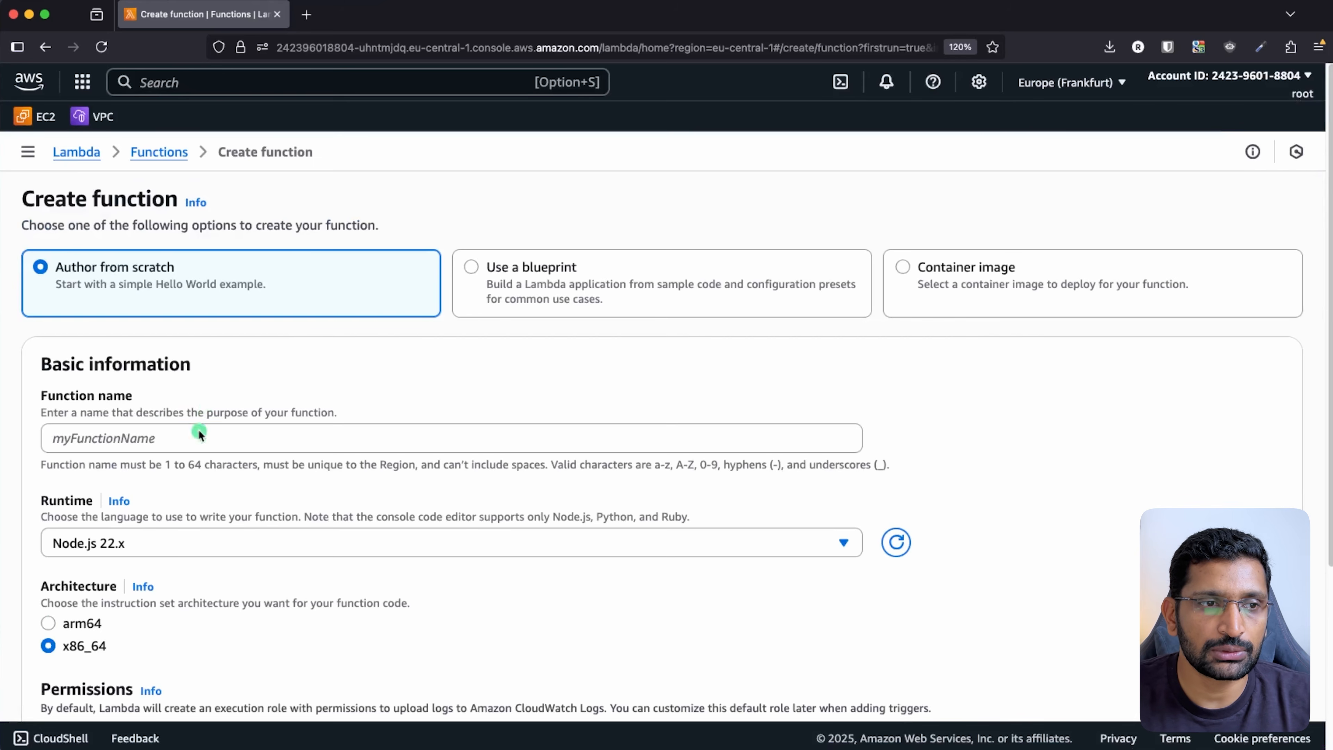
- Name the new function first-api-gateway-lambda
click(197, 431)
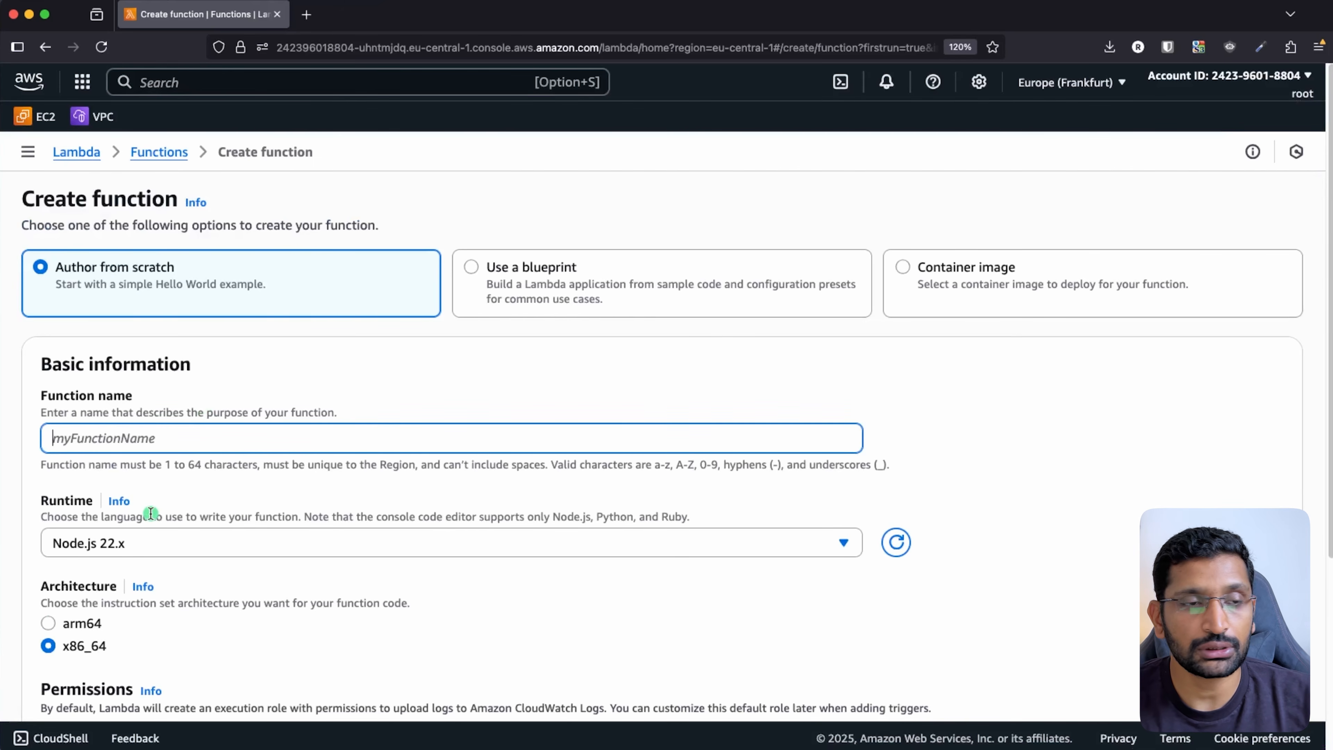
text(first-ap)
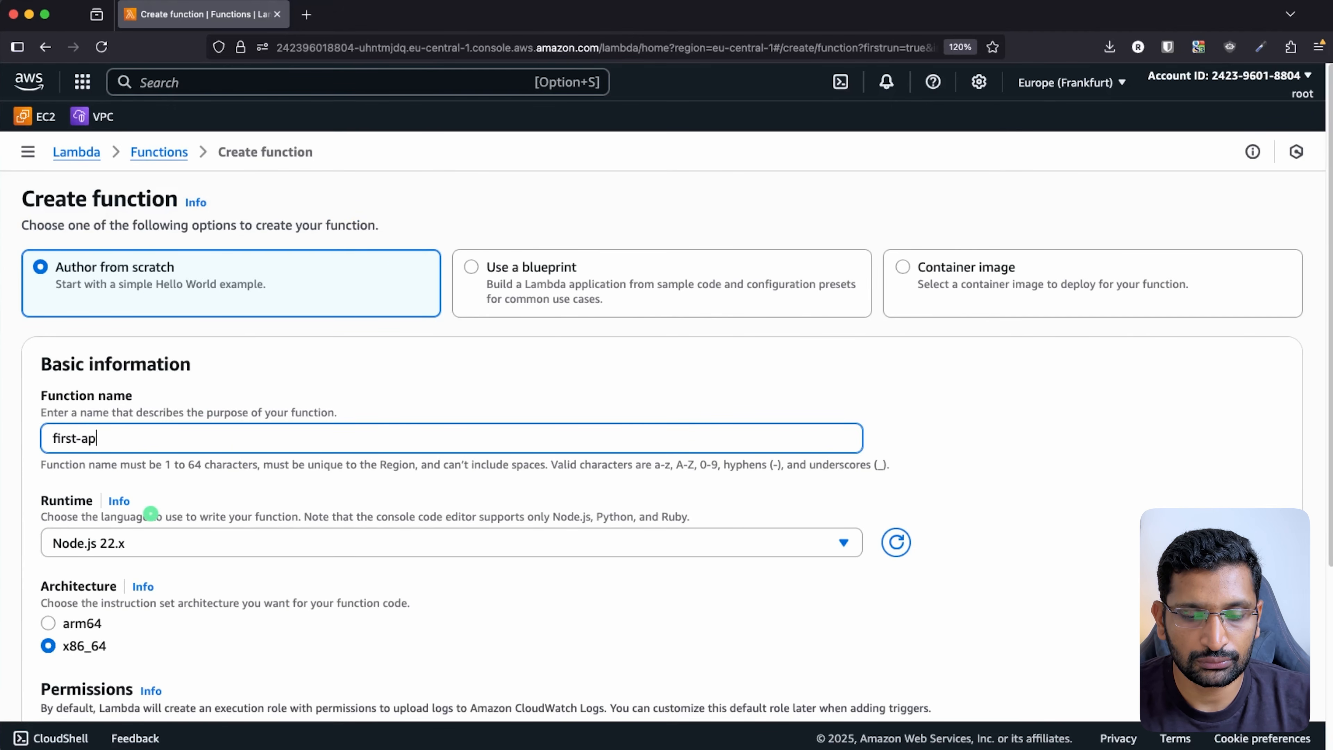
text(i-gateway-)
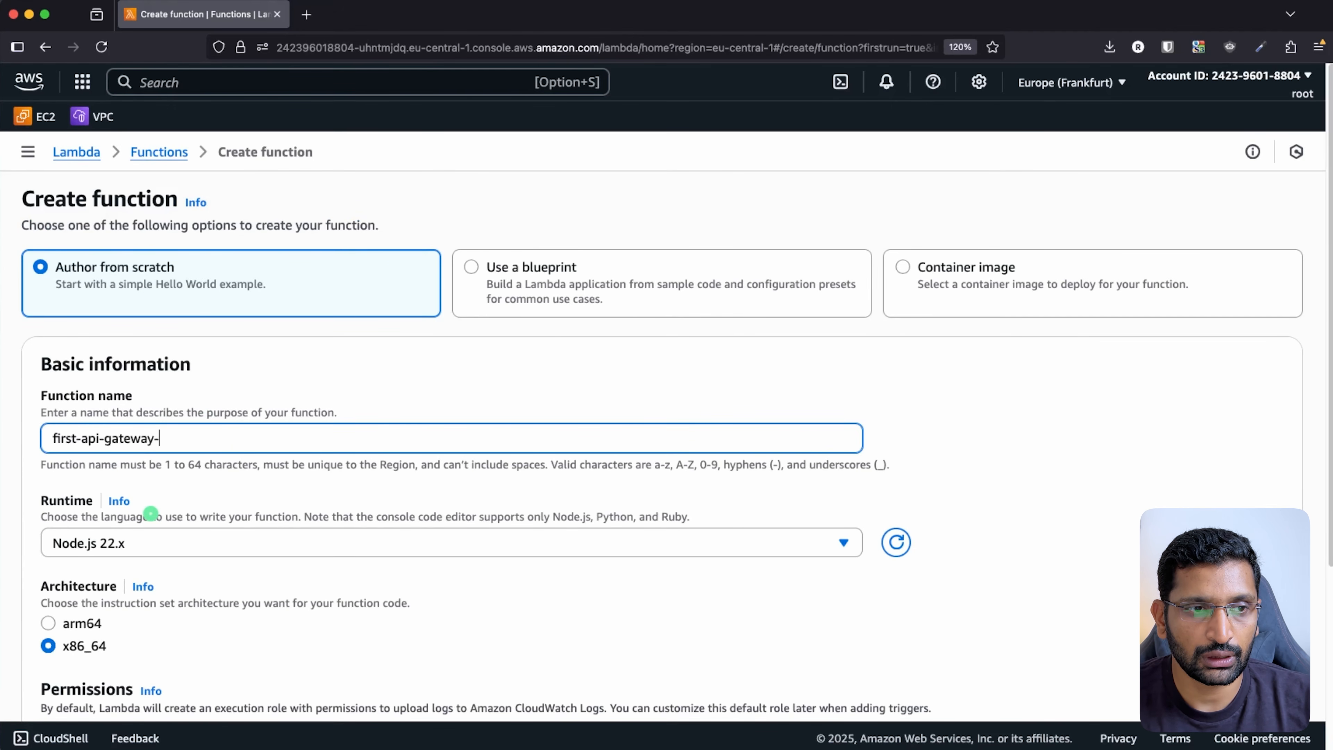
text(lam)
key(BackSpace)
text(ambda)
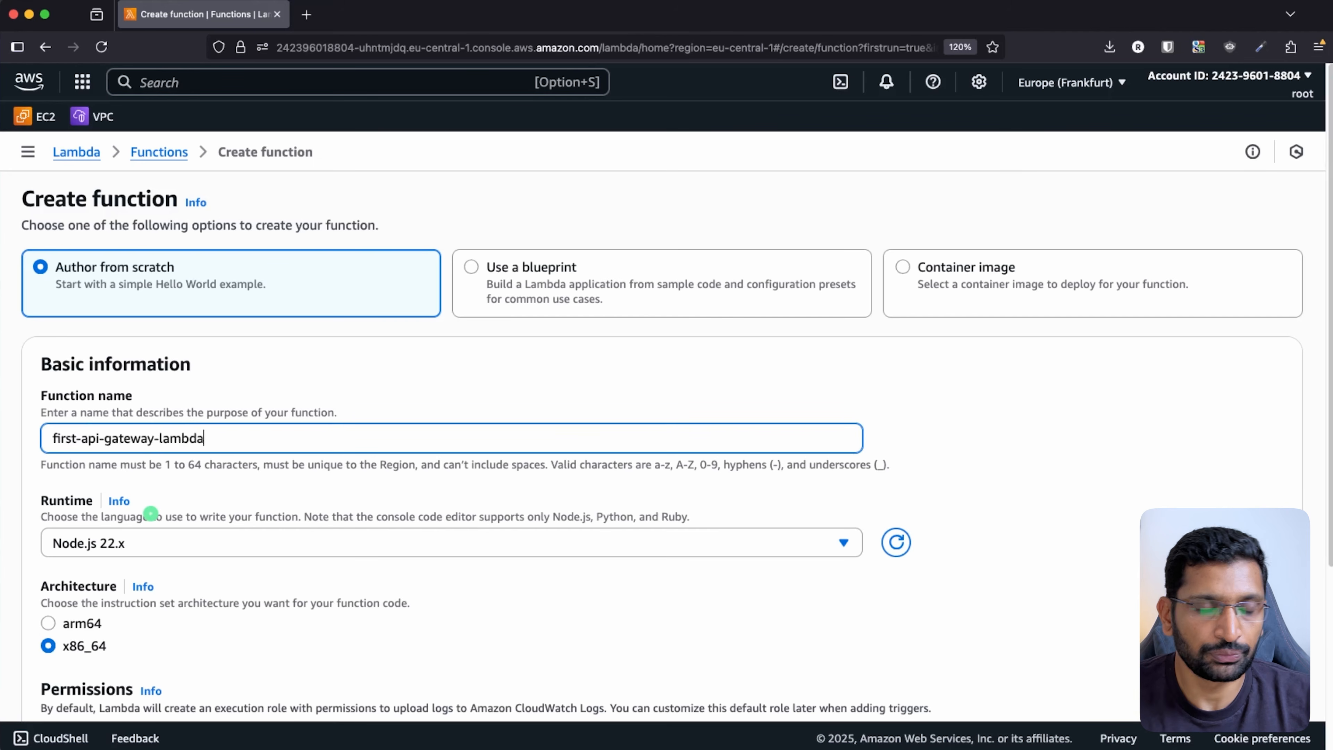
- Set the function's runtime to Python 3.10
scroll(788, 471, down, 3)
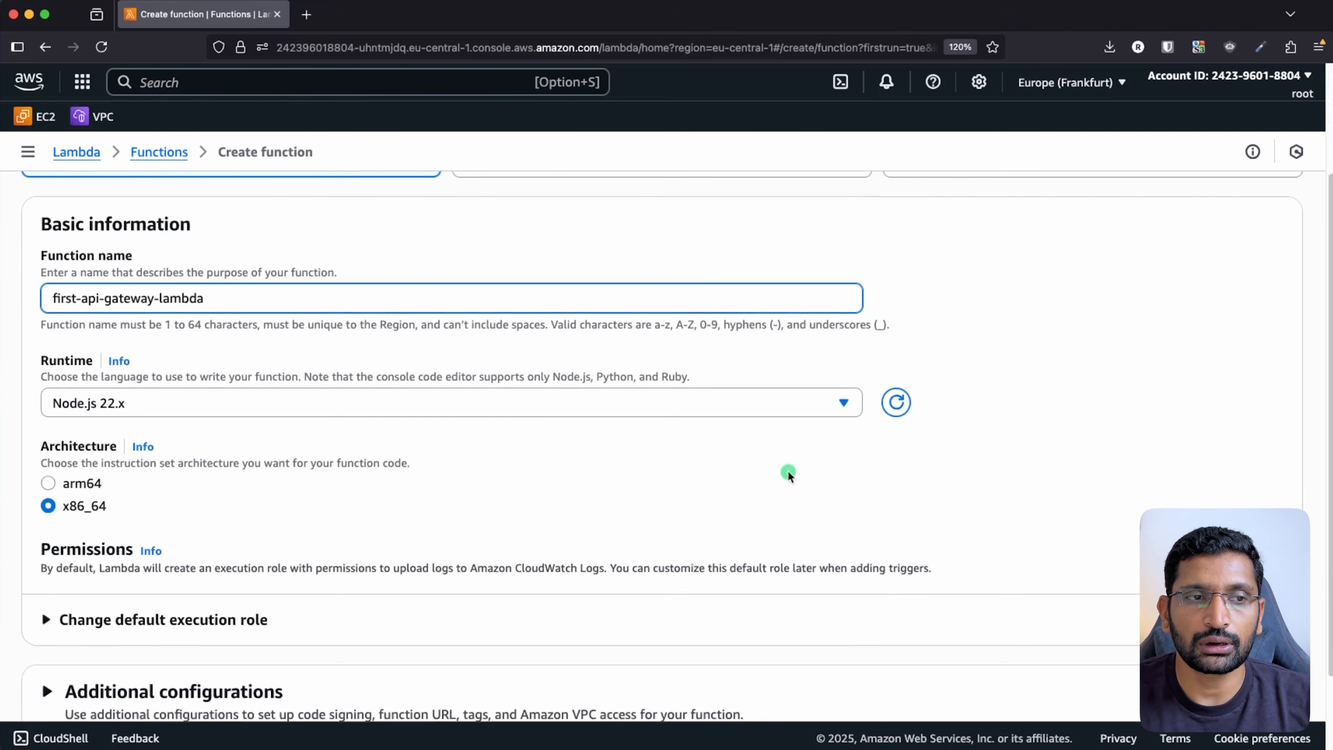
click(774, 404)
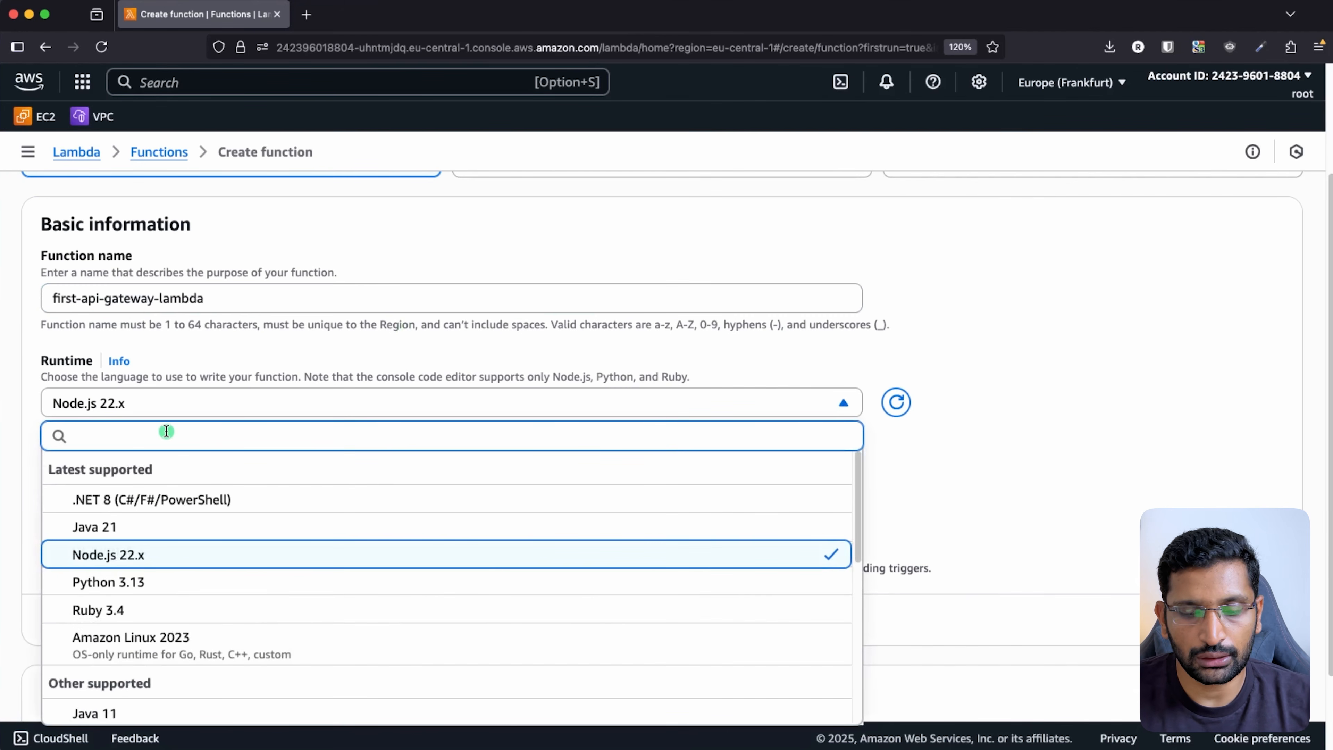
text(python)
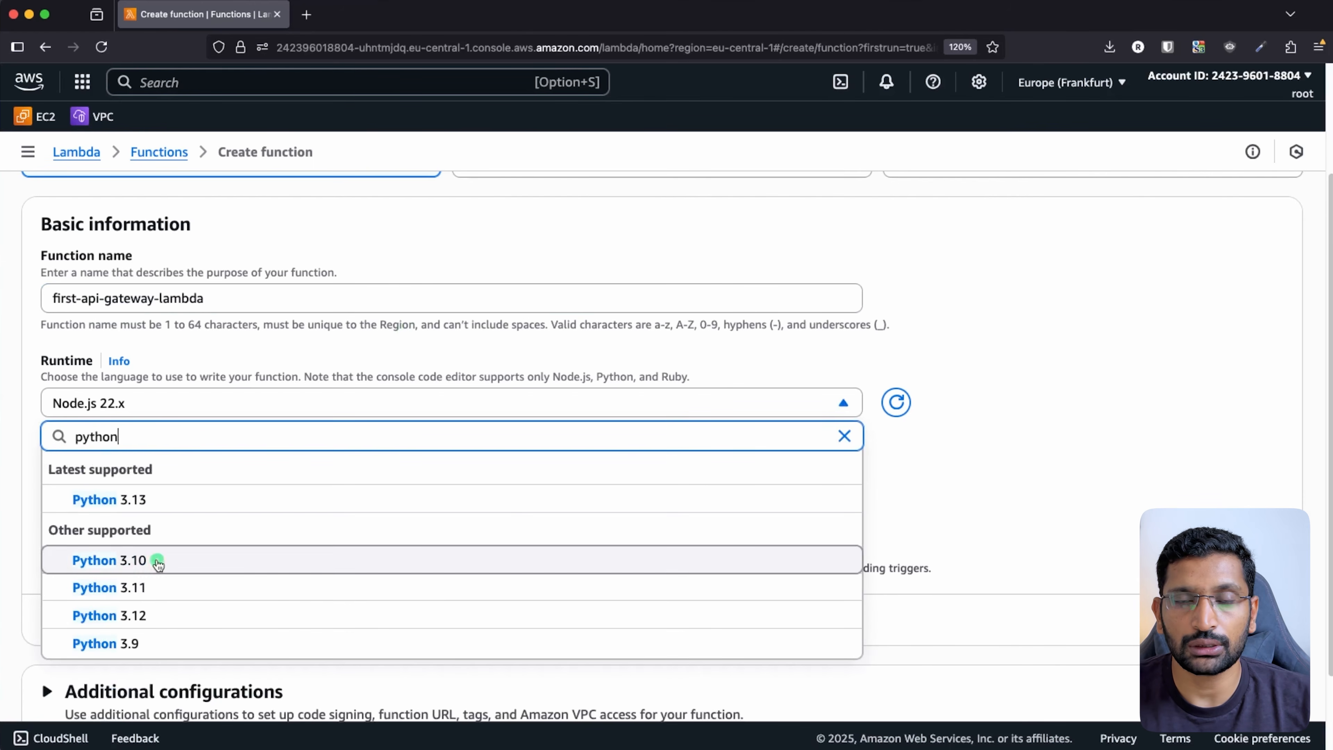
click(155, 558)
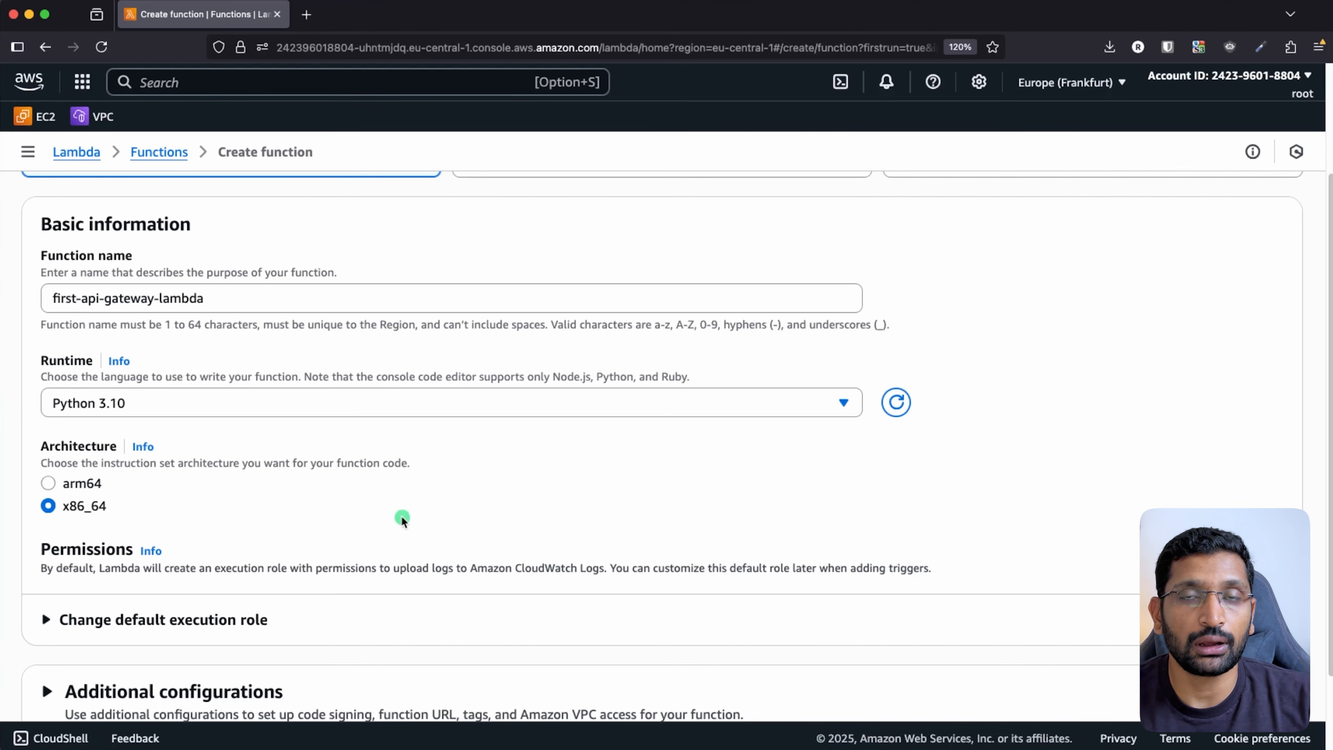
- Create the function first-api-gateway-lambda and dismiss the Getting started guide
scroll(402, 518, down, 3)
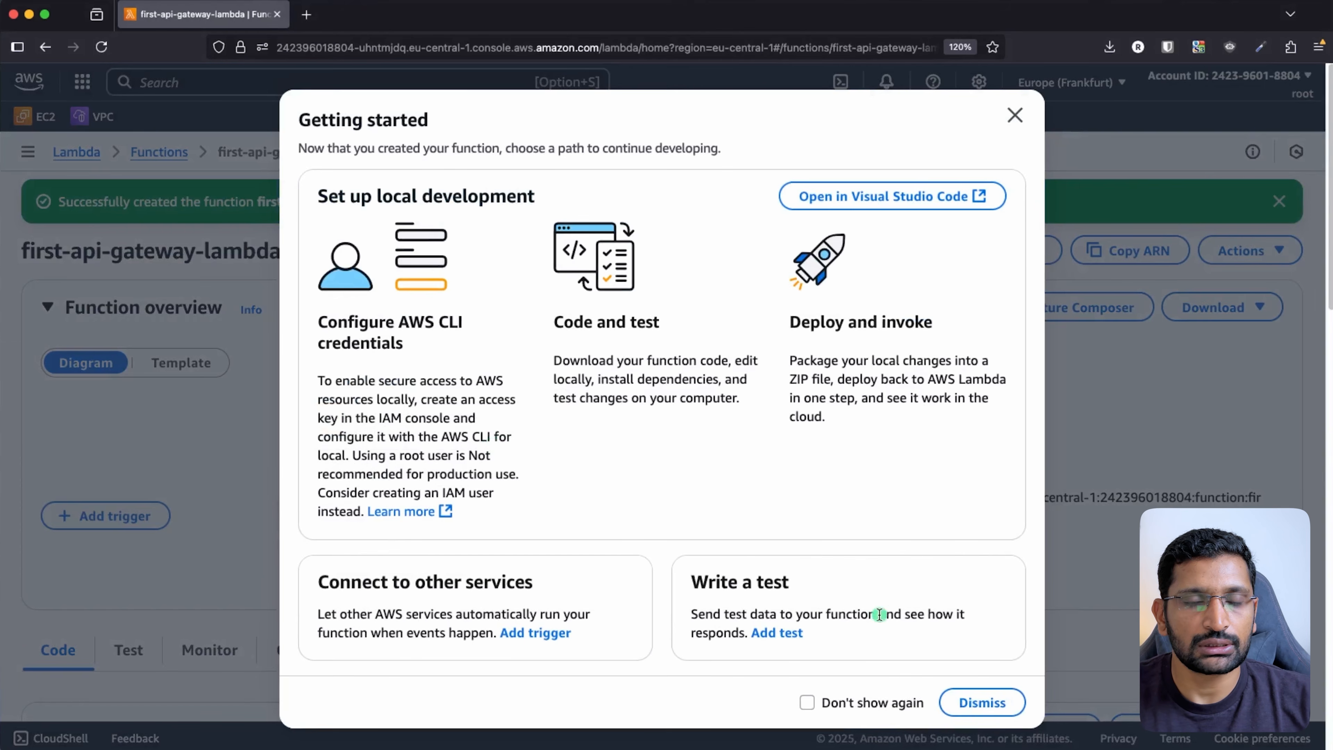
click(980, 704)
scroll(601, 564, down, 1)
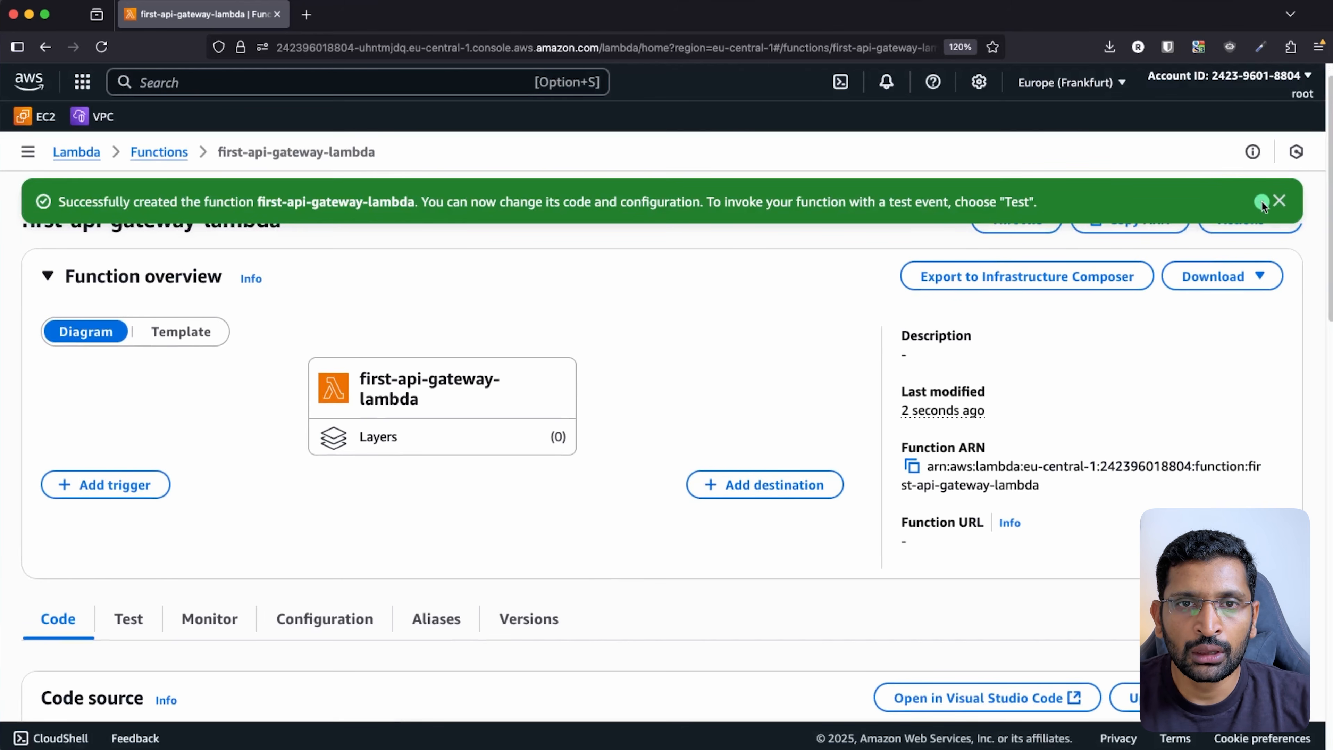
- Dismiss the success banner and find the default handler returning 'Hello from Lambda!'
click(1279, 200)
scroll(566, 344, up, 1)
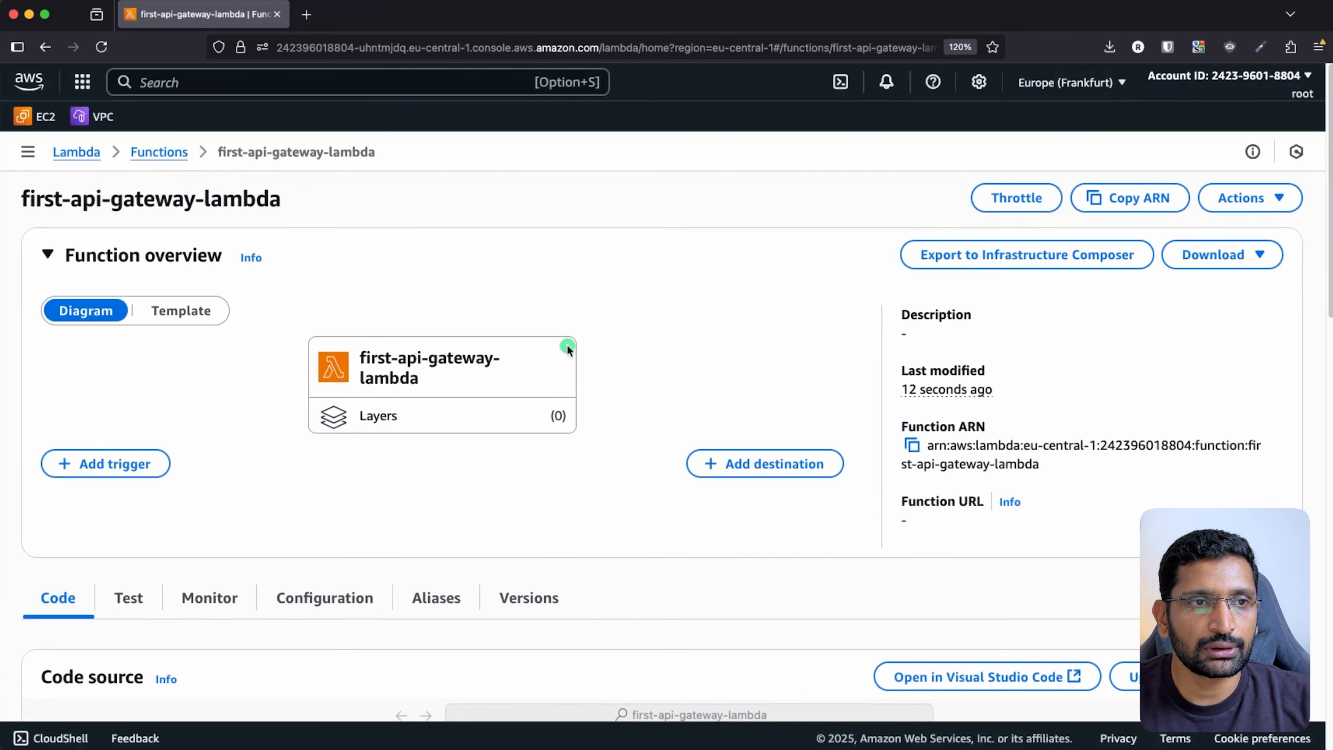
triple_click(103, 199)
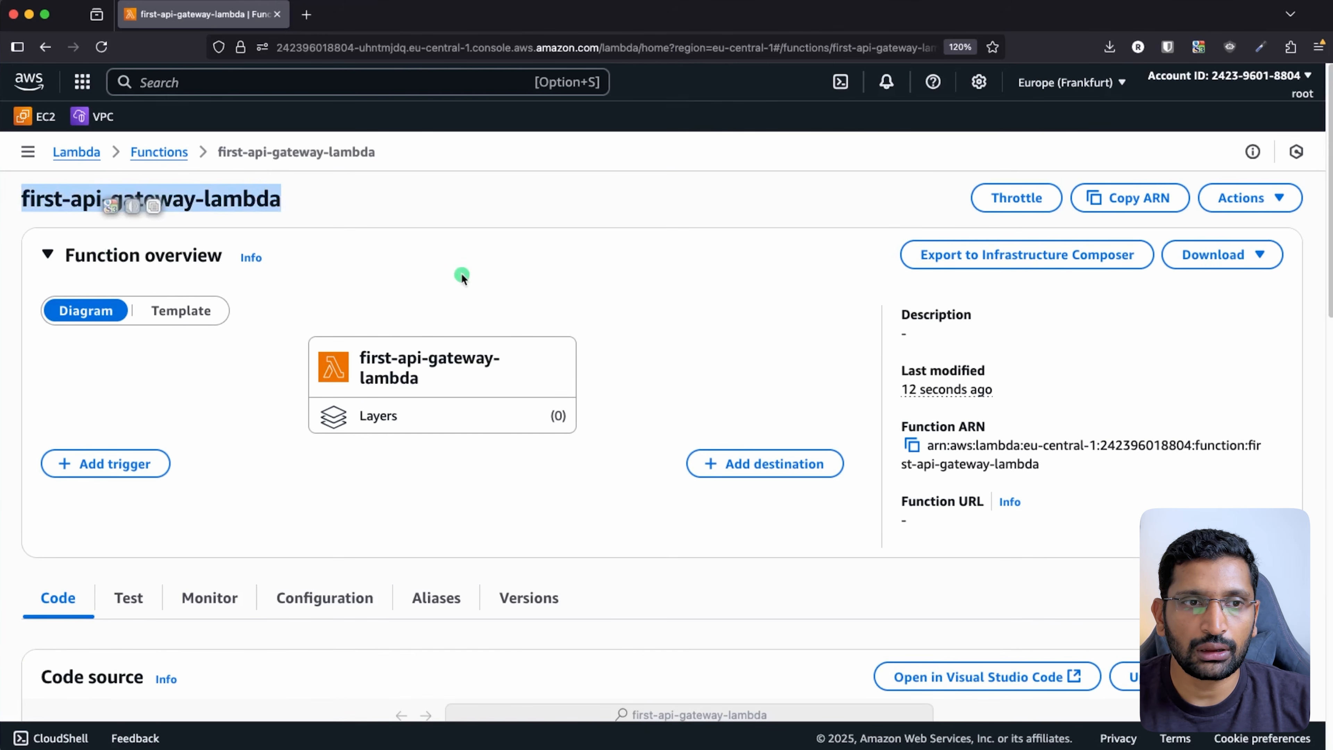
scroll(462, 277, down, 10)
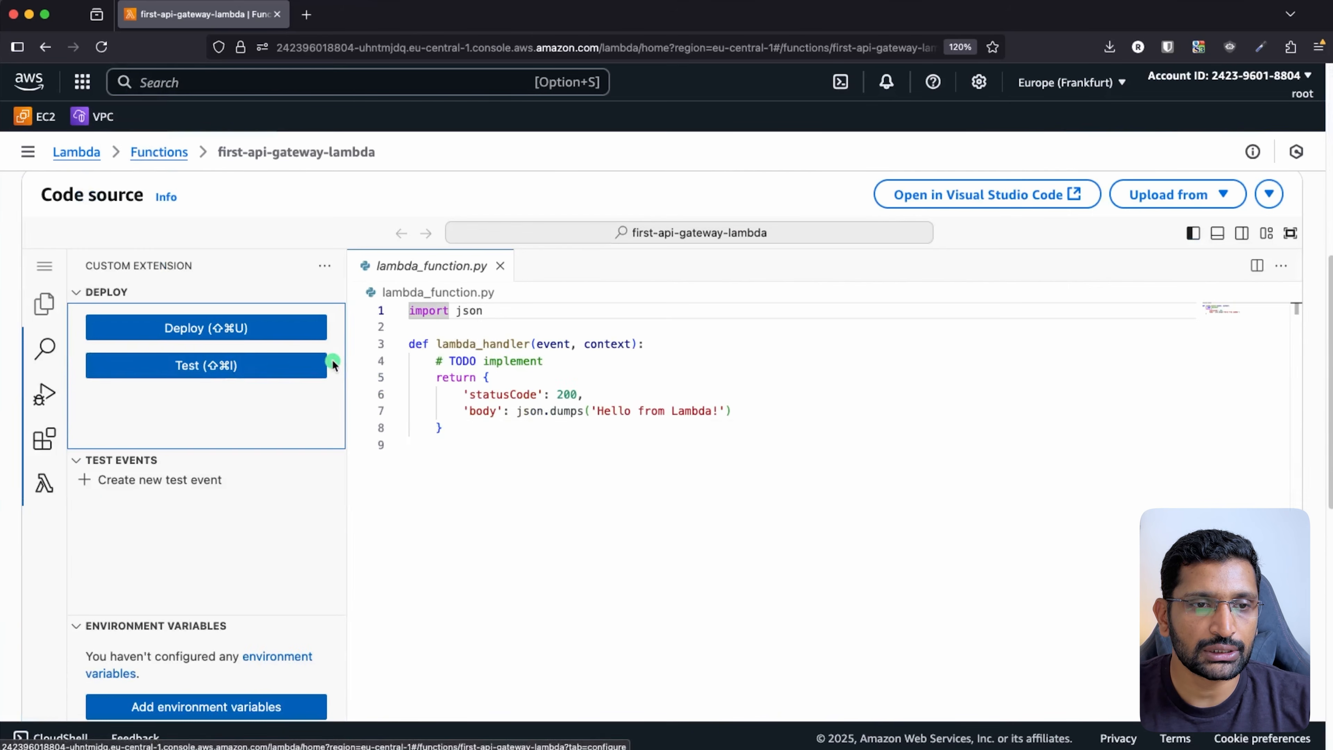
drag(461, 426, 382, 309)
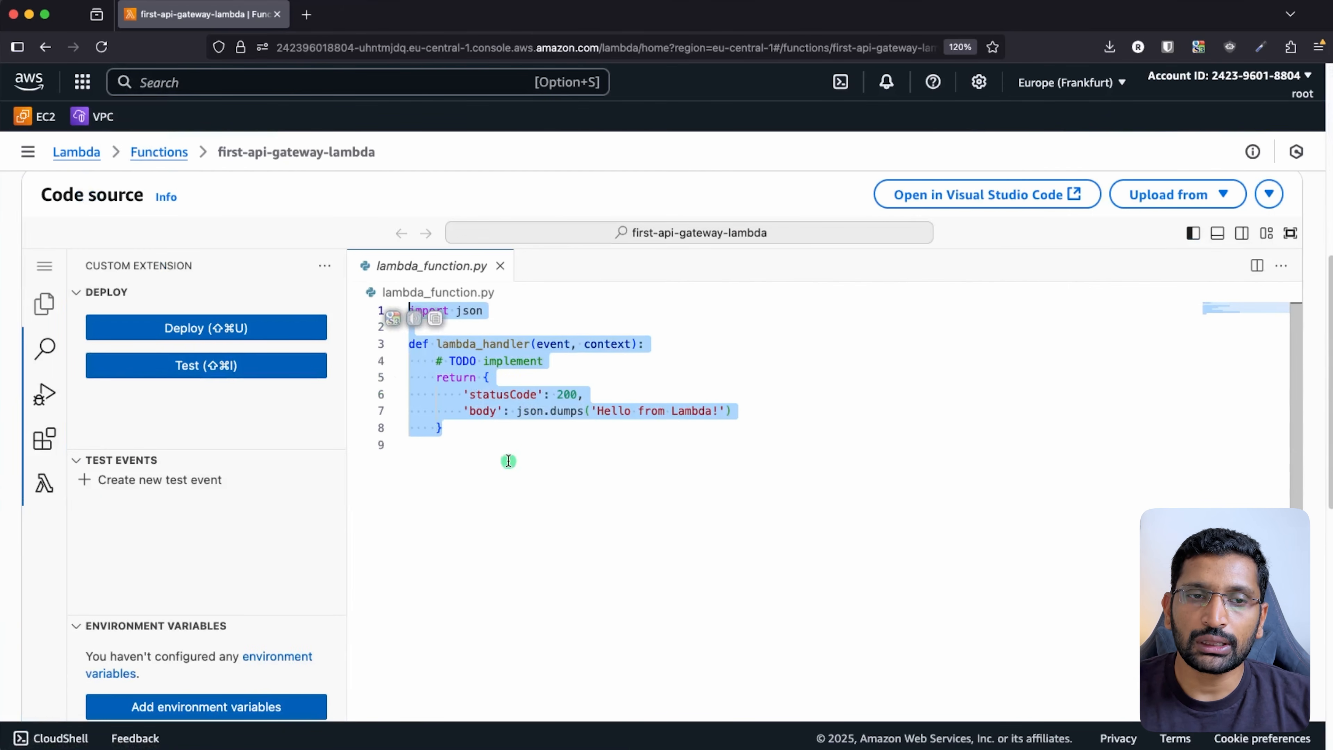
drag(444, 432, 360, 313)
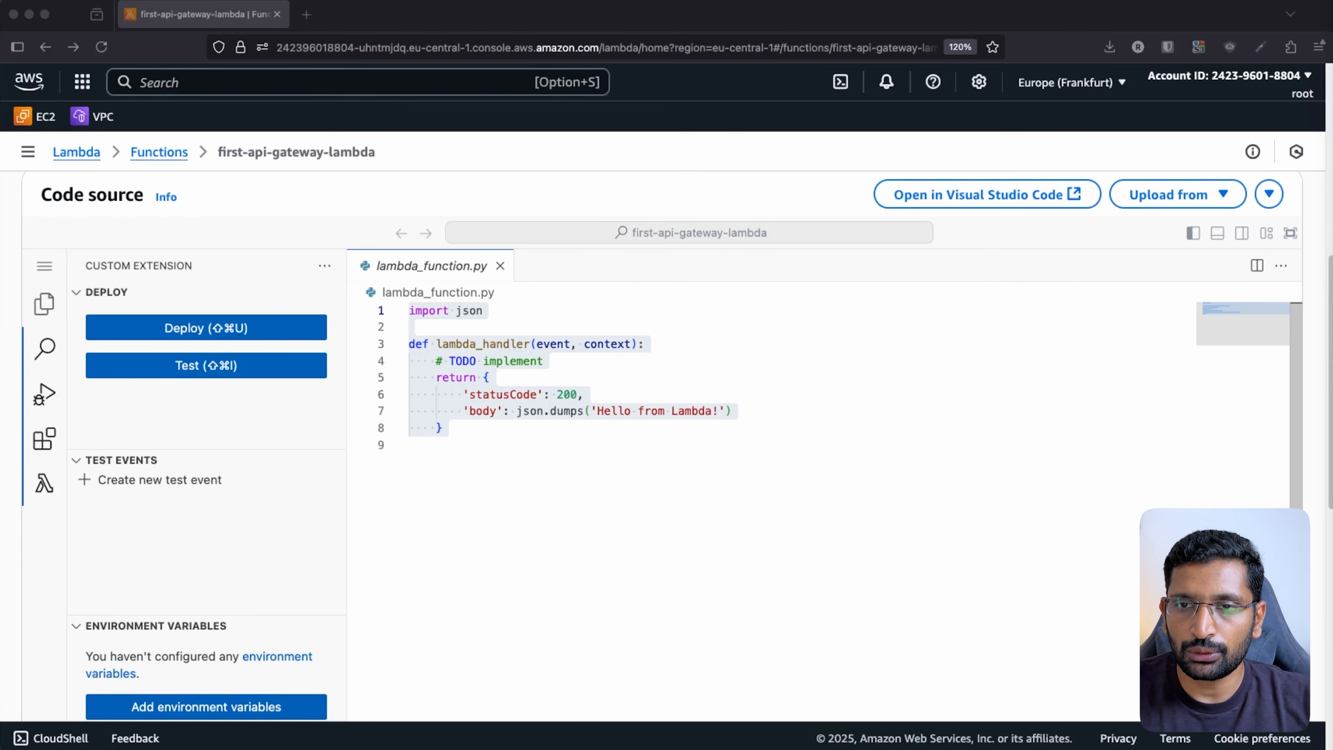
- Replace the default code with the new lambda_handler returning a JSON success message
click(479, 449)
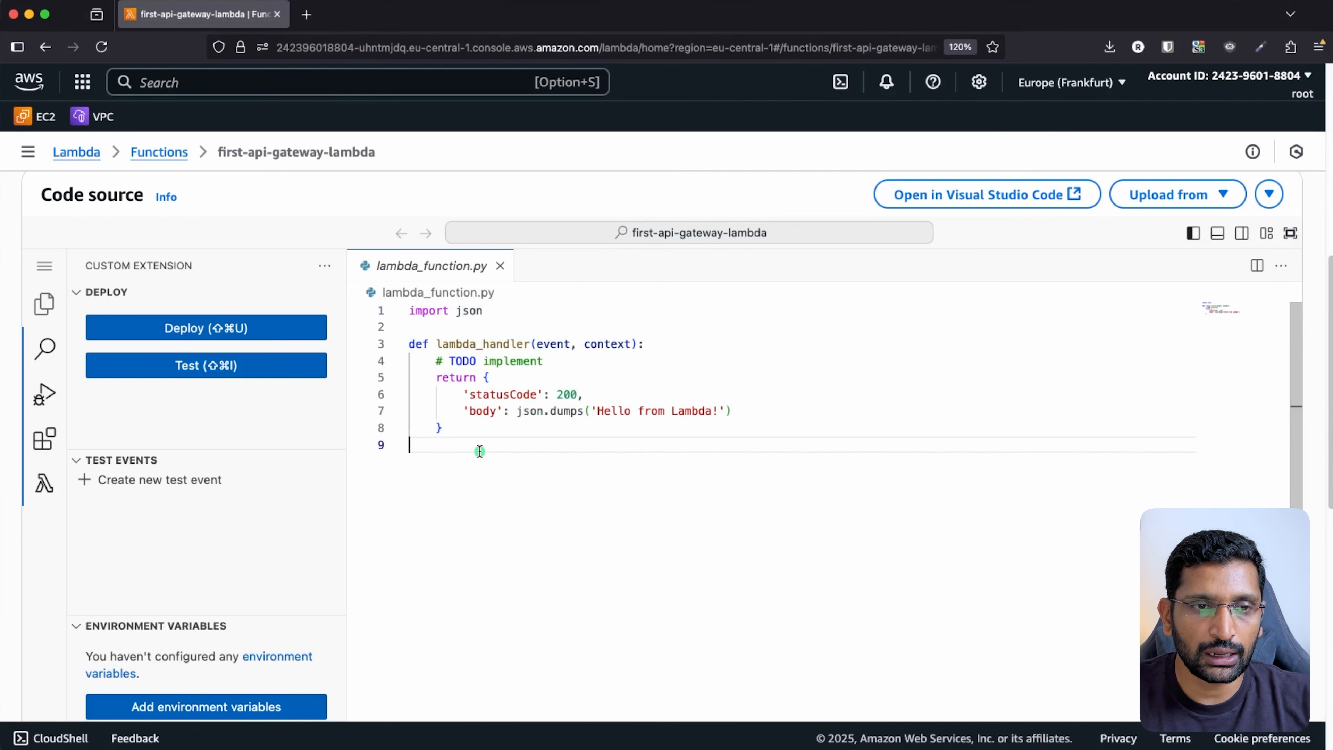
key(super+a)
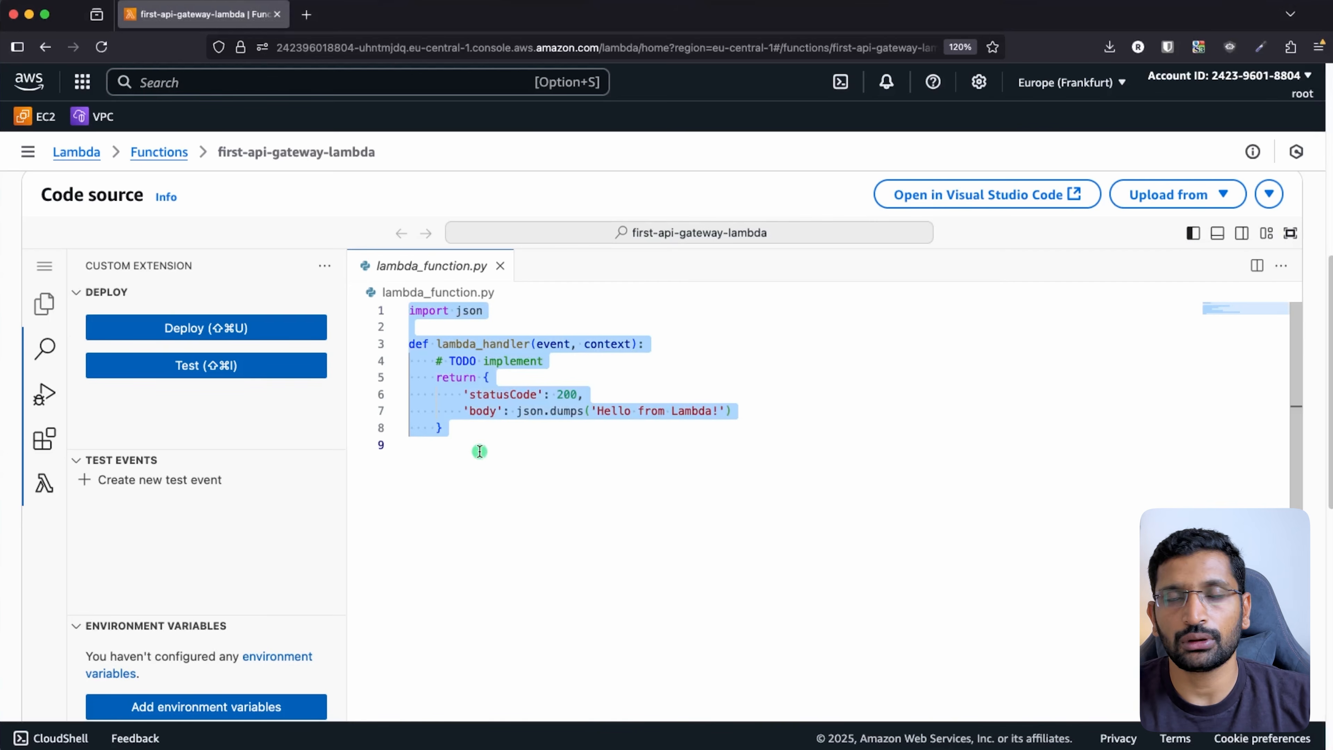
key(BackSpace)
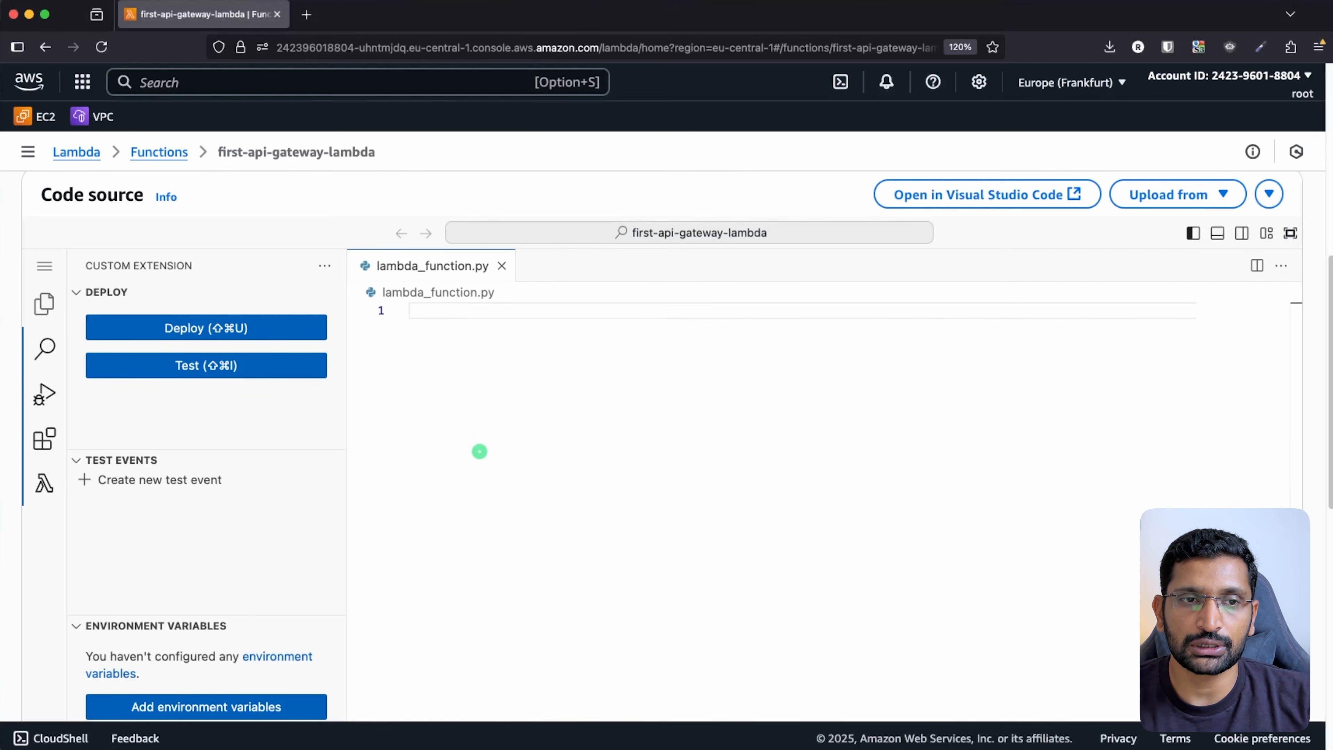
text(import json  def lambda_handler(event, context):     """     A simple Lambda function that handles a GET request from API Gateway.     """      # This is the data you want to return     response_data = {         "message": "Hello! Your GET request was received successfully.",         "status": "success"     }      # This is the required response format for API Gateway     # The 'body' must be a JSON-formatted string     return {         "statusCode": 200,         "headers": {             "Content-Type": "application/json"         },         "body": json.dumps(response_data)     })
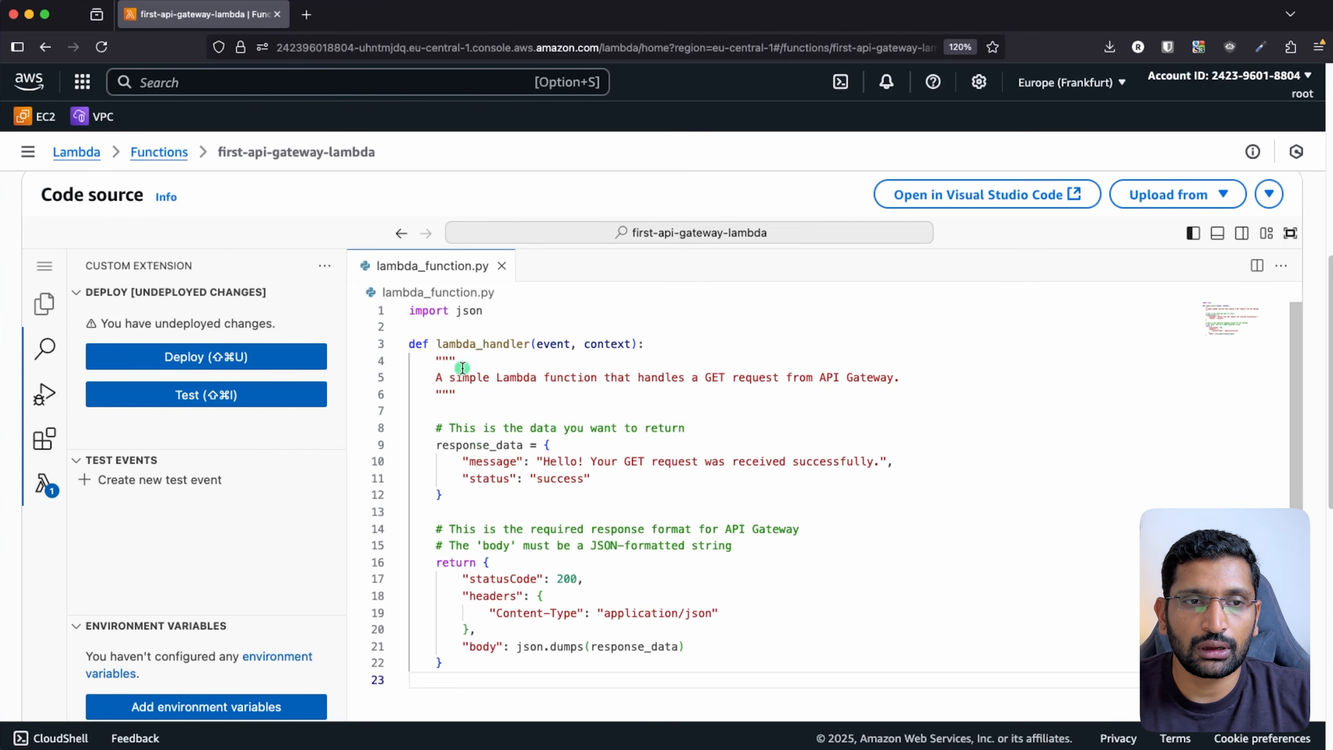
- Review the response_data, statusCode 200 and Content-Type header, then deploy the code
double_click(461, 344)
drag(436, 445, 450, 499)
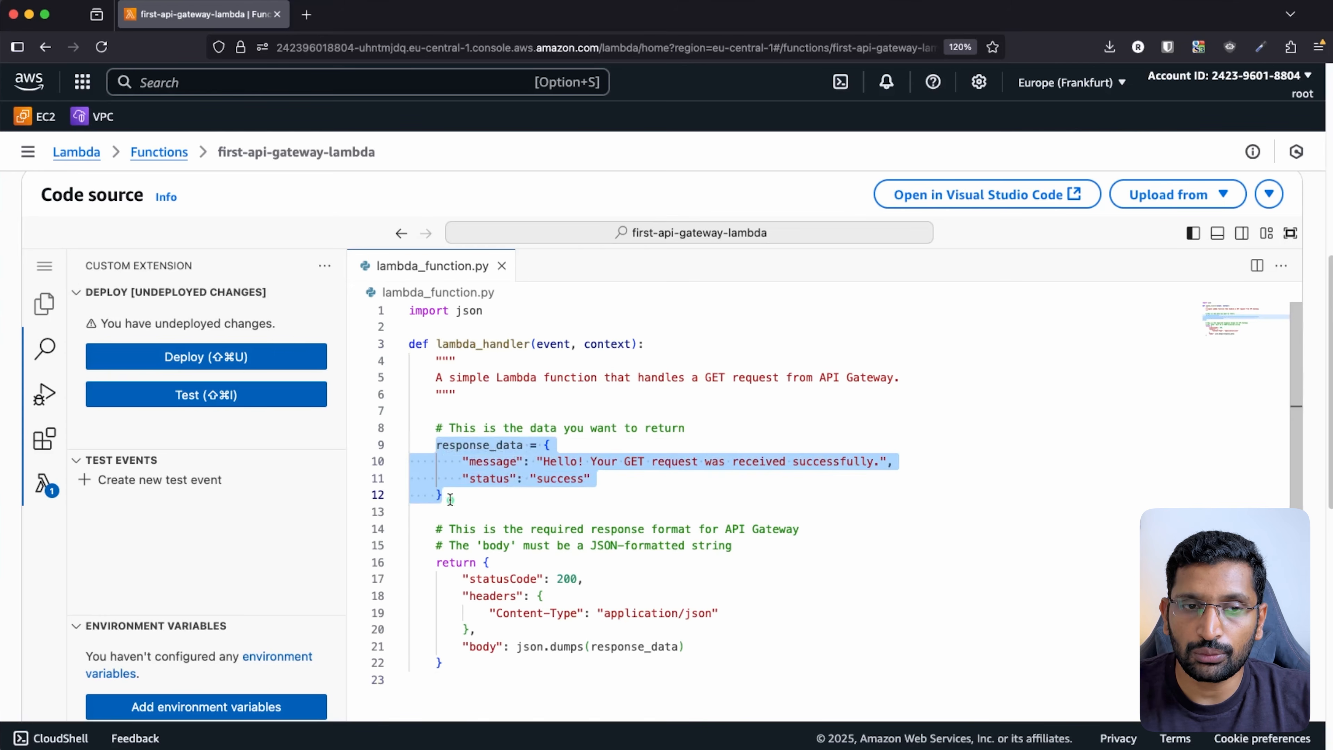
drag(463, 579, 590, 580)
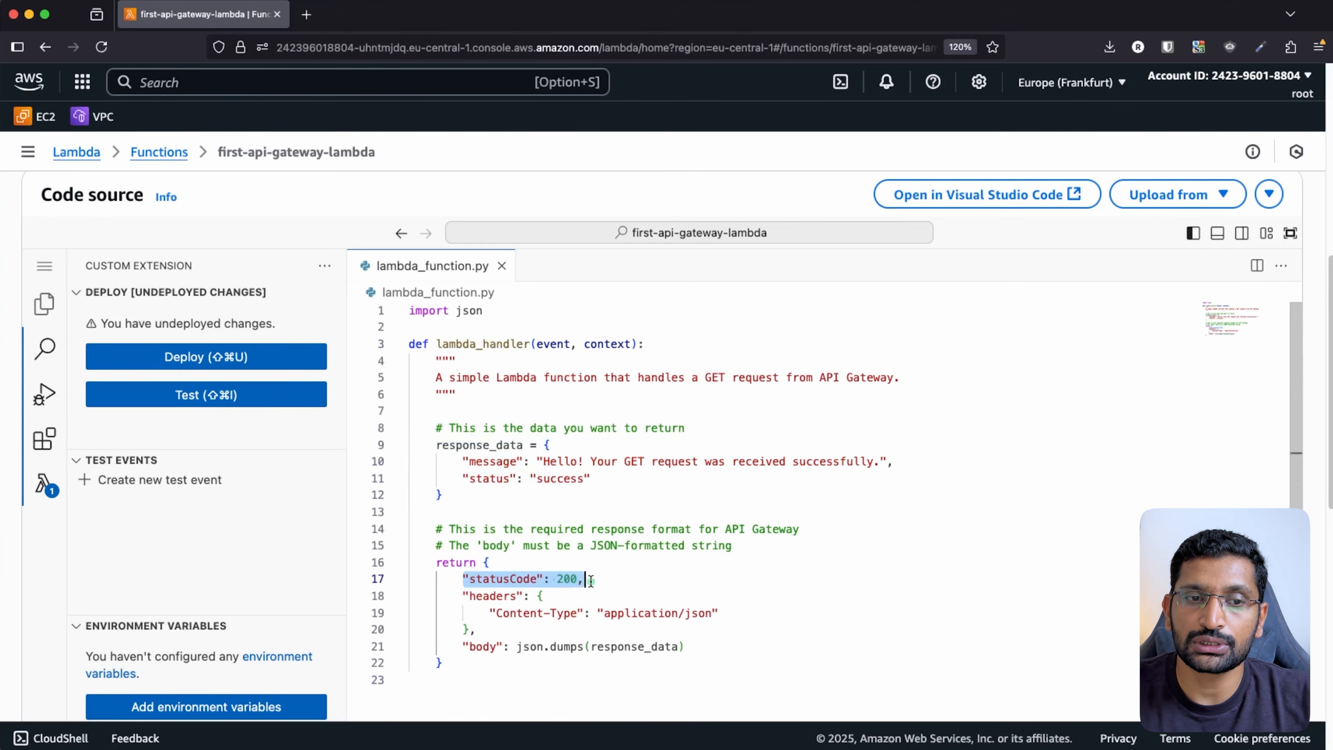
triple_click(699, 614)
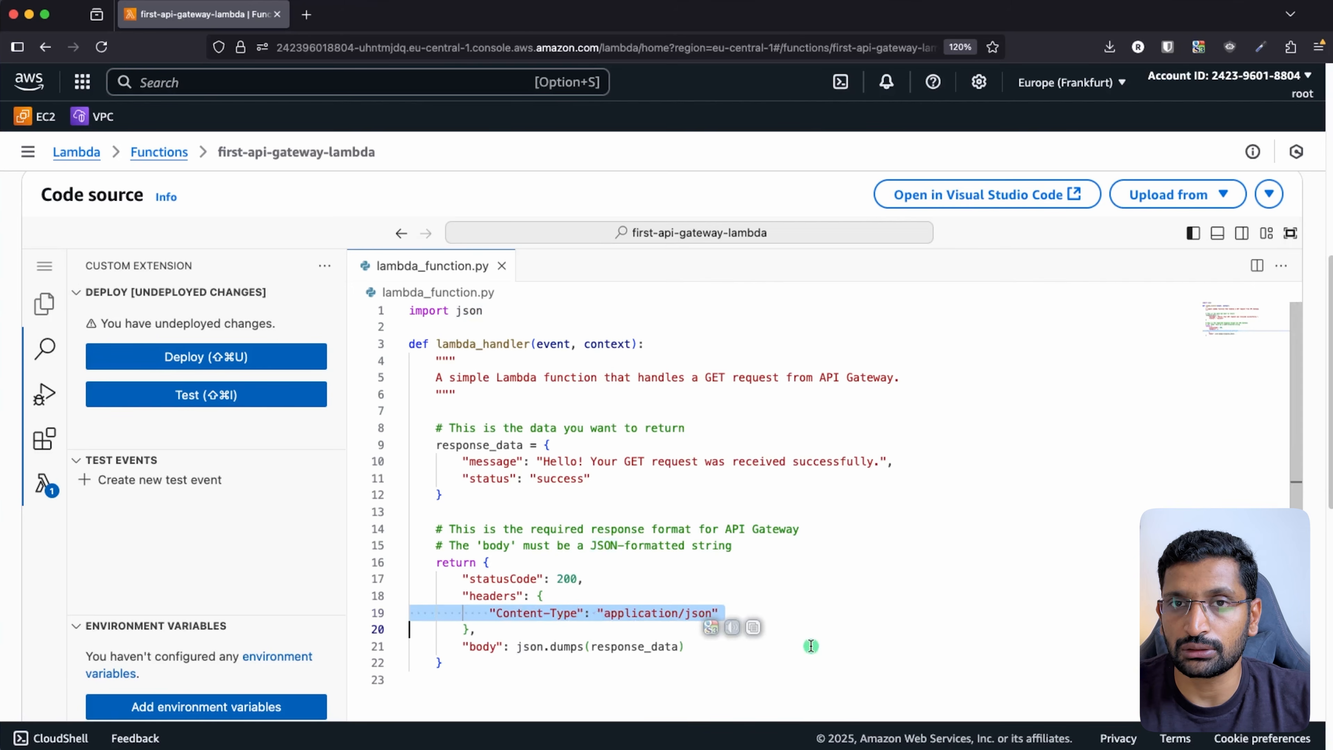
click(235, 358)
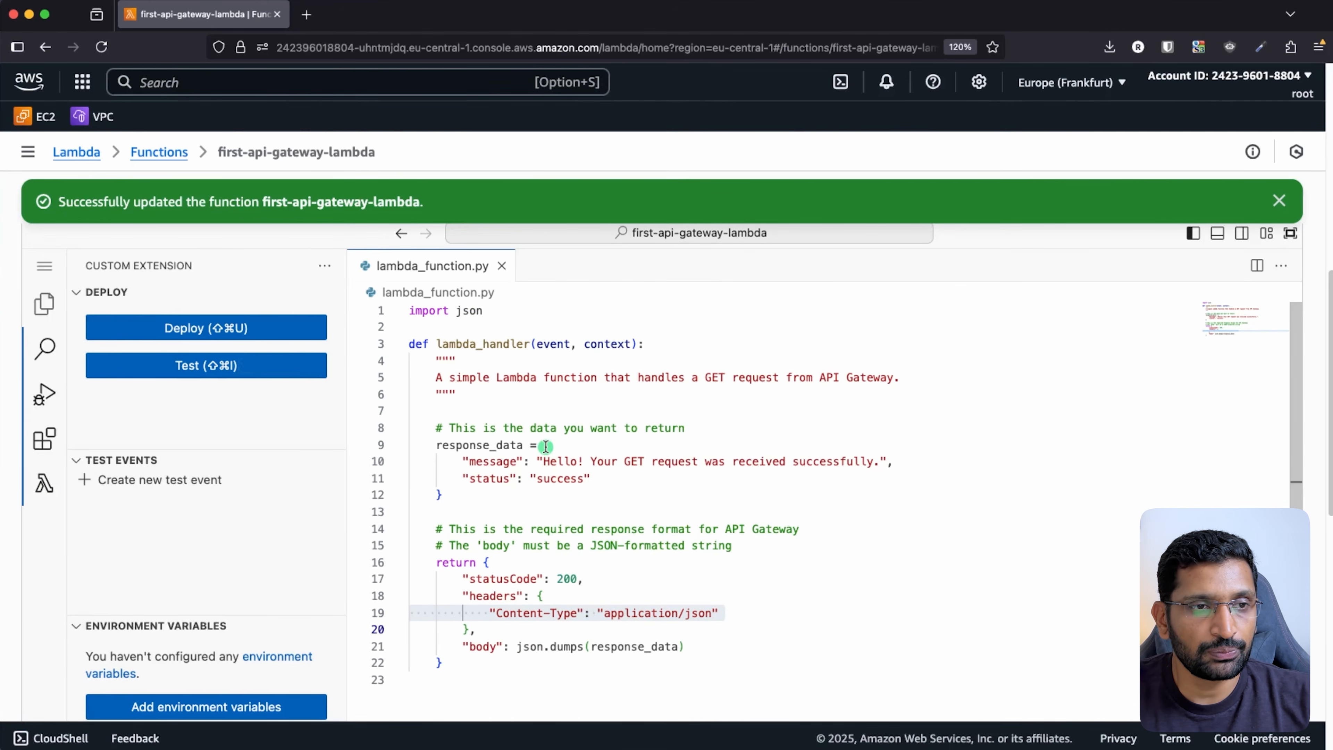
- Go to the function's Test view to create a new test event
scroll(546, 446, up, 3)
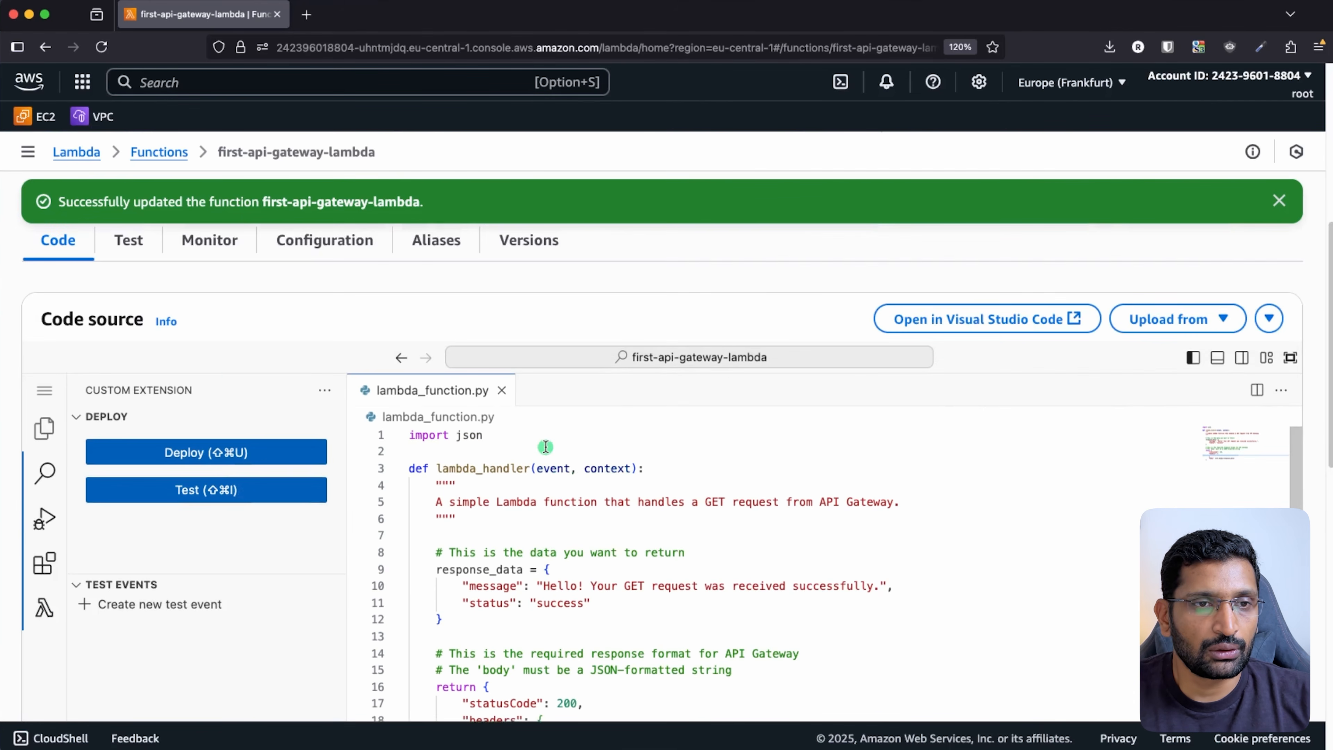
double_click(128, 240)
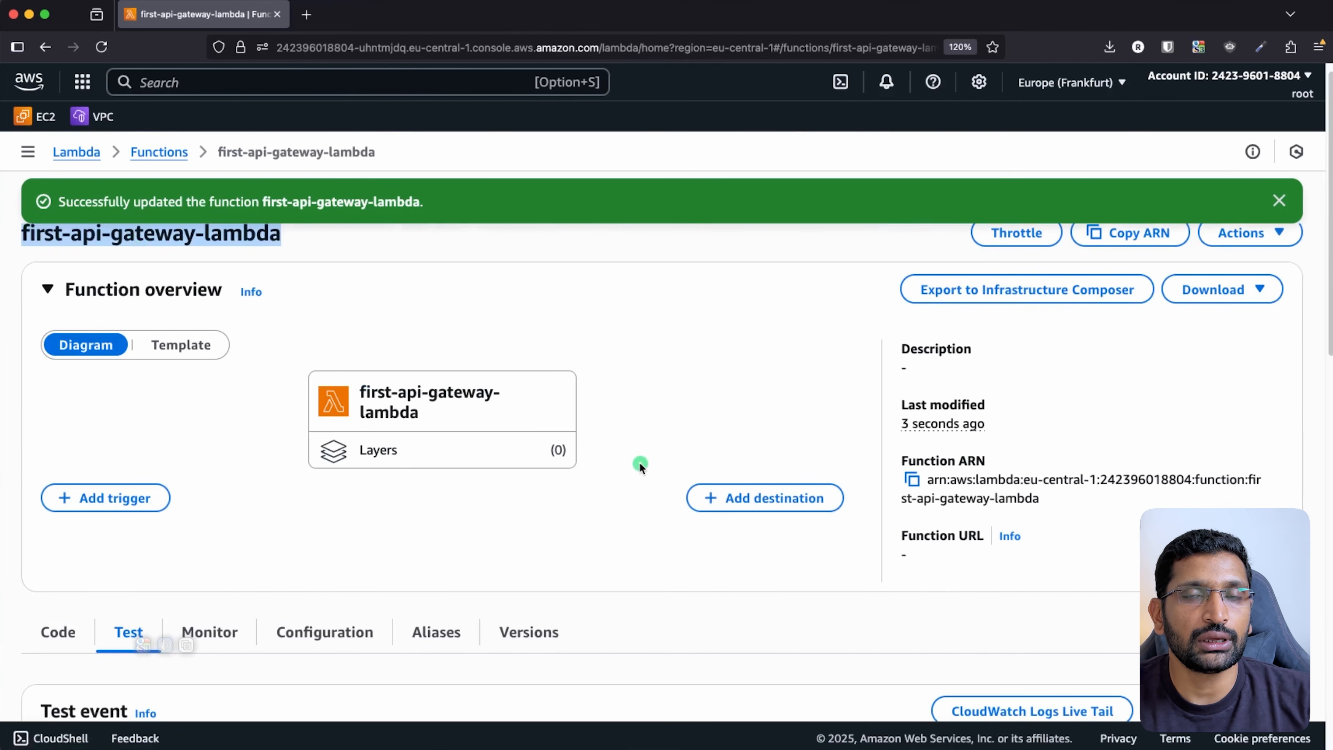
scroll(641, 465, down, 5)
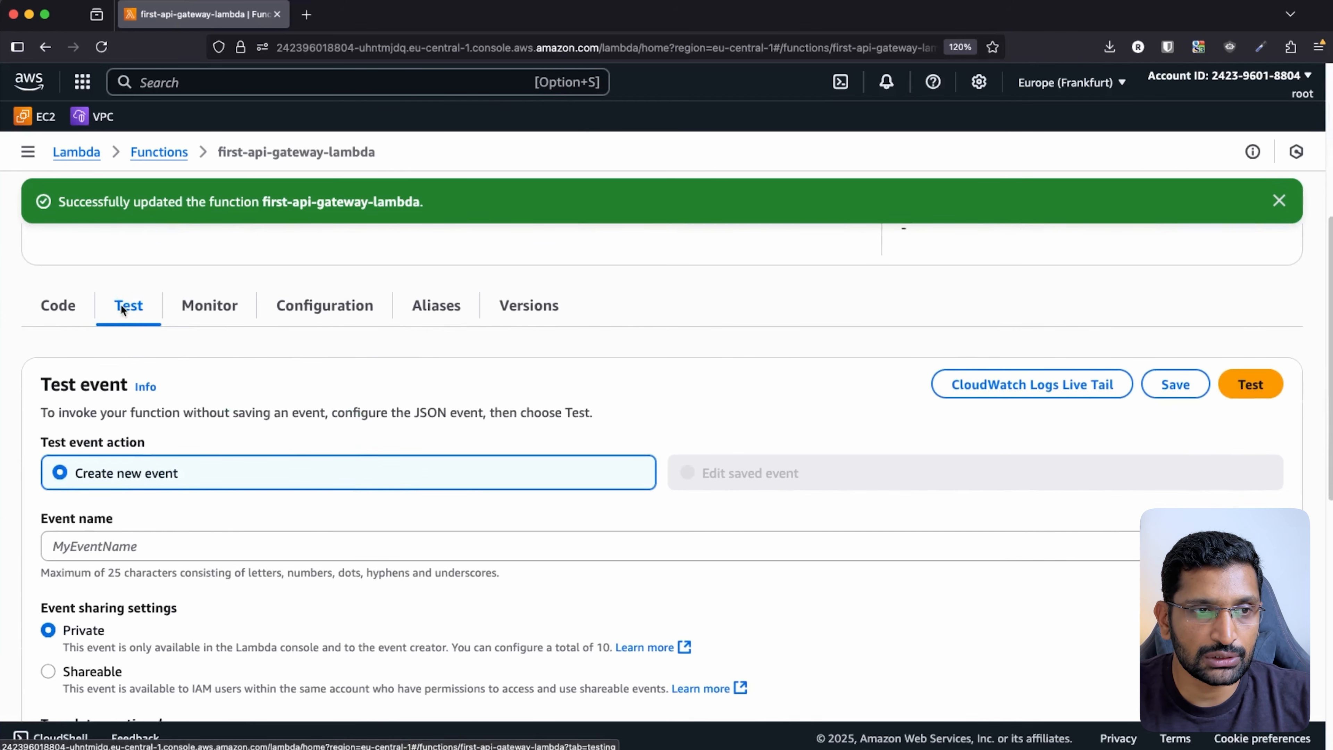
mouse_move(173, 299)
mouse_down()
mouse_move(63, 315)
mouse_move(151, 286)
mouse_up()
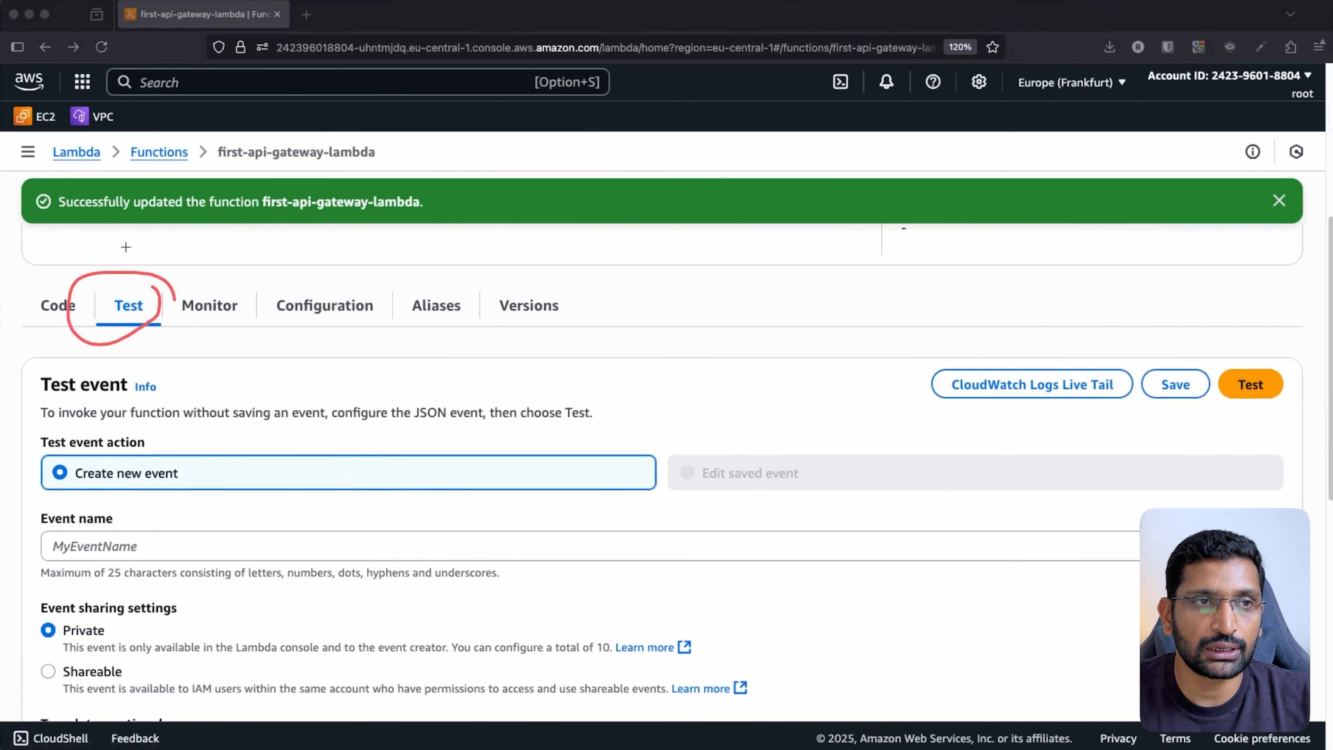
key(Escape)
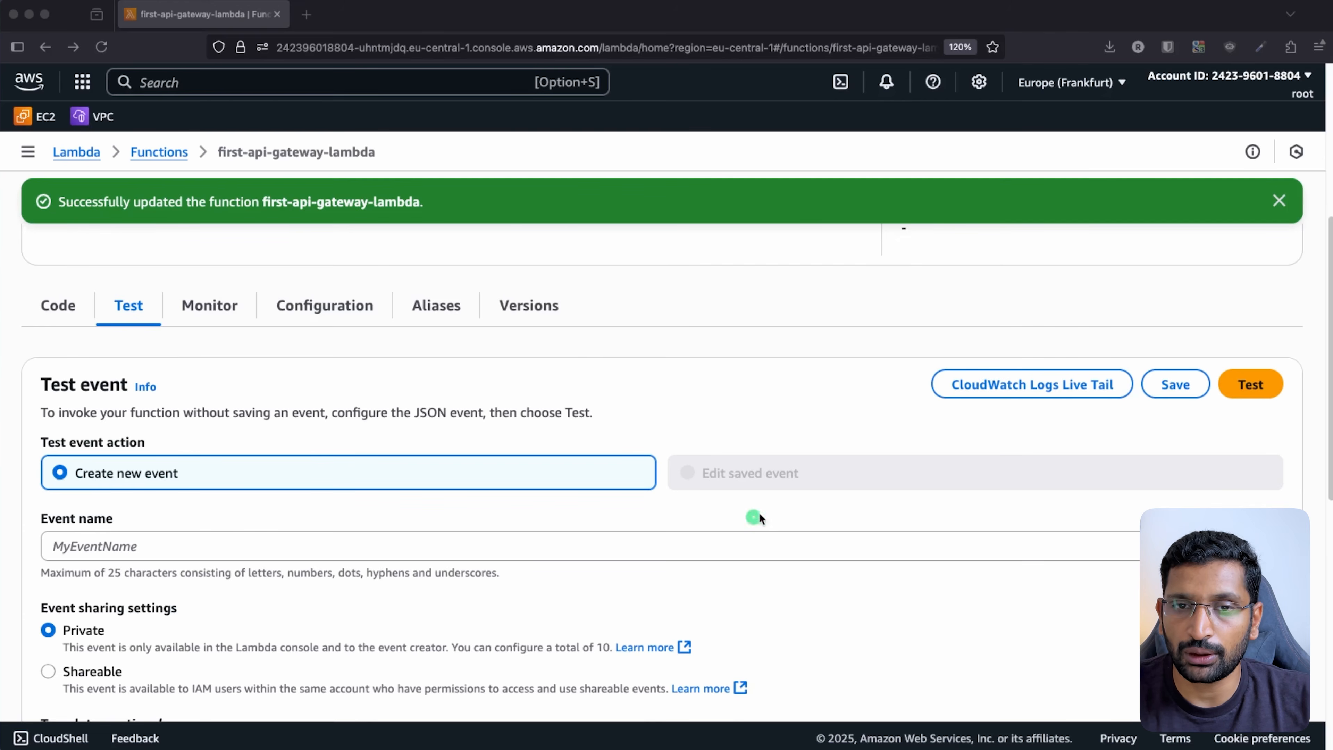
scroll(756, 520, down, 3)
- Name the event test-event-1 and delete its default Event JSON
click(124, 422)
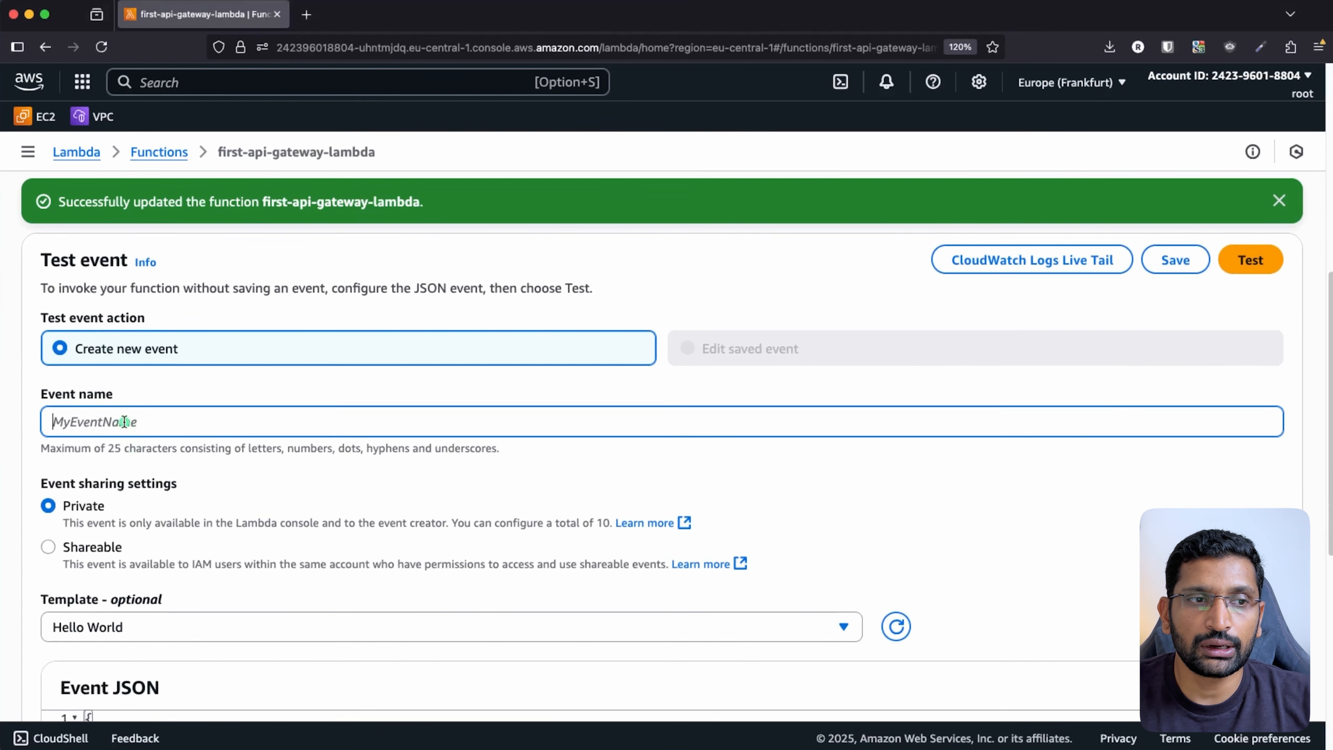
text(test-event-)
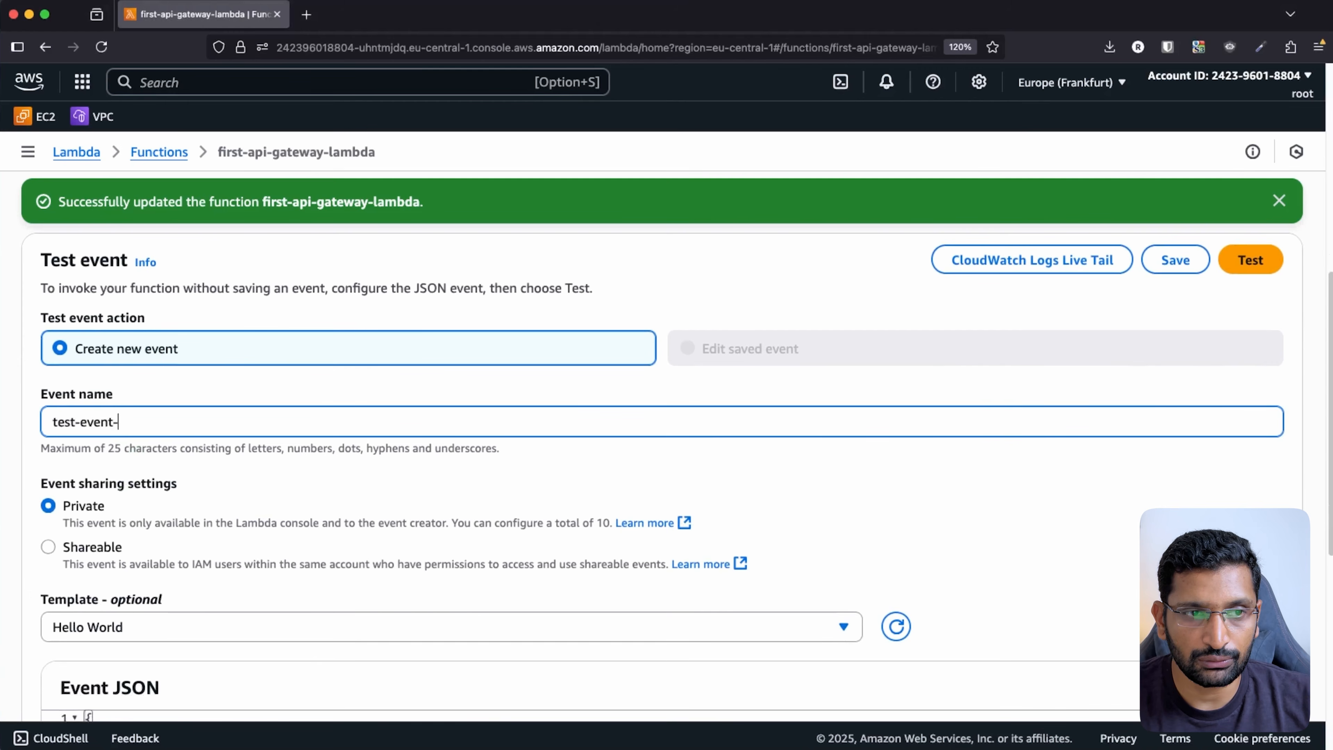
text(1)
scroll(352, 601, down, 4)
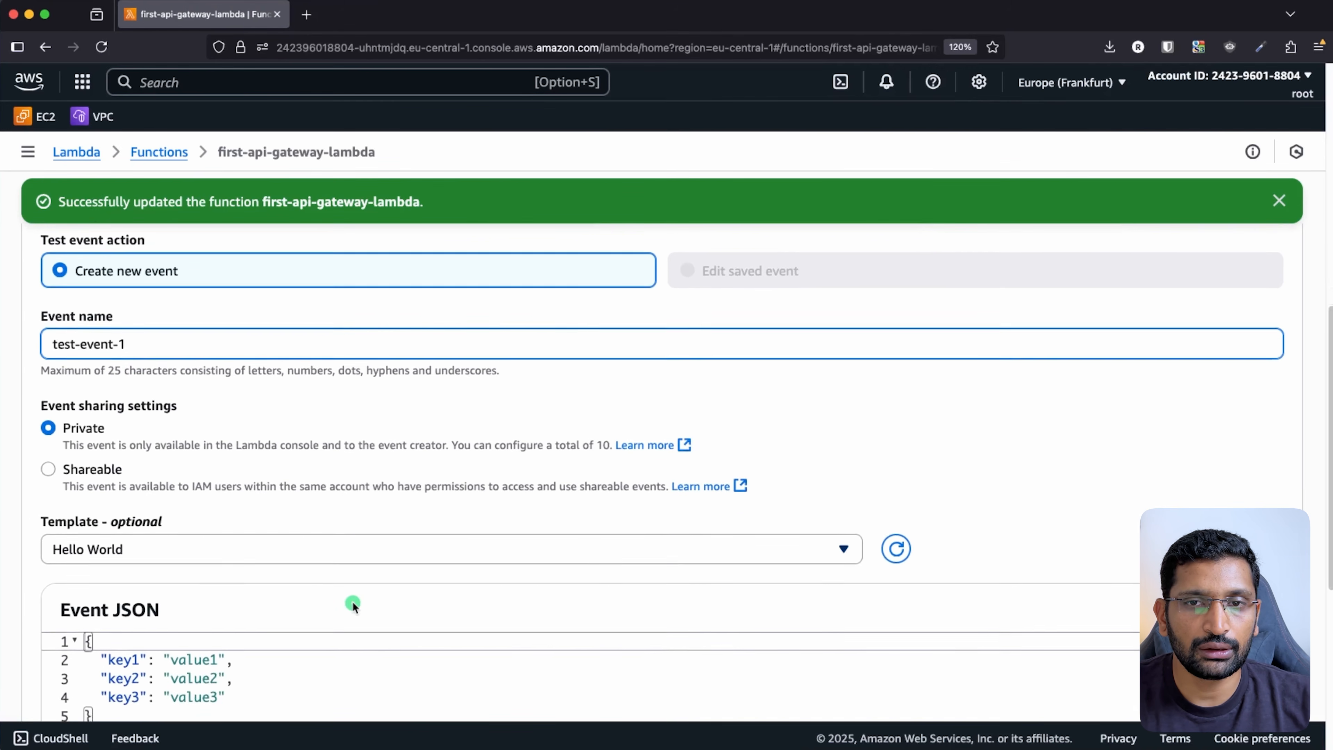
click(157, 621)
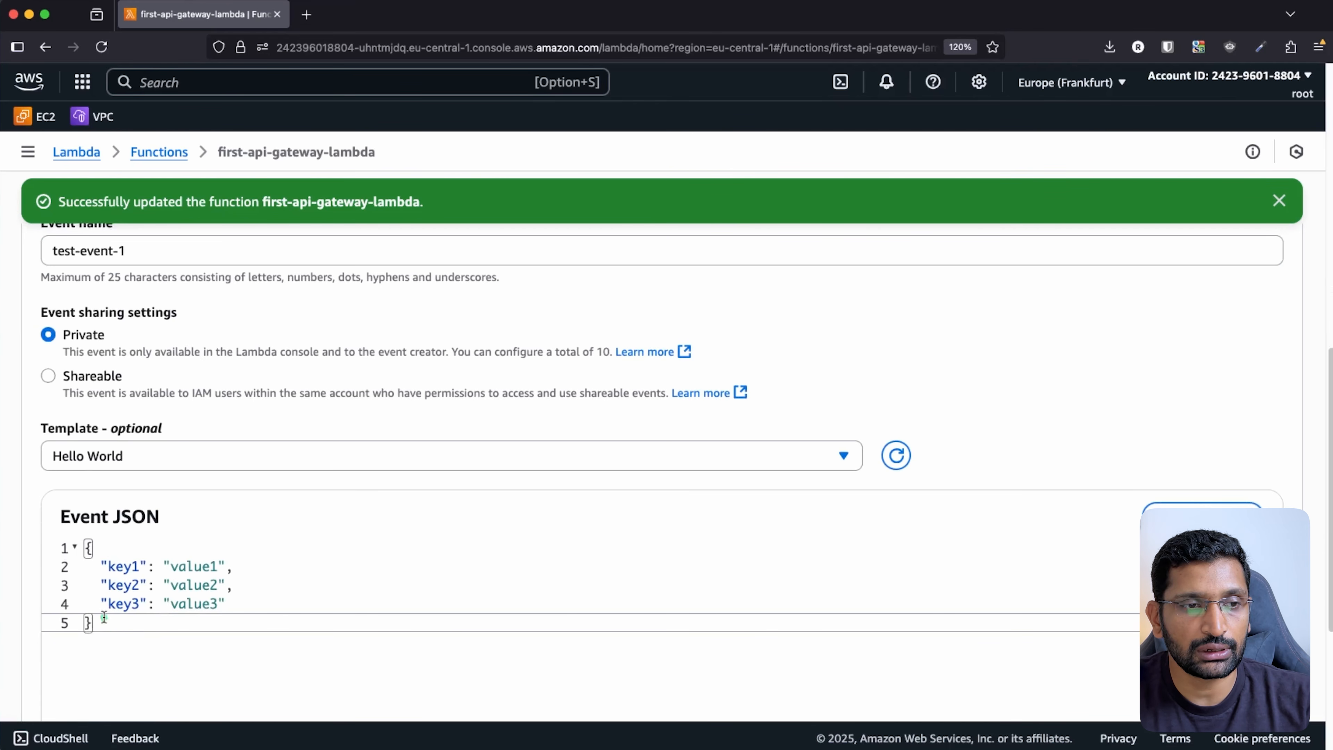
drag(110, 624, 63, 538)
key(BackSpace)
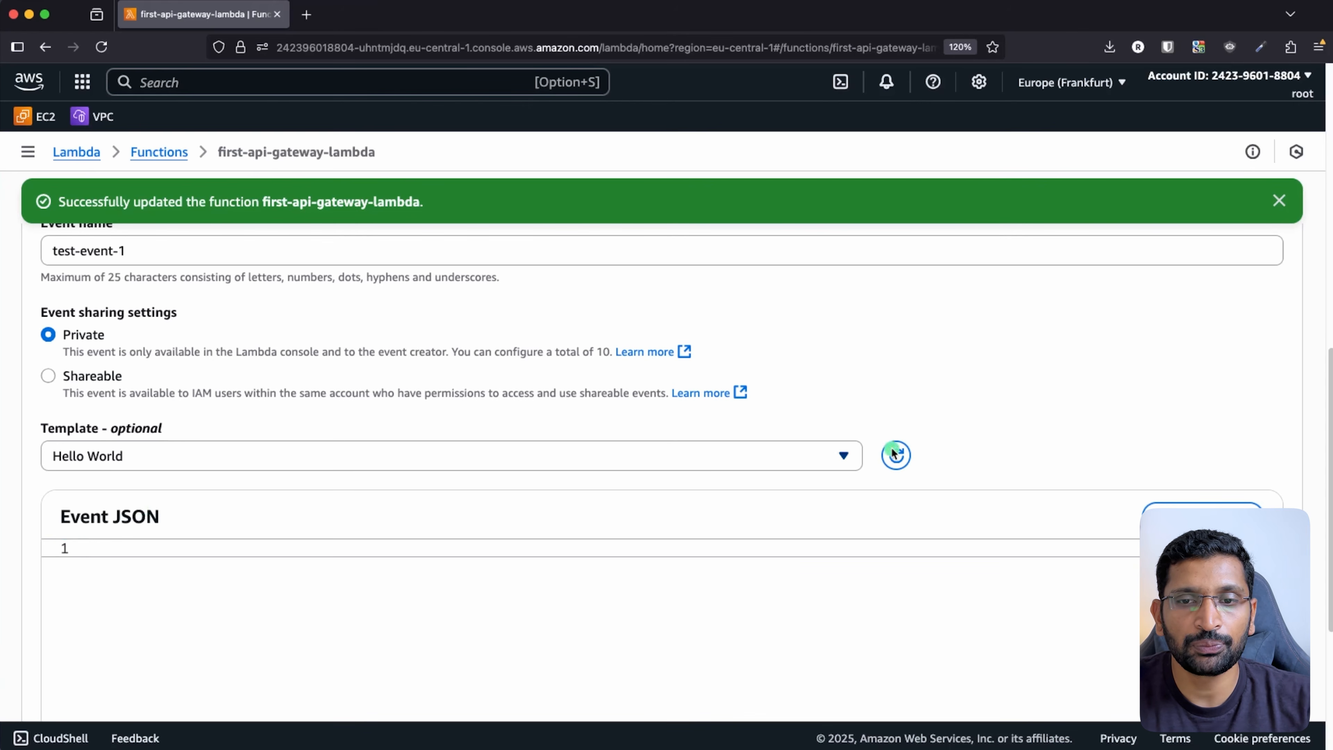
scroll(959, 468, up, 5)
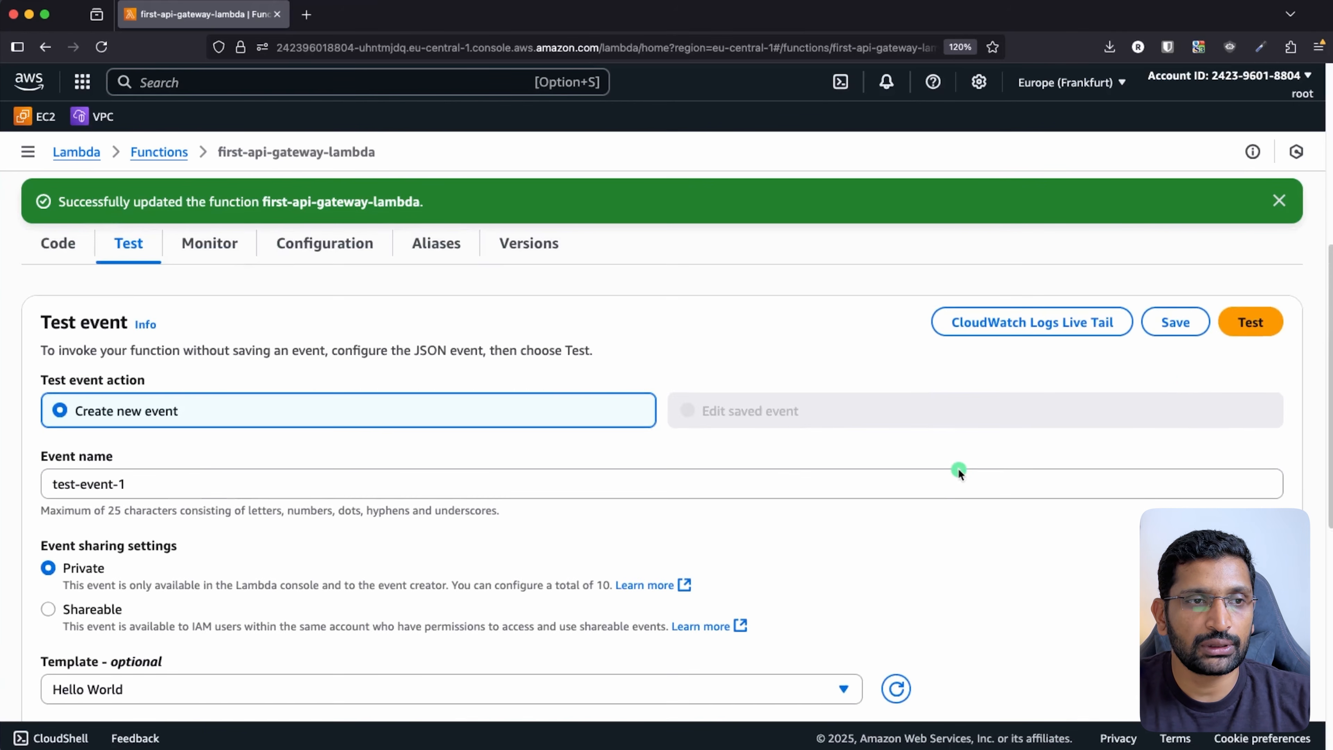
- After the invalid-JSON error, restore the default JSON and trim it to an empty {}
click(1175, 321)
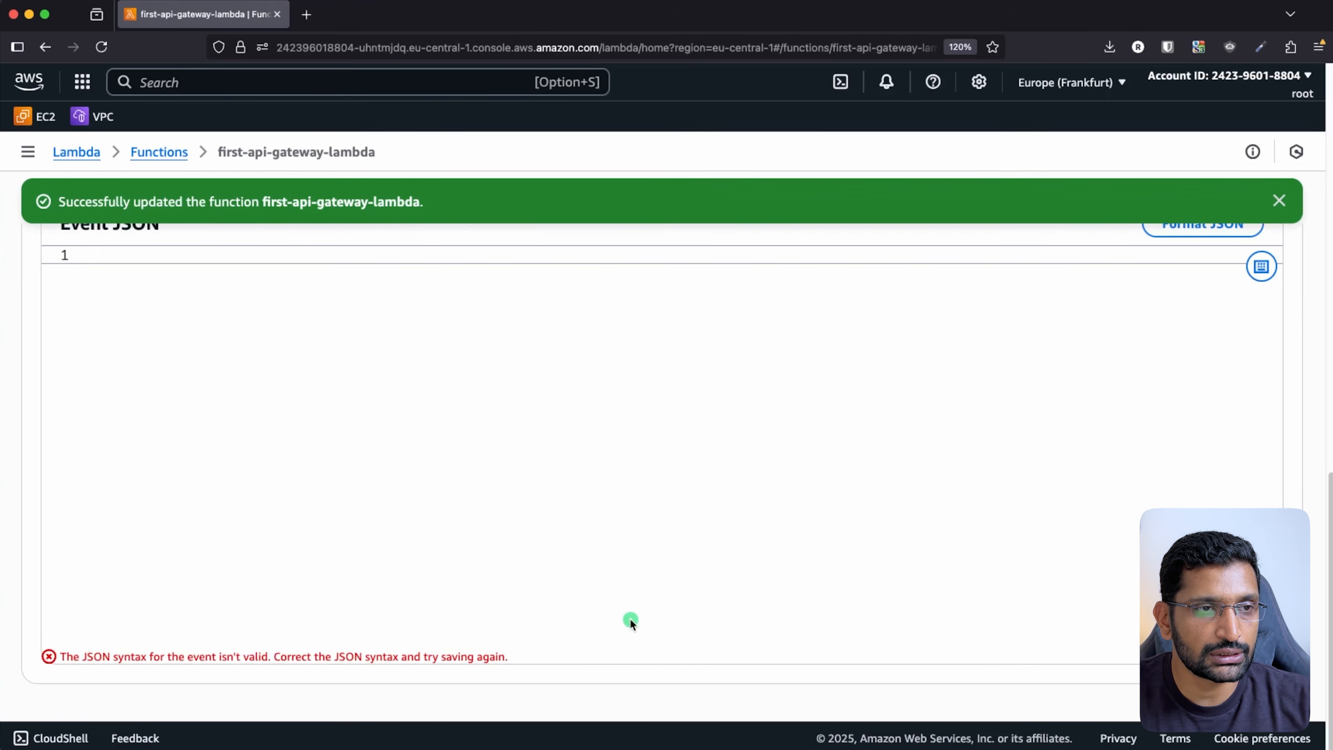
key(super+z)
click(230, 417)
drag(231, 329, 59, 289)
key(BackSpace)
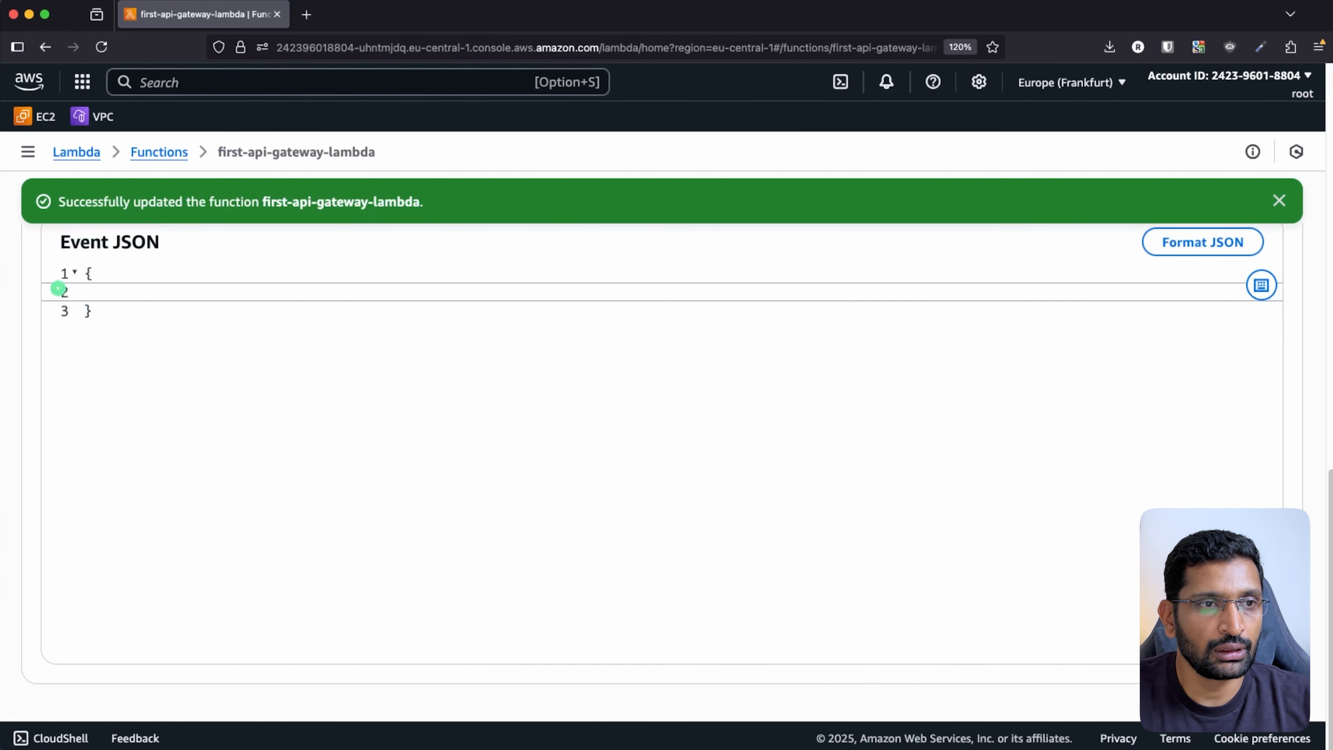
key(BackSpace)
- Save test-event-1 and dismiss both green notices
scroll(987, 504, up, 5)
scroll(987, 504, up, 5)
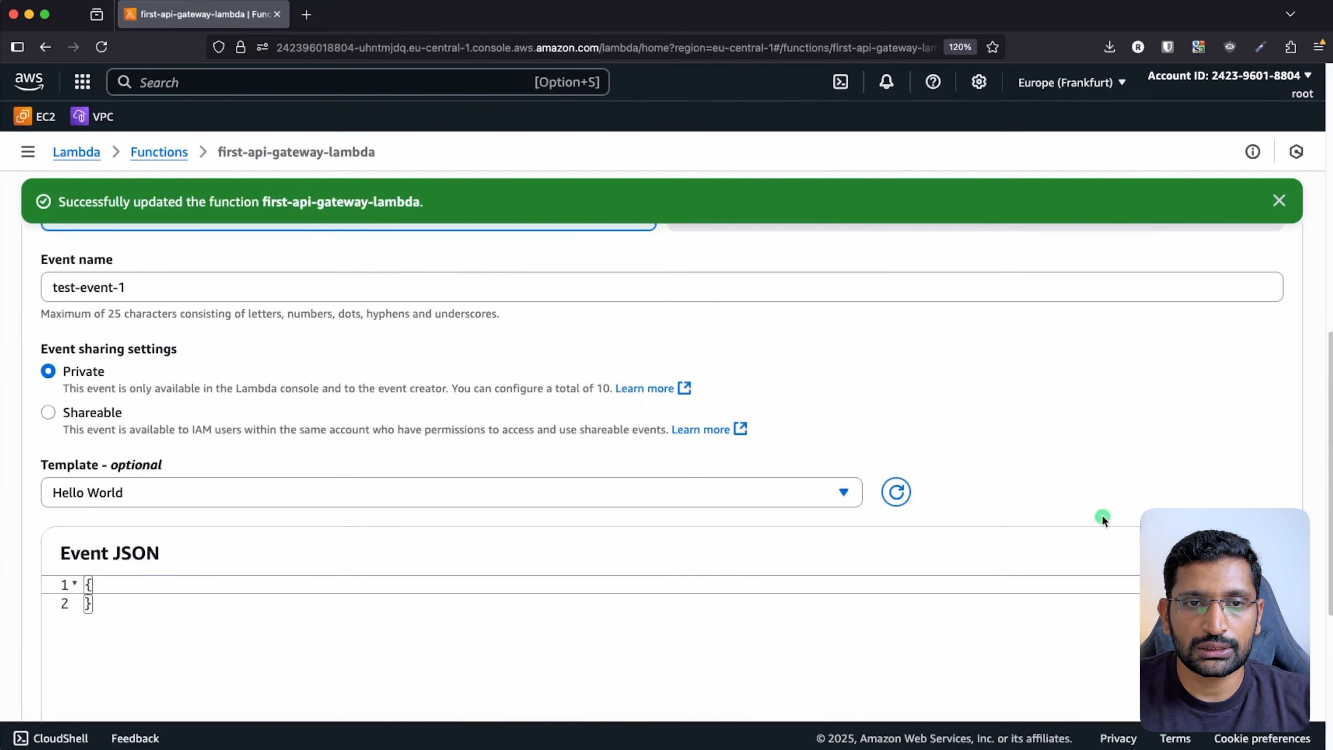
click(1169, 313)
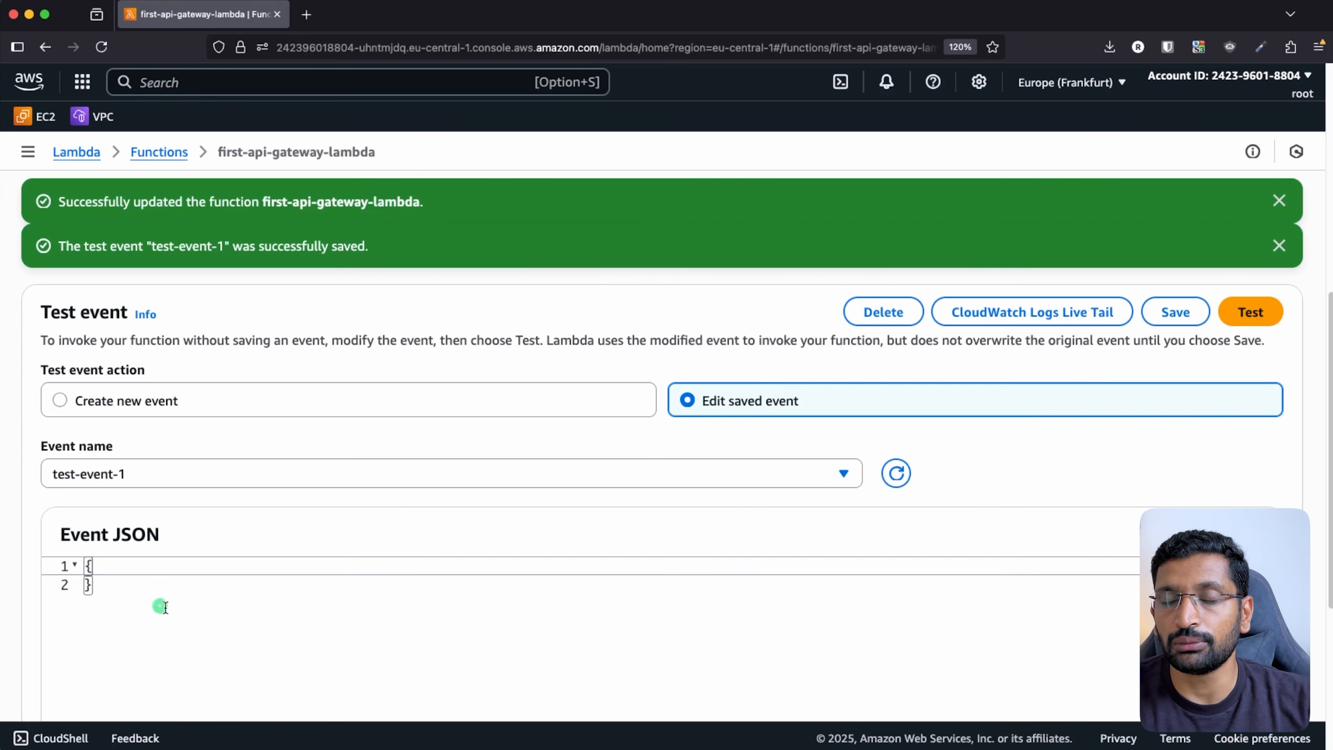
click(1283, 202)
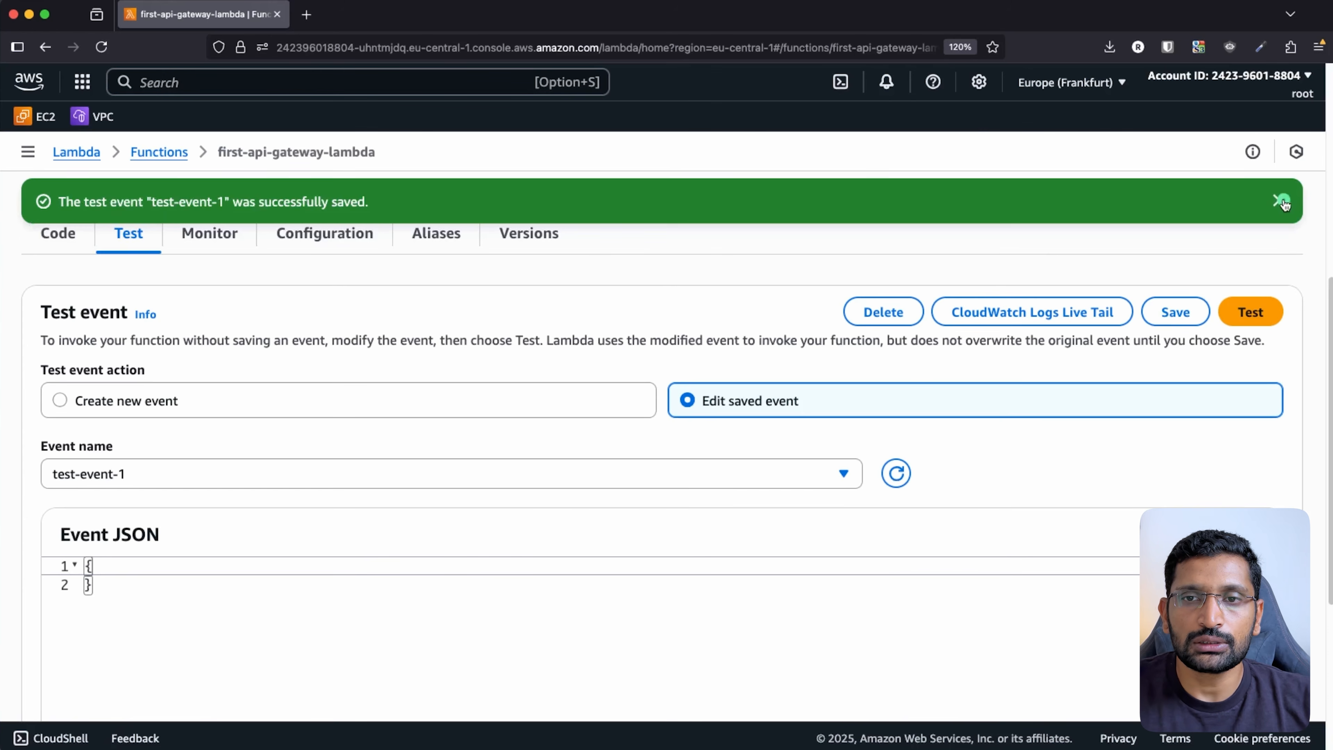
click(1279, 201)
scroll(542, 520, up, 3)
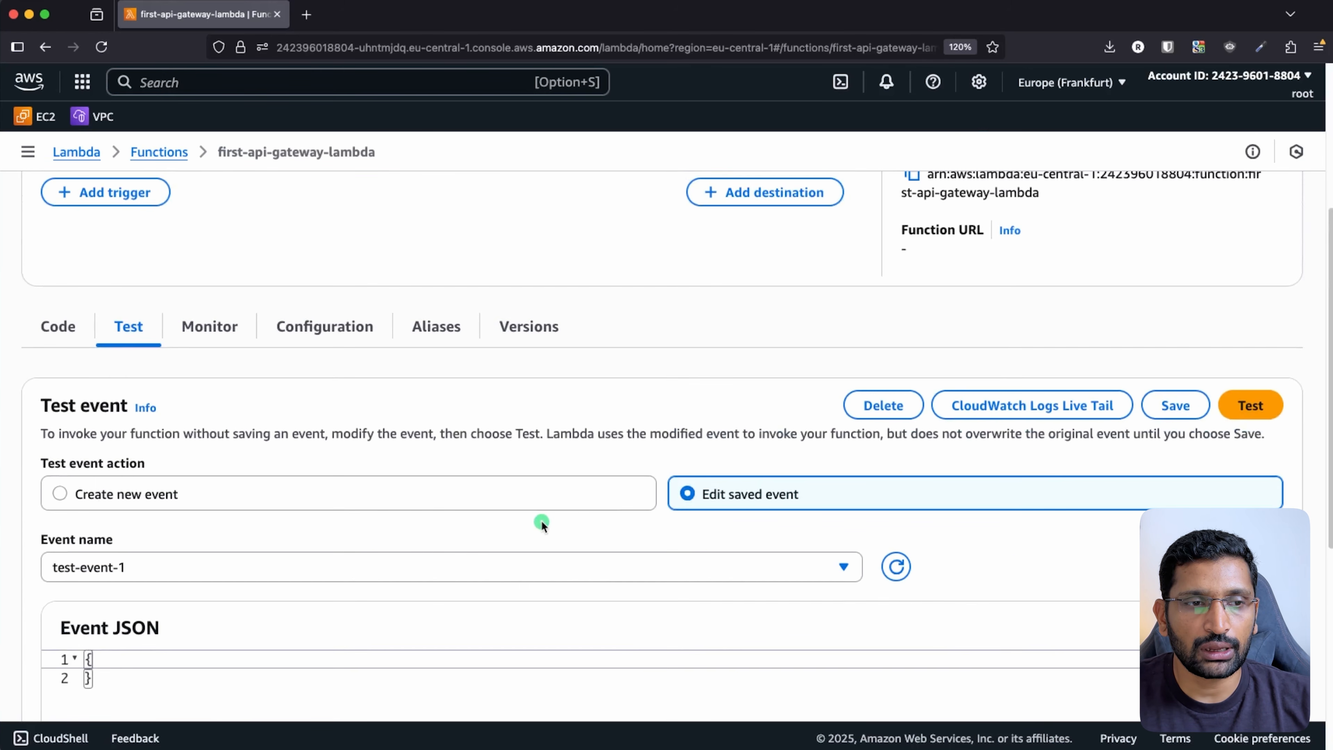
- Run the function with test-event-1 and expand the execution result details
click(191, 557)
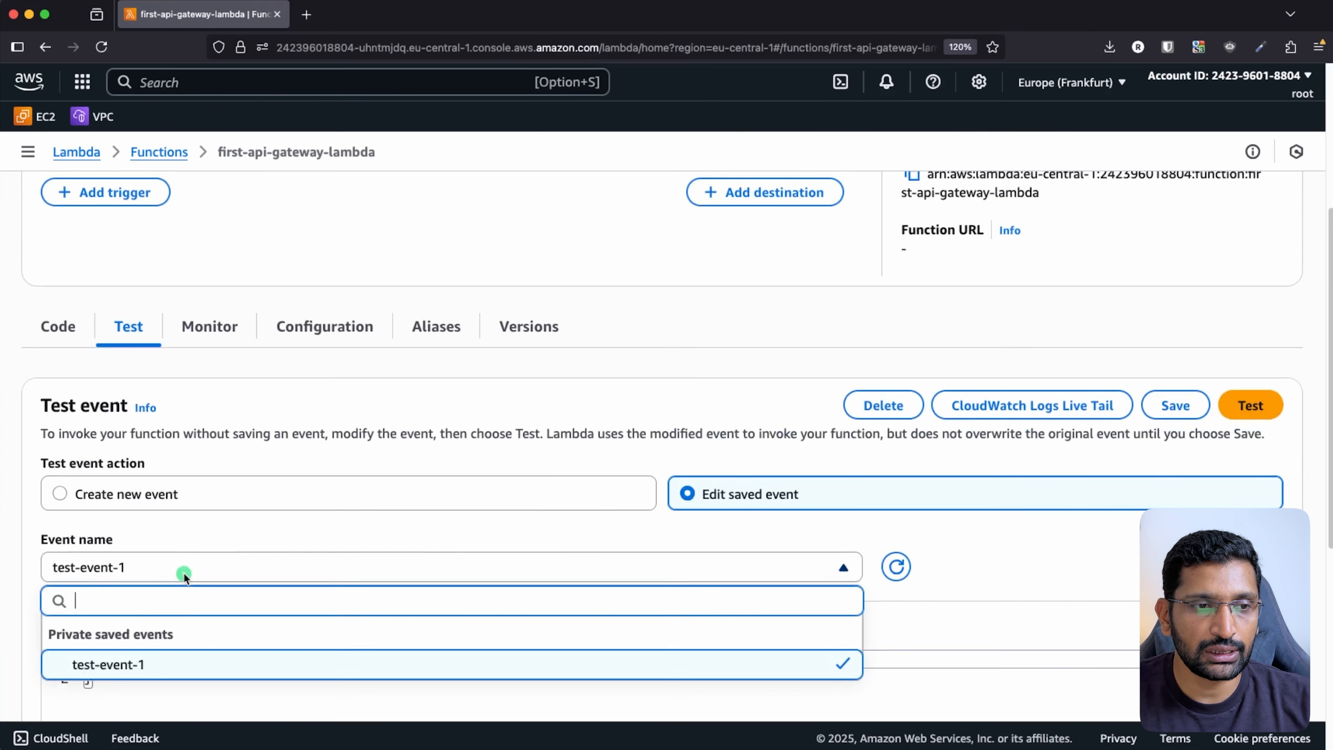
click(167, 664)
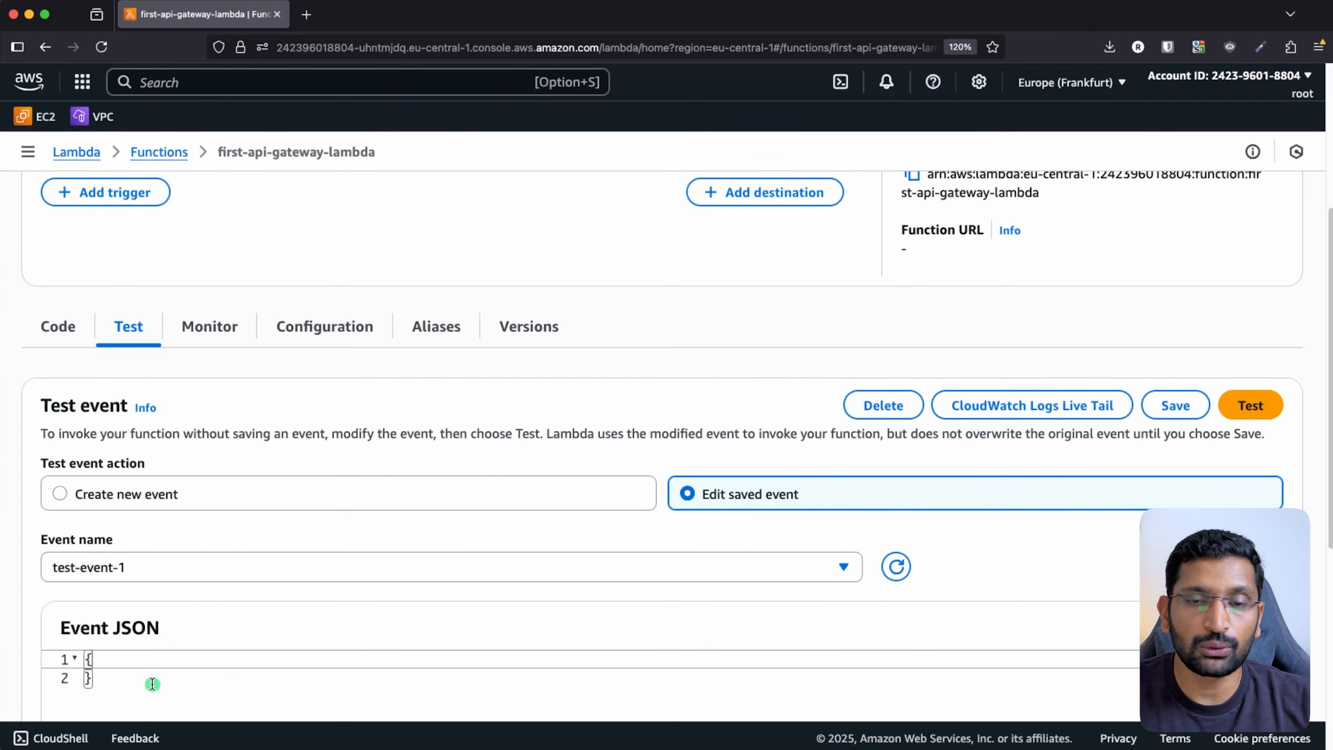
click(1255, 406)
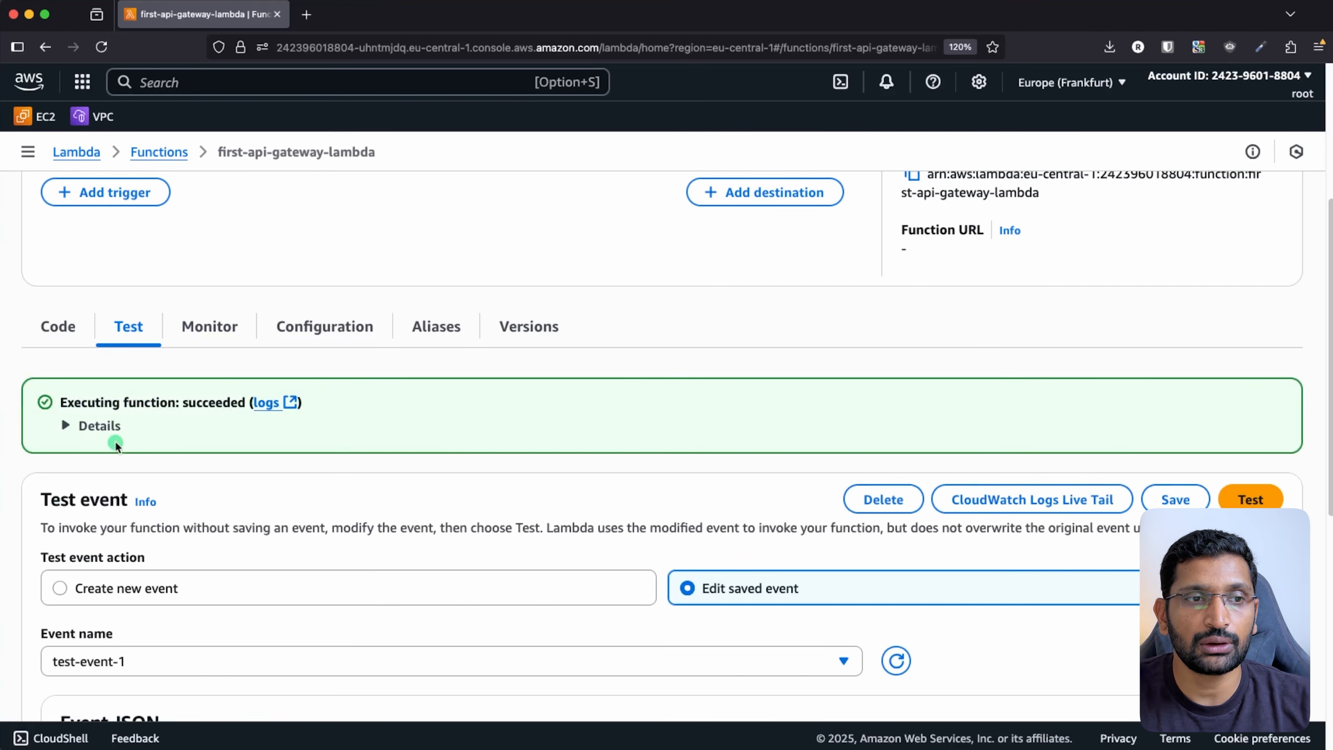
click(90, 426)
scroll(256, 517, down, 3)
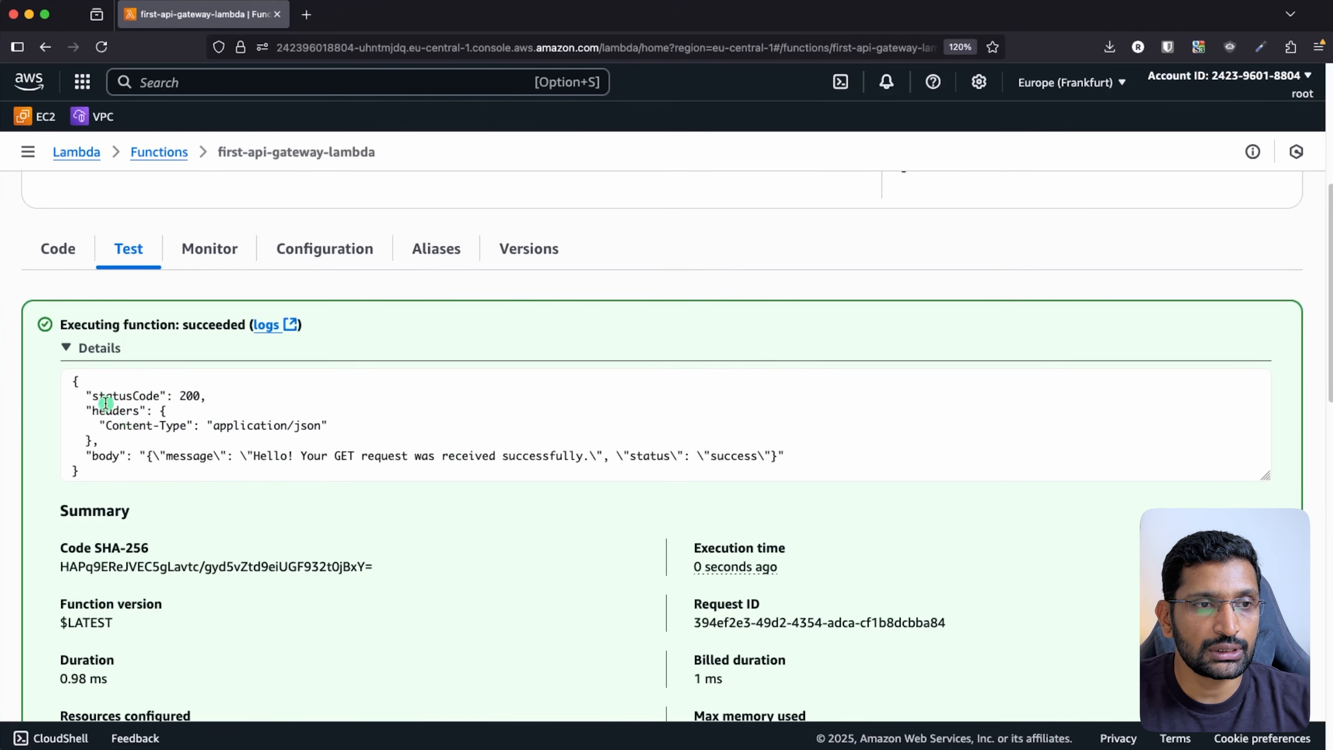
- Highlight the response's statusCode 200, application/json header and success message body
click(89, 393)
triple_click(230, 392)
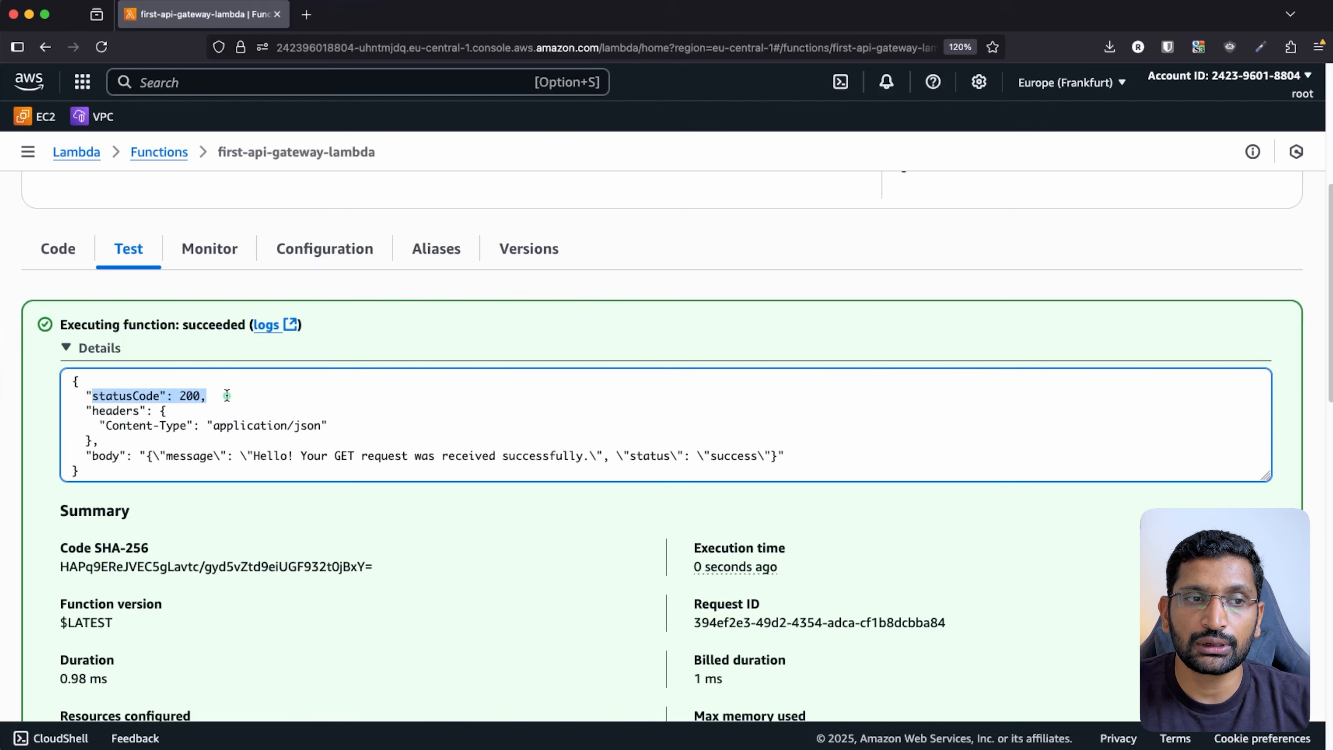
click(107, 425)
drag(107, 425, 342, 423)
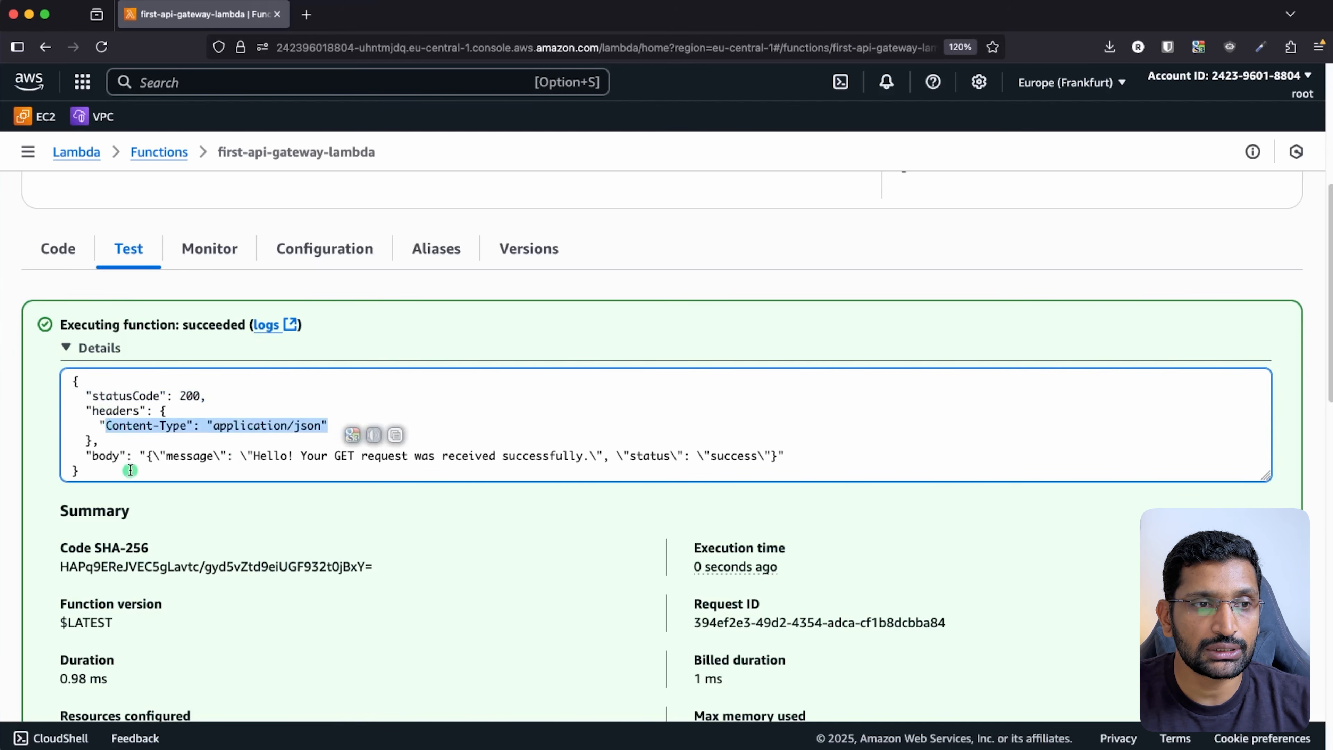
drag(91, 456, 808, 456)
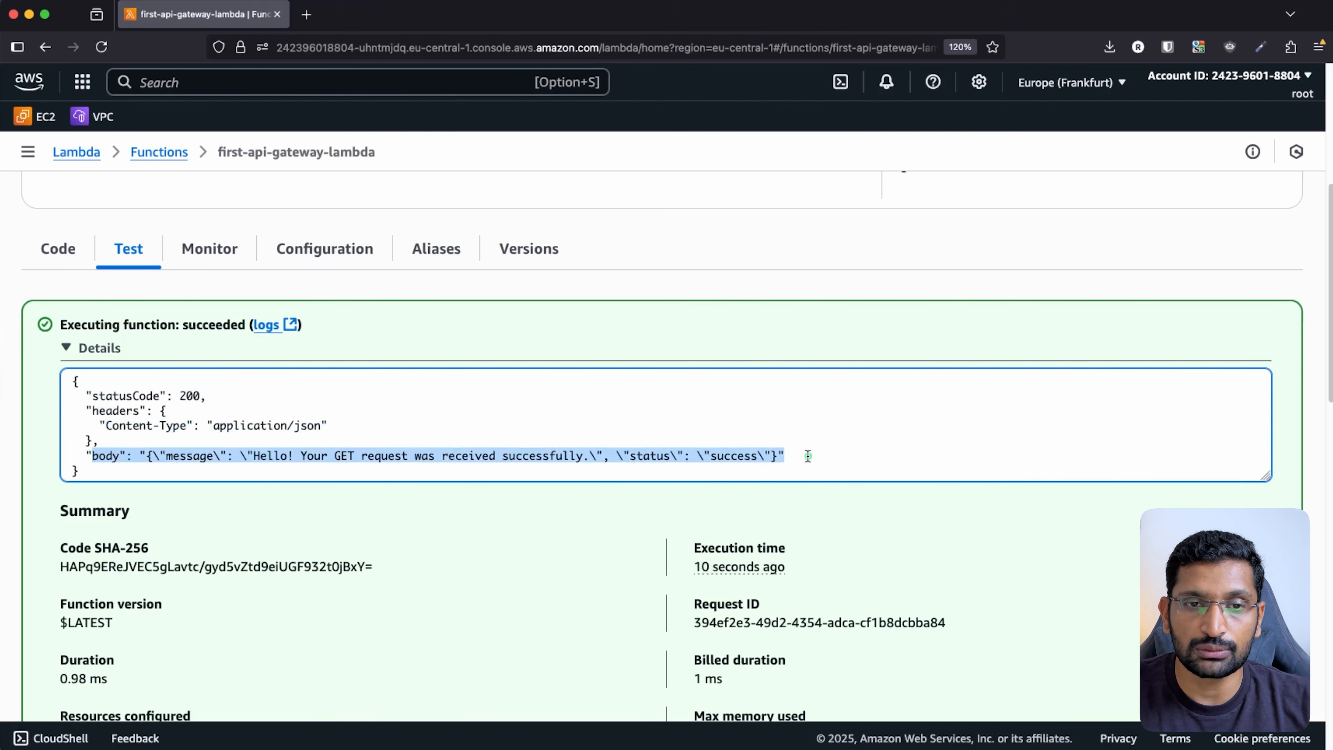
triple_click(338, 455)
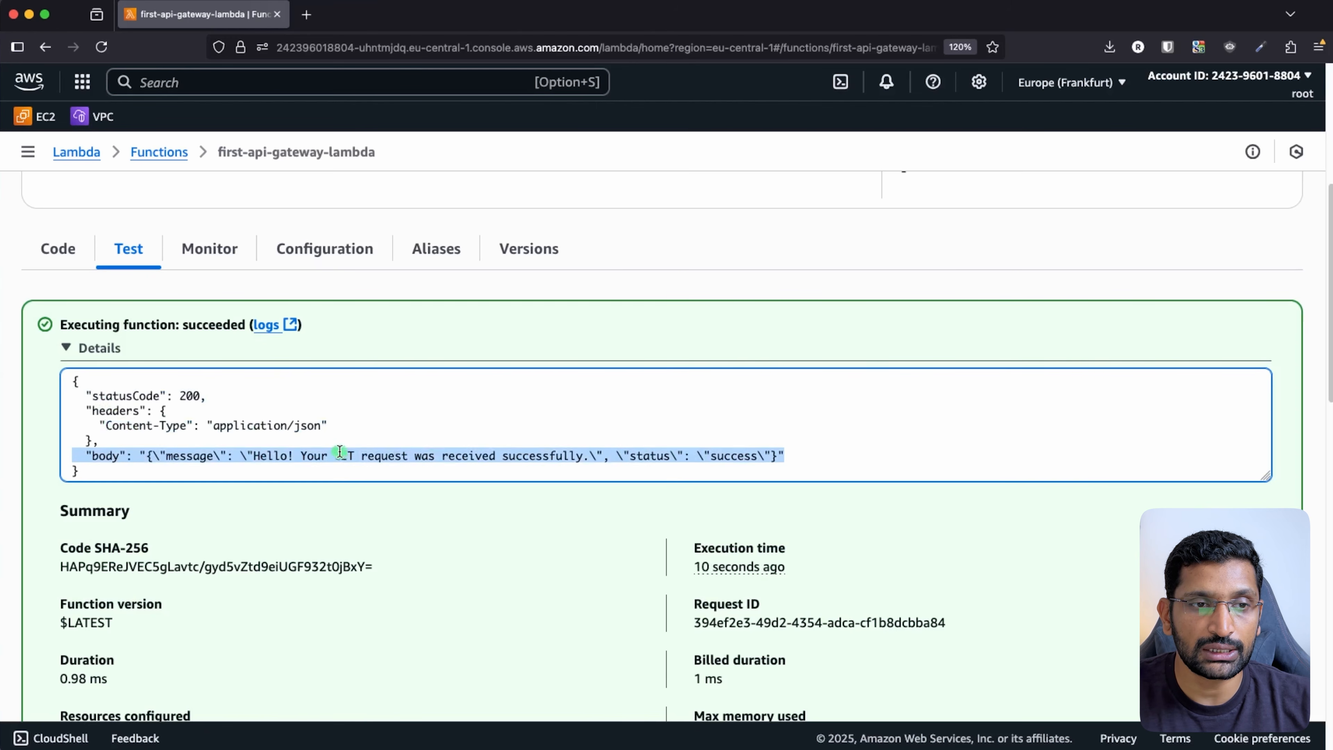
double_click(728, 456)
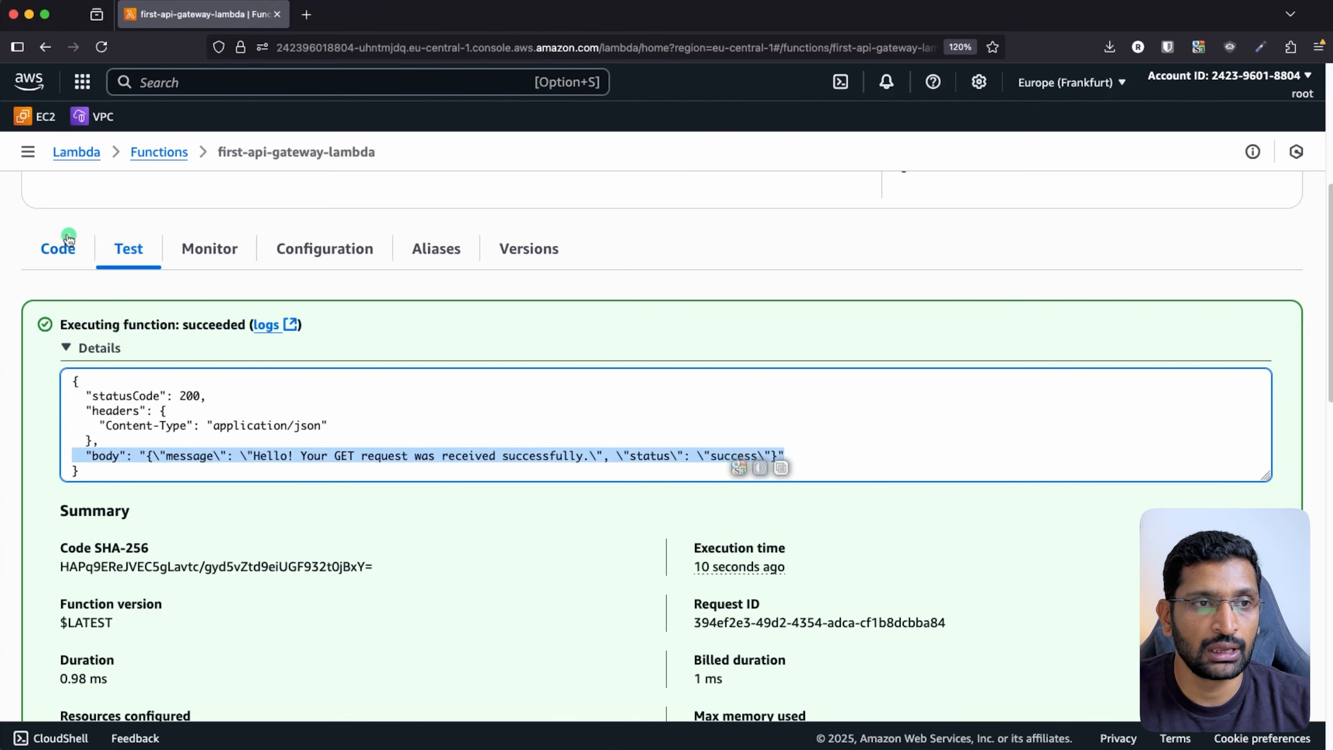
click(62, 250)
- Highlight the response_data lines in lambda_function.py, then bring up the API Gateway slide
click(650, 560)
scroll(650, 561, down, 3)
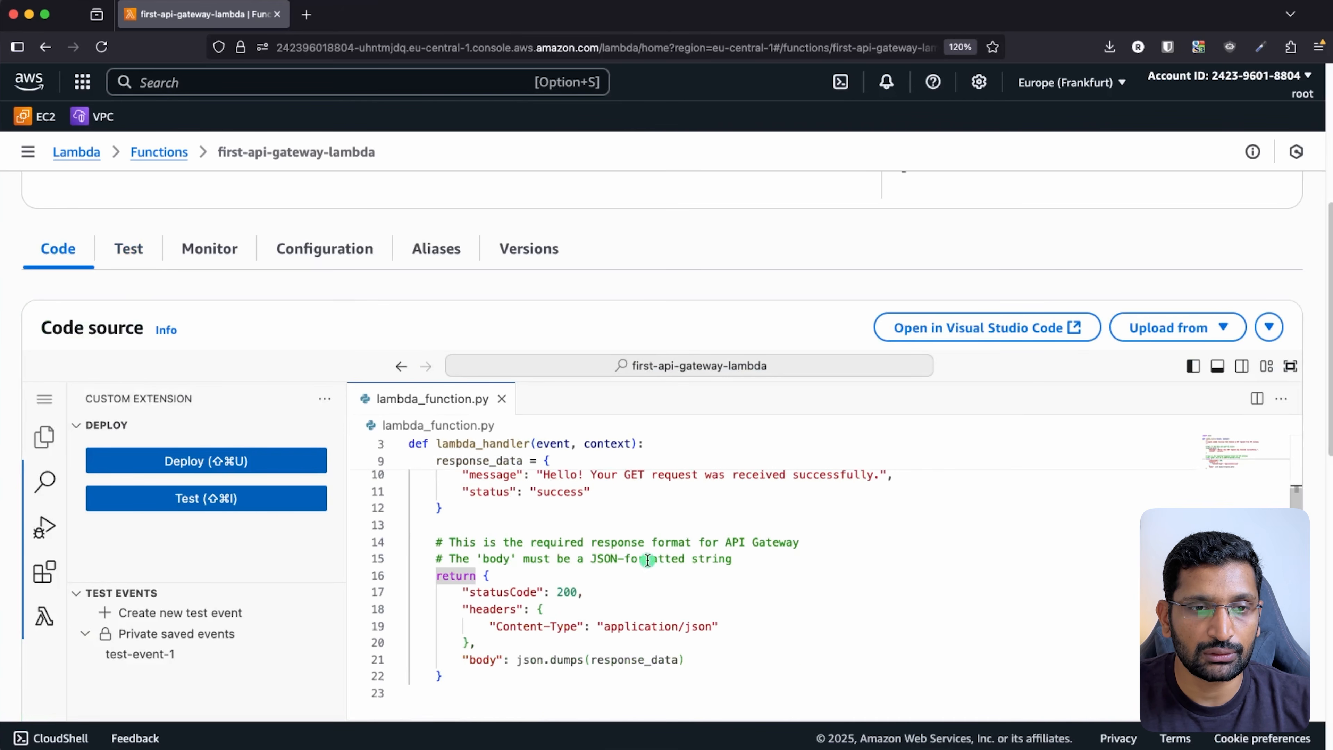
drag(463, 475, 618, 495)
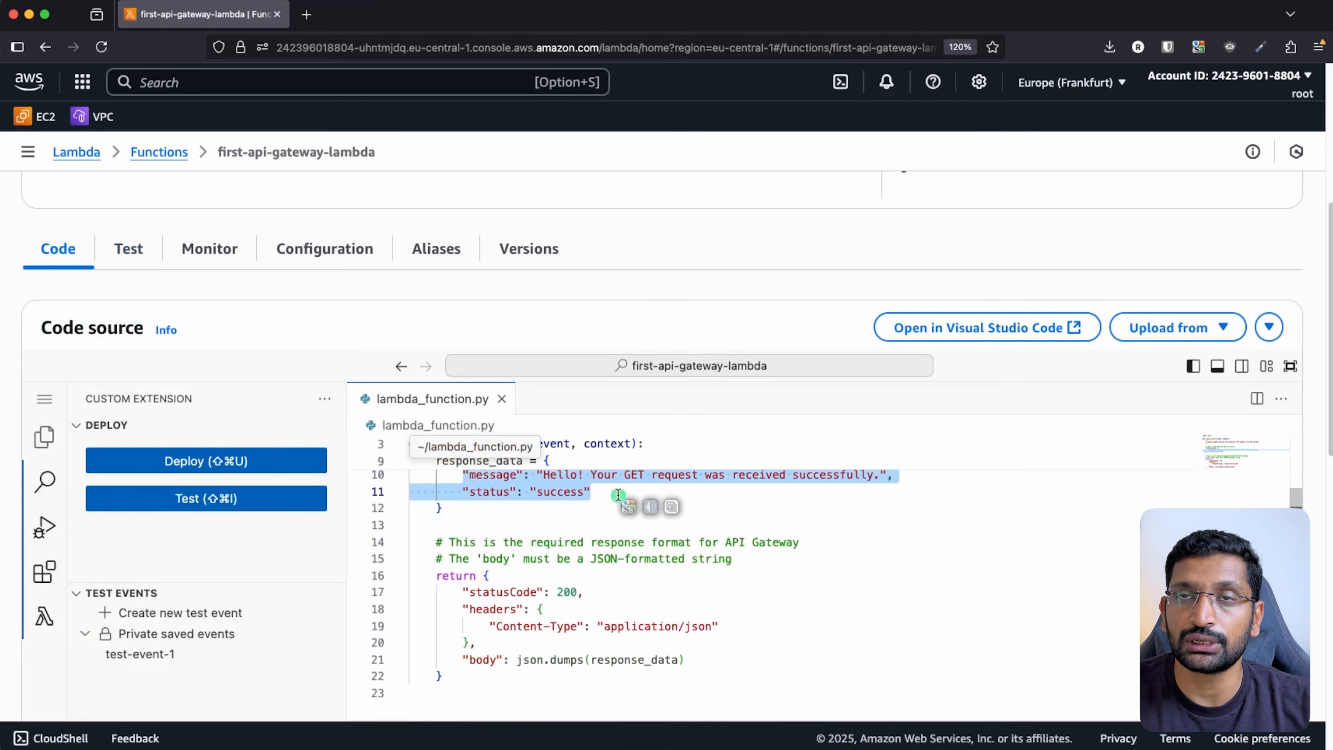
scroll(618, 495, up, 5)
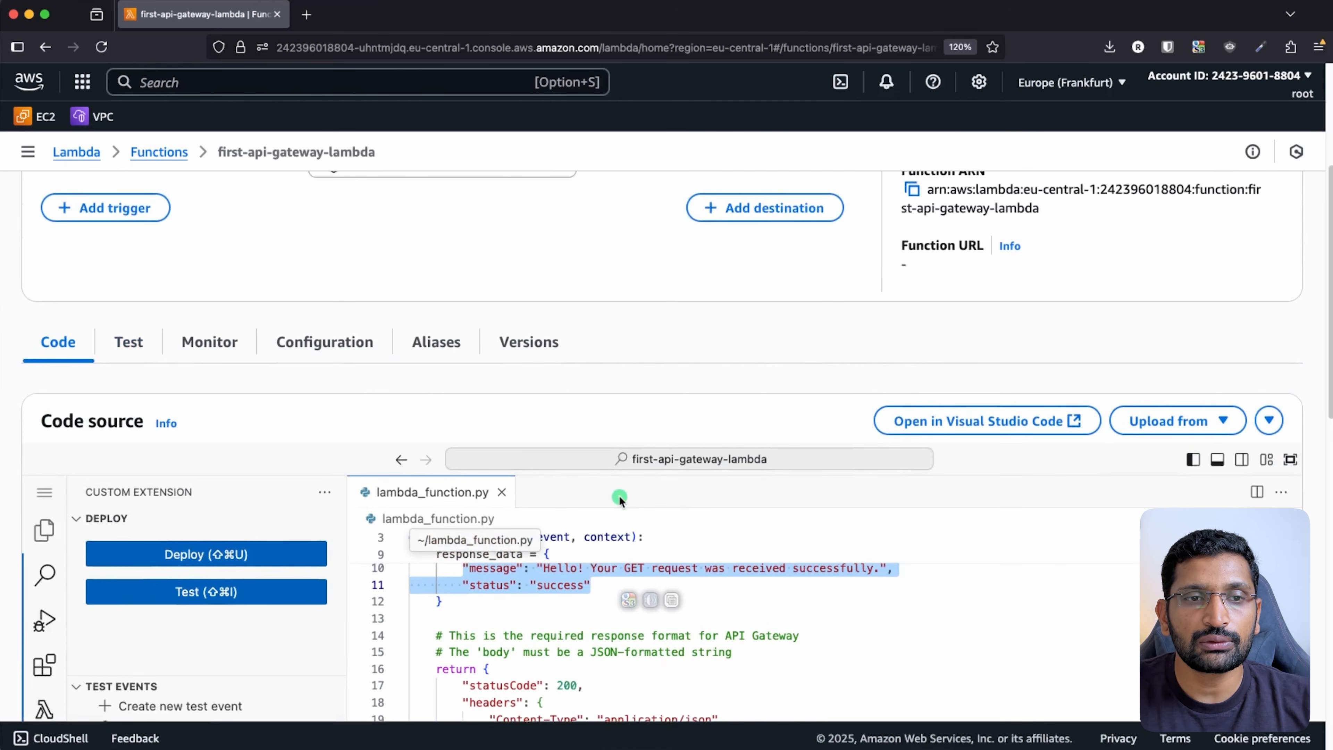
scroll(619, 501, up, 1)
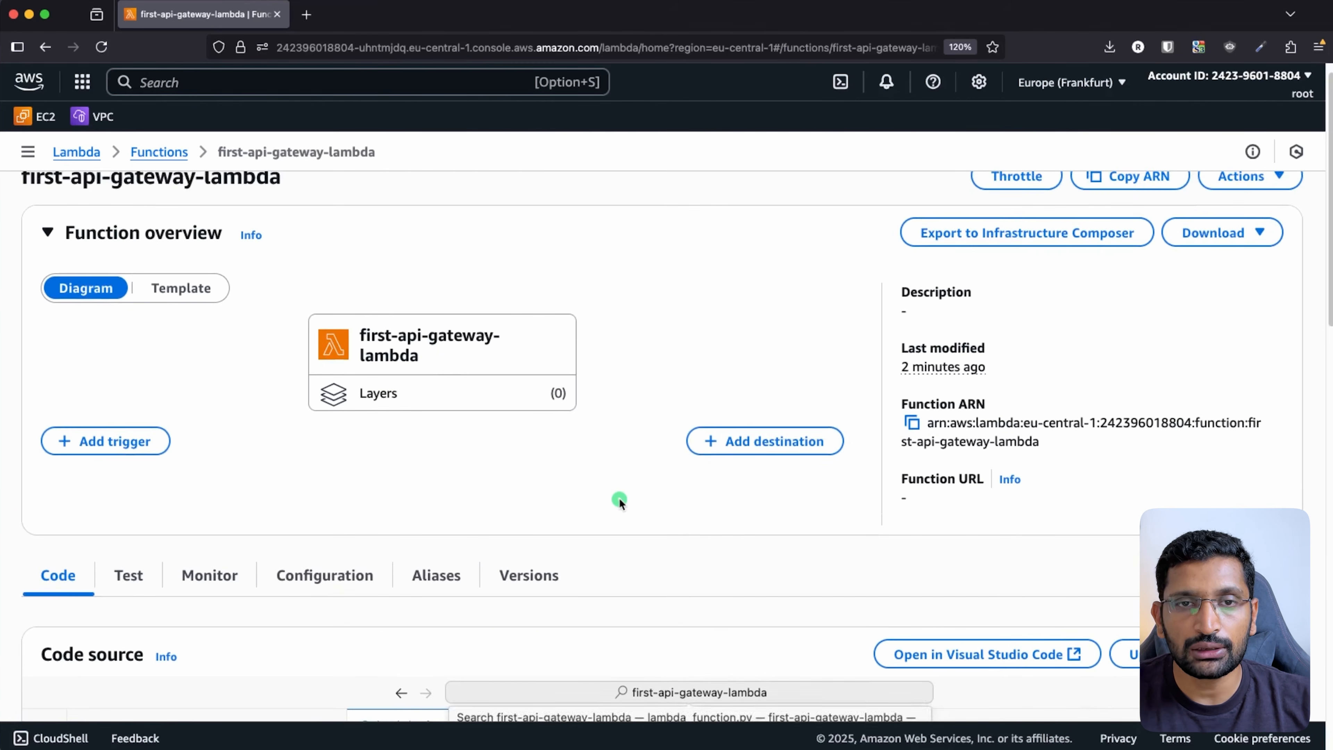
key(super+Tab)
key(super+Tab)
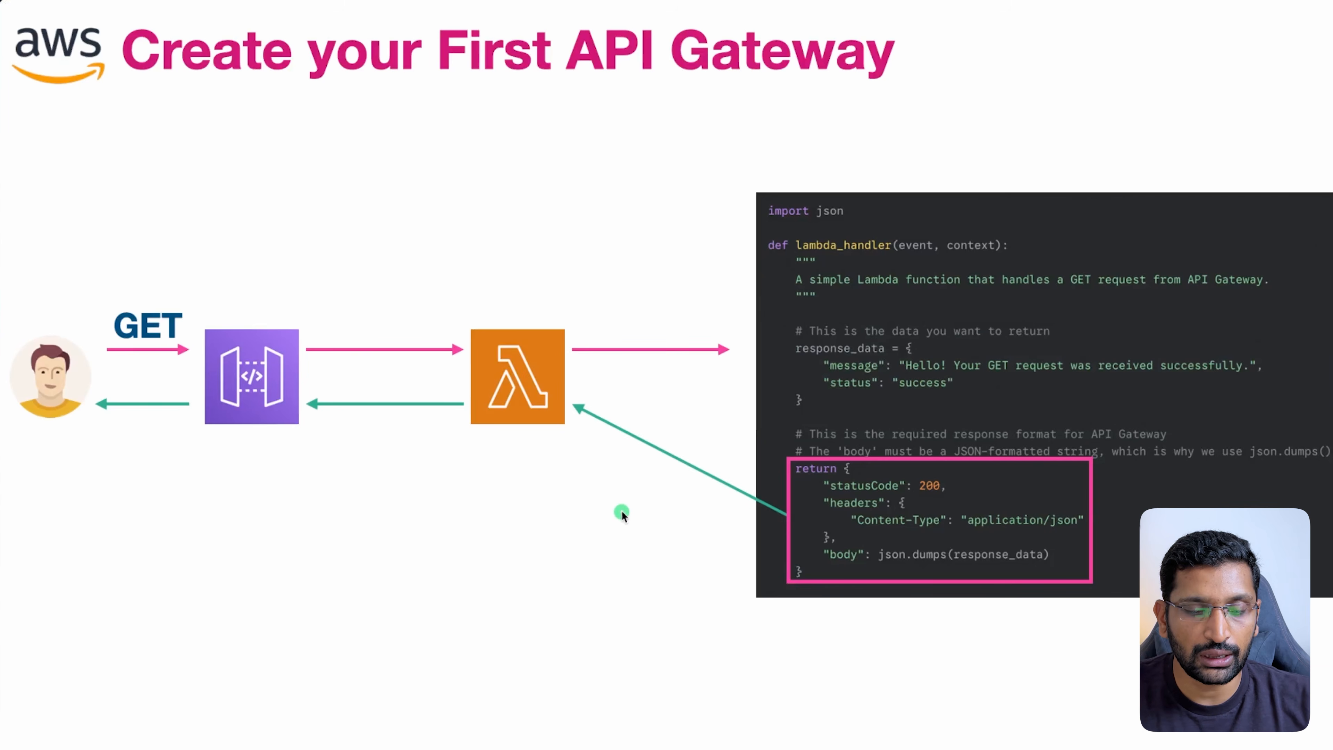
- Draw red check marks over the Lambda and API Gateway icons on the slide
mouse_move(591, 256)
mouse_down()
mouse_move(551, 315)
mouse_move(568, 303)
mouse_up()
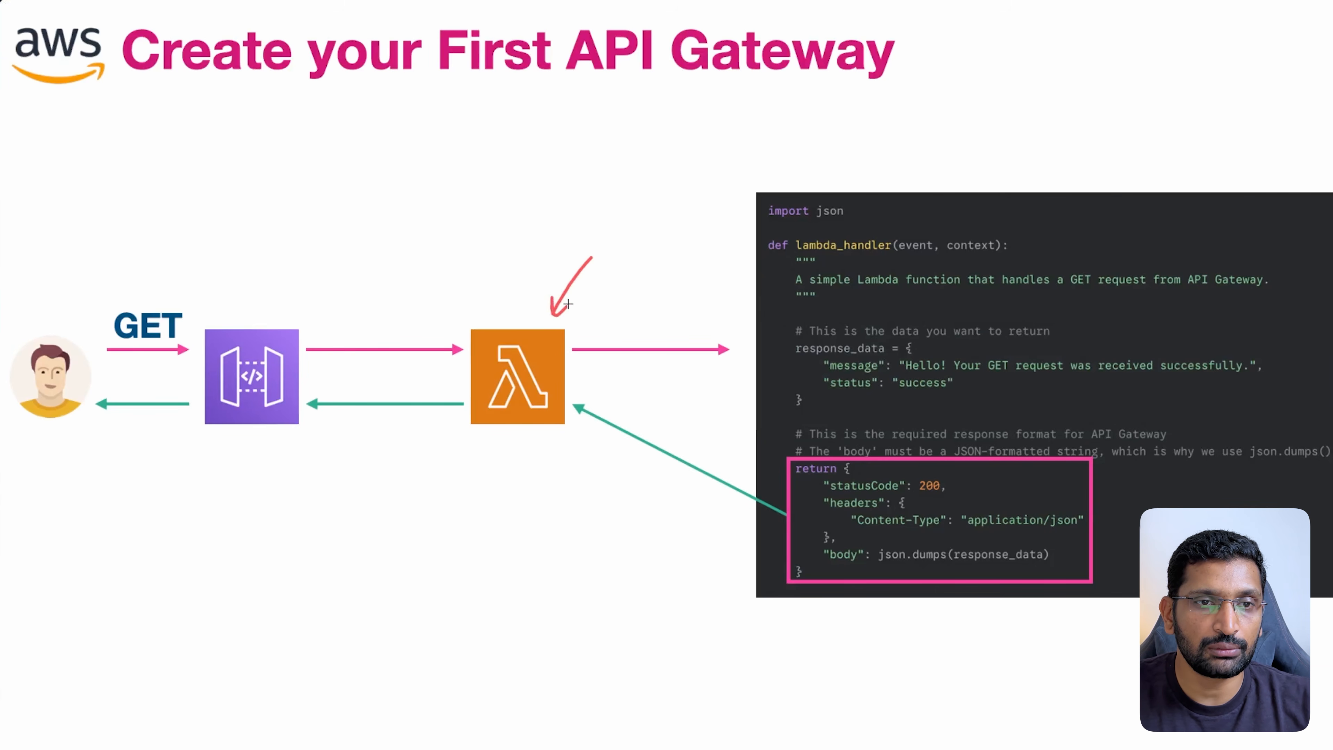
drag(341, 226, 293, 307)
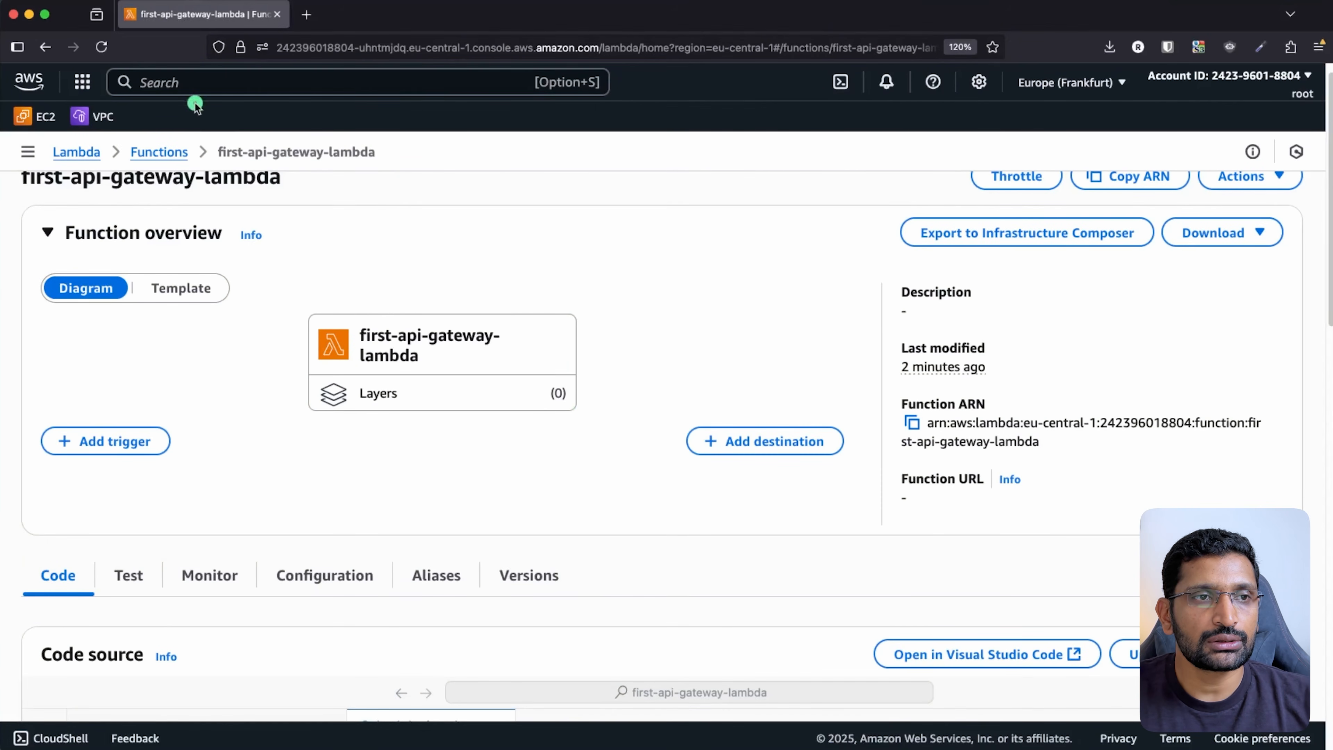
- Search for 'api gateway' and open the API Gateway console
click(181, 84)
text(api gatew)
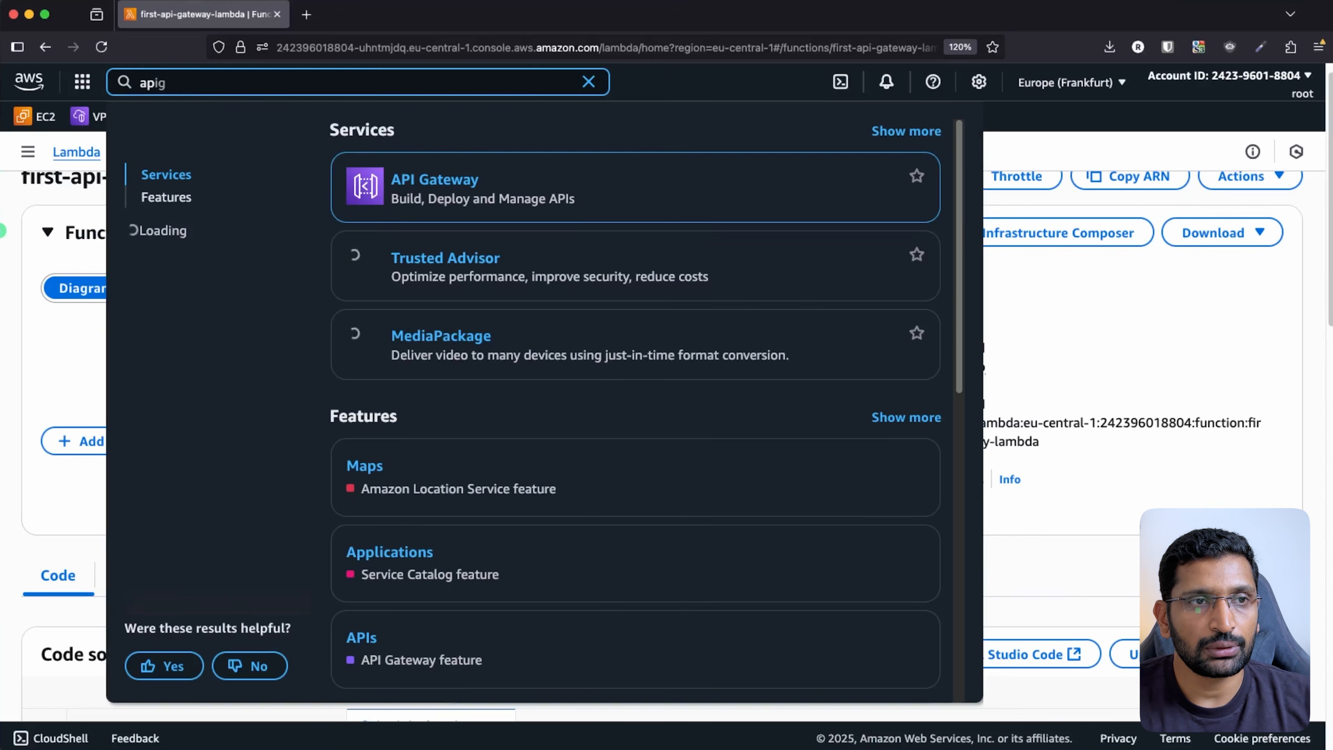
text(ay)
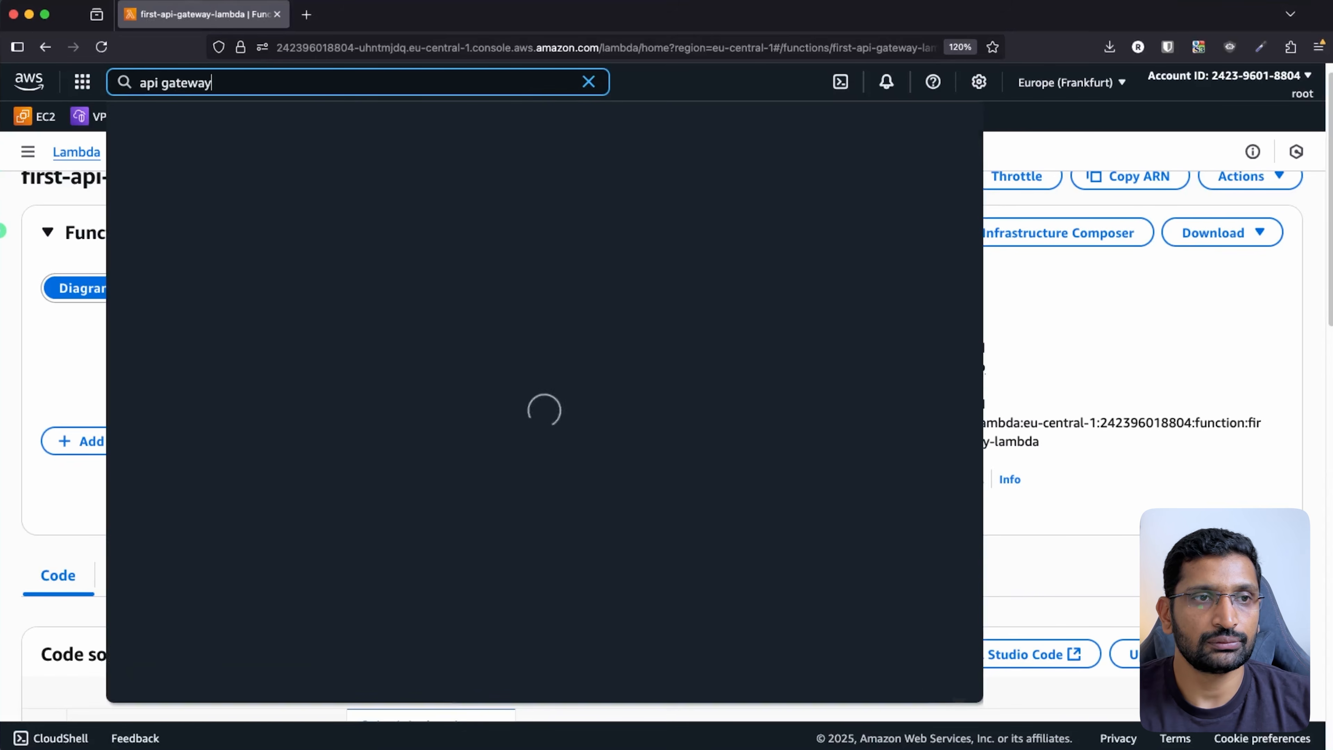
click(399, 179)
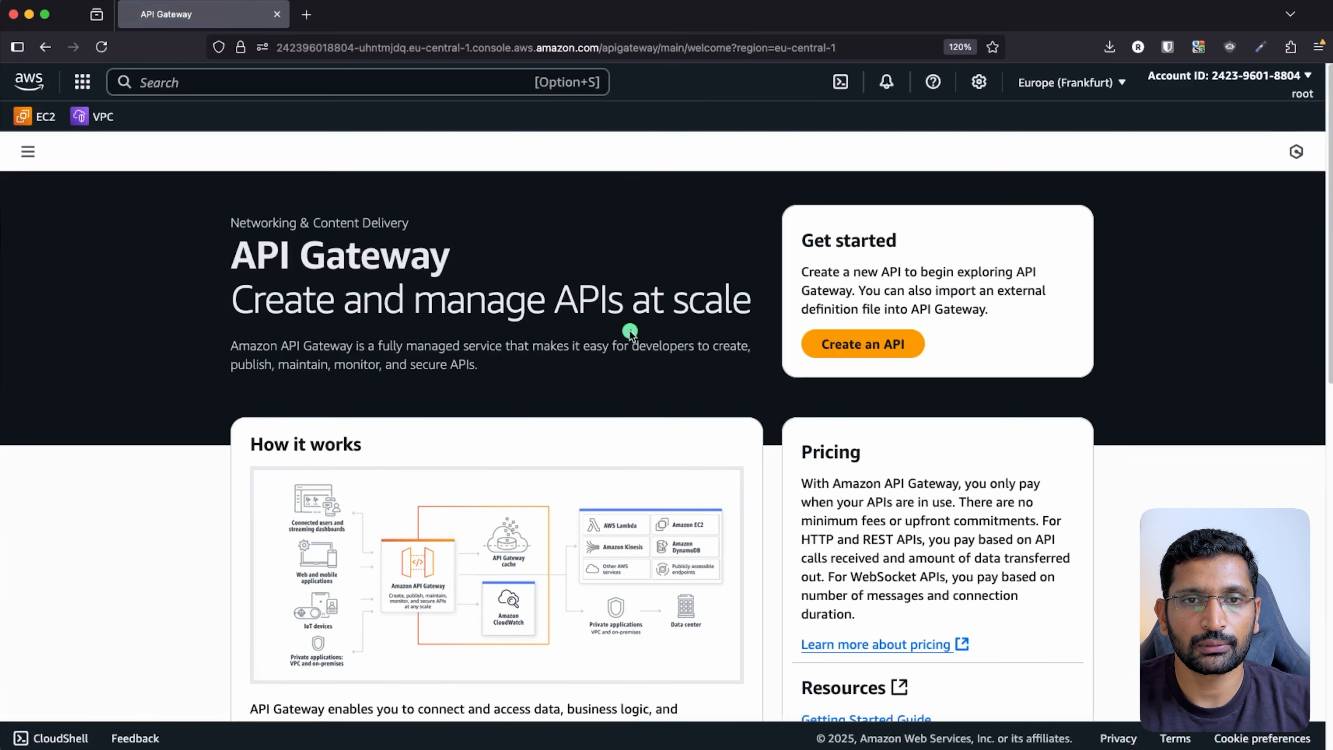
- Start creating a new API and choose Build on the HTTP API option
click(865, 344)
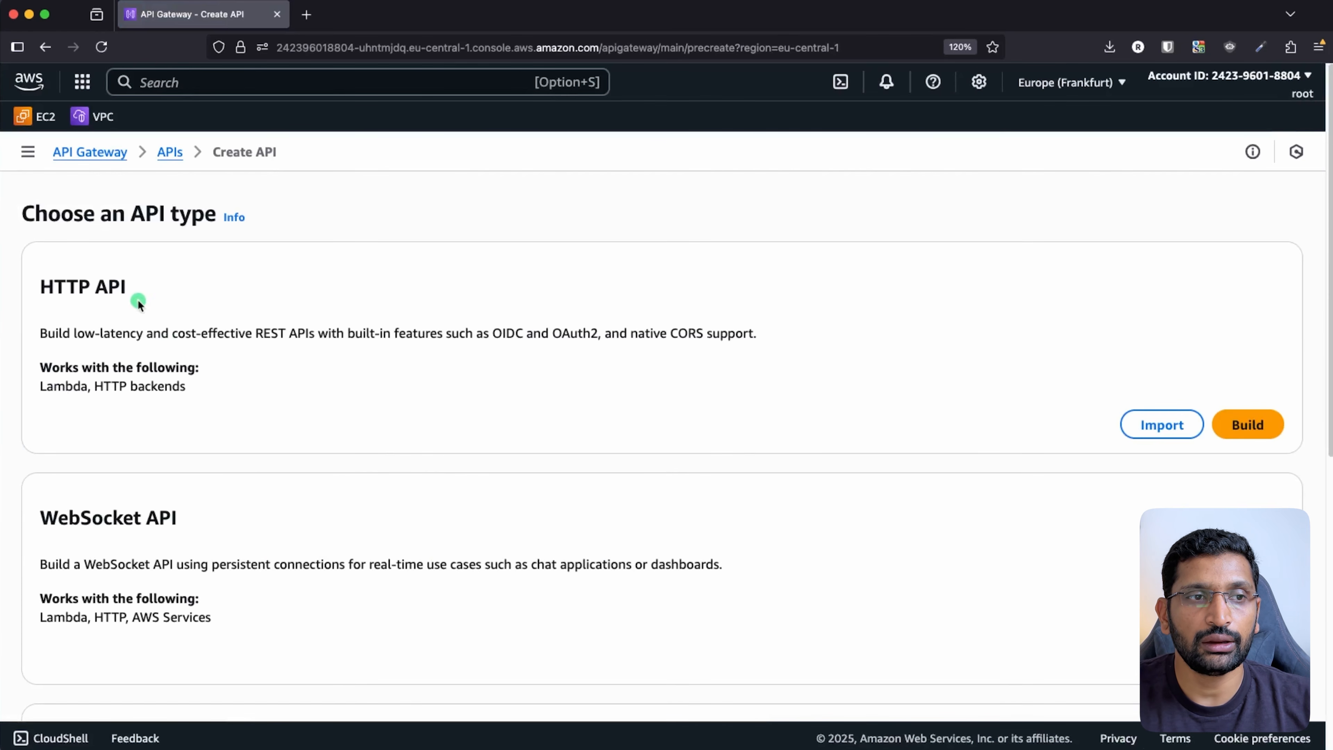
drag(132, 290, 42, 281)
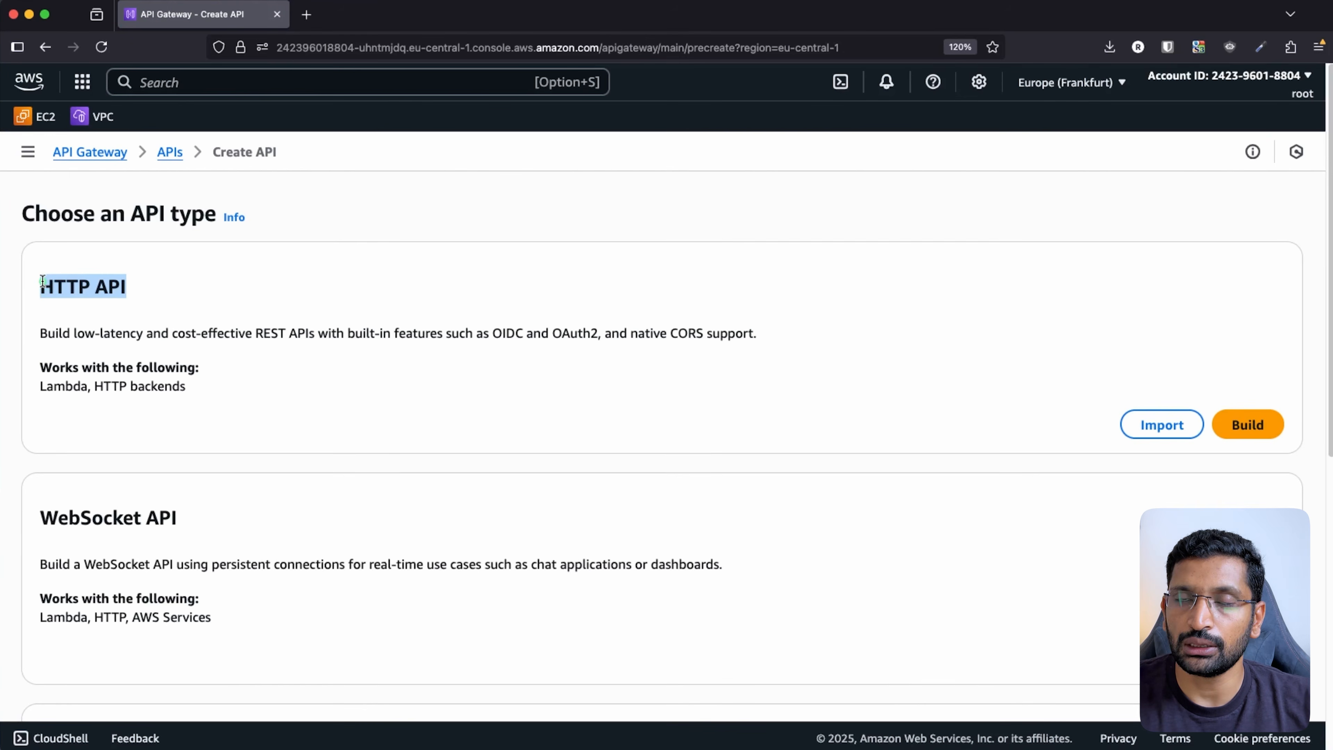
scroll(130, 408, down, 1)
scroll(130, 407, down, 2)
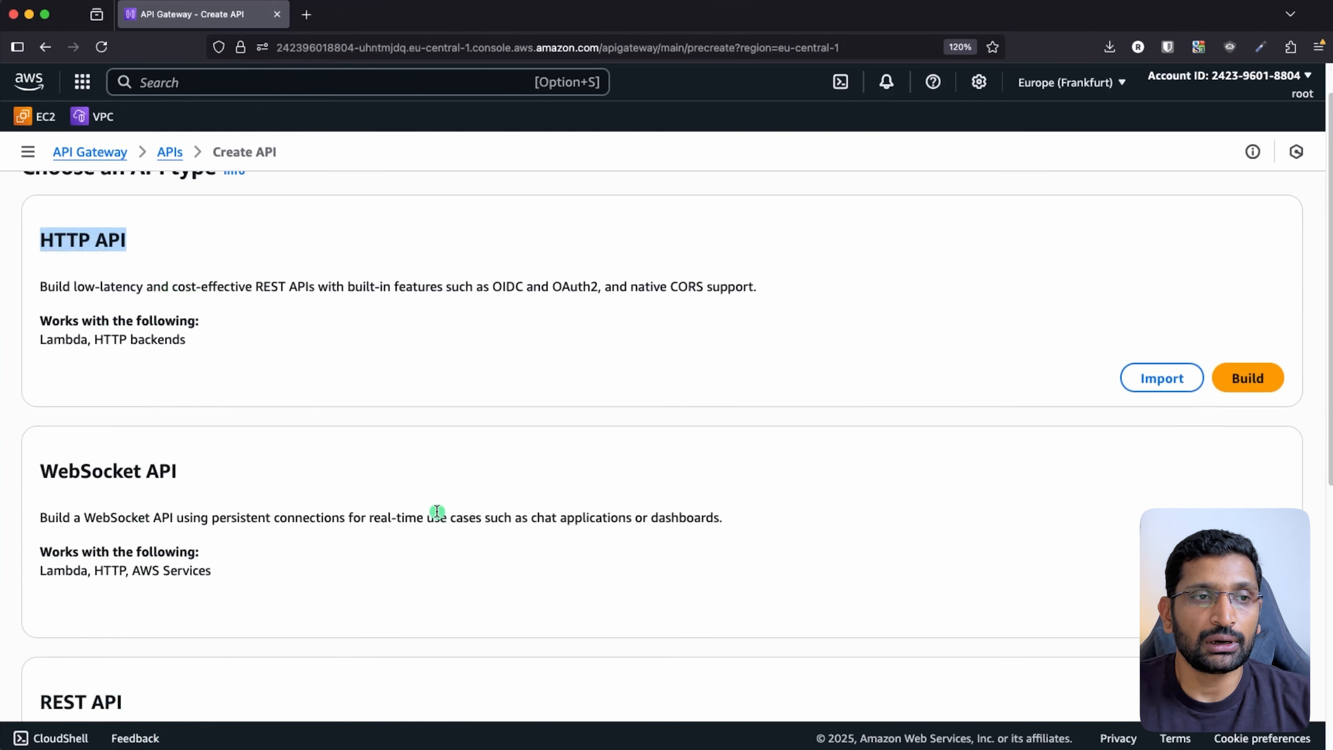
scroll(437, 512, up, 2)
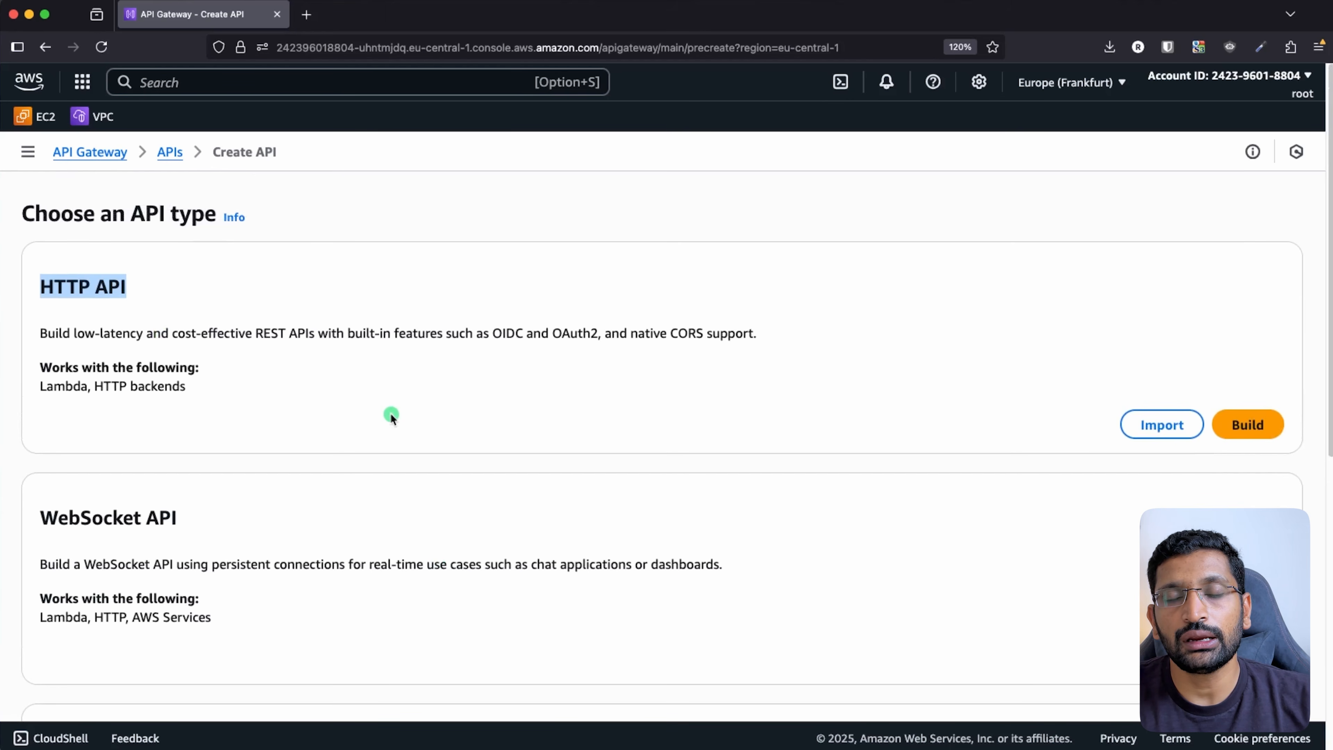
click(1243, 424)
- Create the HTTP API 'first-api-gateway-with-get' with no routes and the default stage
click(372, 387)
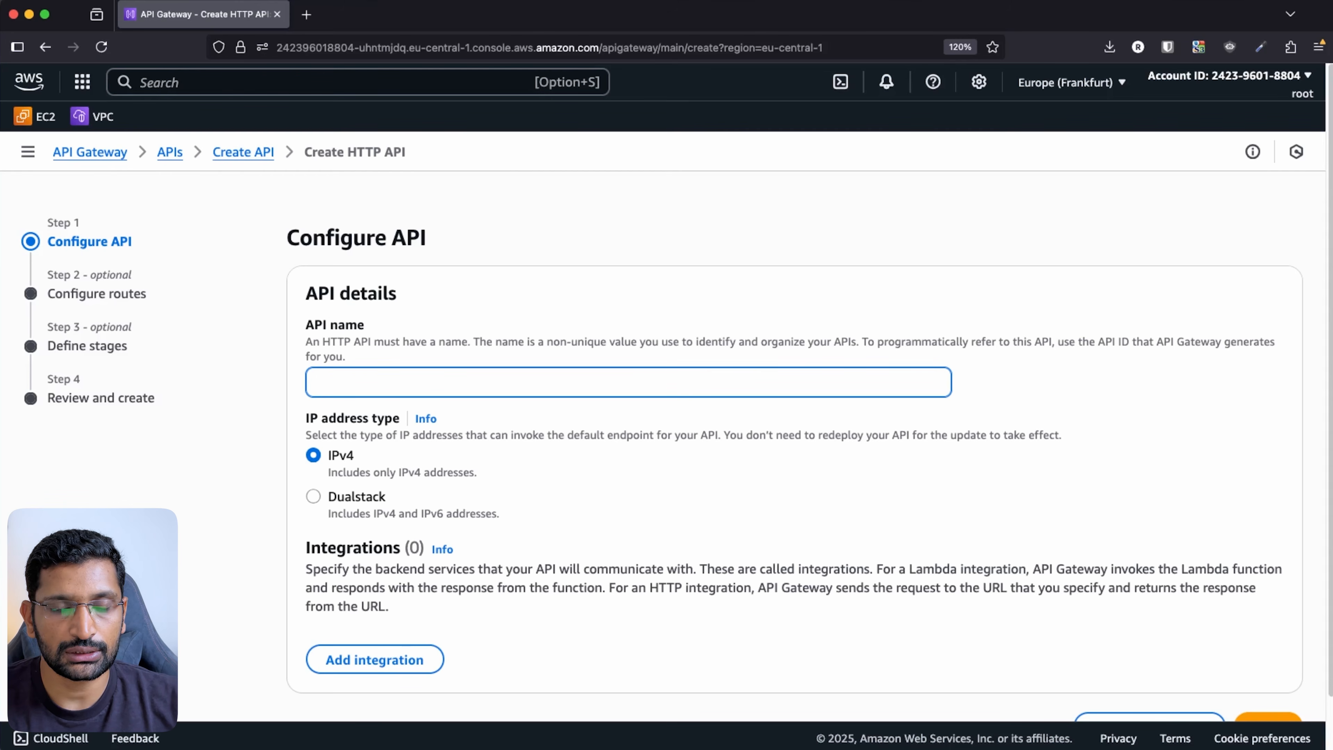
text(first-ap)
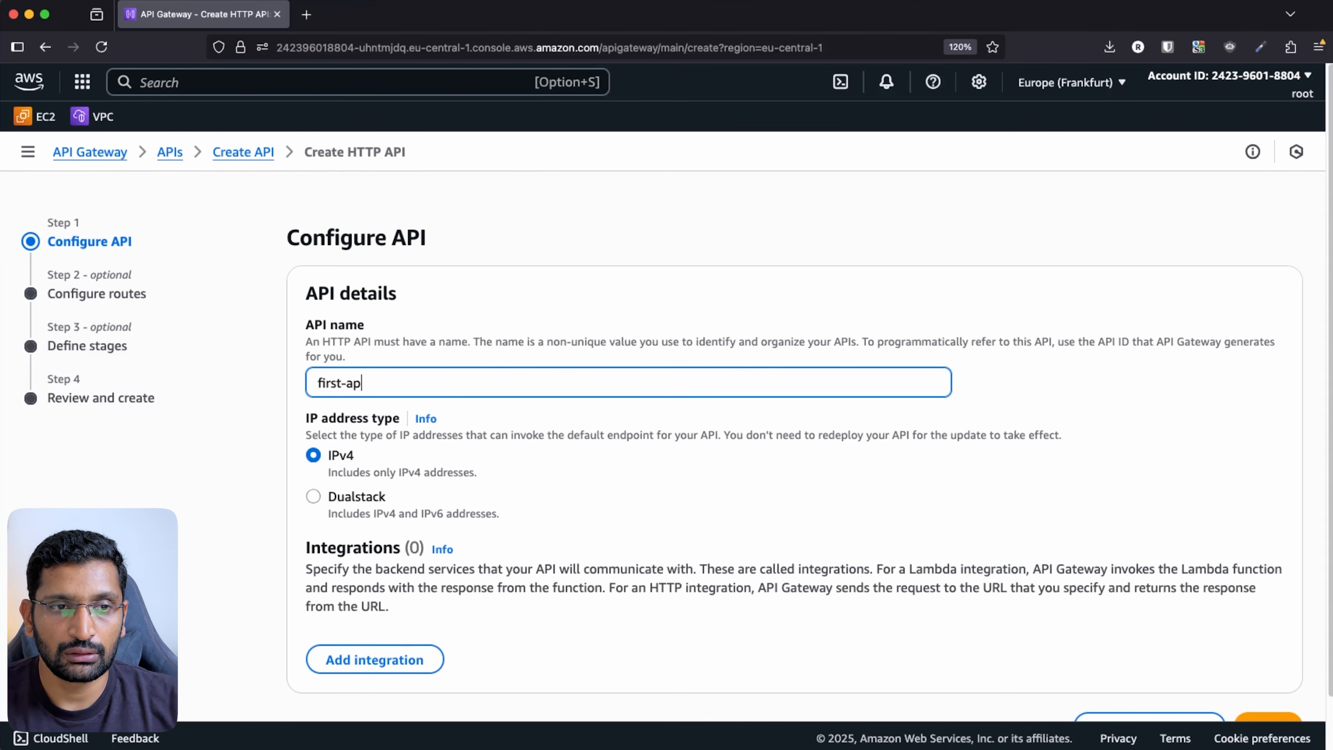
text(i-gateway-)
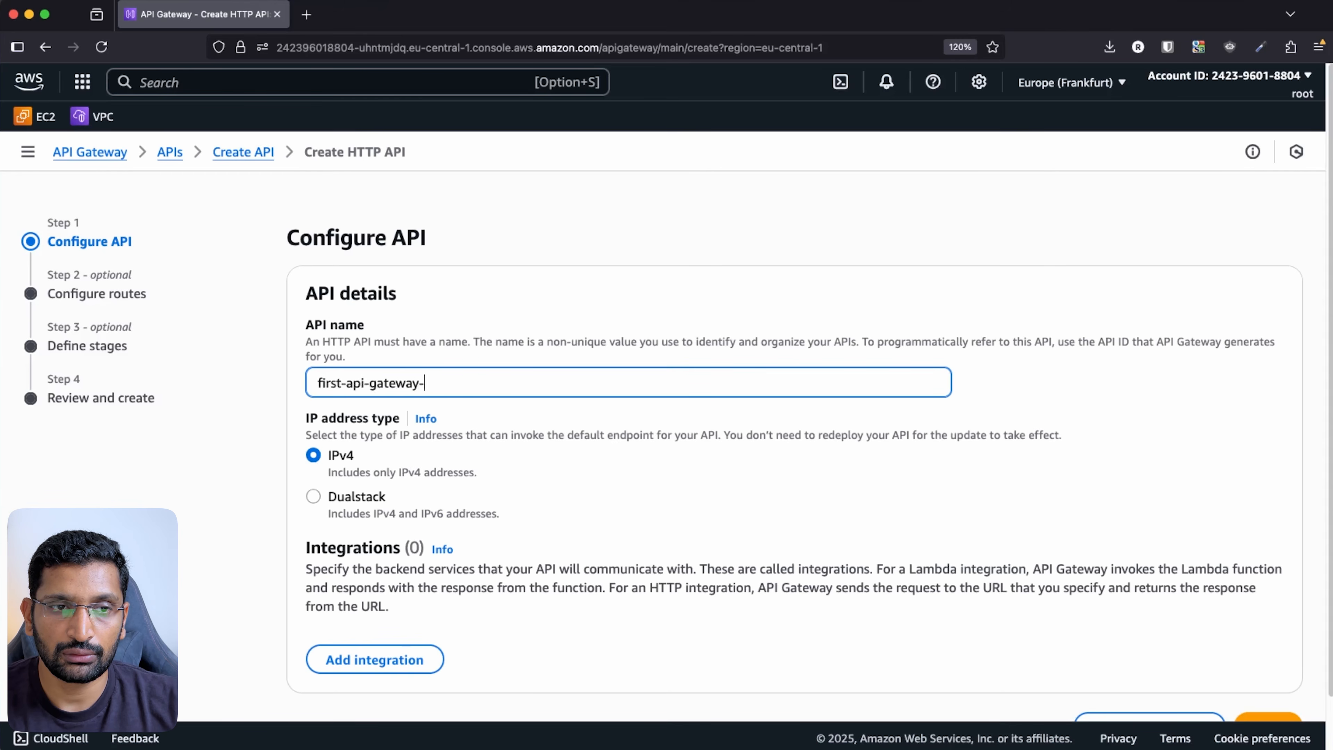
text(with-get)
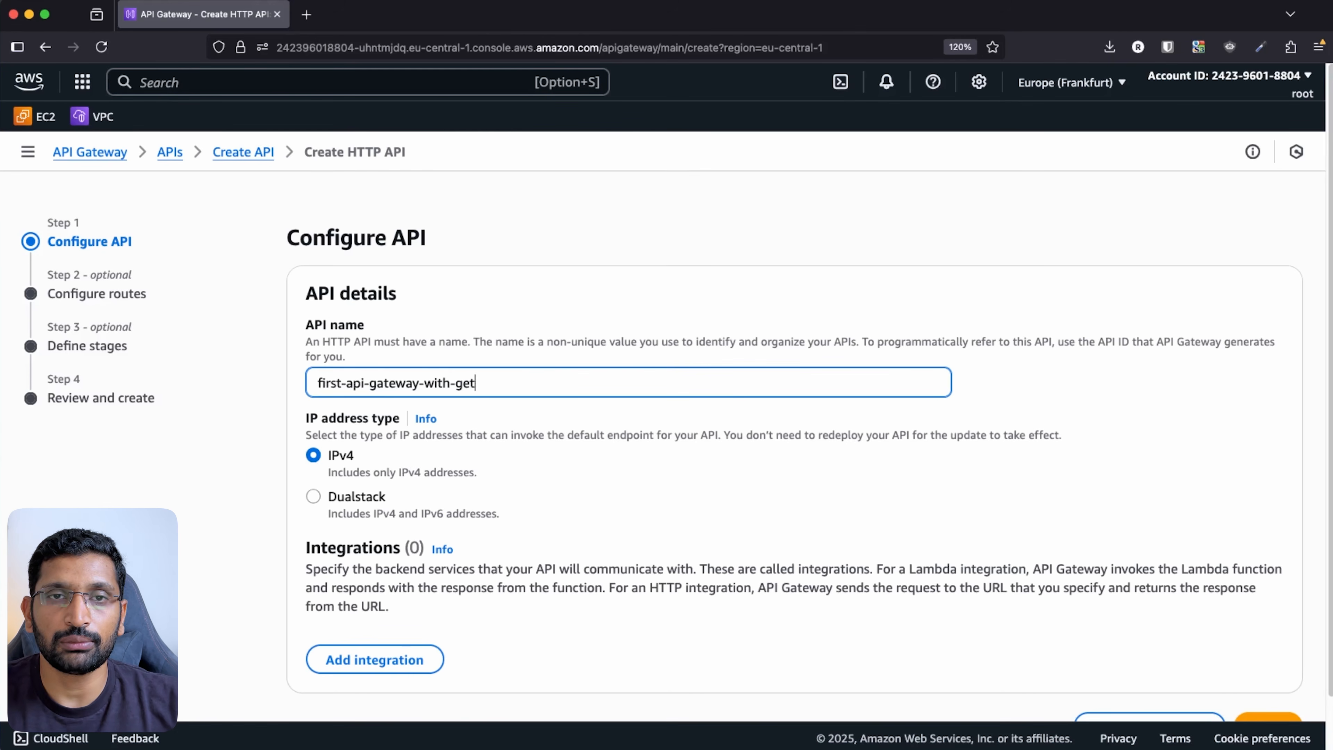
scroll(787, 557, down, 2)
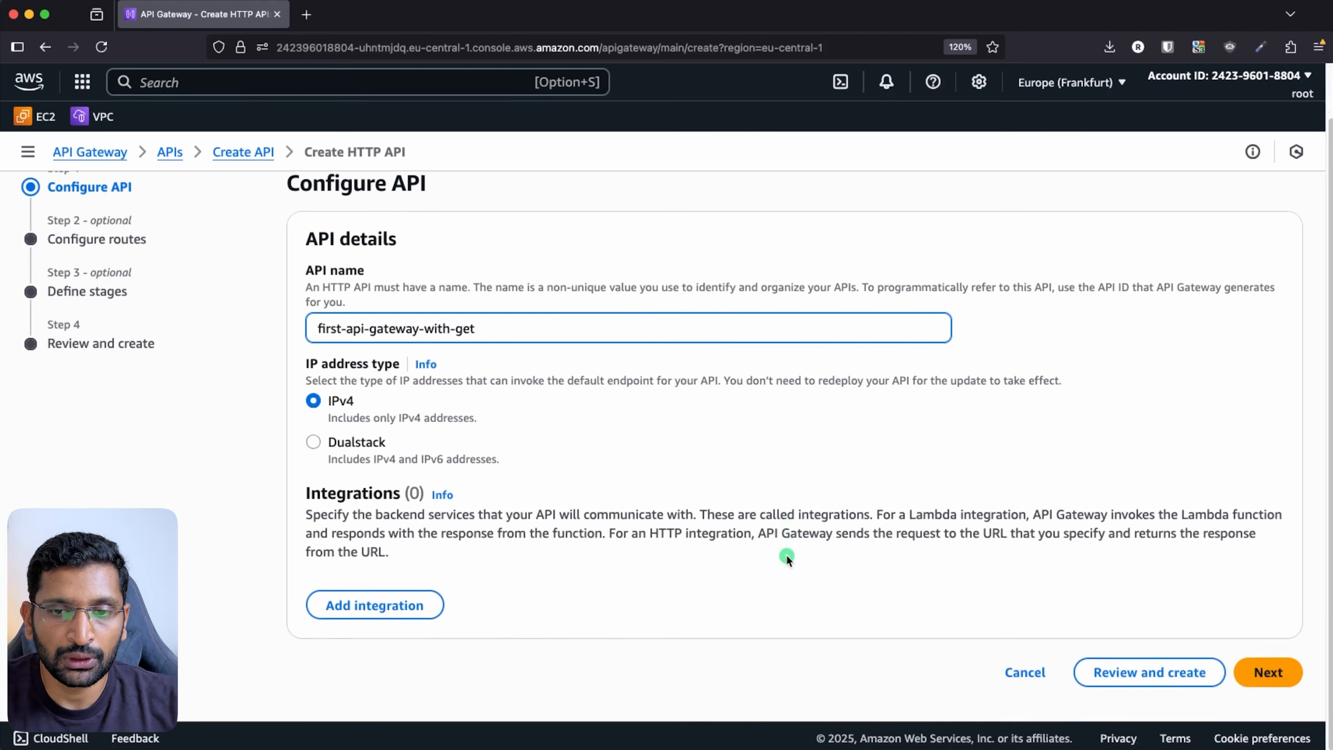
click(1275, 671)
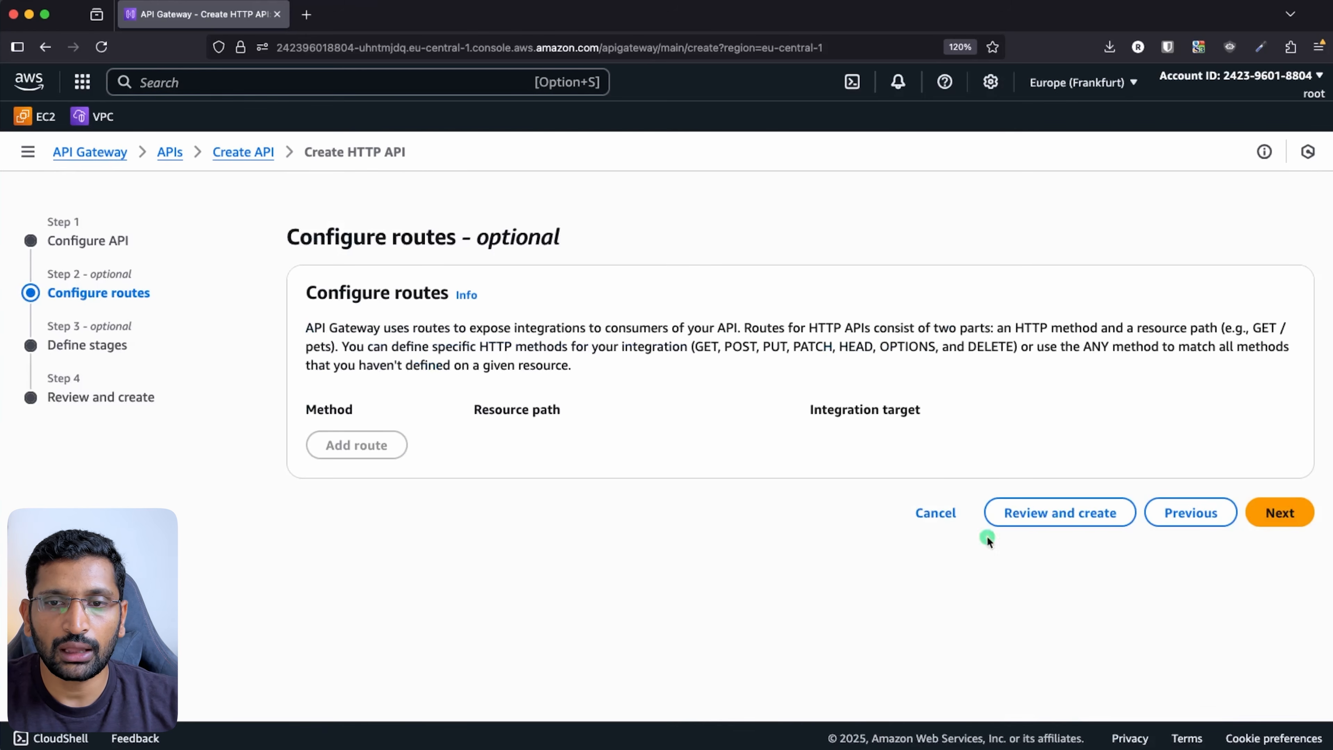
click(1291, 521)
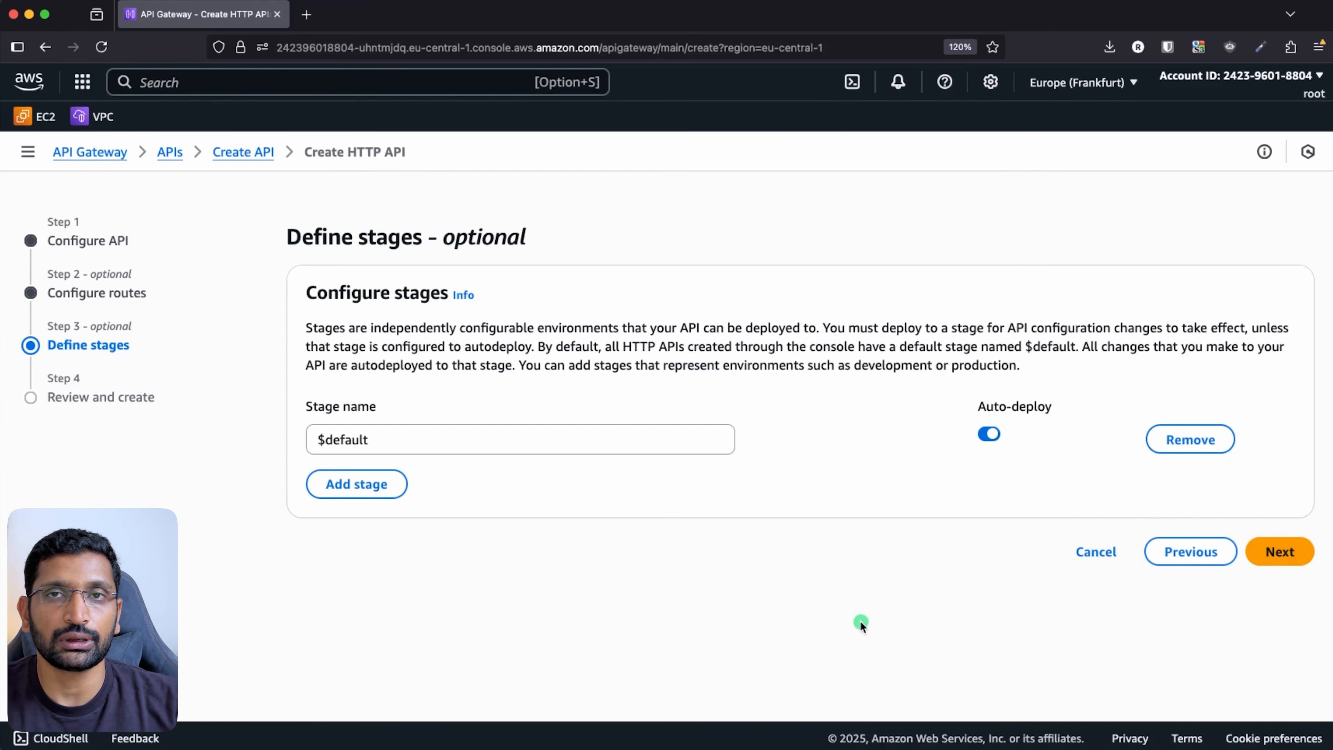
click(1279, 552)
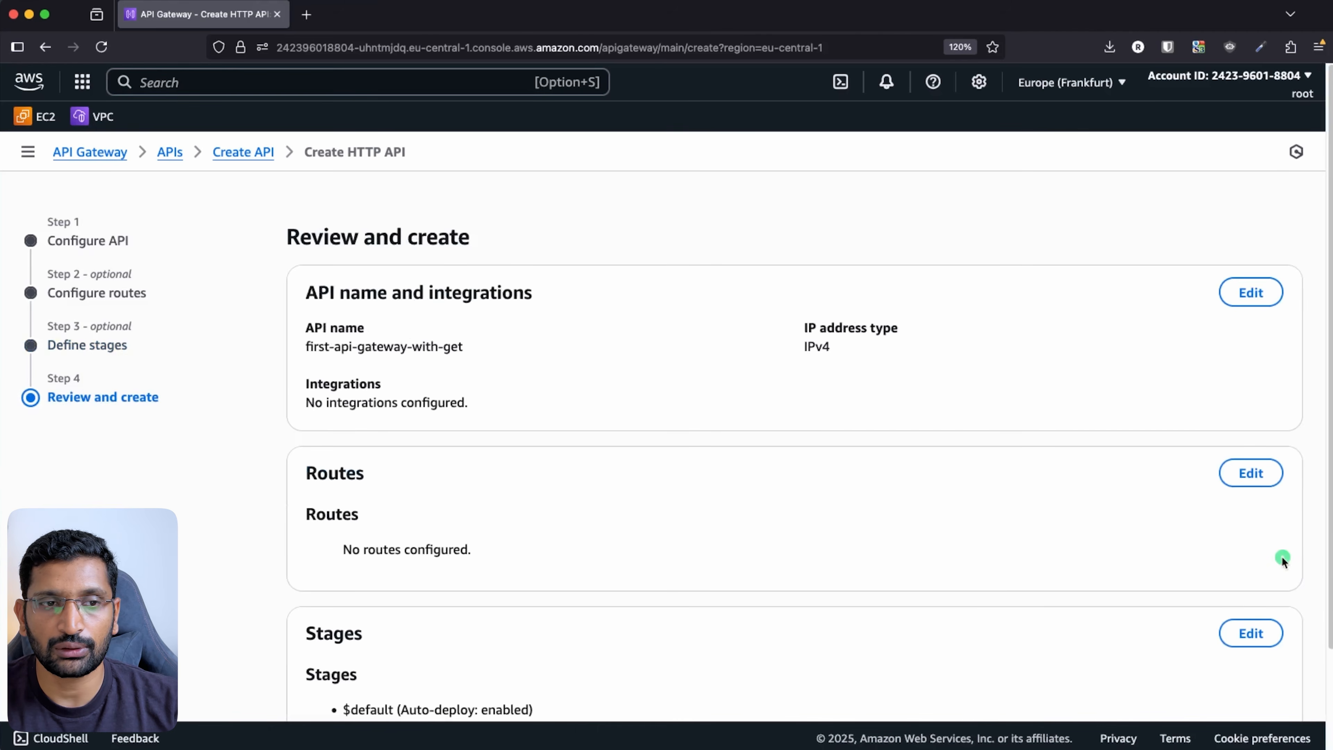
scroll(897, 534, down, 3)
click(1242, 666)
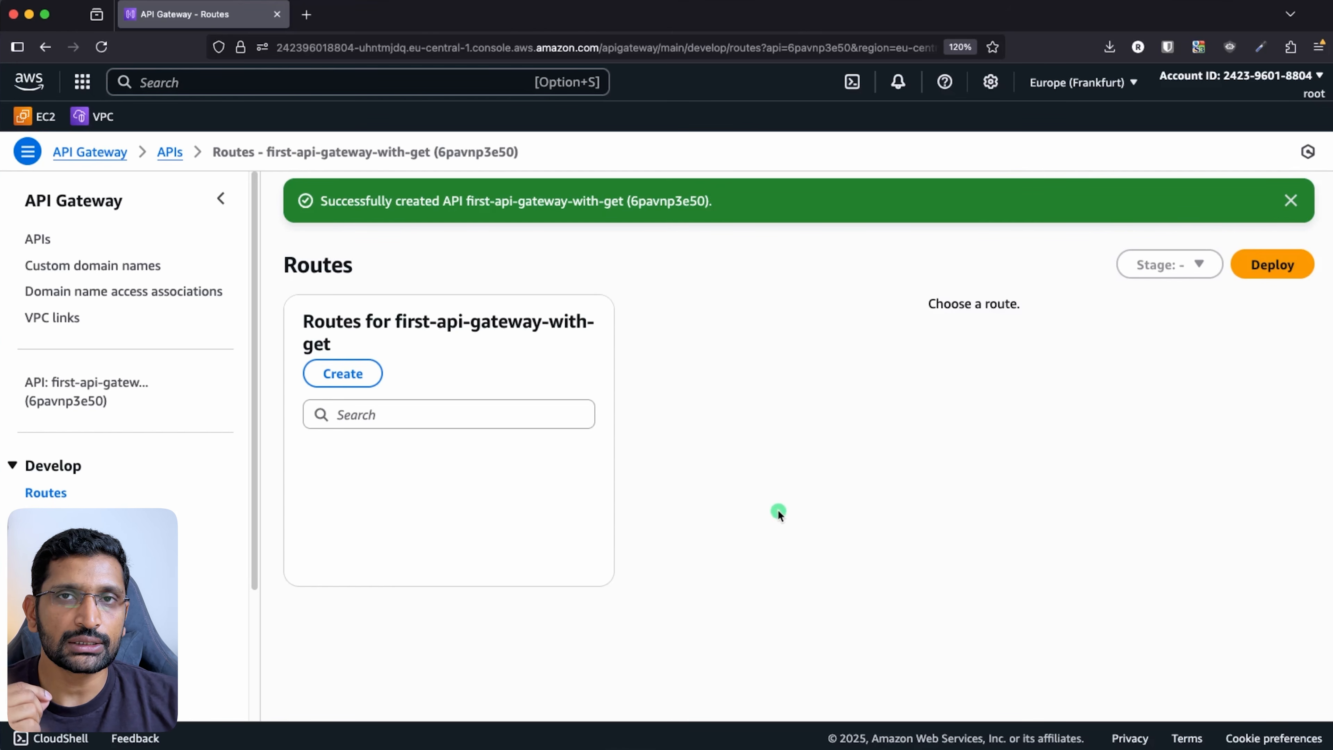
- On the presentation slide, draw a red check mark and an arrowhead pointing at the Lambda icon
key(super+Tab)
key(super+Tab)
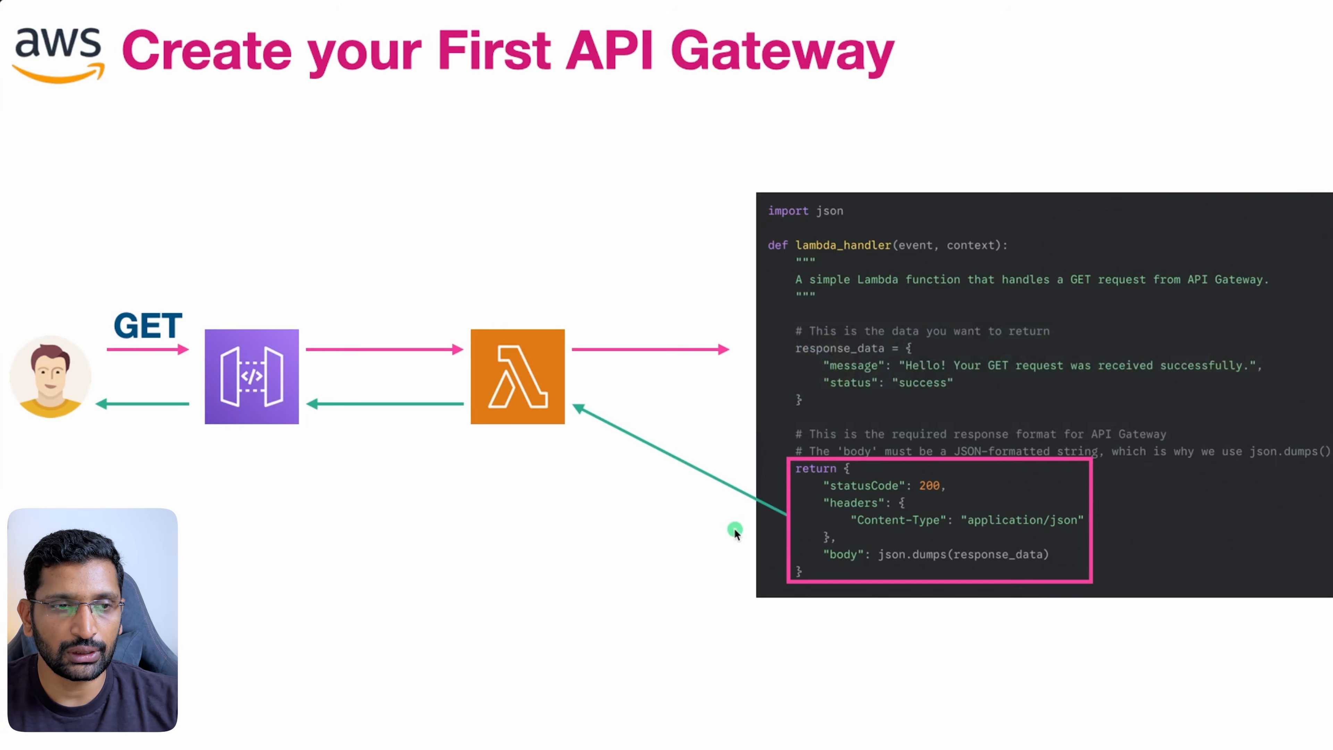
mouse_move(313, 201)
mouse_down()
mouse_move(270, 305)
mouse_move(271, 284)
mouse_move(462, 324)
mouse_up()
drag(462, 324, 458, 296)
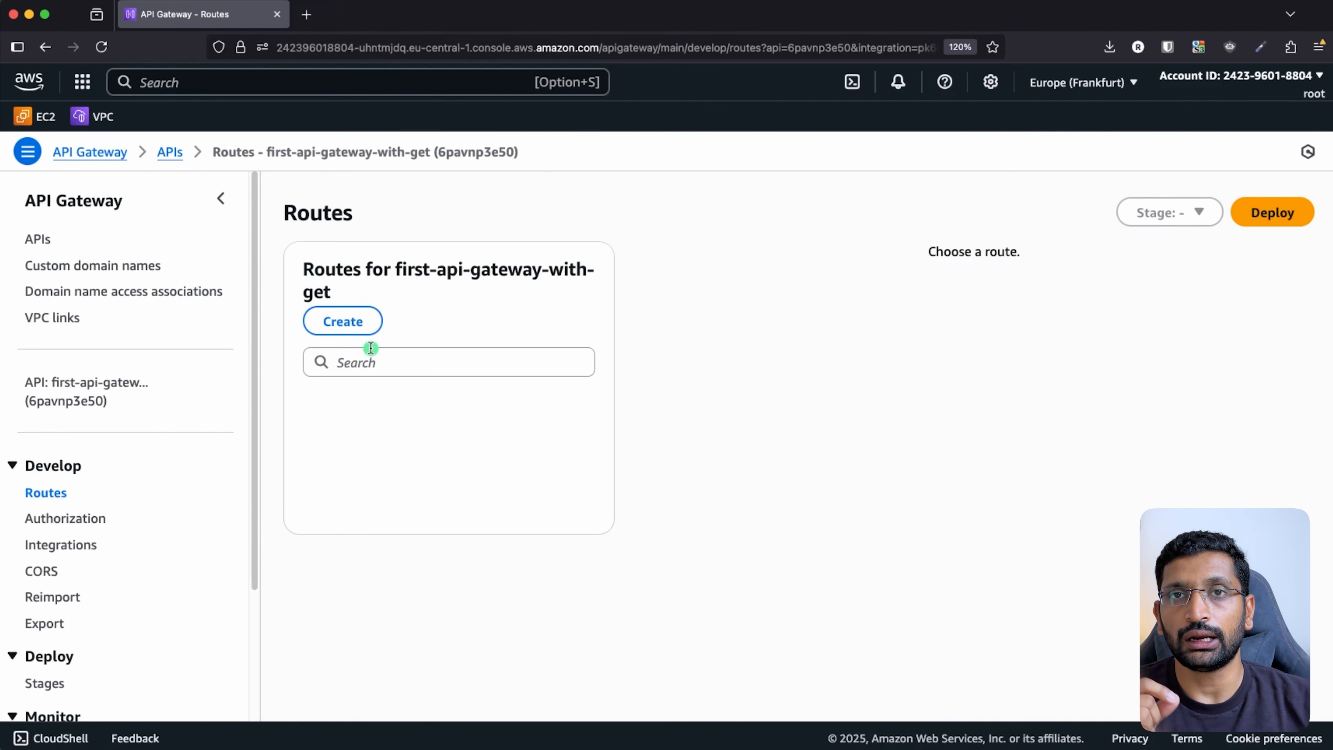
- Create a route with method GET and path /
click(351, 323)
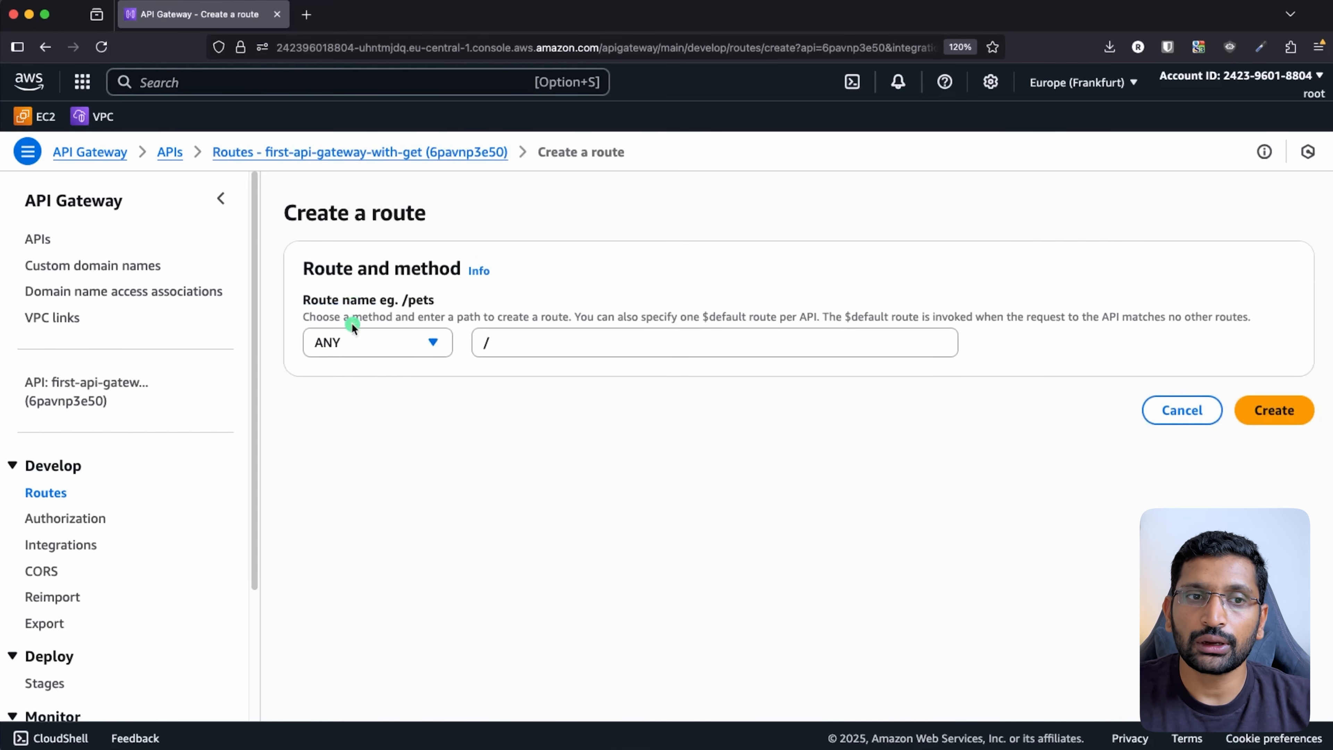
click(402, 349)
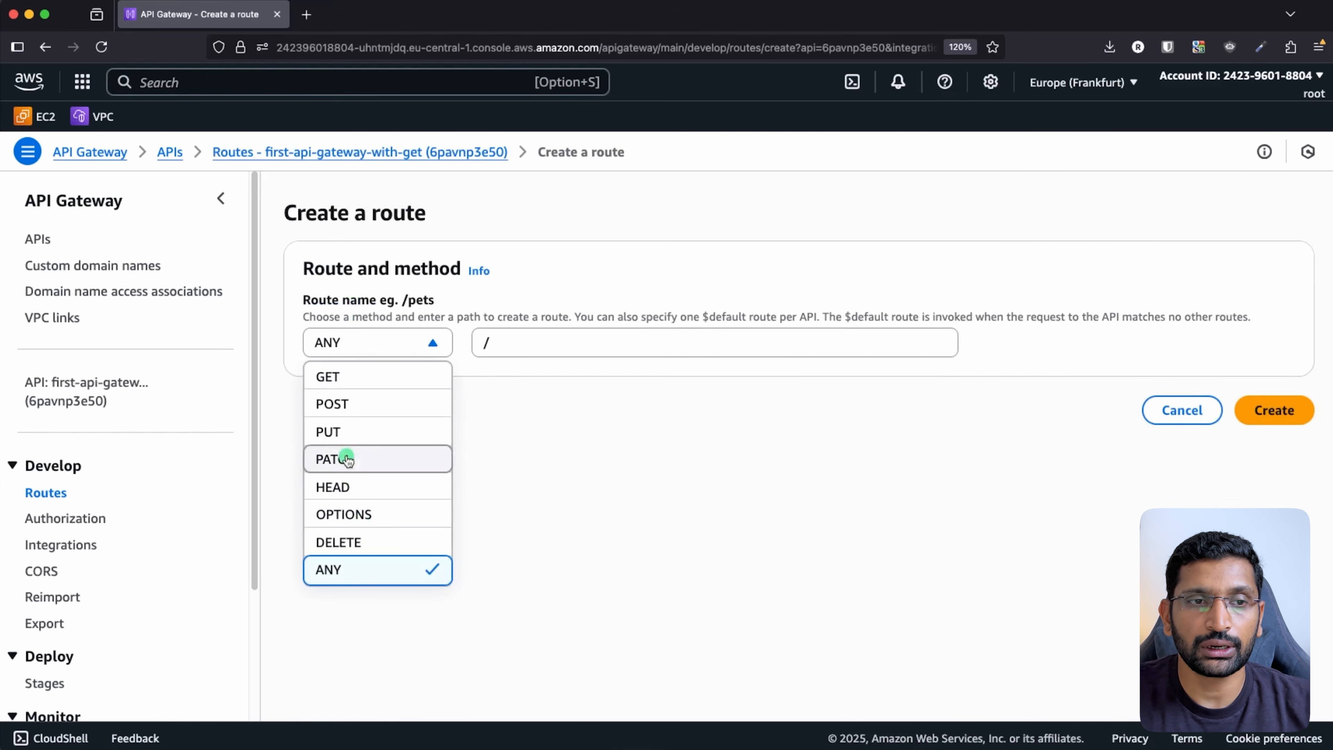
click(348, 377)
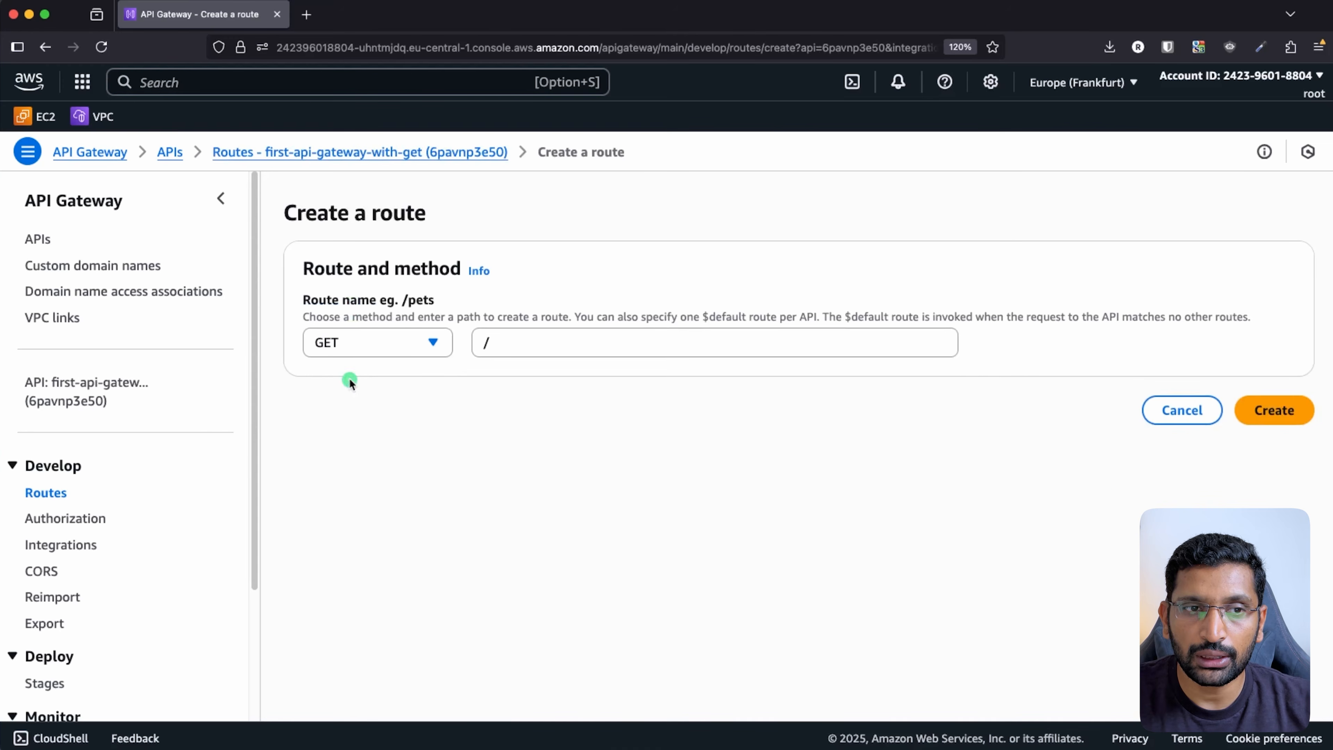
click(1277, 411)
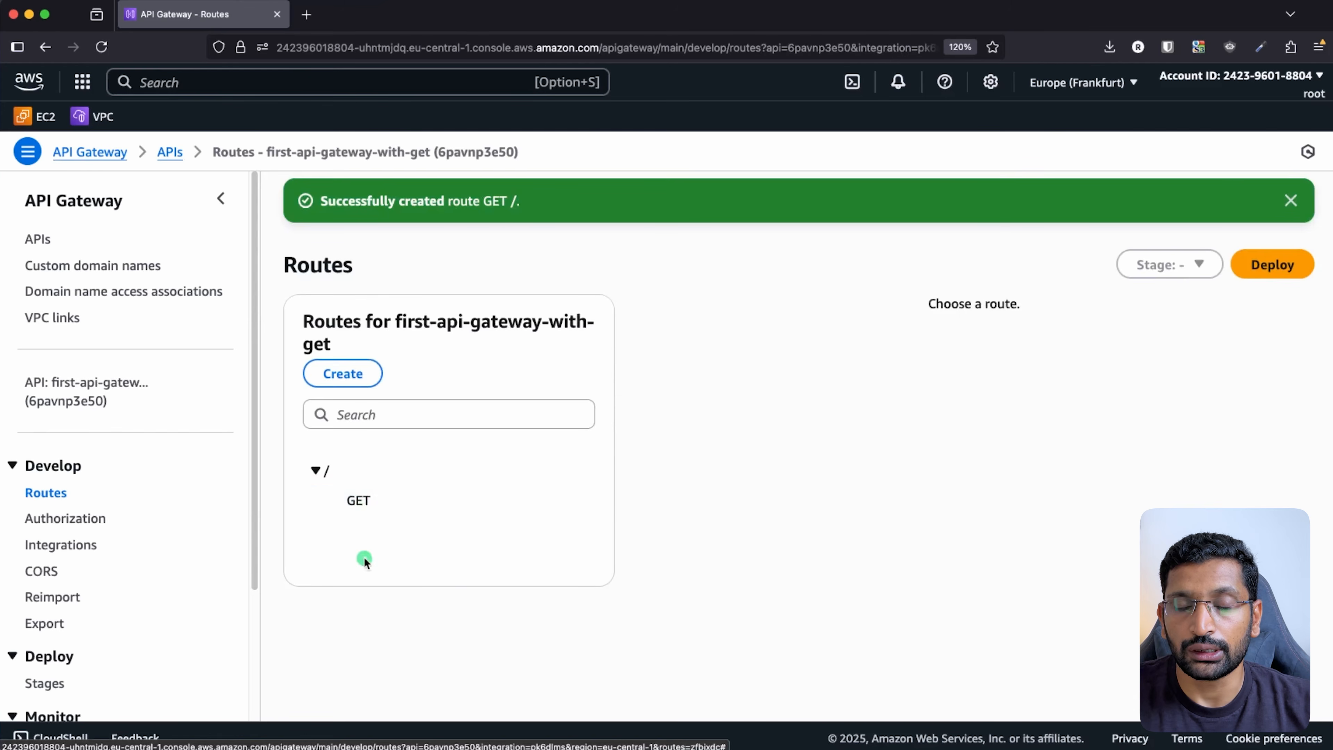
- Begin attaching a newly created integration to the GET / route
click(358, 502)
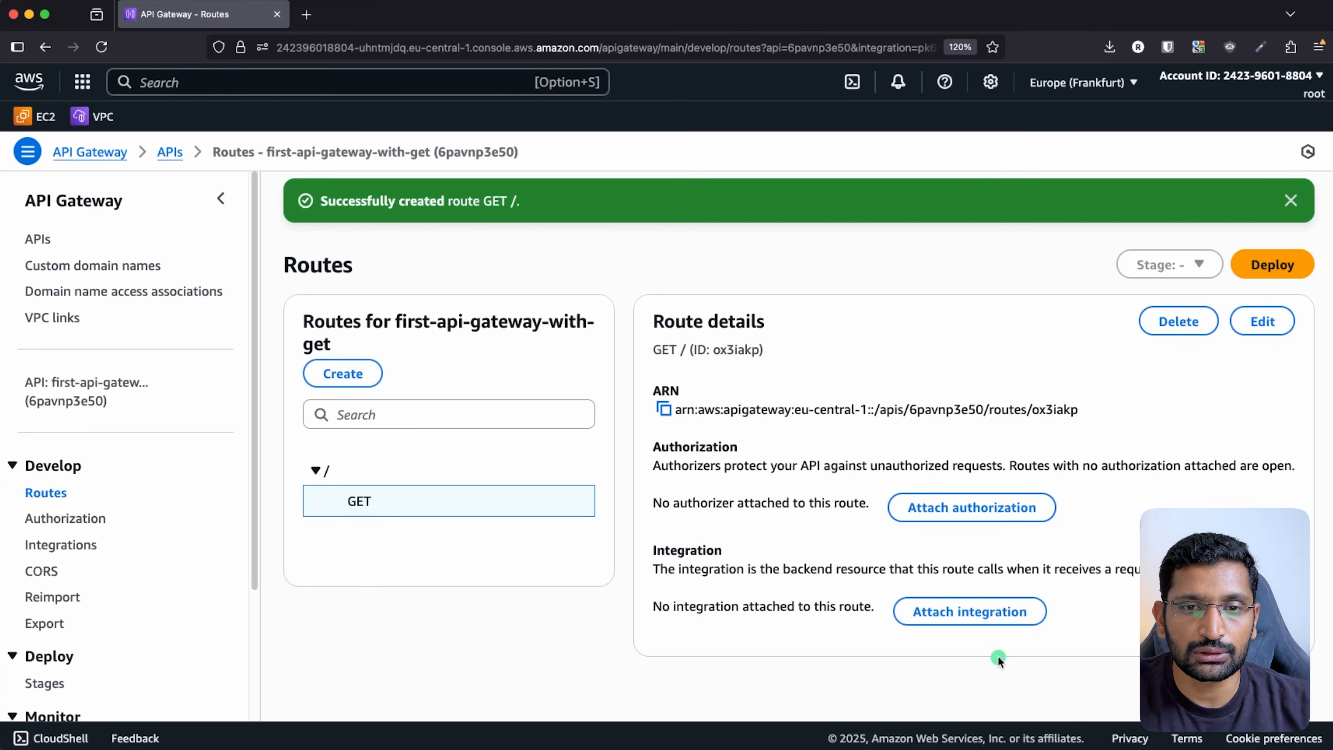
click(980, 618)
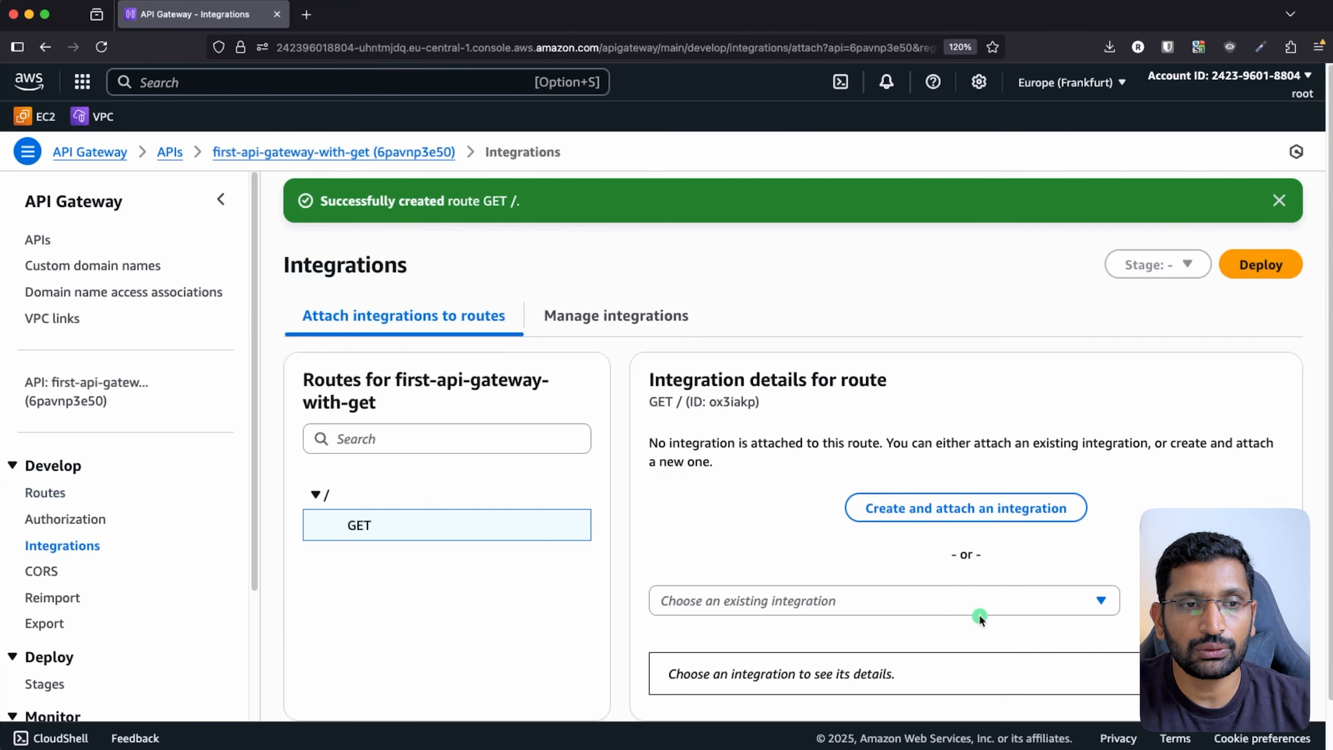
scroll(938, 589, down, 1)
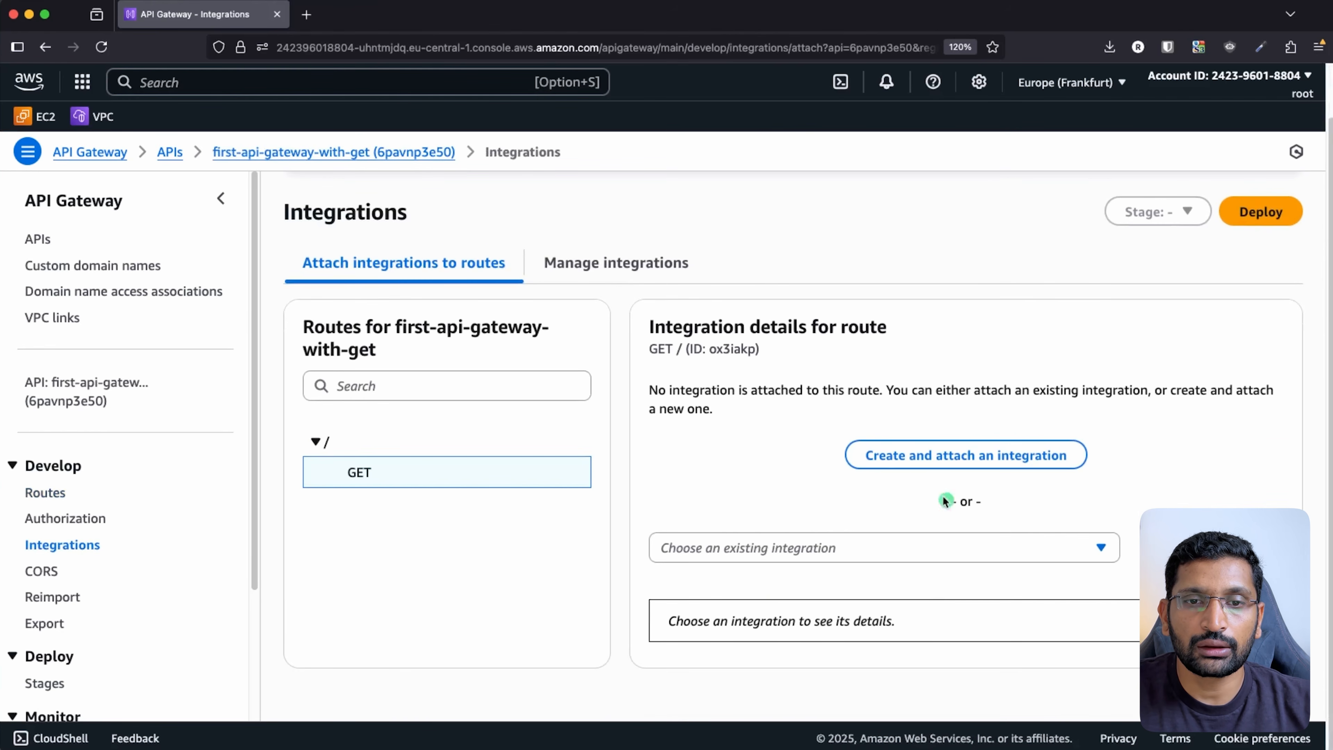
click(957, 466)
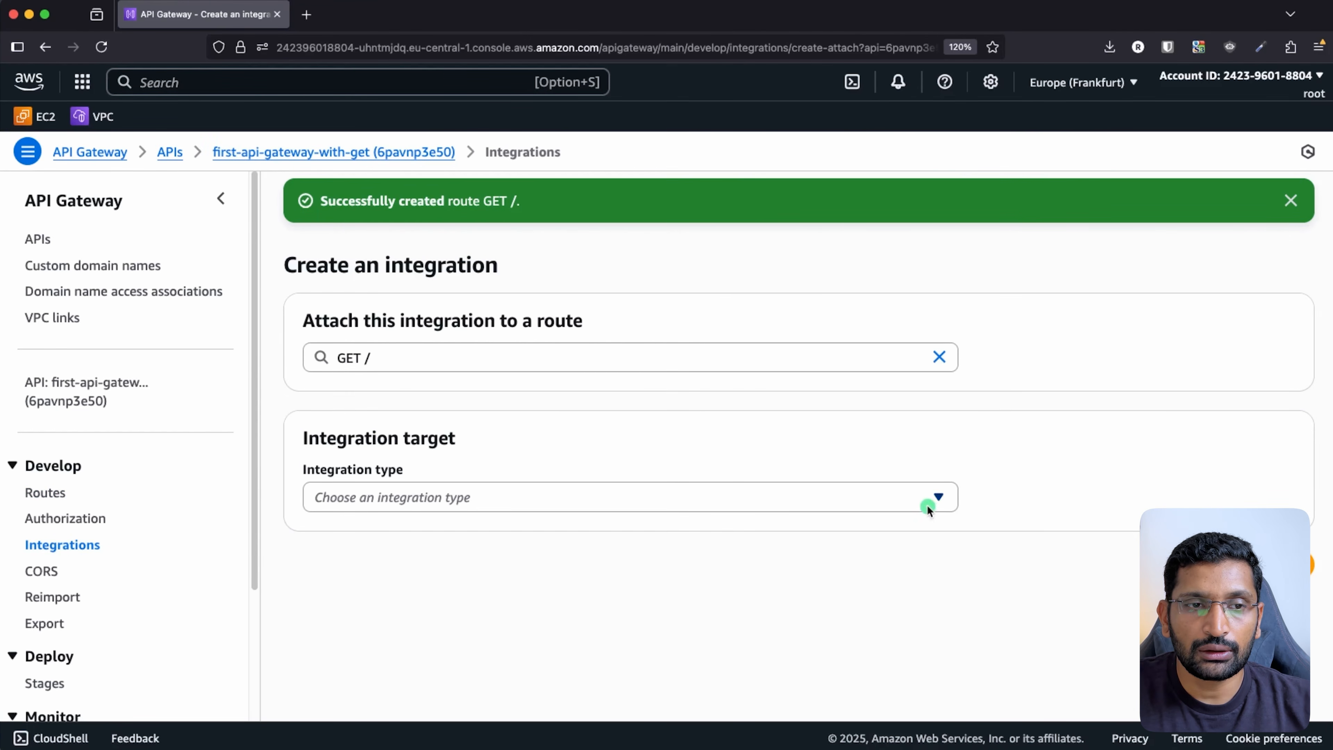
- Create a Lambda function integration targeting first-api-gateway-lambda in eu-central-1
click(927, 505)
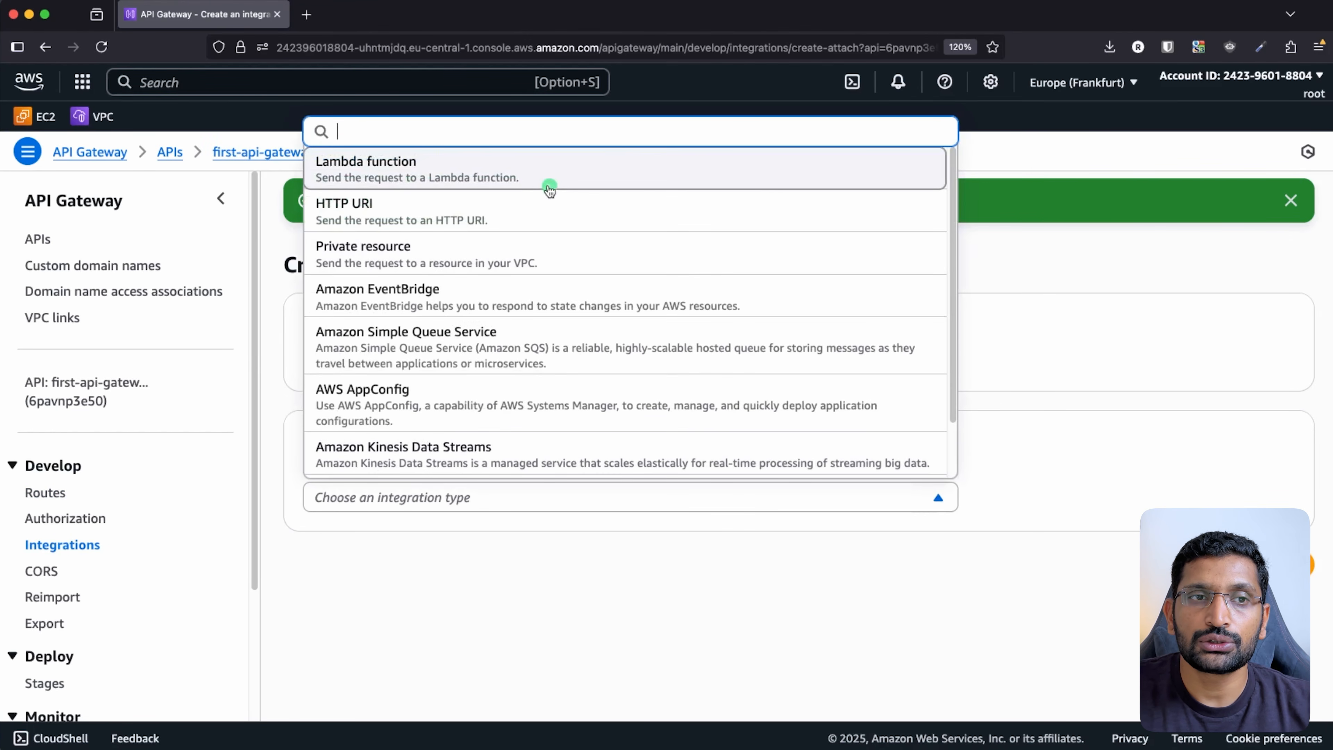
text(lam)
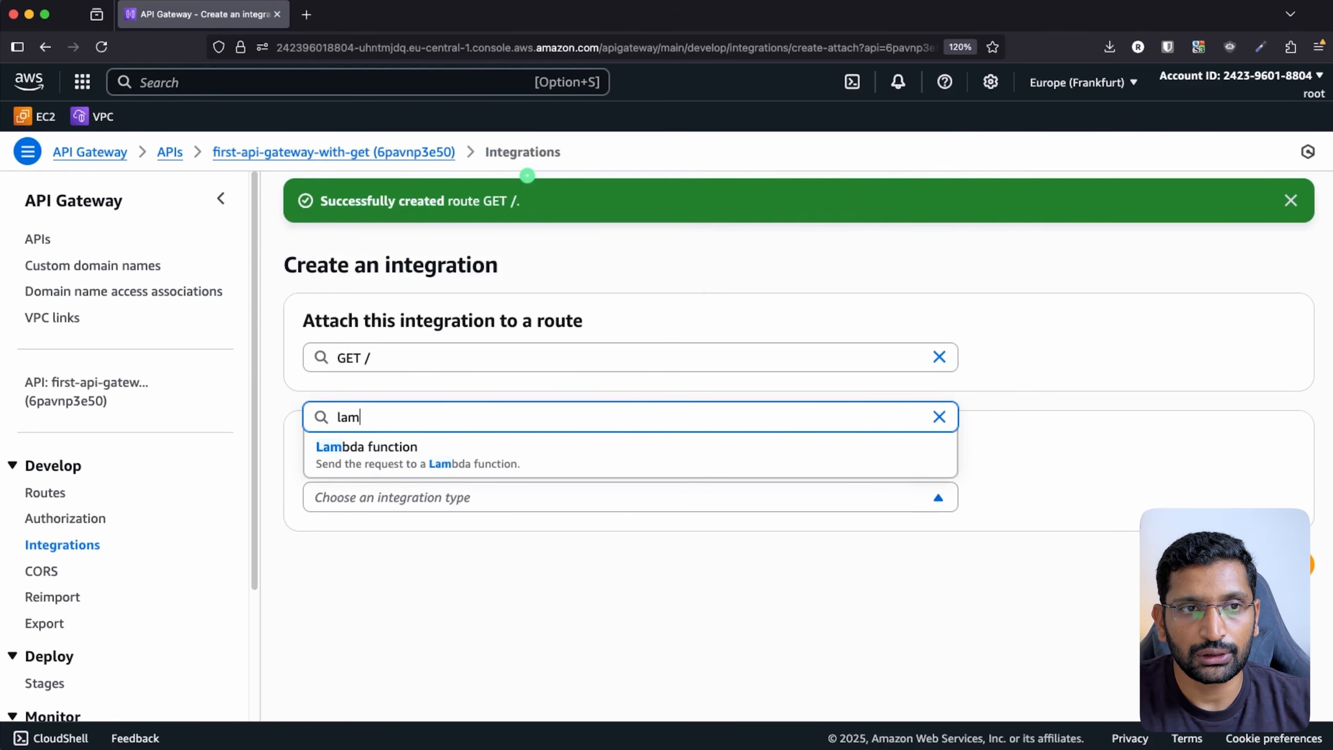
click(422, 453)
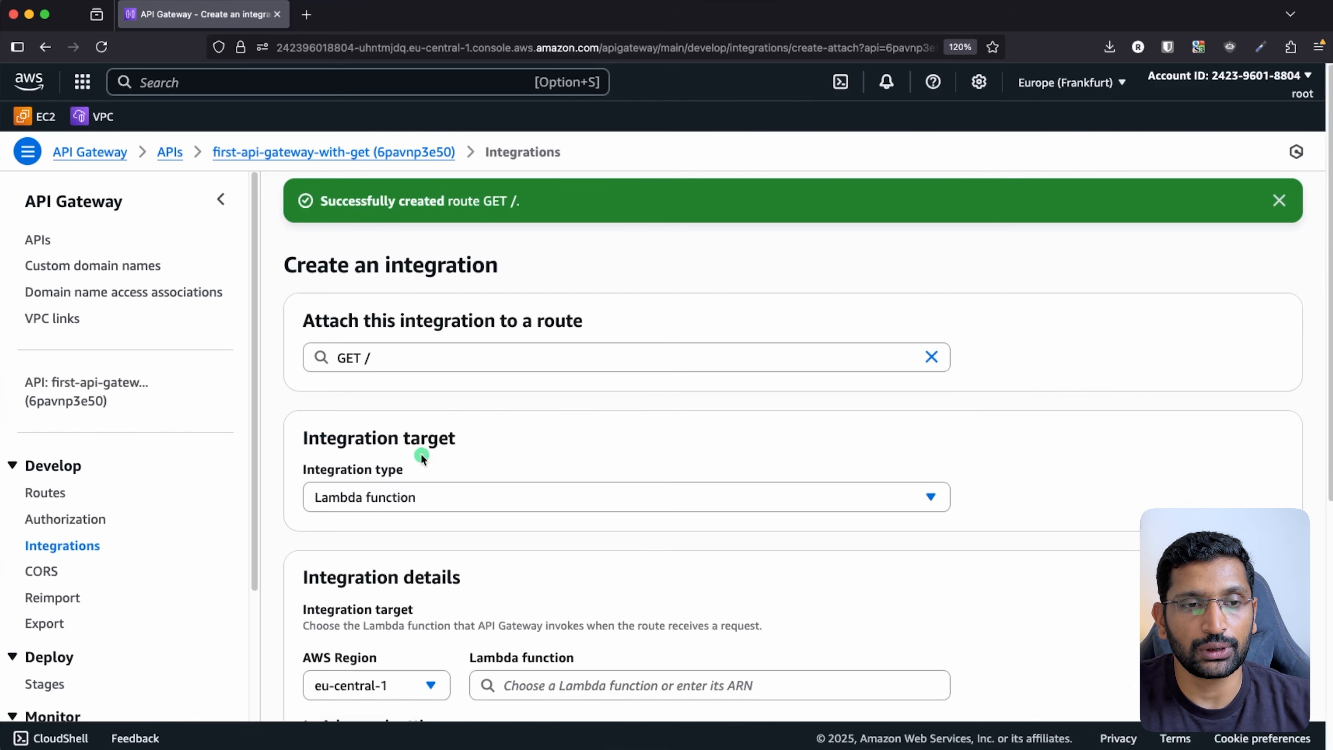
scroll(694, 467, down, 5)
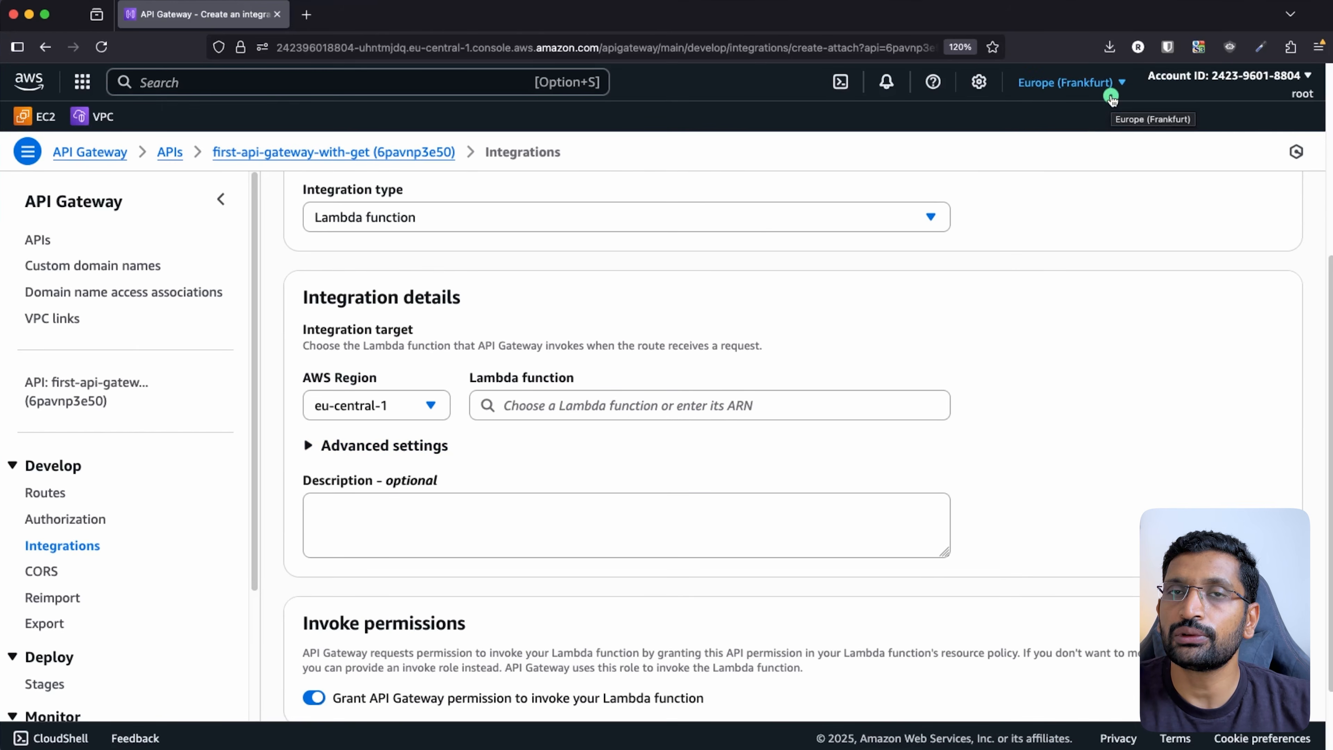
click(394, 413)
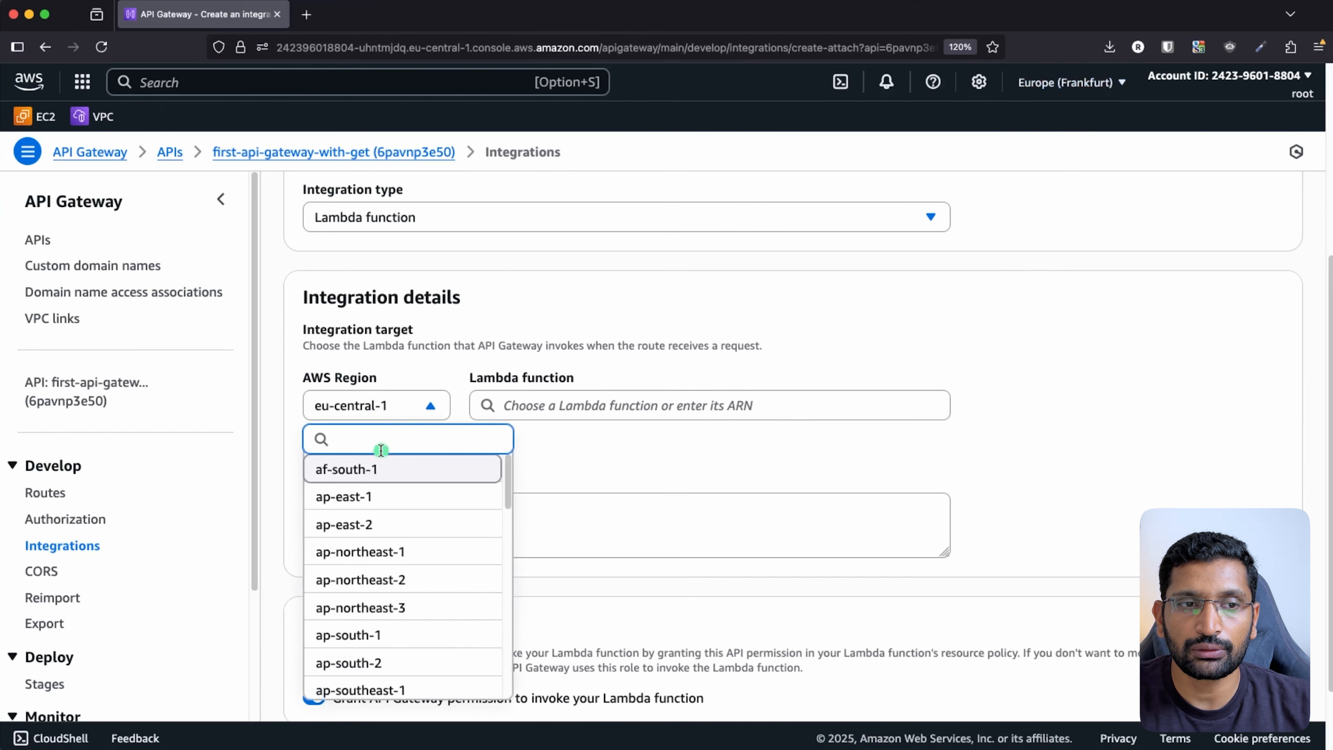
click(606, 408)
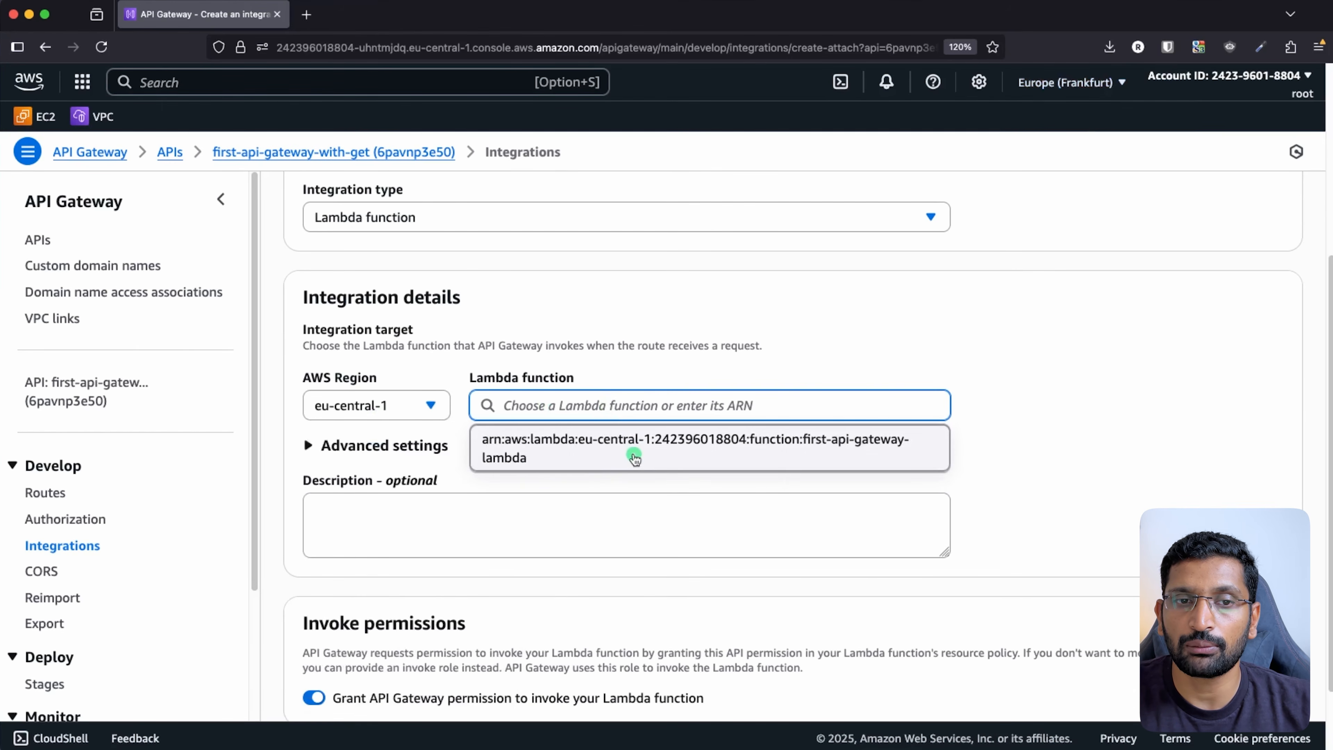
click(706, 453)
scroll(734, 485, down, 3)
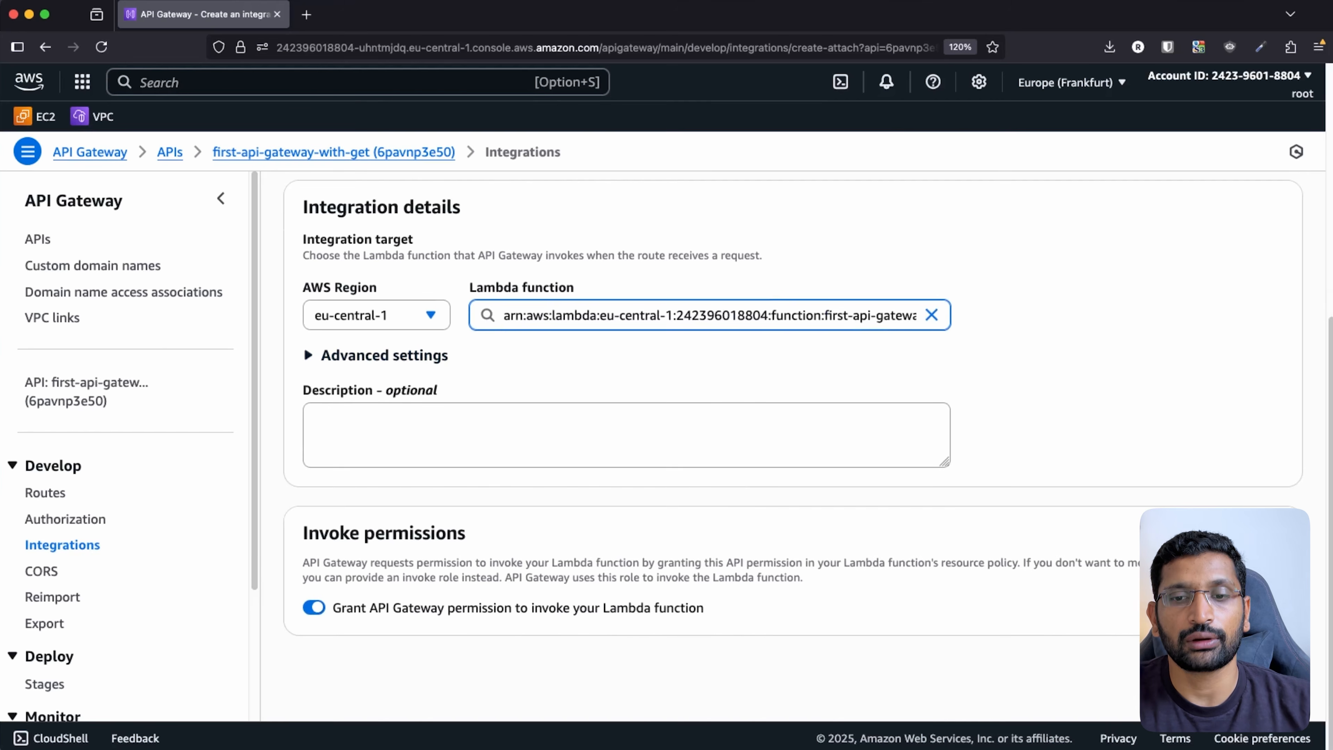
click(1264, 670)
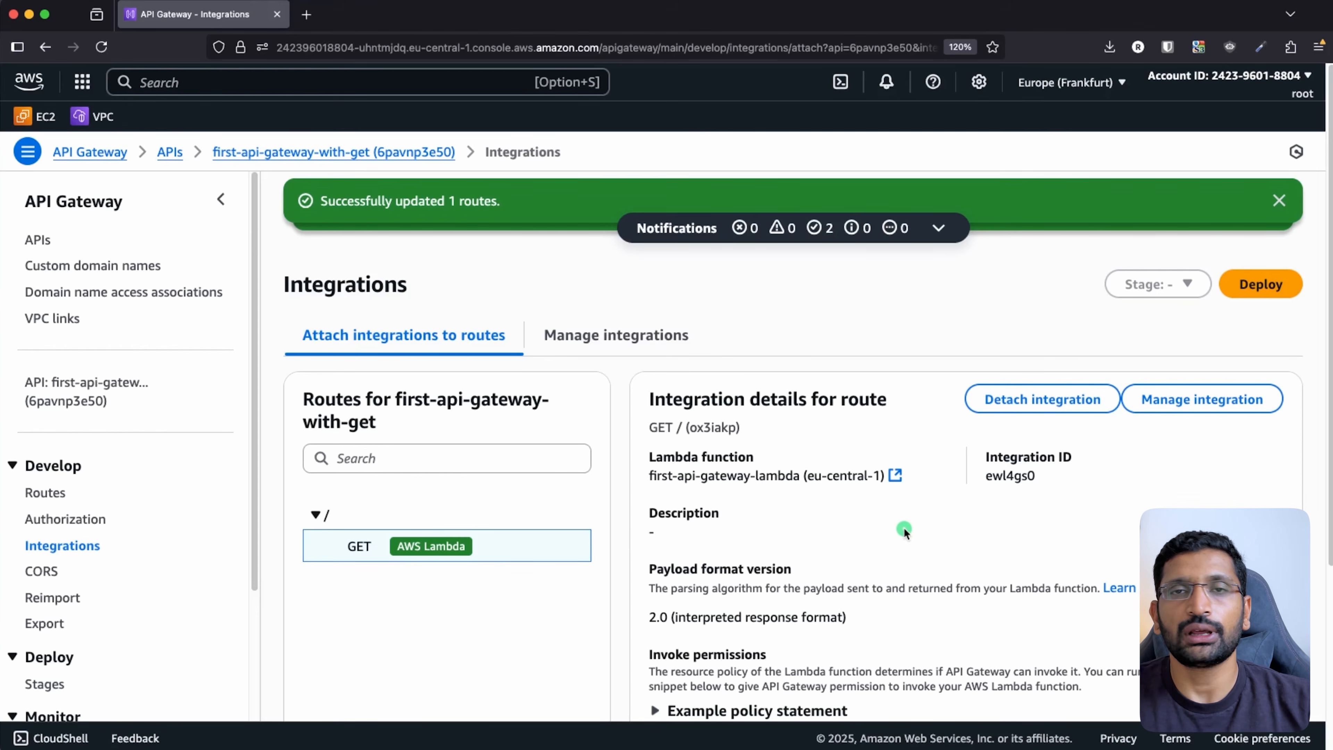
- Draw red arcs on the slide for the user-to-gateway-to-Lambda path, then return to the console
key(super+Tab)
key(super+Tab)
key(super+Tab)
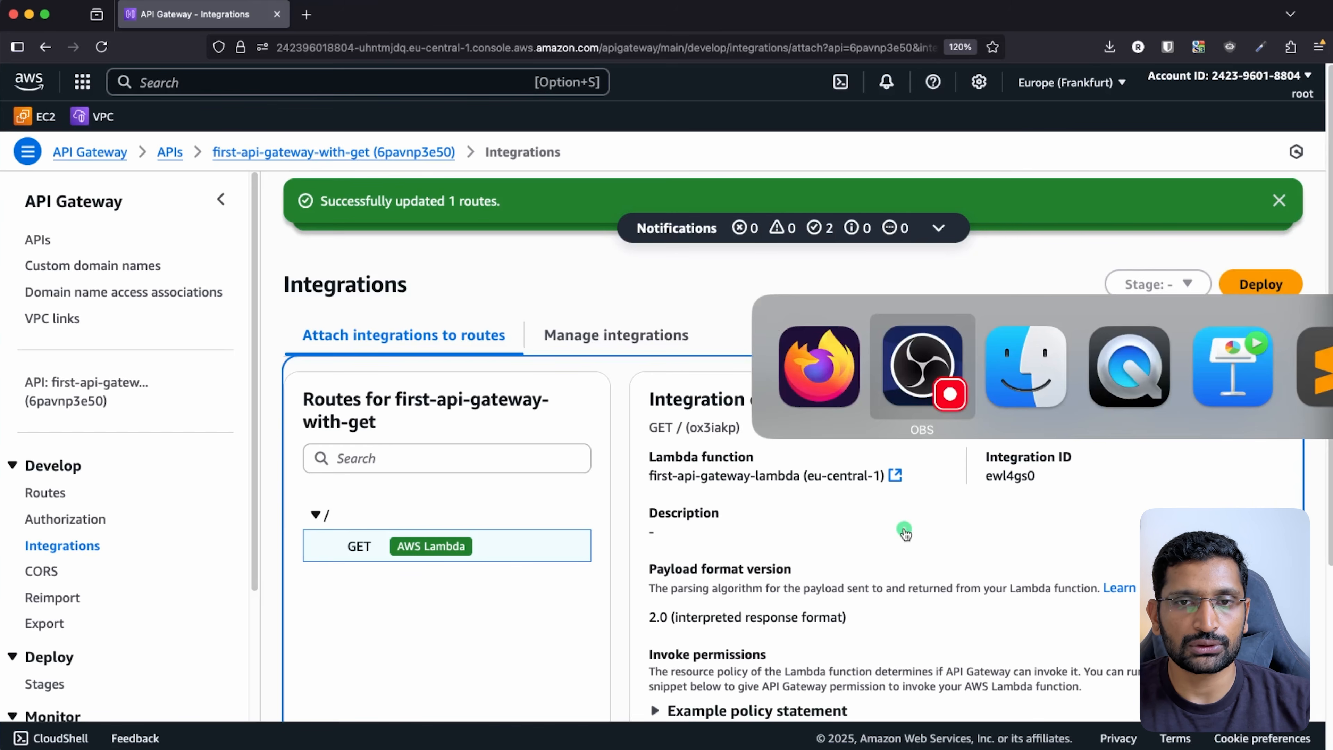
key(super+Tab)
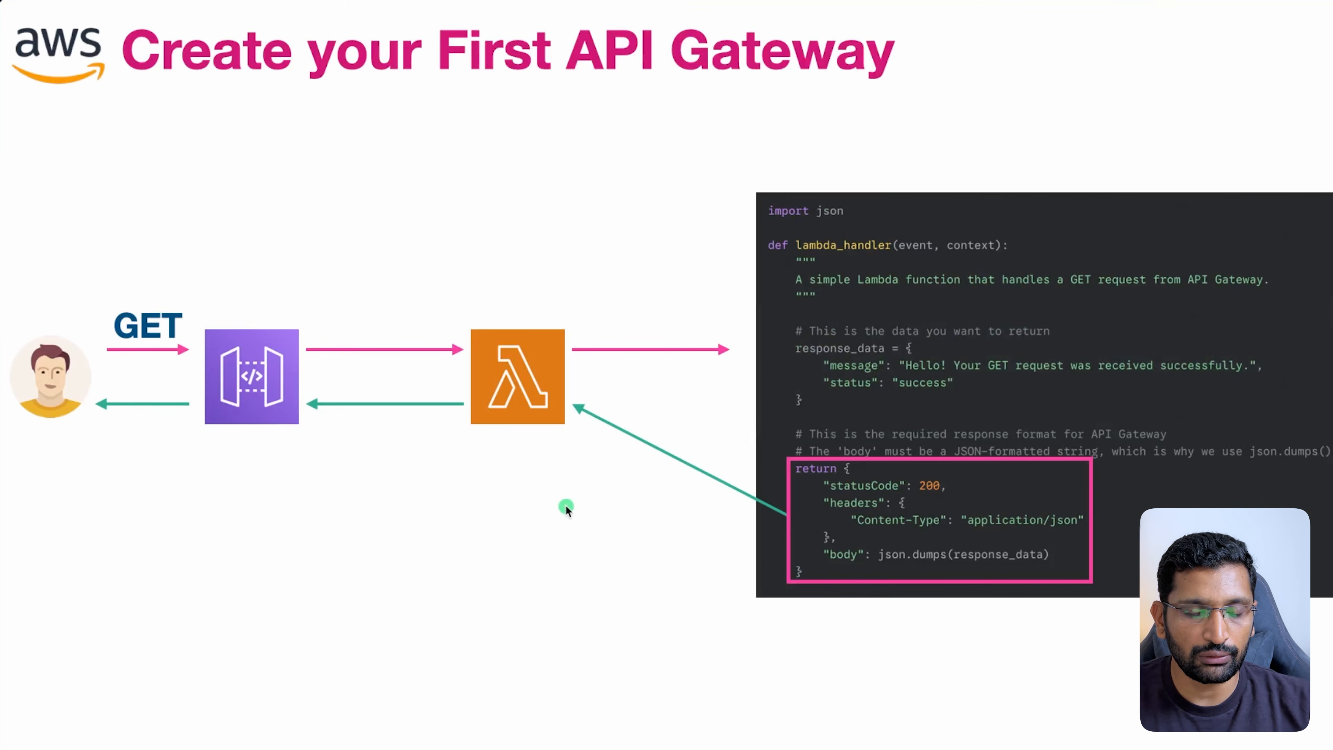
drag(248, 327, 524, 312)
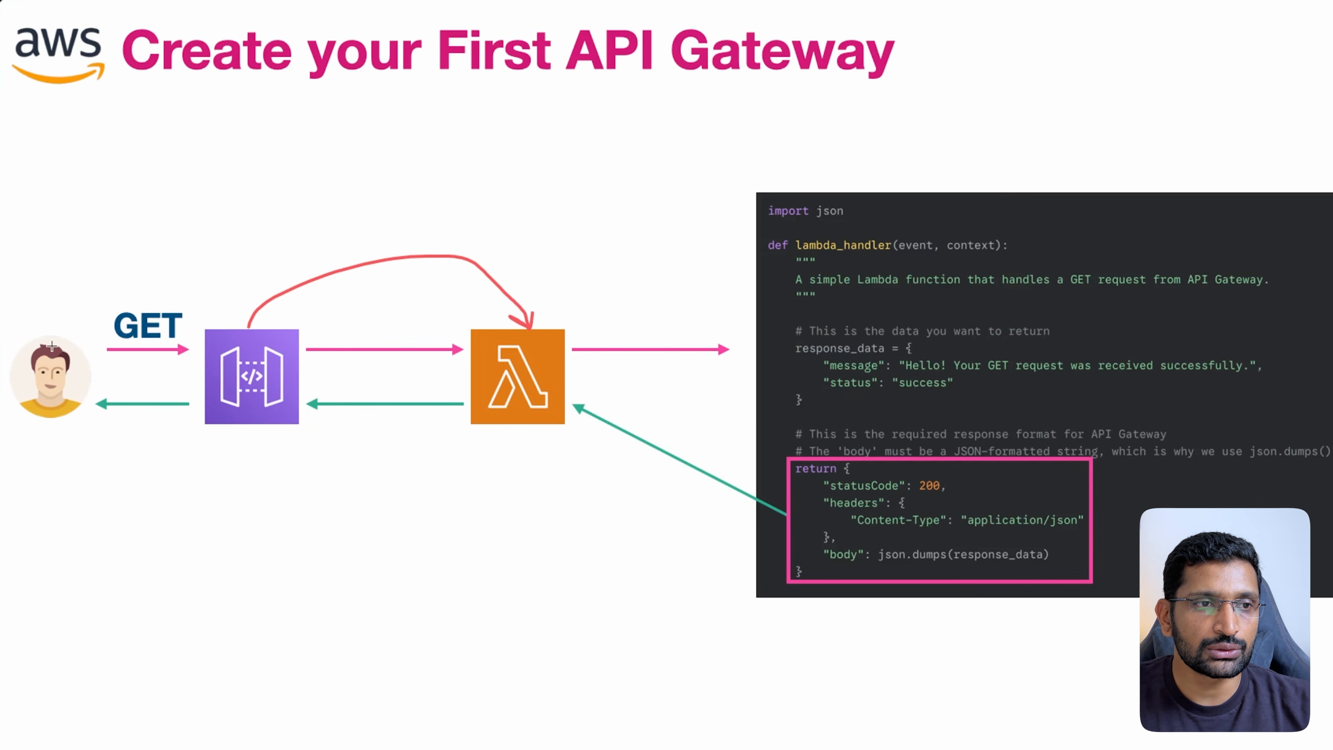
mouse_move(51, 347)
mouse_down()
mouse_move(121, 242)
mouse_move(202, 321)
mouse_move(192, 319)
mouse_move(203, 312)
mouse_up()
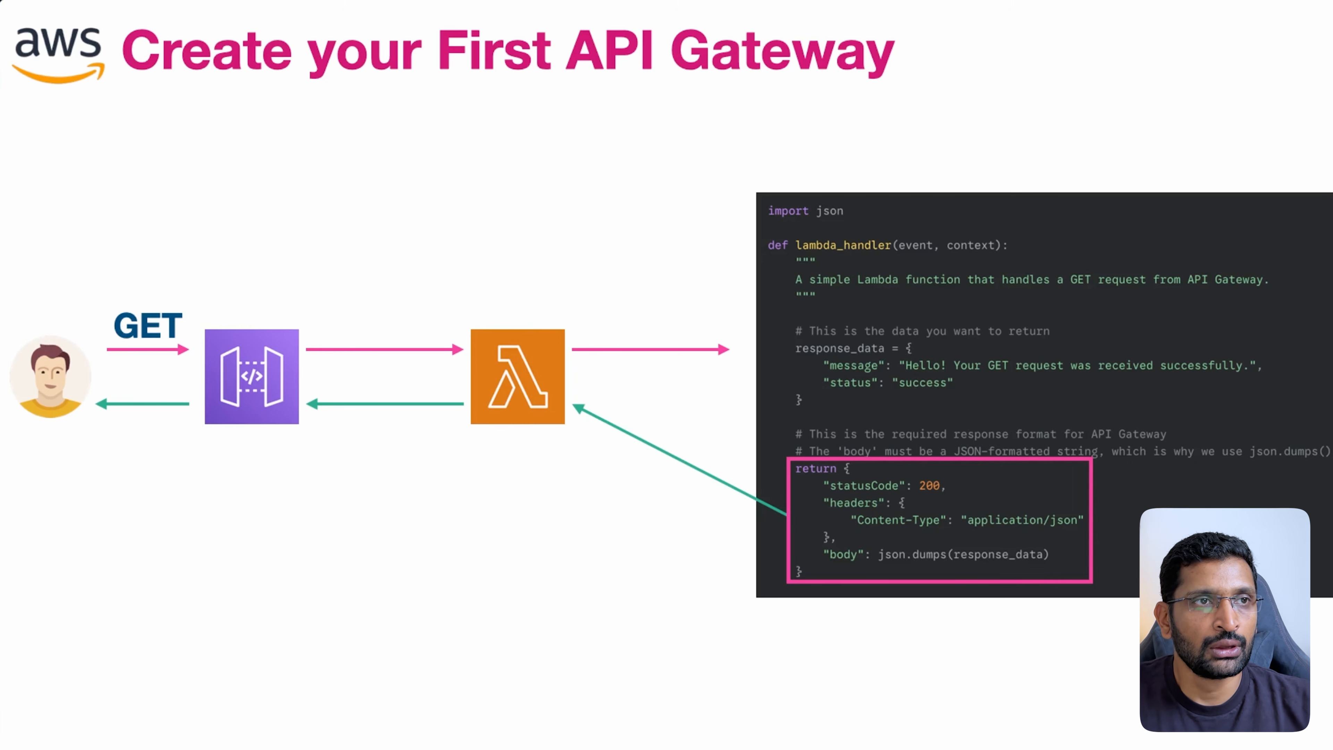
key(super+Tab)
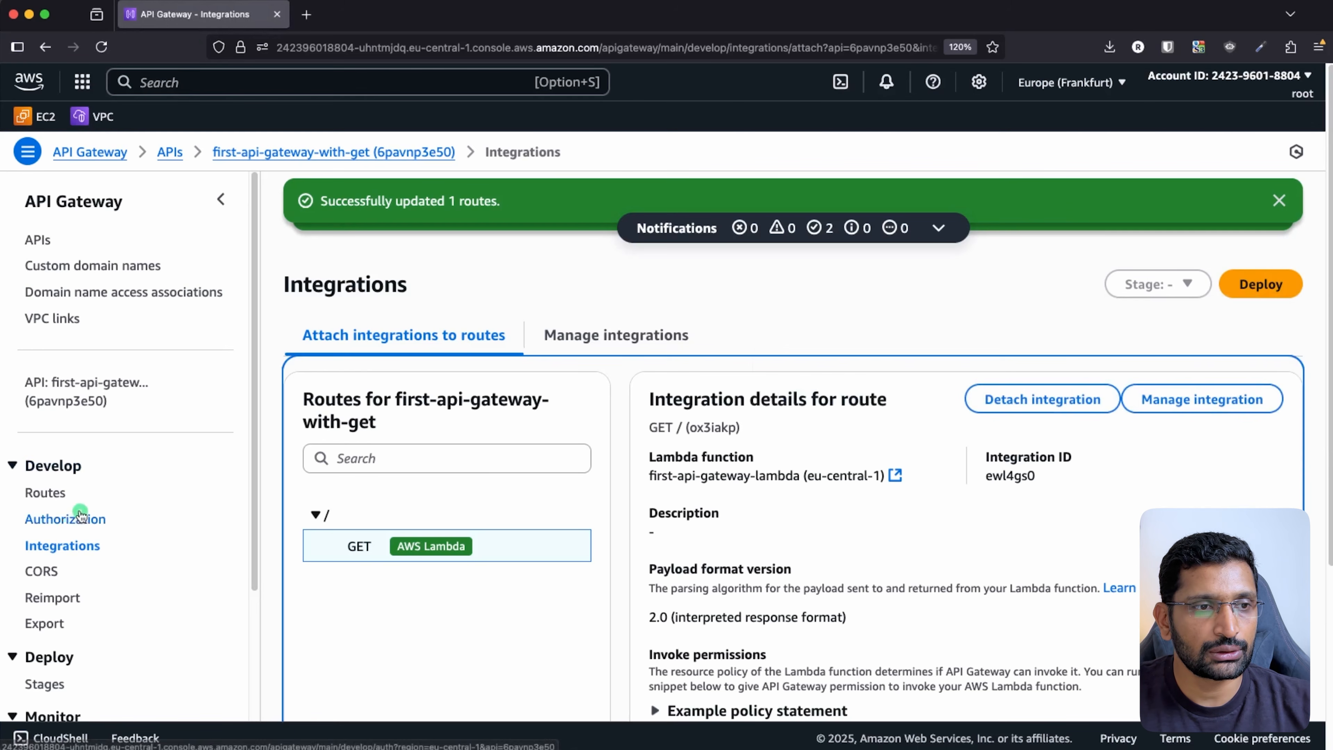
- On the API's details page, highlight and copy the $default stage Invoke URL
click(74, 391)
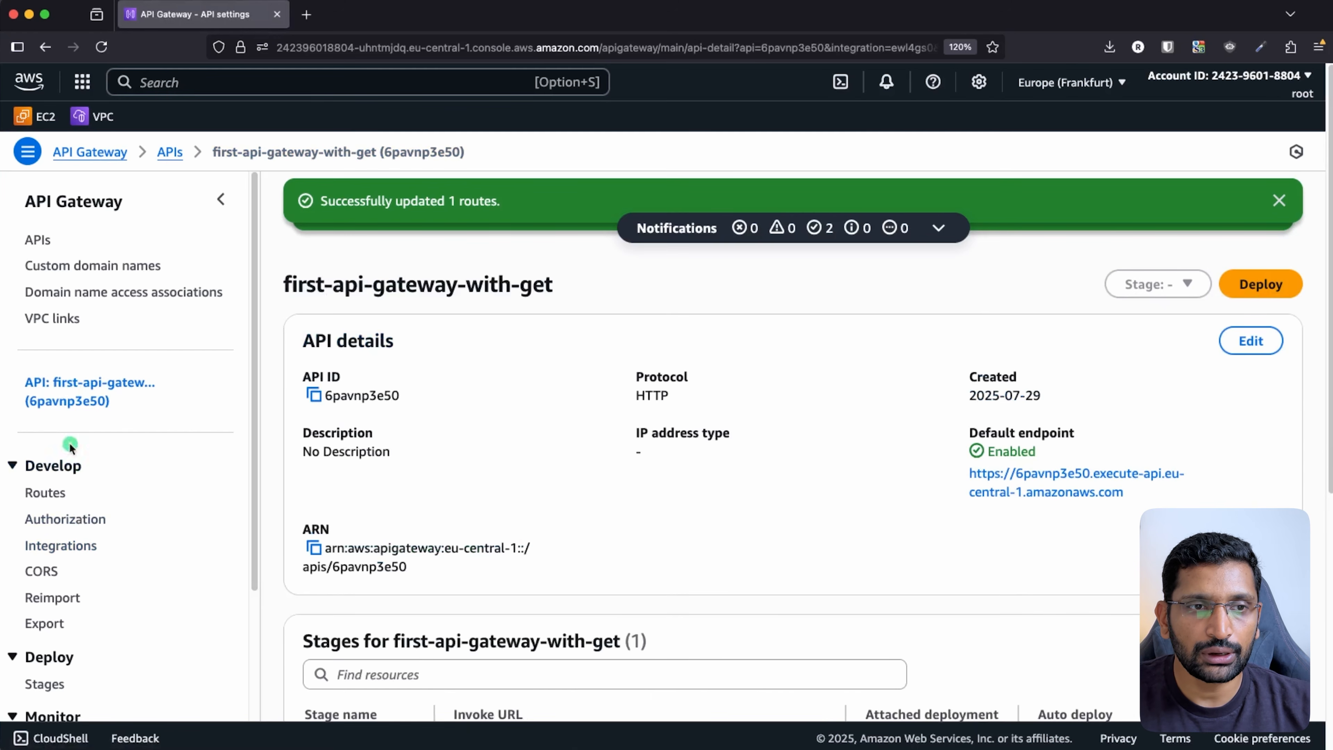
scroll(457, 426, down, 3)
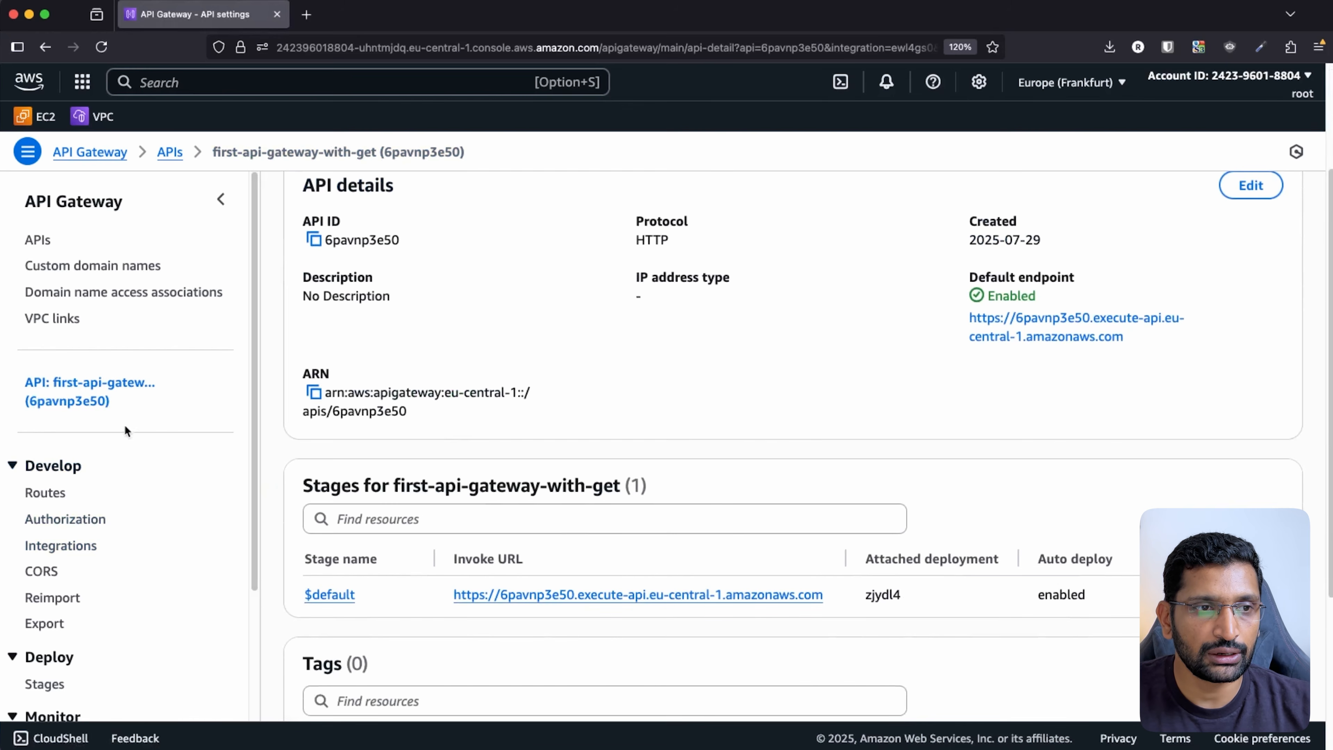
mouse_move(173, 367)
mouse_down()
mouse_move(11, 383)
mouse_move(184, 409)
mouse_move(133, 357)
mouse_up()
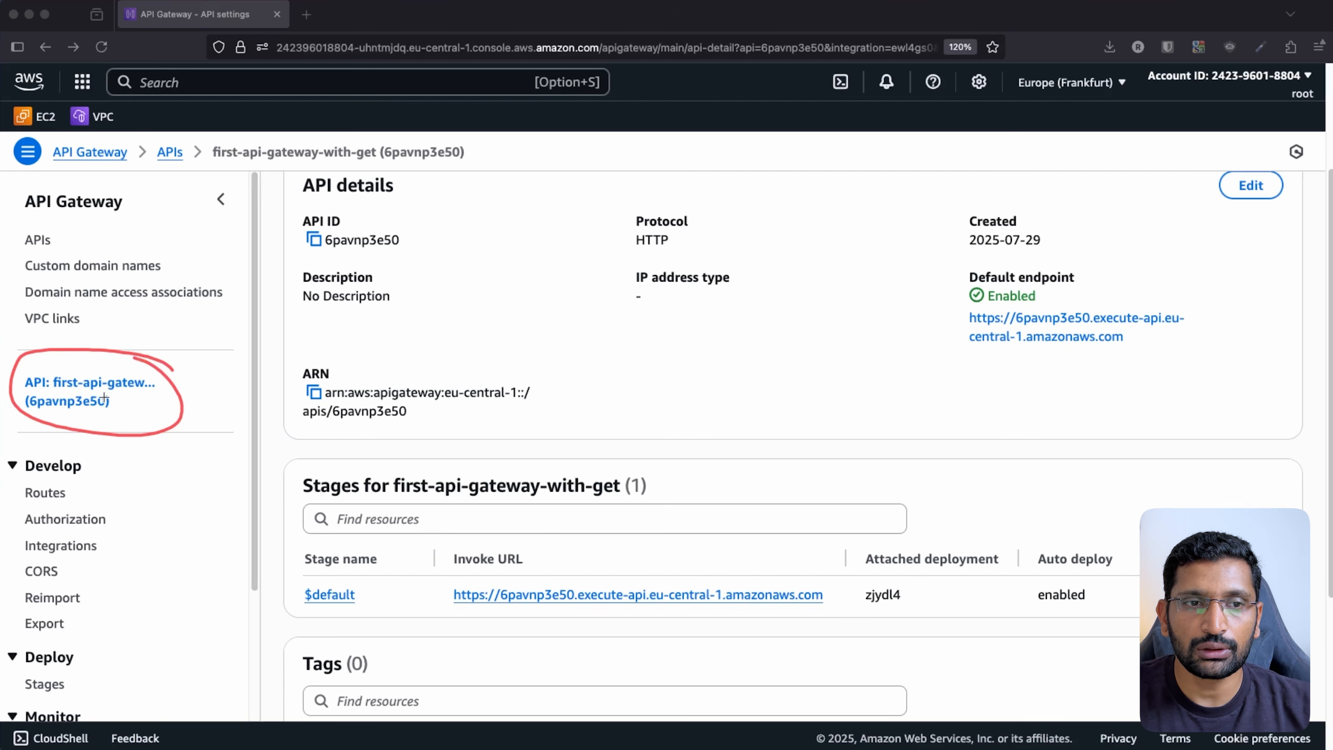
mouse_move(811, 574)
mouse_down()
mouse_move(723, 531)
mouse_move(448, 535)
mouse_move(507, 635)
mouse_move(836, 611)
mouse_move(798, 551)
mouse_move(786, 553)
mouse_up()
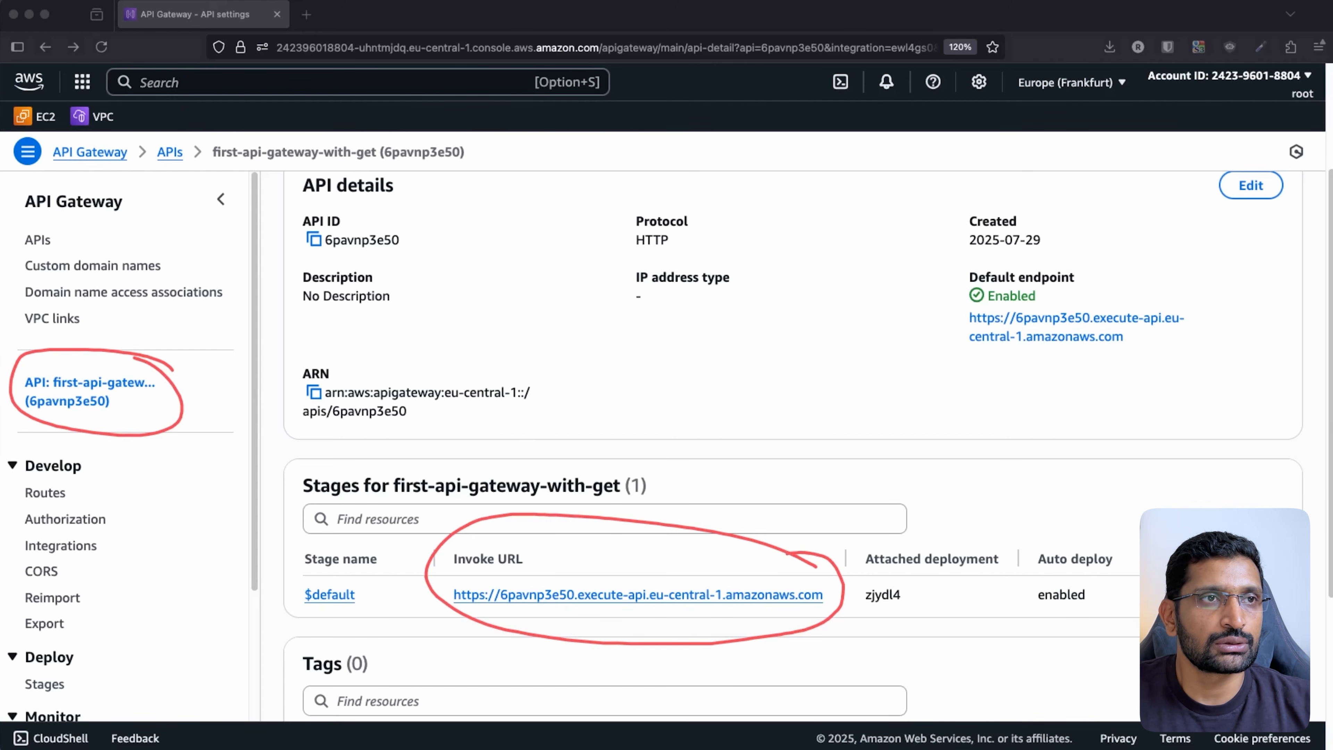
key(Escape)
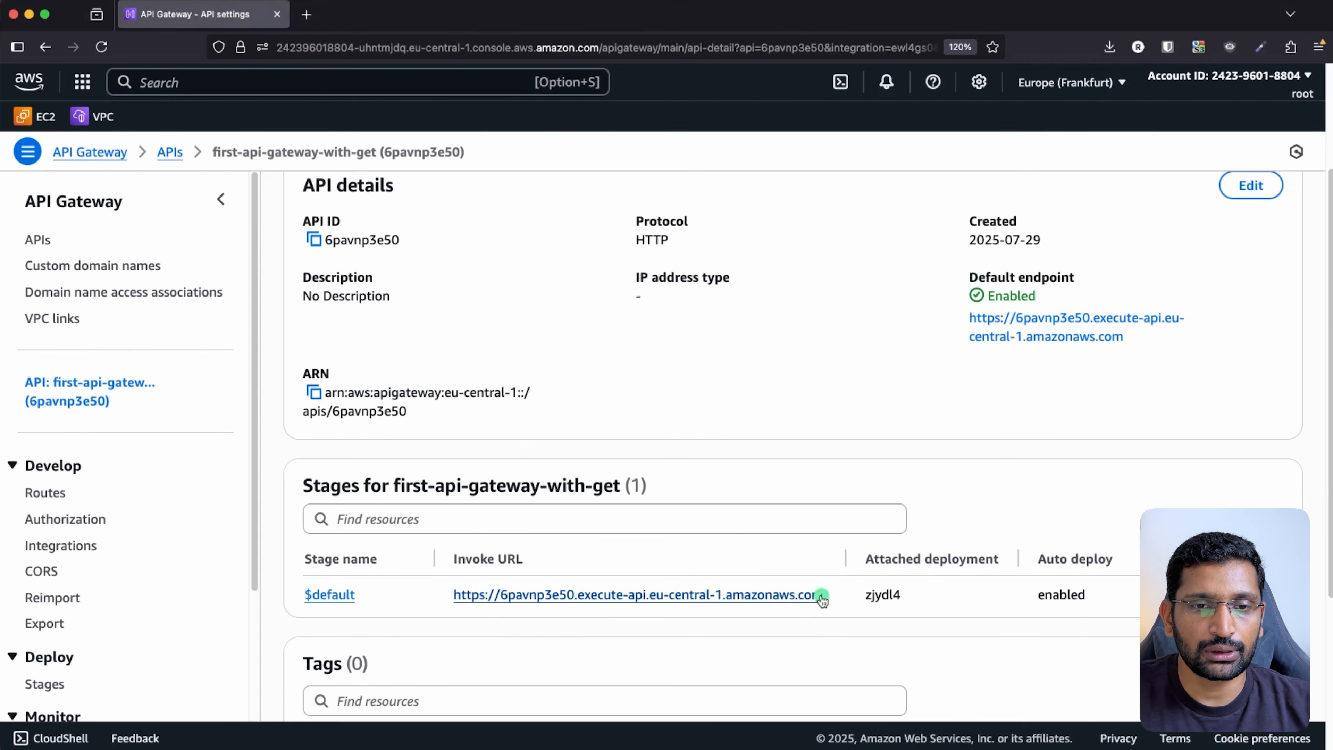
drag(821, 595, 451, 596)
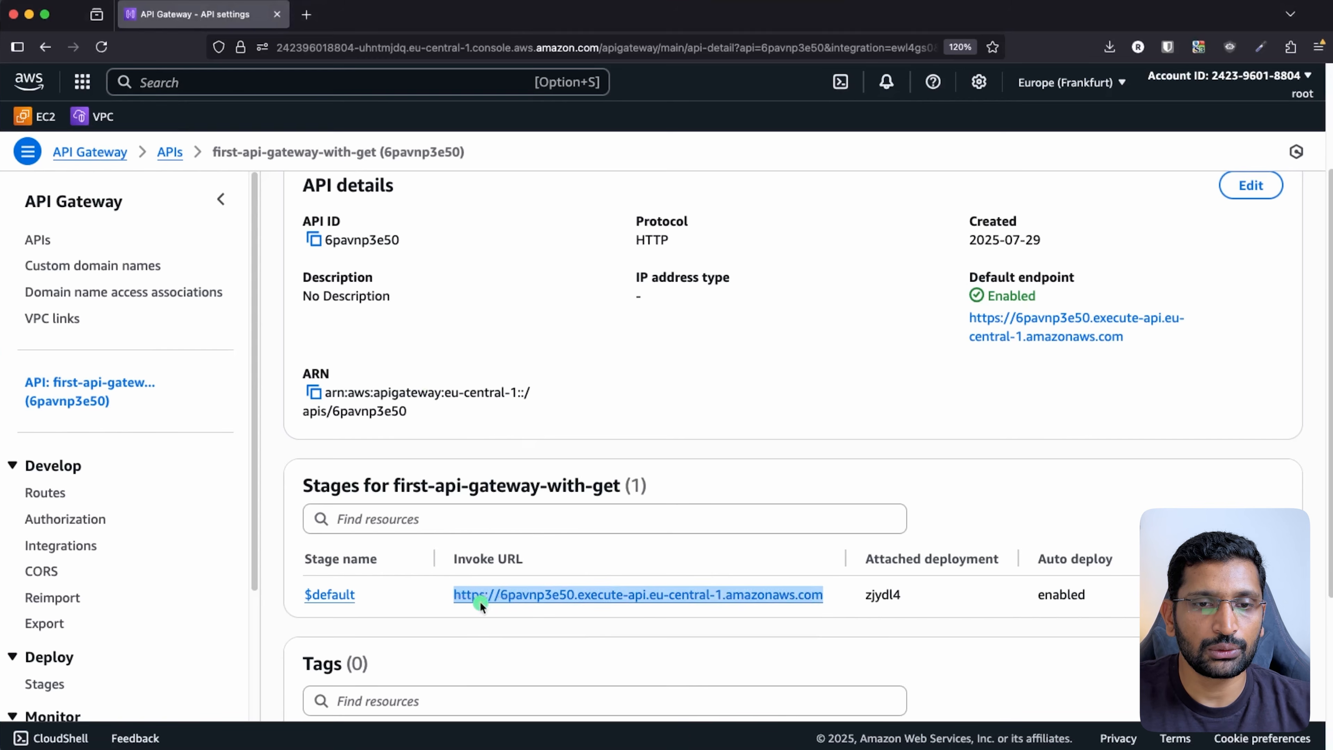
key(super+c)
- Load the copied Invoke URL in a new tab and zoom in on the JSON response
click(306, 14)
key(super+v)
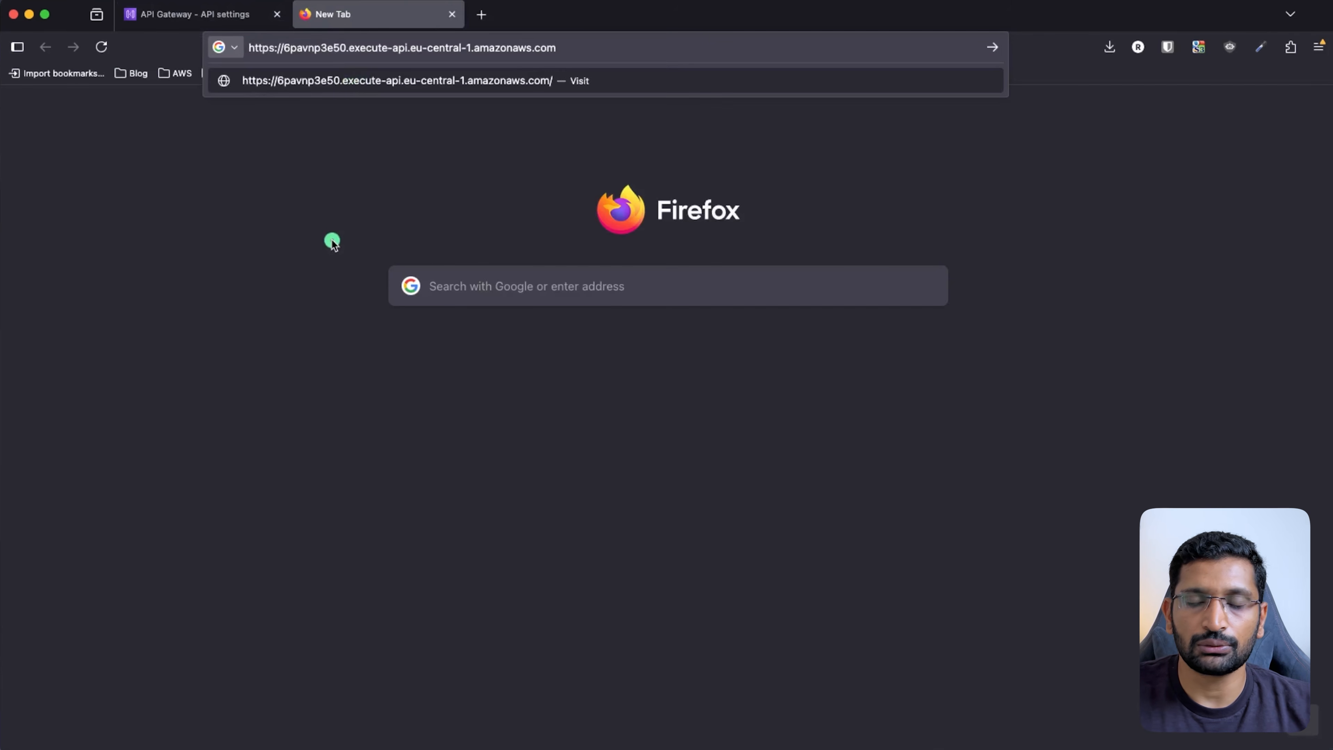
key(Return)
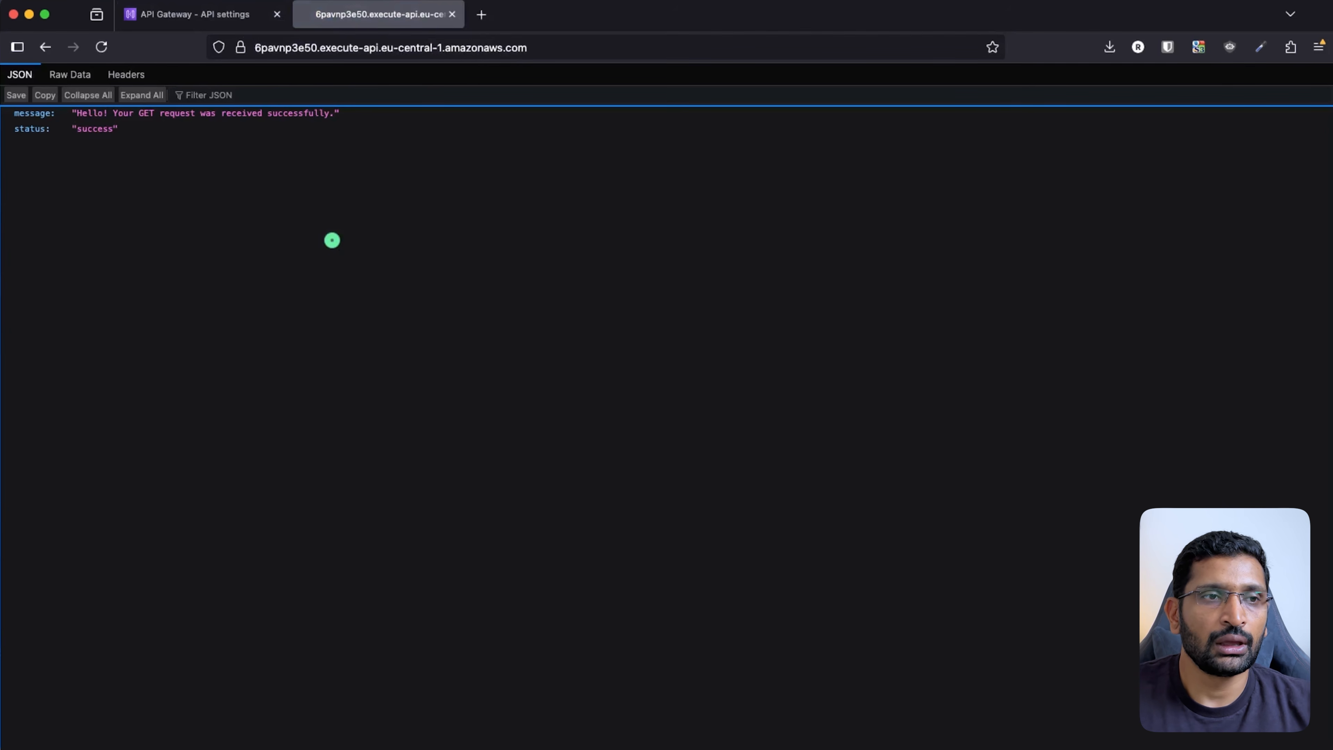
key(super+plus)
key(super+plus)
key(super+plus)
key(super+plus)
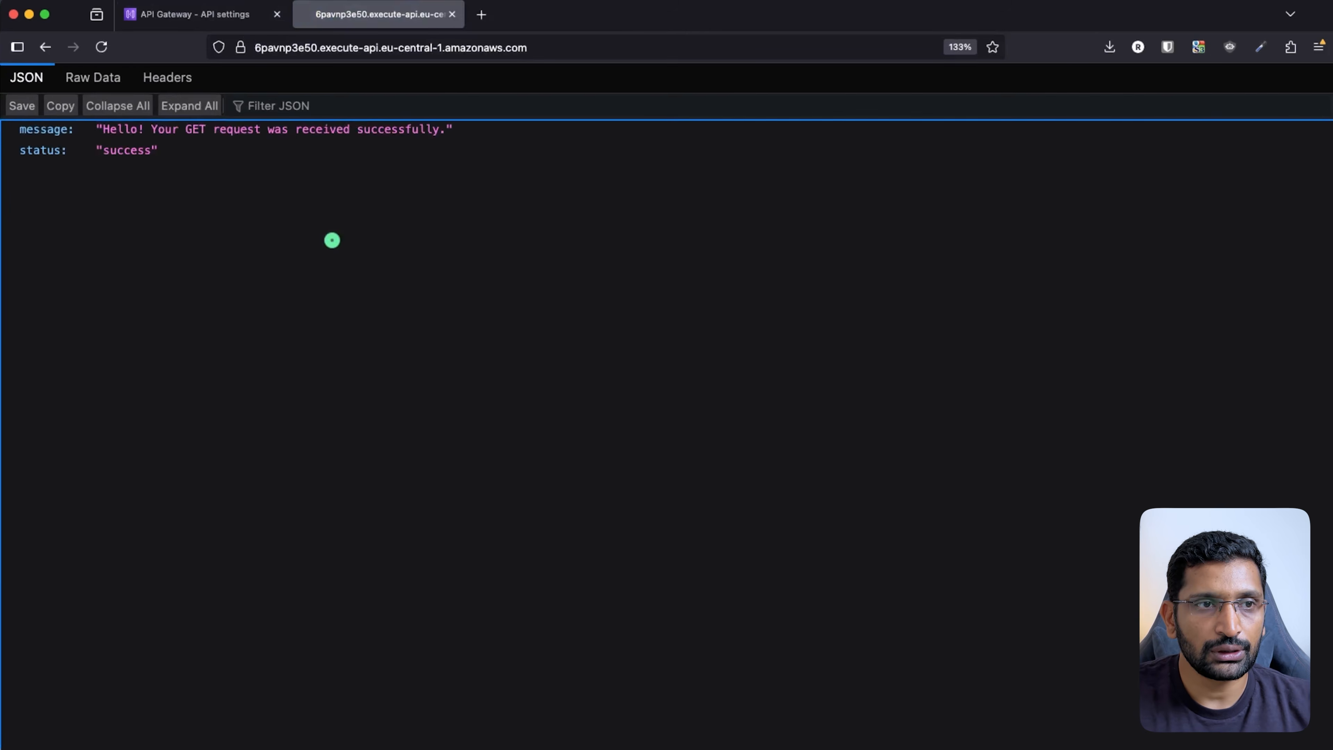
- Inspect the response's message field, raw JSON and request/response headers
click(36, 138)
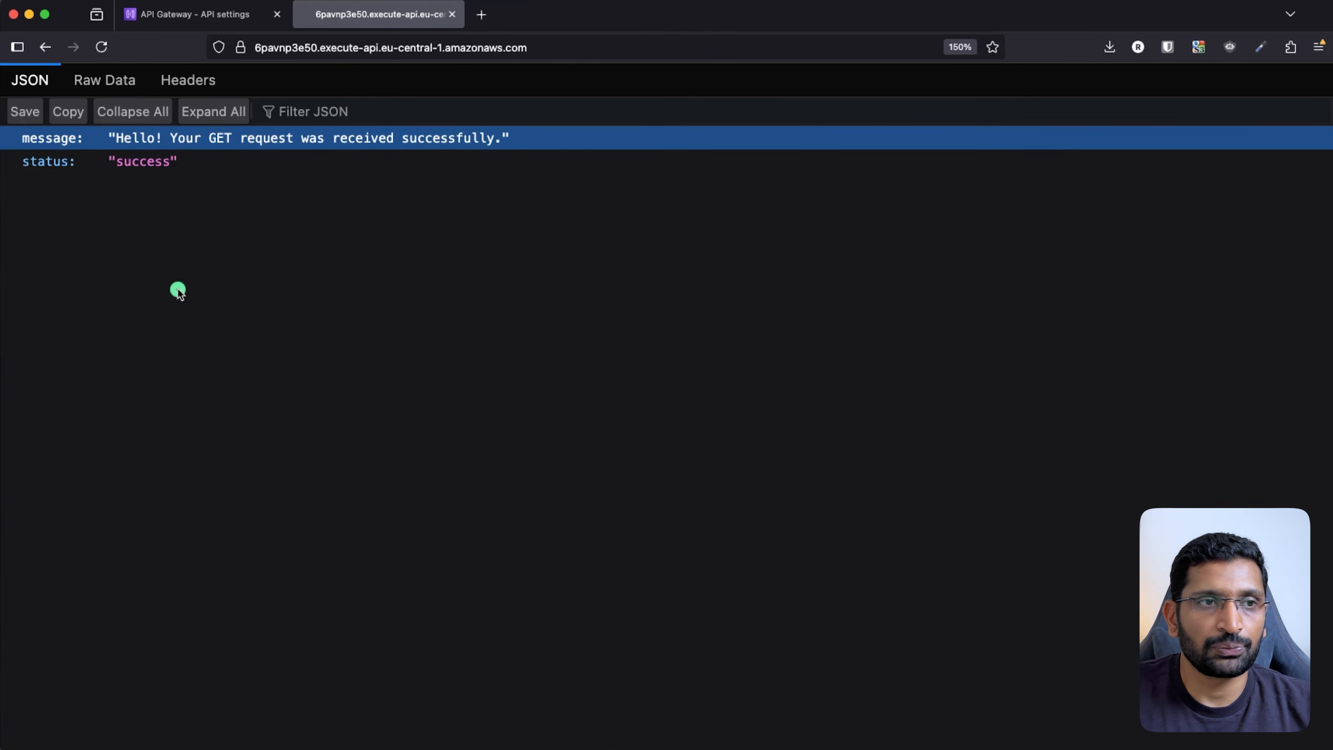
click(123, 92)
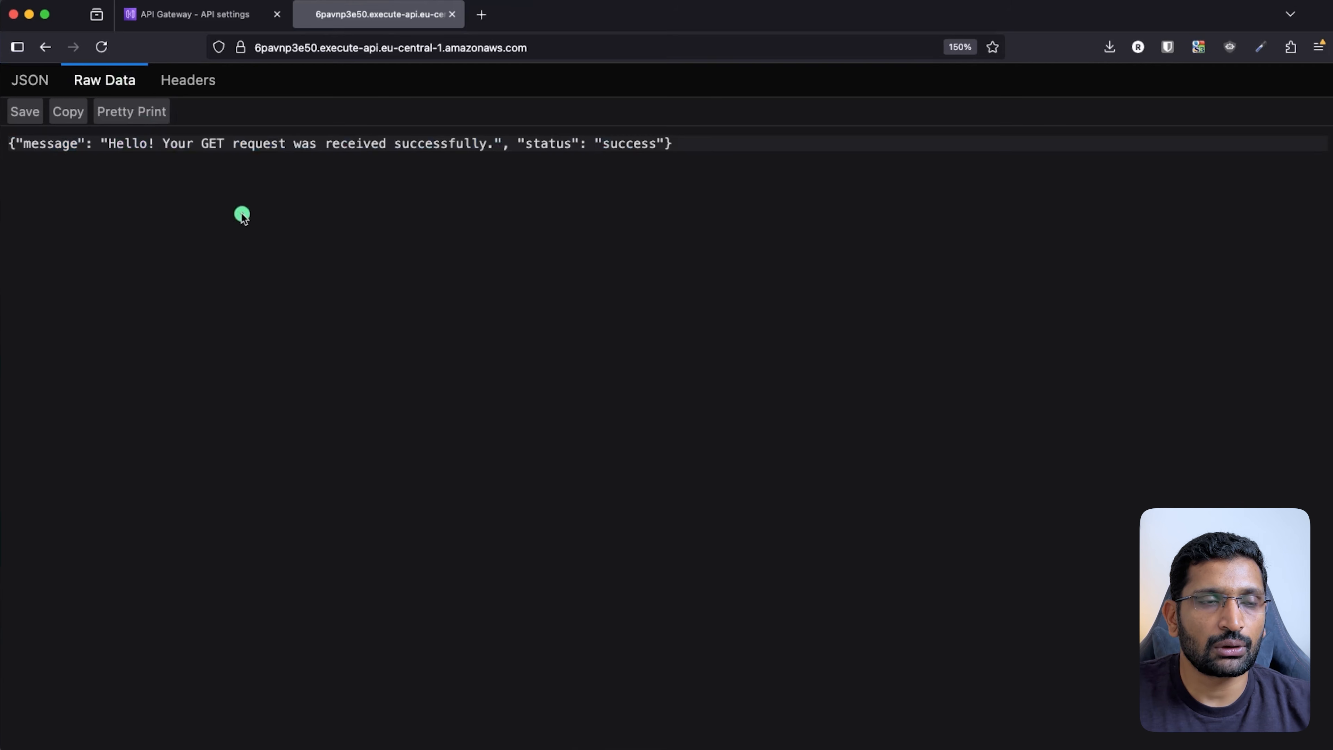
triple_click(181, 148)
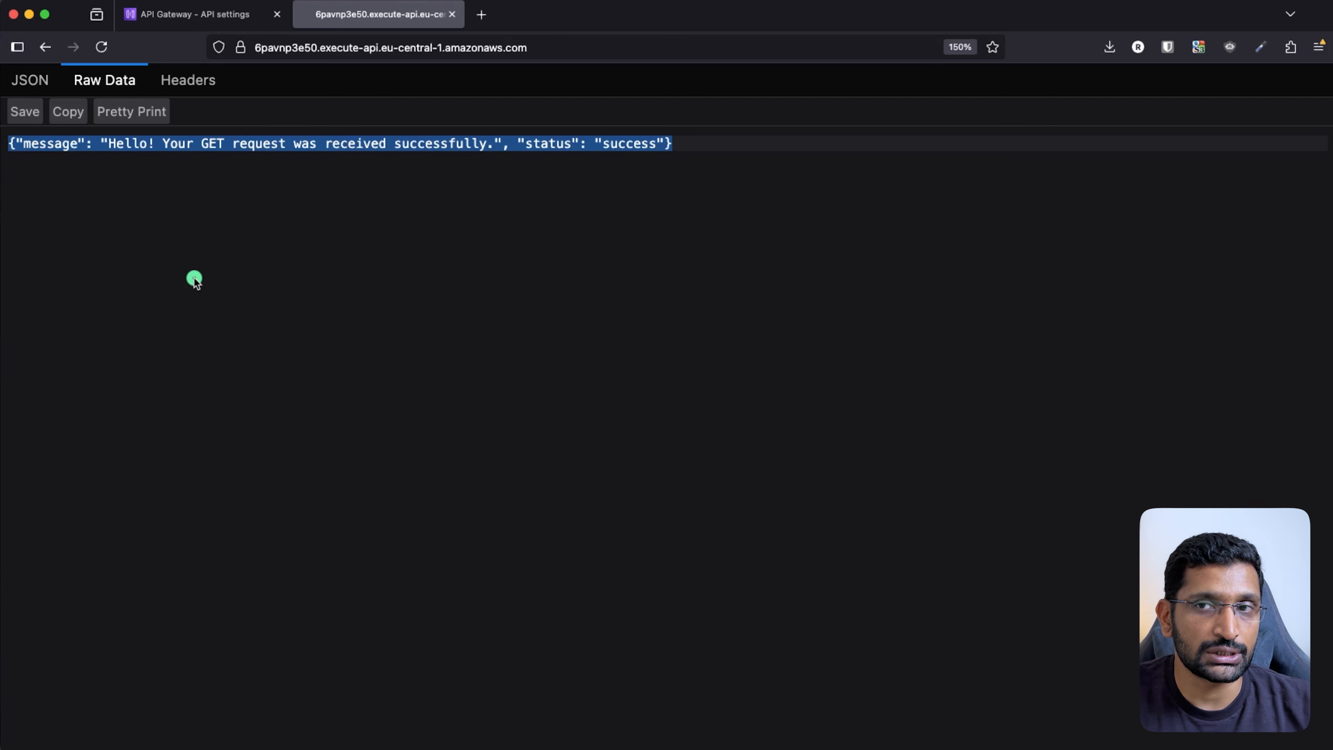
click(201, 83)
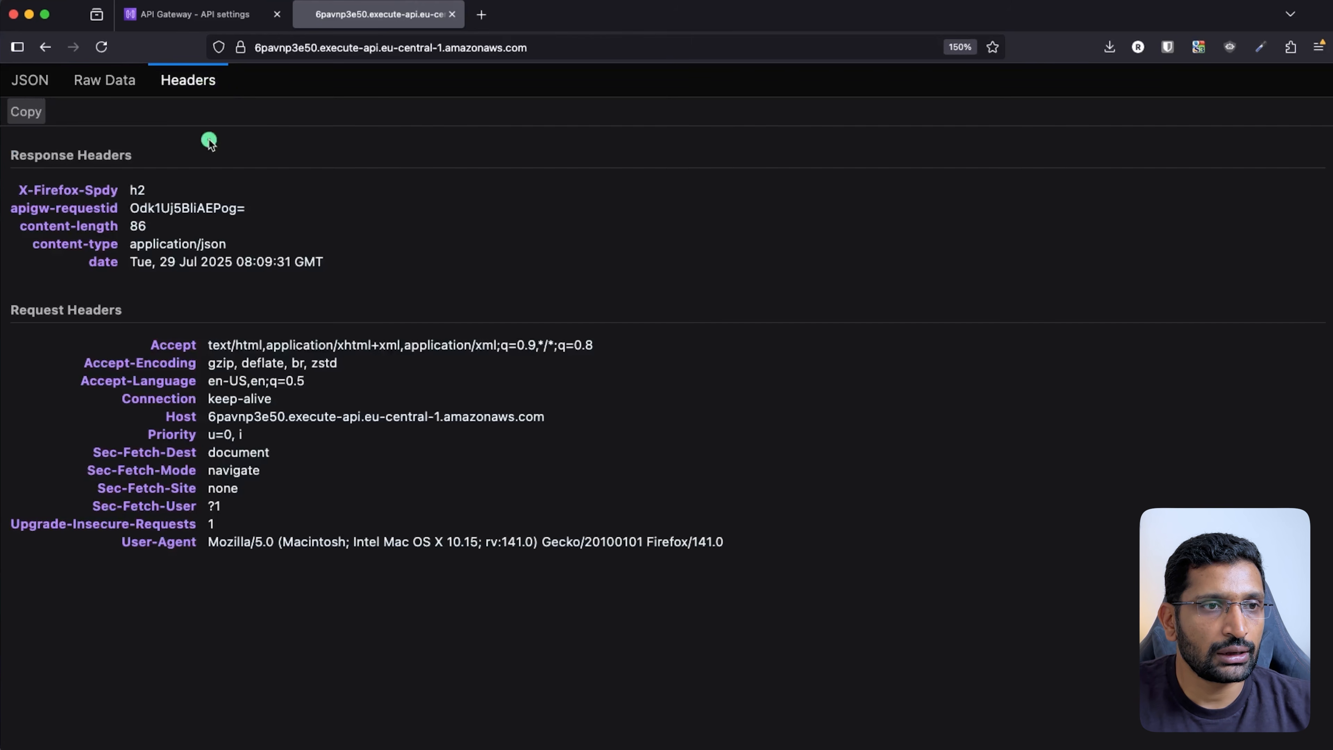
triple_click(730, 542)
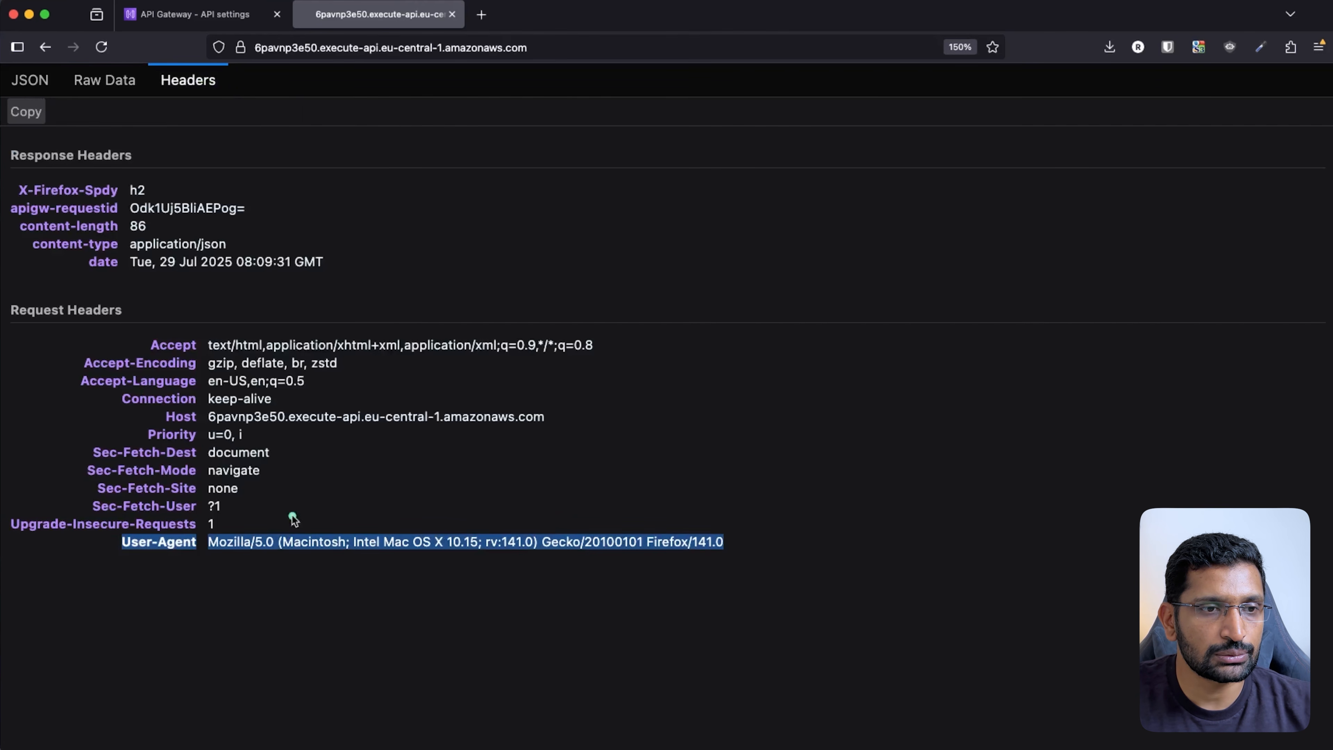
drag(294, 519, 1, 201)
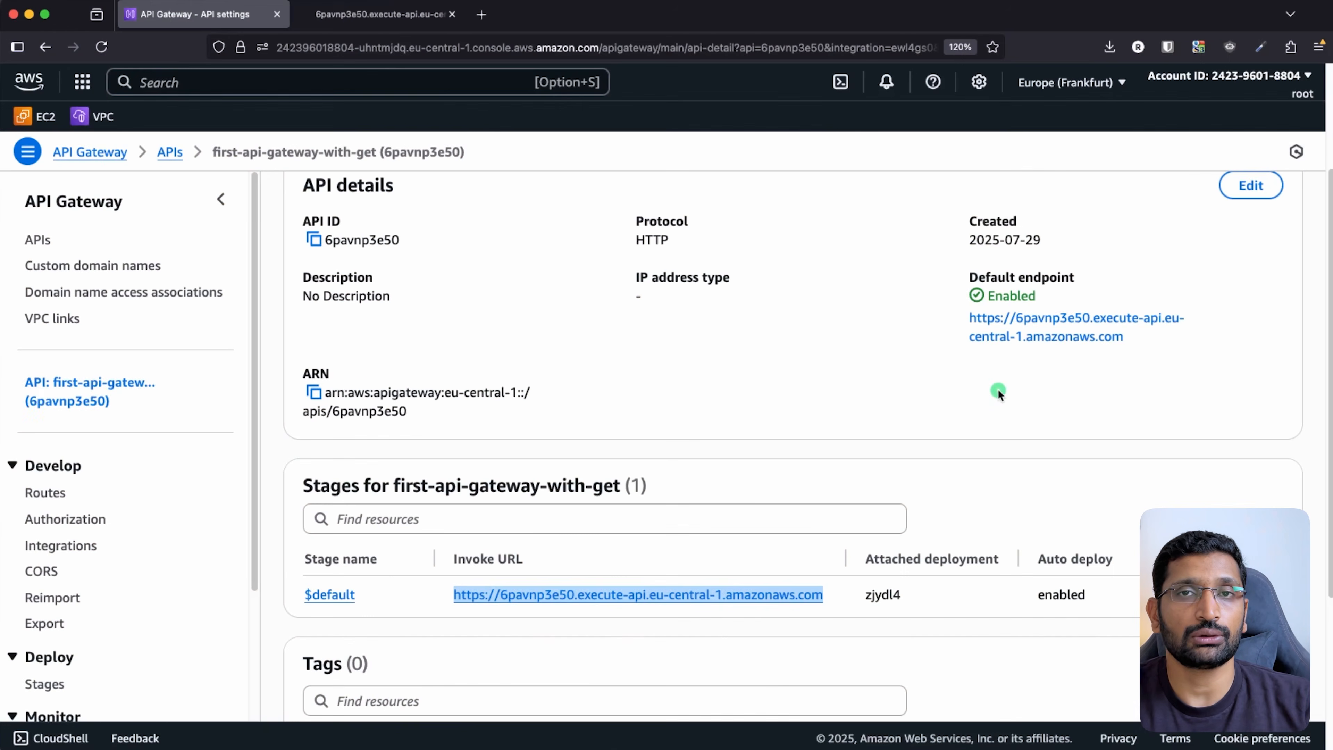
- Reselect the full $default Invoke URL and bring Postman to the front
click(822, 646)
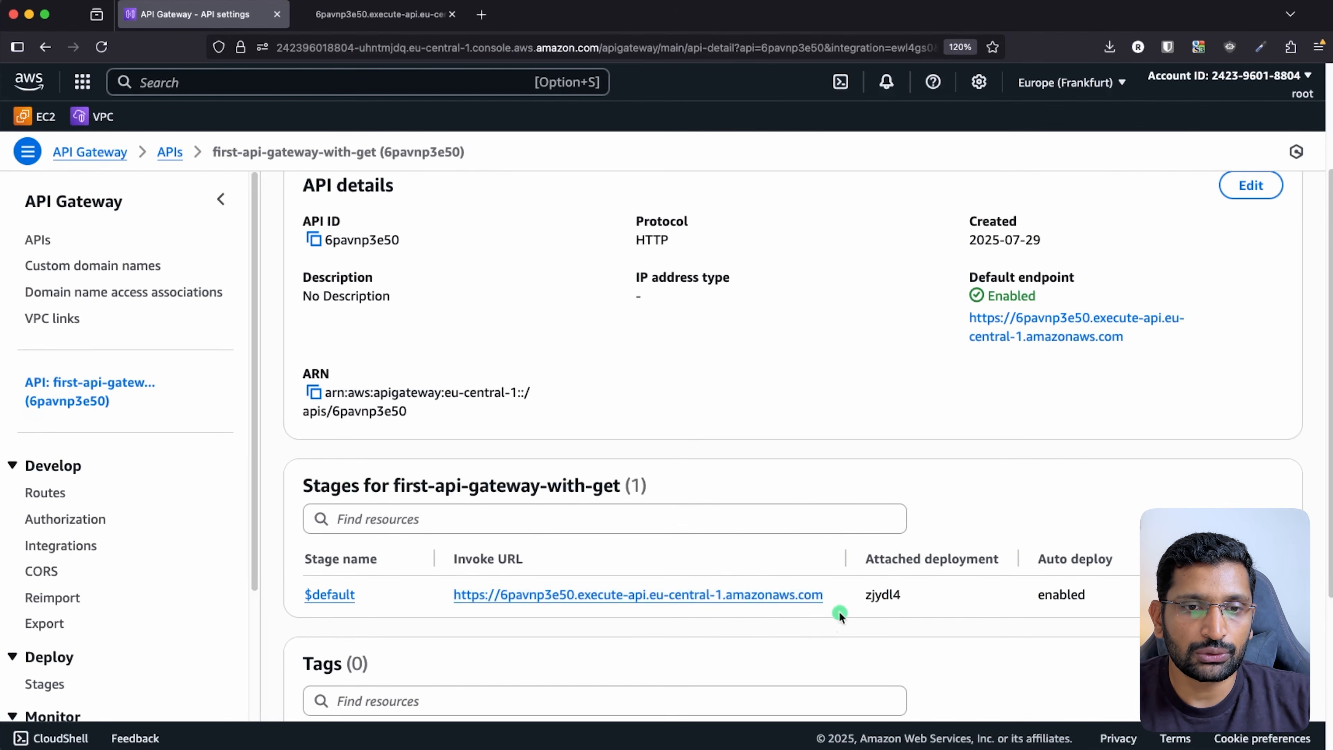
drag(823, 594, 475, 597)
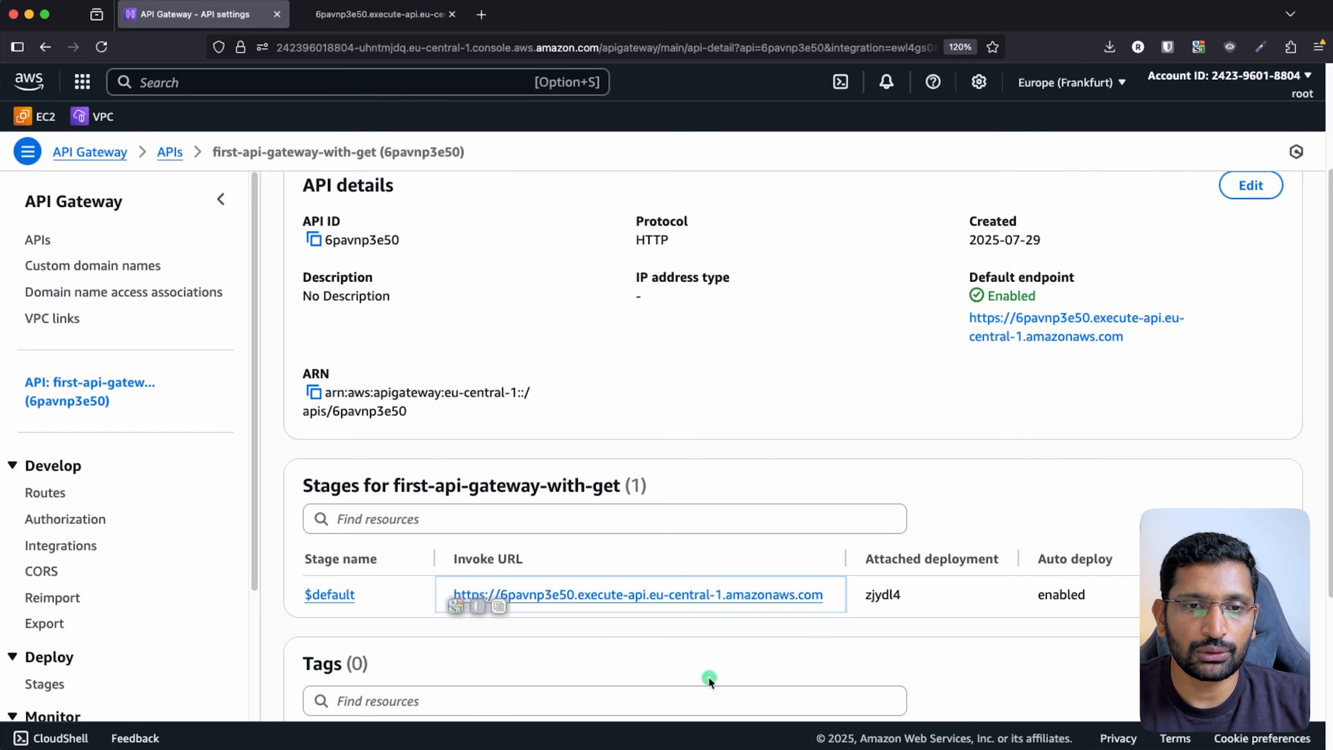
click(834, 612)
drag(823, 595, 451, 596)
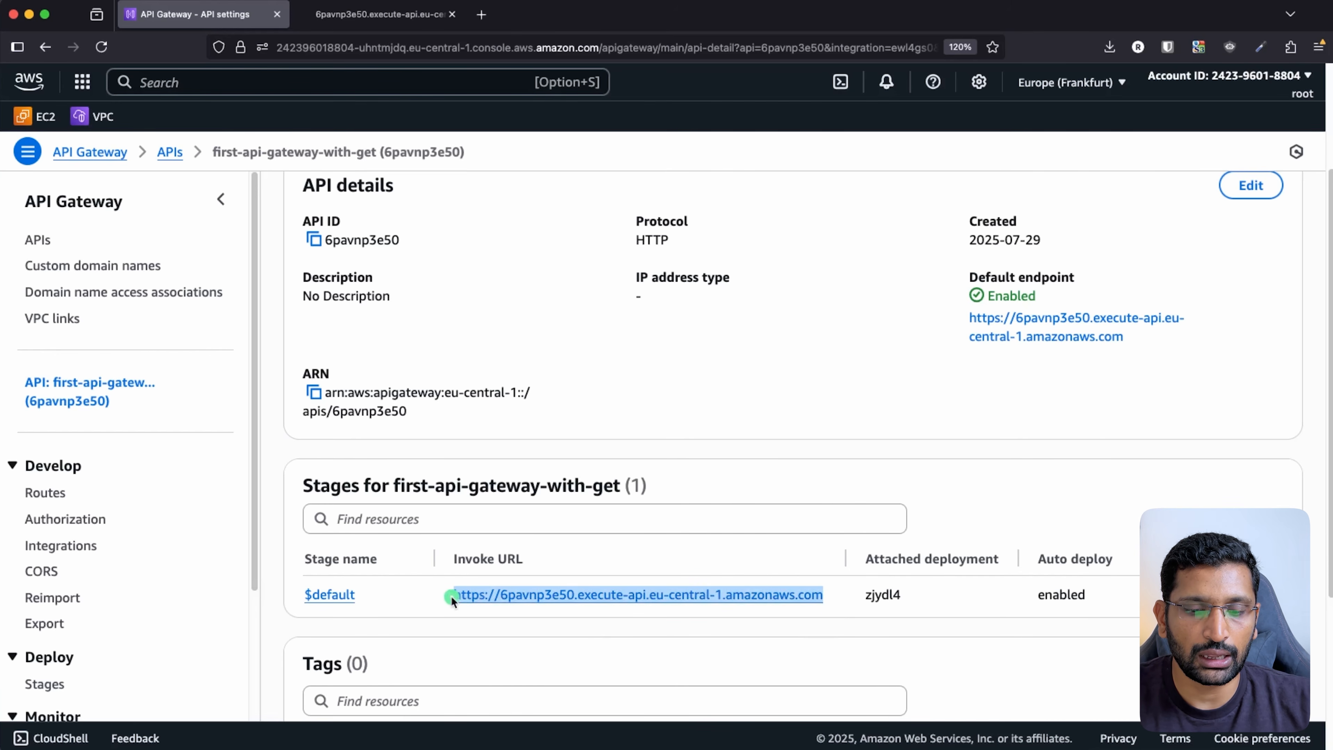
key(super+Tab)
key(super+Tab)
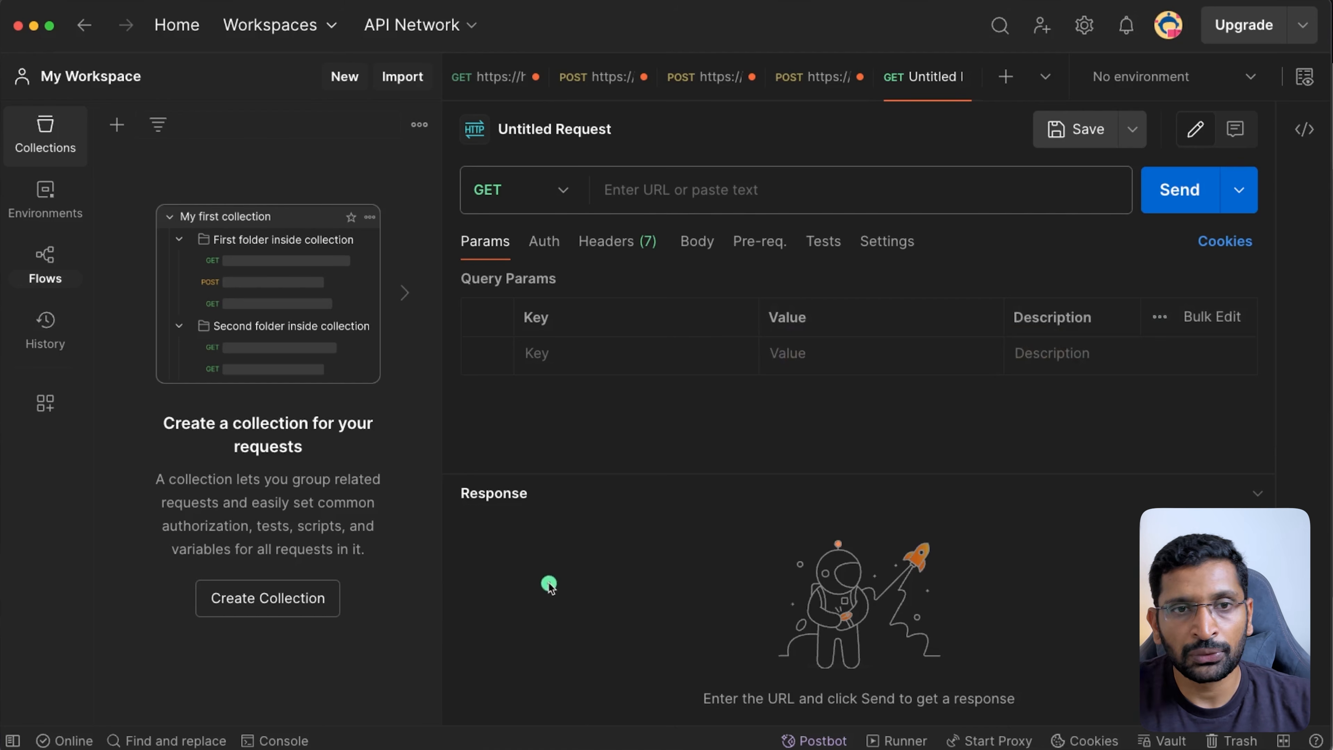
- Enter the Invoke URL in the Postman request and keep GET as the method
click(638, 205)
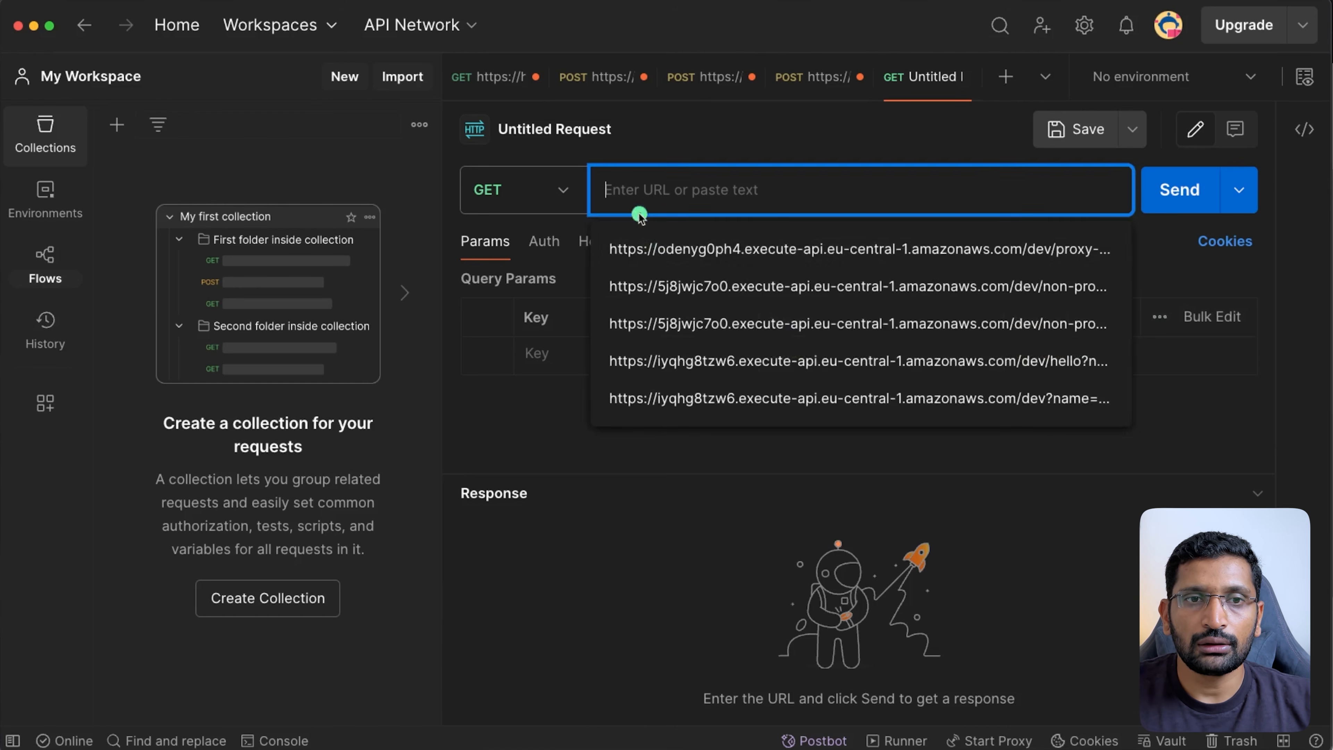
click(676, 242)
click(738, 404)
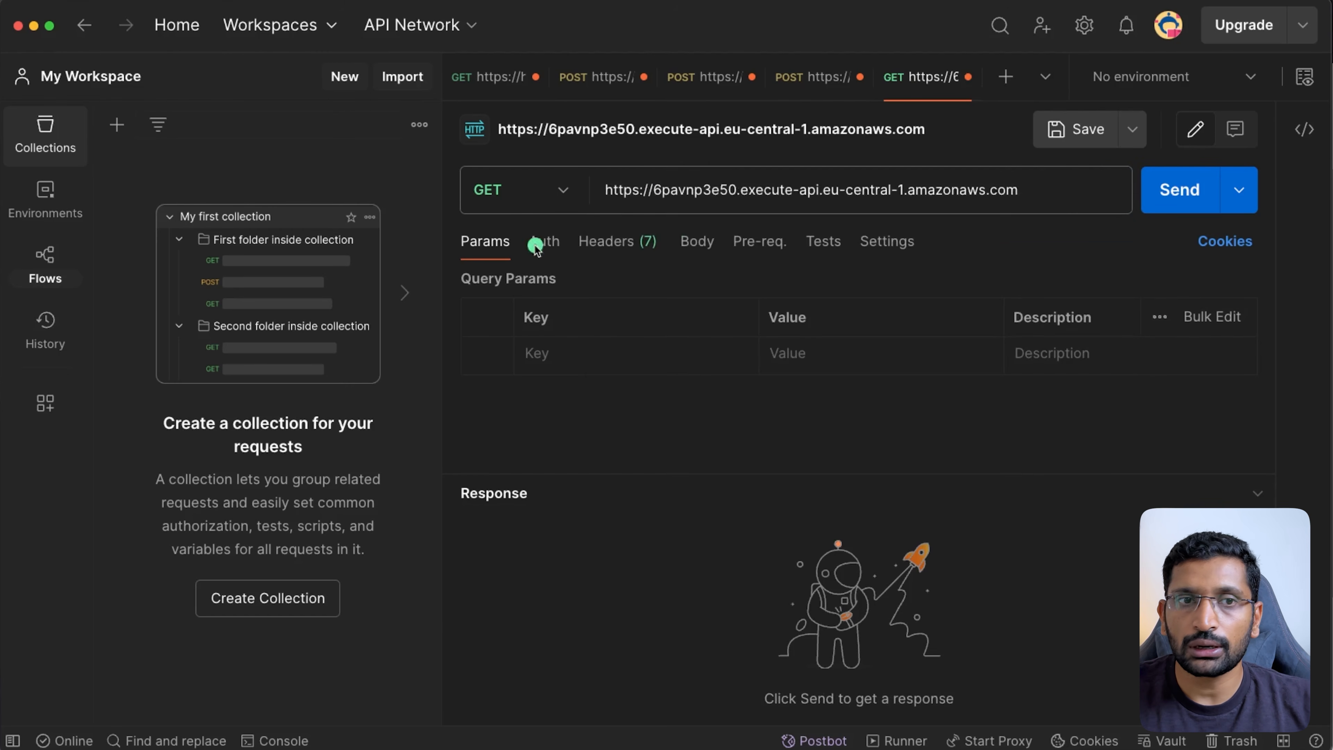
click(566, 195)
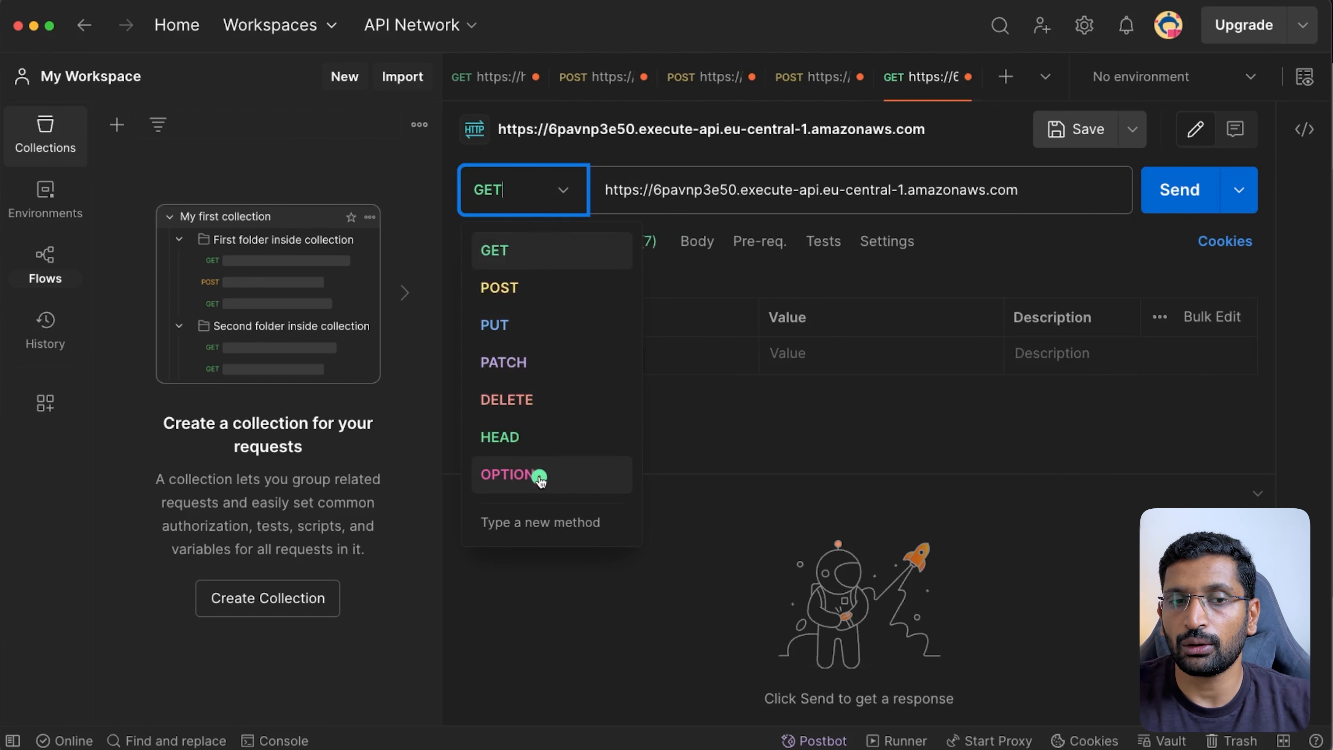
click(534, 250)
- Send the request, highlight the 200 OK success message, and circle HTTP API on the comparison slide
click(1181, 191)
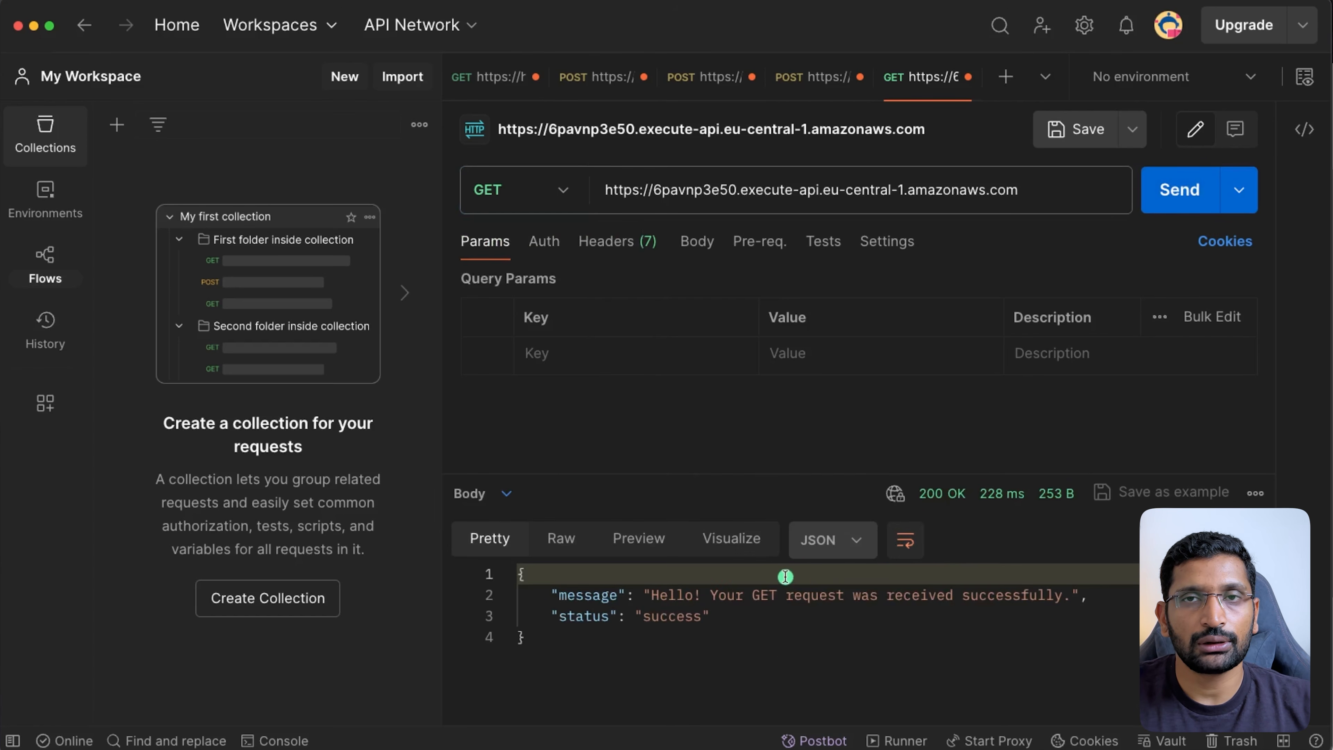
drag(715, 619, 547, 592)
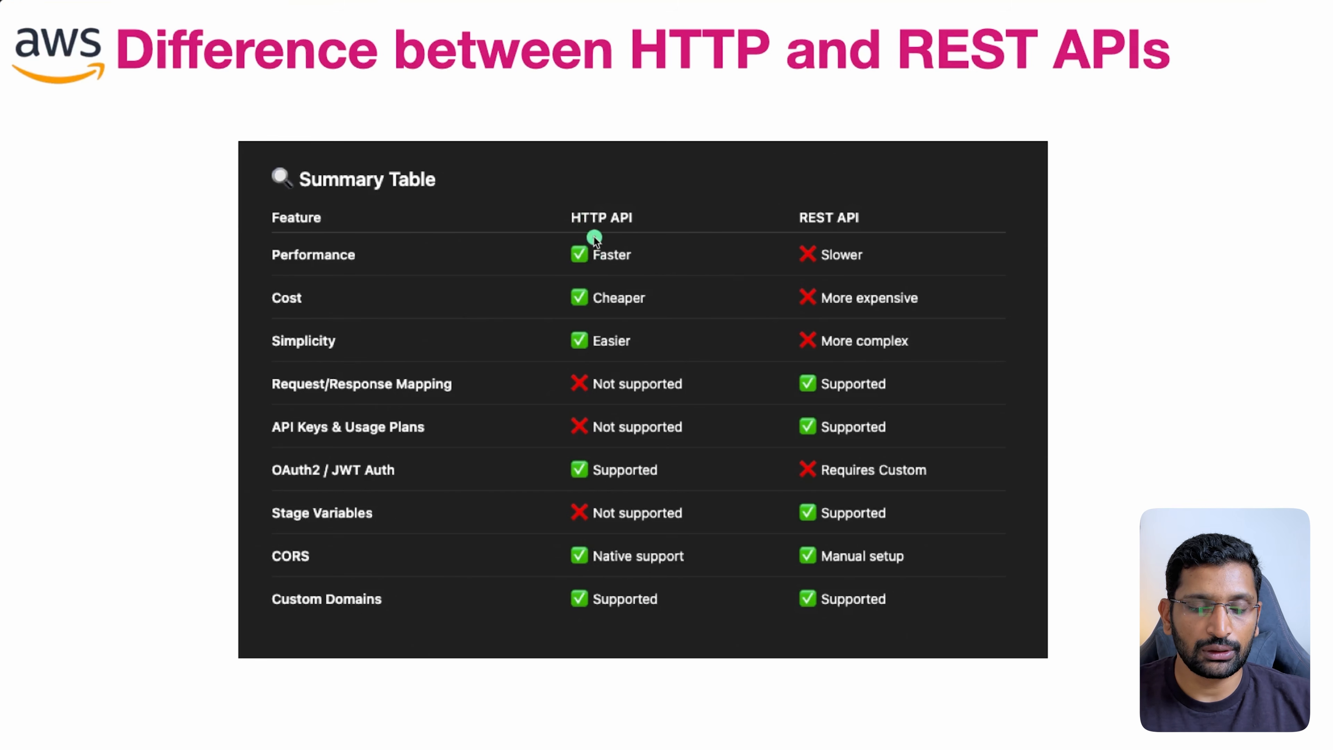
mouse_move(641, 196)
mouse_down()
mouse_move(677, 206)
mouse_move(634, 191)
mouse_up()
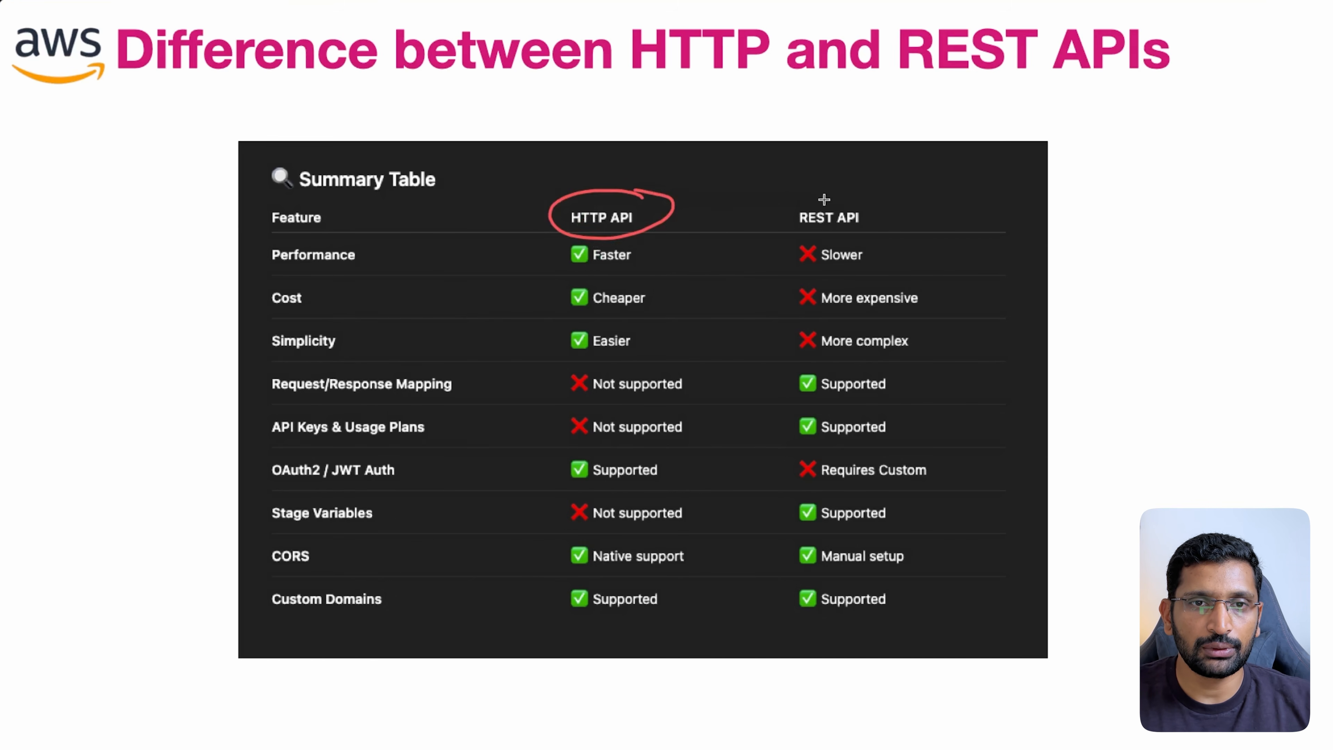
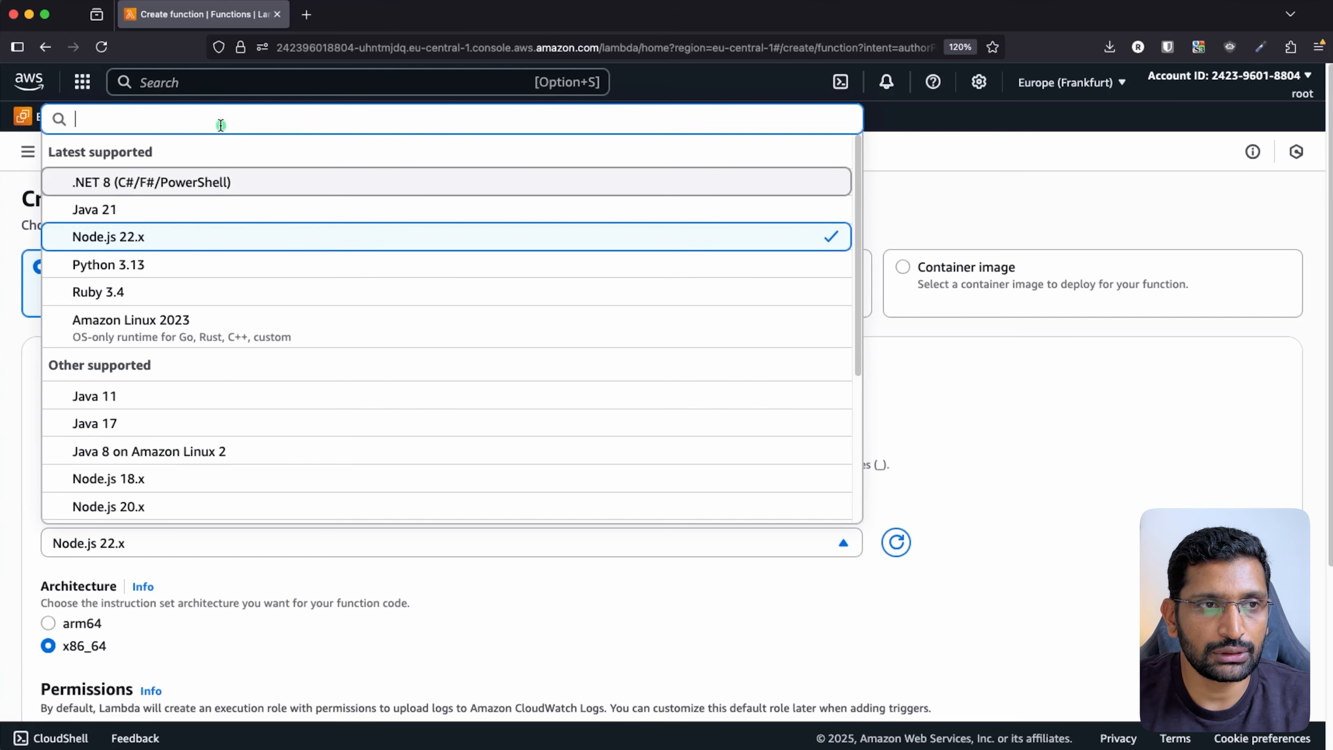
- Pick the Python 3.10 runtime and create the non-proxy-lambda-processor function
text(pythin)
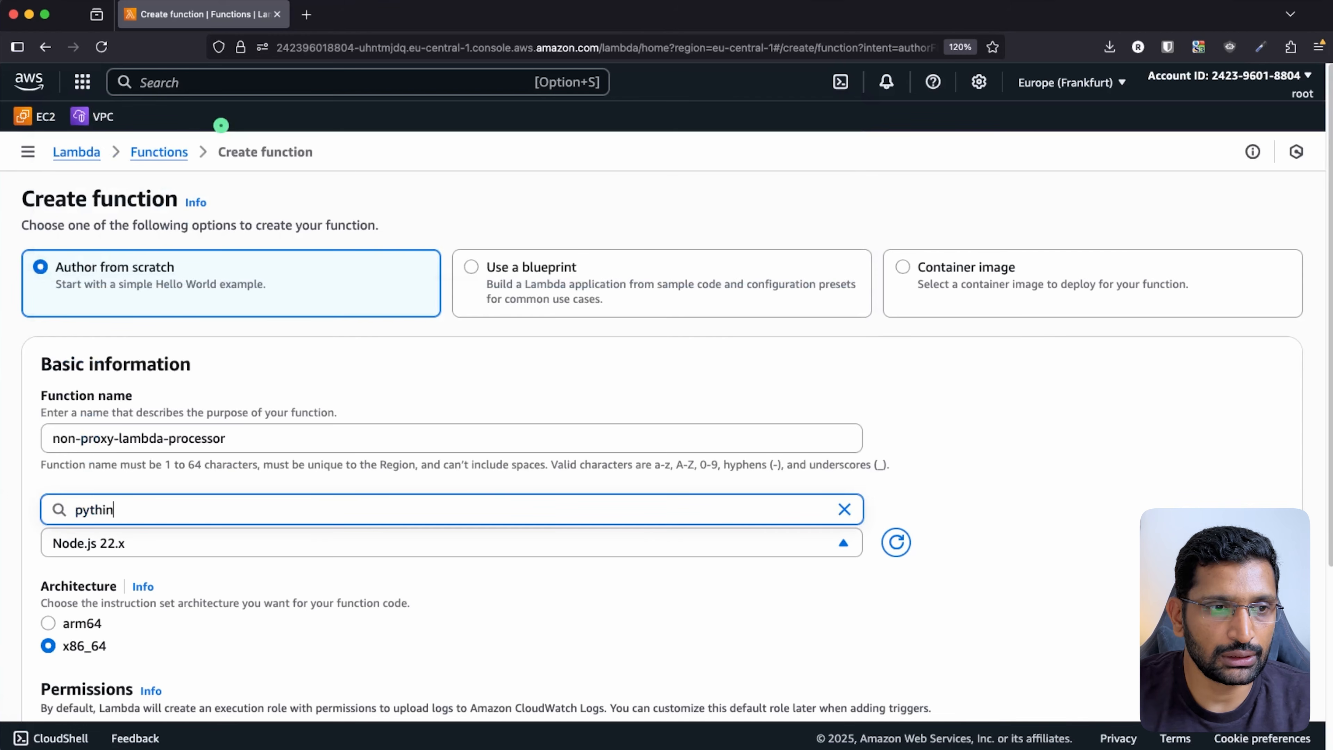
key(BackSpace)
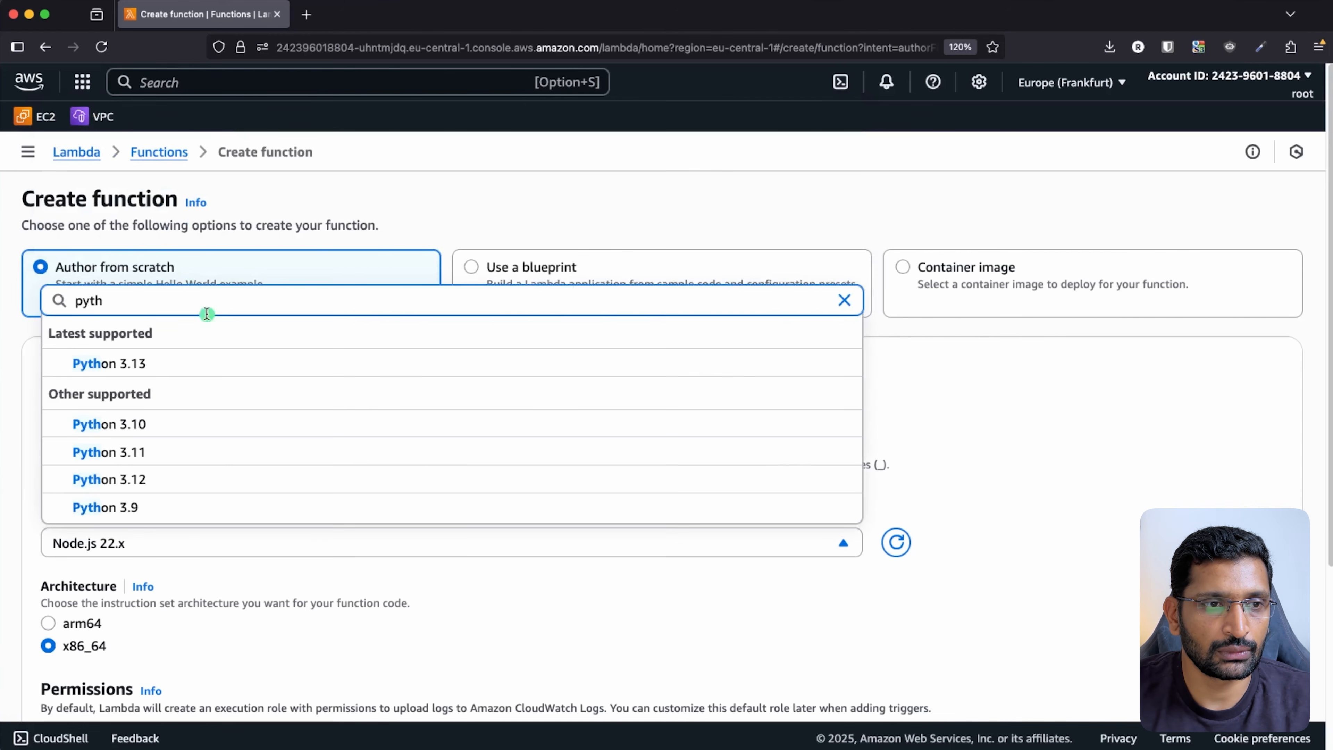
click(187, 423)
scroll(1012, 502, down, 4)
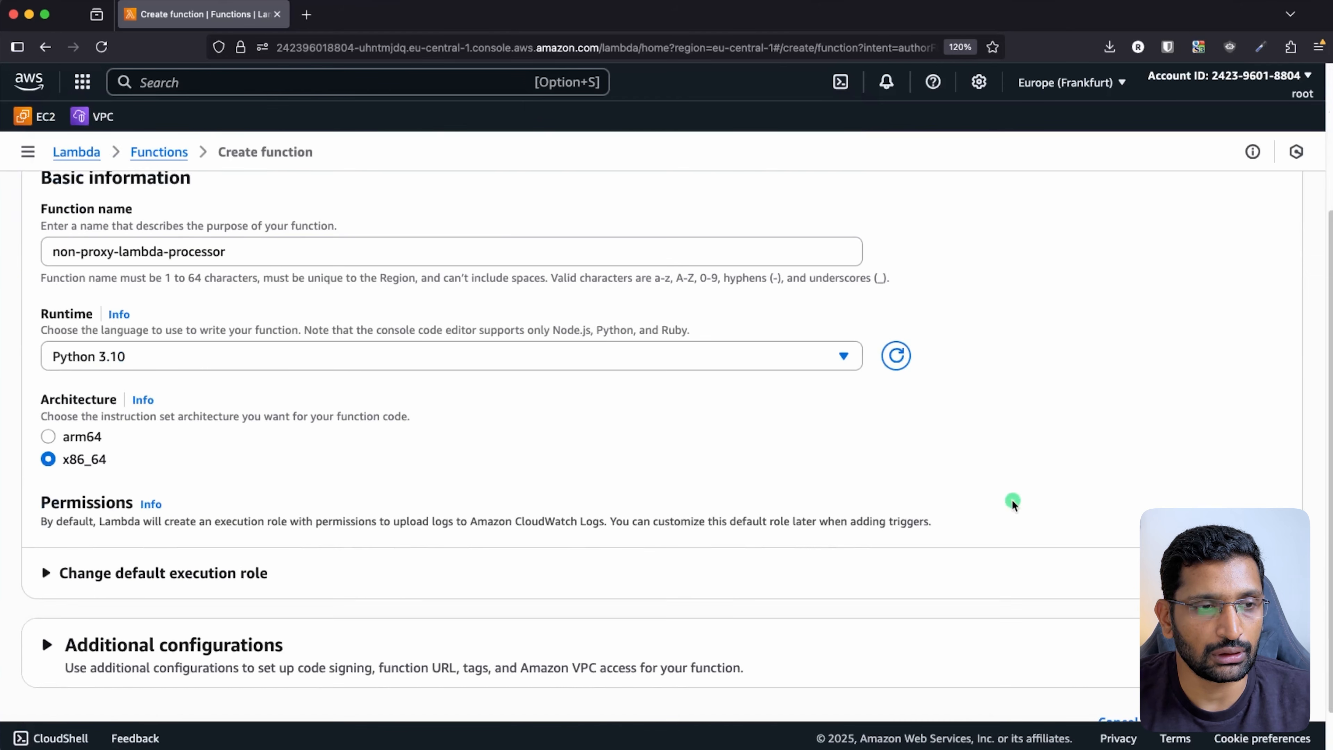
scroll(960, 490, down, 1)
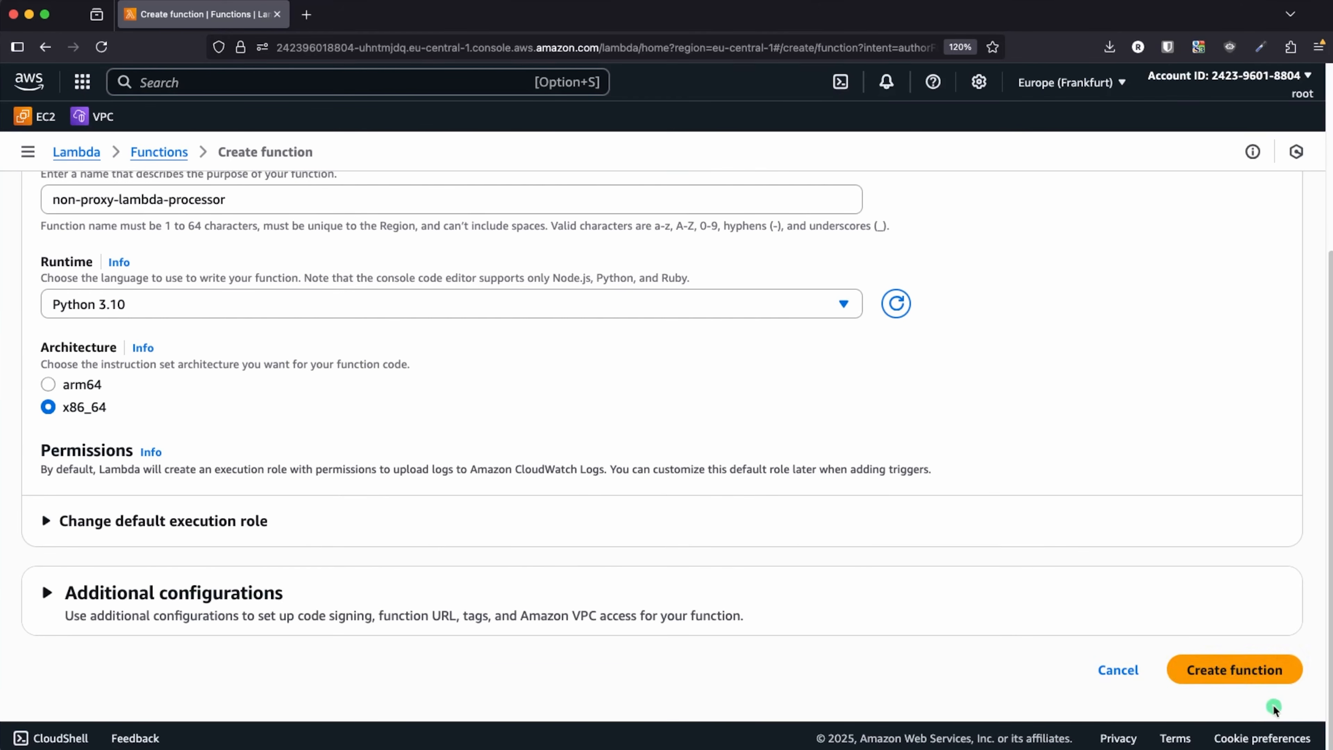
click(1246, 670)
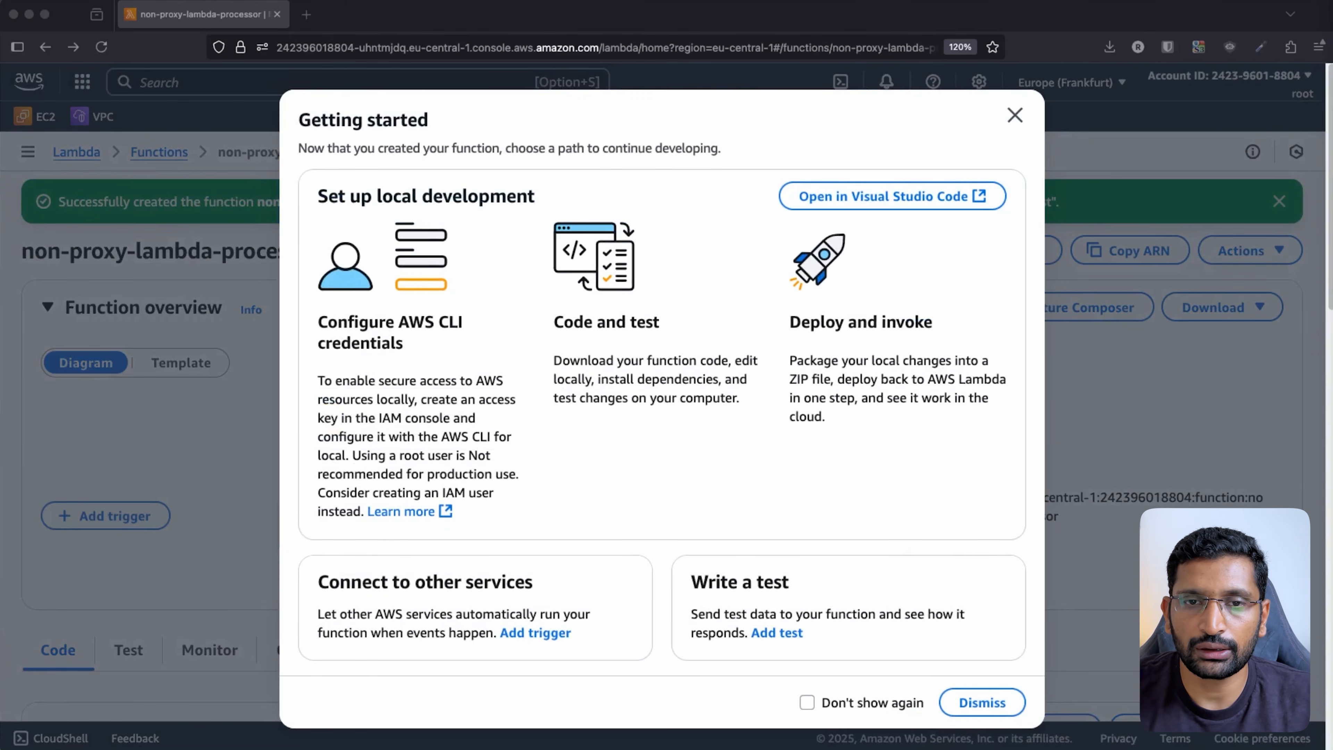
- Close the Getting started dialog and paste the new lambda_handler over the default code
click(1015, 116)
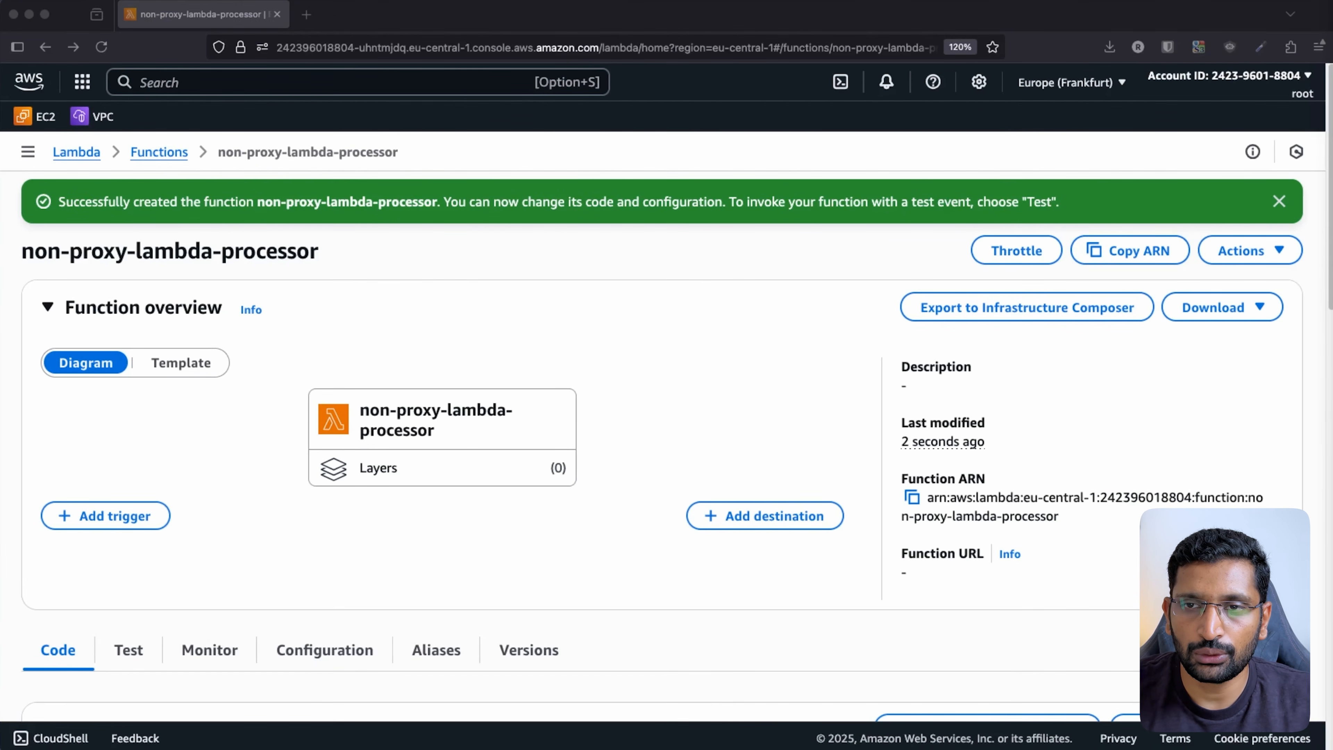
click(578, 558)
scroll(578, 558, down, 10)
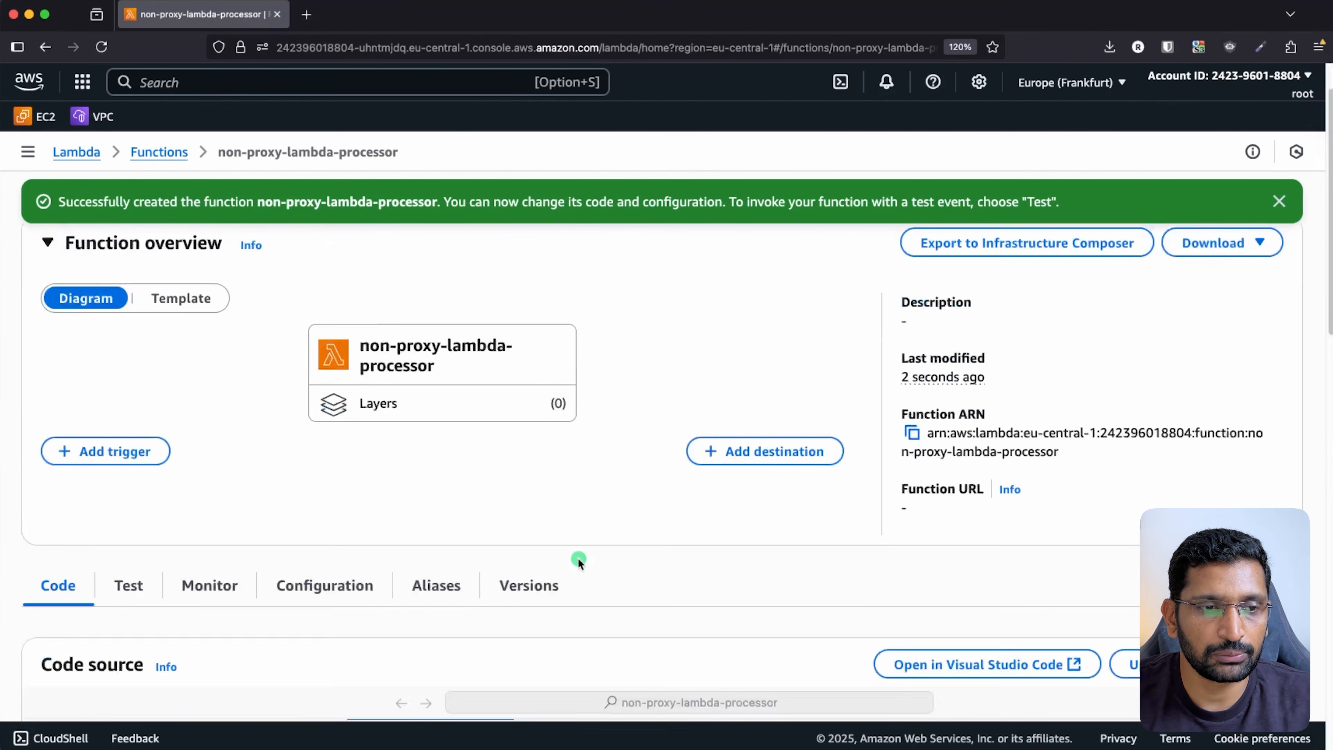
click(487, 517)
drag(487, 516, 349, 393)
text(def lambda_handler(event, context):     name = event['queryStringParameters']['name']     return {         "statusCode": 200,         "body": f"Hello, {name}!"     })
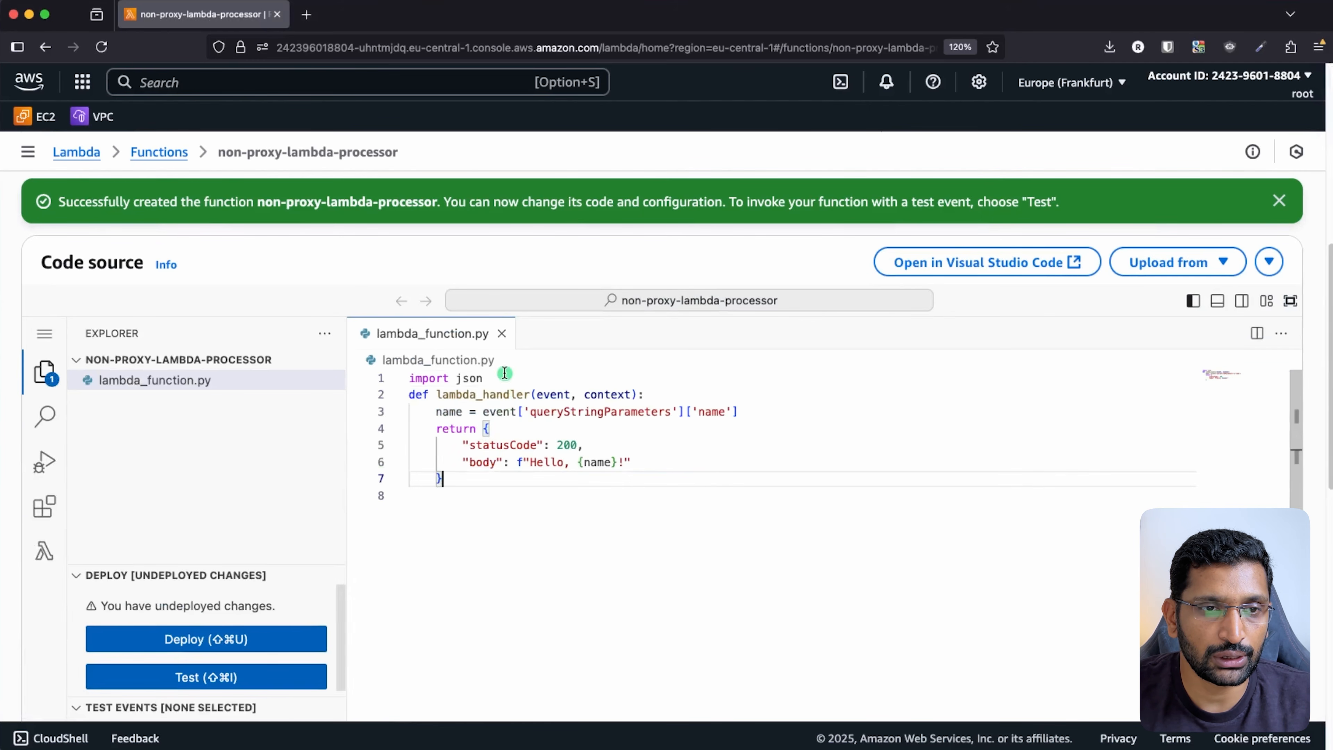
click(504, 376)
key(Return)
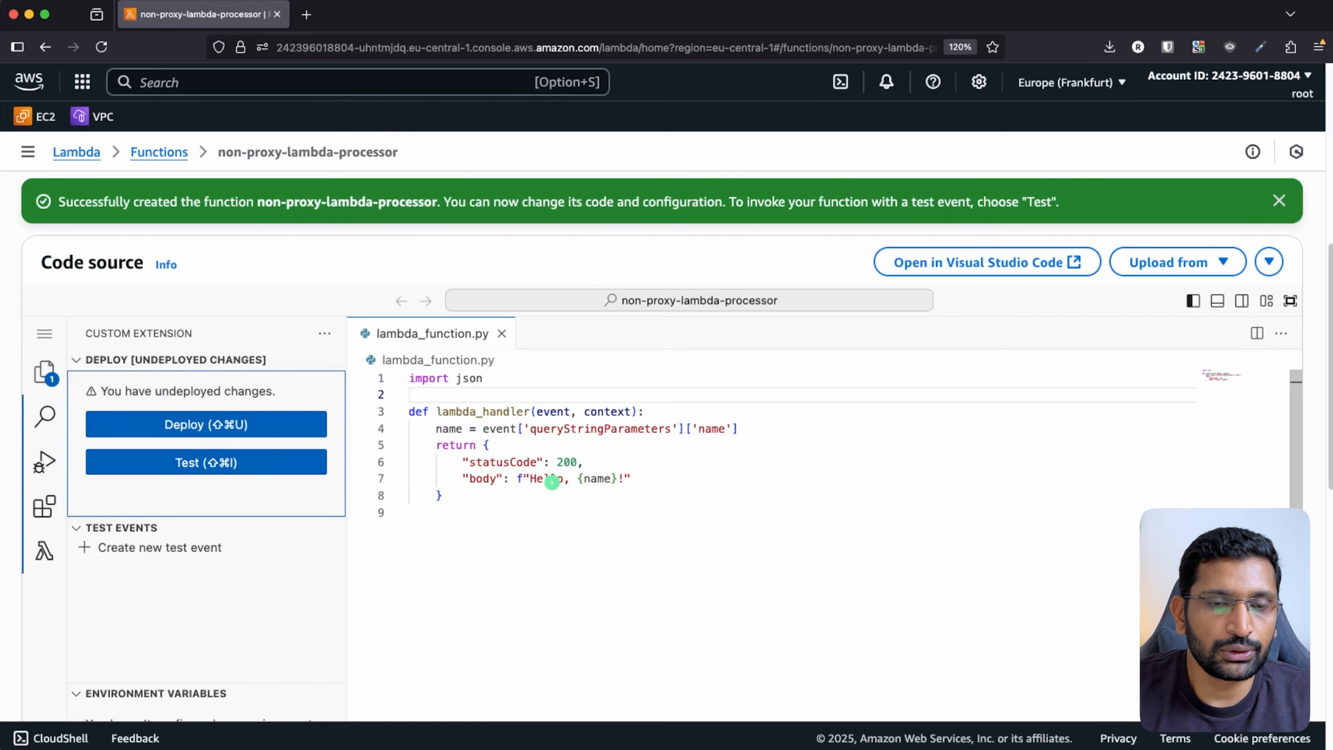
- Highlight the event parameter and the queryStringParameters 'name' lookup in the handler
click(621, 458)
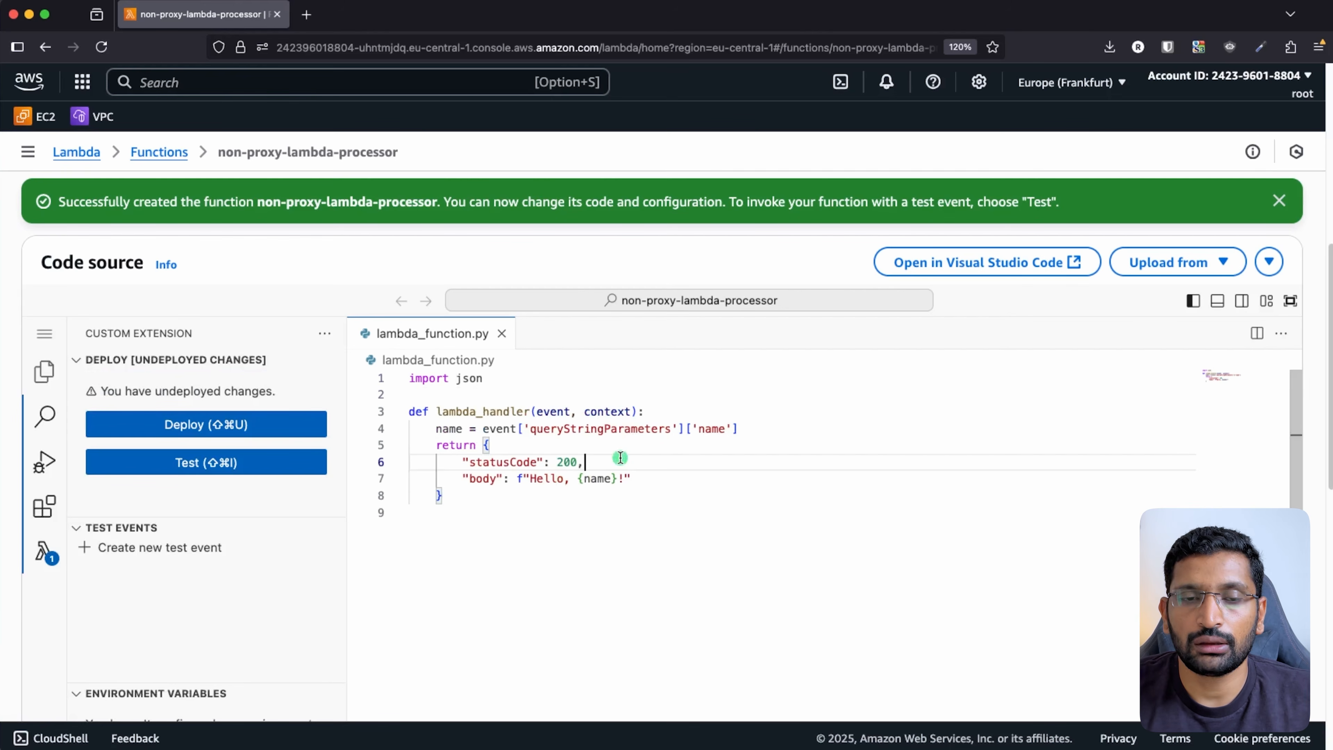
click(549, 413)
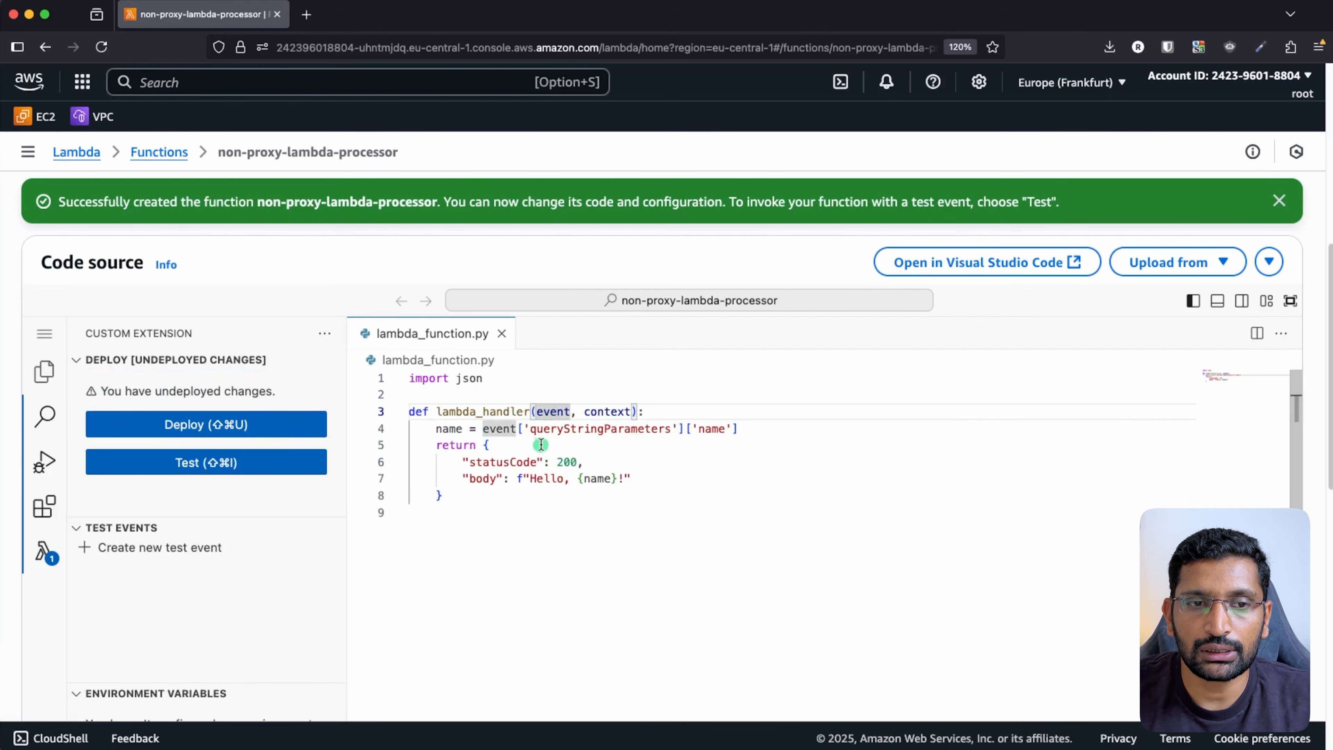
drag(530, 429, 739, 432)
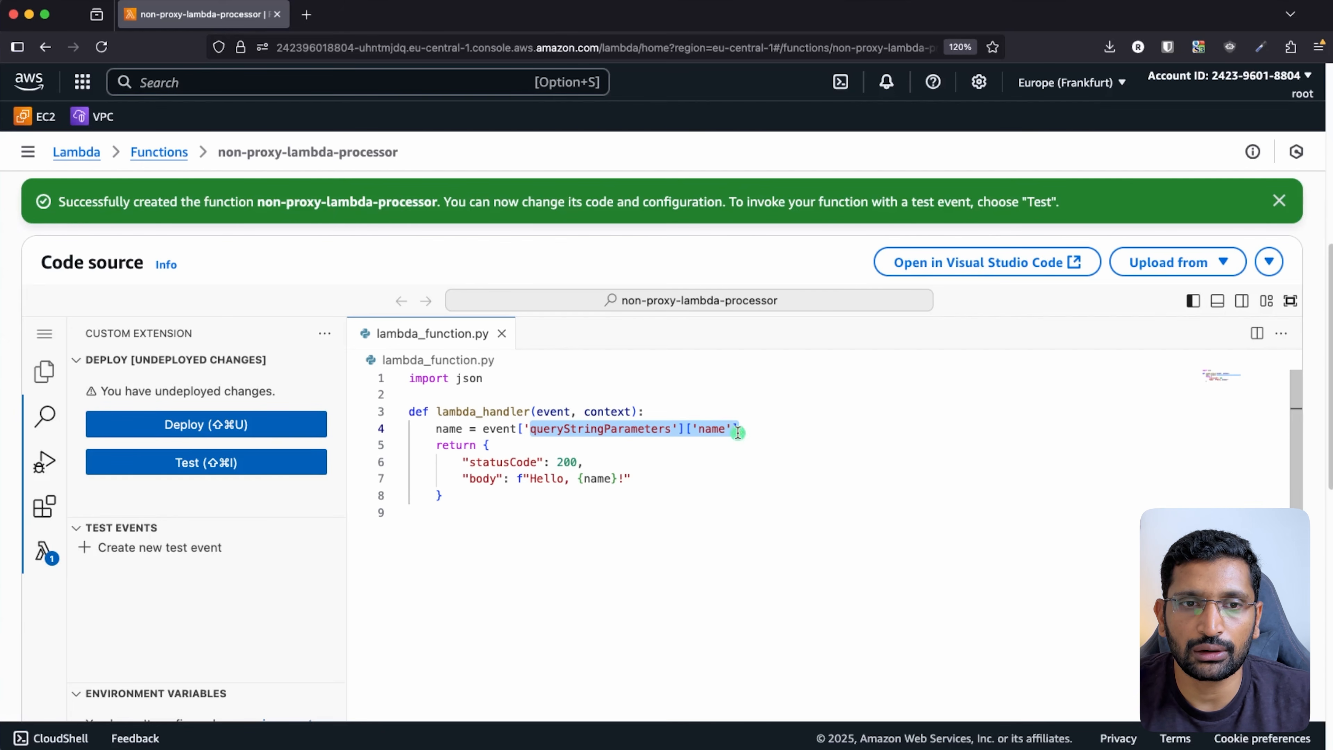
click(796, 455)
double_click(715, 431)
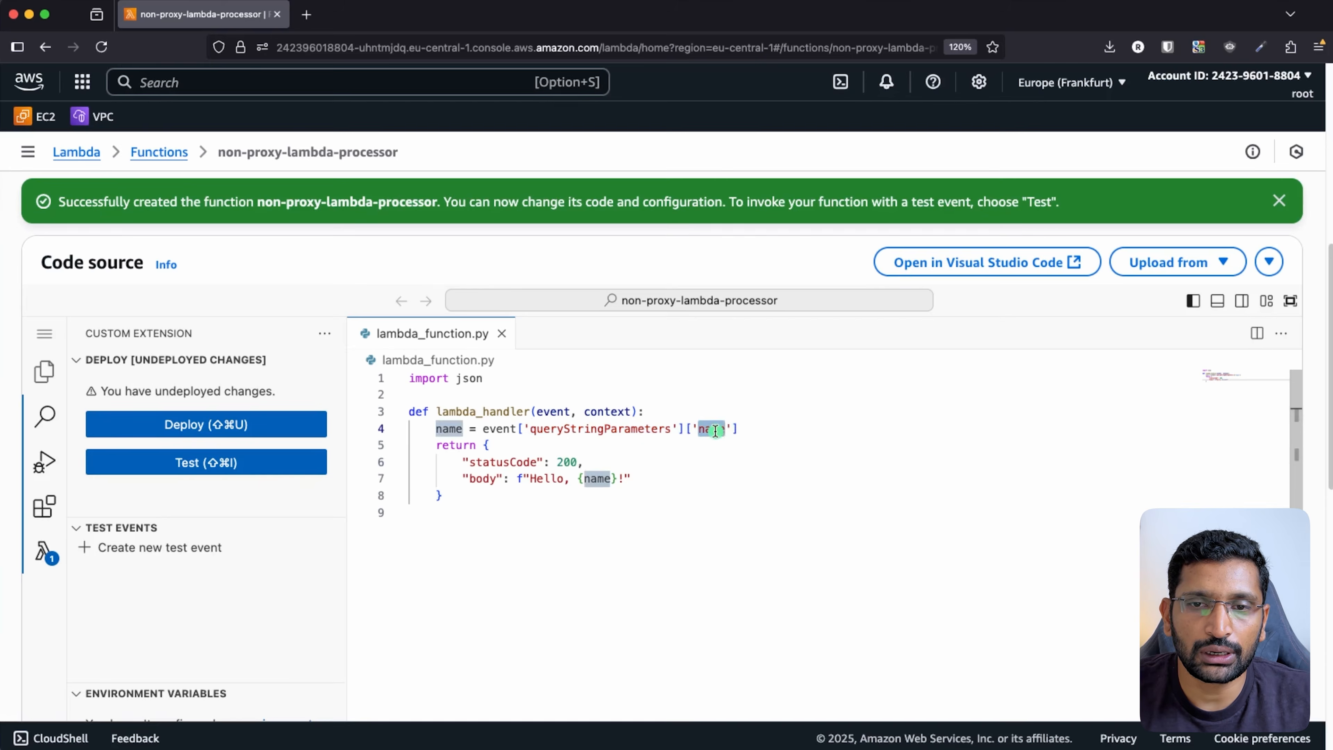
key(super+Tab)
key(super+Tab)
key(super+Tab)
key(super+Tab)
key(super+Tab)
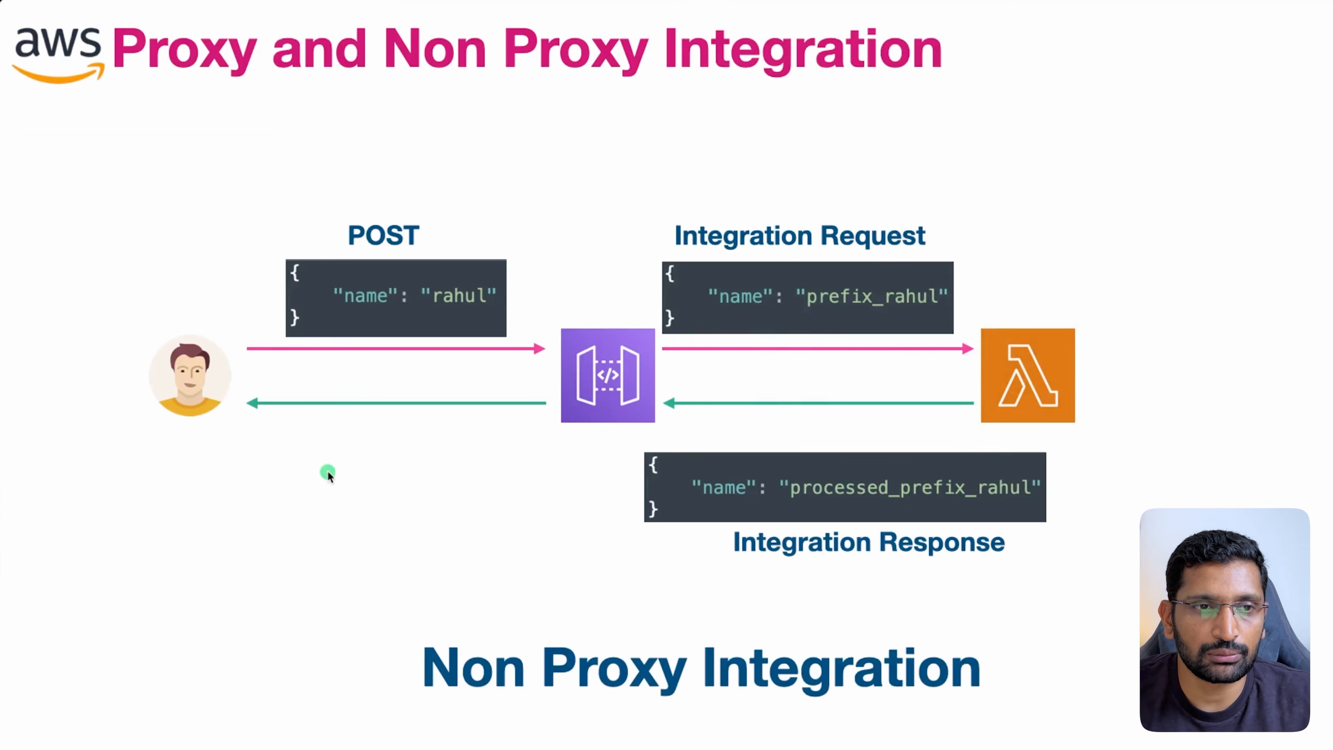
- Underline and circle the "name" field in the slide's POST body, then return to the browser
drag(337, 311, 479, 312)
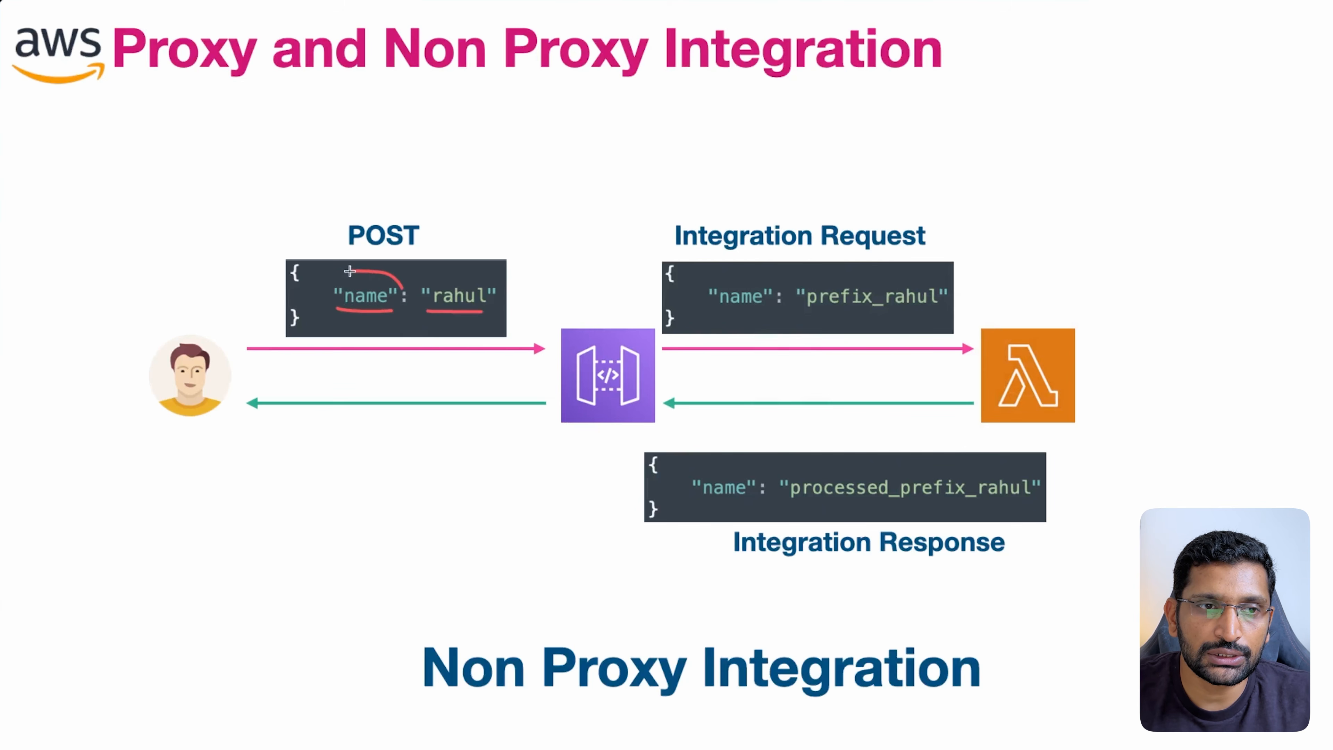
drag(353, 325, 403, 292)
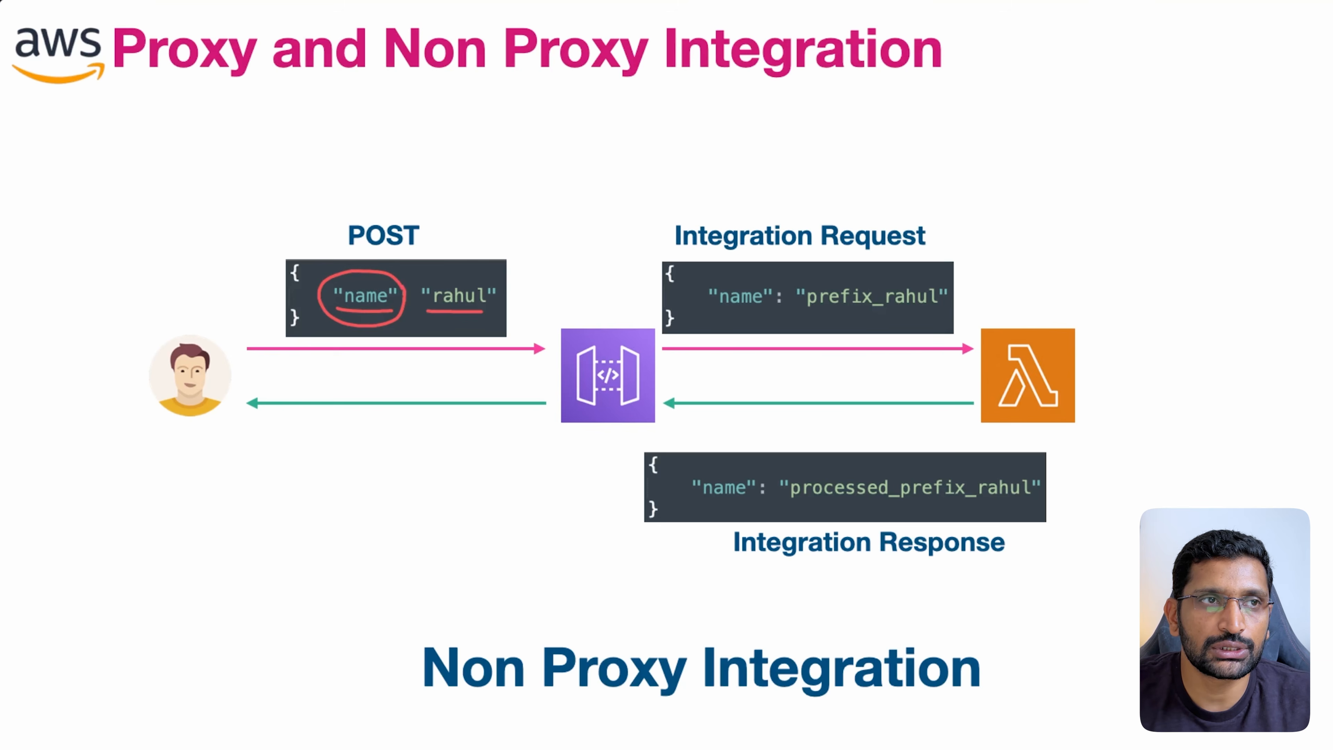
key(super+Tab)
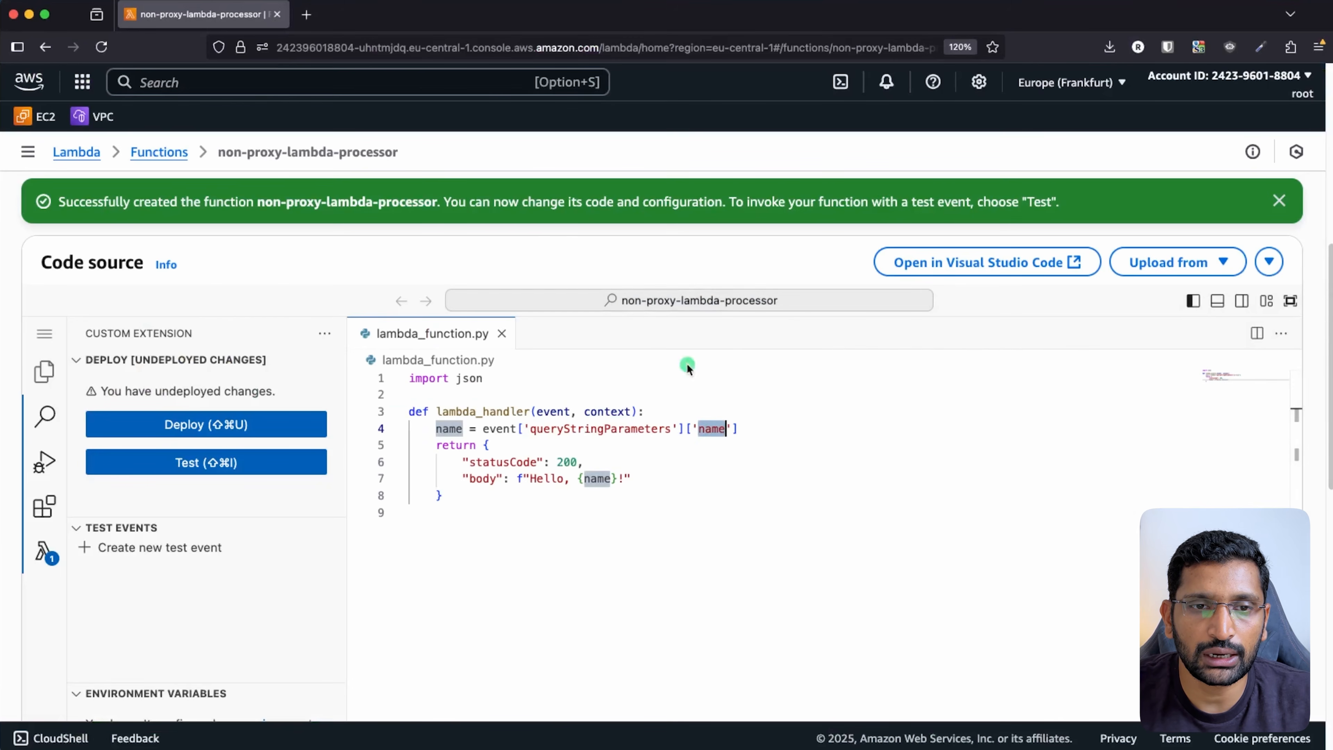
- Highlight event, queryStringParameters and the name key on line 4 of the handler
click(631, 479)
double_click(550, 411)
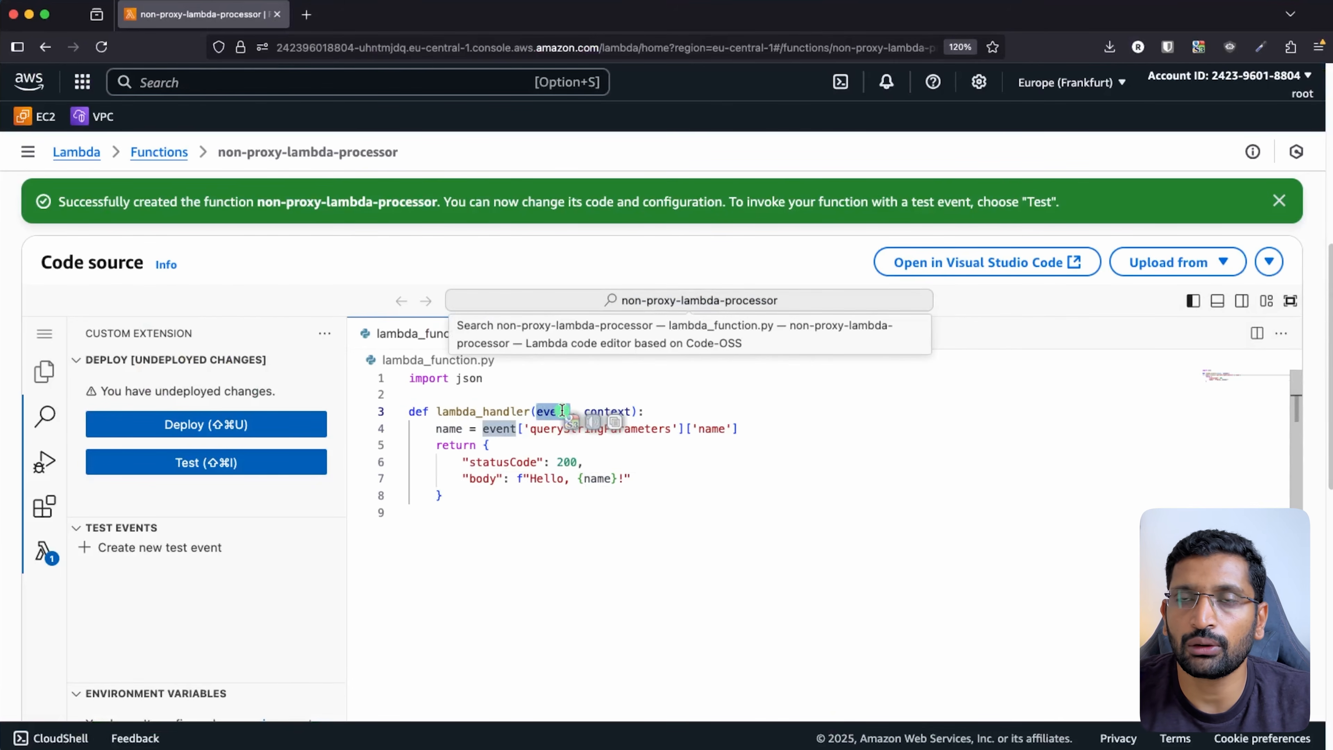
click(623, 440)
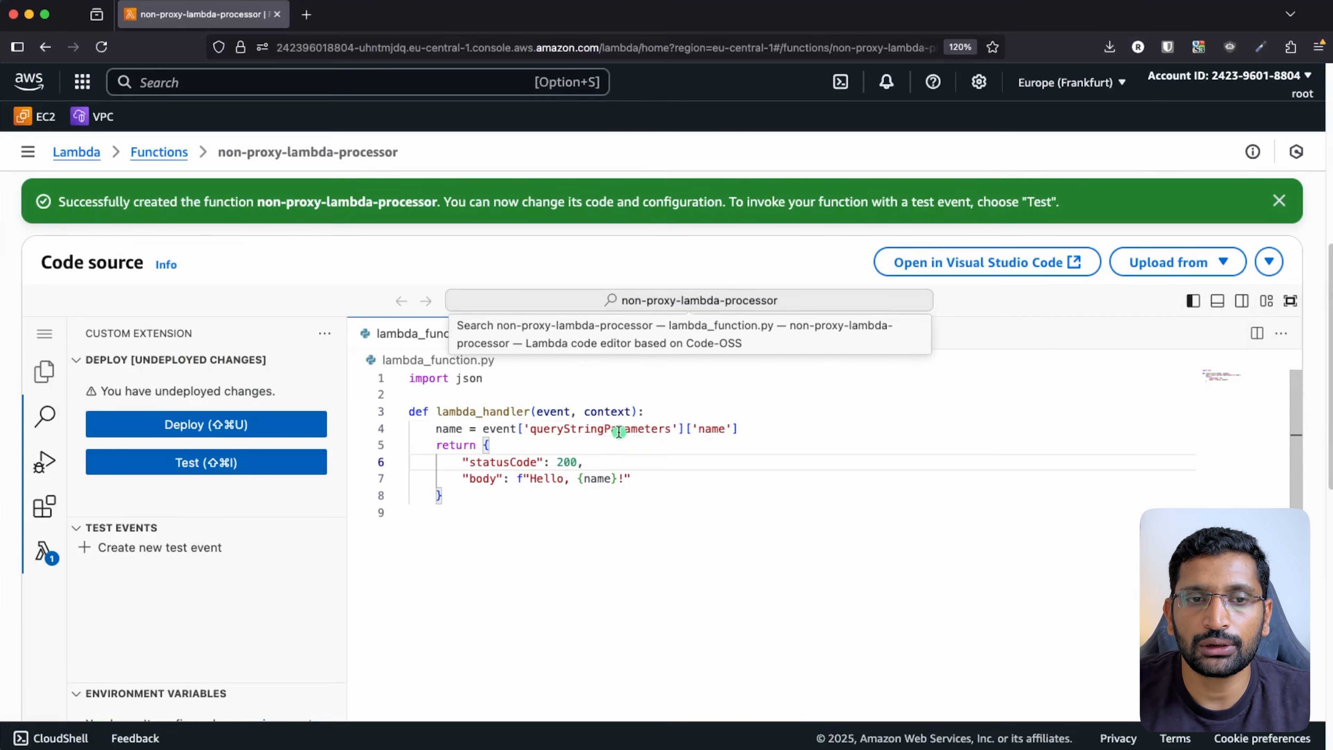
double_click(619, 431)
double_click(715, 428)
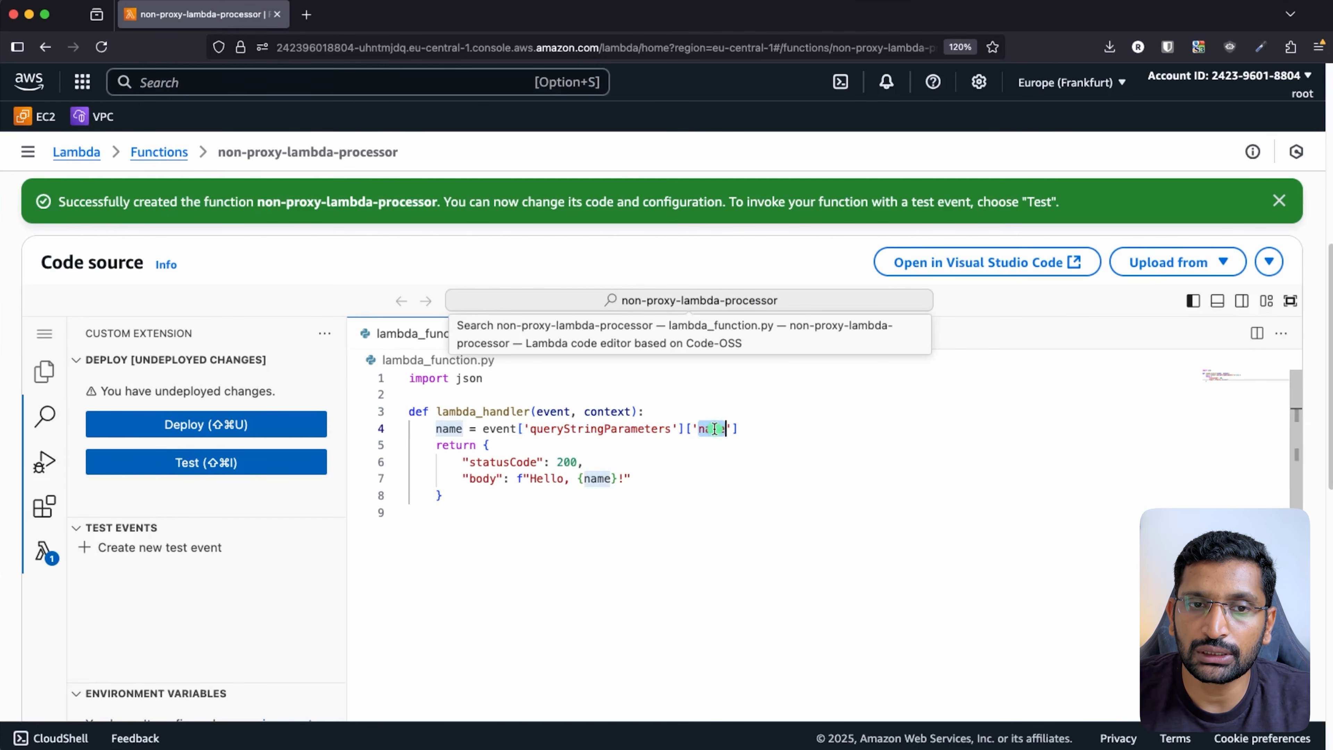
double_click(449, 429)
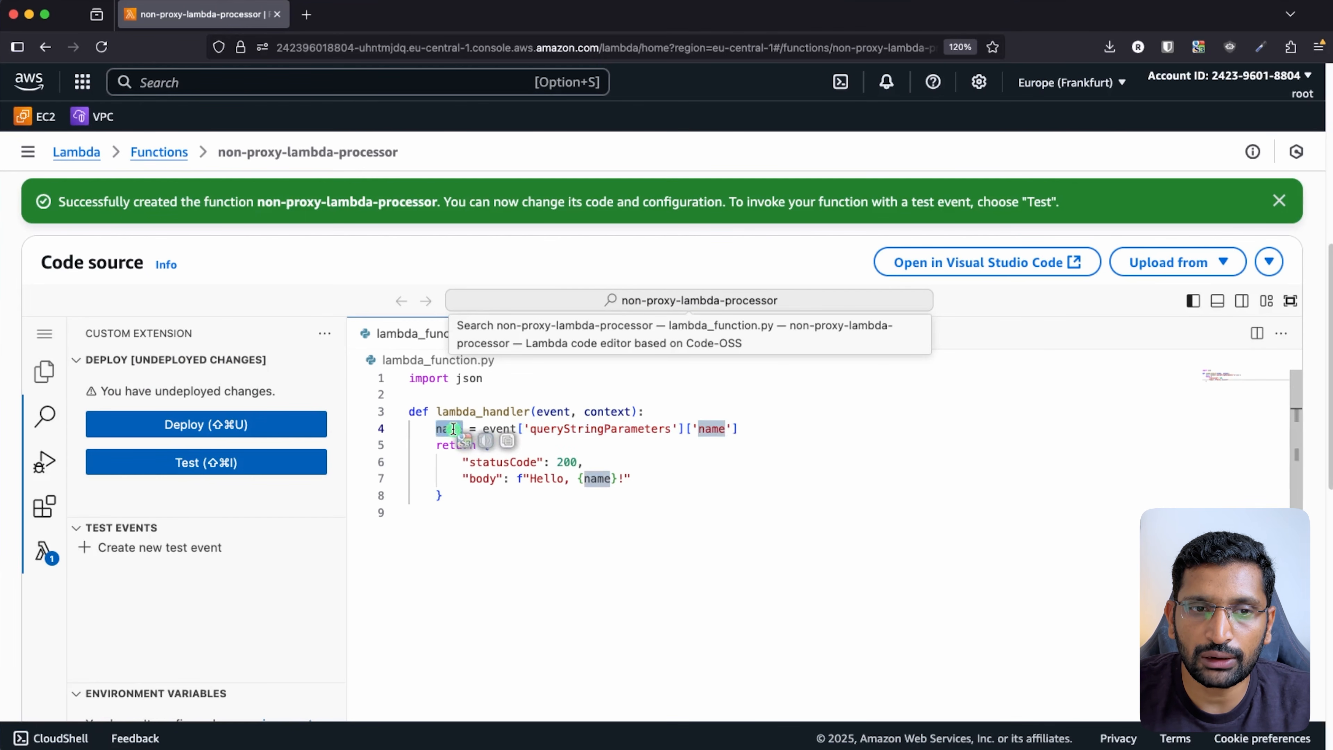
- Highlight the statusCode and body response lines, then deploy the updated code
drag(635, 479, 449, 479)
drag(607, 464, 464, 462)
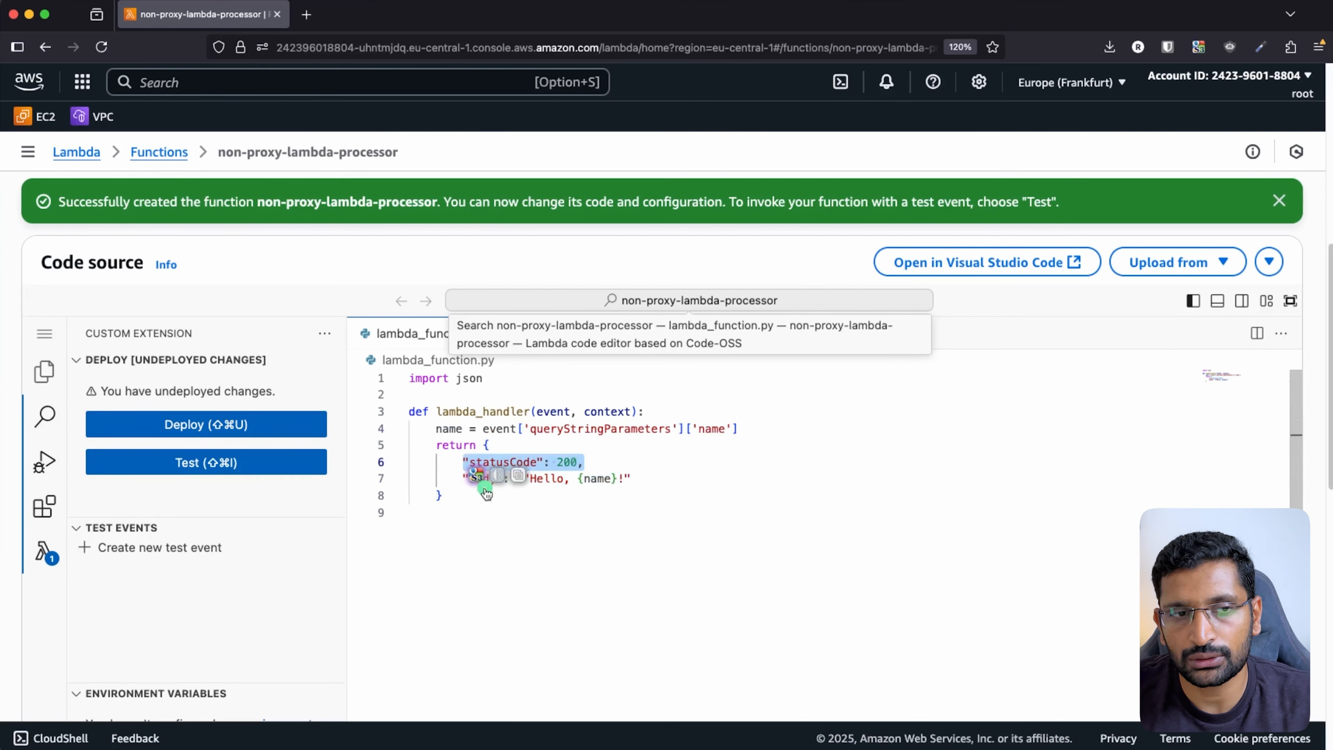
click(574, 531)
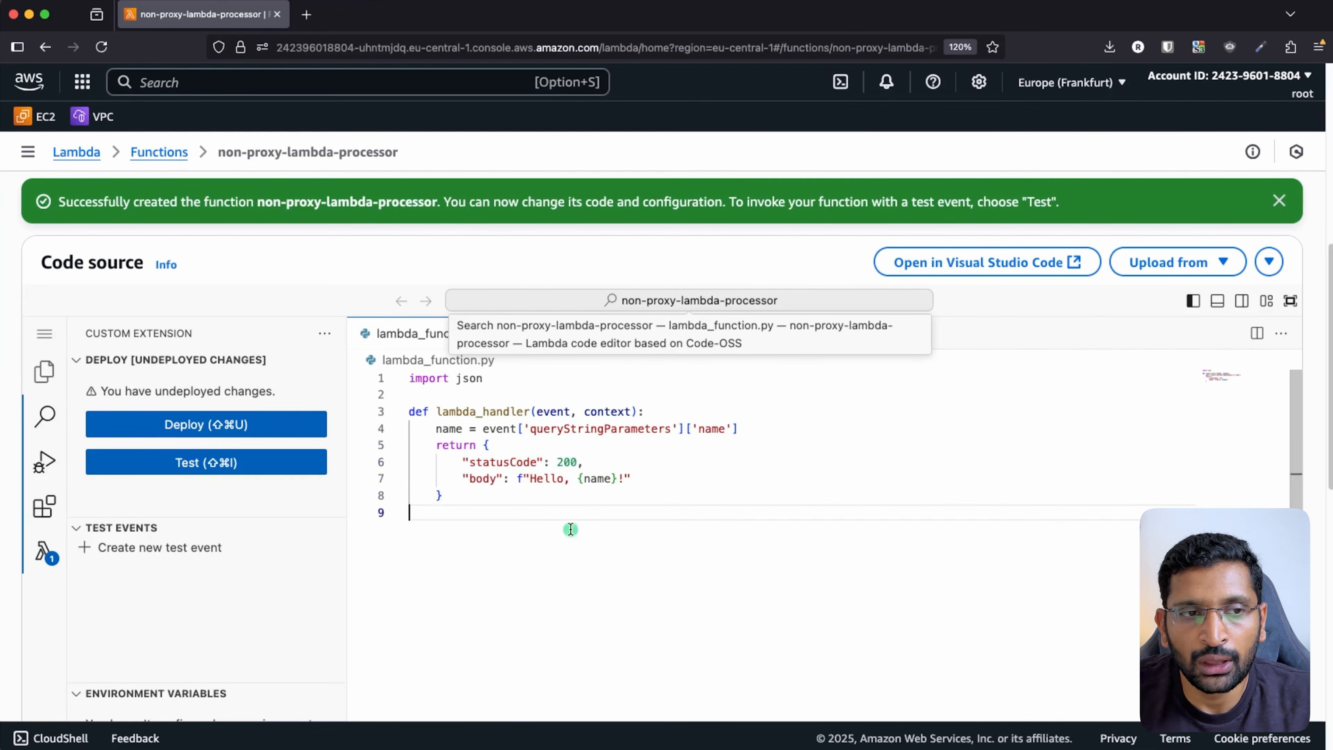
click(245, 426)
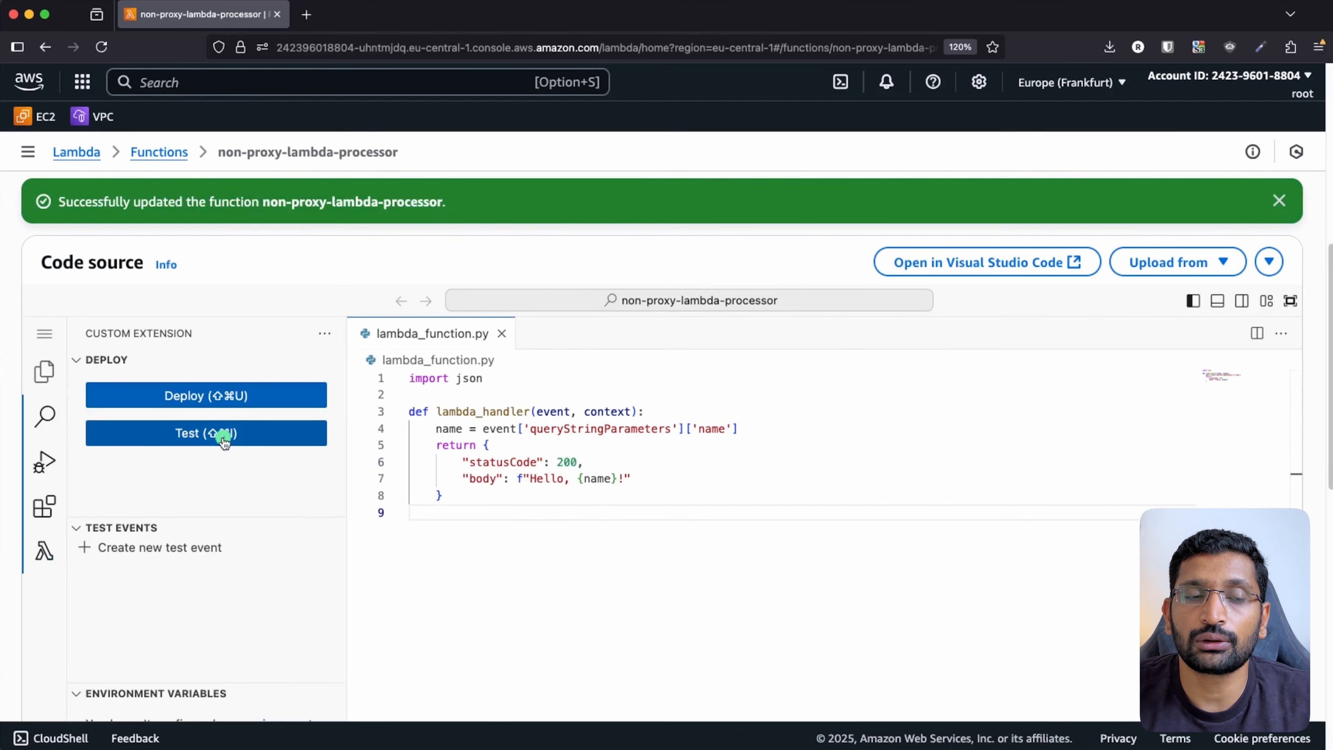
scroll(344, 484, up, 4)
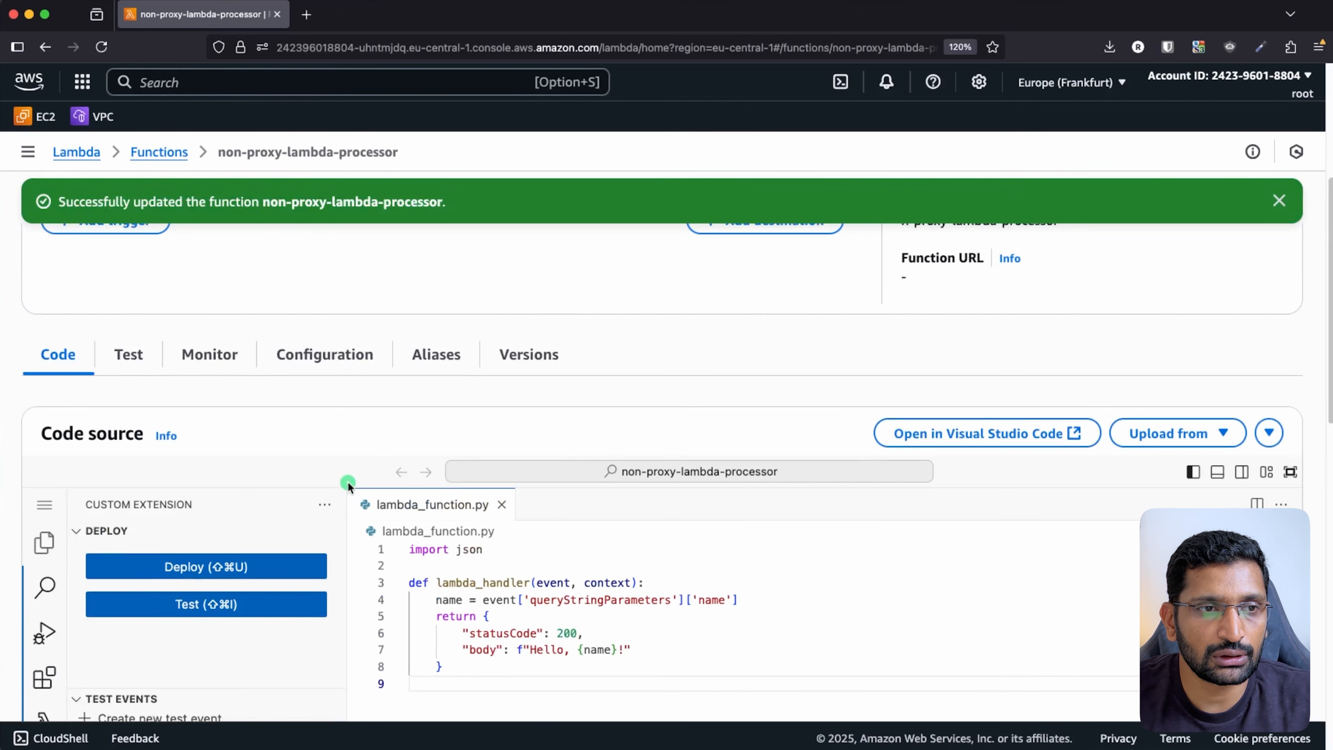
- Start a new test event named non-proxy-lambda-test-1
click(131, 357)
scroll(533, 530, down, 7)
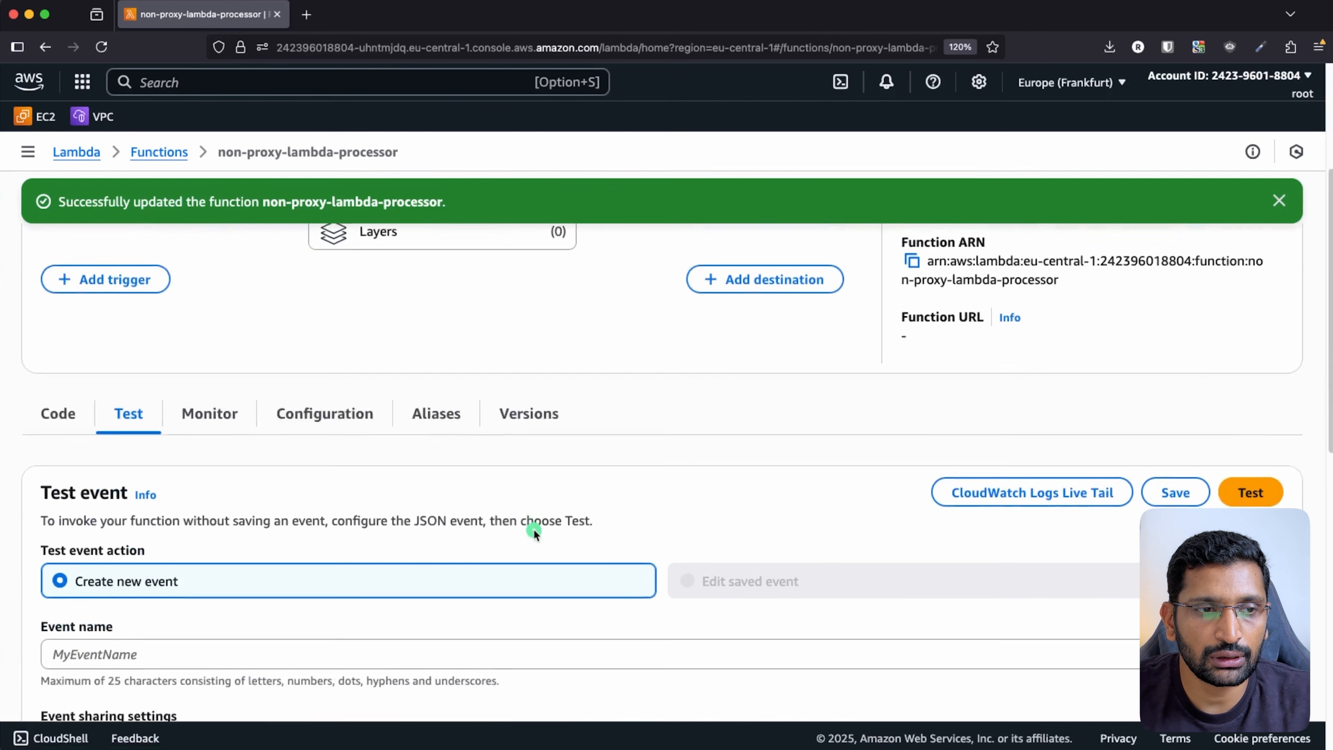
click(175, 561)
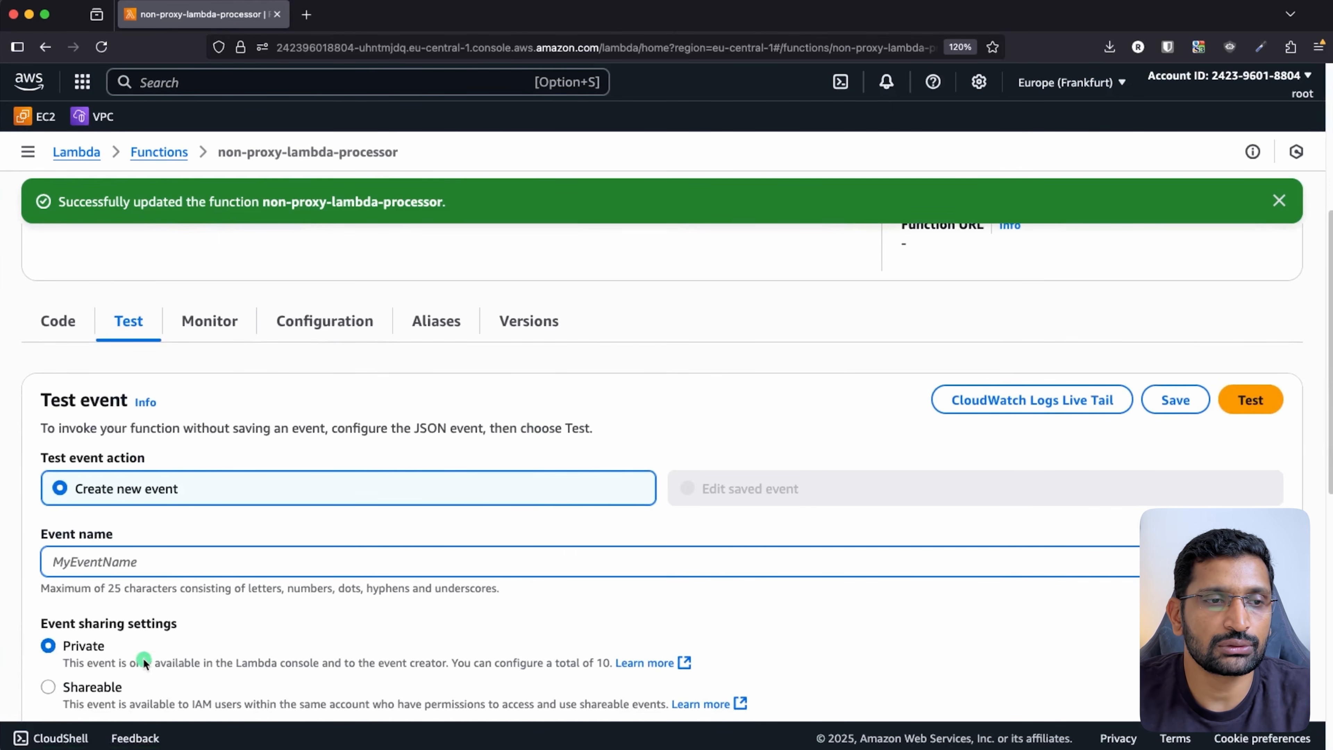
scroll(184, 573, down, 4)
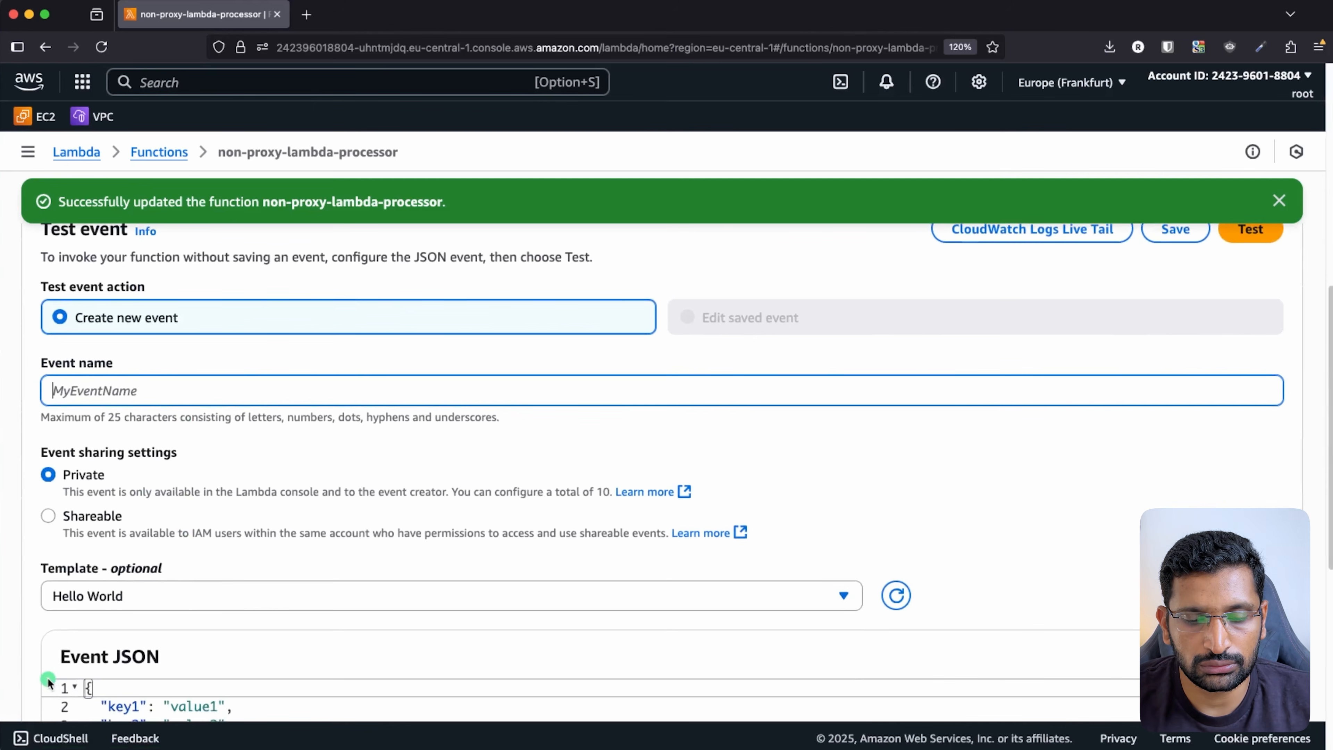
text(non)
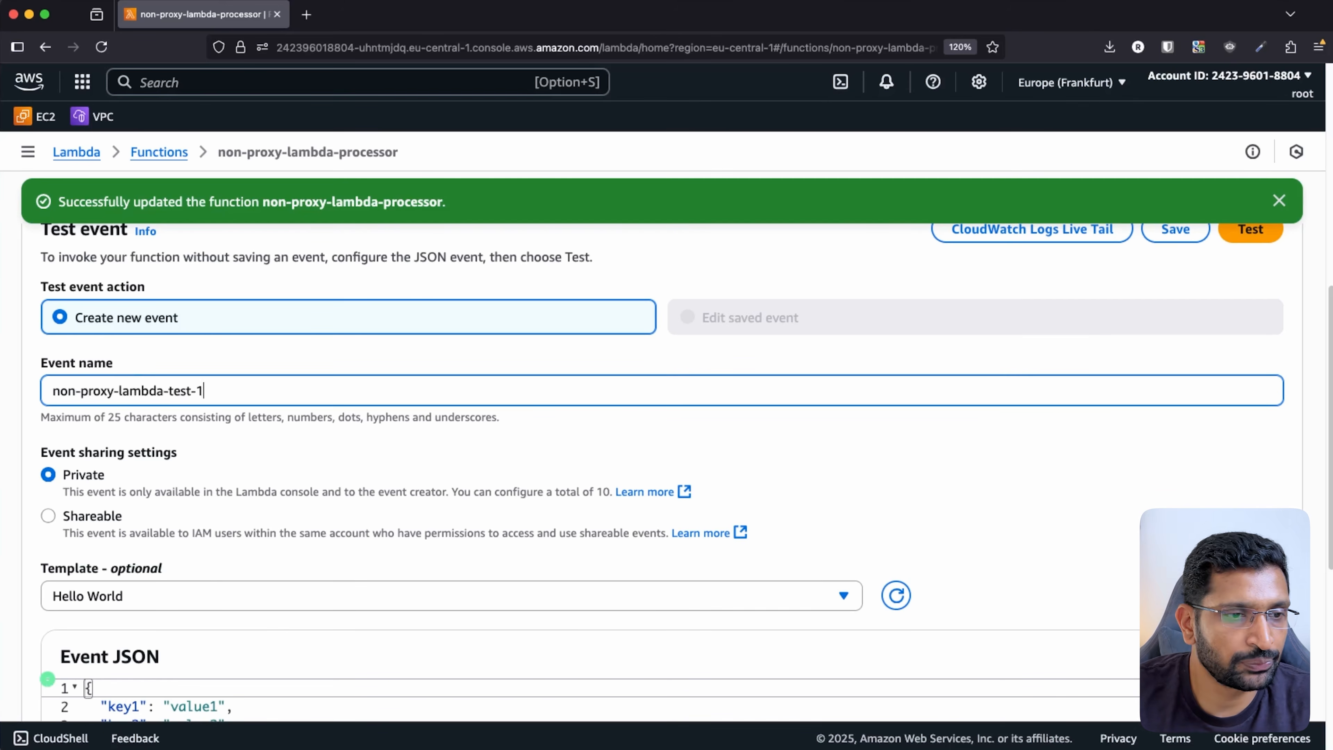
text(-proxy-lambda-test-1)
- Reduce the event JSON to a single "name" key, removing key2, key3 and value1
scroll(500, 496, down, 6)
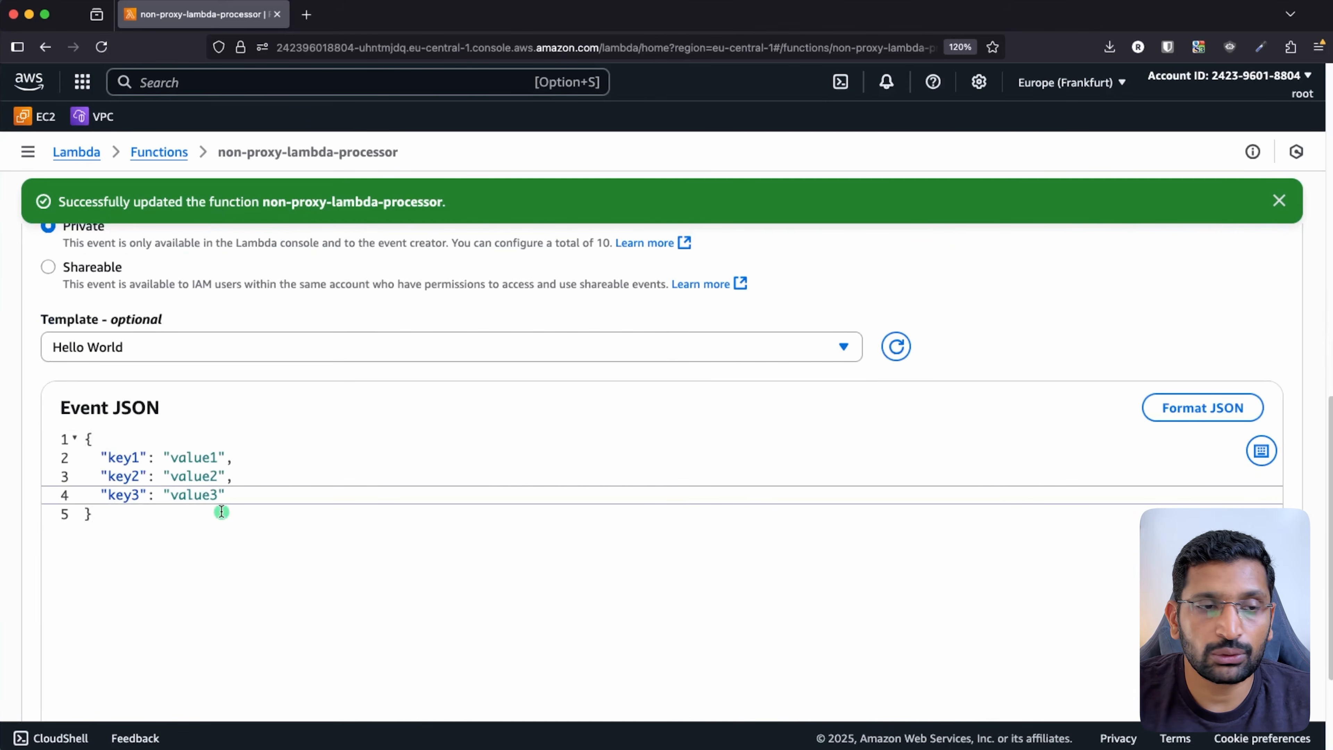
drag(231, 494, 272, 462)
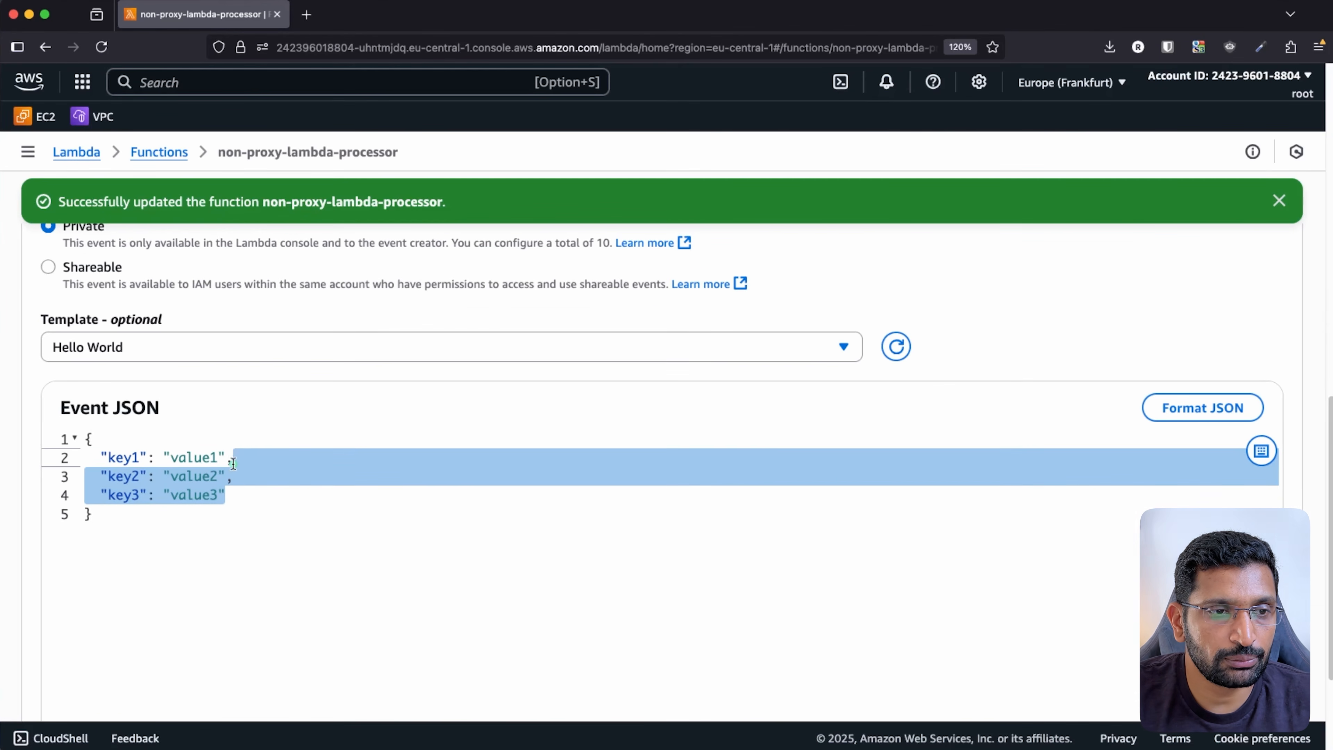
key(BackSpace)
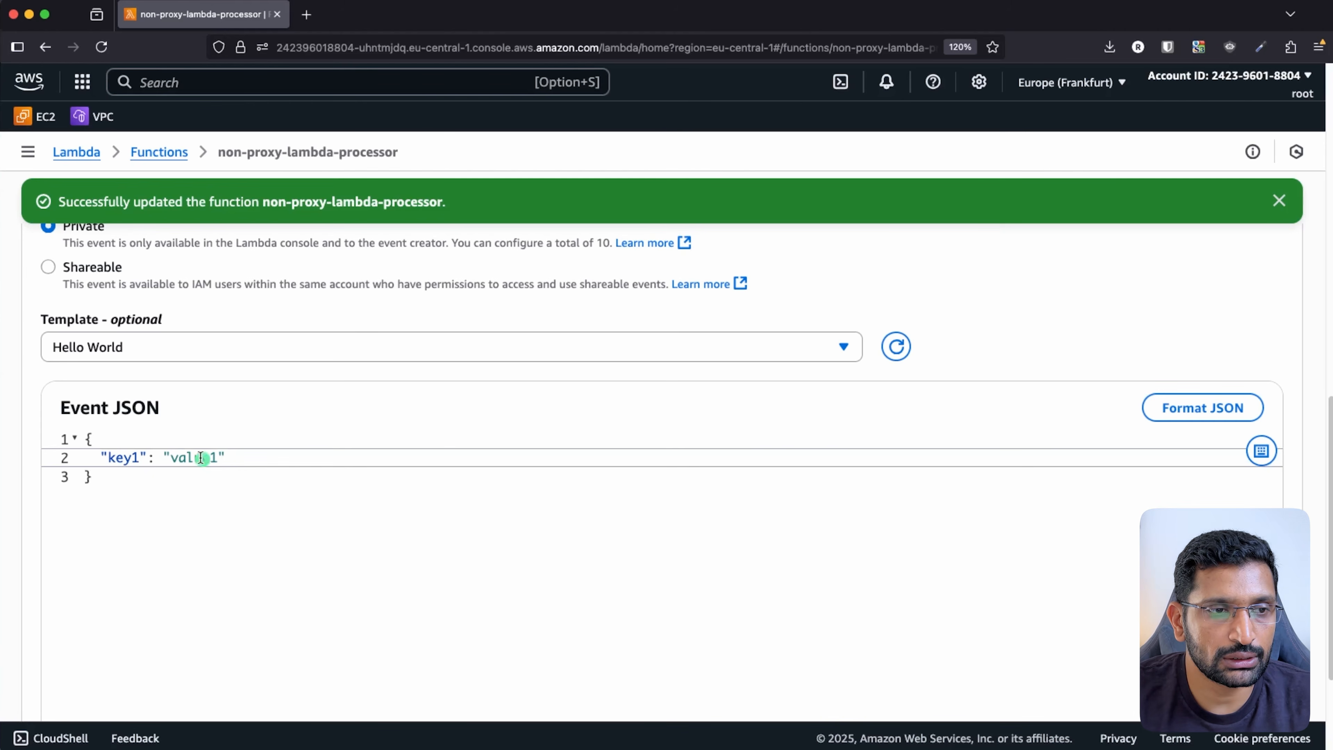
double_click(126, 455)
text(name)
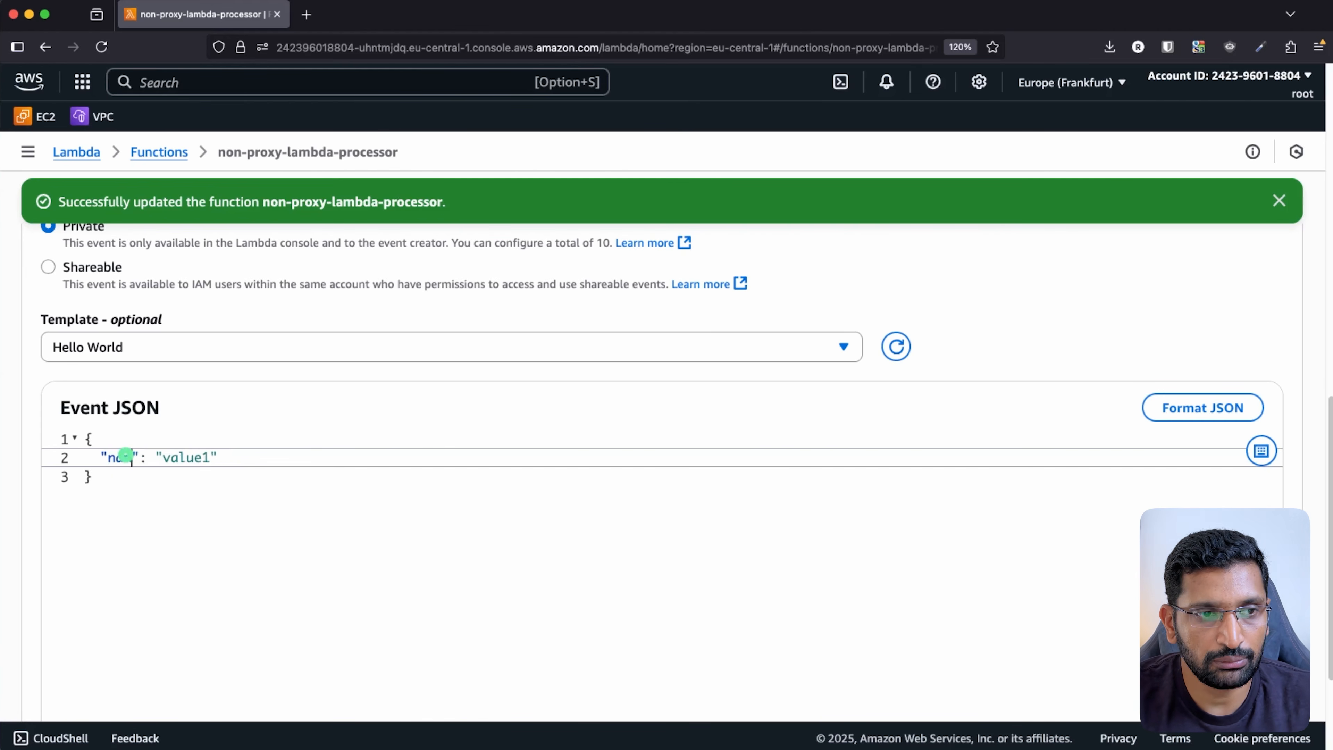
key(Right)
key(Return)
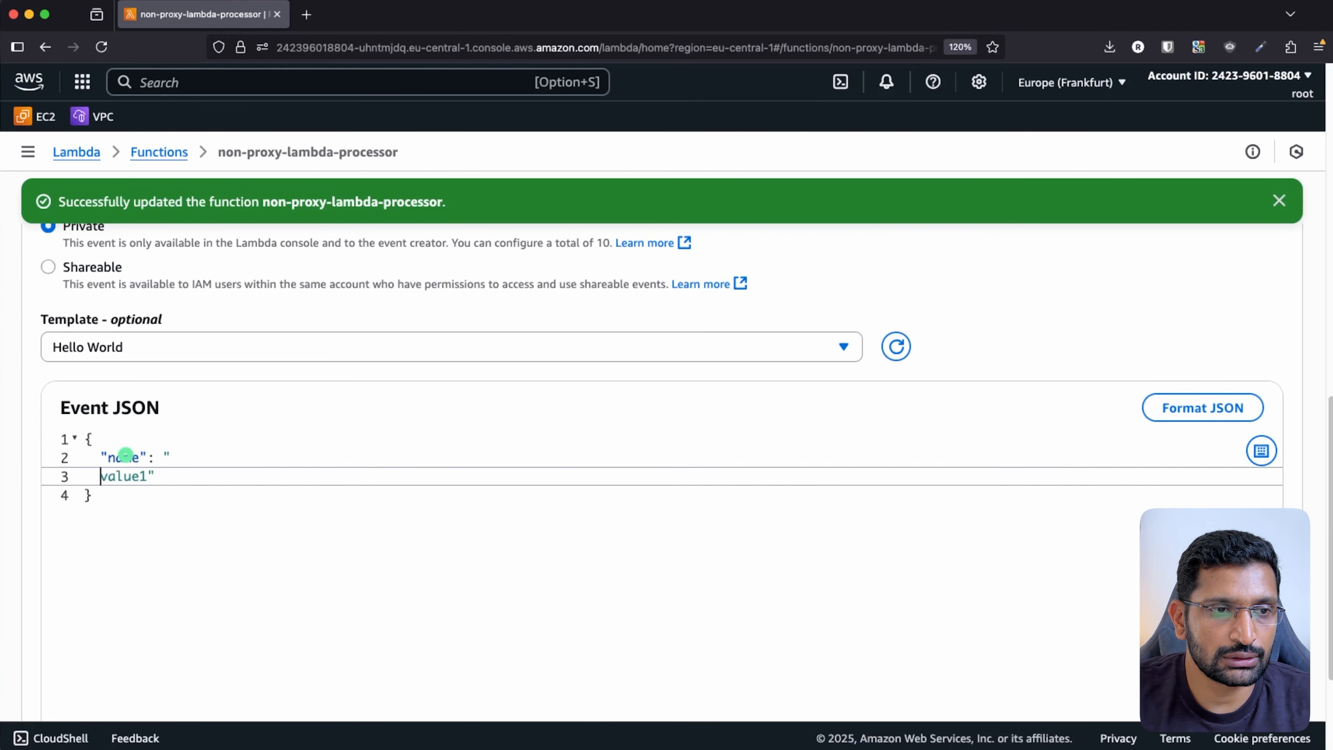
key(BackSpace)
key(BackSpace)
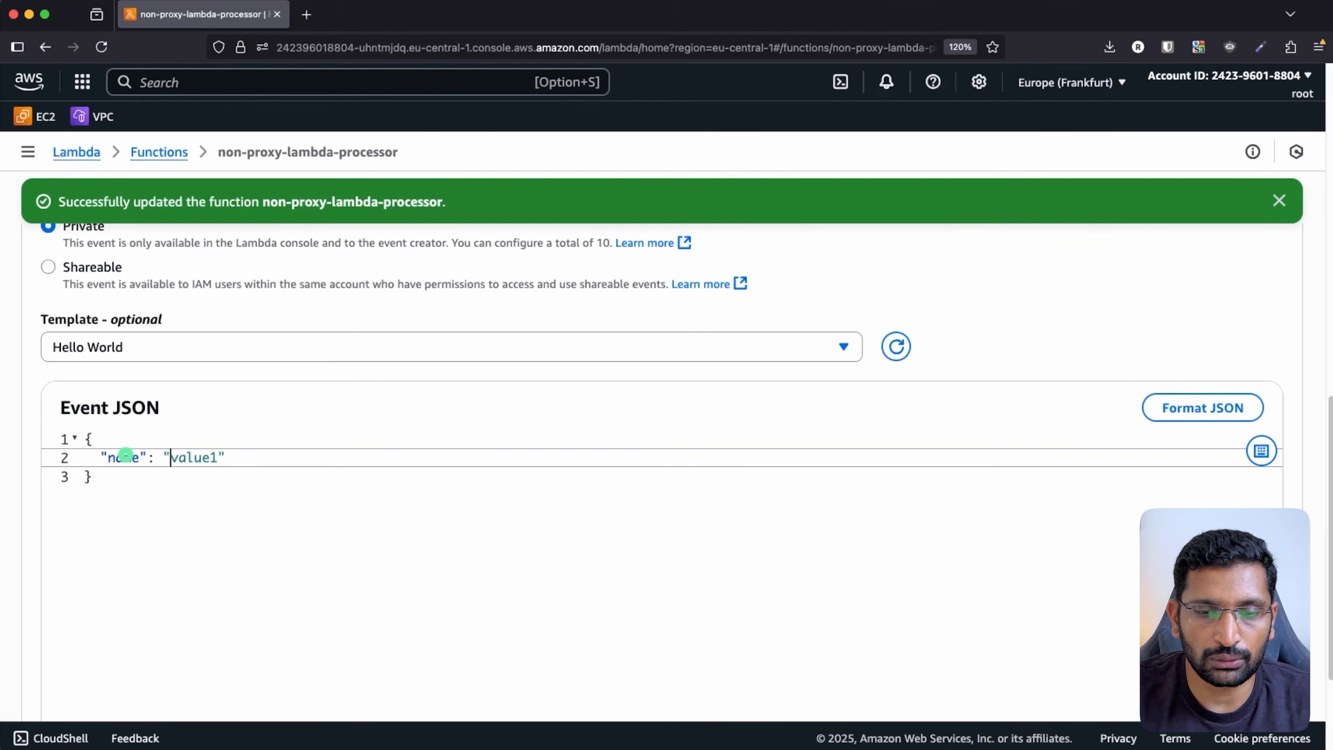
key(Delete)
key(Delete)
key(Delete)
key(Delete)
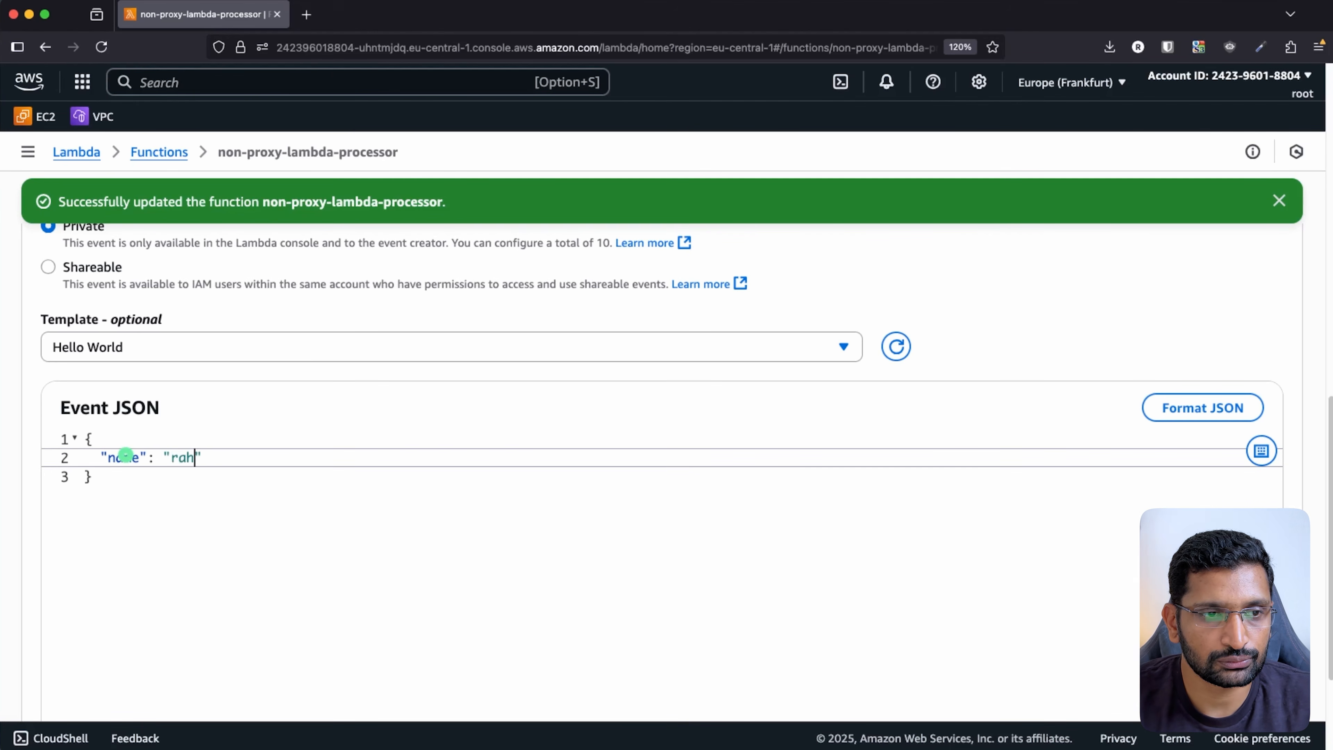
- Save the test event, dismiss both notification banners, and run the test
scroll(976, 453, up, 5)
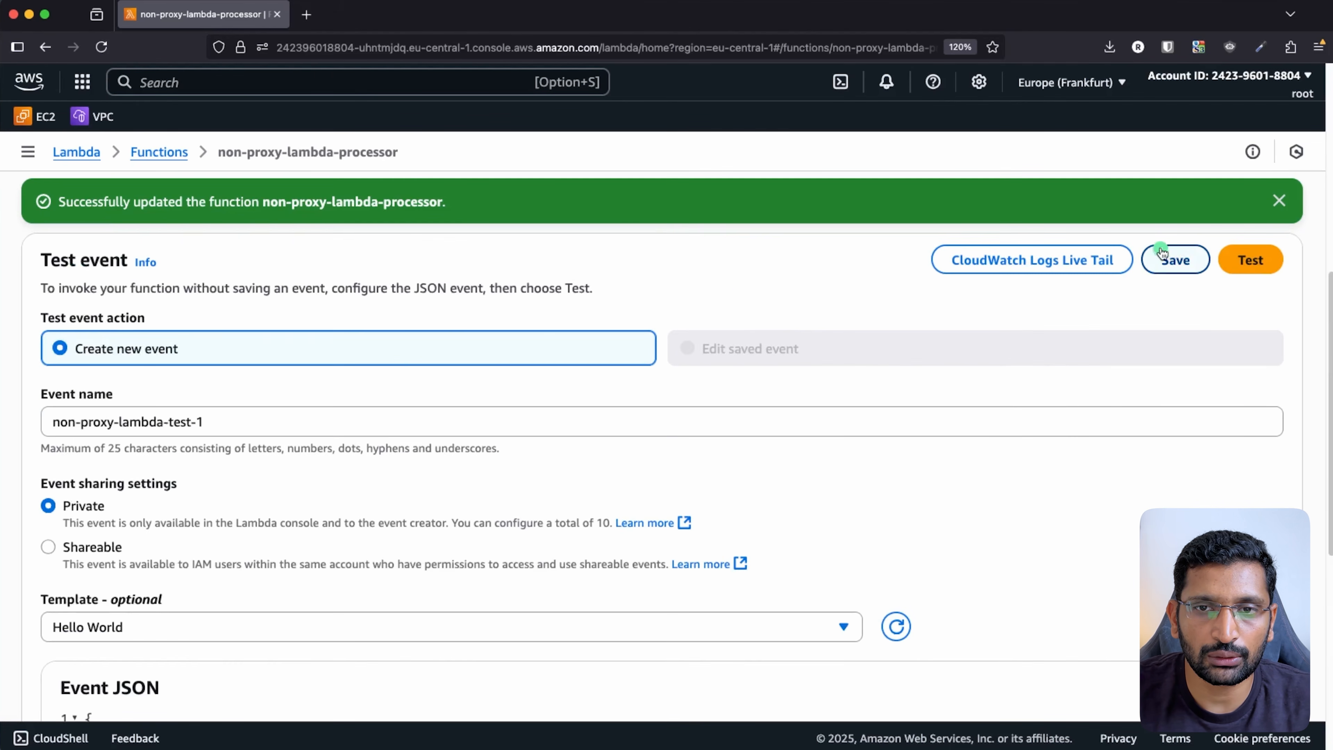
click(1170, 260)
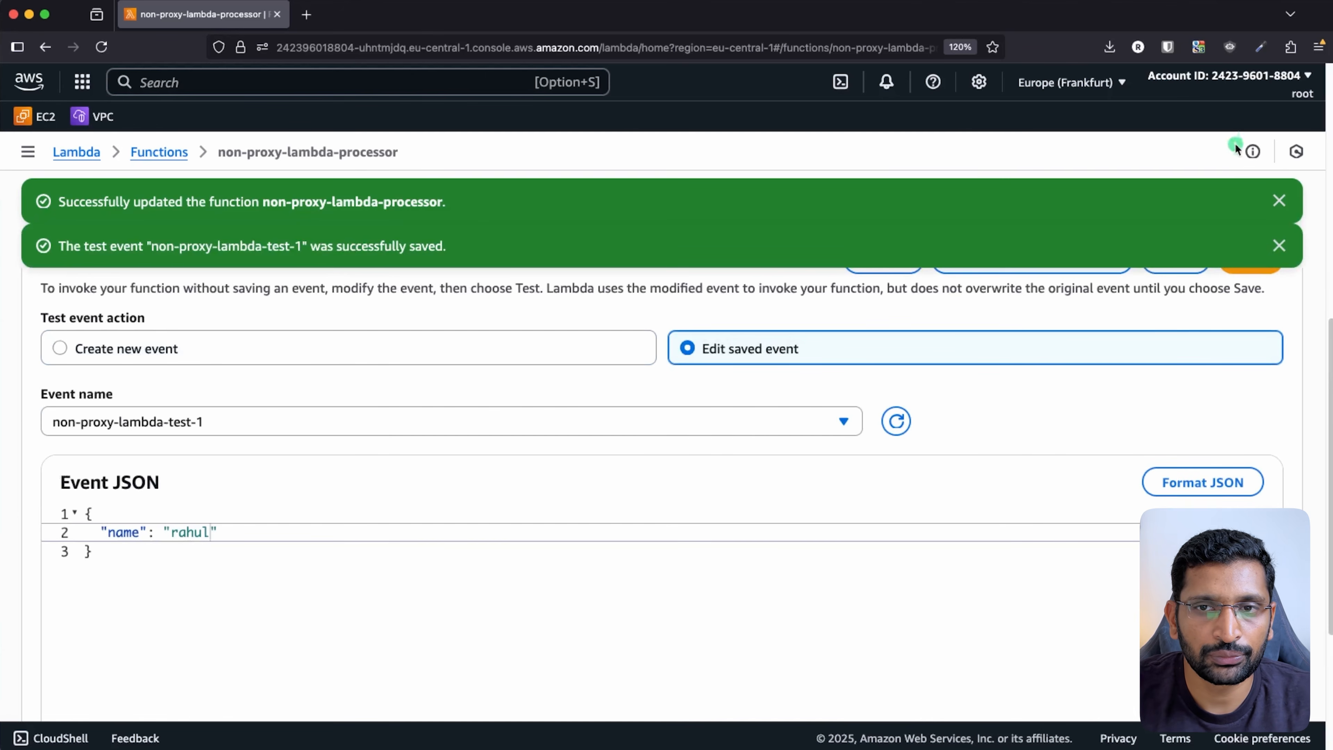
click(1276, 197)
click(1278, 201)
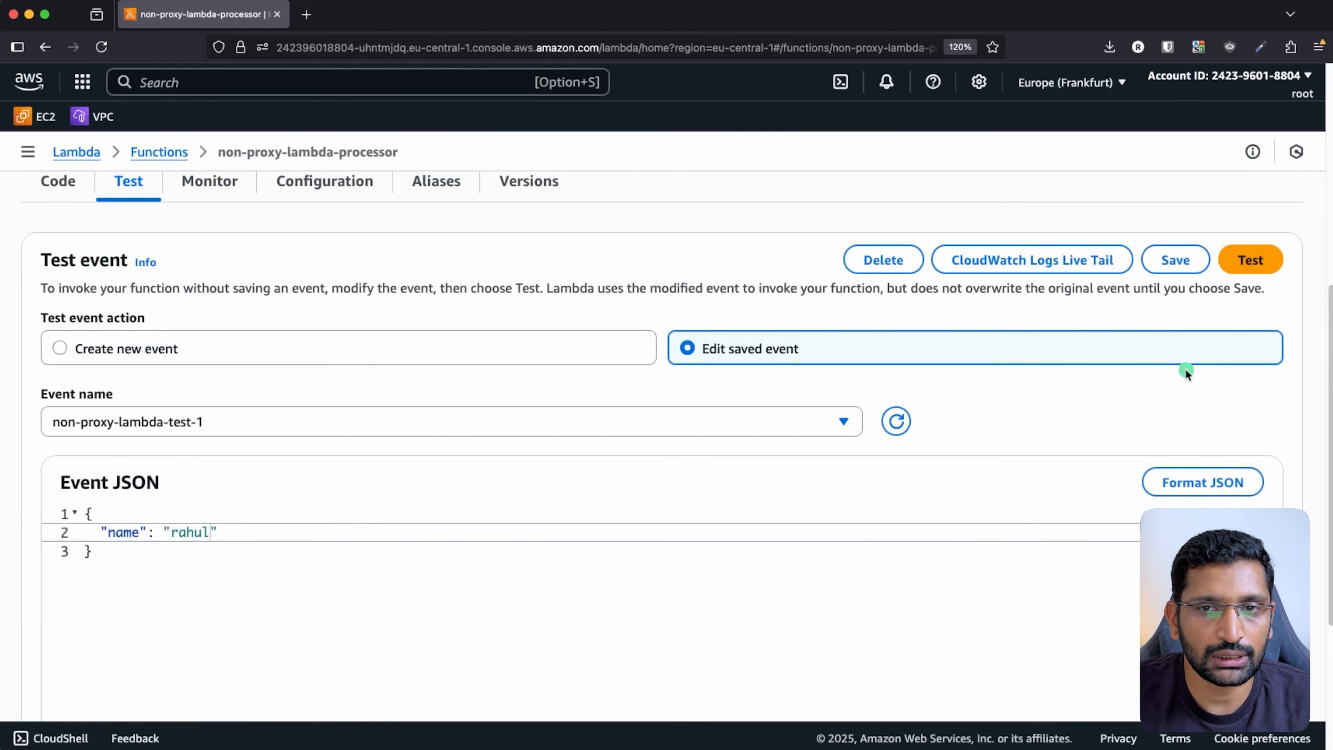
click(1252, 327)
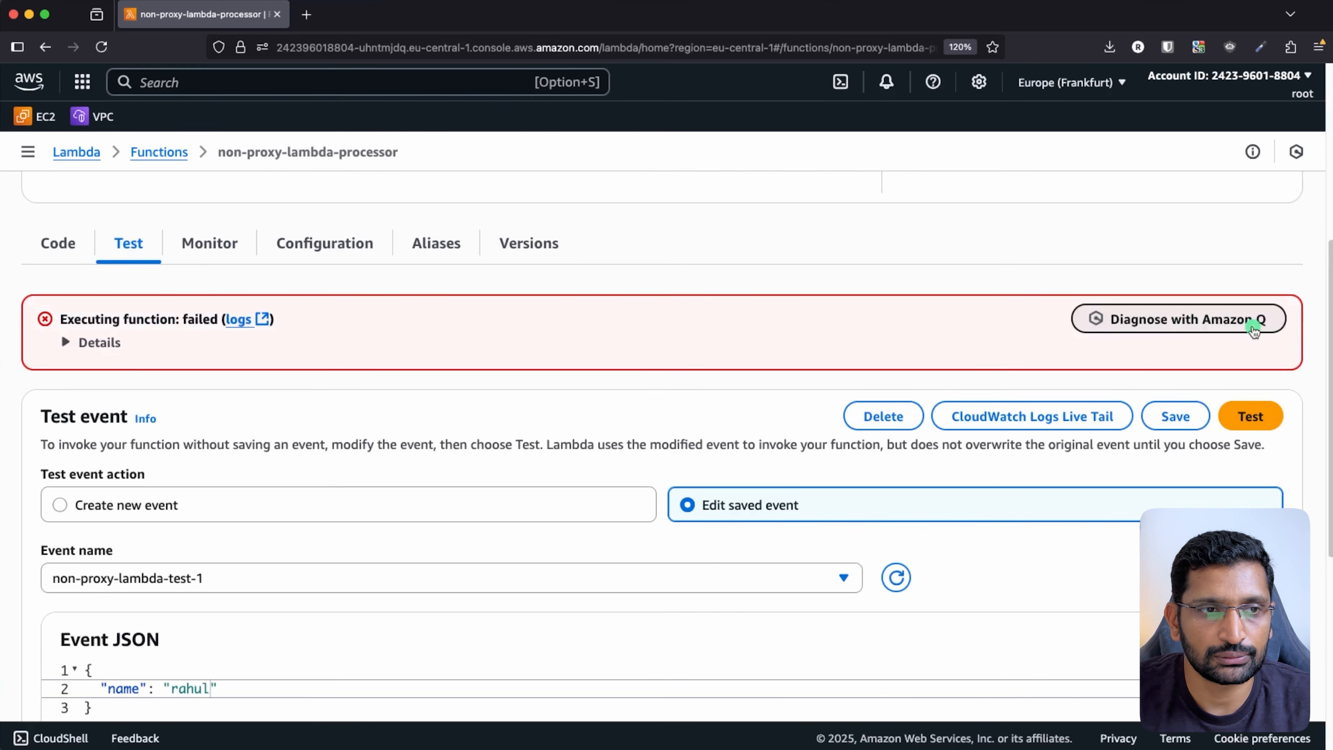
- Expand the failed run's error details, review the handler, and deploy the code
click(71, 342)
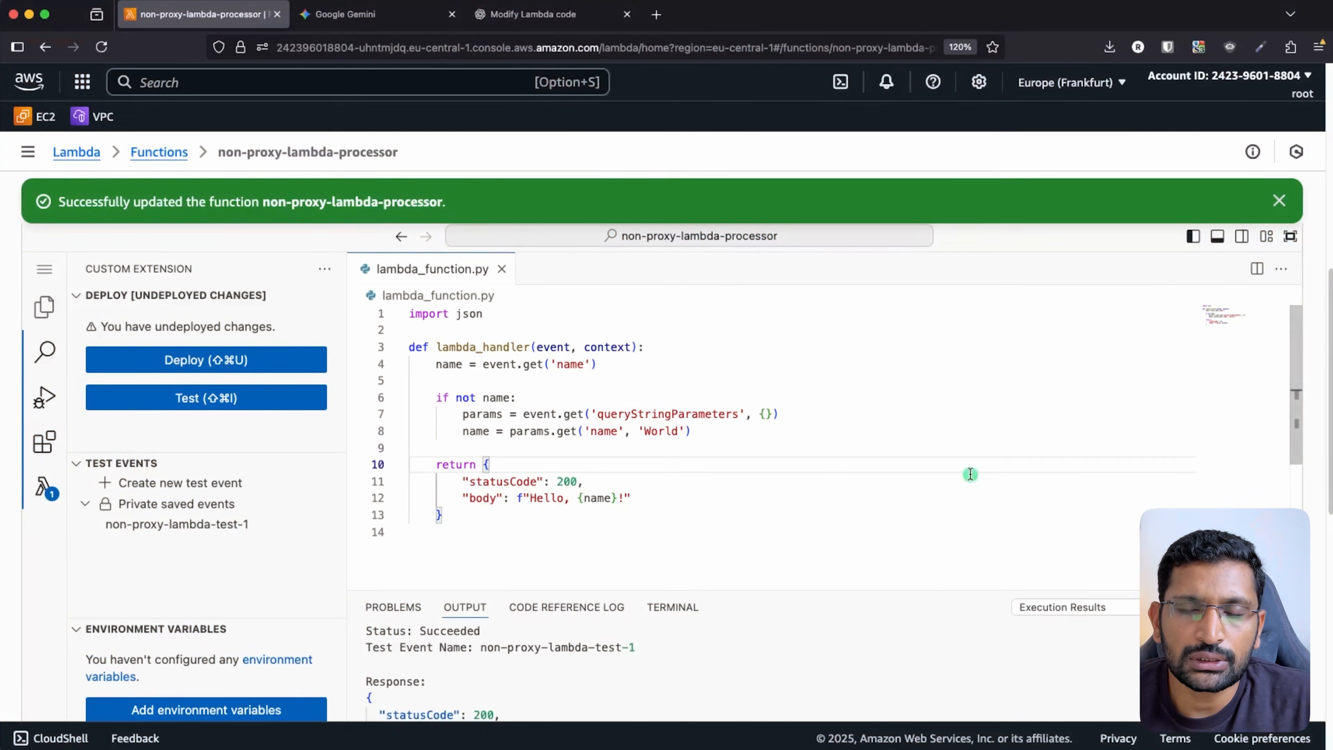
click(1280, 201)
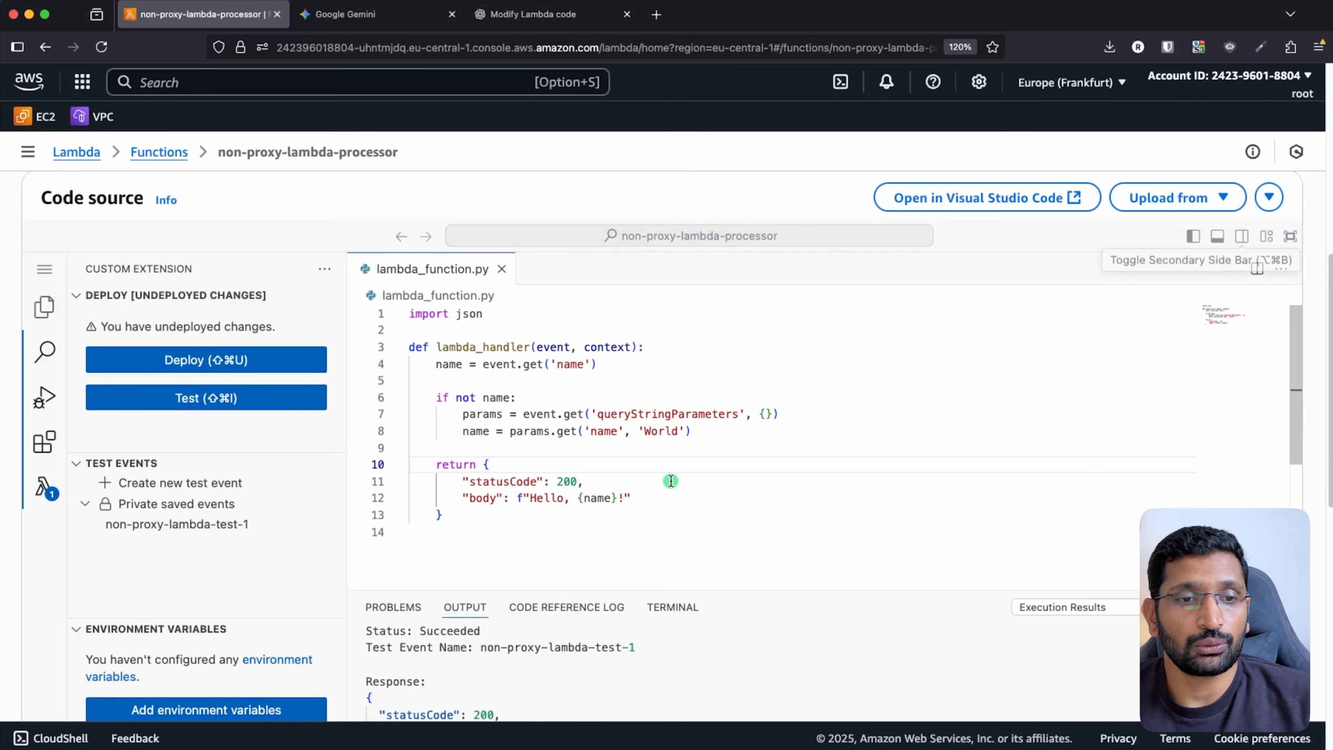
click(582, 497)
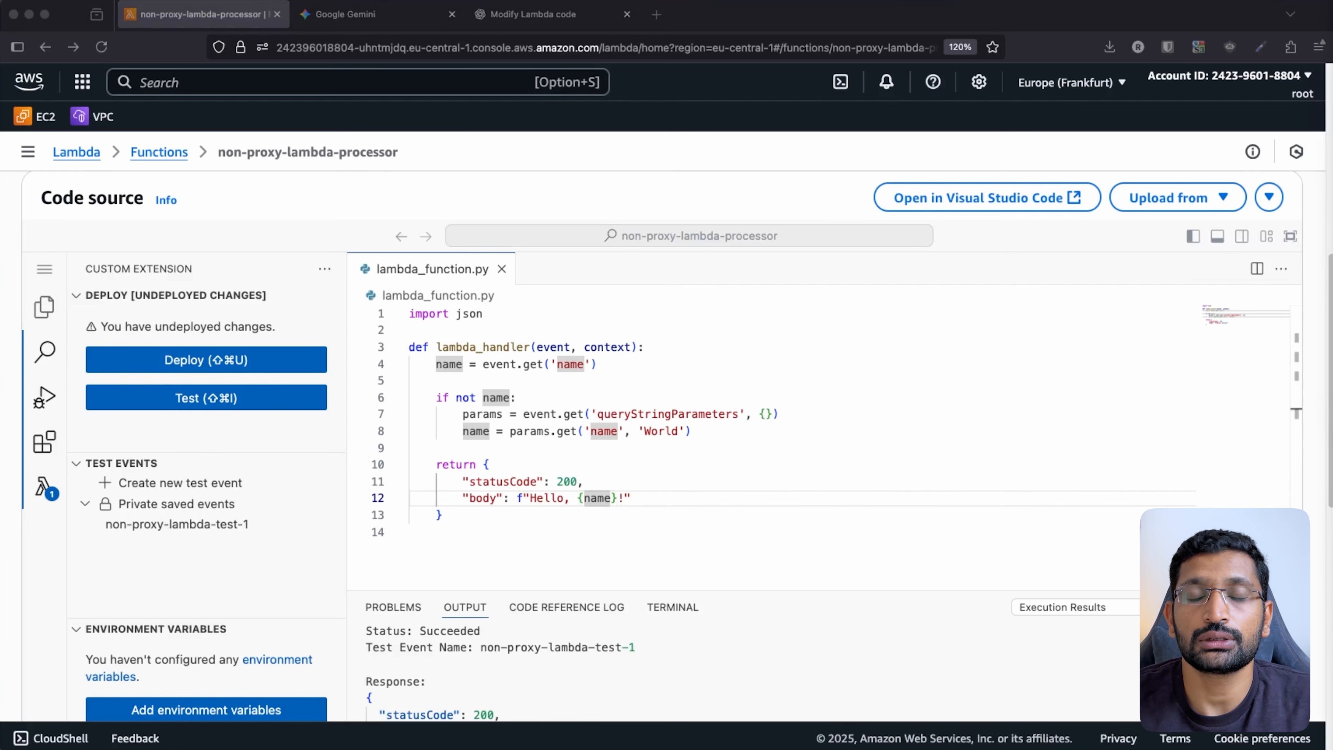
double_click(495, 364)
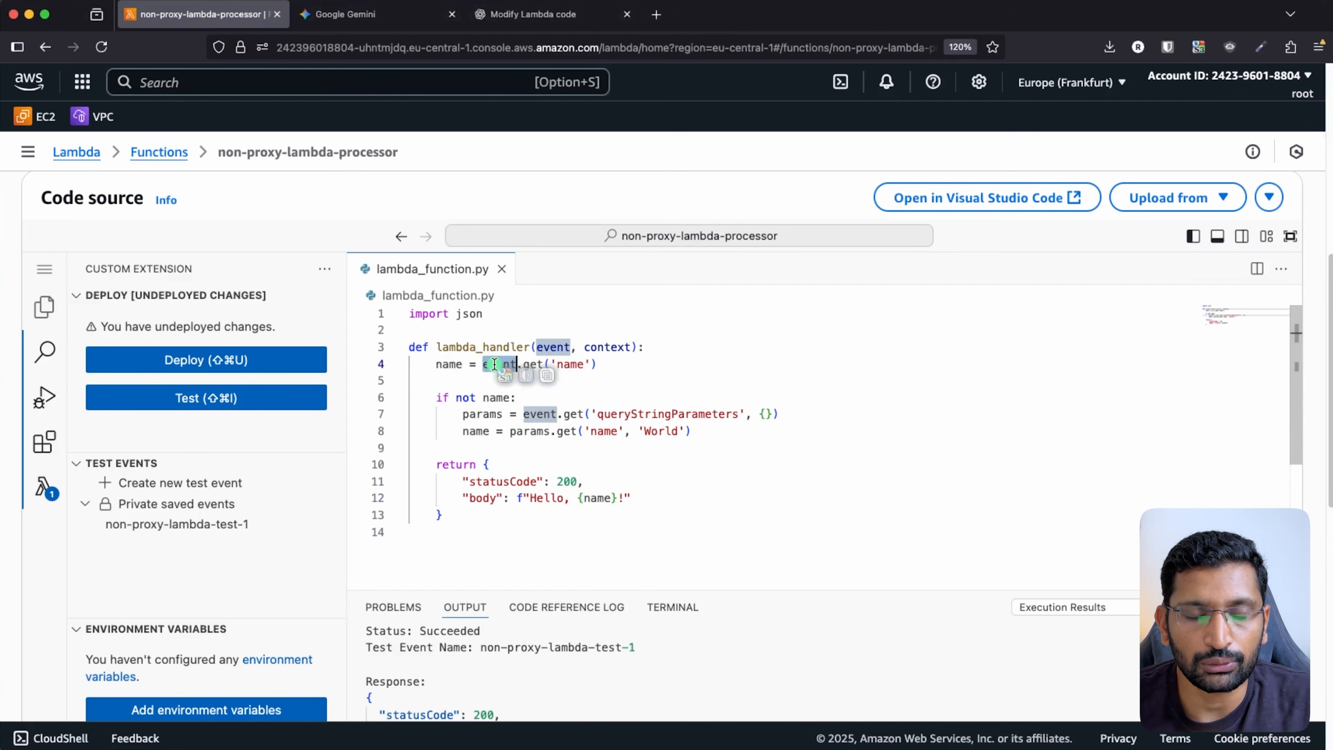
drag(507, 530, 354, 351)
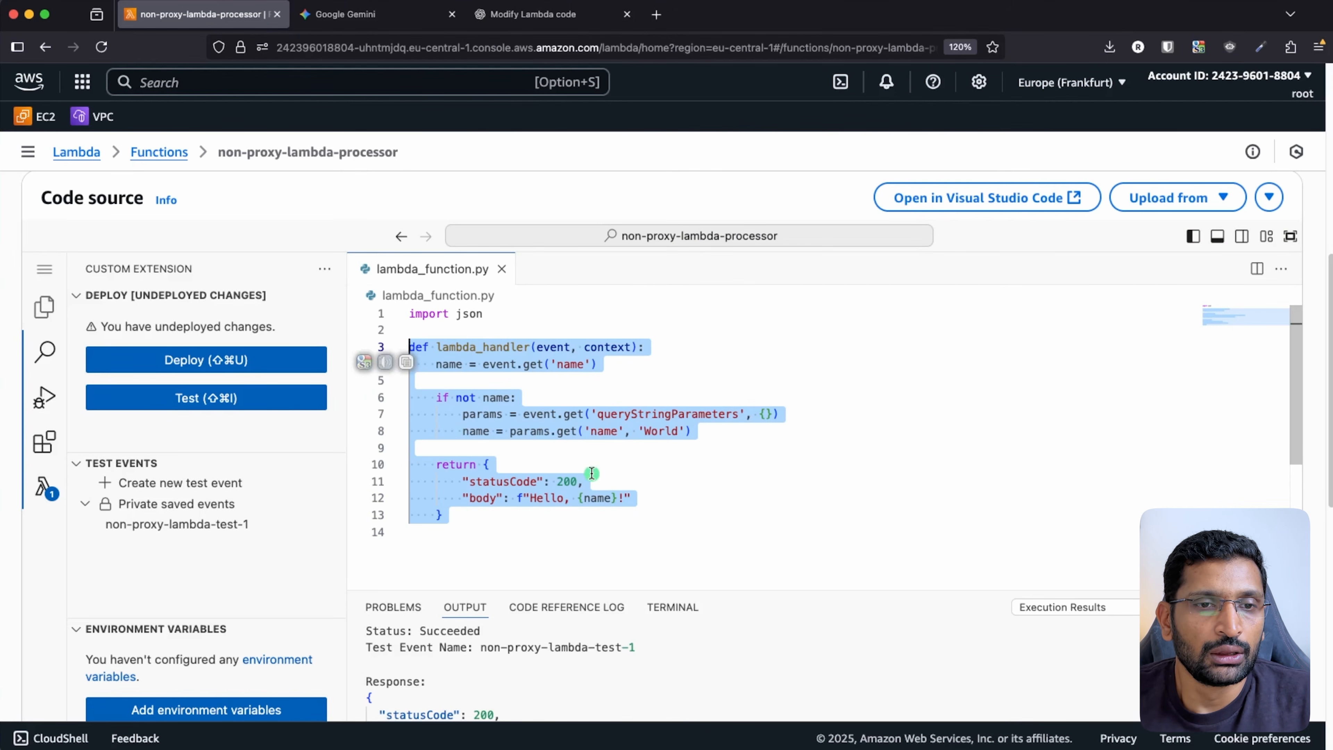
click(518, 440)
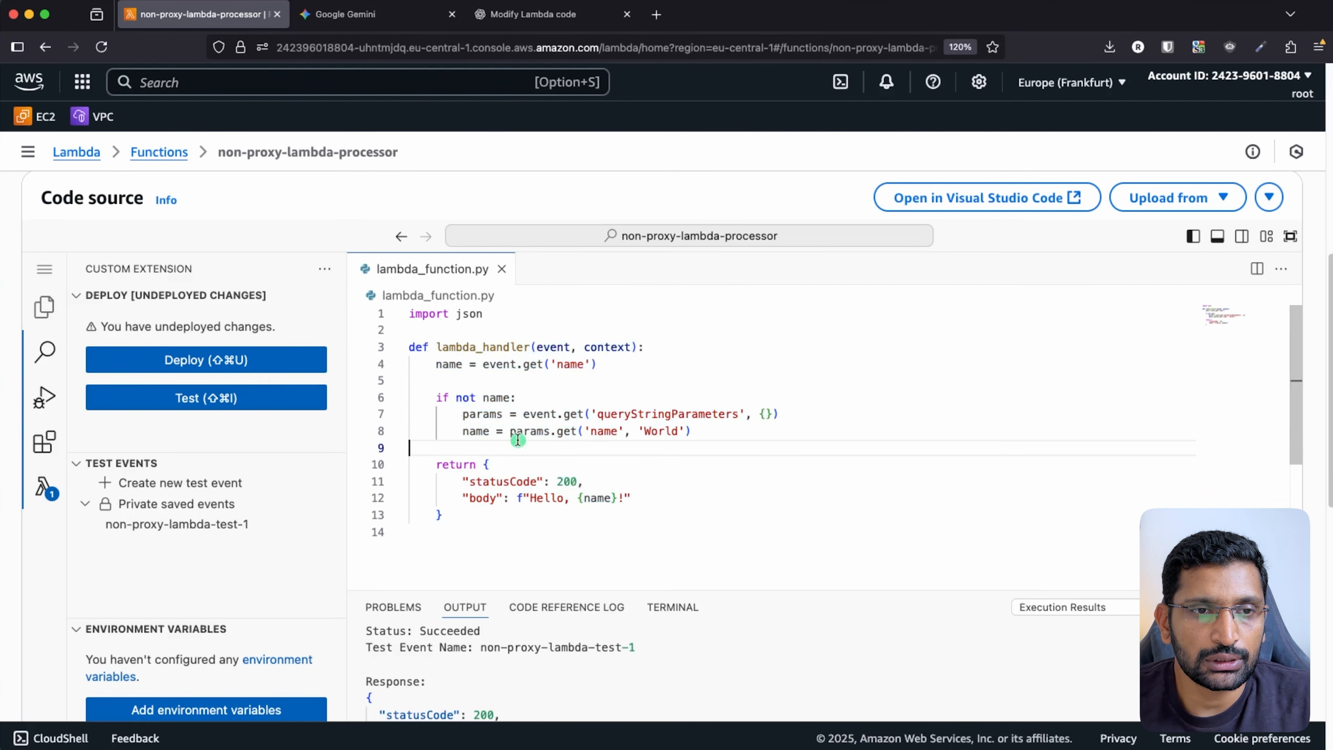
click(279, 369)
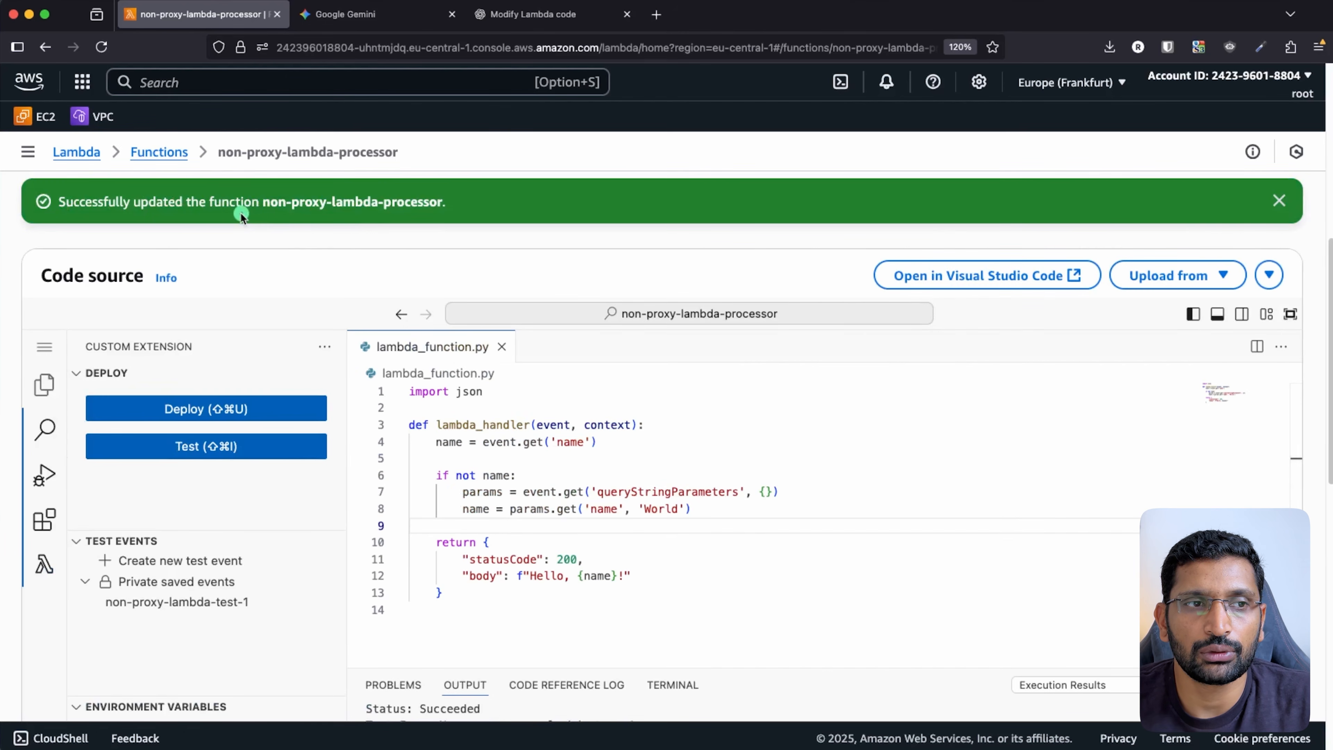
- Highlight how the handler reads 'name' from event and returns statusCode and the Hello body
scroll(485, 430, down, 2)
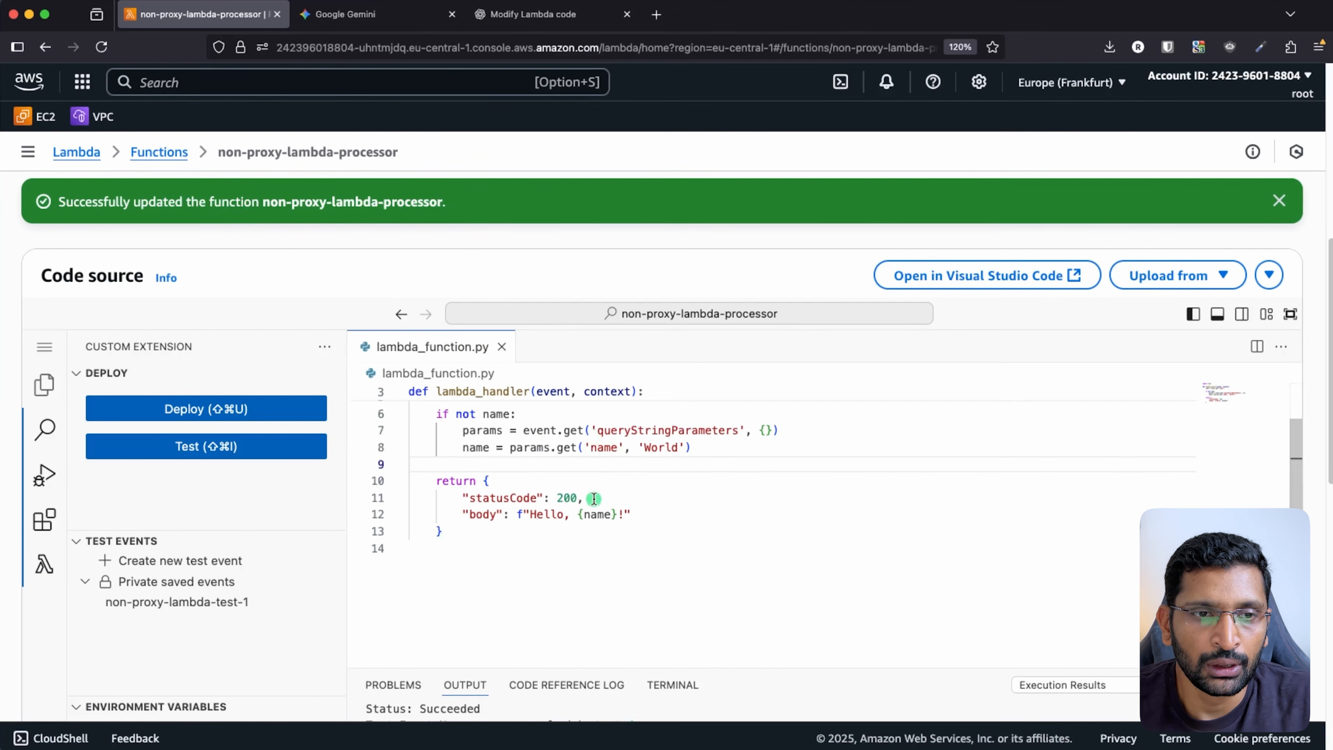
scroll(485, 429, up, 1)
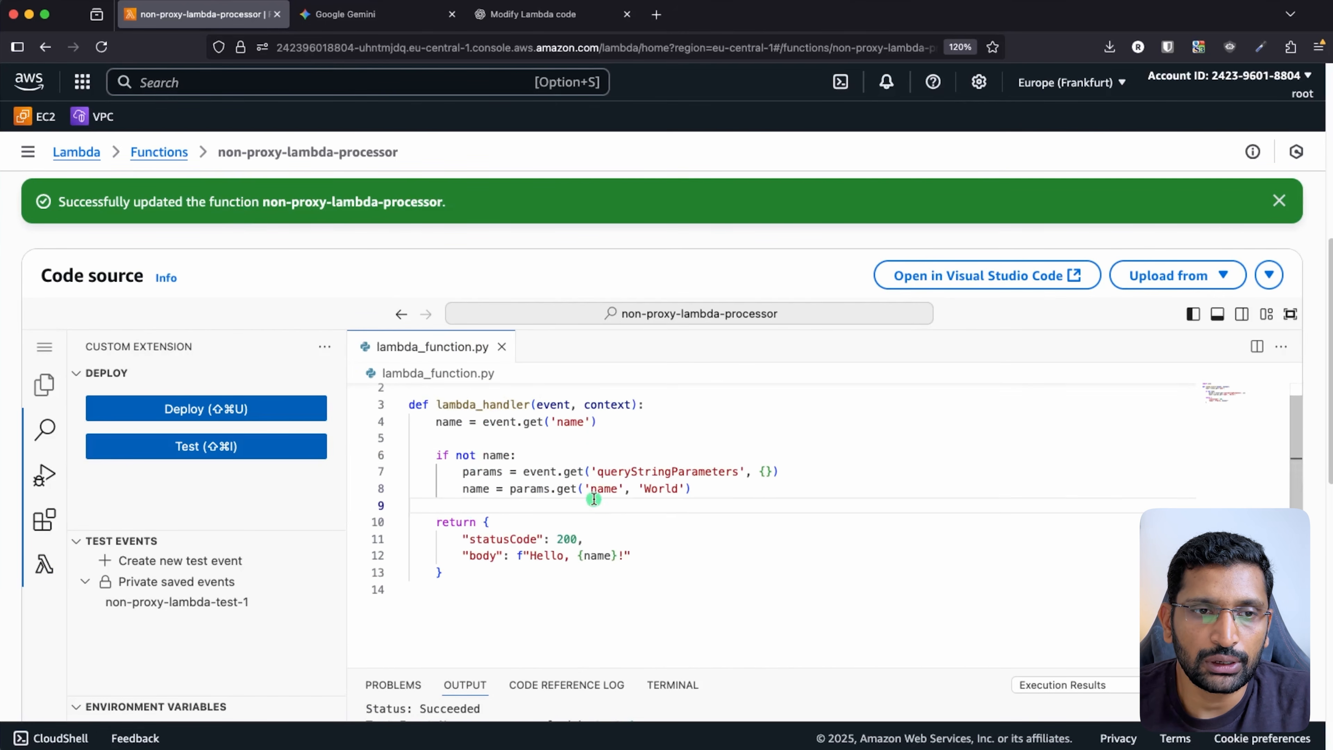
double_click(551, 405)
click(557, 451)
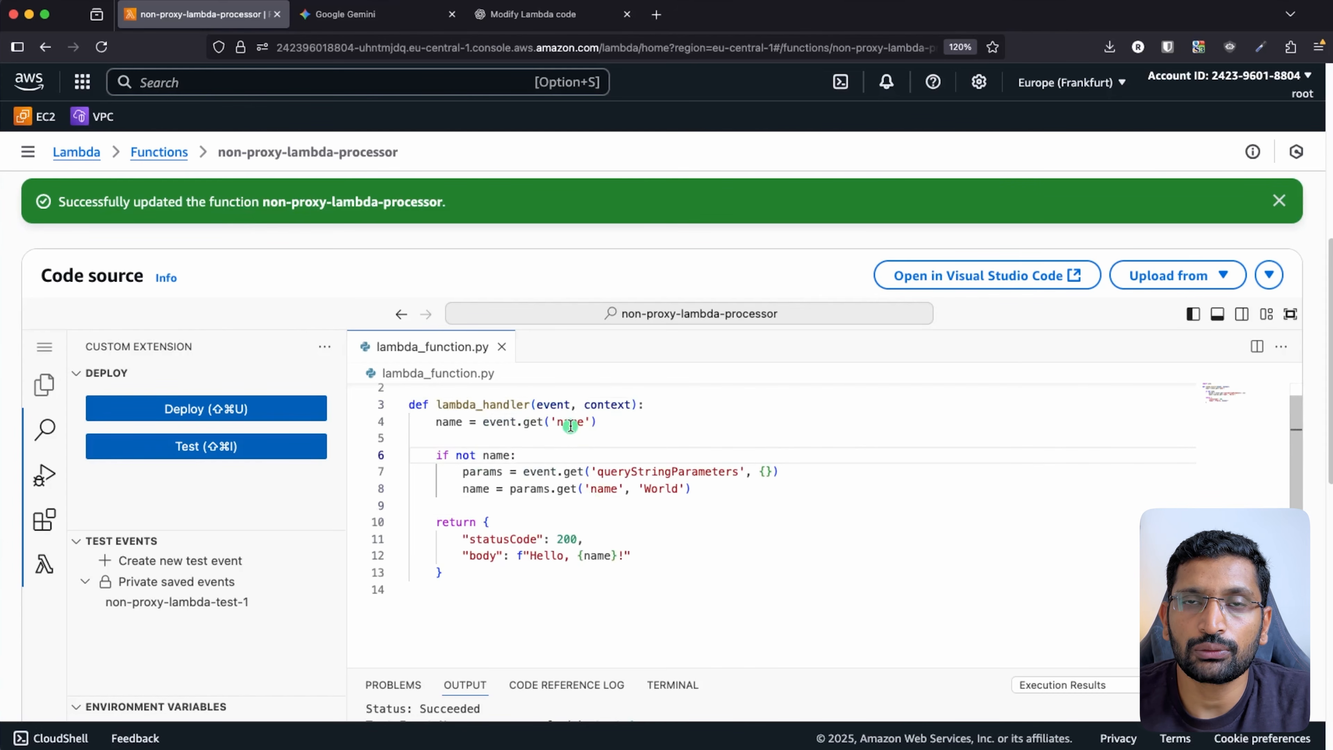
double_click(571, 423)
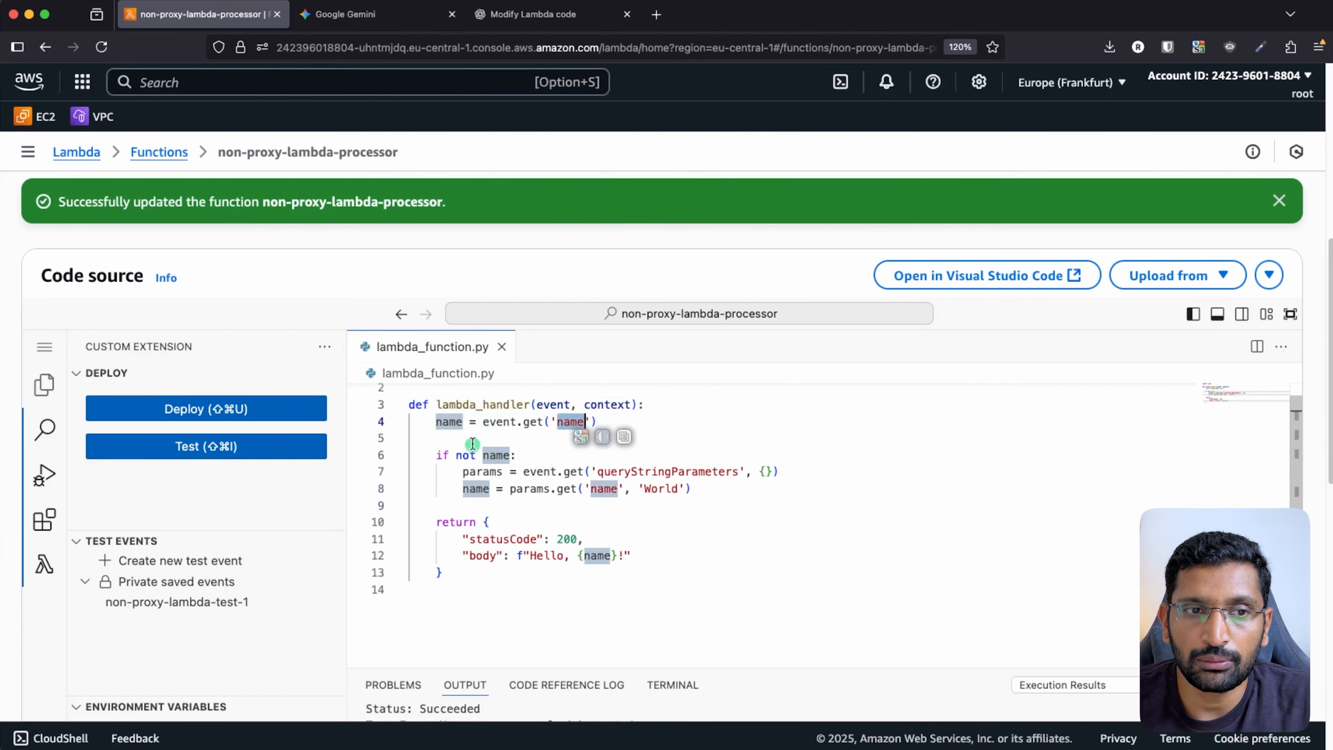
click(450, 423)
double_click(450, 423)
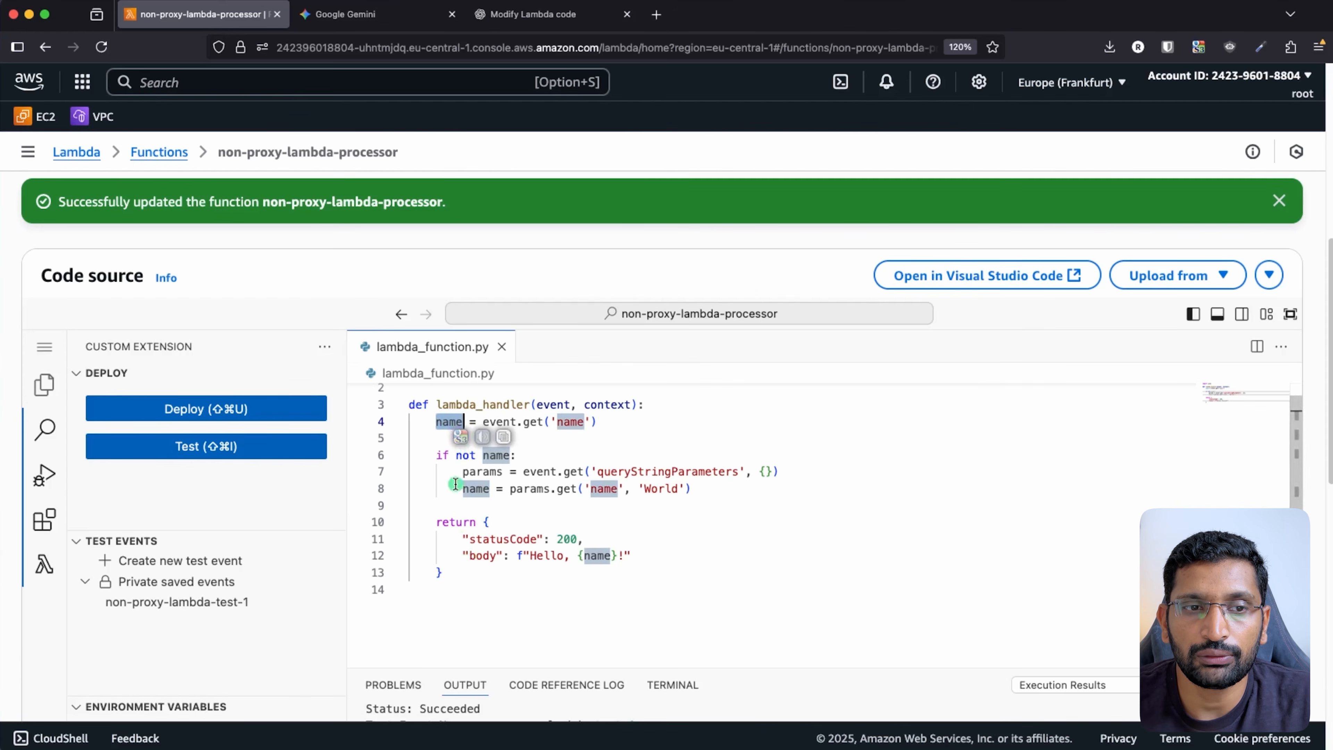
drag(461, 539, 590, 540)
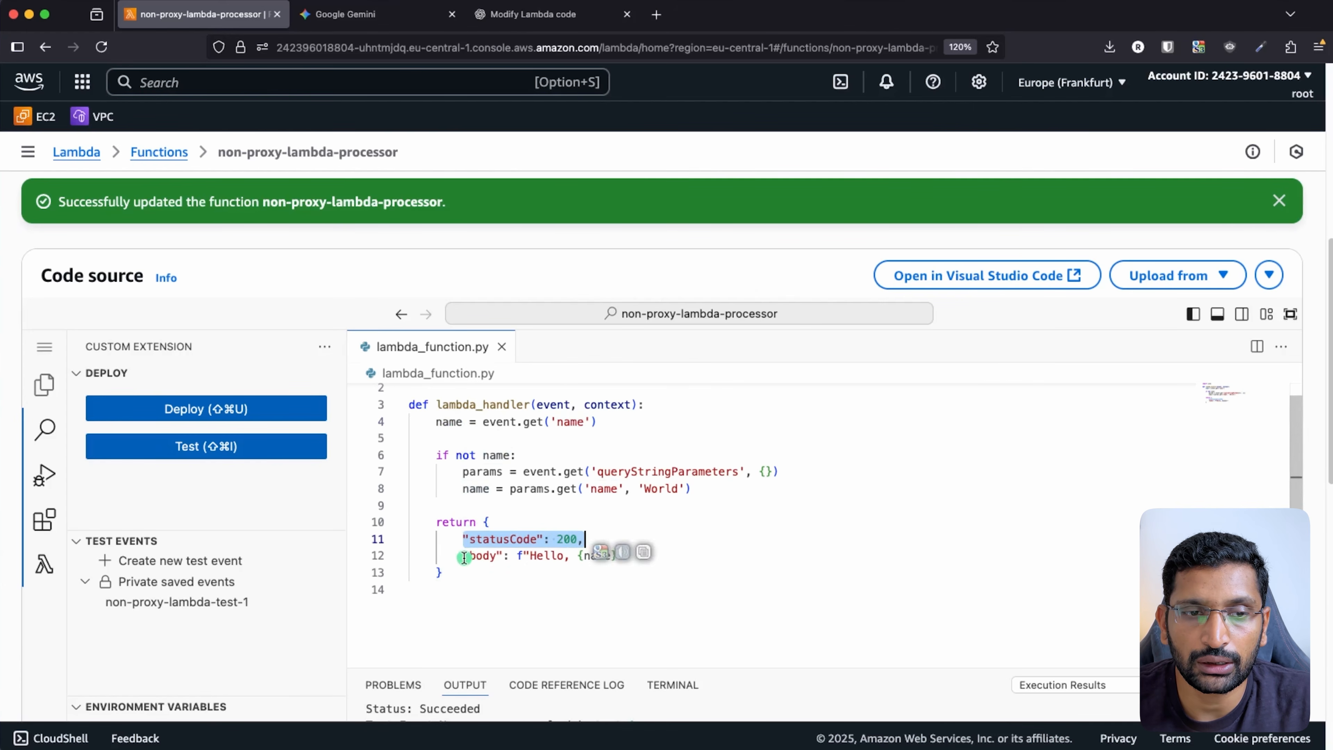
drag(462, 556, 634, 556)
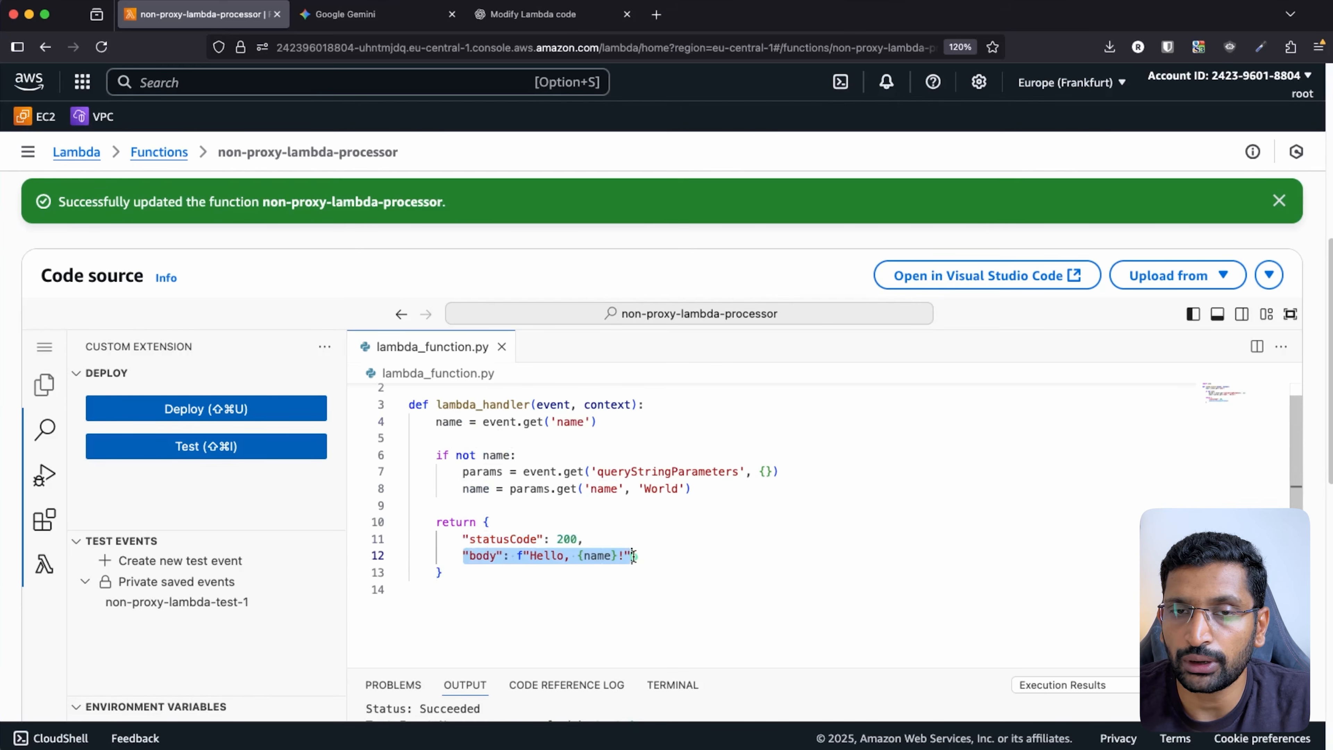
scroll(631, 604, up, 3)
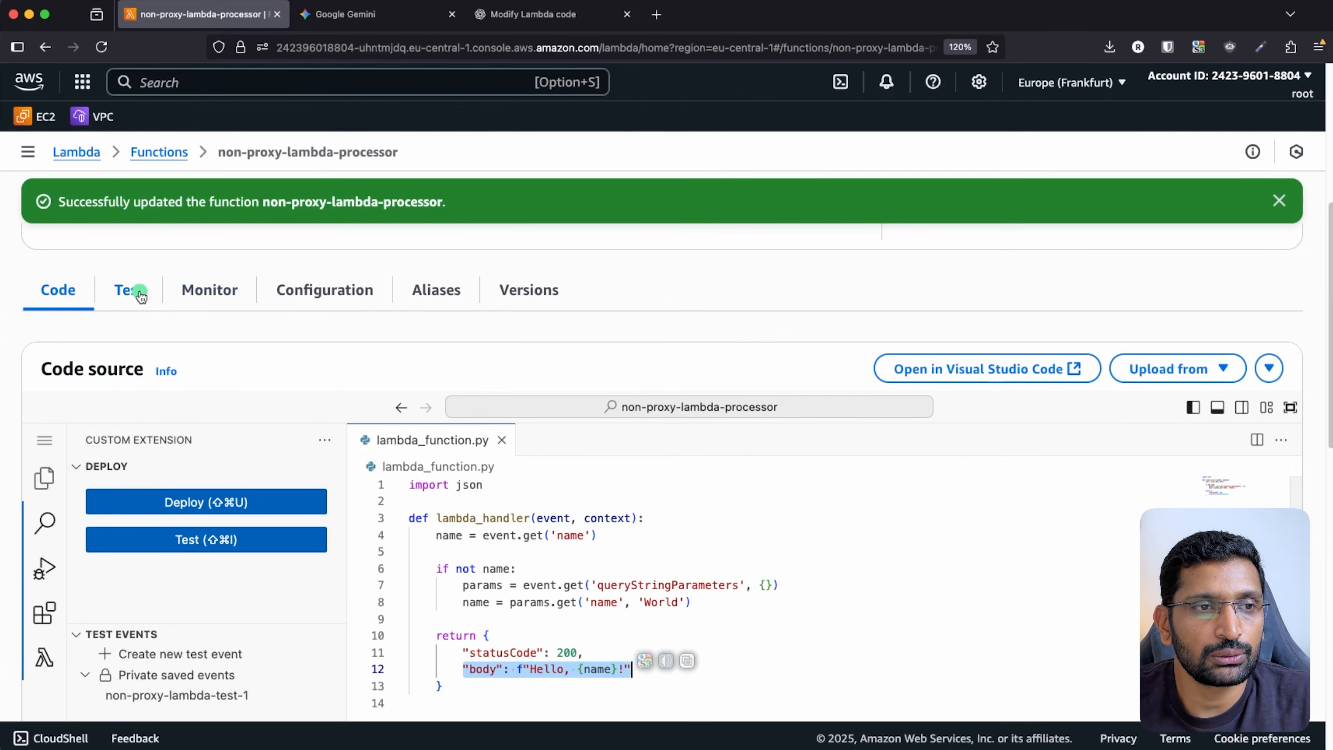
- Rerun the saved test event against the function
click(141, 297)
scroll(845, 509, down, 10)
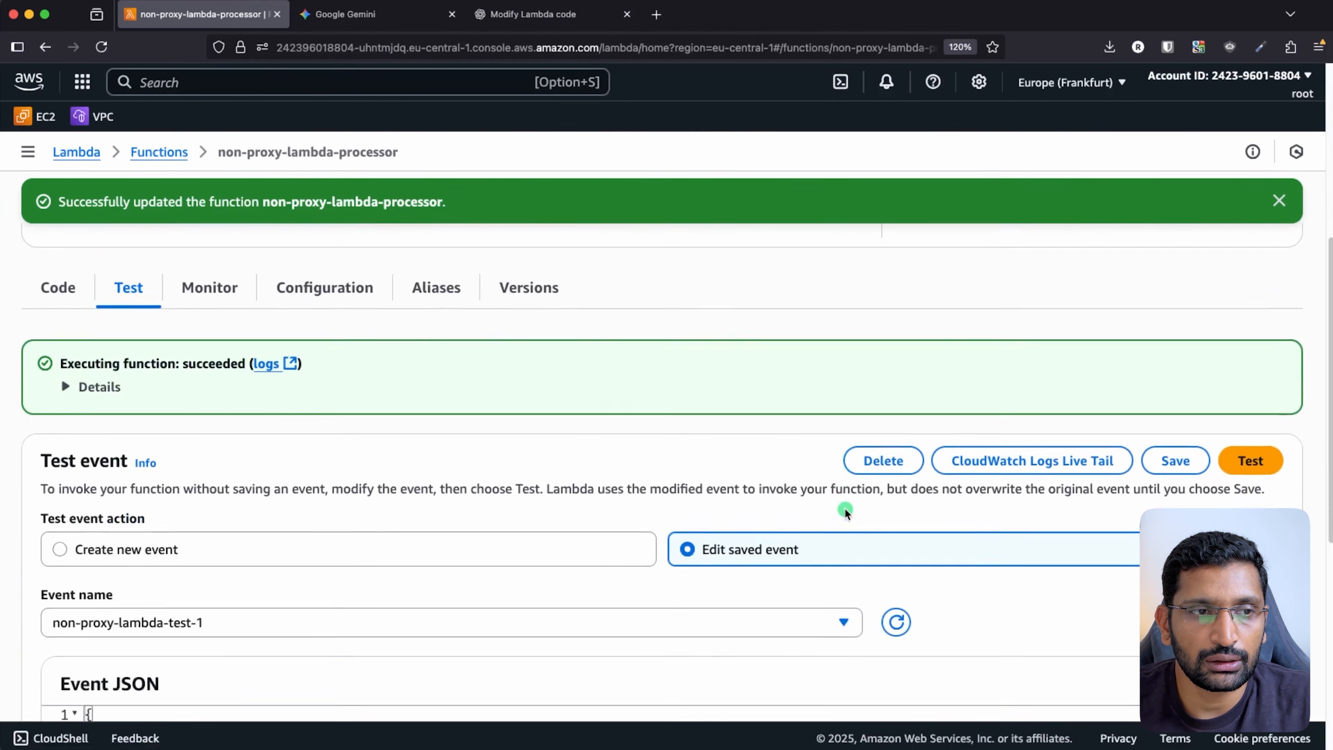
scroll(845, 509, down, 1)
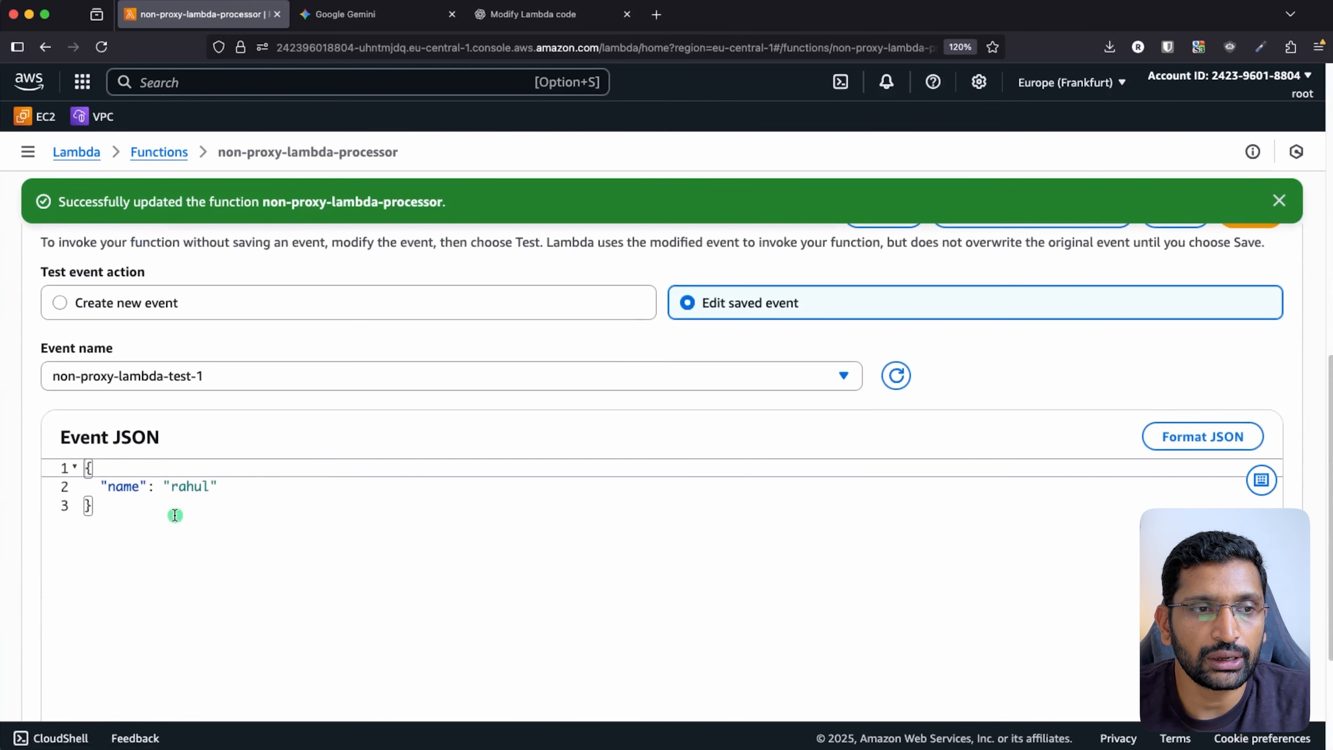
drag(131, 514, 85, 465)
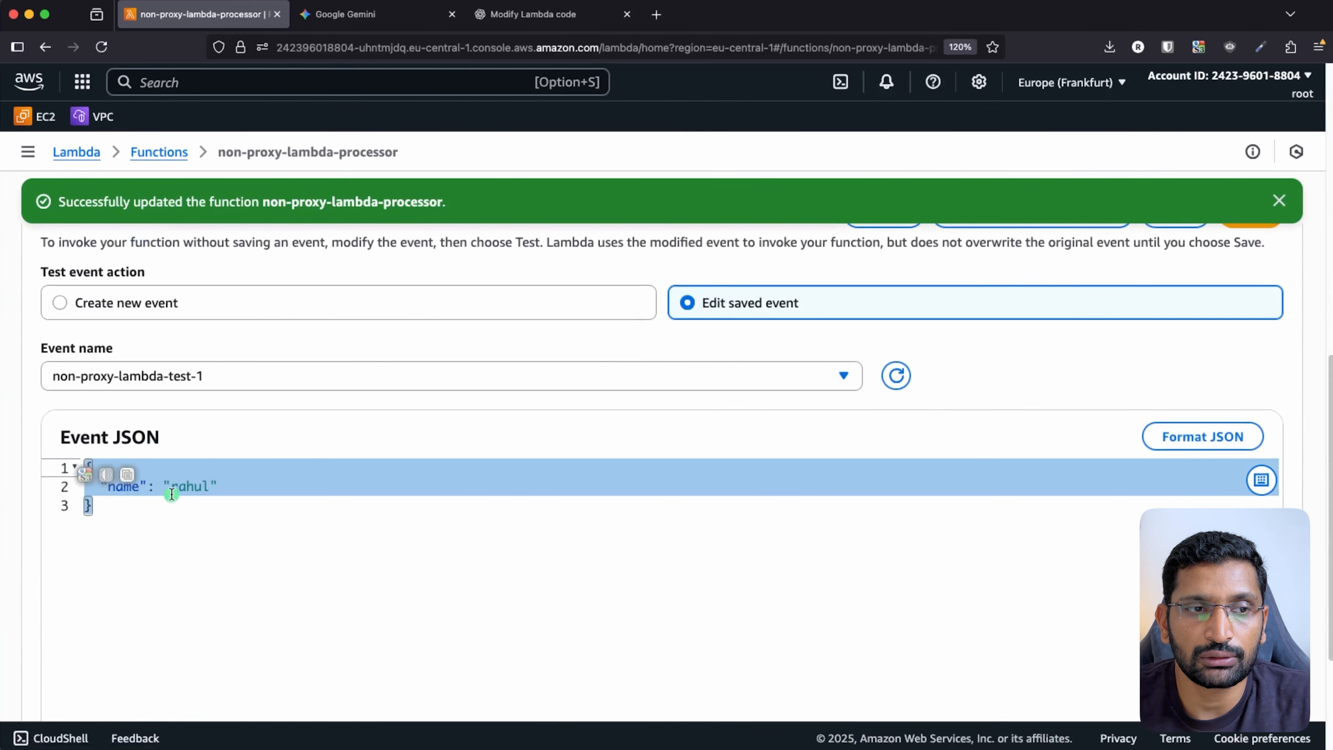
double_click(196, 487)
scroll(578, 550, up, 8)
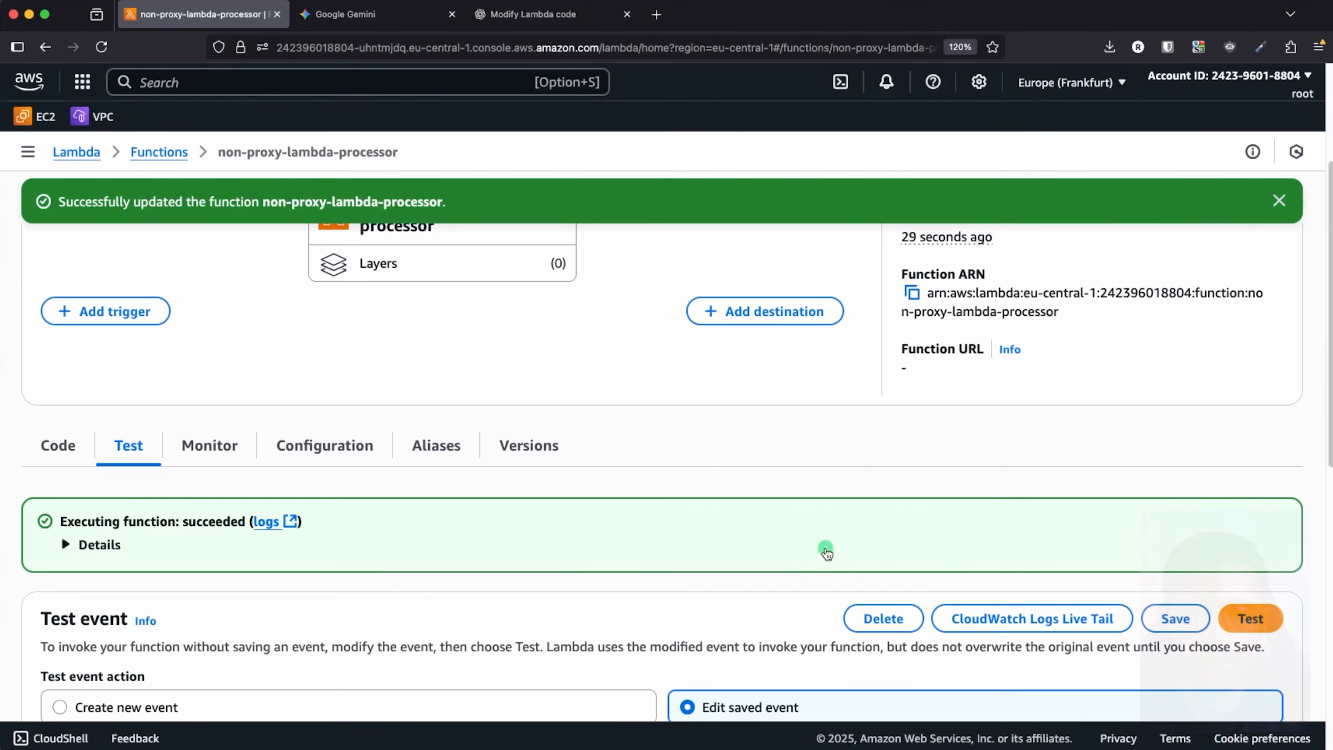
click(1254, 620)
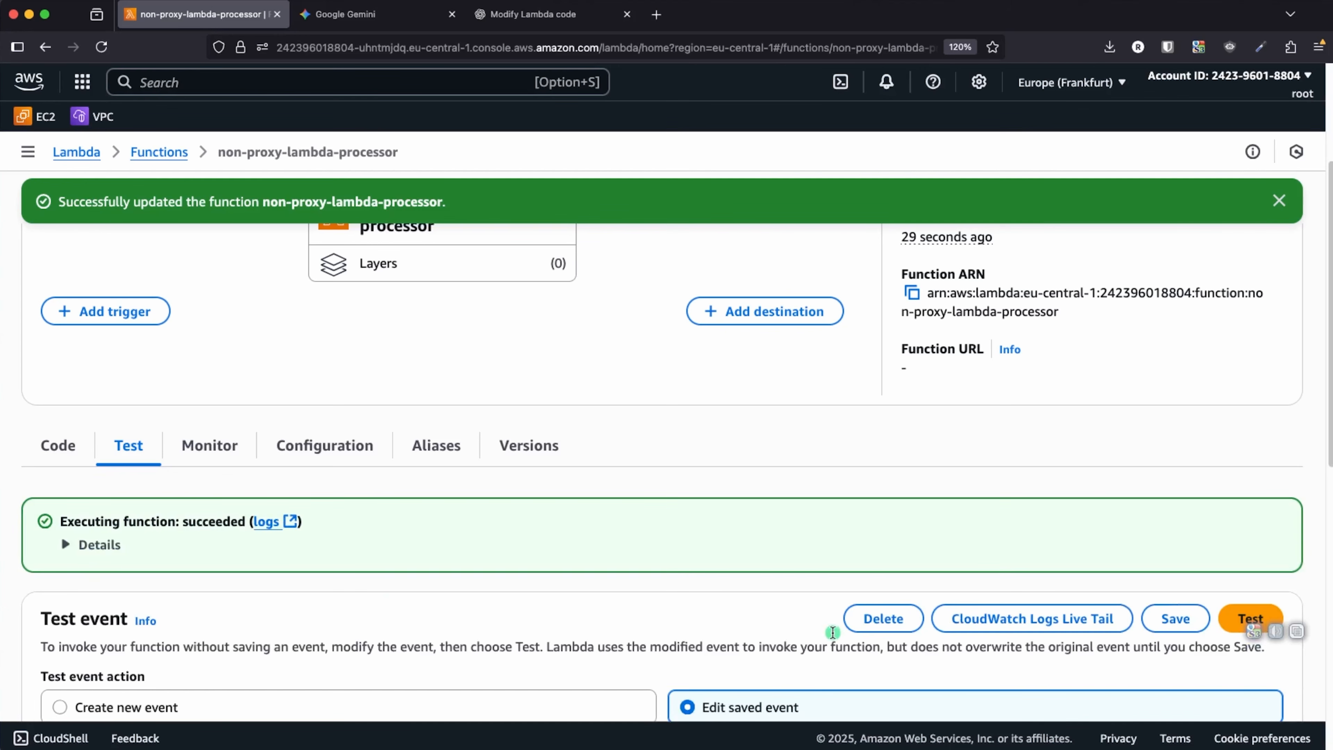
- Expand the execution result details to inspect the returned response
click(68, 544)
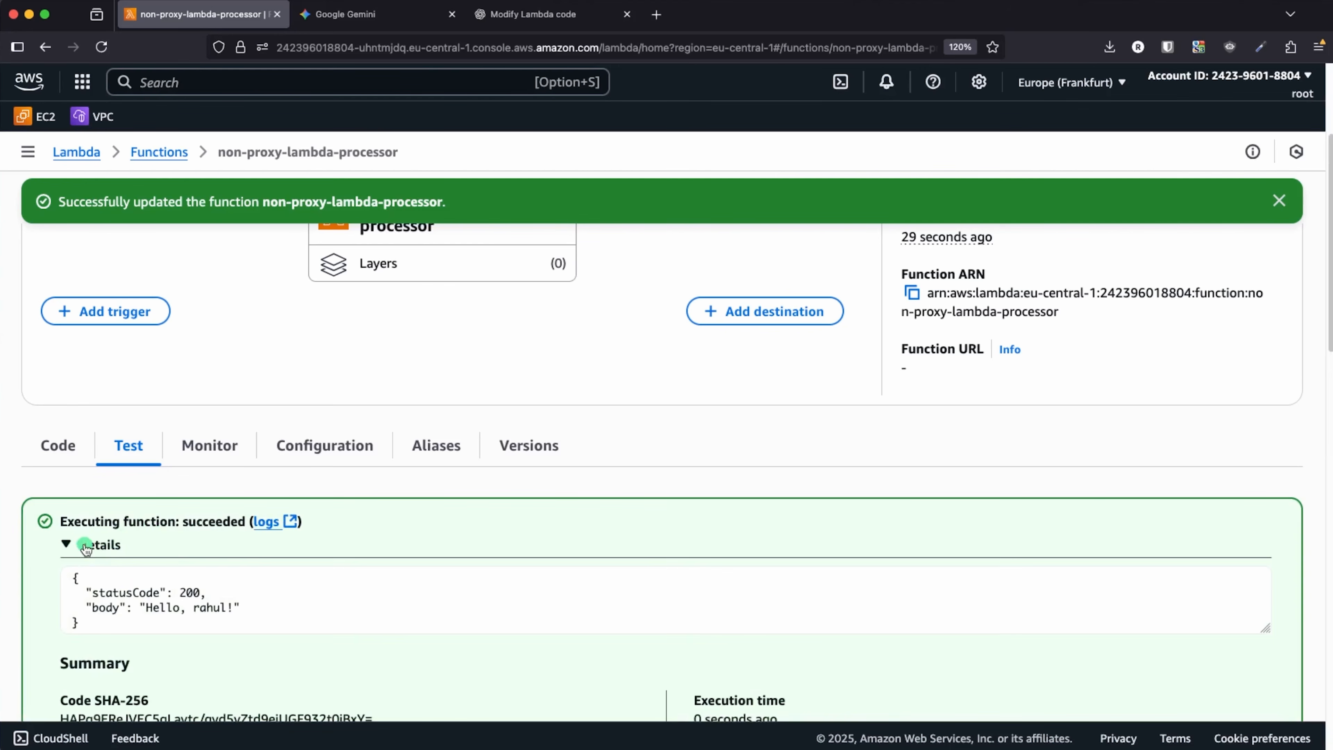
scroll(172, 548, down, 2)
scroll(171, 548, down, 2)
drag(243, 453, 128, 453)
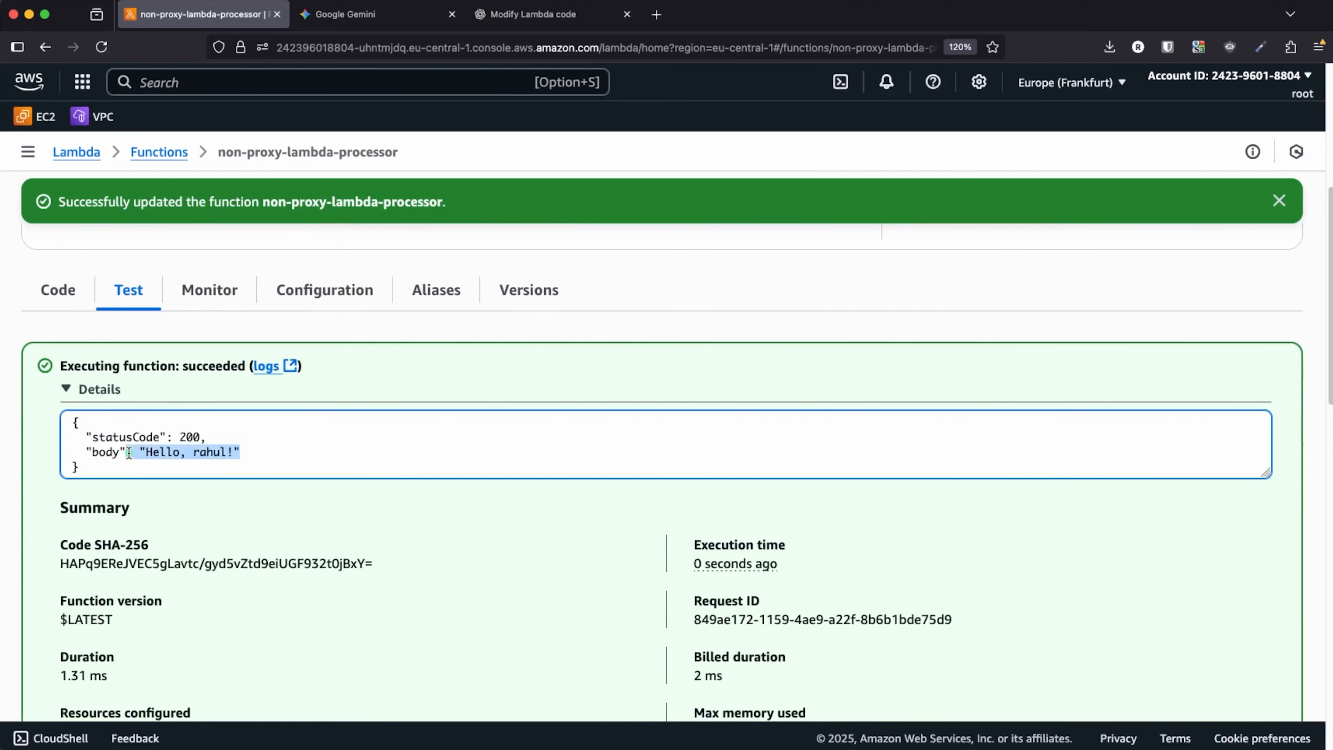
scroll(426, 580, down, 15)
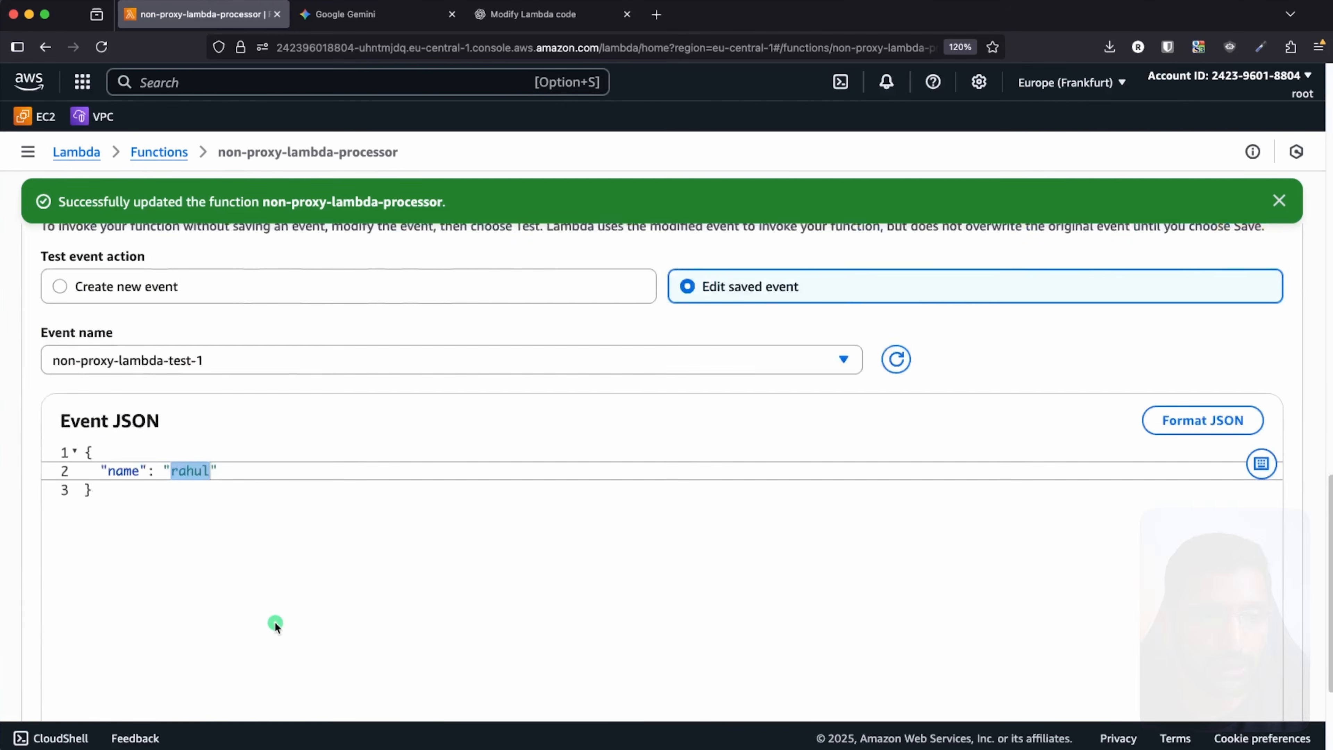
- Append -test to the event's name value, save it, and check the greeting in the response body
click(210, 380)
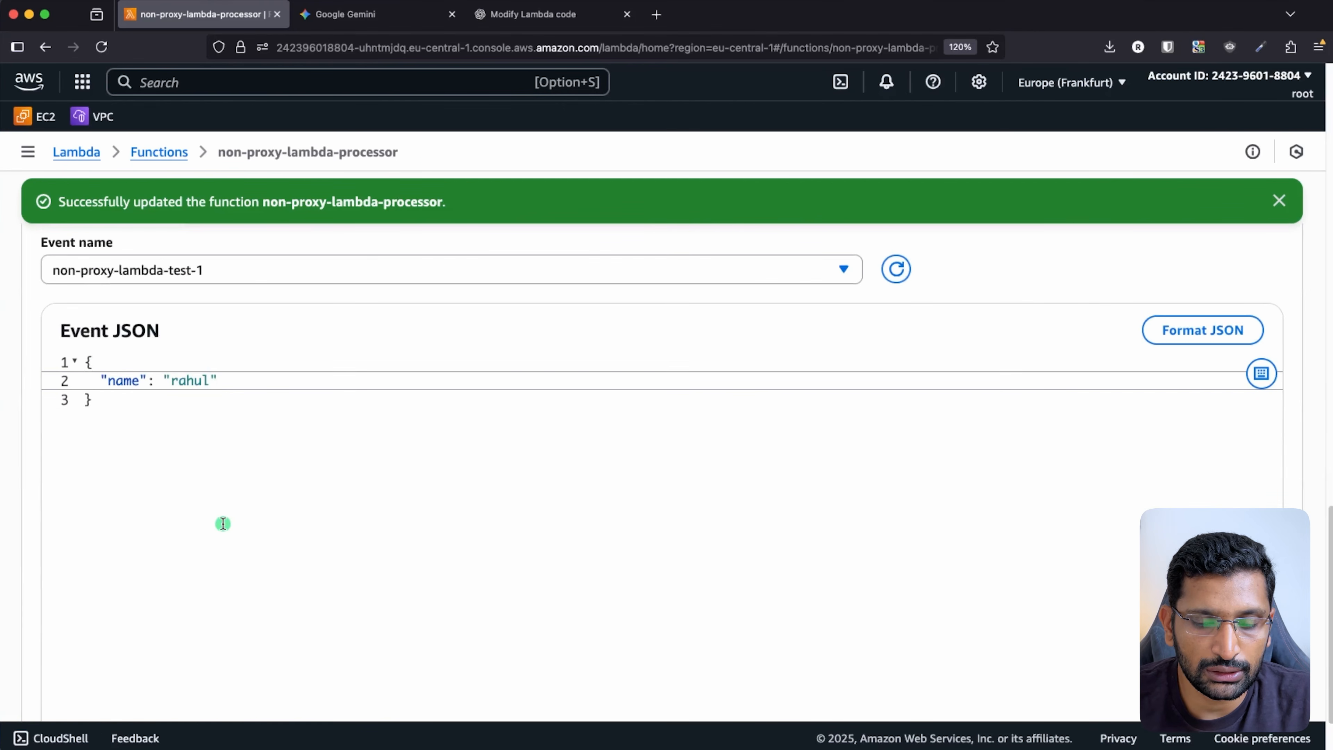
text(-test)
scroll(560, 552, up, 6)
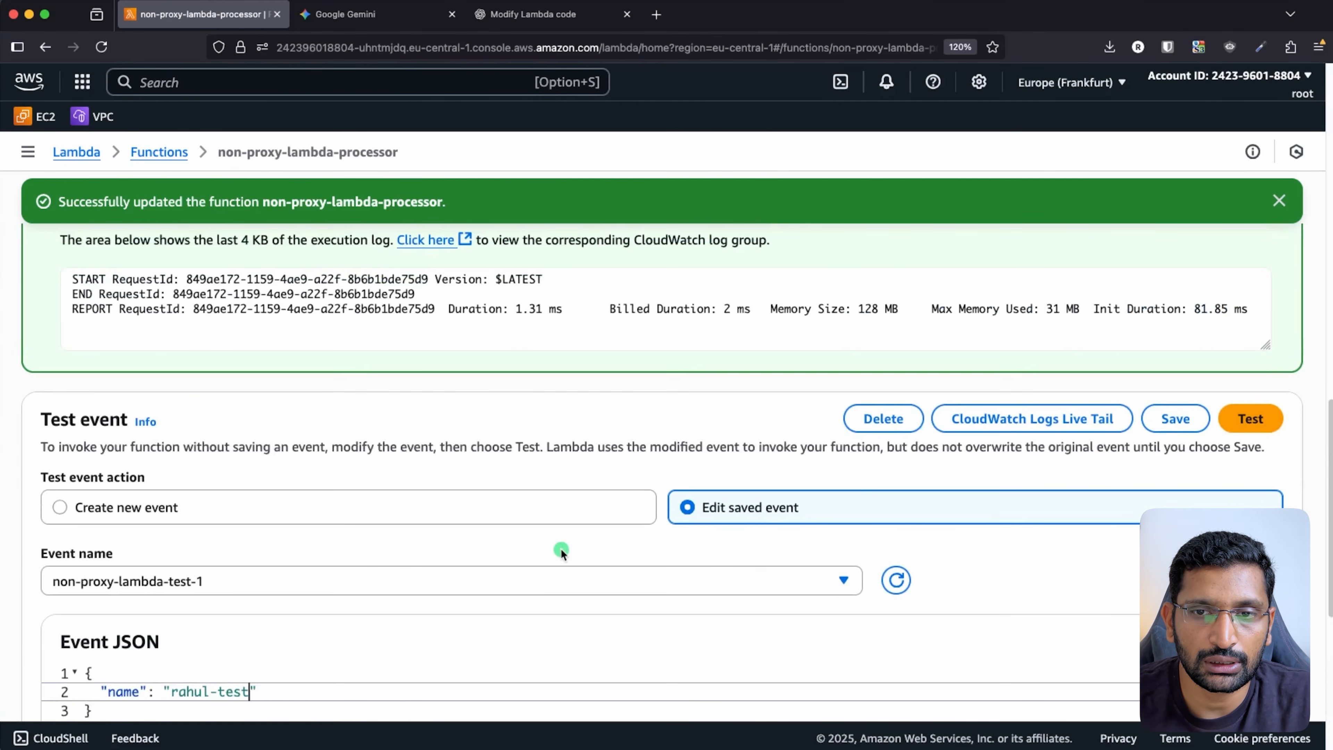
click(1171, 421)
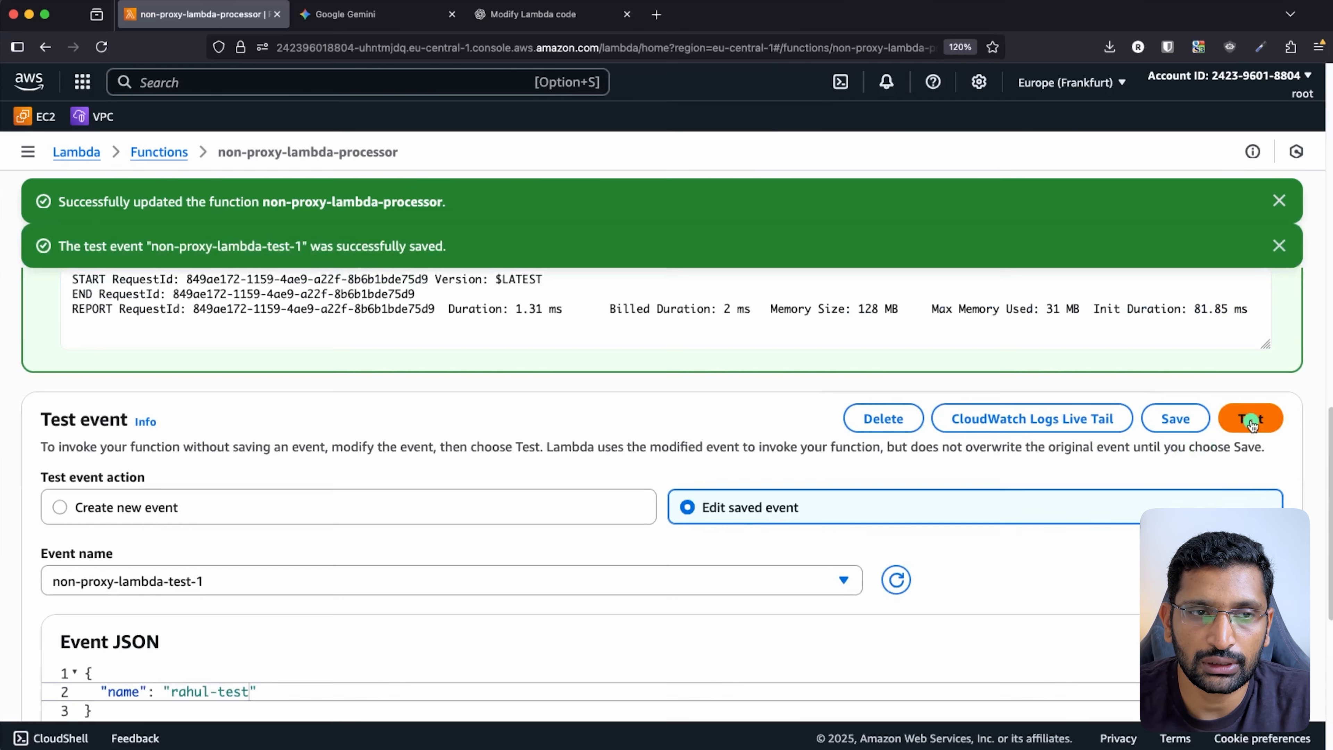
scroll(1250, 420, down, 8)
scroll(471, 473, up, 5)
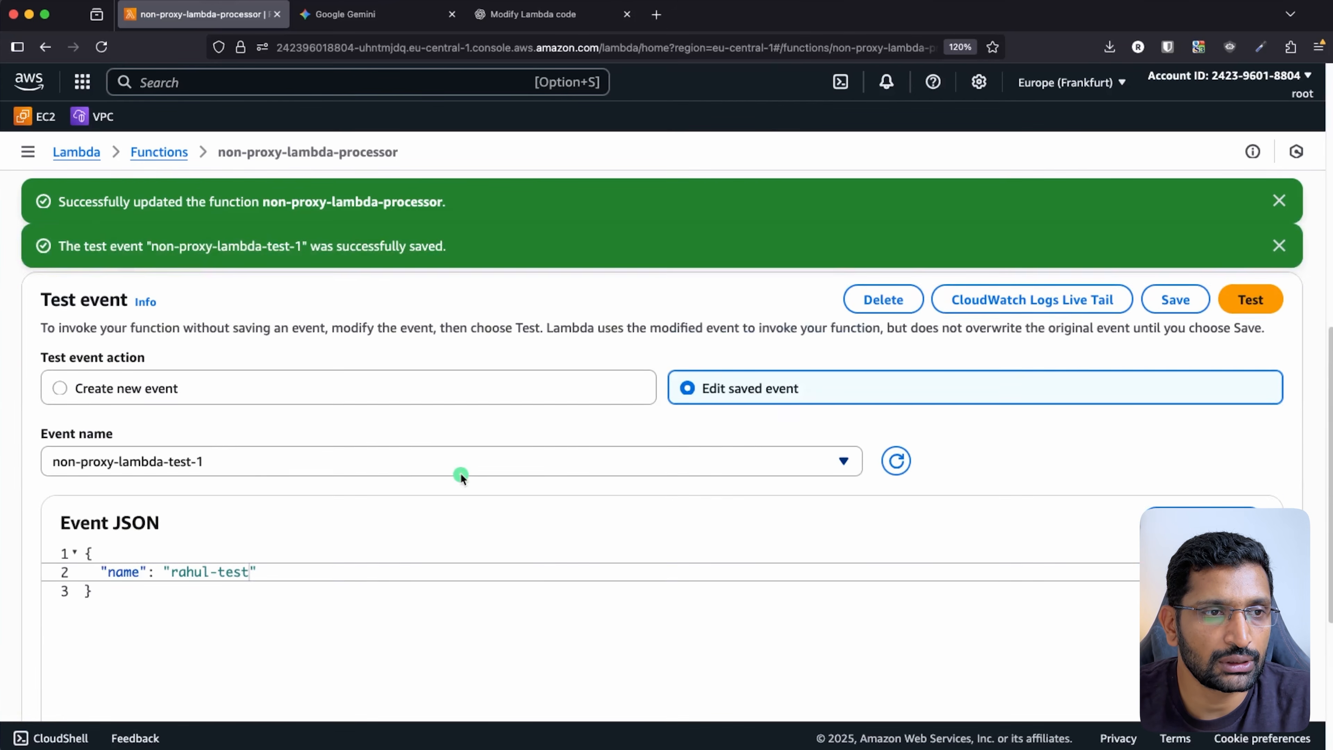
click(67, 319)
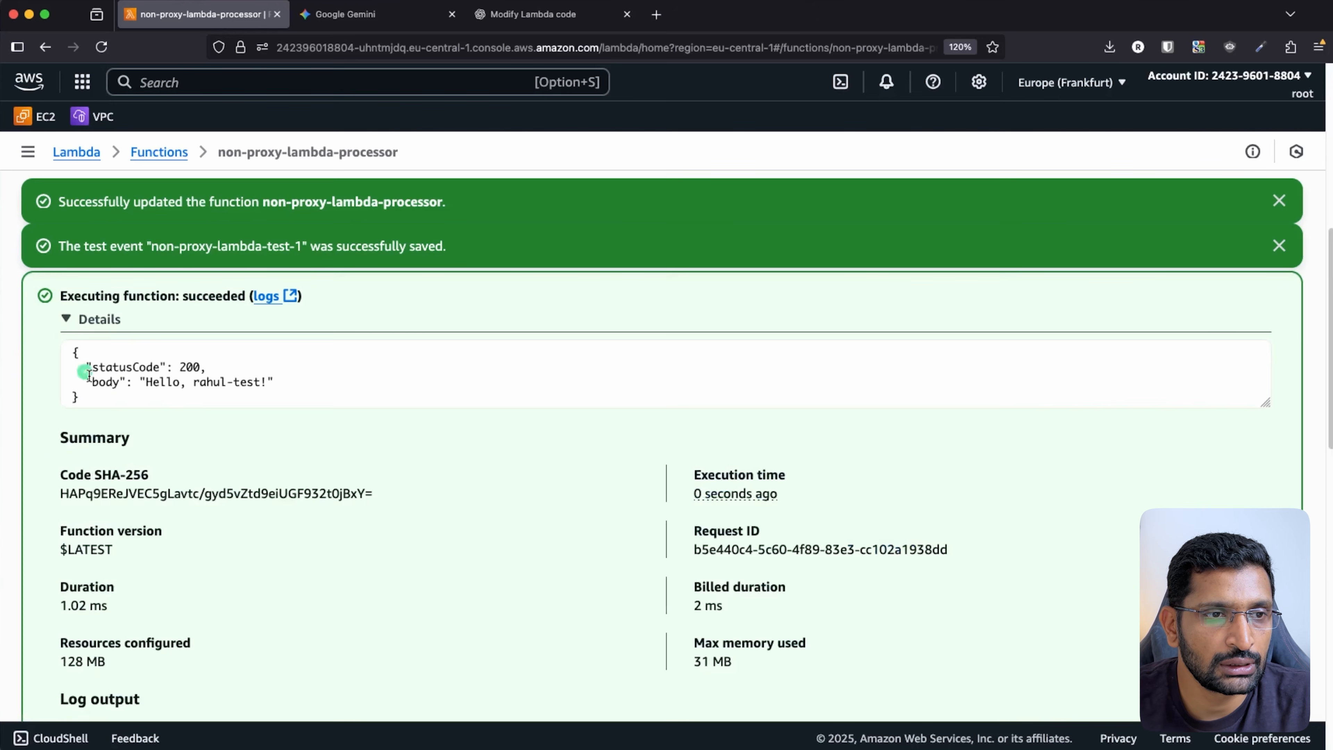
triple_click(252, 383)
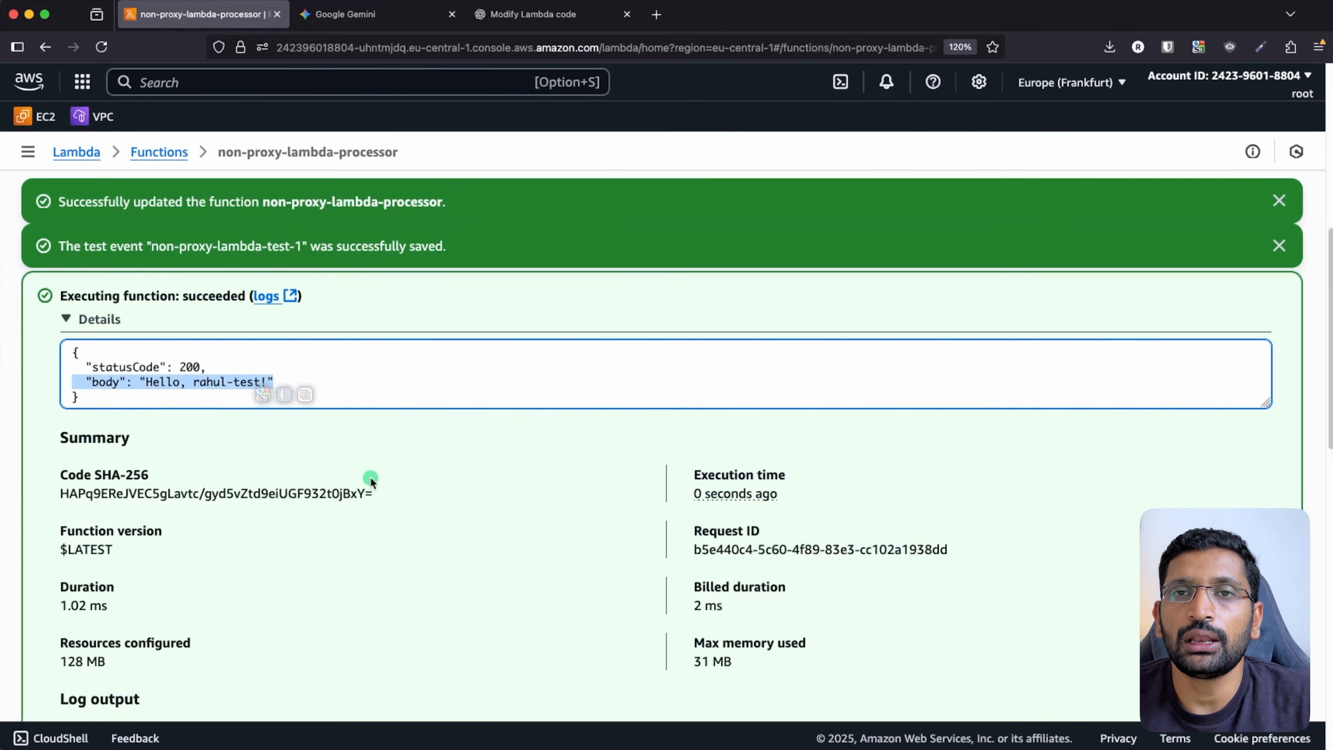
key(super+Tab)
key(super+Tab)
key(super+Tab)
key(super+Tab)
key(super+Tab)
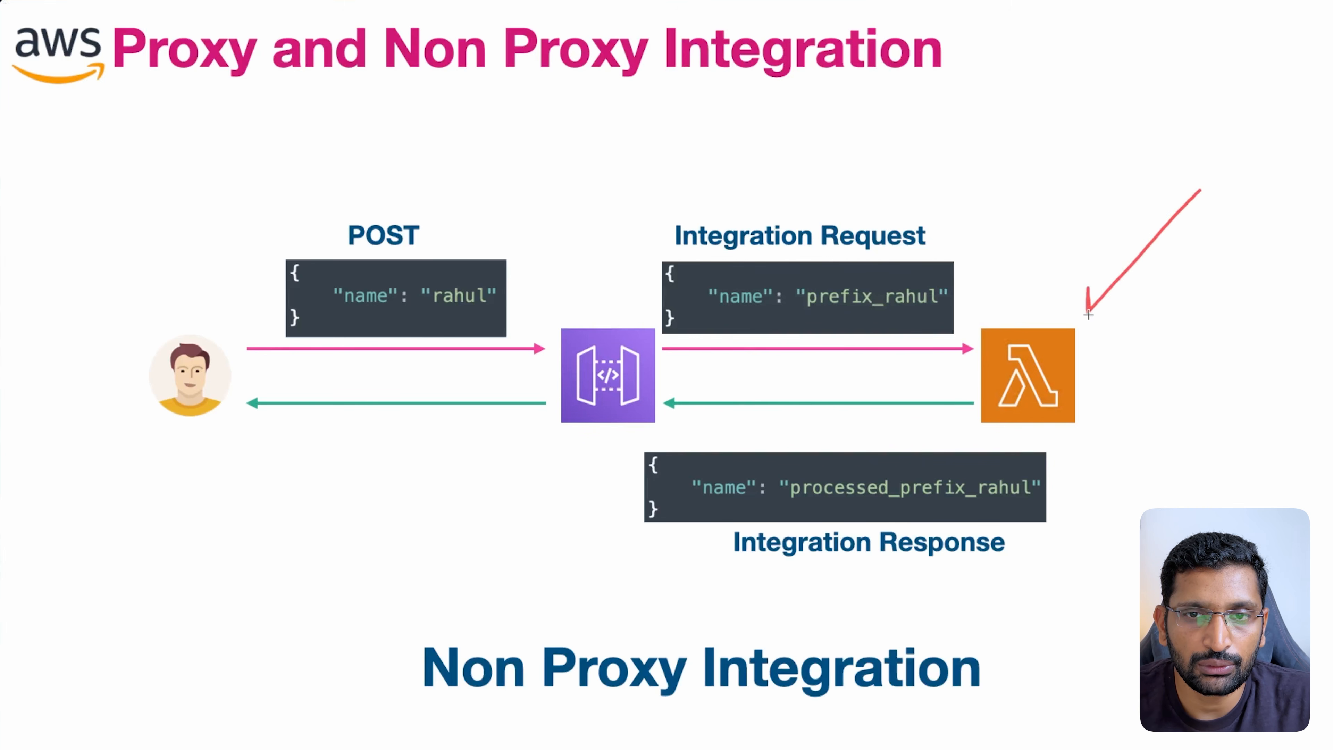
- Mark the Lambda function on the Non Proxy Integration diagram
drag(509, 180, 577, 340)
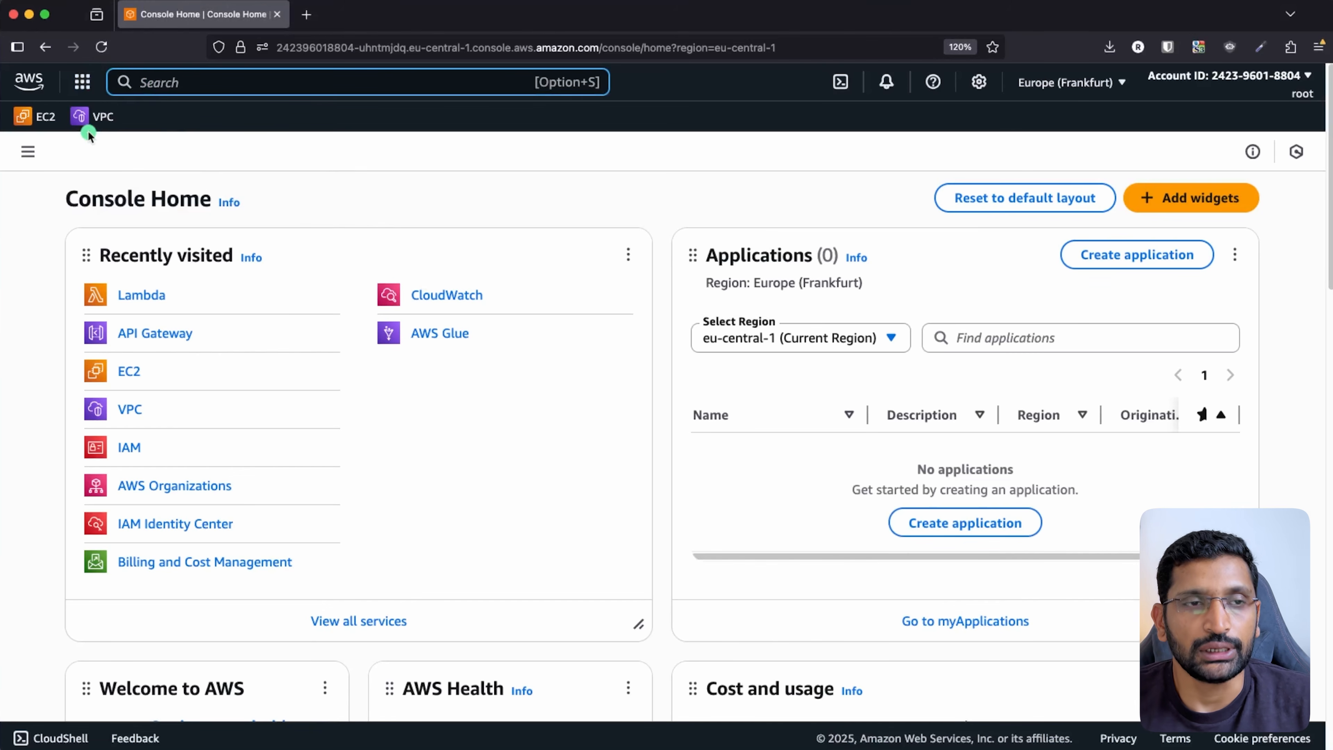
- Open API Gateway from the 'api' search and build a REST API named non-proxy-api-gateway
key(alt+s)
text(api)
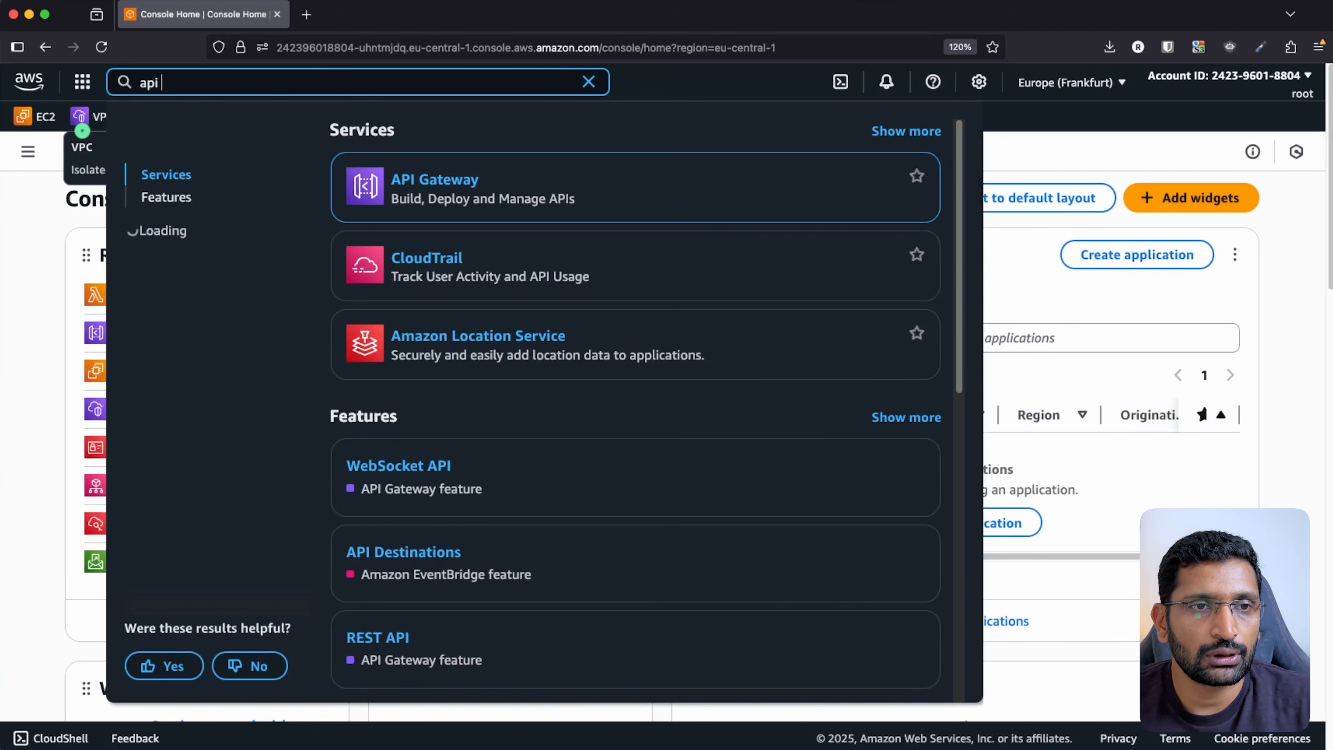
click(403, 179)
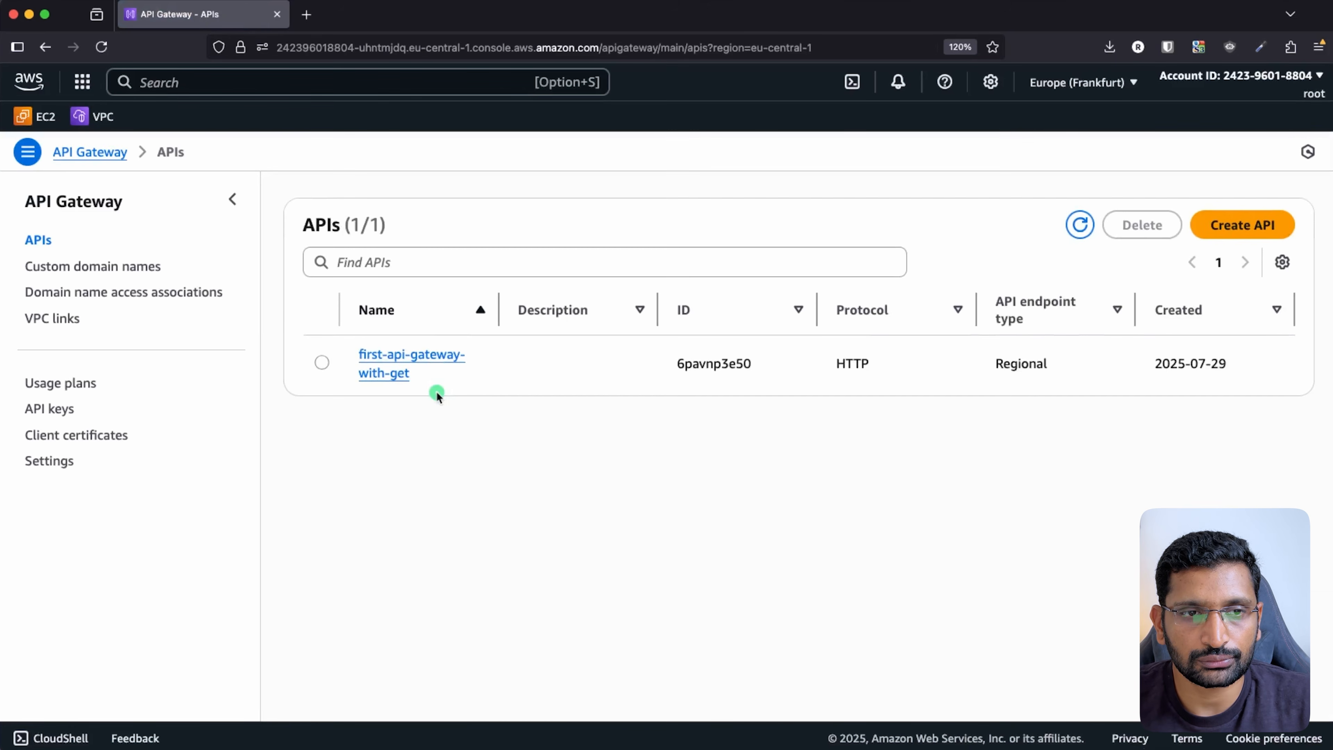
click(1222, 218)
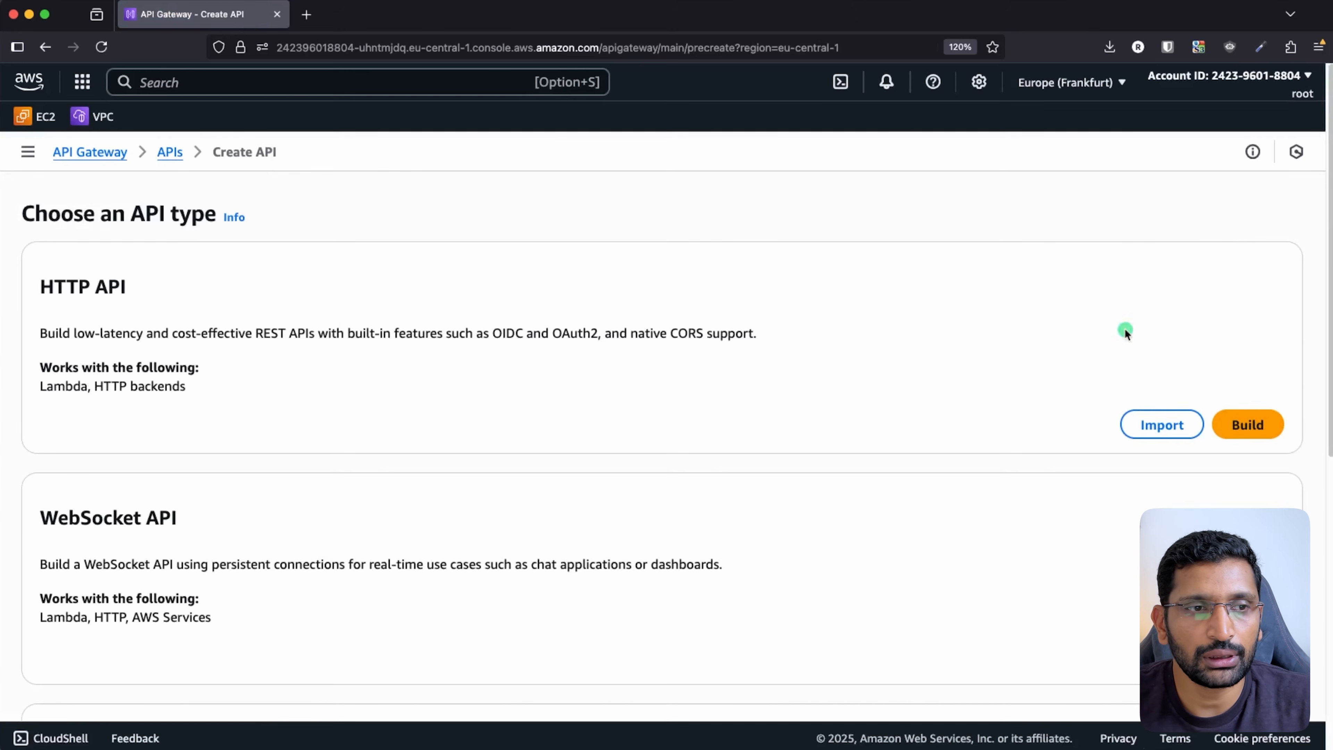
scroll(496, 370, down, 6)
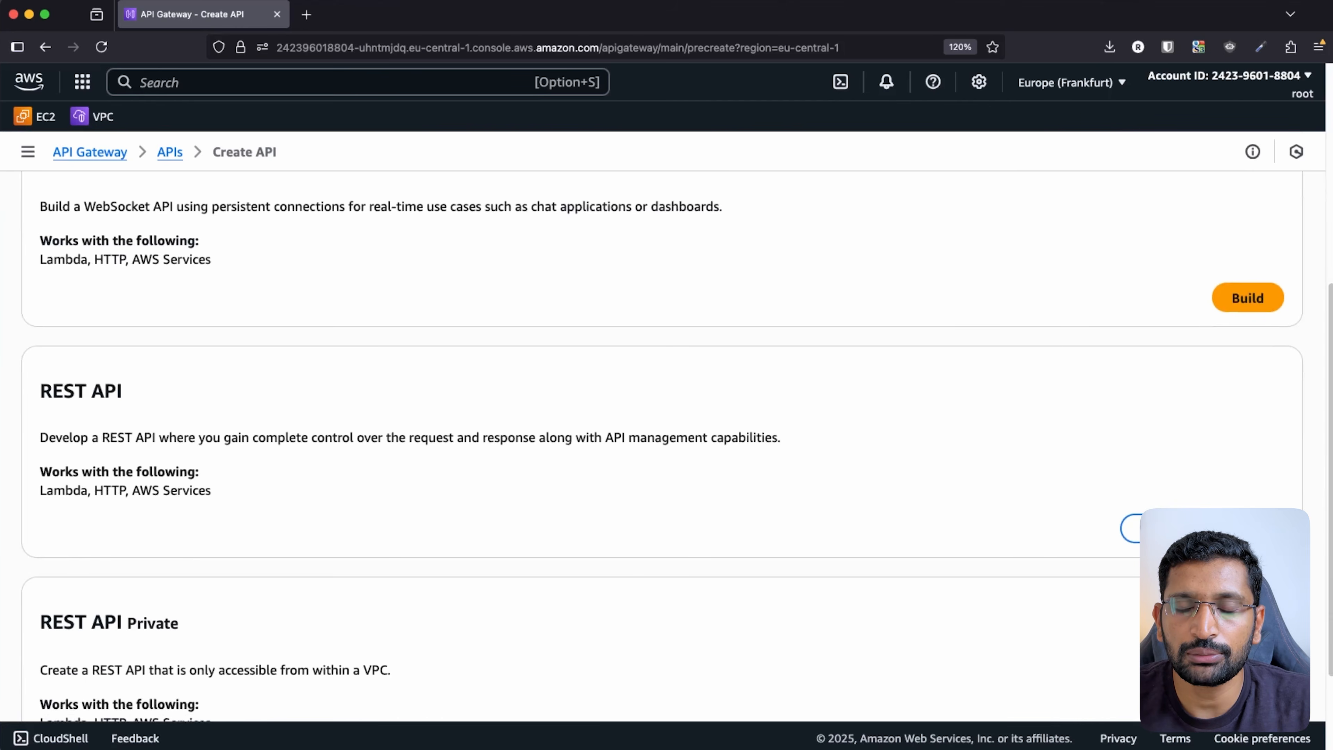
click(1260, 528)
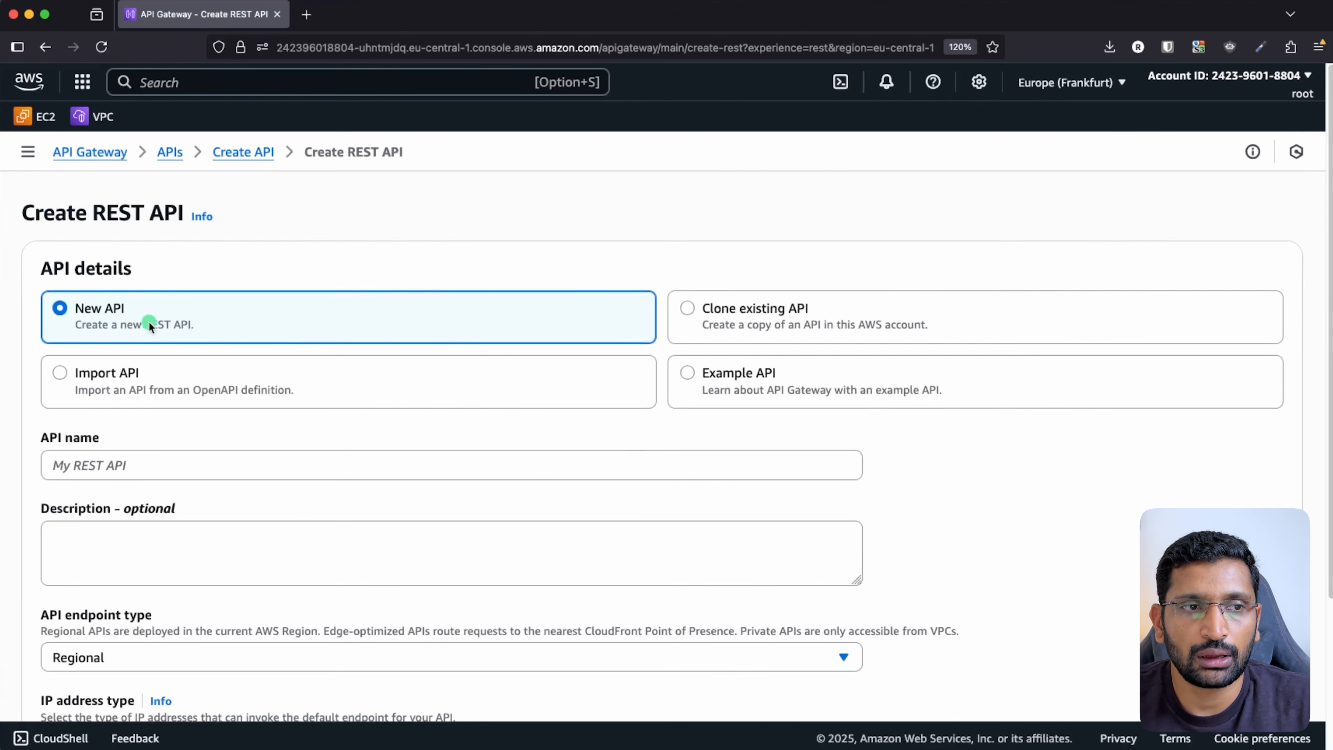
scroll(161, 320, down, 3)
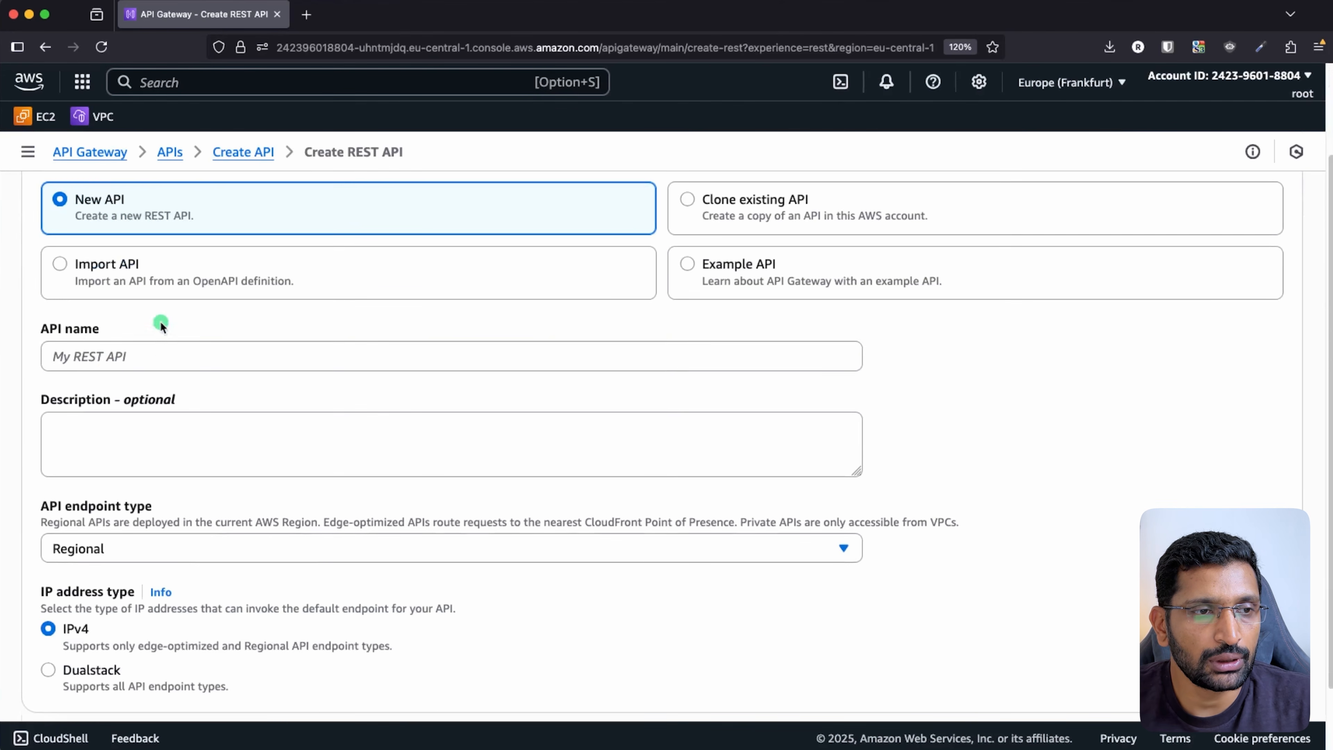
click(108, 362)
text(non-proxy-api-gateway)
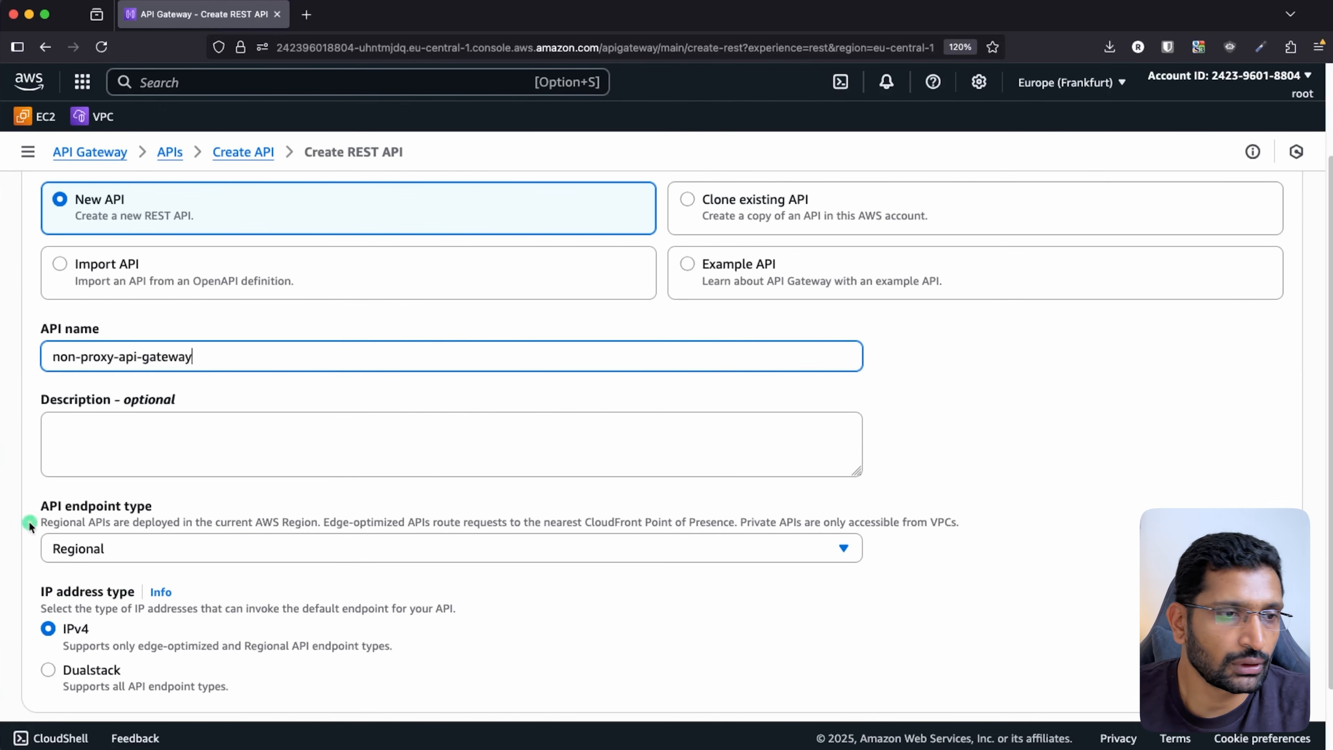
scroll(342, 482, down, 2)
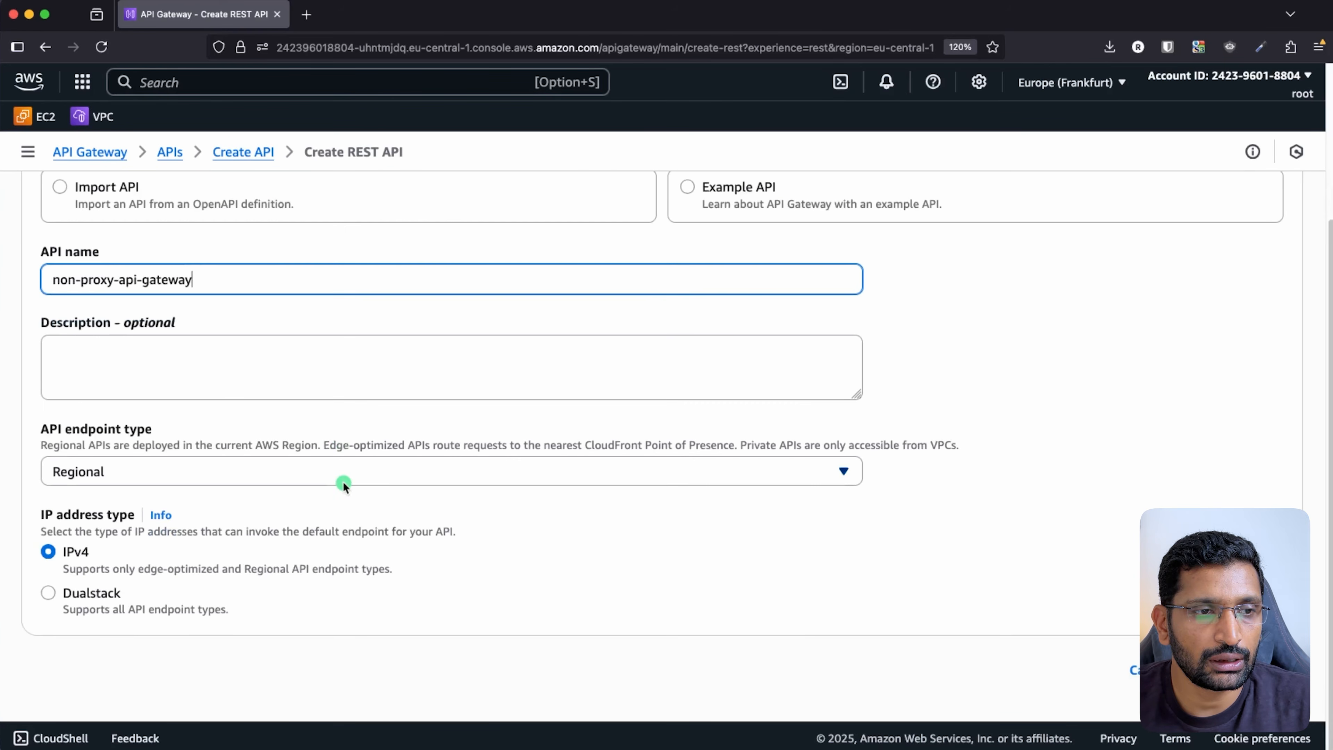
click(1253, 670)
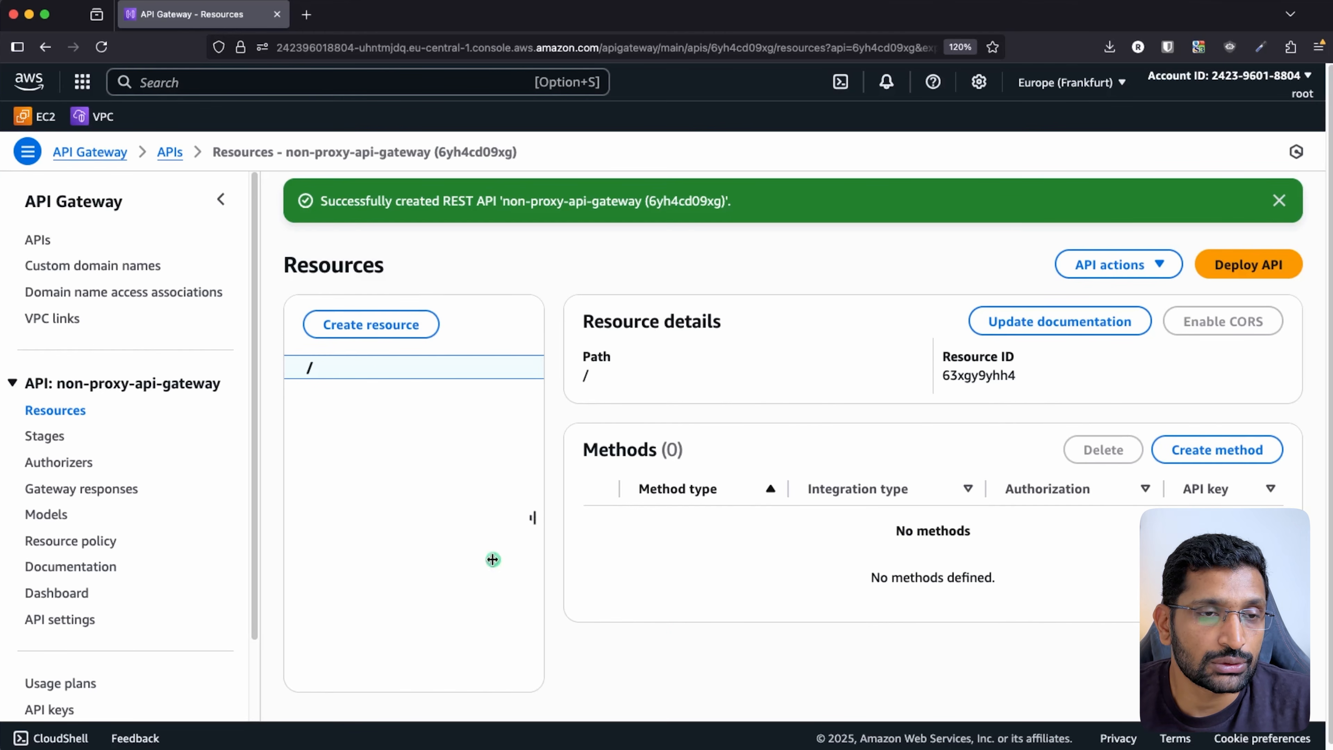
- Create a resource named non-proxy-demo under the root path '/'
click(376, 330)
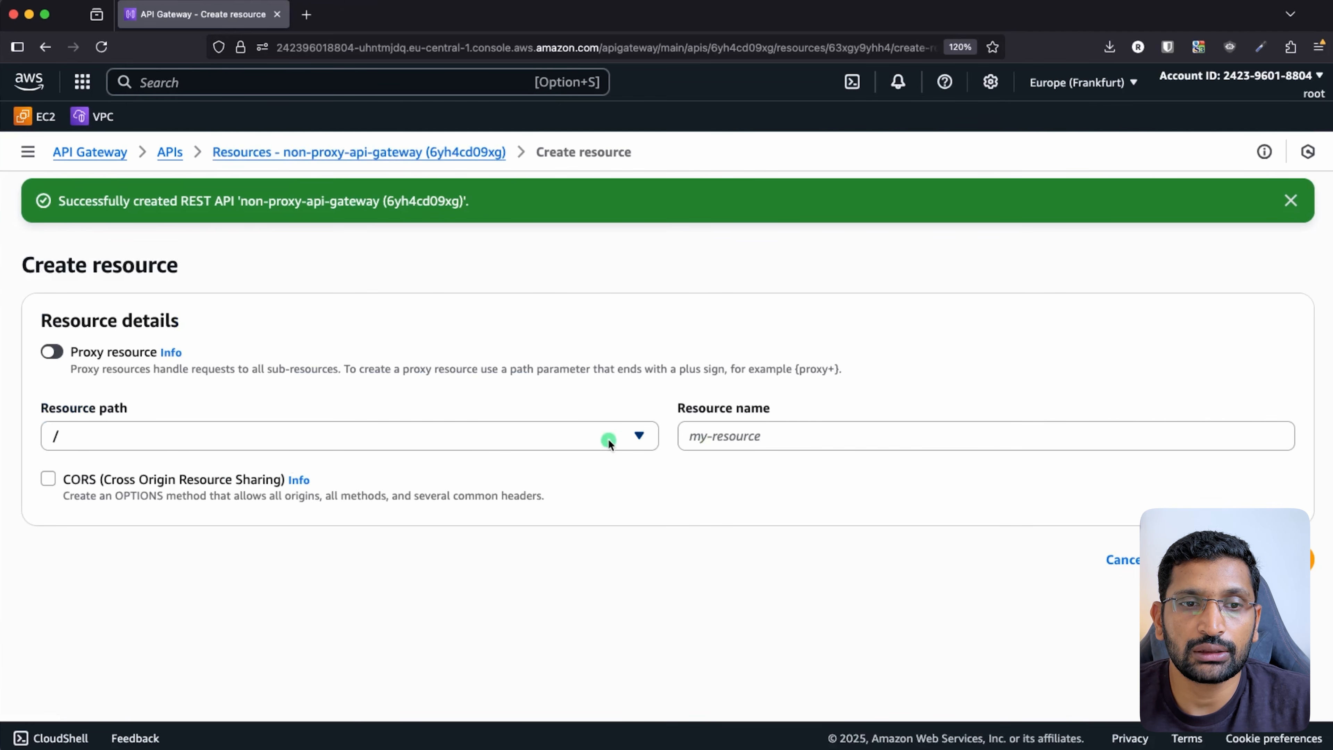
click(635, 437)
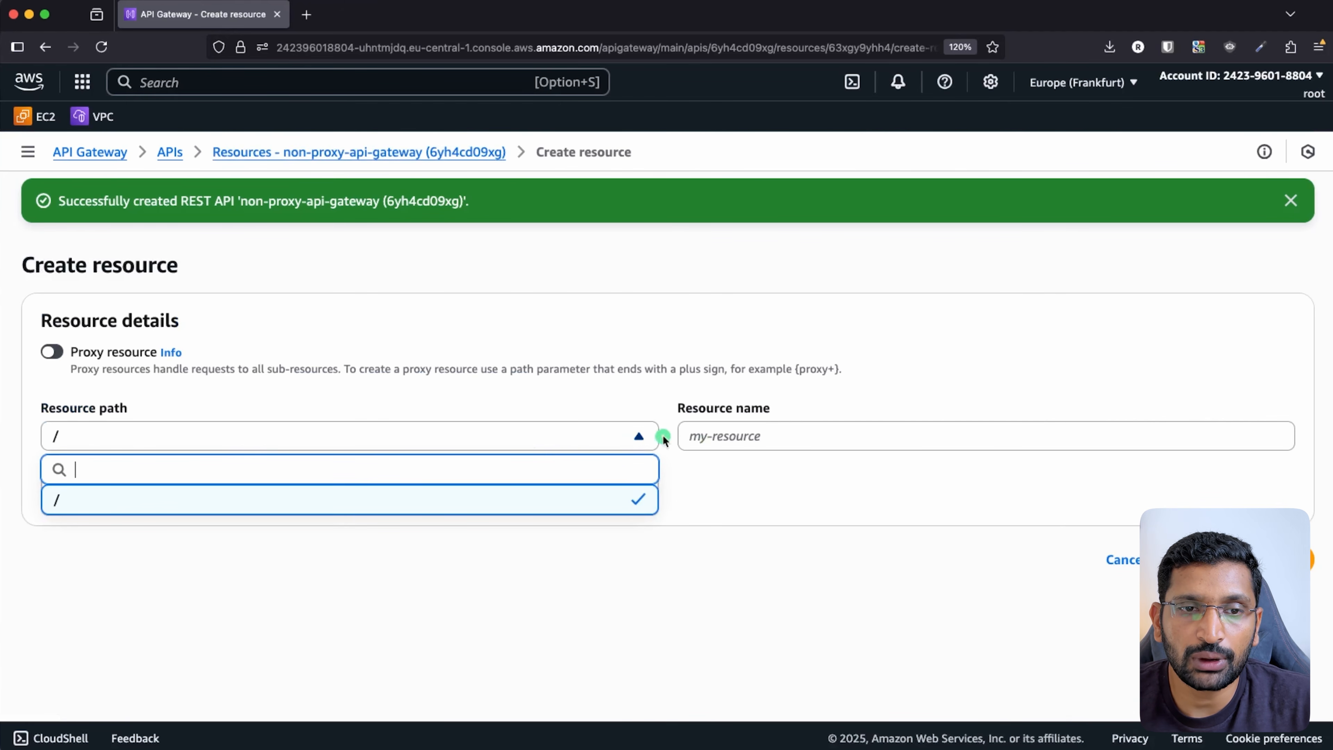
click(701, 437)
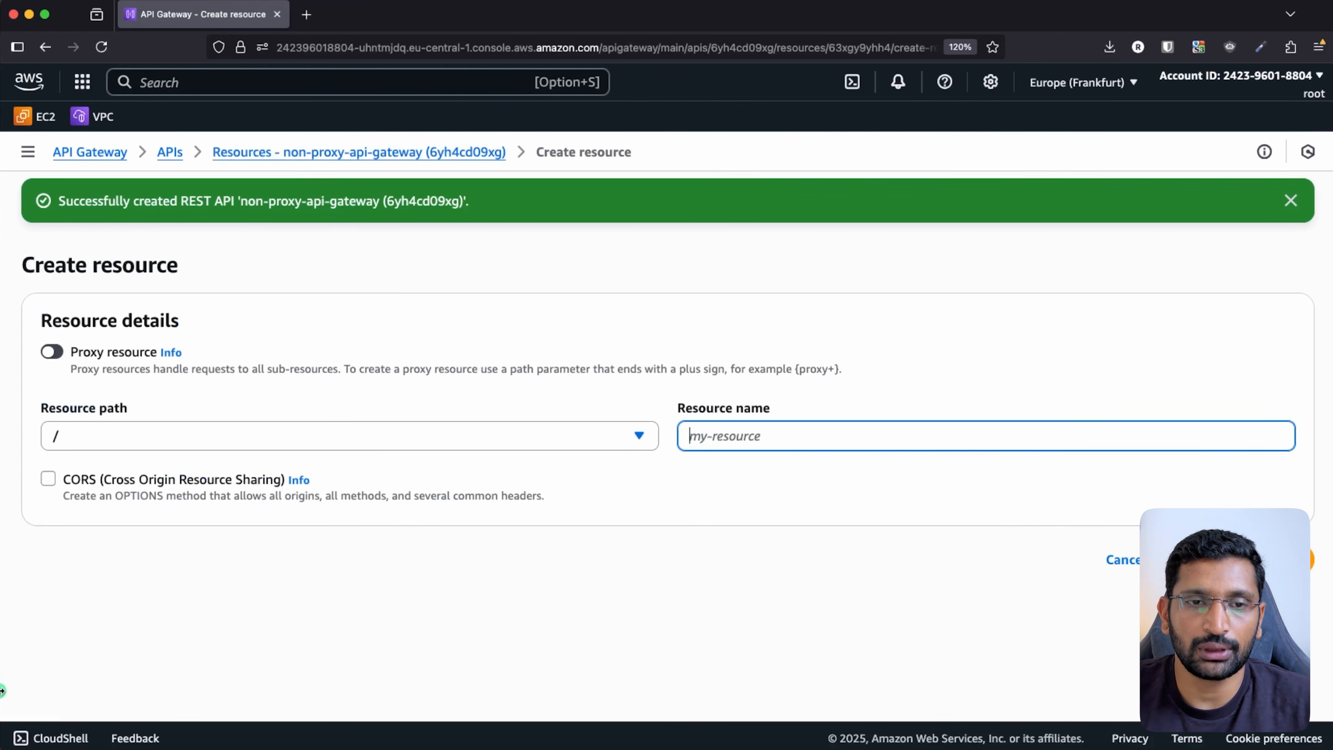
text(non-proxy)
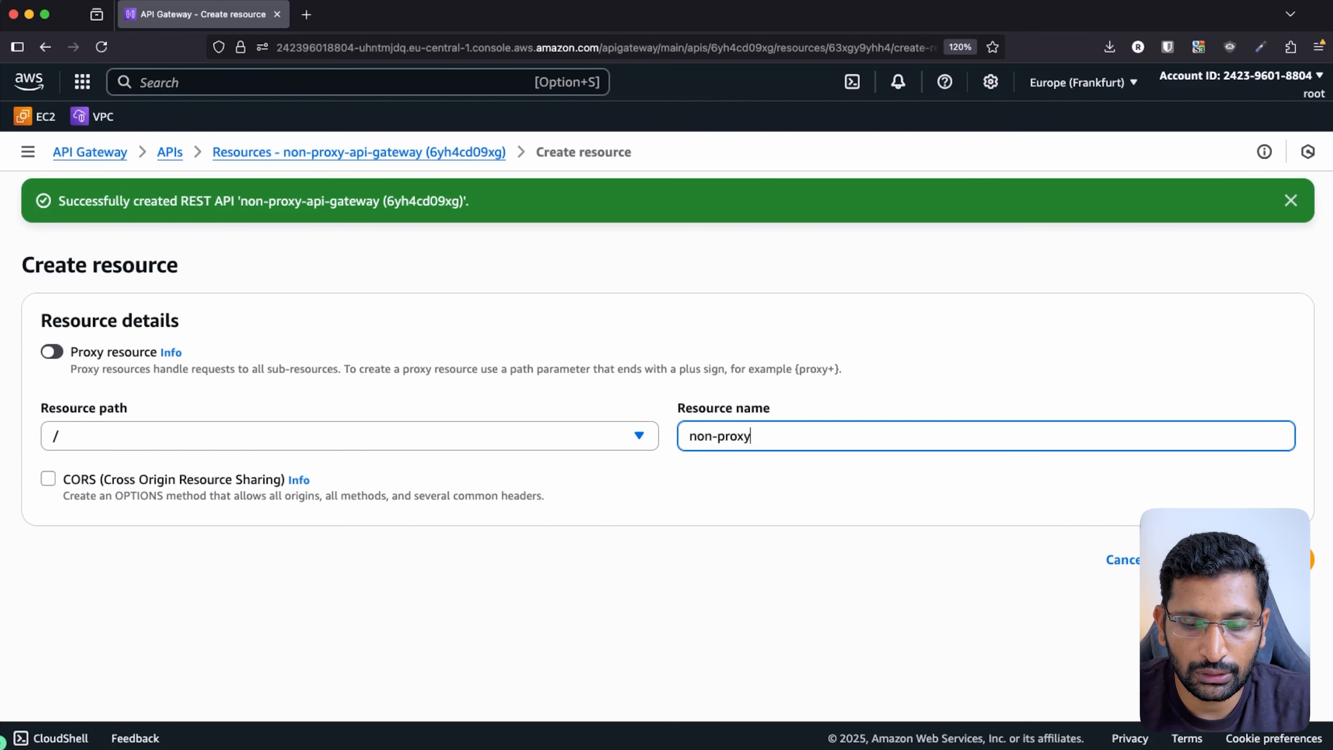
text(-demo)
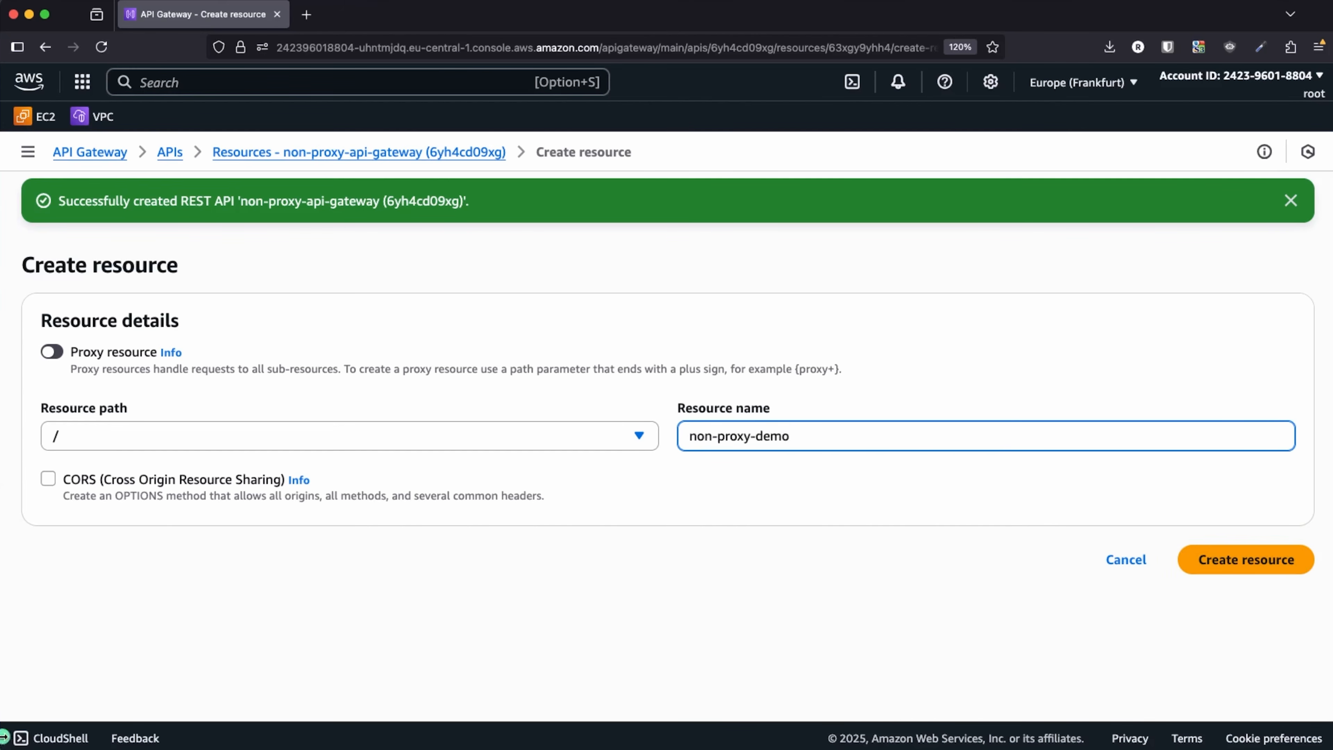
click(1240, 561)
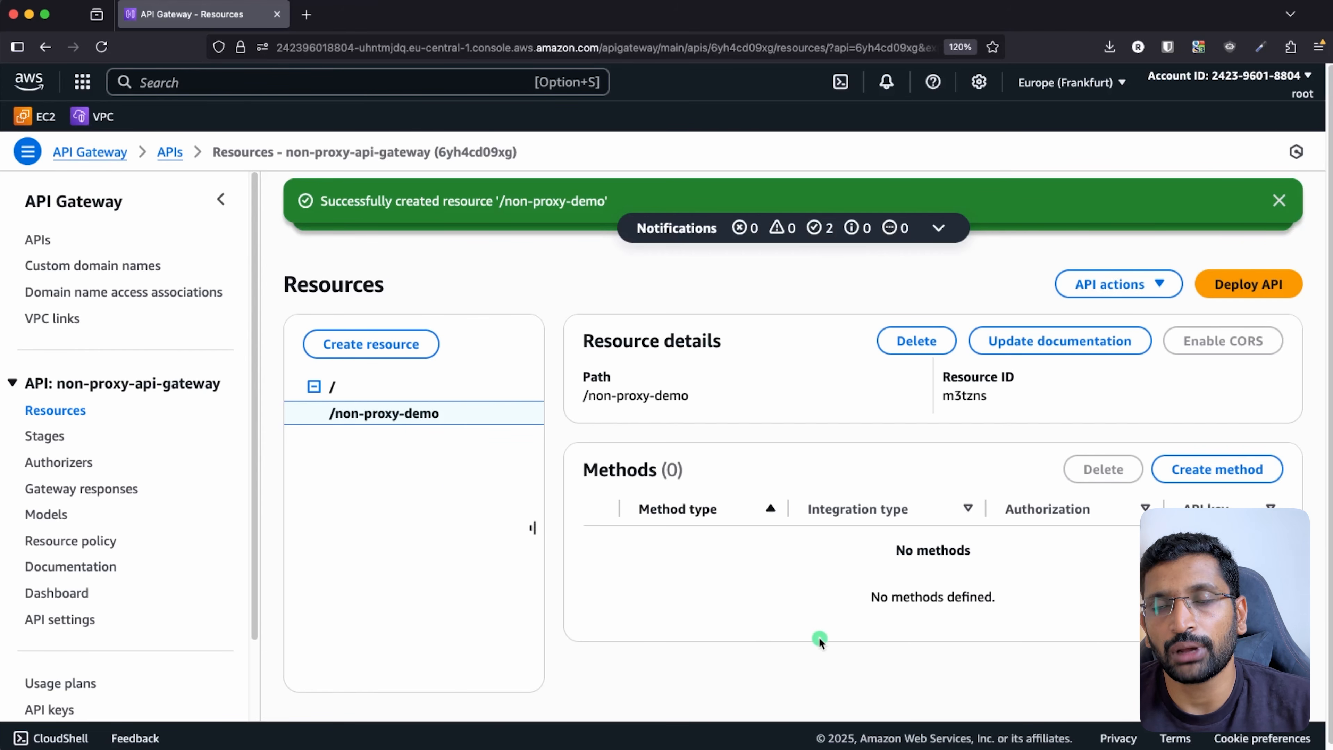
key(super+Tab)
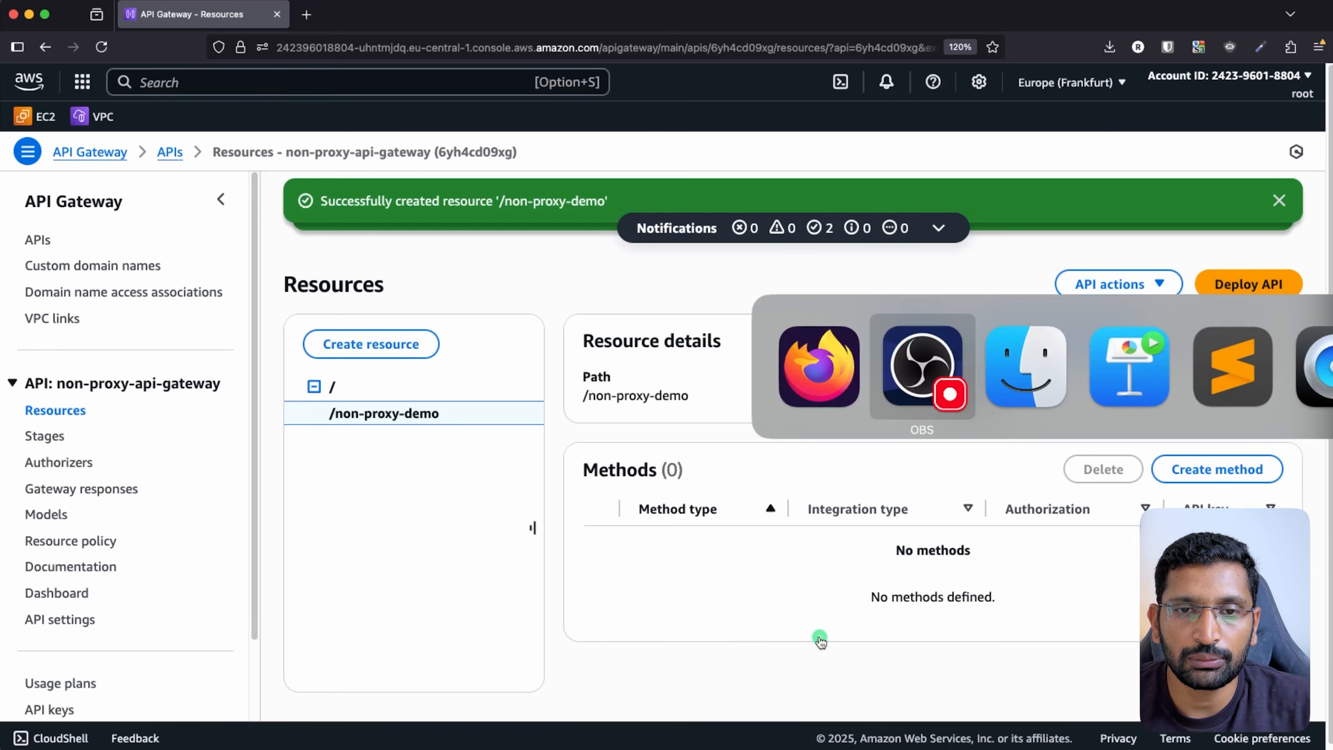
key(super+Tab)
key(super+Tab)
key(super+Tab)
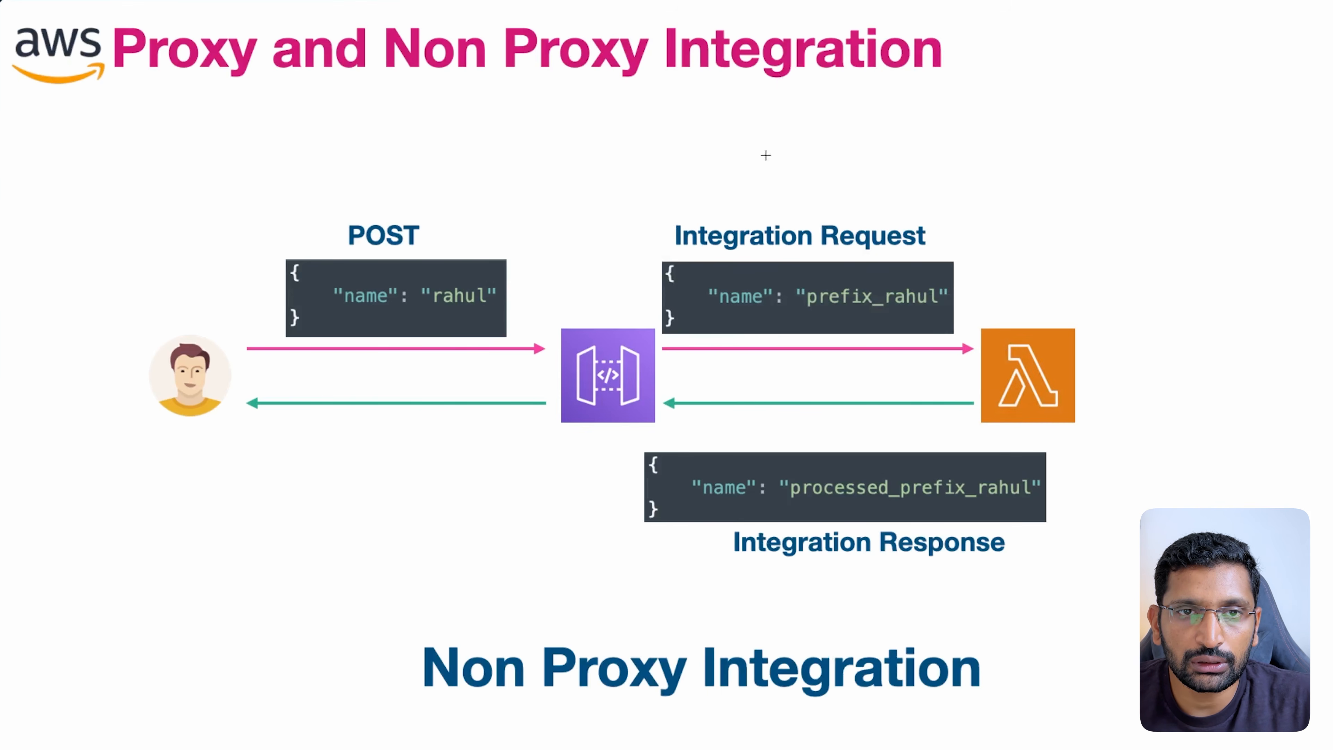
mouse_move(703, 135)
mouse_down()
mouse_move(728, 210)
mouse_move(734, 196)
mouse_up()
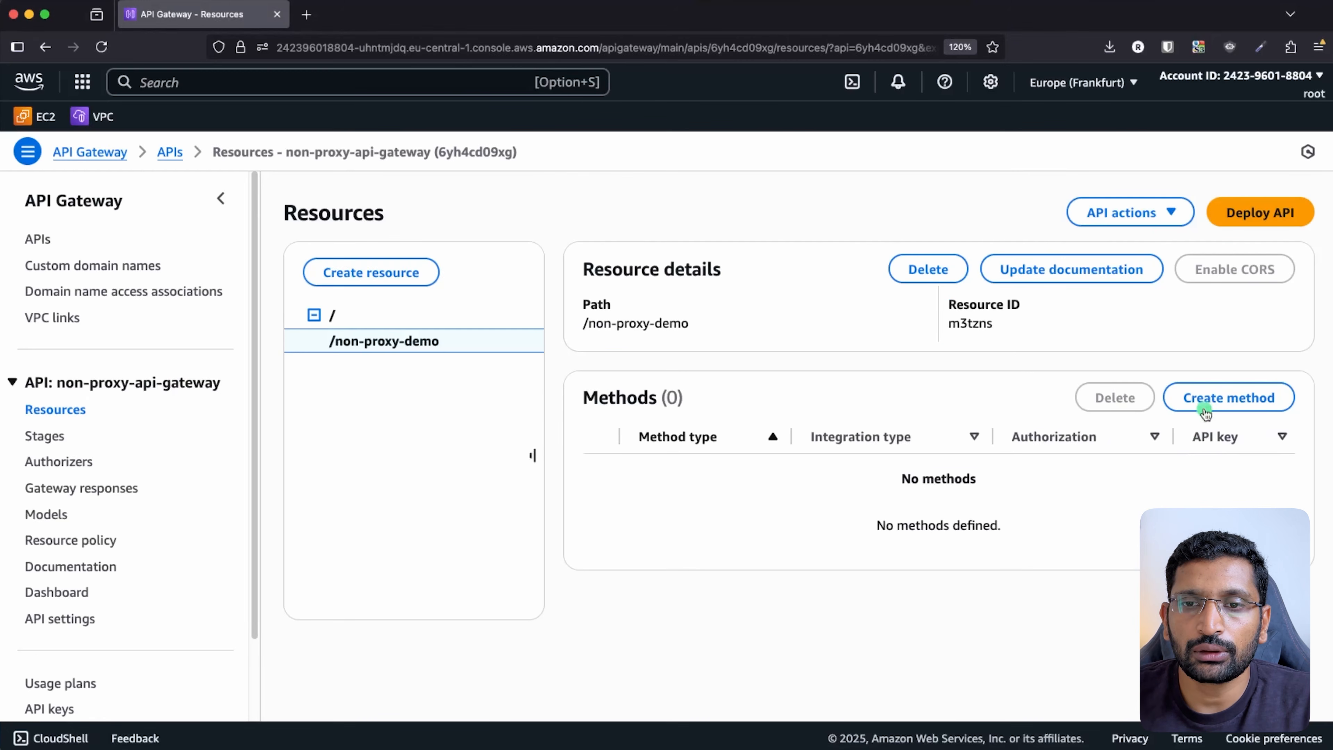
- Create a POST method on /non-proxy-demo using the non-proxy-lambda-processor Lambda, with proxy integration off
click(1202, 401)
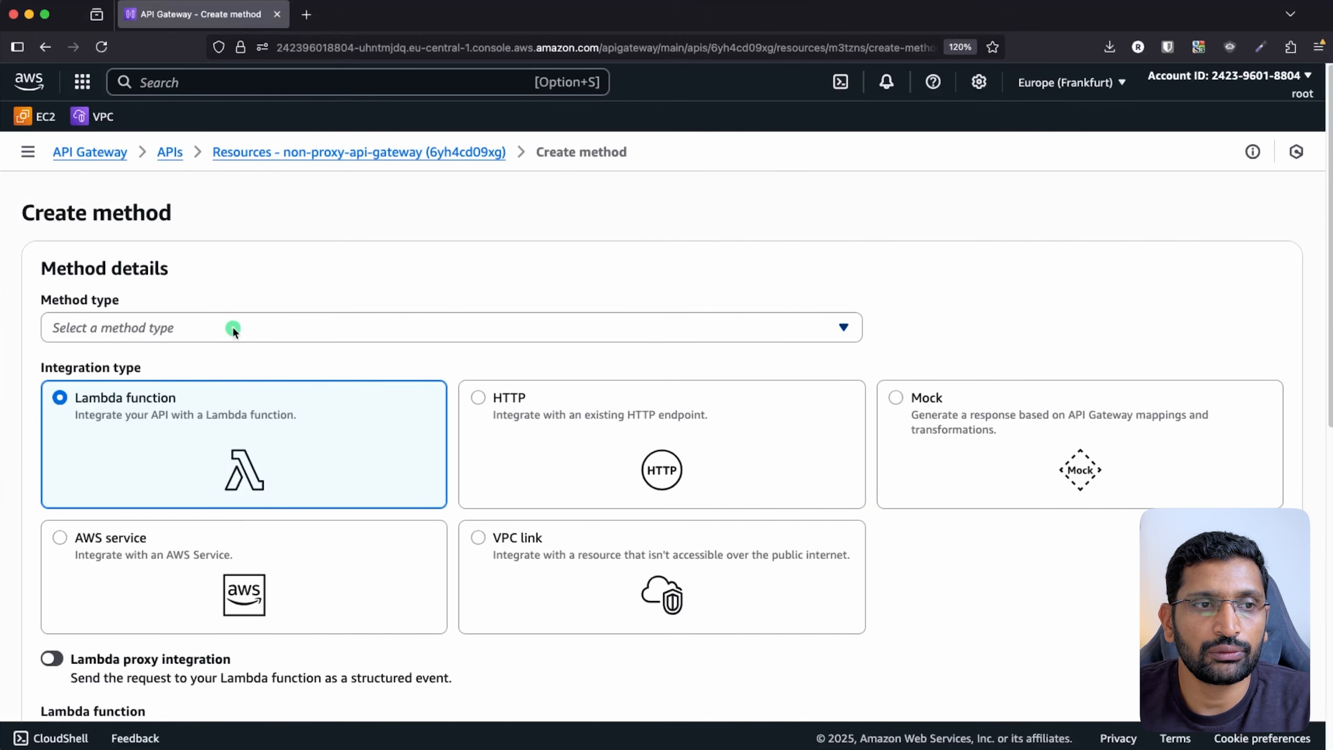
click(233, 327)
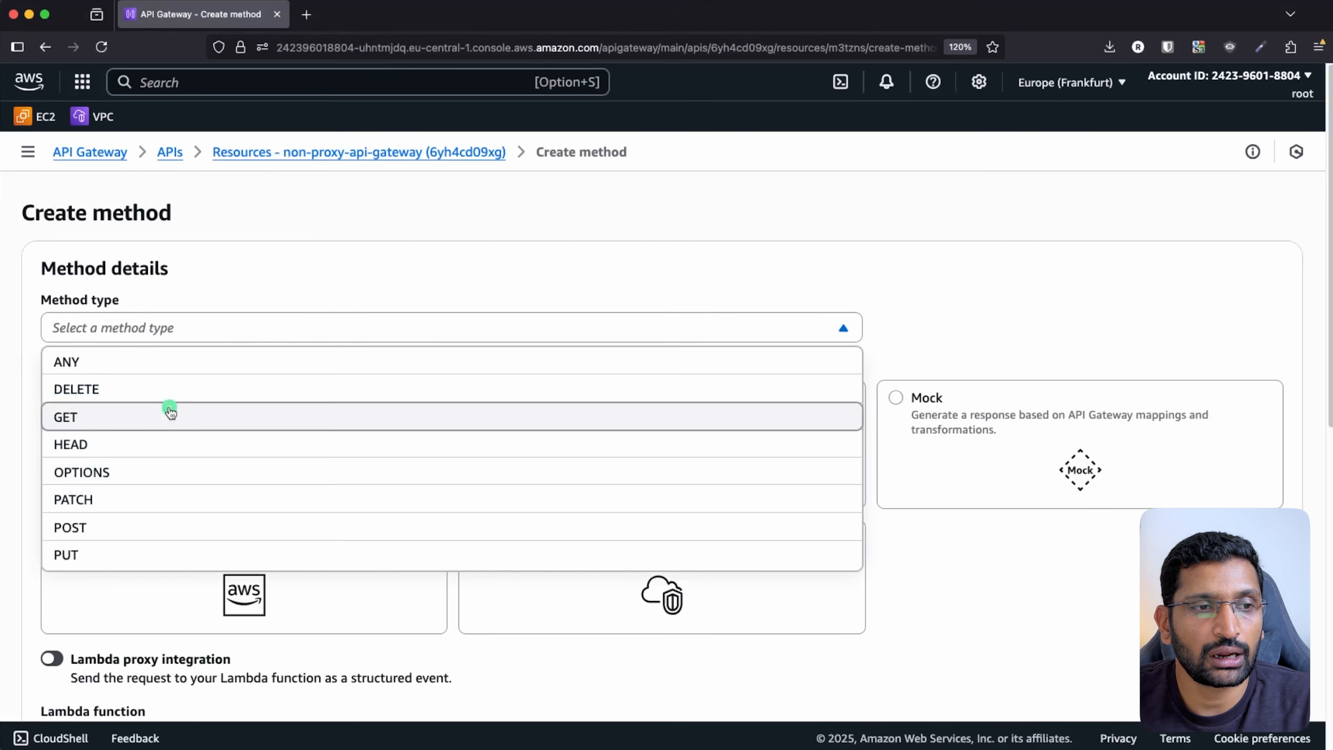
click(80, 528)
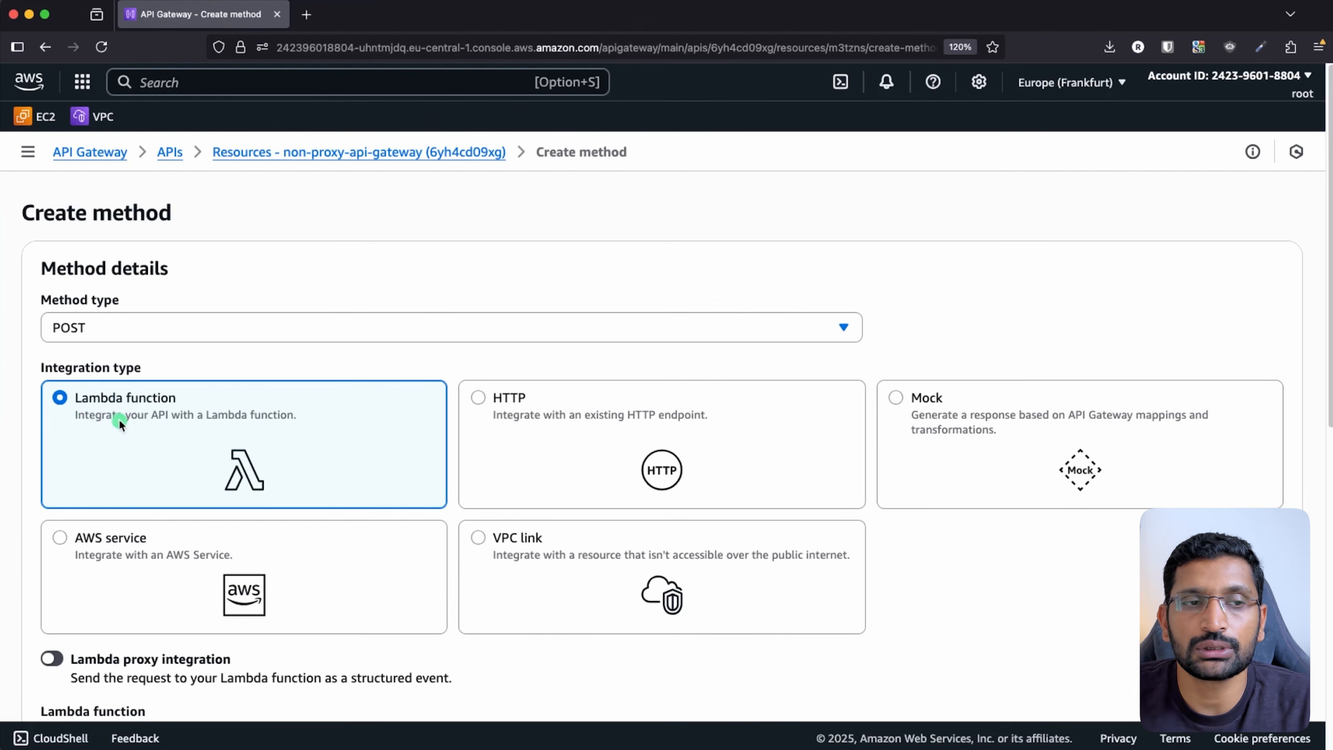
scroll(152, 425, down, 5)
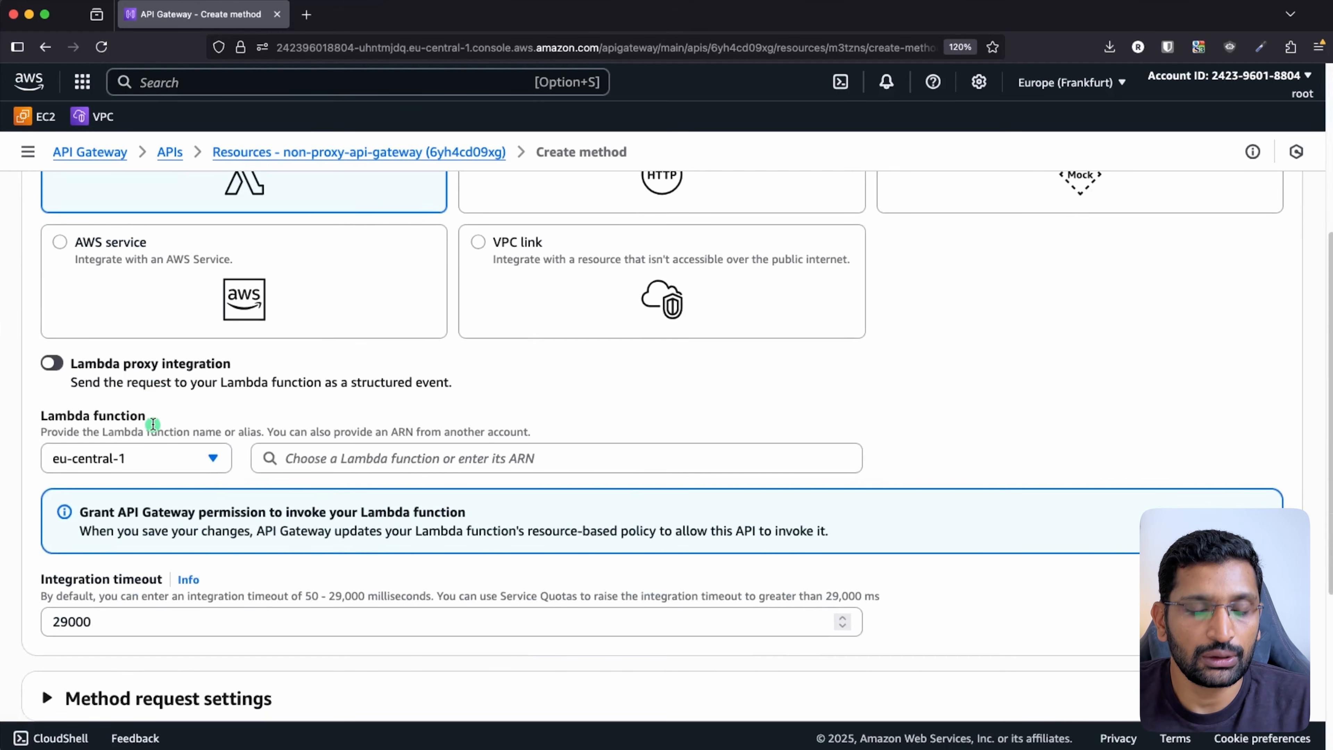
mouse_move(457, 363)
mouse_down()
mouse_move(210, 316)
mouse_move(39, 333)
mouse_move(65, 400)
mouse_move(428, 407)
mouse_move(458, 364)
mouse_up()
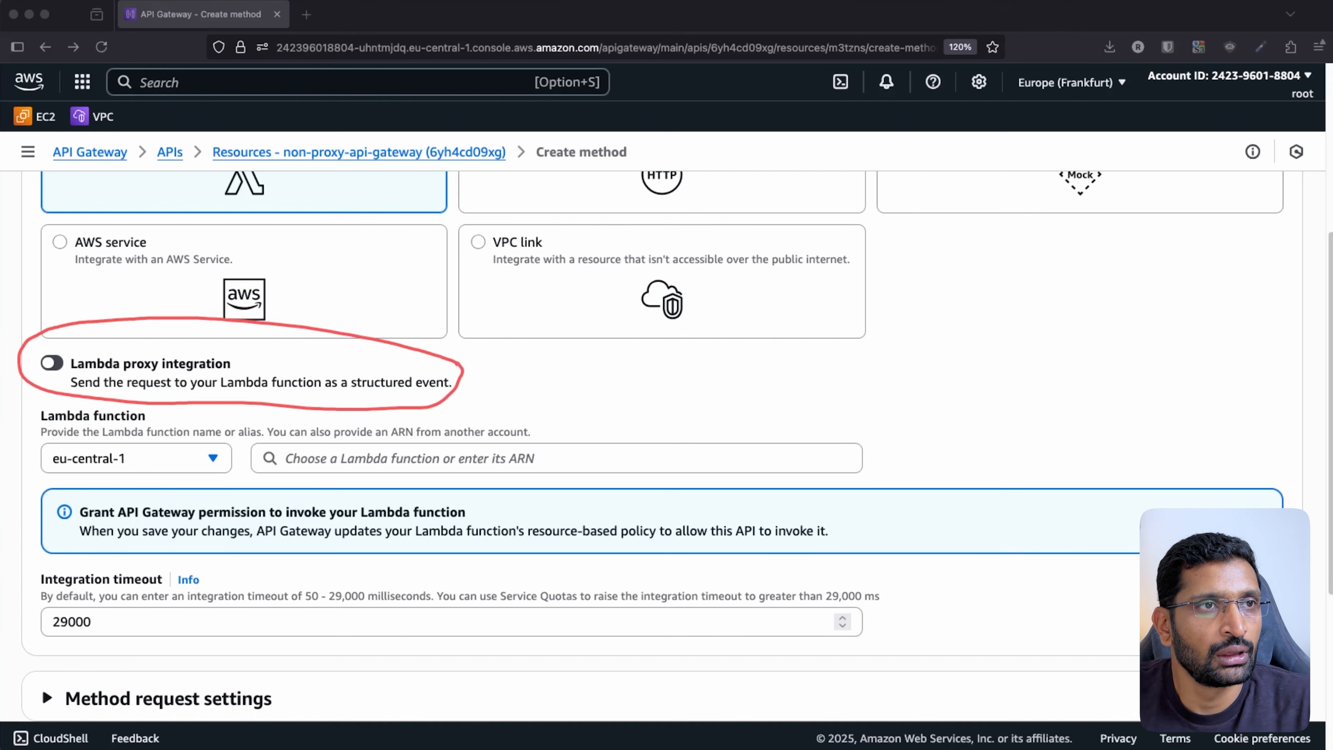
click(186, 324)
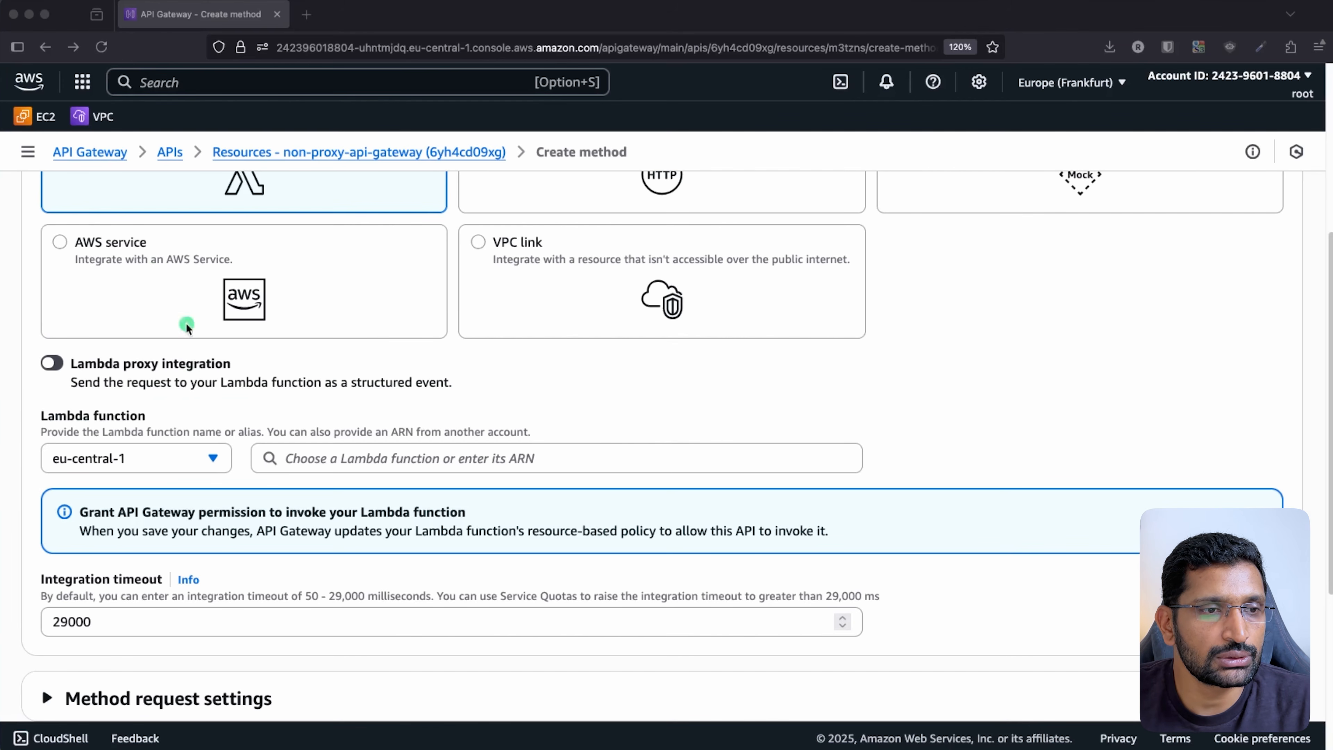
click(381, 457)
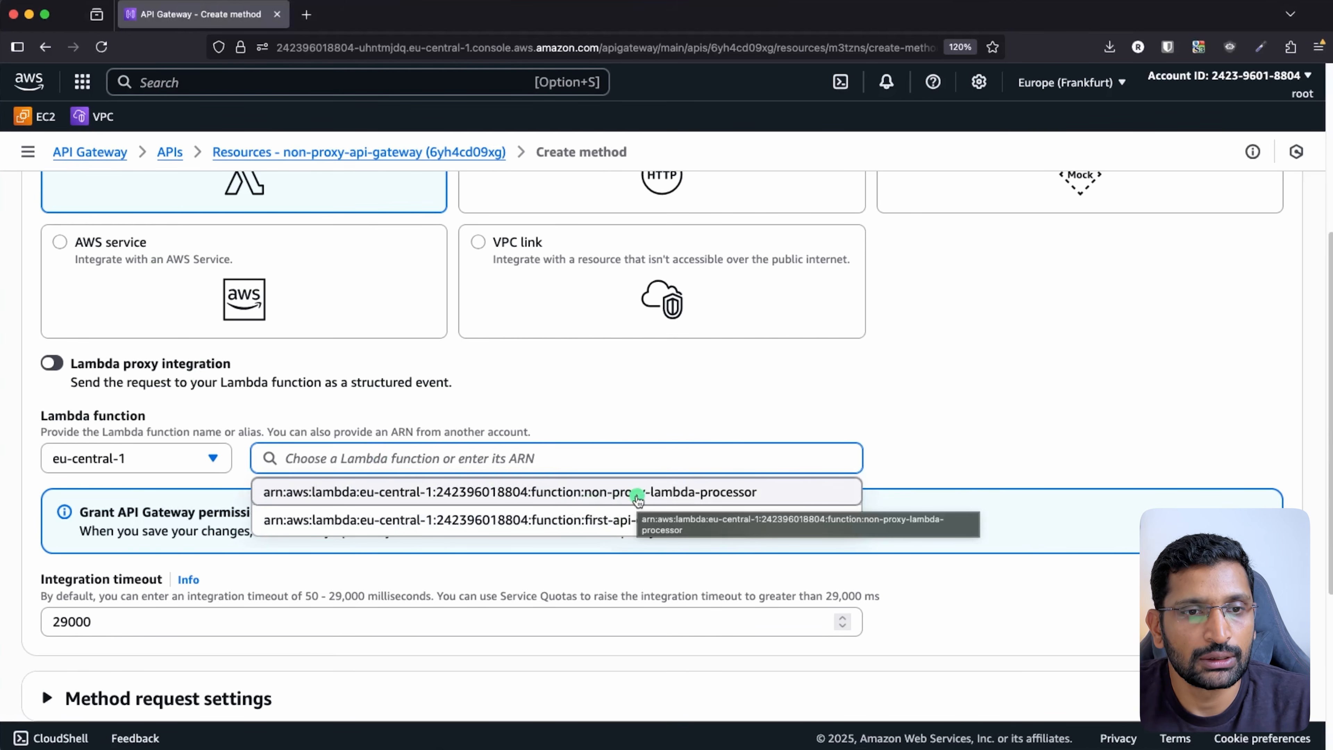
click(638, 494)
scroll(405, 533, down, 5)
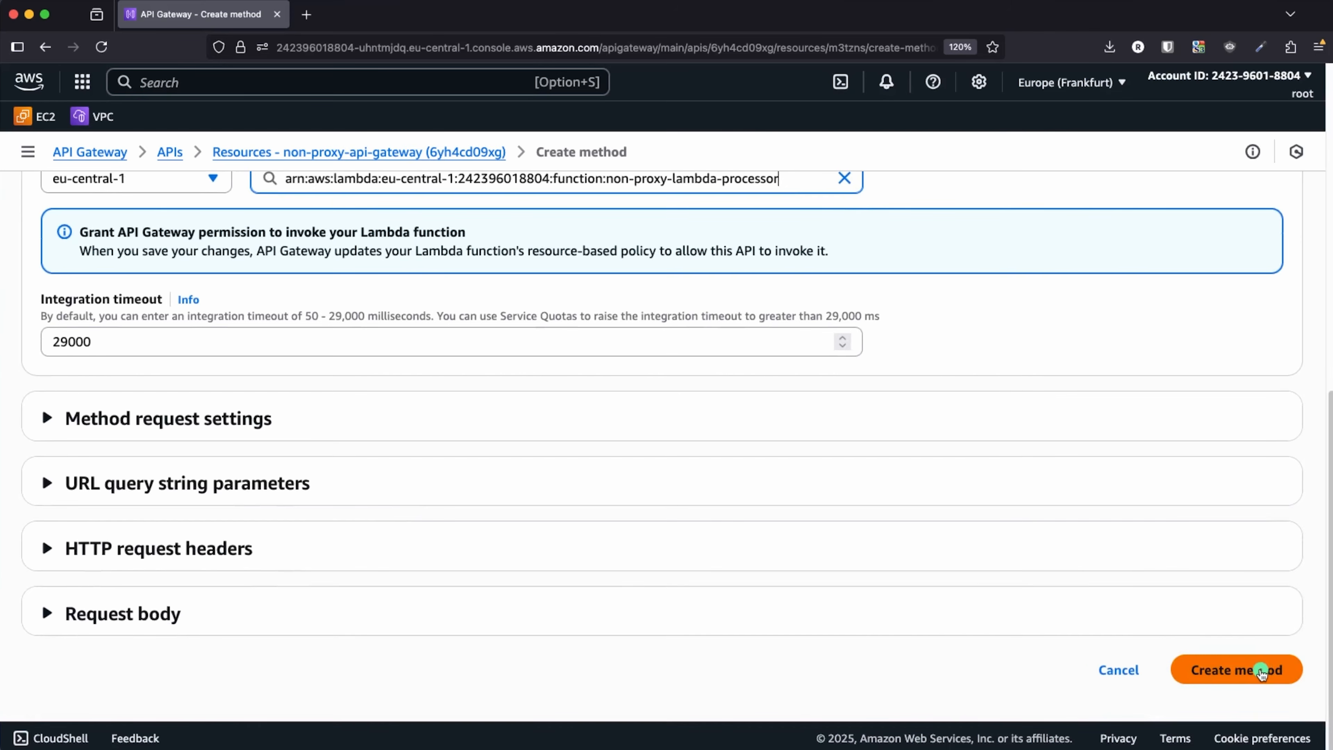
click(1255, 670)
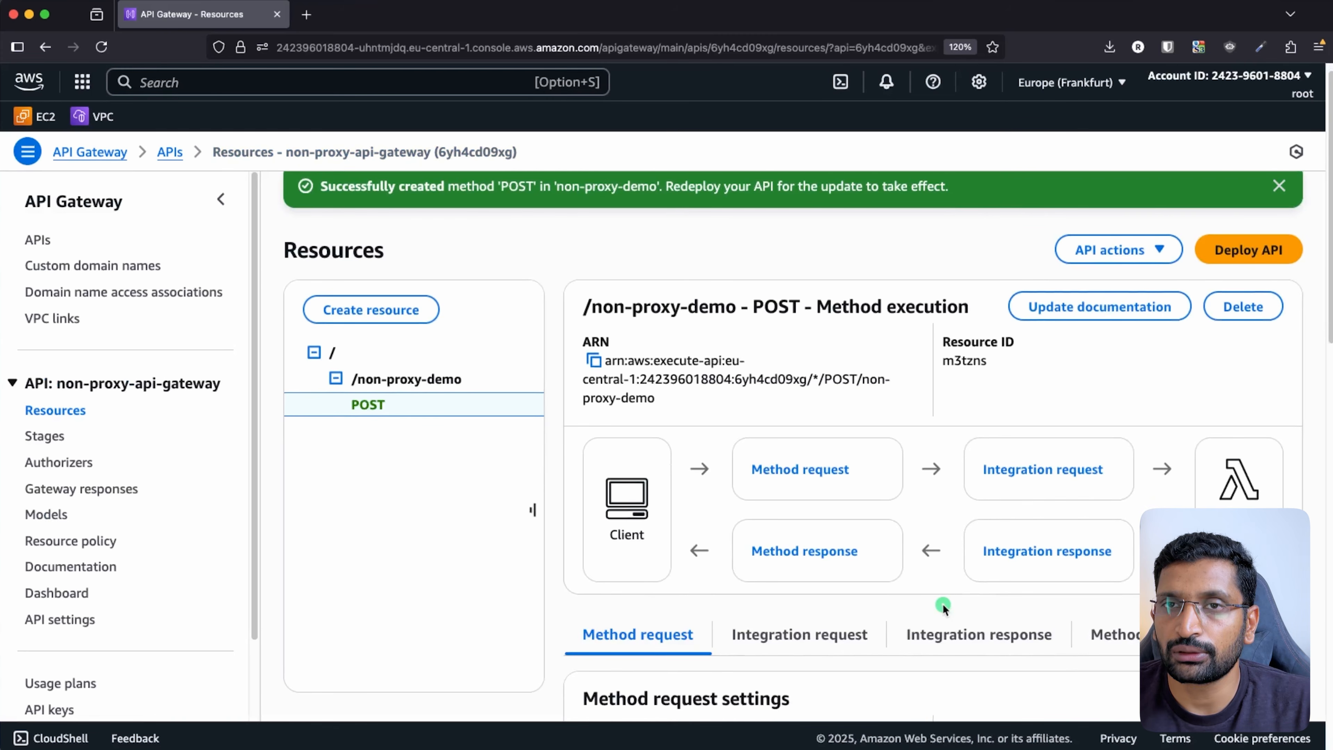
scroll(943, 604, down, 1)
scroll(917, 593, up, 2)
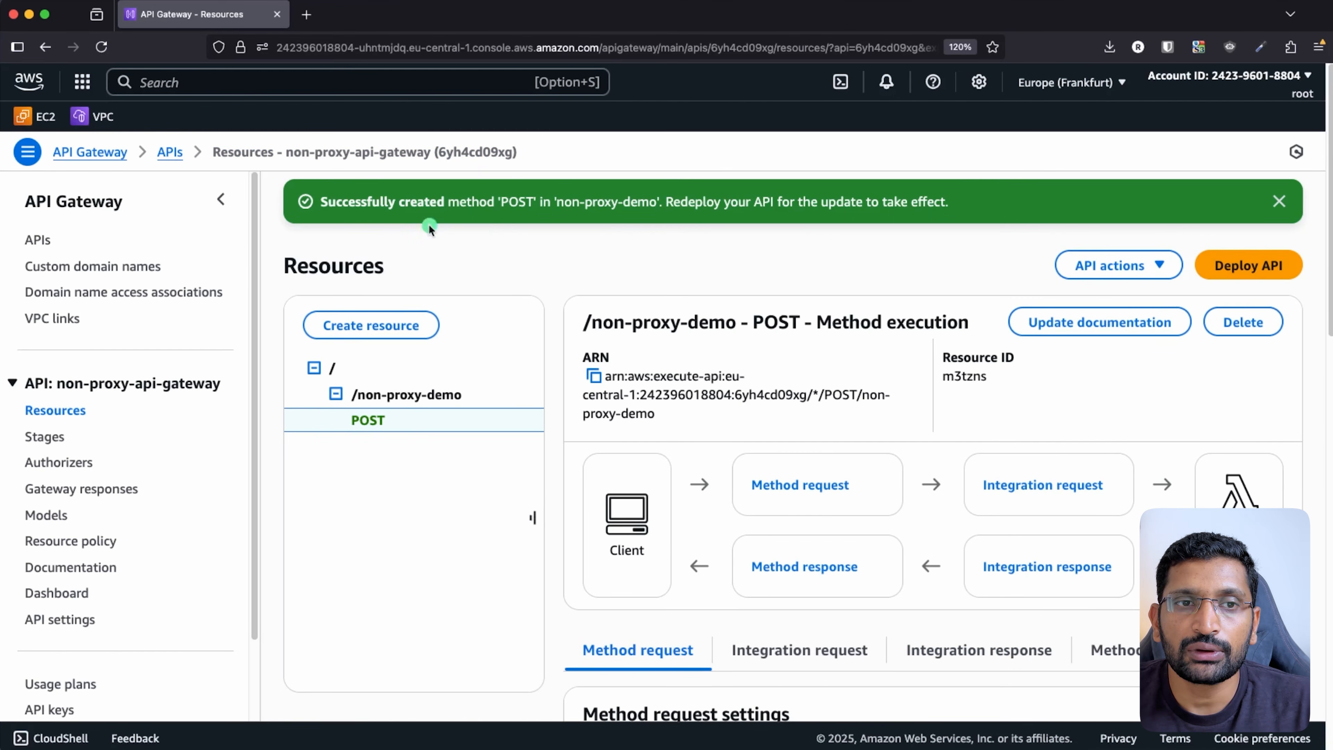
scroll(710, 373, down, 3)
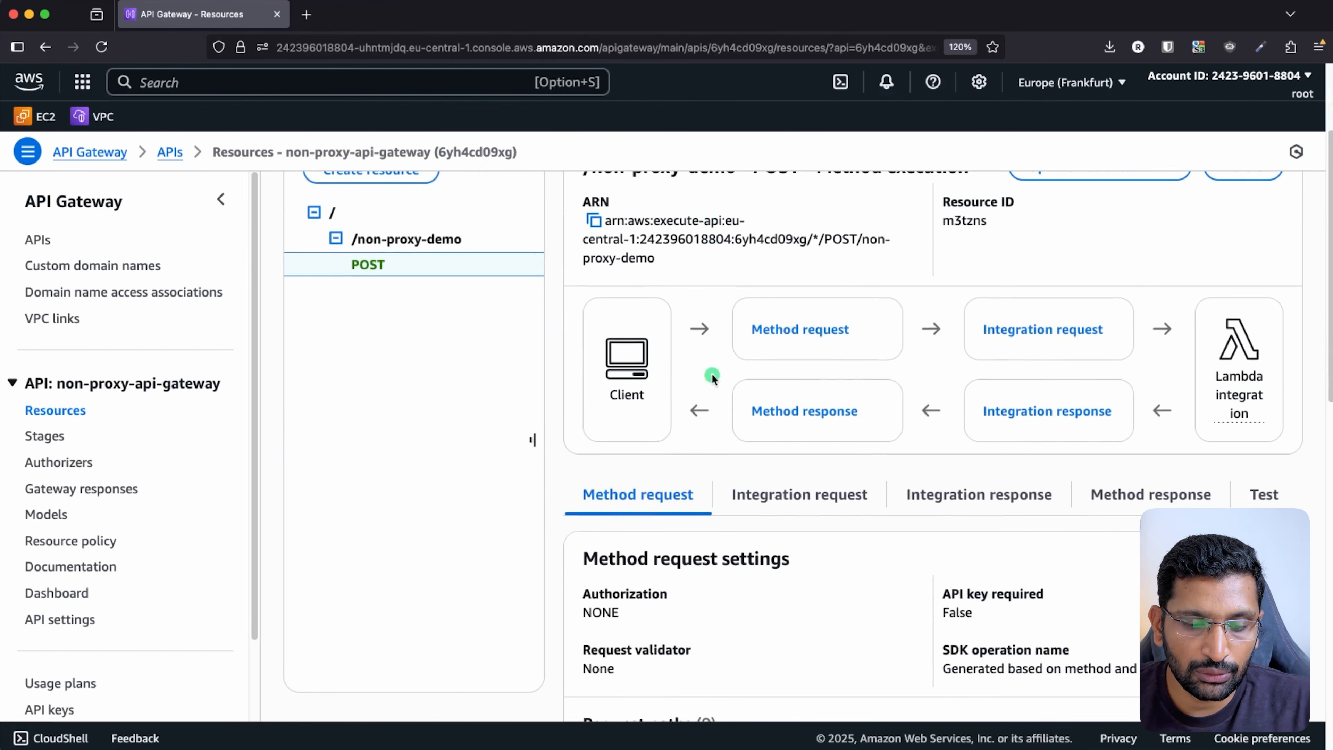
key(super+shift+4)
mouse_move(706, 283)
mouse_down()
mouse_move(591, 286)
mouse_move(559, 420)
mouse_move(919, 484)
mouse_move(1253, 458)
mouse_move(1293, 358)
mouse_move(997, 242)
mouse_move(651, 266)
mouse_move(636, 279)
mouse_up()
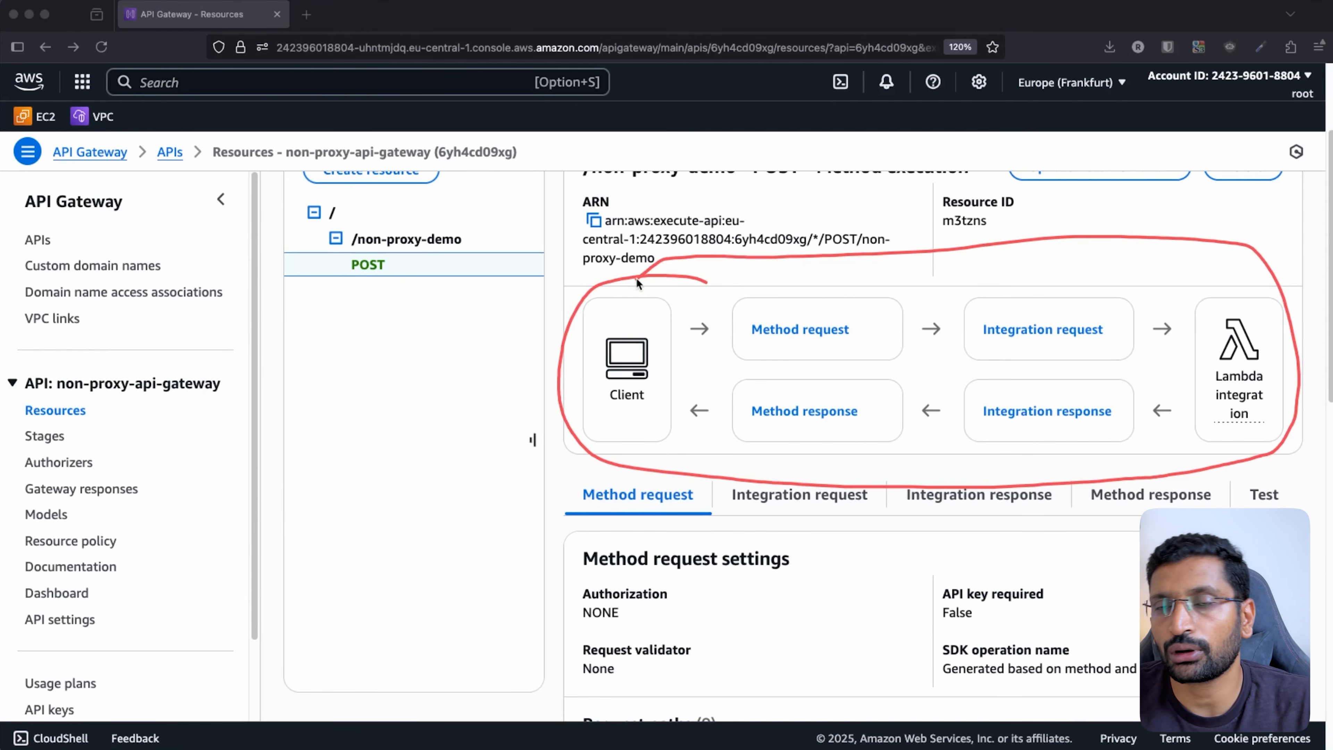
mouse_move(864, 248)
mouse_down()
mouse_move(836, 300)
mouse_move(832, 288)
mouse_move(848, 290)
mouse_up()
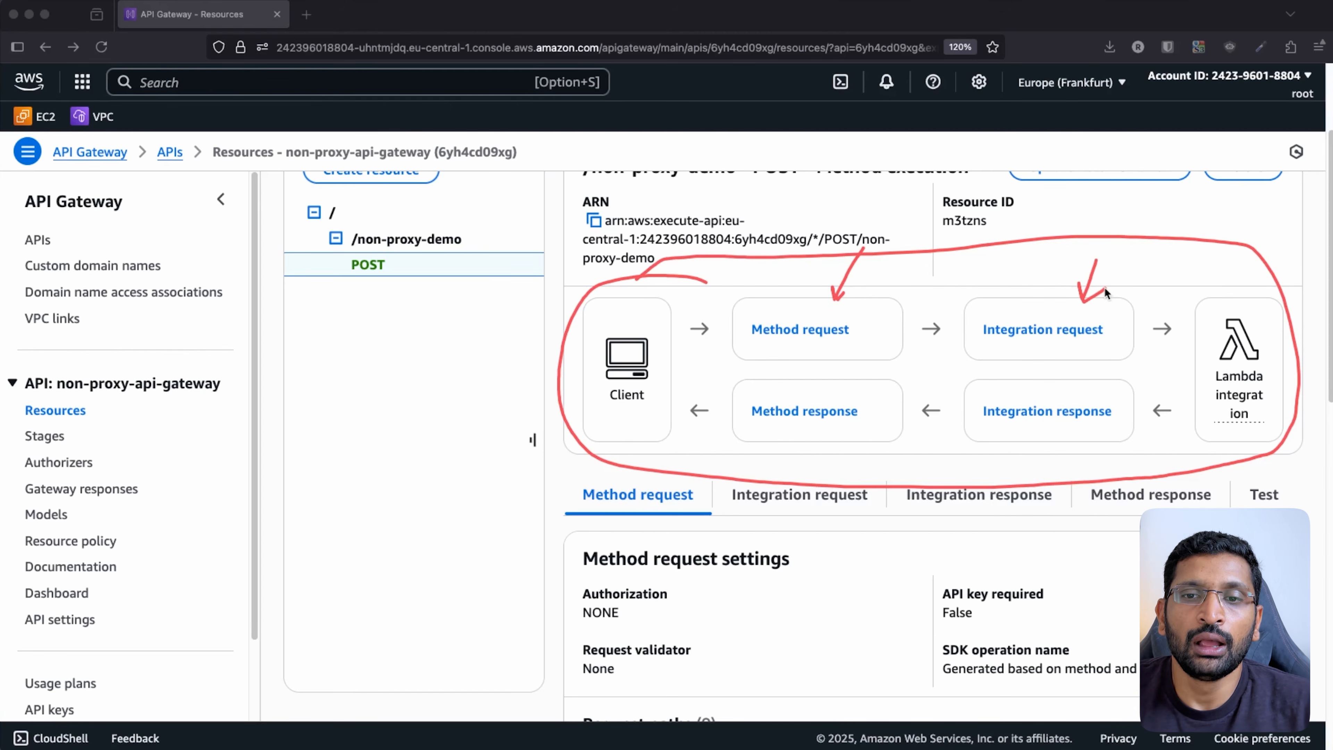
drag(1202, 251, 1224, 293)
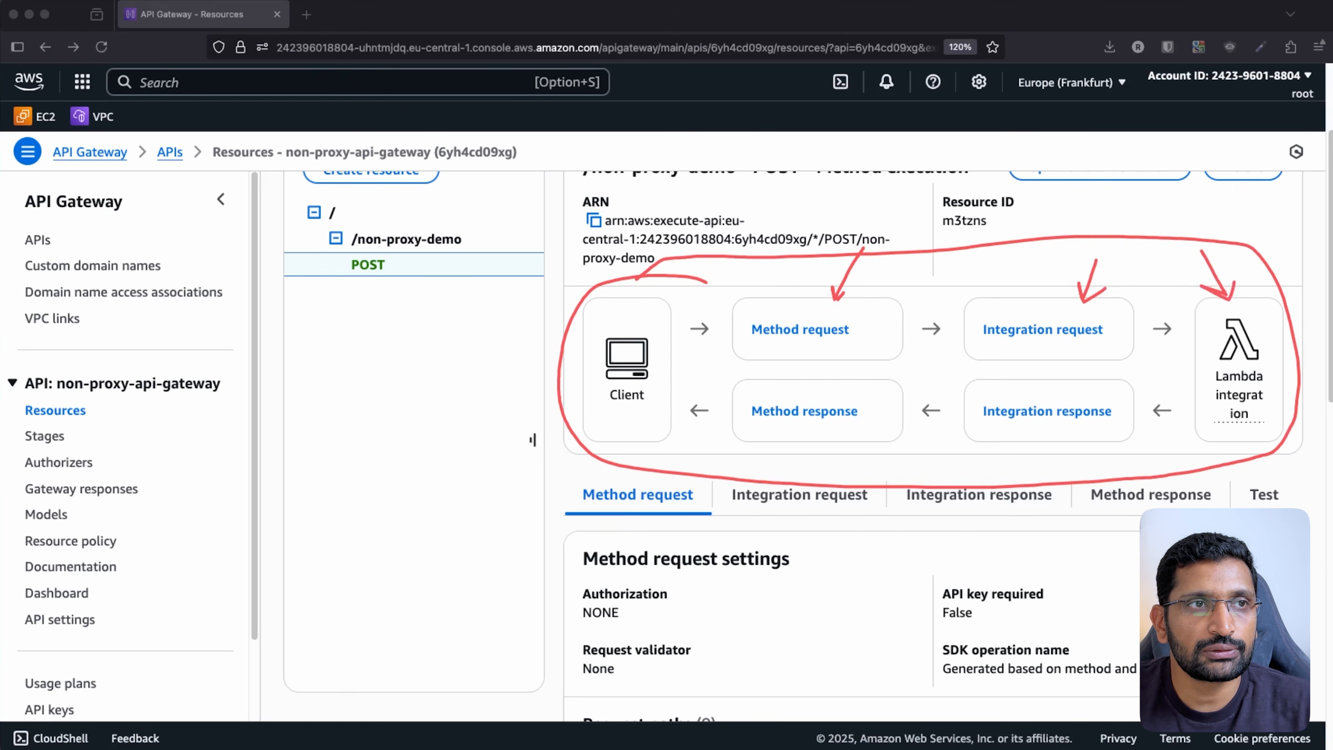
key(Escape)
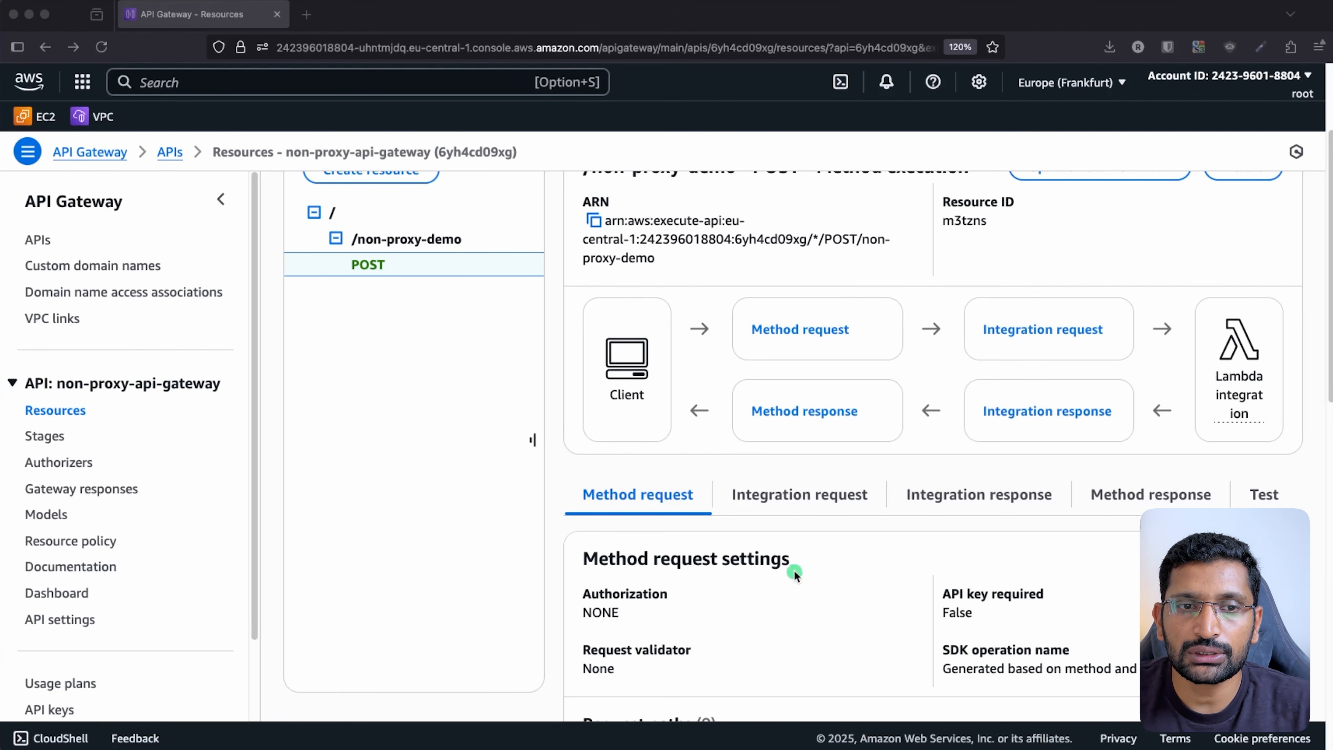
click(815, 336)
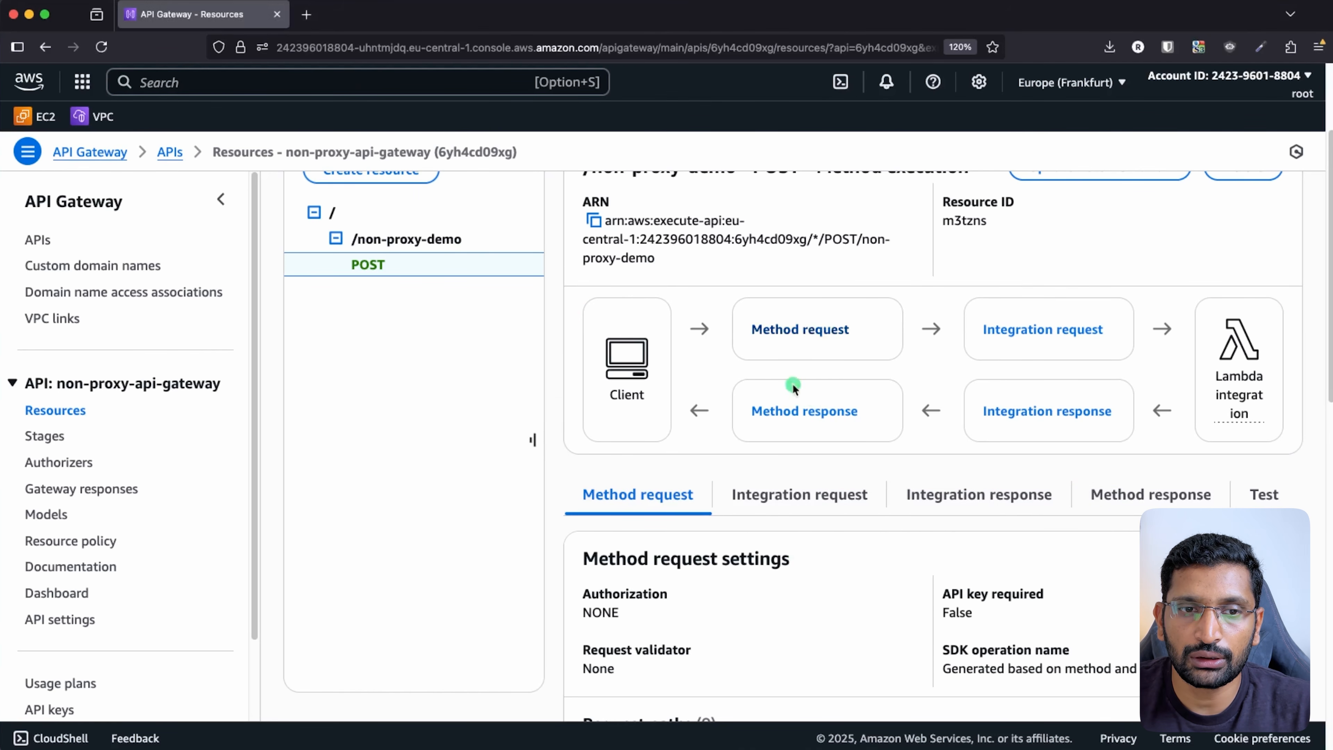
click(635, 501)
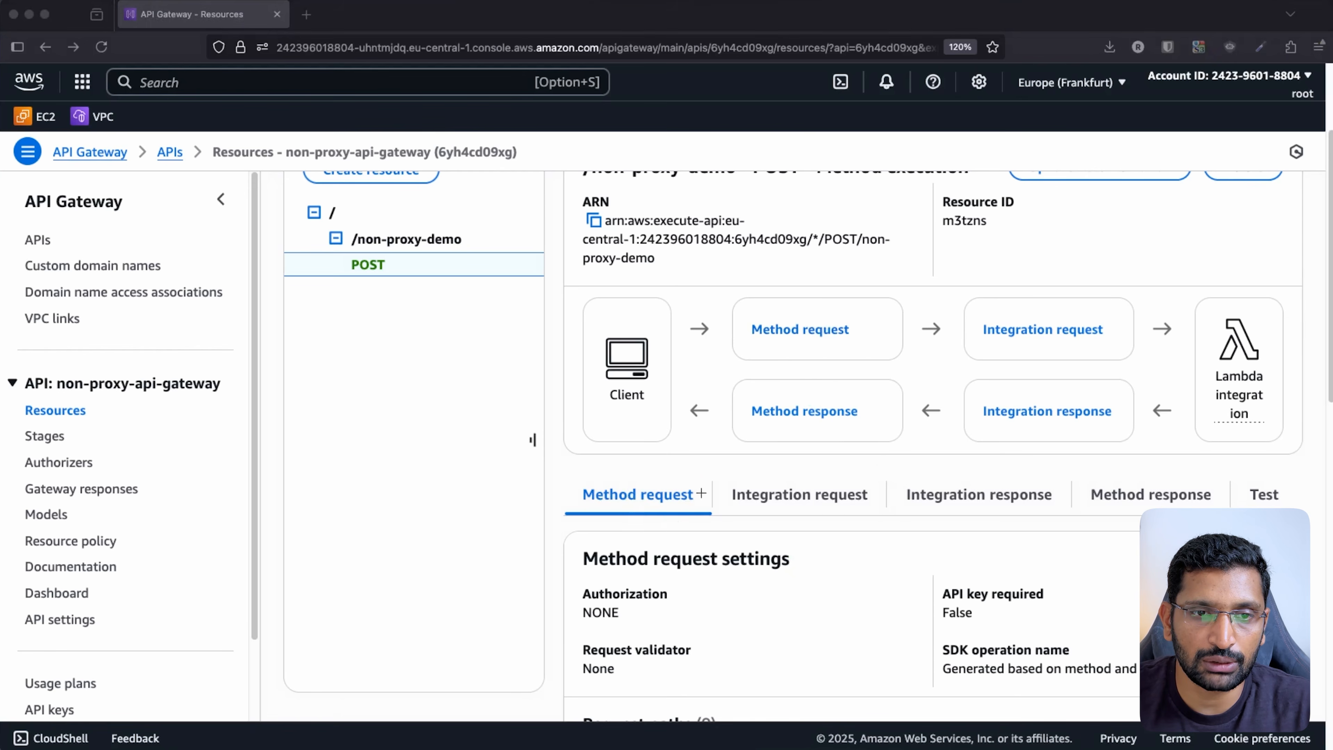
mouse_move(702, 482)
mouse_down()
mouse_move(617, 465)
mouse_move(619, 527)
mouse_move(672, 474)
mouse_up()
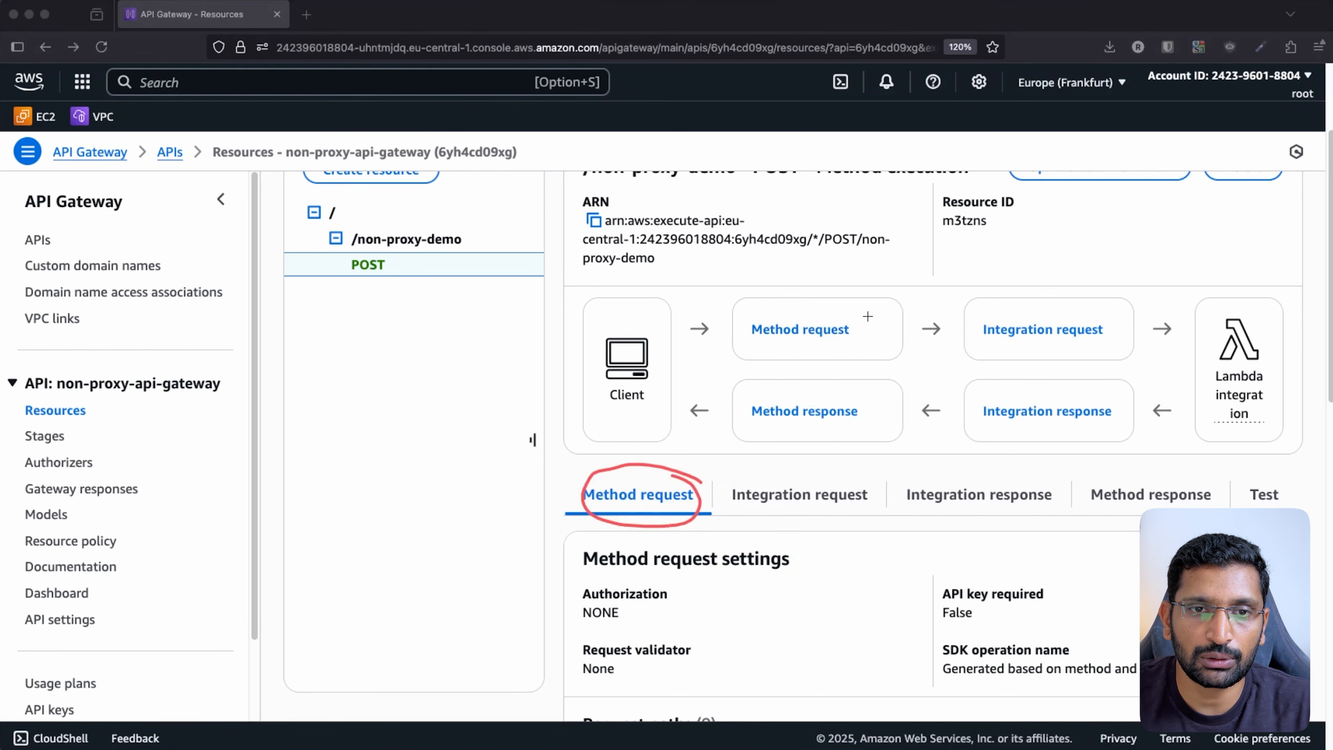
mouse_move(868, 316)
mouse_down()
mouse_move(746, 350)
mouse_move(851, 307)
mouse_up()
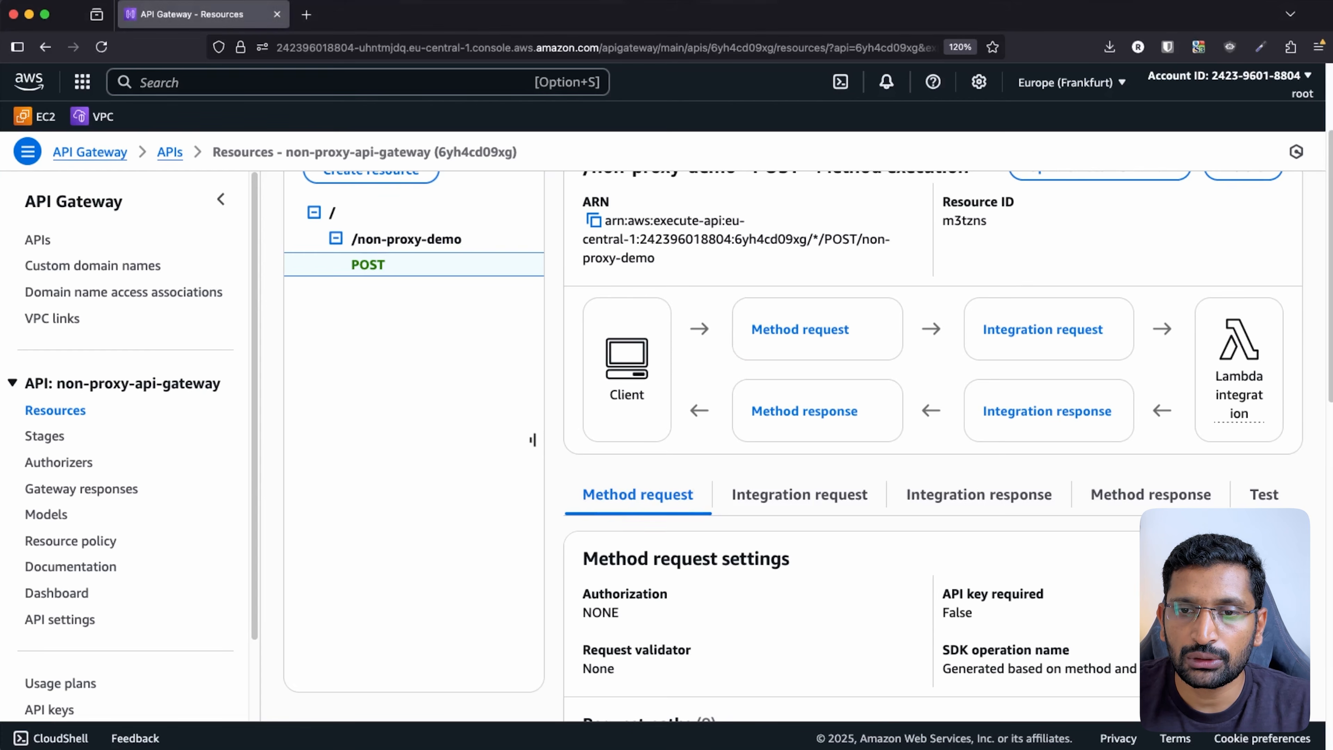
scroll(934, 441, down, 3)
- Set the POST method's request validator to validate body, query string parameters and headers
click(1259, 434)
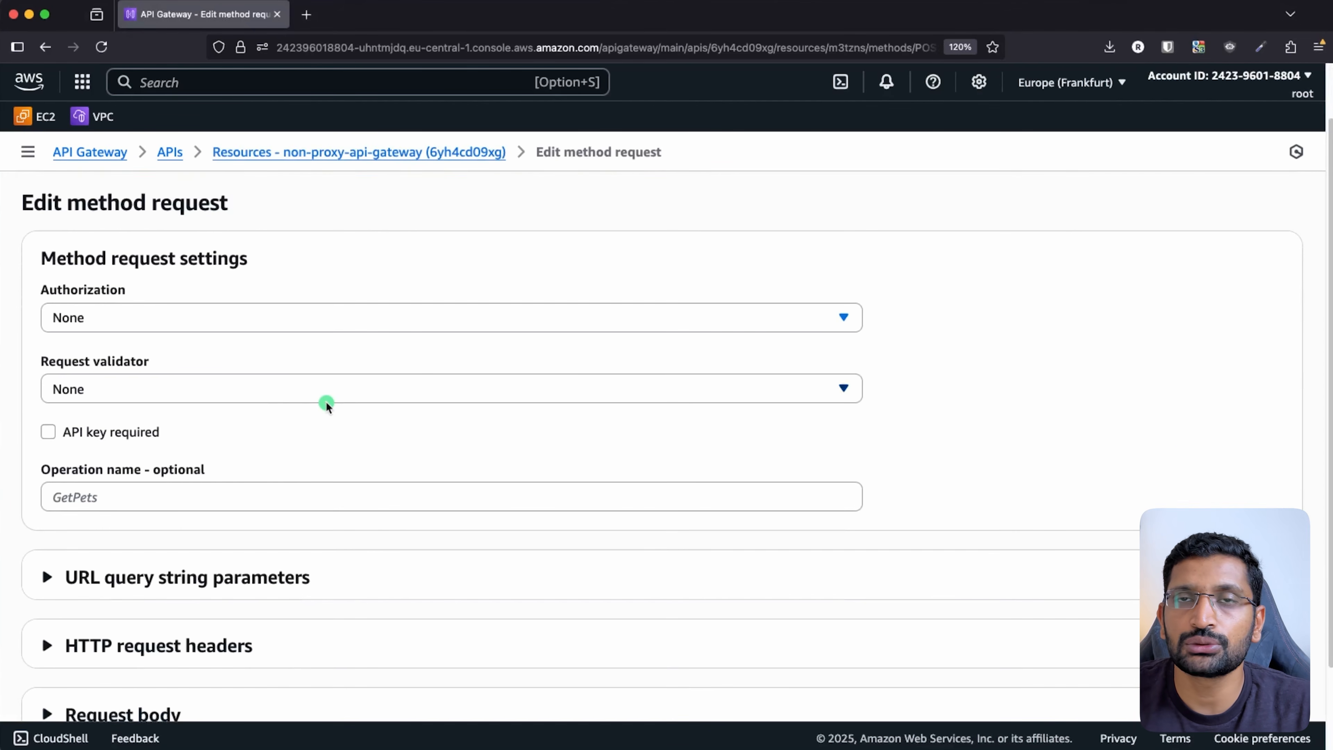
click(323, 391)
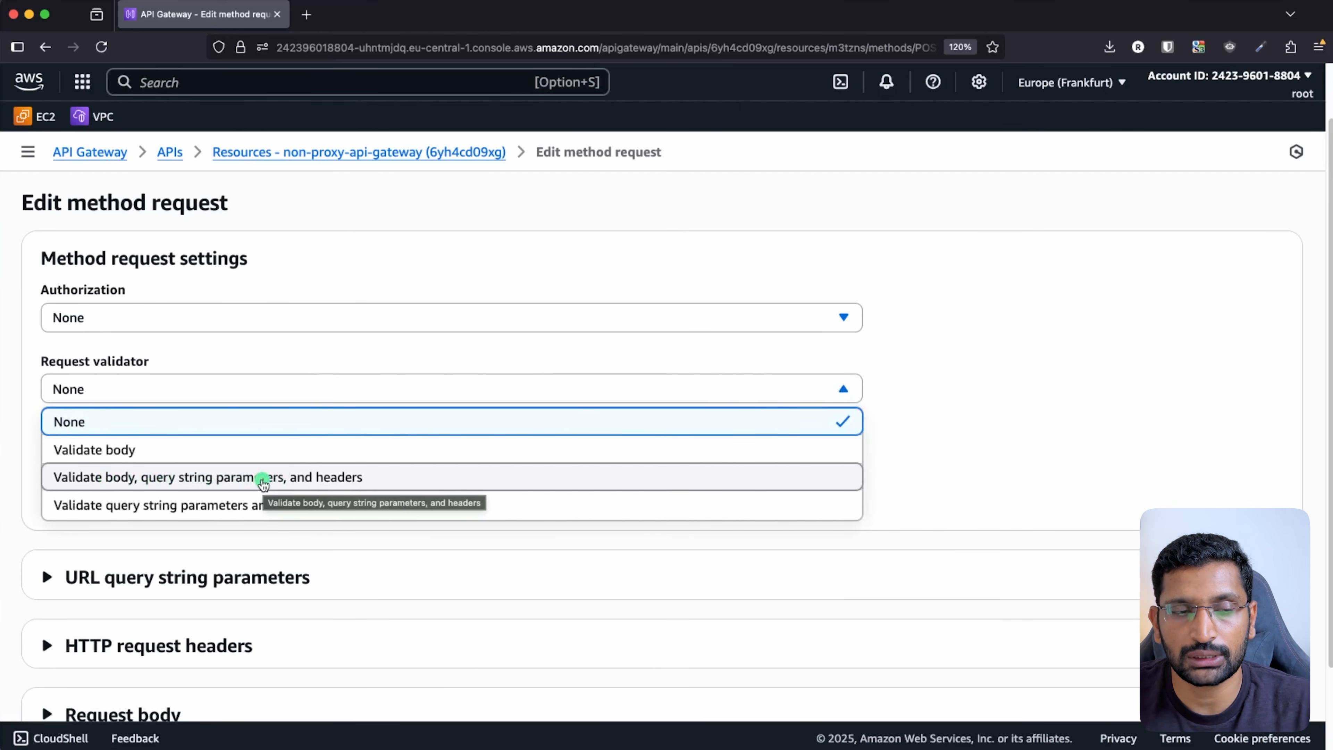
click(264, 479)
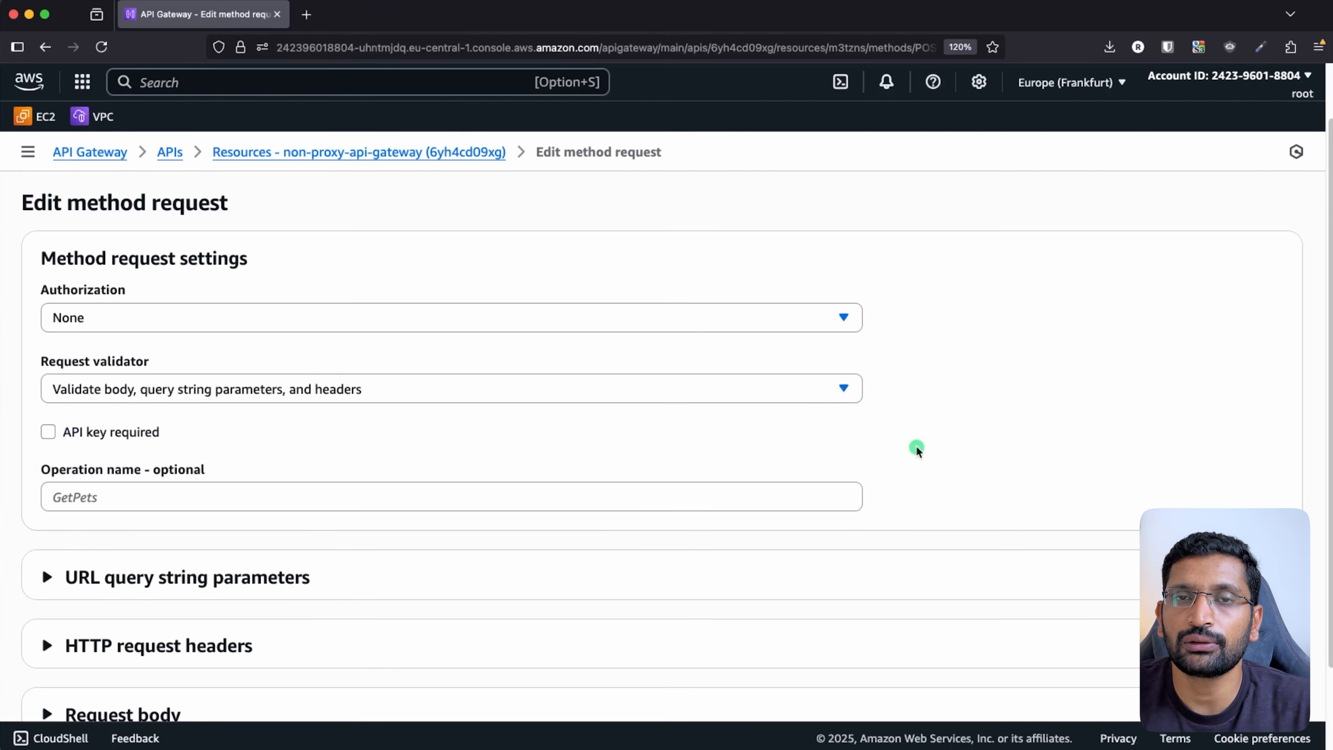
- Add a required URL query string parameter called 'name'
scroll(932, 446, down, 3)
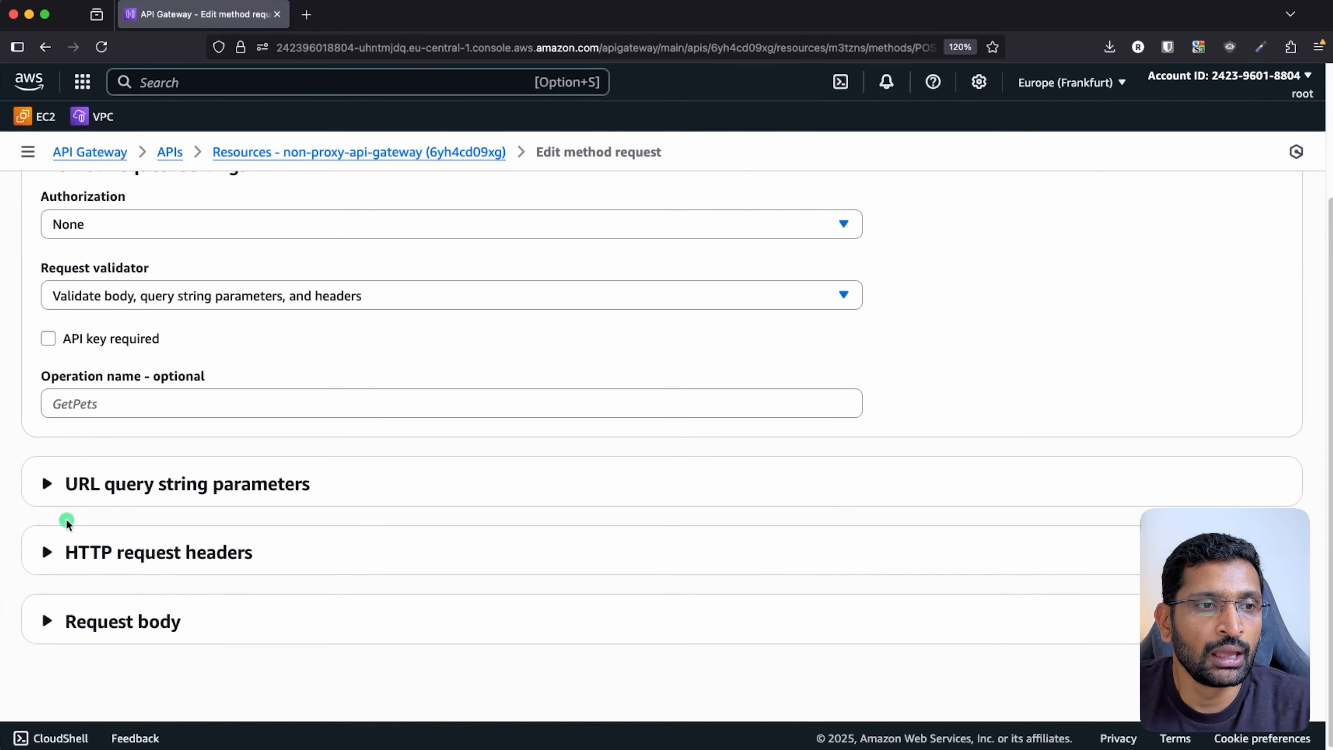
click(80, 493)
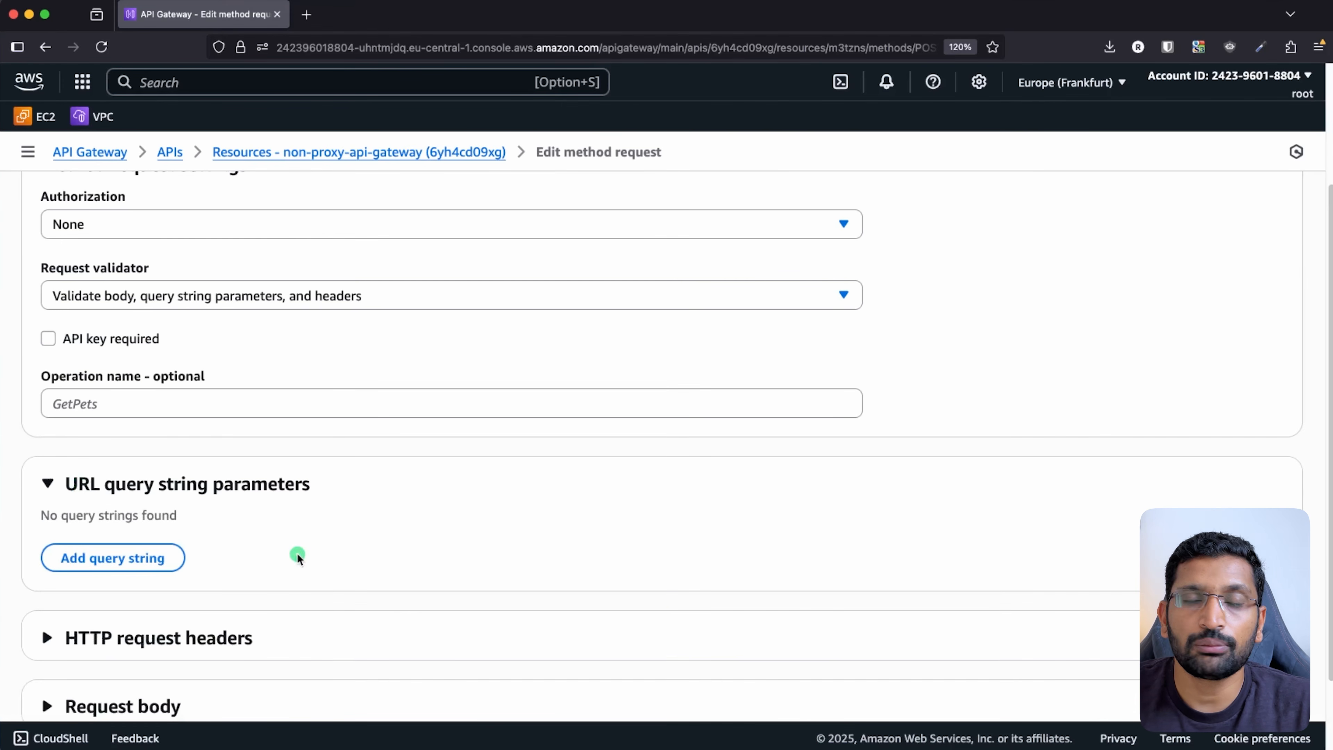
click(126, 557)
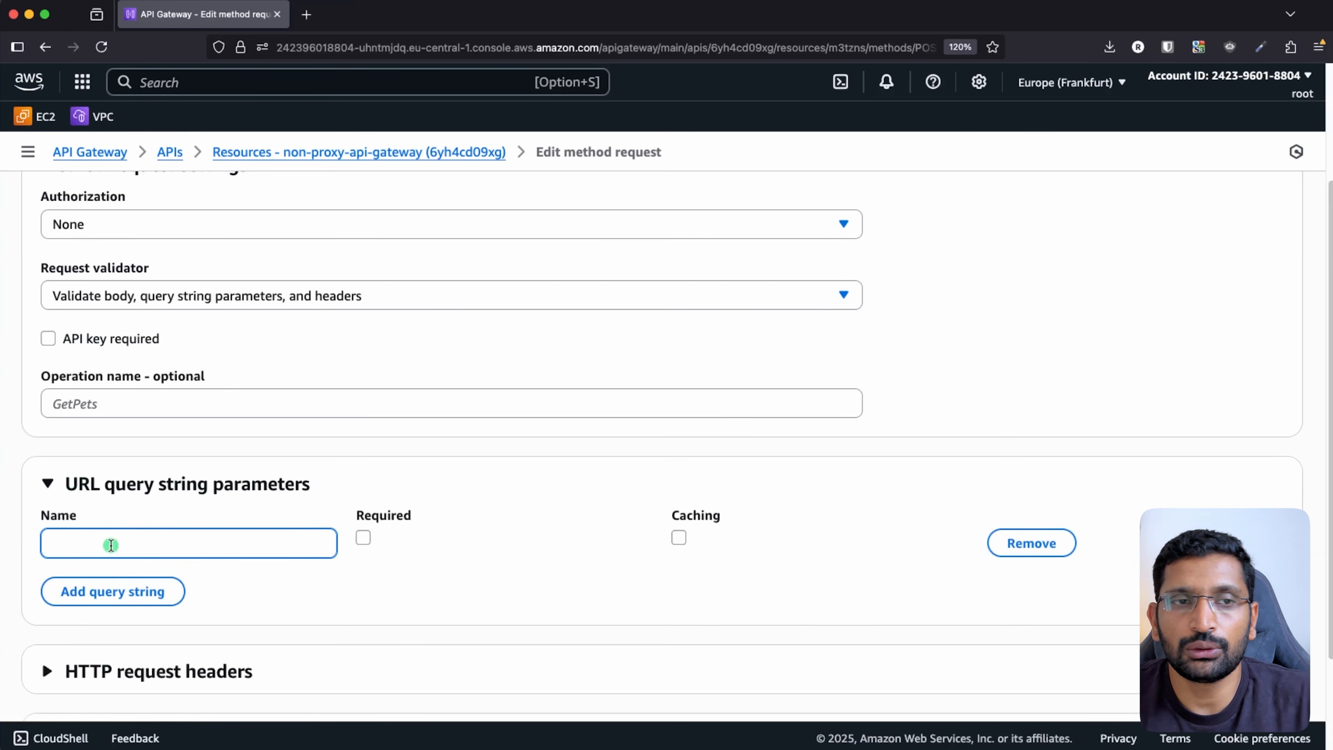
text(nam)
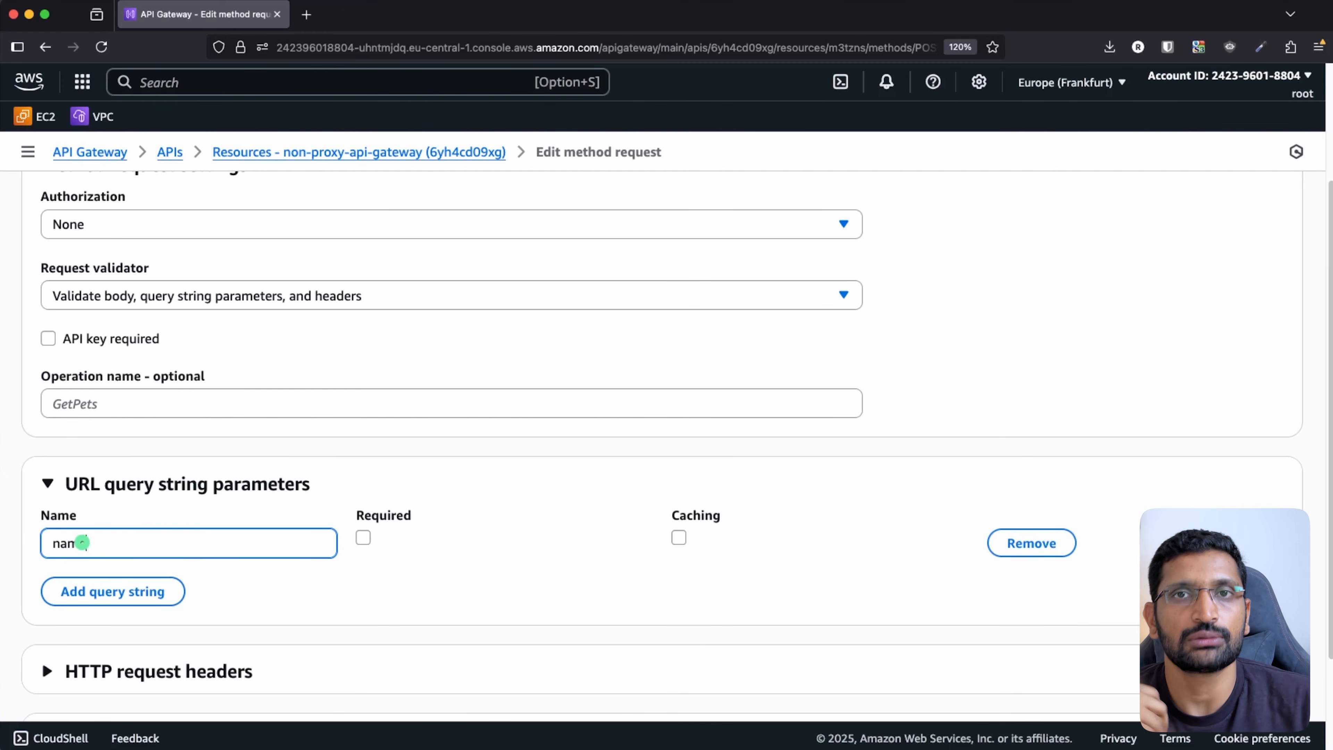
text(e)
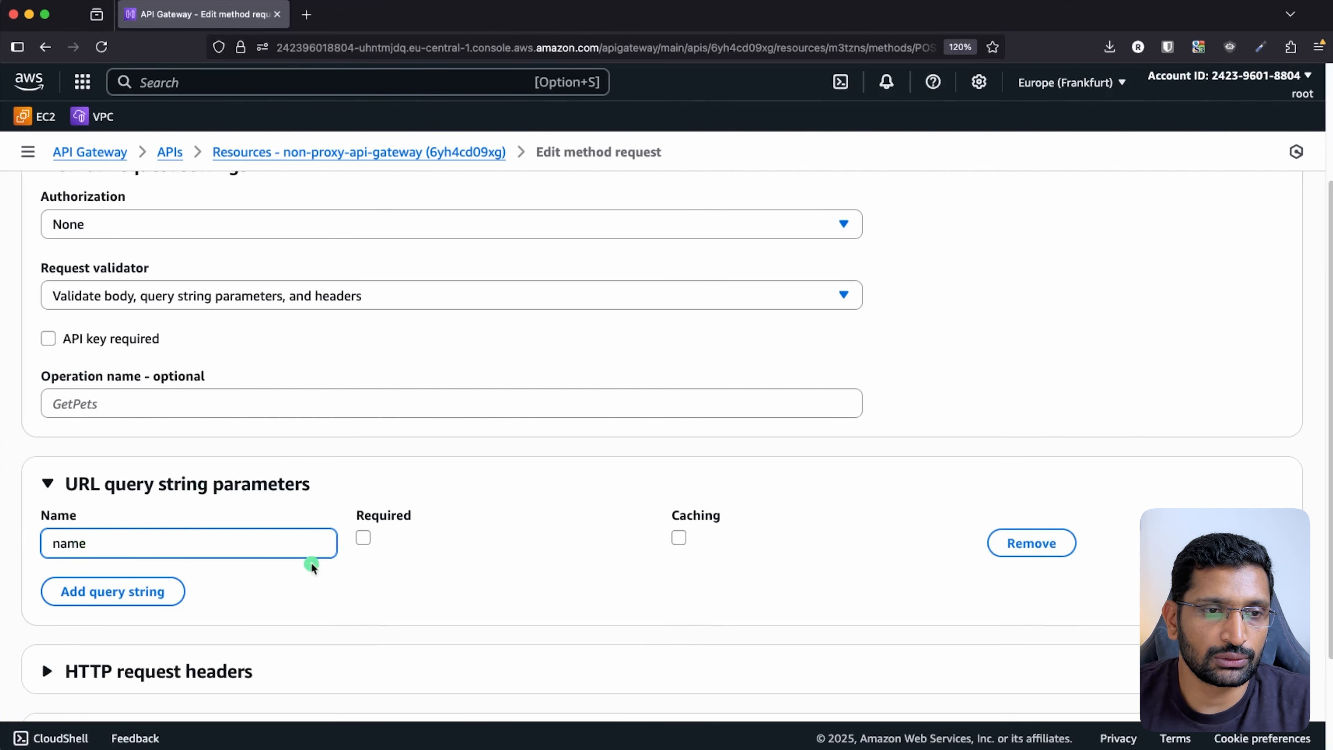
click(363, 539)
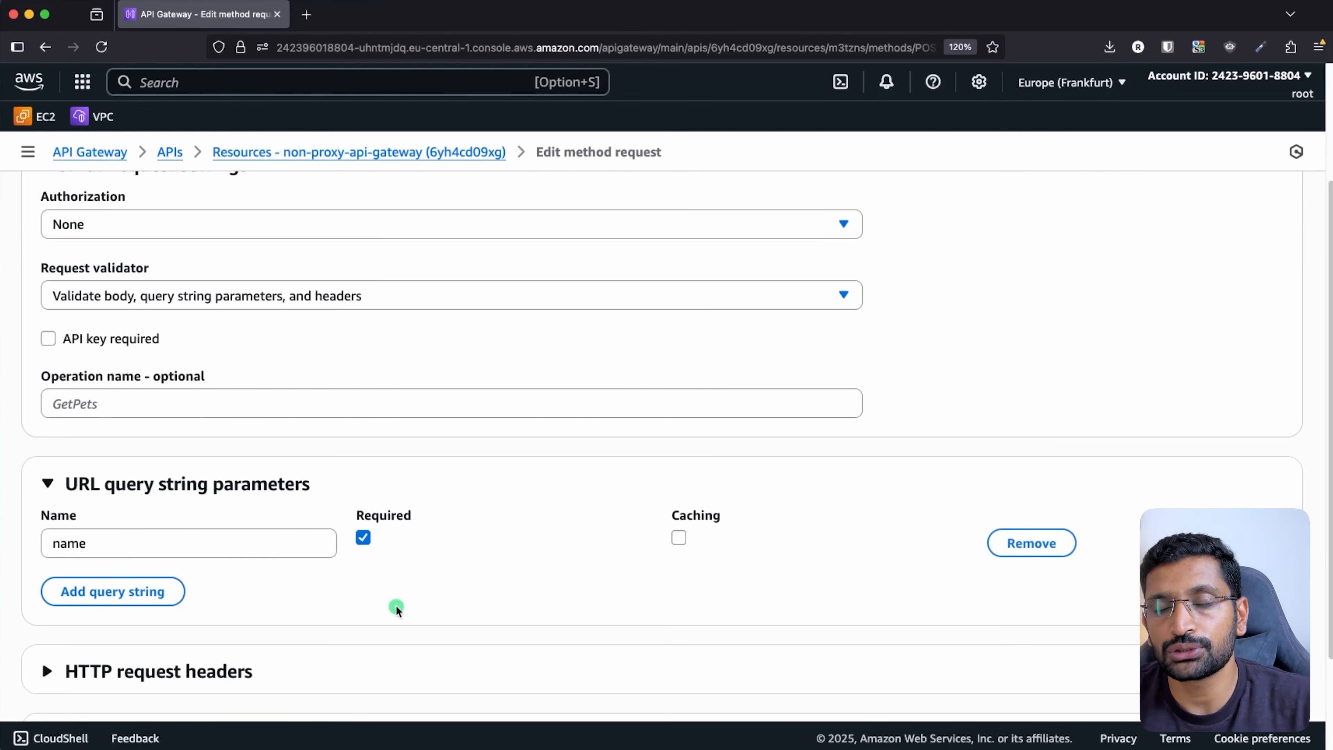
scroll(396, 610, down, 3)
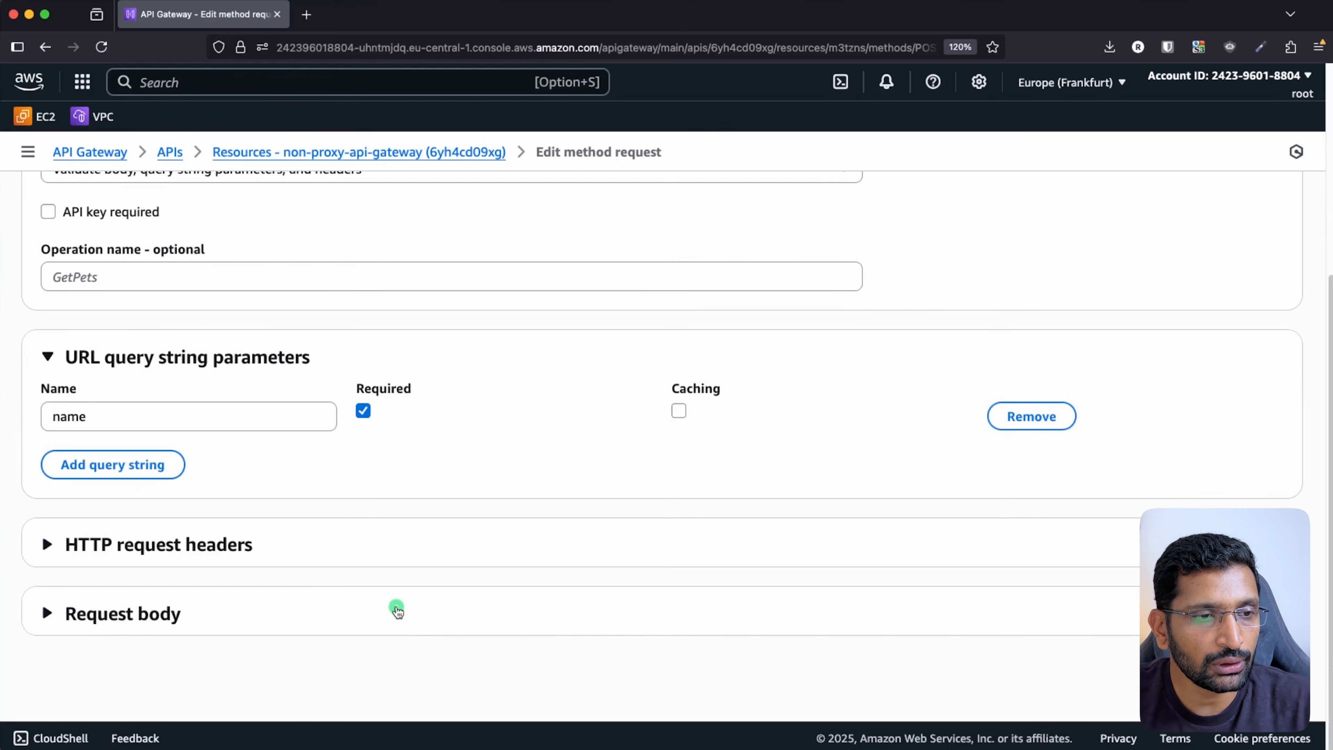
click(396, 610)
click(396, 610)
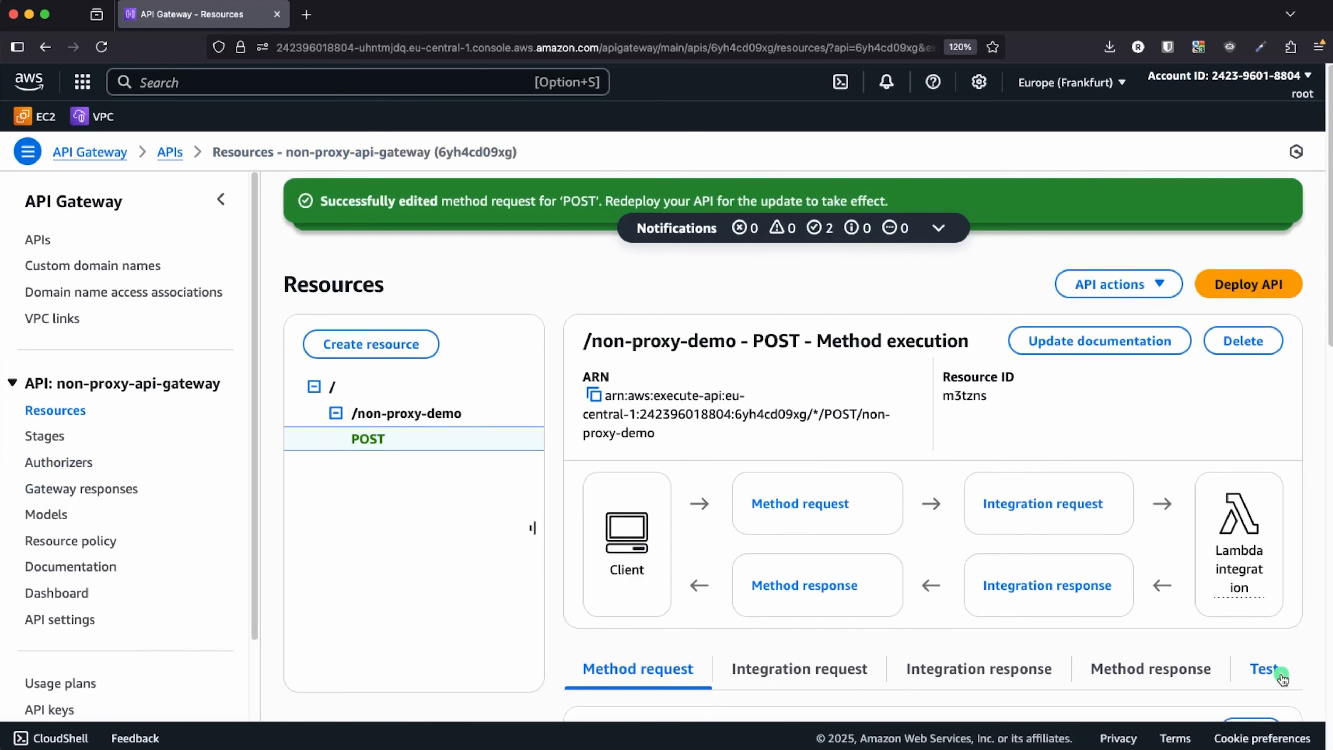
- Open the POST method's integration request for editing
scroll(948, 636, down, 4)
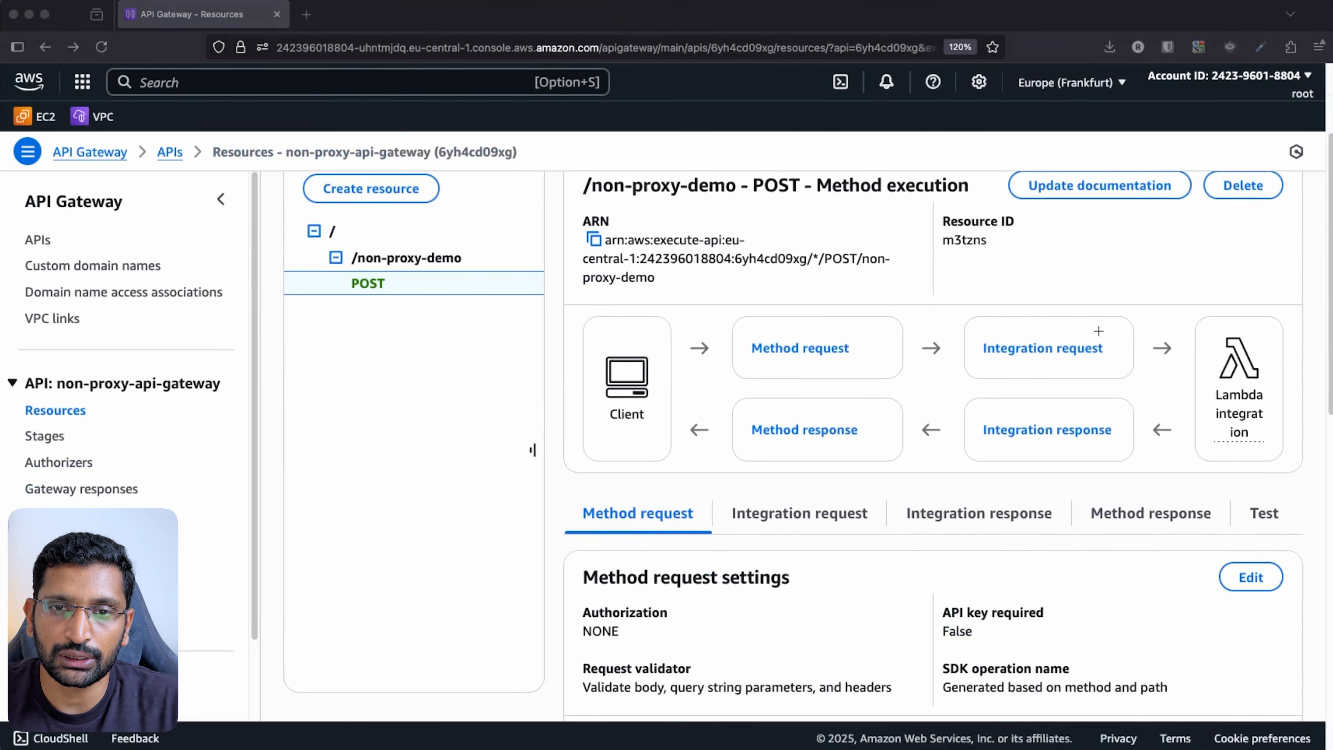
mouse_move(1102, 325)
mouse_down()
mouse_move(969, 344)
mouse_move(1128, 349)
mouse_move(1080, 324)
mouse_up()
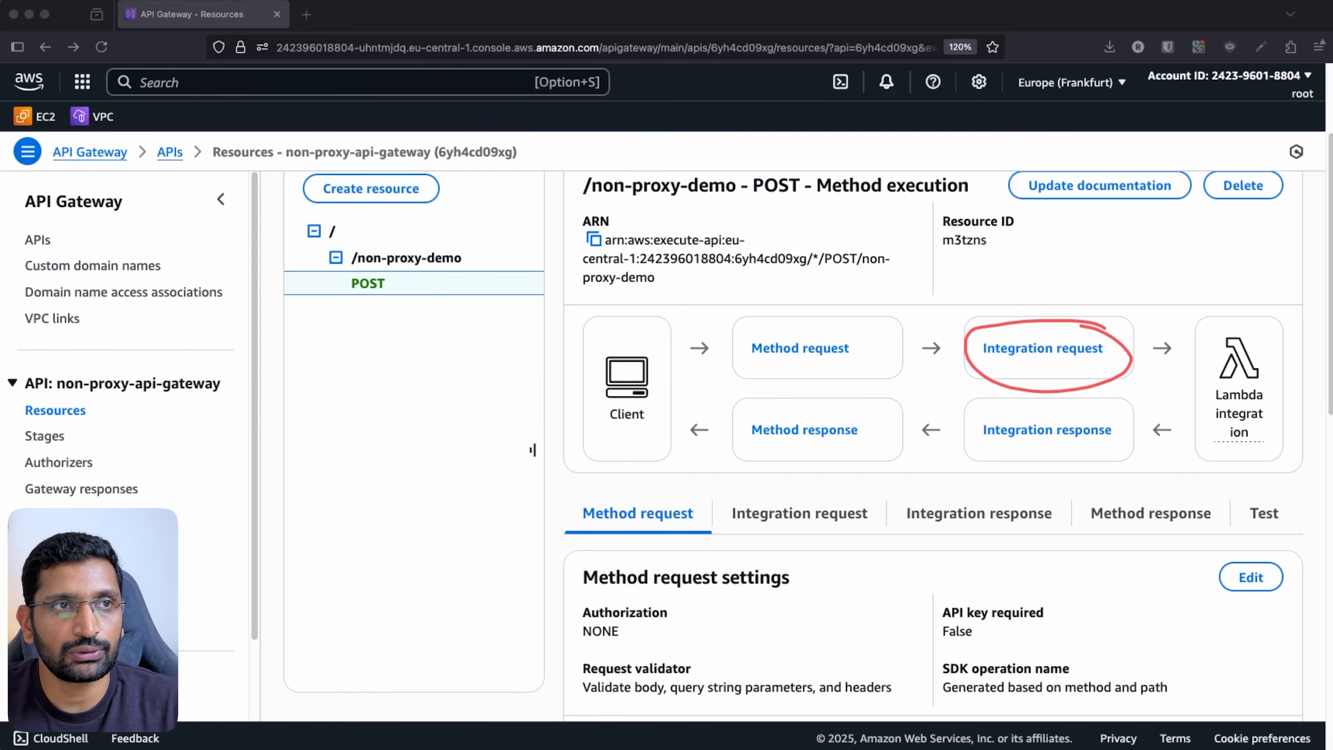
key(Escape)
scroll(715, 530, down, 2)
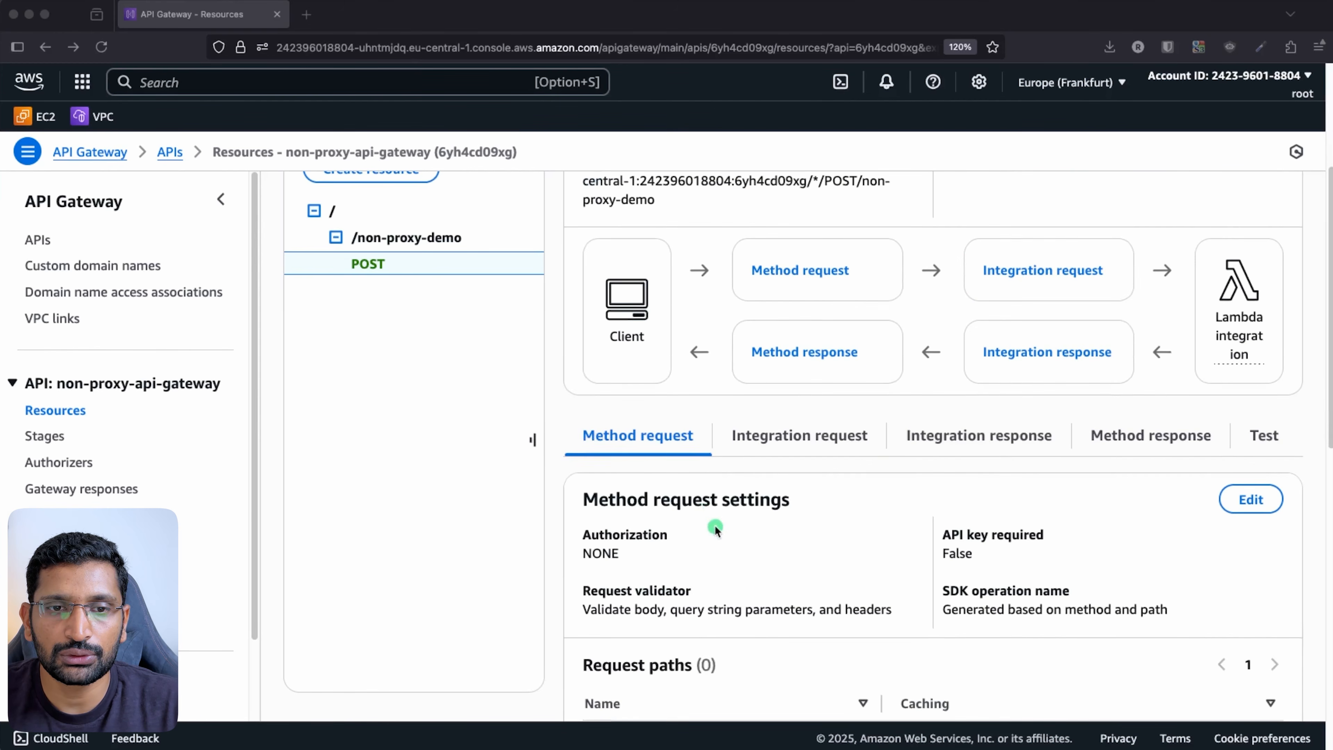
click(818, 439)
click(818, 439)
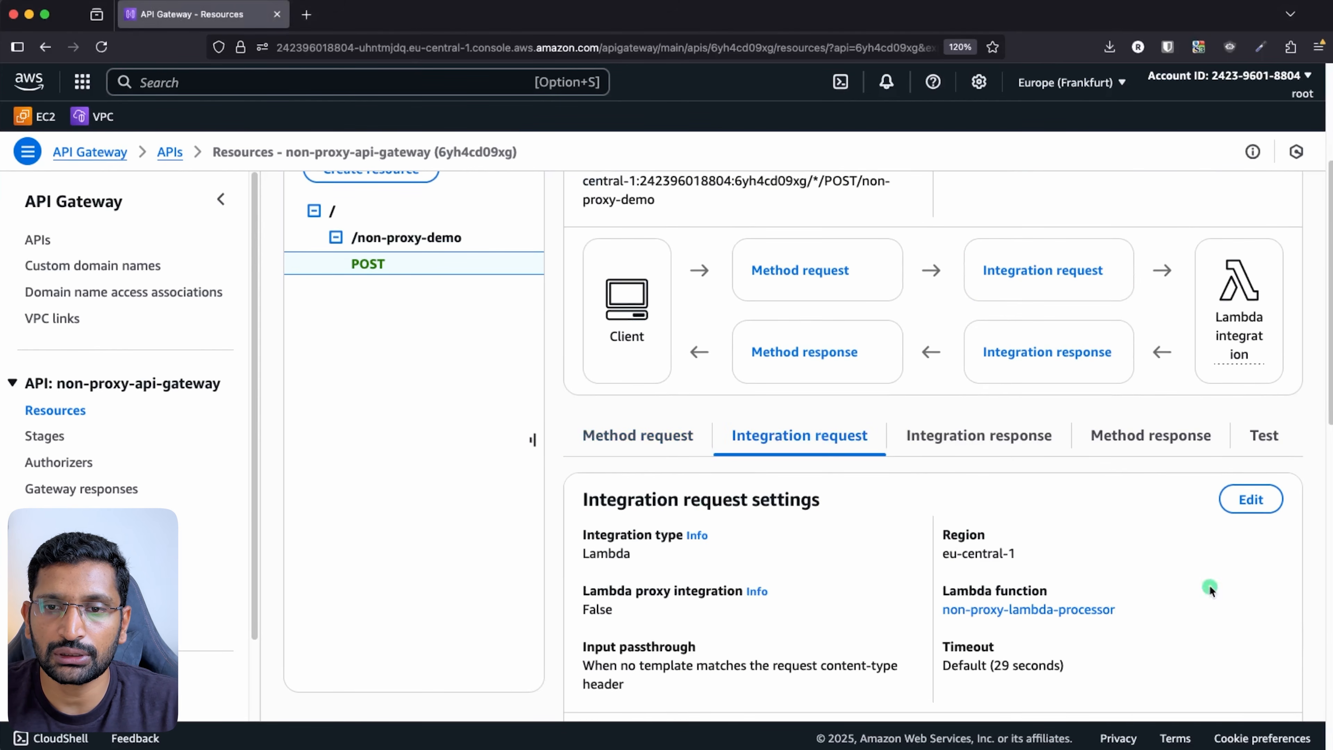
click(1251, 499)
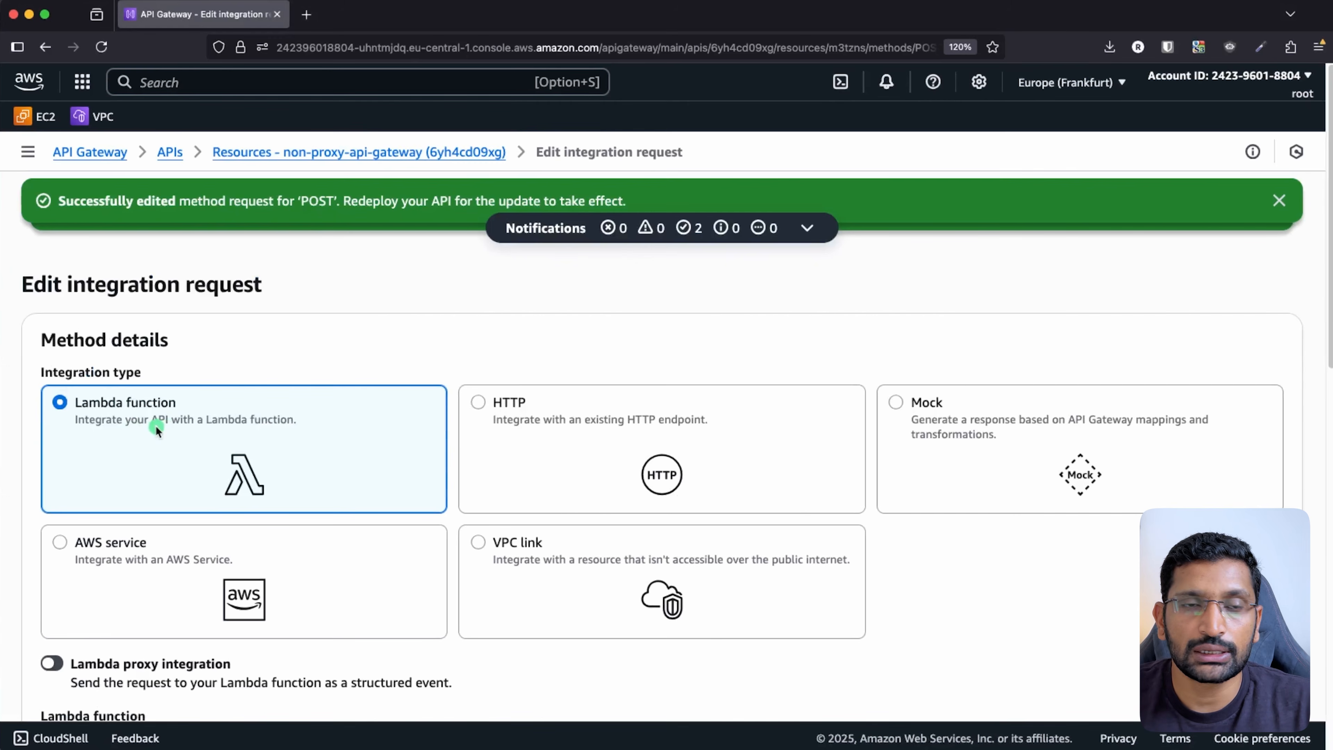
- Expand the Mapping templates section, which has no templates yet
scroll(250, 489, down, 5)
scroll(250, 489, down, 2)
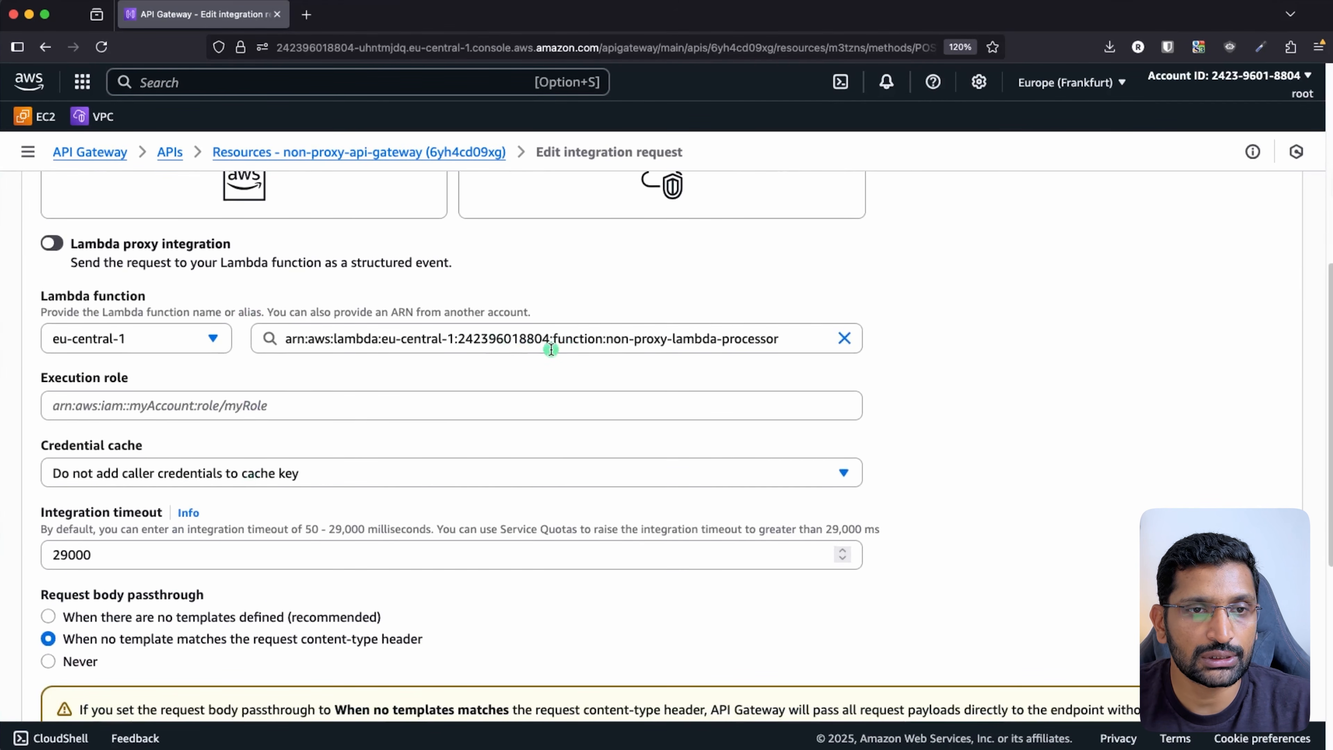
scroll(520, 486, down, 7)
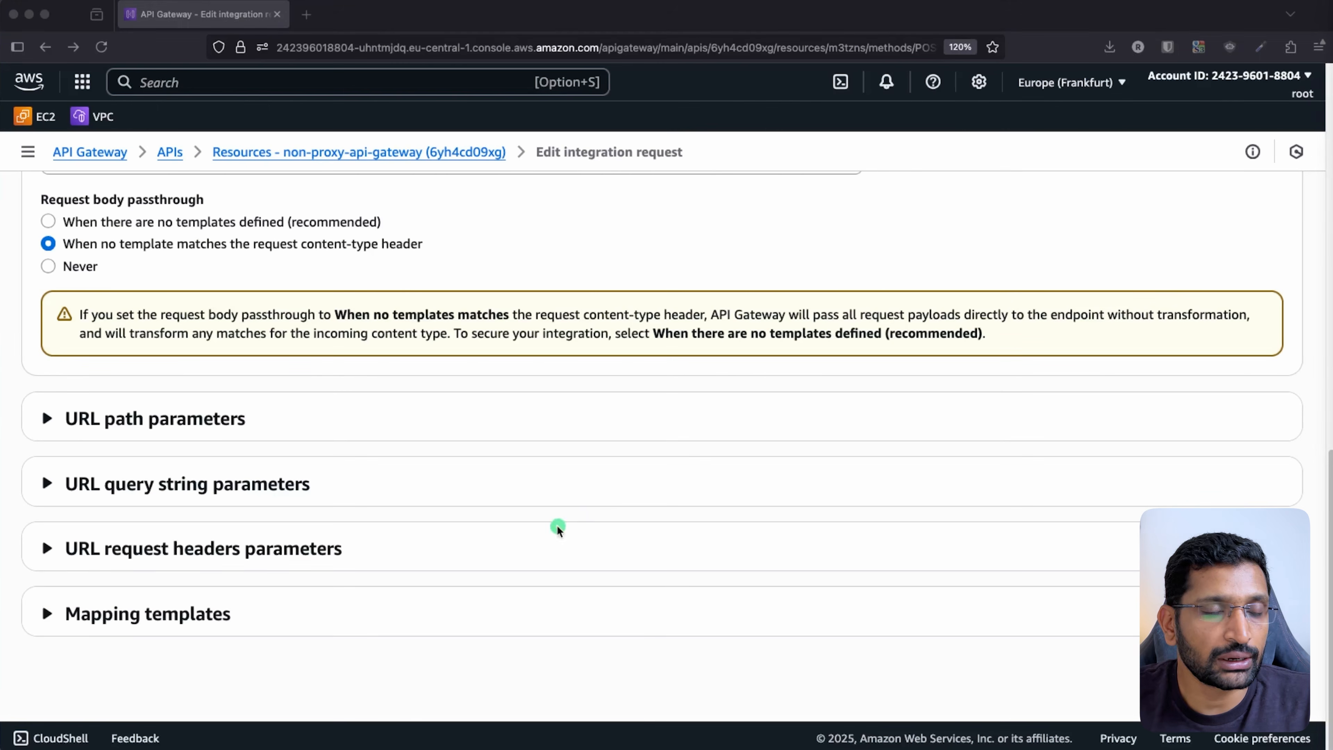
mouse_move(244, 599)
mouse_down()
mouse_move(86, 585)
mouse_move(87, 657)
mouse_move(240, 589)
mouse_move(225, 593)
mouse_up()
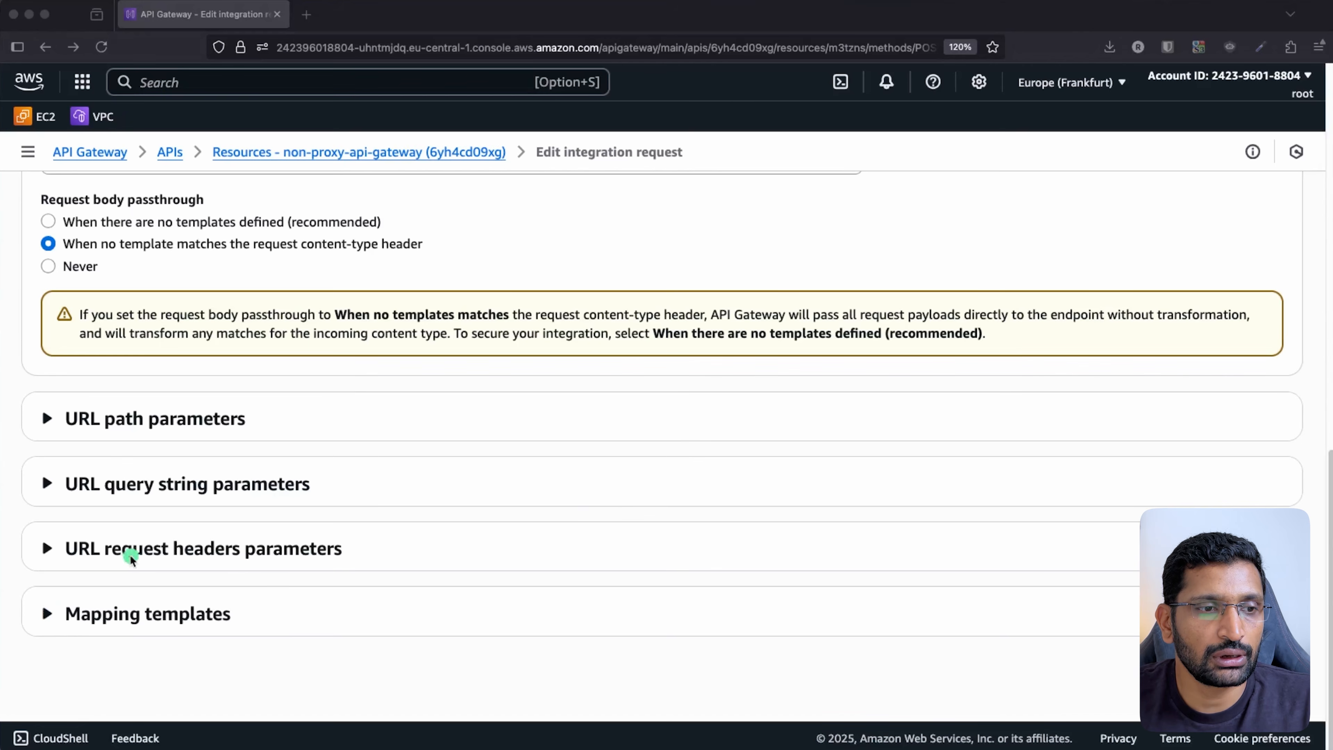
click(104, 615)
scroll(291, 554, down, 2)
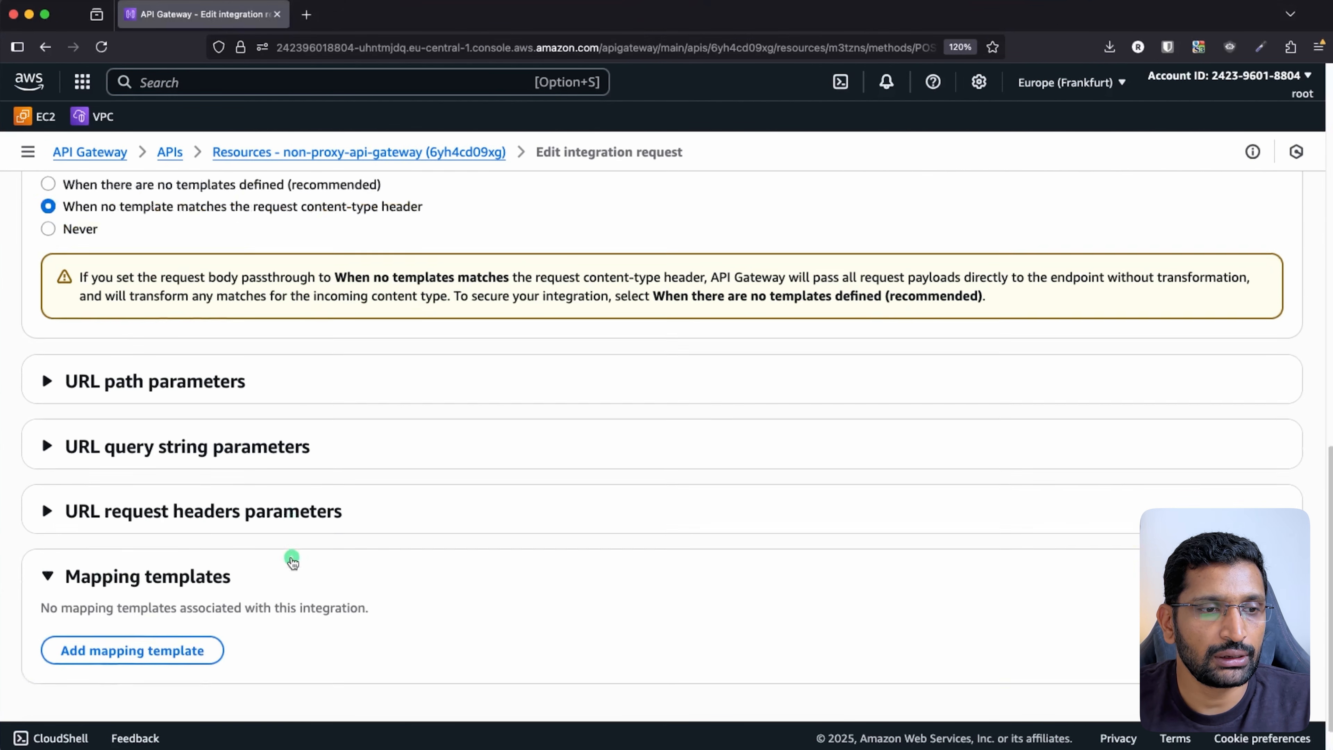
- Add a new mapping template with content type application/json and no generator
click(193, 611)
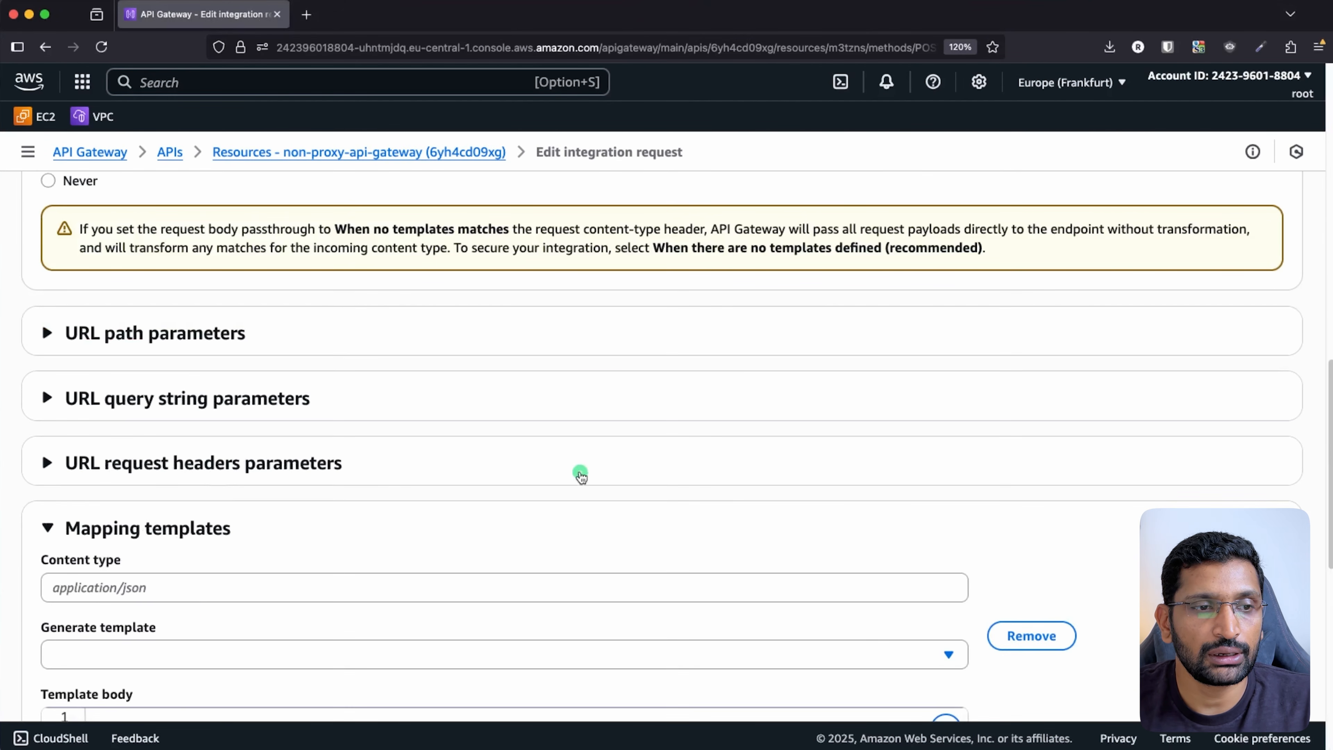
scroll(581, 470, down, 5)
click(122, 335)
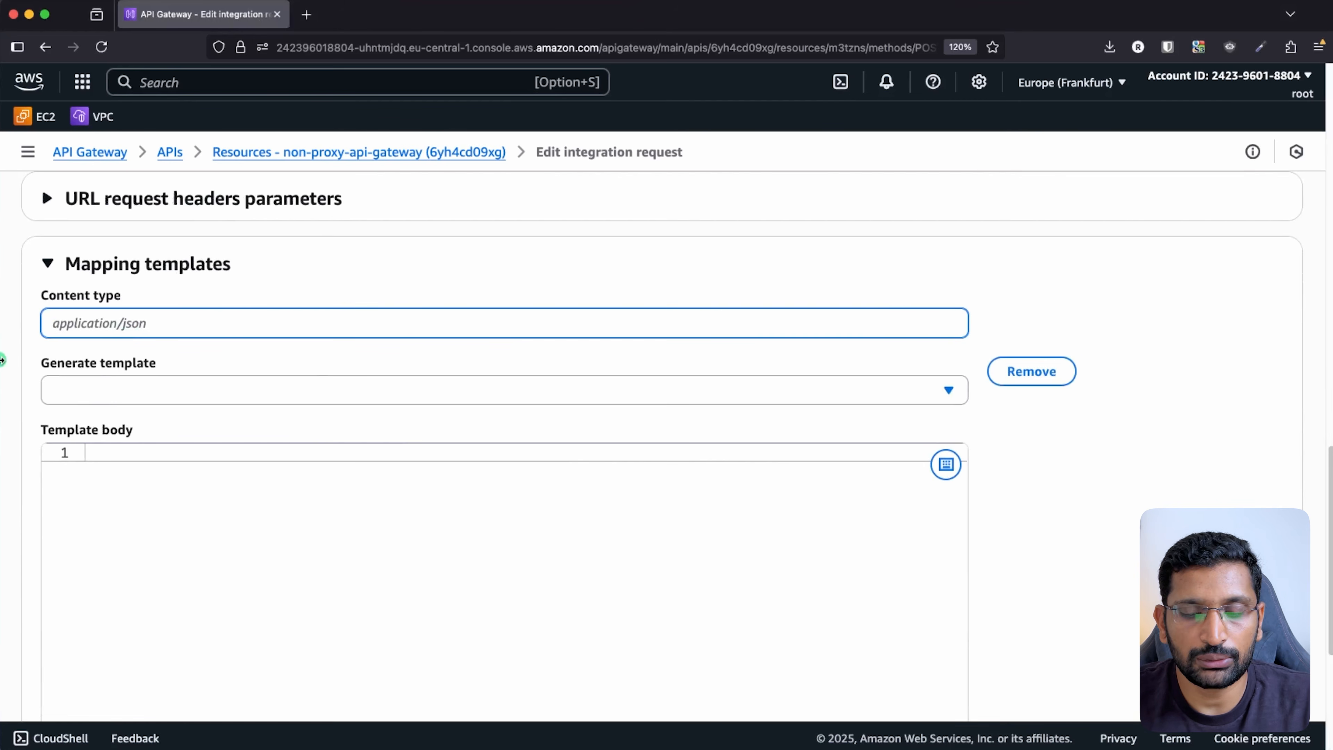
text(application)
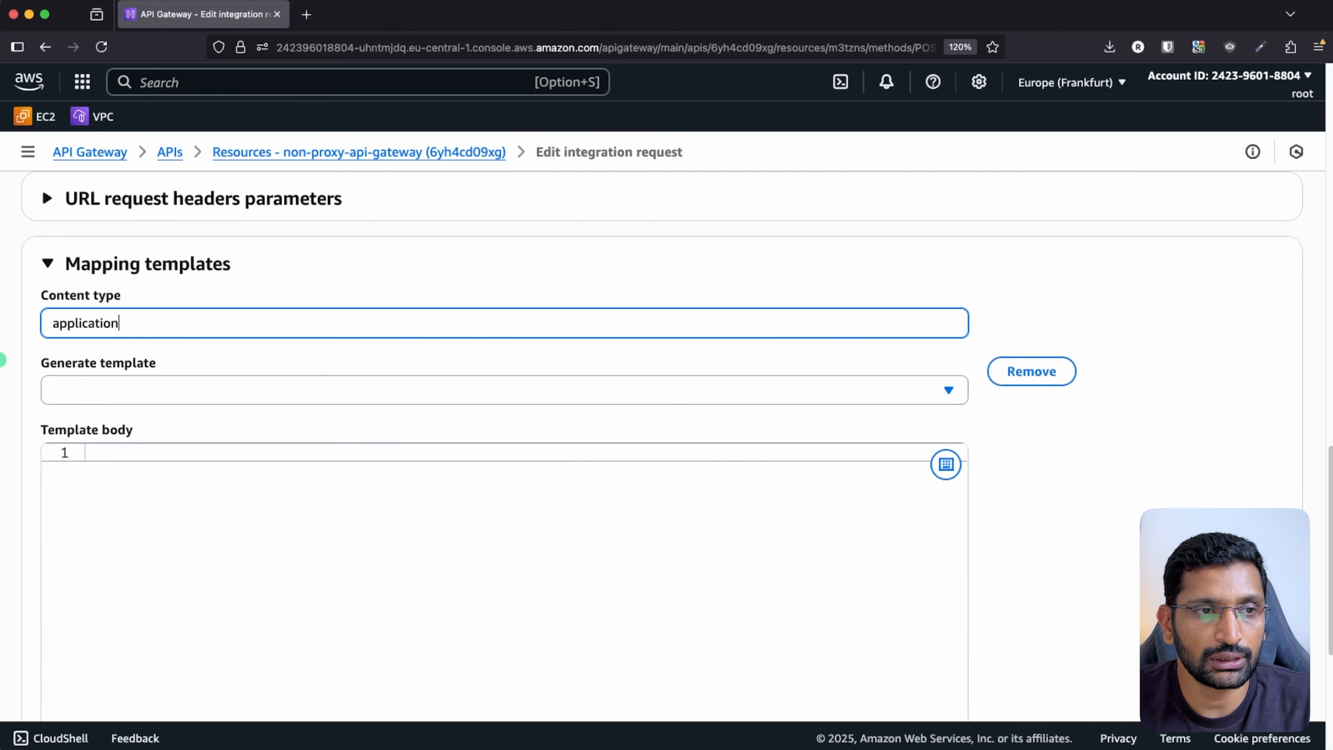
text(/json)
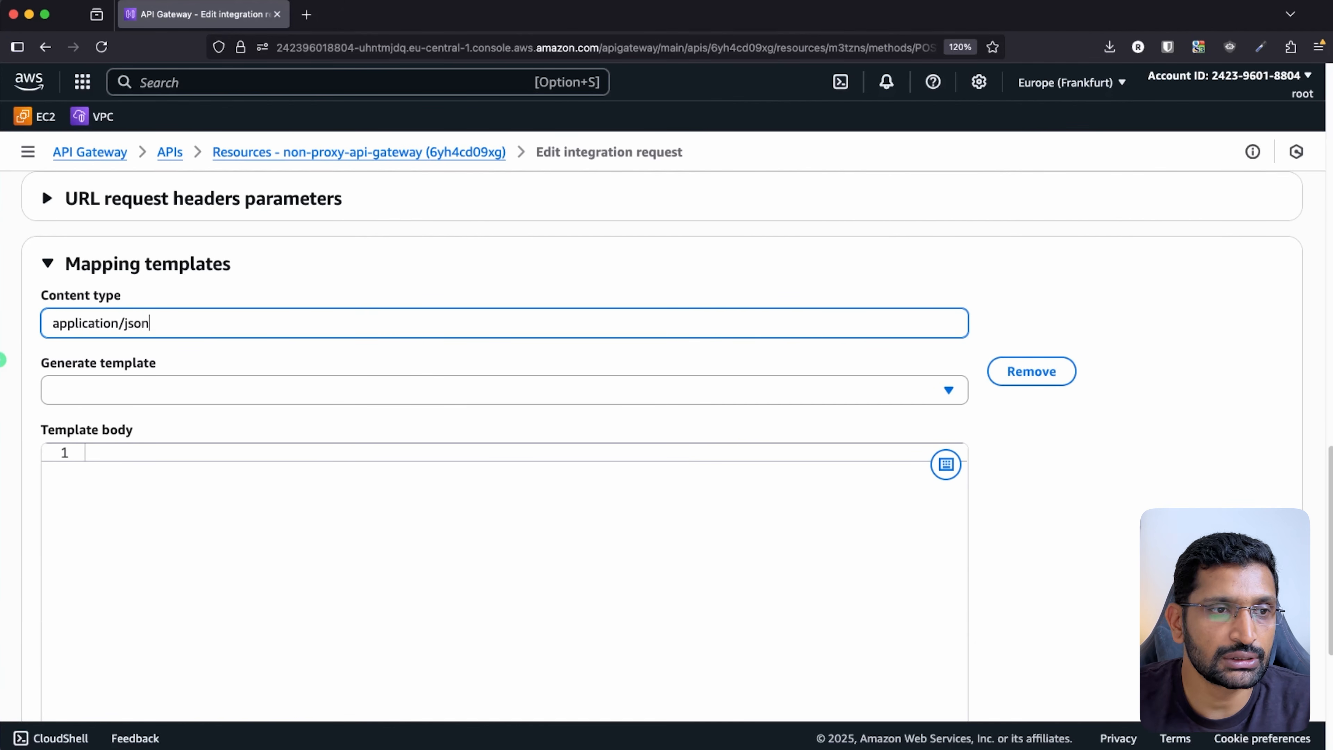
click(341, 390)
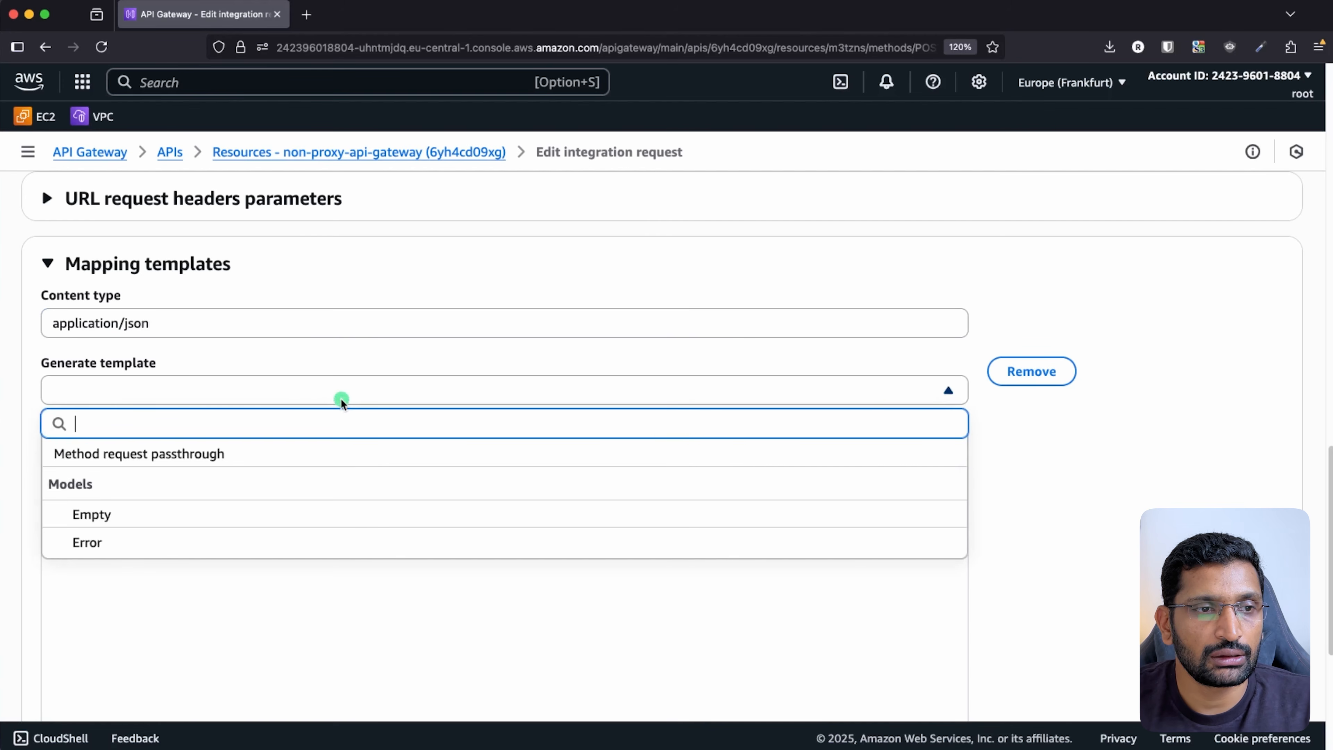
click(1070, 315)
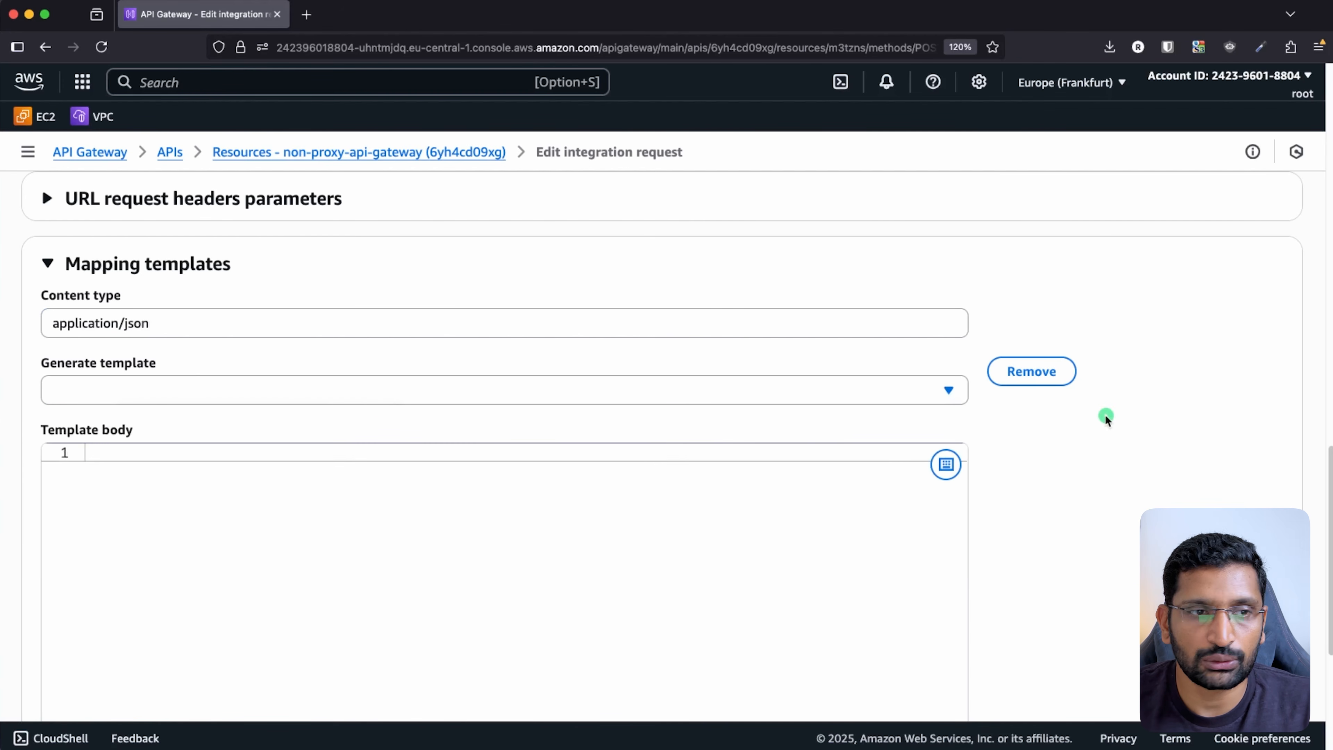
- Paste the prepared eight-line VTL template into the template body
scroll(1030, 460, down, 2)
click(139, 435)
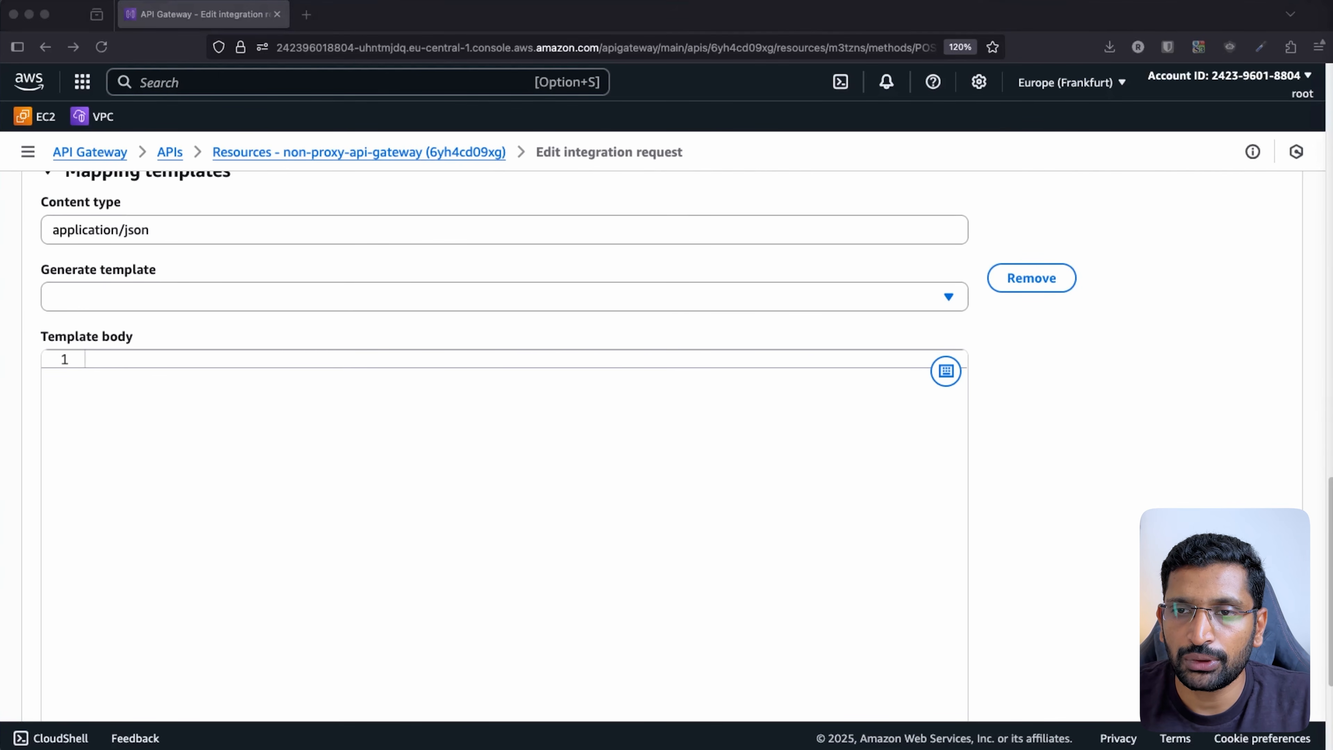
click(254, 477)
text(#set($originalParam = $input.params('name')) #set($prefix = "non_proxy_") #if(!$originalParam.startsWith($prefix))     #set ($originalParam = $prefix + $originalParam) #end { "name": "$originalParam" })
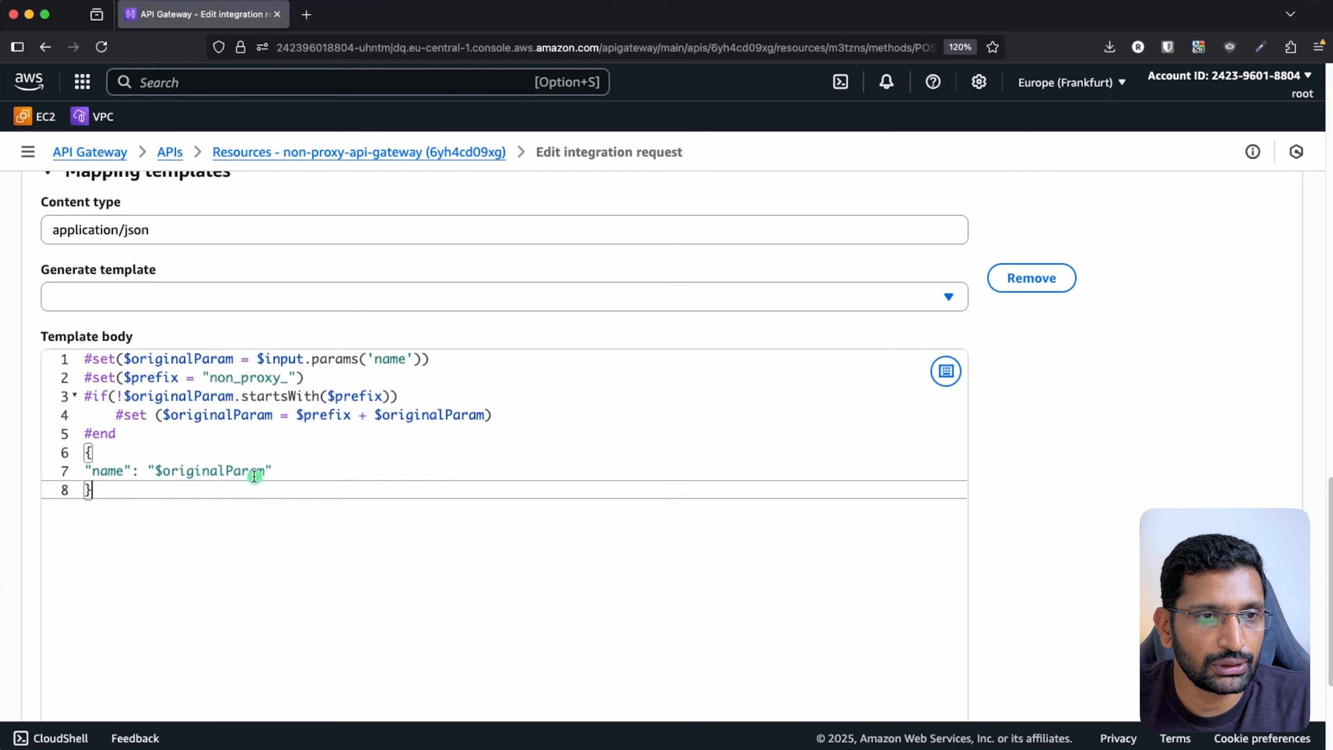
key(Up)
key(Up)
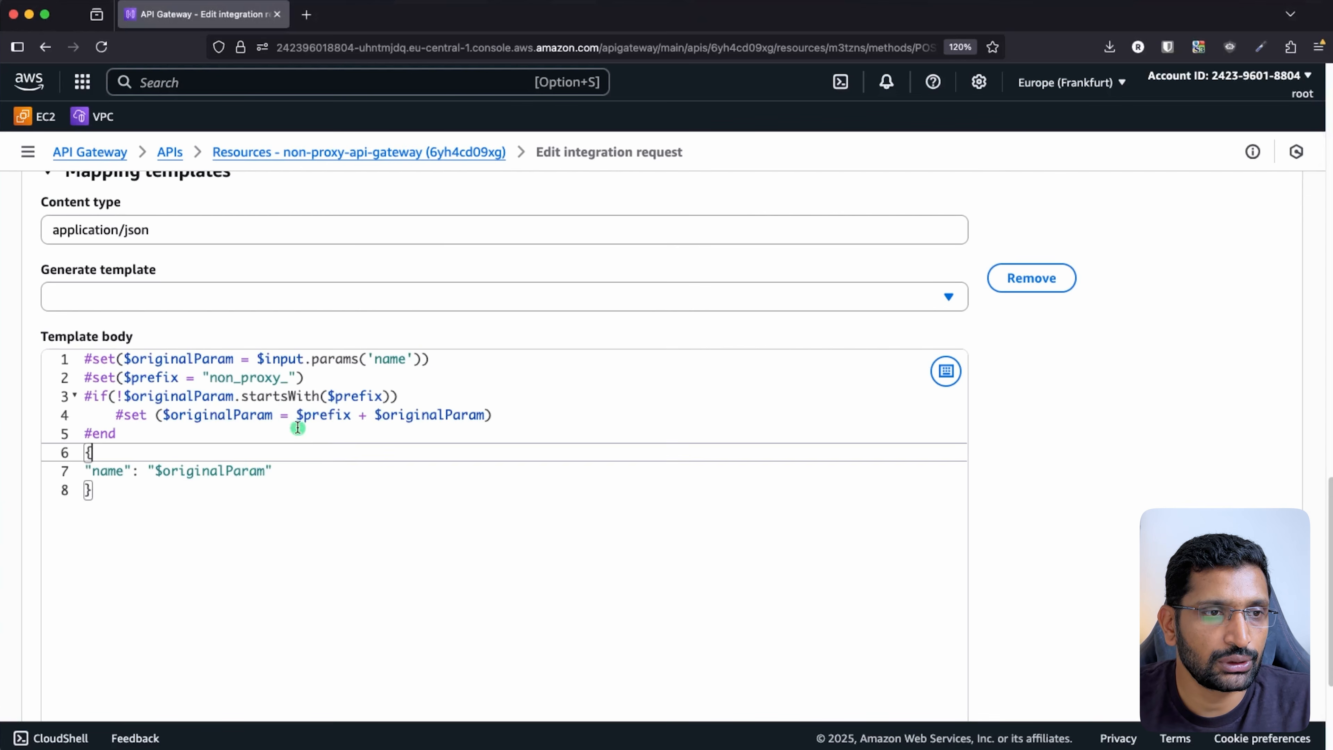
- Highlight the template's name parameter, $originalParam, non_proxy_ prefix, startsWith check and JSON body
click(391, 439)
click(375, 359)
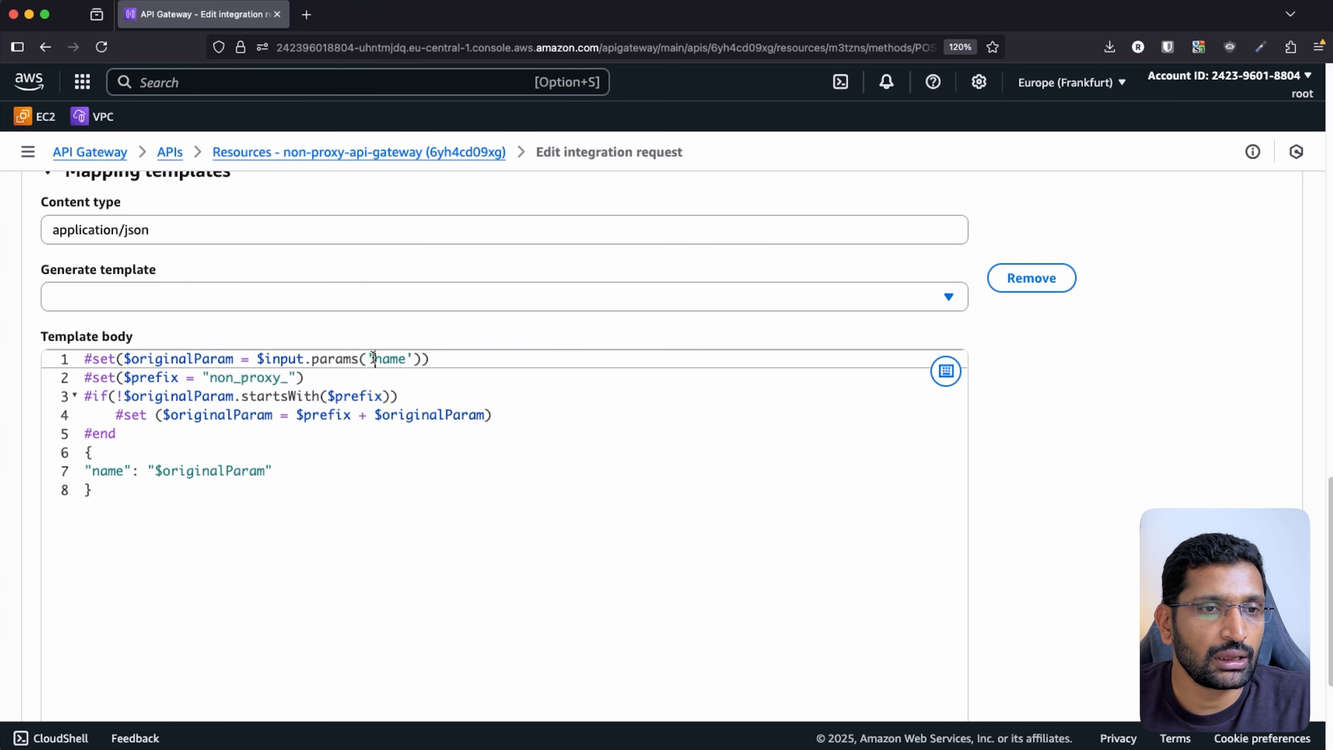
drag(374, 359, 406, 359)
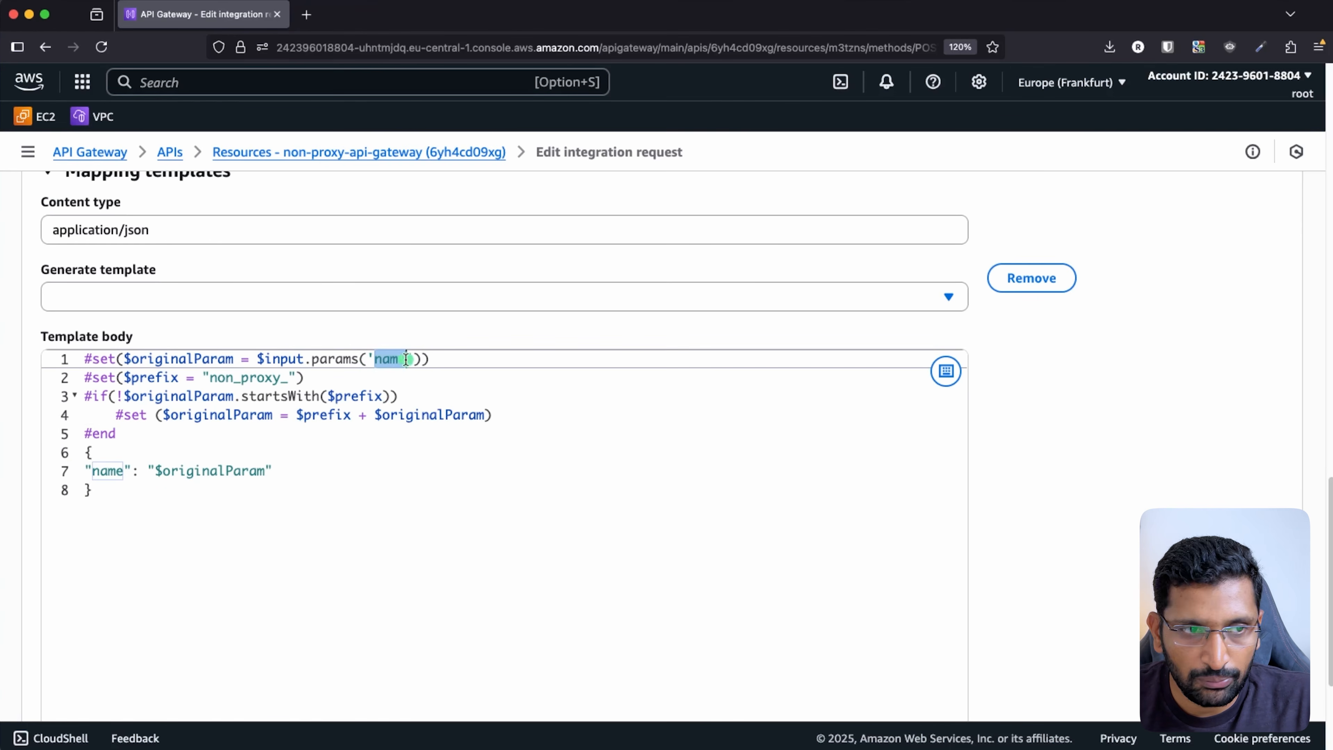
double_click(217, 359)
click(202, 395)
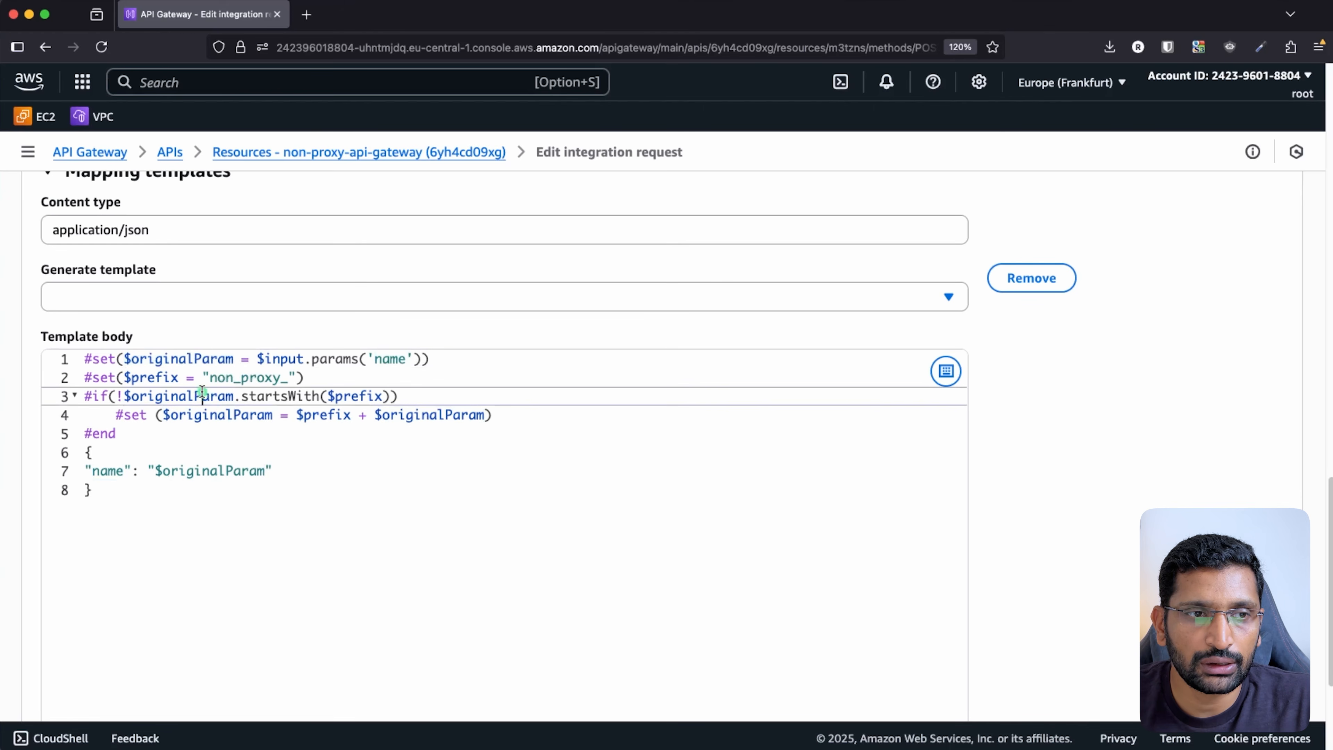
drag(210, 377, 288, 377)
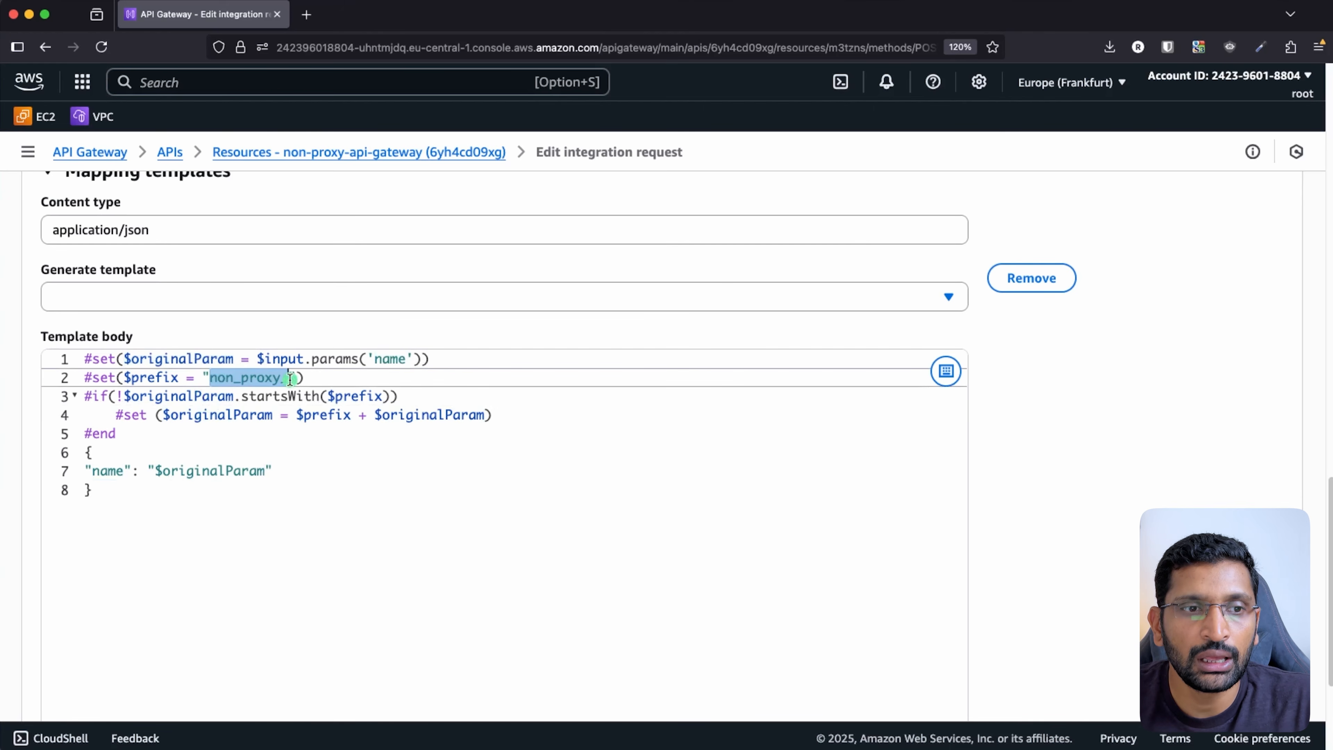
click(382, 396)
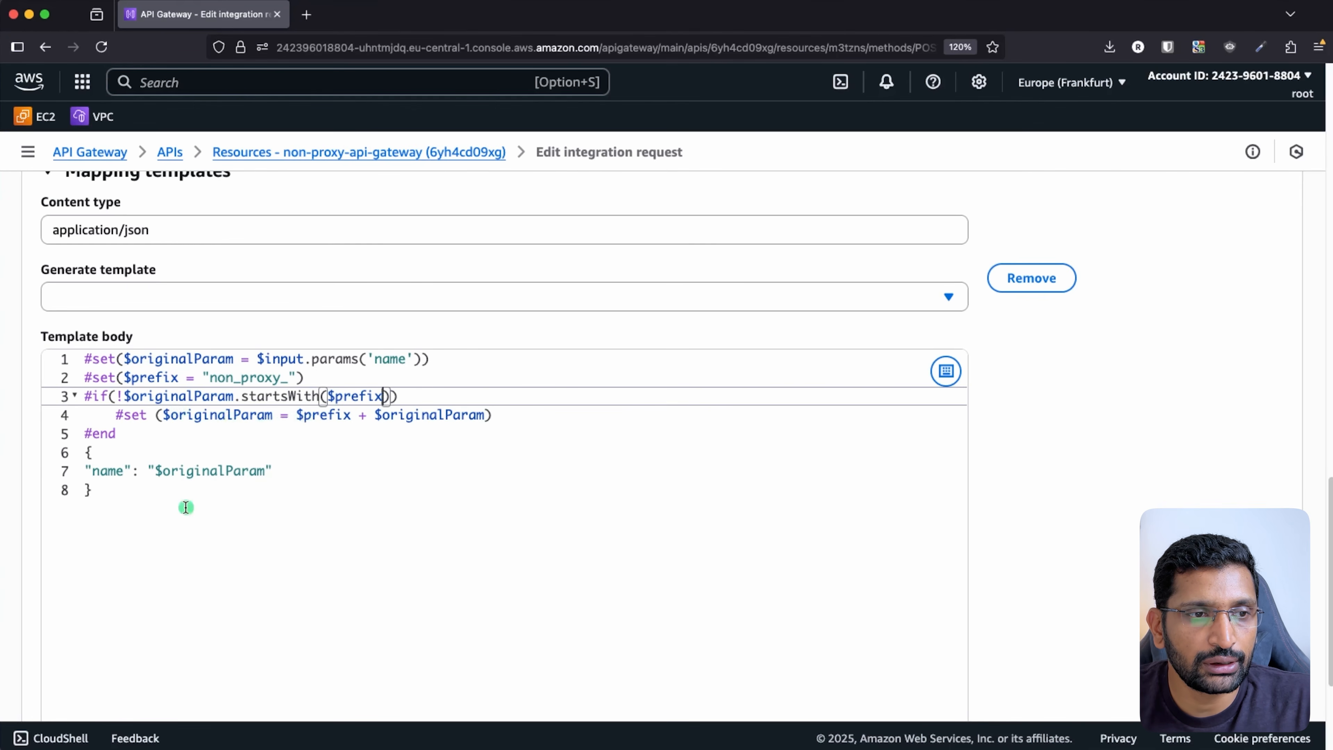
drag(125, 503, 76, 449)
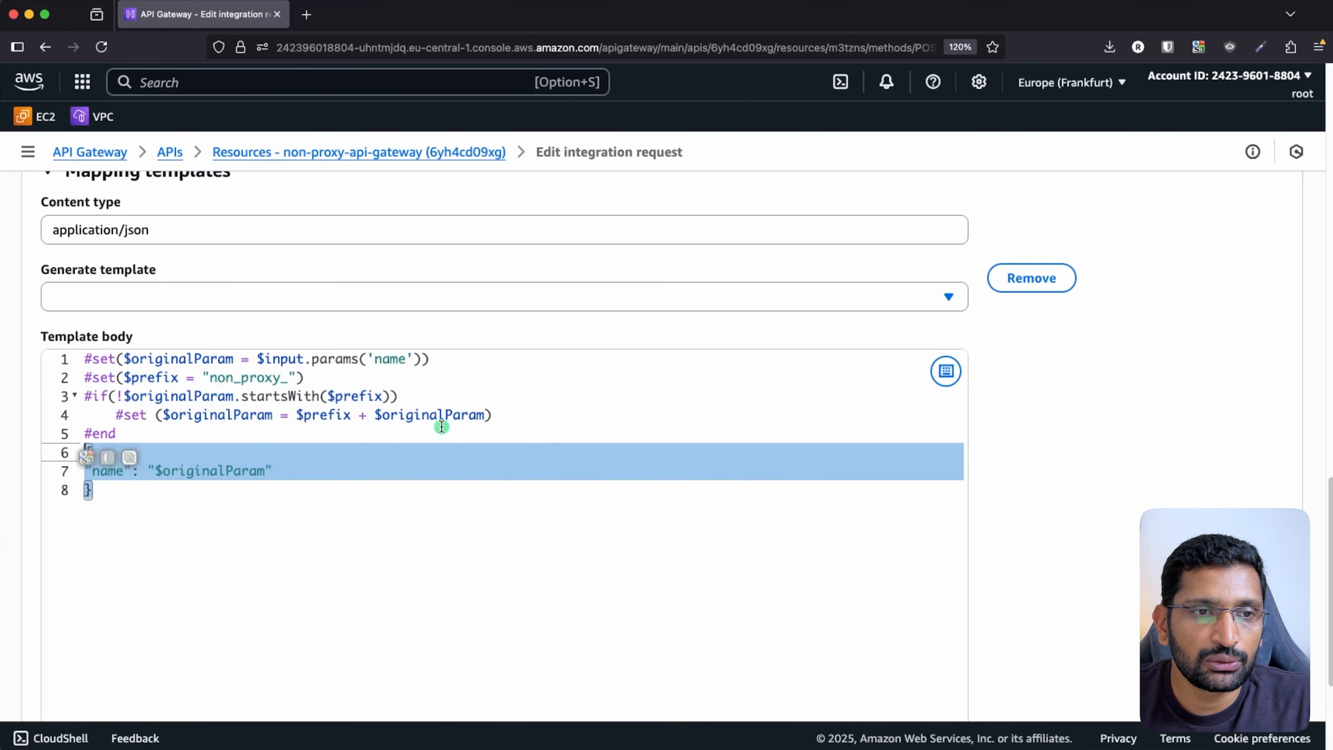
- Show the Proxy and Non Proxy Integration slide, then return to the template editor
key(super+Tab)
key(super+Tab)
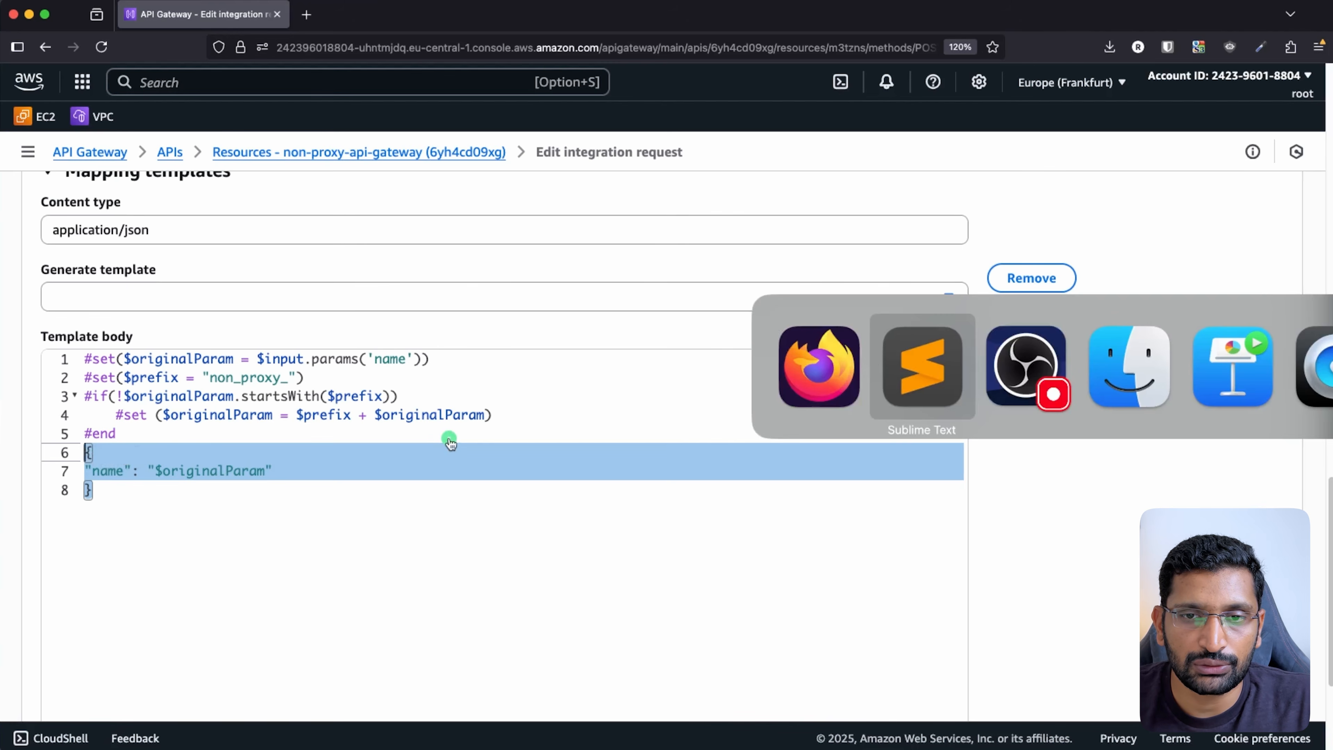
key(super+Tab)
key(super+Tab)
key(super+Tab)
key(super+Tab)
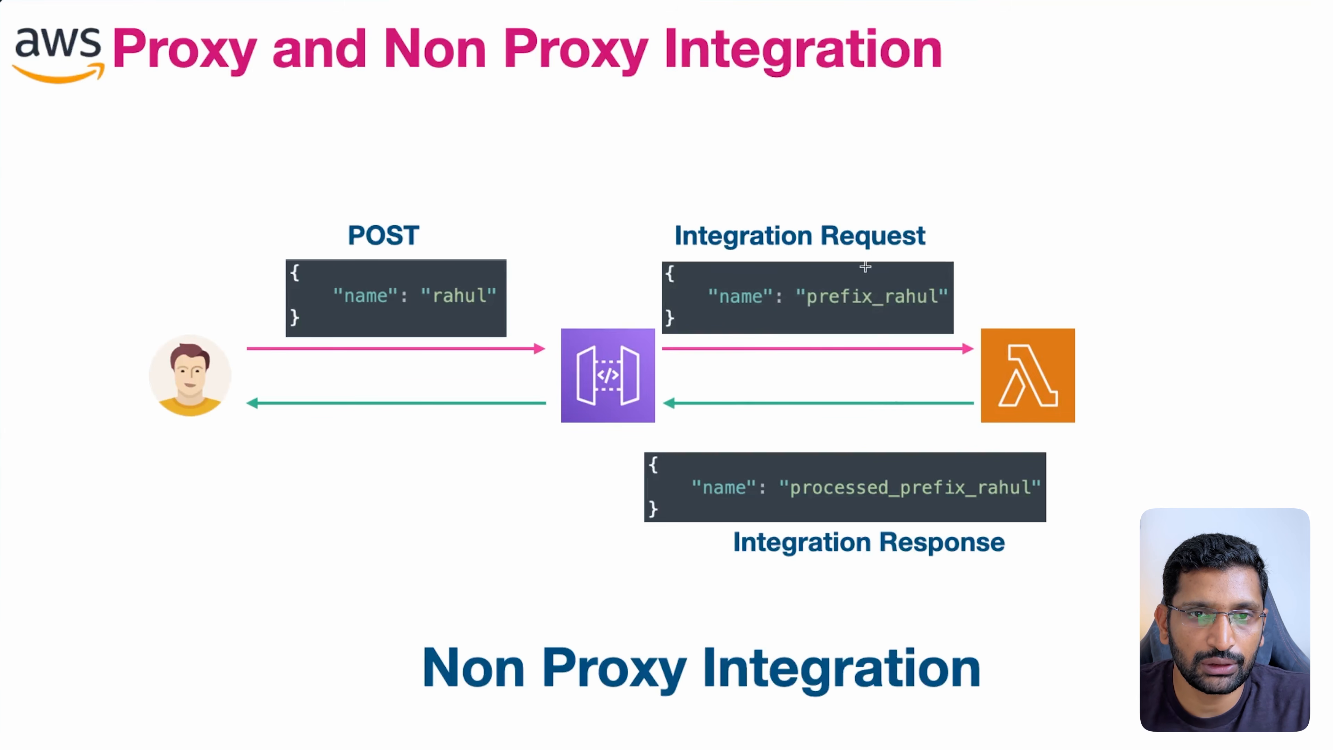
drag(813, 157, 835, 226)
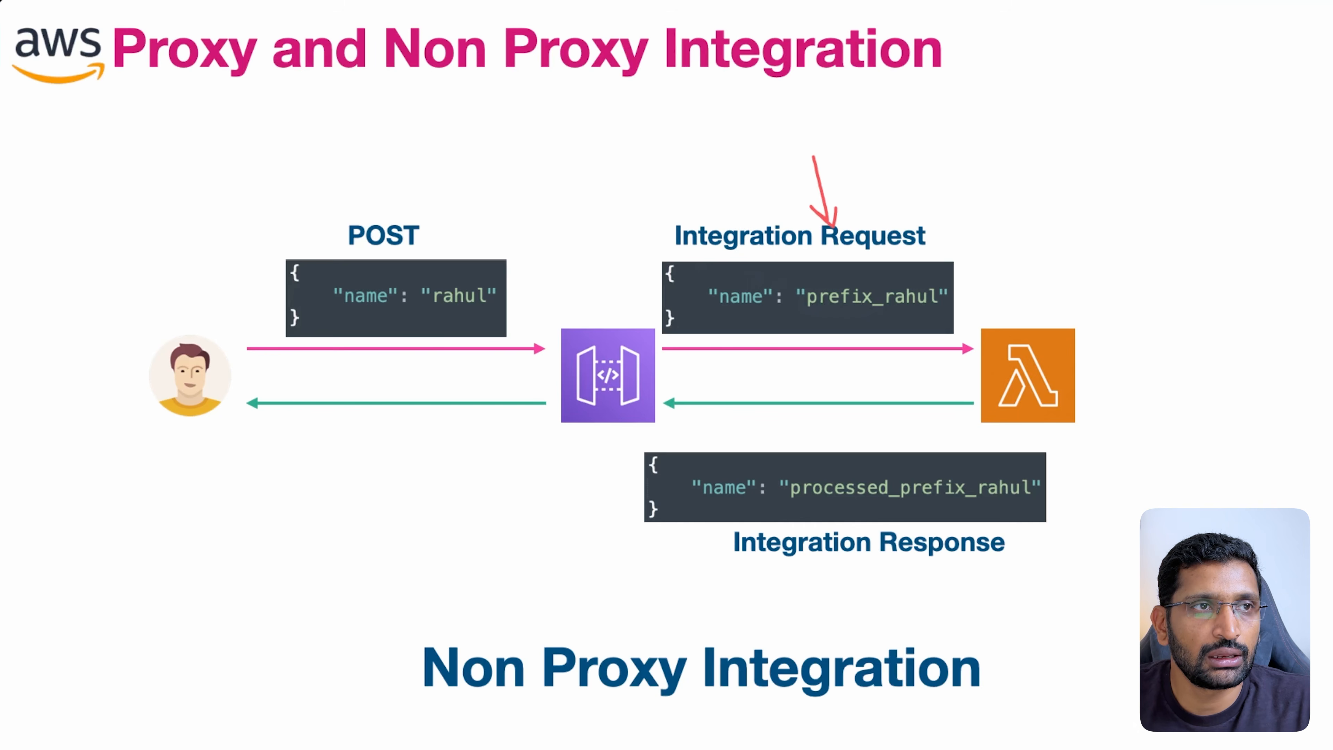
key(super+Tab)
key(super+Tab)
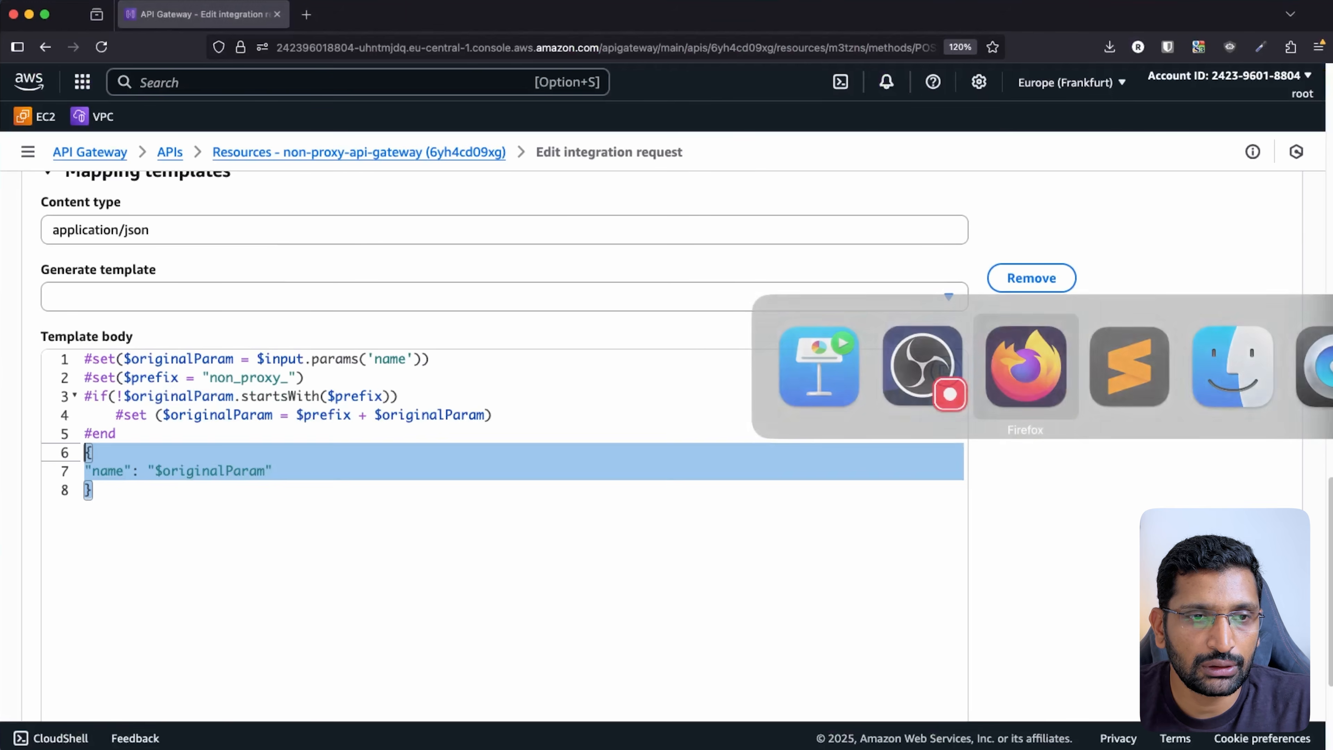
- Change the template's prefix value from non_proxy_ to prefix_
click(287, 401)
click(231, 378)
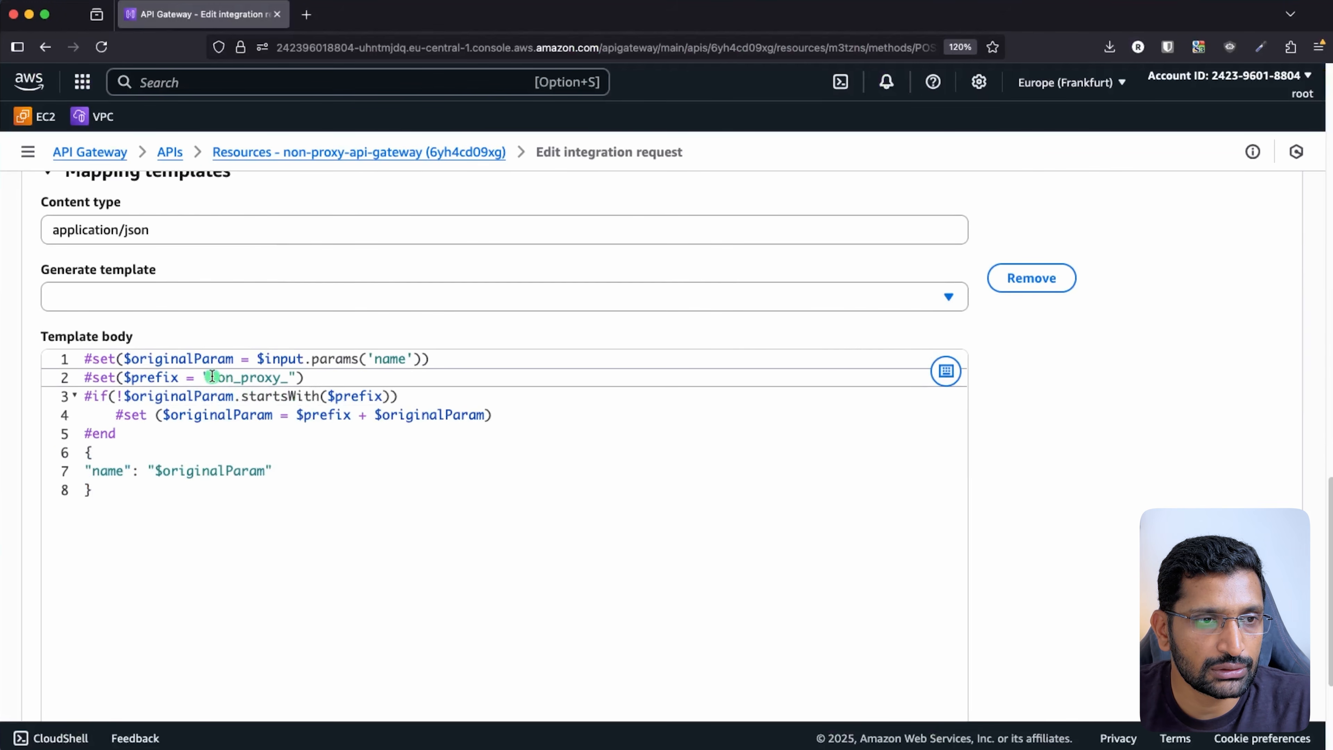
drag(210, 378, 287, 378)
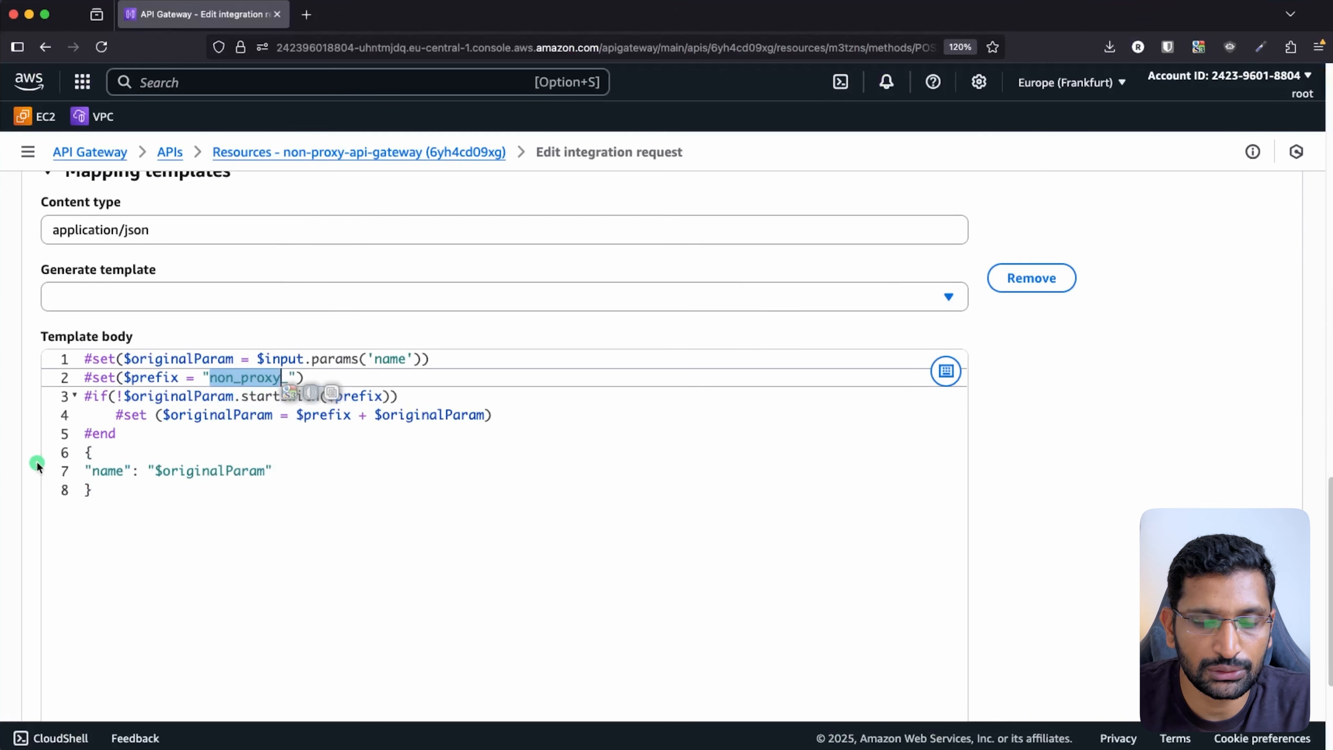
text(prefix)
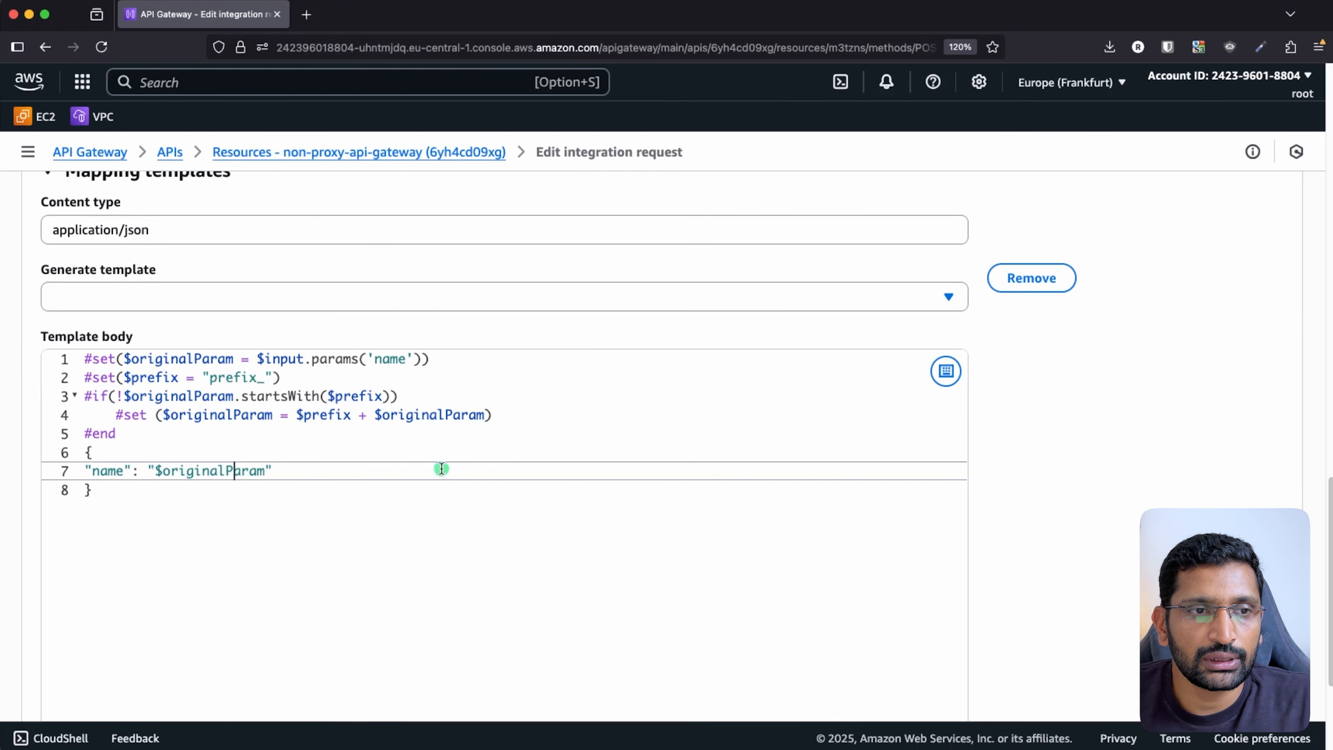
click(440, 469)
scroll(401, 448, up, 1)
scroll(1095, 506, down, 5)
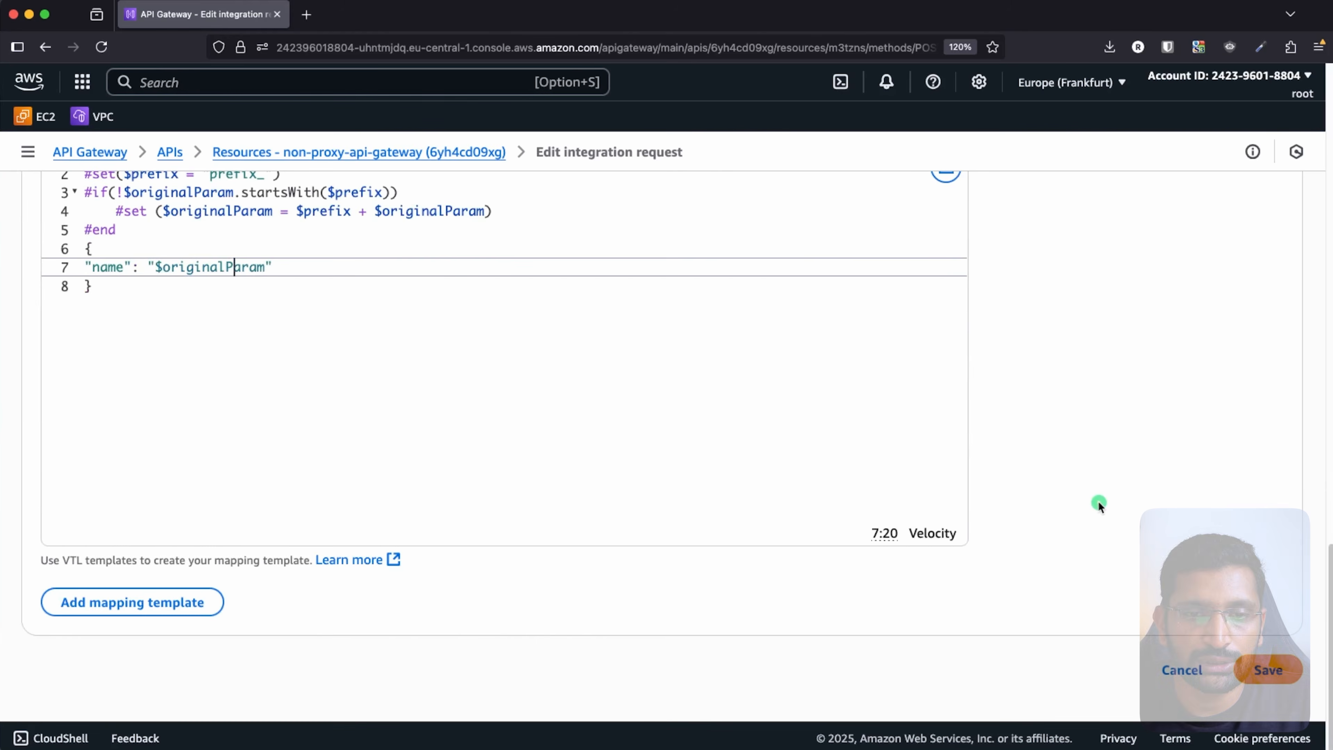
- Save the updated integration request mapping template and mark the result for viewers
click(1285, 673)
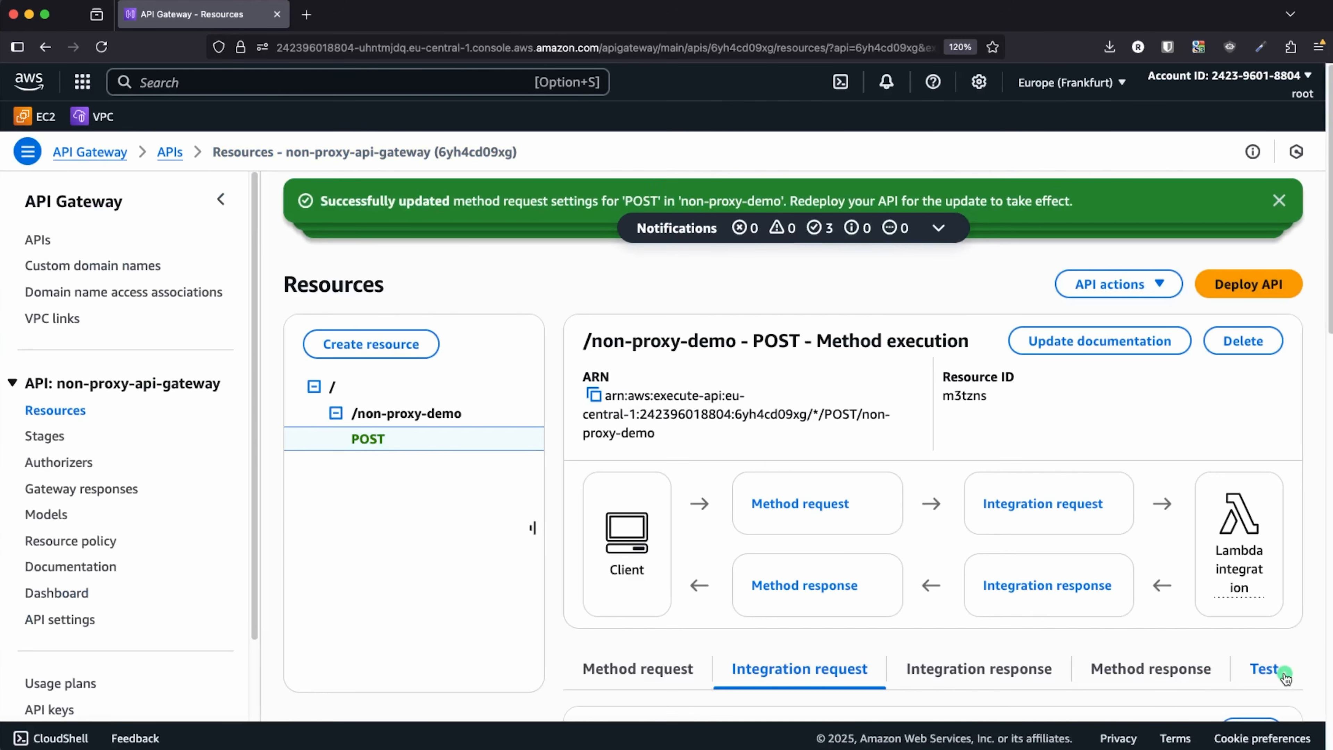
scroll(820, 441, down, 4)
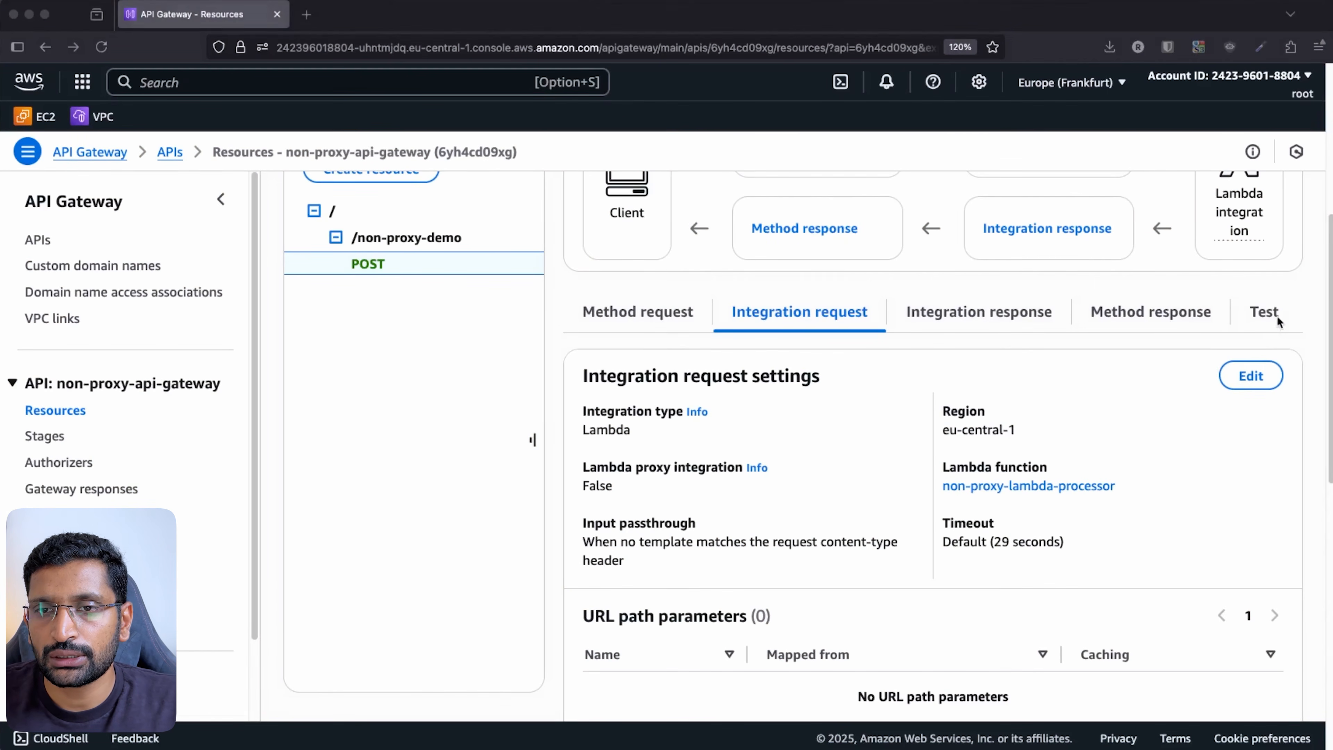
mouse_move(1295, 300)
mouse_down()
mouse_move(1250, 295)
mouse_move(1290, 300)
mouse_up()
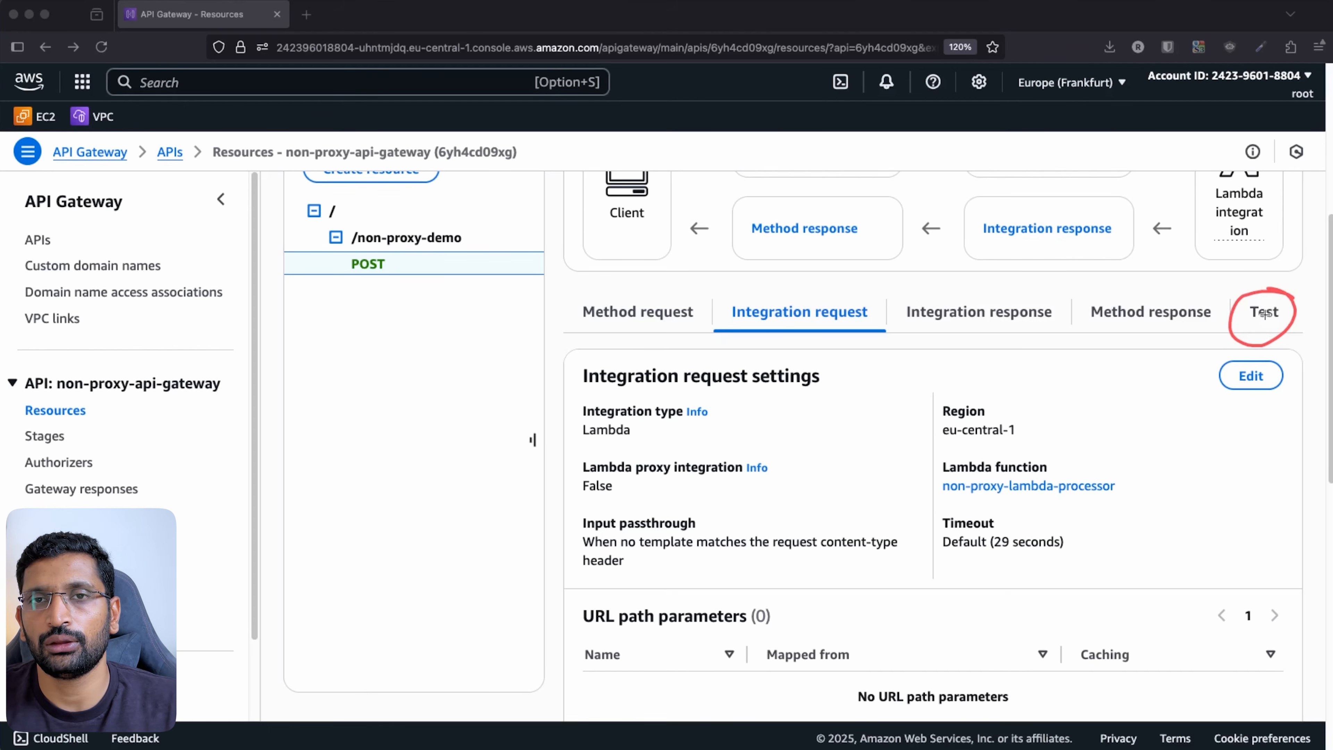
key(Escape)
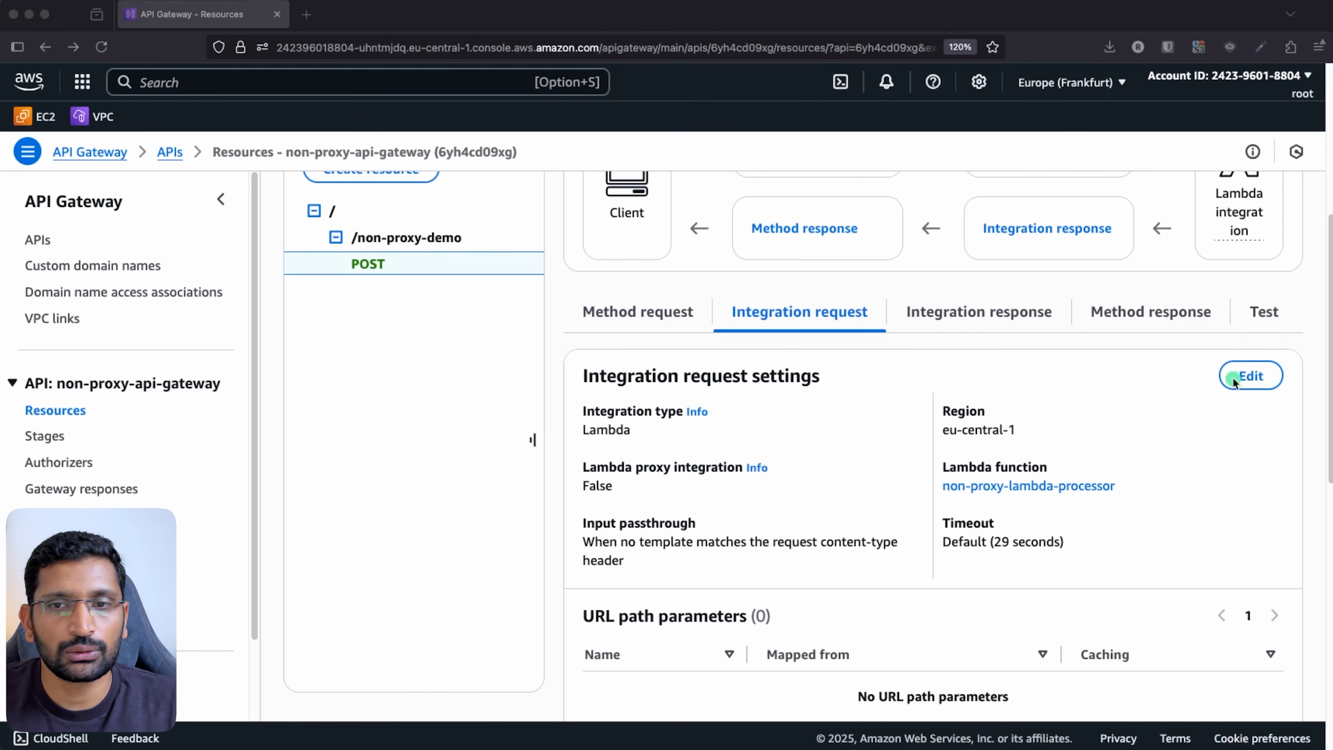
- Test the POST method with a name= query string and get a 200 Hello greeting with prefix_
click(1274, 323)
scroll(667, 394, down, 2)
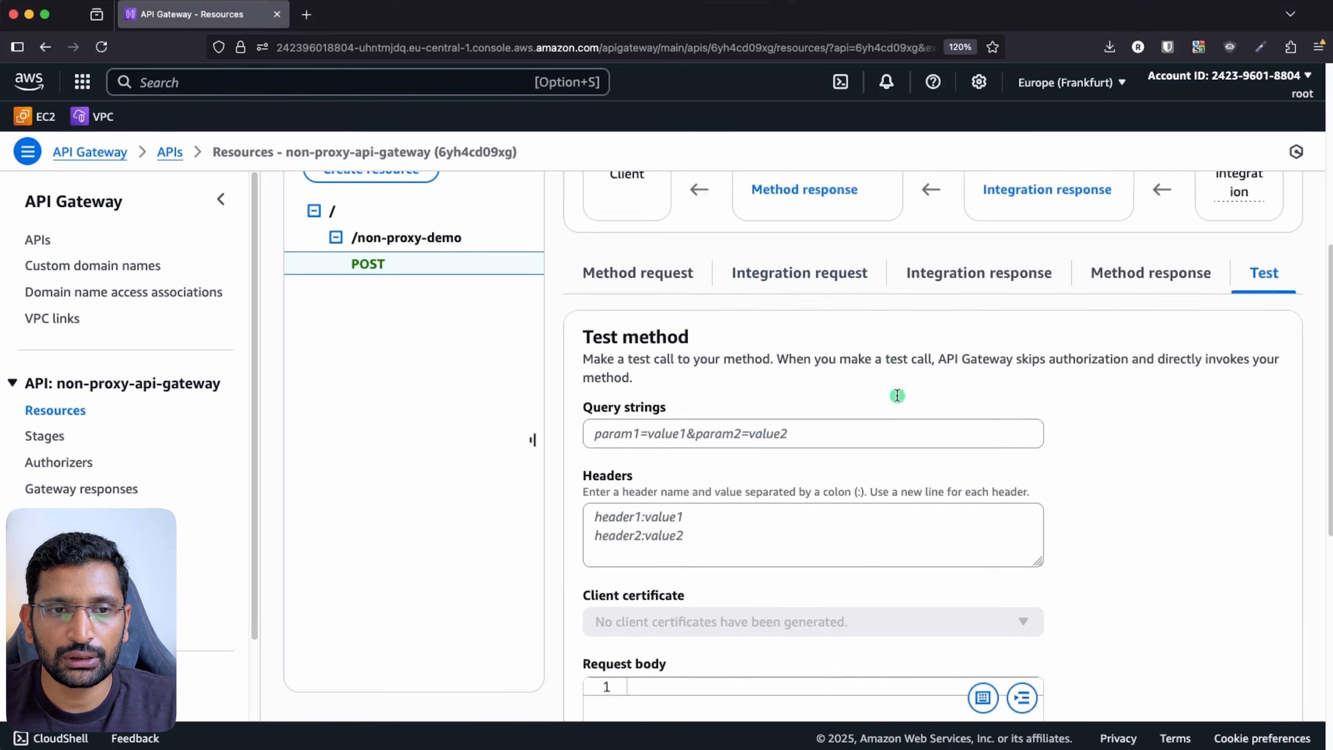
click(667, 394)
text(nam)
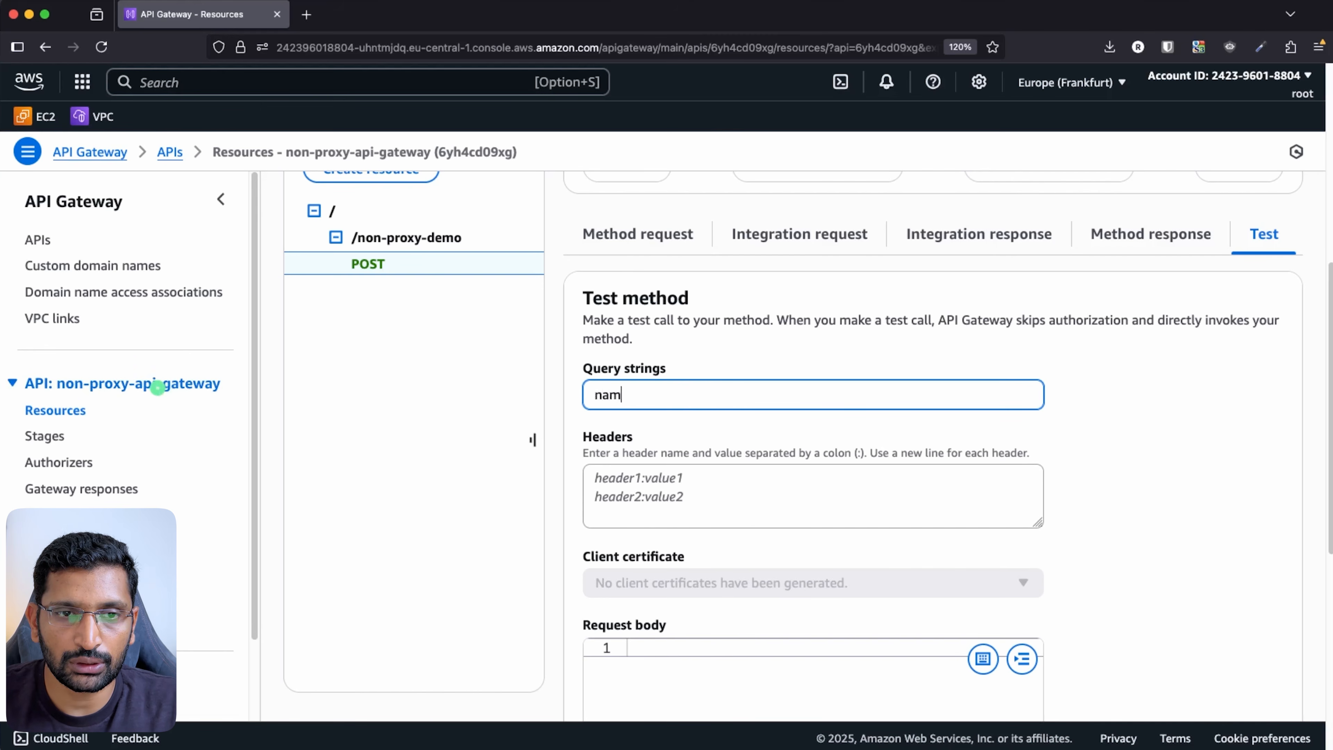
text(e=rahul)
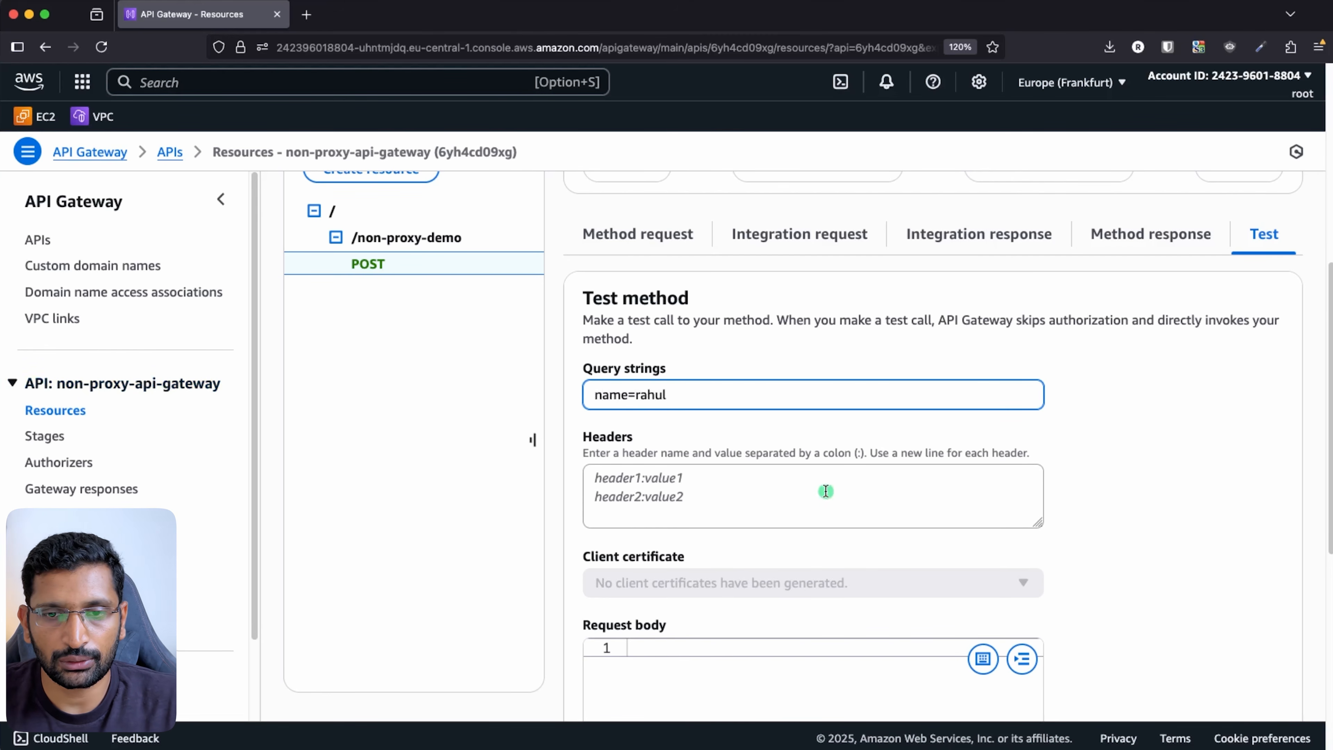
scroll(1046, 521, down, 8)
click(616, 635)
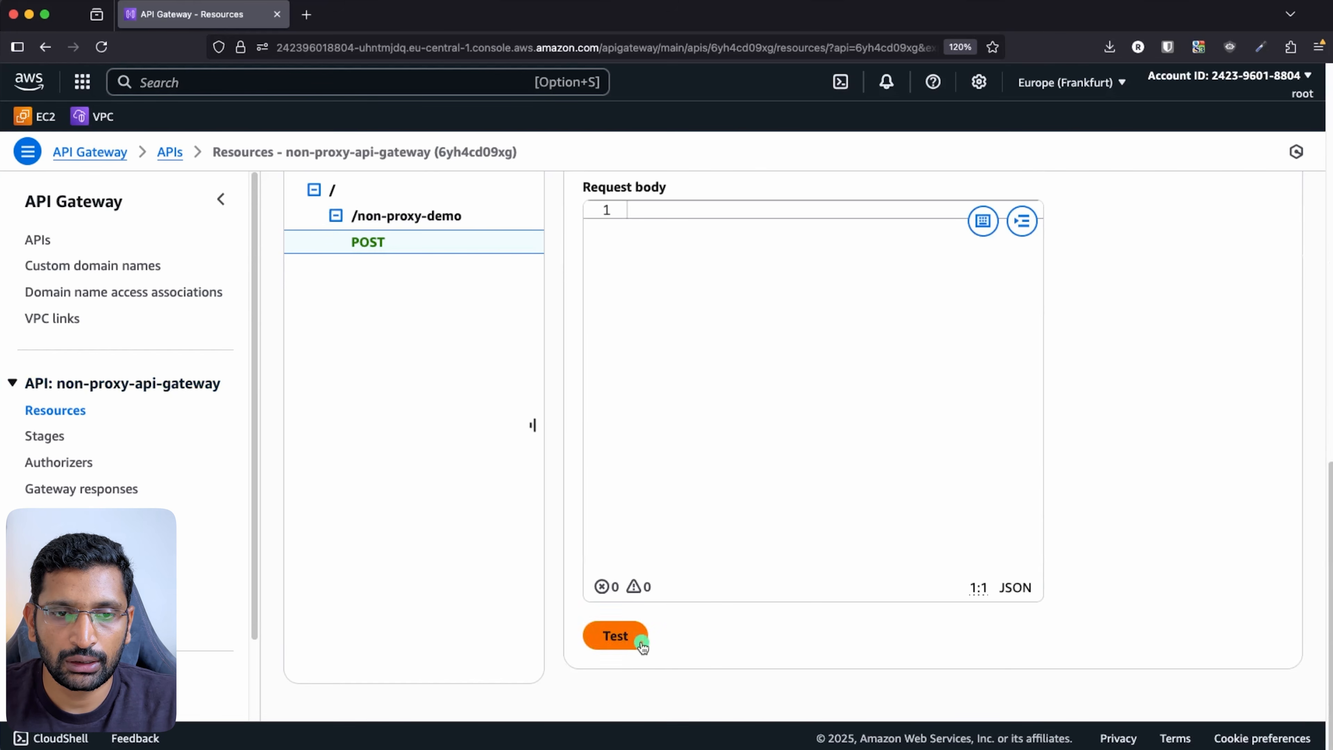
scroll(633, 641, down, 10)
scroll(895, 489, up, 4)
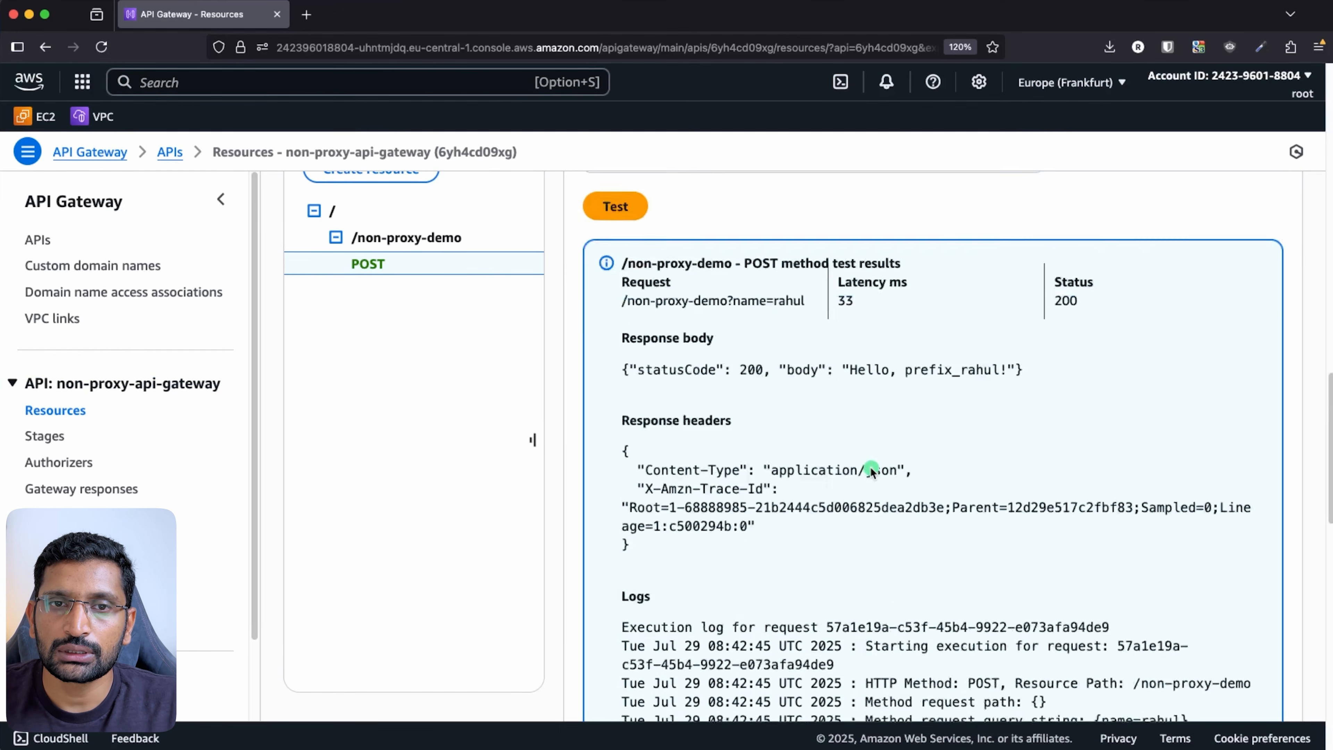
drag(849, 428, 961, 428)
click(914, 428)
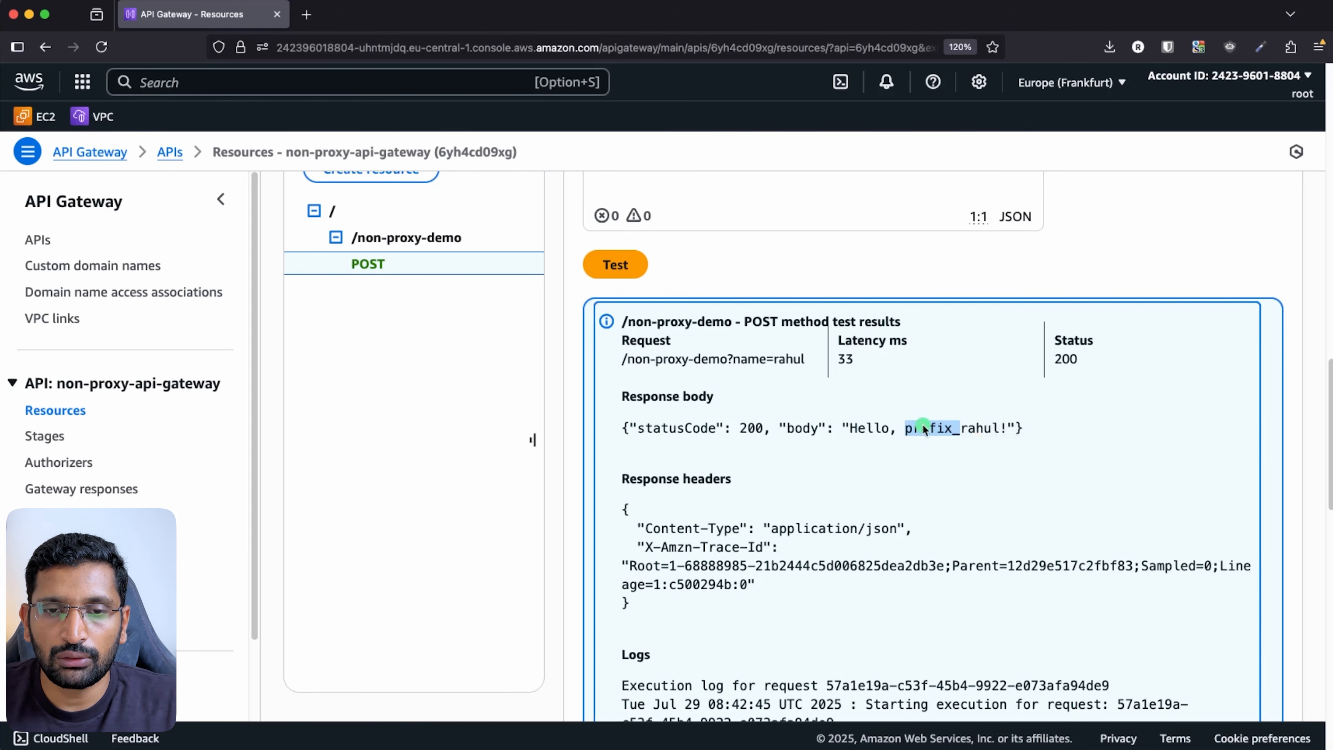
key(super+Tab)
key(super+Tab)
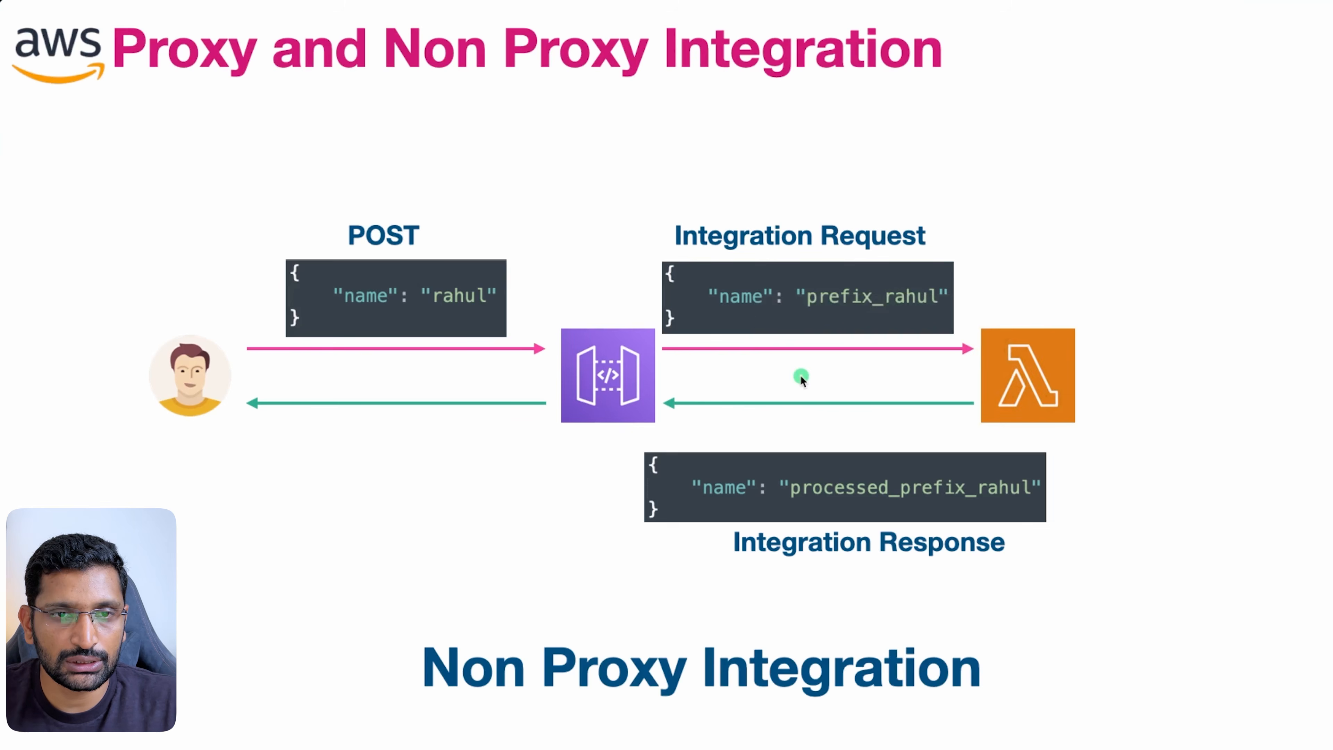
drag(808, 311, 953, 311)
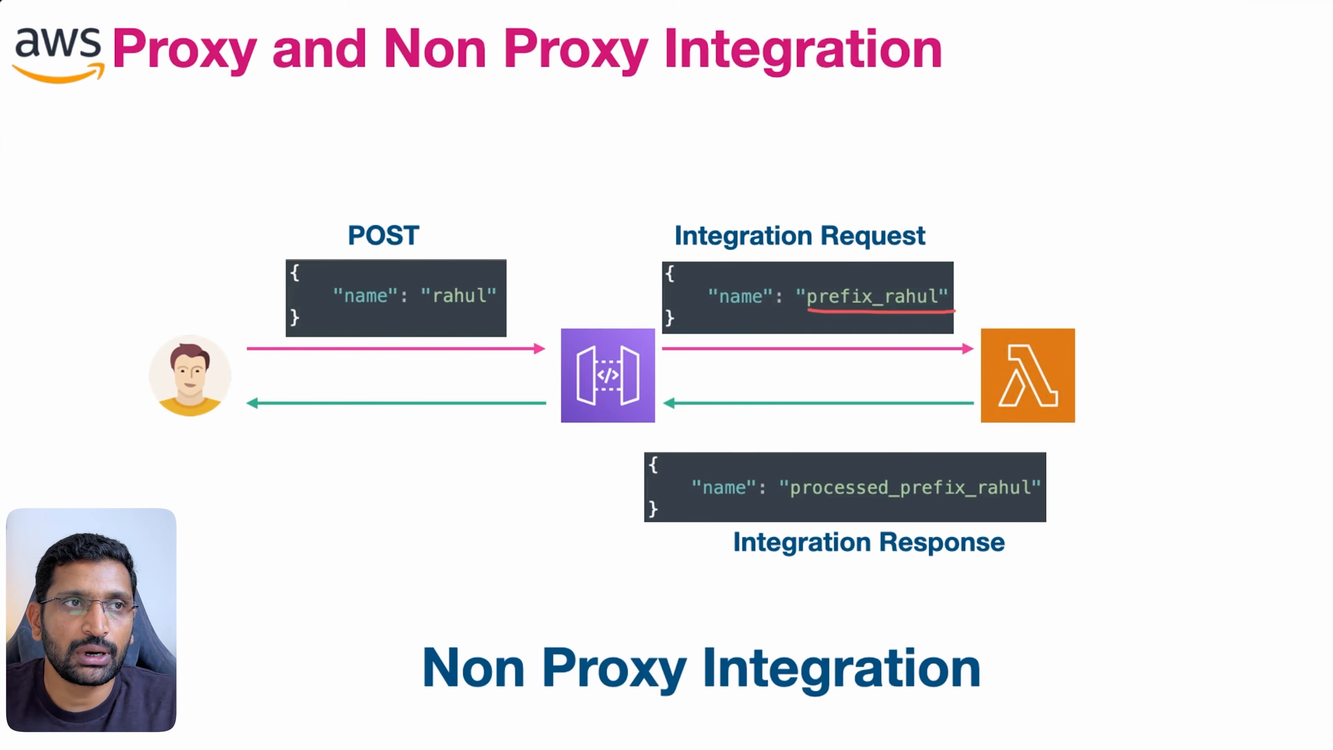
key(Escape)
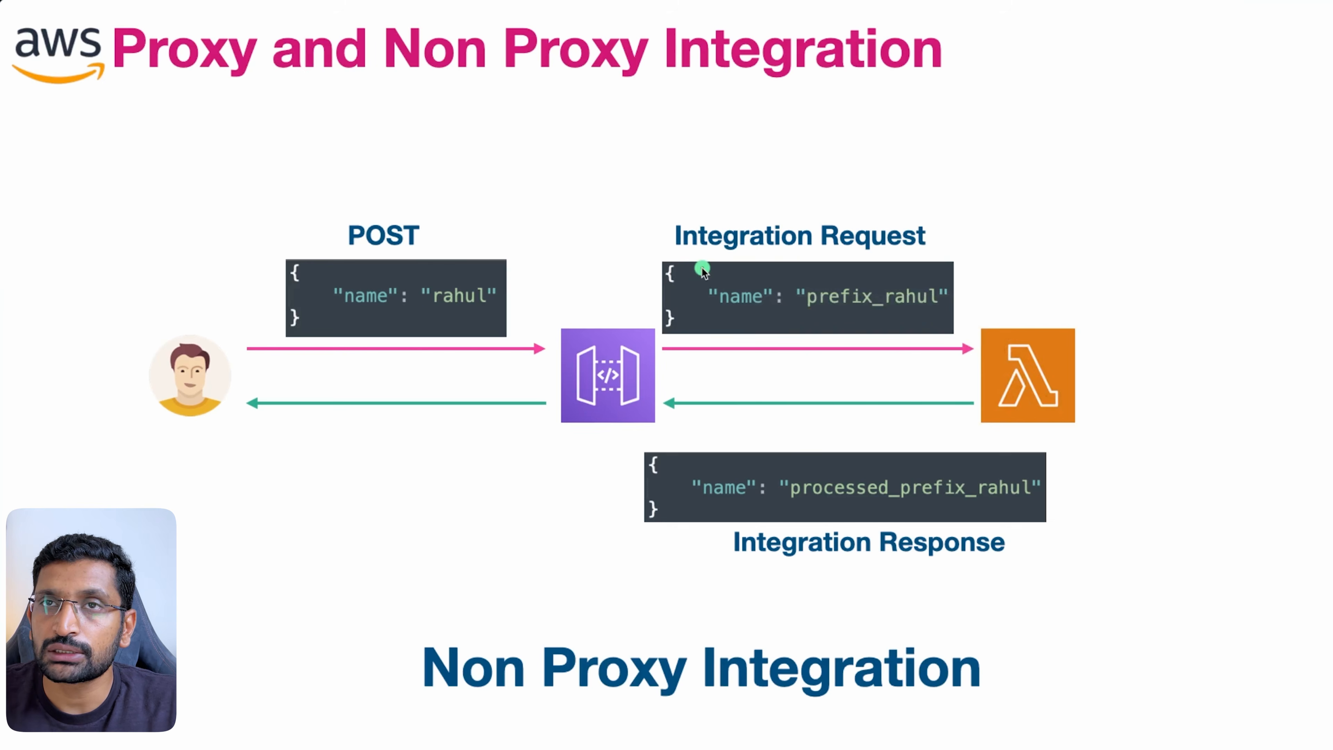
key(super+Tab)
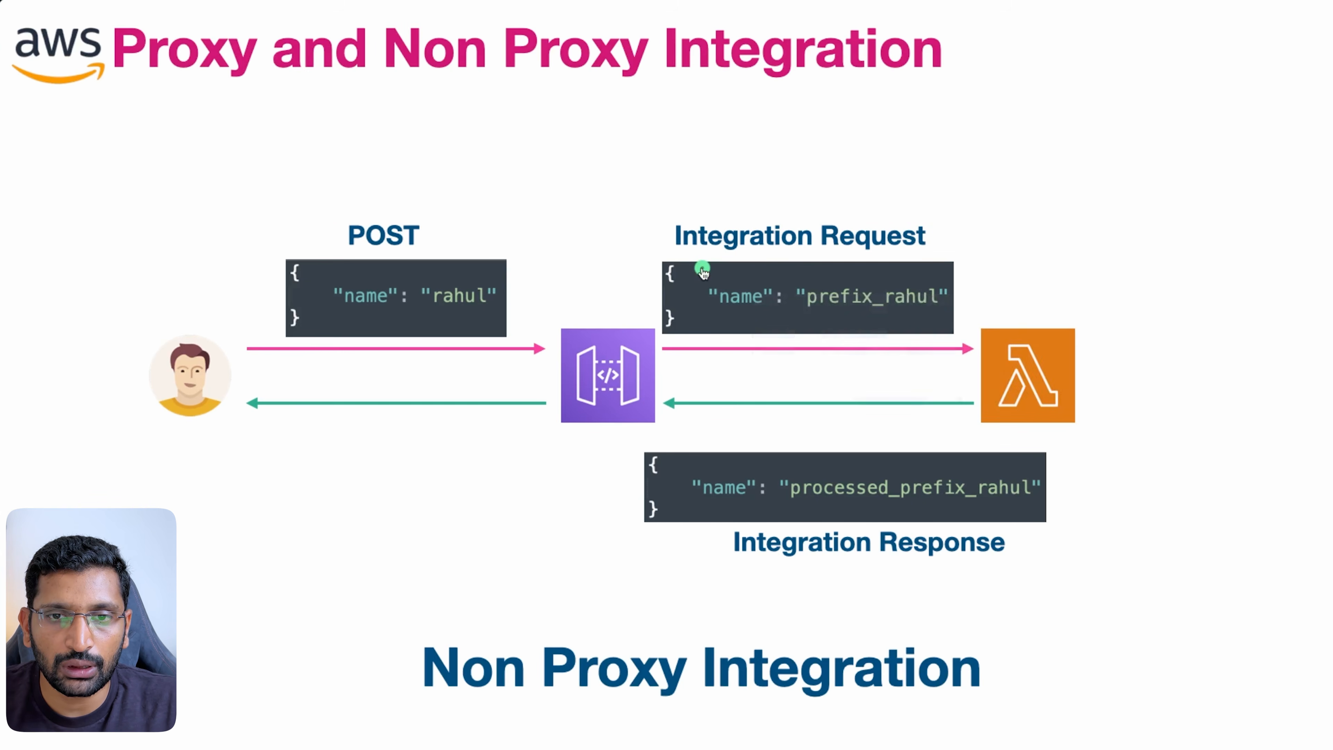
key(super+Tab)
key(Tab)
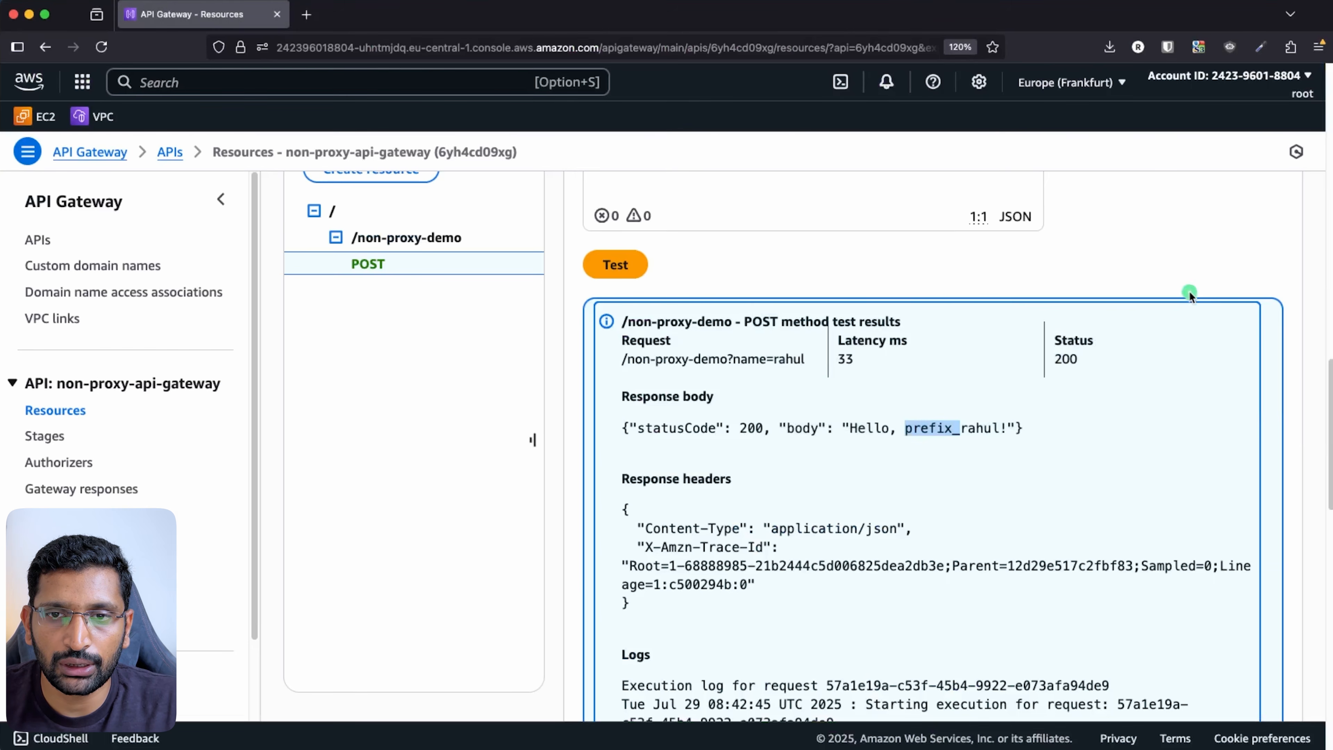
- Dismiss the three stacked success notifications
scroll(1177, 313, up, 15)
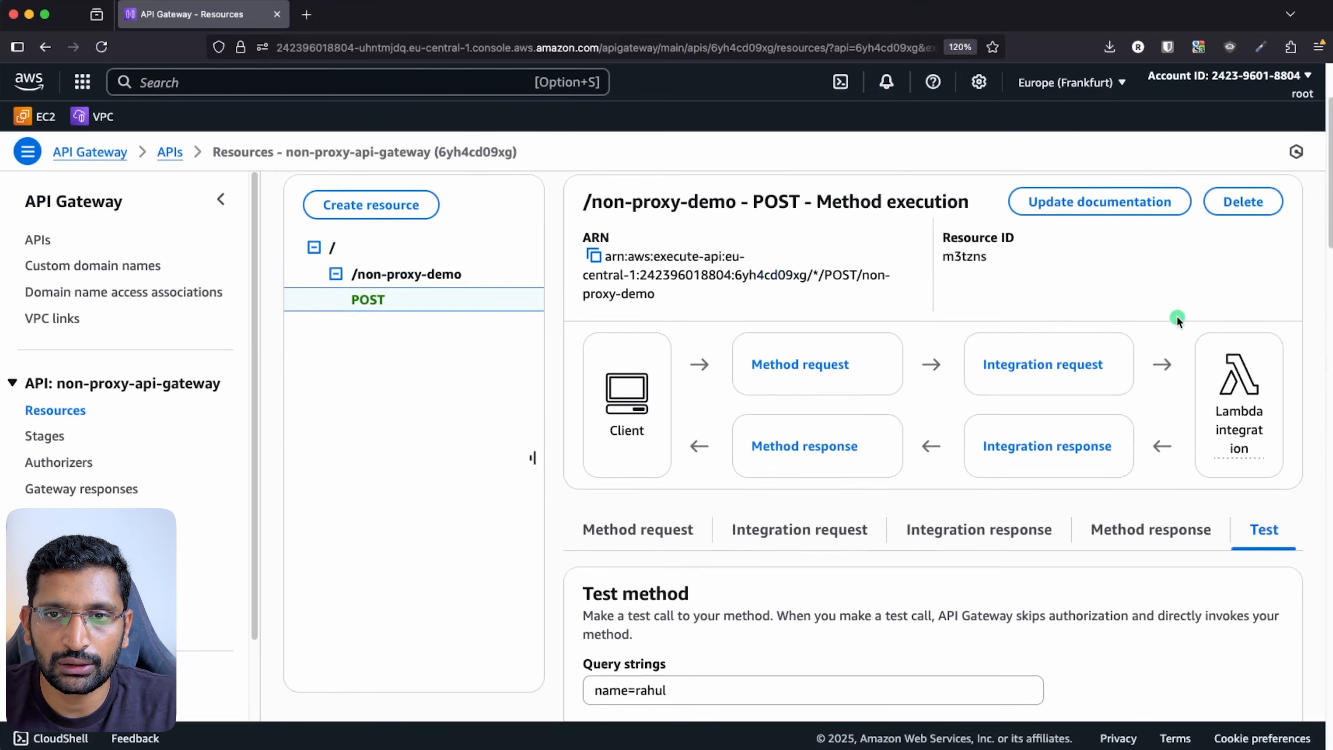
scroll(1177, 315, up, 3)
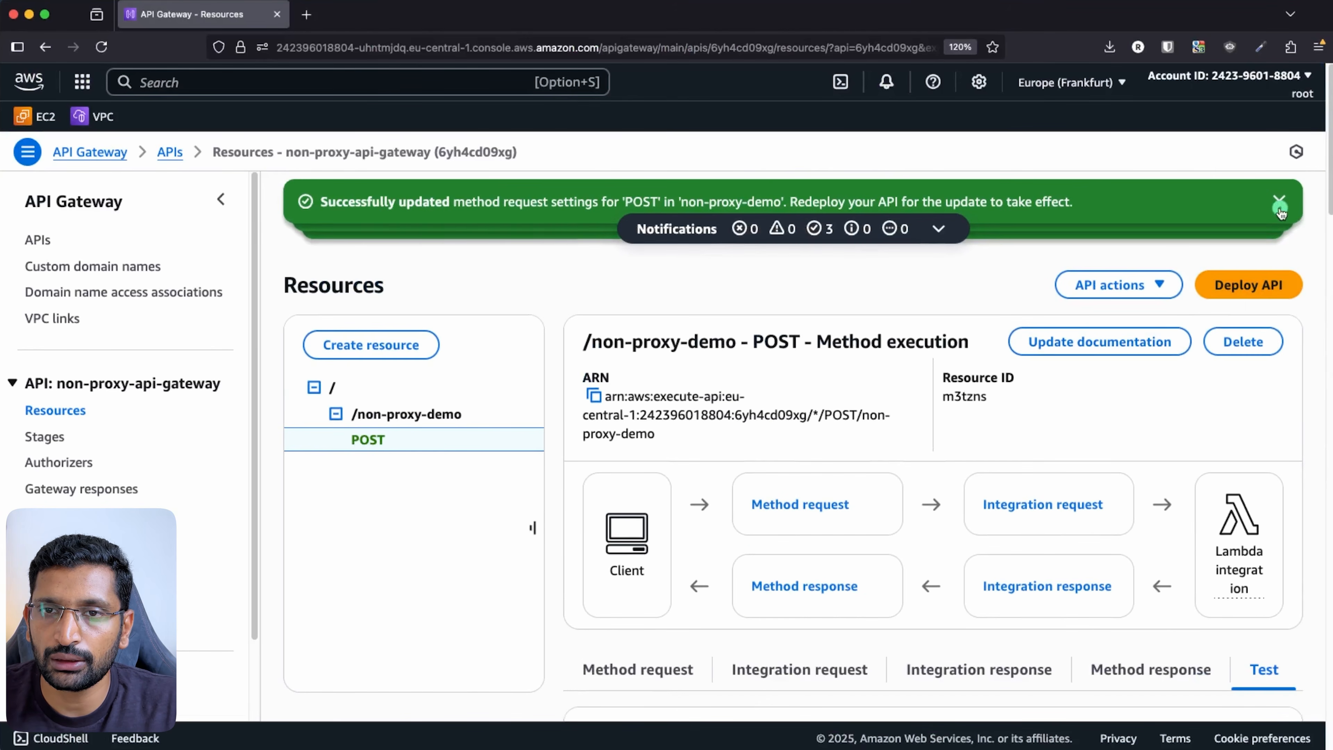
click(1279, 205)
click(1279, 205)
click(1279, 205)
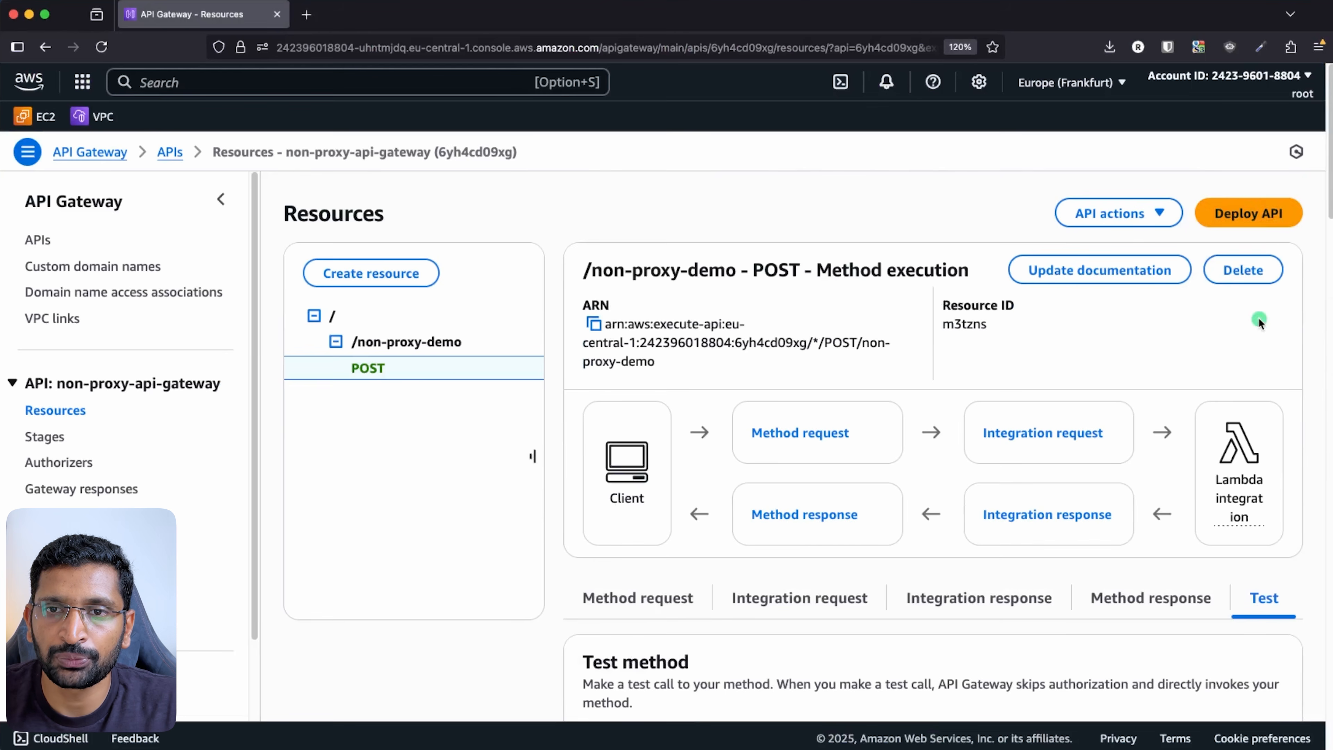
- Deploy the API to a newly created stage named dev
click(1255, 209)
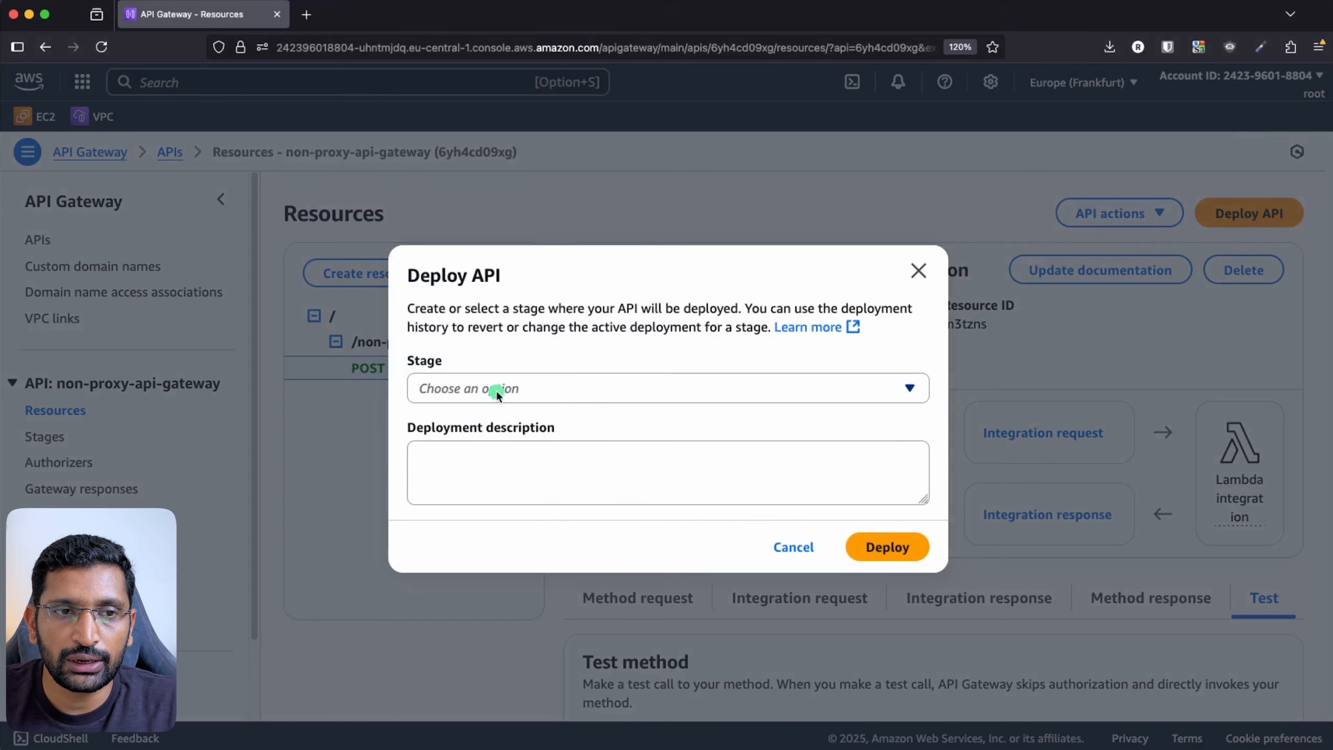
click(496, 389)
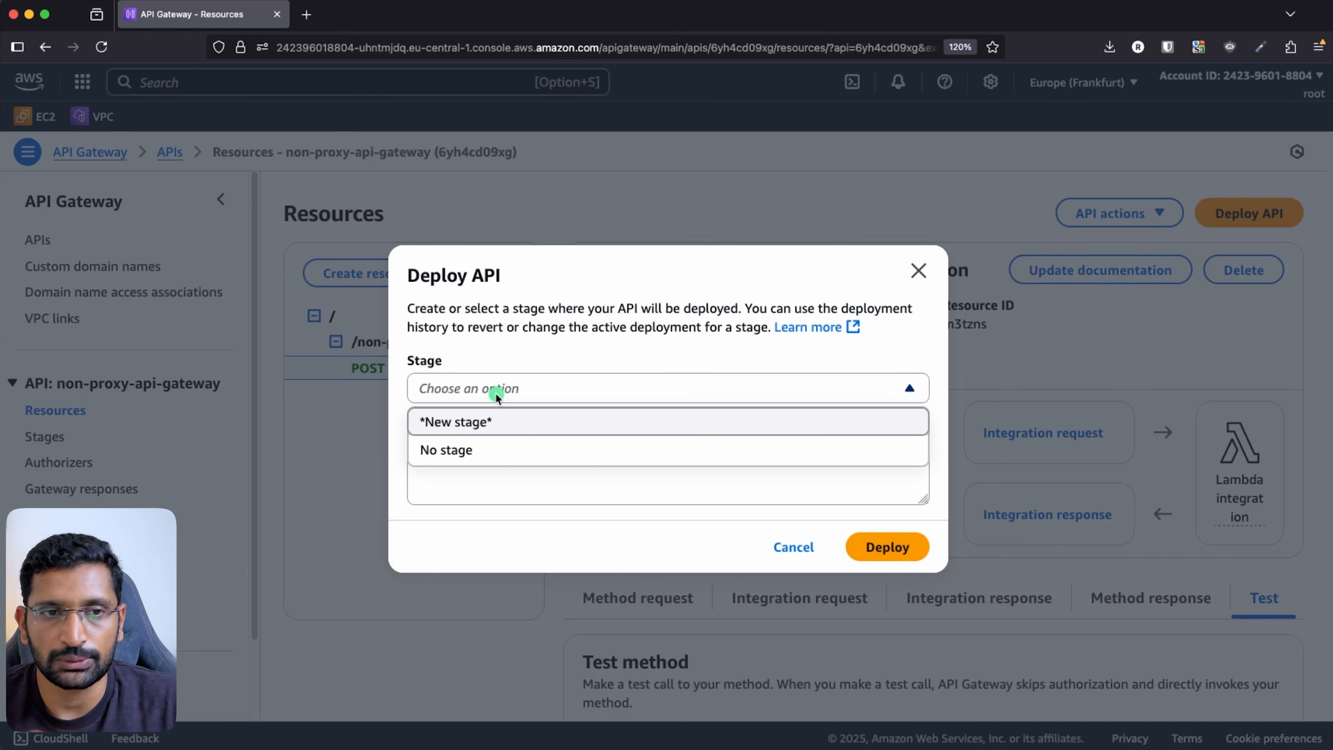
click(471, 424)
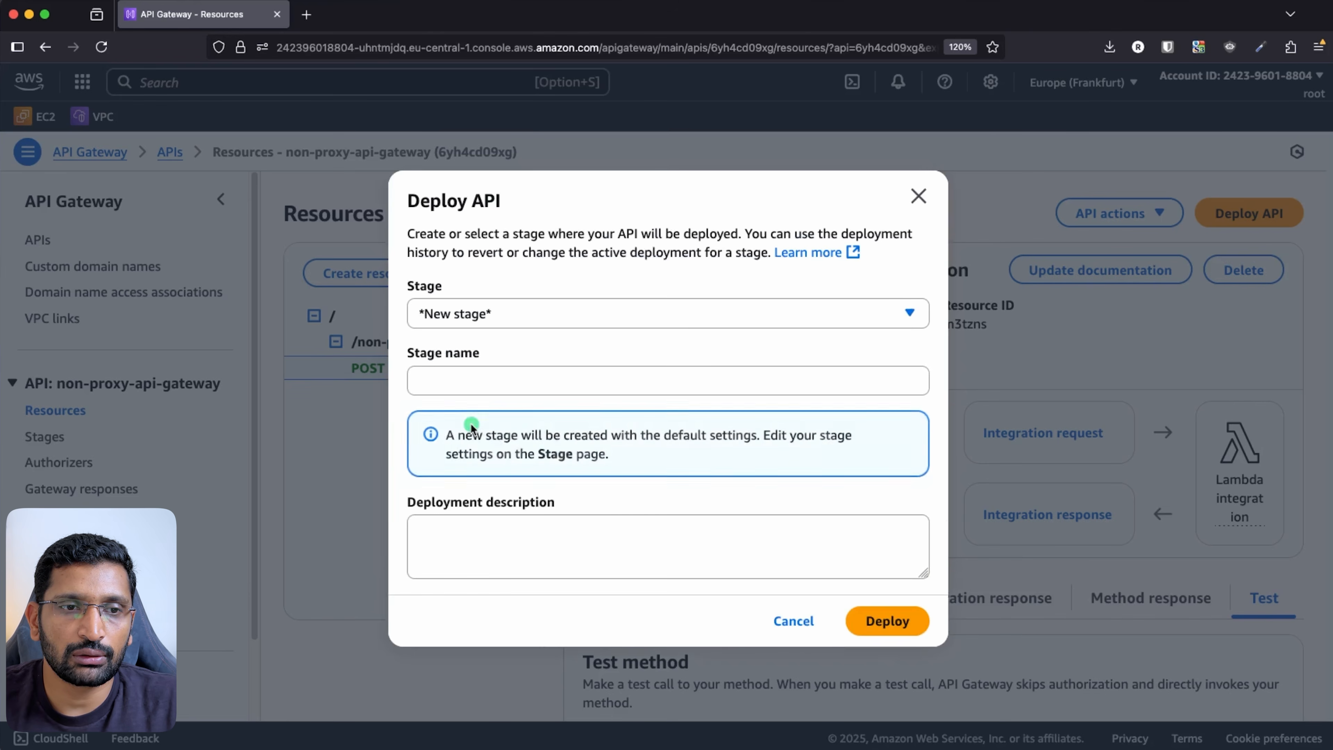
click(436, 379)
text(dev)
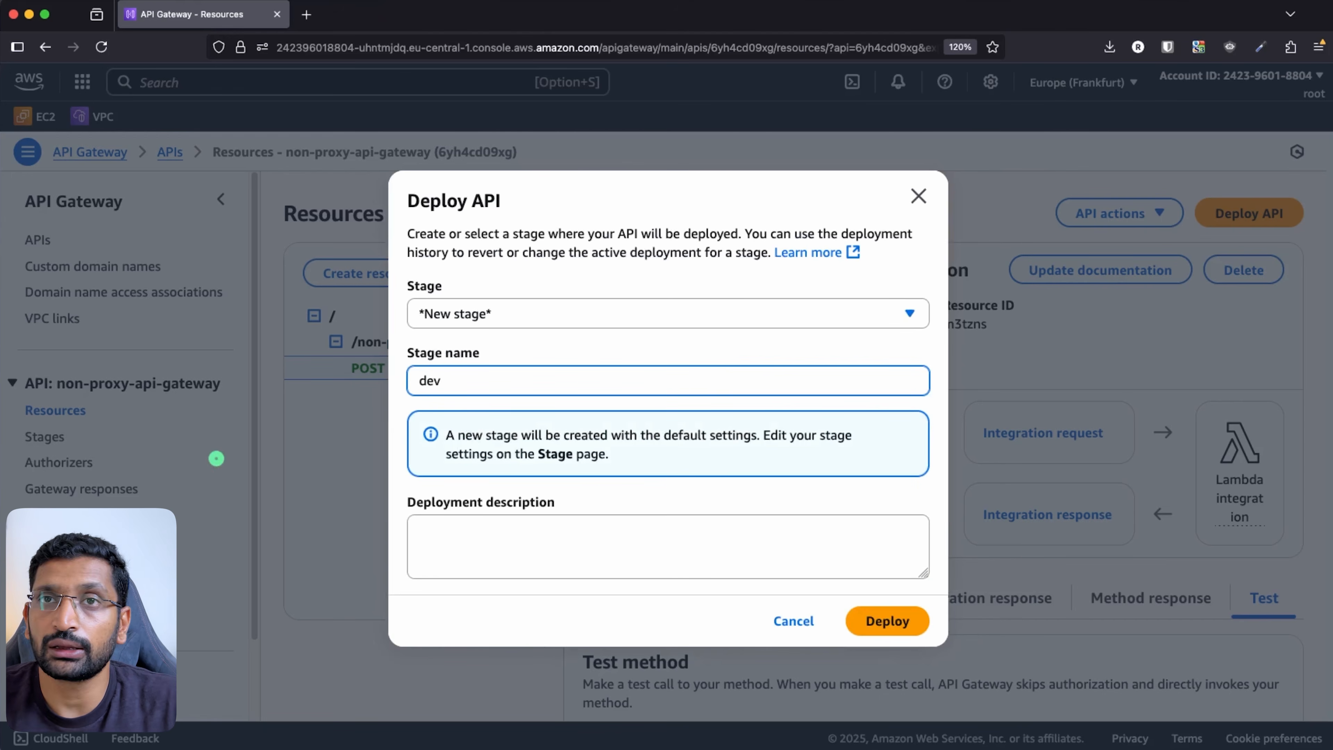
click(898, 624)
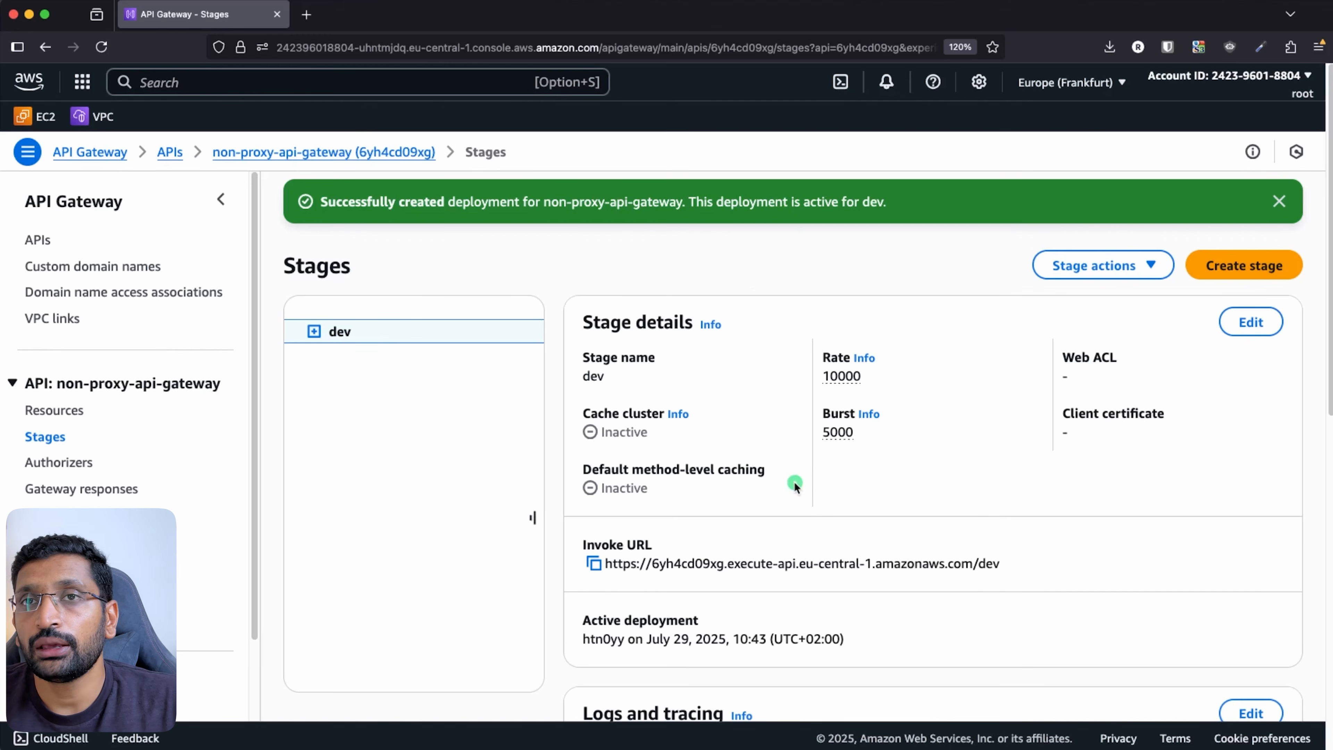
- Circle the dev stage's Invoke URL on the Stages page, then bring Postman forward
scroll(795, 486, down, 5)
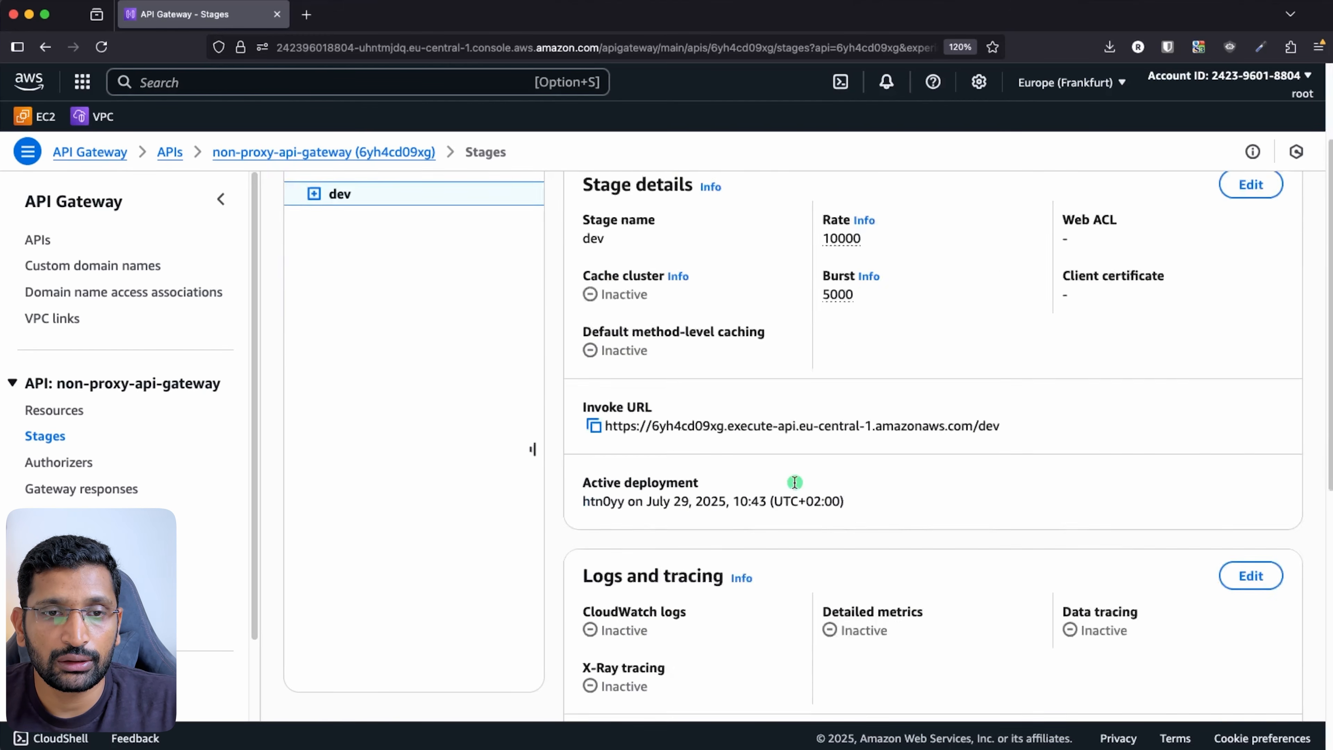
scroll(664, 416, up, 1)
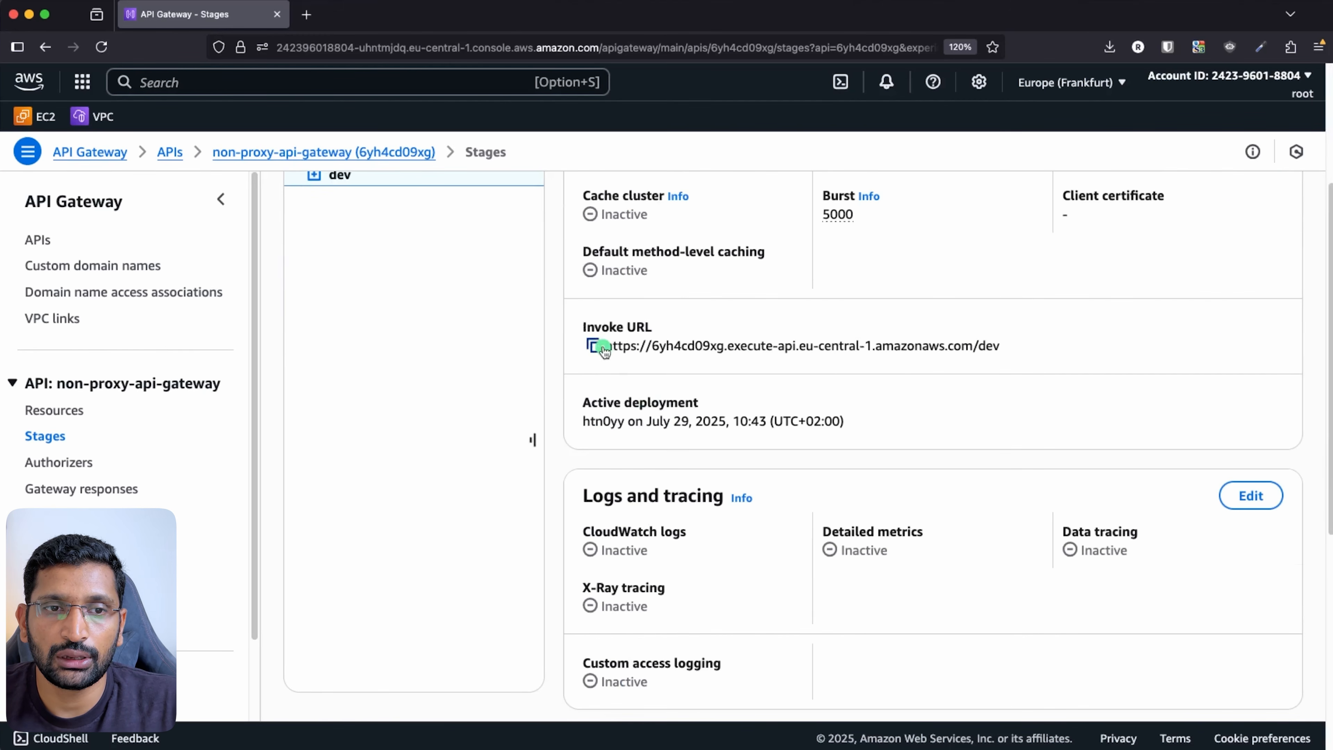
mouse_move(1034, 339)
mouse_down()
mouse_move(944, 292)
mouse_move(568, 310)
mouse_move(704, 381)
mouse_move(1039, 320)
mouse_up()
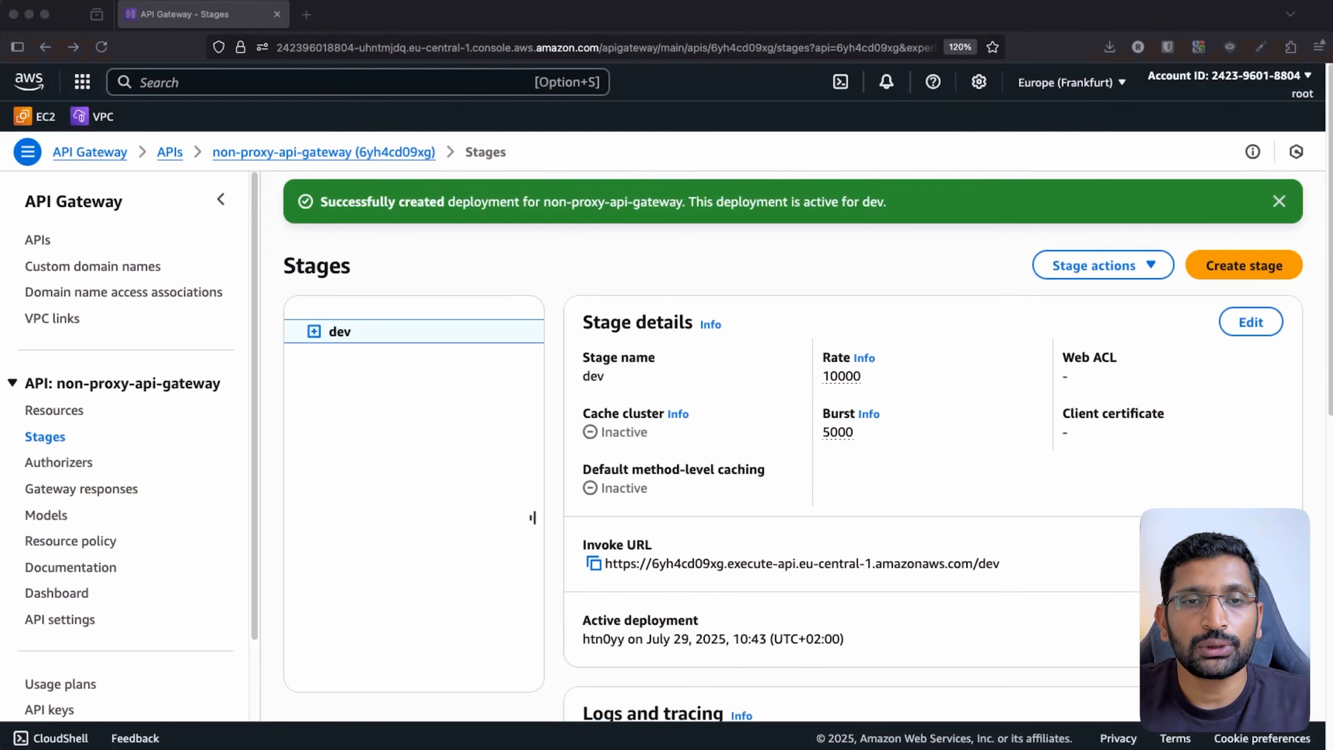
key(super+Tab)
key(super+Tab)
key(super+Tab)
key(super+Tab)
key(super+Tab)
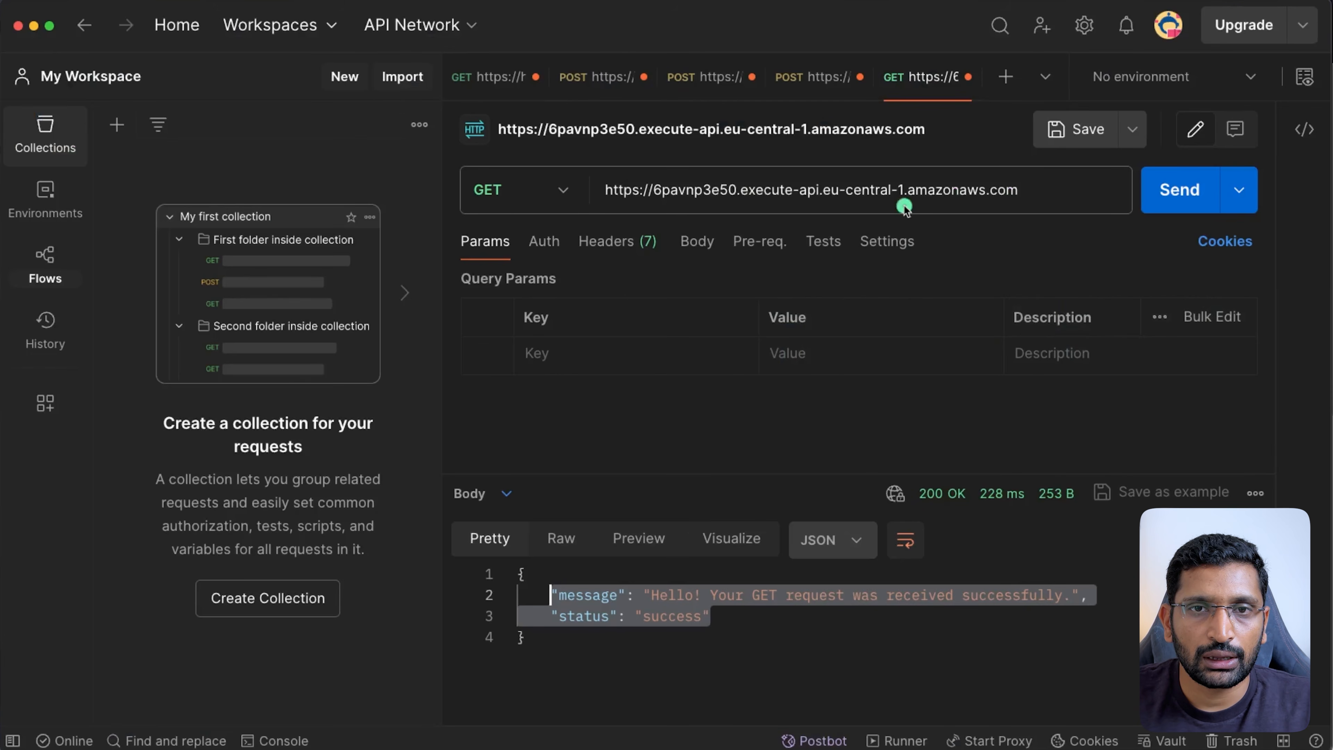
- Close the three old request tabs without saving their changes
click(969, 77)
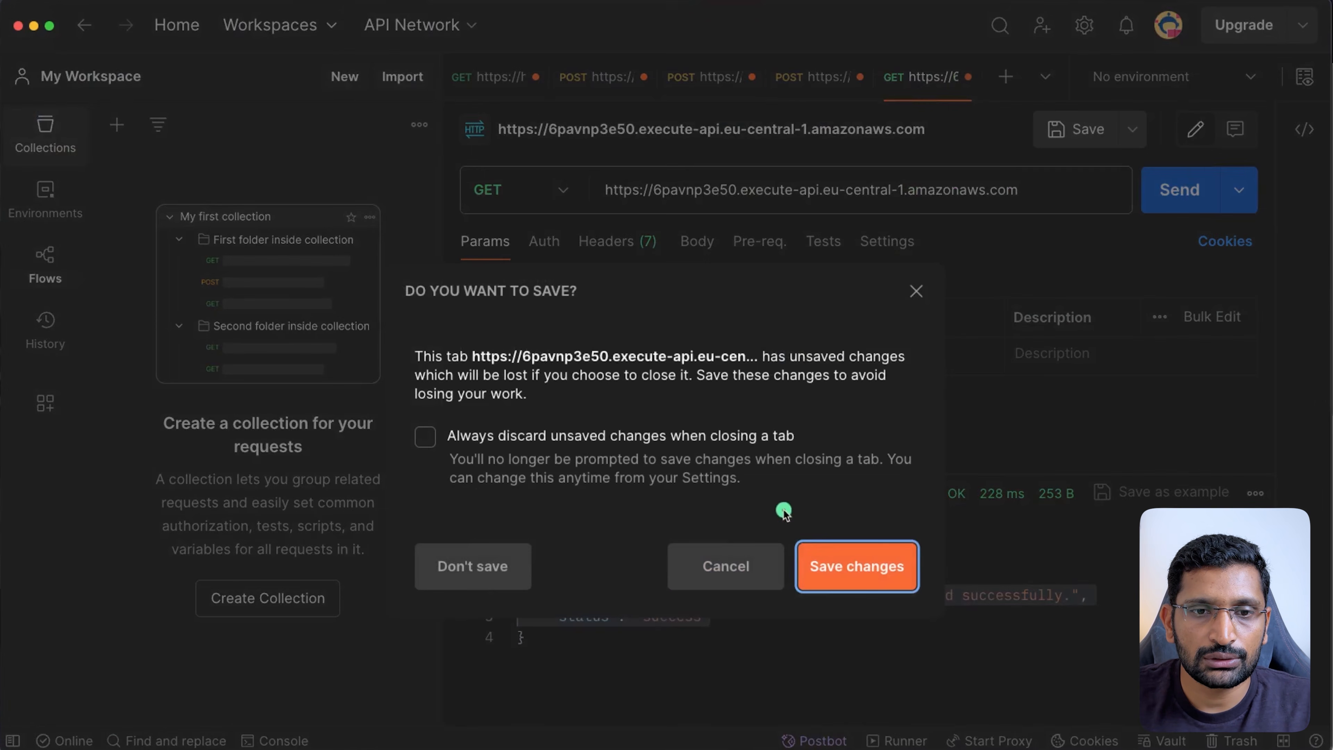
click(520, 563)
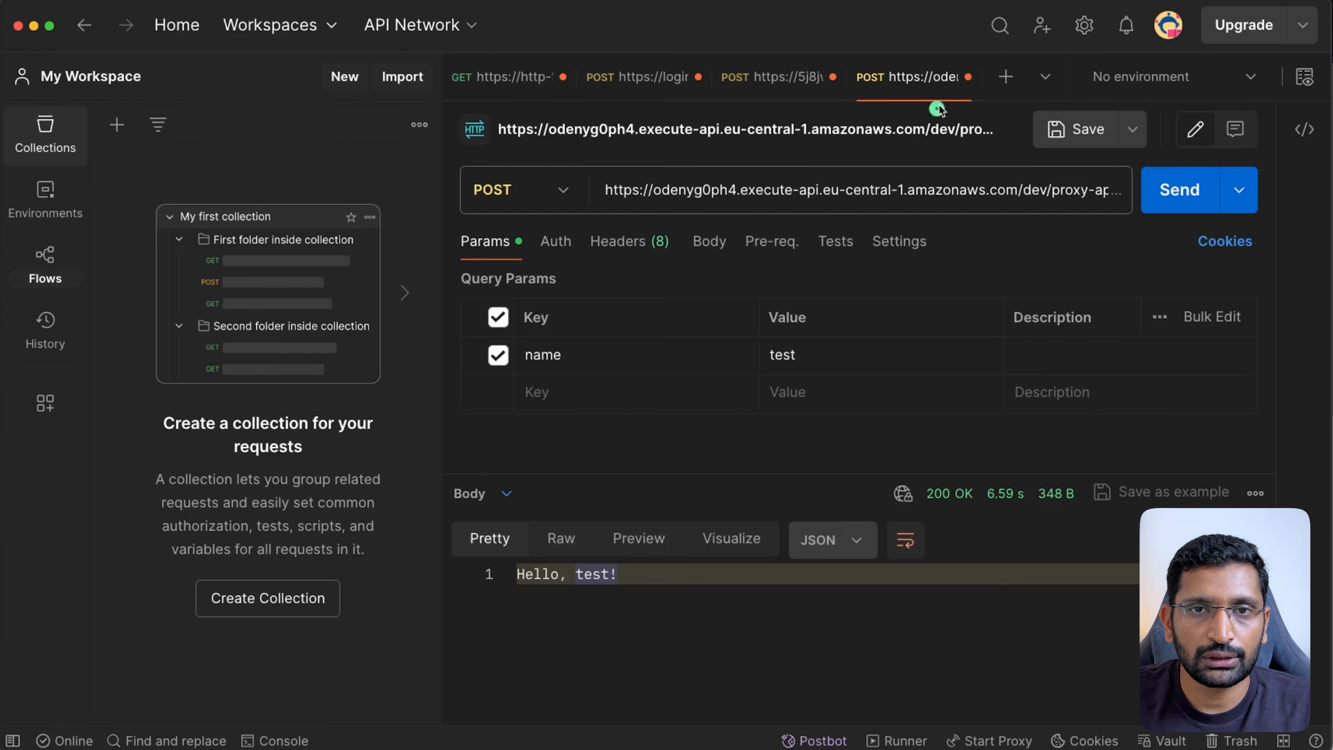
click(969, 77)
click(441, 578)
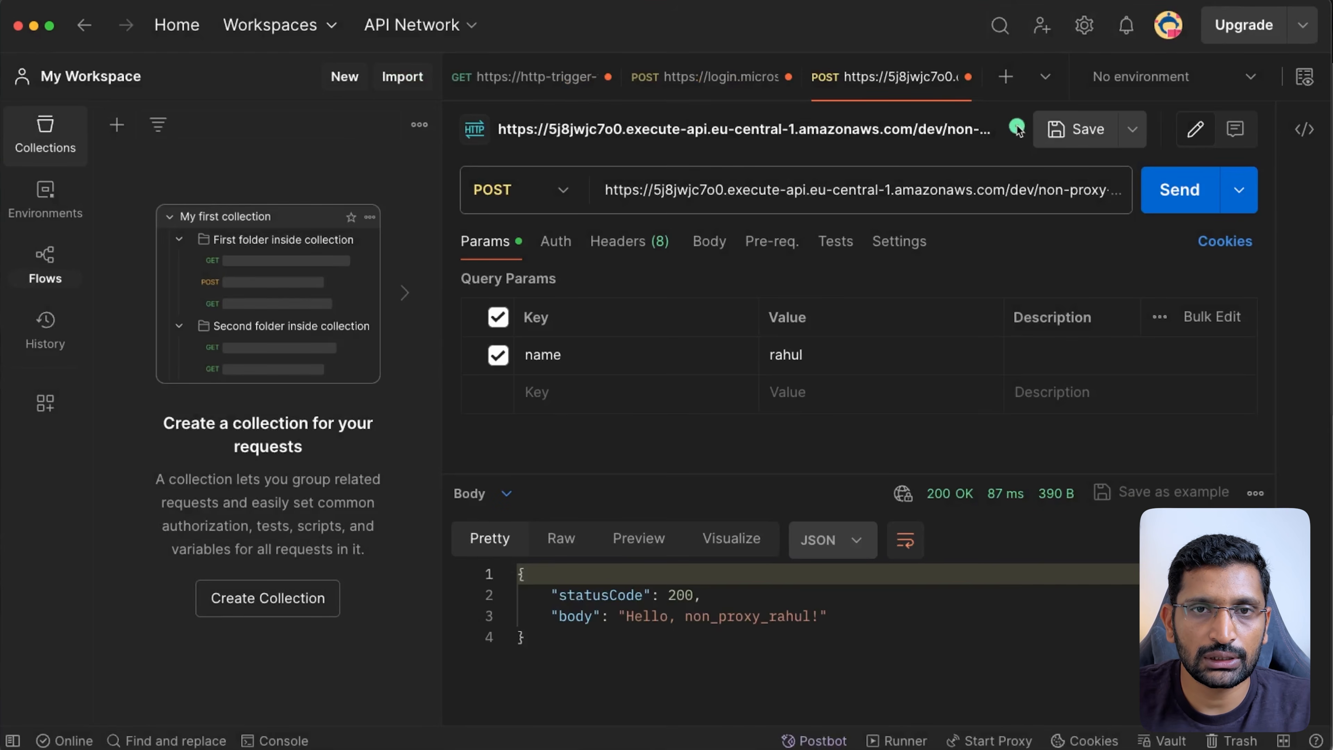
click(968, 79)
click(469, 565)
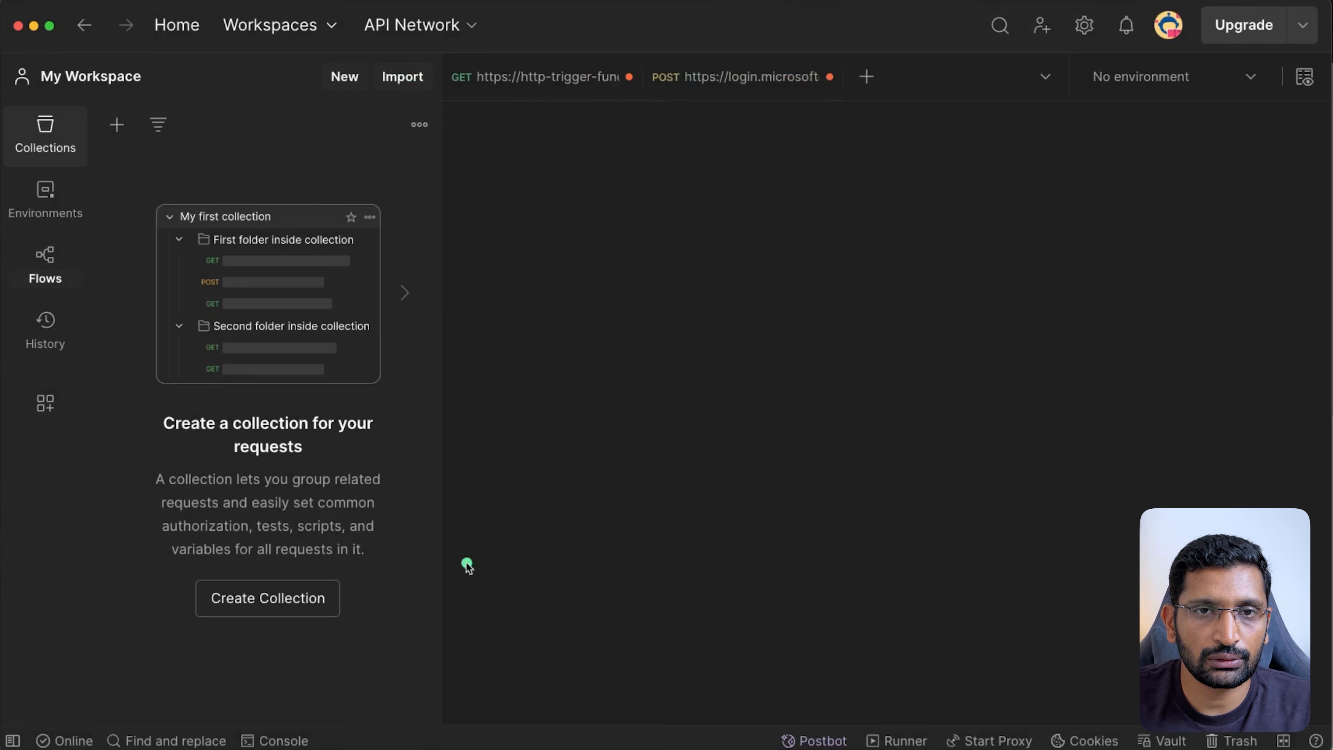
- Start a new blank request with the method set to POST
click(868, 80)
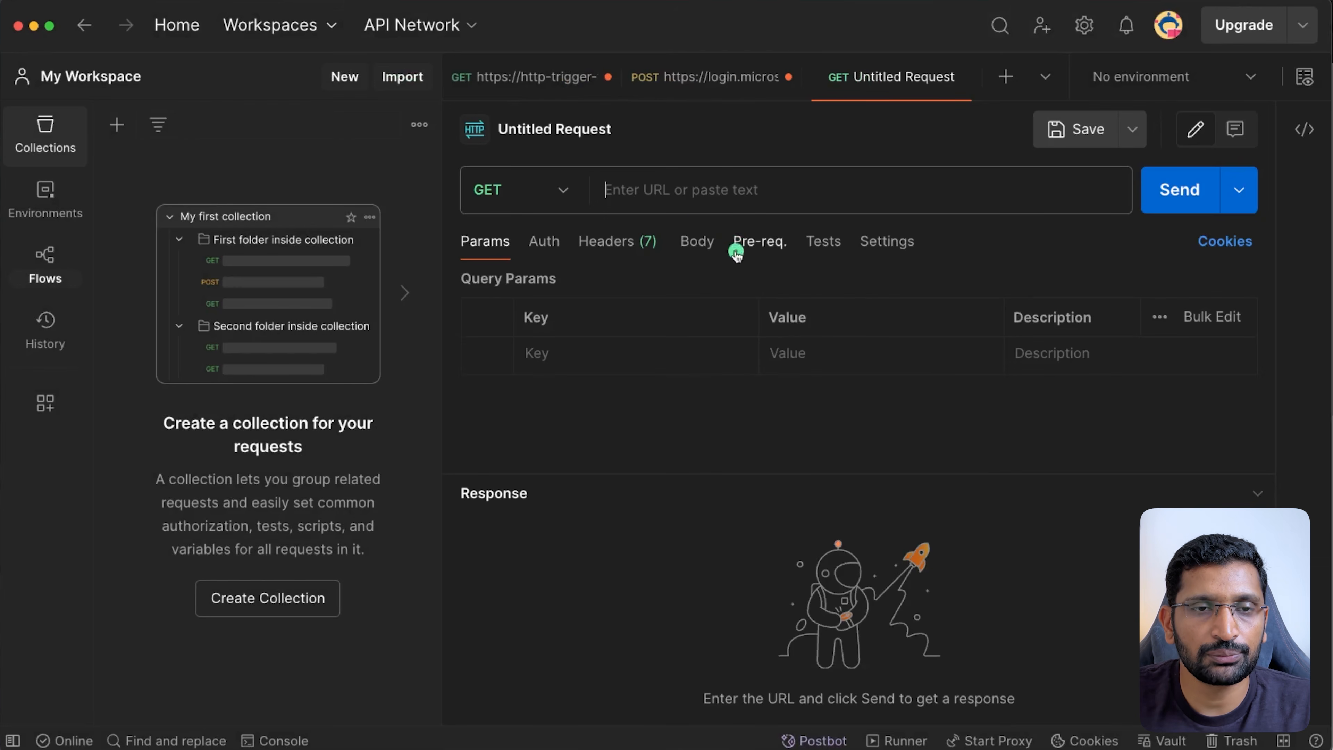
click(563, 192)
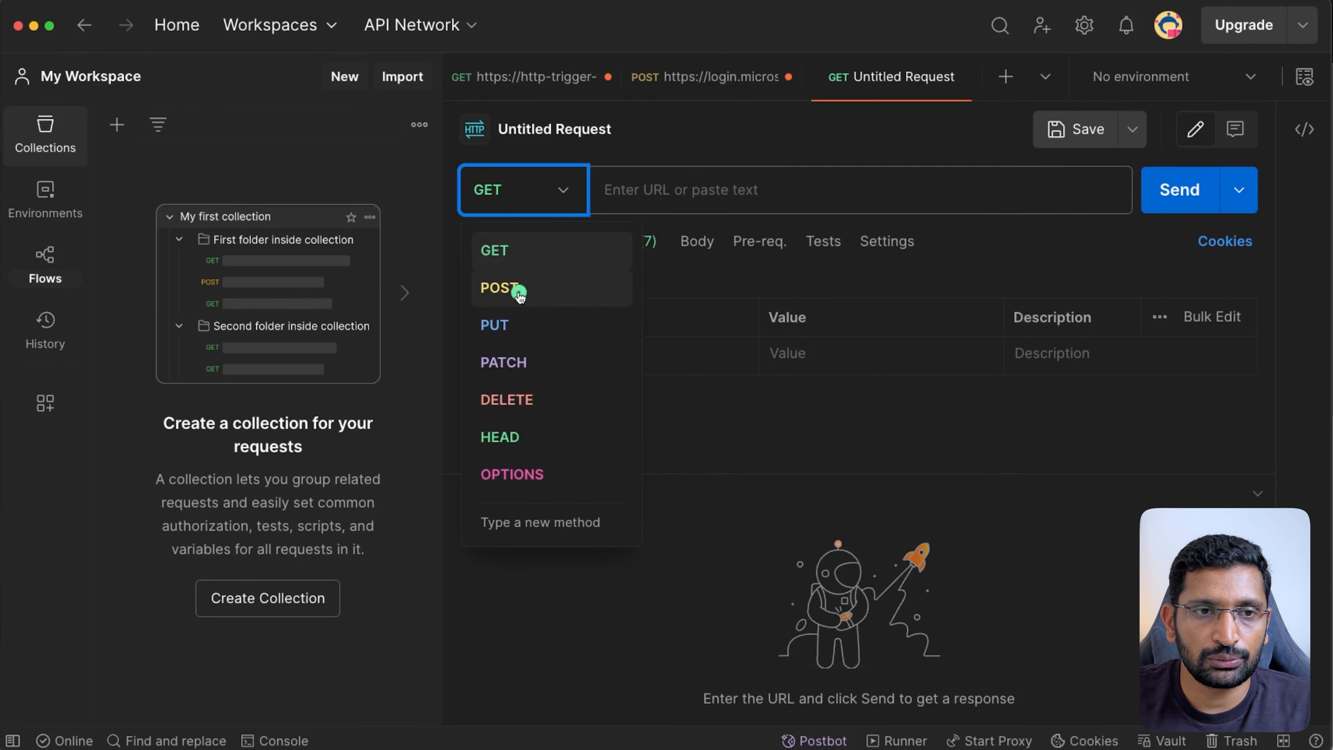
click(516, 289)
- Copy the dev stage's Invoke URL from API Gateway and return to Postman
click(707, 202)
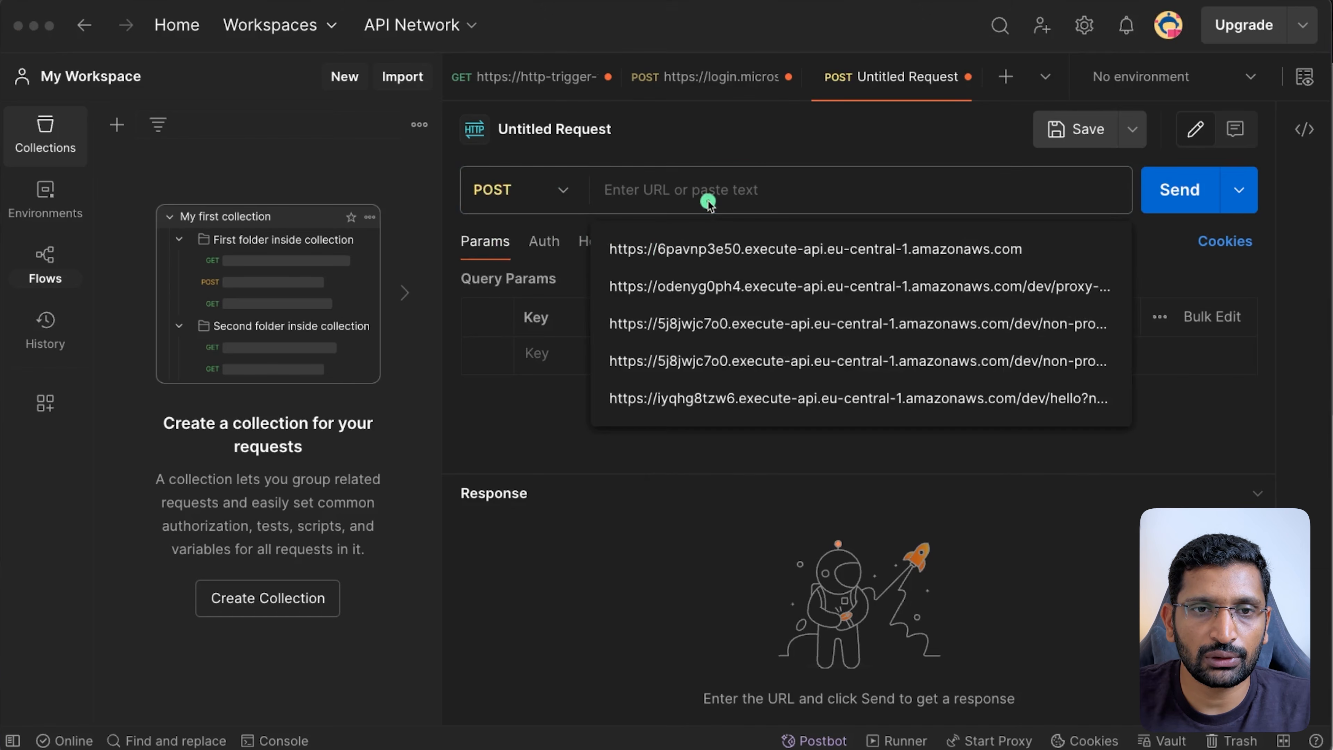
key(super+Tab)
key(super+Tab)
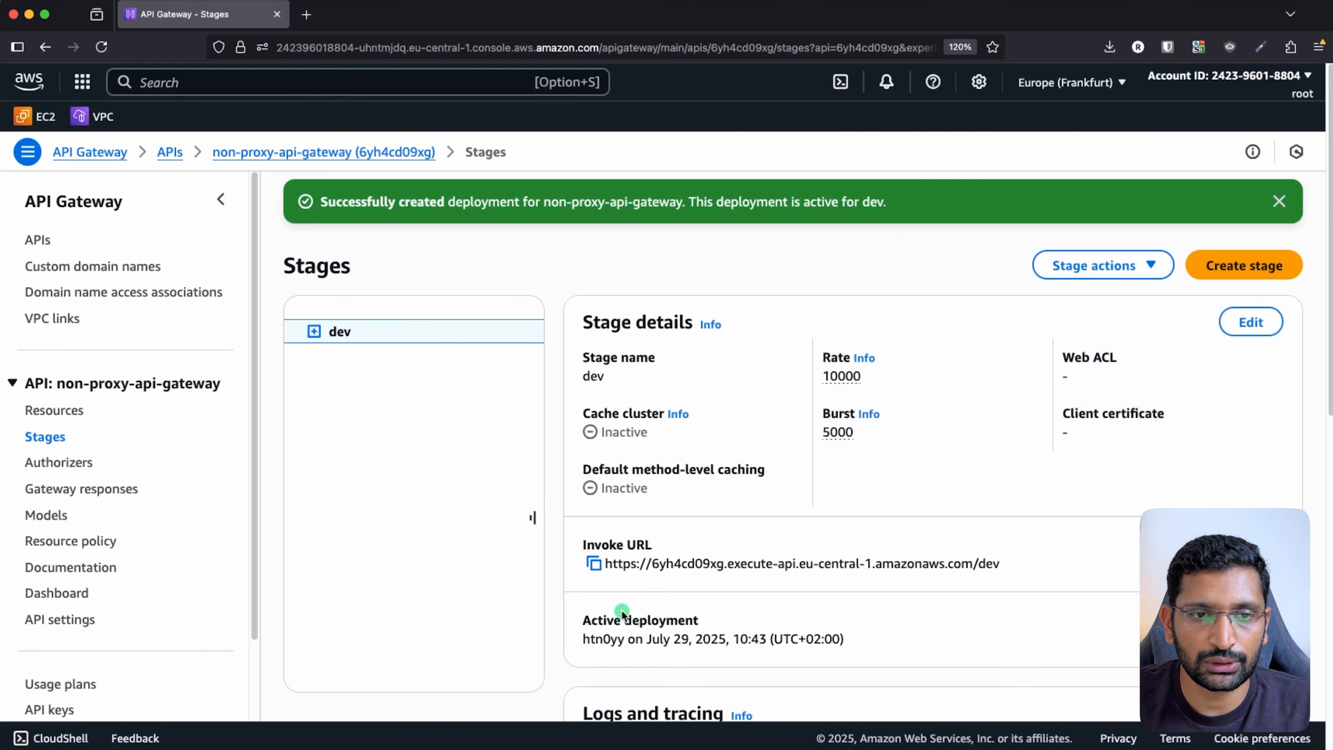
click(595, 565)
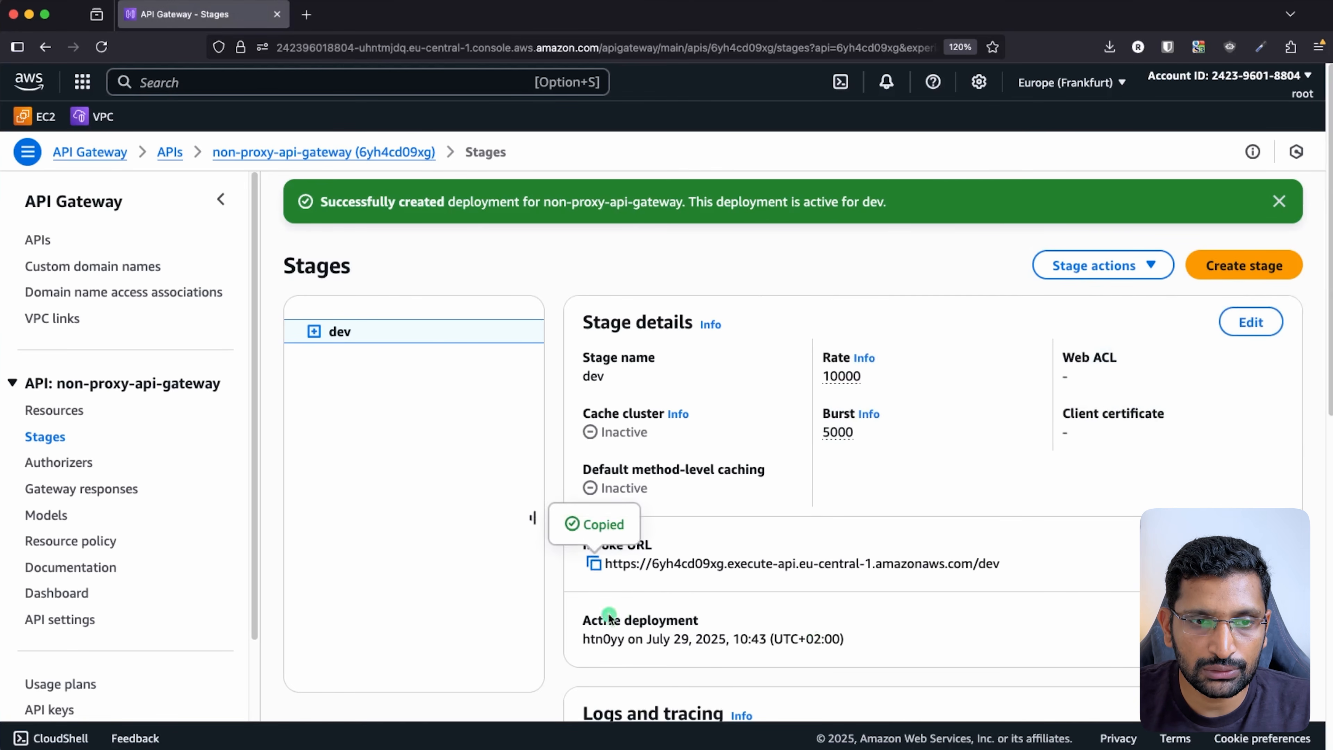
key(super+Tab)
key(super+Tab)
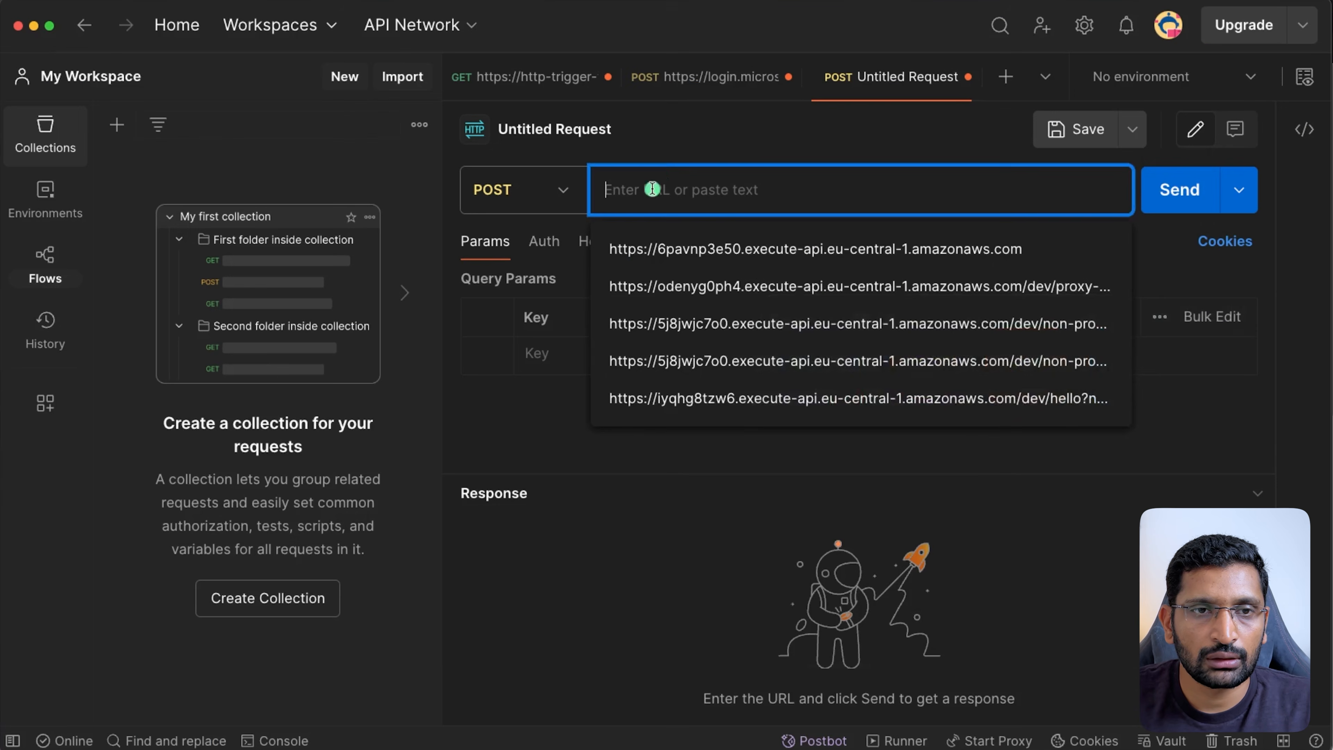
key(super+v)
click(882, 416)
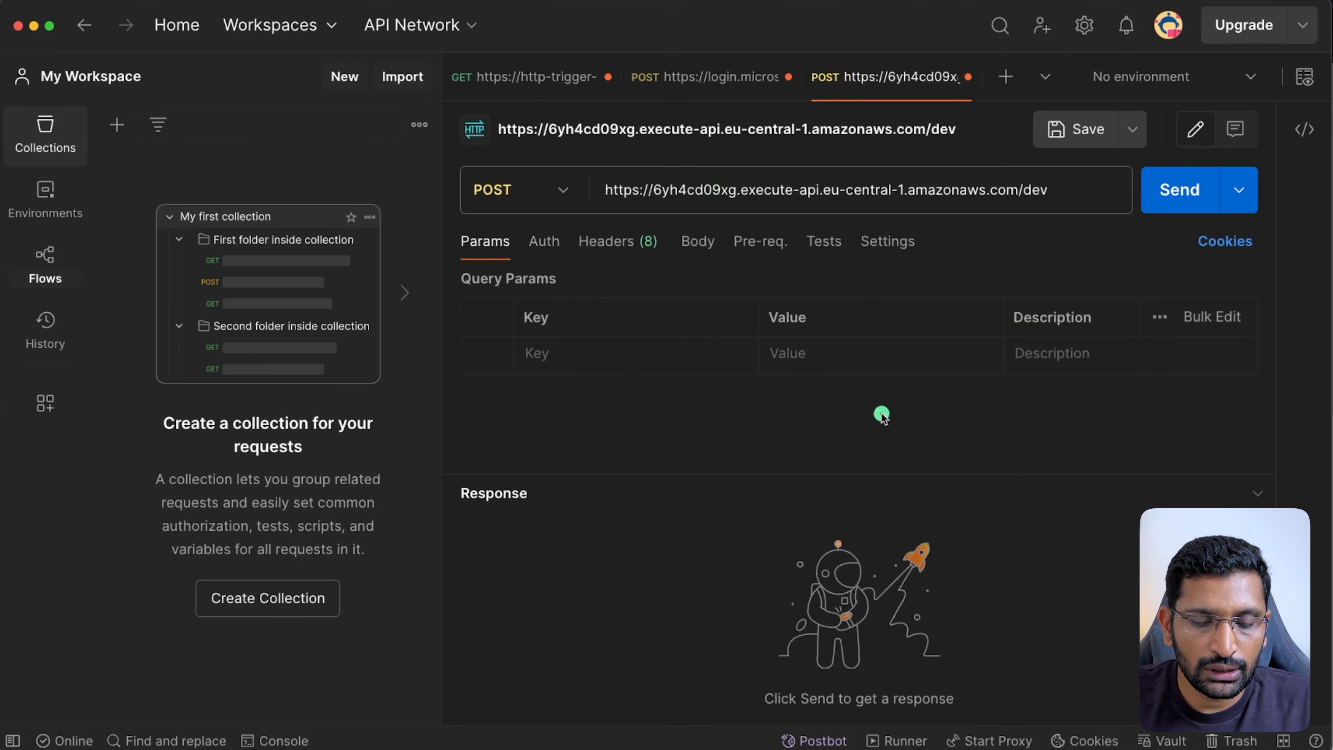
key(ctrl+a)
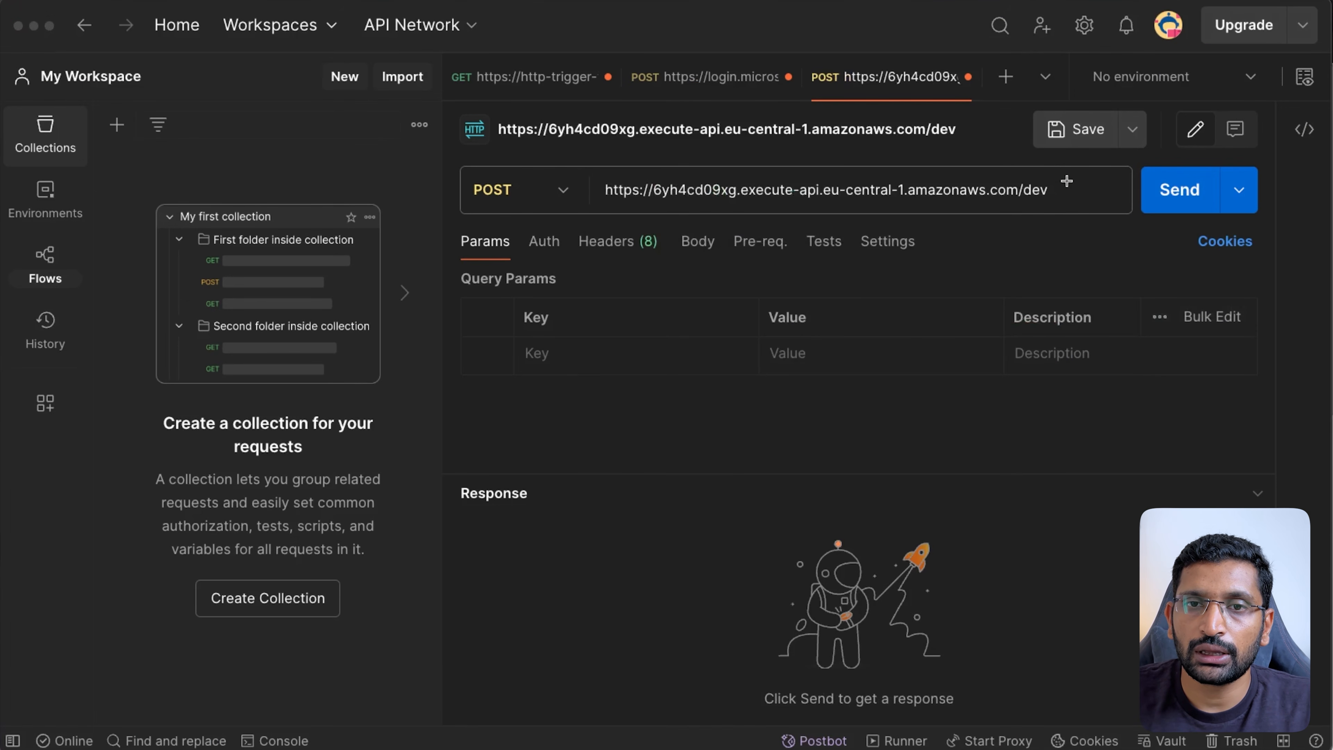
mouse_move(1066, 181)
mouse_down()
mouse_move(1016, 176)
mouse_move(1057, 207)
mouse_move(1055, 176)
mouse_up()
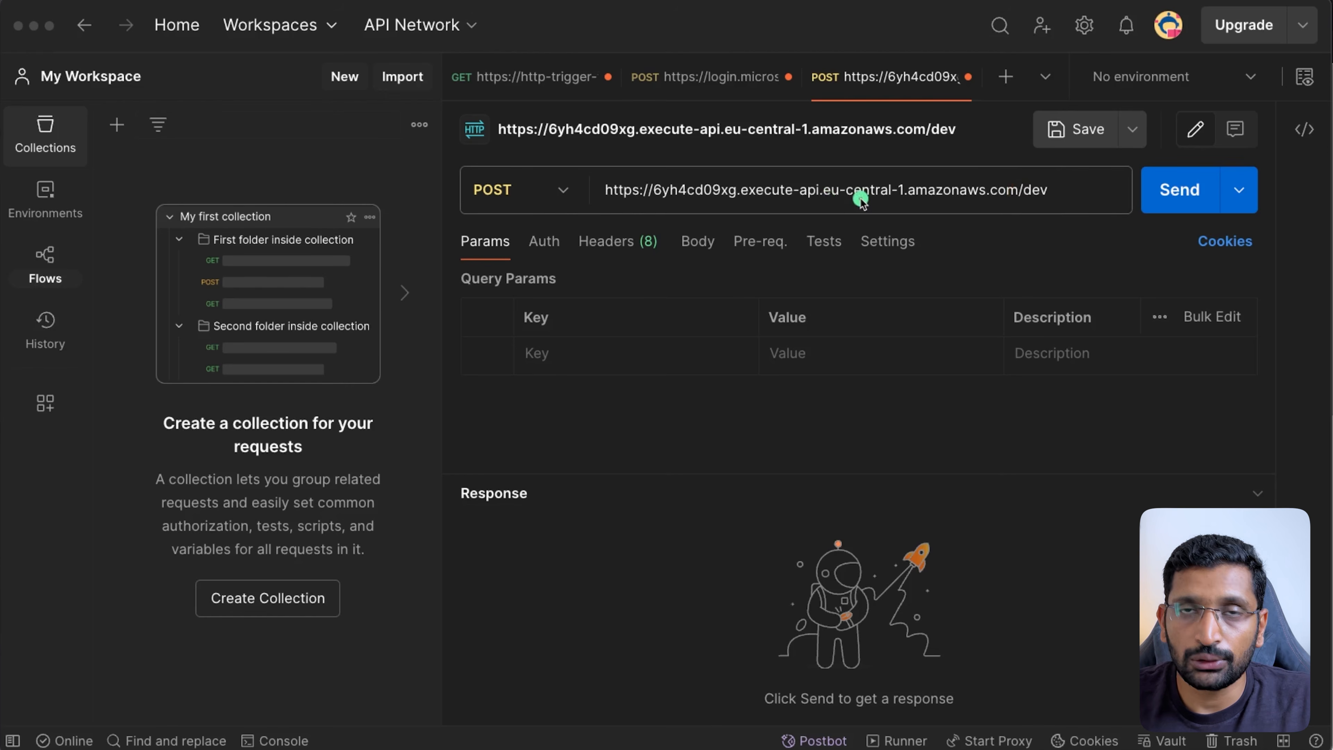
key(super+Tab)
key(super+Tab)
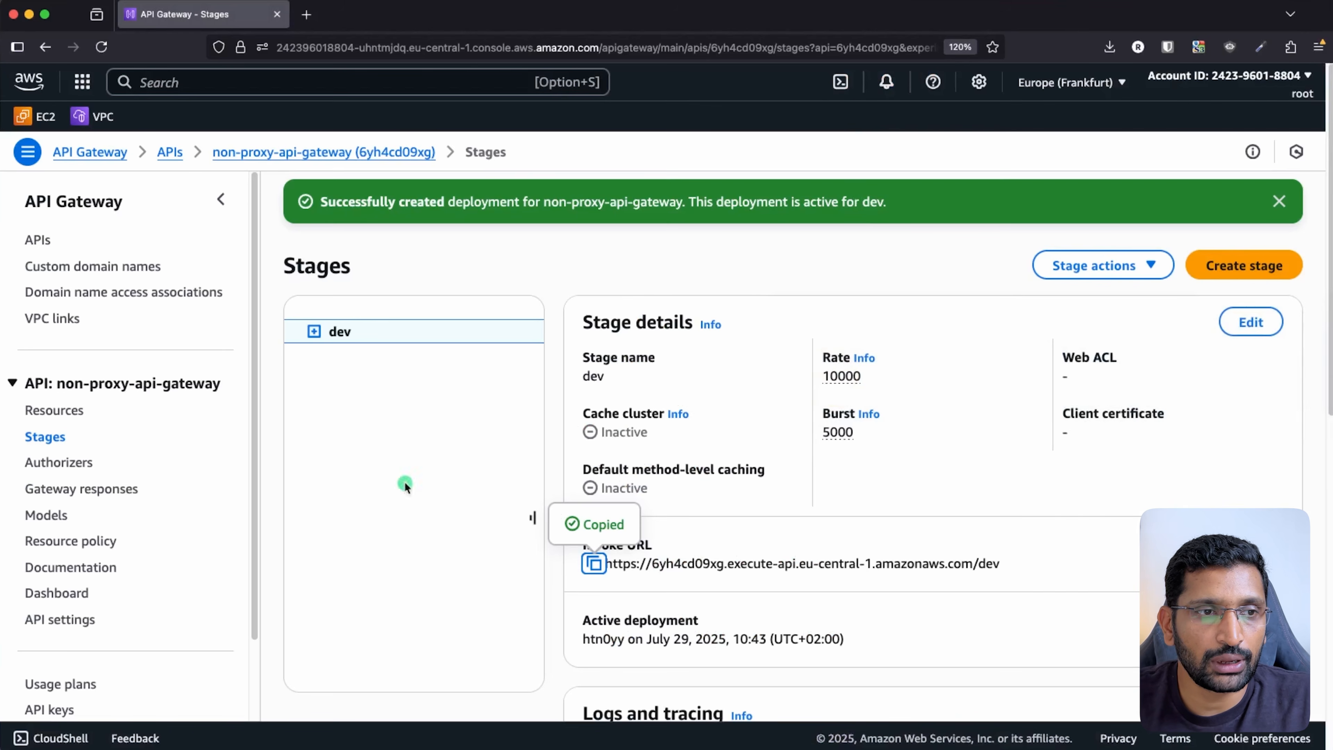
- Select the API name non-proxy-api-gateway in the sidebar, then return to Postman's address field
click(203, 386)
click(205, 392)
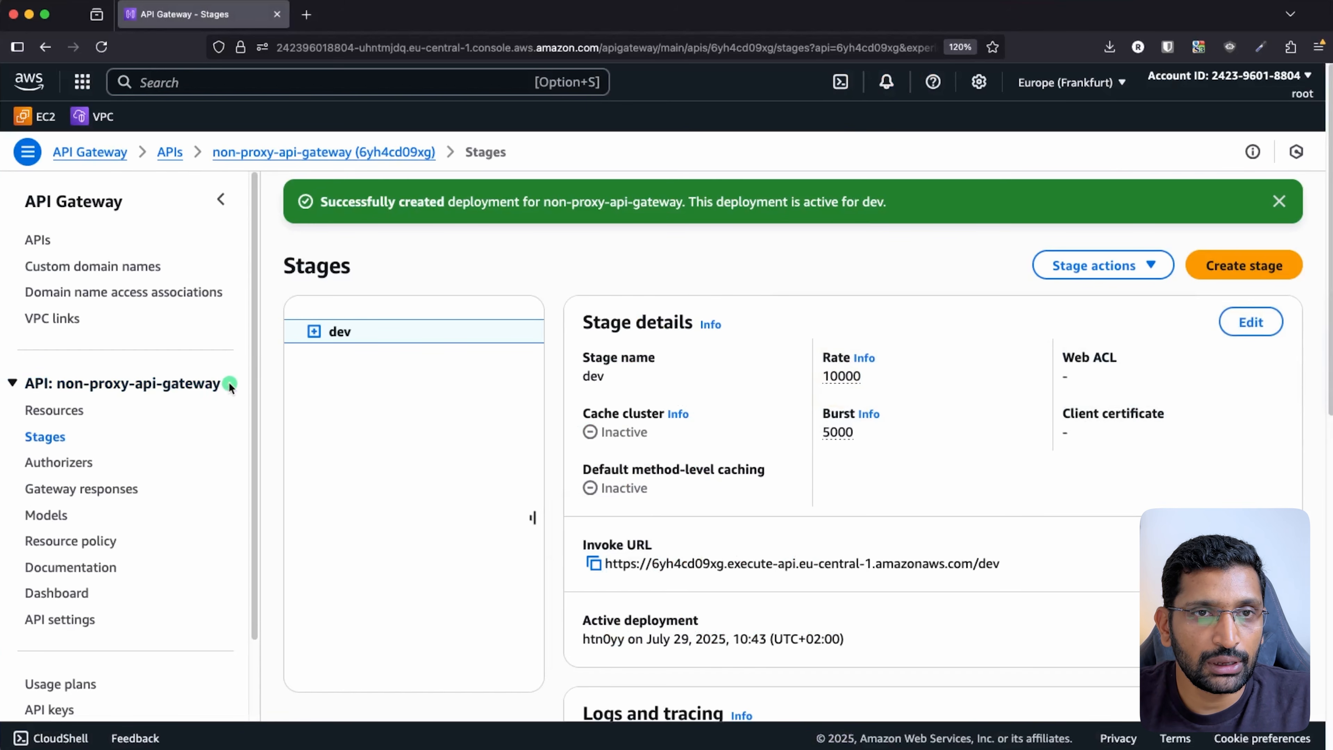
drag(229, 386, 58, 388)
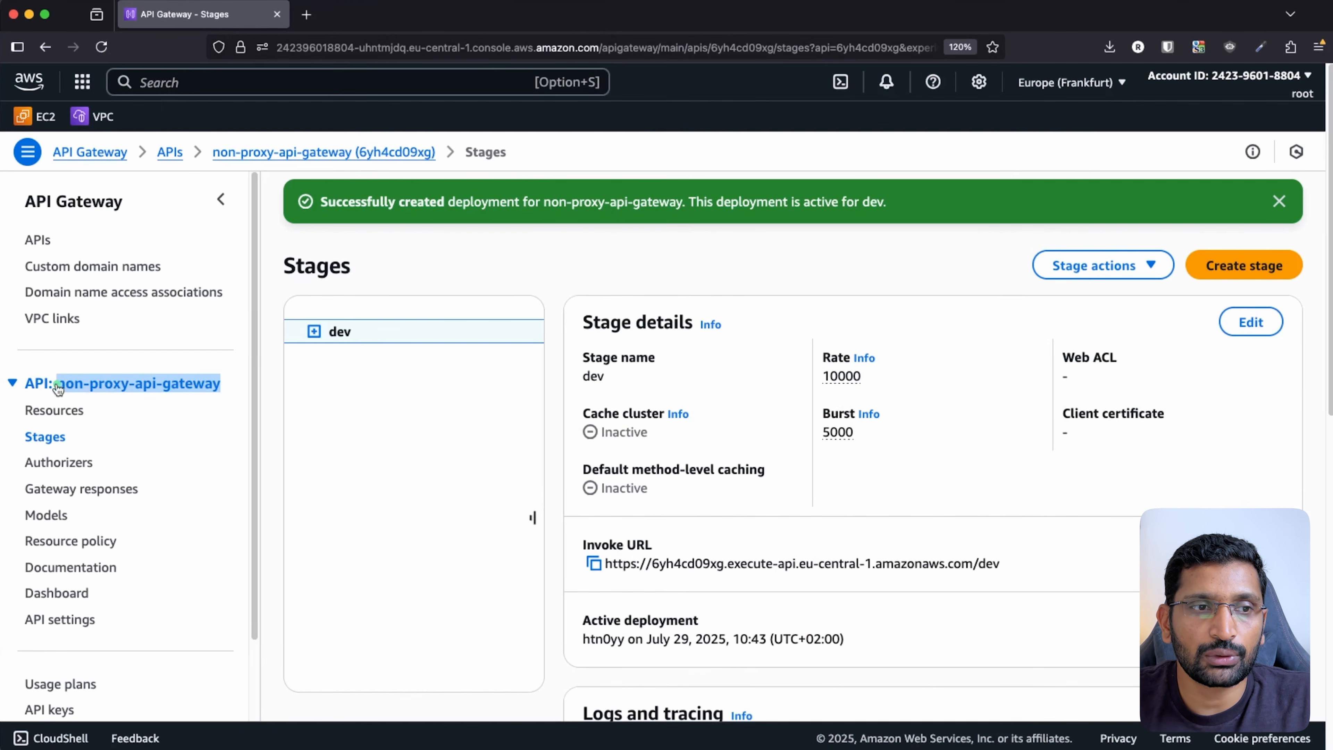
key(super+Tab)
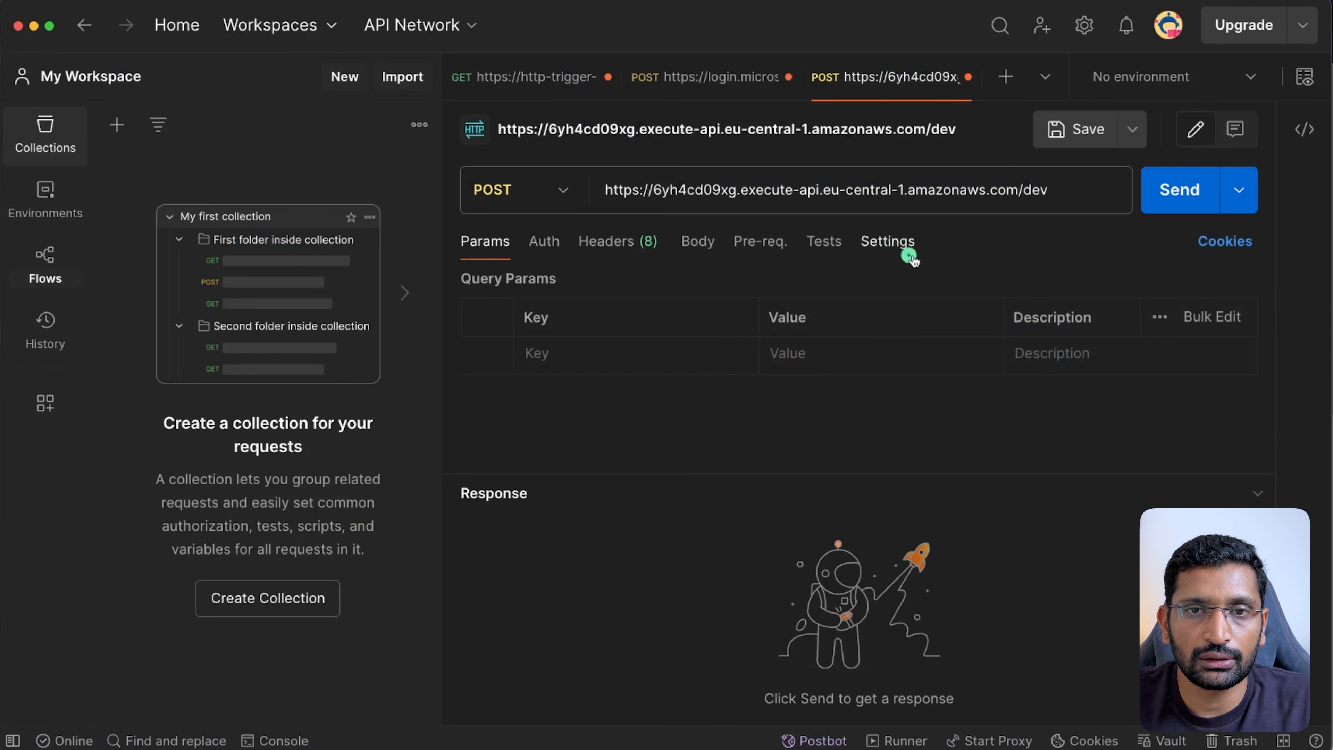
click(1063, 207)
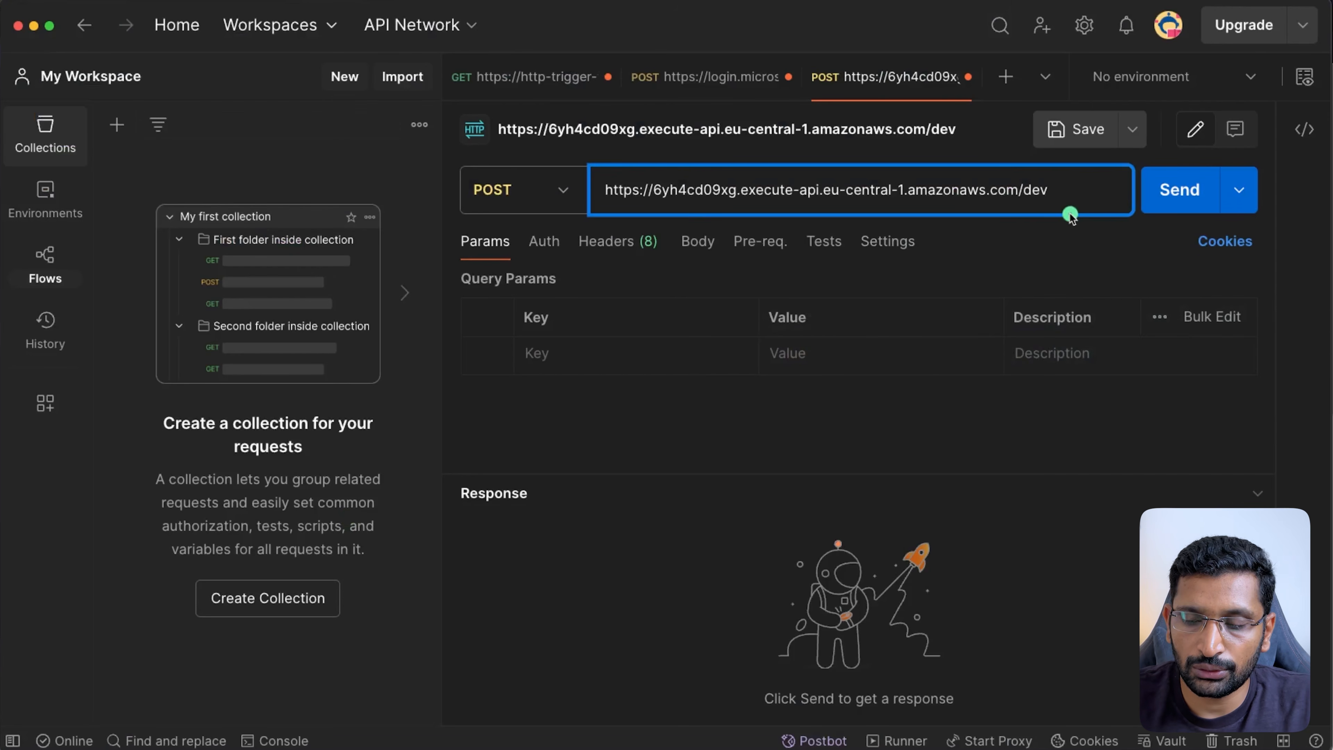
- Append /non-proxy-api-gateway to the Postman URL, add a name query parameter, and send it
text(/)
key(super+v)
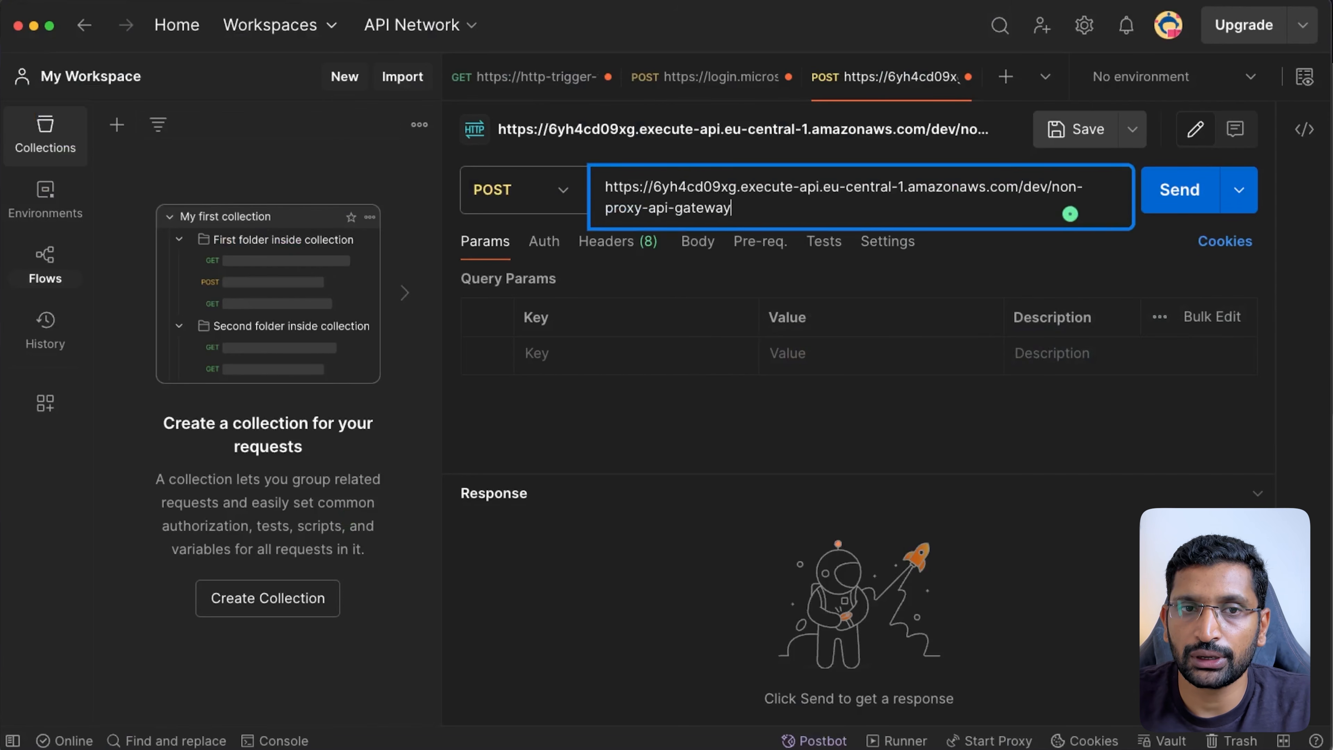
click(1043, 279)
click(555, 357)
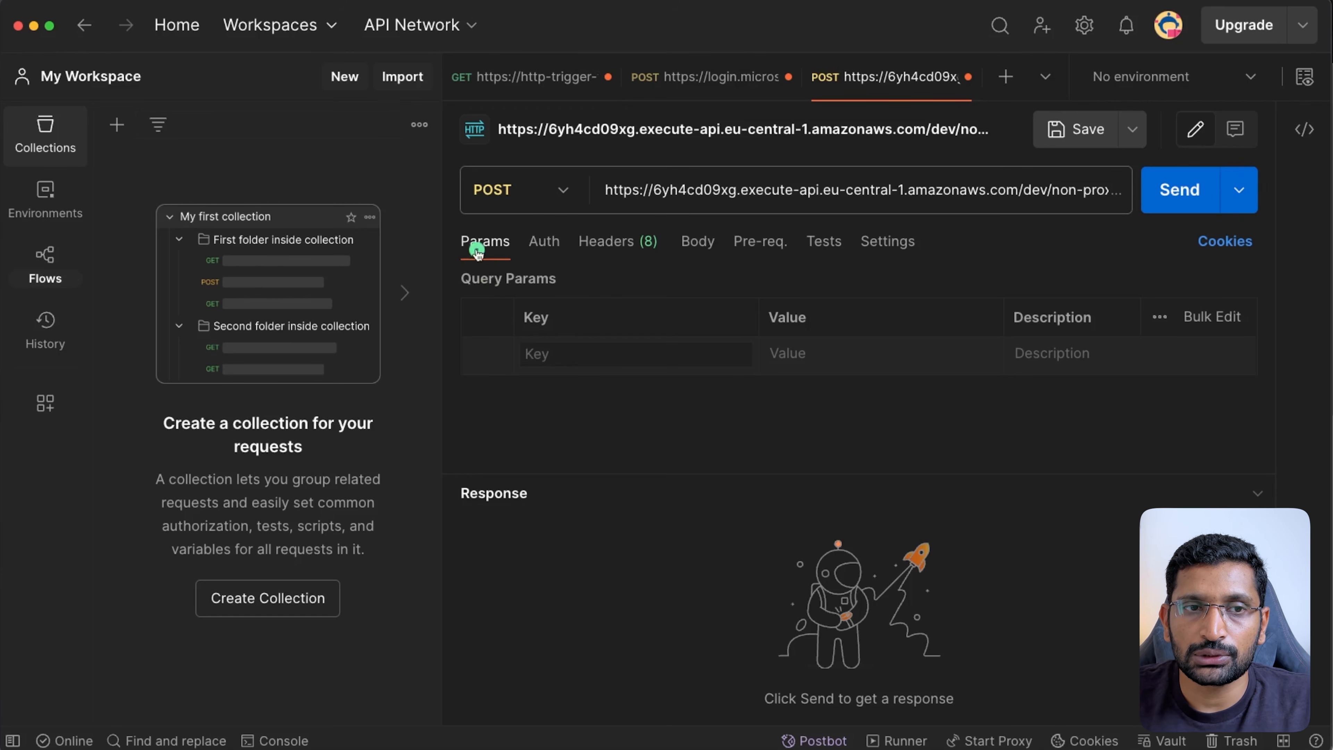
text(name)
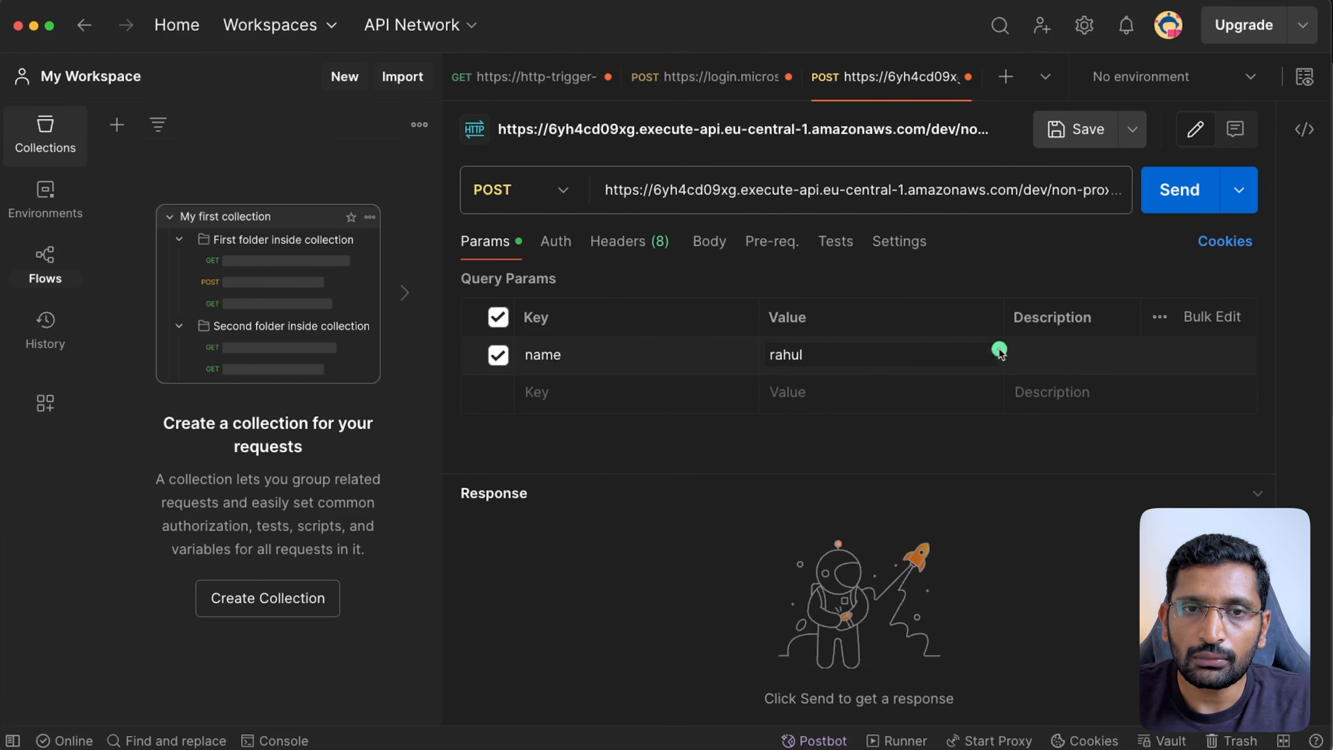
click(1158, 206)
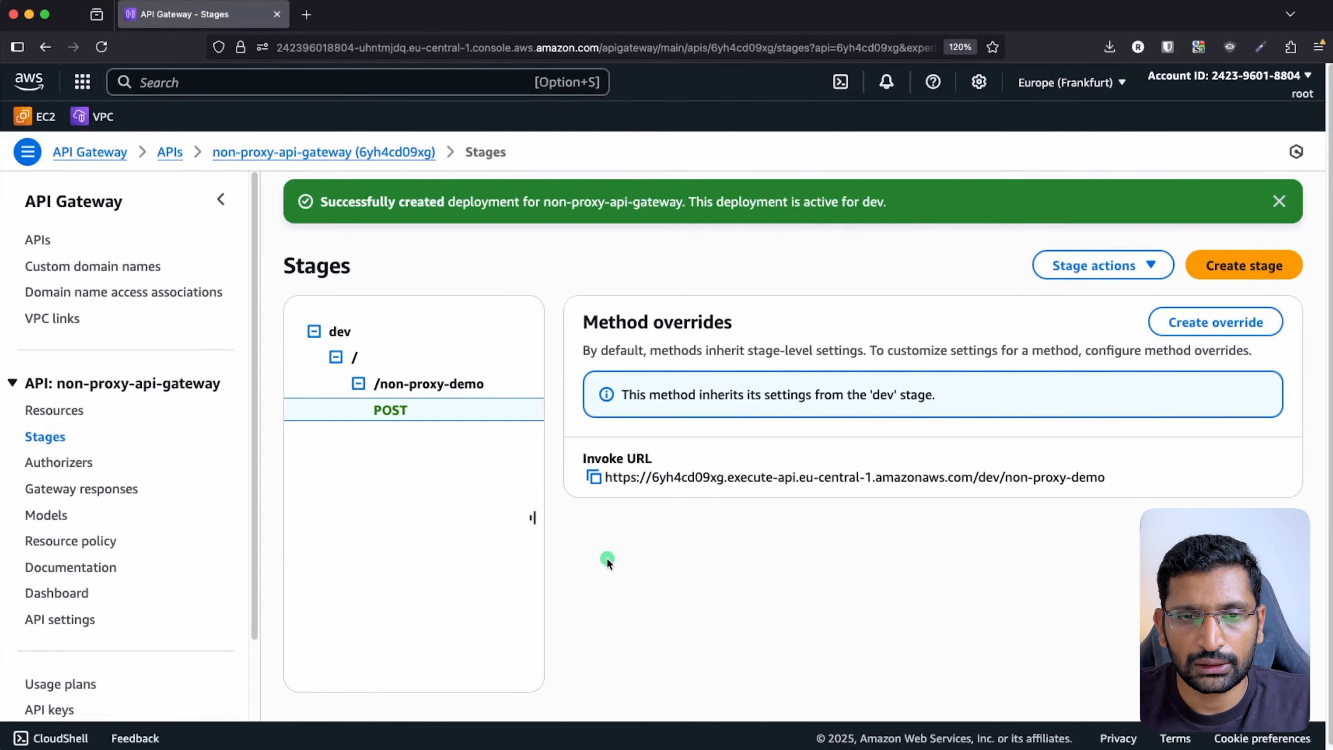
- Copy the POST /non-proxy-demo Invoke URL from API Gateway into Postman's new request
click(595, 479)
key(super+Tab)
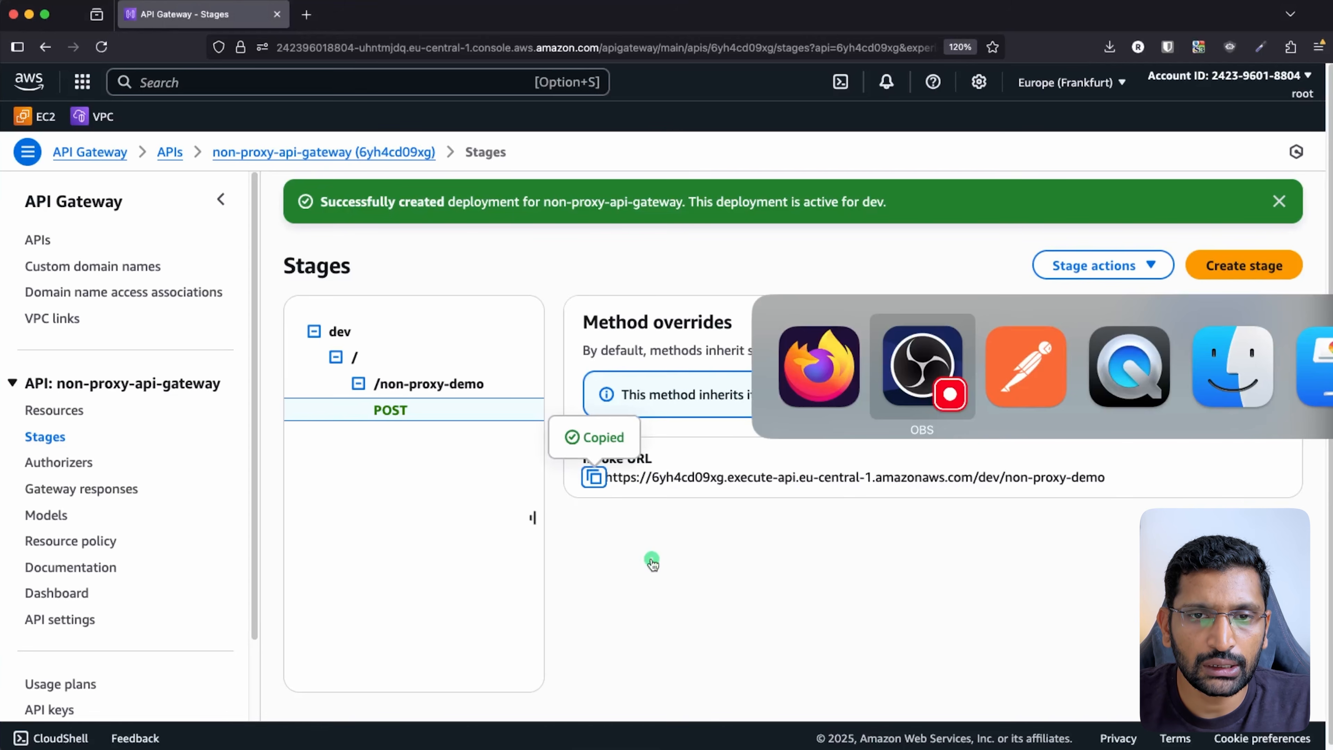
key(super+Tab)
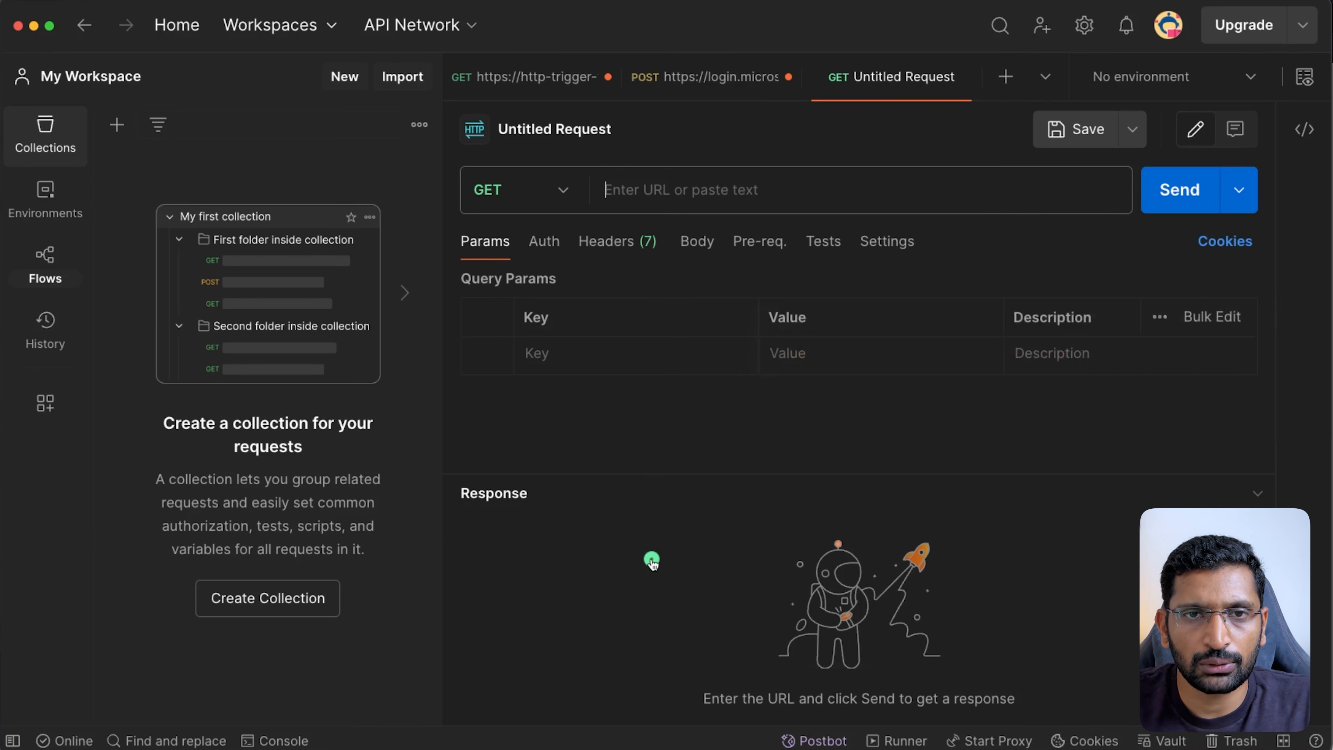
- Send a POST to the pasted non-proxy-demo Invoke URL with query parameter name=rahul
click(554, 188)
click(504, 288)
click(737, 192)
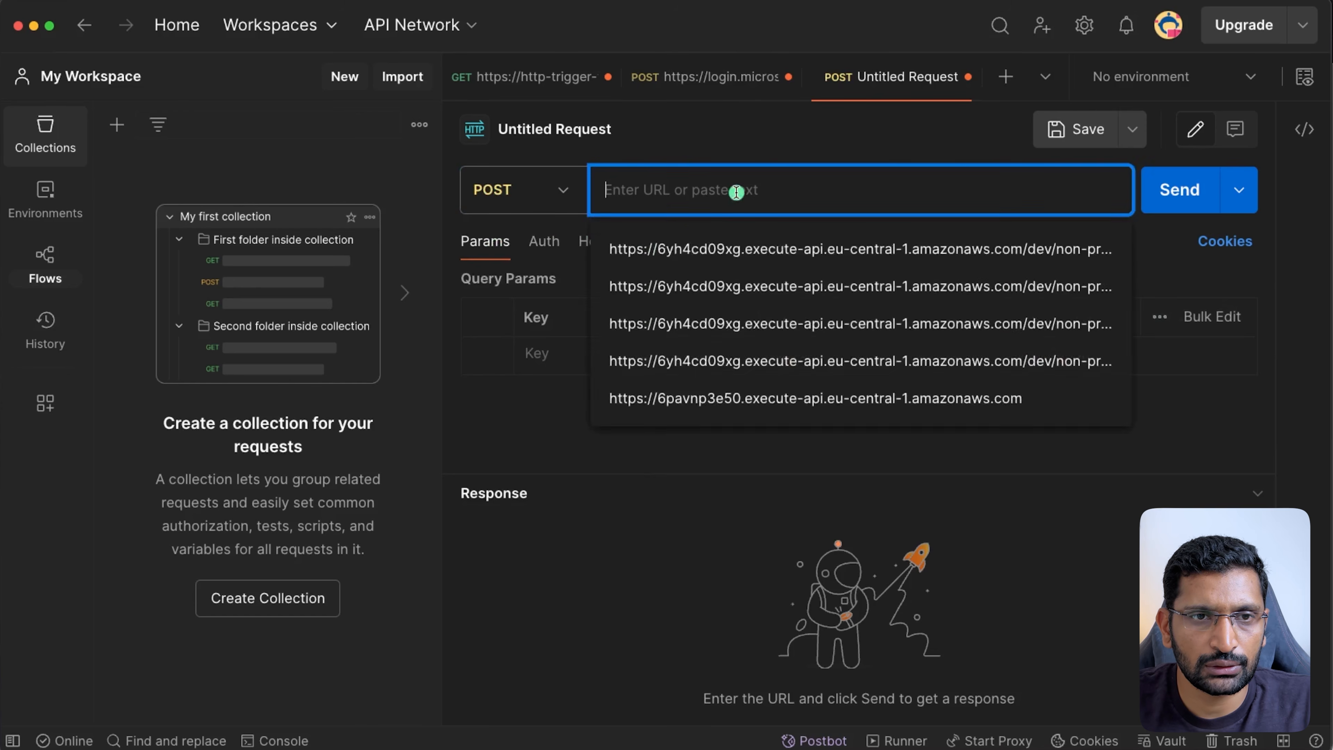
key(super+v)
click(604, 362)
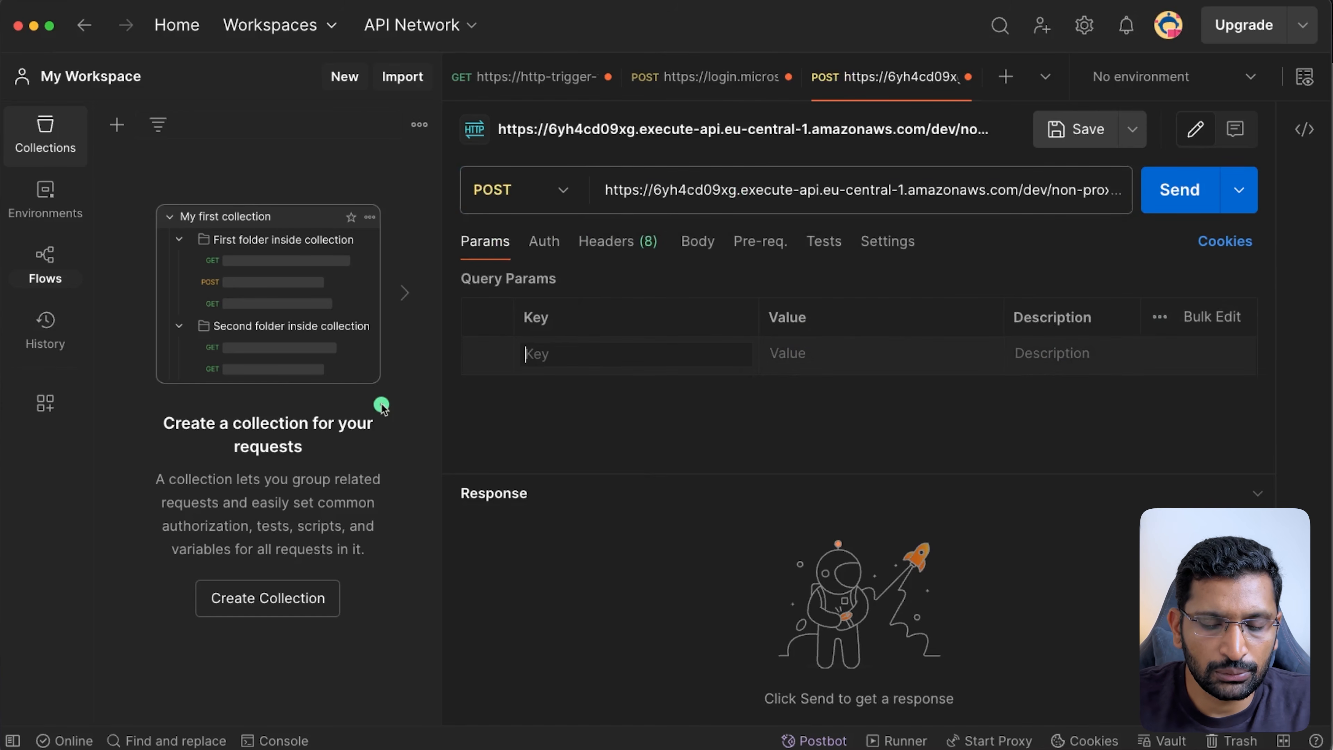
text(name)
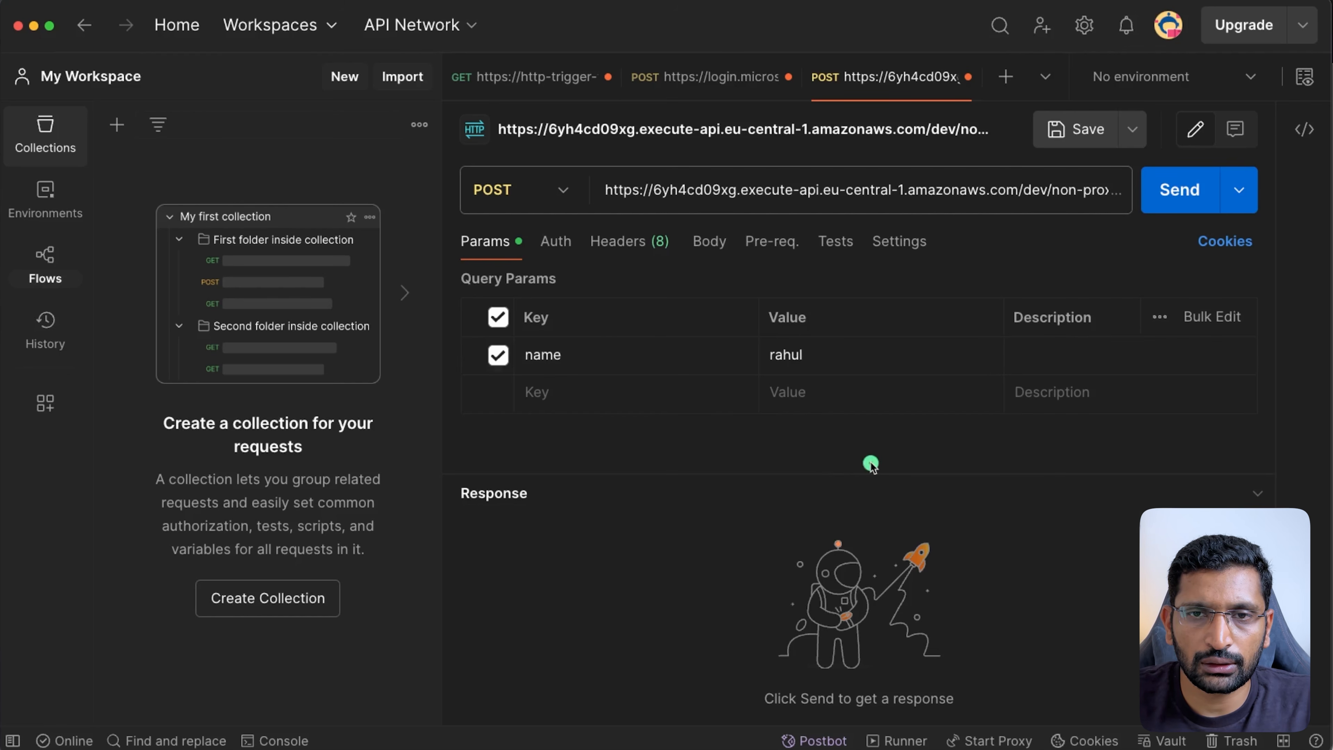
click(1166, 206)
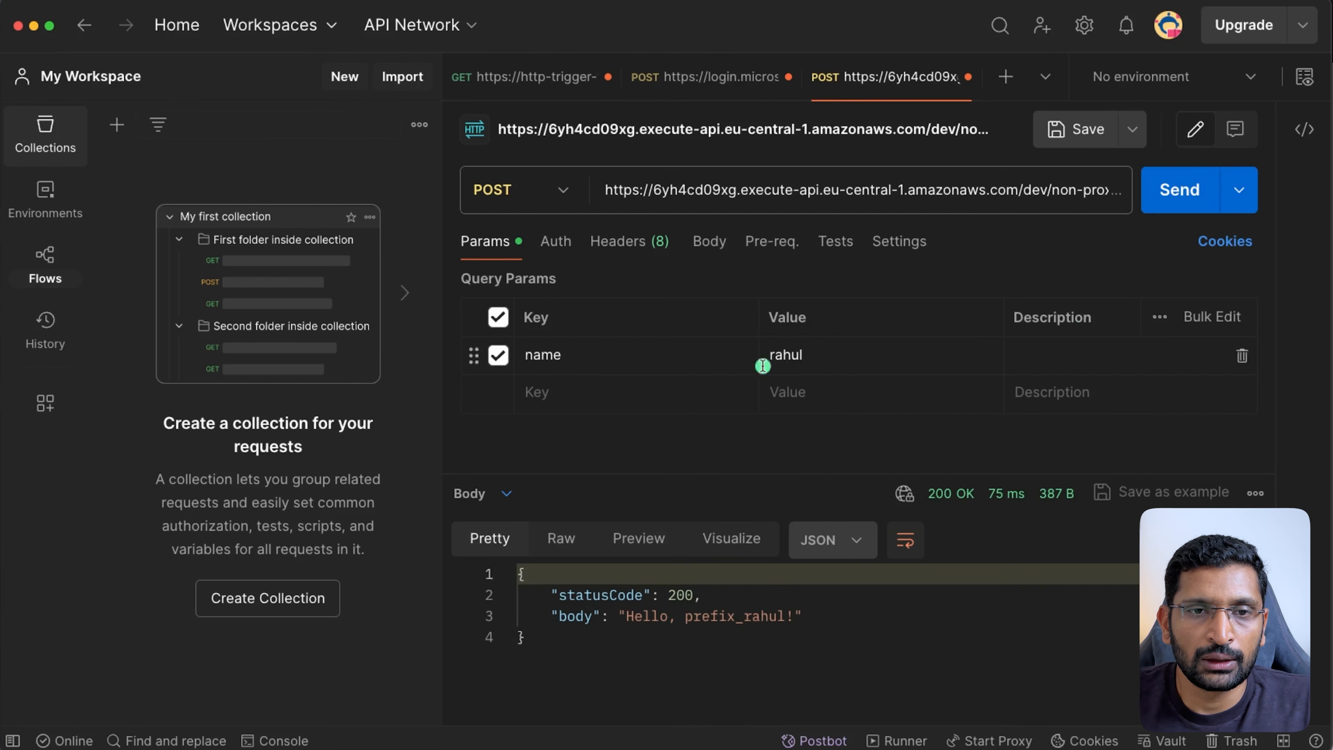
- Resend with name=test_value and highlight the prefix_ in the 'Hello, prefix_test_value!' response
click(812, 357)
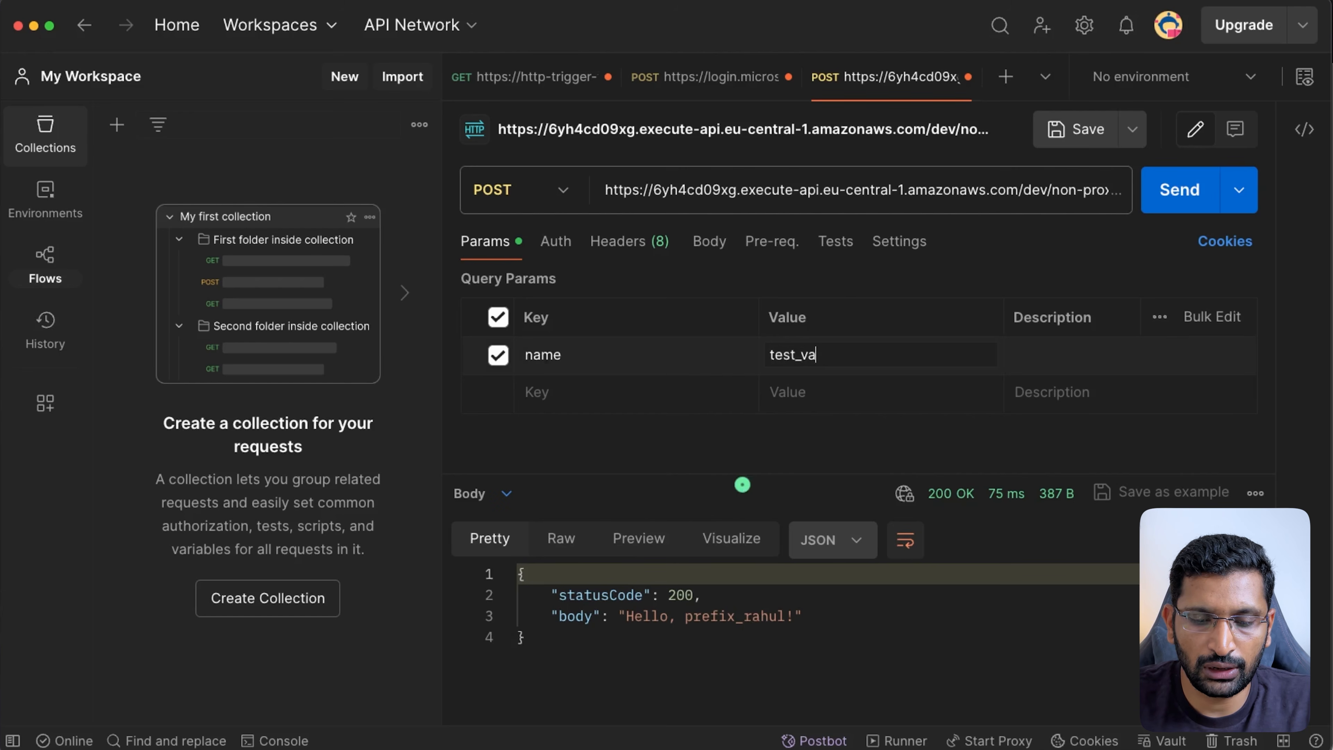
click(1179, 189)
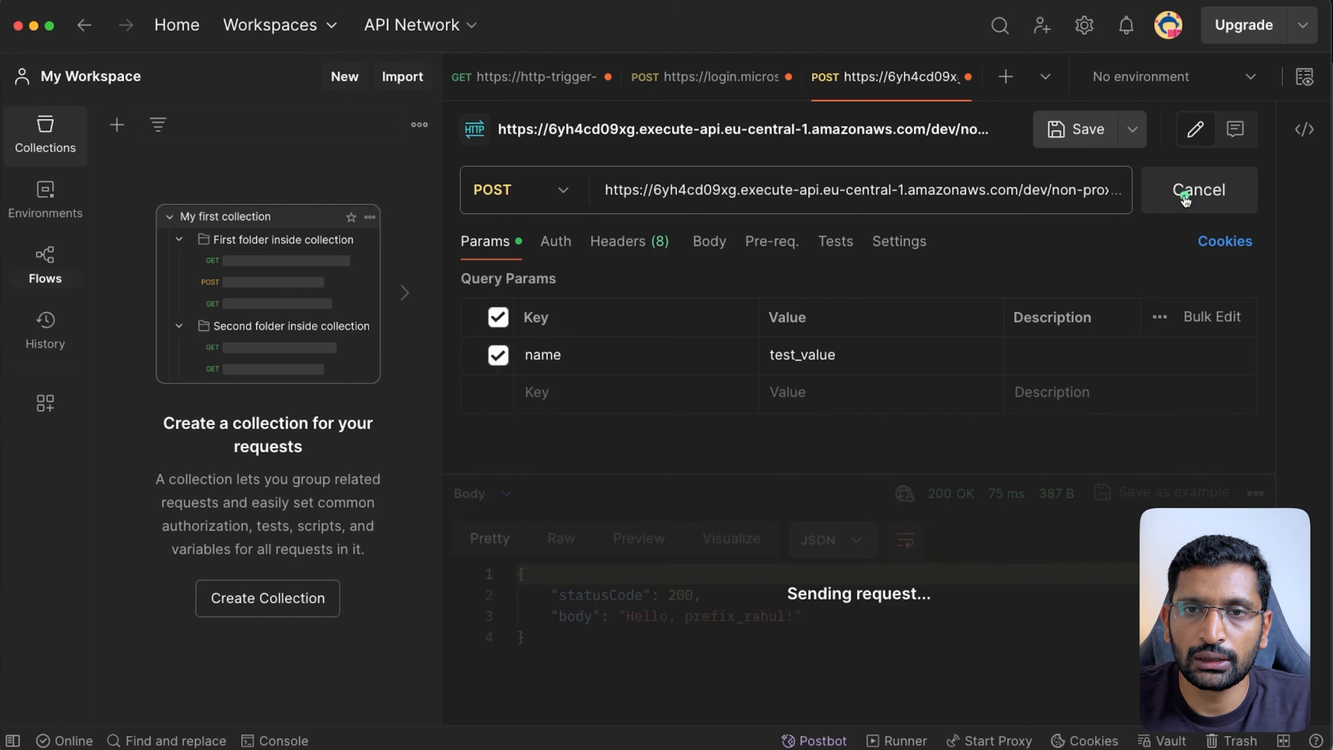
drag(685, 617, 742, 615)
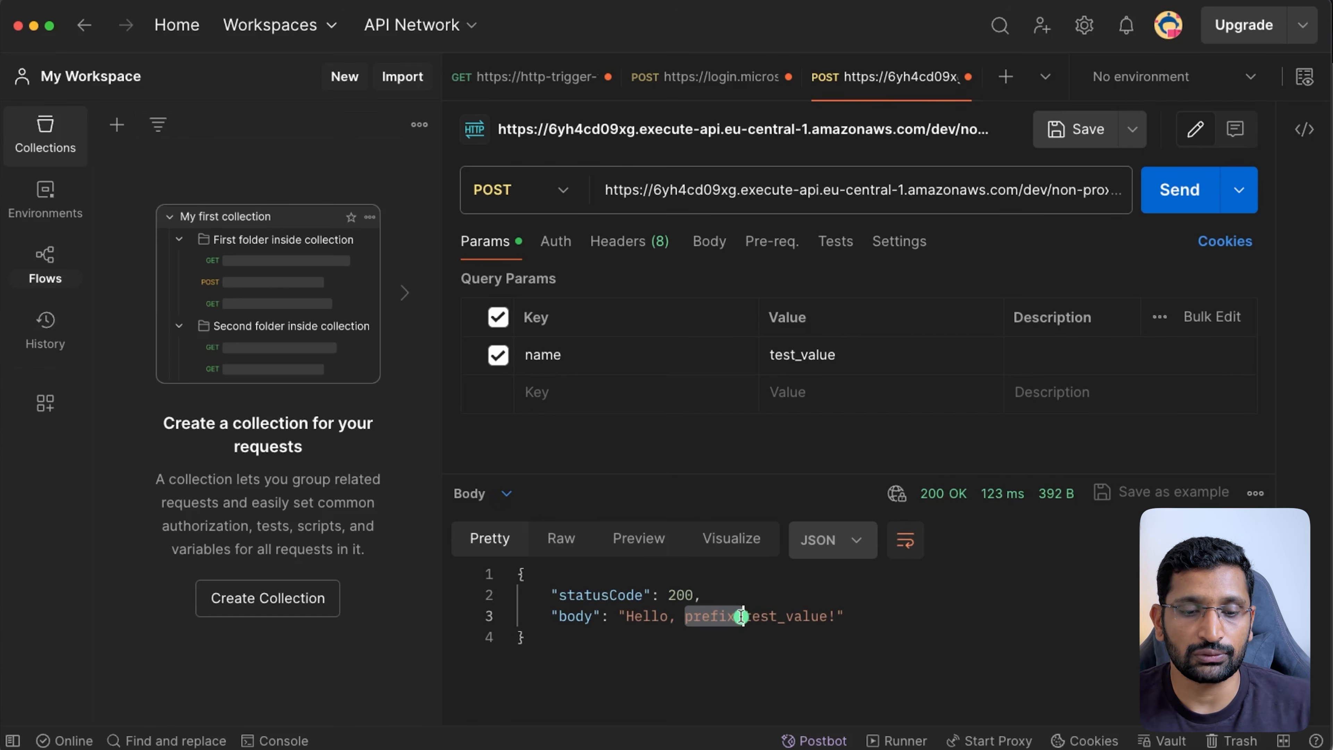
key(super+Tab)
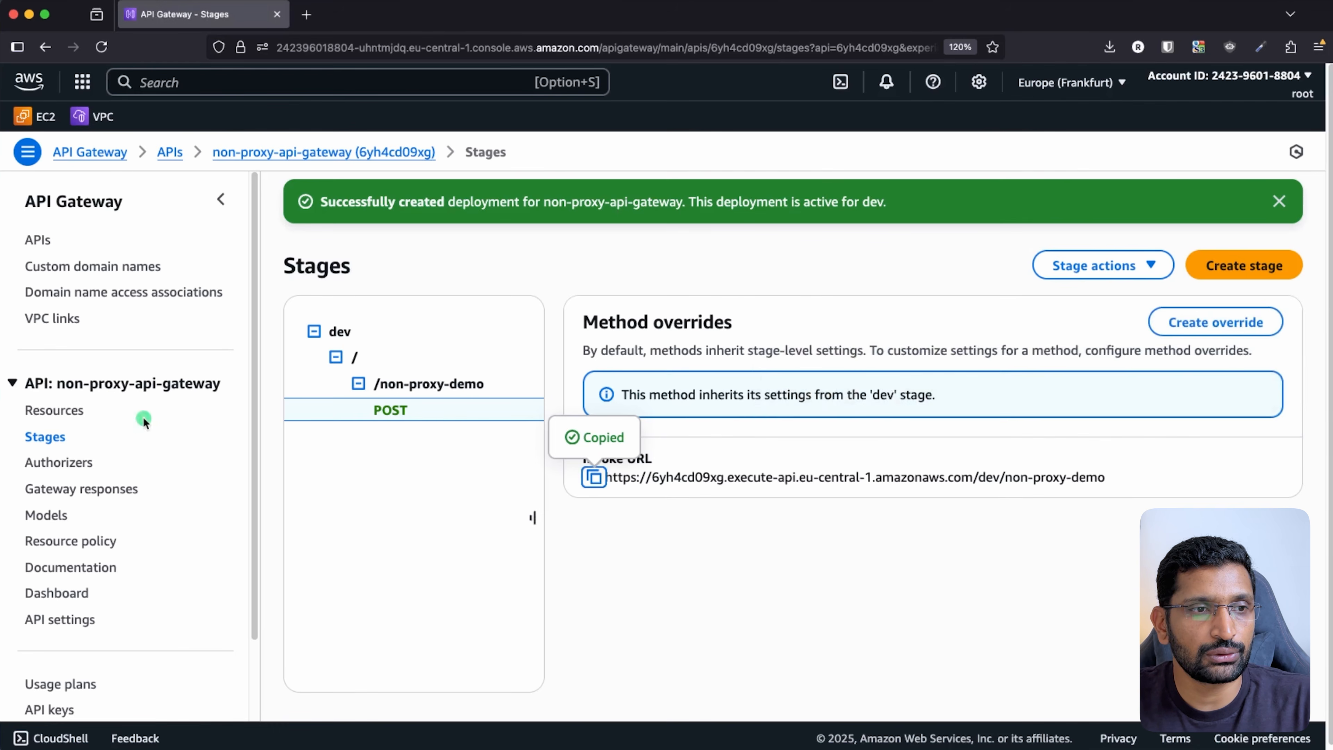
- Browse the API's resources, the dev stage, and the first-api-gateway-with-get API
click(78, 413)
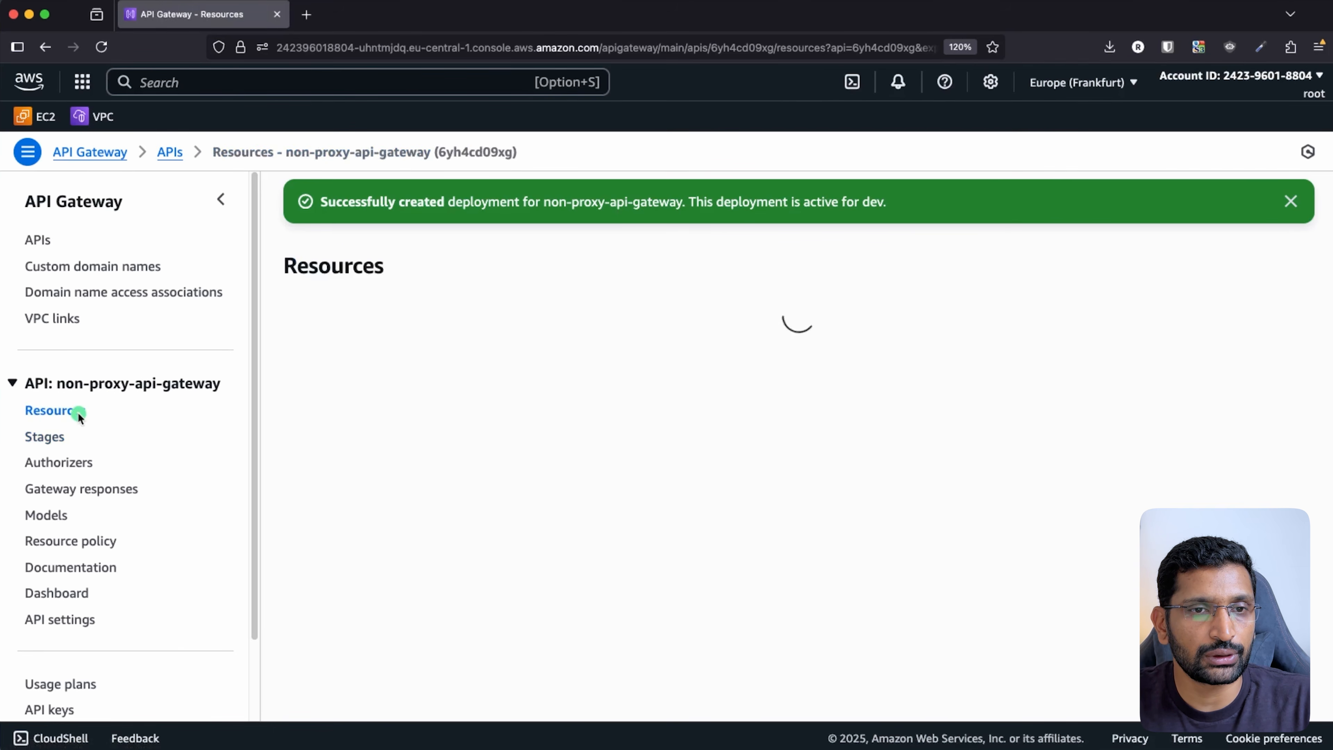
click(45, 438)
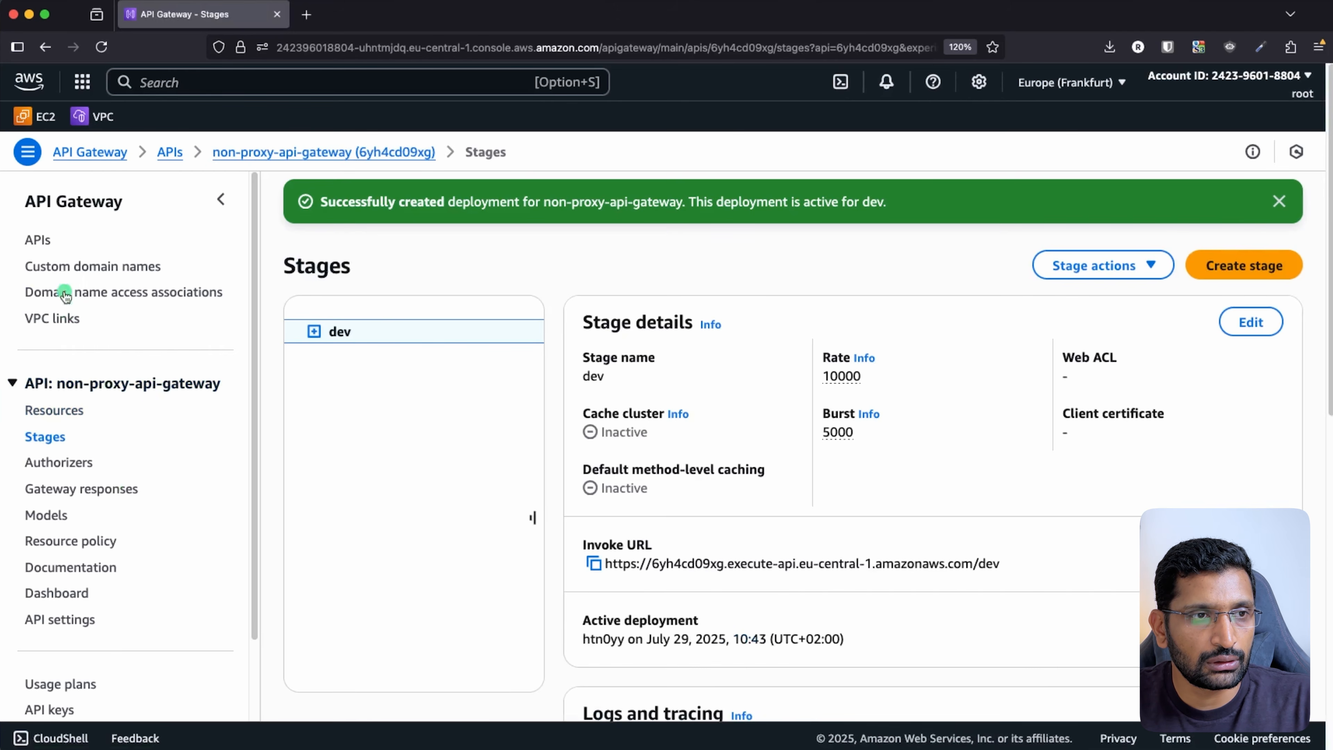
click(38, 240)
click(388, 415)
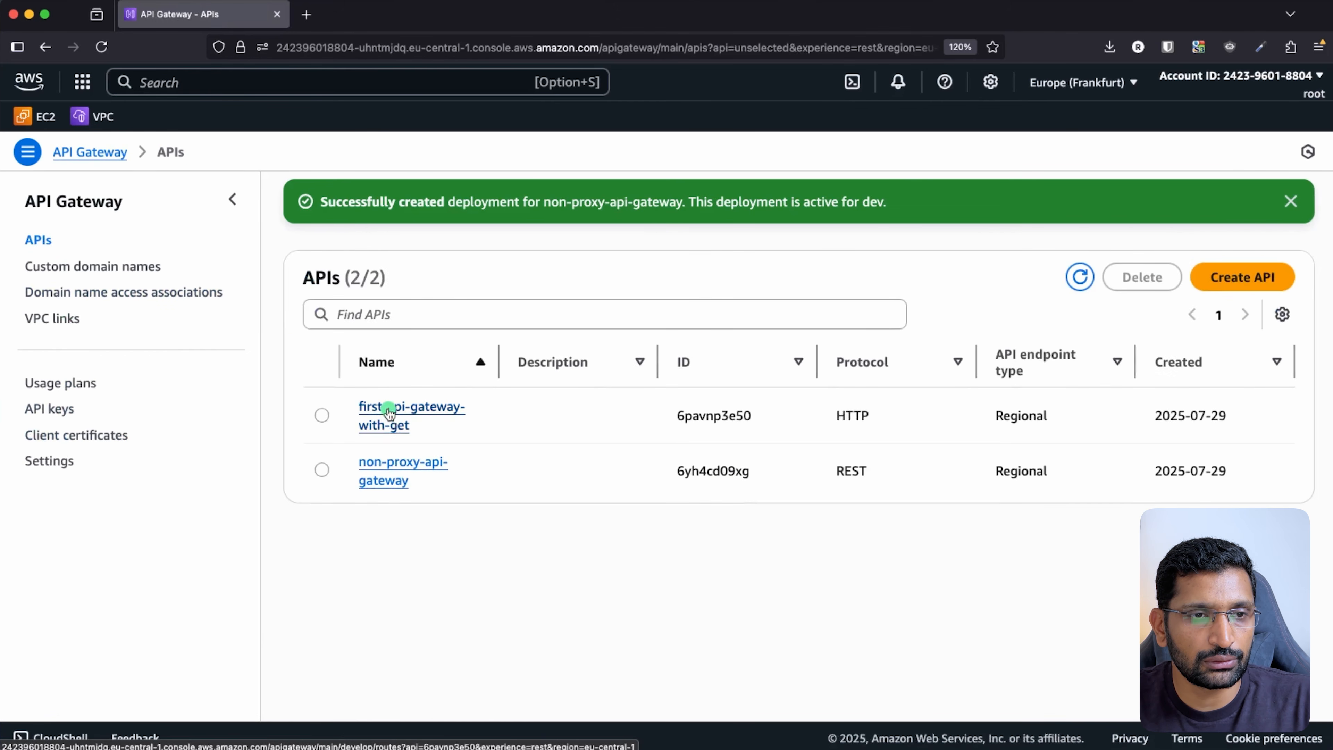
click(45, 47)
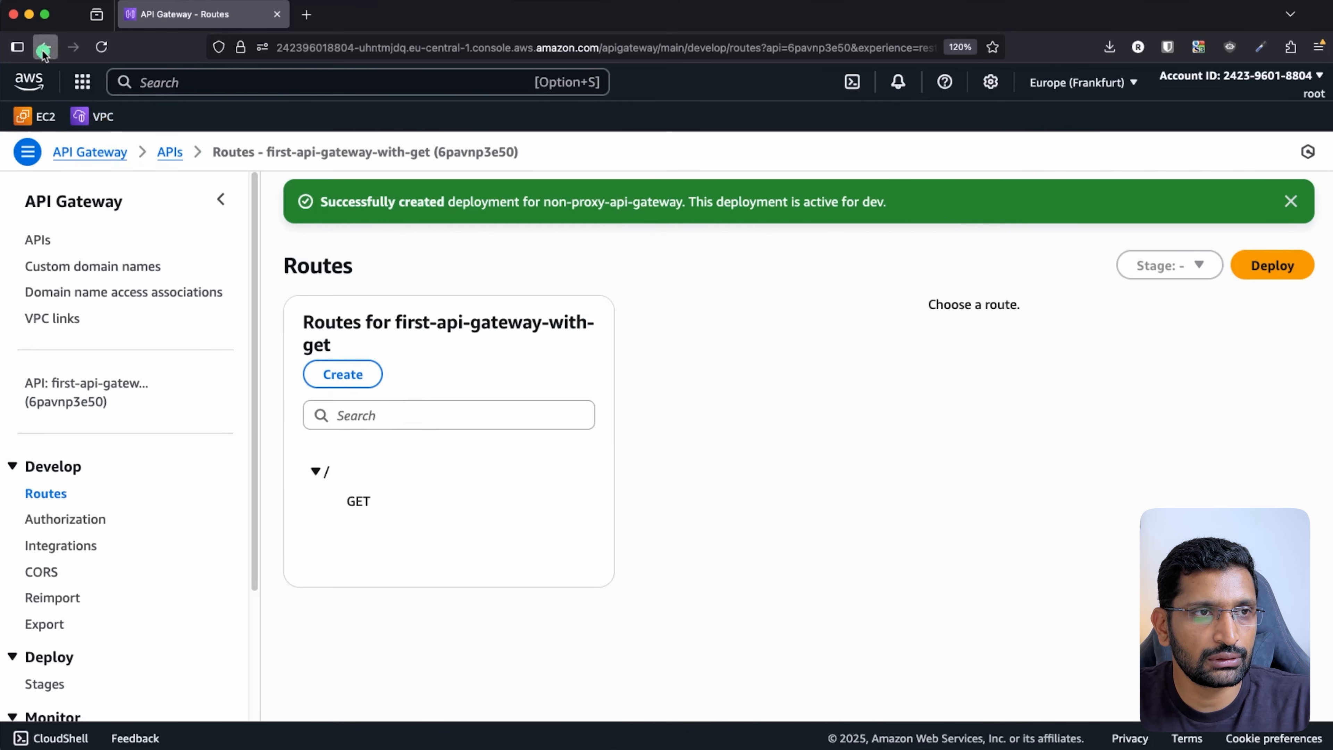
- Open POST under /non-proxy-demo in non-proxy-api-gateway and circle its integration response
click(371, 483)
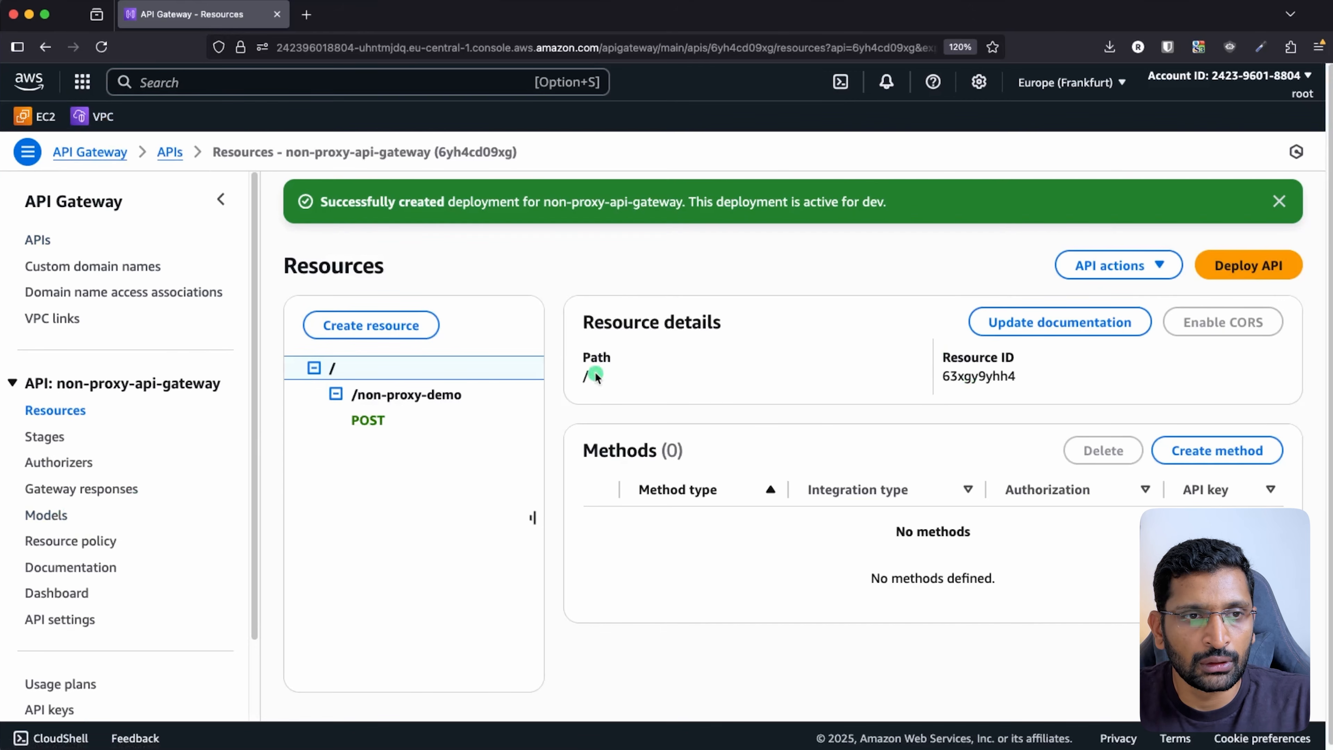
click(370, 422)
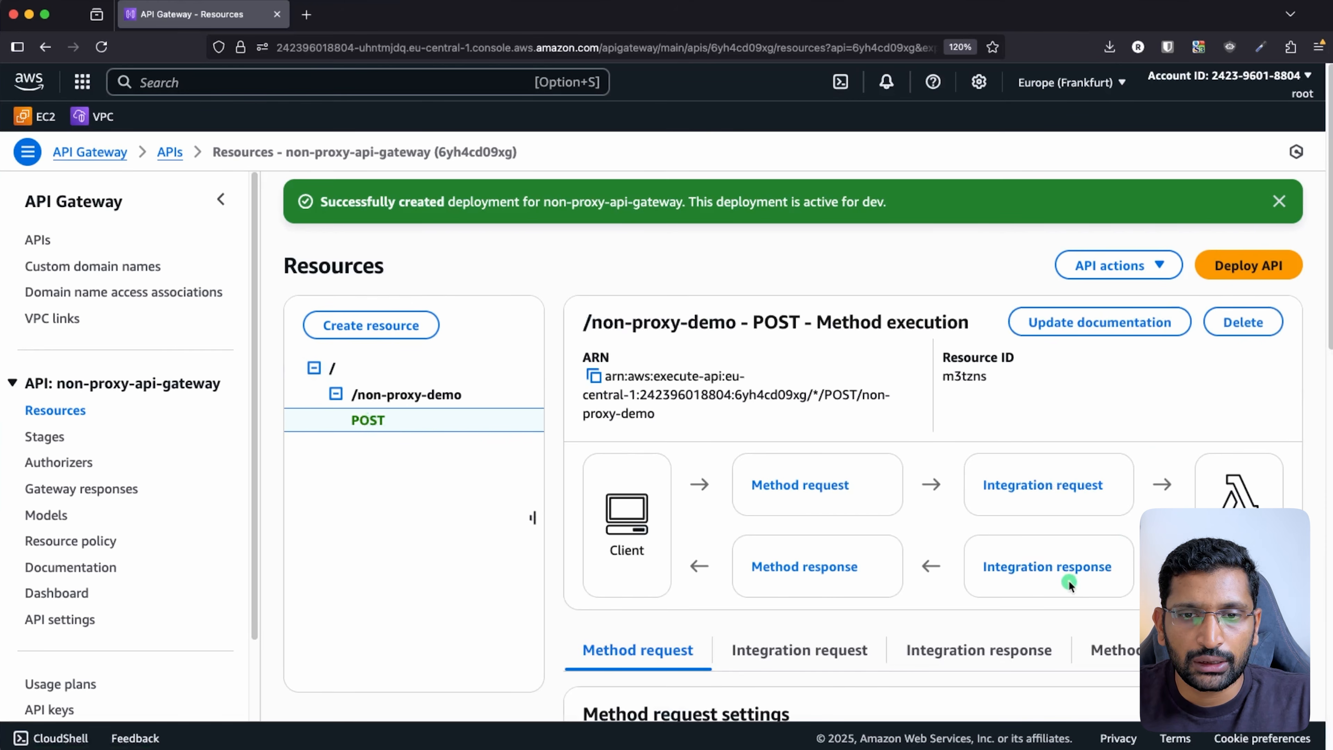
mouse_move(1076, 528)
mouse_down()
mouse_move(961, 569)
mouse_move(1150, 568)
mouse_move(1117, 539)
mouse_up()
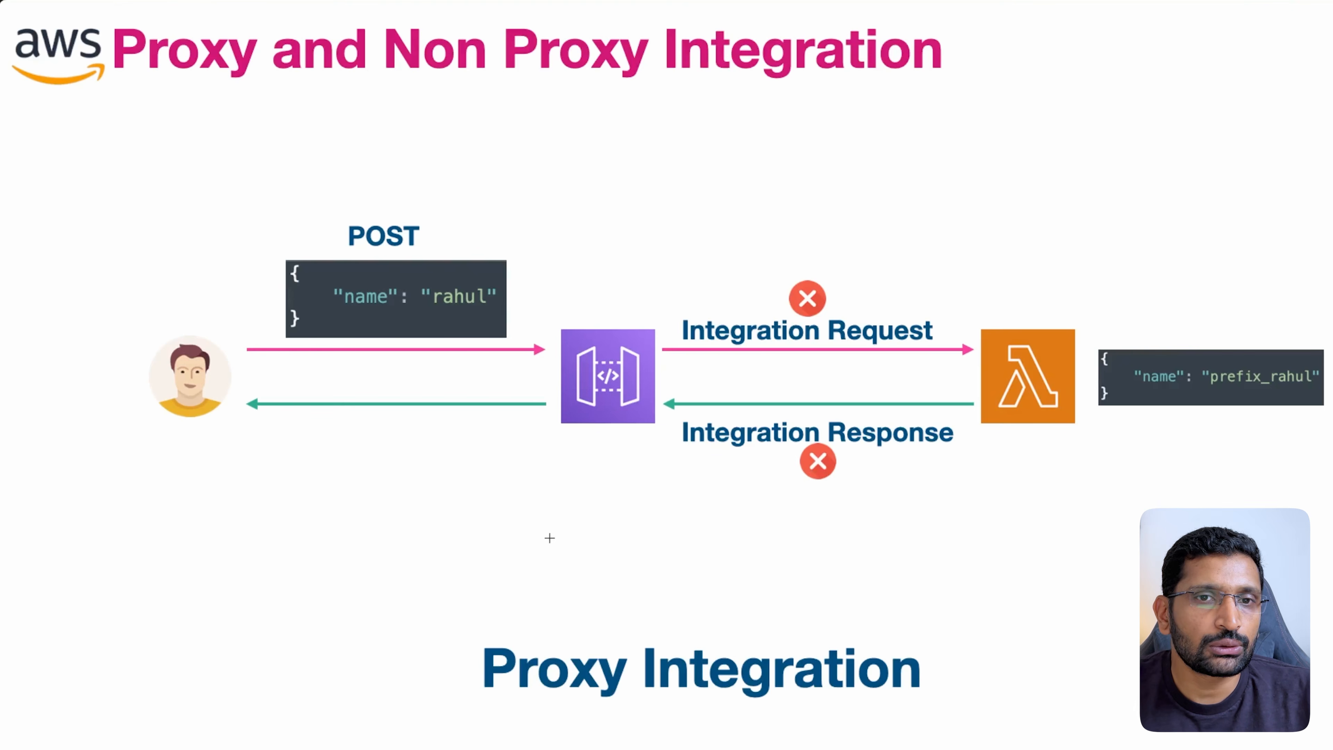
- Draw arrows at the skipped Integration Request and Integration Response on the slide
drag(891, 217, 837, 288)
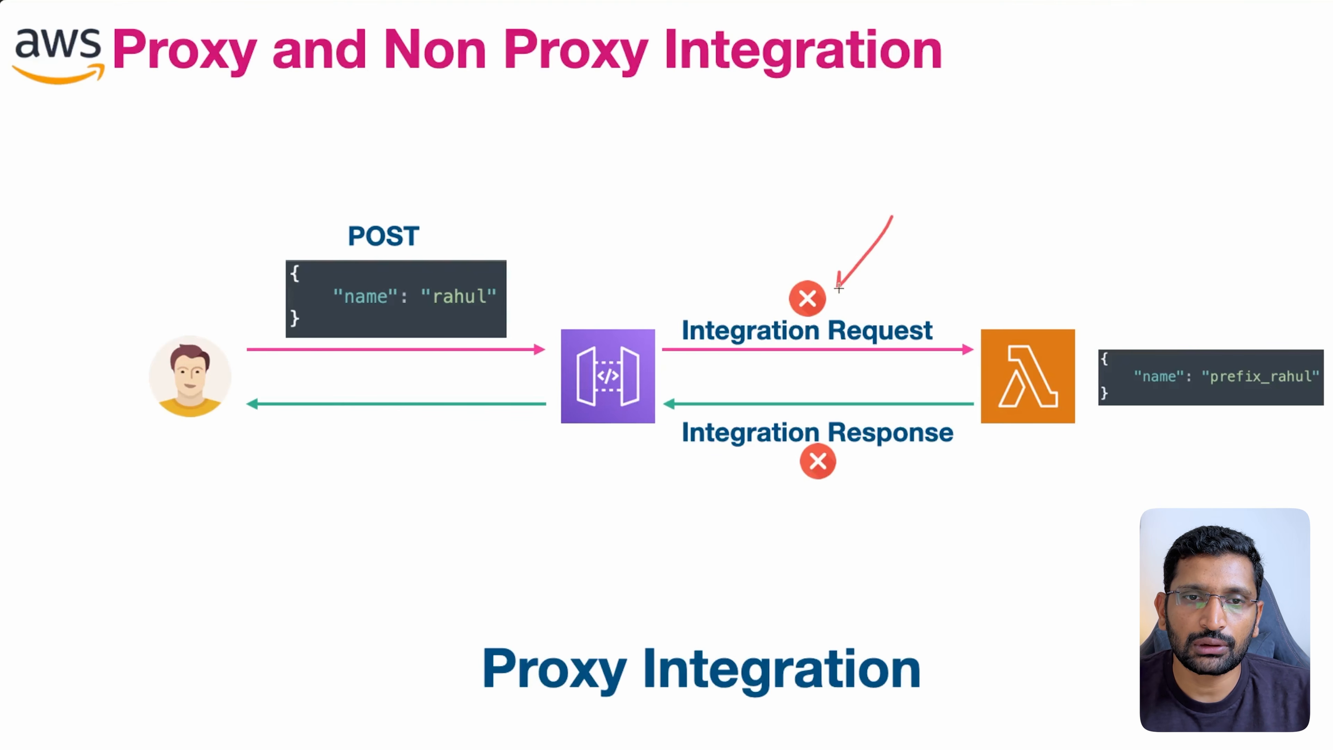
drag(834, 480, 850, 560)
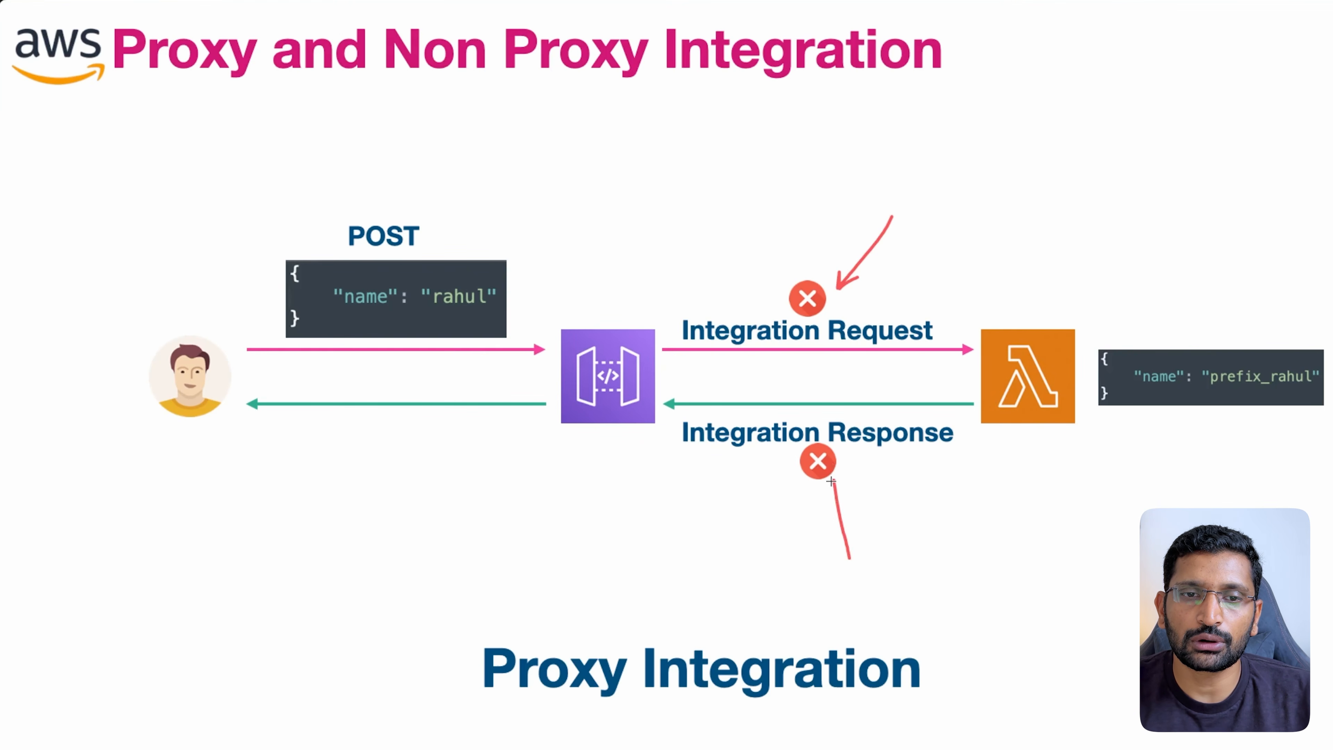
drag(837, 482, 854, 494)
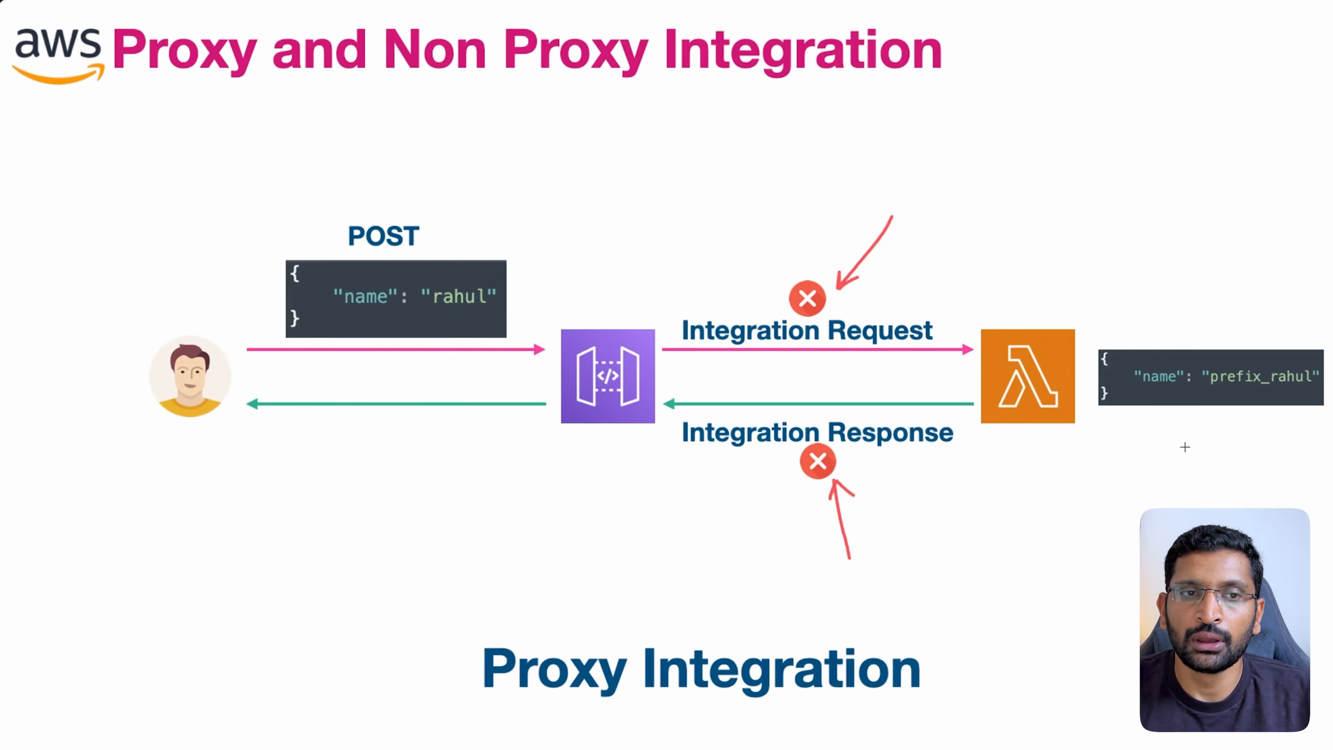
- Circle the "name": "rahul" body, cross out the Lambda payload's prefix, and point at the Lambda
mouse_move(474, 282)
mouse_down()
mouse_move(374, 263)
mouse_move(455, 330)
mouse_move(463, 273)
mouse_up()
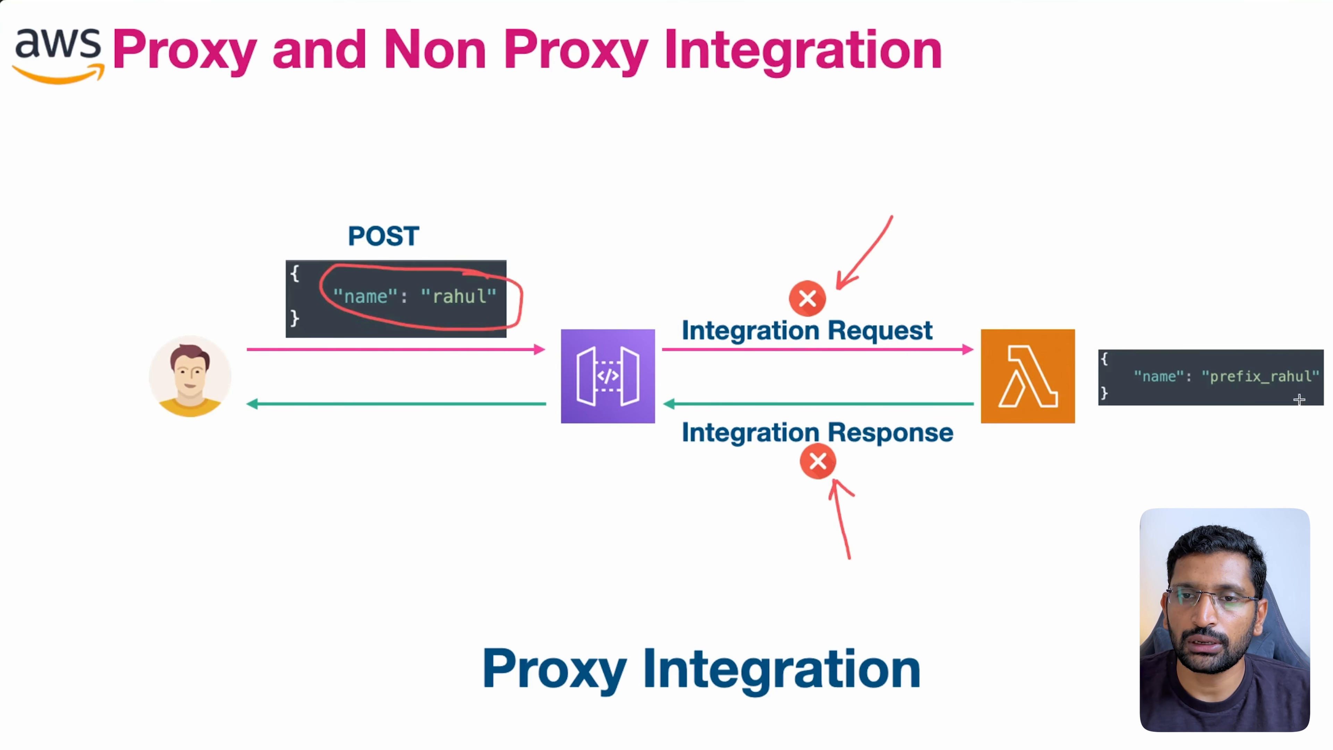
drag(1215, 345, 1289, 401)
drag(1272, 350, 1222, 398)
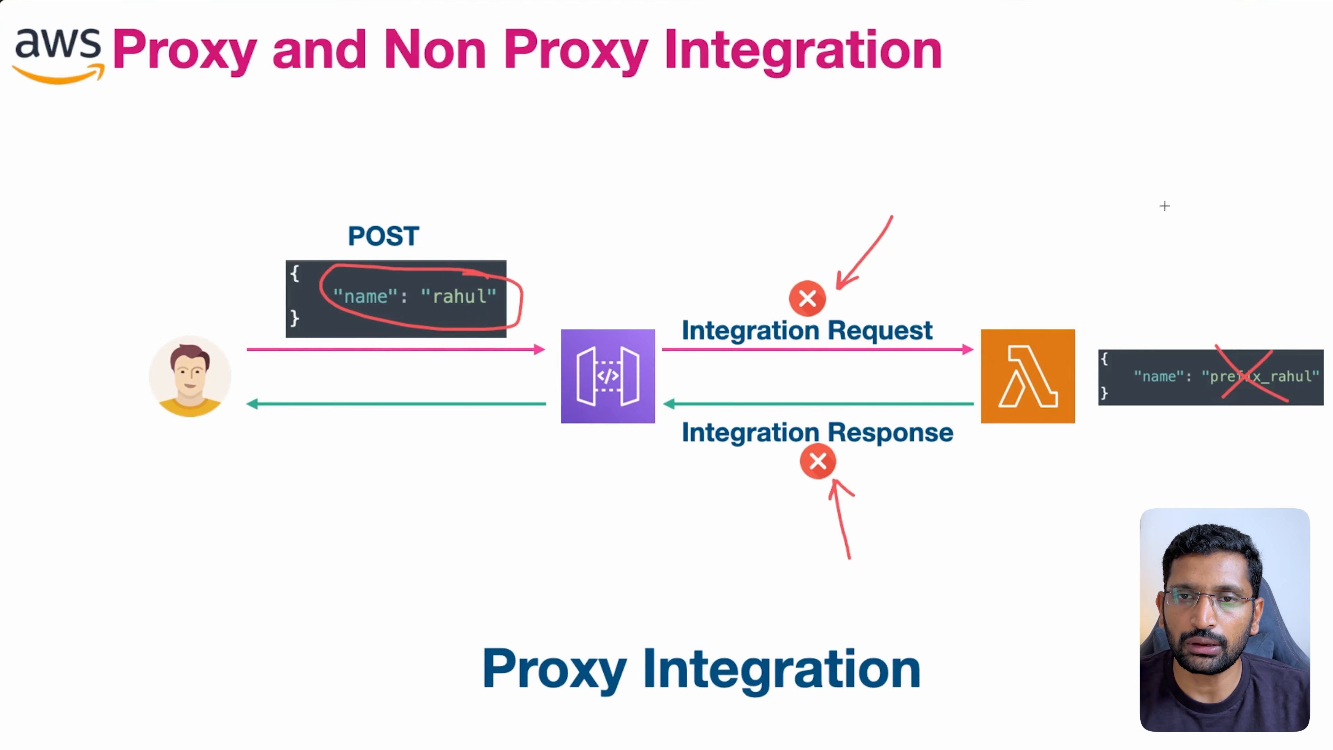
mouse_move(1165, 206)
mouse_down()
mouse_move(1061, 317)
mouse_move(1075, 307)
mouse_up()
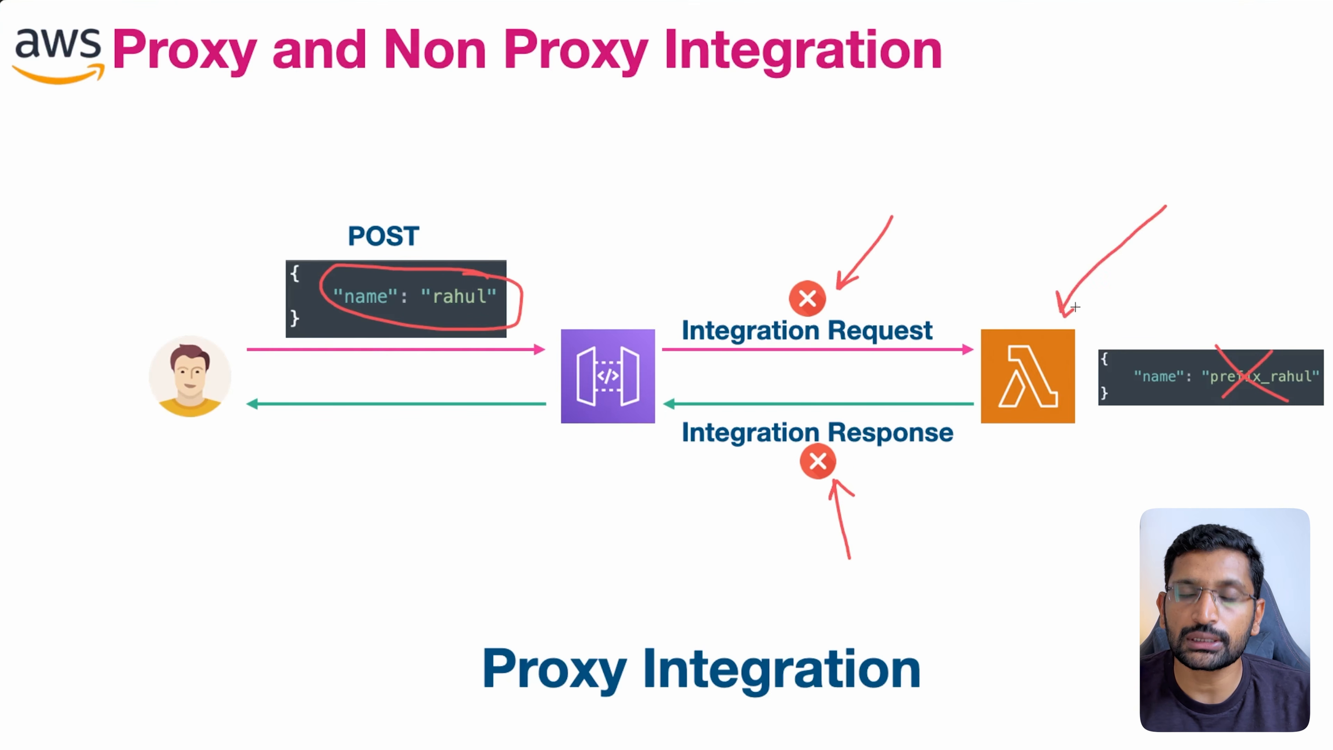
mouse_move(1300, 357)
mouse_down()
mouse_move(1290, 349)
mouse_move(1222, 400)
mouse_move(1321, 374)
mouse_move(1301, 357)
mouse_up()
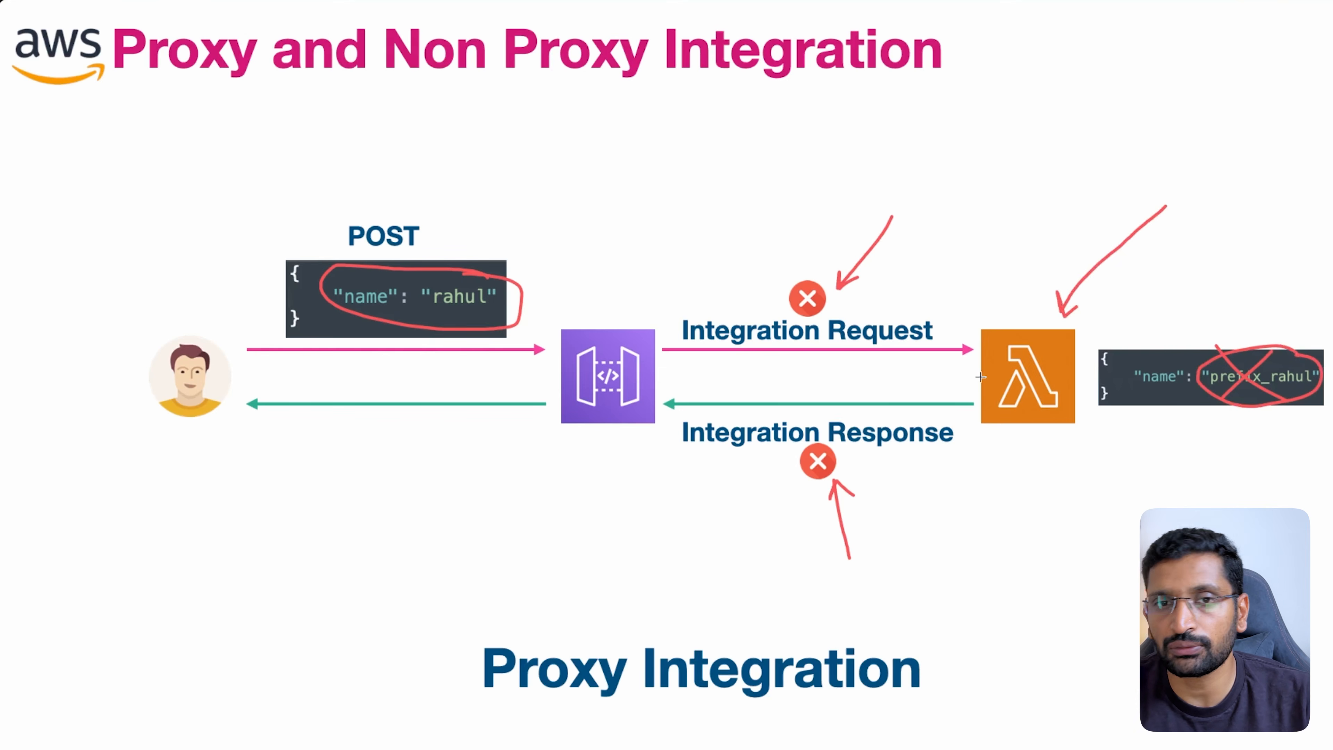
- Add second arrows at Integration Request and Integration Response, then return to the console
drag(953, 215, 910, 299)
drag(910, 299, 932, 289)
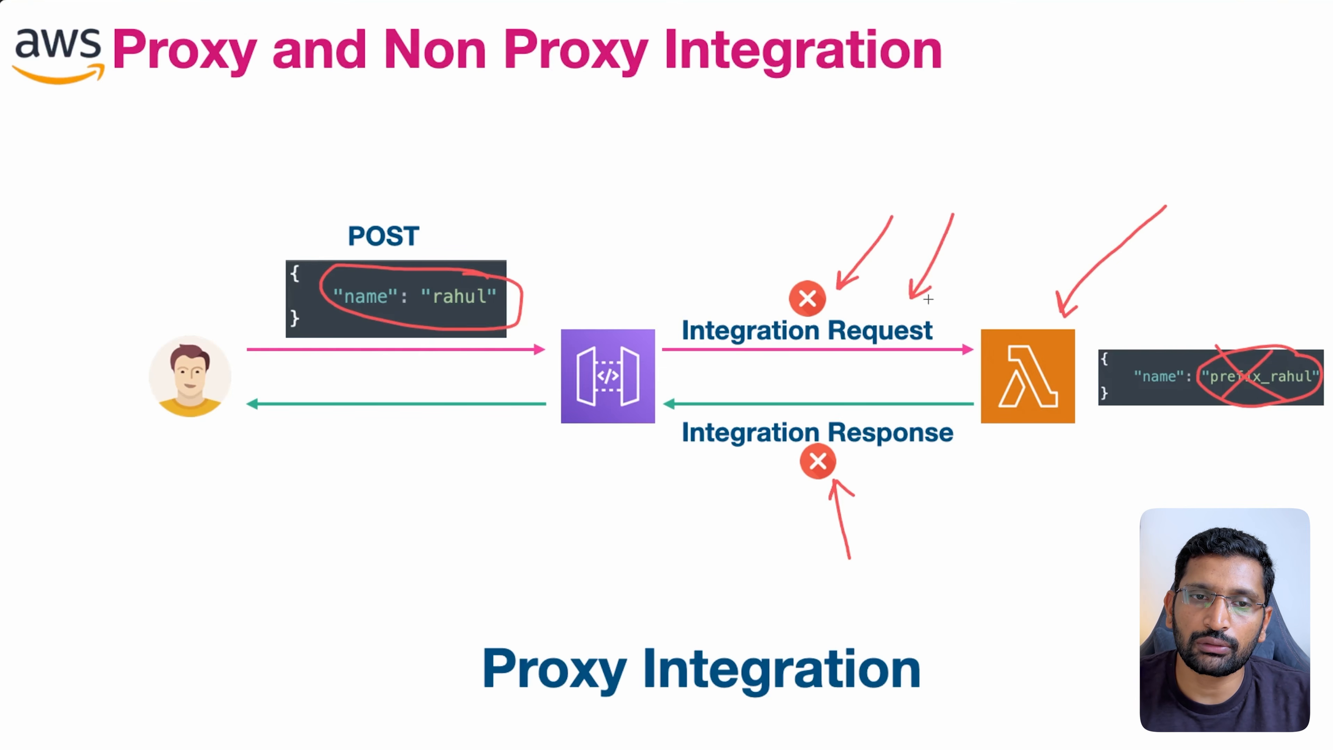
mouse_move(929, 537)
mouse_down()
mouse_move(904, 450)
mouse_move(899, 467)
mouse_move(904, 451)
mouse_move(923, 465)
mouse_up()
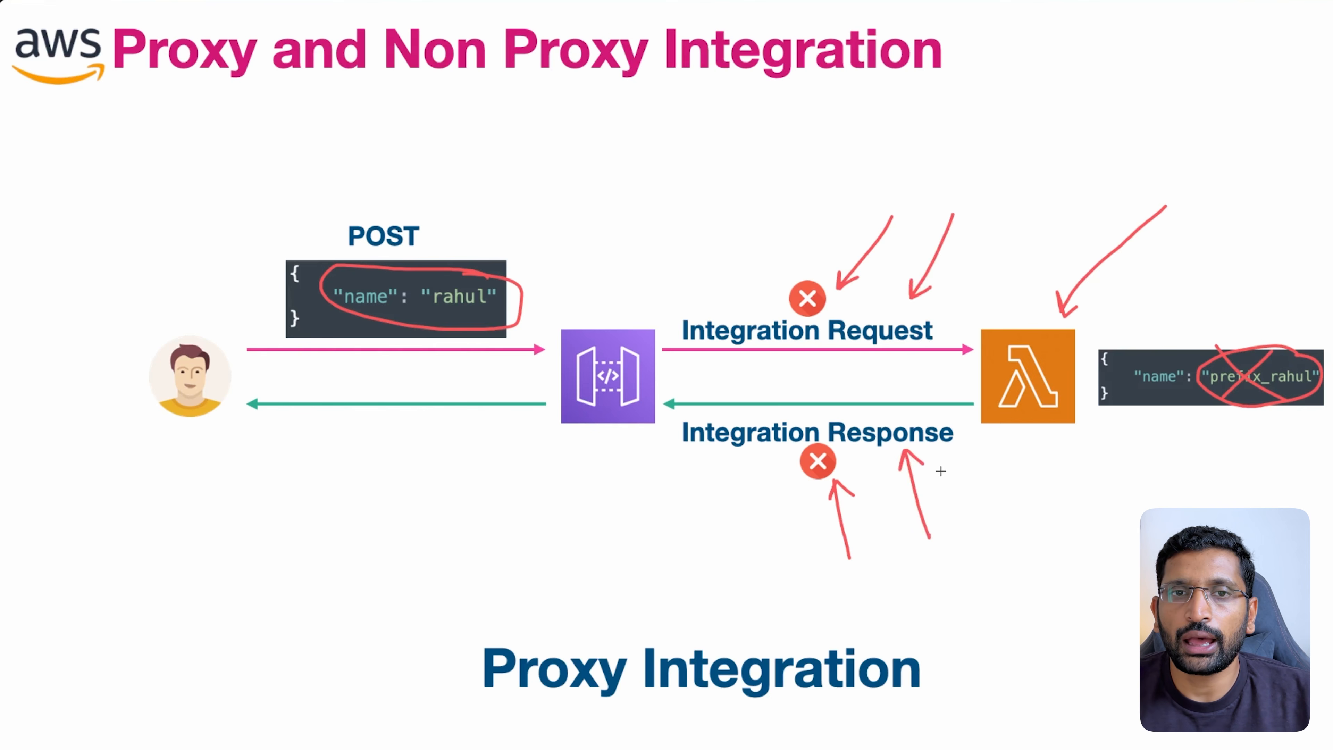
key(super+Tab)
key(super+Tab)
key(super+Tab)
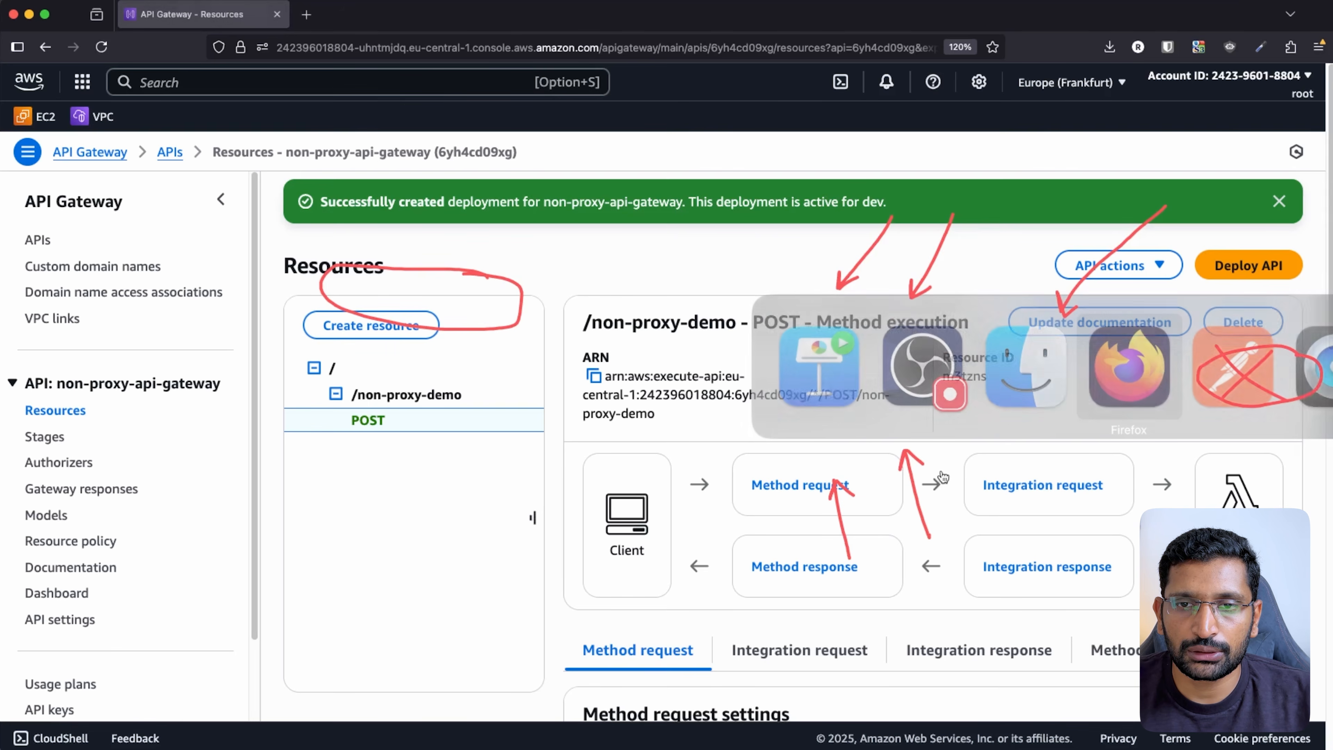
- Clear annotations and edit the POST integration request to show its application/json prefix_ mapping template
key(Escape)
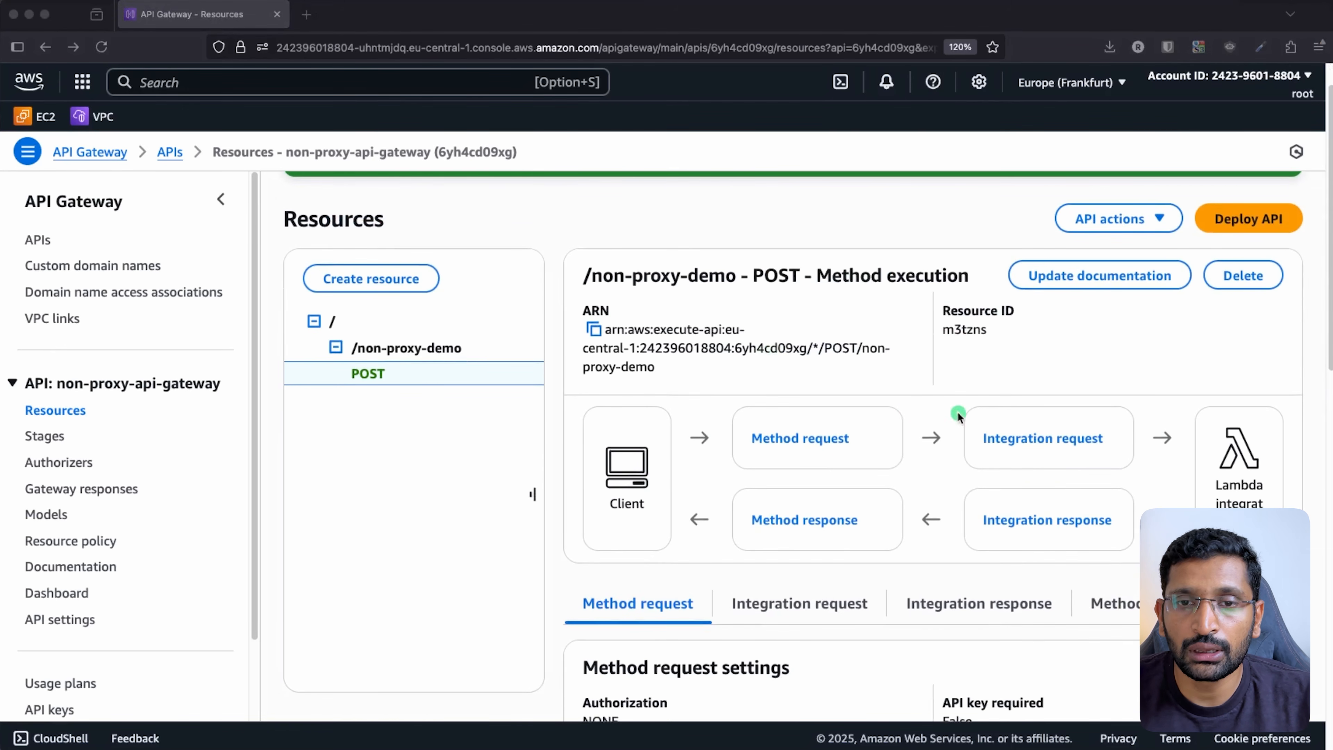
scroll(997, 399, down, 3)
click(823, 522)
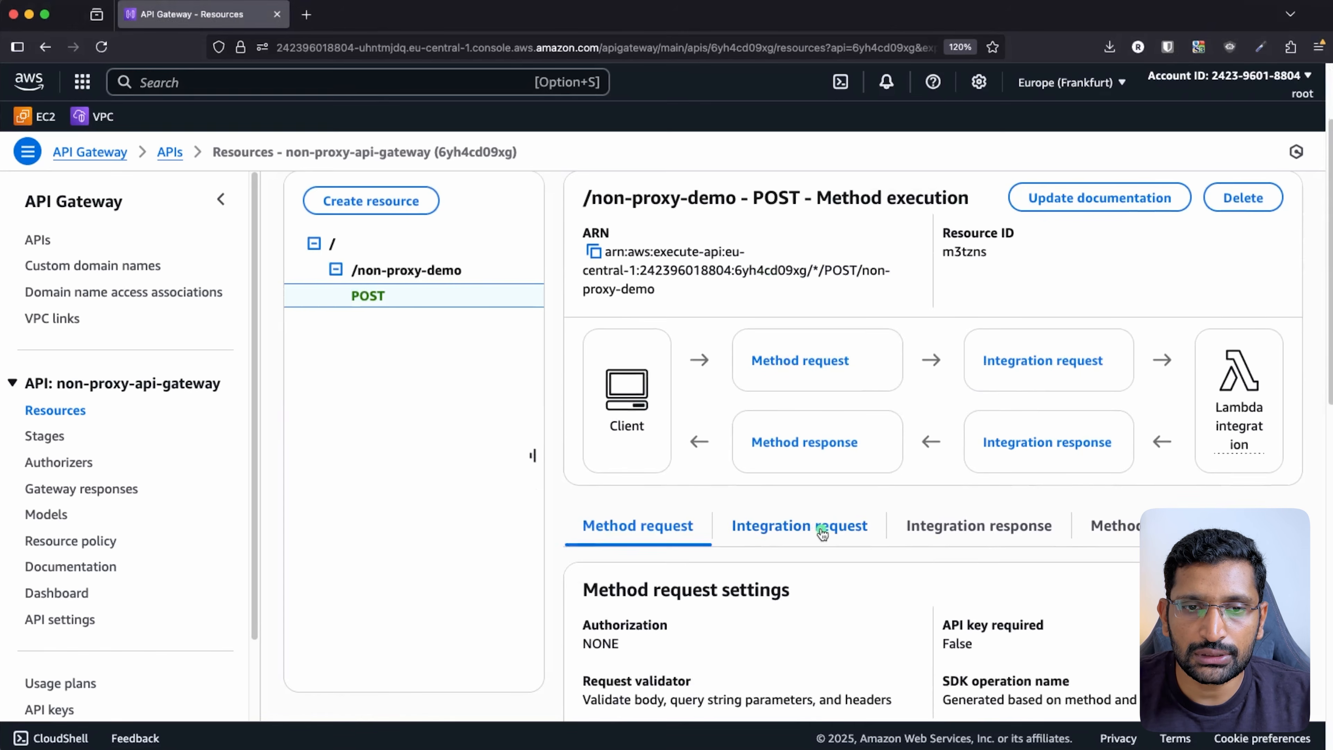
click(1092, 587)
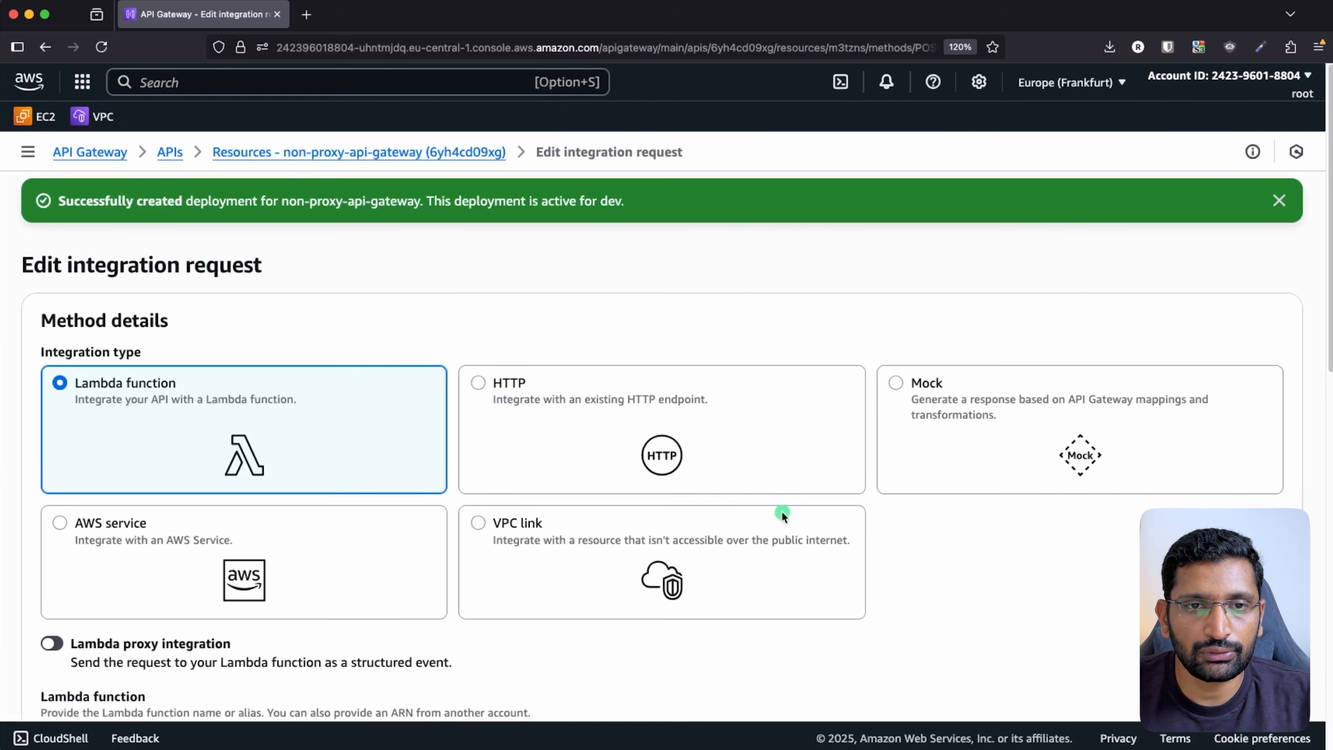
scroll(791, 513, down, 20)
scroll(791, 513, down, 9)
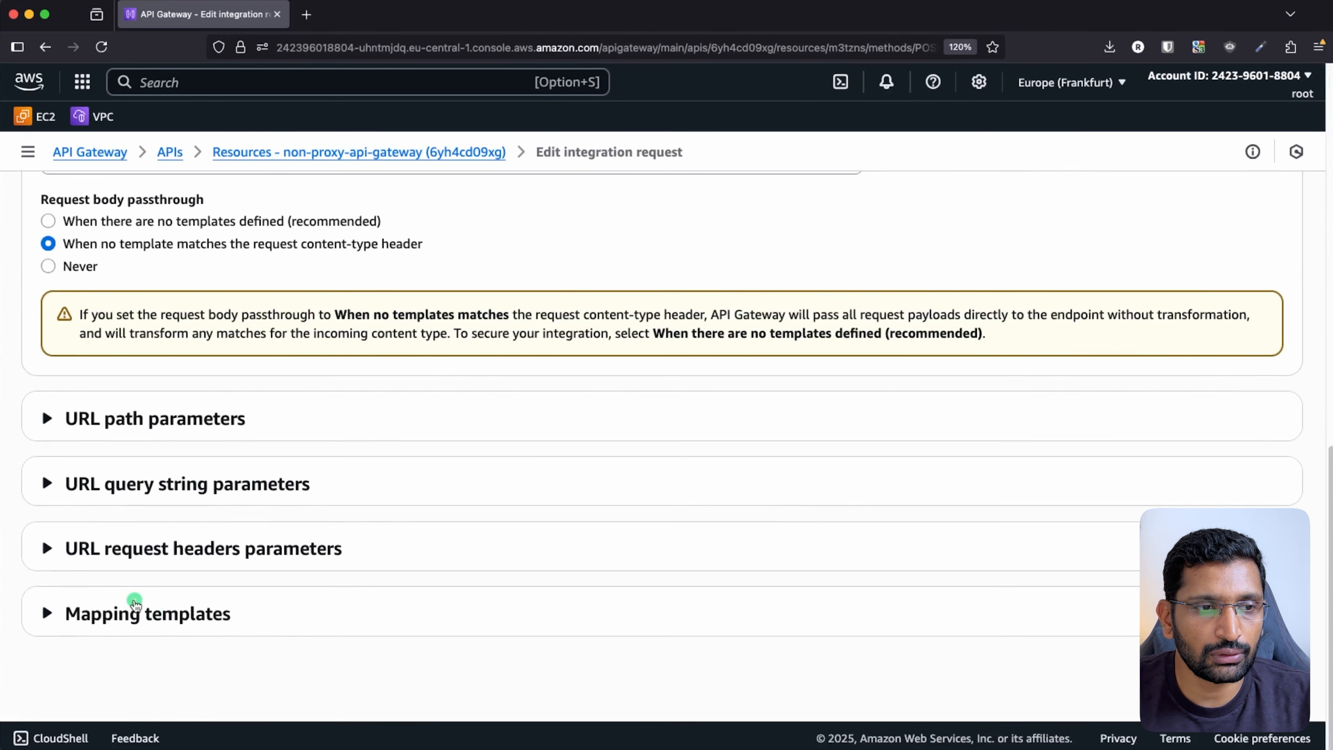
click(136, 612)
scroll(368, 576, down, 7)
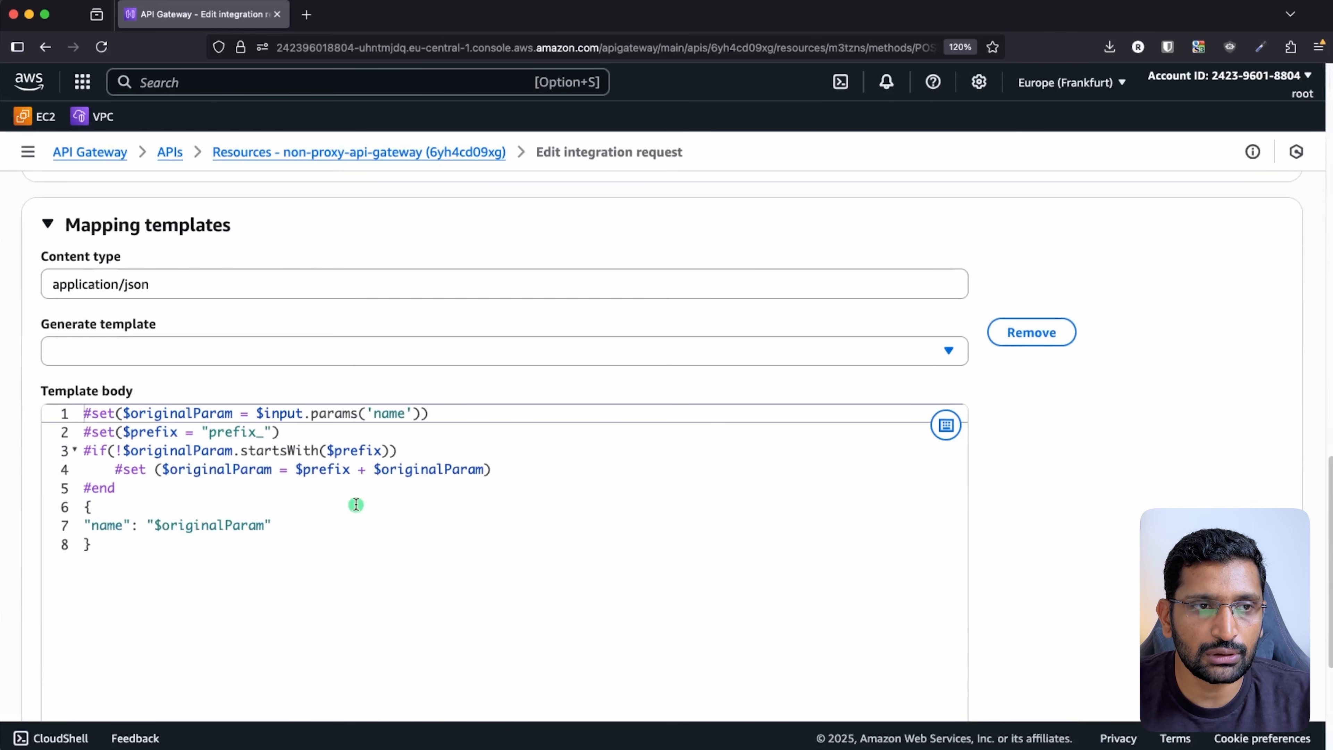
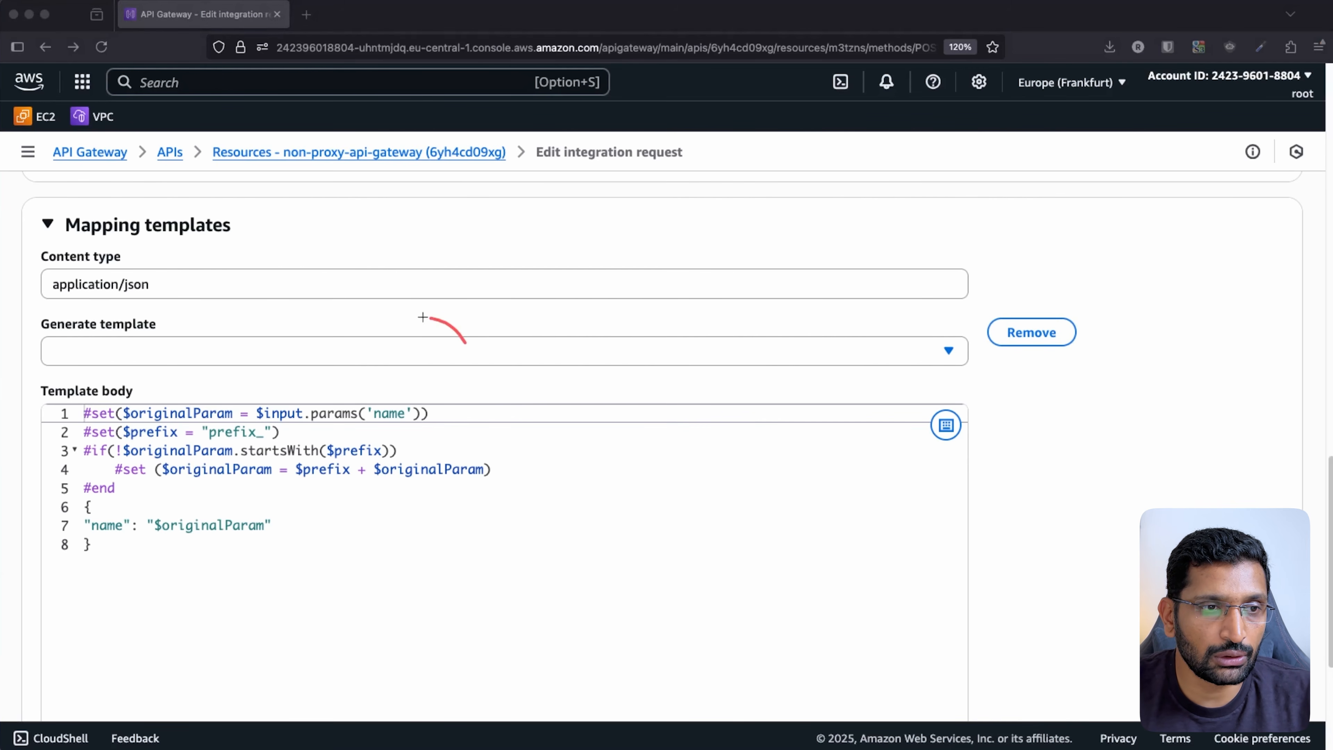
- Clear the template annotation and open the Lambda service from the console search
mouse_move(423, 317)
mouse_down()
mouse_move(48, 449)
mouse_move(446, 536)
mouse_move(397, 314)
mouse_up()
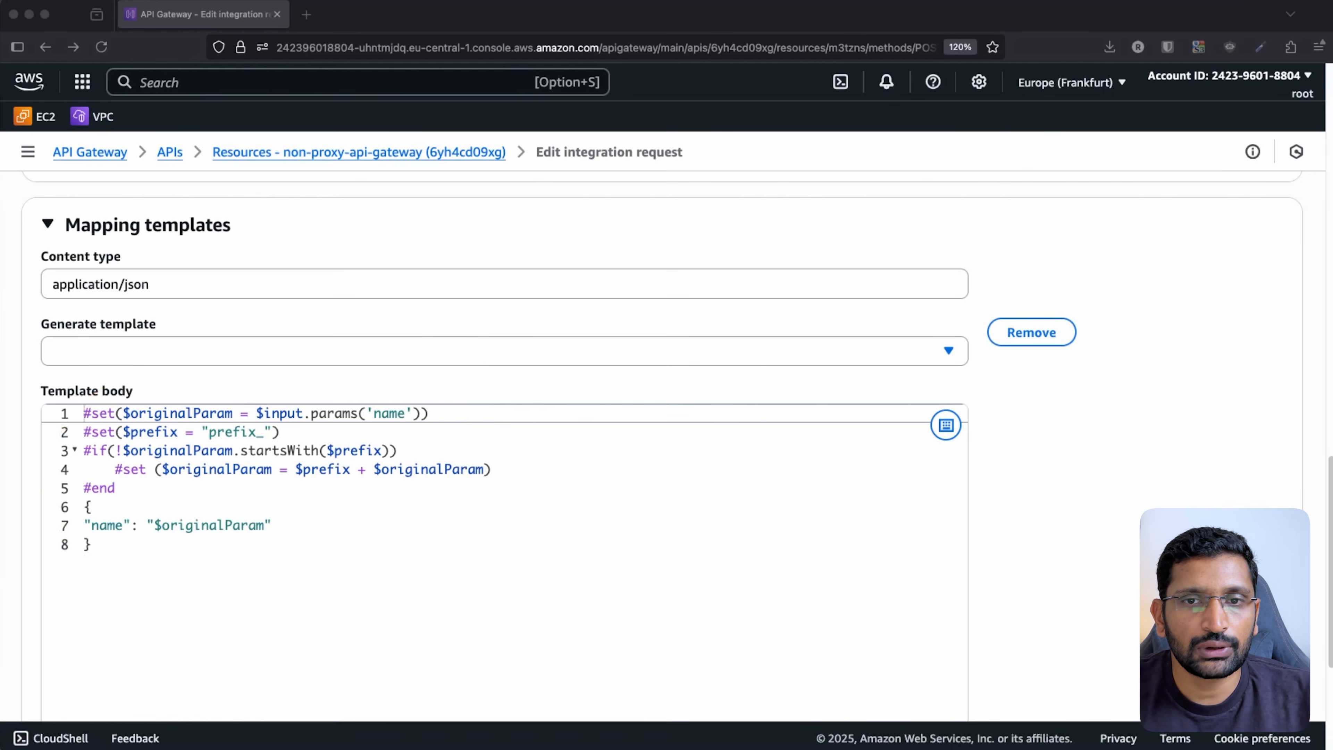
key(Escape)
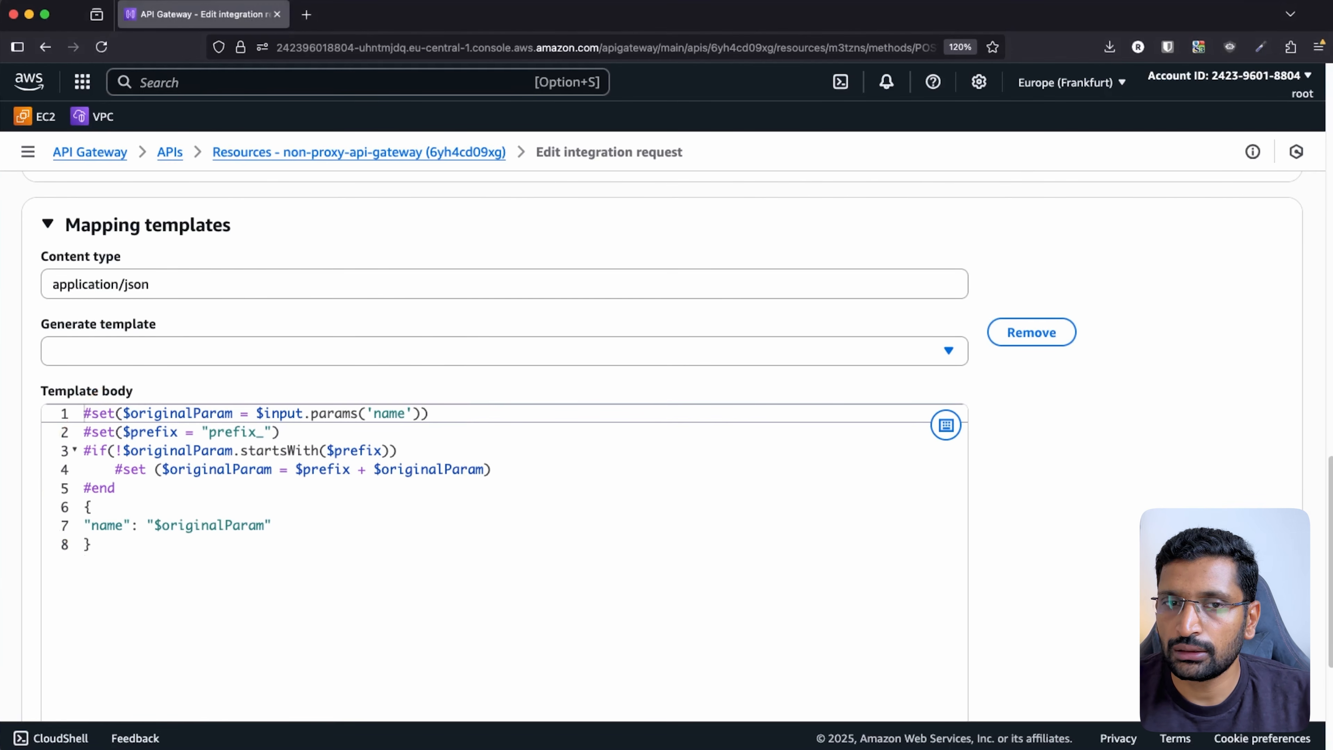
click(168, 80)
text(lambda)
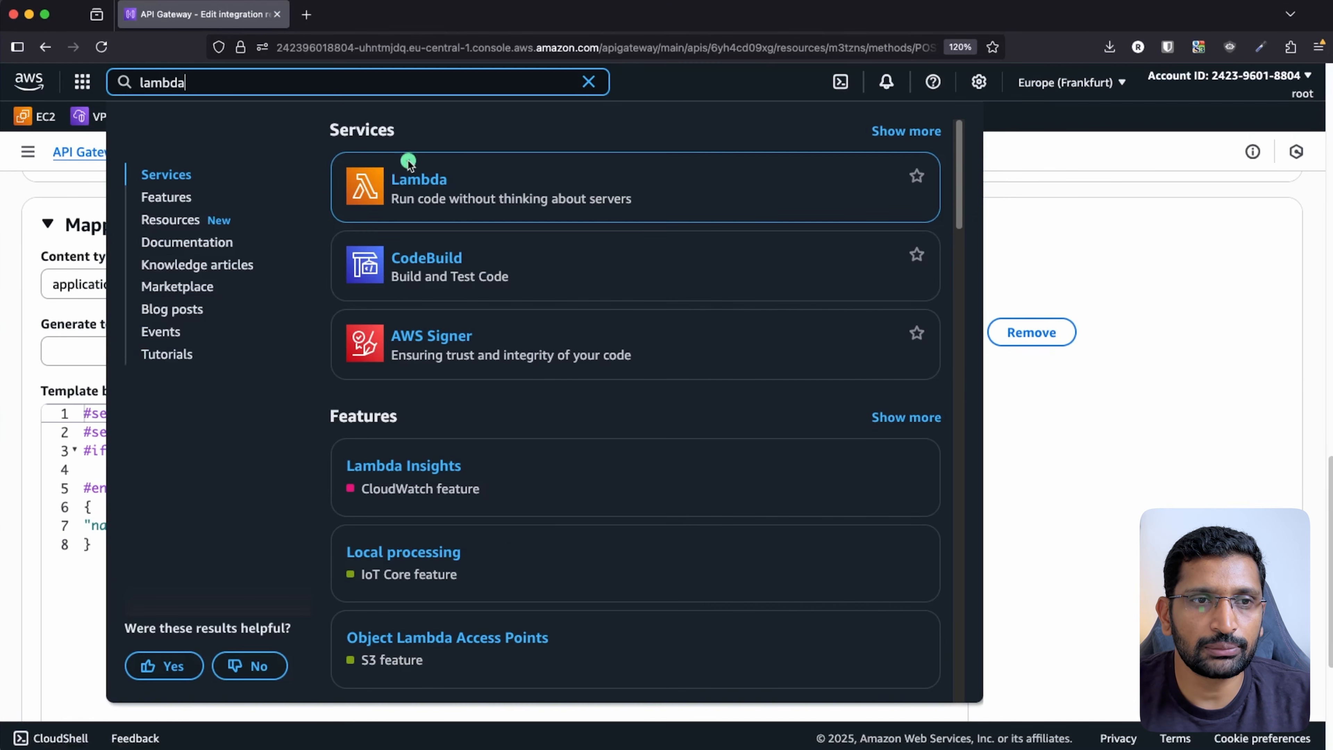
click(418, 184)
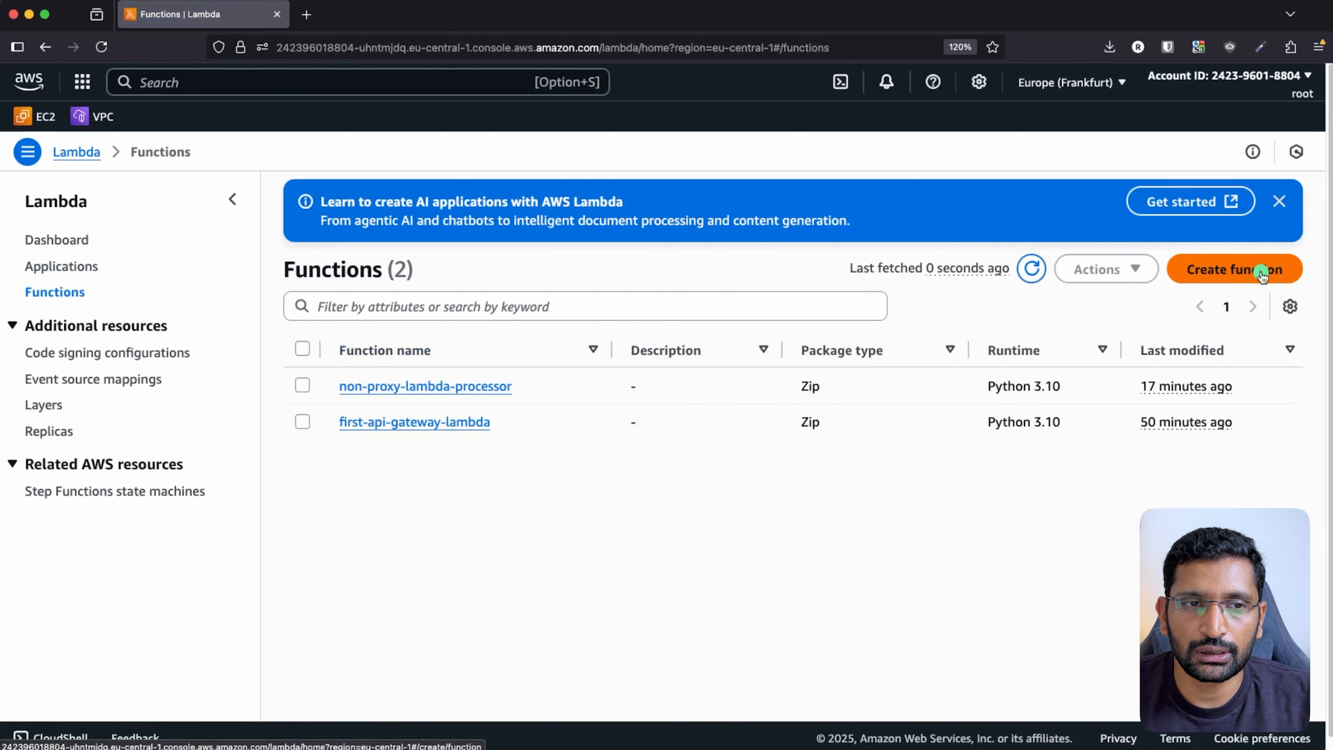
- Create the function proxy-lambda with the Python 3.10 runtime
click(1255, 270)
click(173, 446)
text(proxy-lambda)
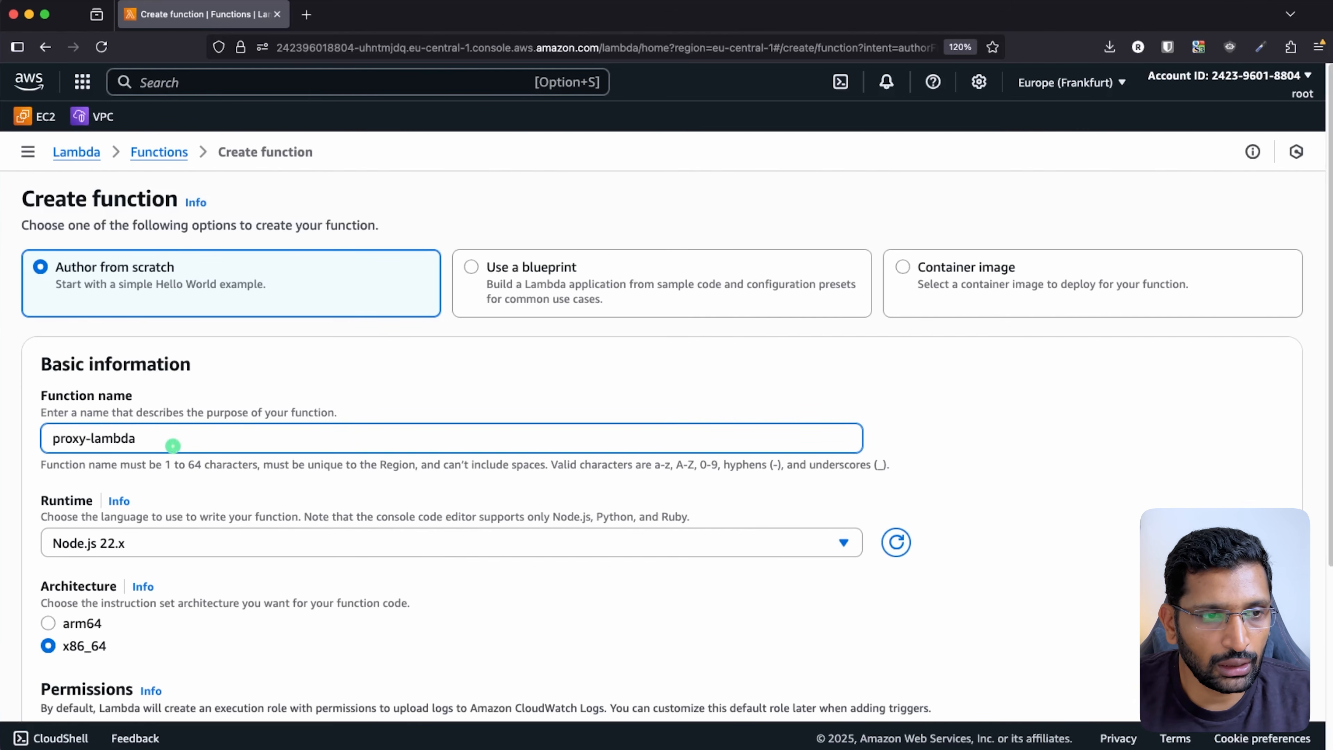
click(409, 544)
text(pythin)
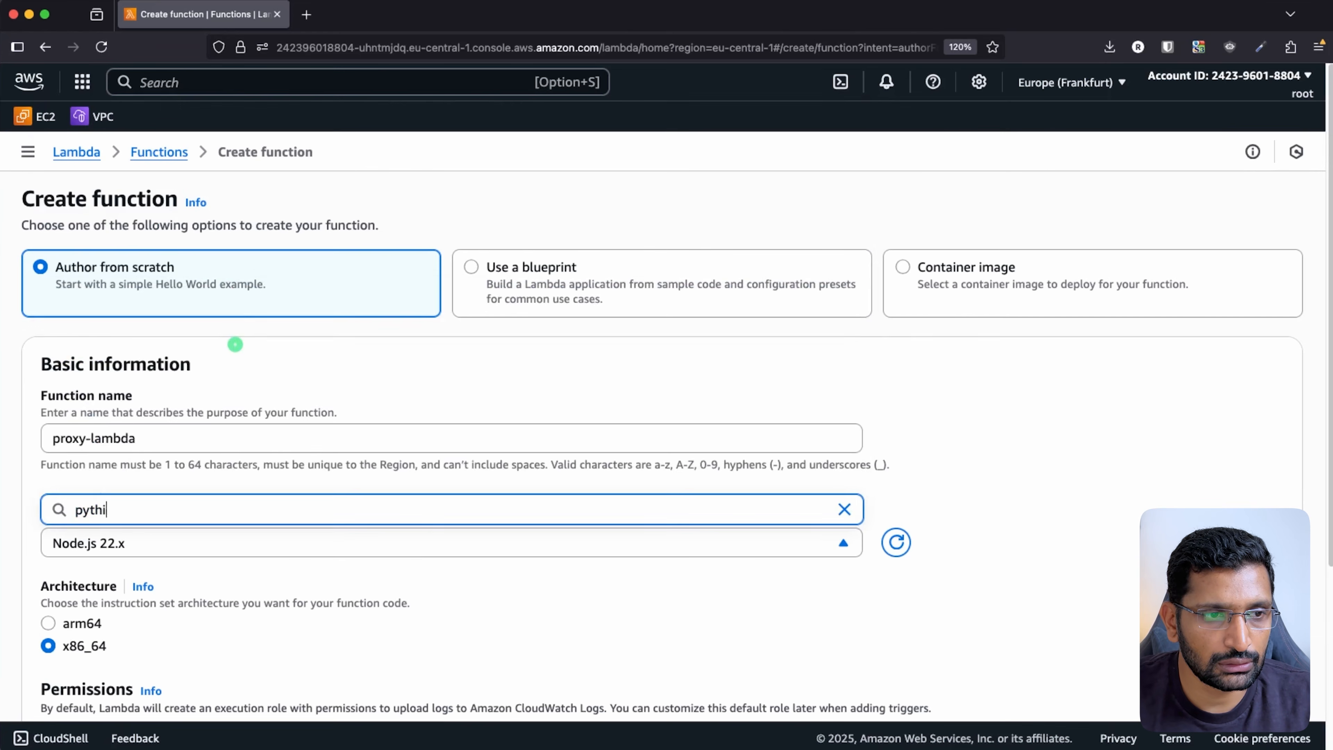
key(BackSpace)
text(on)
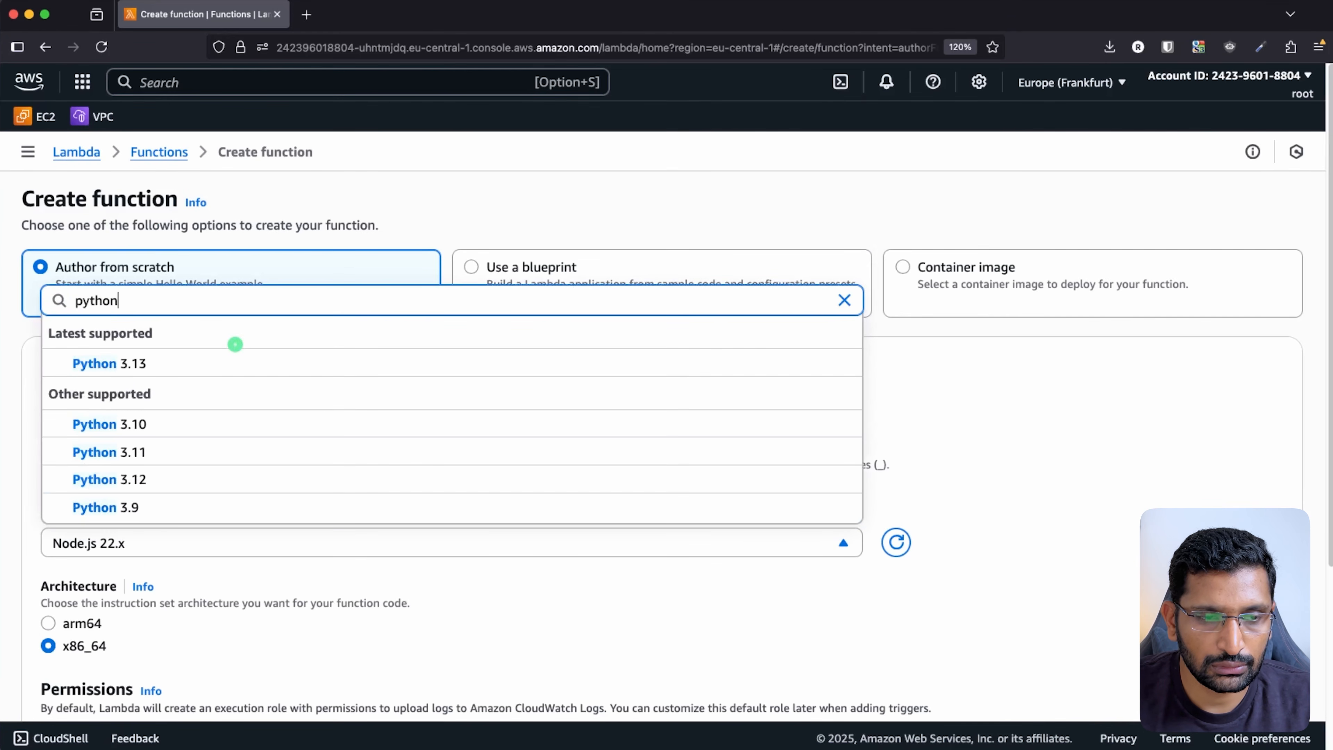
click(224, 424)
scroll(992, 531, down, 5)
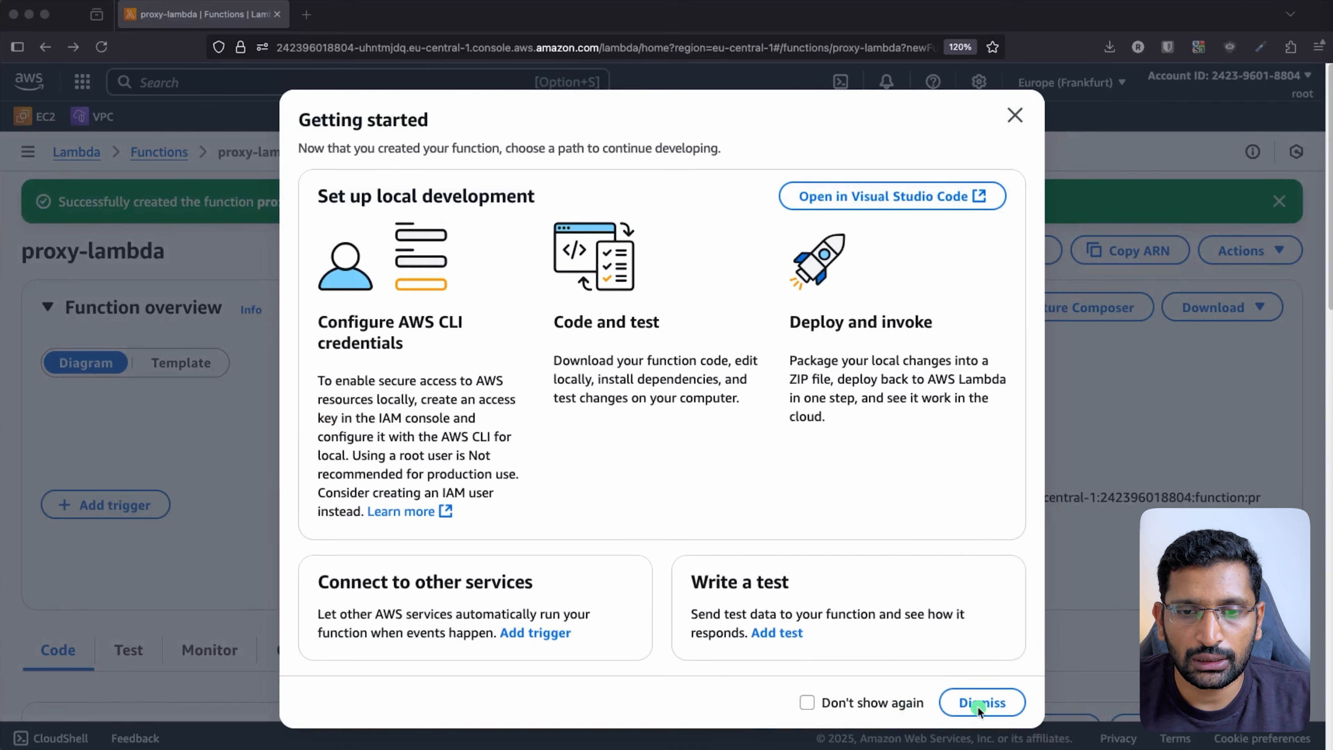
click(979, 708)
- Dismiss the Getting started tips and bring the lambda_function.py code into view
click(971, 704)
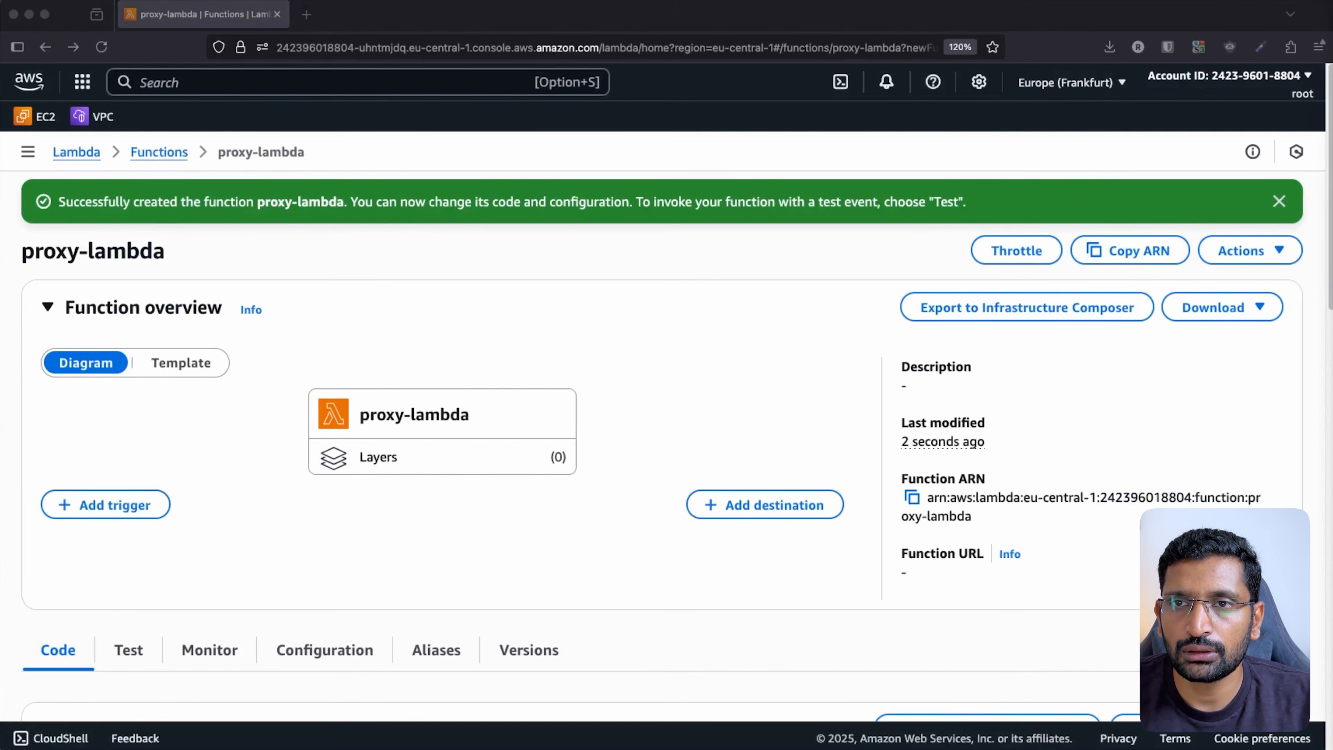
click(730, 388)
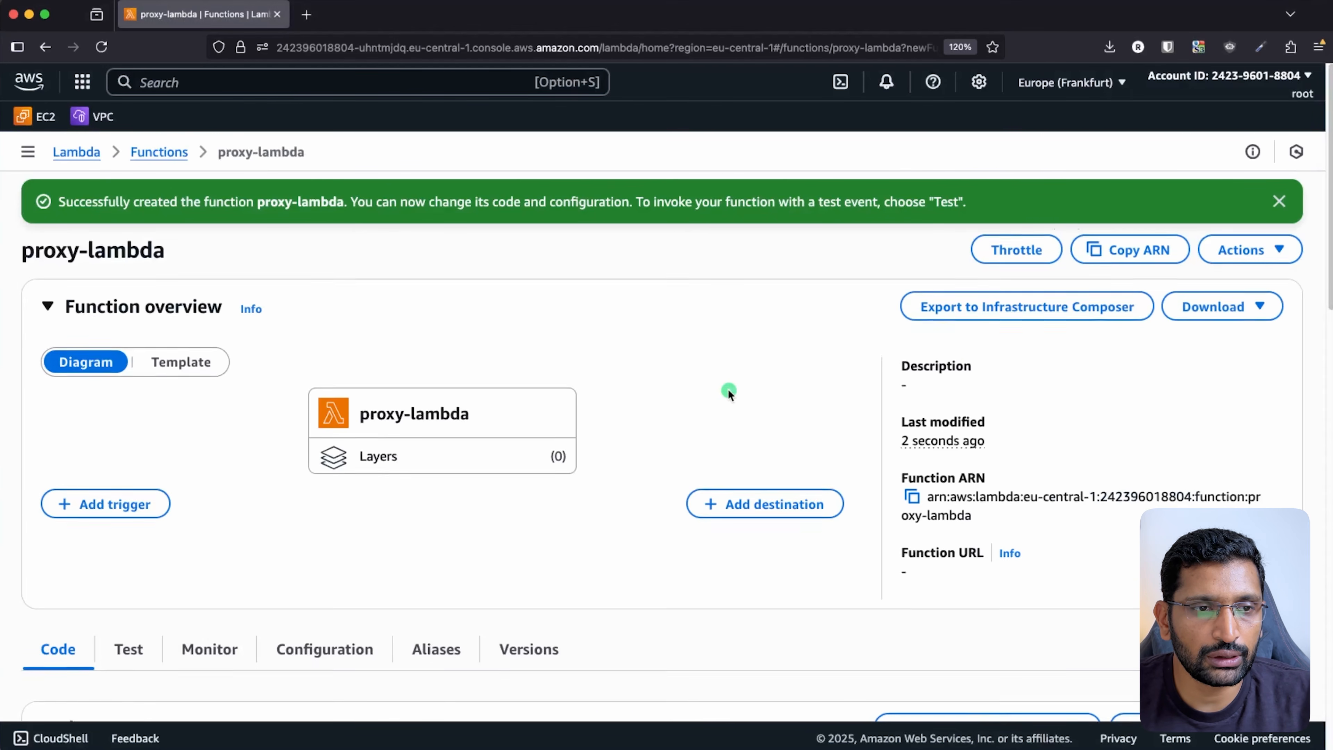
scroll(729, 389, down, 5)
click(544, 584)
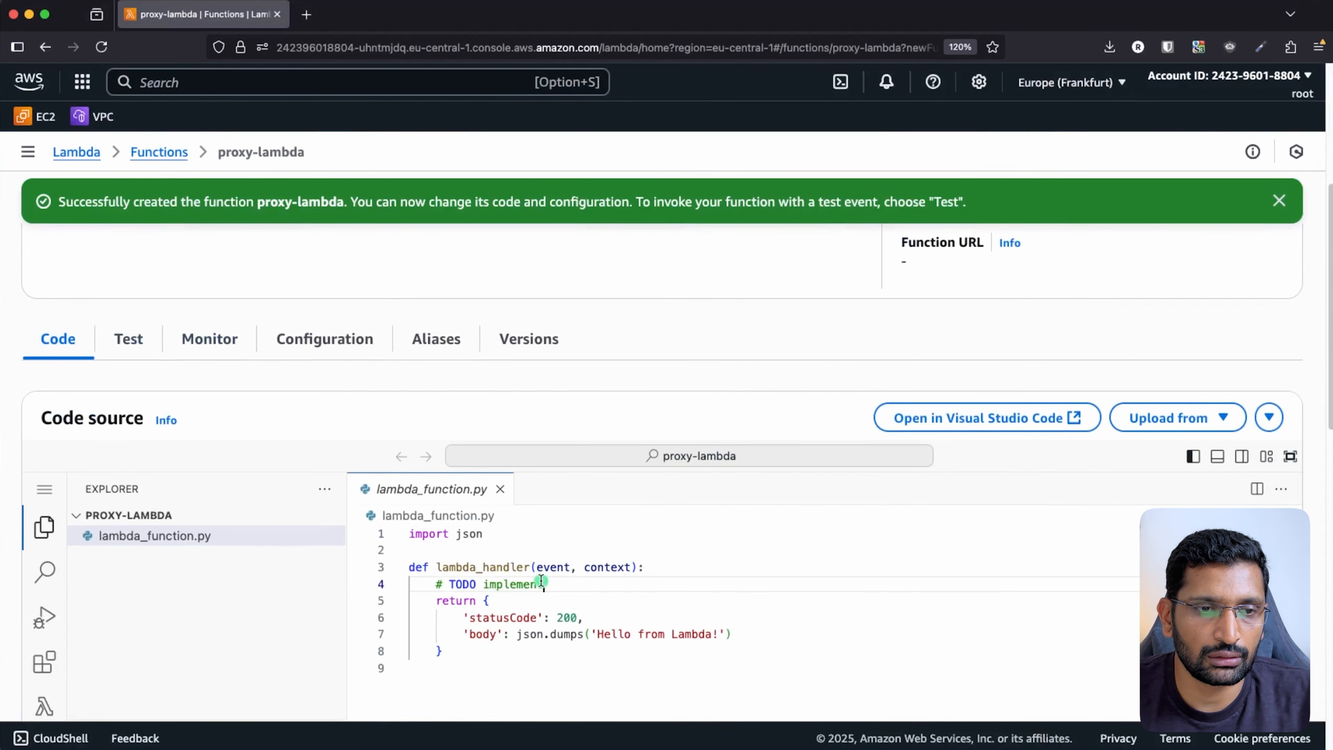
click(477, 656)
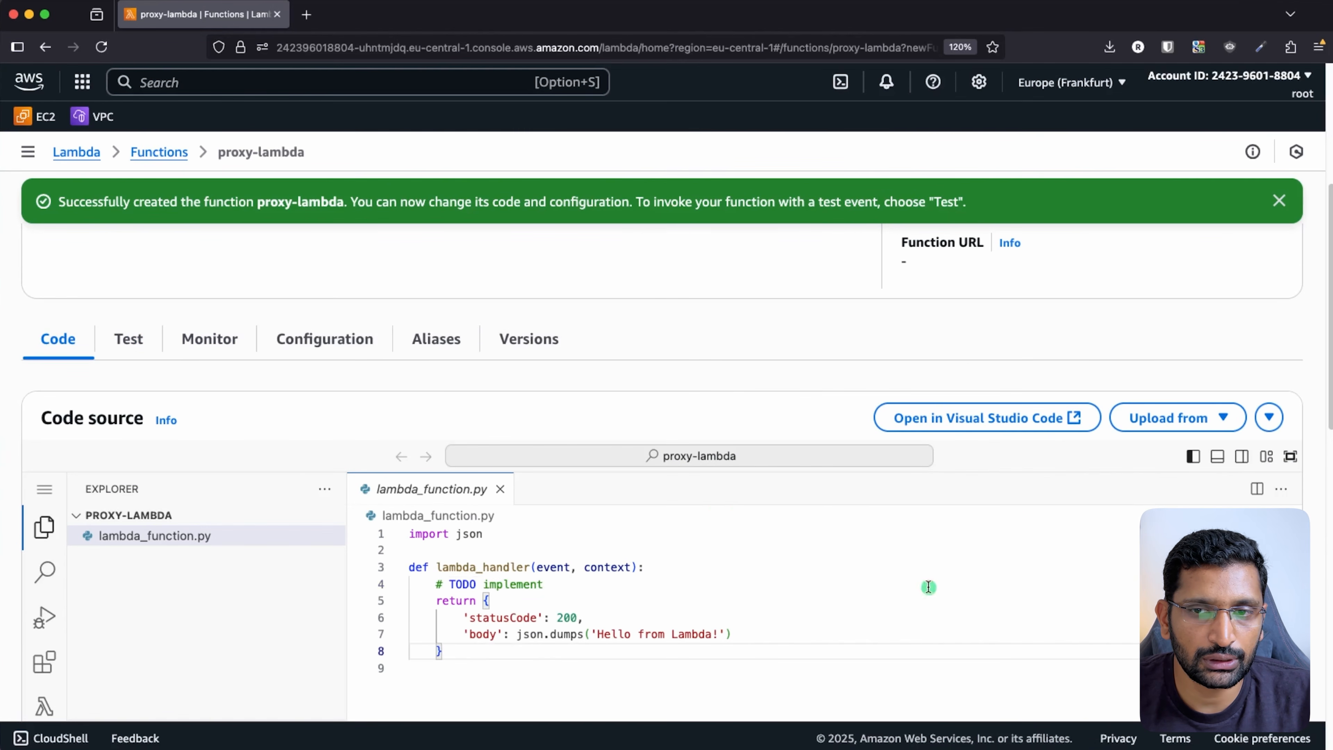
scroll(922, 329, down, 6)
scroll(921, 330, up, 5)
scroll(922, 331, down, 1)
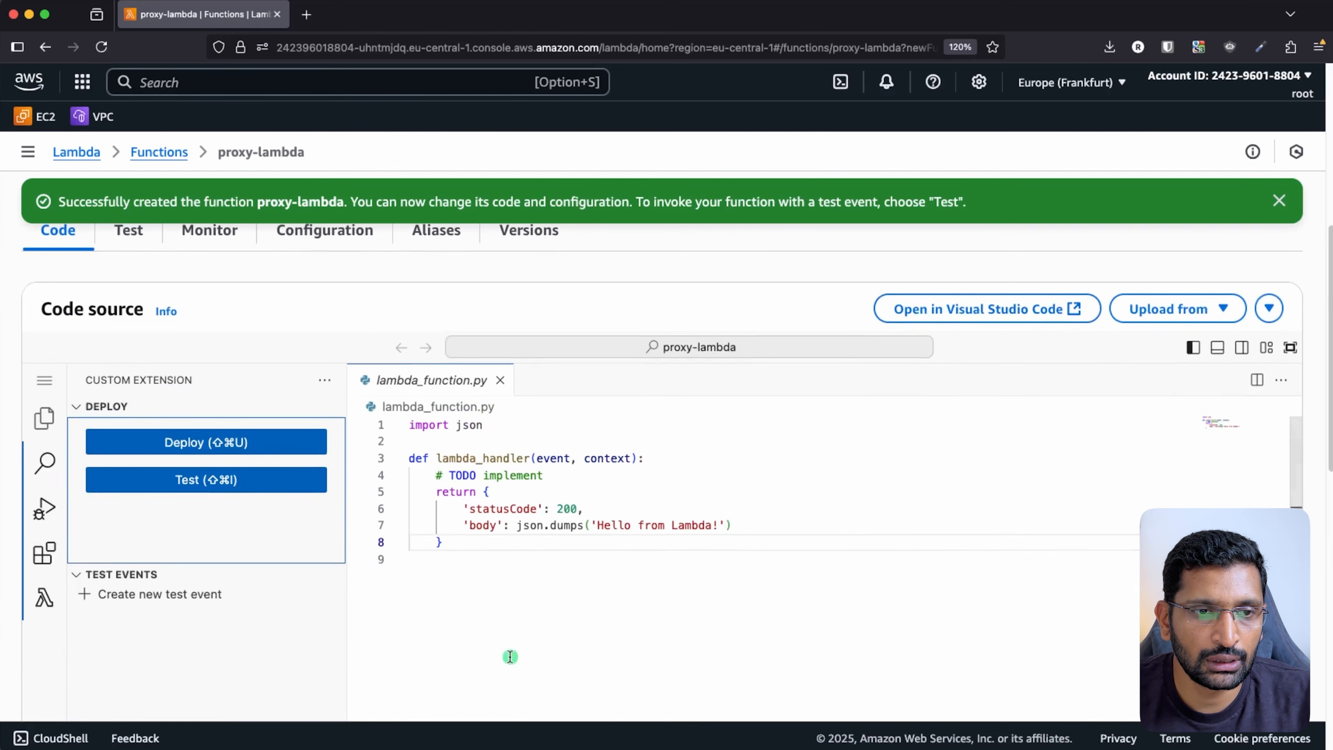
- Replace the starter code with the Hello-name handler defaulting to World, and deploy it
drag(475, 544, 350, 419)
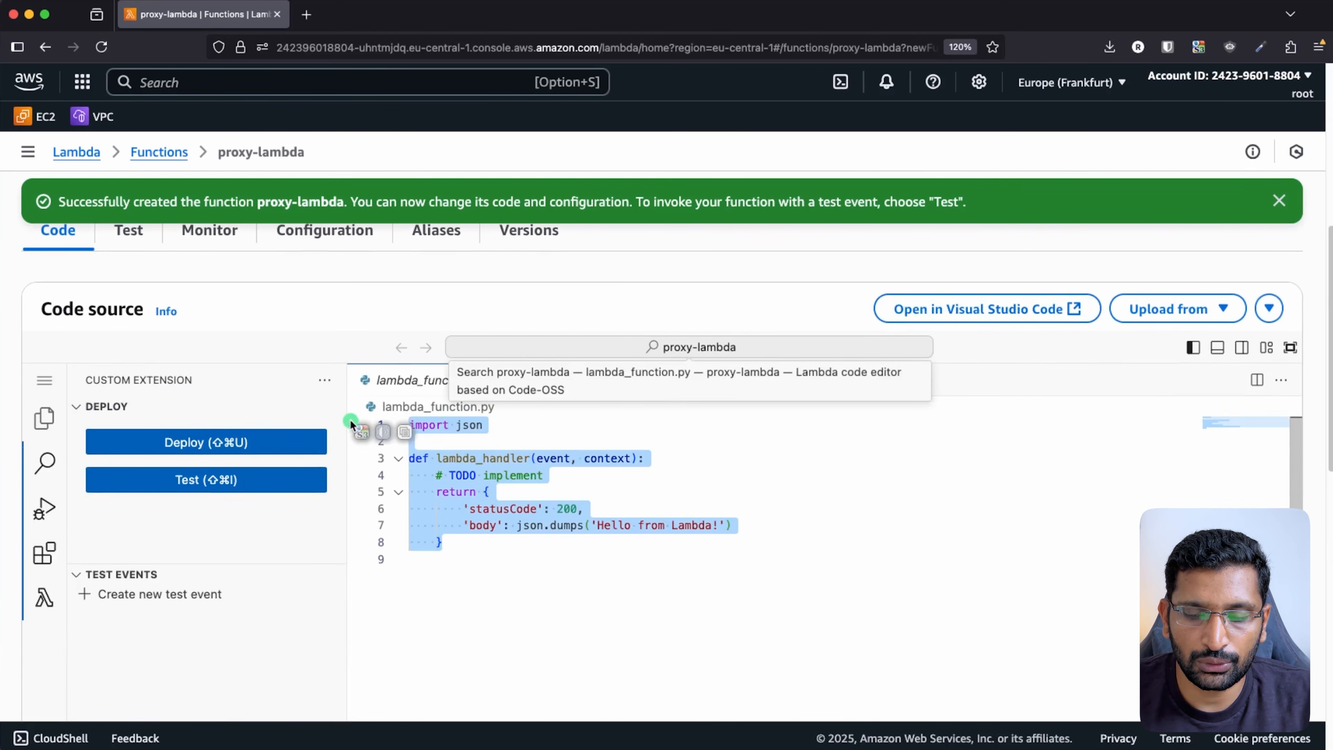
key(BackSpace)
text(import json  def lambda_handler(event, context):     name = event.get('name')      if not name:         params = event.get('queryStringParameters', {})         name = params.get('name', 'World')      return {         "statusCode": 200,         "body": f"Hello, {name}!"     })
click(774, 555)
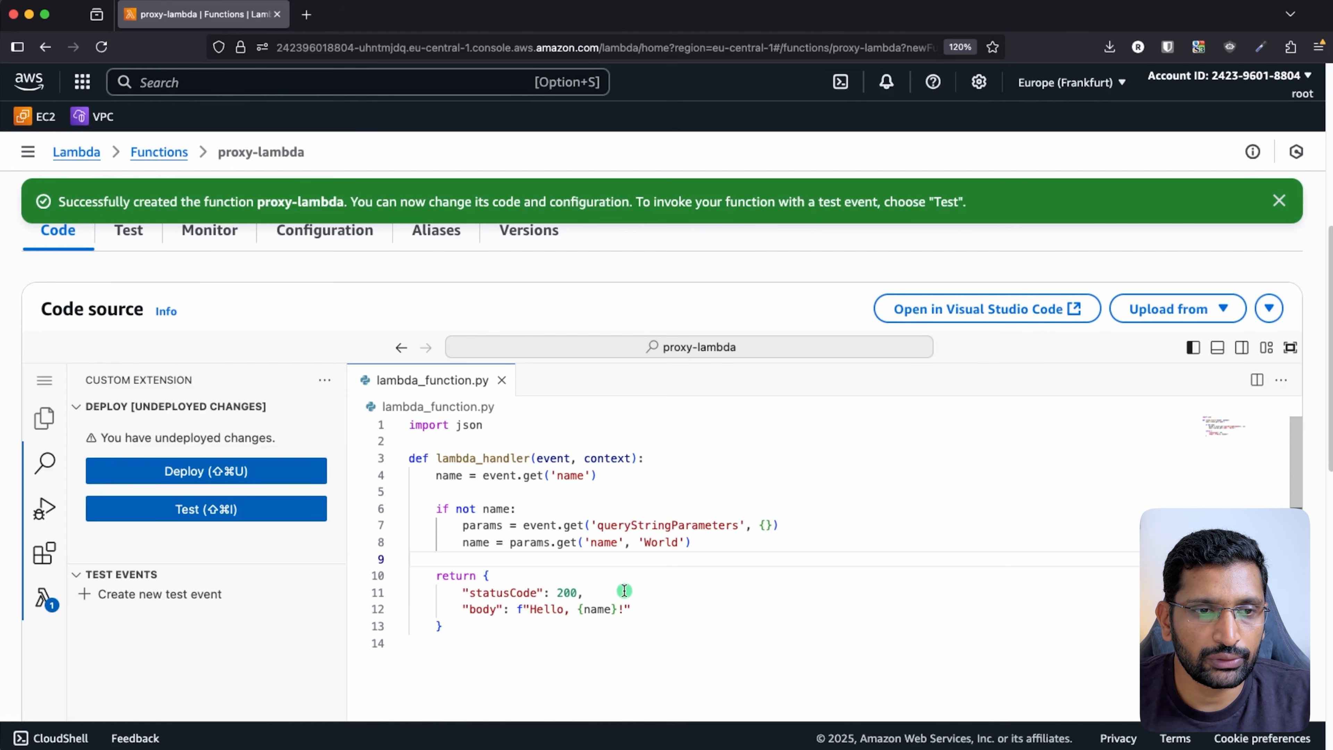
scroll(625, 591, down, 1)
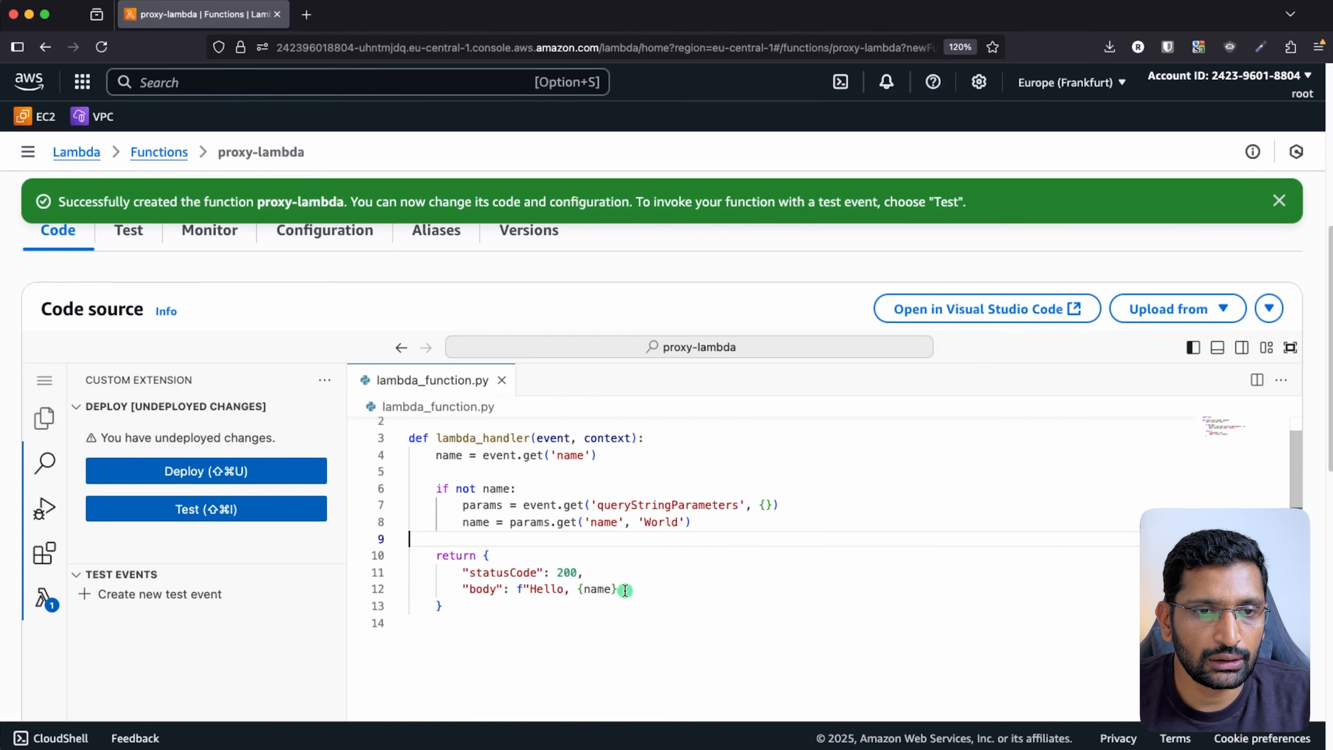
triple_click(640, 525)
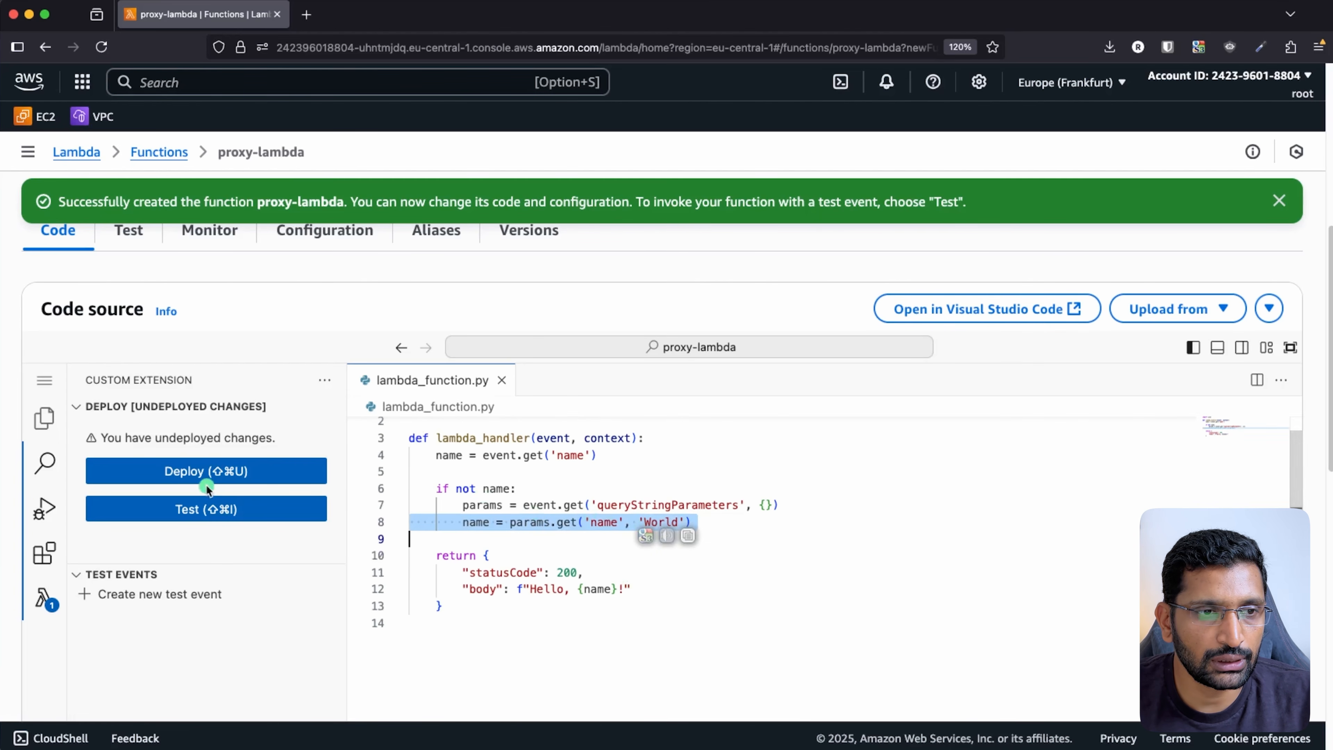
click(205, 473)
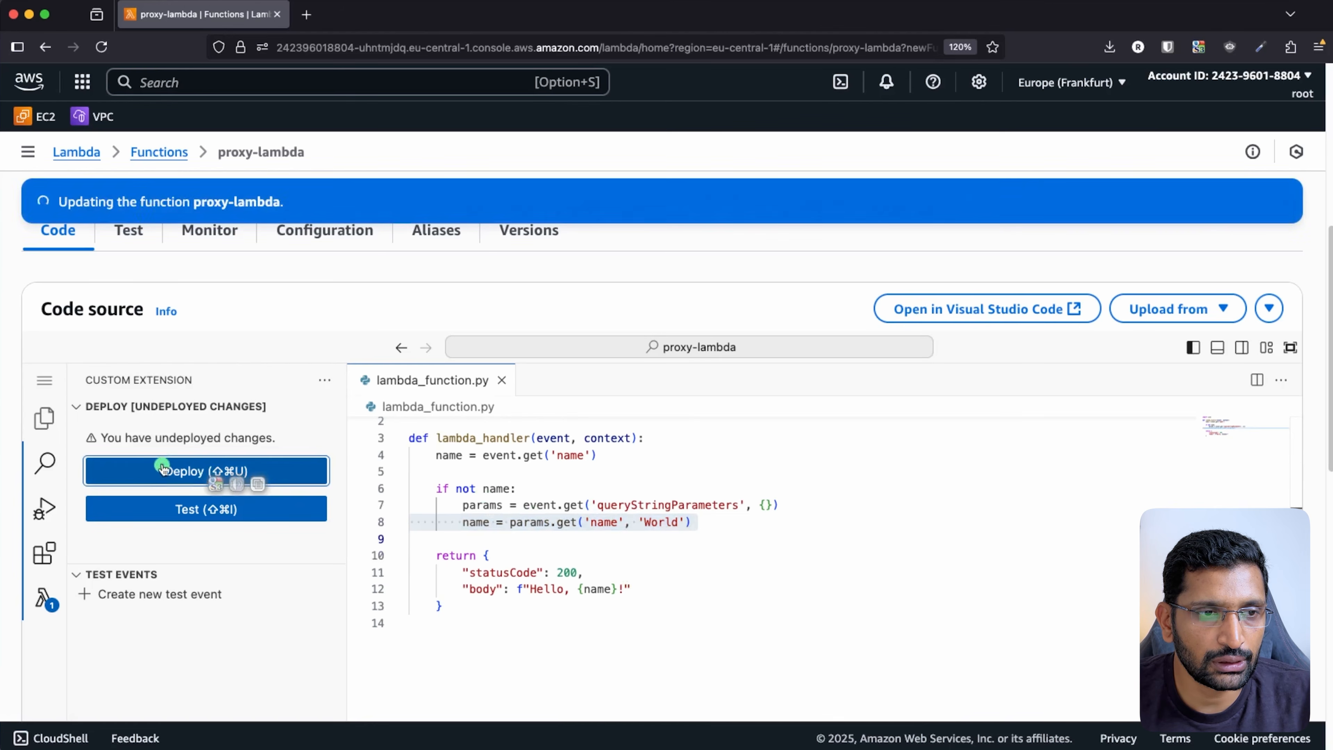
- Open non-proxy-lambda-processor in a new tab and select its name-handling code
super+click(152, 154)
click(367, 16)
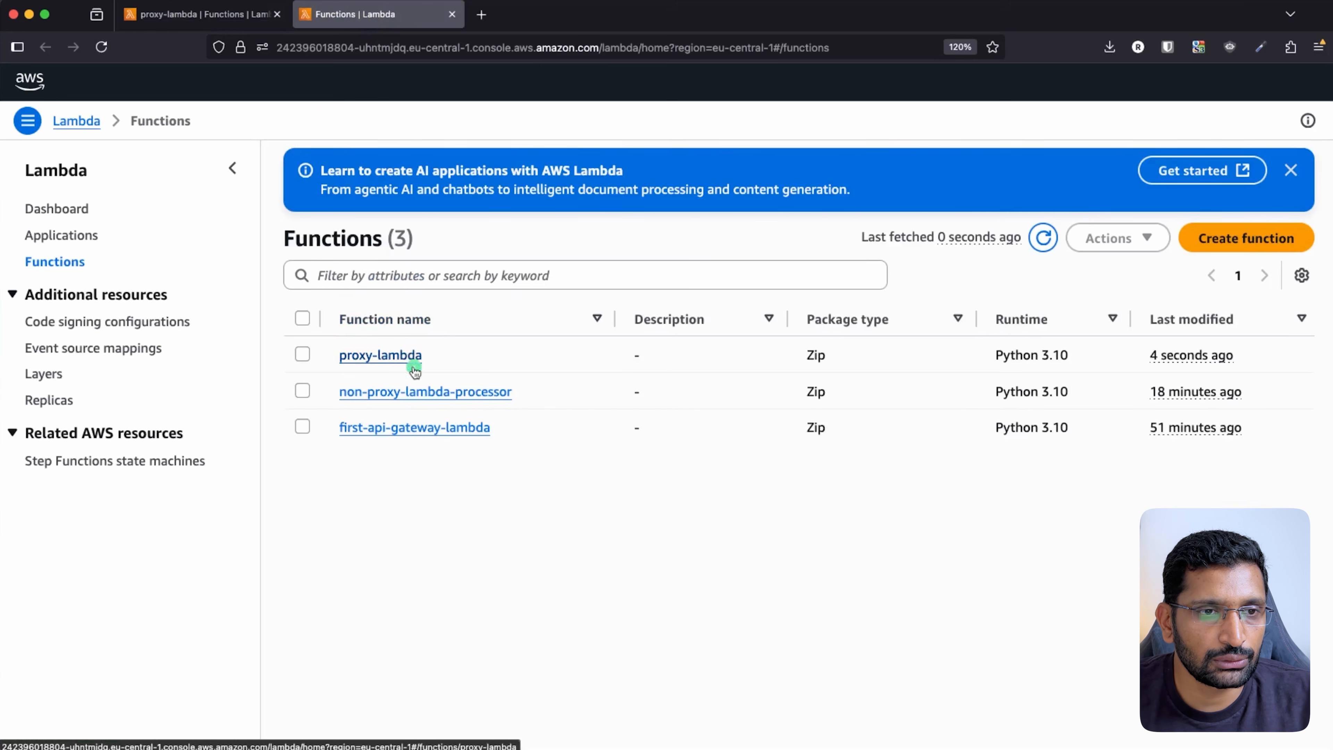
click(432, 396)
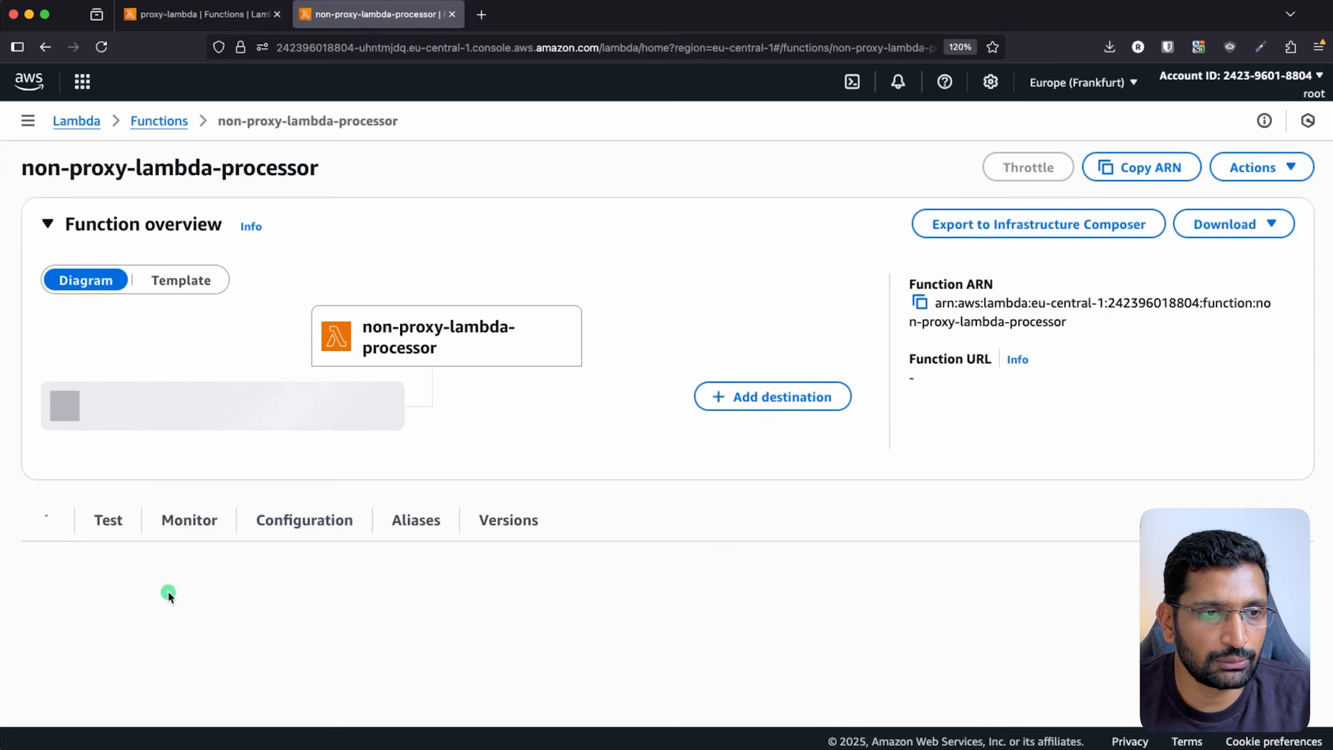
scroll(472, 507, down, 5)
scroll(485, 505, down, 3)
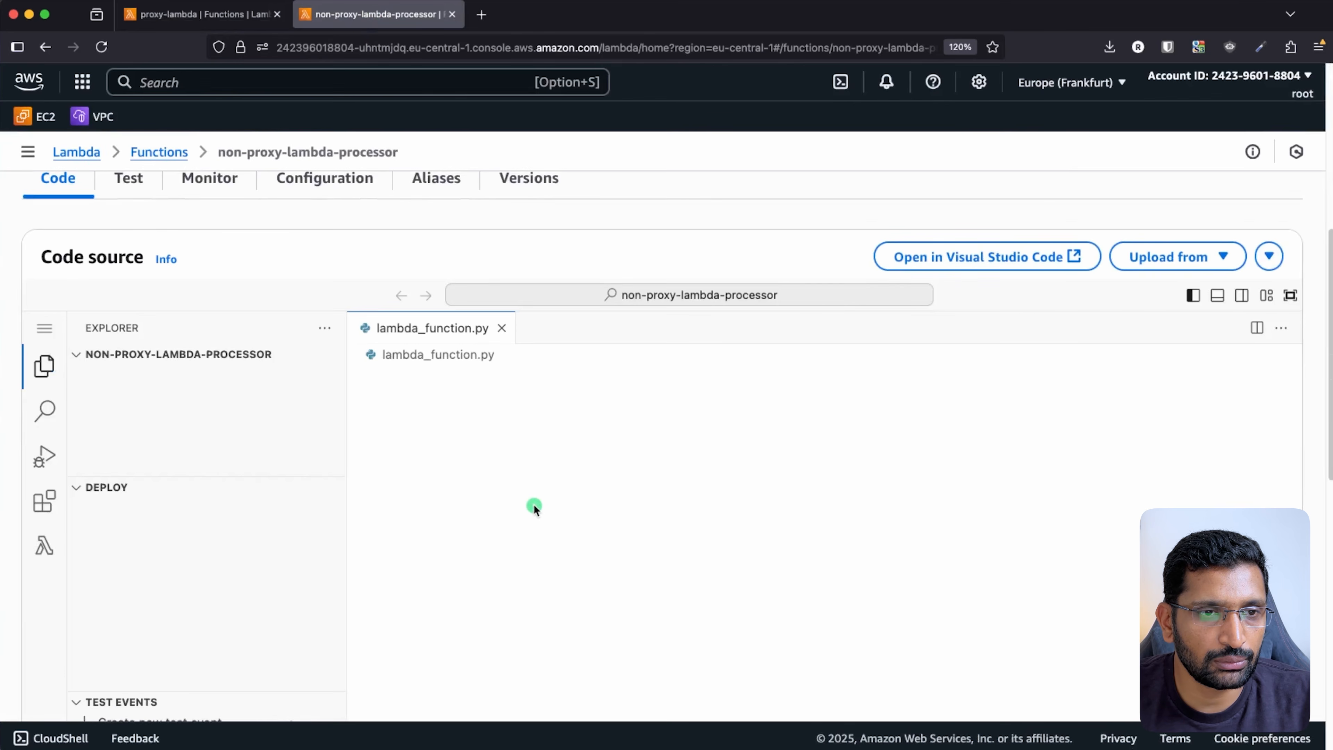
drag(461, 583, 407, 373)
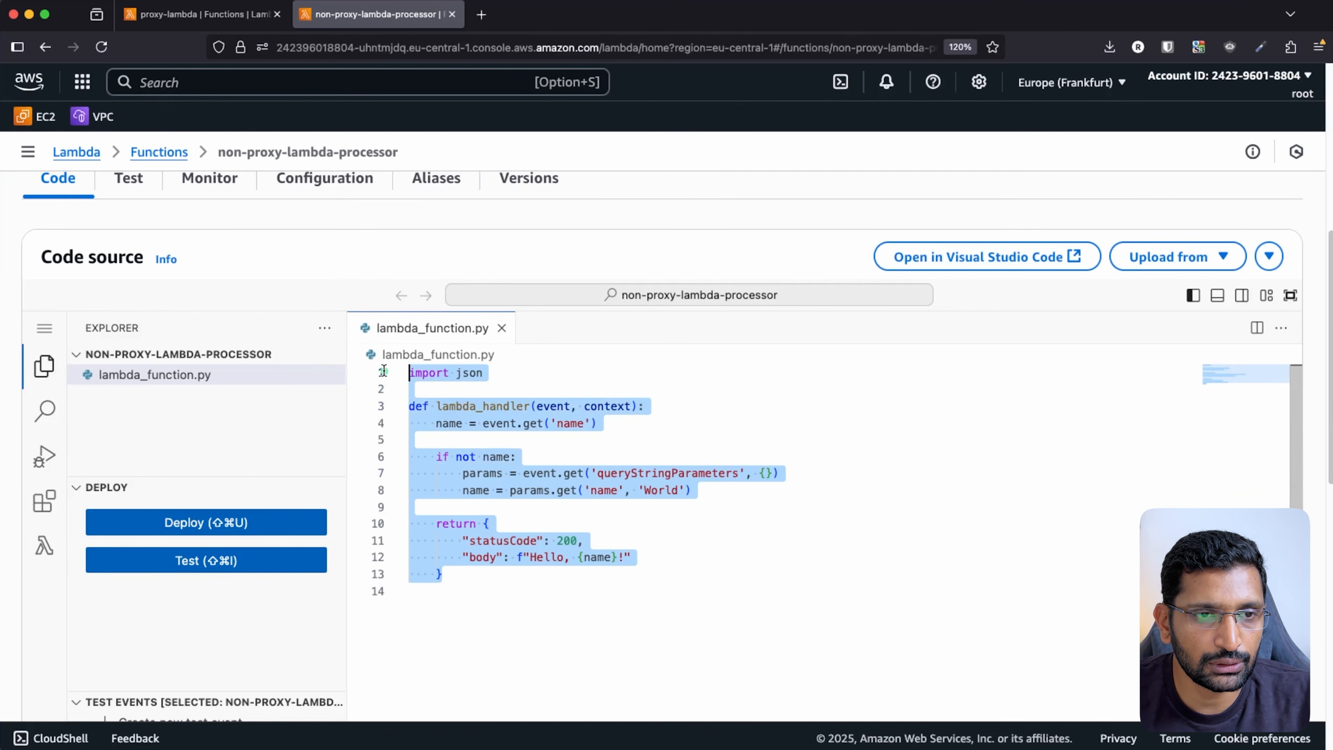
- Replace proxy-lambda's code with the clipboard handler and deploy it
click(219, 28)
click(478, 610)
key(super+a)
key(super+c)
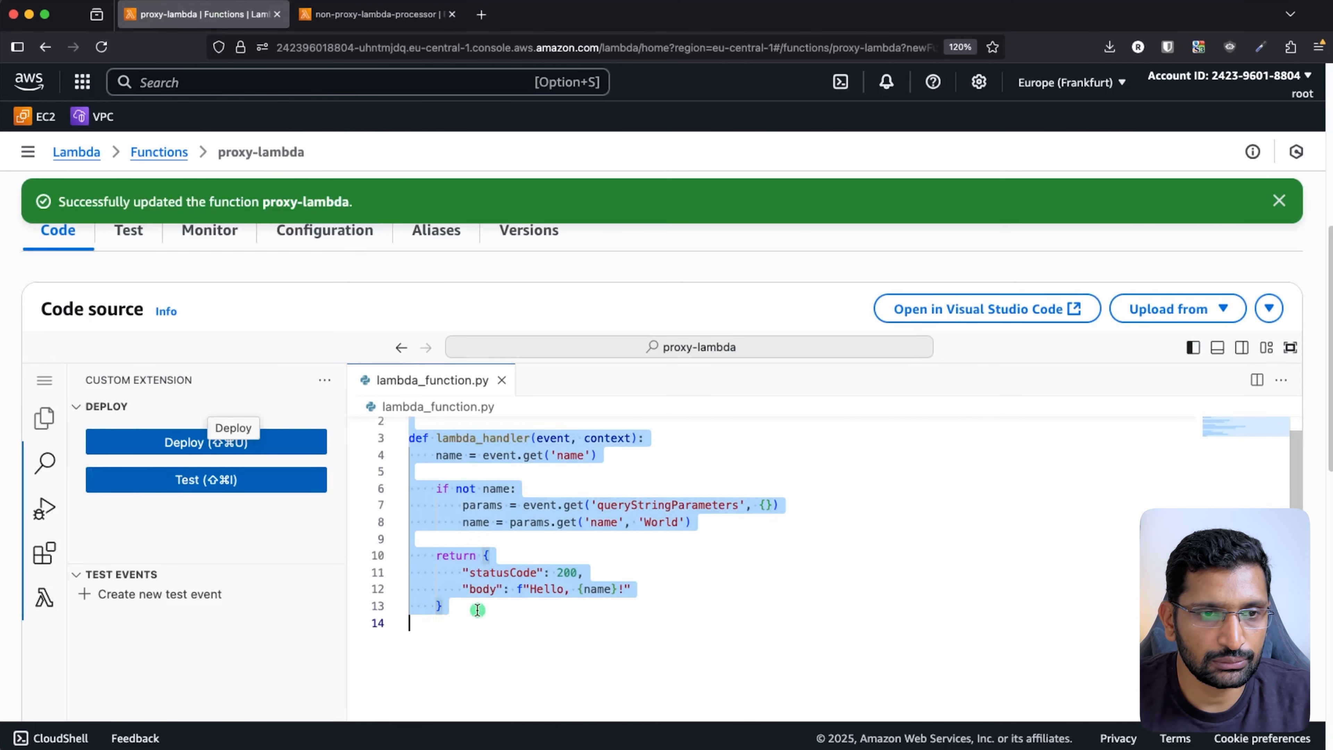
key(BackSpace)
key(super+v)
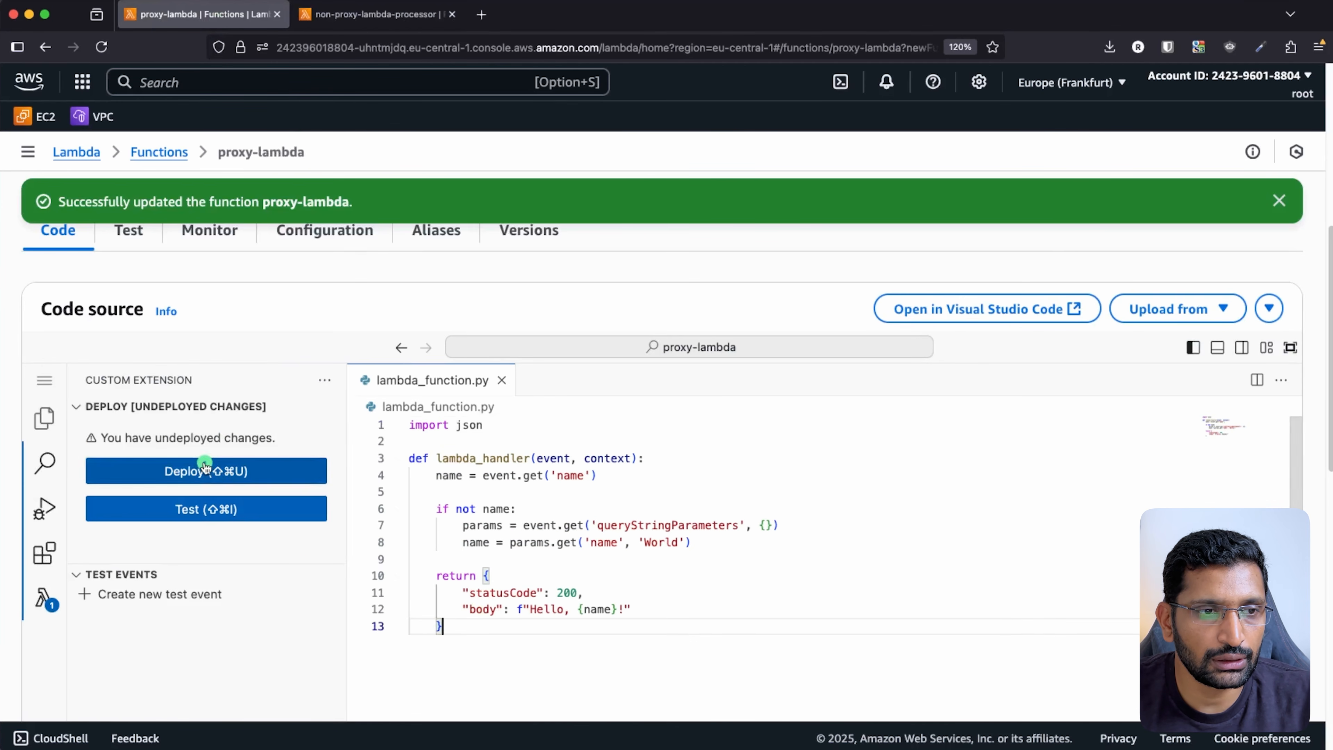
click(203, 471)
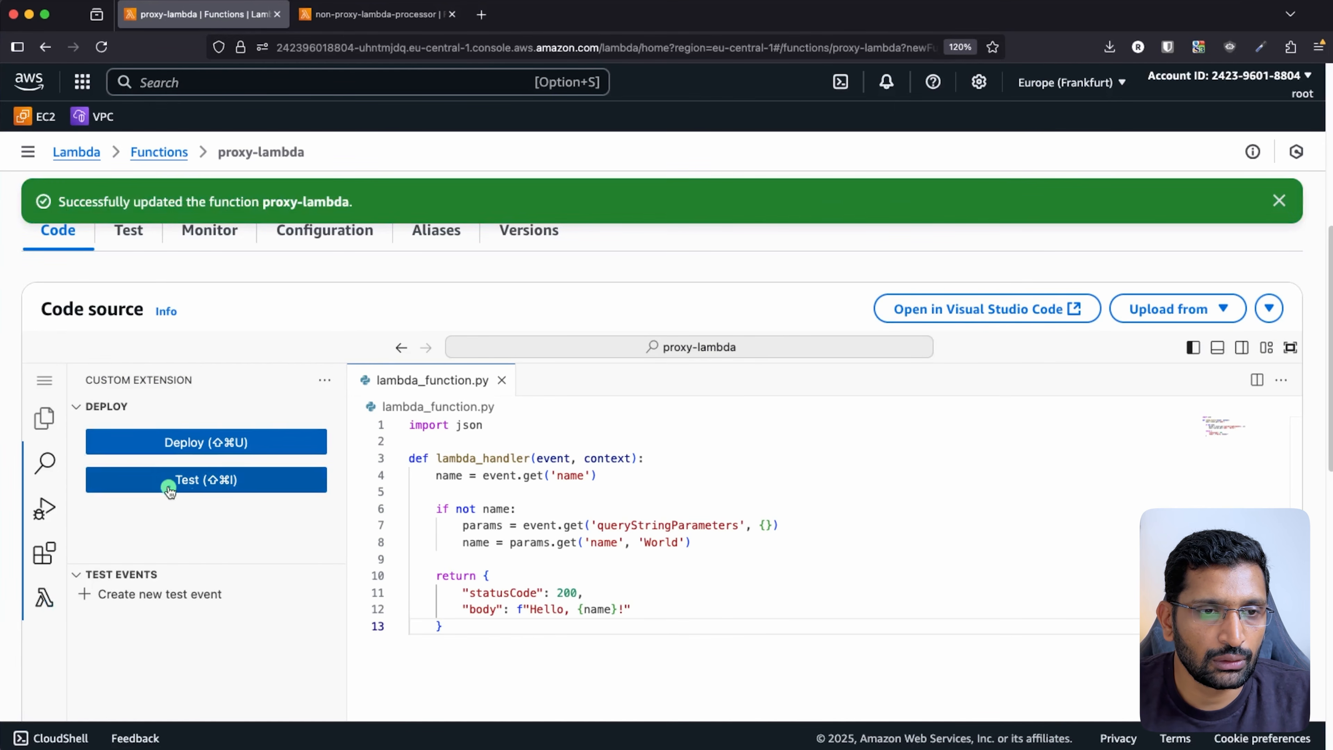
- Close the non-proxy-lambda-processor tab and select proxy-lambda's handler code
click(452, 14)
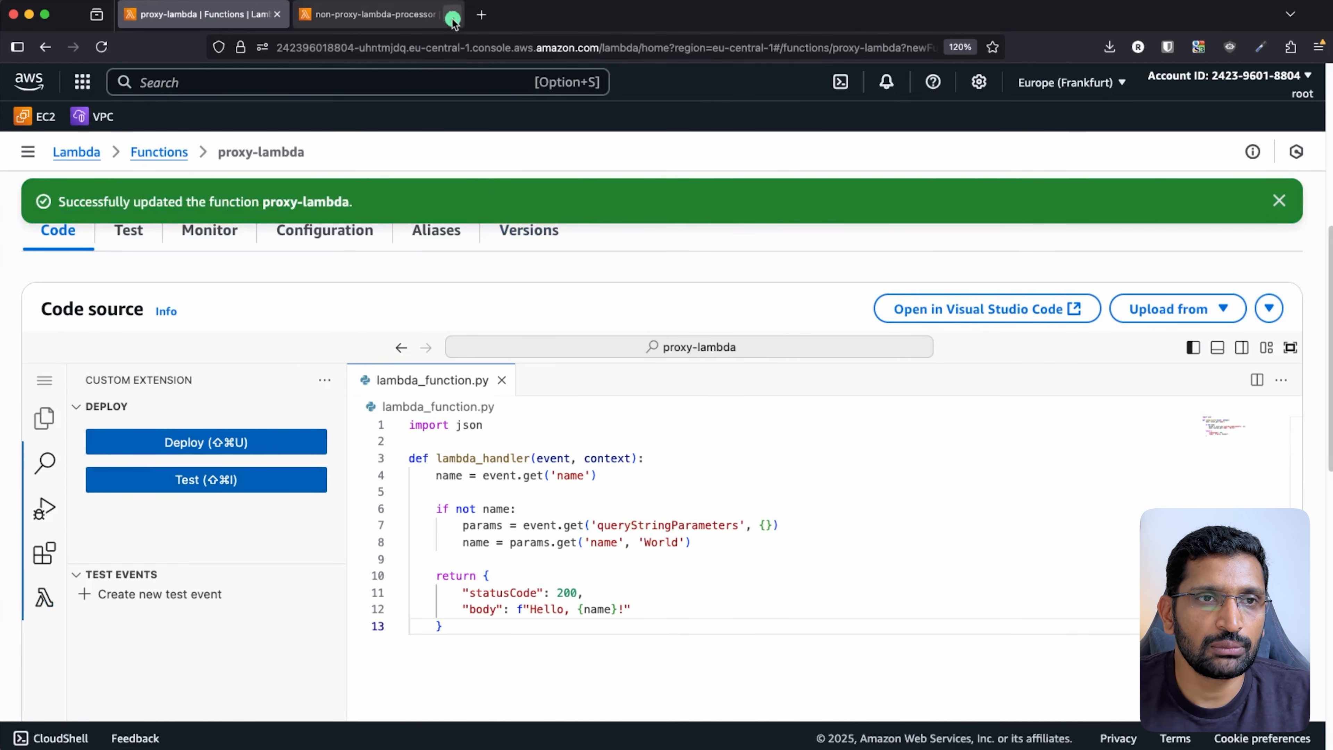
scroll(419, 381, up, 5)
scroll(419, 382, up, 3)
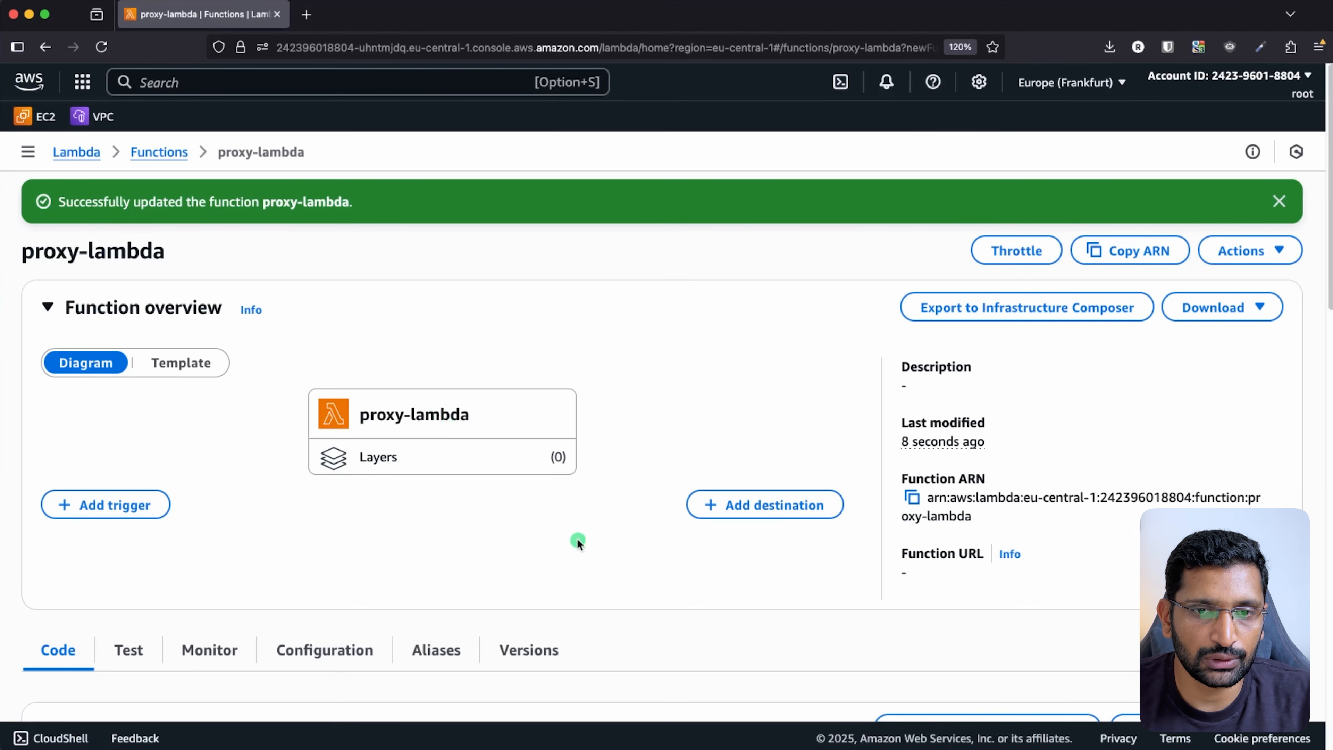
scroll(578, 539, down, 10)
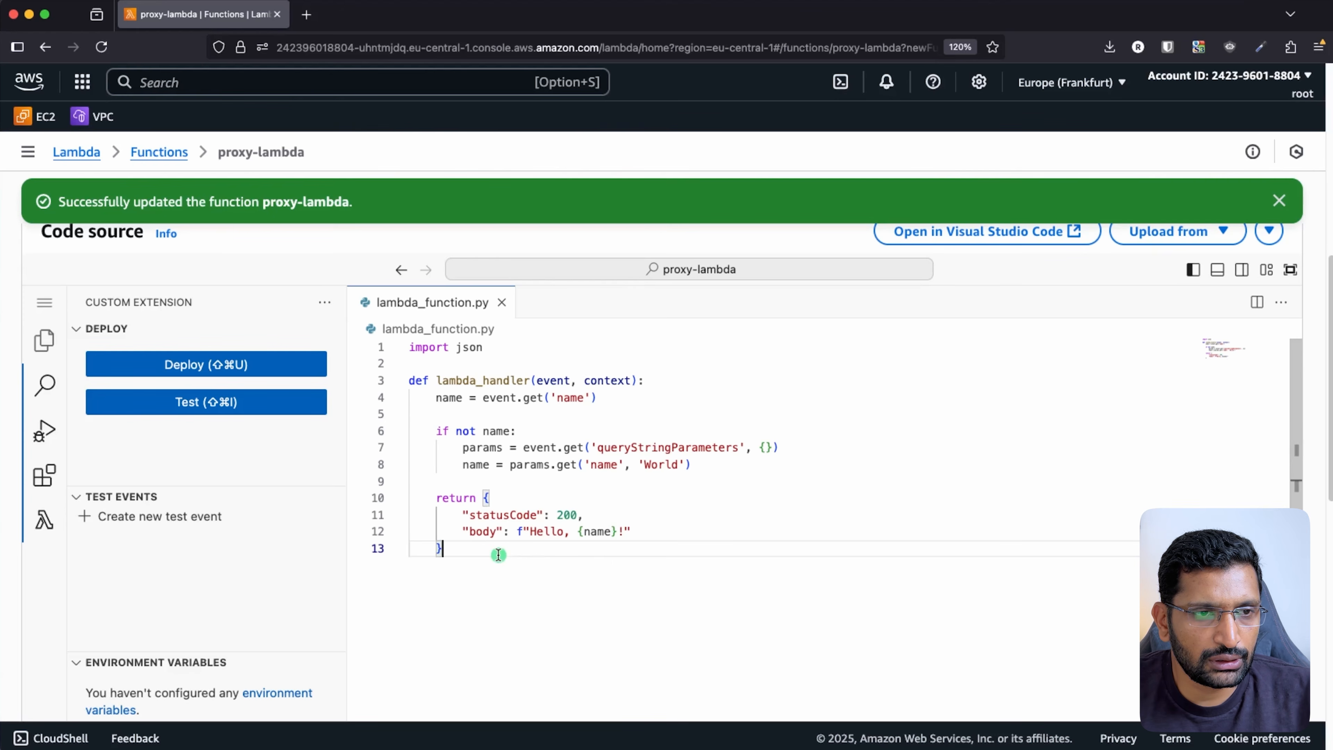
drag(498, 555, 409, 380)
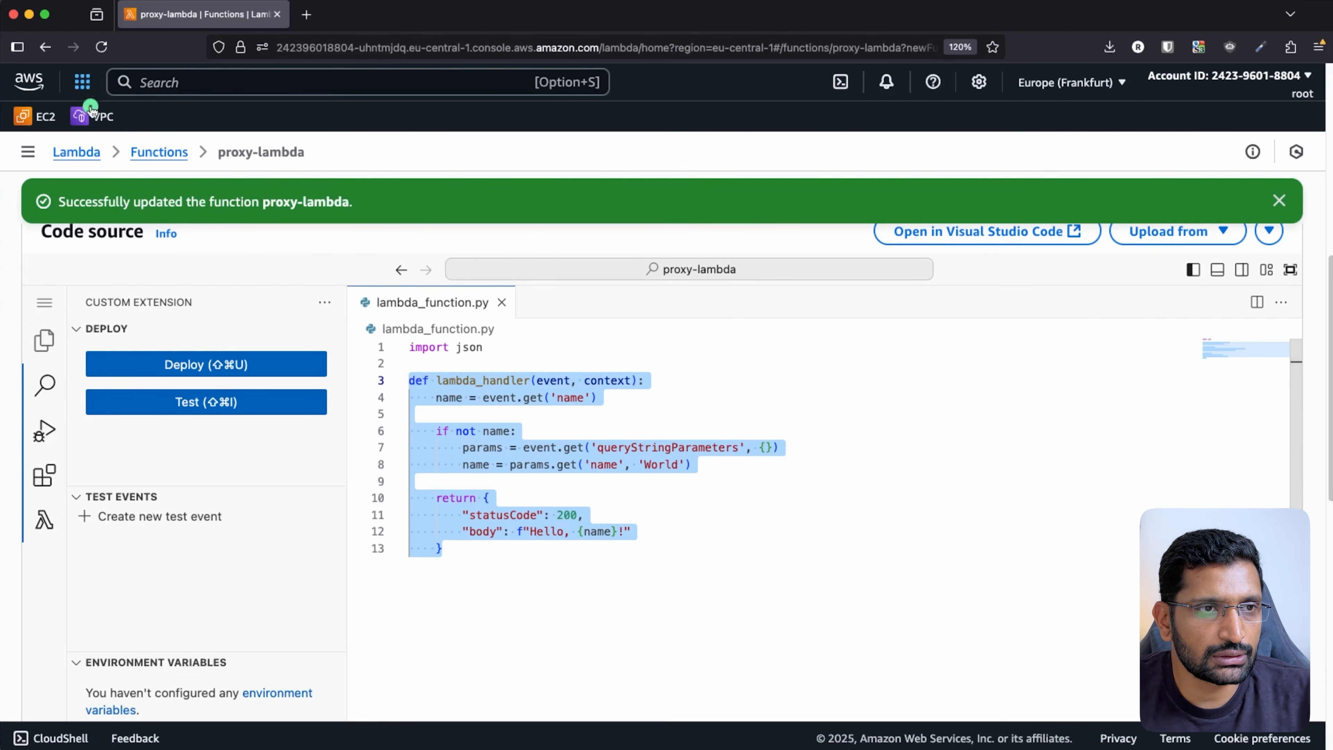
- Copy all of non-proxy-lambda-processor's code from a new tab and put it into proxy-lambda
middle_click(146, 155)
click(364, 26)
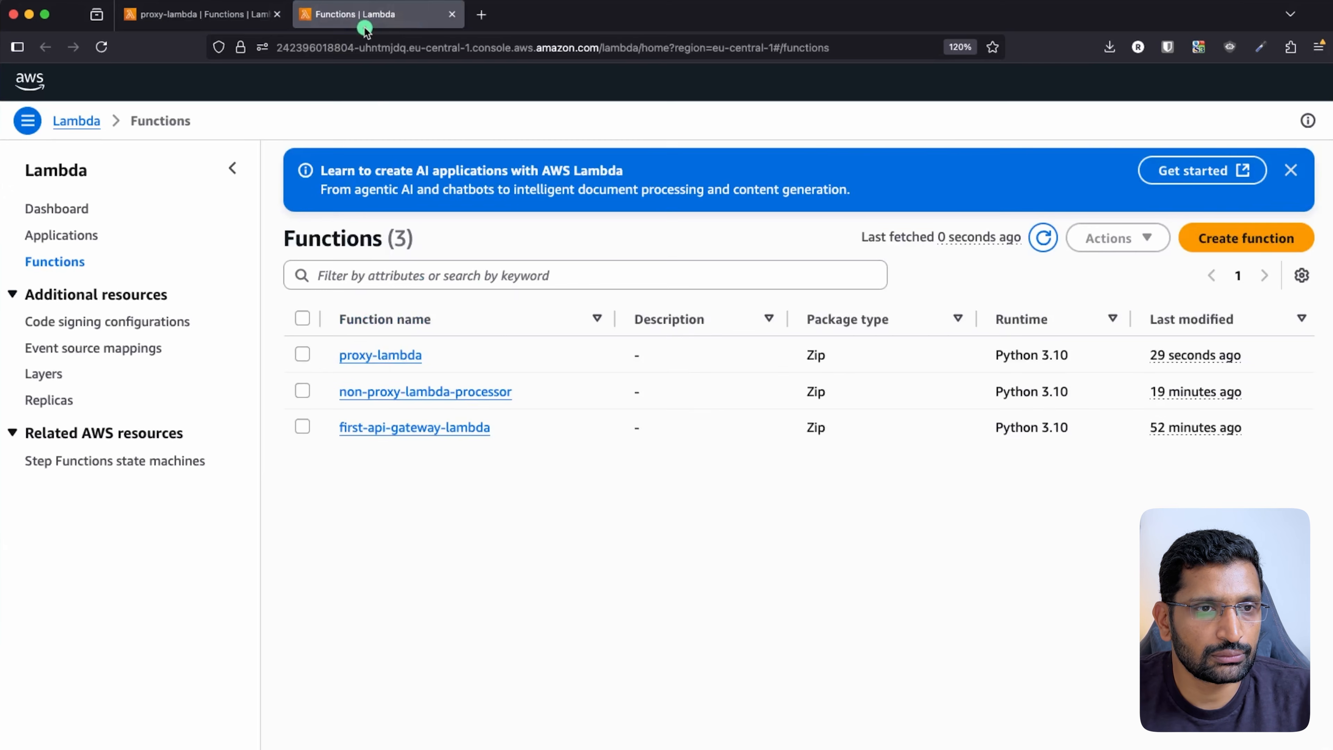
click(399, 392)
scroll(550, 541, down, 8)
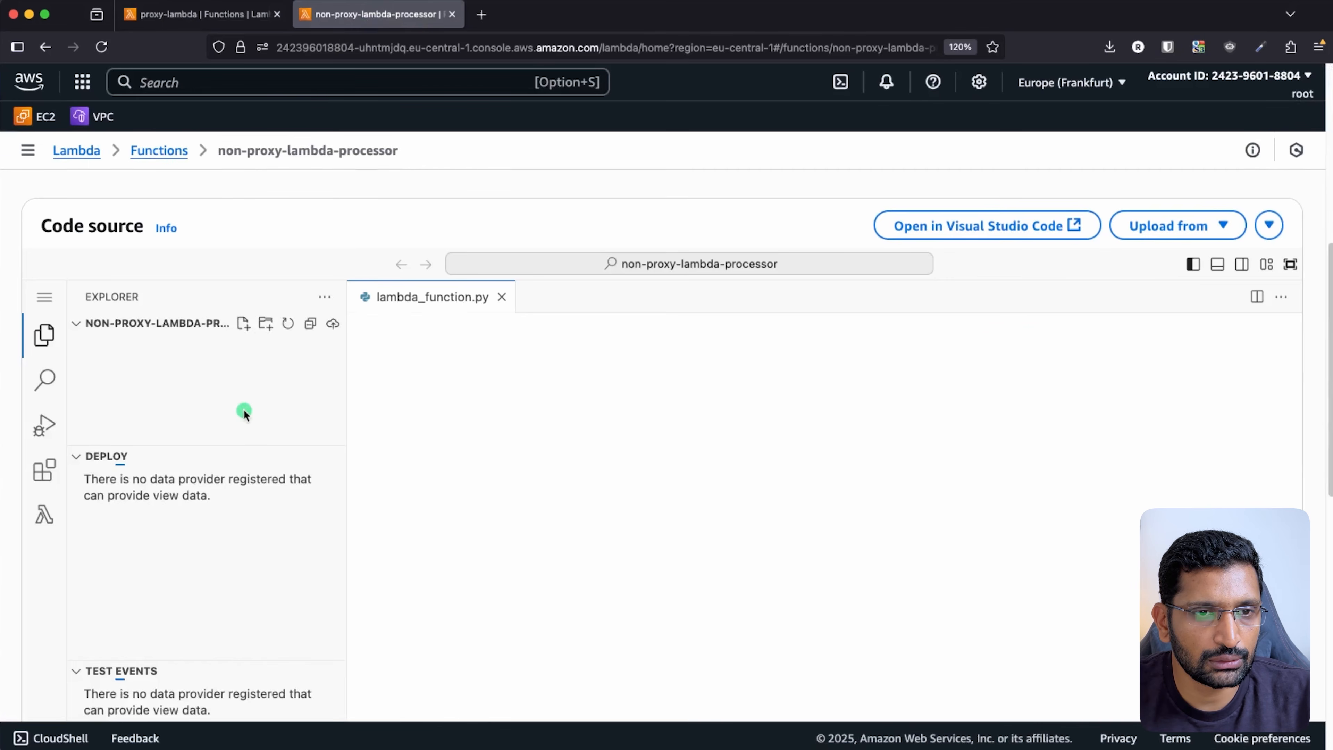
click(516, 561)
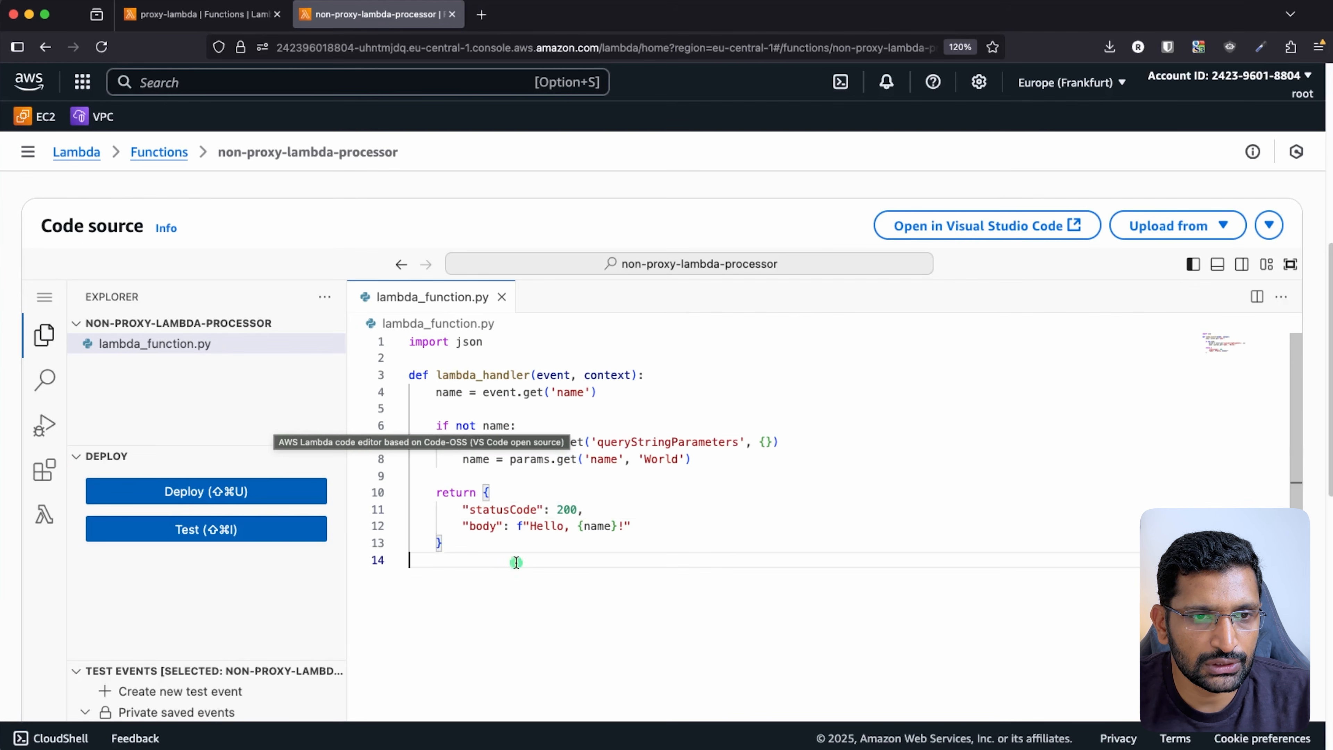
drag(471, 548, 451, 343)
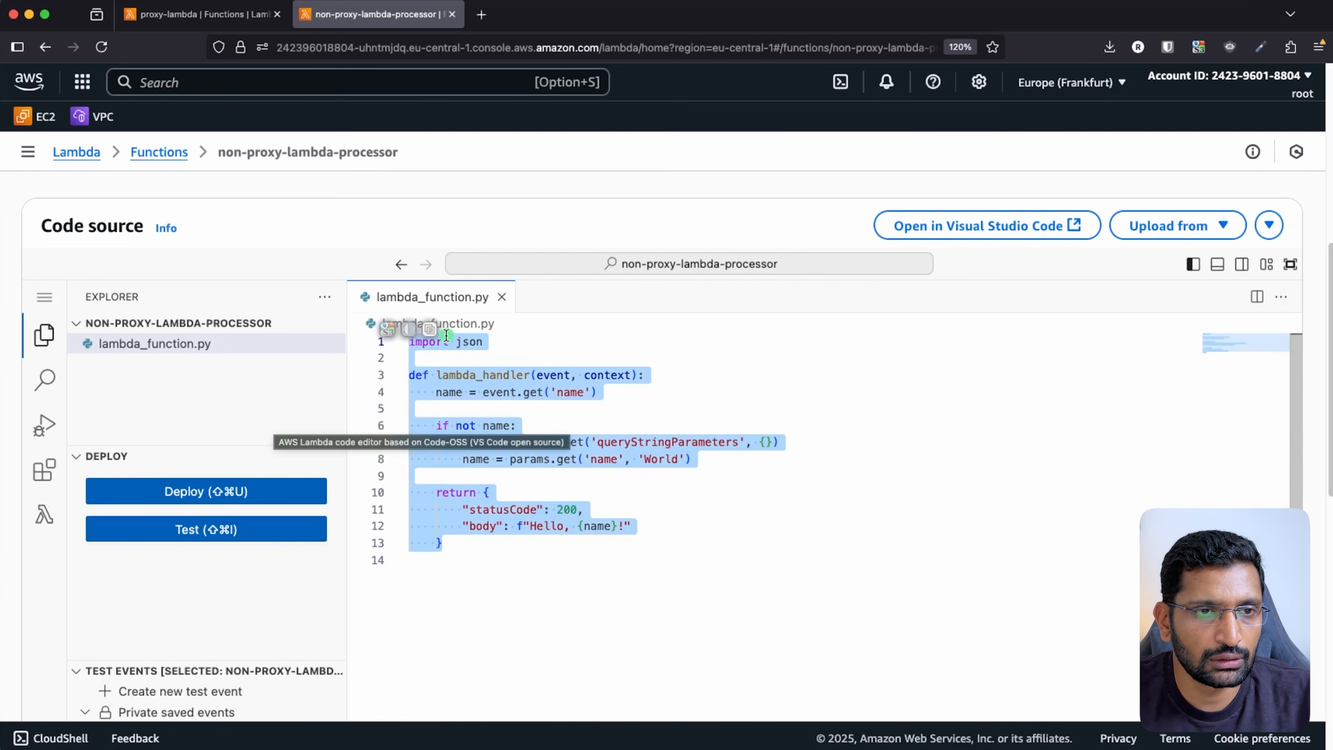
right_click(450, 343)
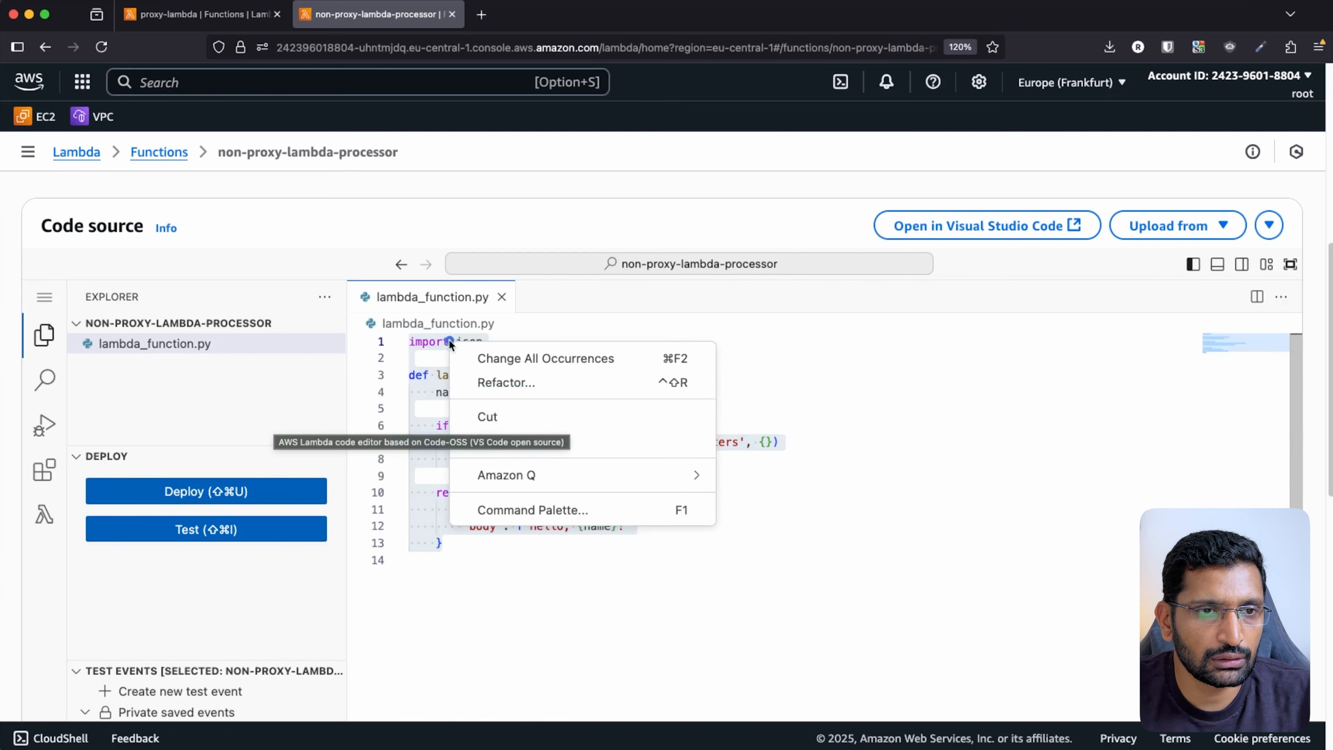
click(637, 436)
click(158, 15)
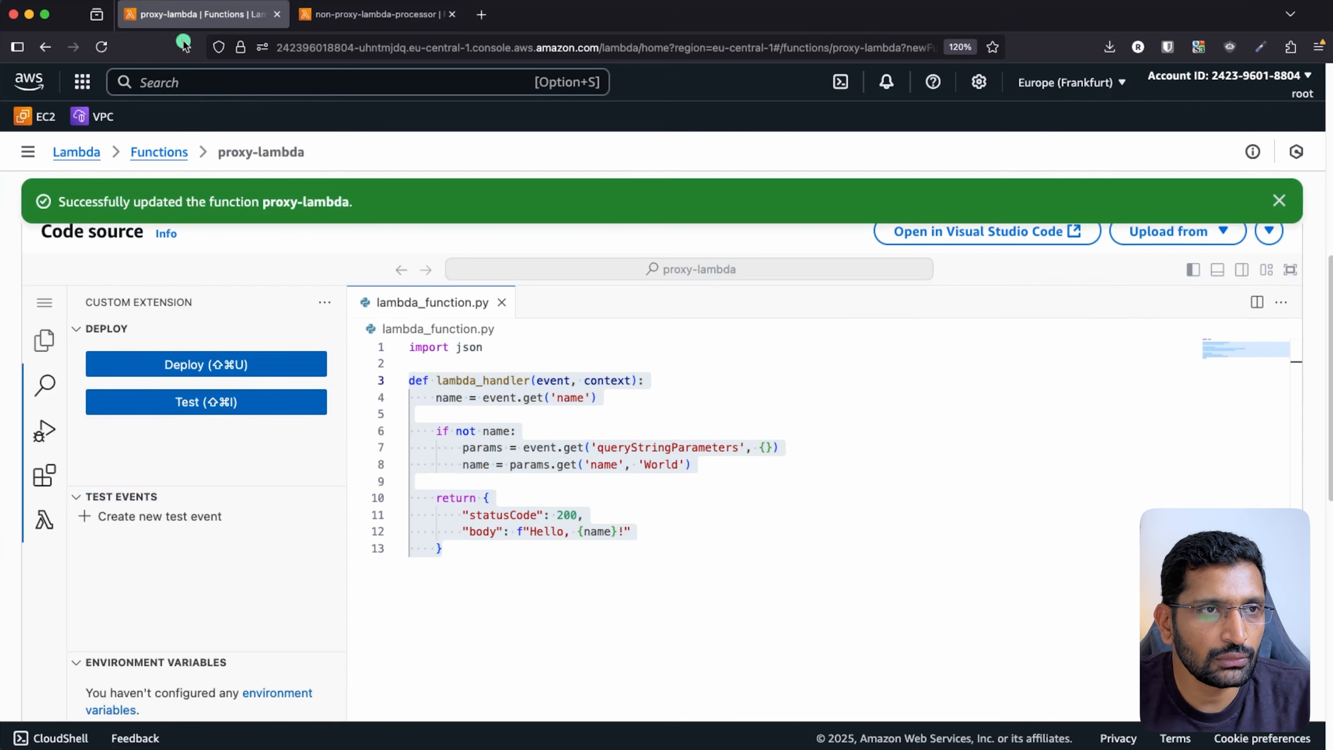
key(super+a)
click(533, 580)
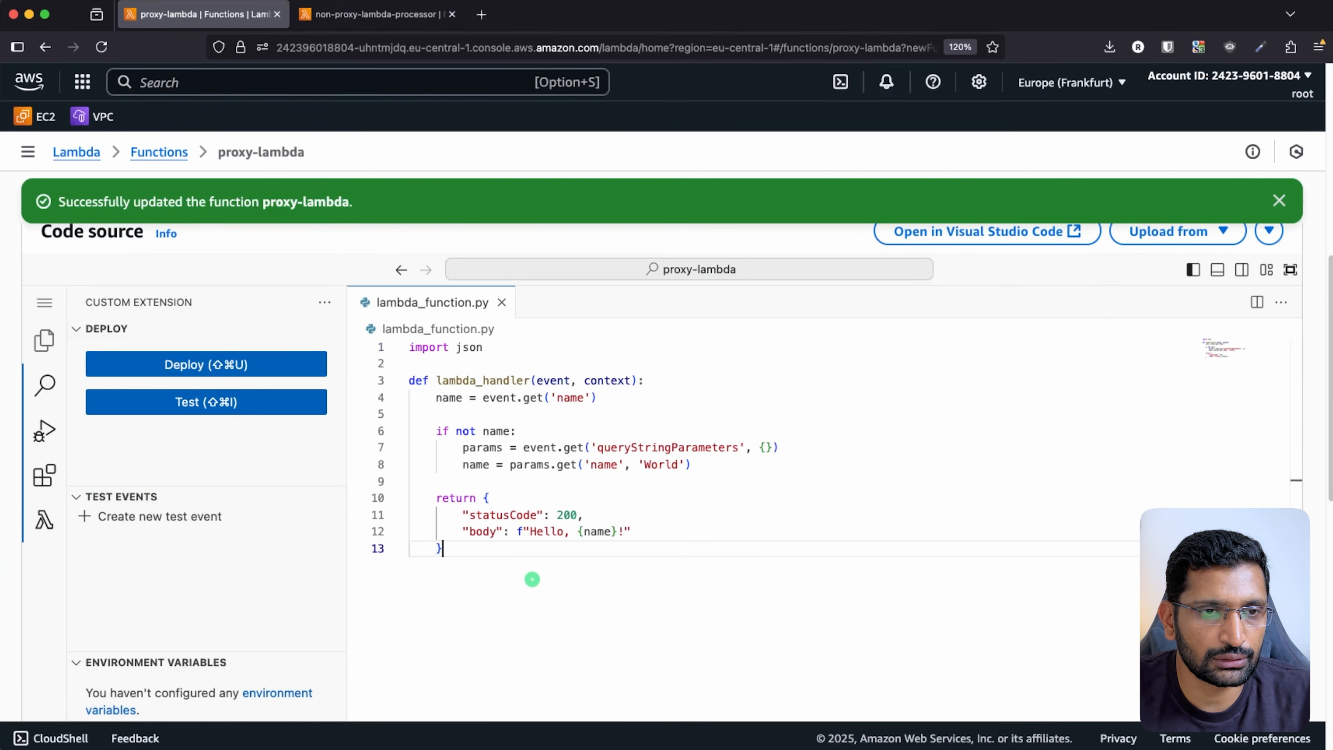
- Deploy proxy-lambda, close the second tab, and open API Gateway by searching 'api'
click(256, 400)
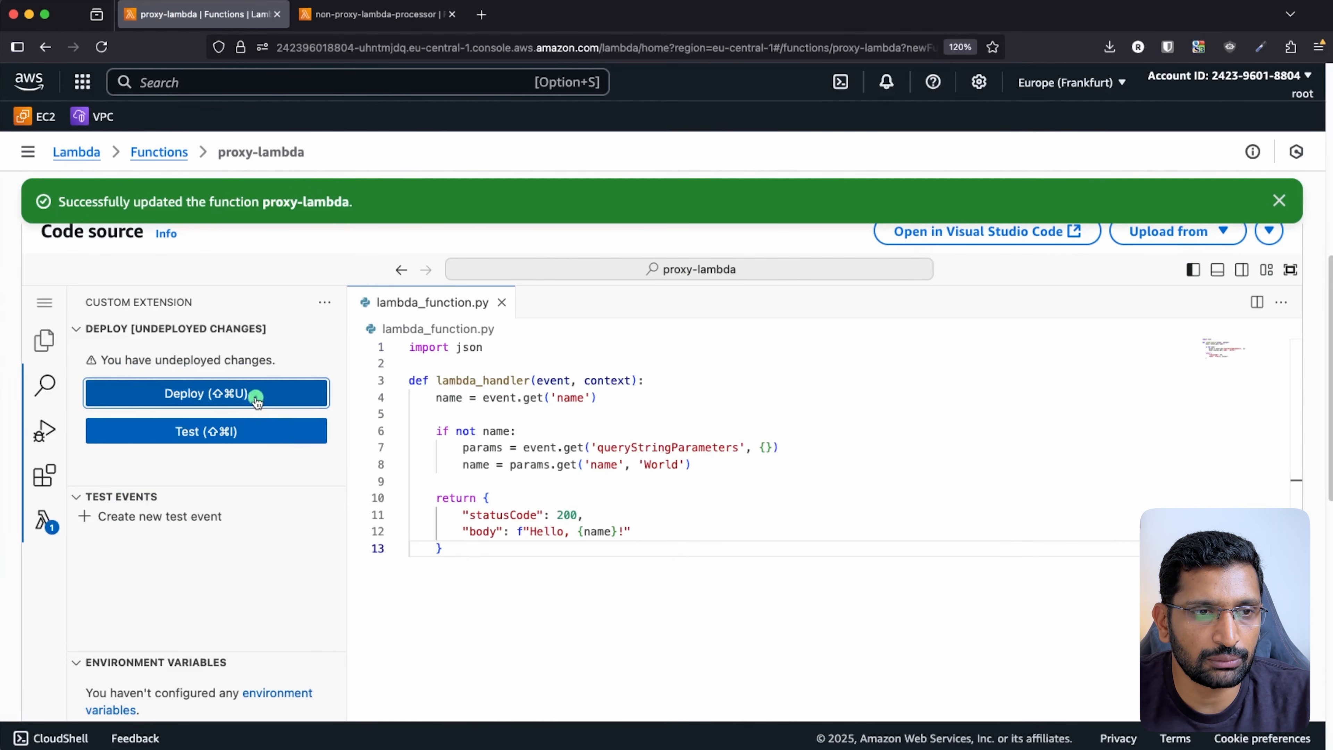
click(209, 392)
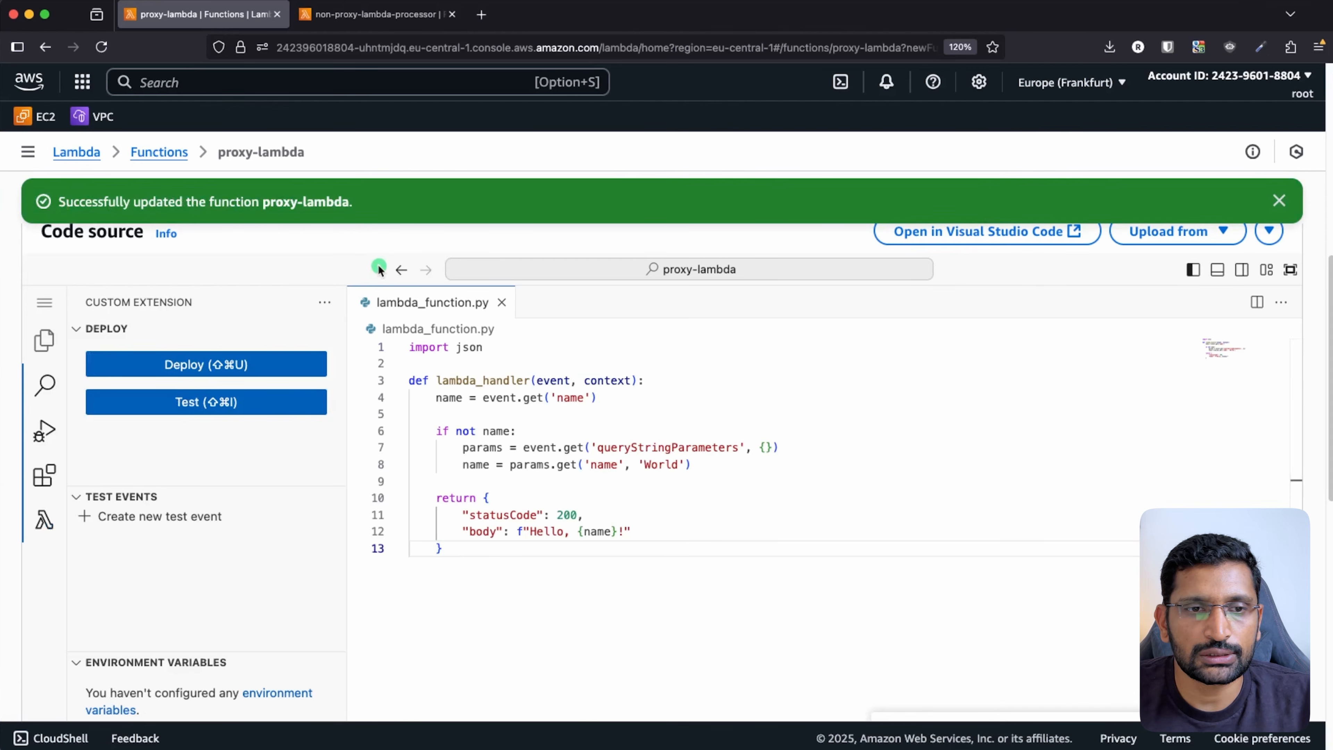
click(153, 84)
click(449, 16)
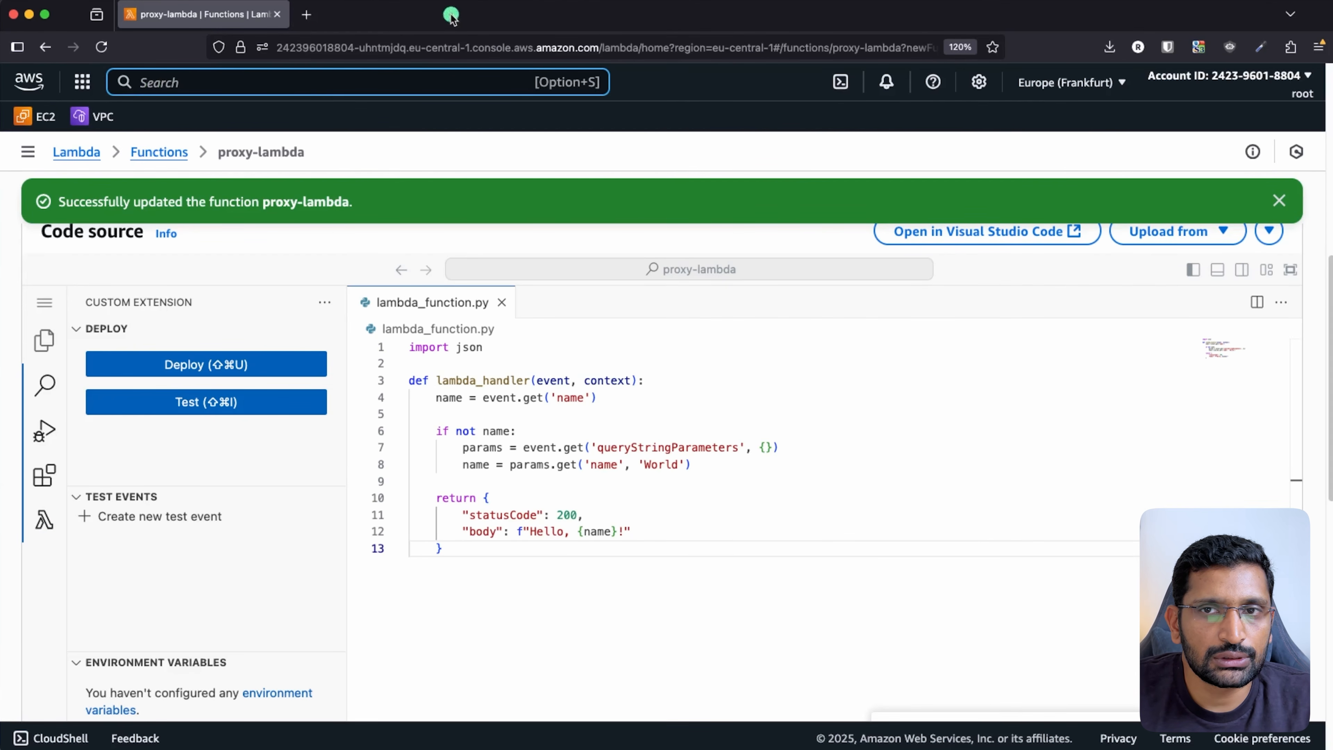
text(api)
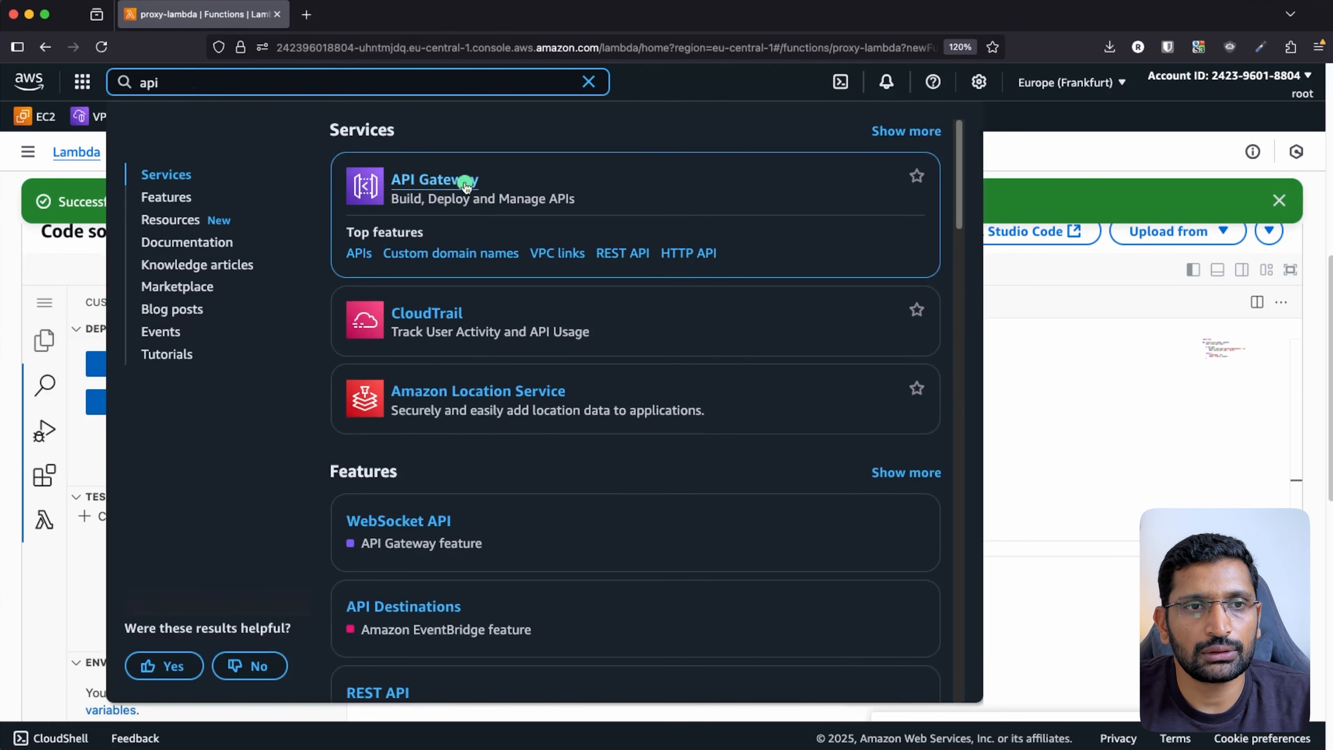
click(465, 181)
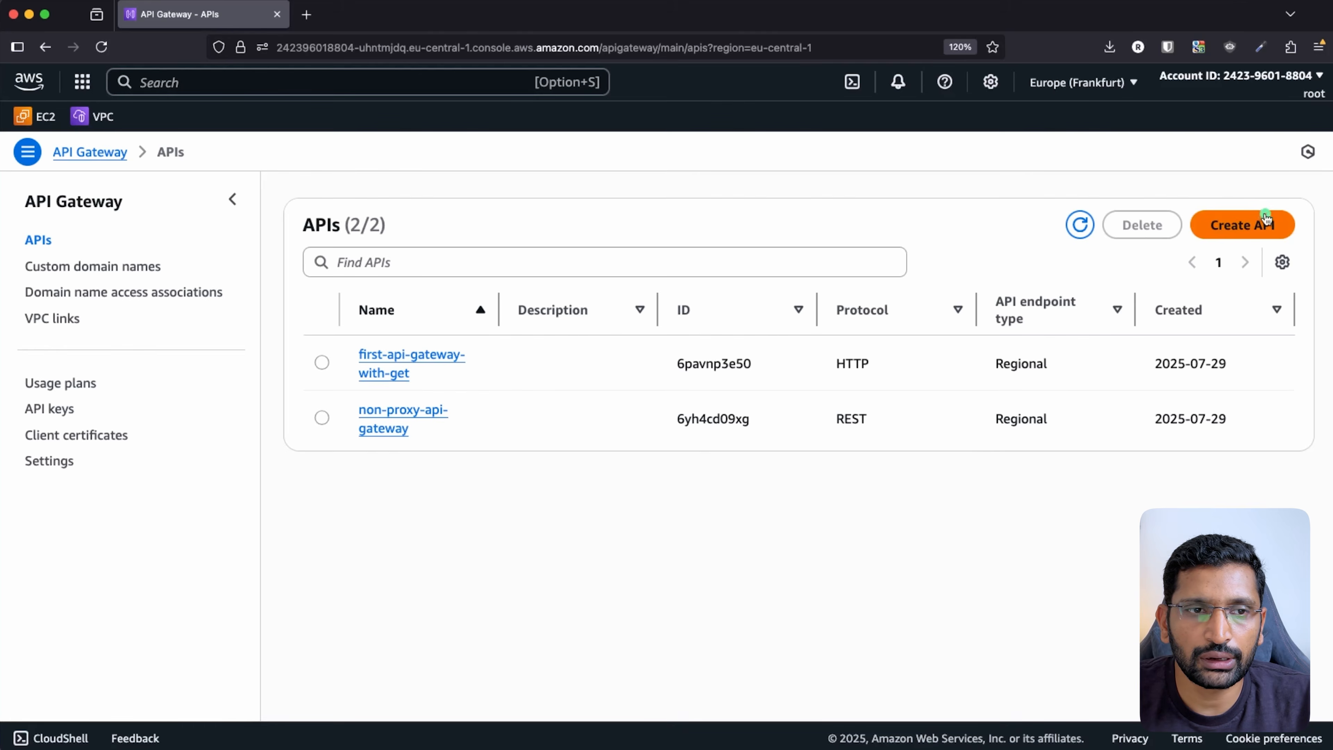
- Build a REST API named proxy-api-gateway, correcting the typo in the name
click(1262, 223)
scroll(455, 450, down, 5)
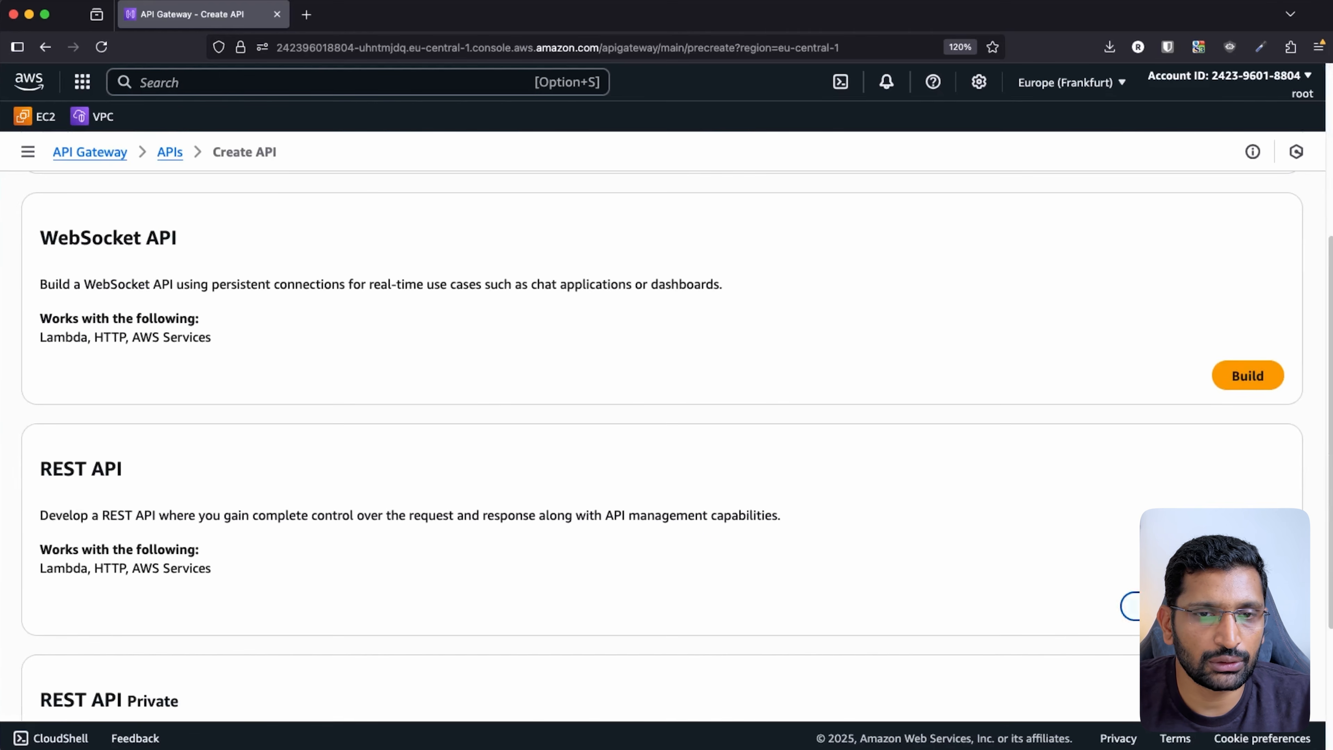
click(1248, 606)
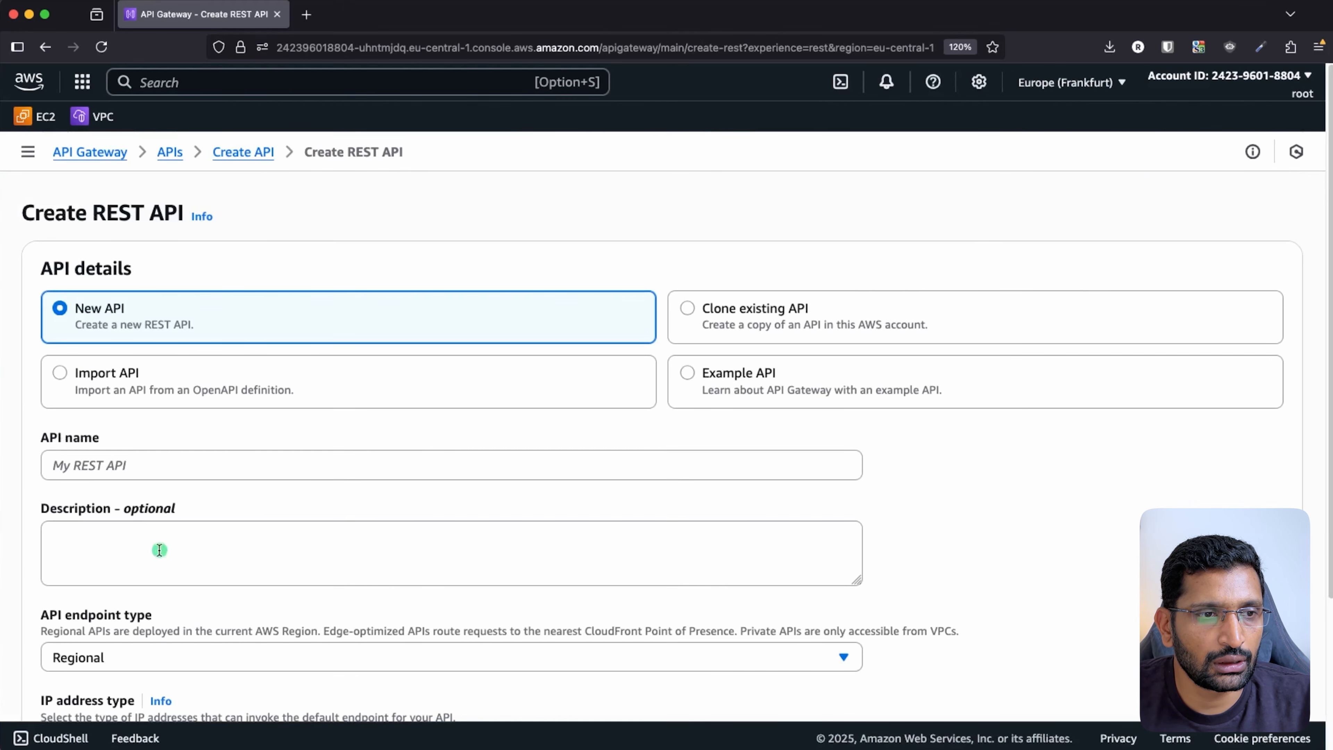
click(91, 468)
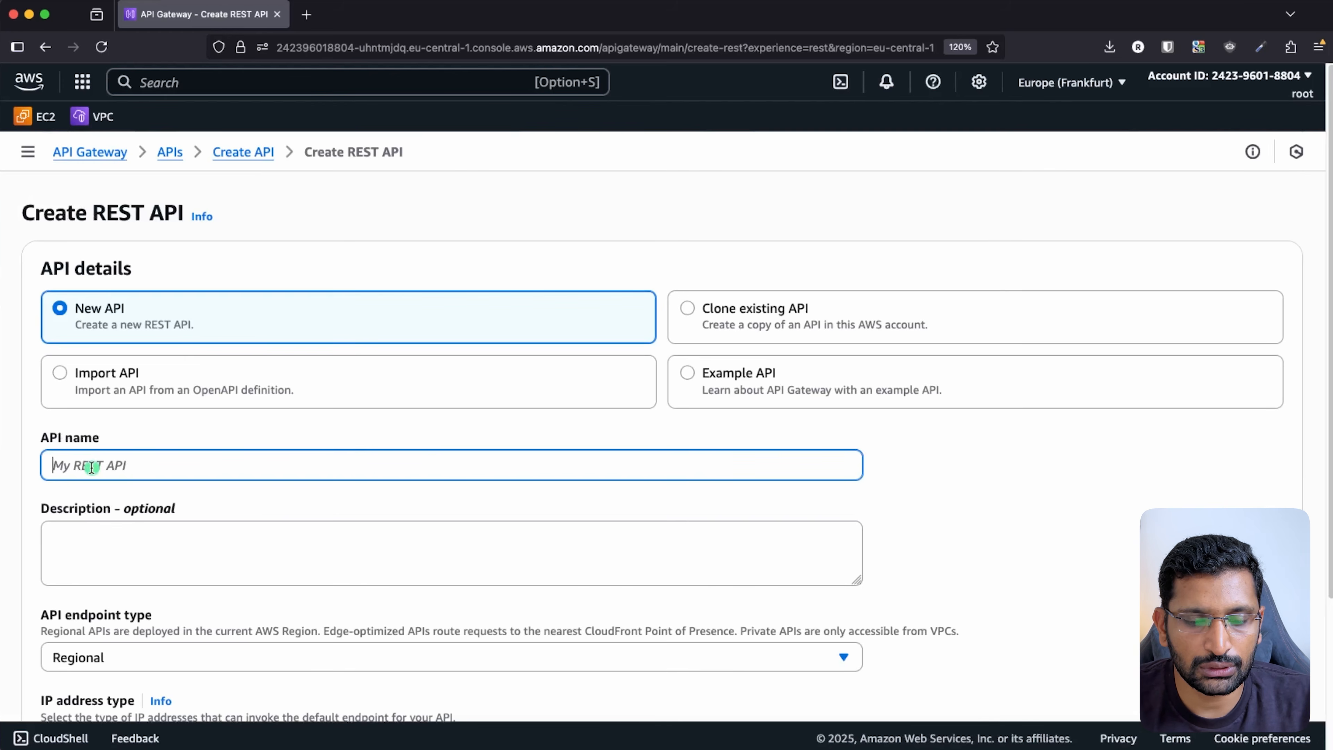
text(proxy-pit-gateway)
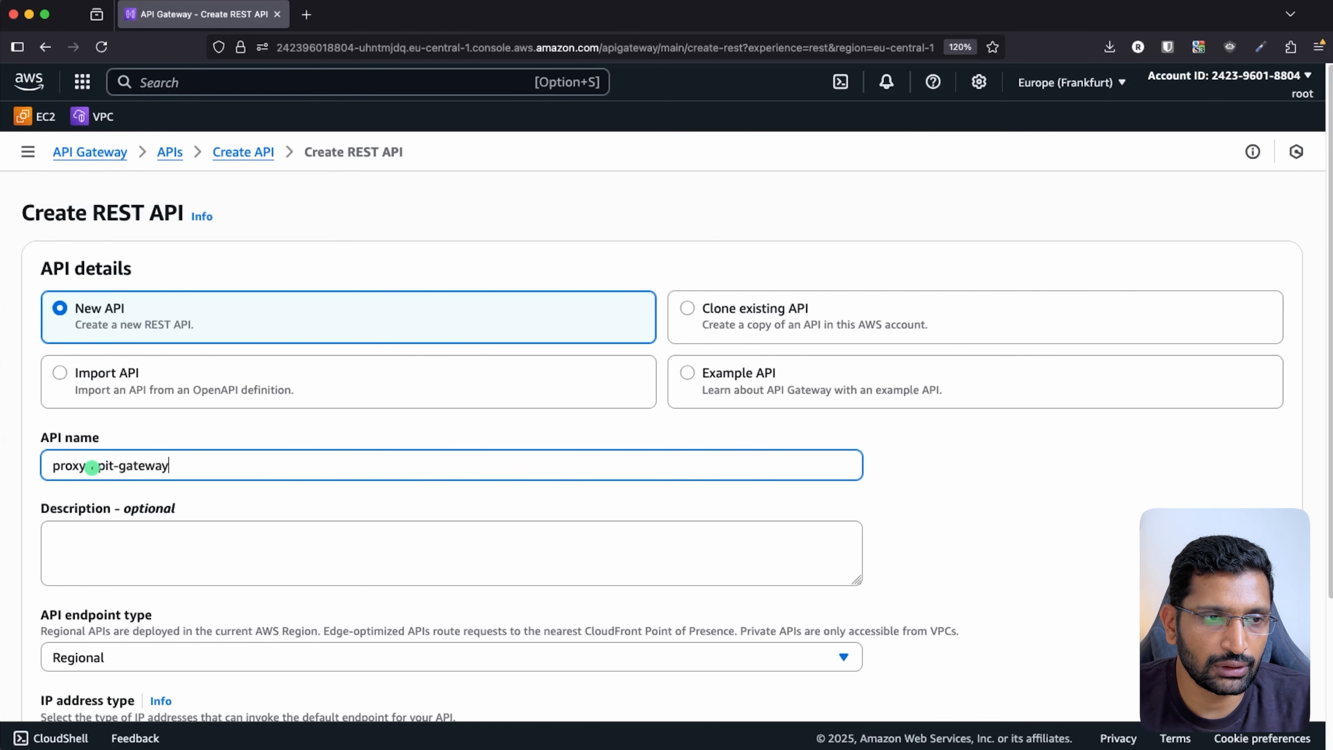
click(91, 467)
text(ateway)
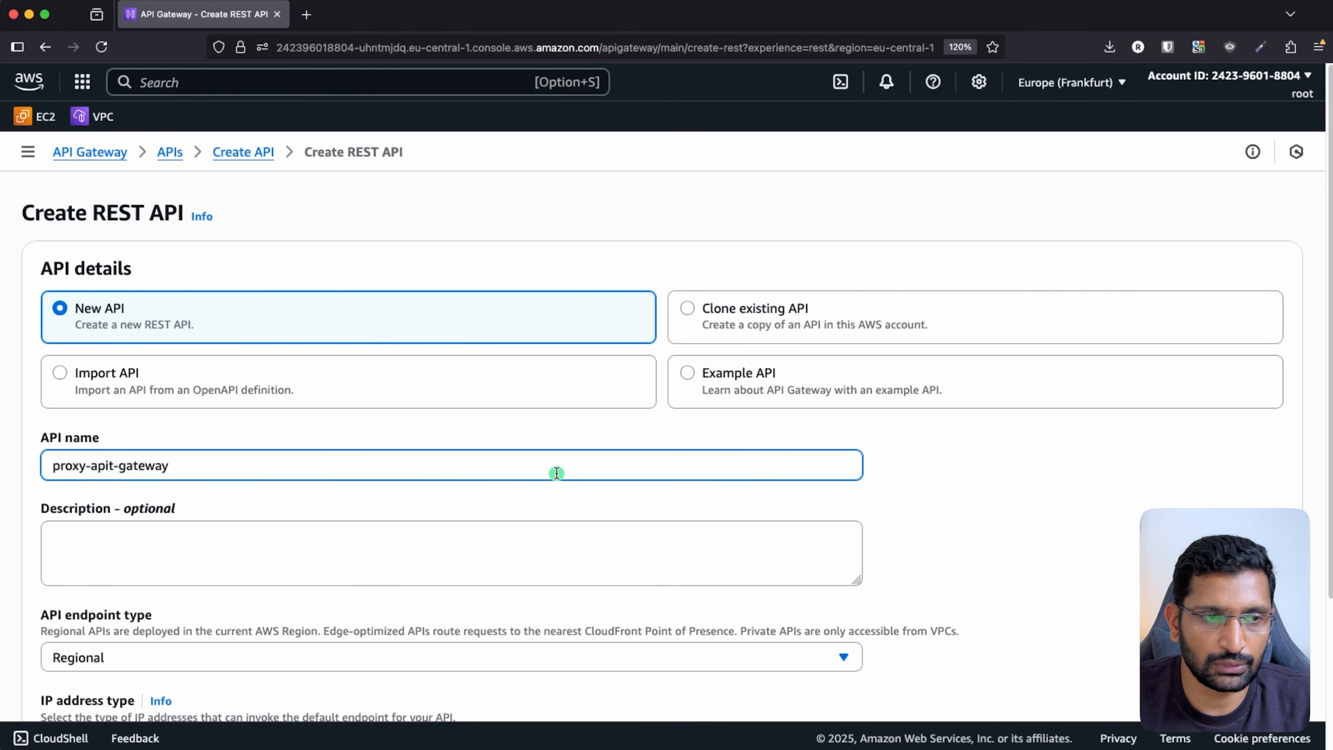
key(Left)
key(Left)
key(Left)
key(Left)
key(Left)
key(Left)
key(Left)
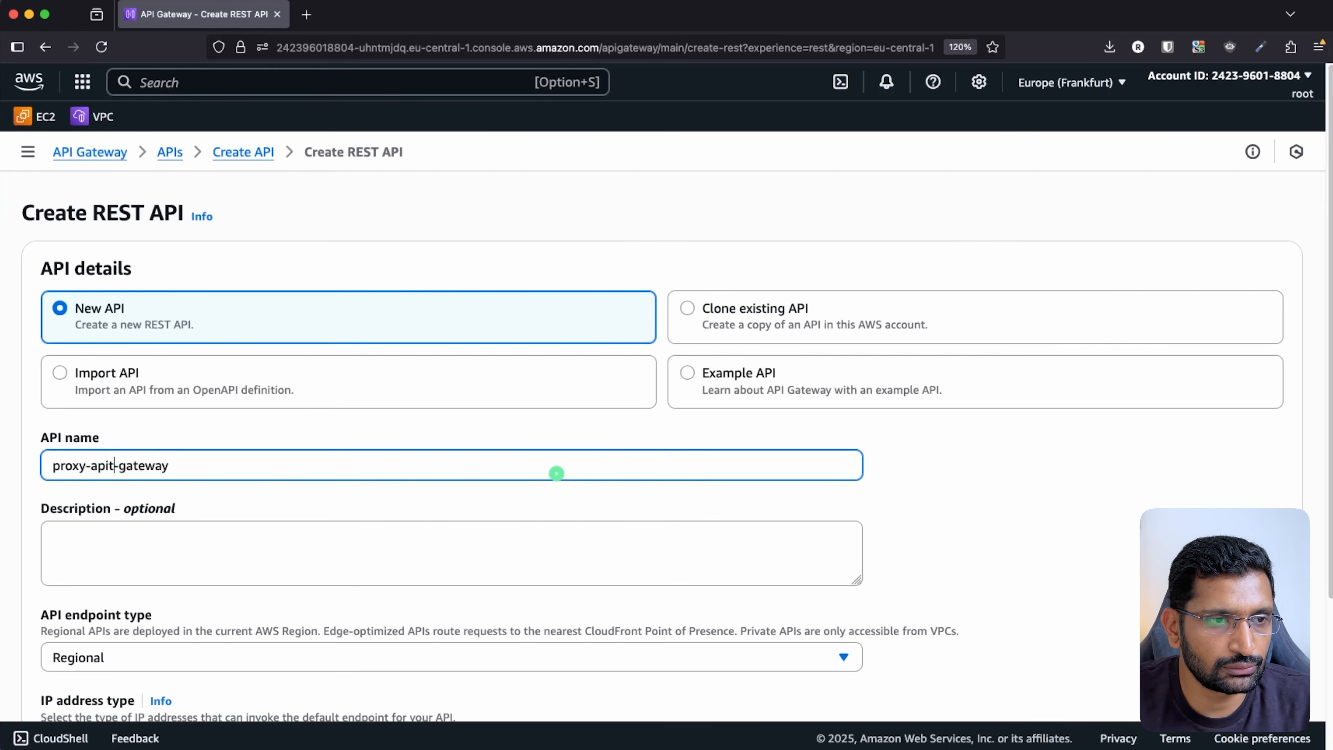
key(BackSpace)
click(961, 528)
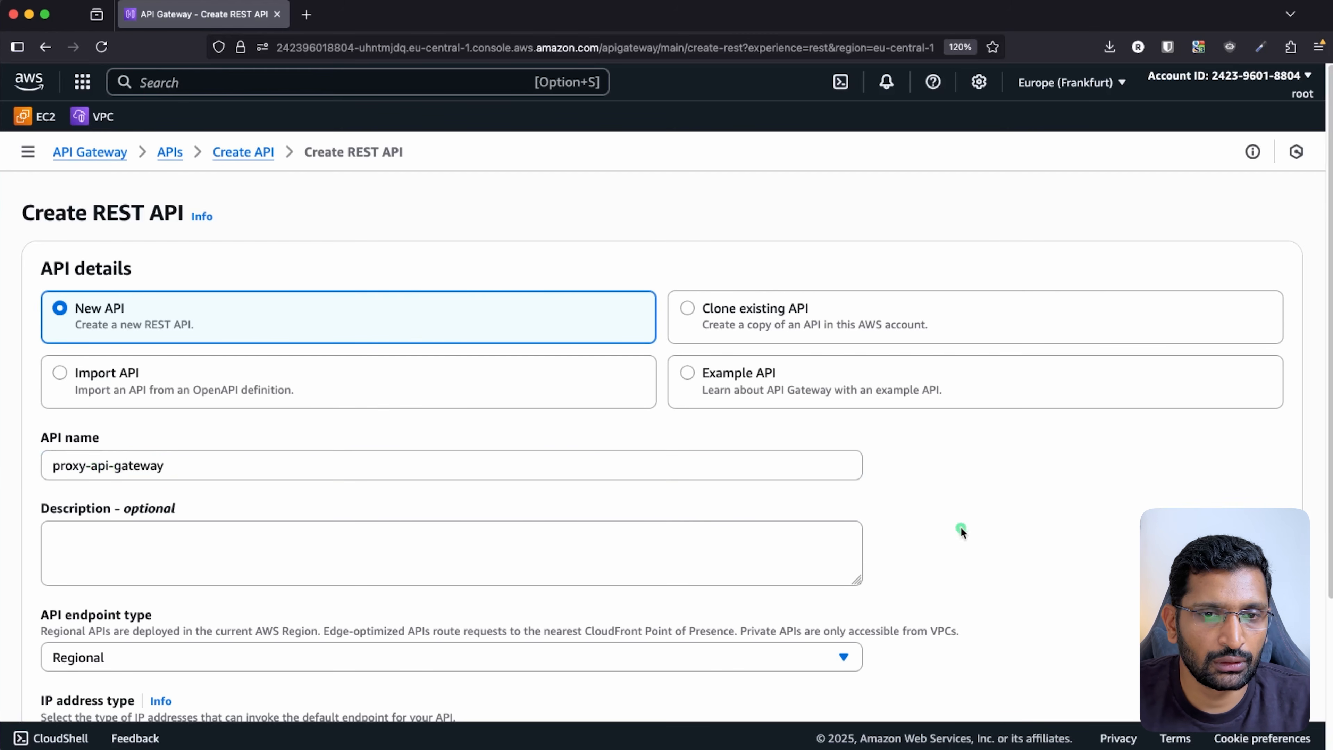
scroll(961, 528, down, 5)
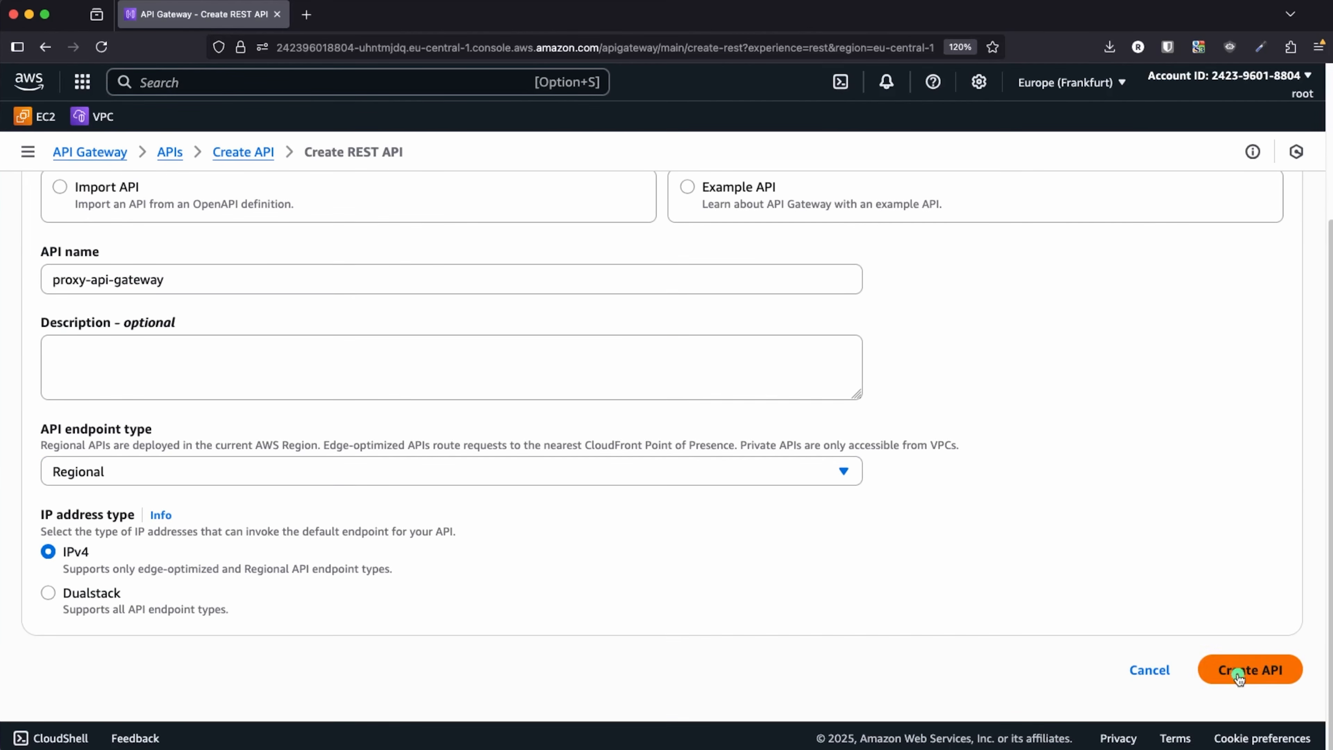
click(1240, 674)
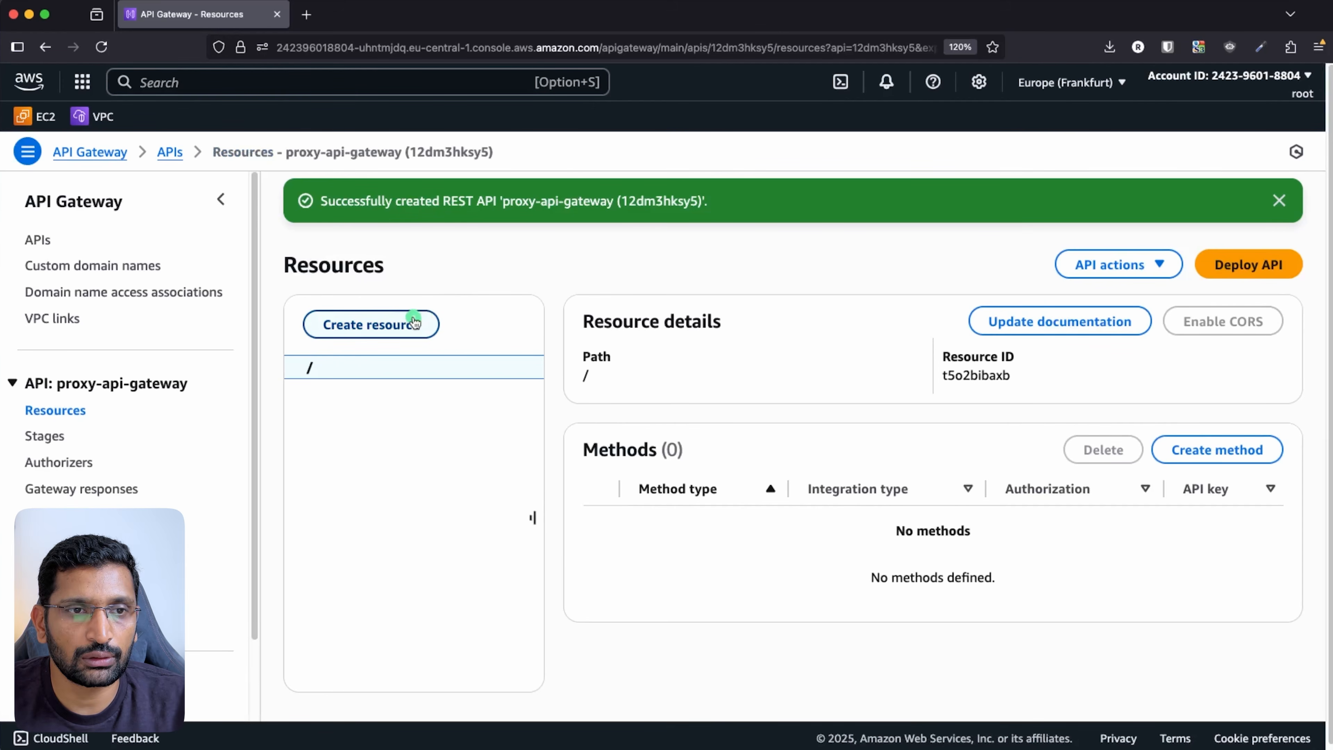
- Create the proxy-api-demo resource and dismiss both success notifications
click(412, 324)
click(700, 441)
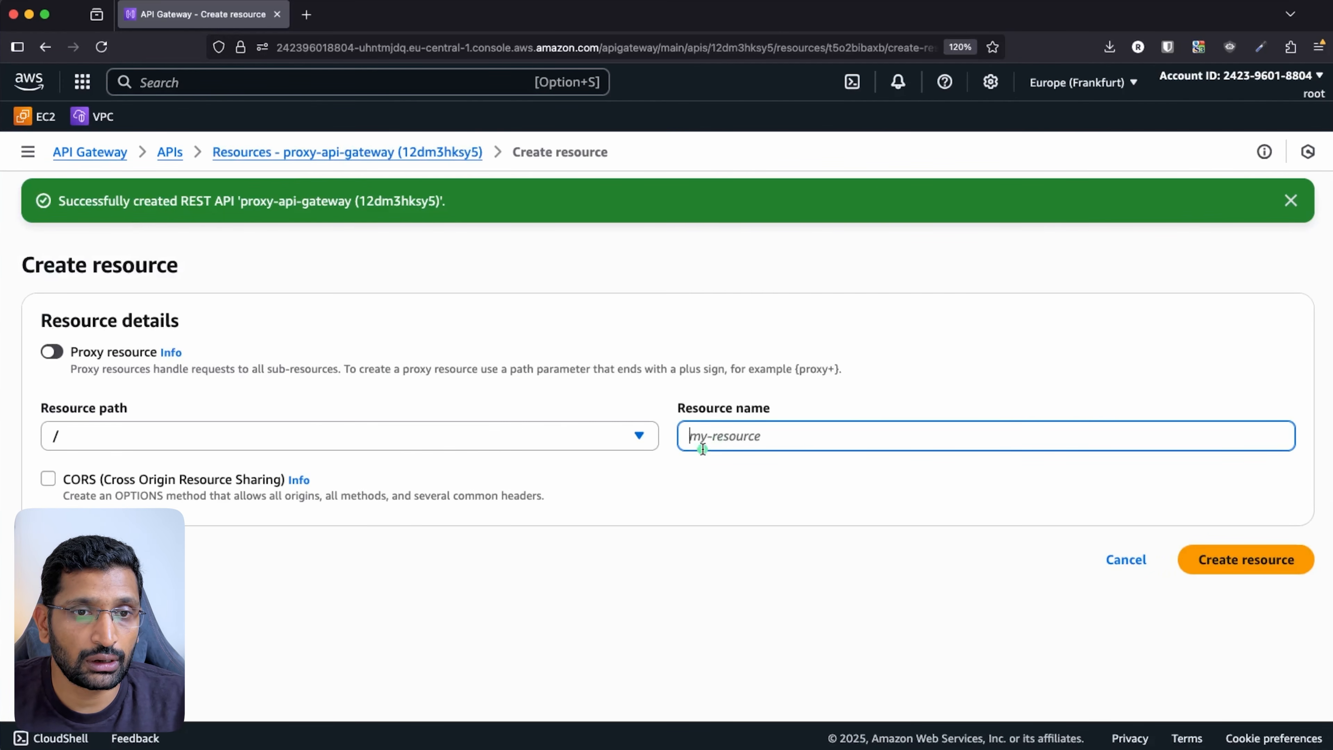
text(proxy-)
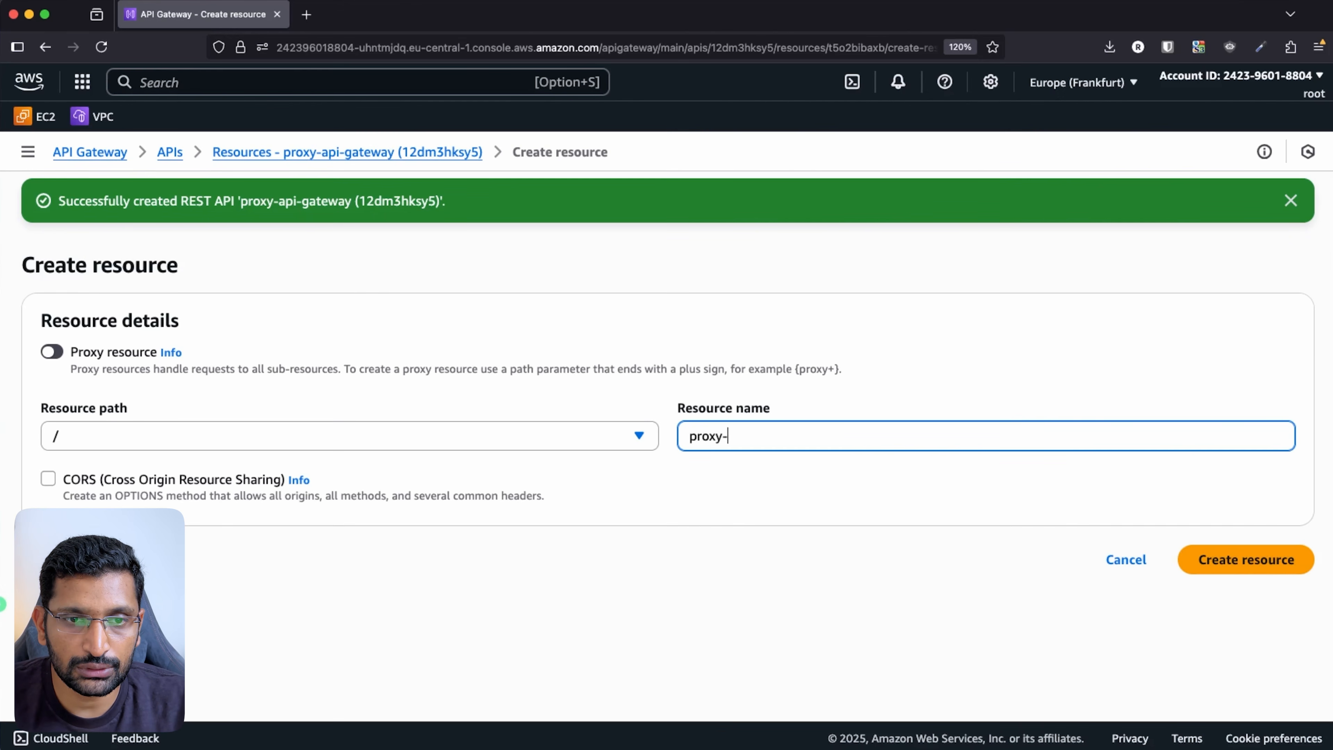
text(api-demo)
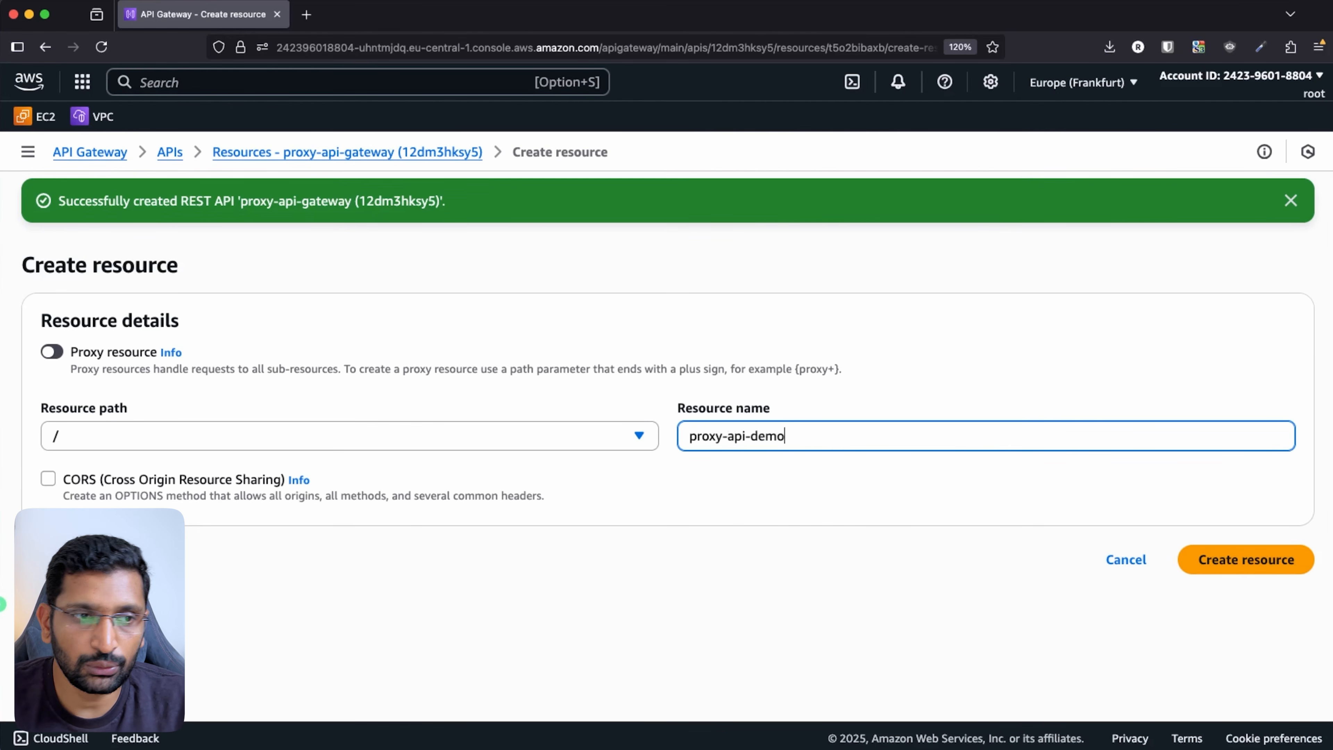
click(1219, 565)
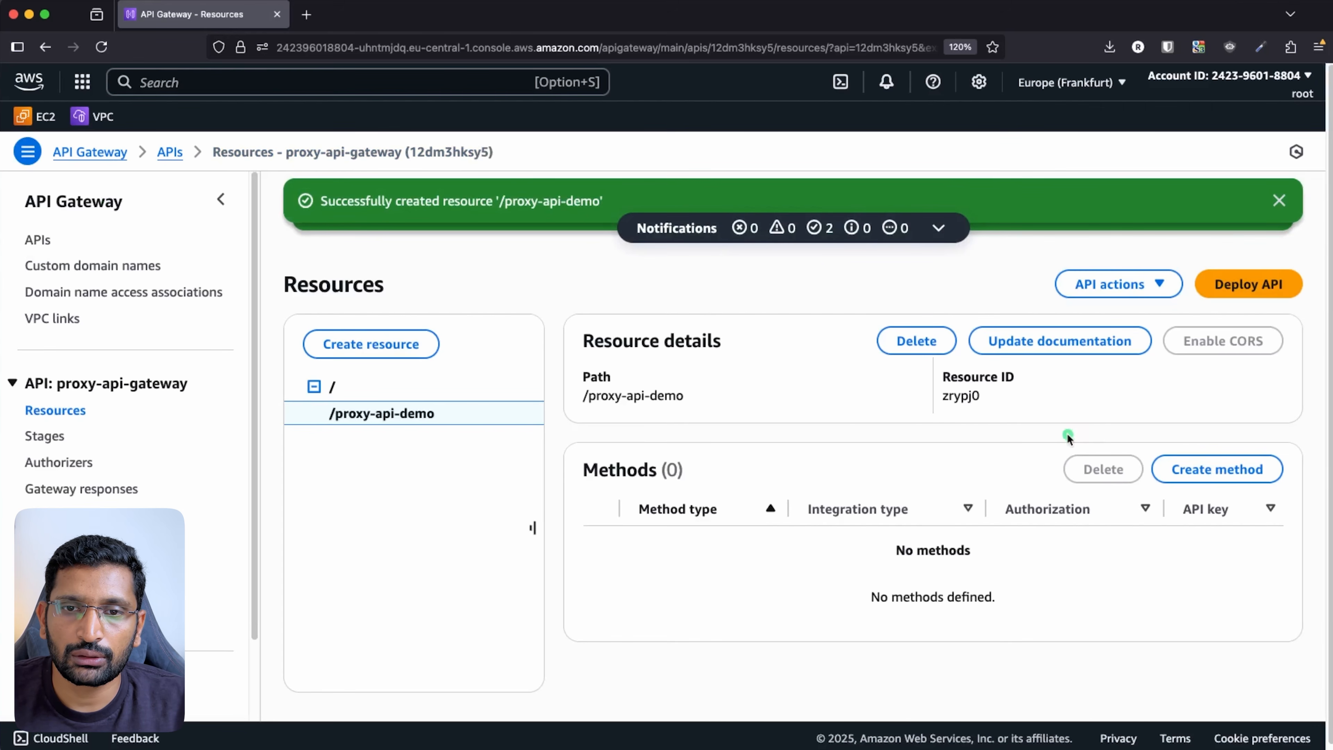
click(1279, 200)
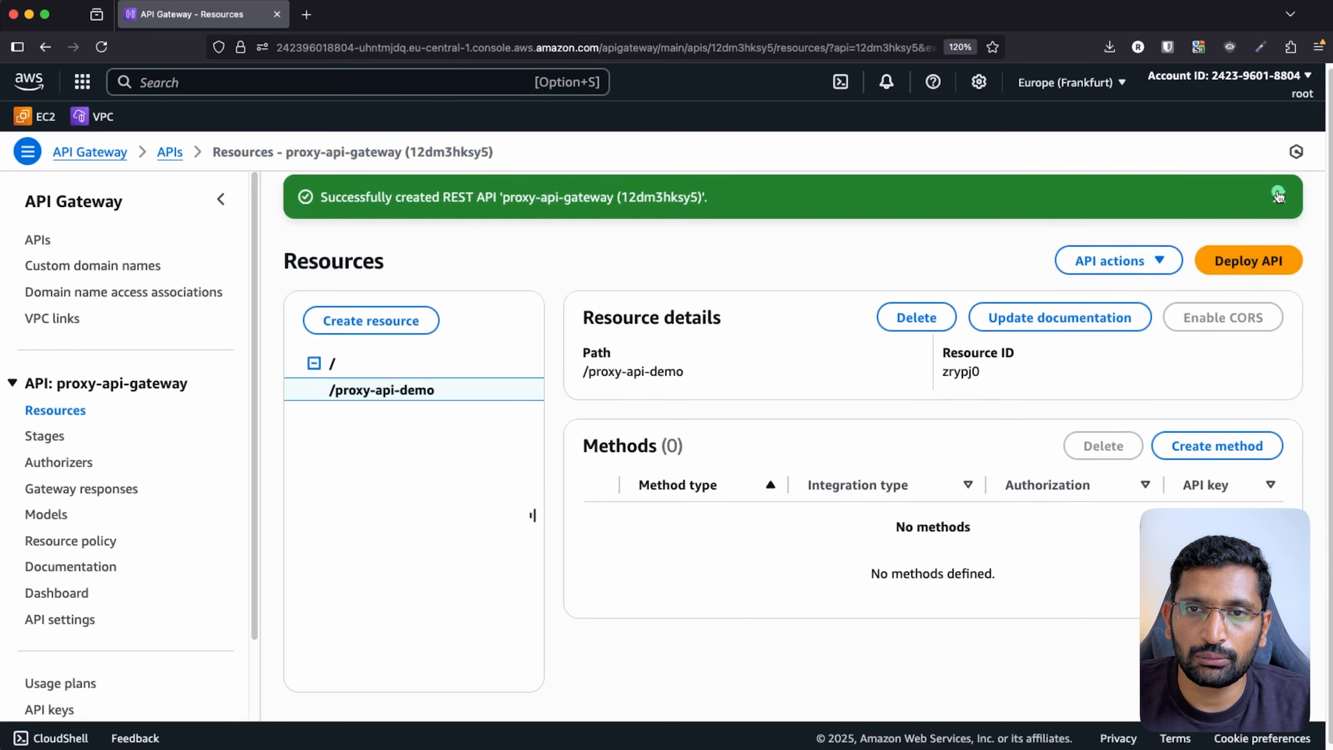
click(1279, 196)
- Start a new method on /proxy-api-demo with POST as the method type
click(1211, 394)
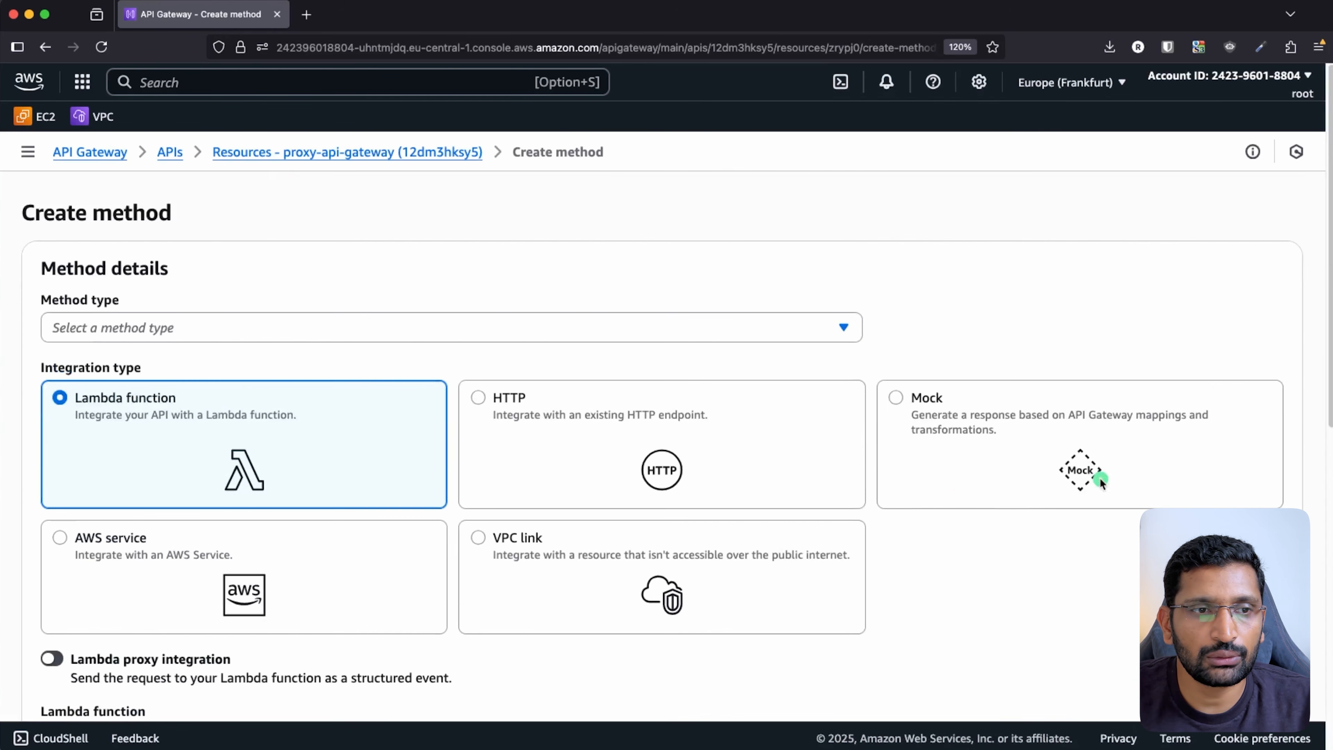
click(252, 327)
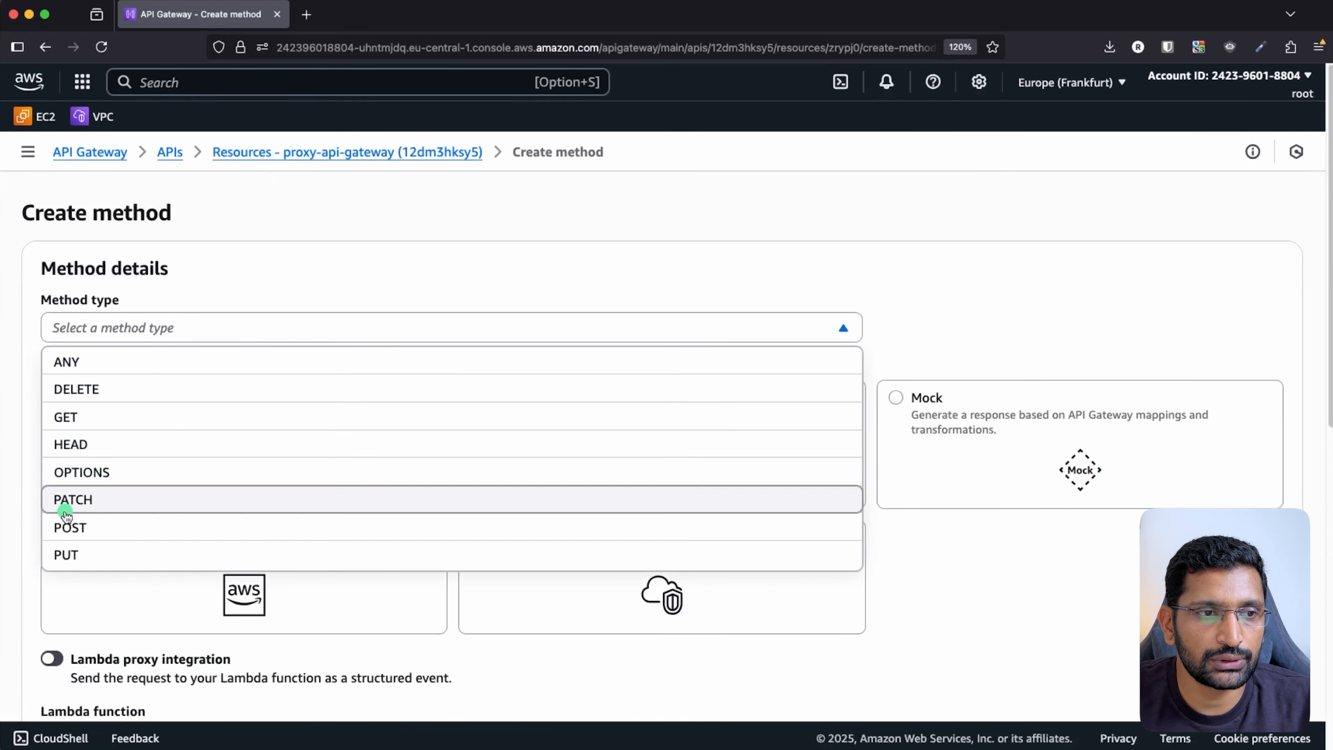
click(70, 527)
scroll(431, 317, down, 2)
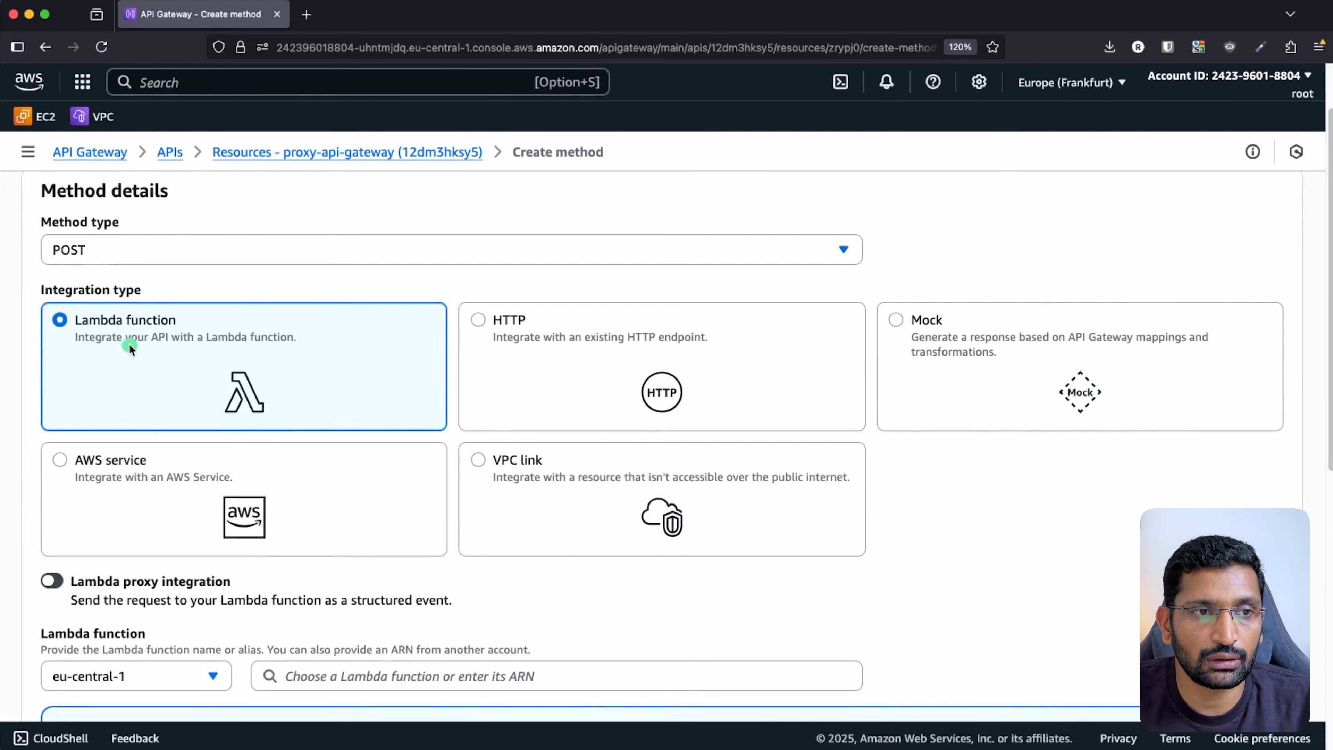
scroll(214, 383, down, 5)
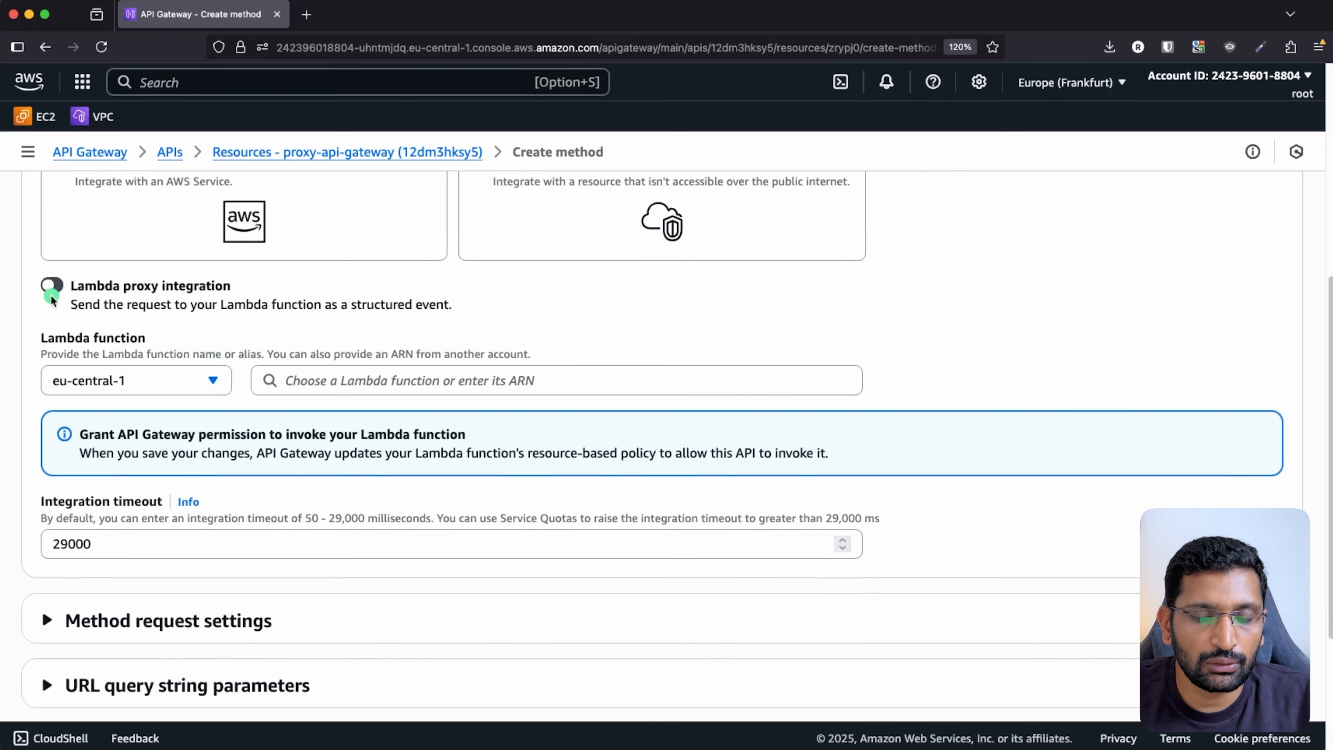
key(ctrl+shift+a)
mouse_move(232, 270)
mouse_down()
mouse_move(173, 247)
mouse_move(23, 294)
mouse_move(499, 316)
mouse_move(106, 243)
mouse_up()
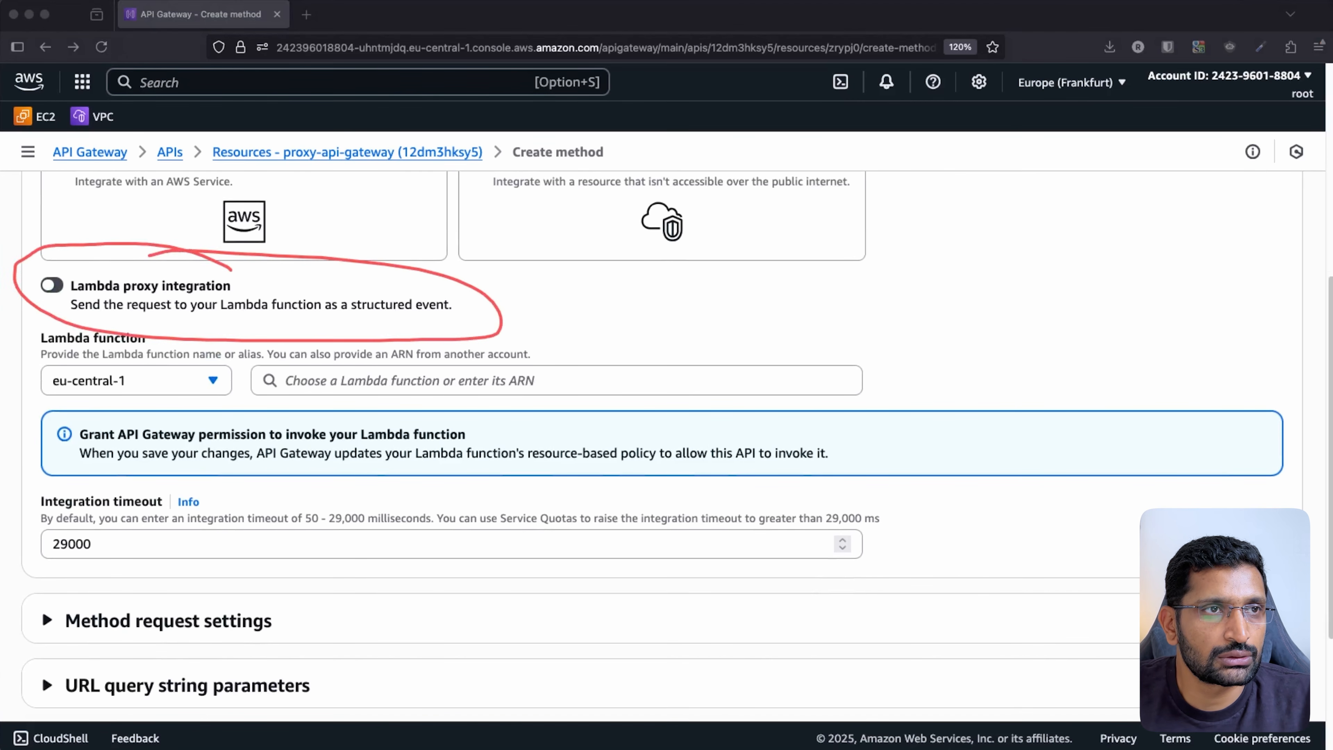
key(Escape)
click(53, 287)
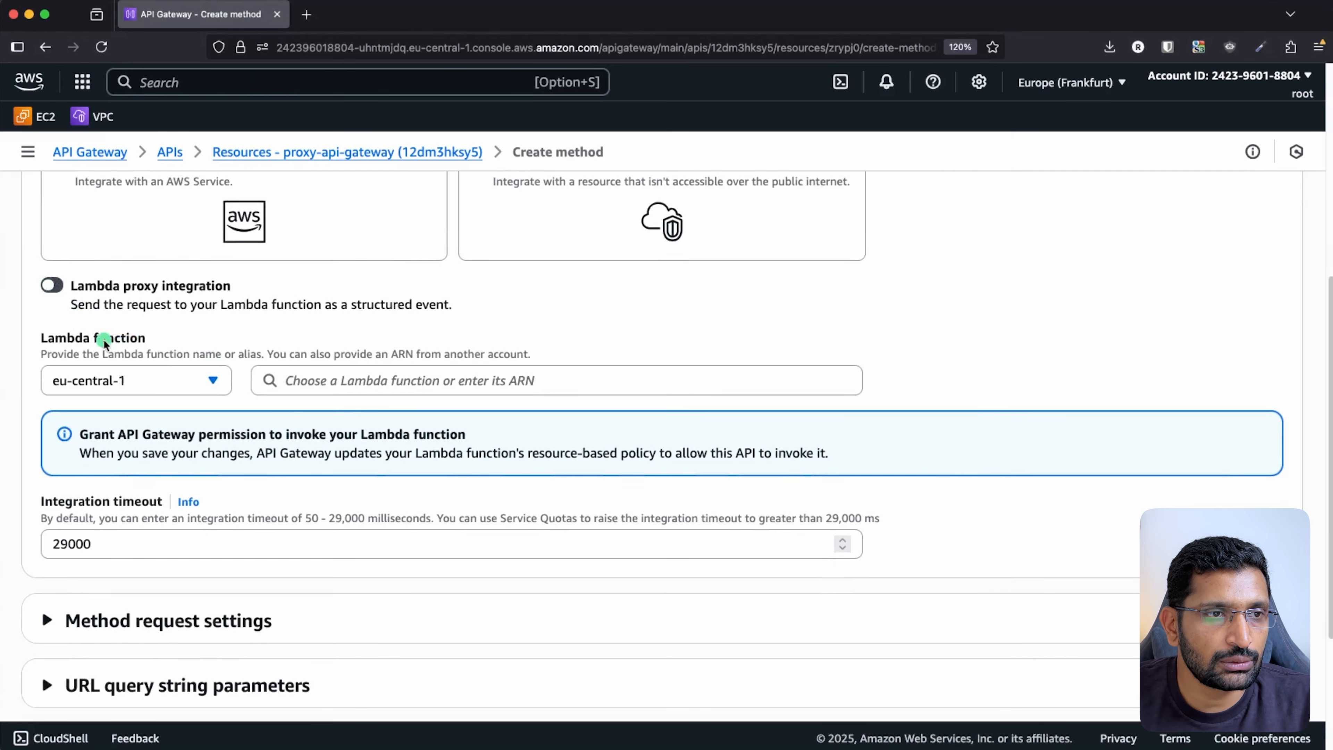
- Enable Lambda proxy integration with proxy-lambda and create the POST method
click(46, 286)
click(367, 386)
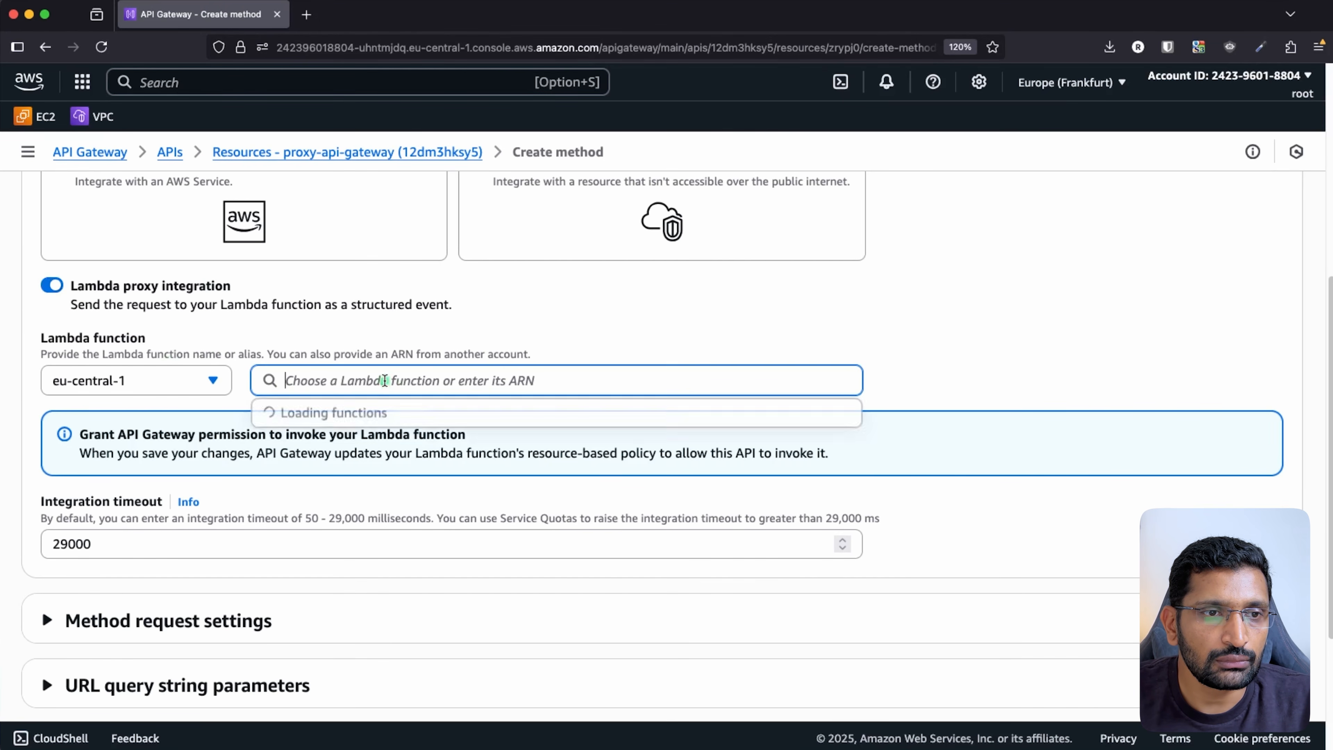
click(630, 415)
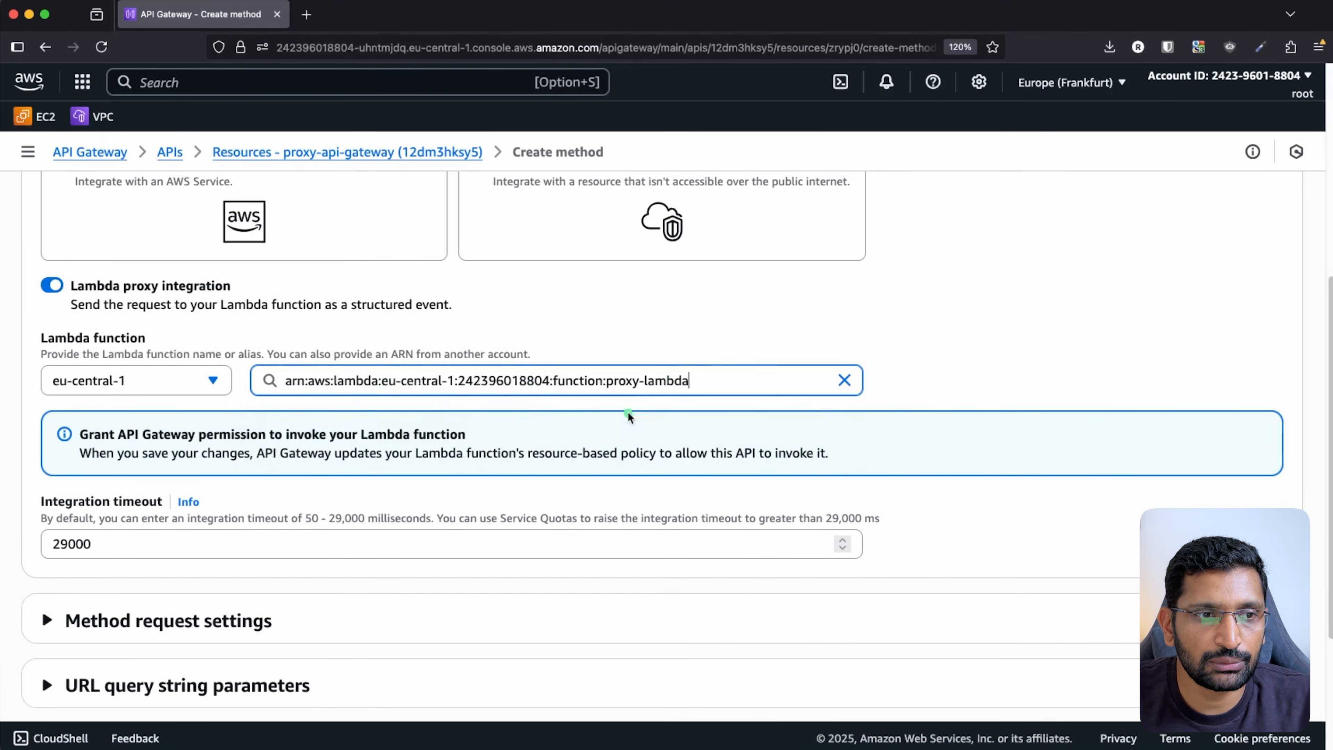
scroll(538, 538, down, 1)
scroll(538, 538, down, 3)
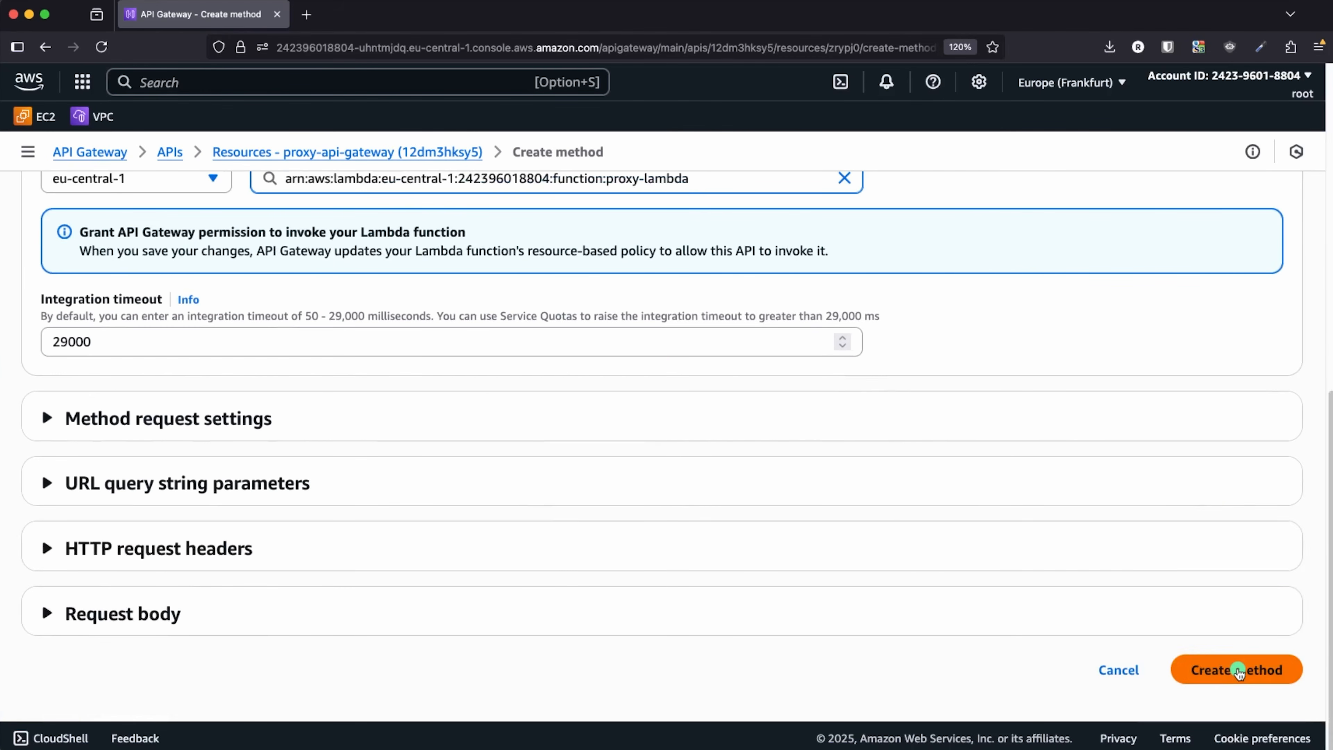
click(1239, 672)
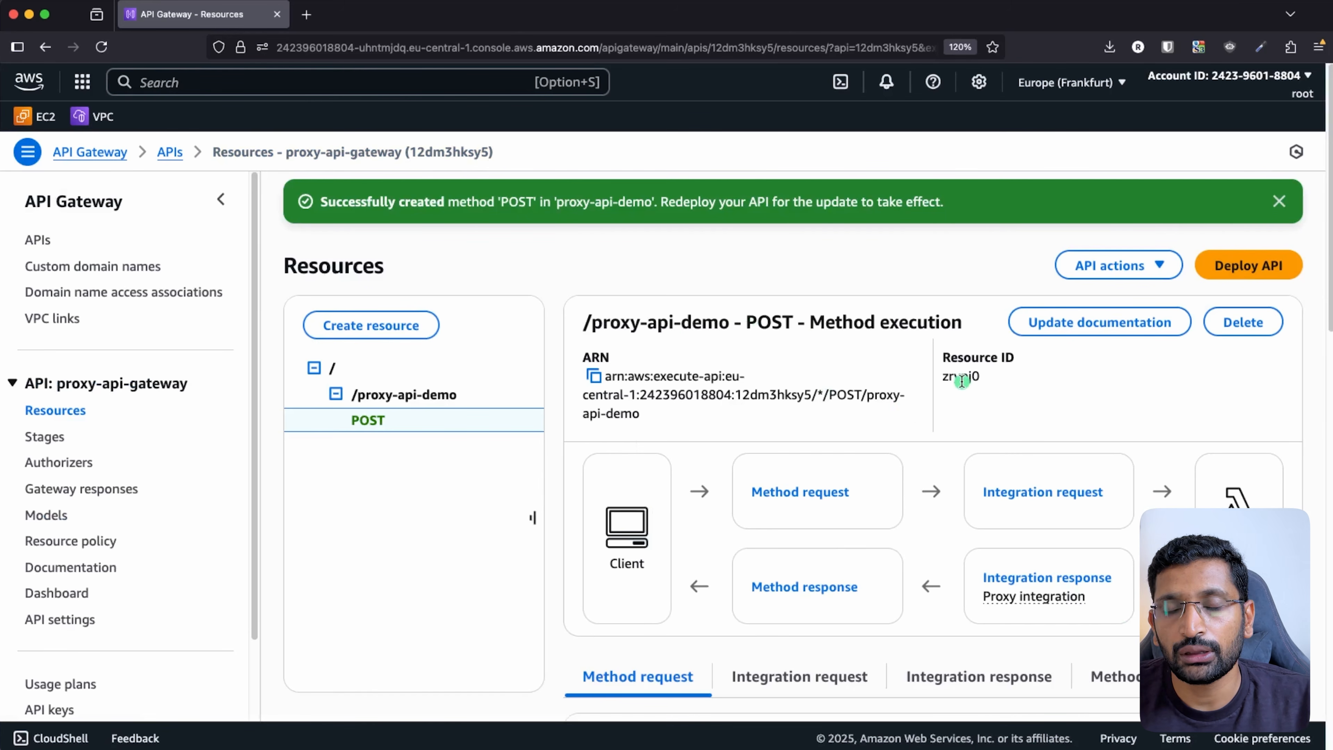
- Validate body, query strings and headers, and add a required 'name' query string parameter
scroll(955, 380, down, 5)
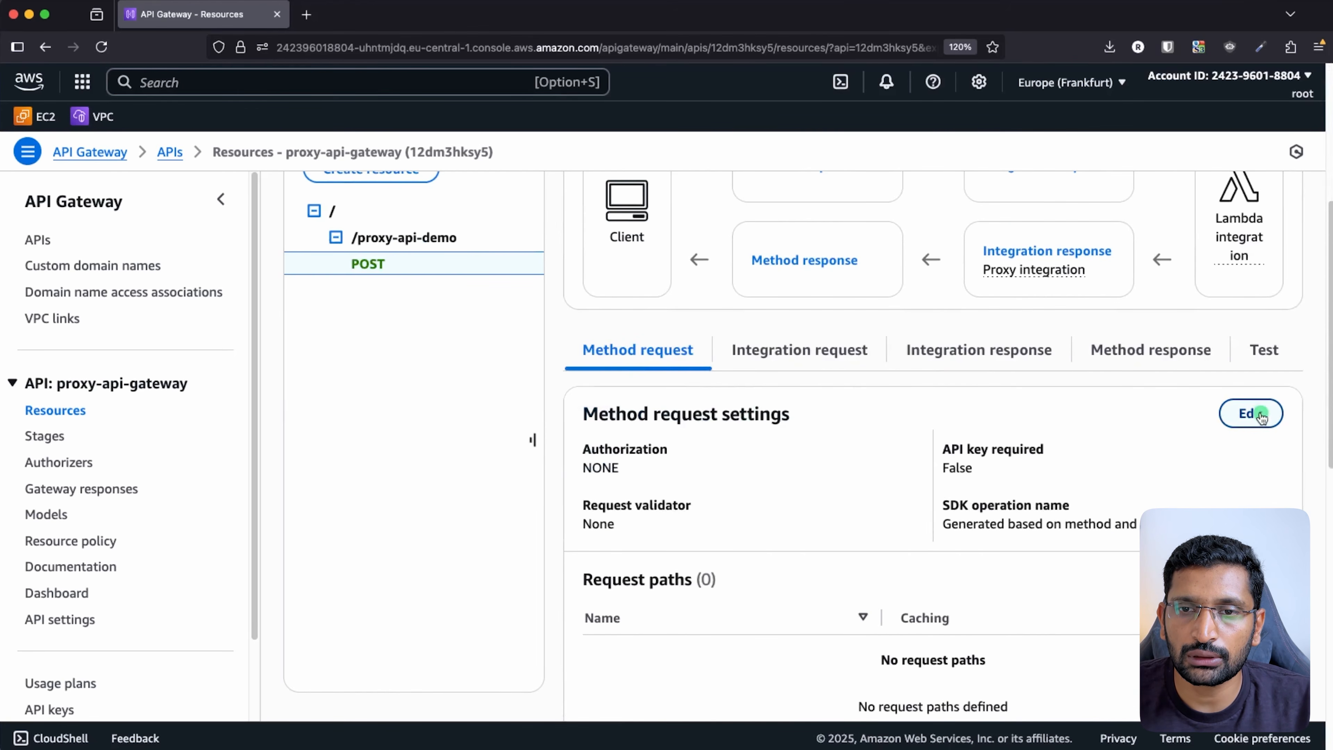
click(1255, 414)
scroll(525, 410, down, 1)
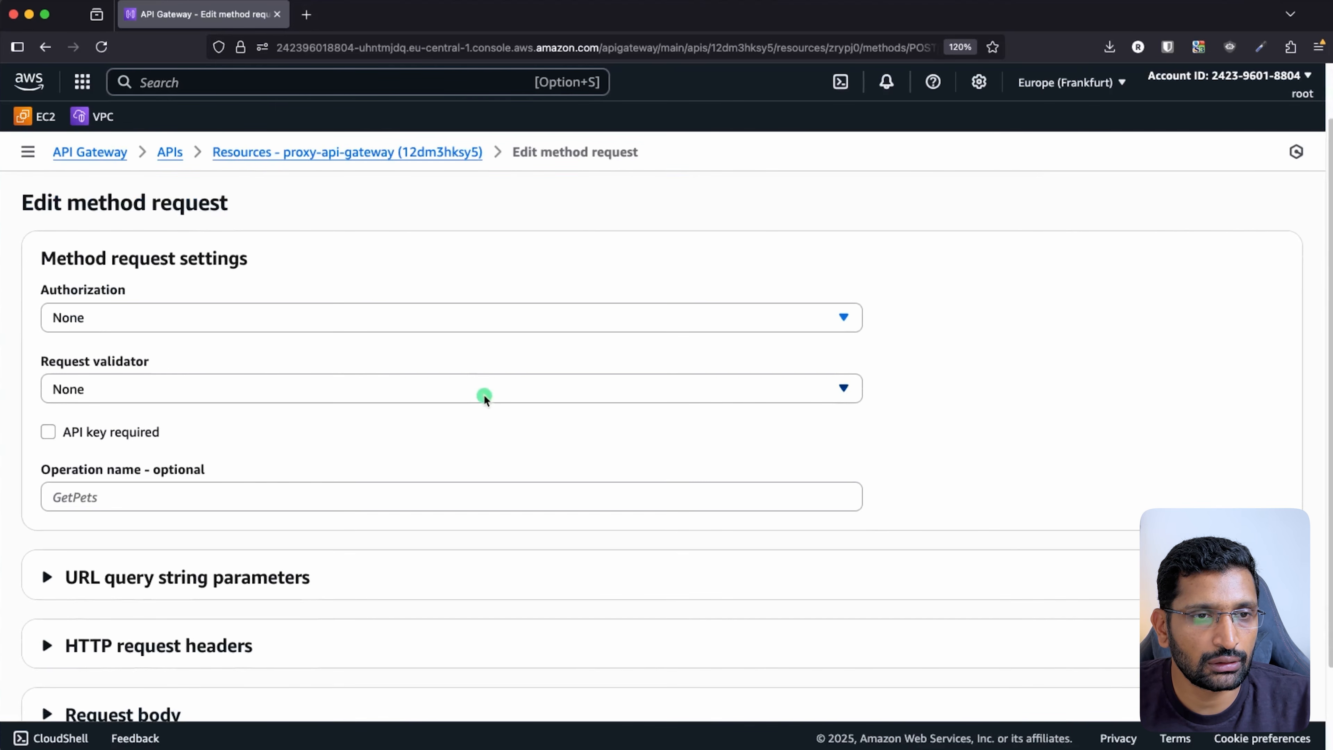
click(480, 392)
click(357, 479)
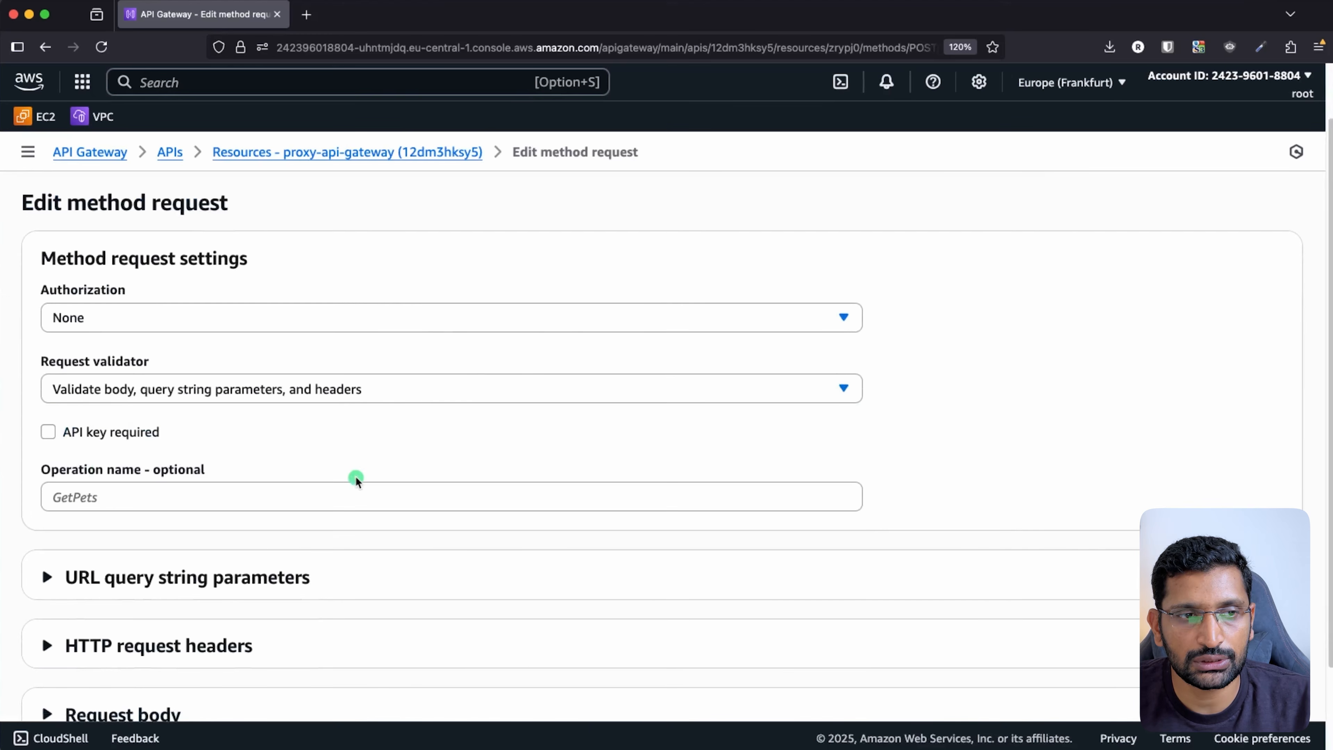
scroll(413, 455, down, 3)
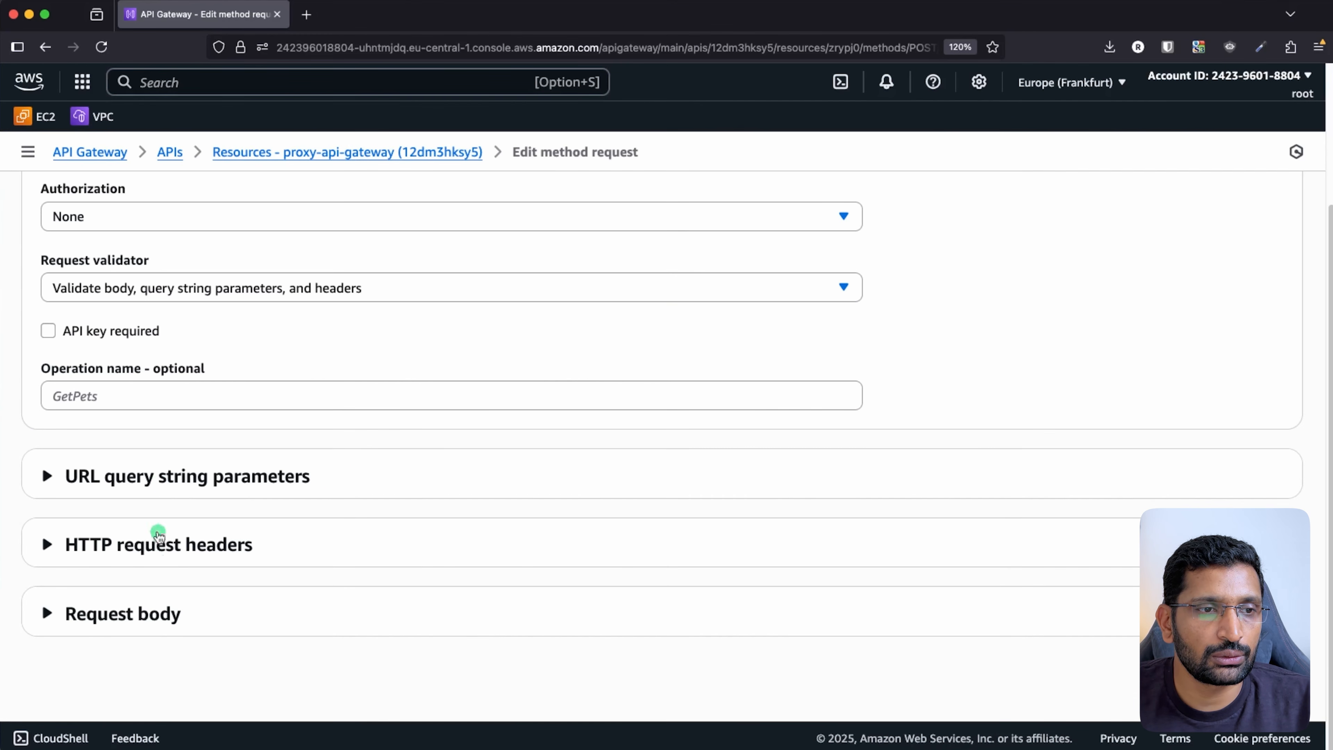
click(158, 476)
click(119, 553)
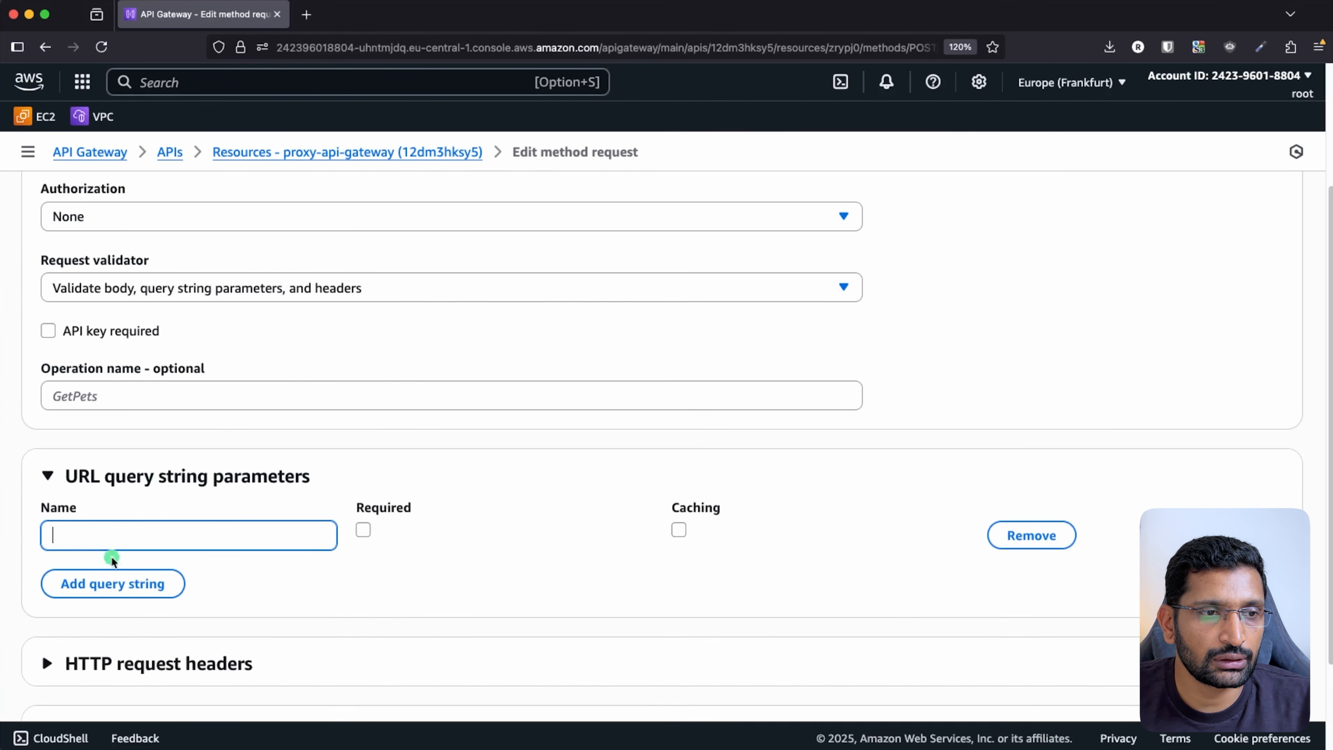
text(name)
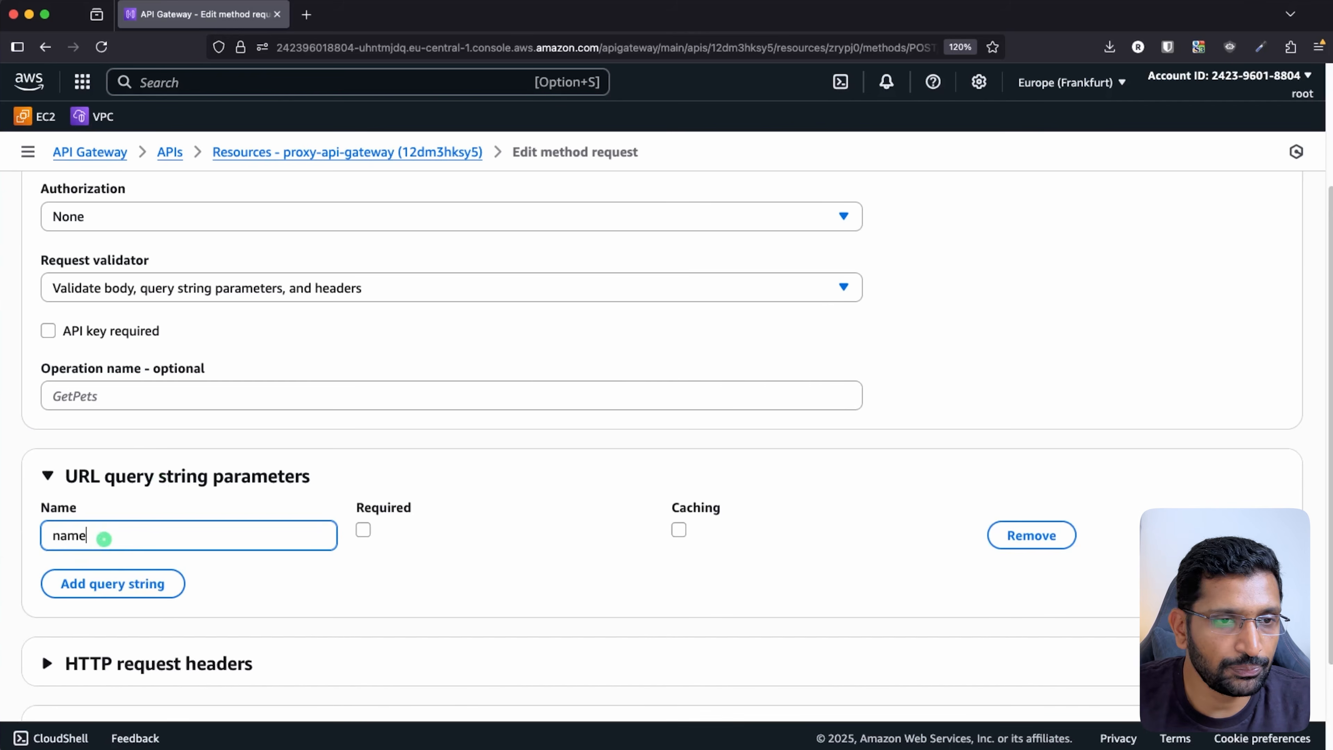
click(363, 530)
scroll(578, 568, down, 3)
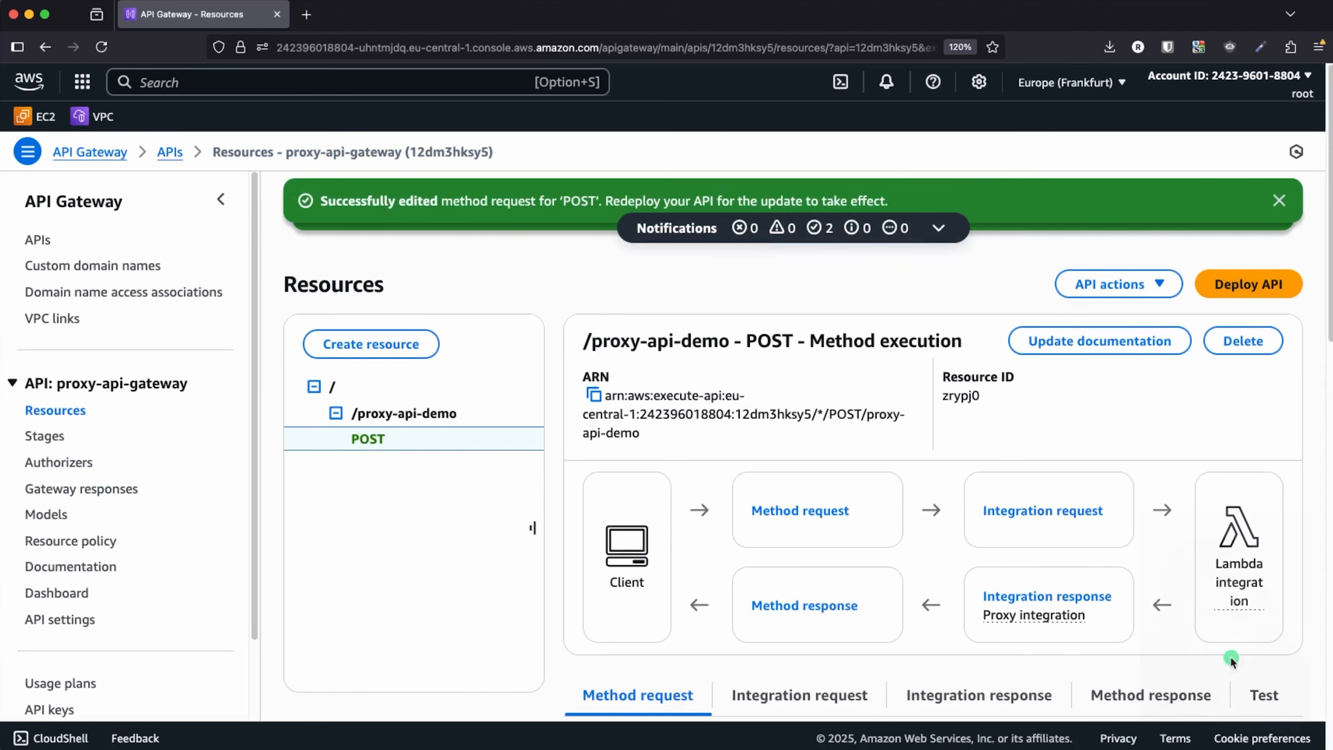
scroll(924, 476, down, 5)
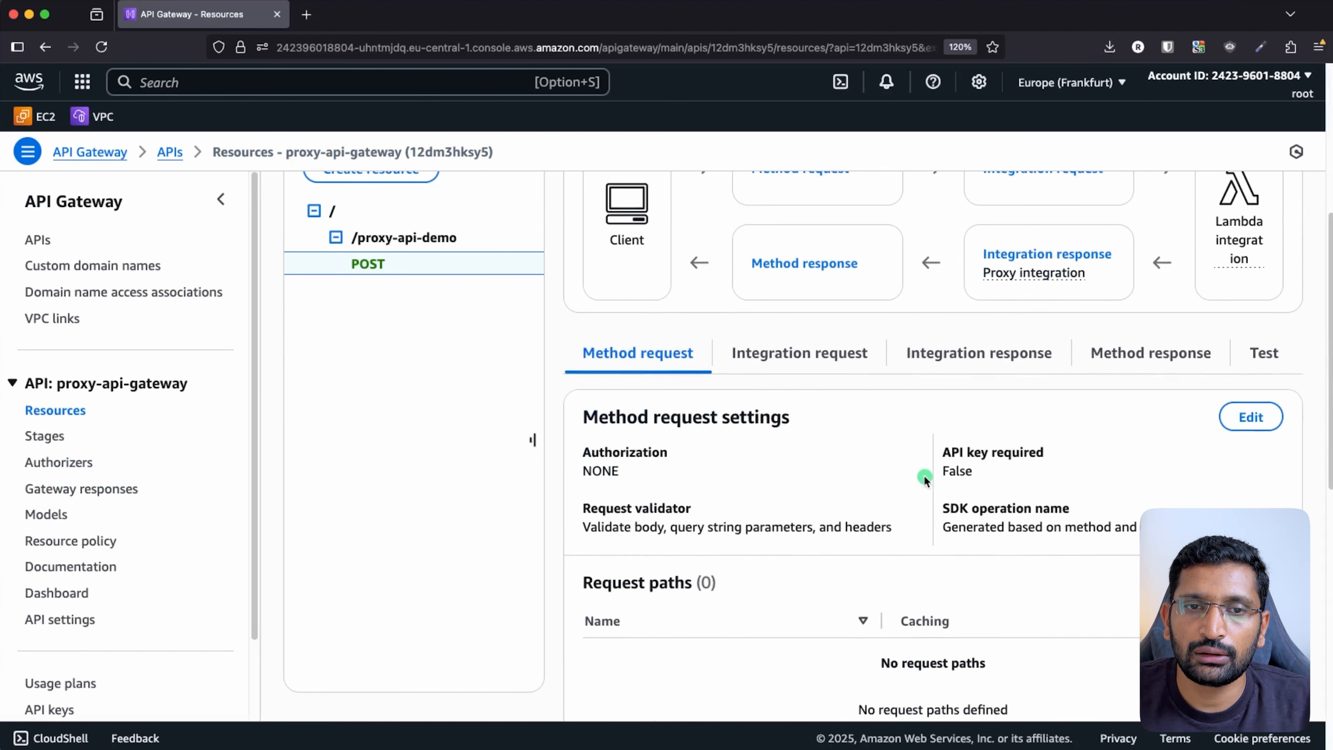
- Review and save the integration request's Lambda proxy settings for proxy-lambda in eu-central-1
click(807, 357)
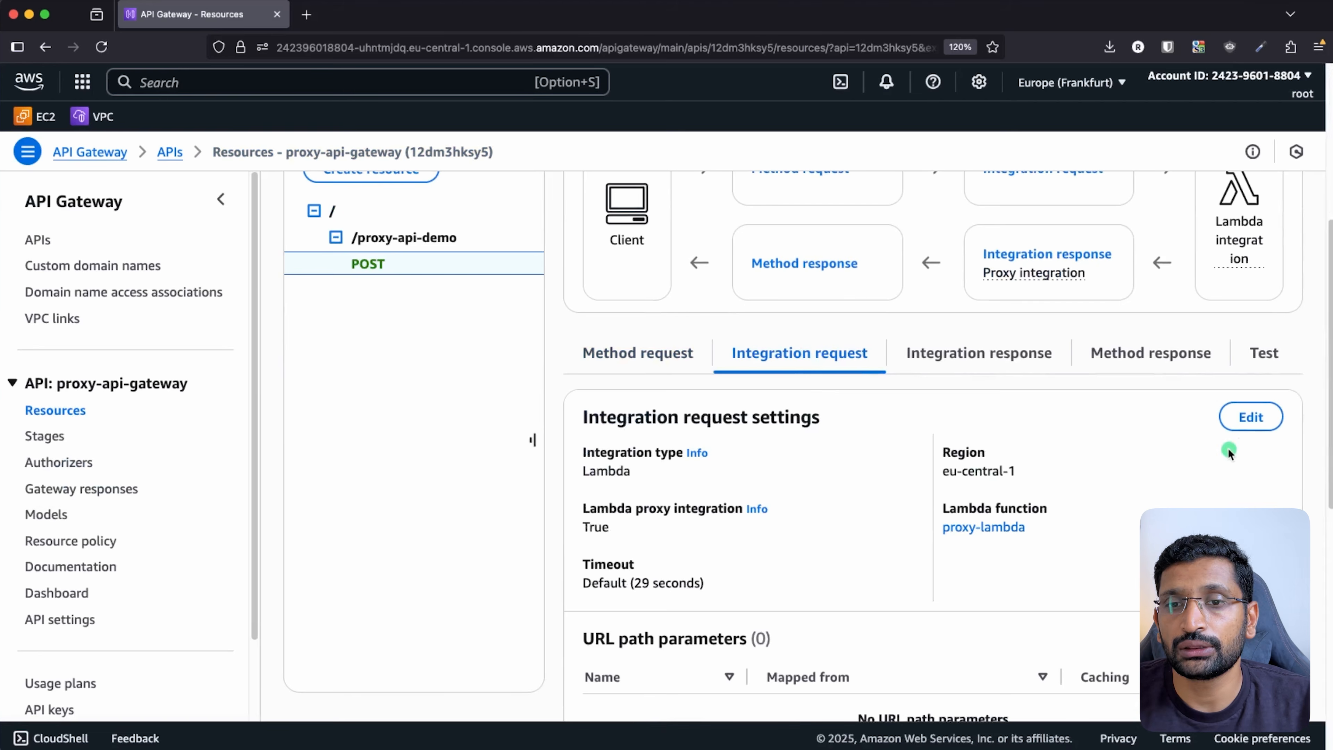
click(1251, 416)
scroll(578, 546, down, 3)
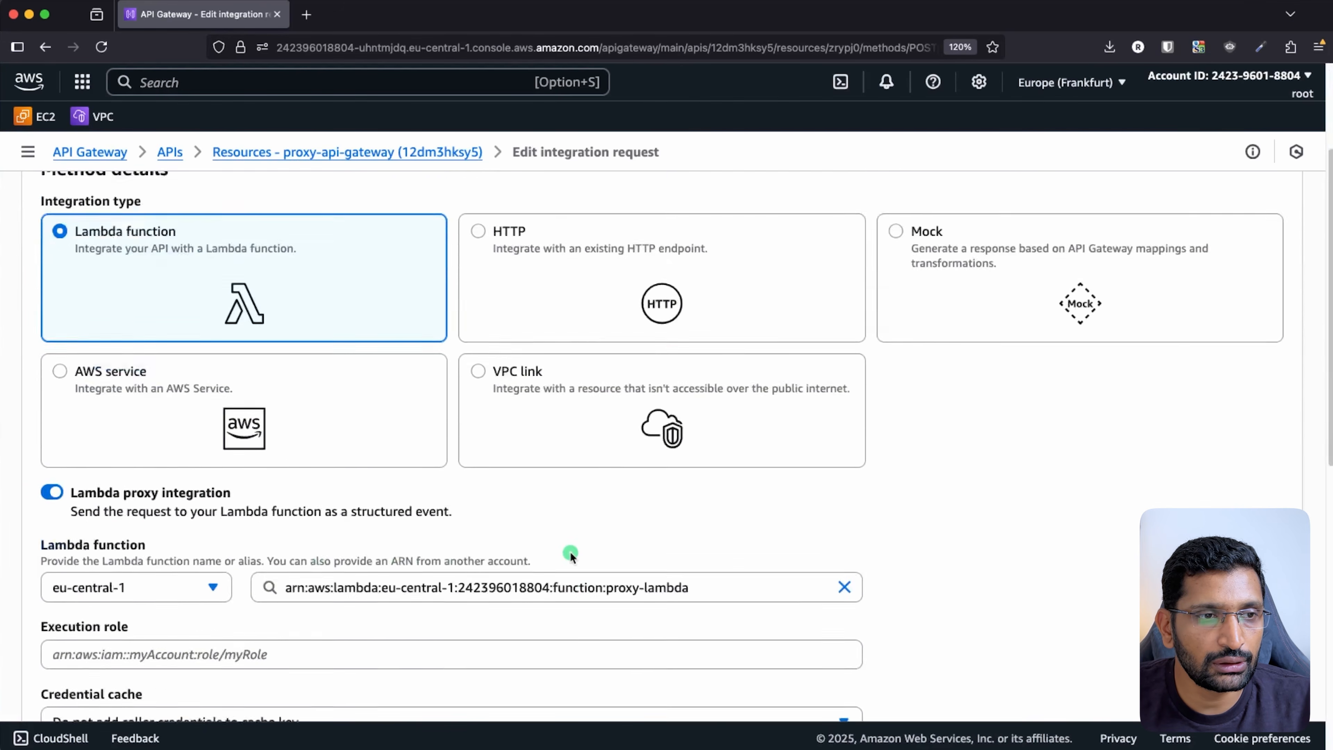
scroll(569, 552, down, 10)
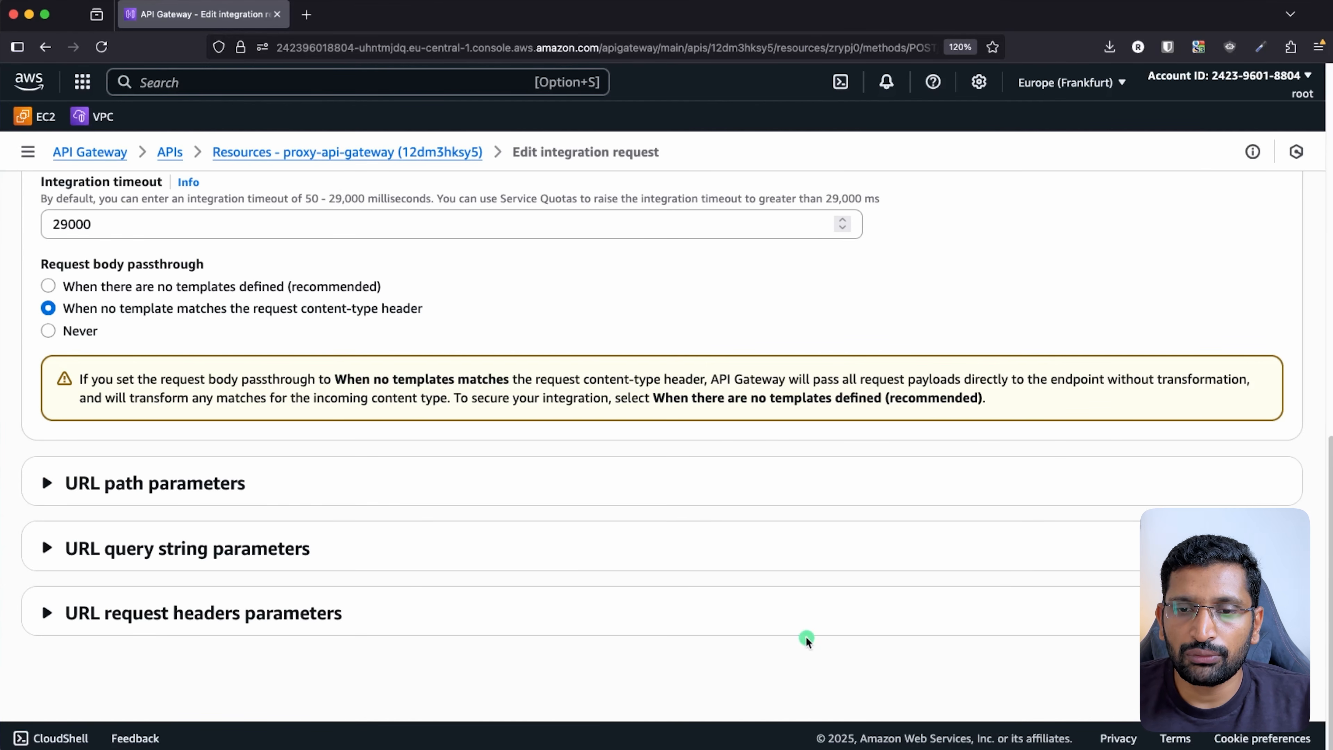
scroll(806, 638, up, 10)
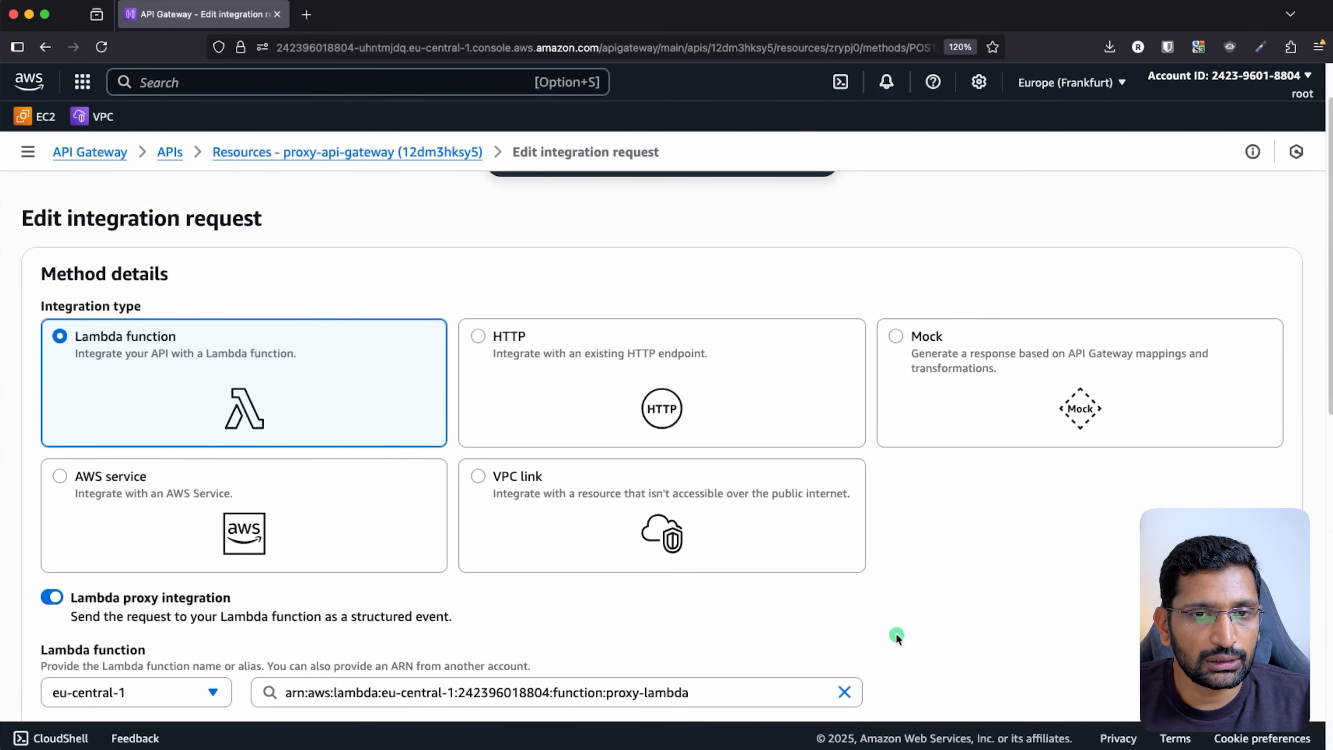
scroll(896, 633, down, 10)
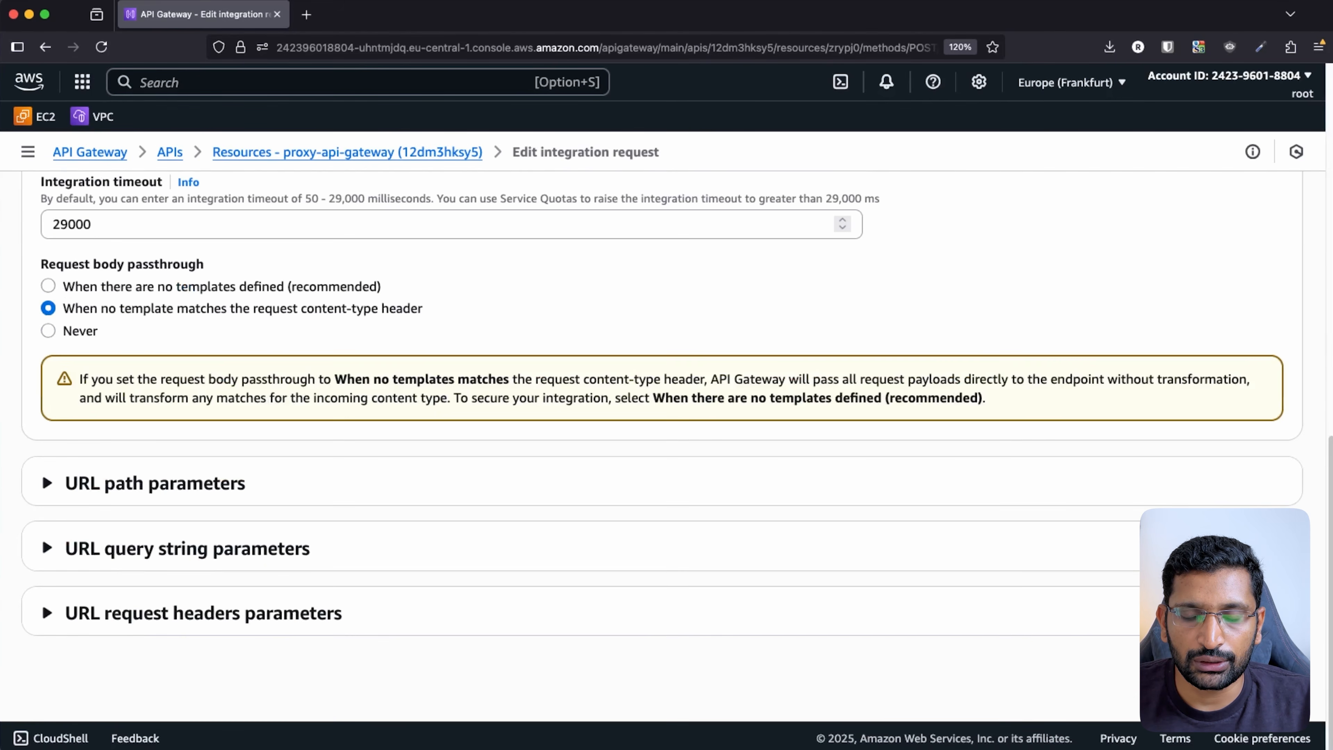
click(1270, 666)
scroll(981, 551, down, 3)
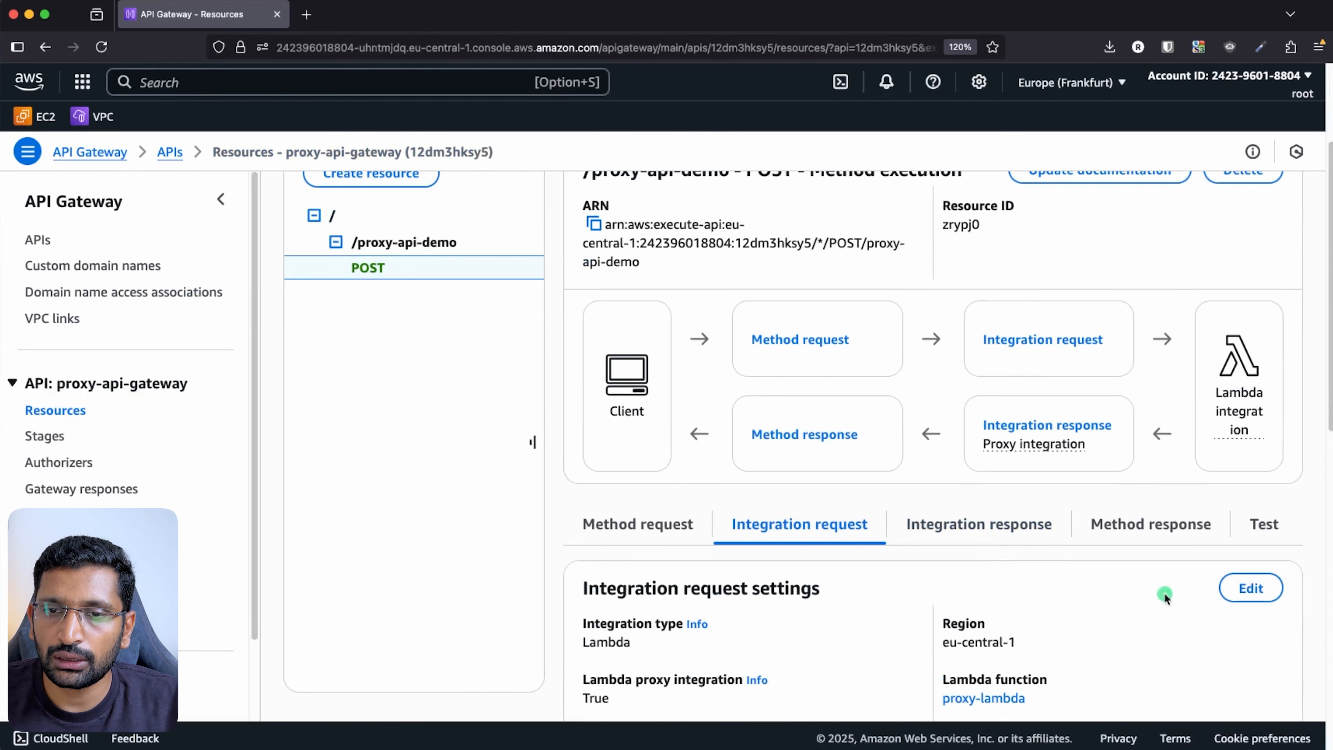
- Run a test of the POST method with the query string name=rahul
click(1240, 527)
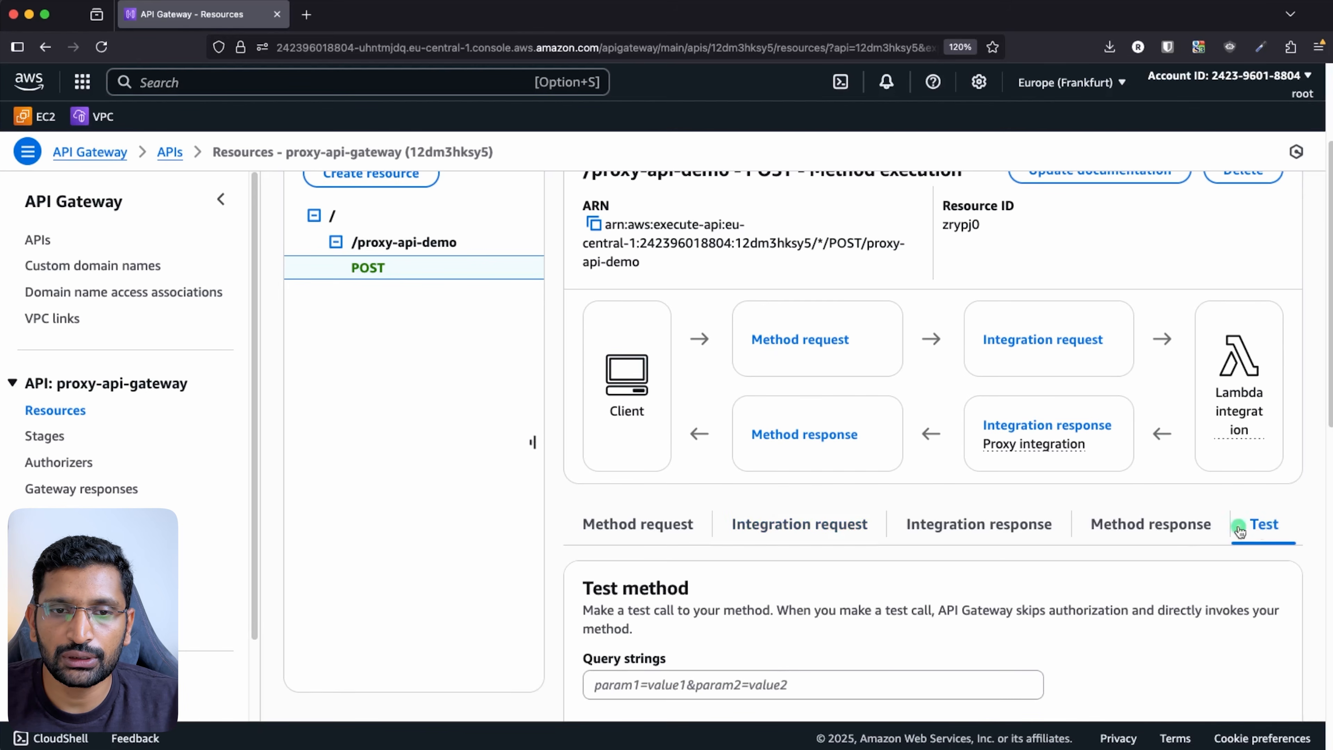
scroll(920, 530, down, 6)
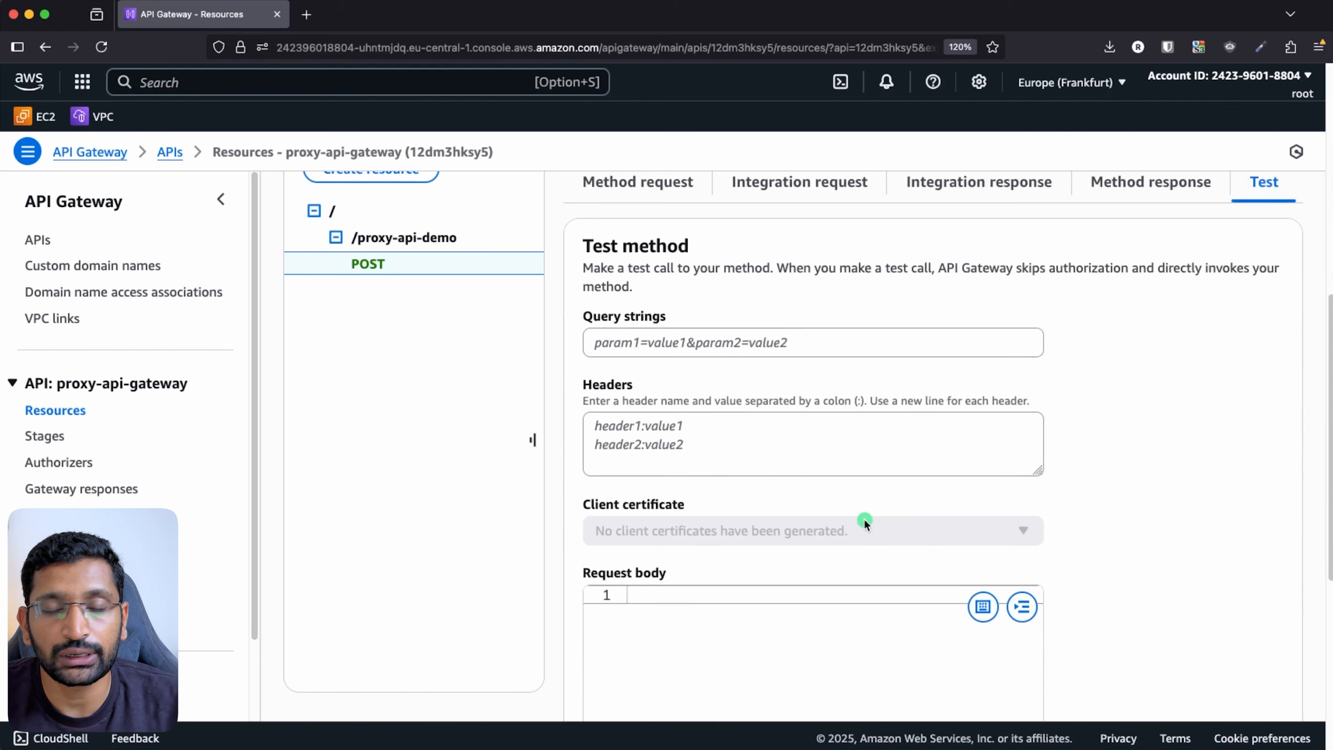
click(663, 348)
text(na)
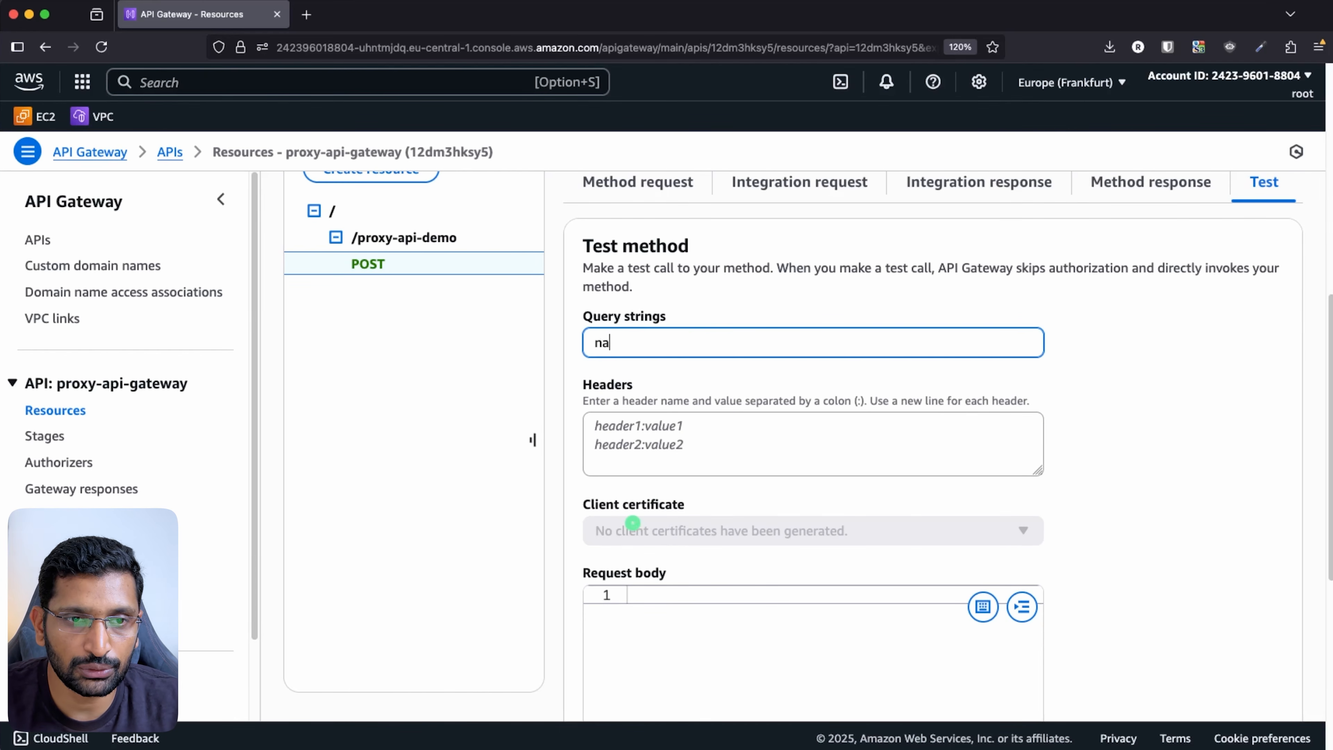
text(me=rahu)
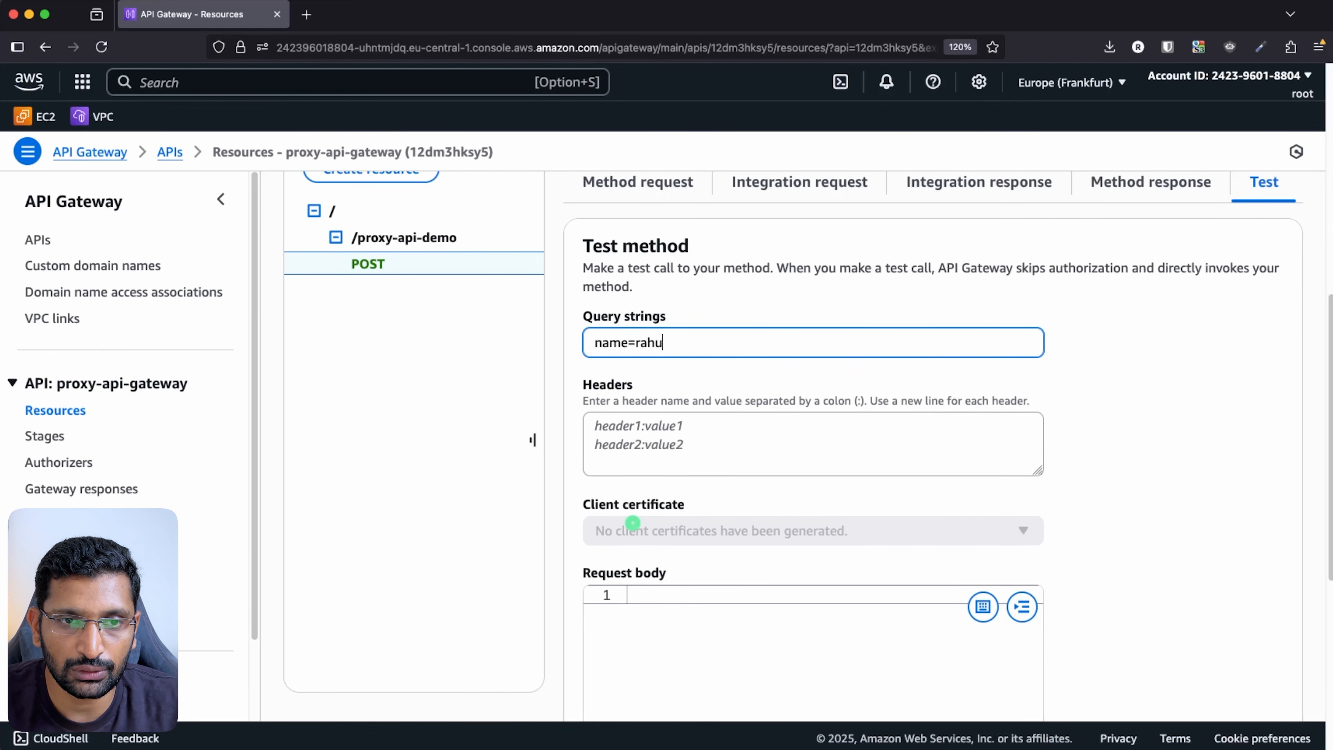
text(l-with-proxy-integration)
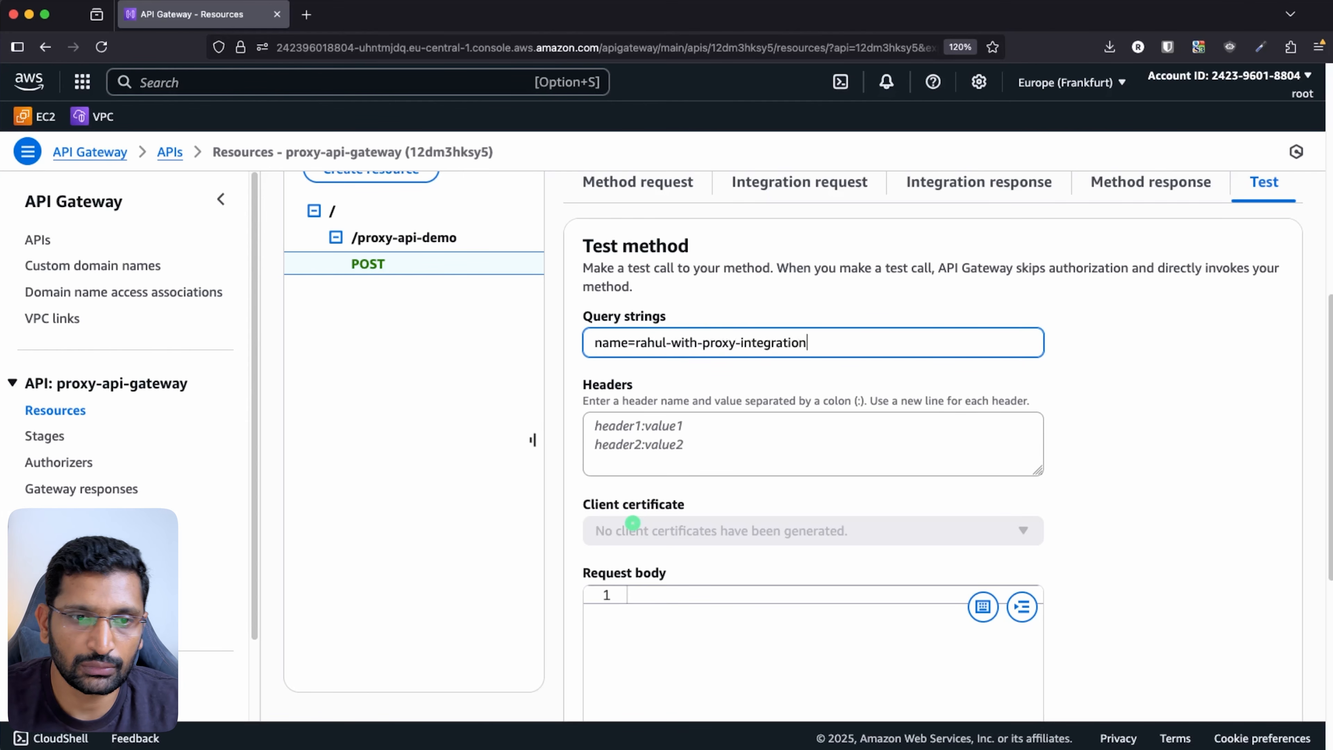
scroll(1193, 525, down, 7)
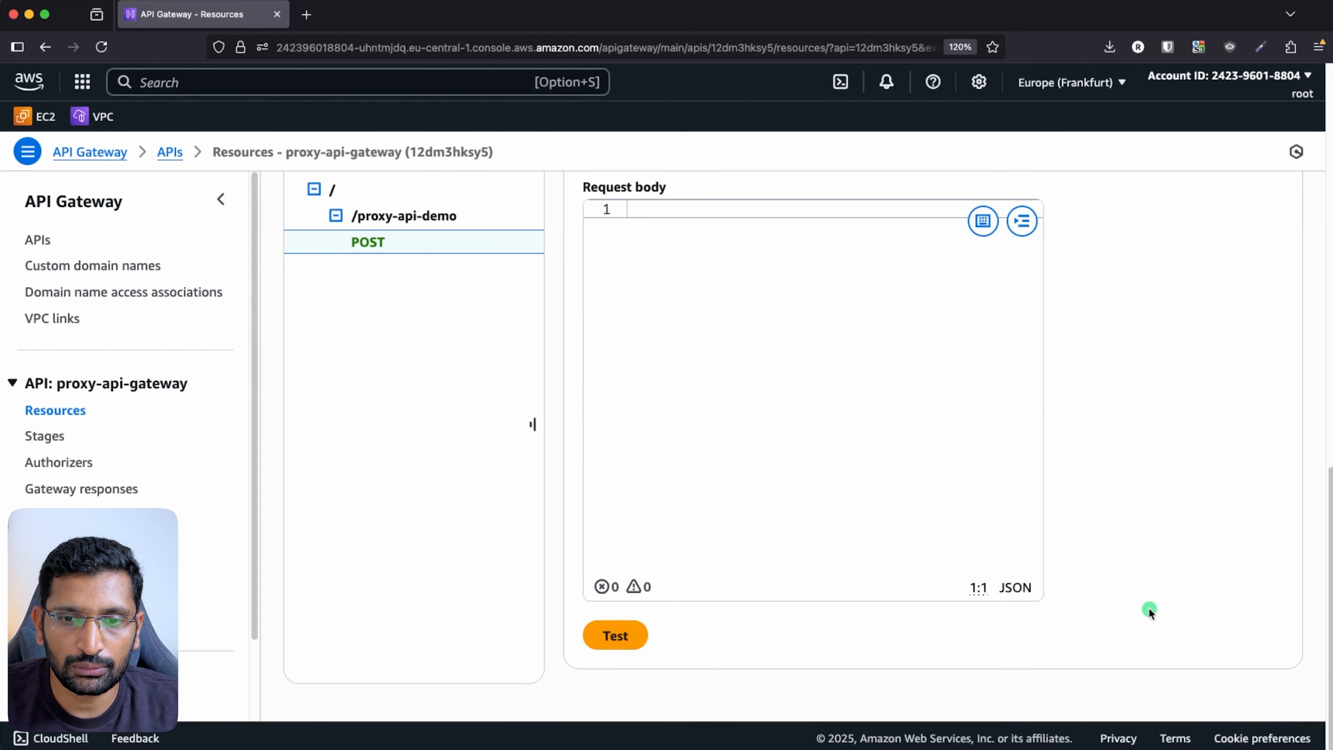
click(619, 634)
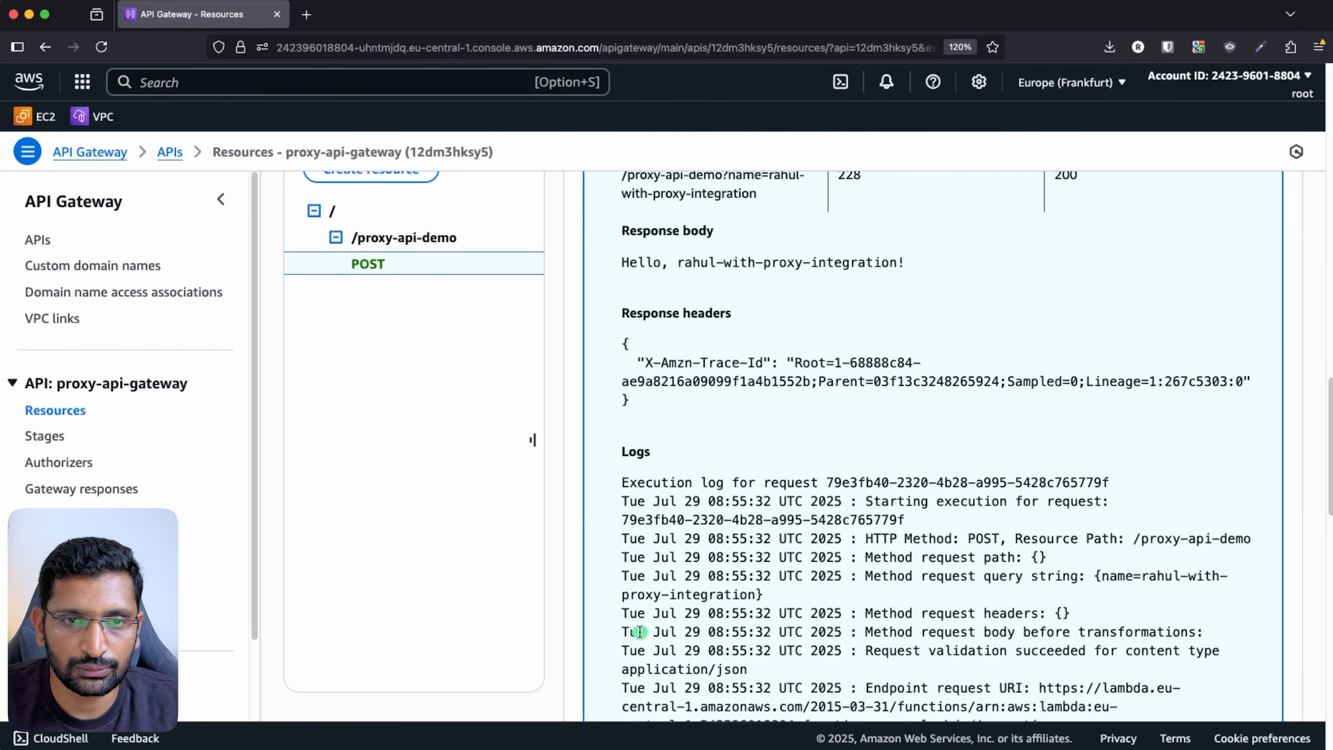
- Check the Hello greeting in the response body and the request body JSON in the logs
scroll(786, 577, up, 4)
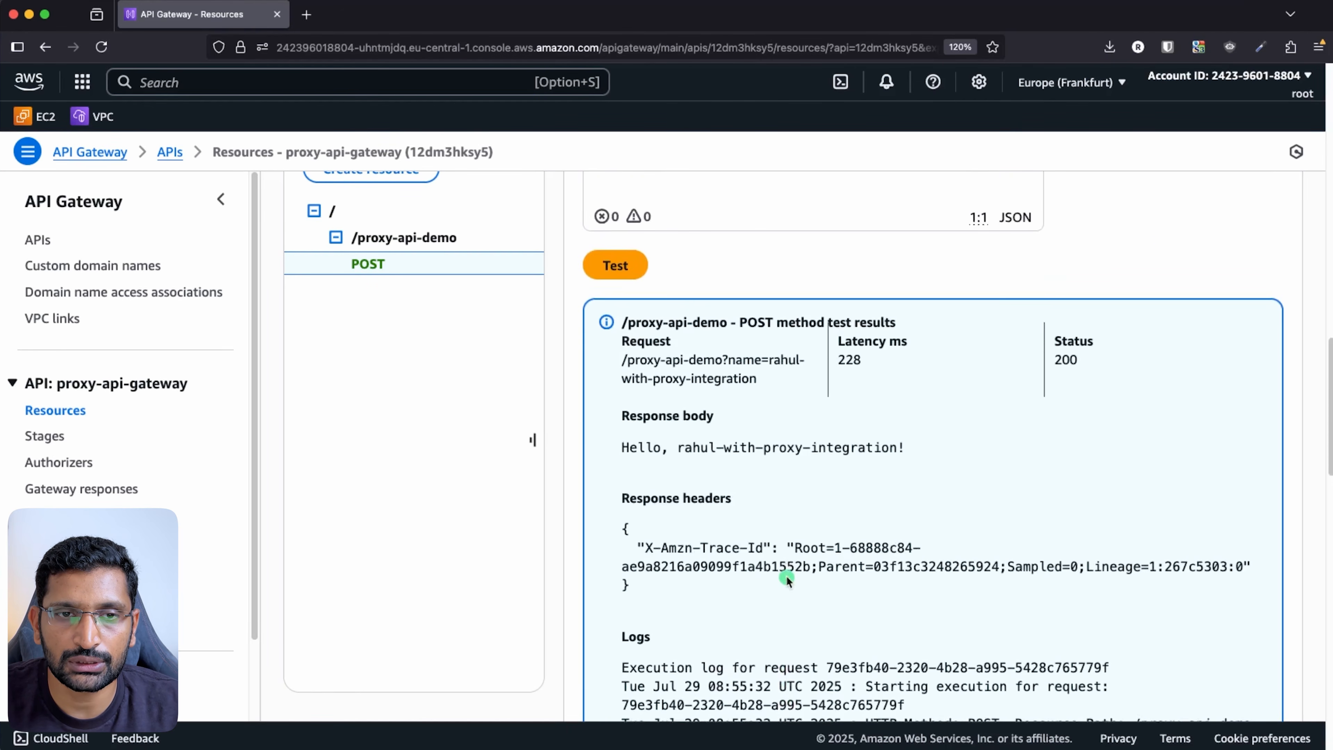
triple_click(775, 440)
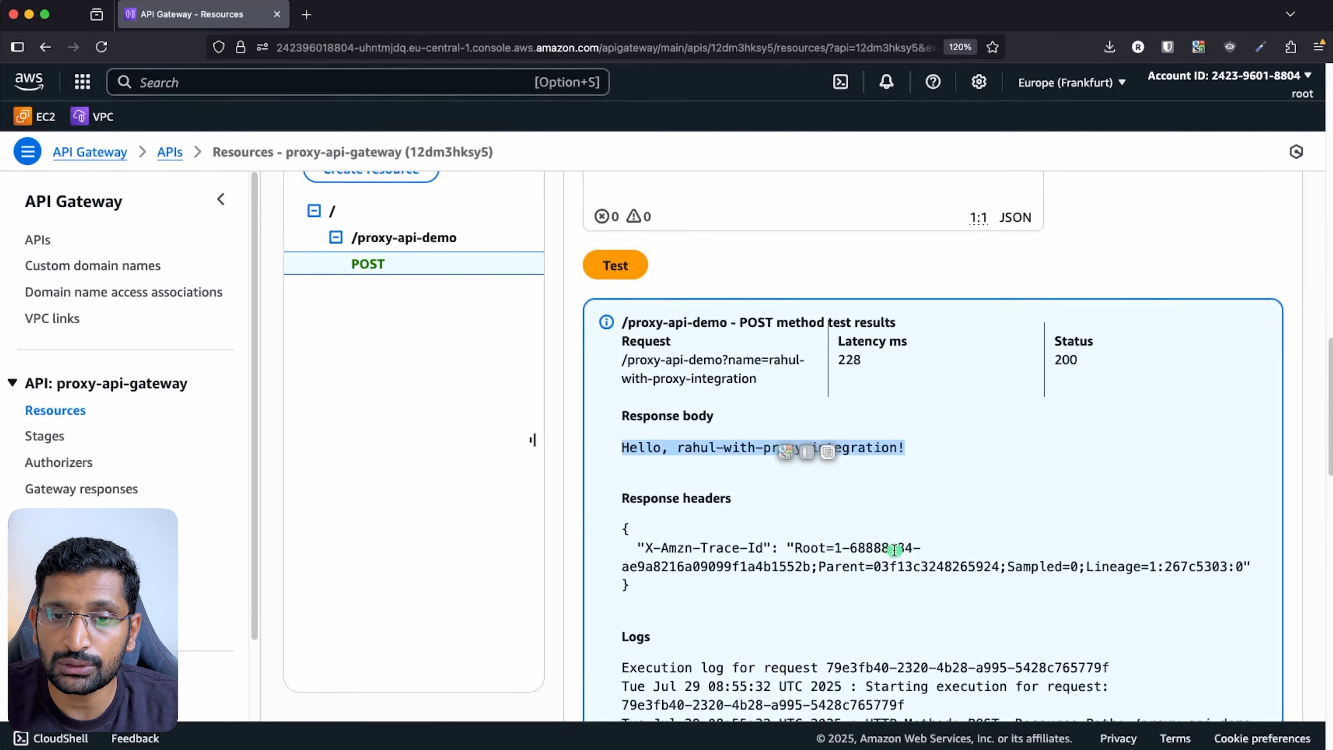
scroll(894, 549, down, 15)
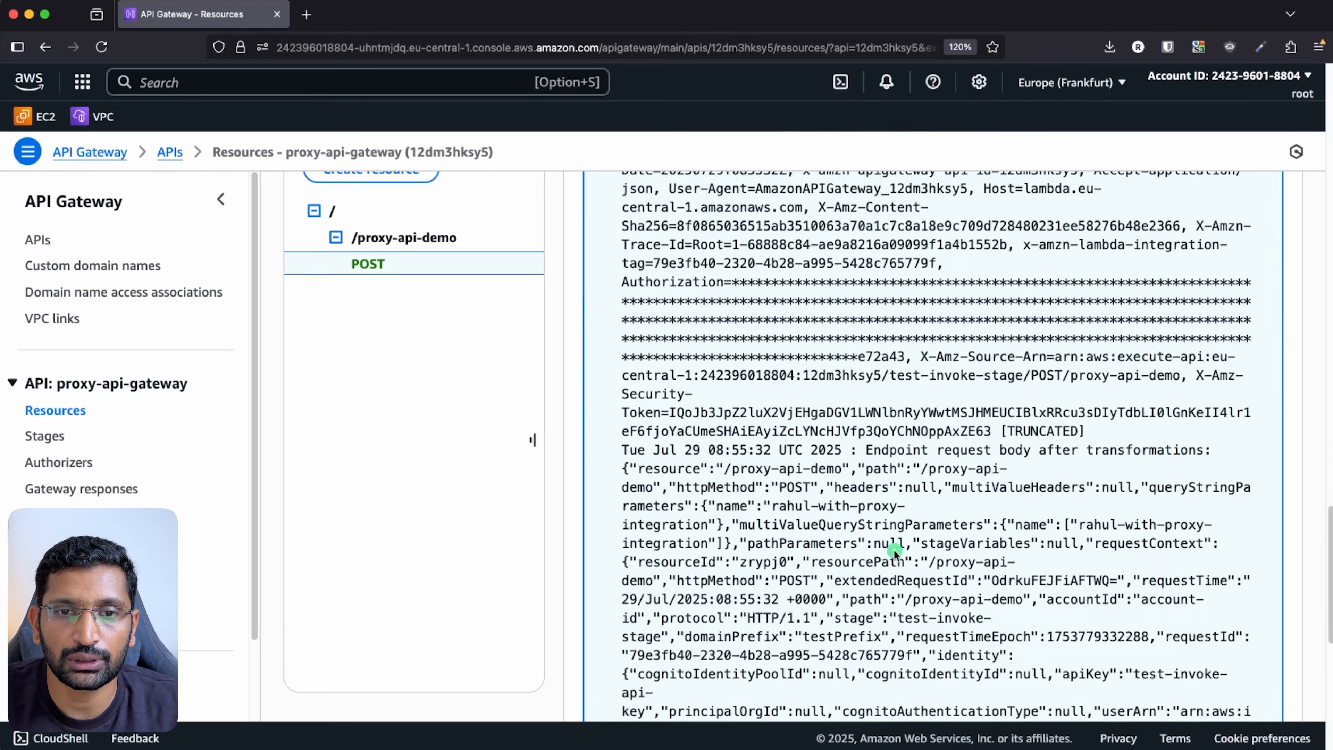
scroll(894, 550, down, 3)
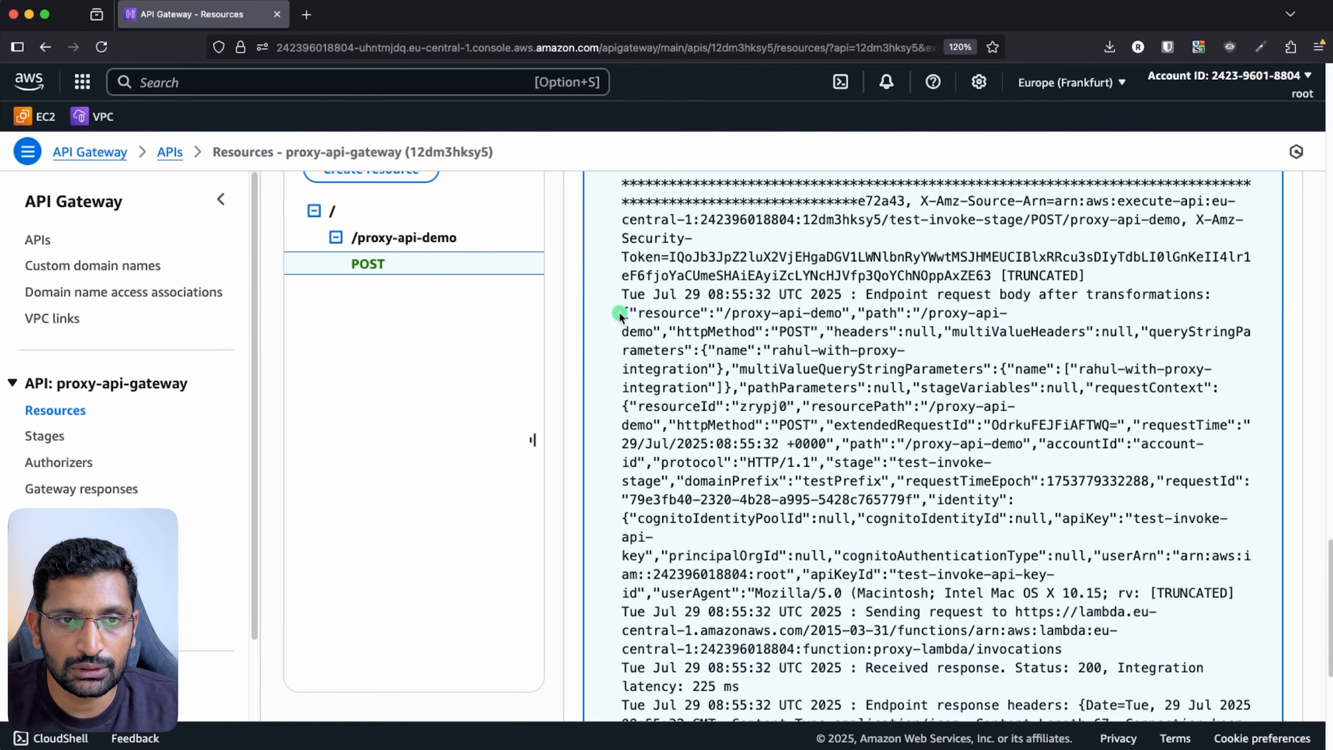
drag(619, 314, 1012, 499)
scroll(847, 543, up, 10)
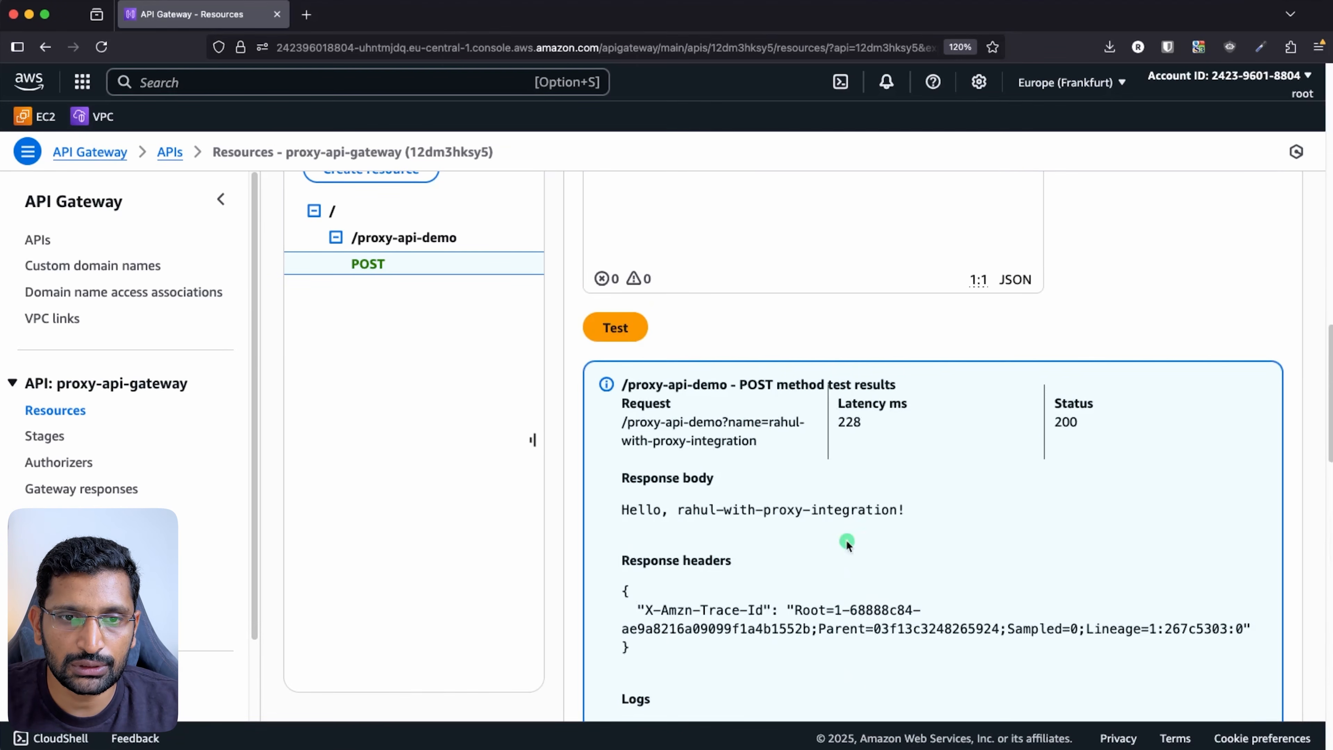
triple_click(820, 513)
scroll(887, 581, down, 10)
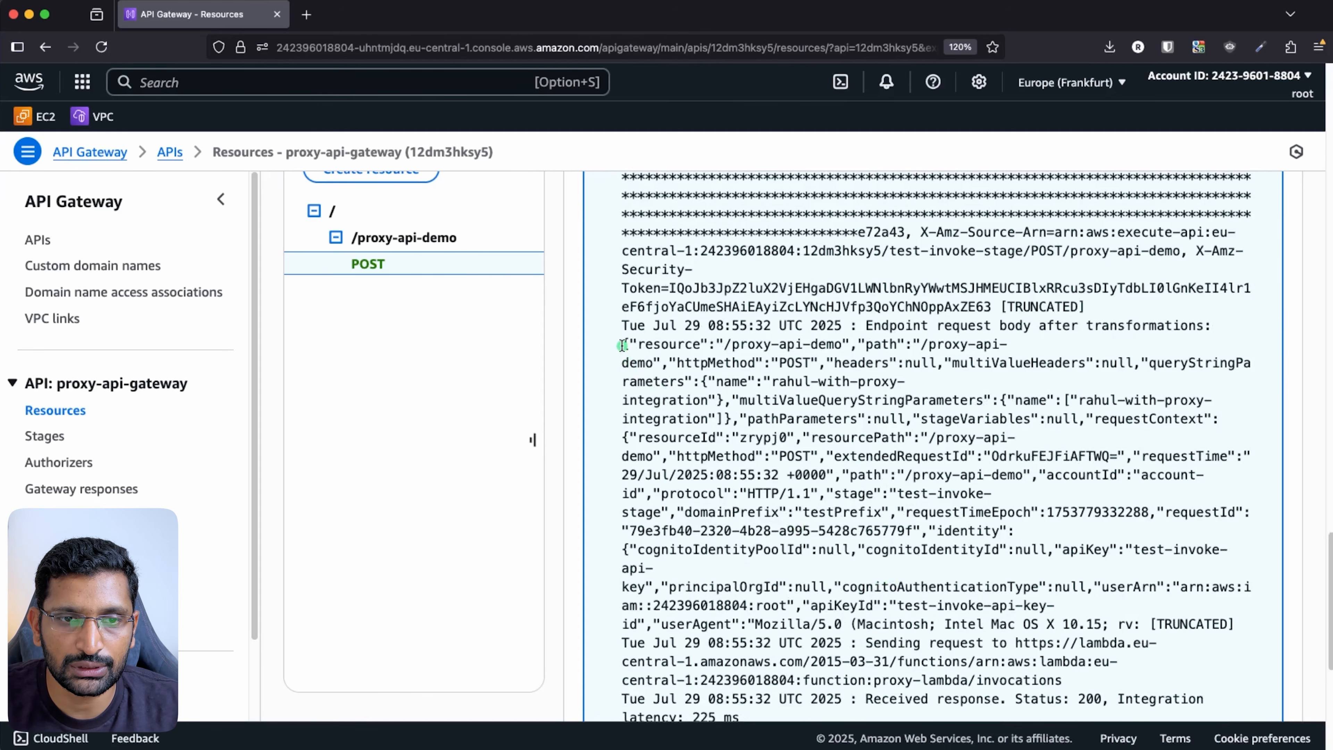
drag(622, 345, 676, 548)
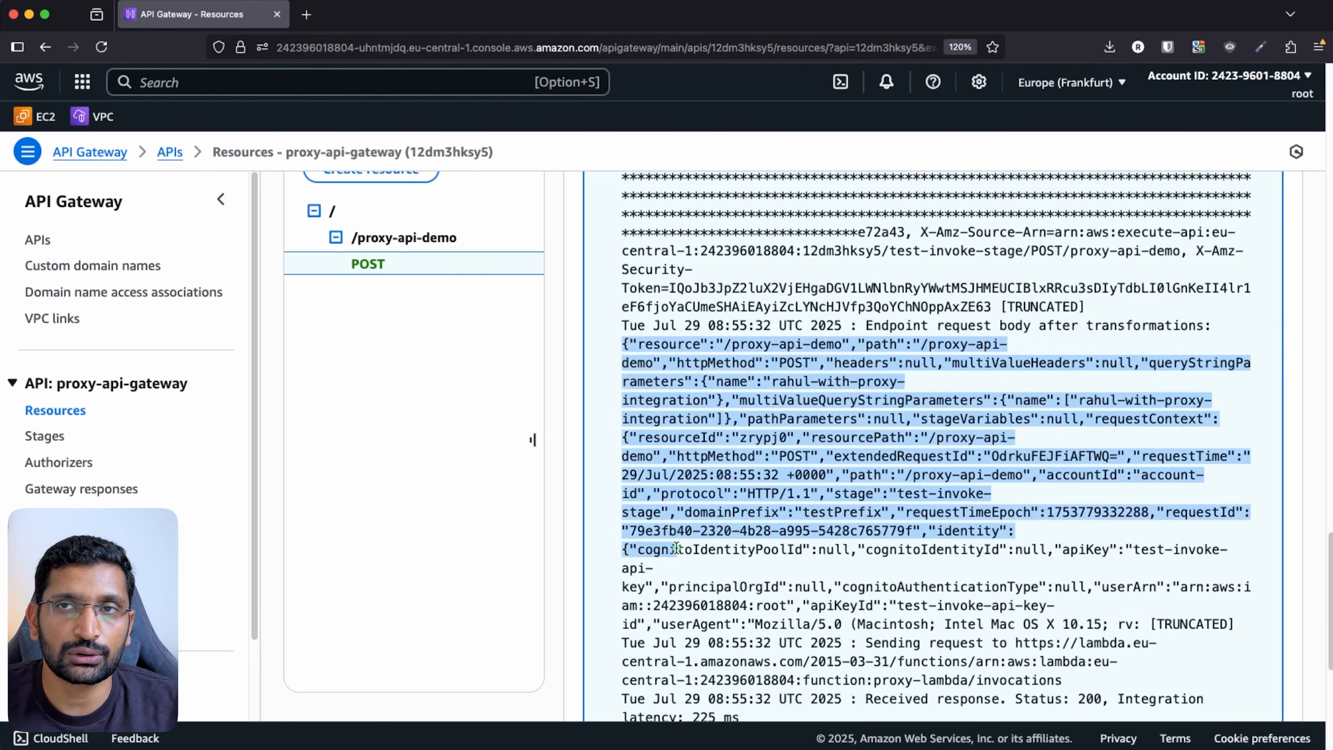
scroll(741, 599, up, 15)
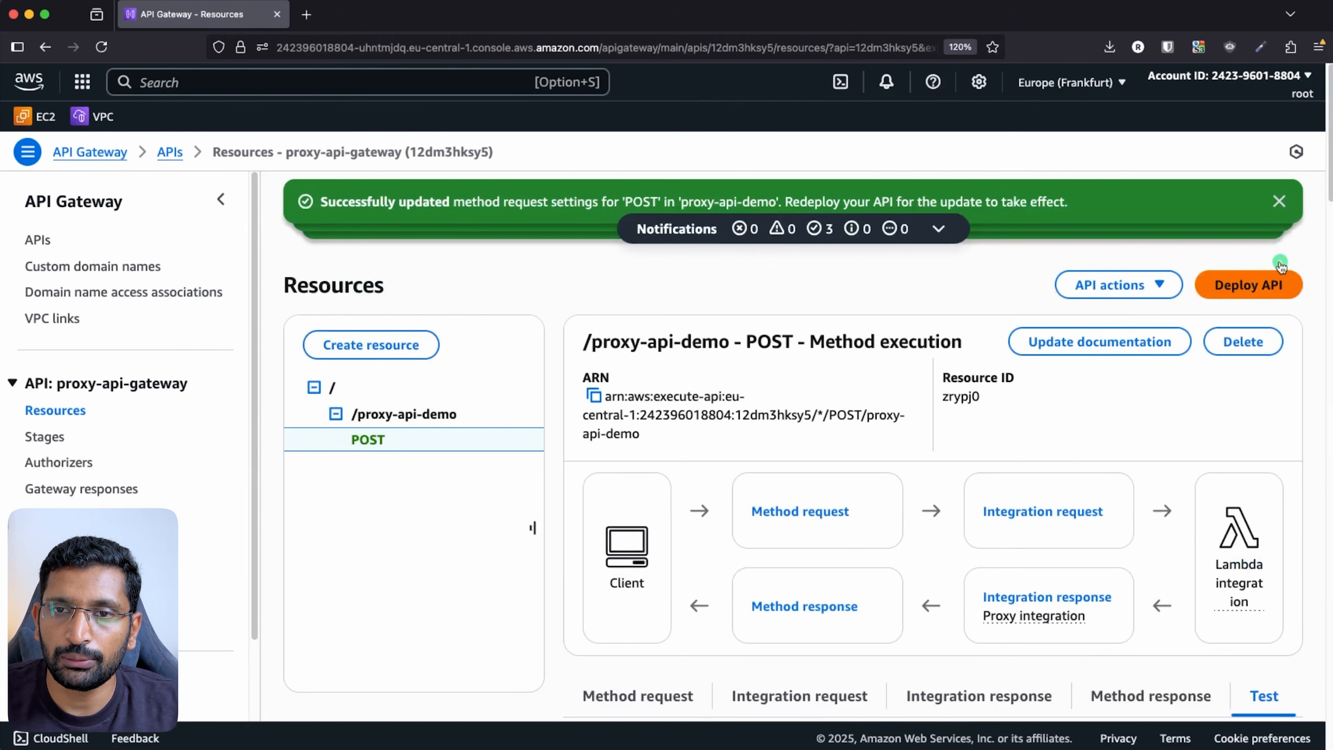
- Dismiss the success notifications at the top of the API Gateway console
click(1279, 201)
click(1279, 201)
click(1280, 204)
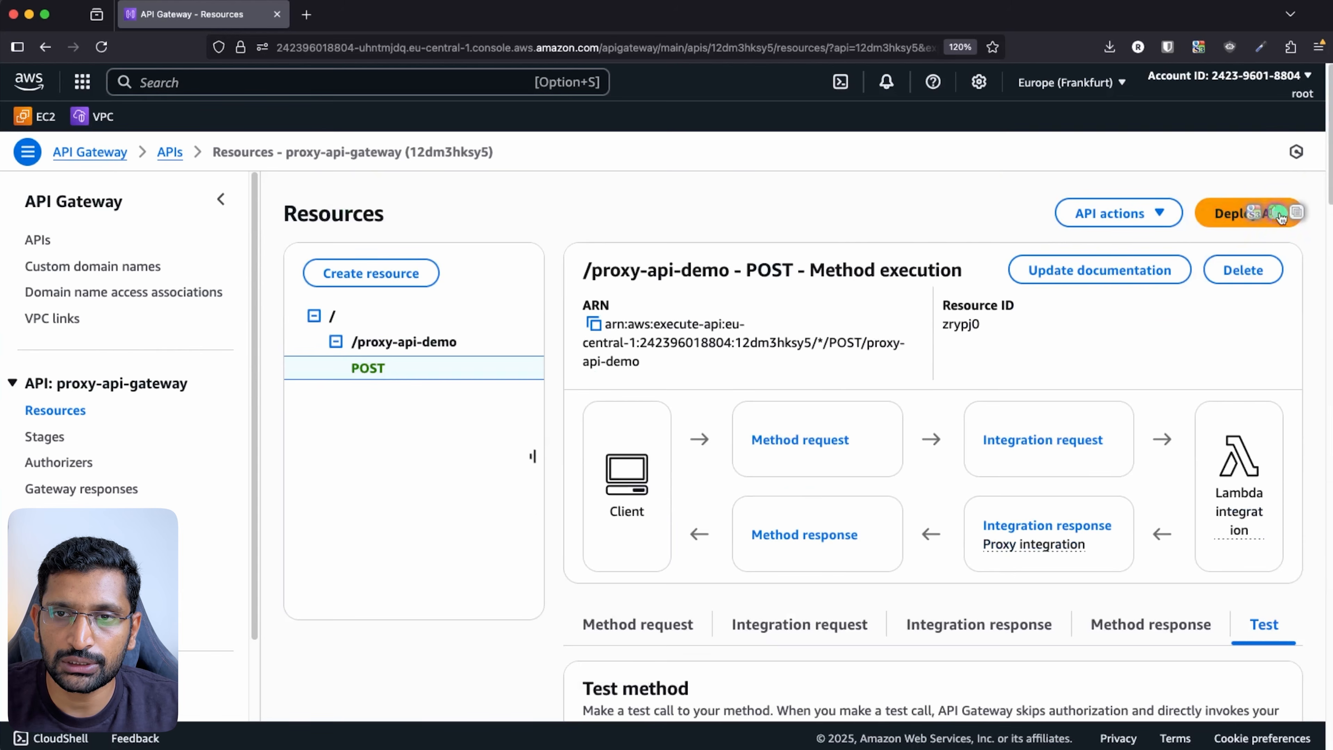
- Deploy proxy-api-gateway to a new stage named dev and copy its invoke URL
click(1207, 214)
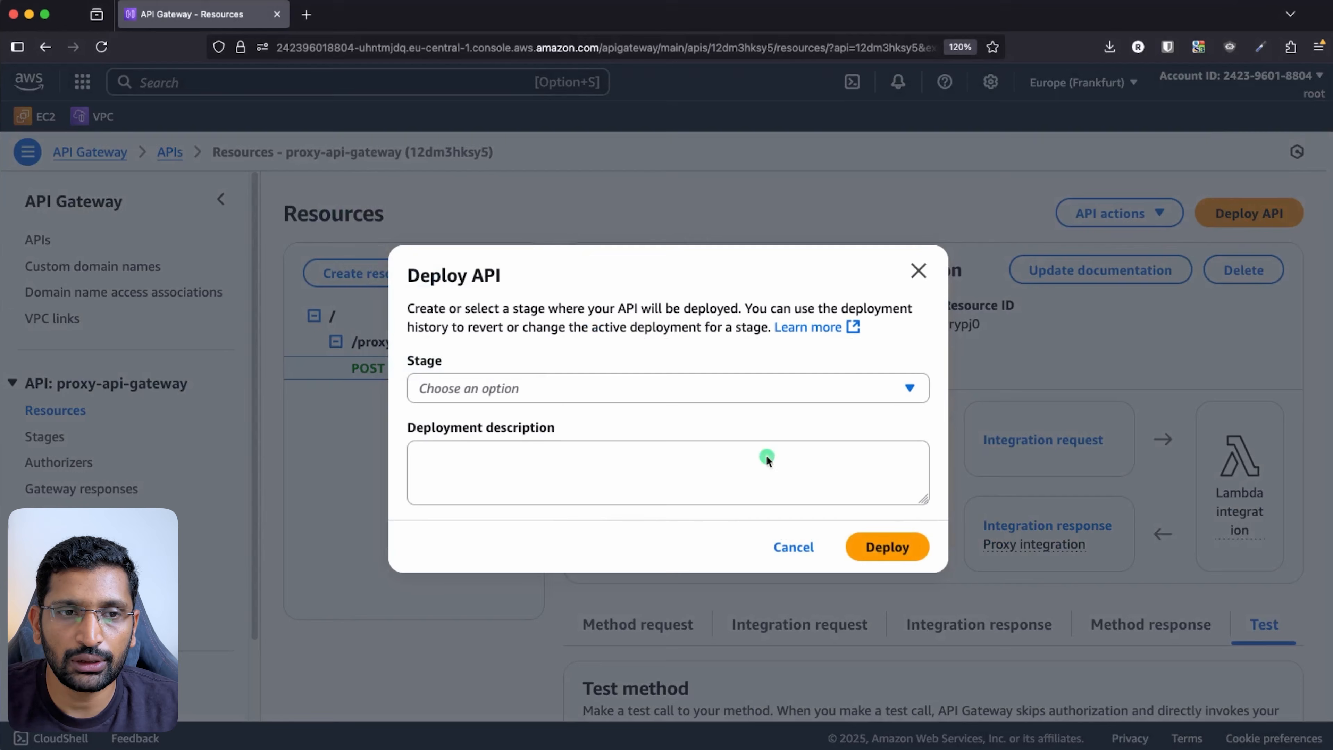
click(457, 392)
click(459, 389)
click(459, 399)
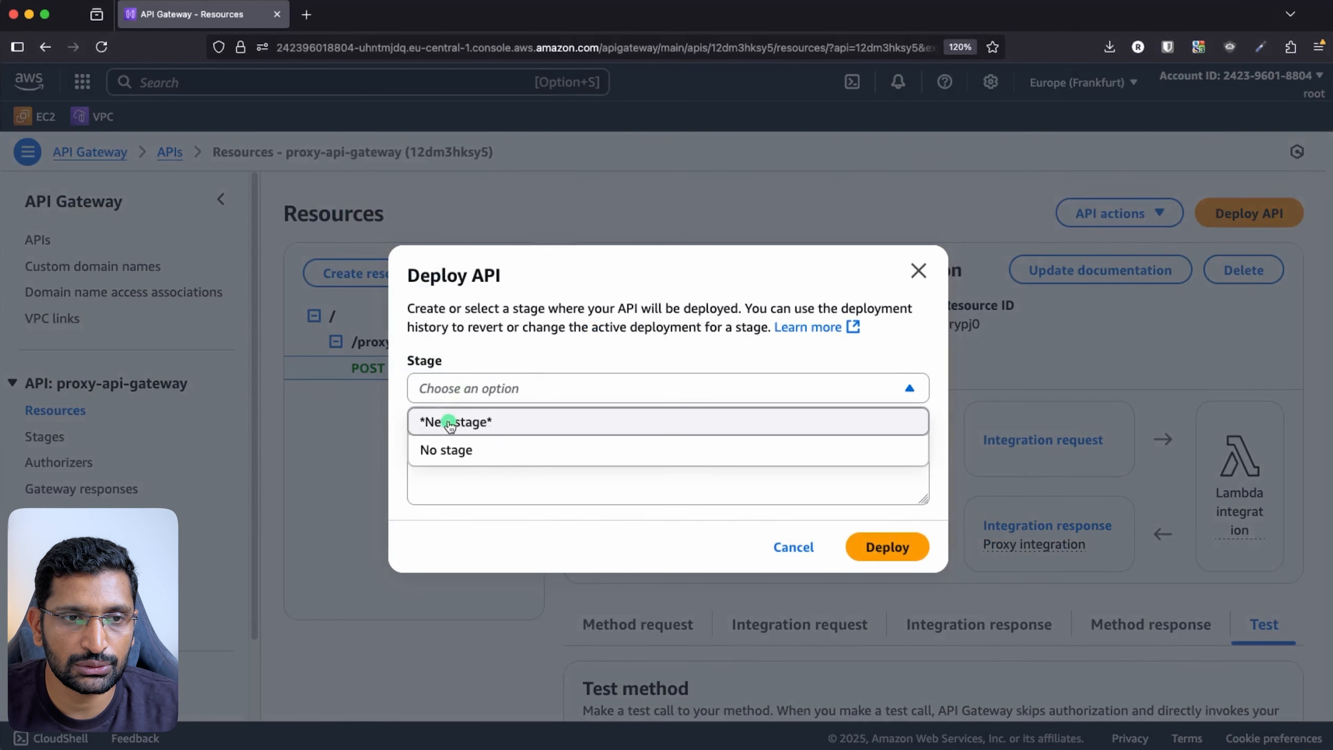
click(450, 424)
click(461, 389)
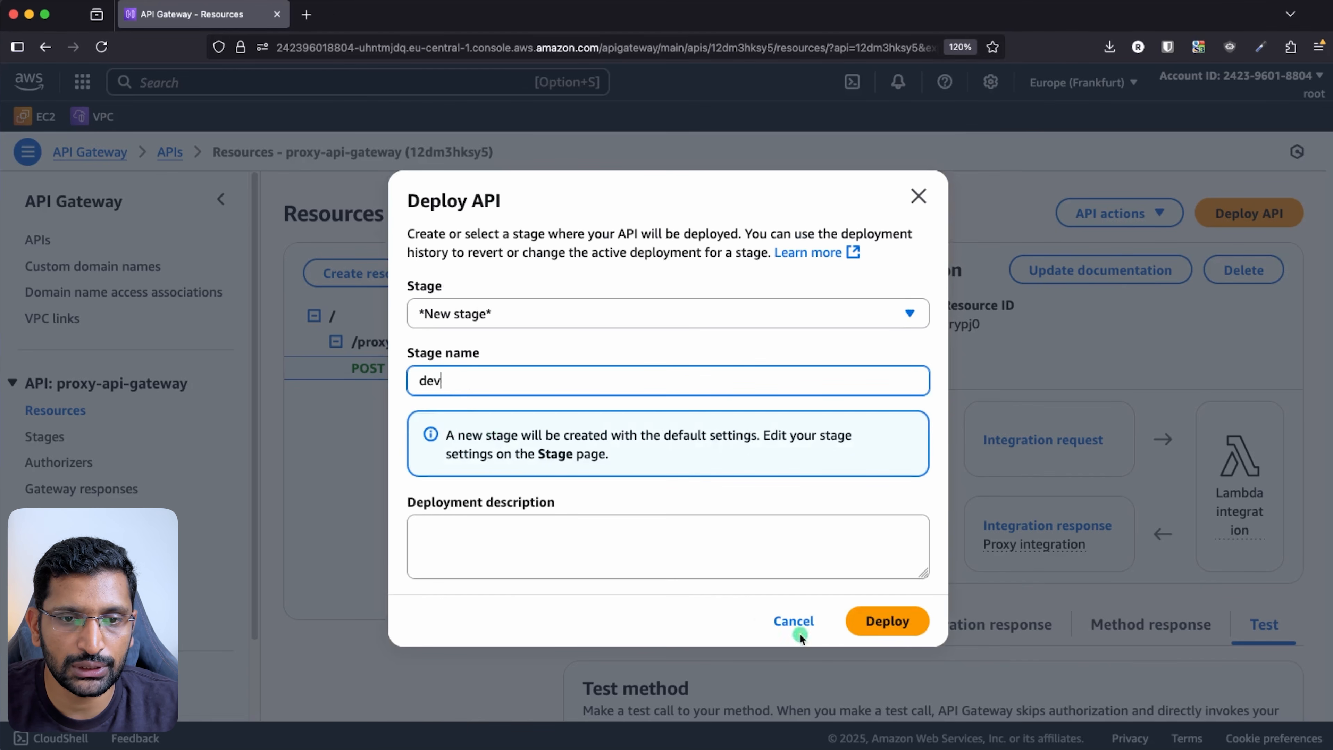
click(887, 625)
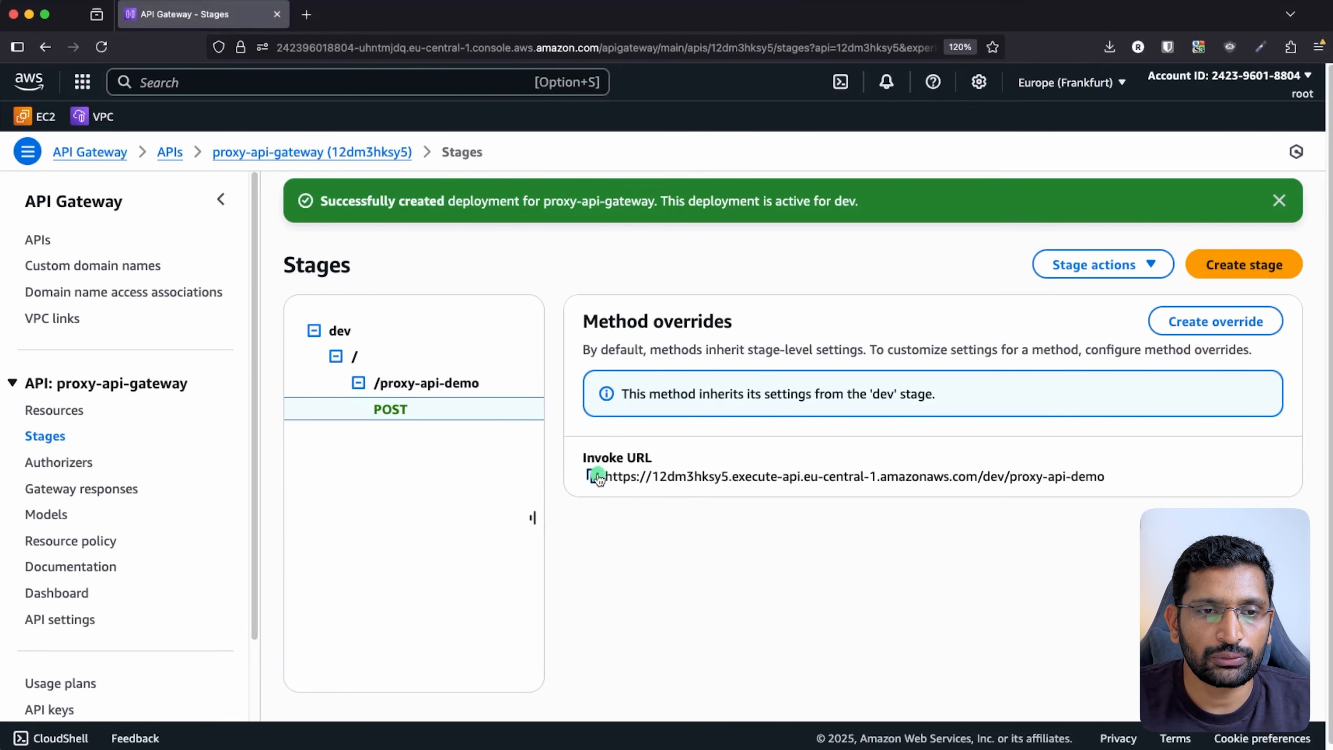
click(595, 477)
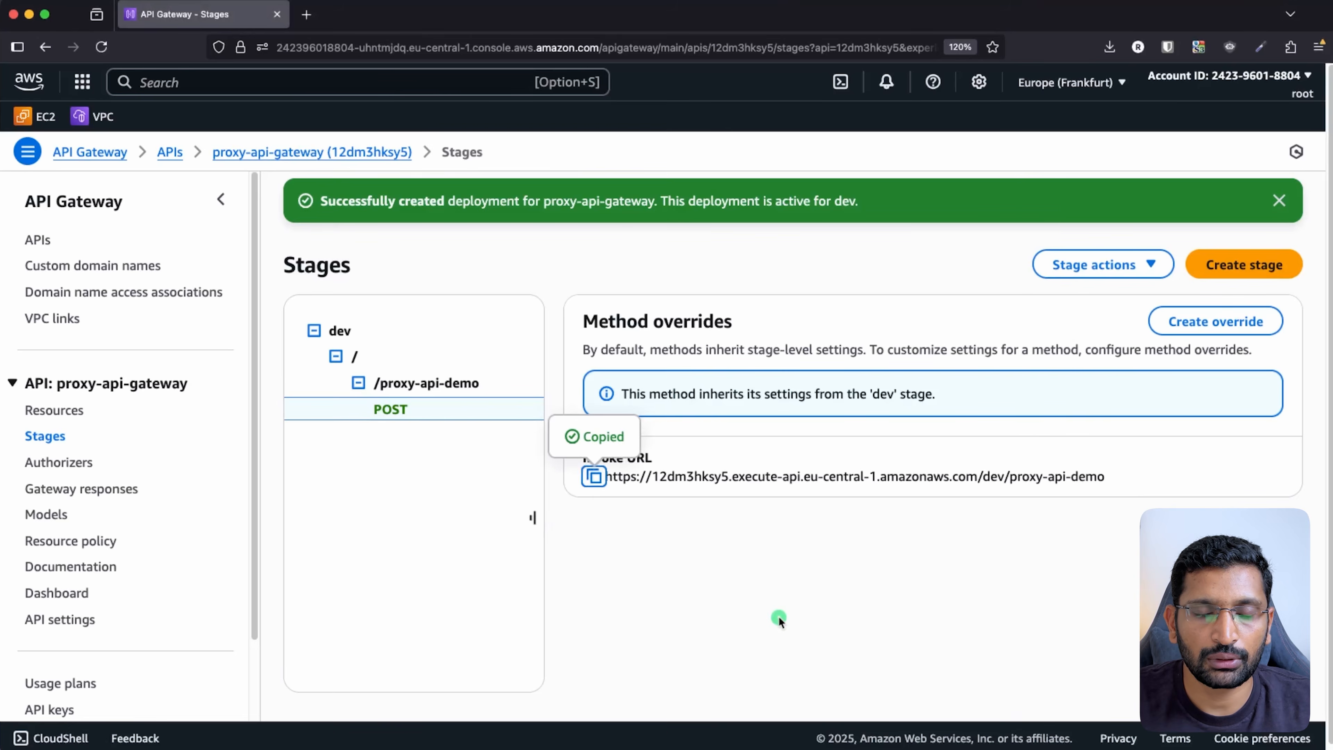
key(super+Tab)
key(super+Tab)
key(super+Tab)
key(super+Tab)
key(super+Tab)
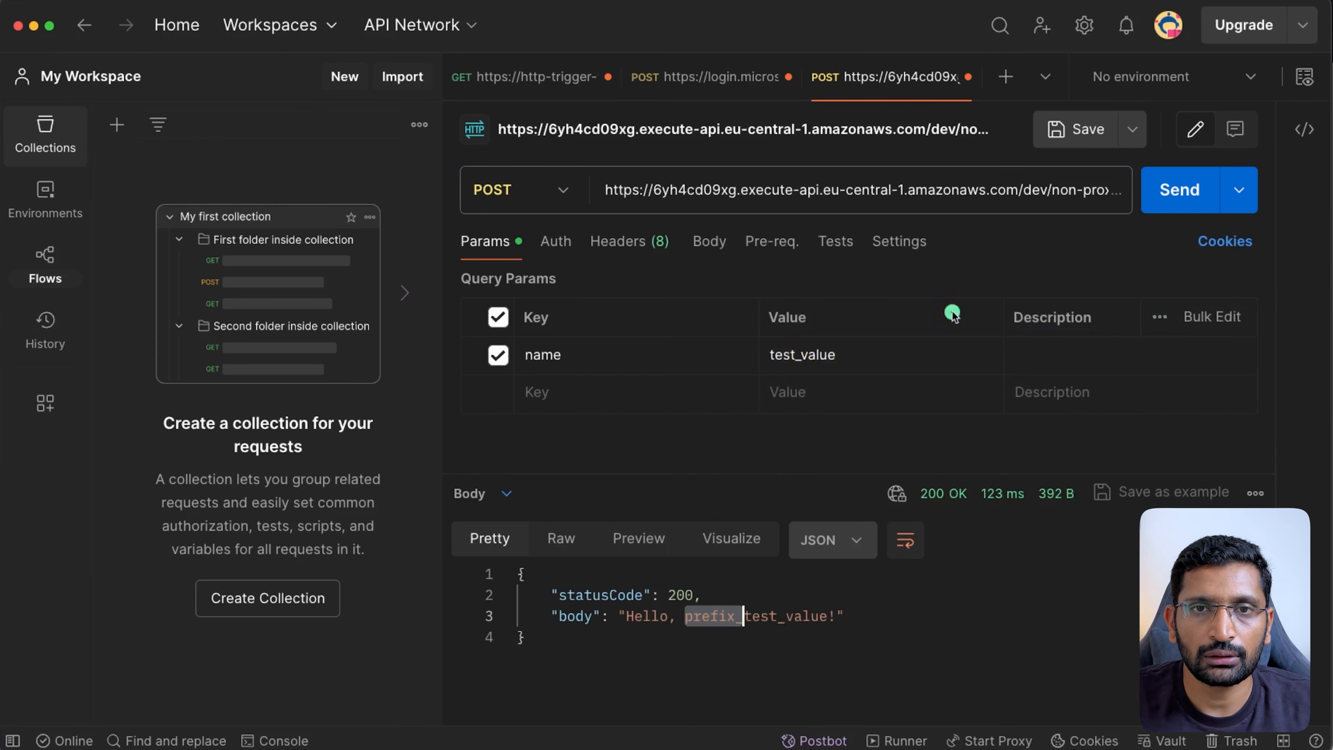
- Open a new Postman request with the copied dev invoke URL as its address
click(1006, 77)
click(767, 187)
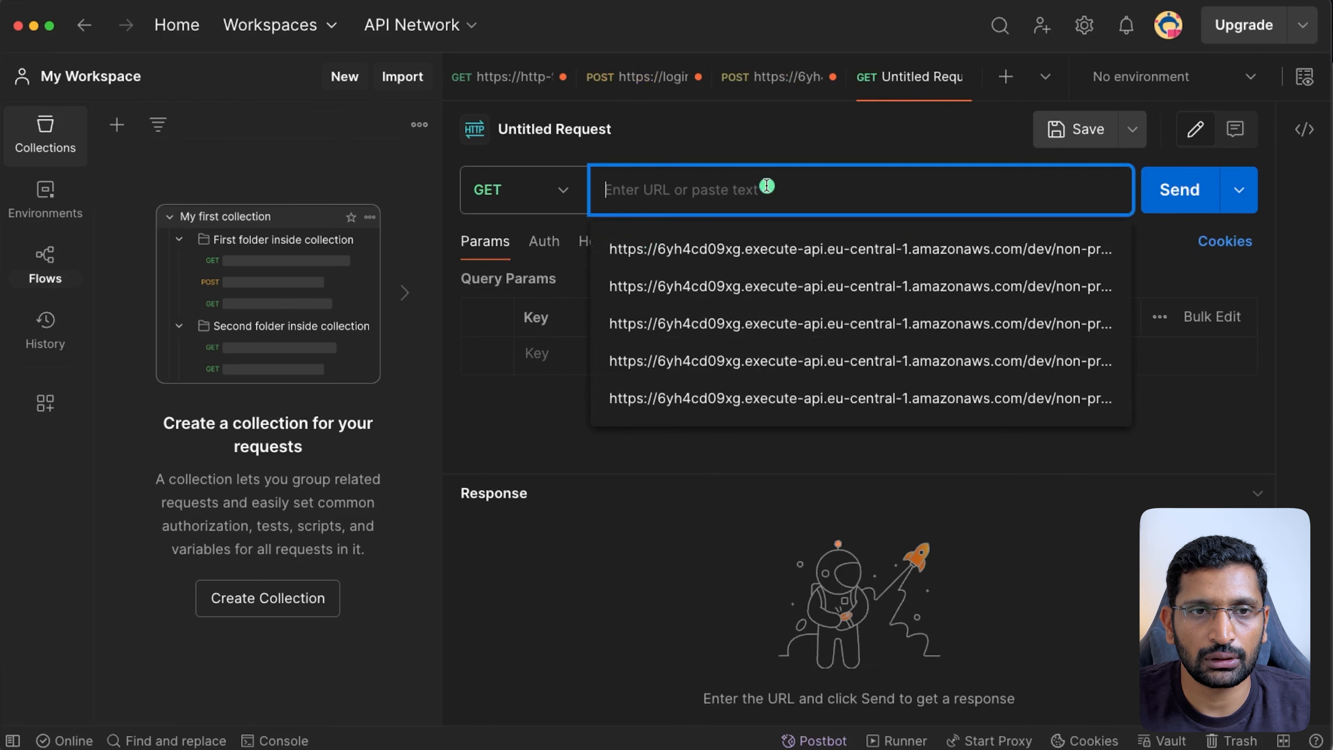
key(super+v)
click(724, 283)
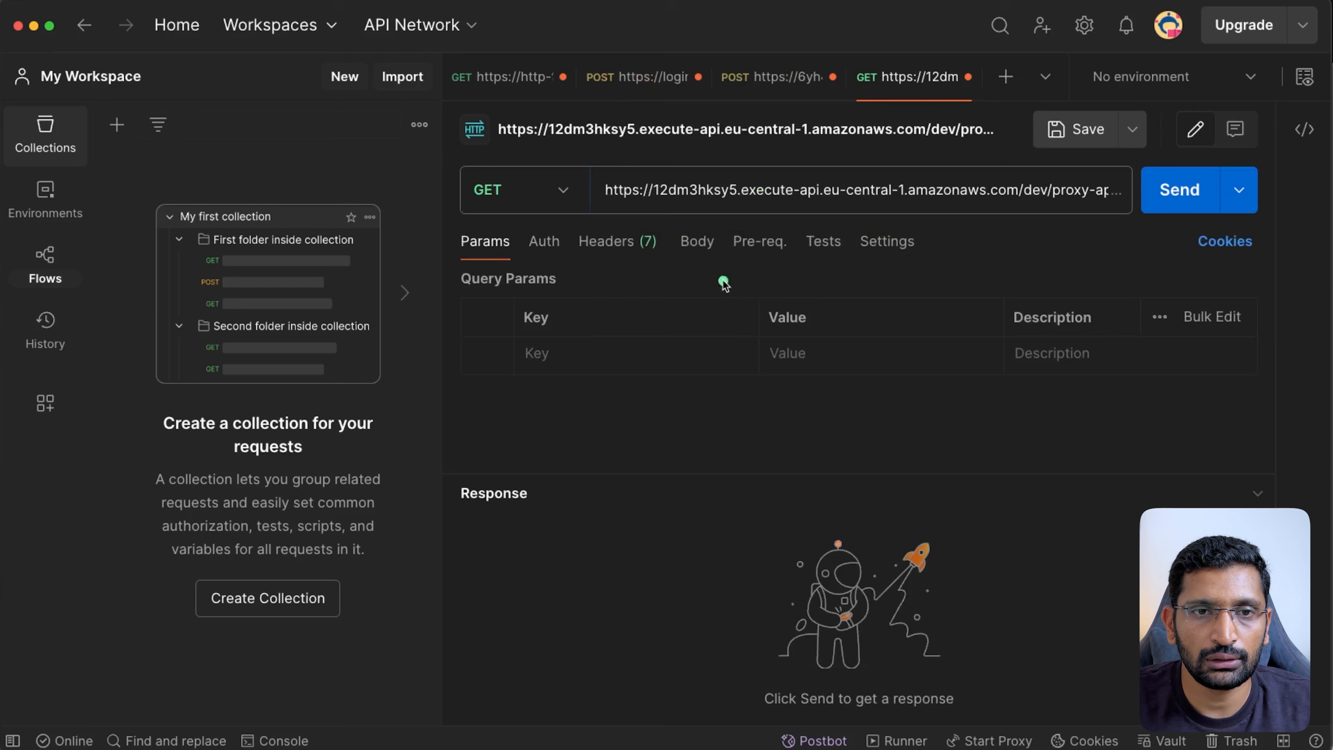
- Send the request as POST with a name query parameter, getting a 200 Hello greeting
click(547, 190)
click(517, 293)
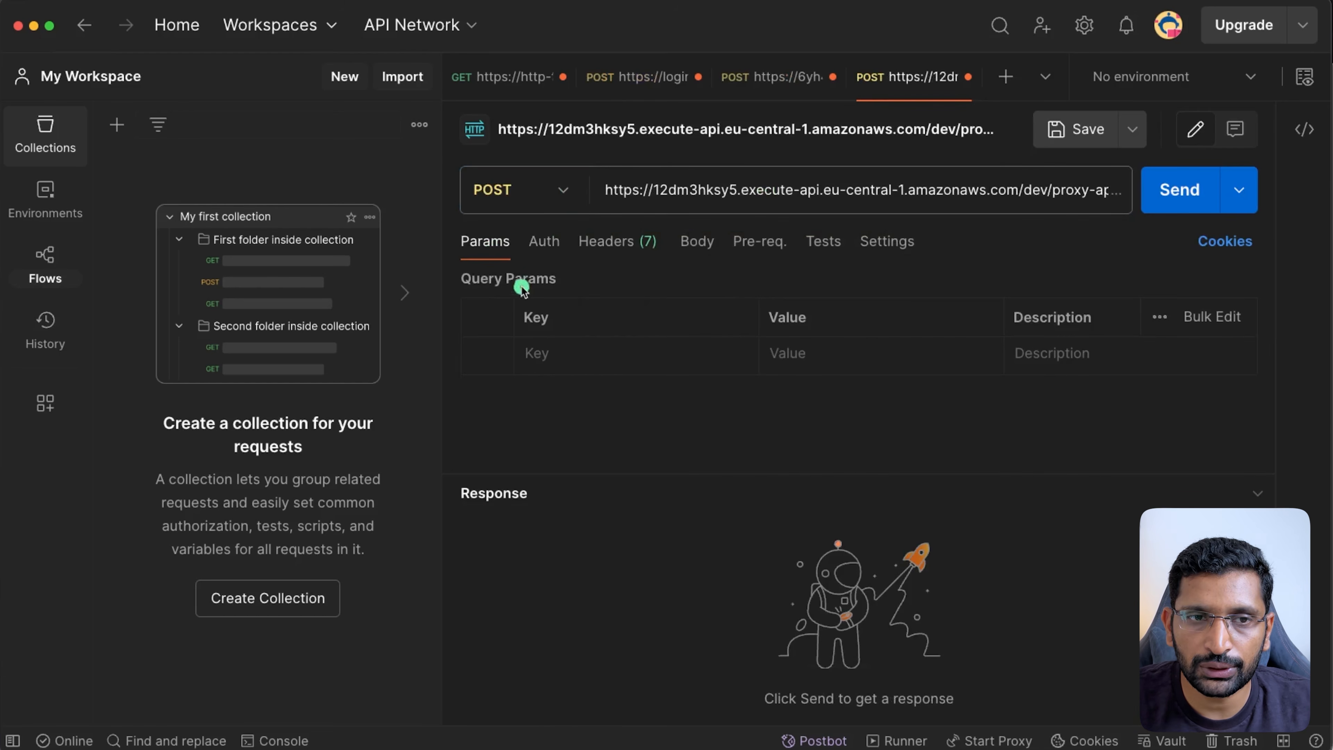
click(574, 354)
text(name)
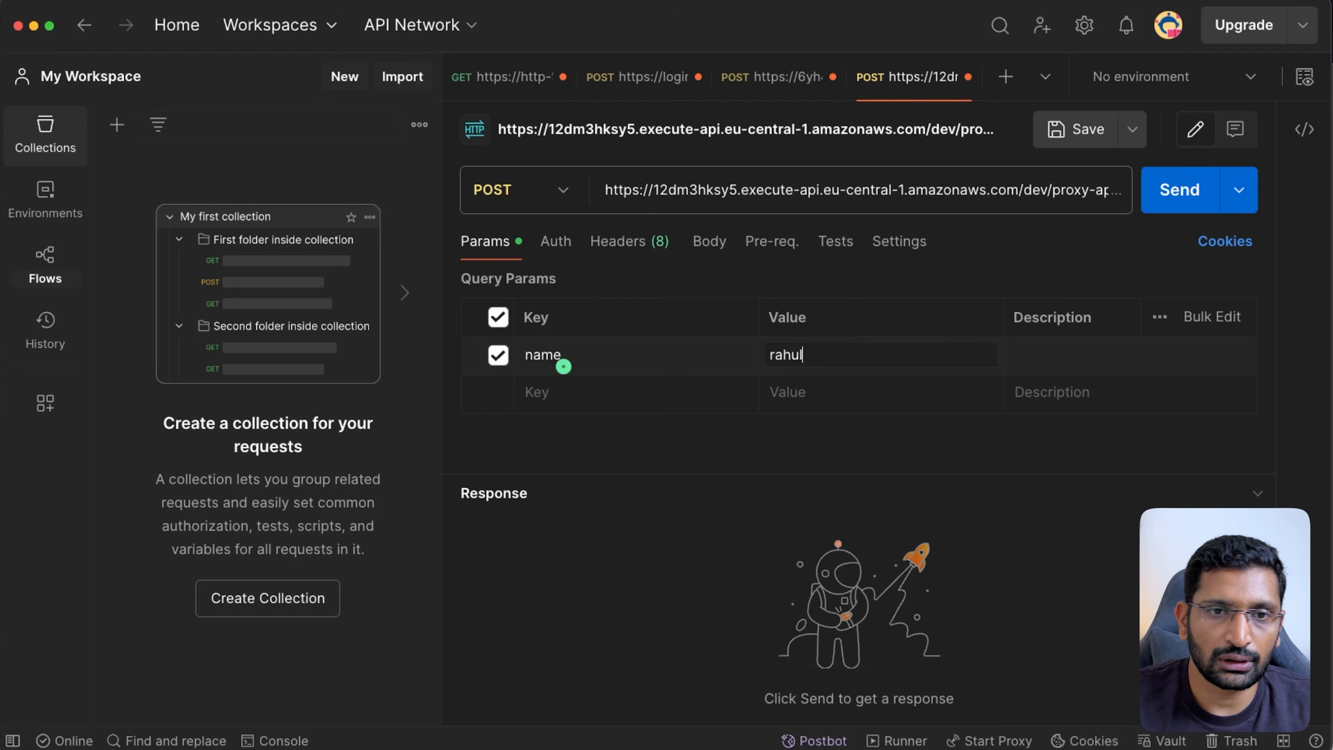
click(1152, 196)
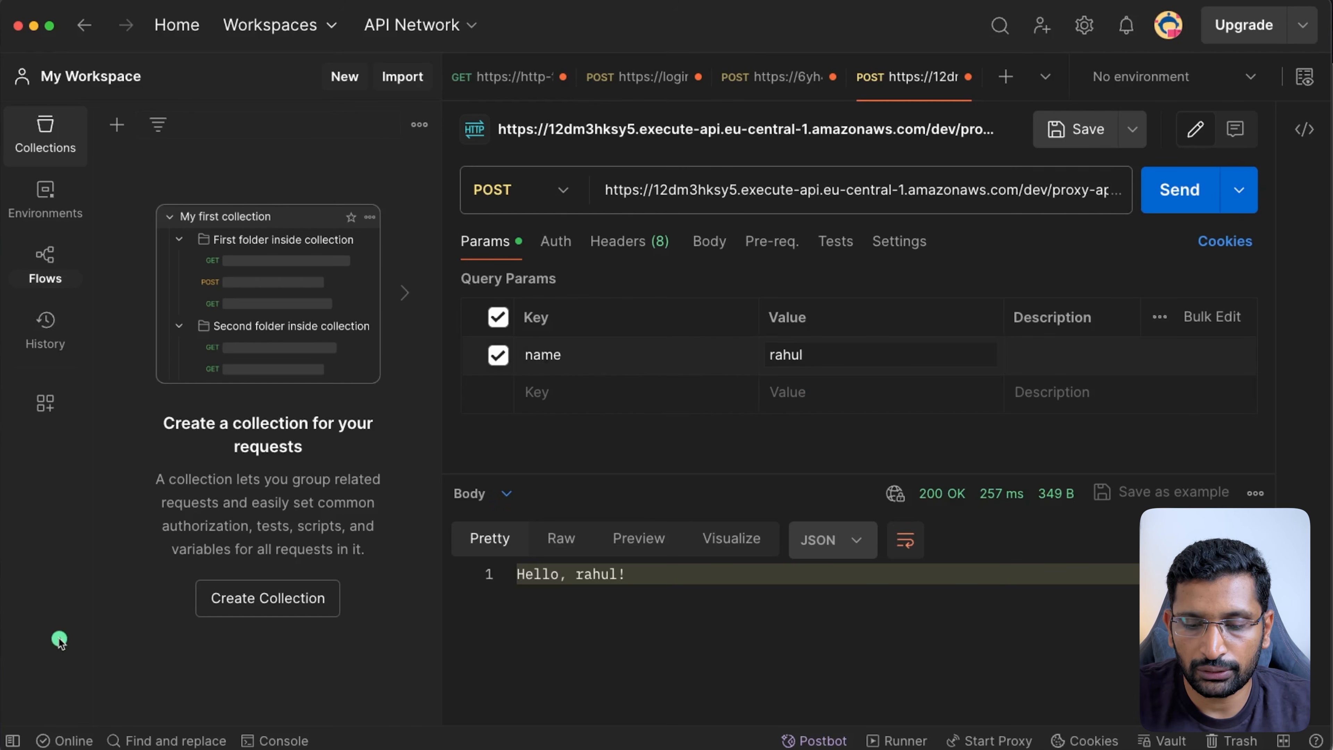
click(1188, 199)
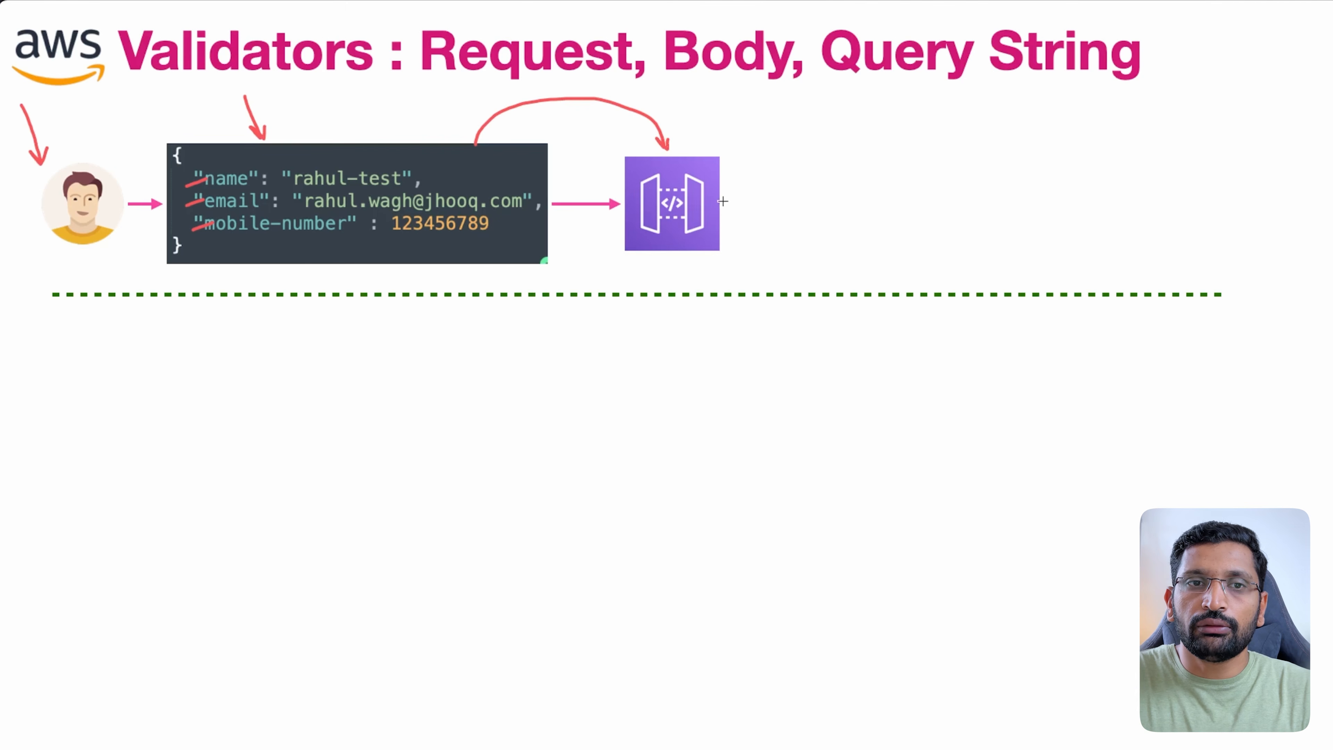
- Draw a red arrow leading onward from the API Gateway icon on the Validators slide
drag(726, 204, 923, 158)
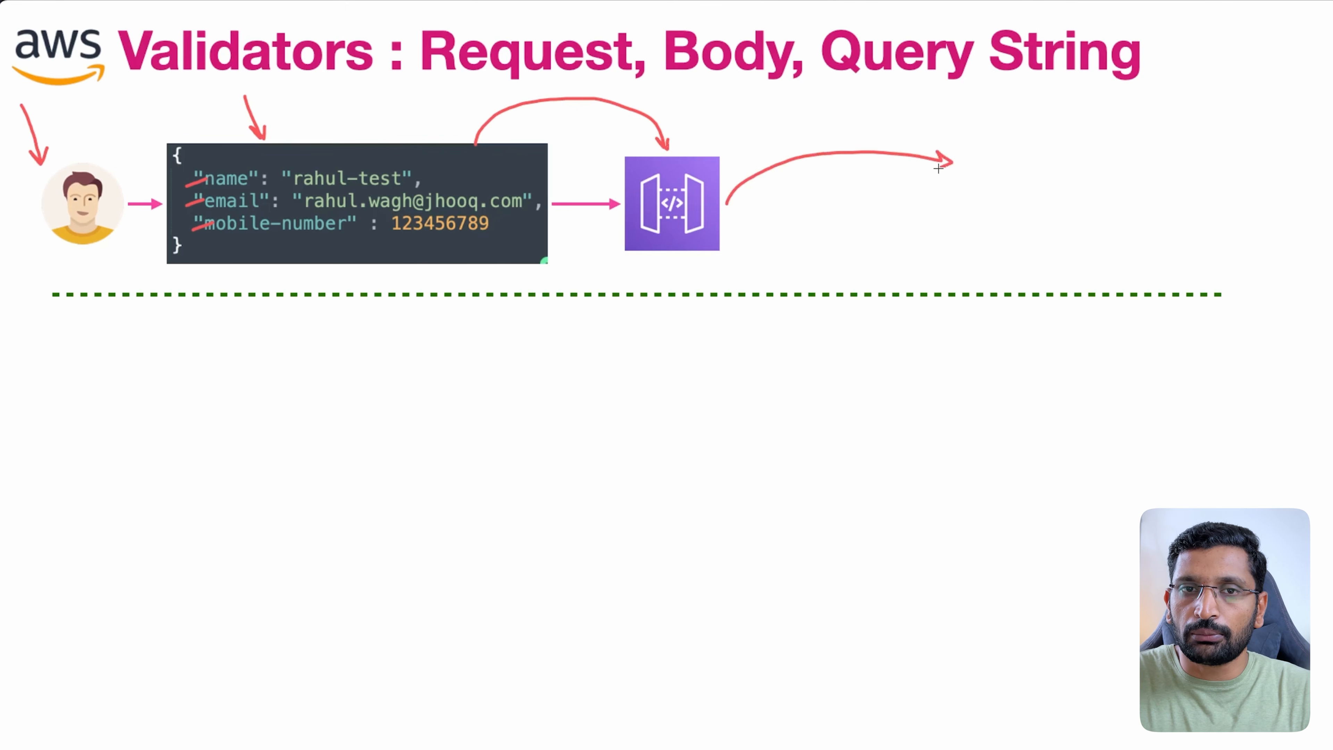
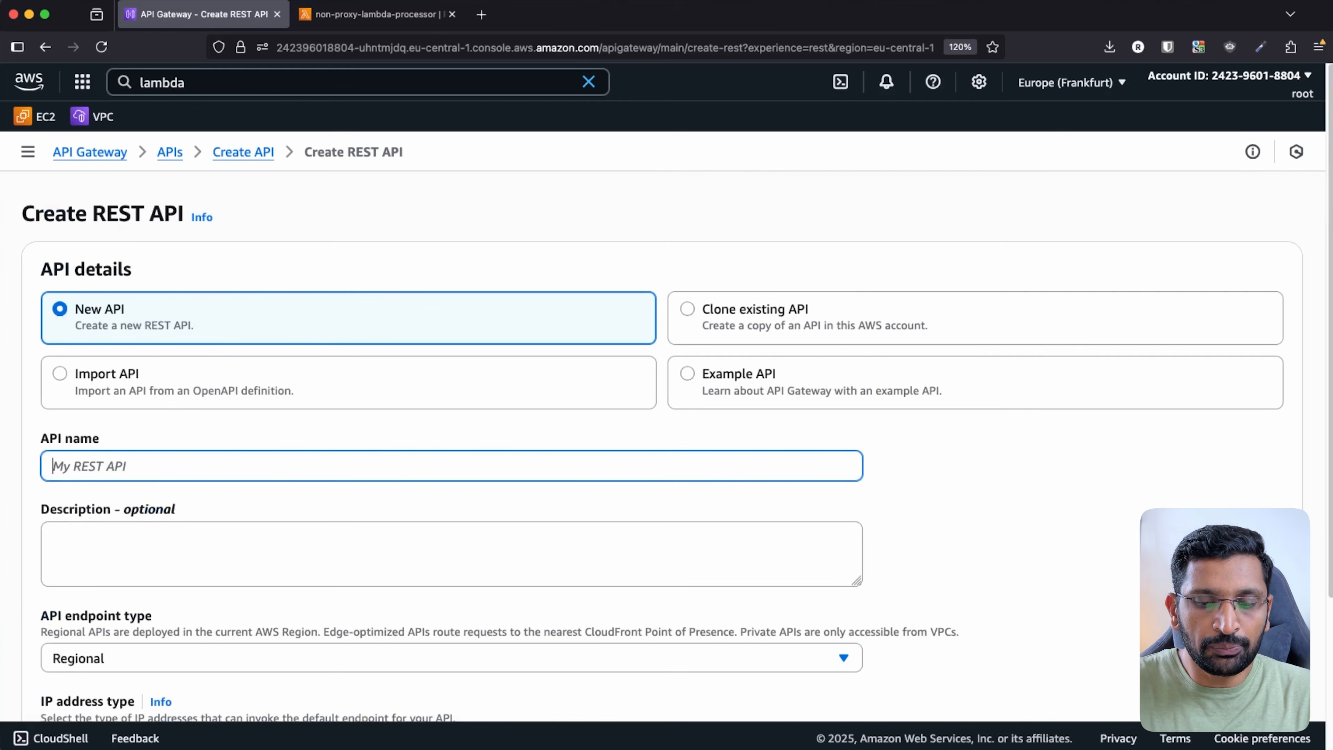
- Create the REST API request-validator-api and open its Create resource form under /
text(re)
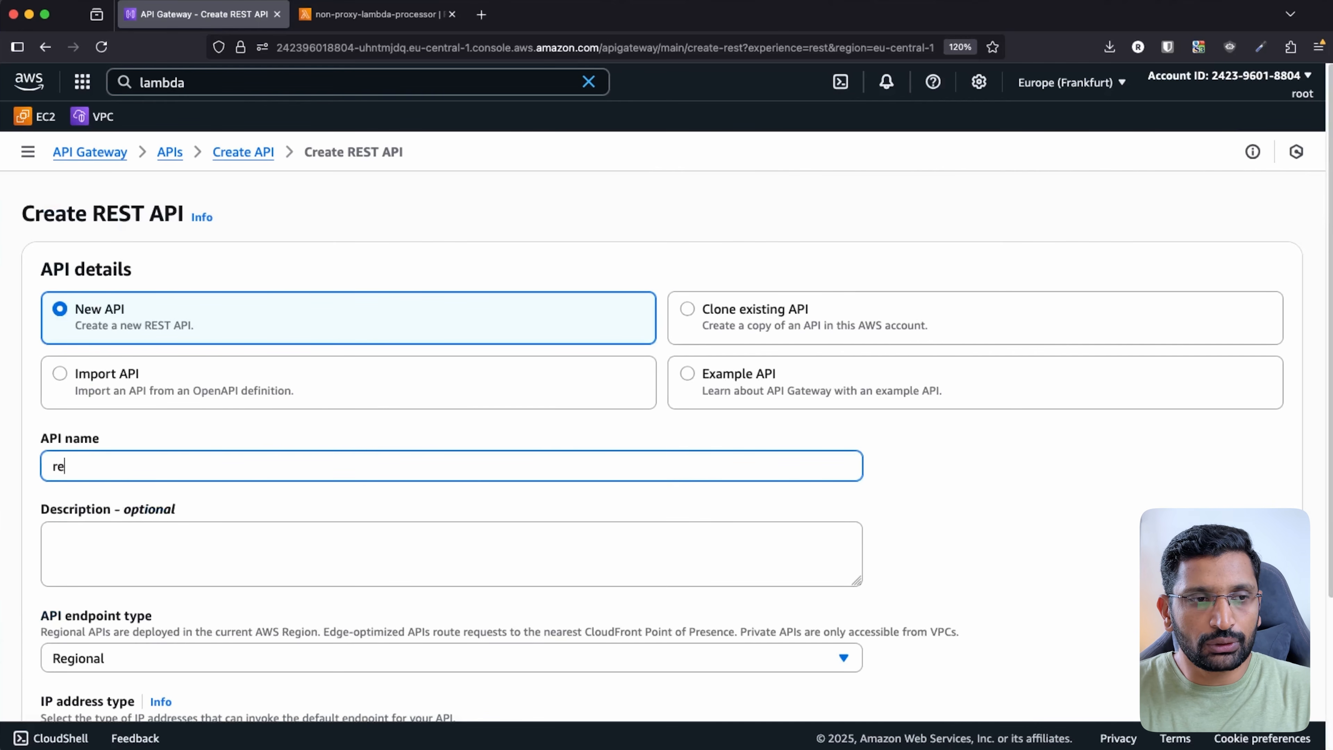
text(quest-)
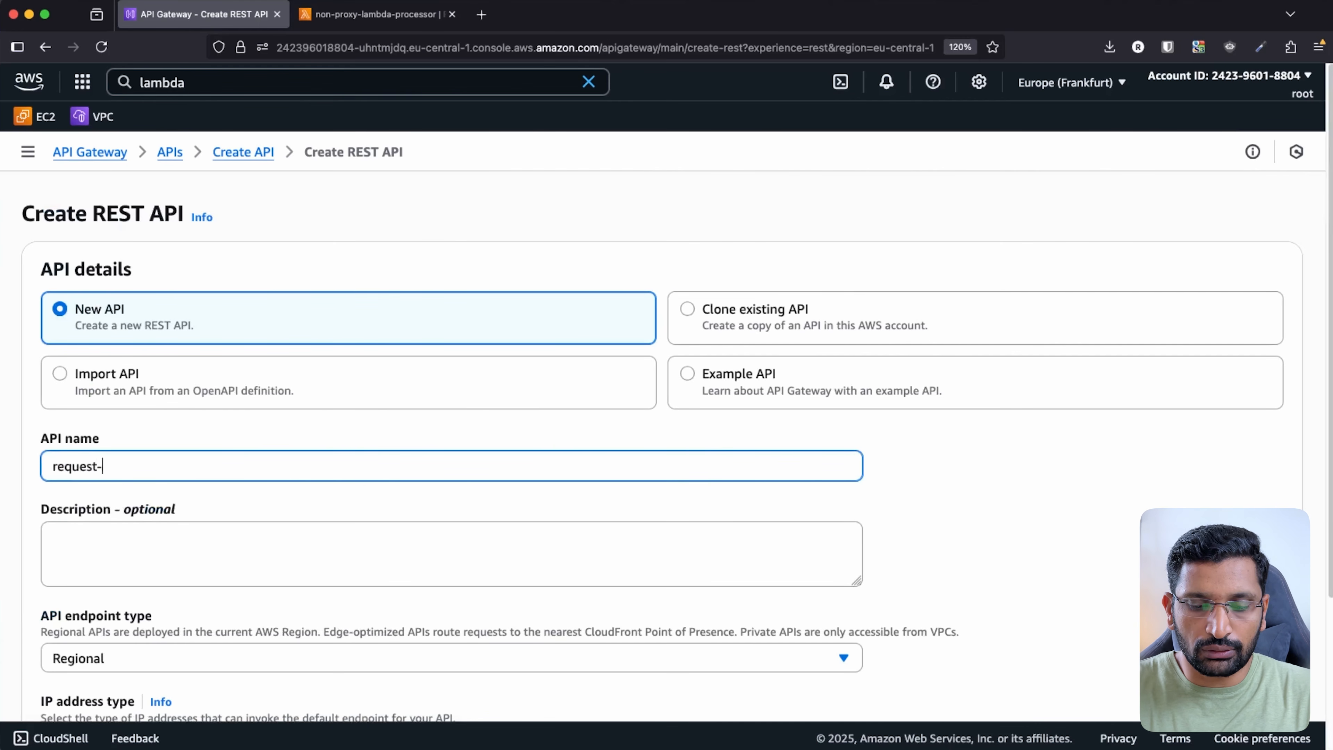
text(validator-api)
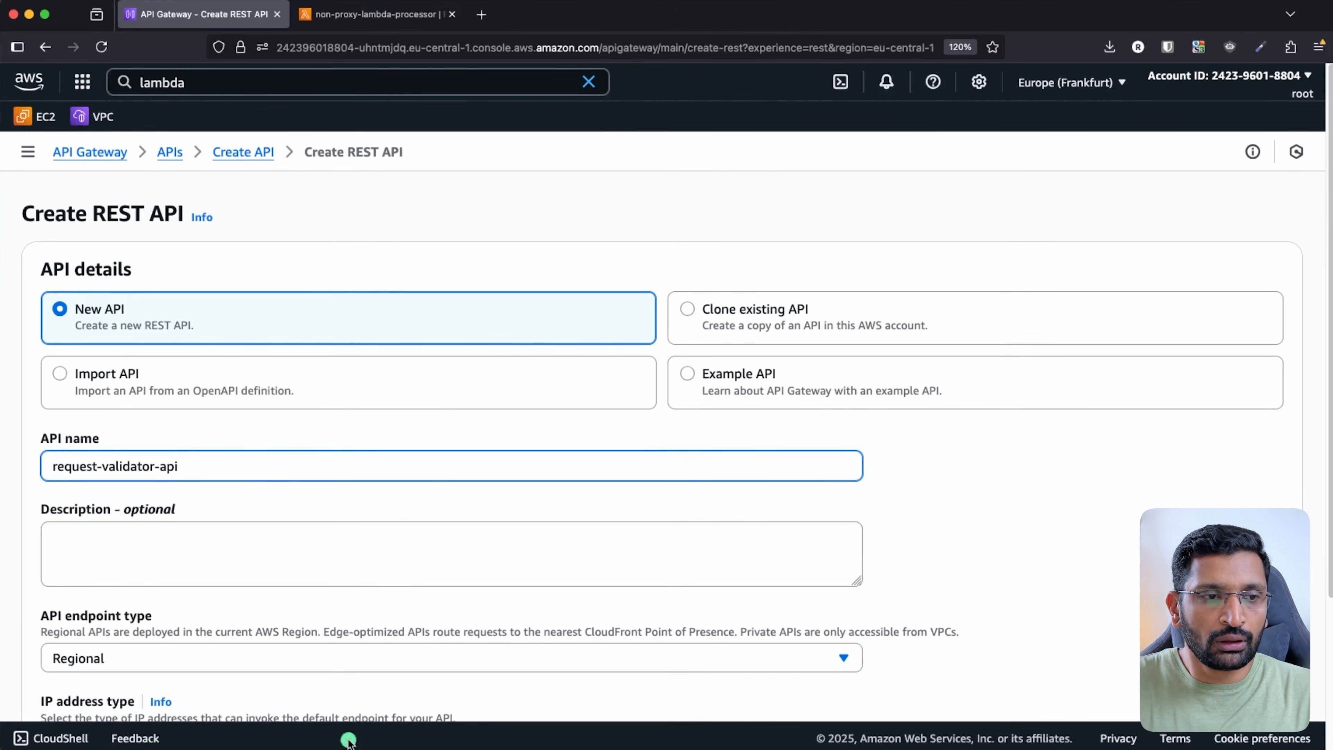
scroll(496, 597, down, 2)
scroll(496, 597, down, 1)
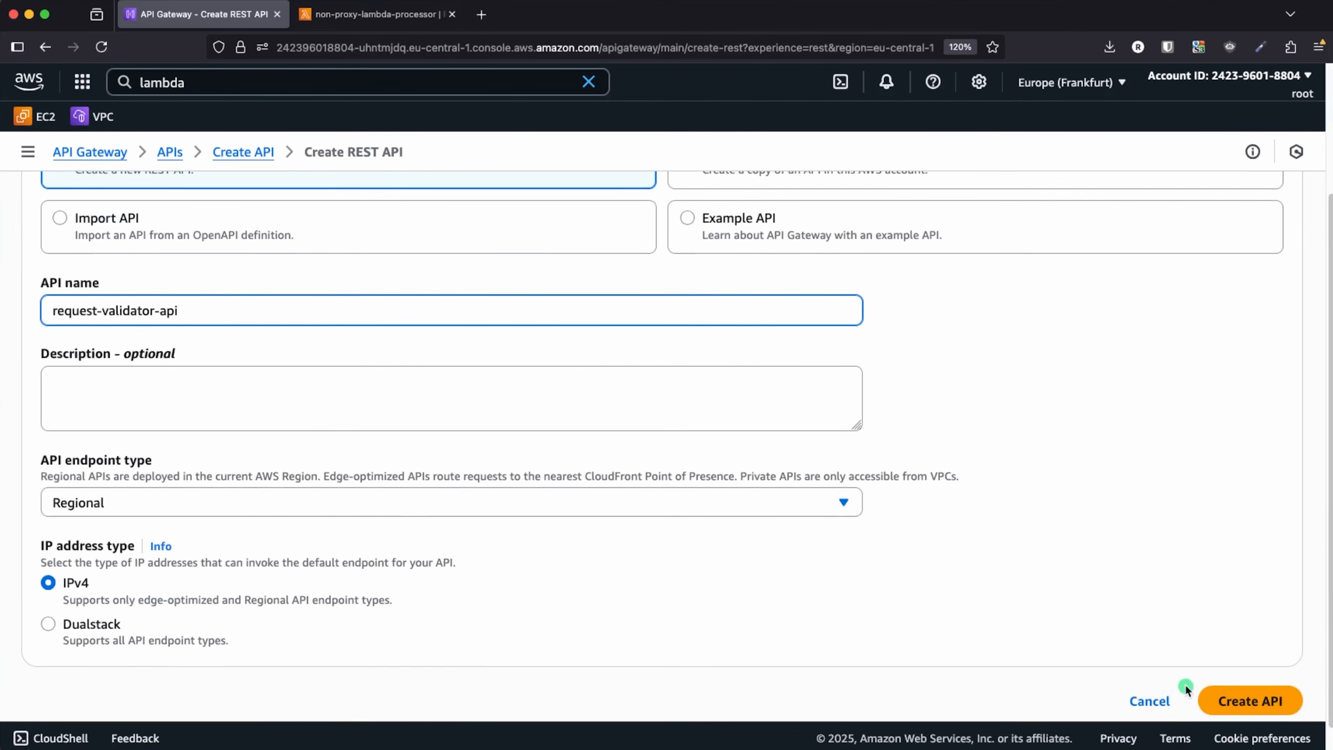
click(1260, 700)
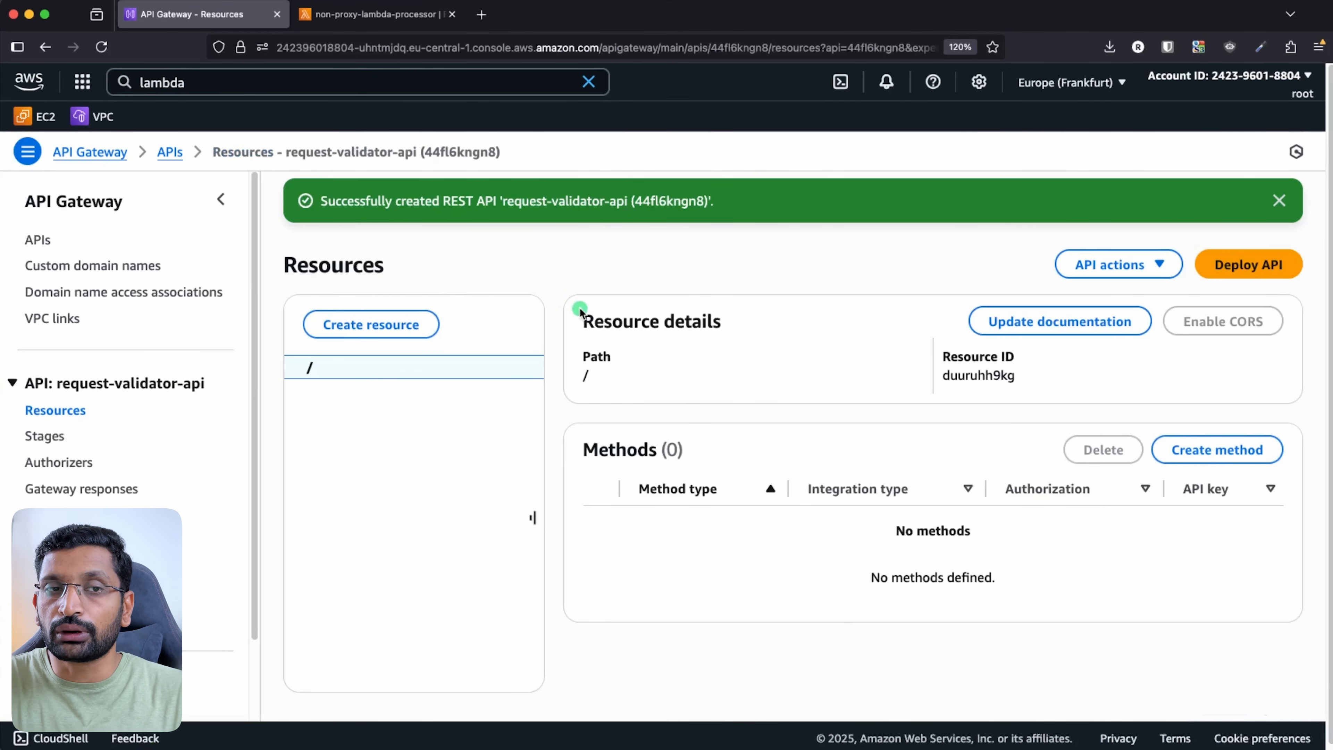
click(373, 323)
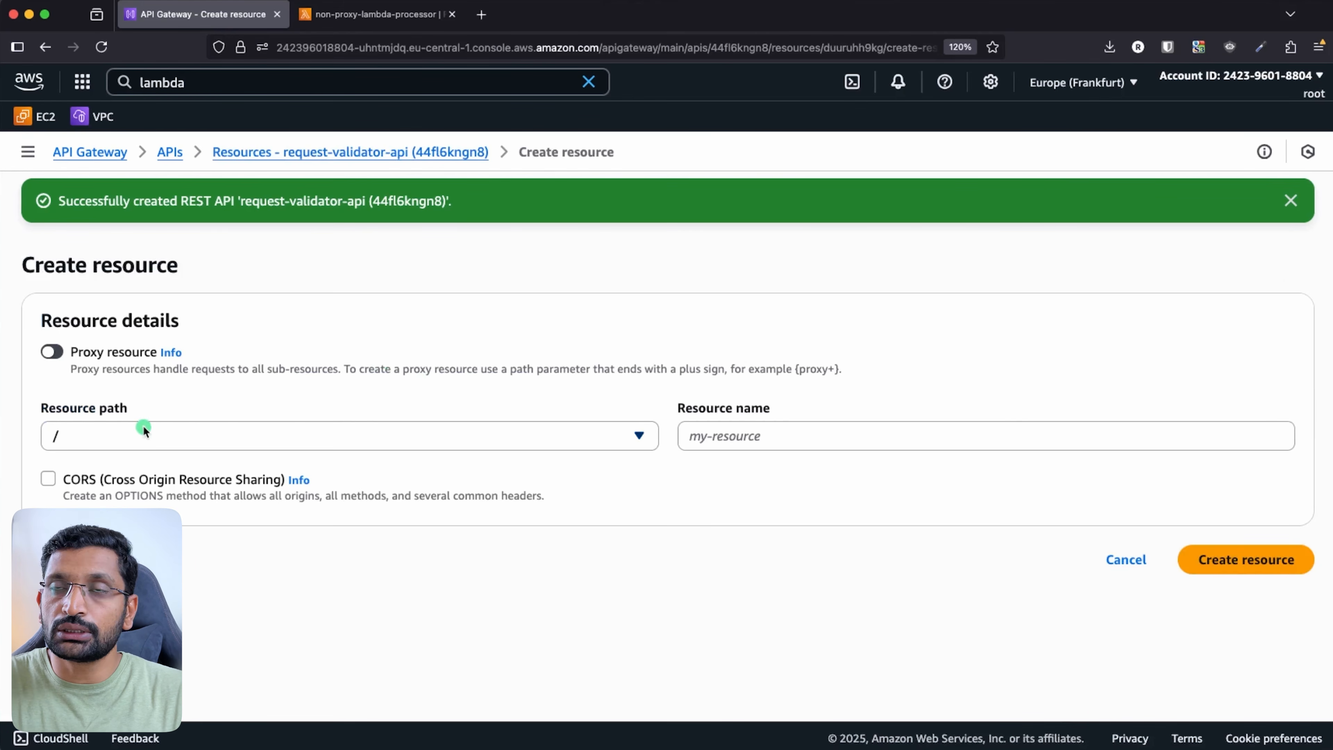
- Add a resource named request-validator-api under the API's root path /
click(735, 441)
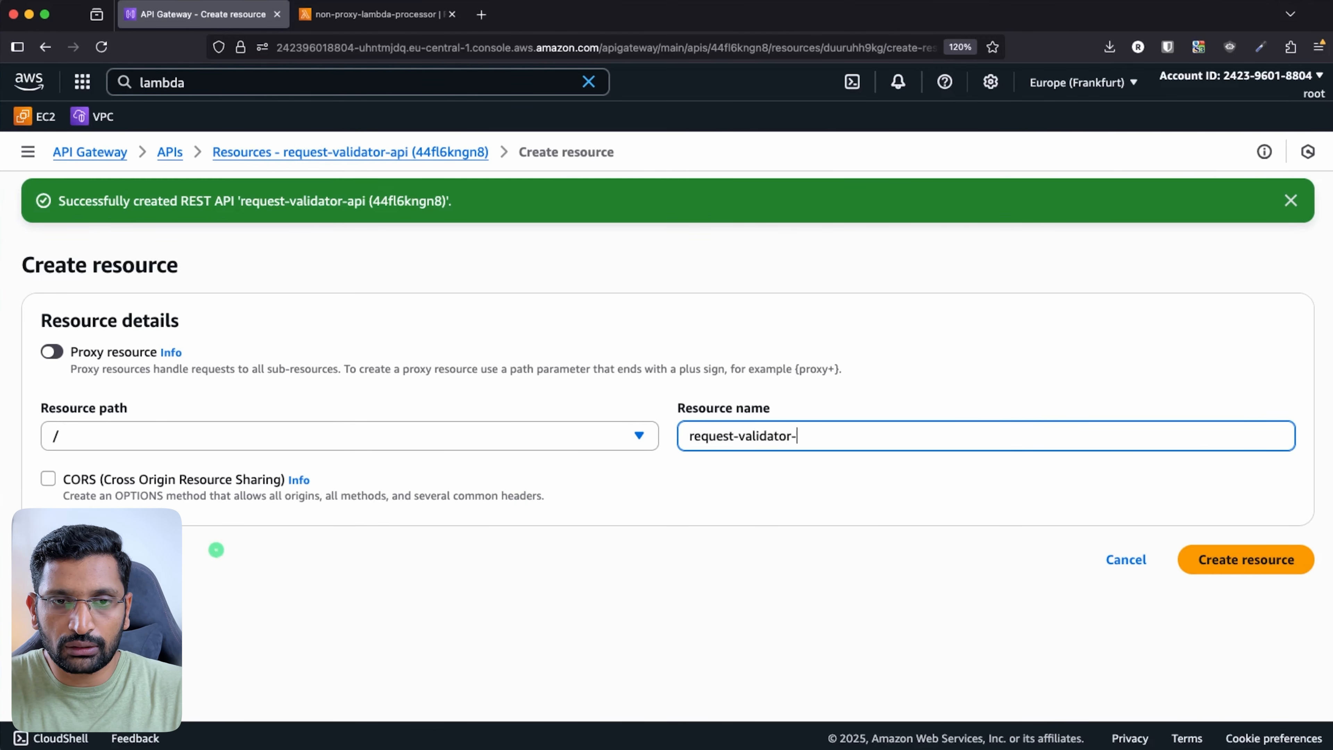
text(i)
click(1223, 560)
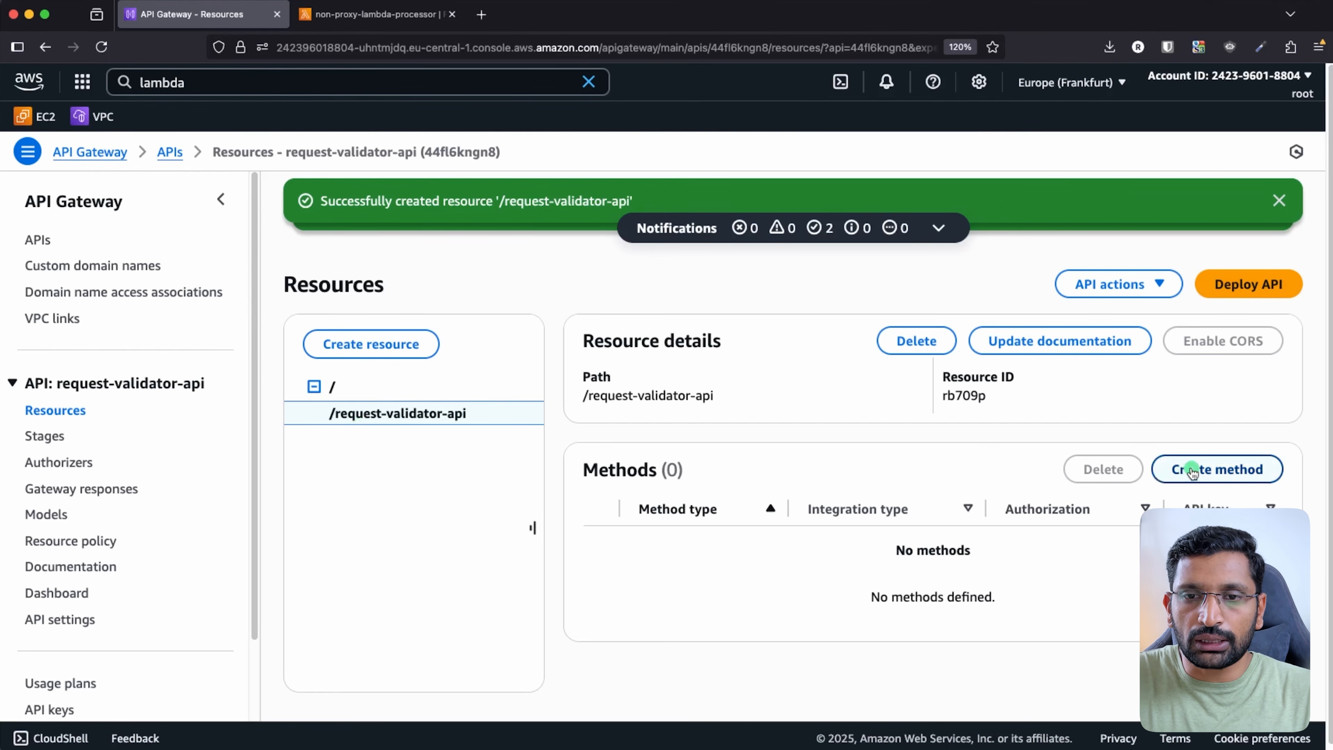
- Define a POST method integrated with the non-proxy-lambda-processor Lambda function and view its code
click(1191, 470)
click(366, 400)
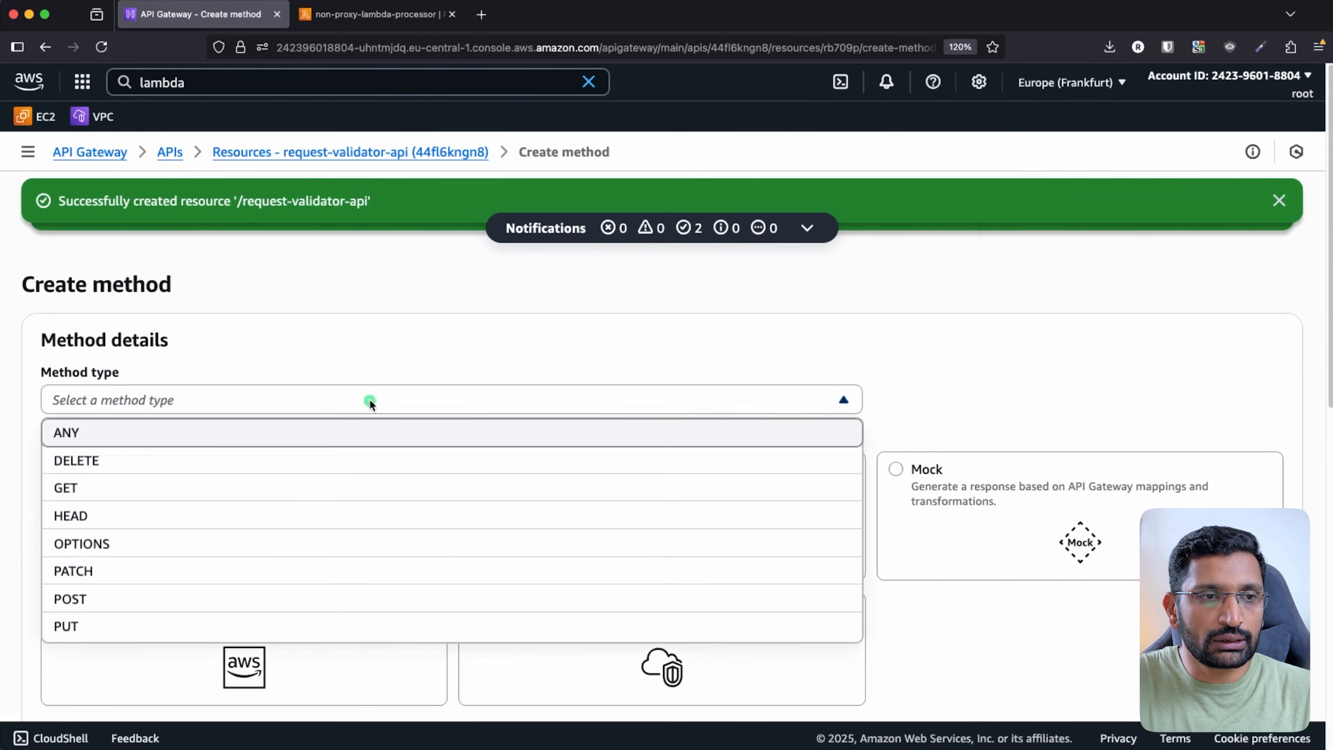
click(107, 599)
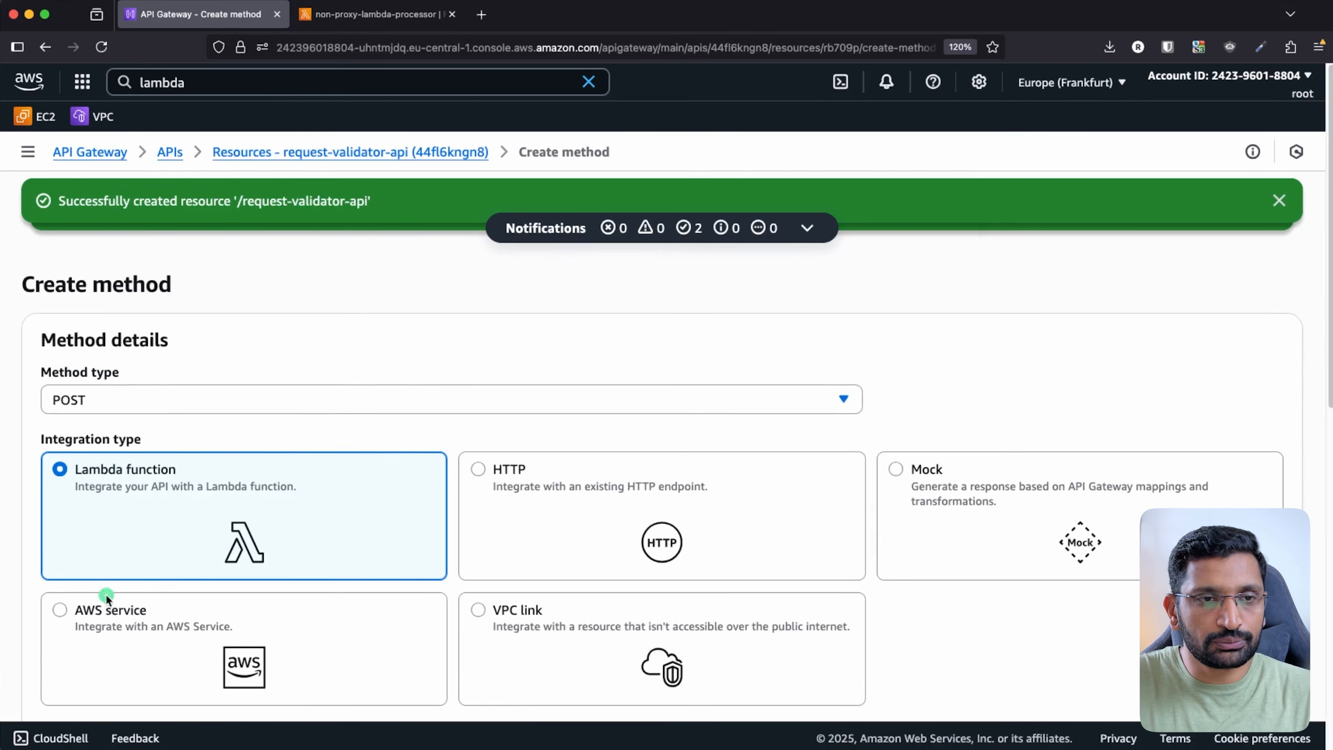
scroll(345, 337, down, 2)
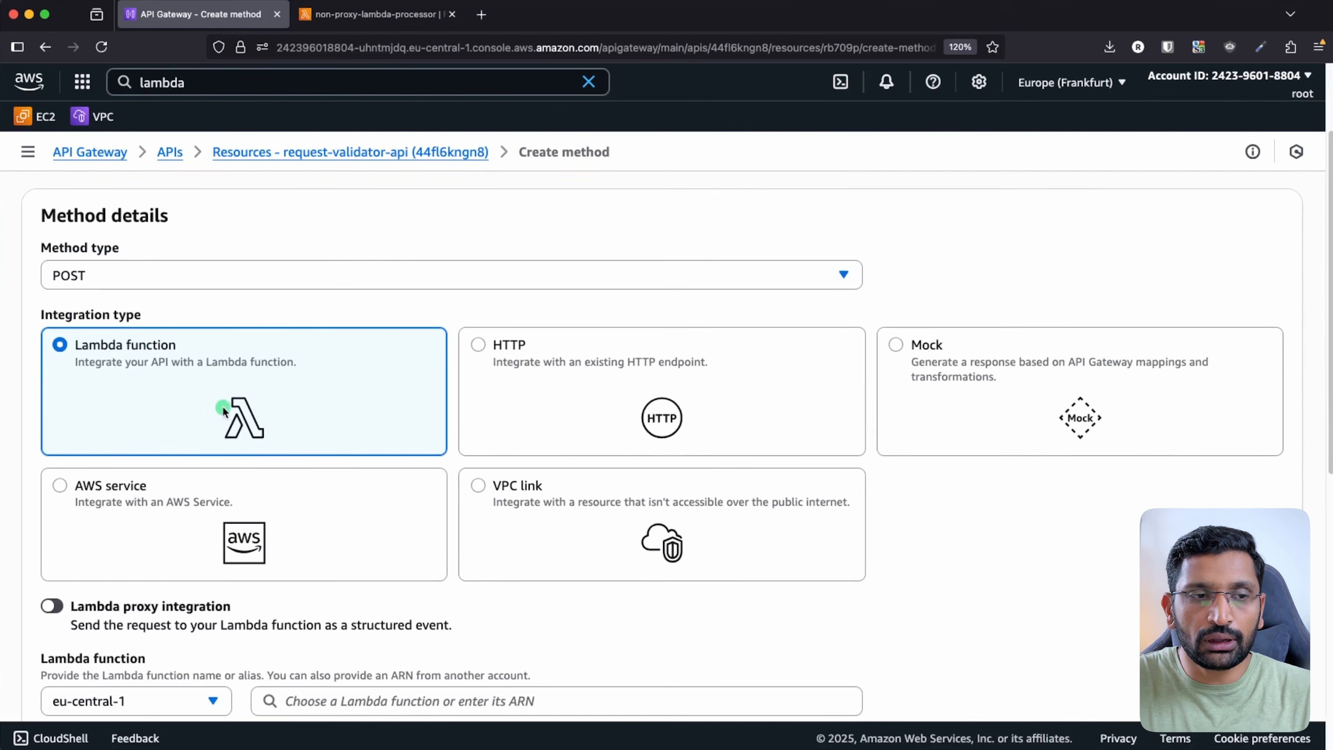
scroll(223, 408, down, 3)
scroll(295, 462, down, 3)
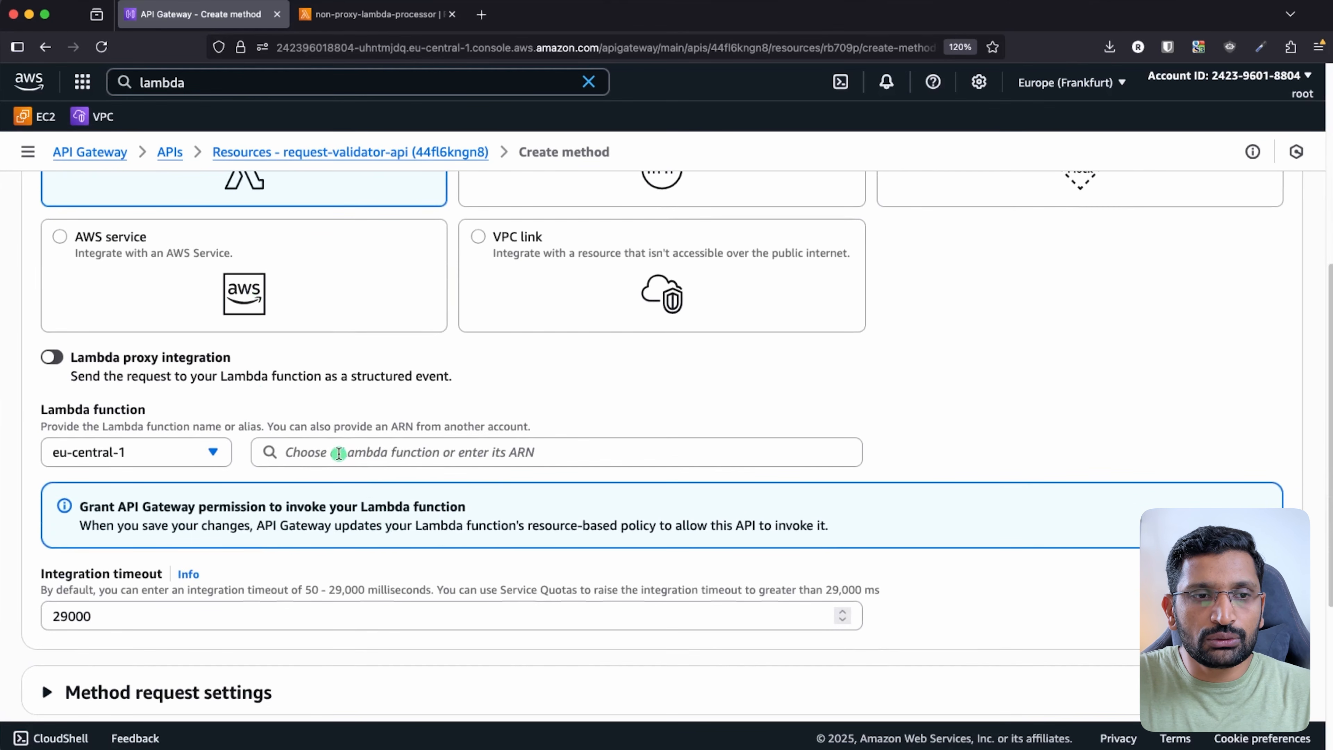
click(339, 453)
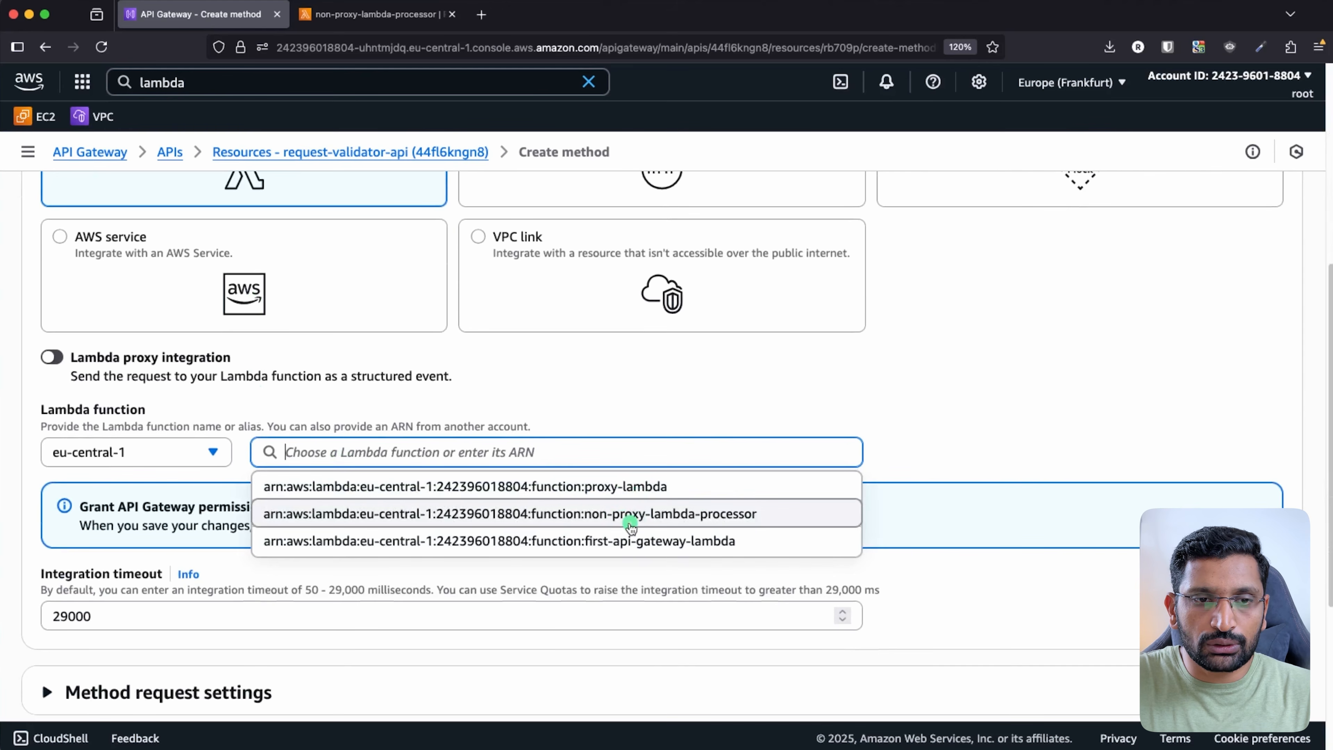
click(636, 514)
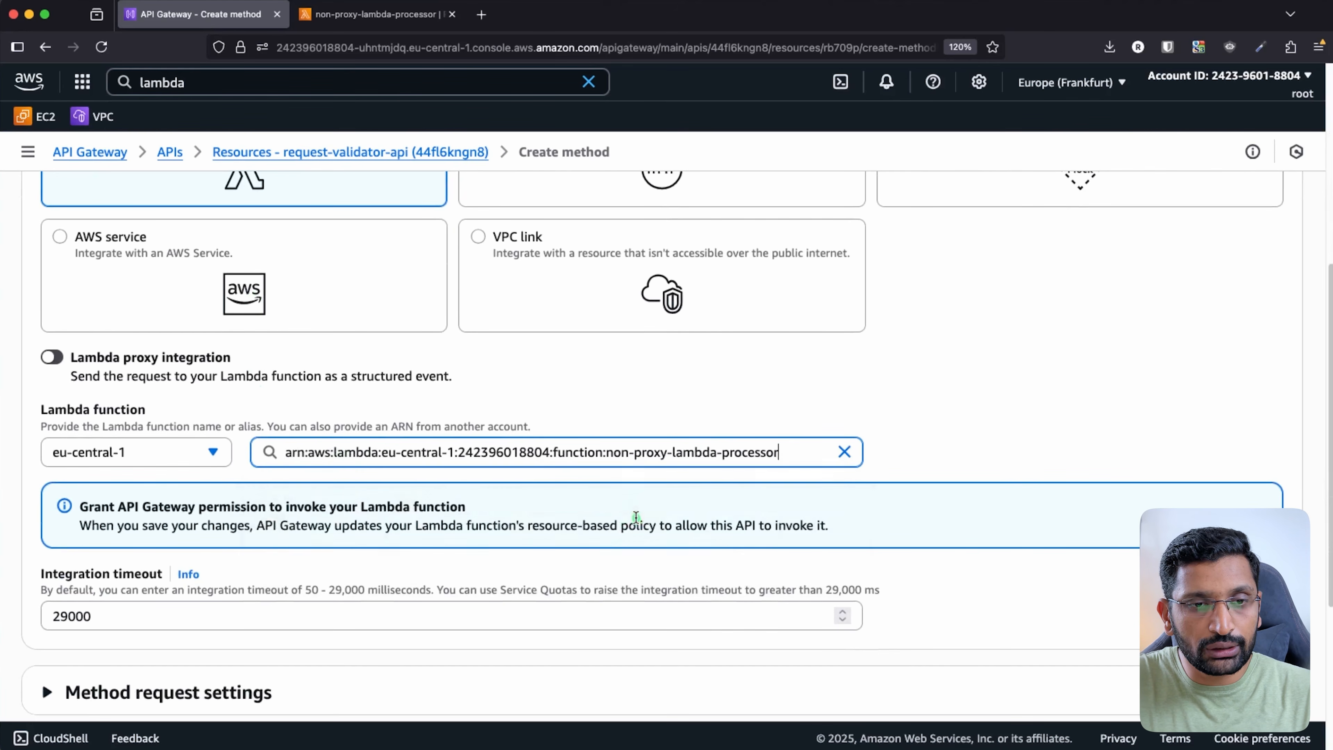
click(621, 383)
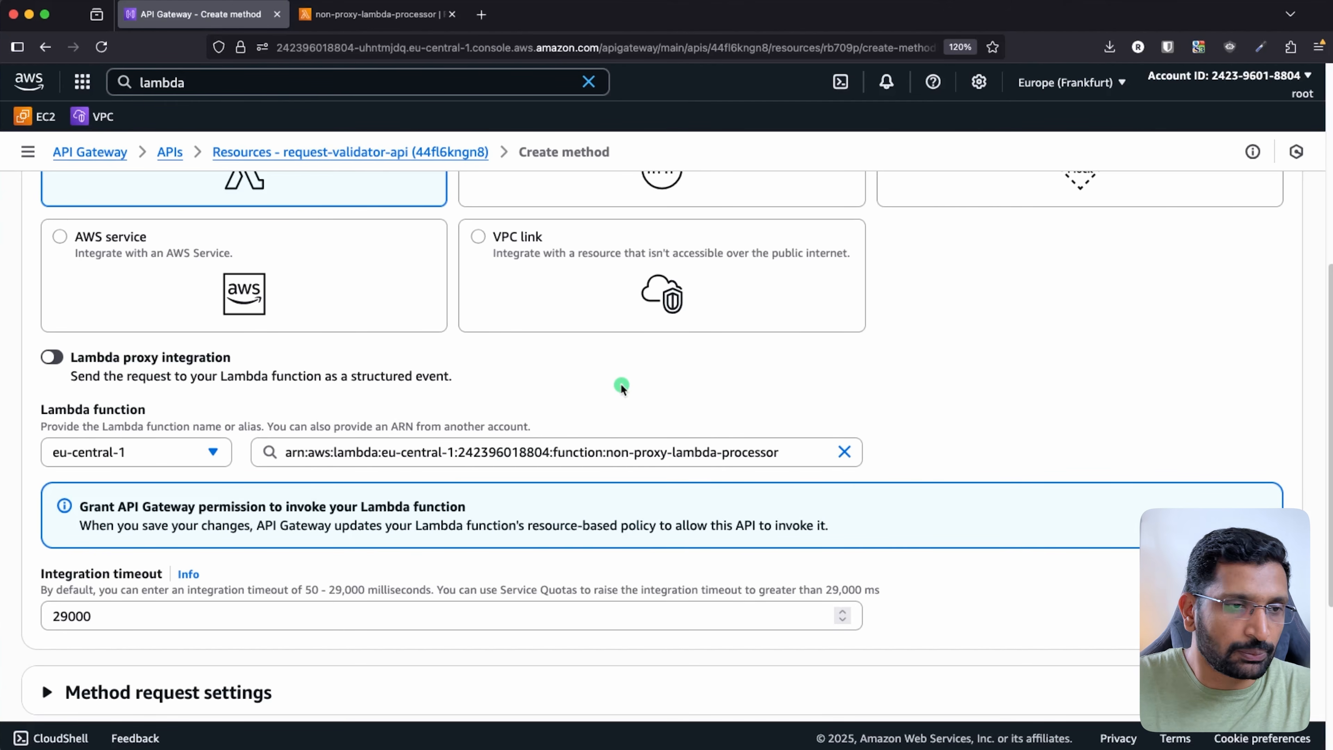
click(387, 14)
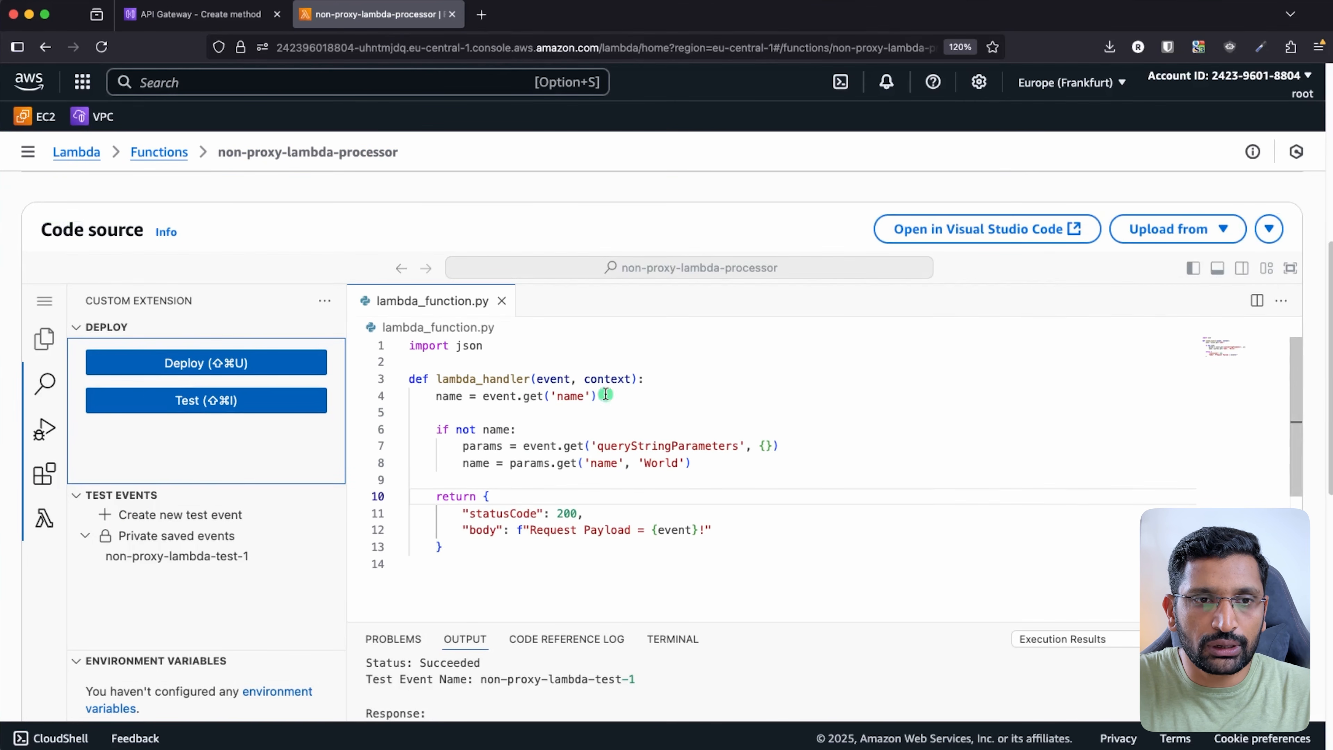
- Walk through the handler's event parameter, 'if not name' check and returned body line, unchanged
click(554, 381)
click(579, 423)
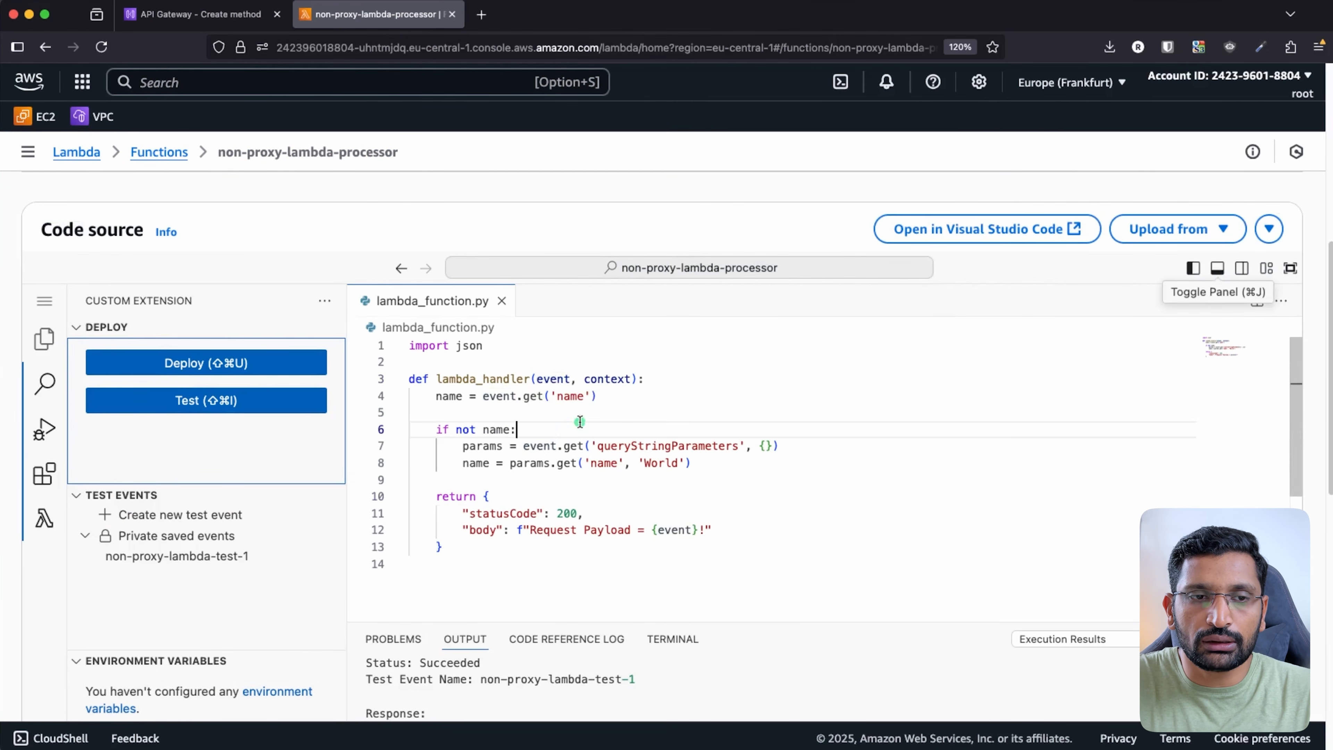
double_click(674, 530)
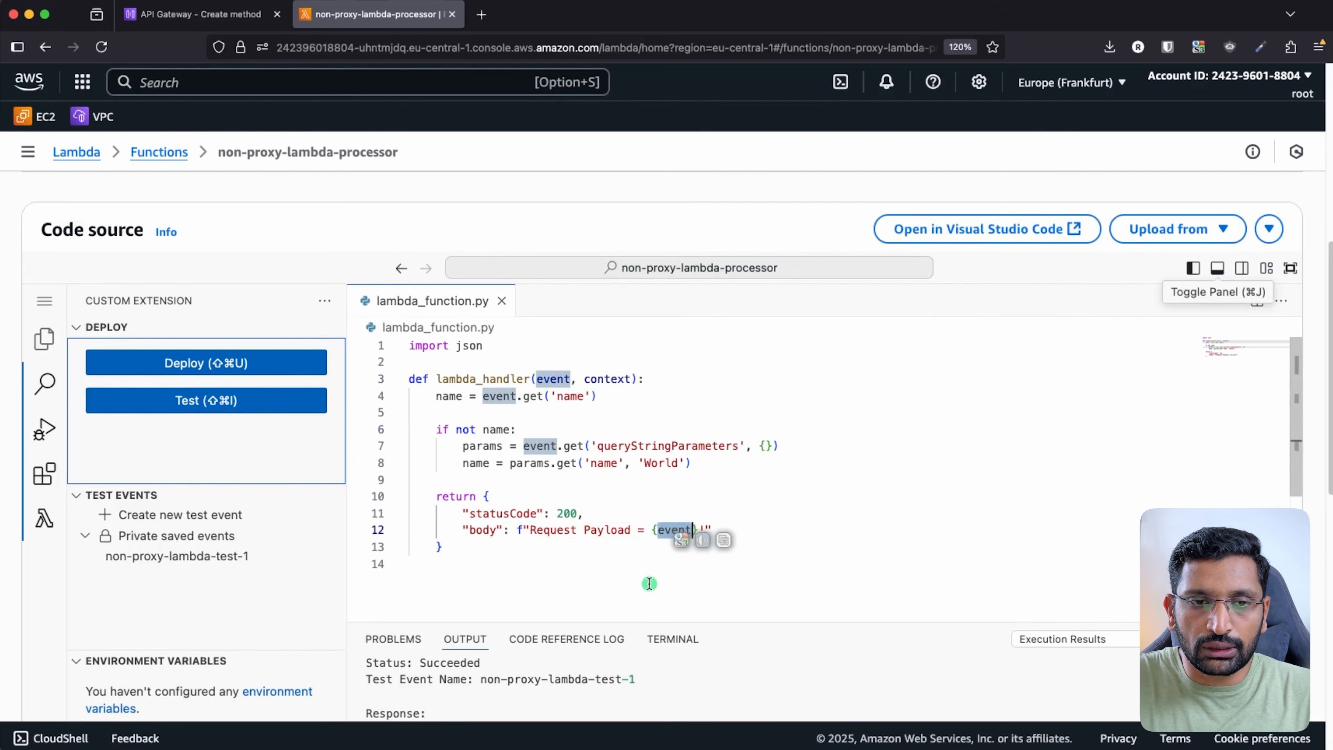
double_click(550, 379)
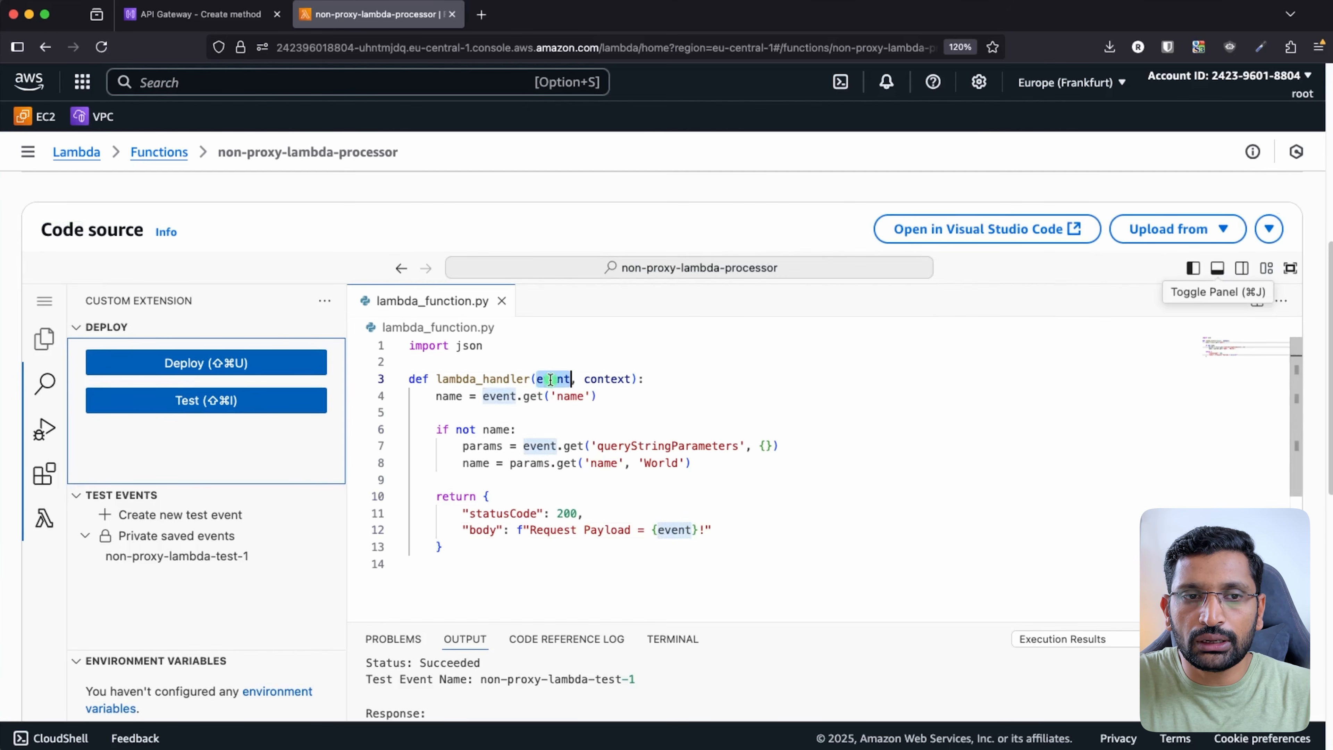
click(669, 529)
triple_click(669, 529)
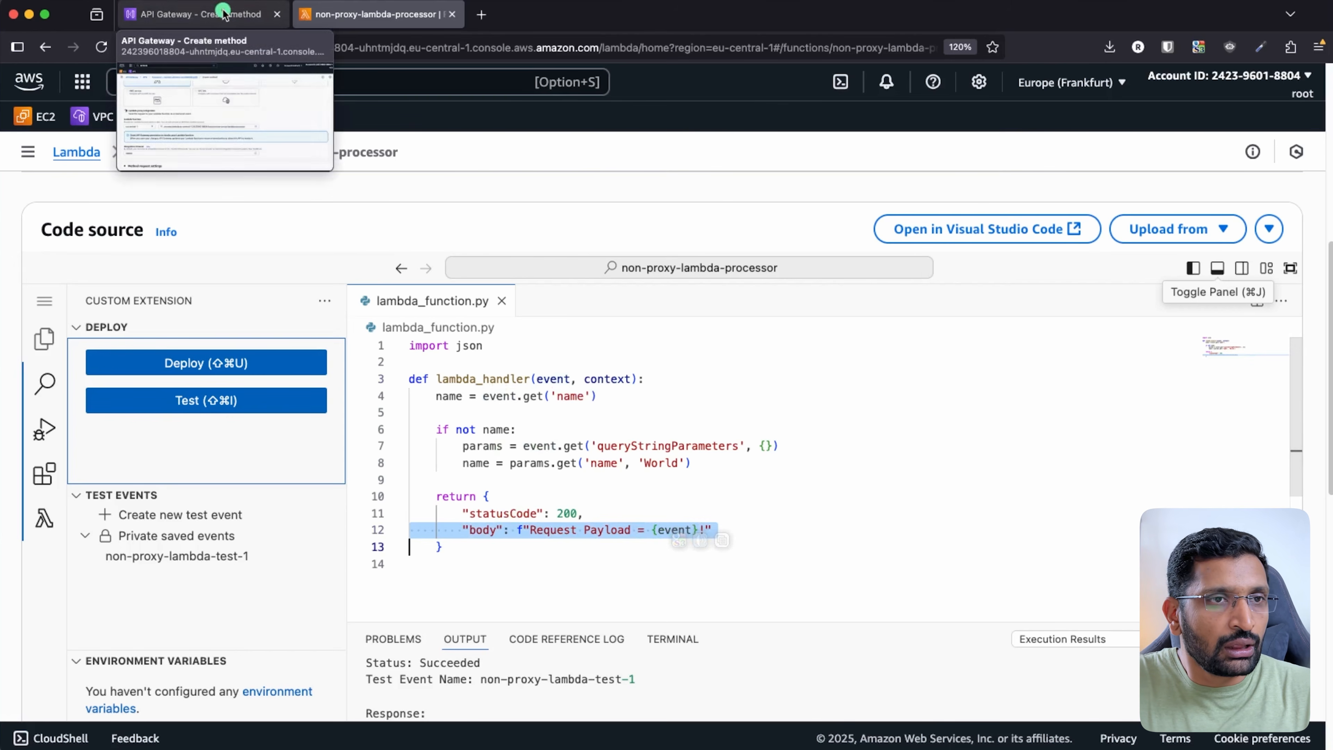
click(200, 15)
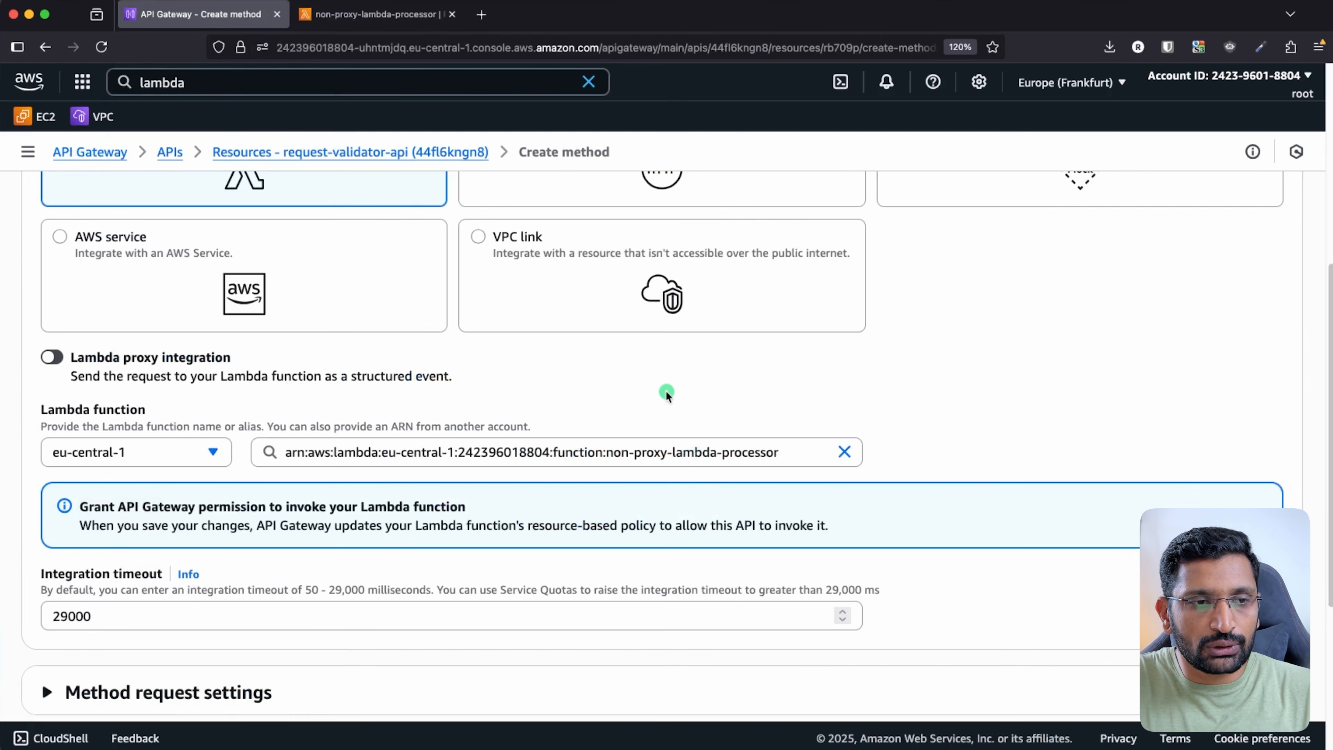
- Create the POST method on /request-validator-api with the Lambda integration
scroll(674, 407, down, 1)
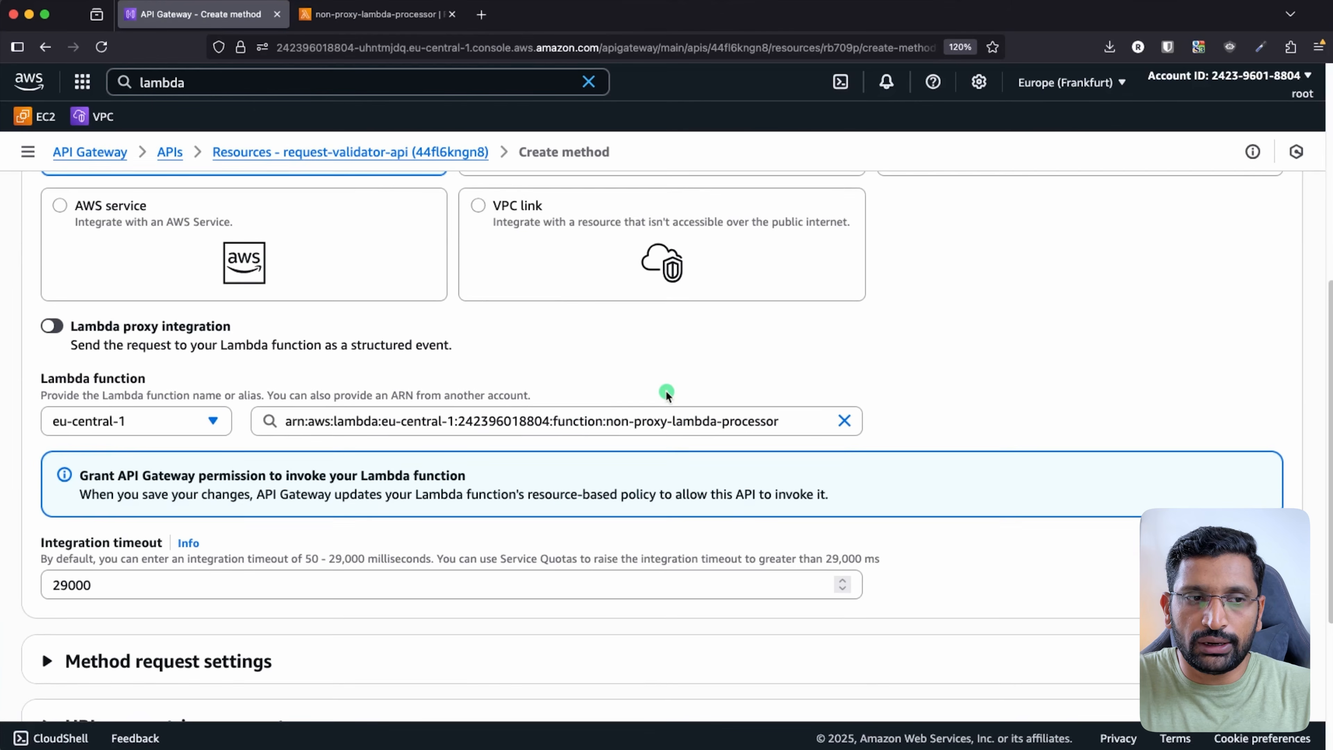
scroll(666, 394, down, 1)
scroll(667, 393, down, 2)
scroll(666, 391, down, 5)
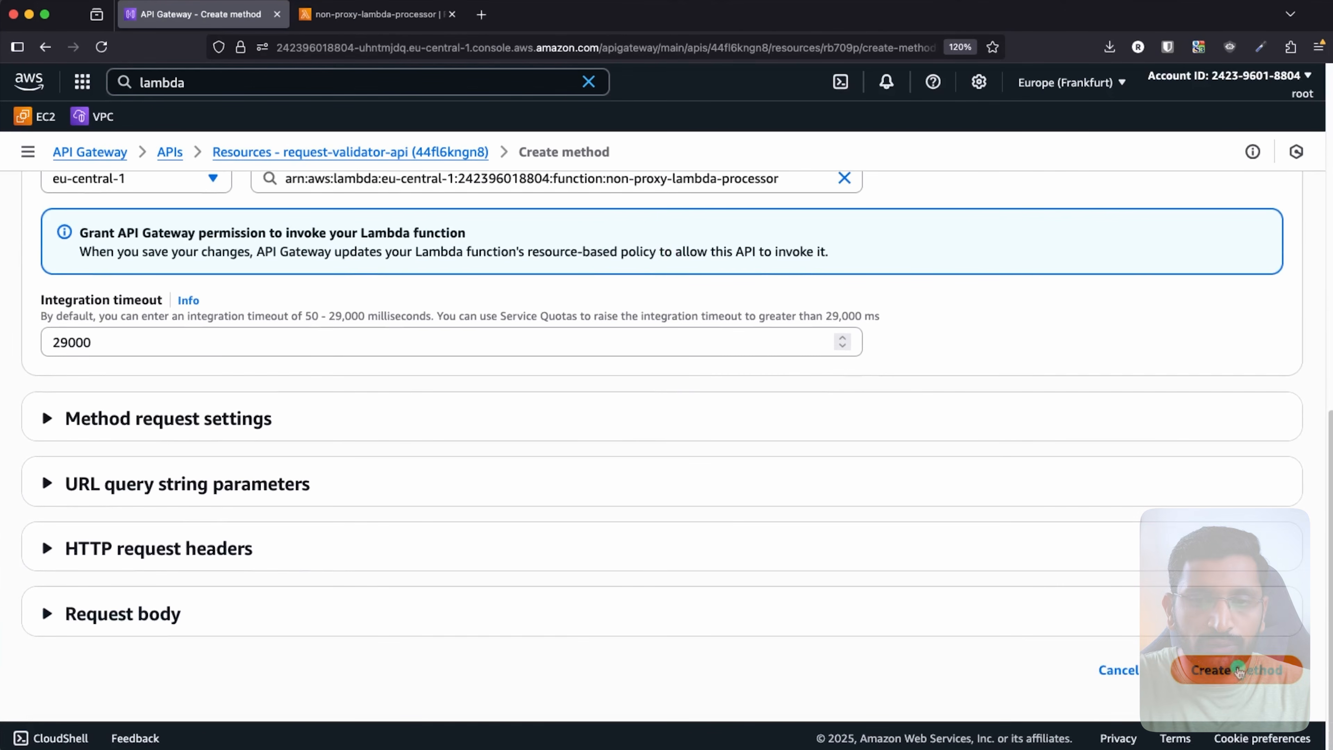
click(1237, 673)
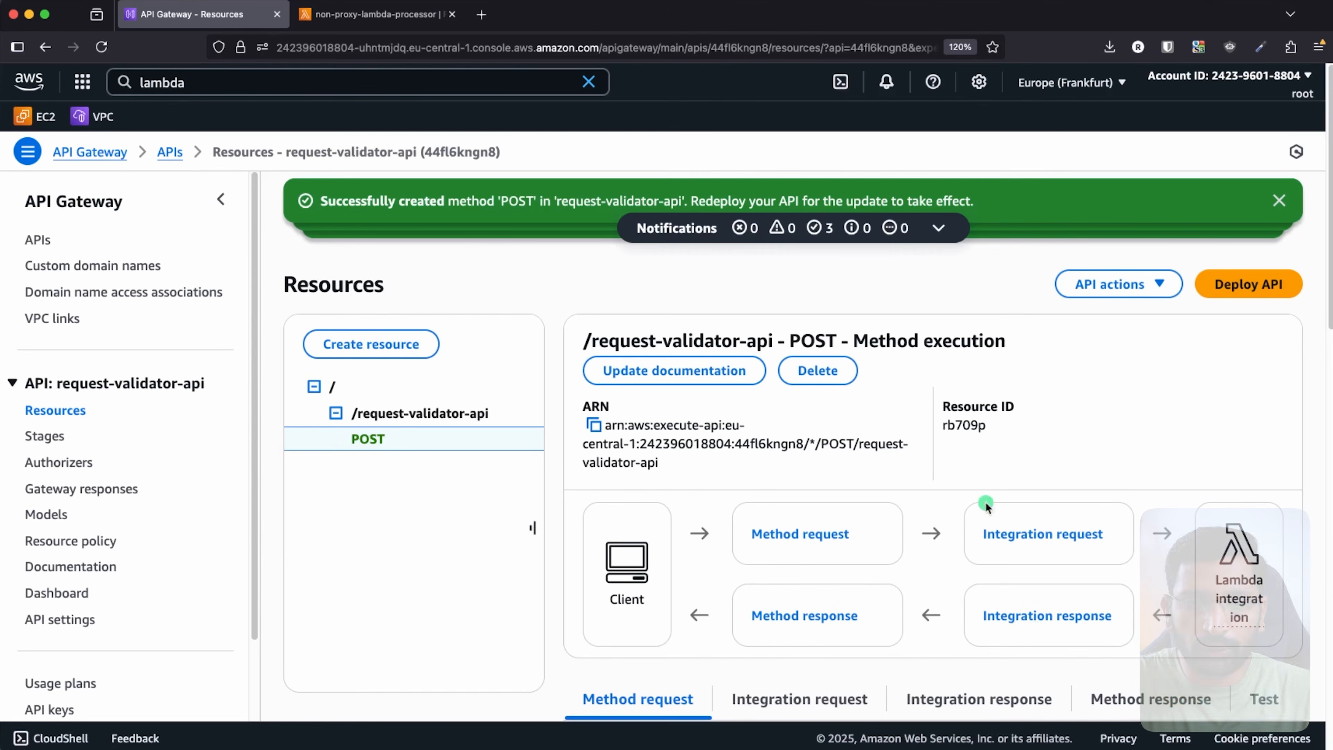
- Dismiss the method, resource and API creation notifications and scroll to the method request settings
click(1277, 202)
click(1275, 203)
click(1276, 202)
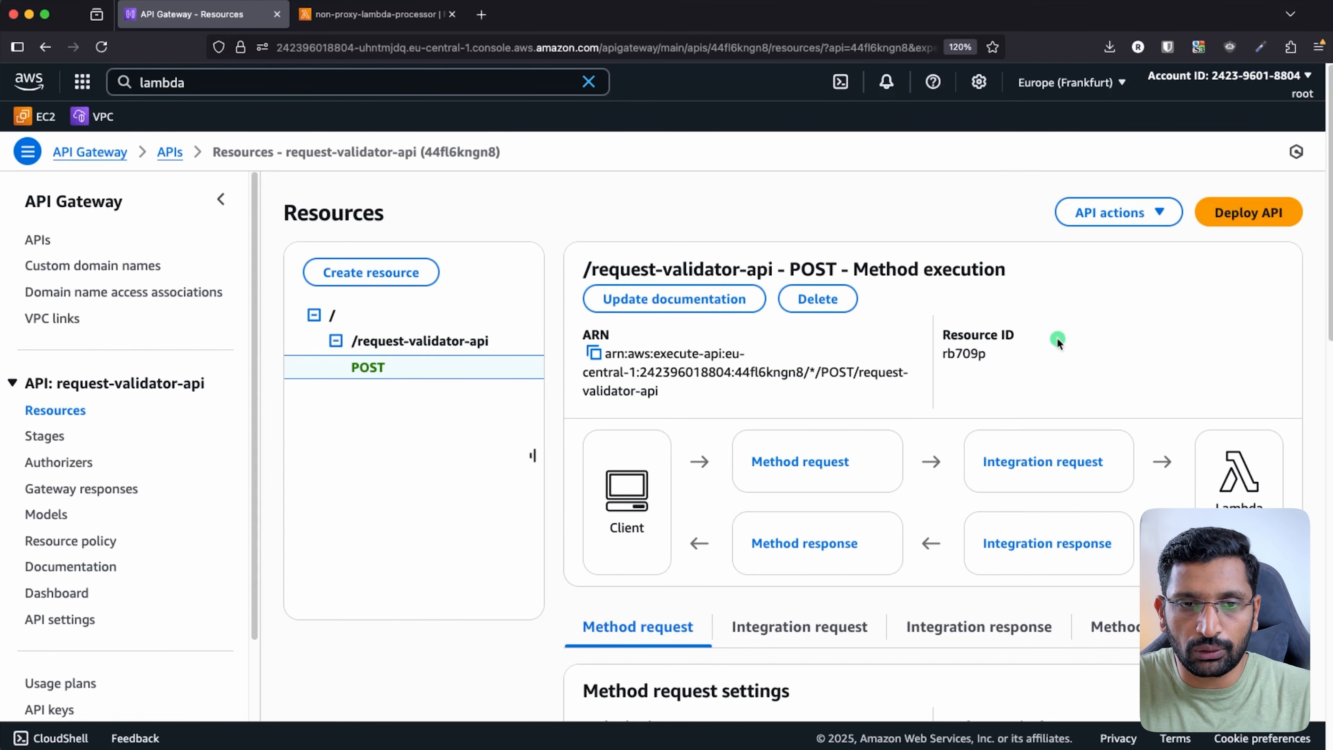
scroll(1057, 338, down, 1)
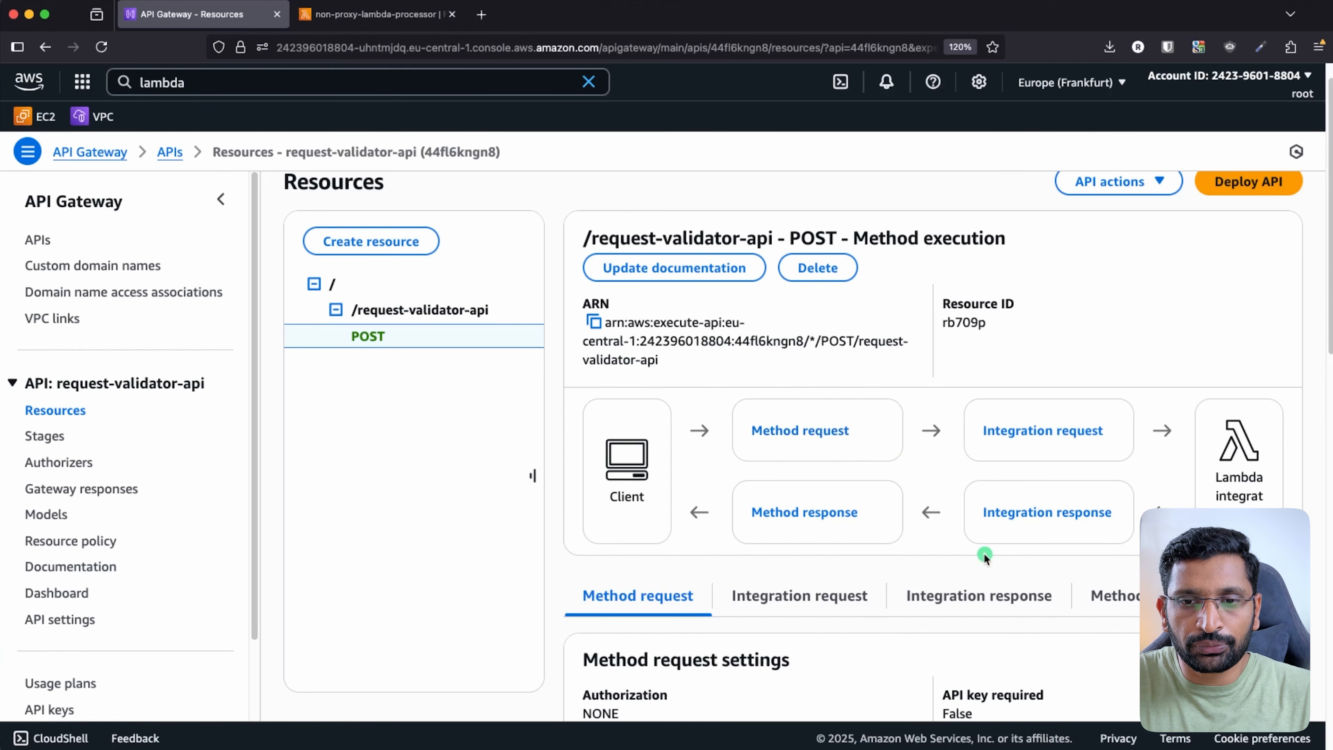
scroll(984, 554, down, 3)
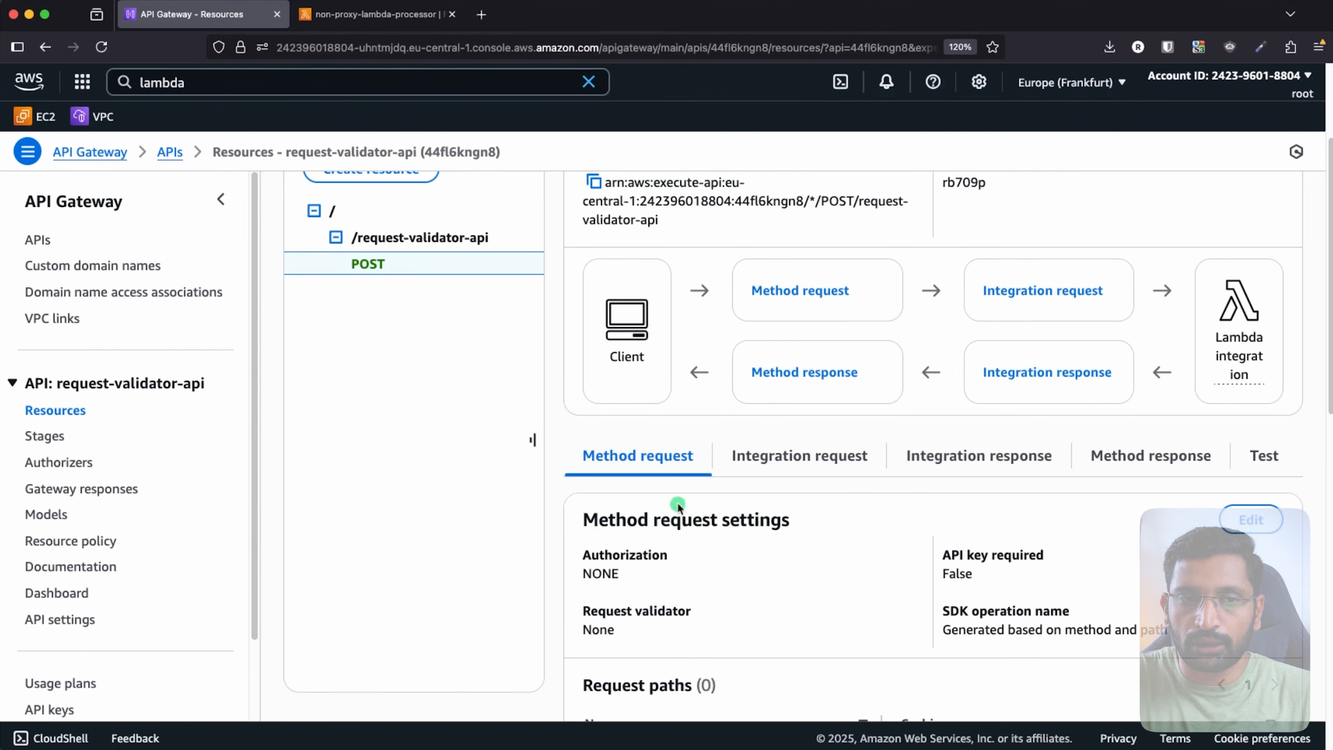
- Try adding an application/json request body model to the POST method request, then cancel the edits
click(1252, 520)
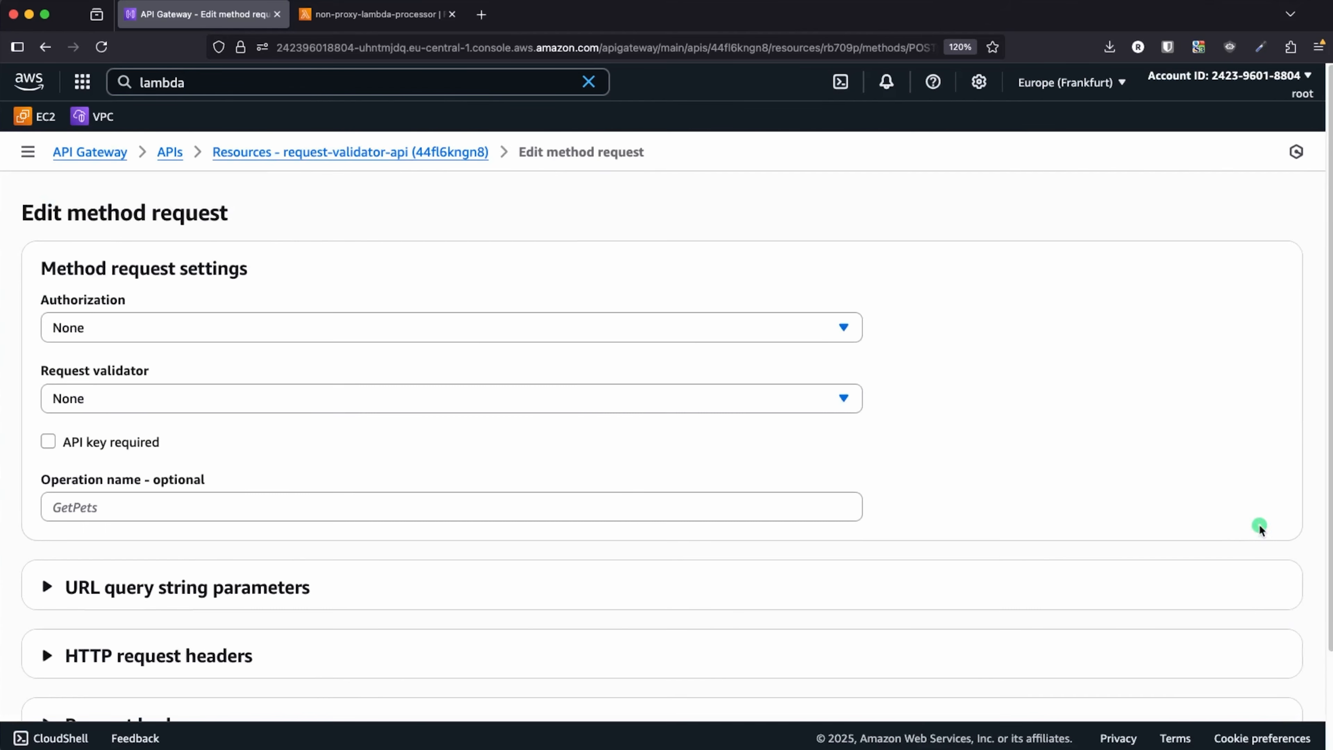
scroll(1089, 515, down, 2)
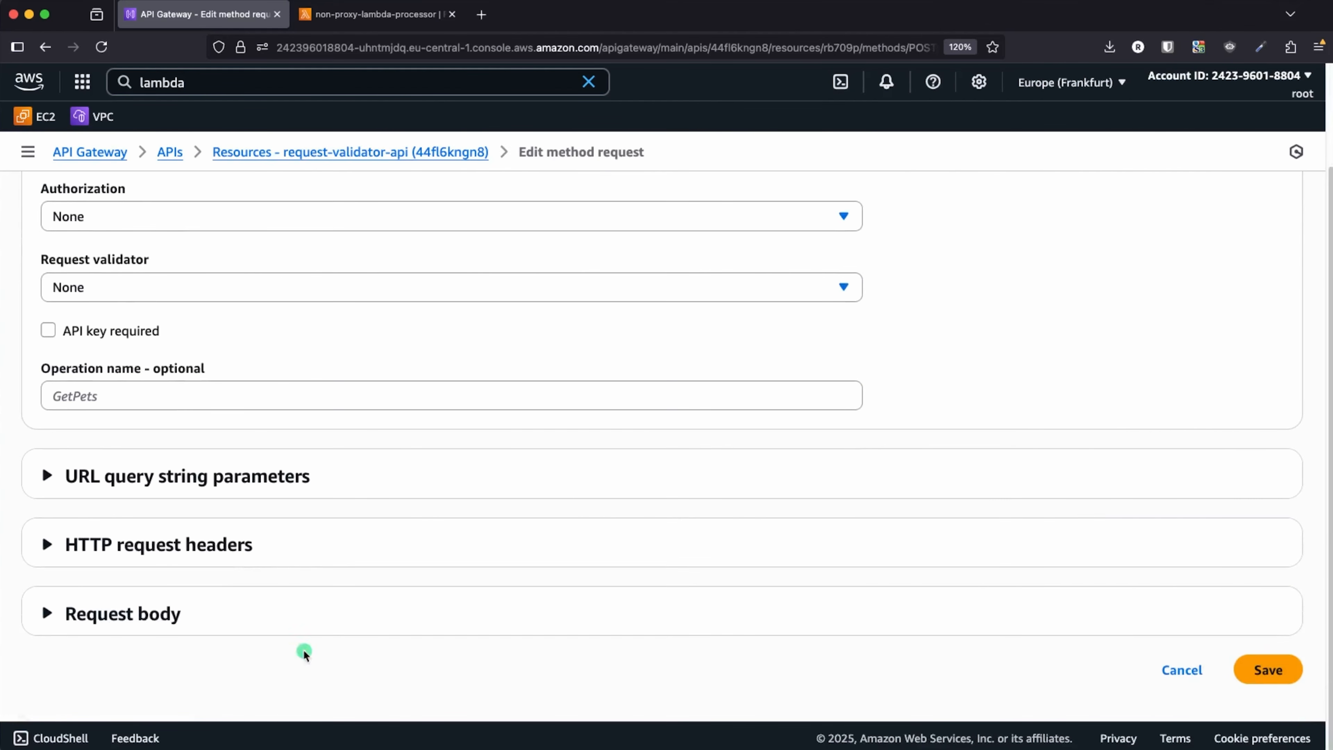
click(158, 615)
scroll(367, 604, down, 2)
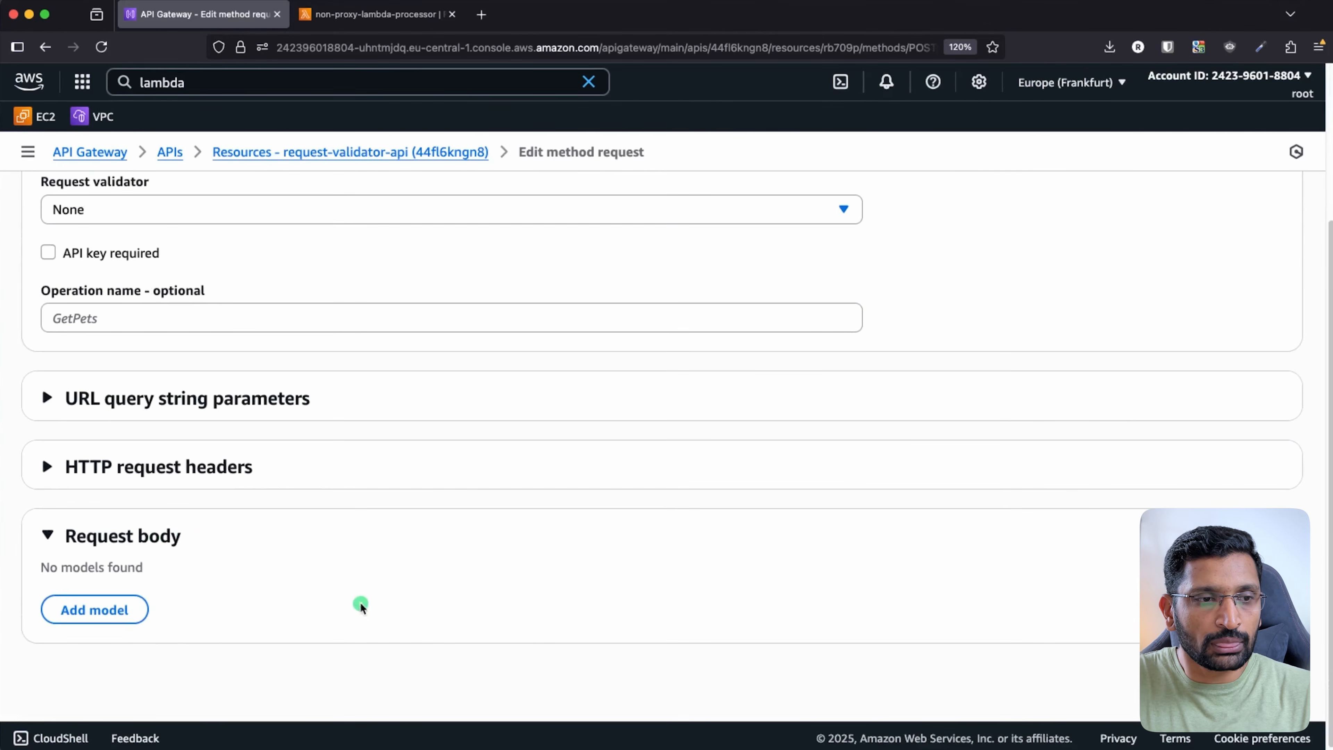
click(119, 610)
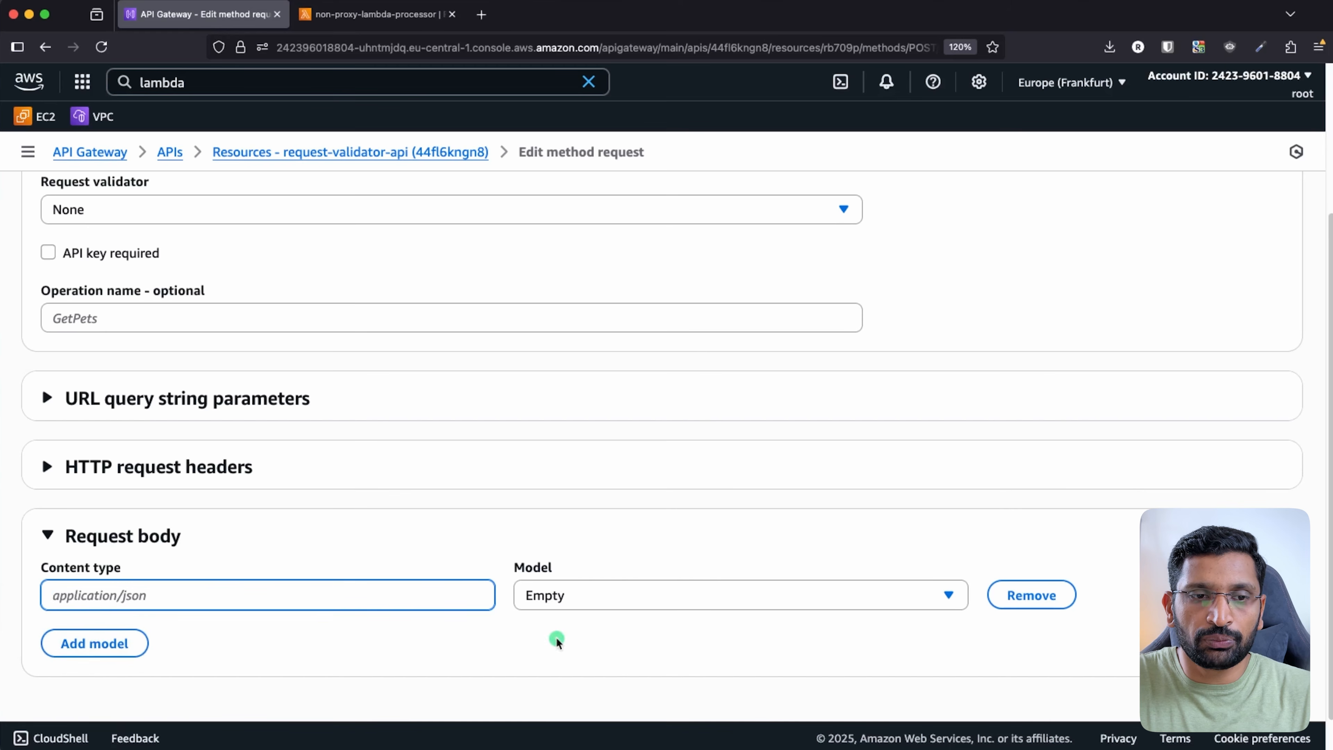
click(663, 601)
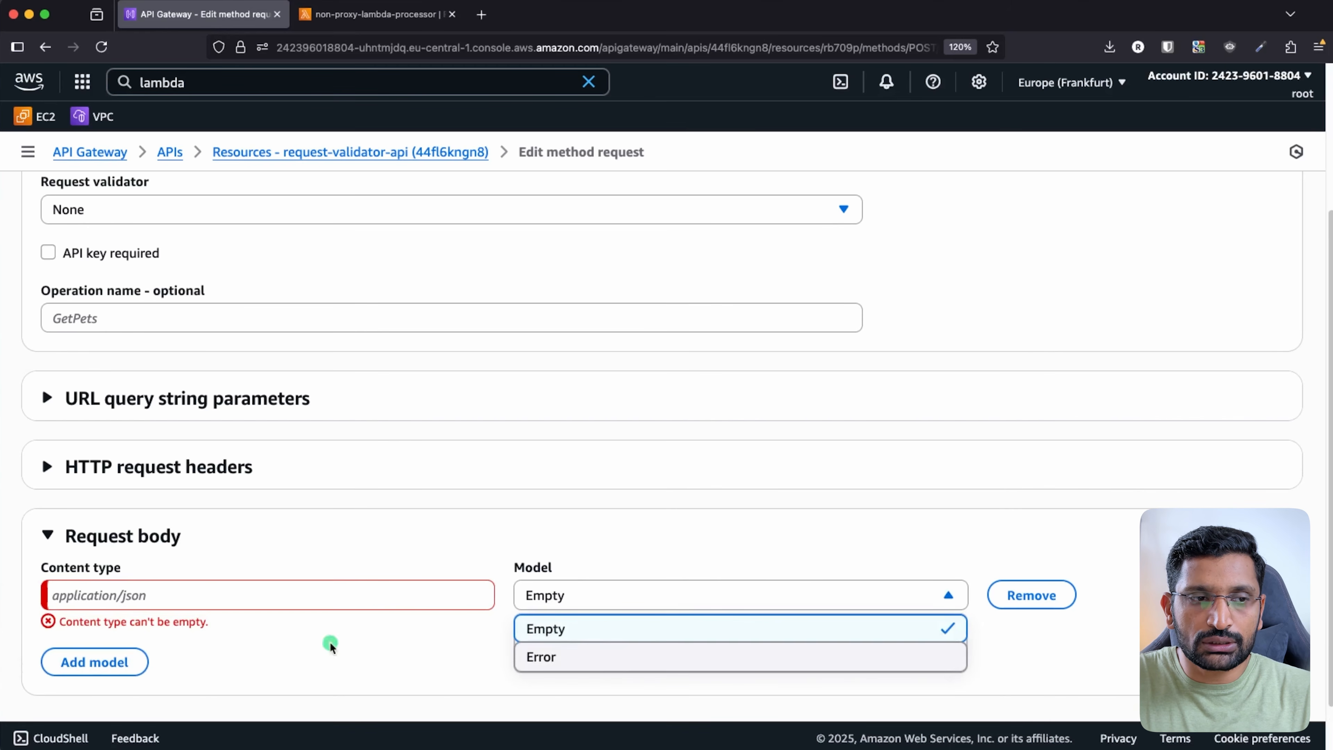
click(202, 622)
text(ap)
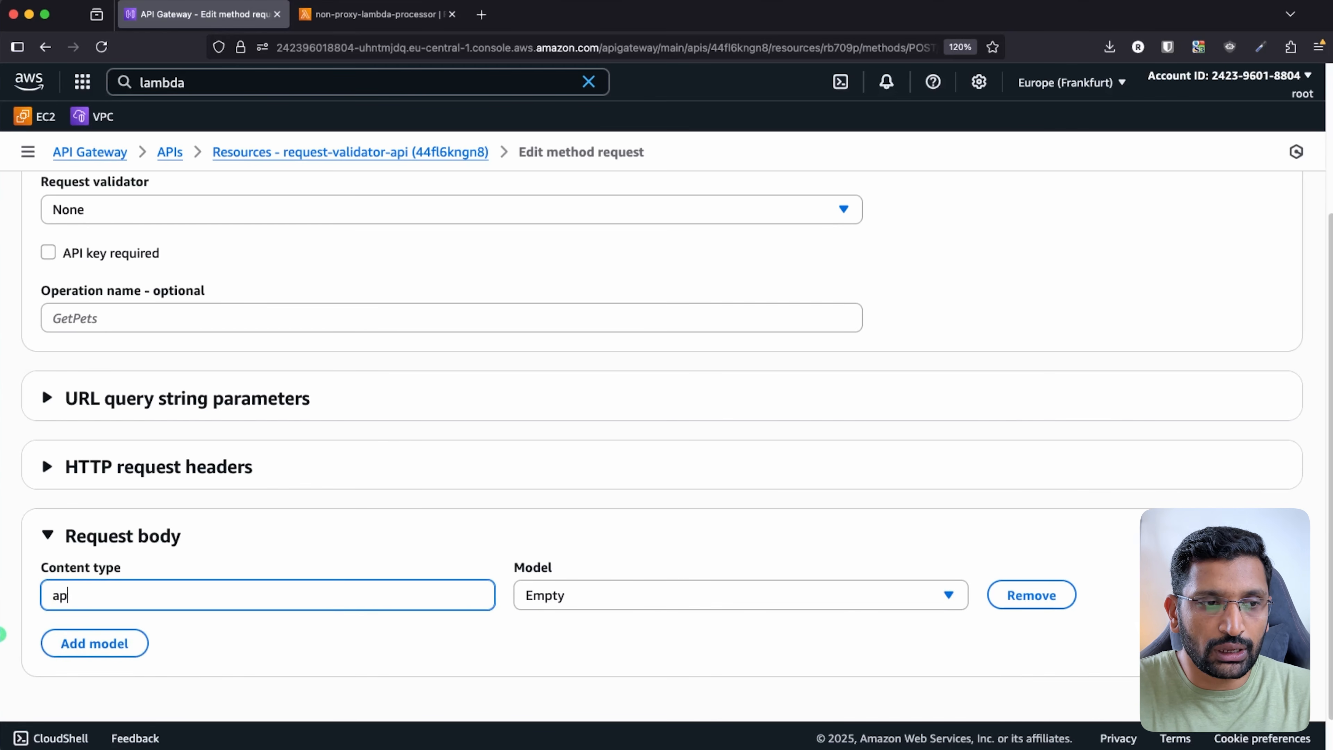
text(plication/js)
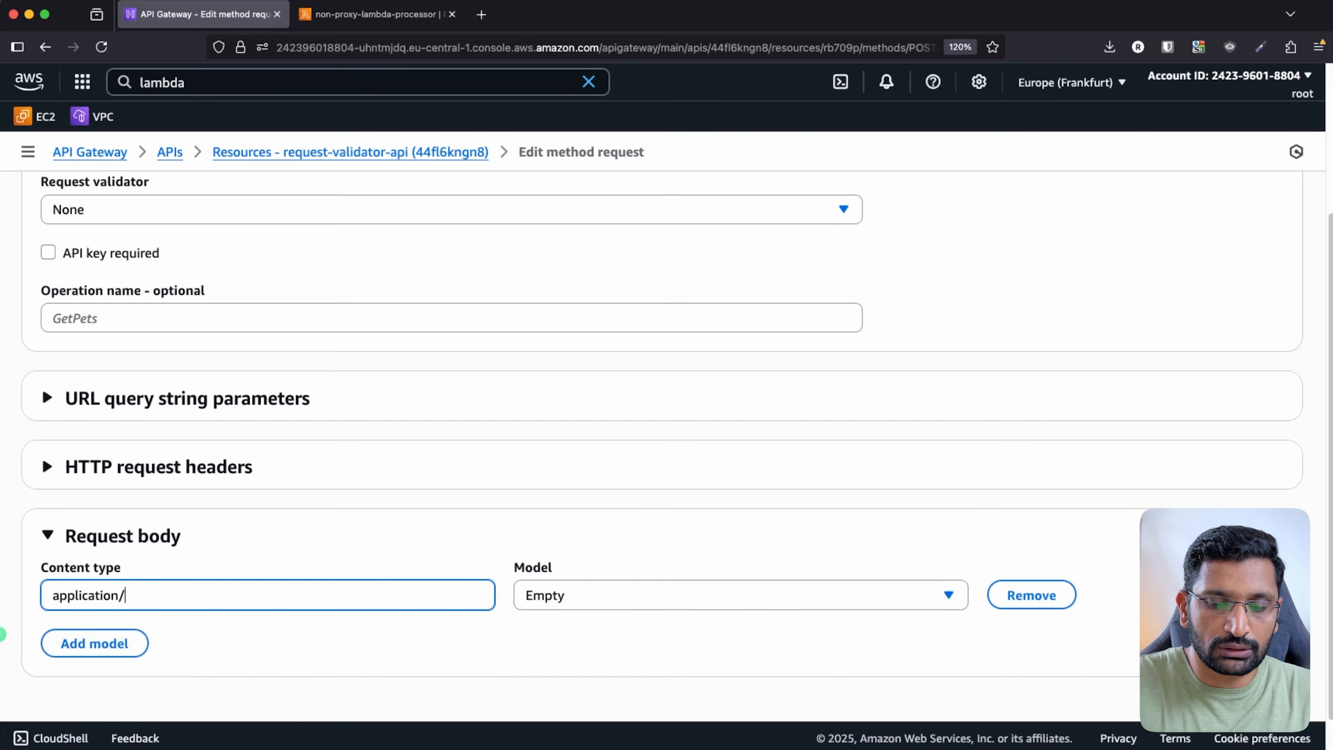
text(on)
click(926, 596)
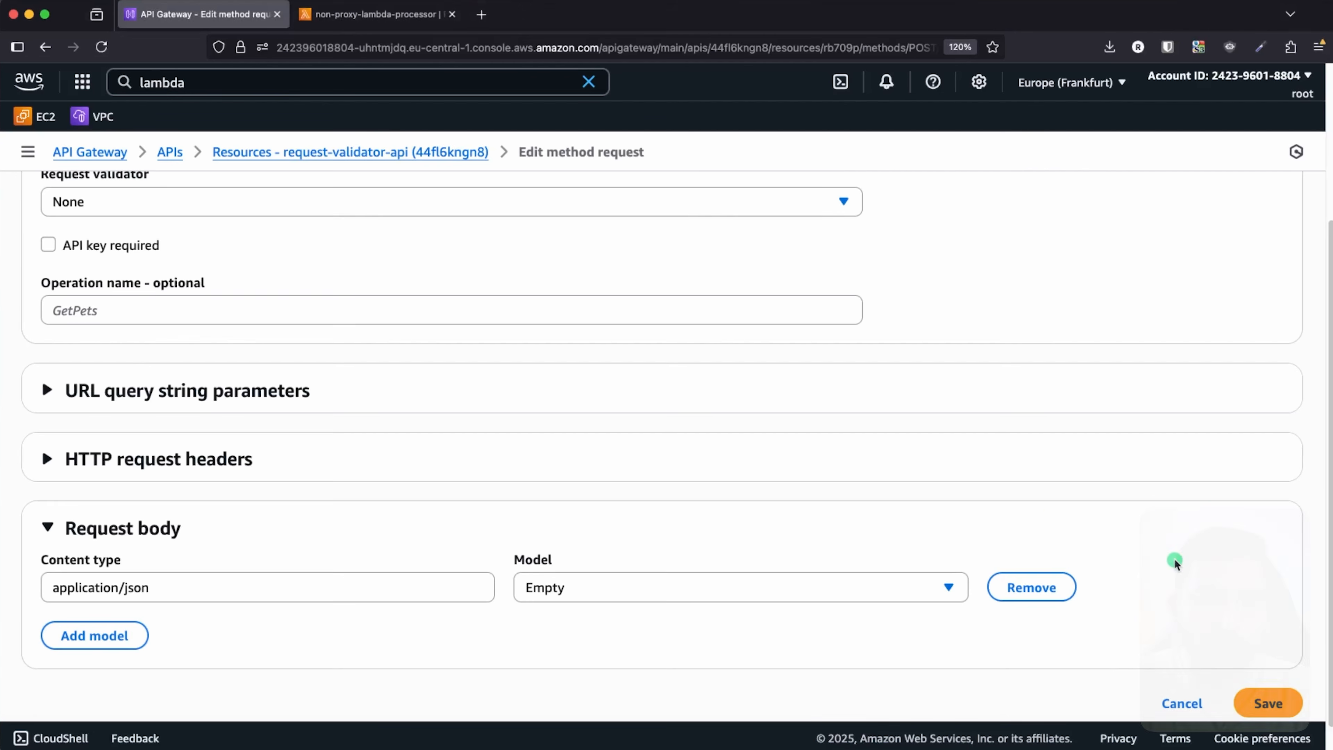
scroll(1182, 630, down, 1)
click(1179, 667)
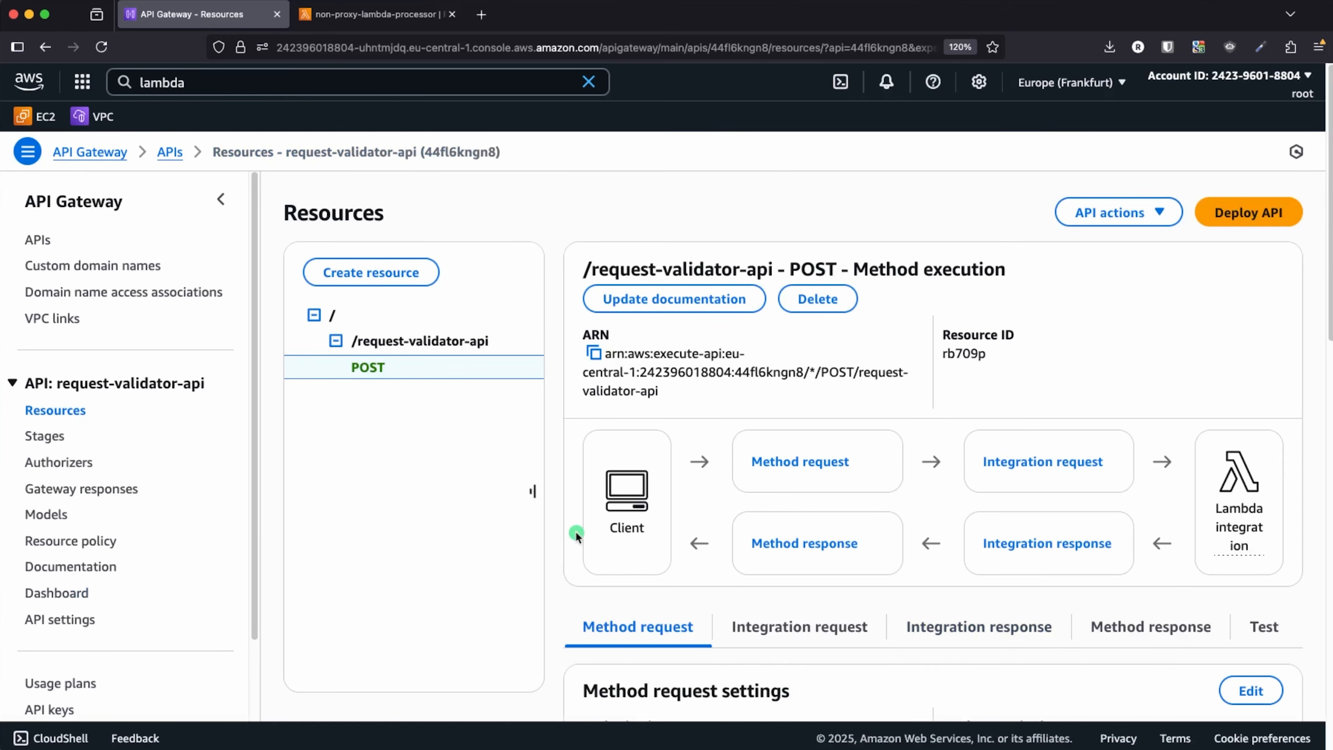
- Annotate the navigation pane, clear the marks, and show the API's Models list
key(ctrl+a)
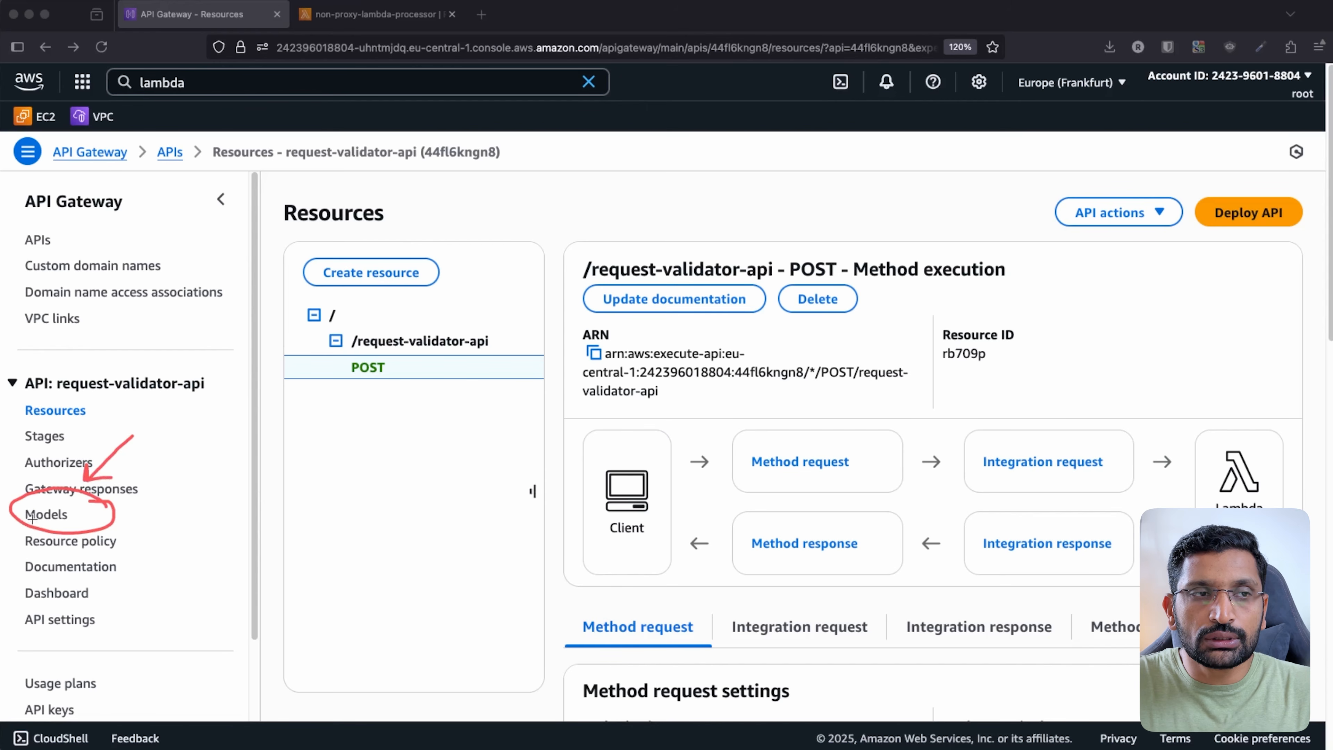
key(Escape)
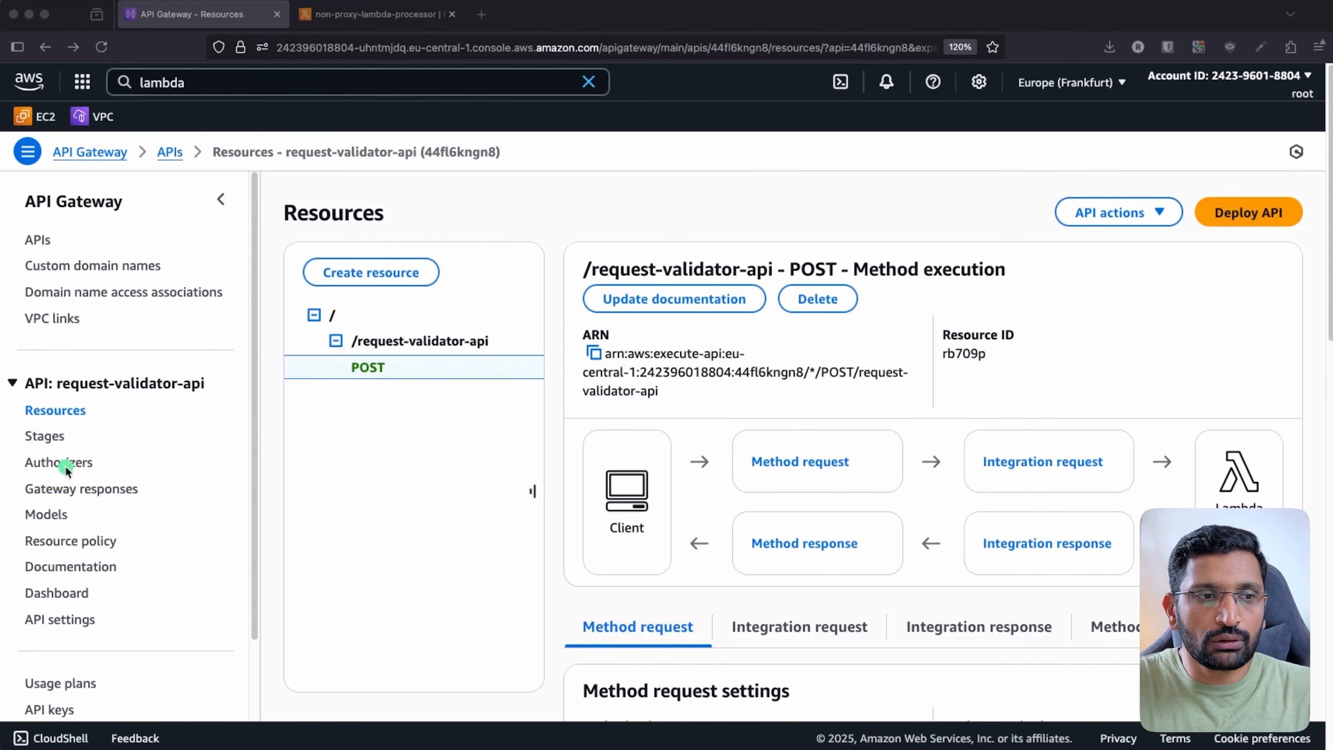
click(47, 515)
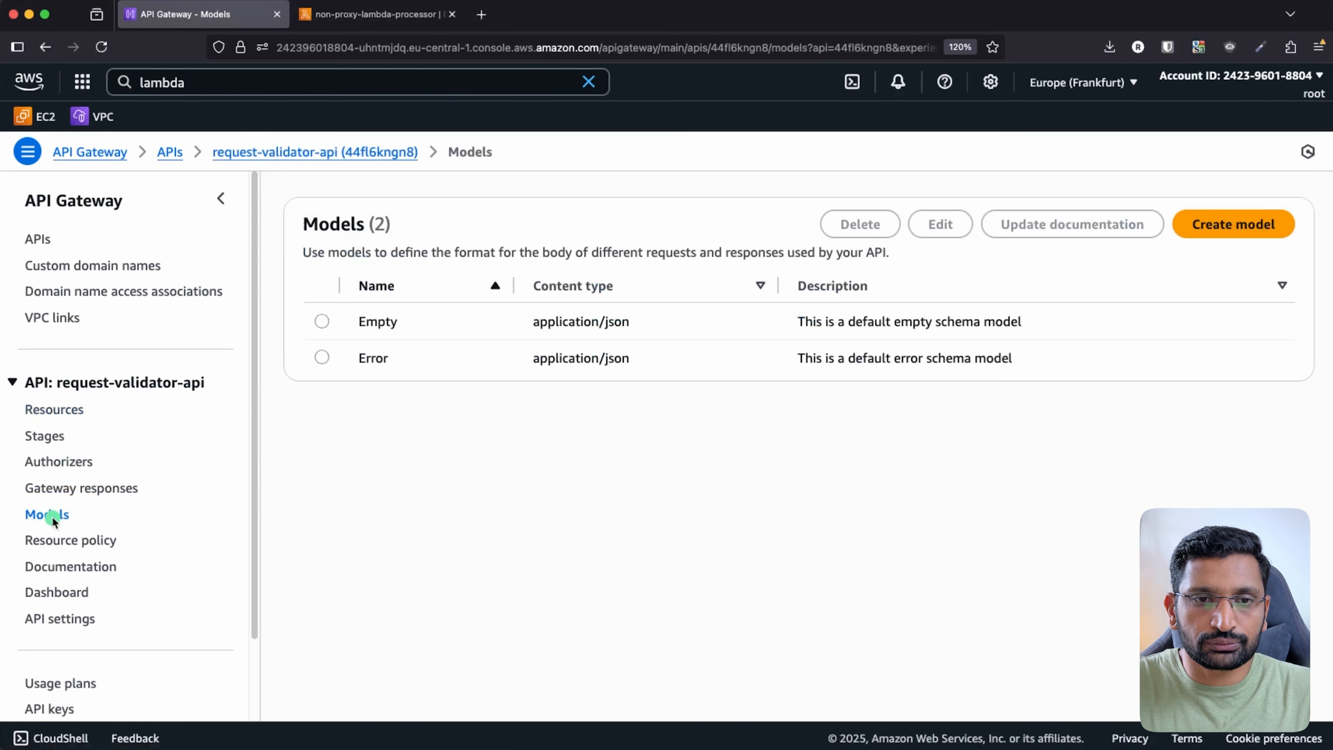
- Start a new model demoRequestValidator with content type application/json, then show the validators slide
click(1229, 229)
click(420, 341)
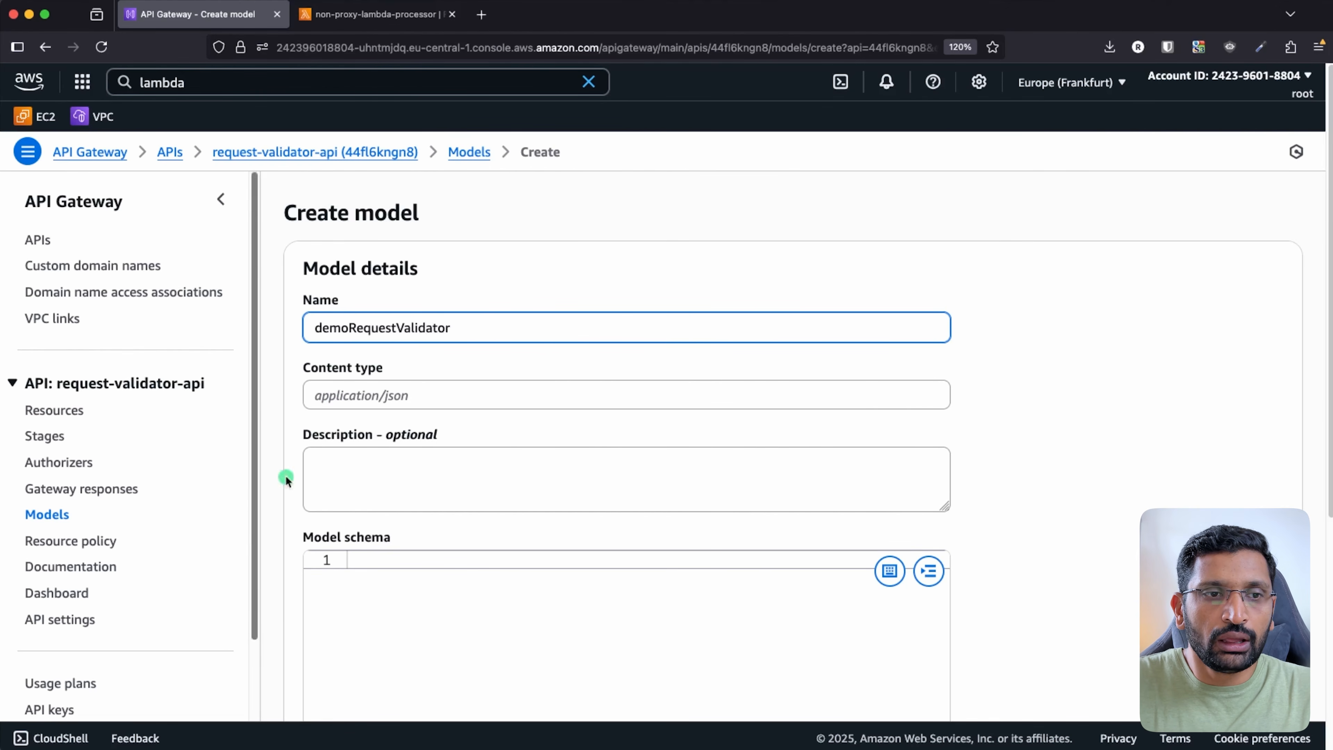
click(323, 400)
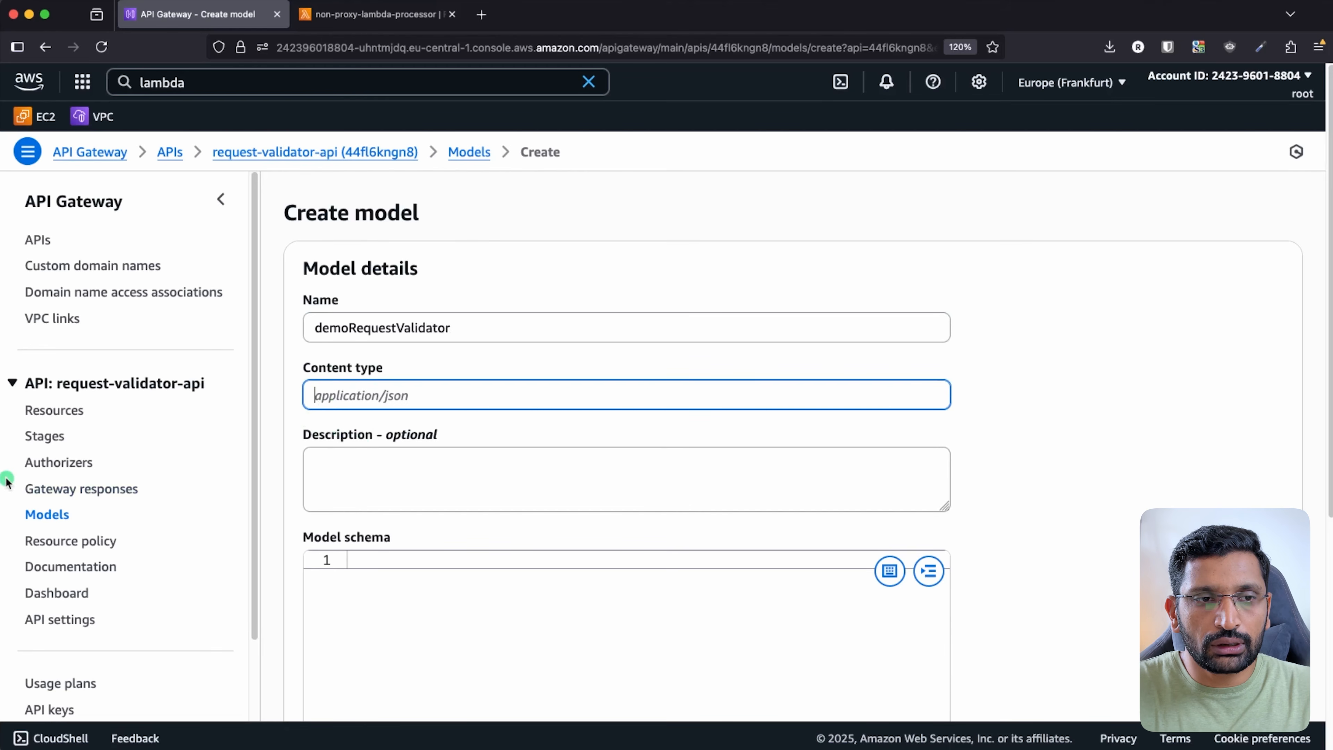
text(application/json)
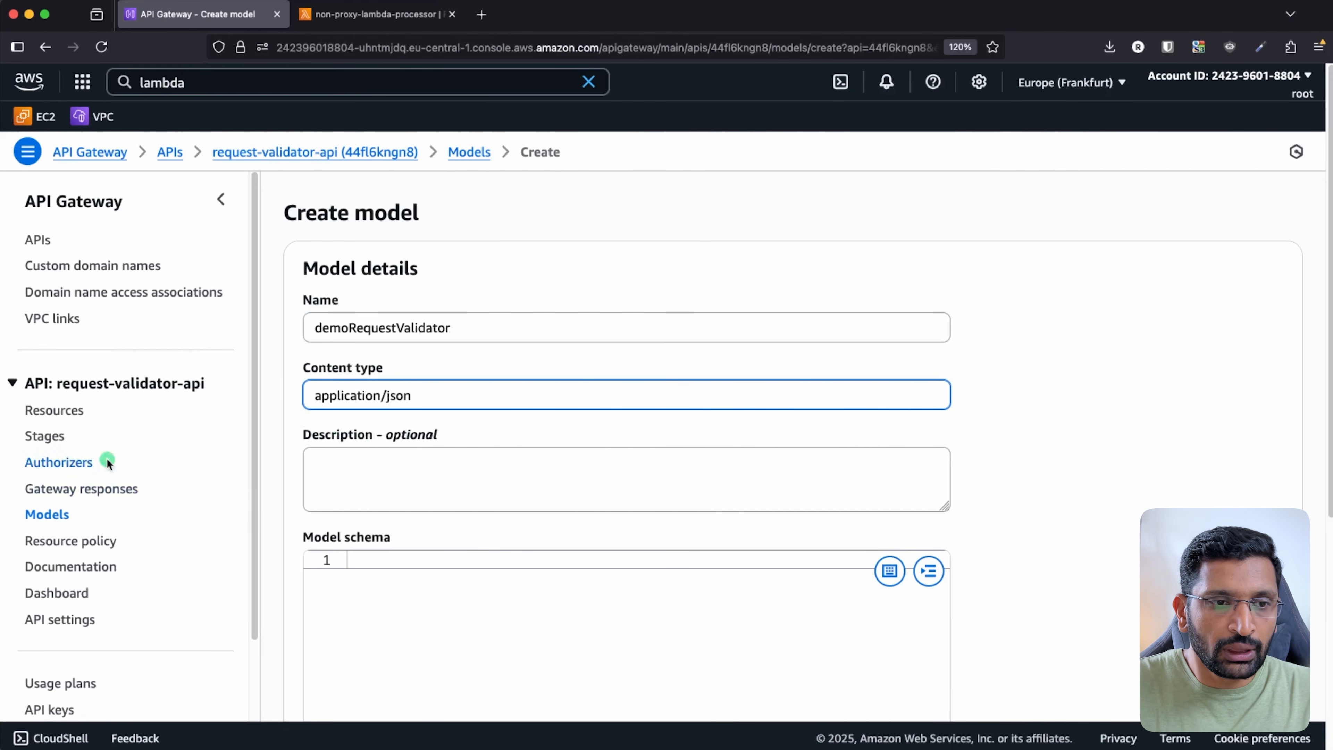
click(423, 640)
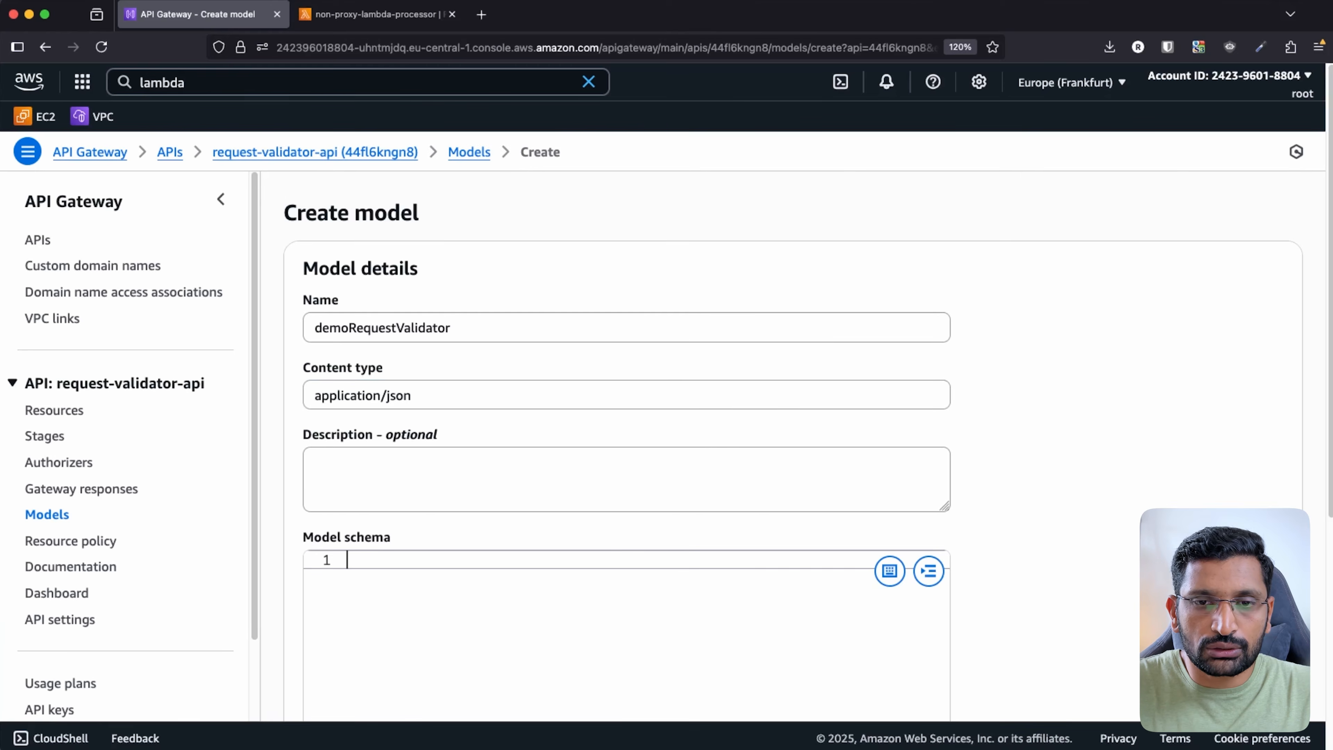
key(super+Tab)
key(super+Tab)
key(super+Tab)
key(super+Tab)
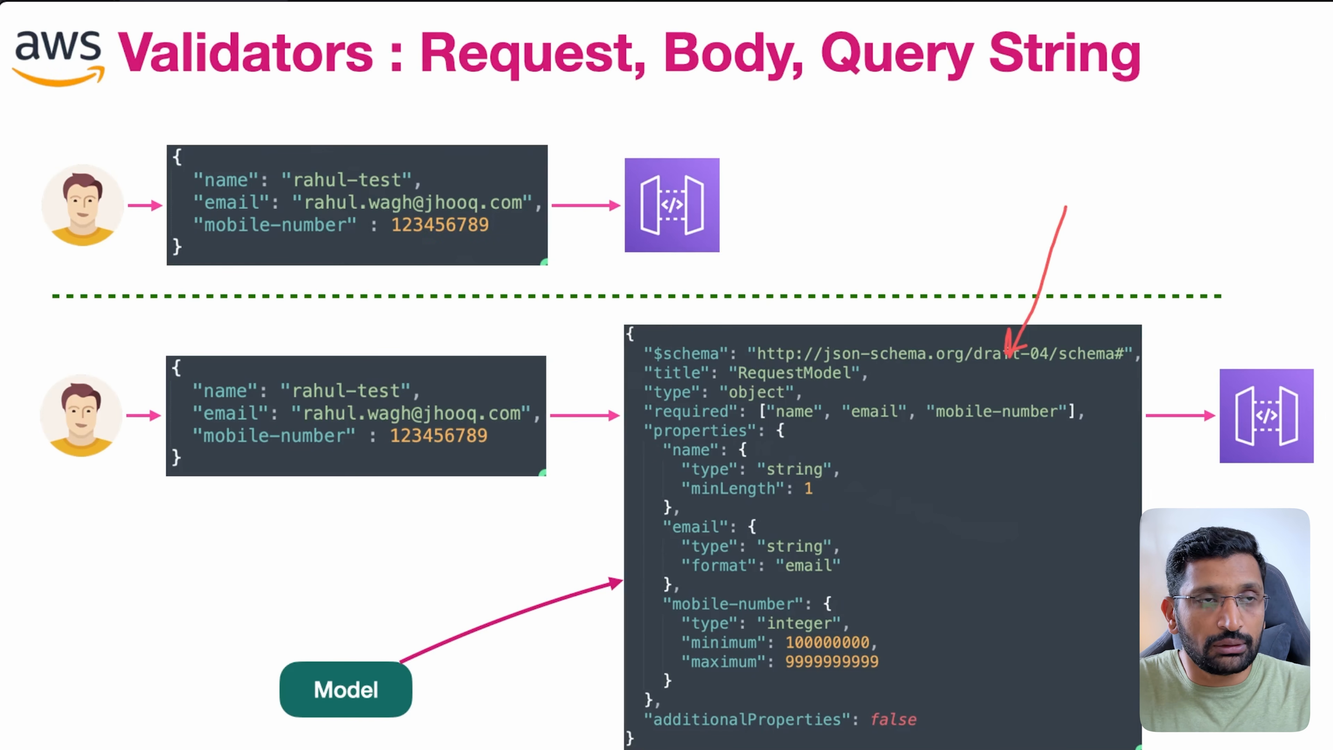
- Switch from the validators slide back to the demoRequestValidator Create model form
key(super+Tab)
key(super+Tab)
key(super+Tab)
key(super+Tab)
key(super+Tab)
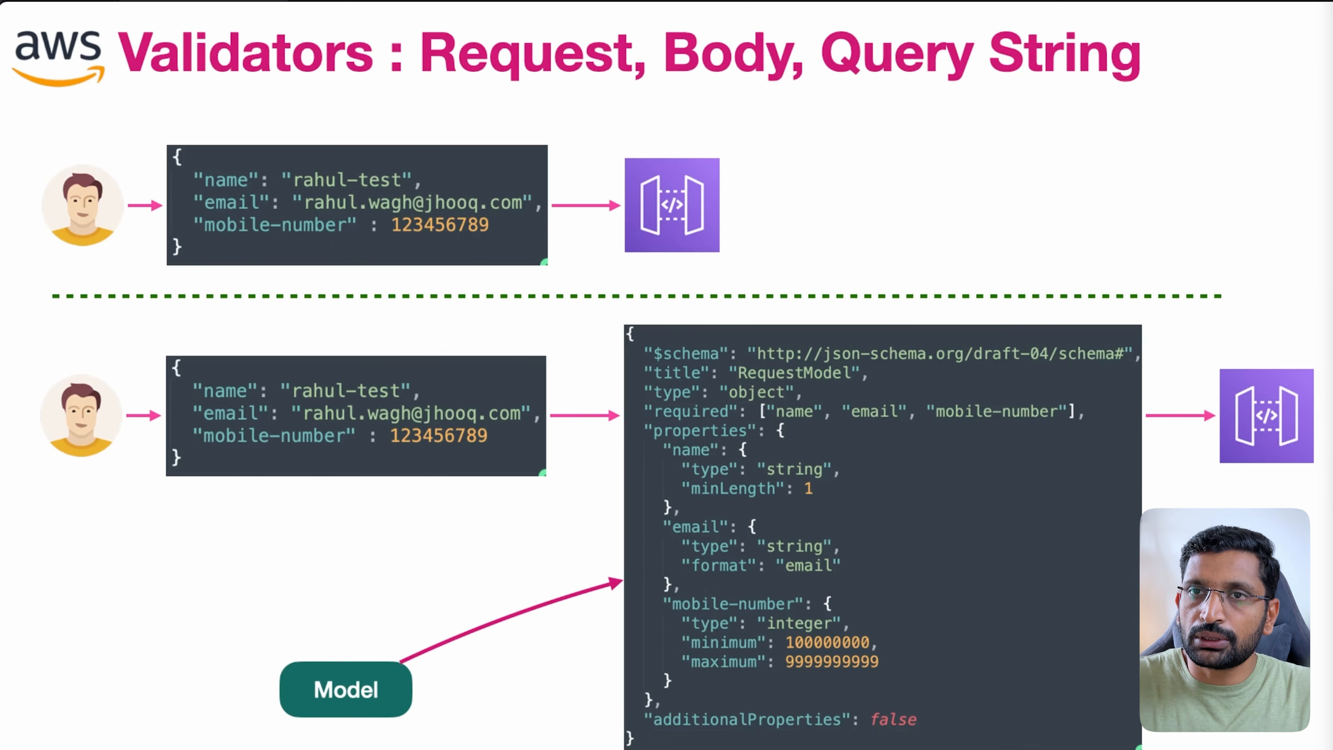
key(super+Tab)
key(super+Tab)
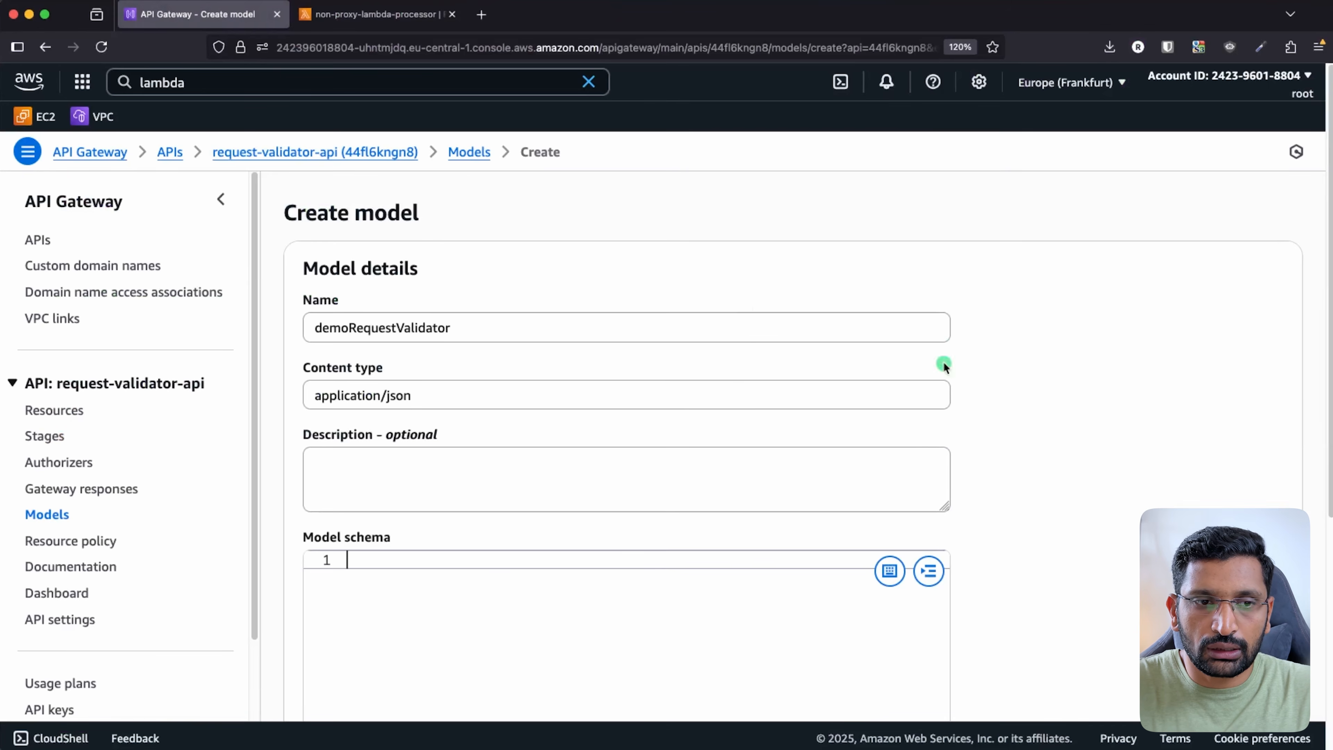
- Paste the RequestModel JSON schema, create demoRequestValidator, and select its name in the models list
key(super+v)
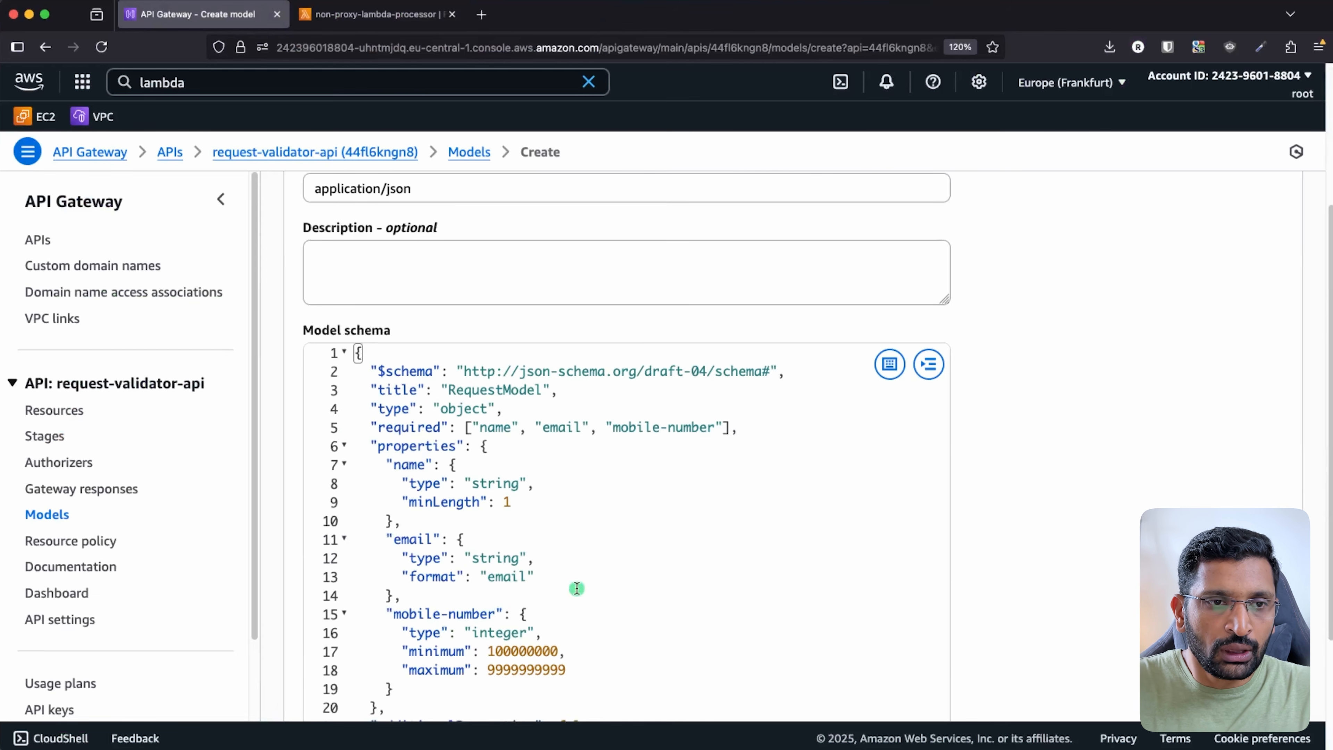
scroll(921, 540, down, 3)
scroll(921, 540, down, 1)
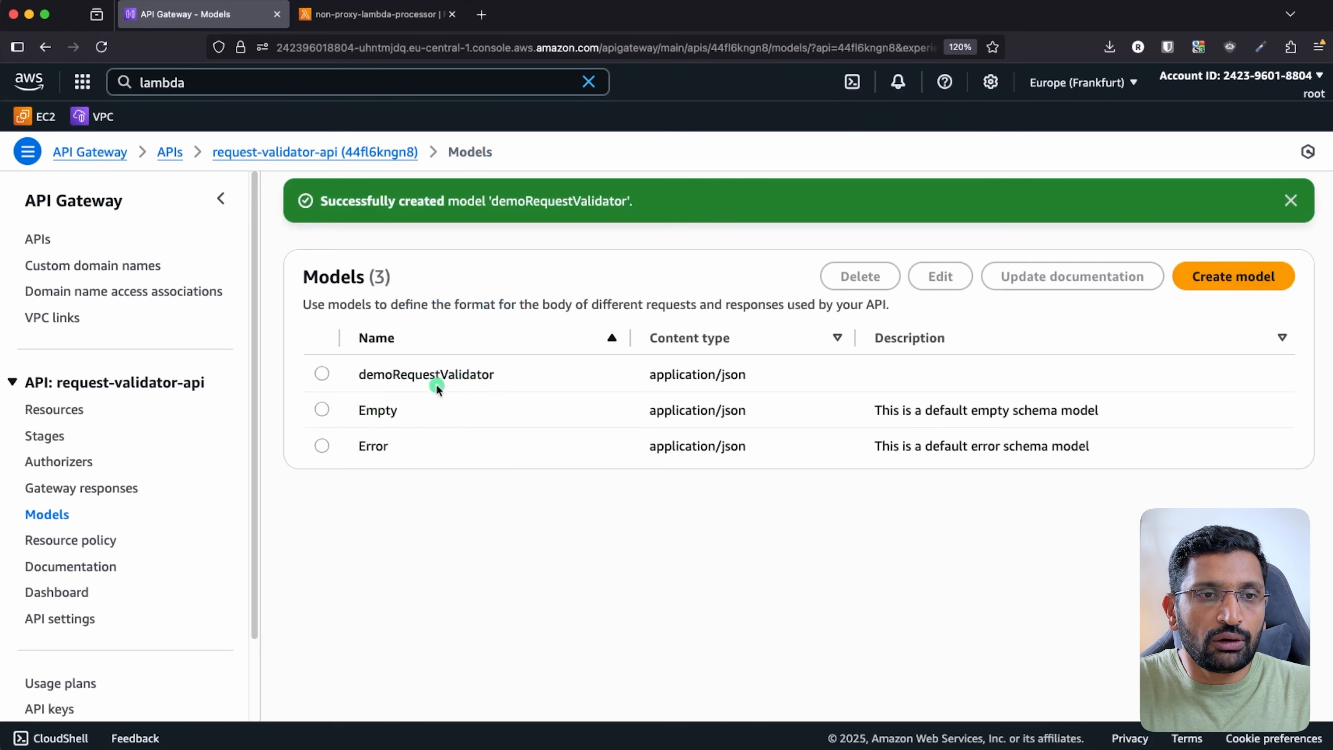
double_click(440, 374)
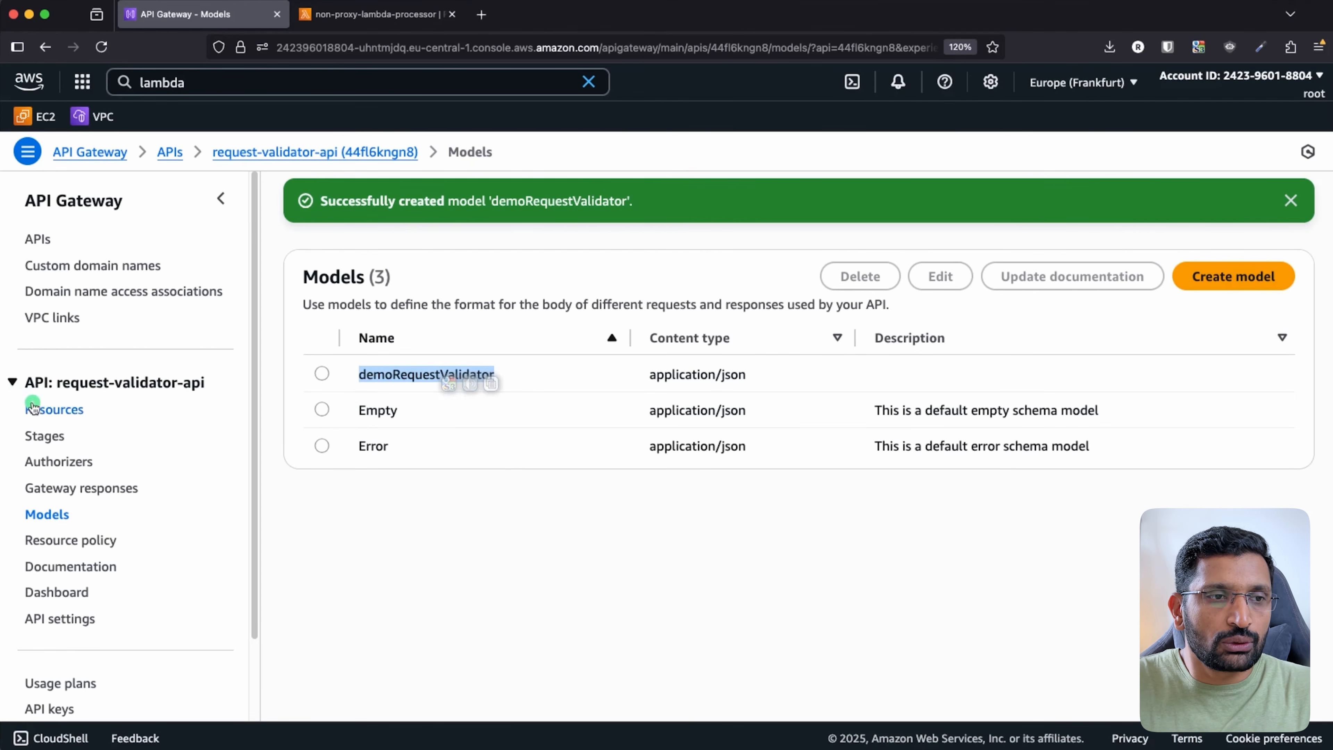
- Set the POST method request validator to 'Validate body, query string parameters, and headers'
click(33, 407)
click(370, 421)
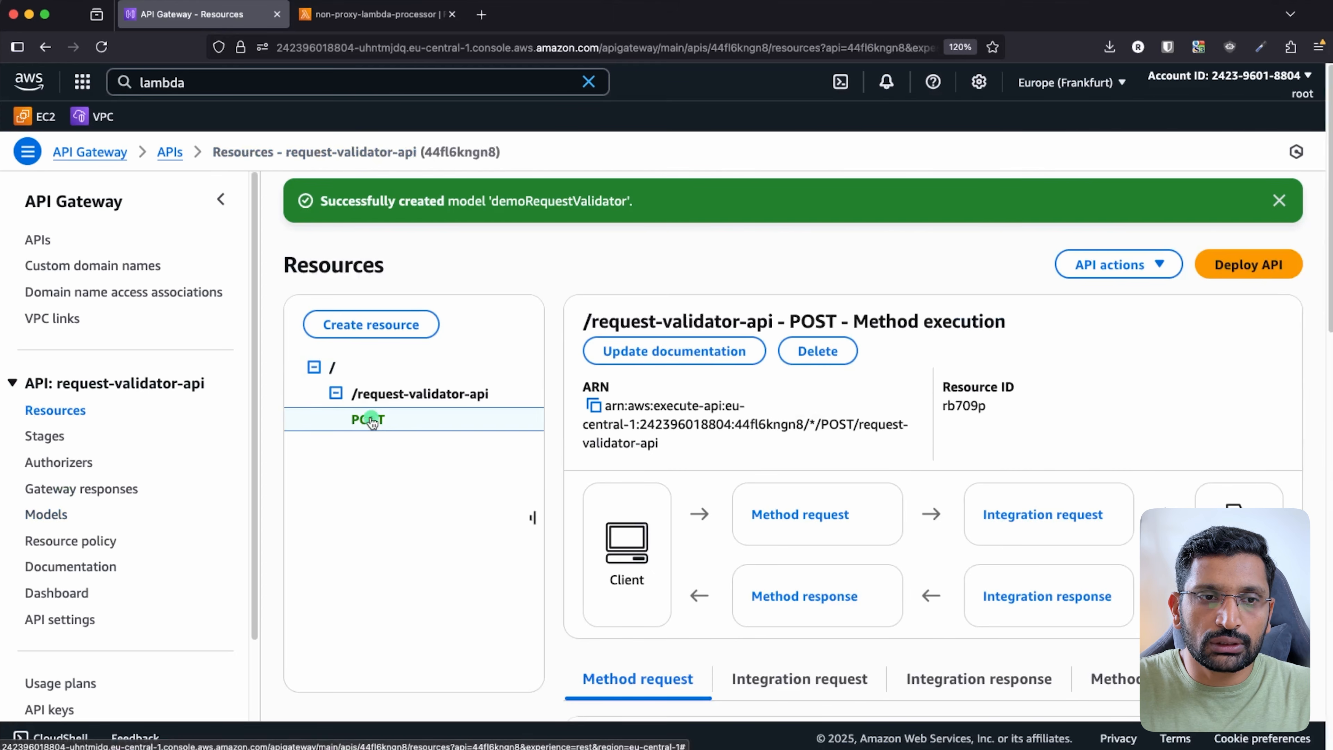
scroll(1065, 470, down, 5)
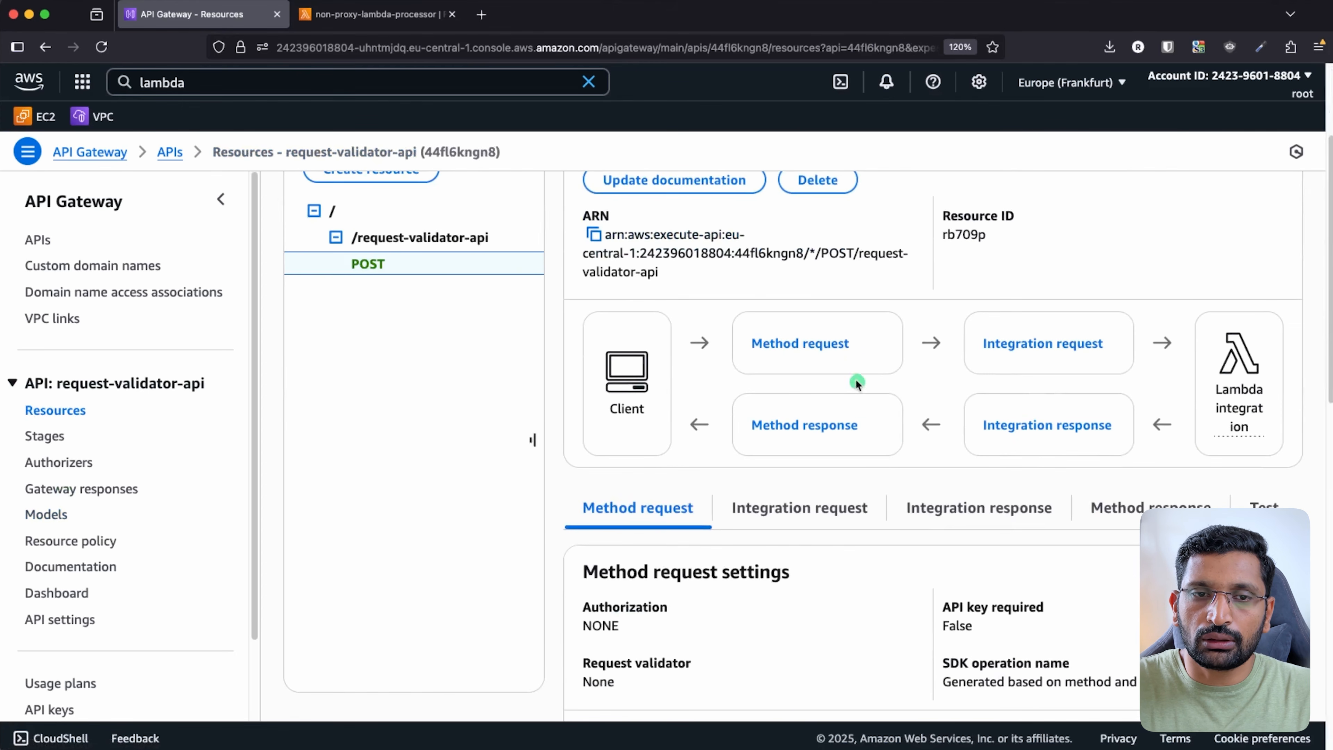
drag(782, 573, 595, 569)
click(1247, 571)
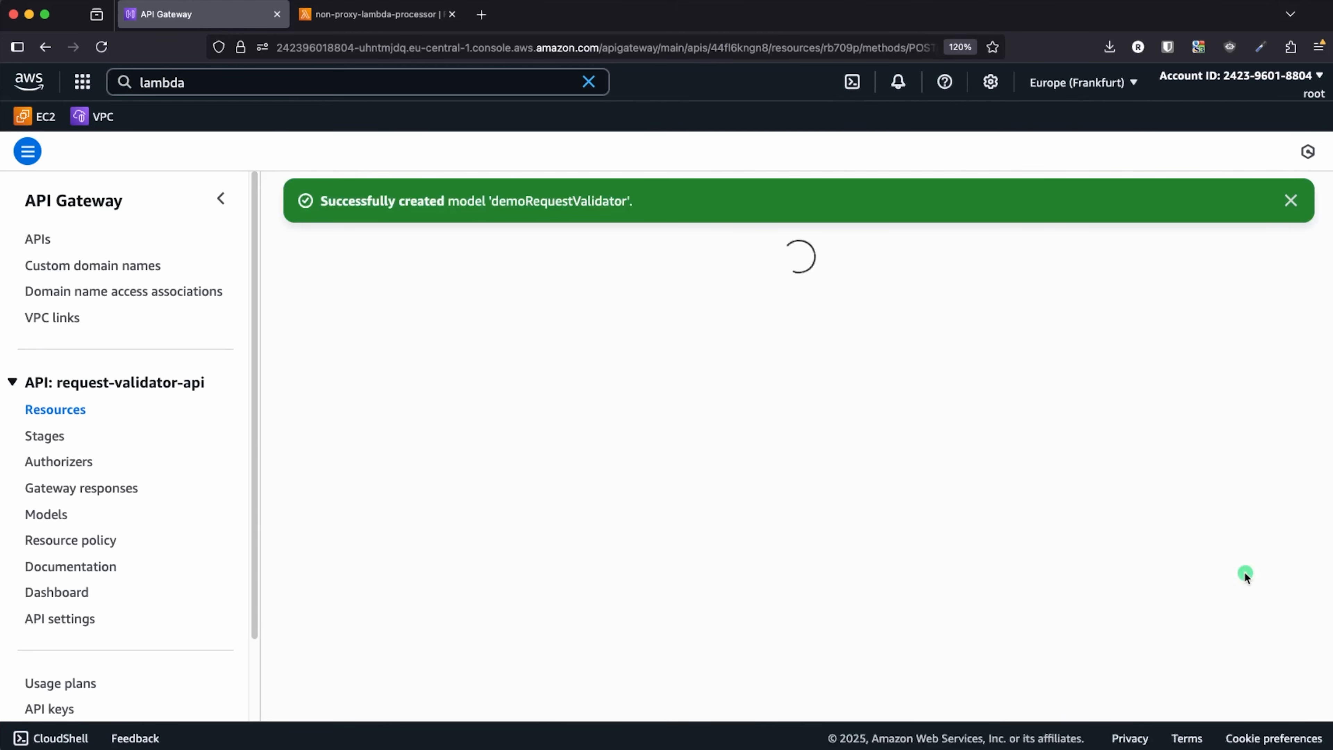
scroll(709, 549, down, 3)
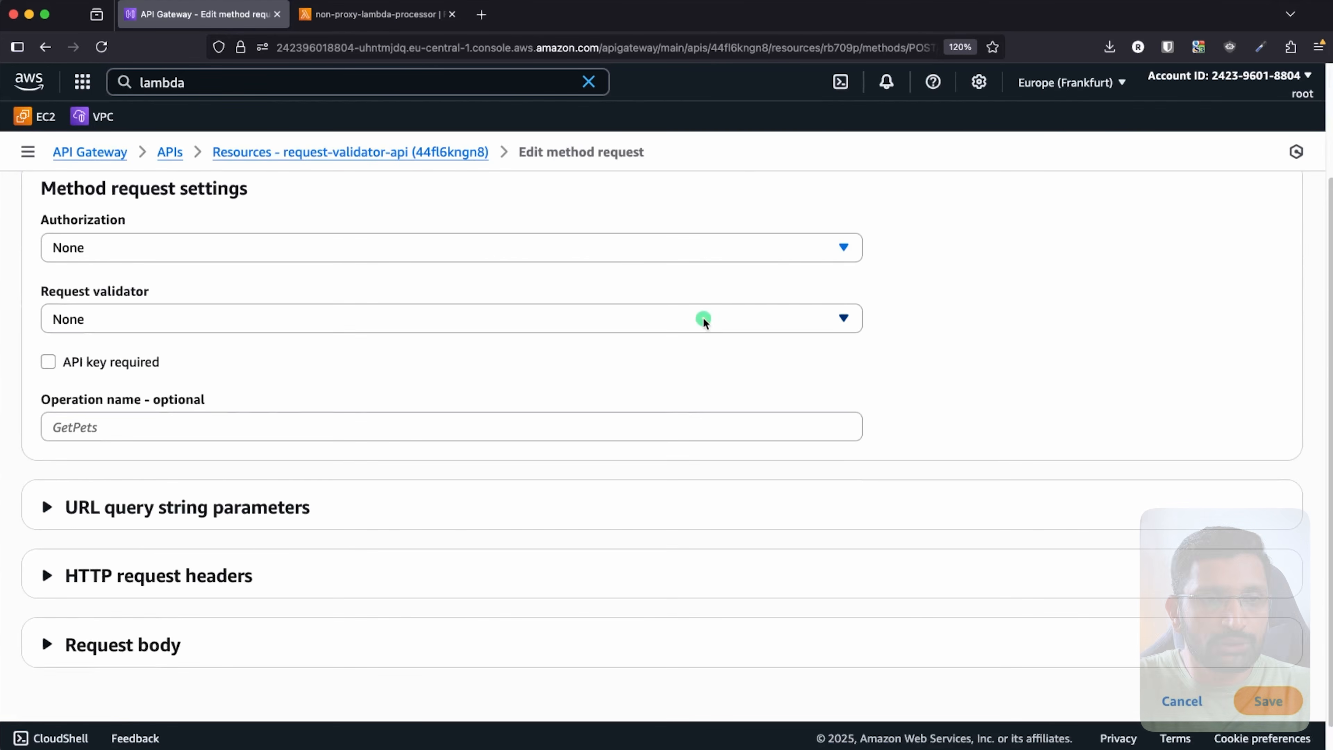
click(703, 319)
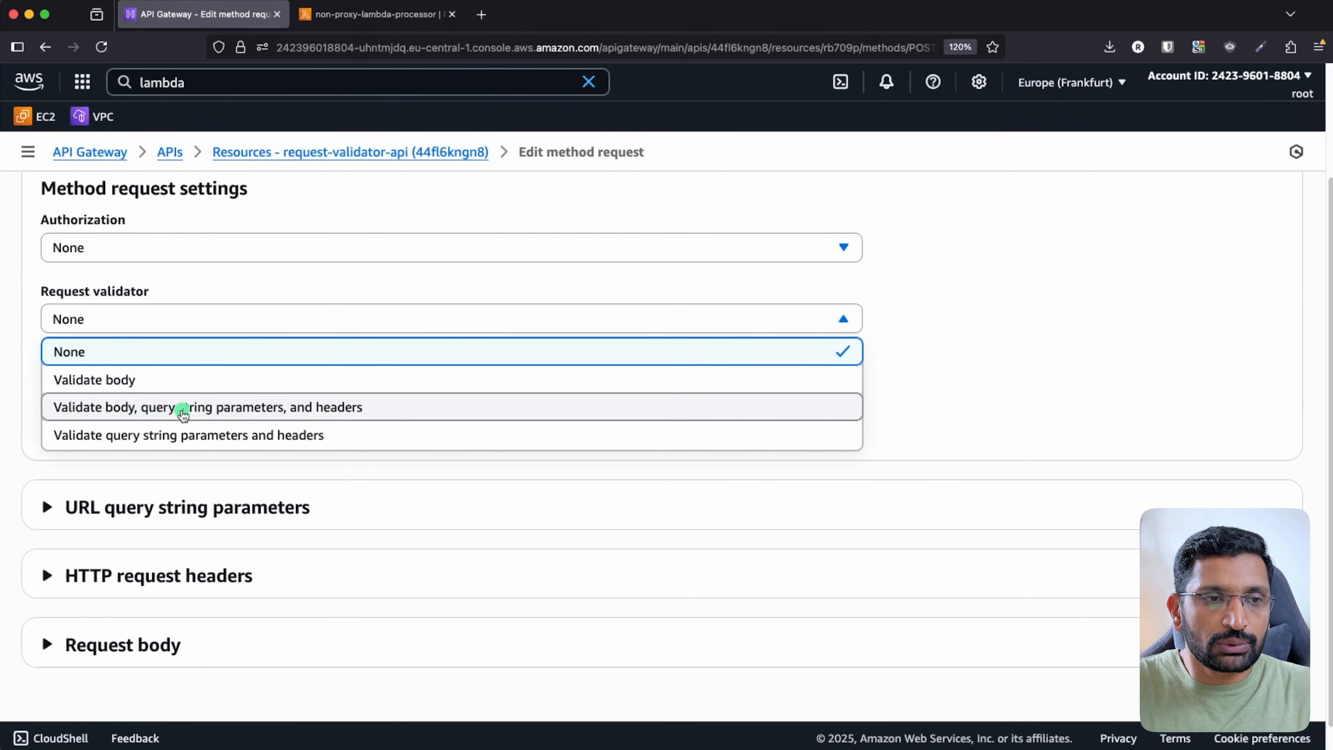
click(183, 409)
- Add an application/json request body mapped to the demoRequestValidator model and save
scroll(427, 609, down, 1)
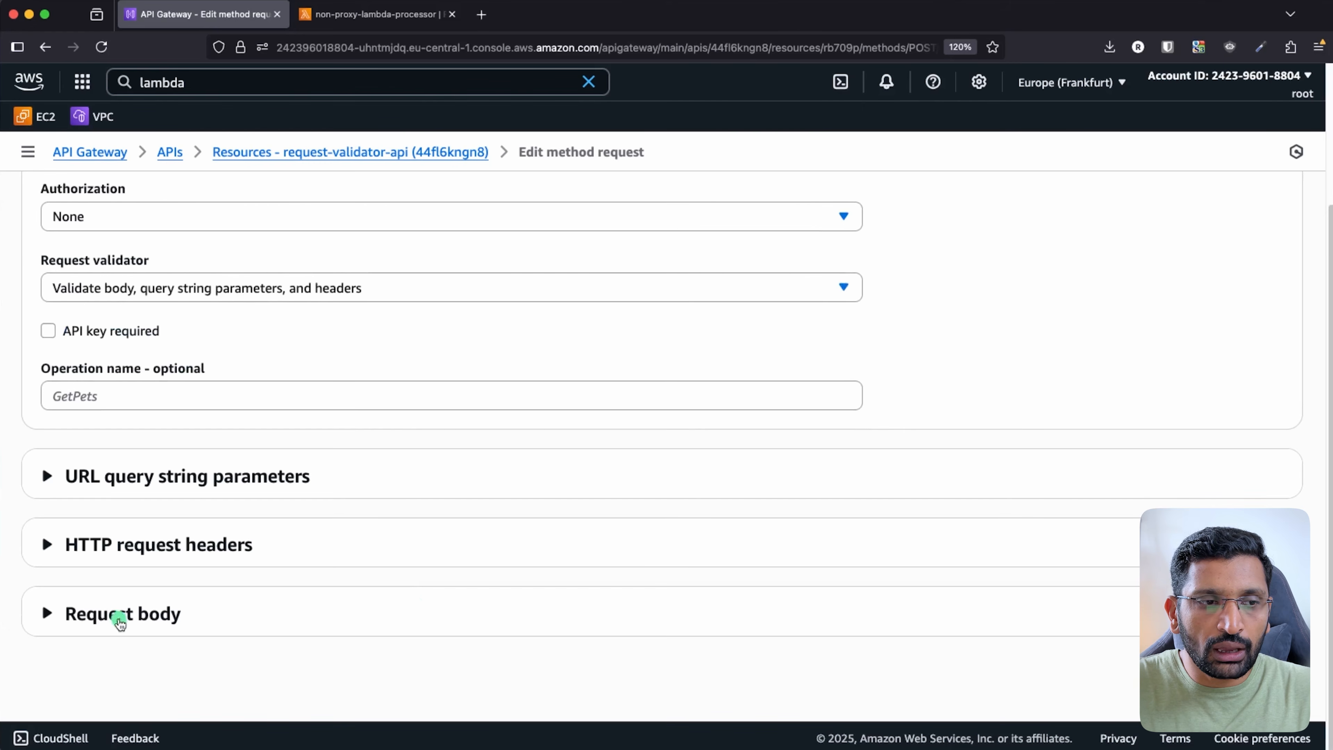
click(120, 623)
scroll(434, 634, down, 2)
click(114, 608)
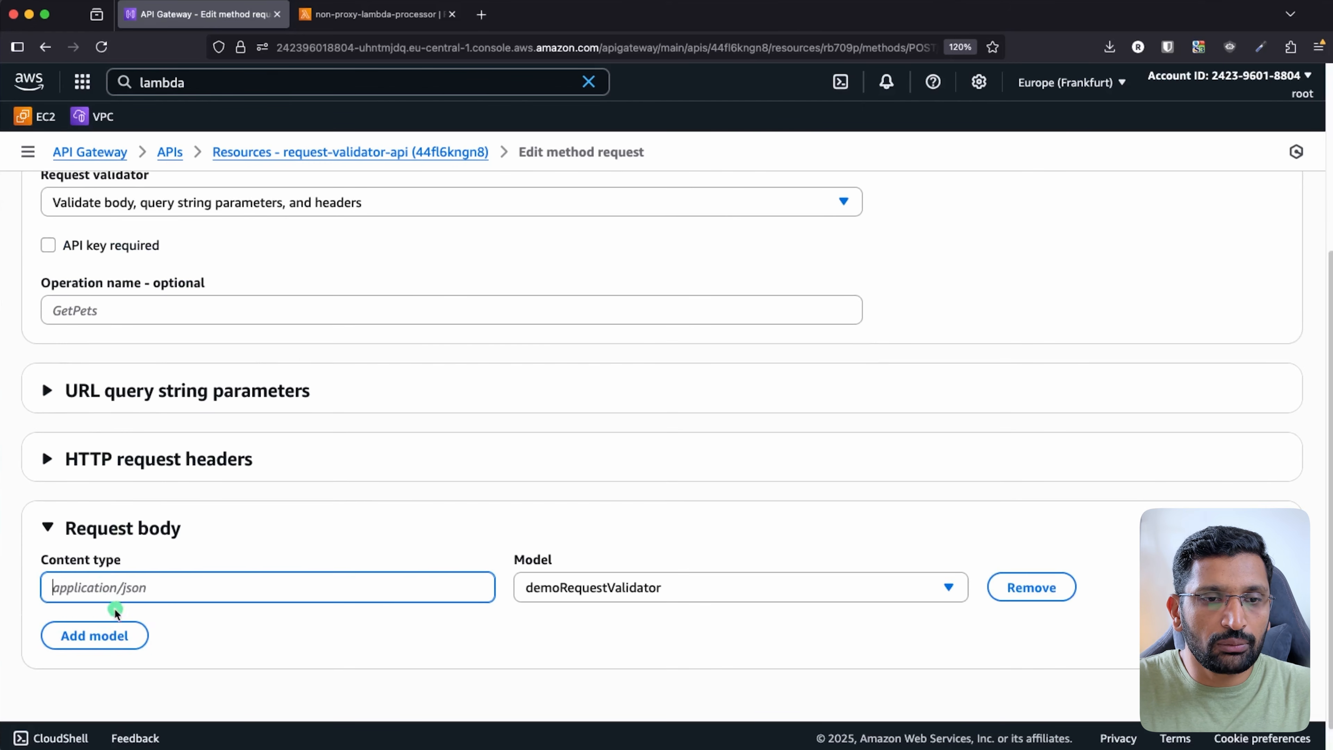
text(app)
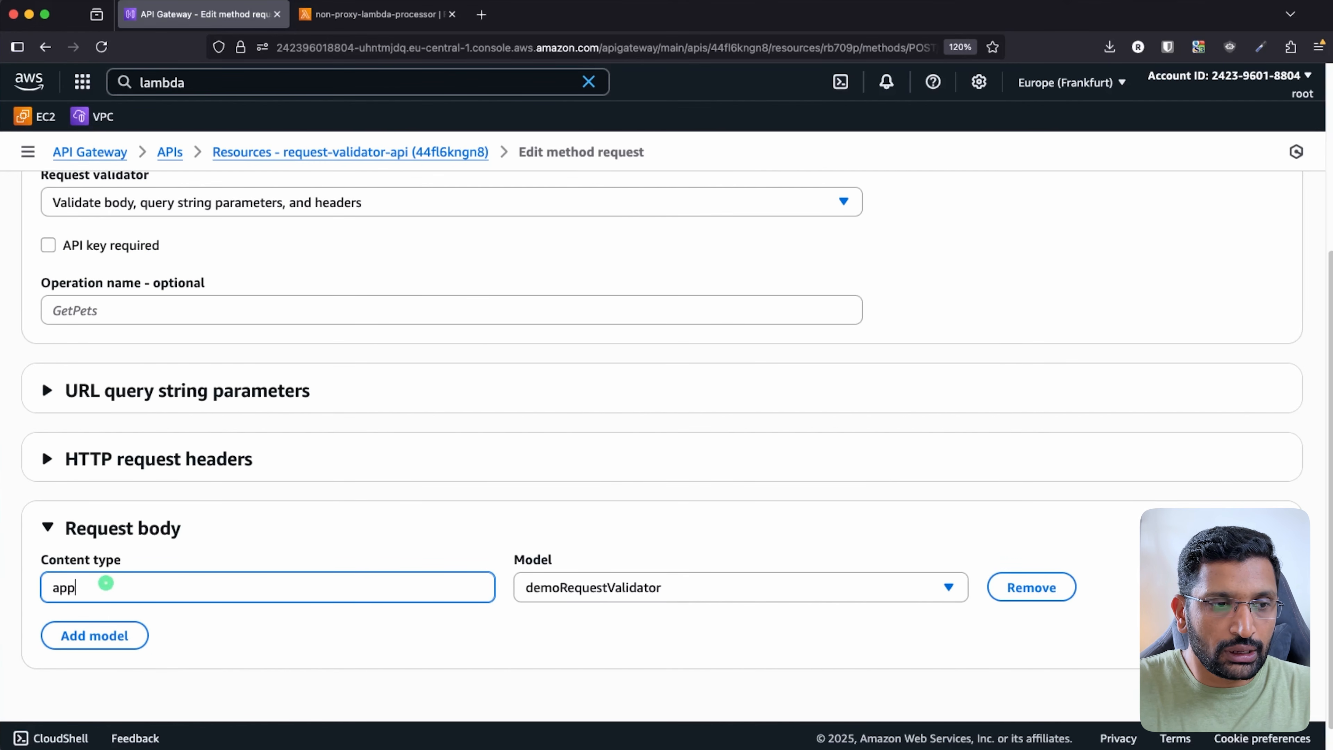
text(lication/)
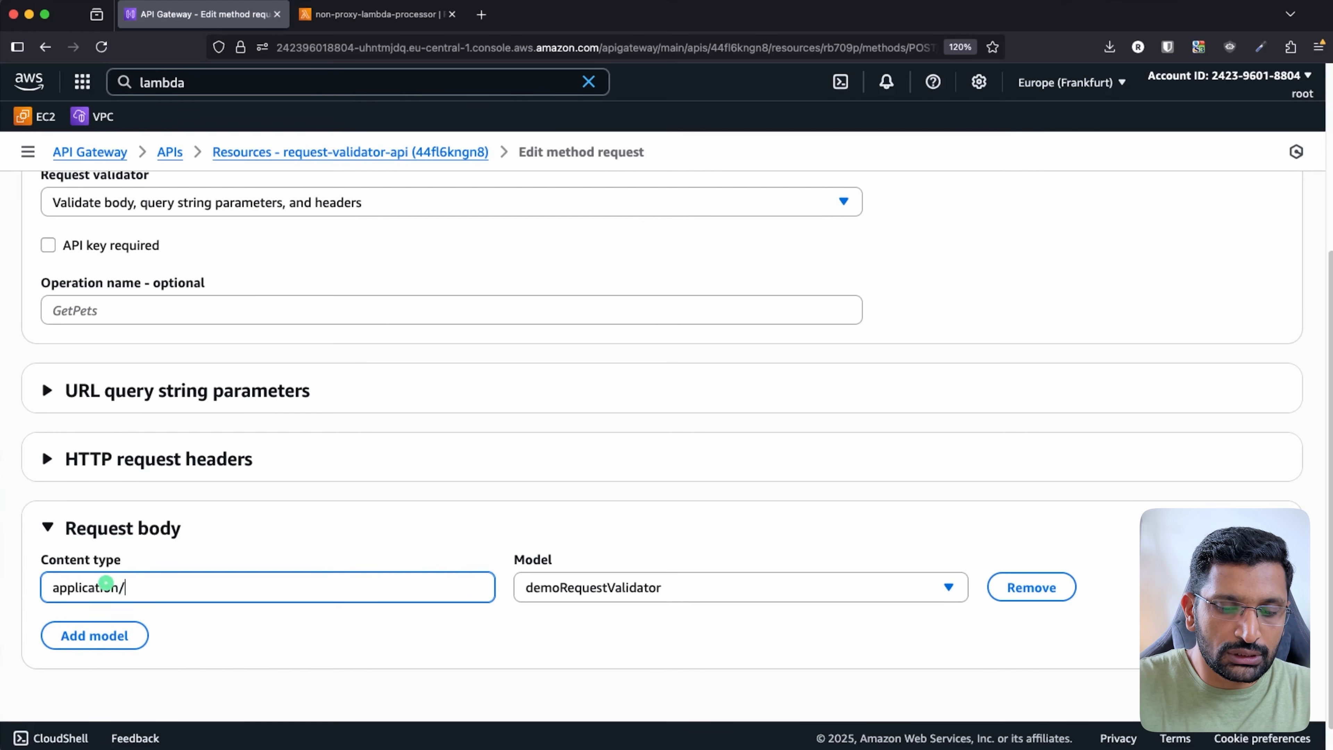
text(json)
click(884, 588)
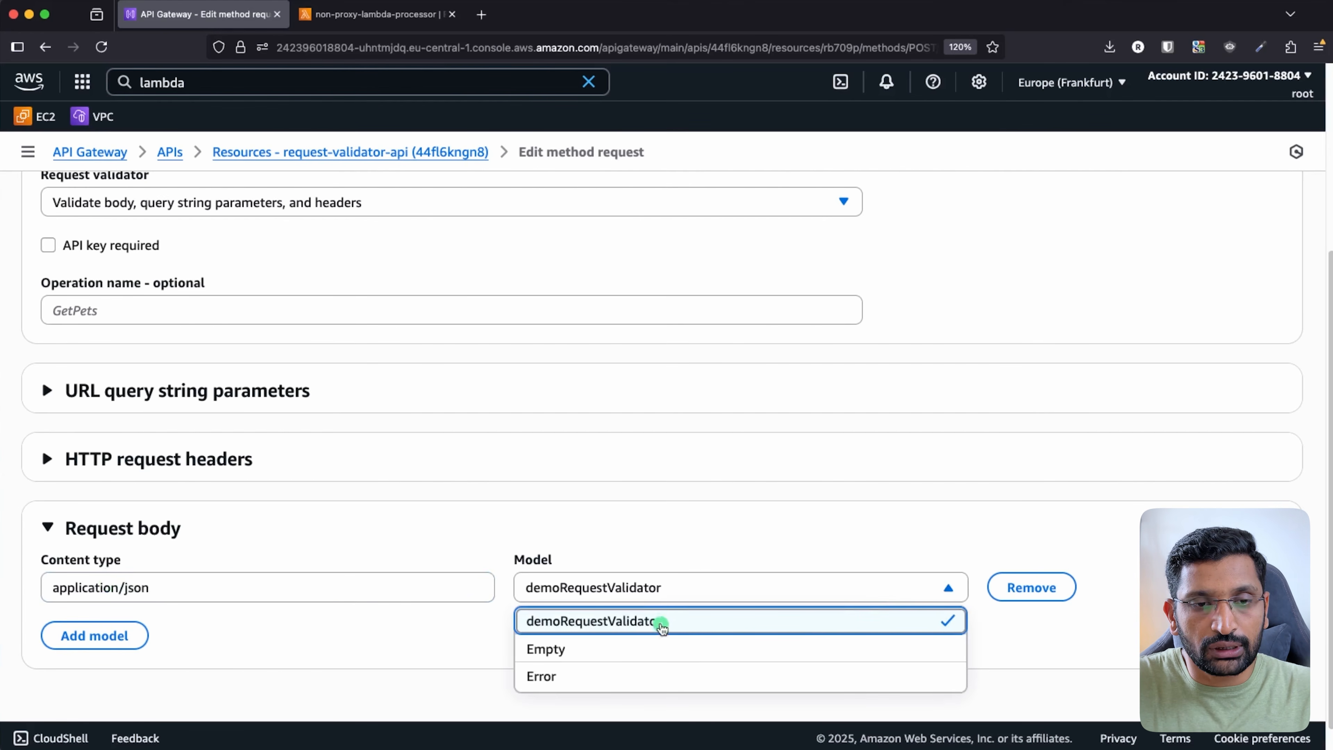
click(663, 623)
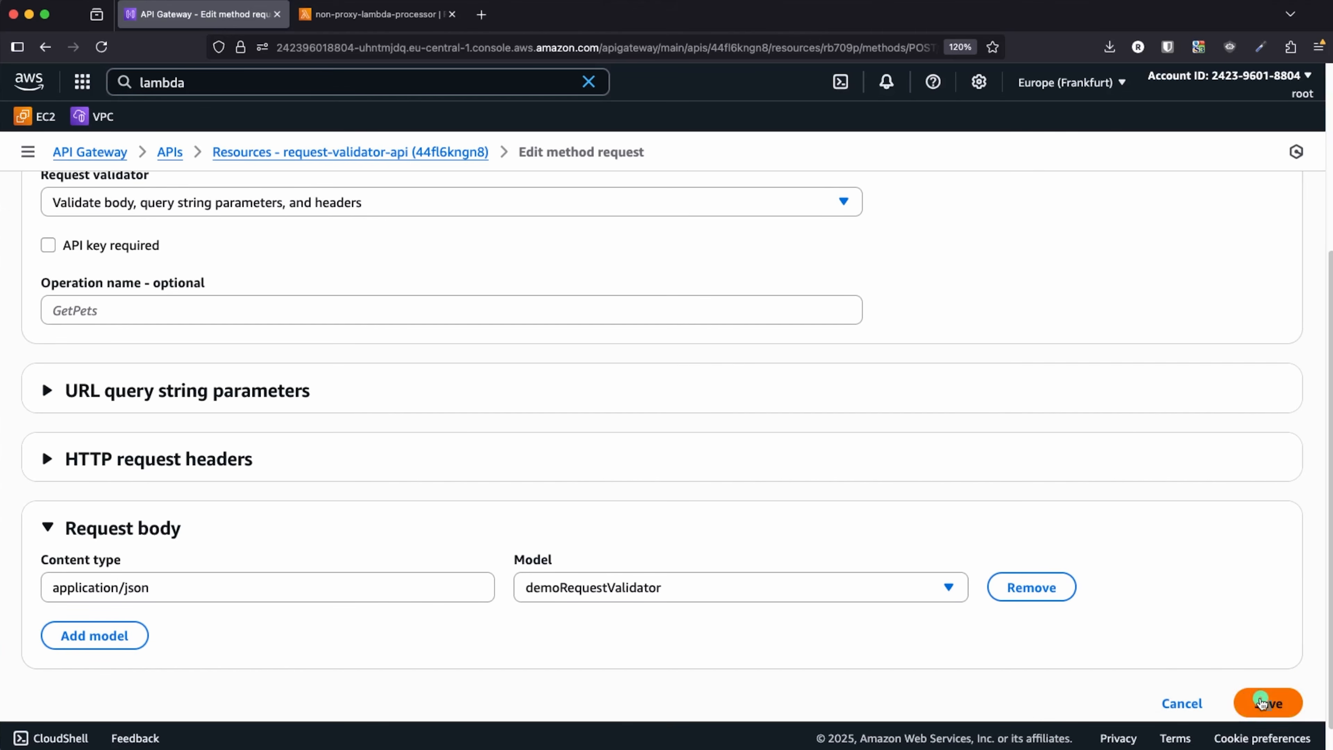
click(1263, 702)
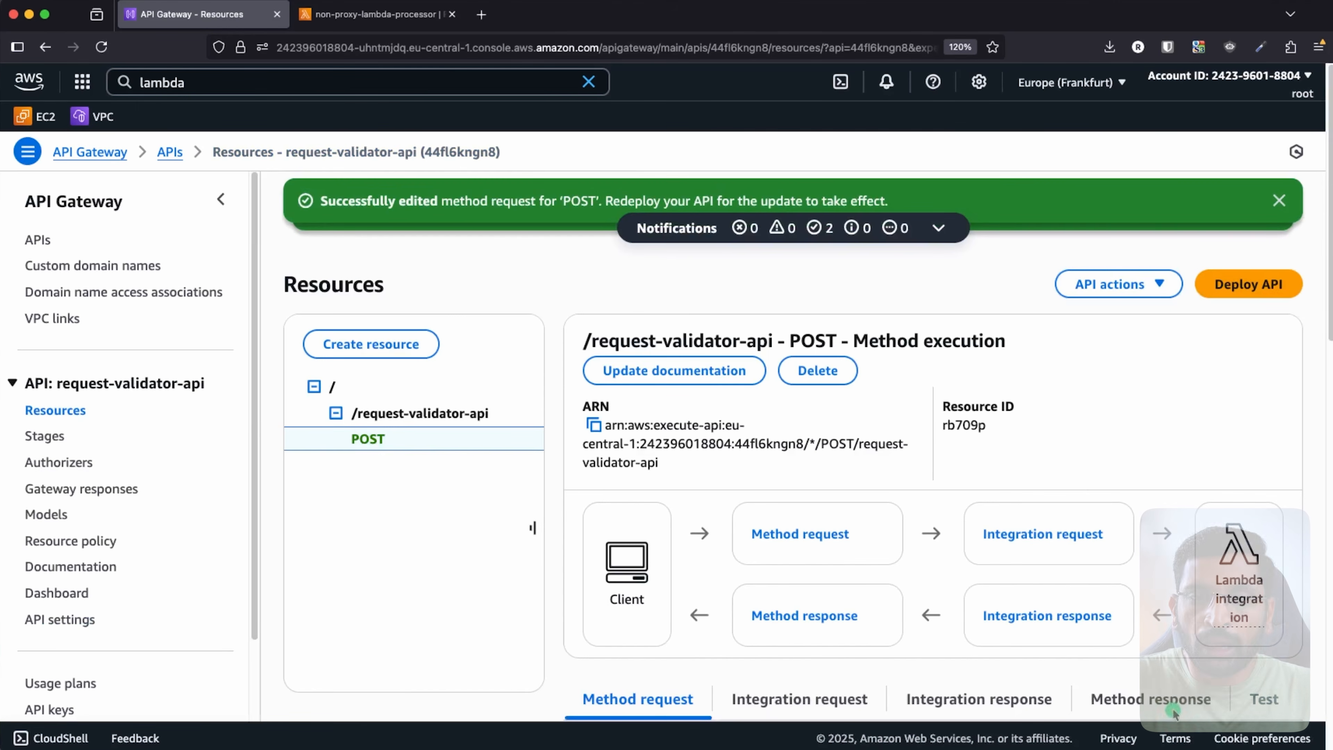
- Deploy request-validator-api to a newly created stage named dev
scroll(1099, 475, down, 5)
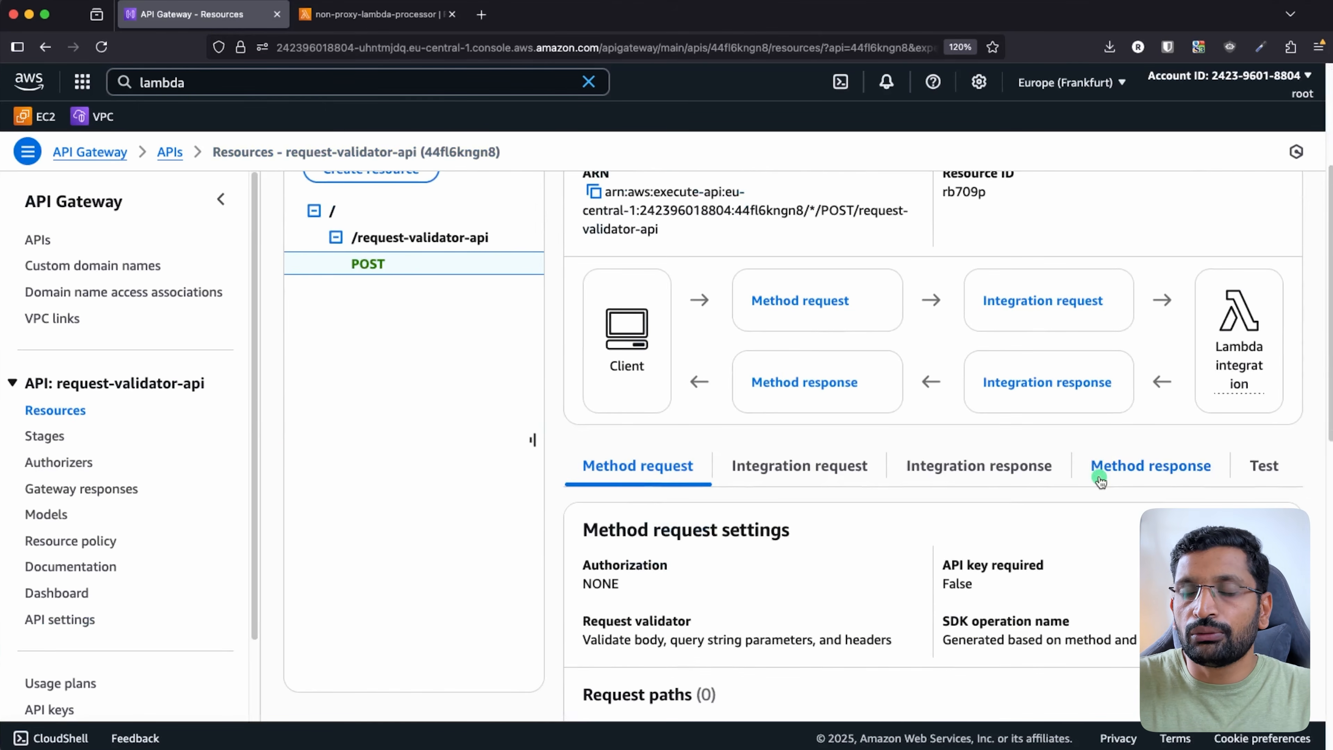
scroll(1099, 478, up, 5)
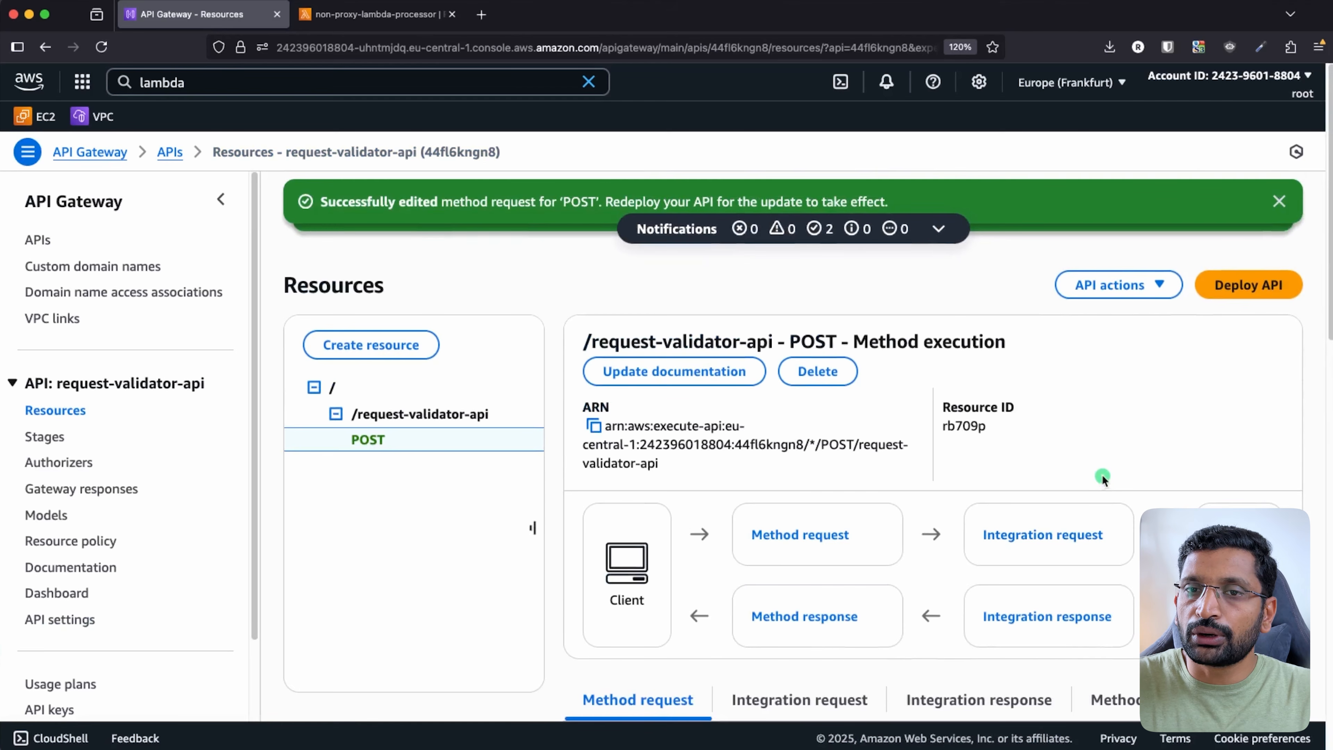
click(1241, 286)
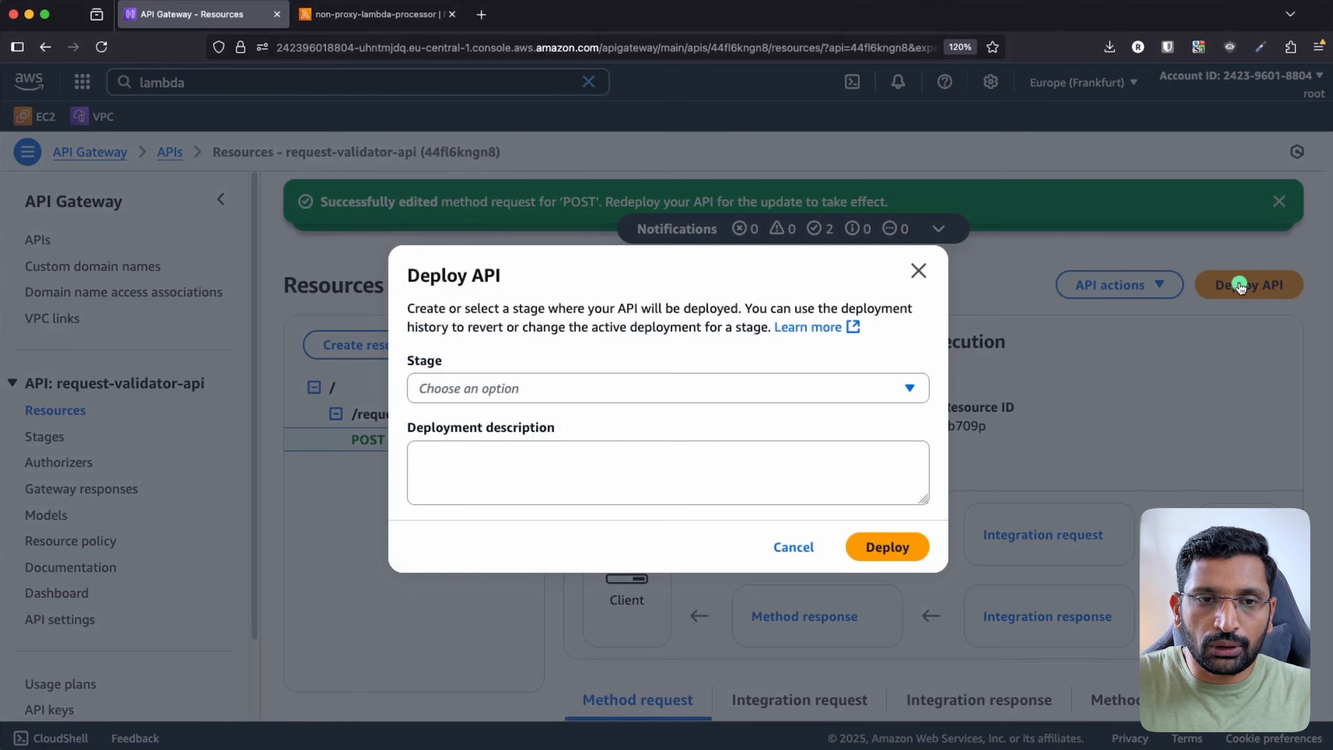
click(693, 388)
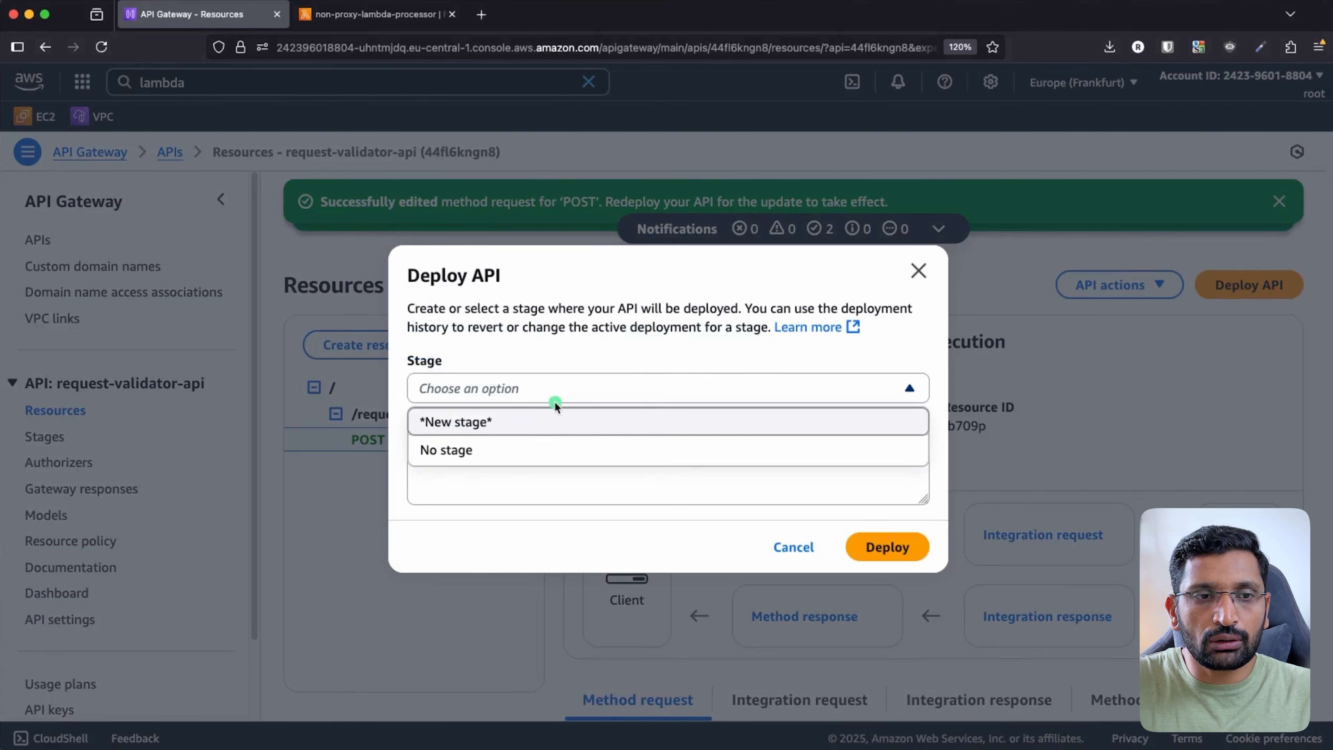
click(506, 428)
click(461, 382)
text(dev)
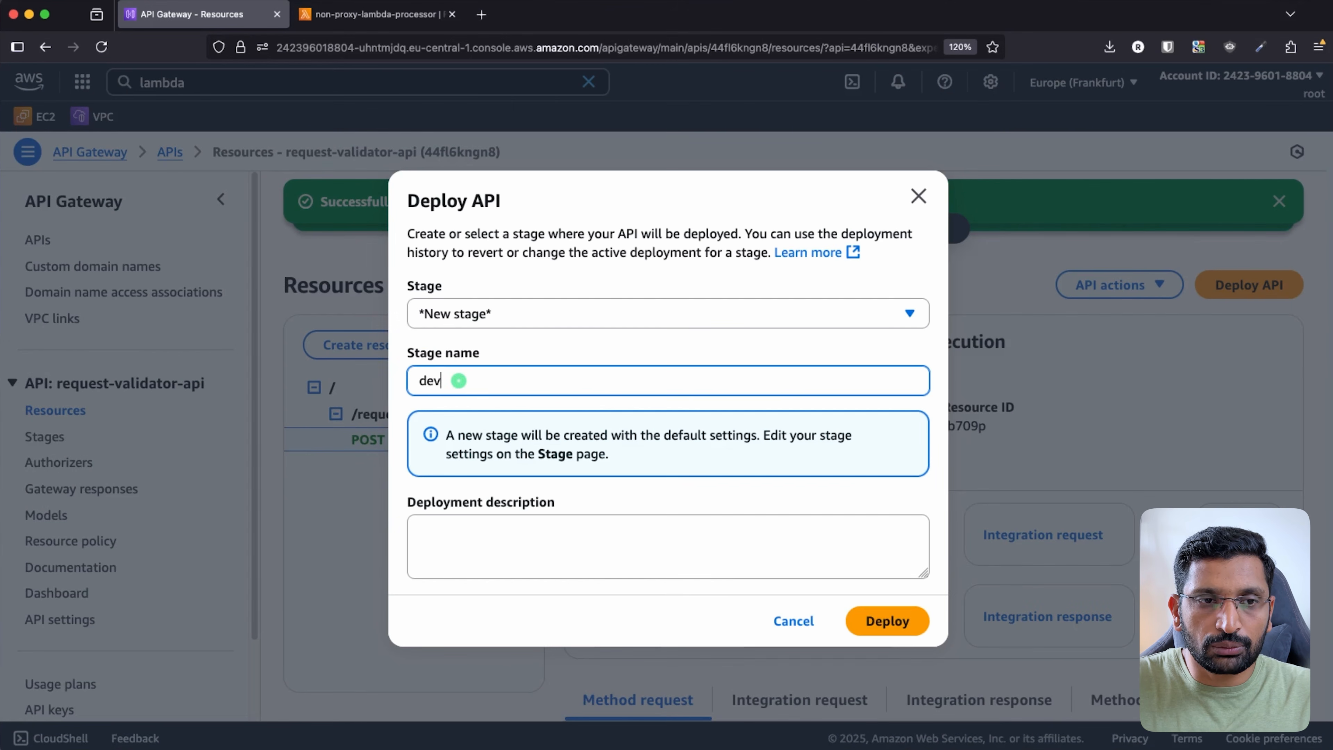
click(897, 624)
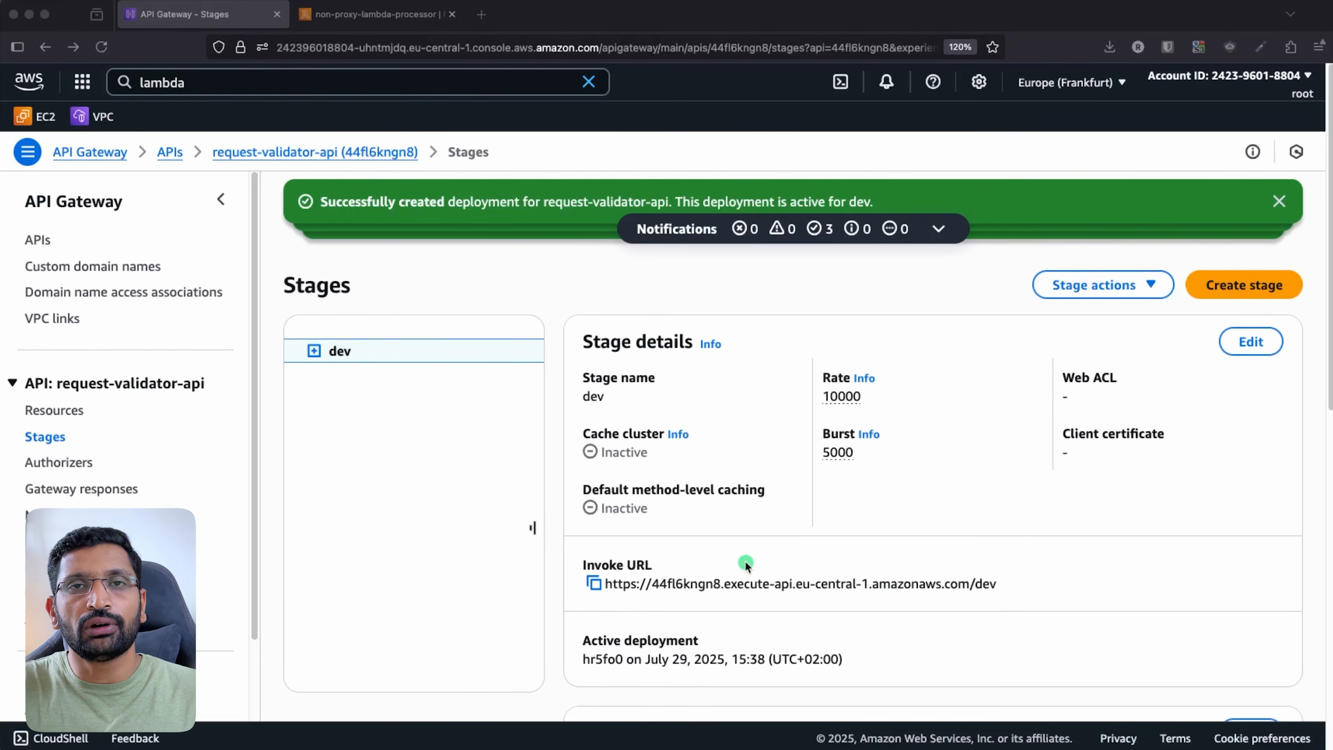
- Copy the invoke URL of POST /request-validator-api in the dev stage and switch to Postman
click(408, 513)
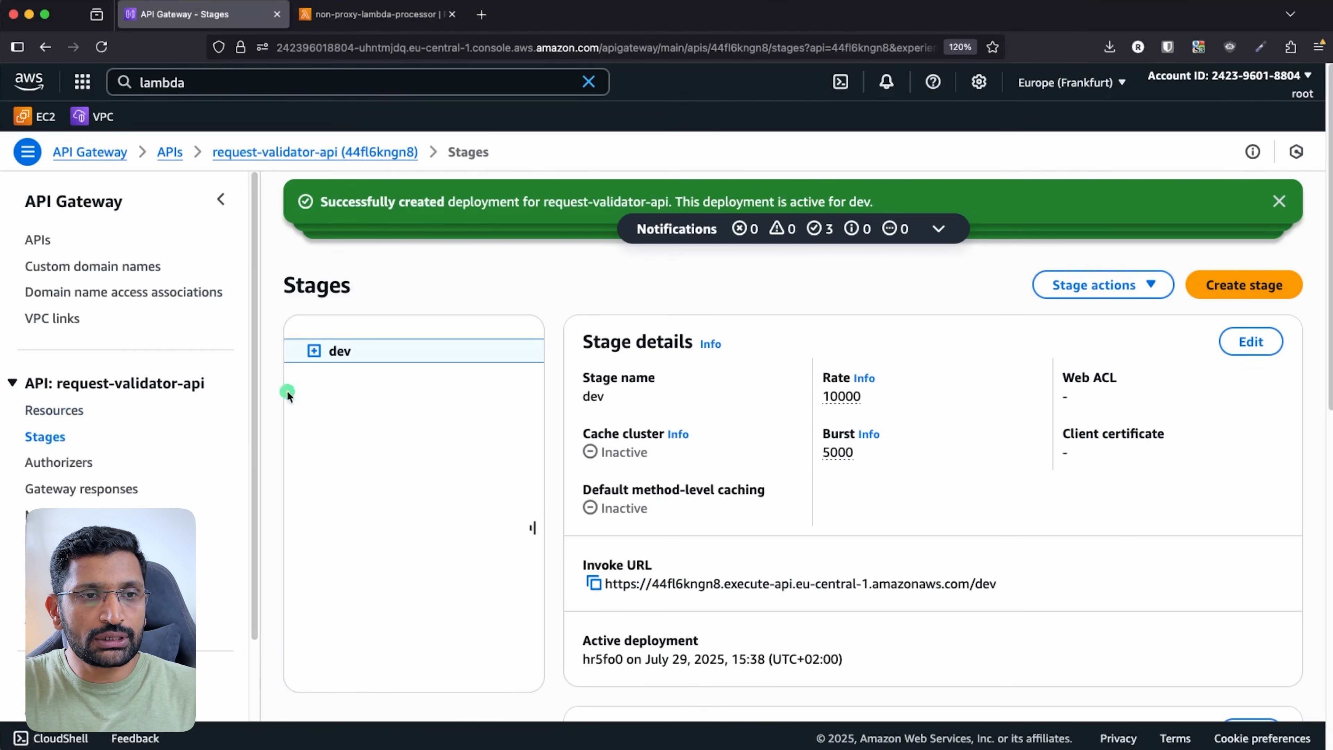
click(336, 378)
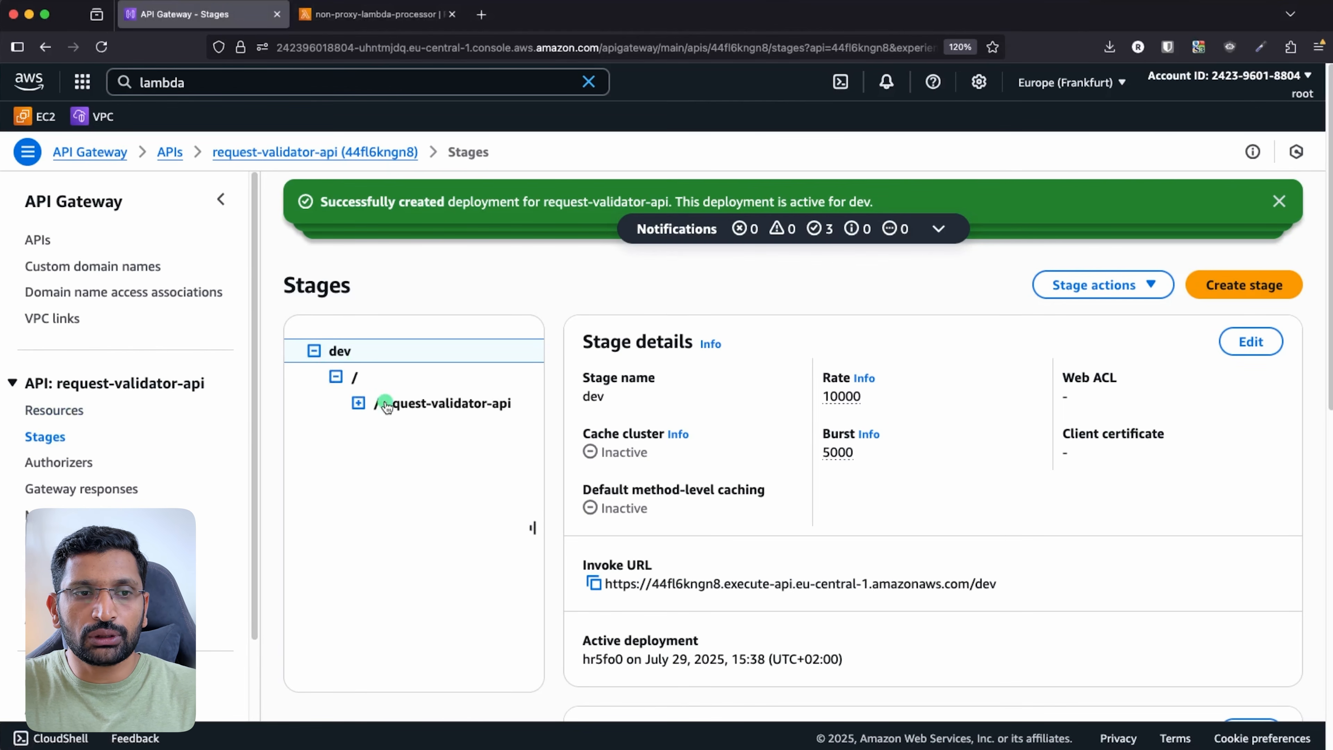
click(359, 402)
click(391, 431)
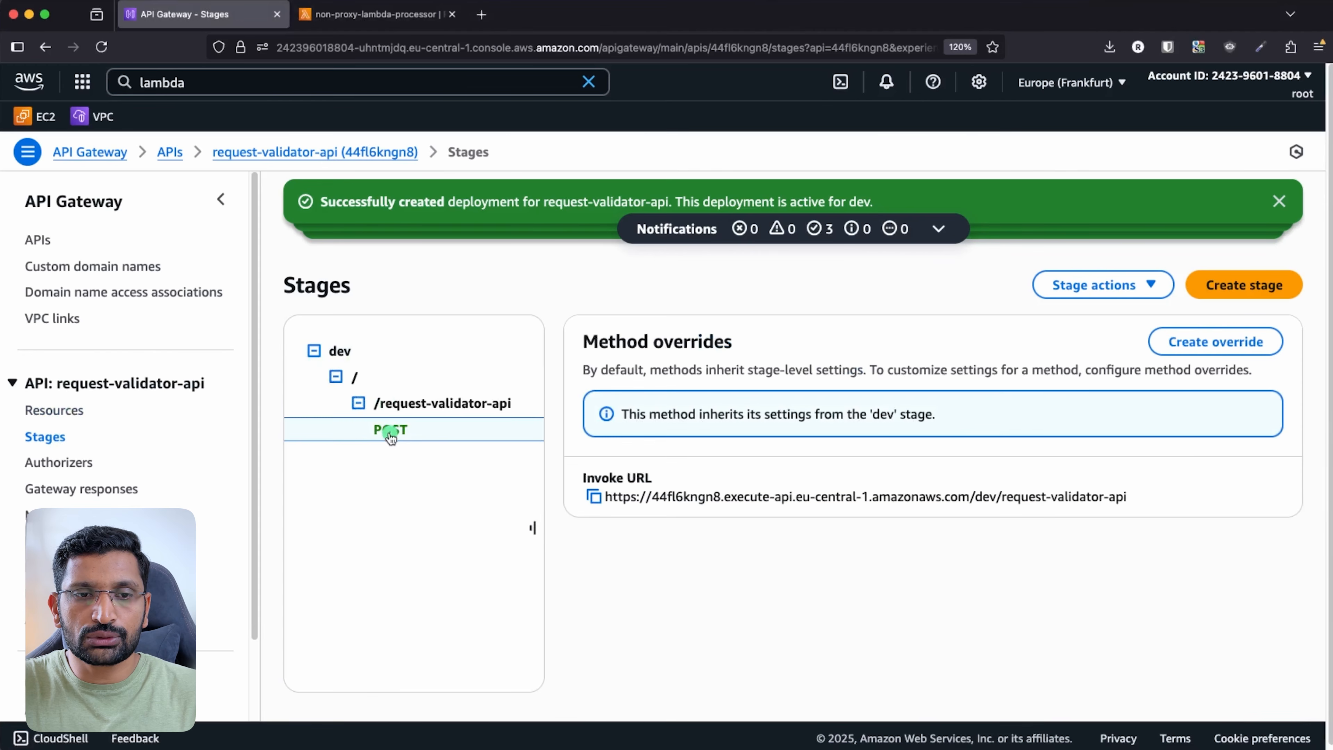
click(594, 496)
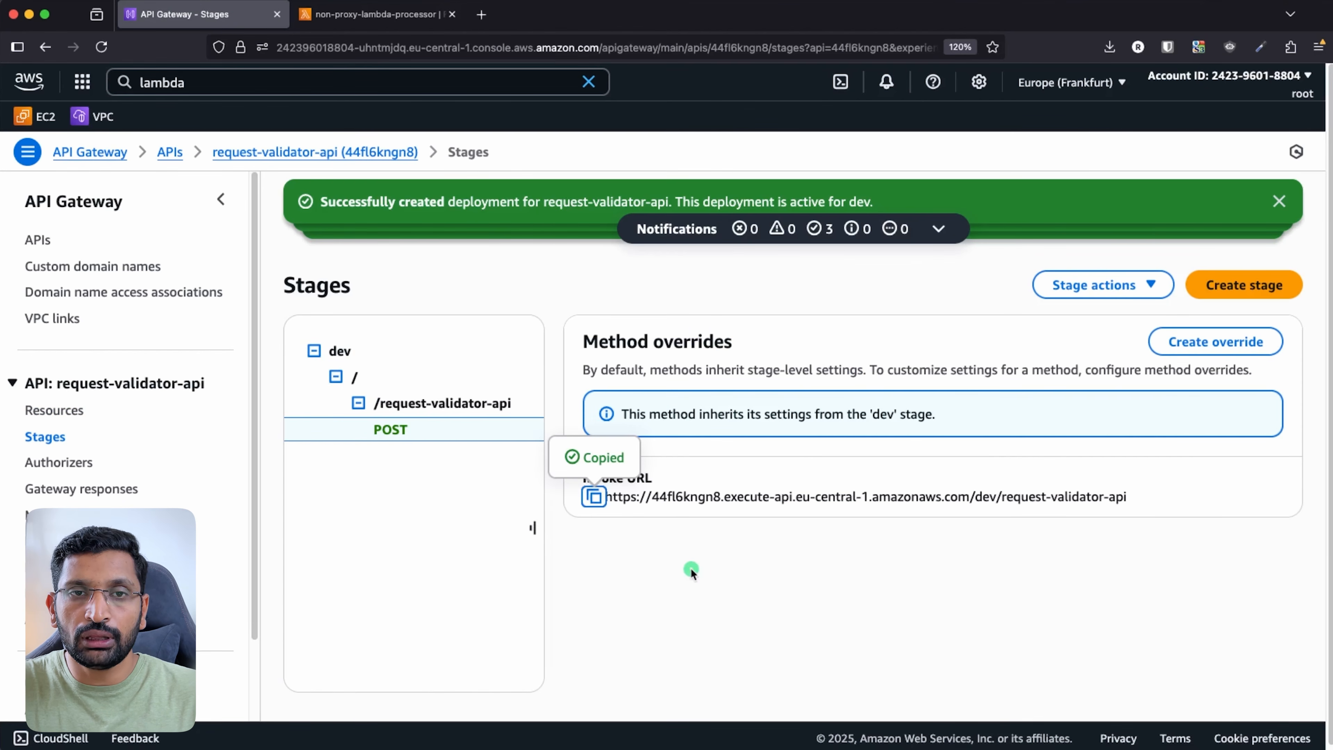
key(super+Tab)
key(super+Tab)
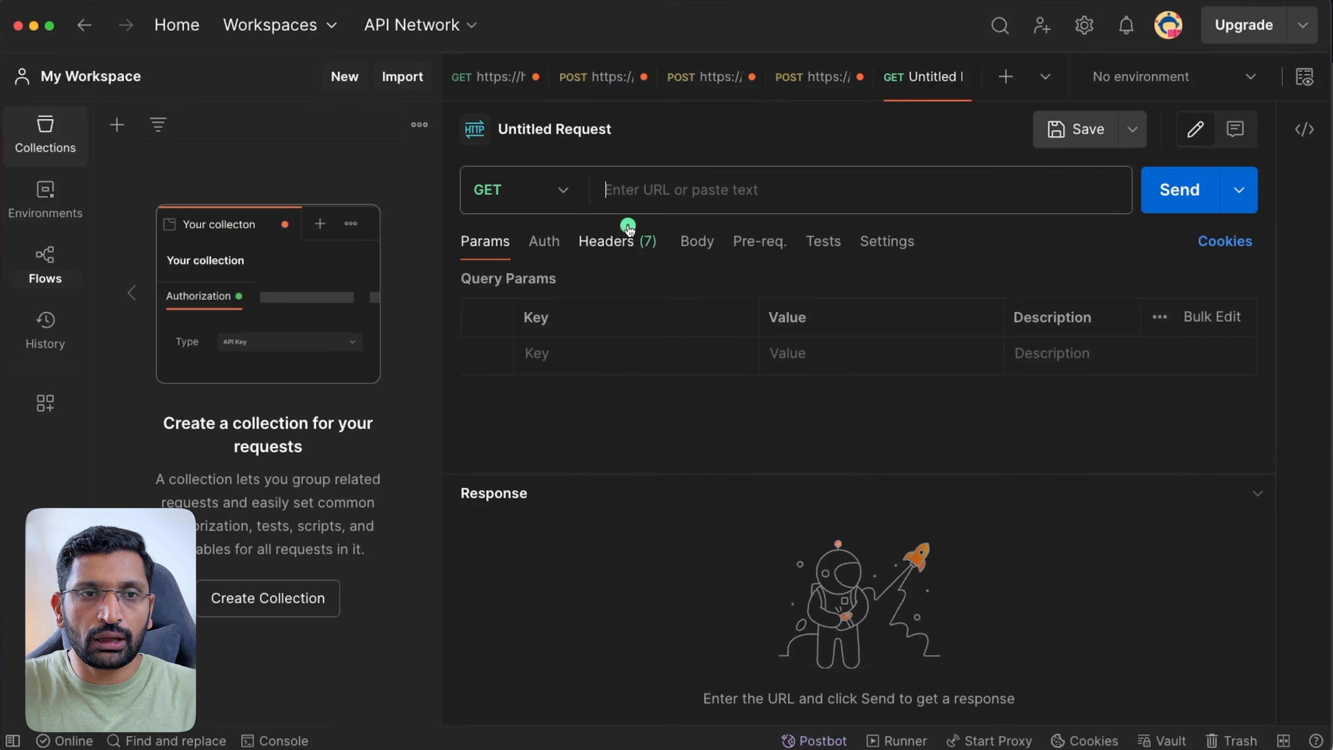
- Make the Postman request a POST to the copied dev invoke URL
click(561, 194)
click(515, 286)
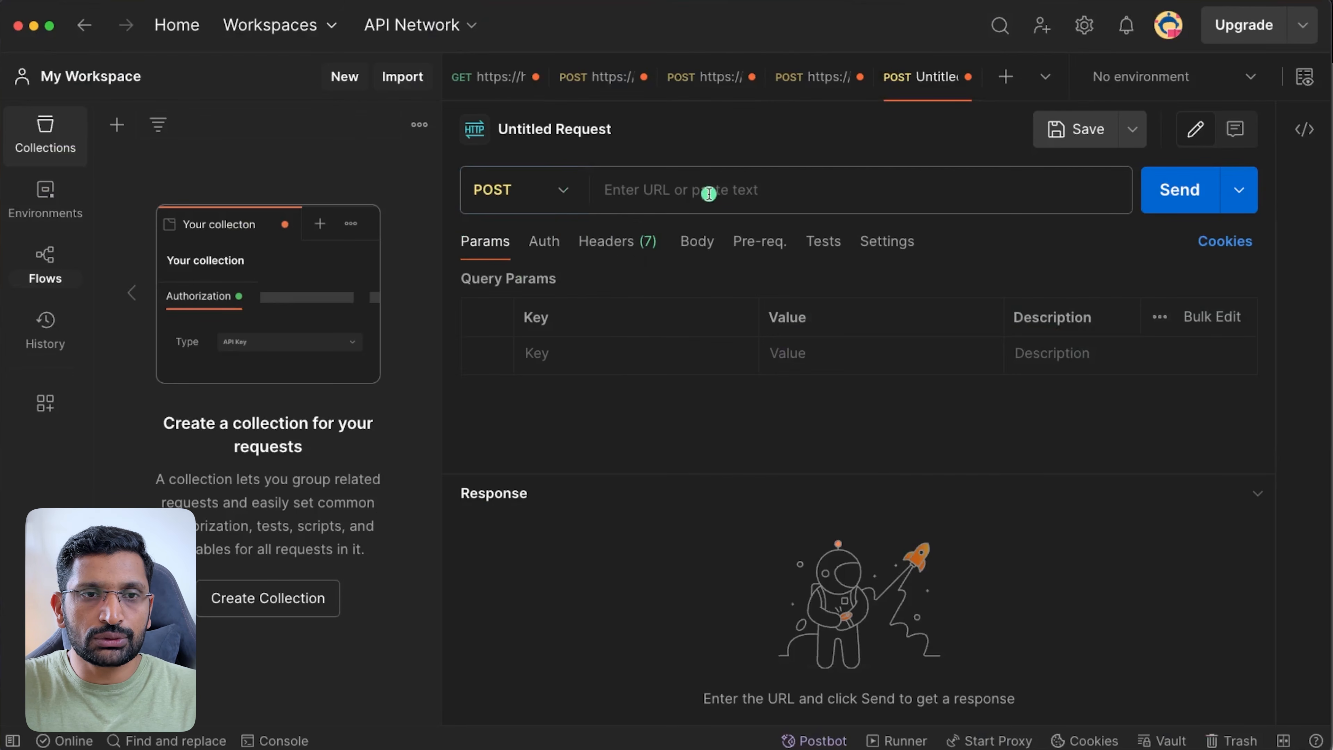
click(709, 190)
key(super+v)
click(769, 429)
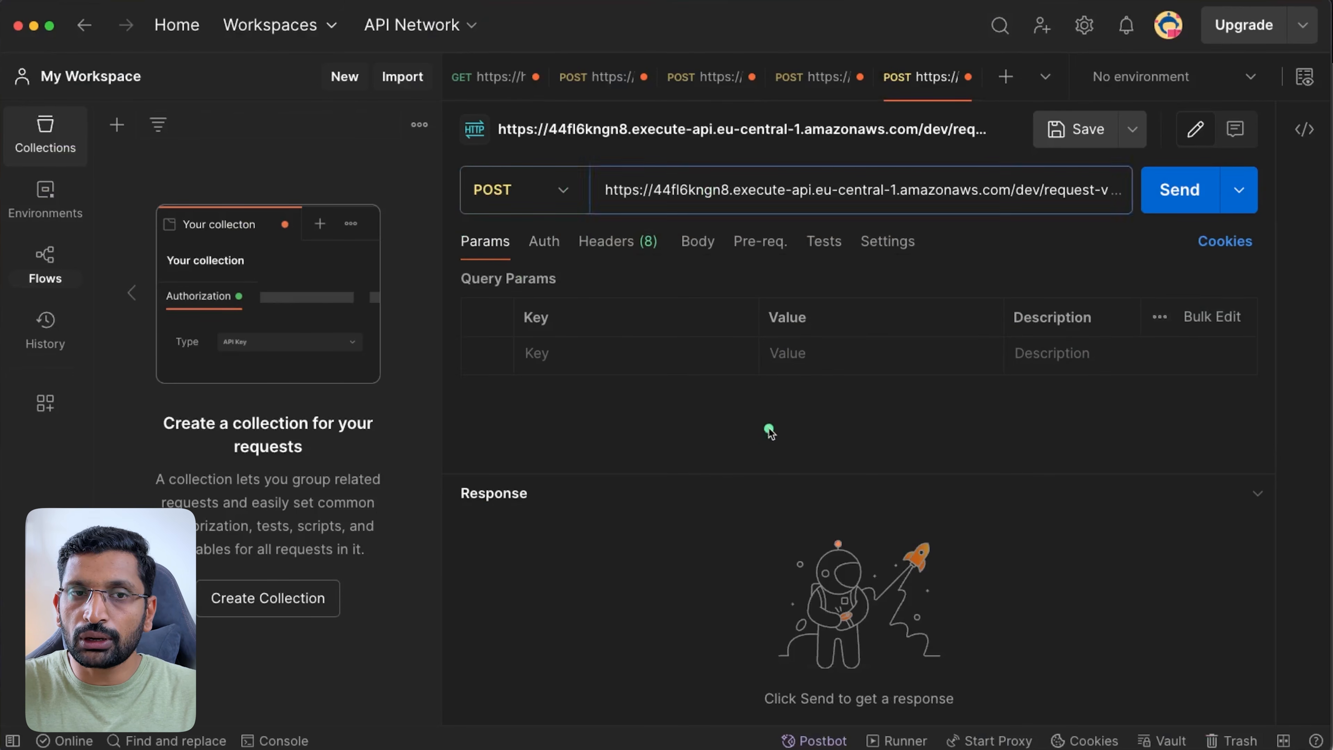
- Send a raw JSON body with name, email and mobile-number, getting 200 OK
click(696, 241)
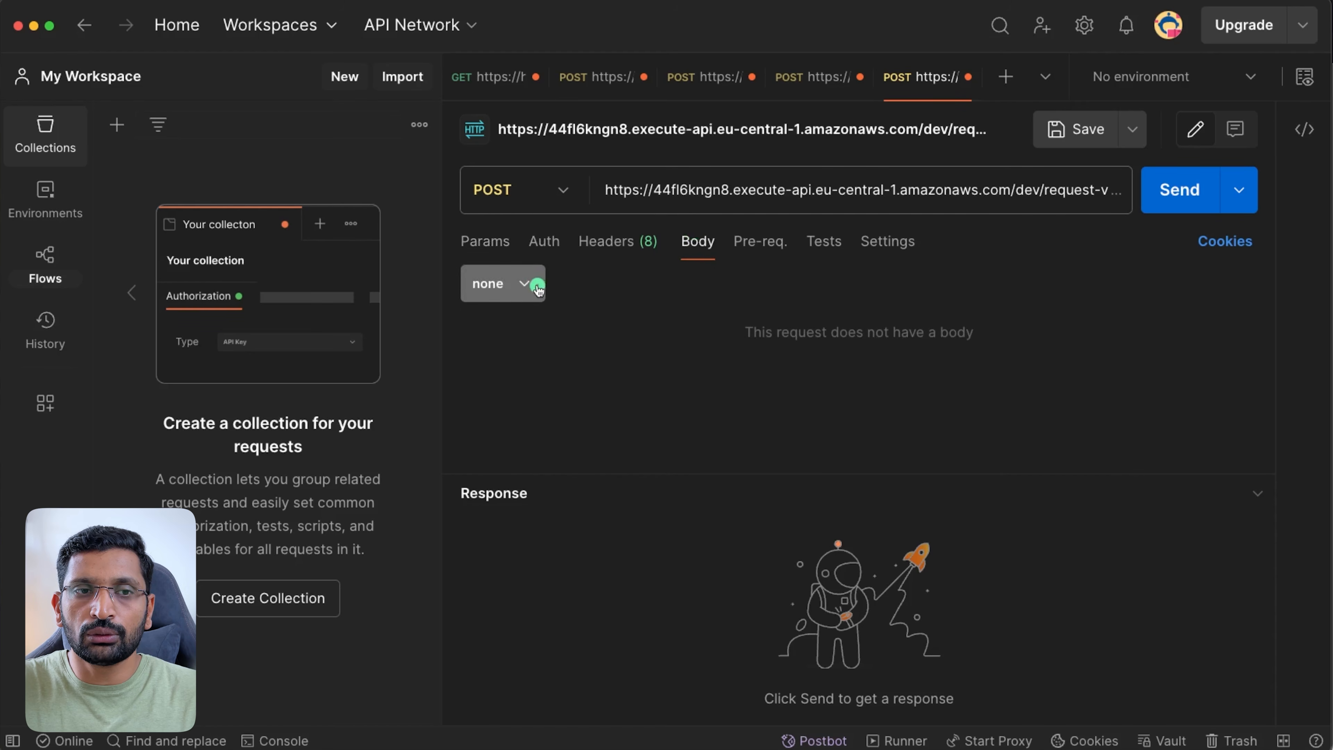
click(526, 281)
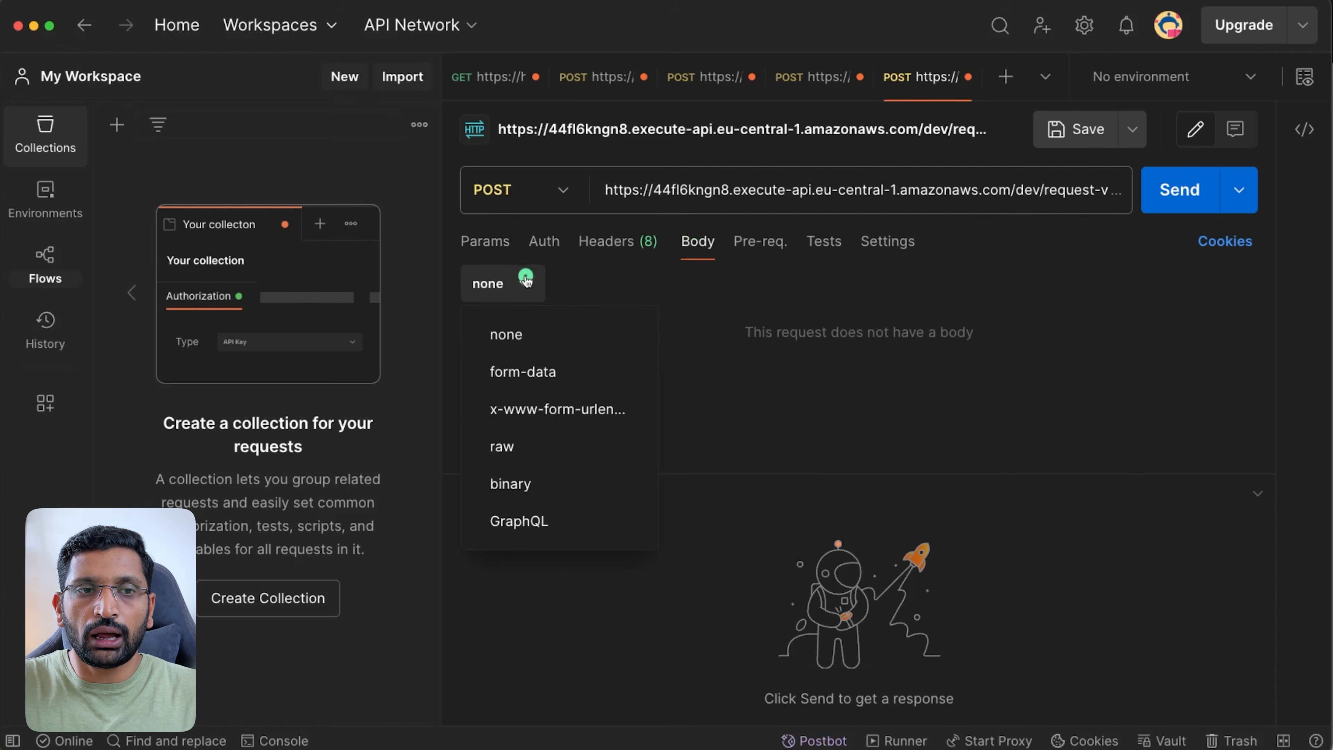
click(526, 450)
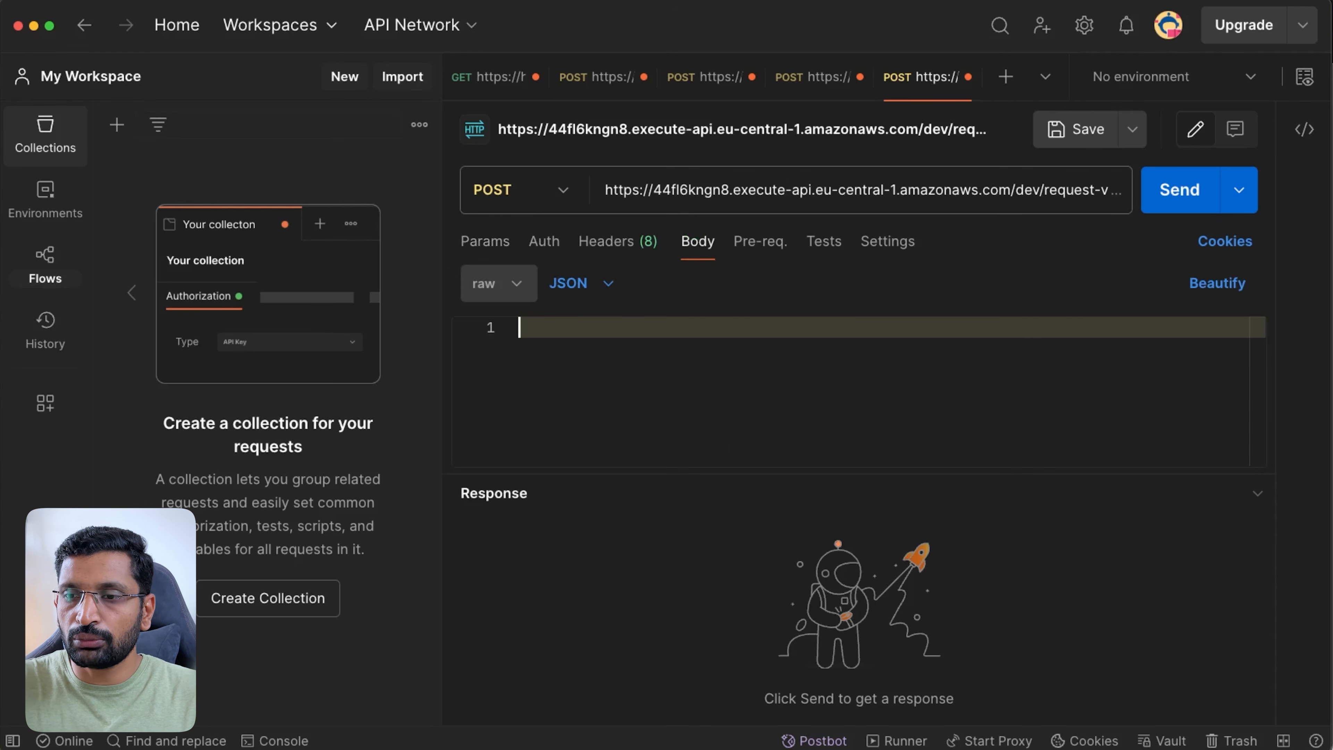
key(super+Tab)
key(super+Tab)
key(super+Tab)
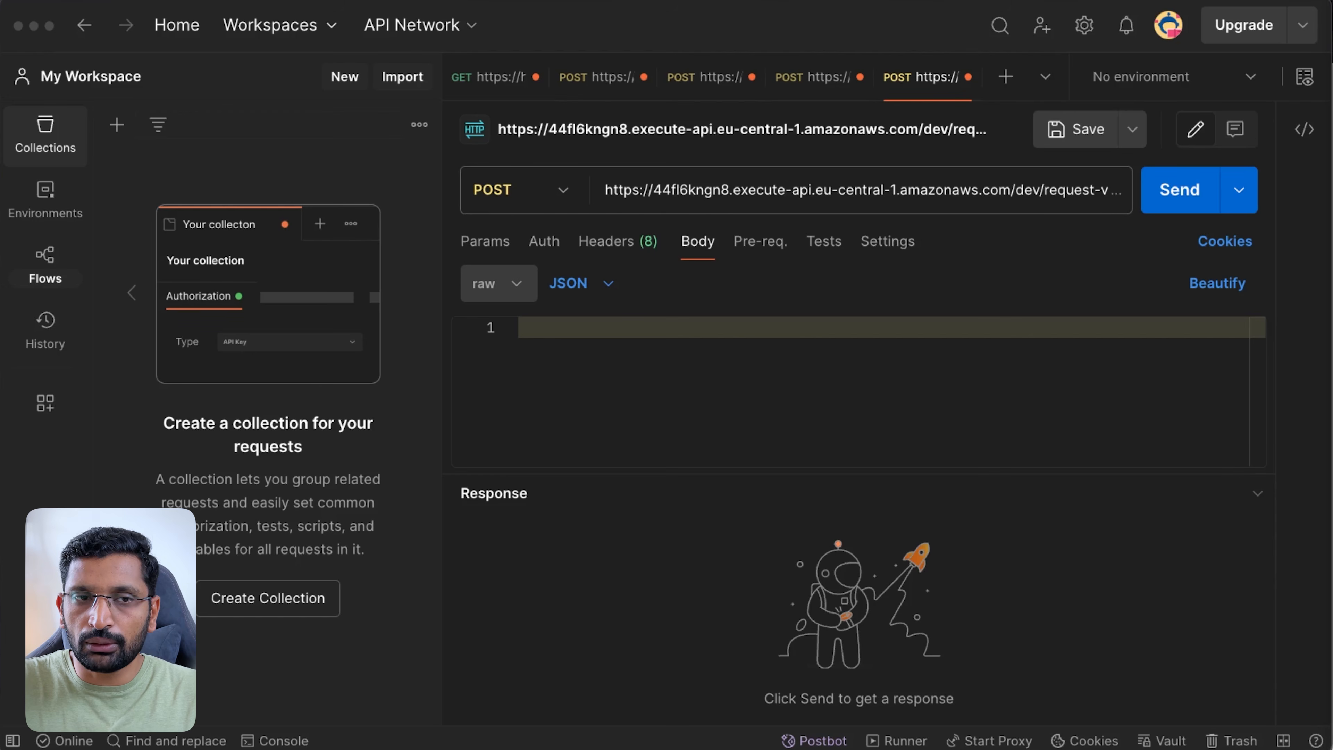
click(571, 328)
key(super+v)
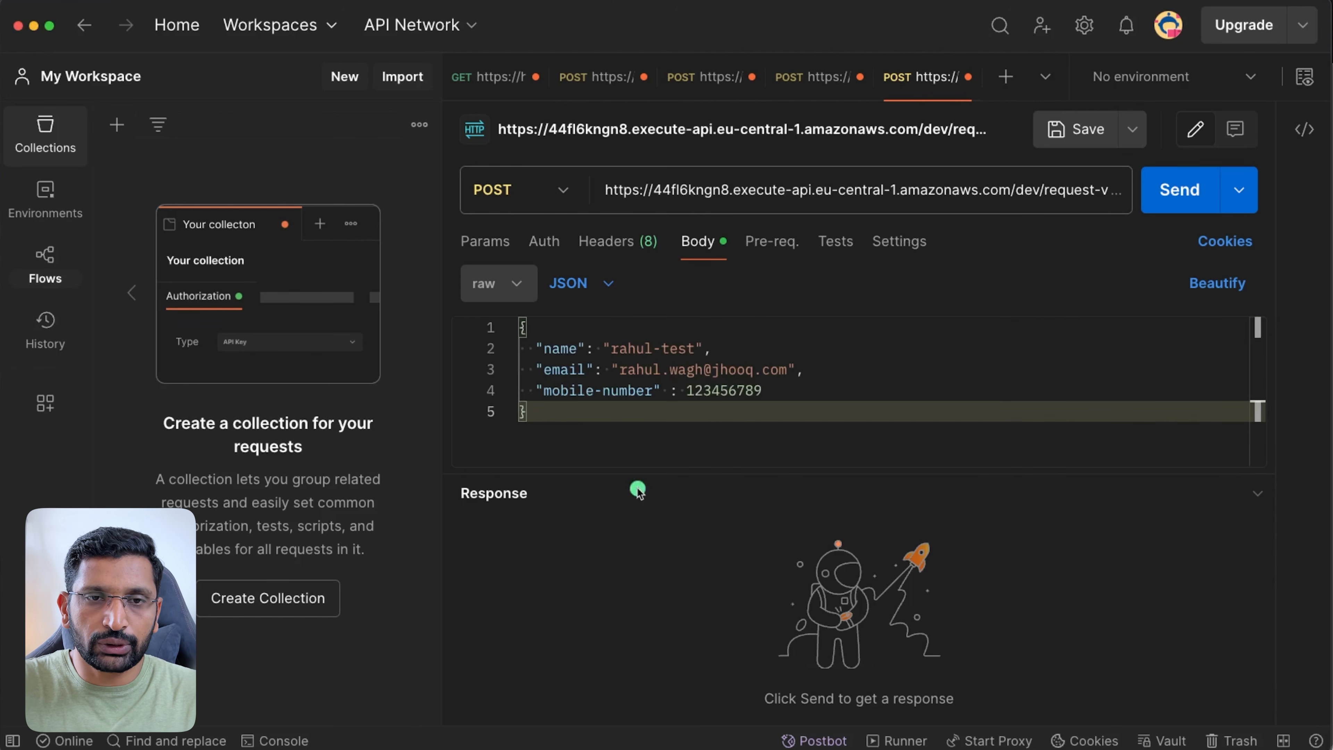
click(1194, 198)
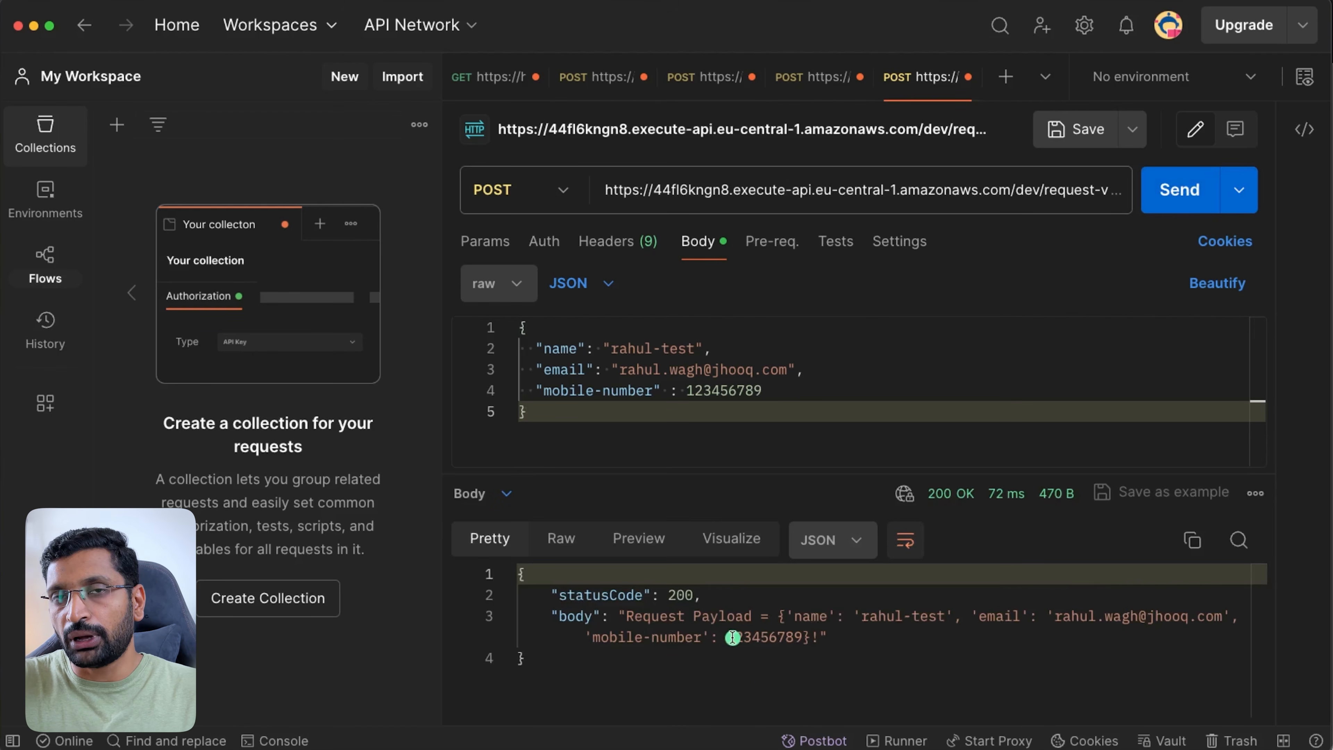
drag(830, 639, 524, 599)
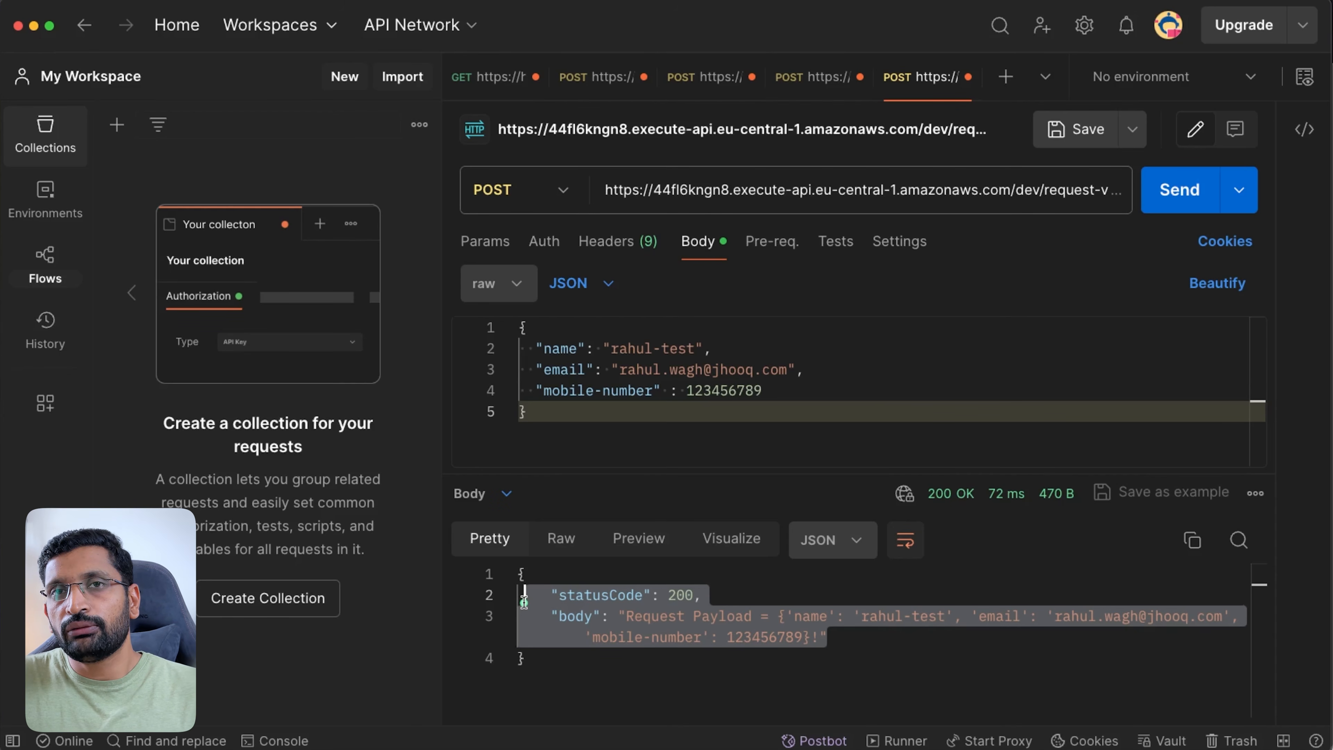
- Remove the @ from the email and send, getting 400 'Invalid request body'
click(776, 411)
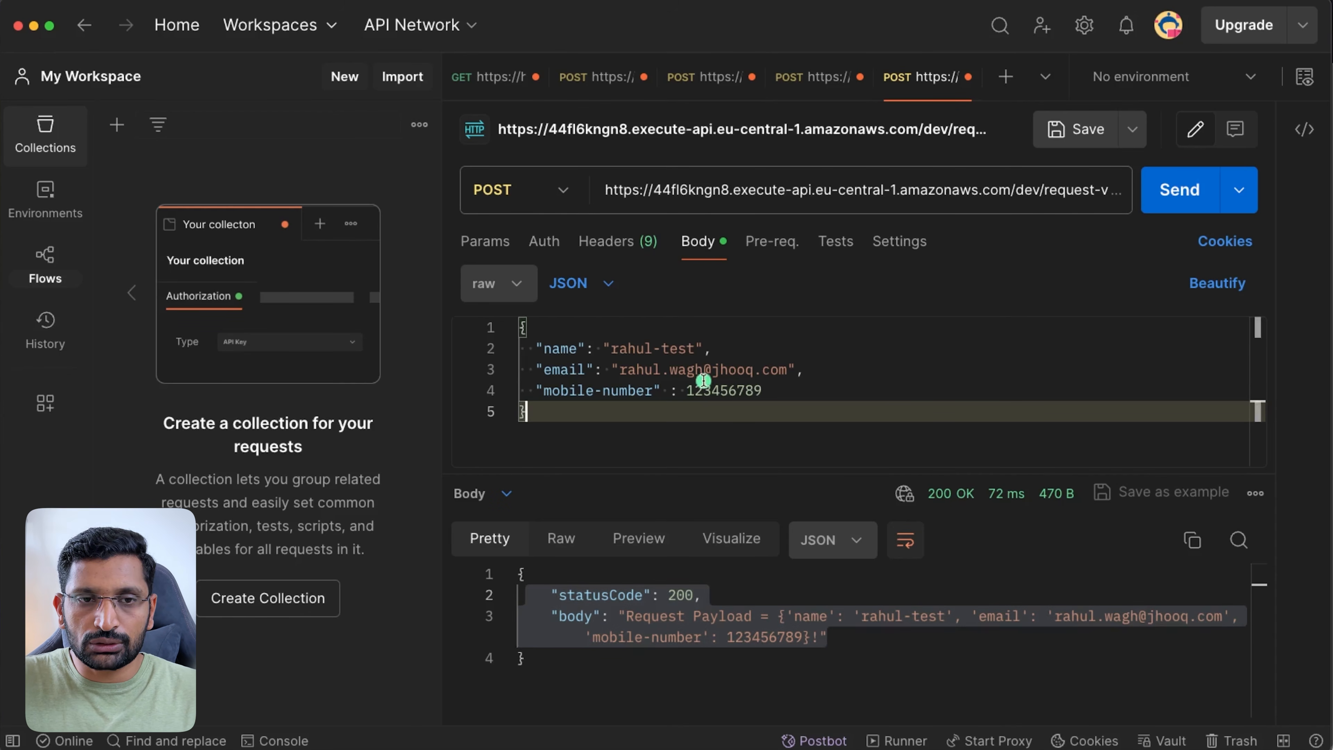
click(712, 370)
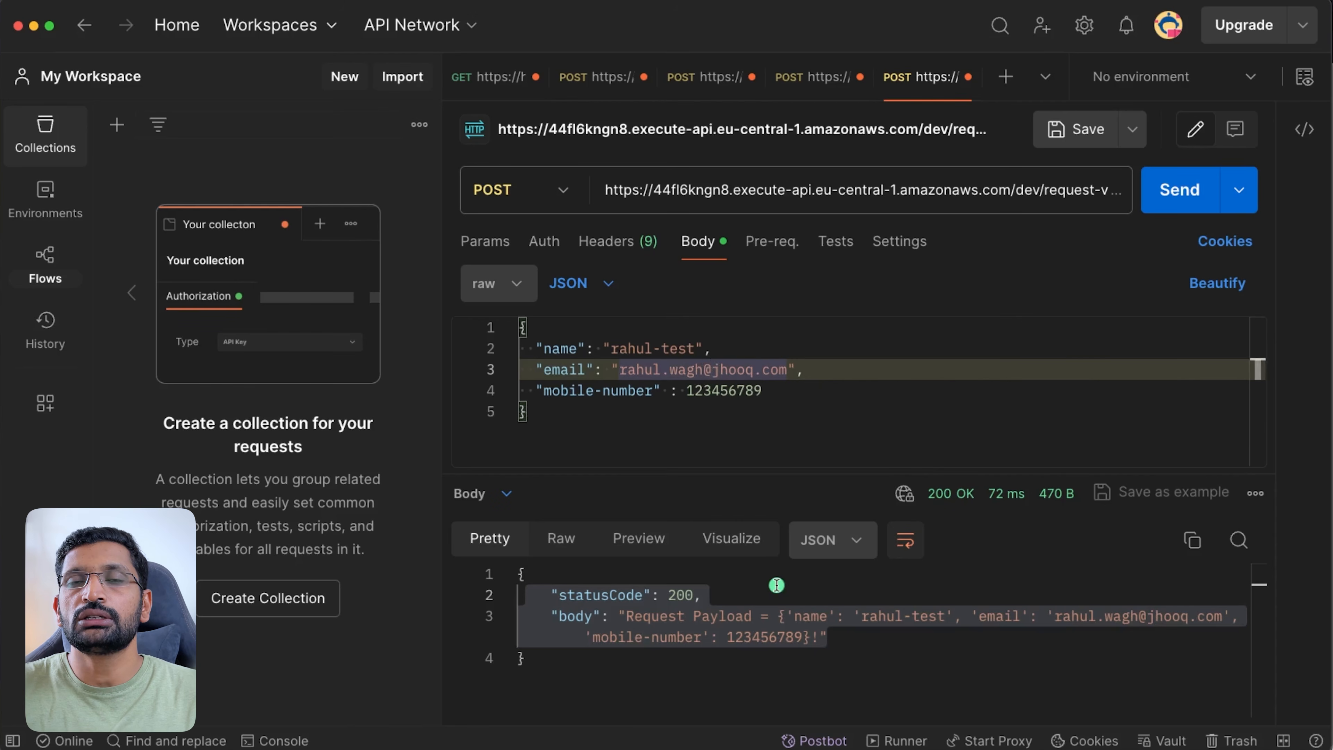
key(BackSpace)
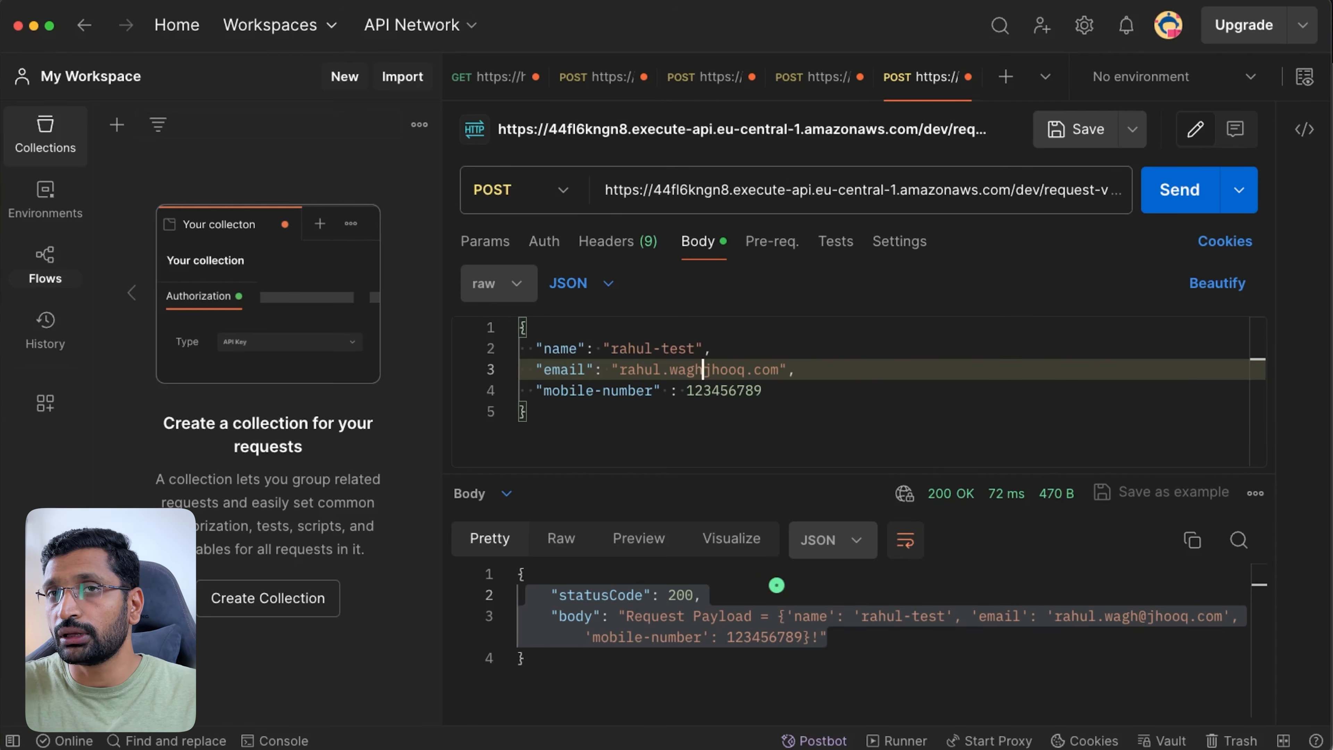
click(1187, 198)
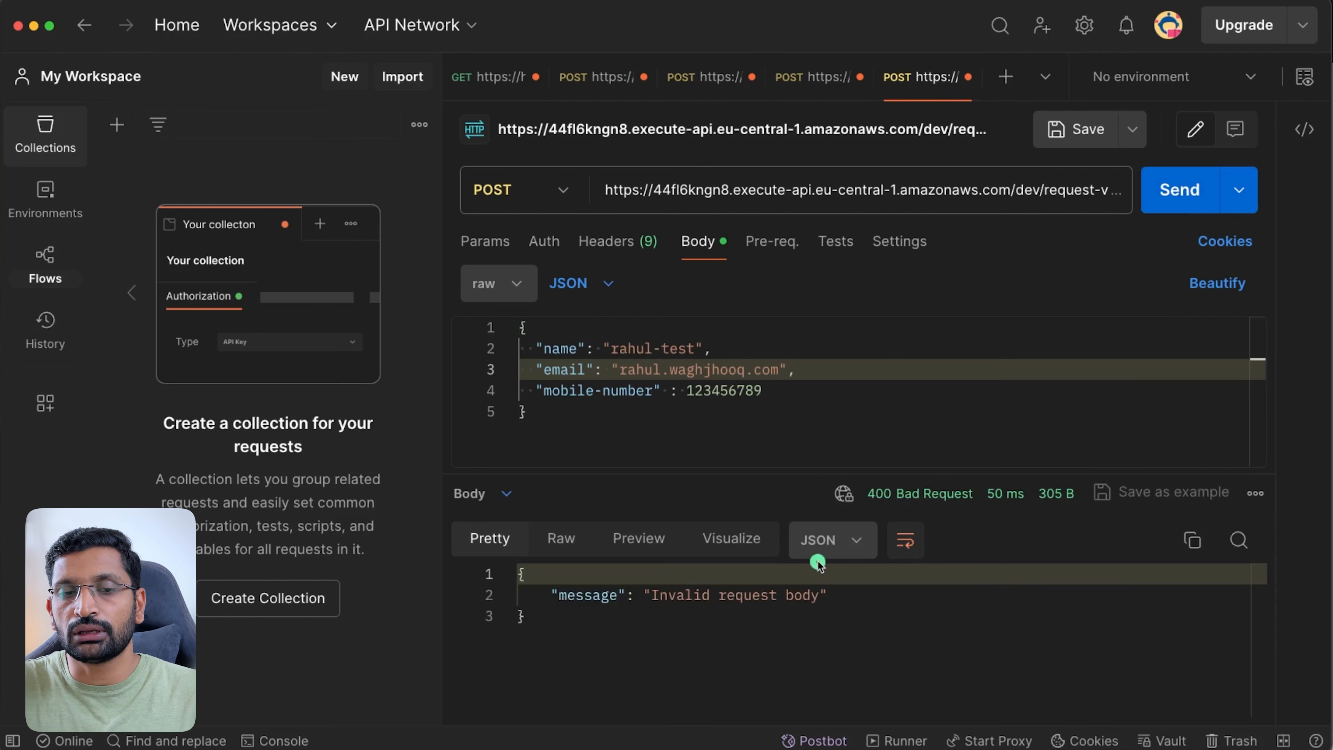
triple_click(757, 595)
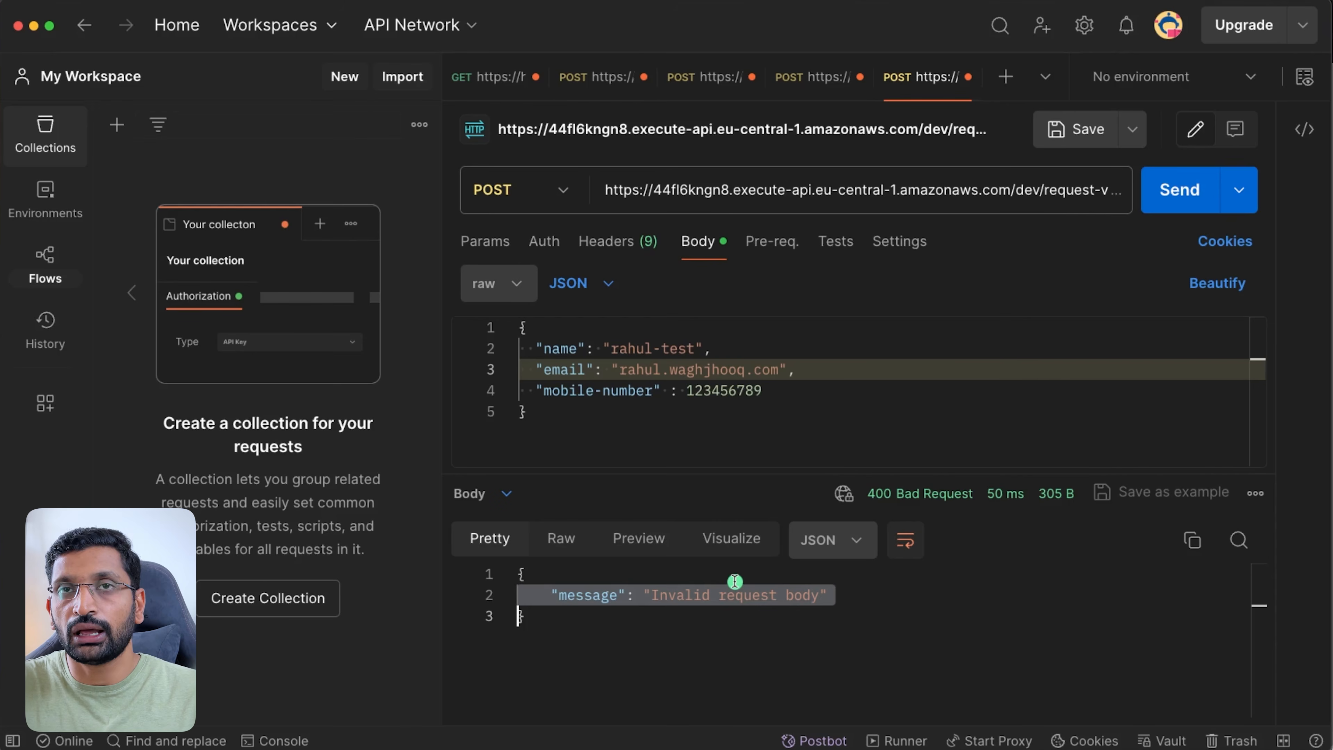
- Restore the @ in the email and resend the valid request
click(706, 370)
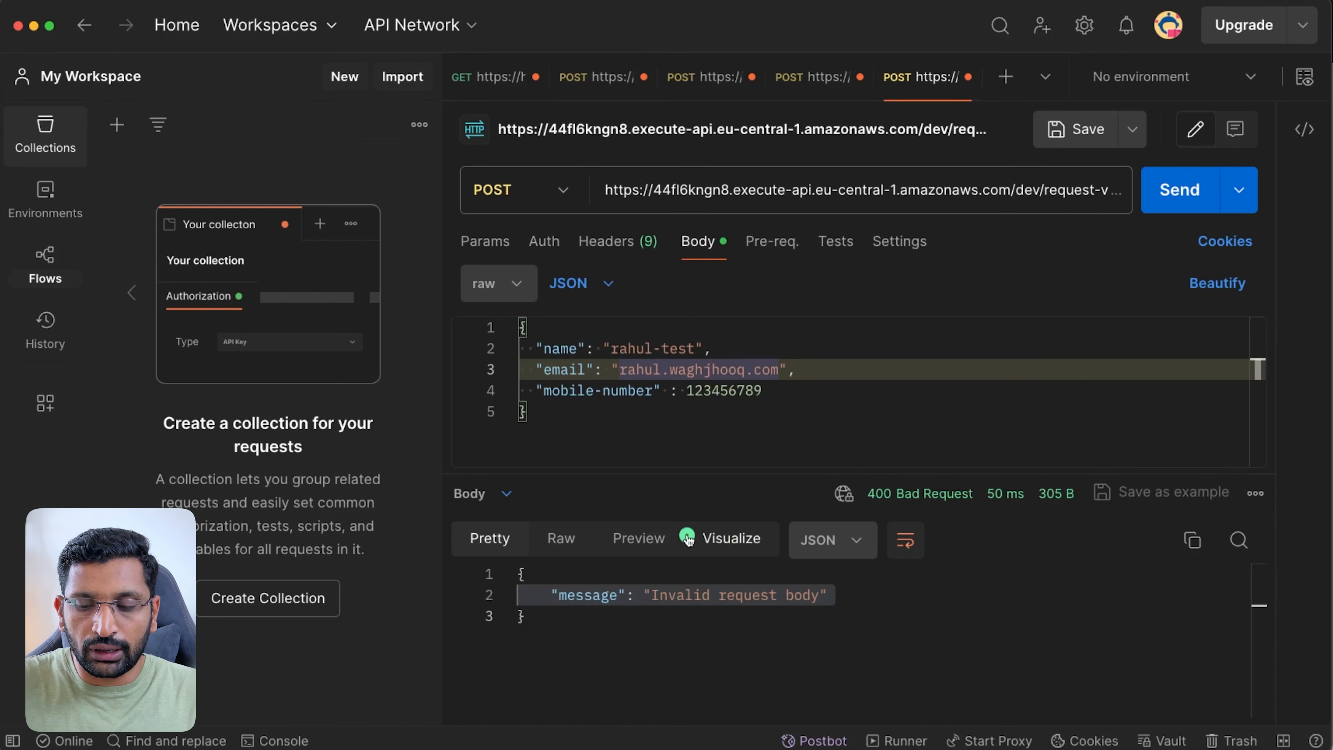
text(@)
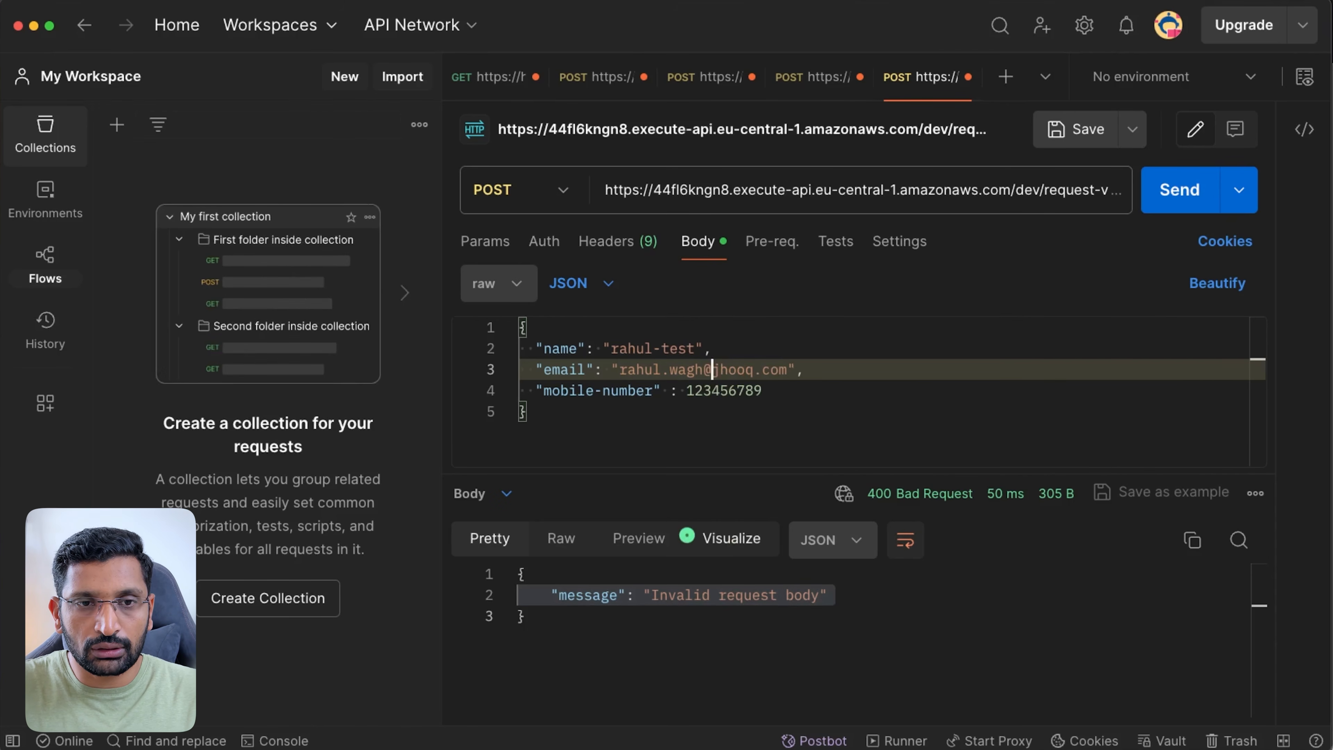
click(1169, 201)
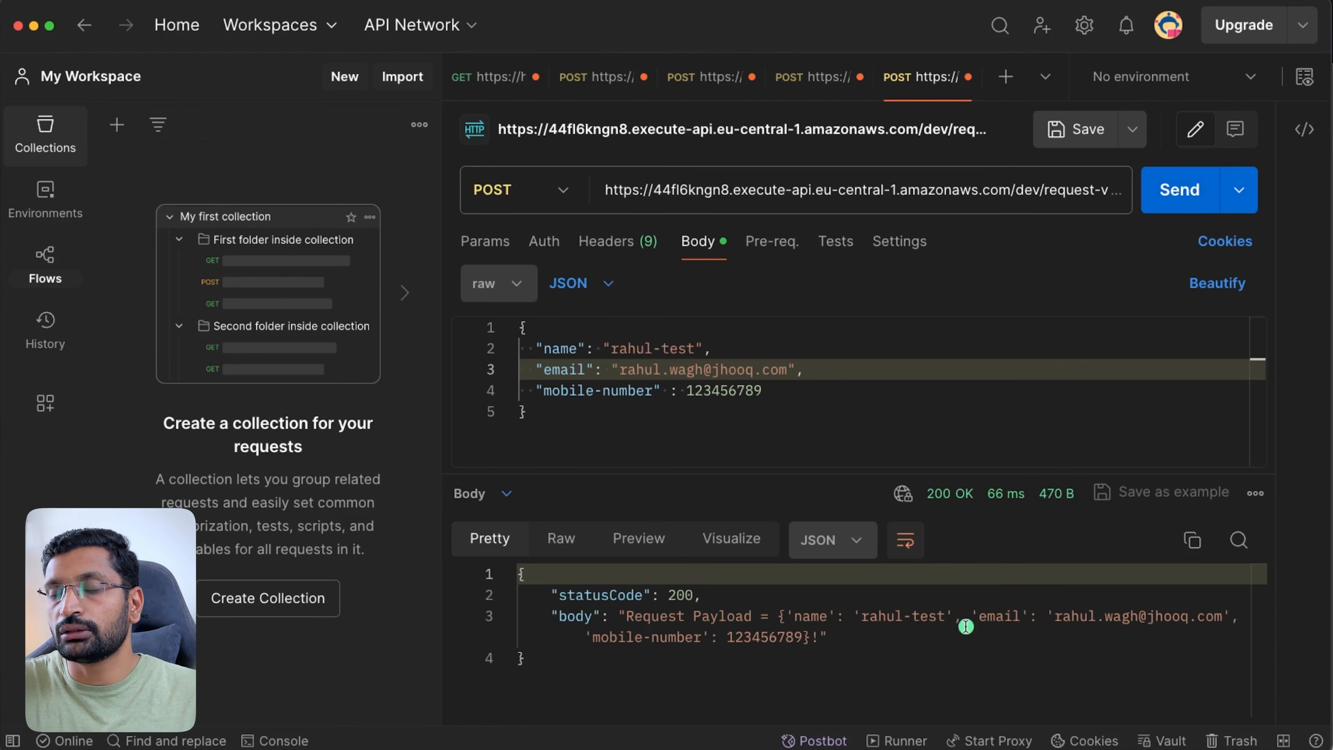
- Append 324 to the mobile-number and send the overlong value
click(784, 394)
text(32434)
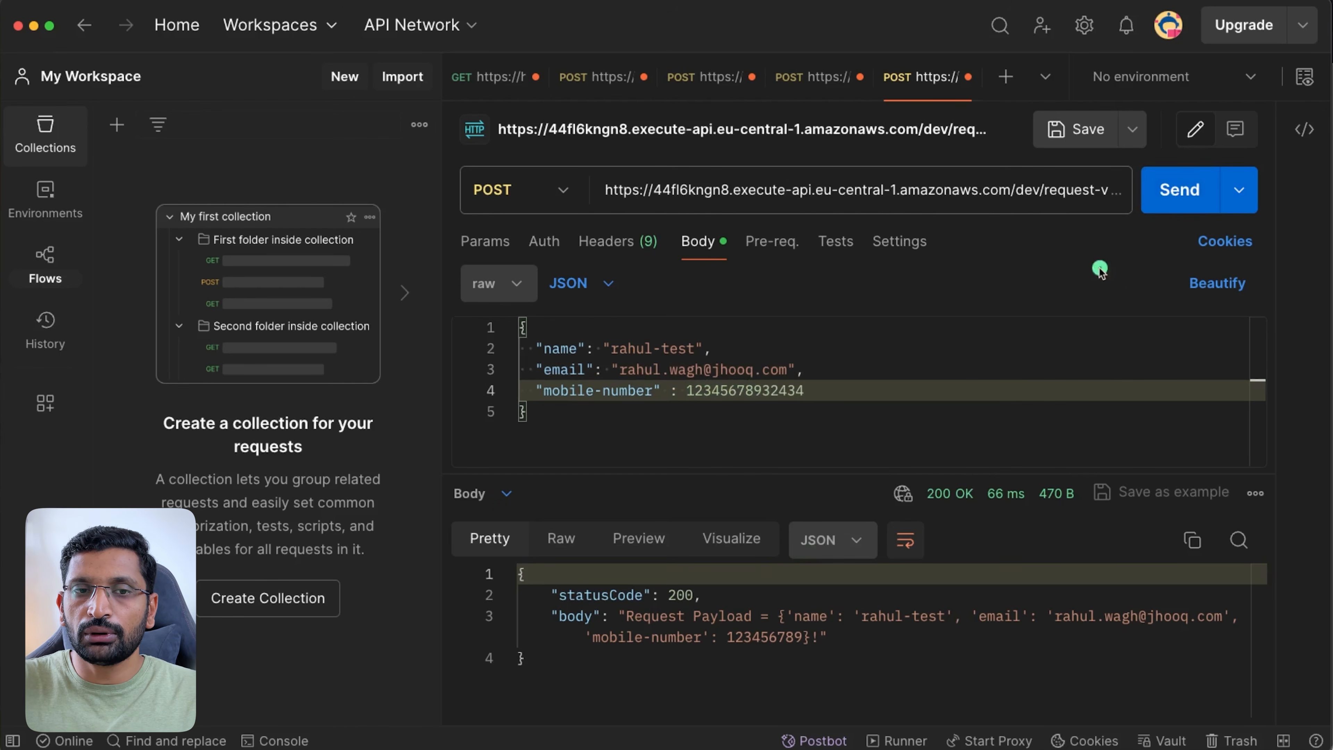
click(1180, 188)
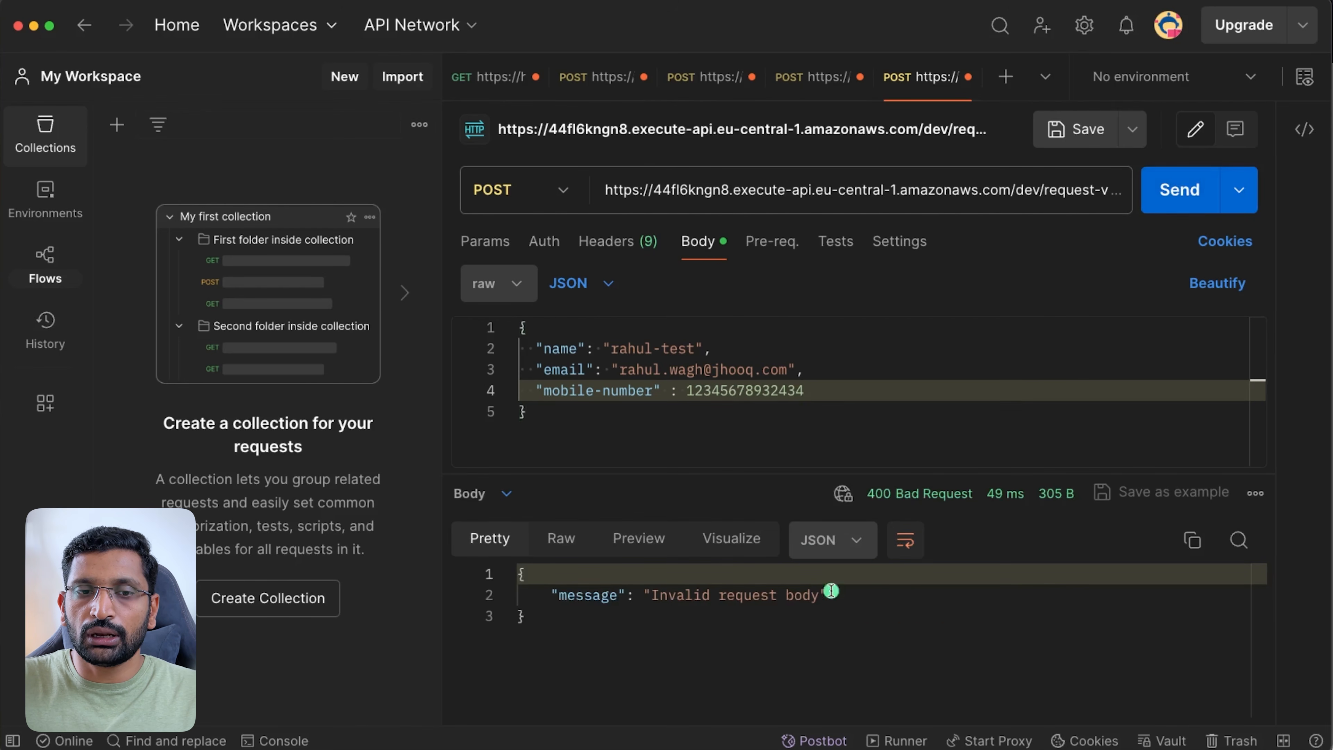
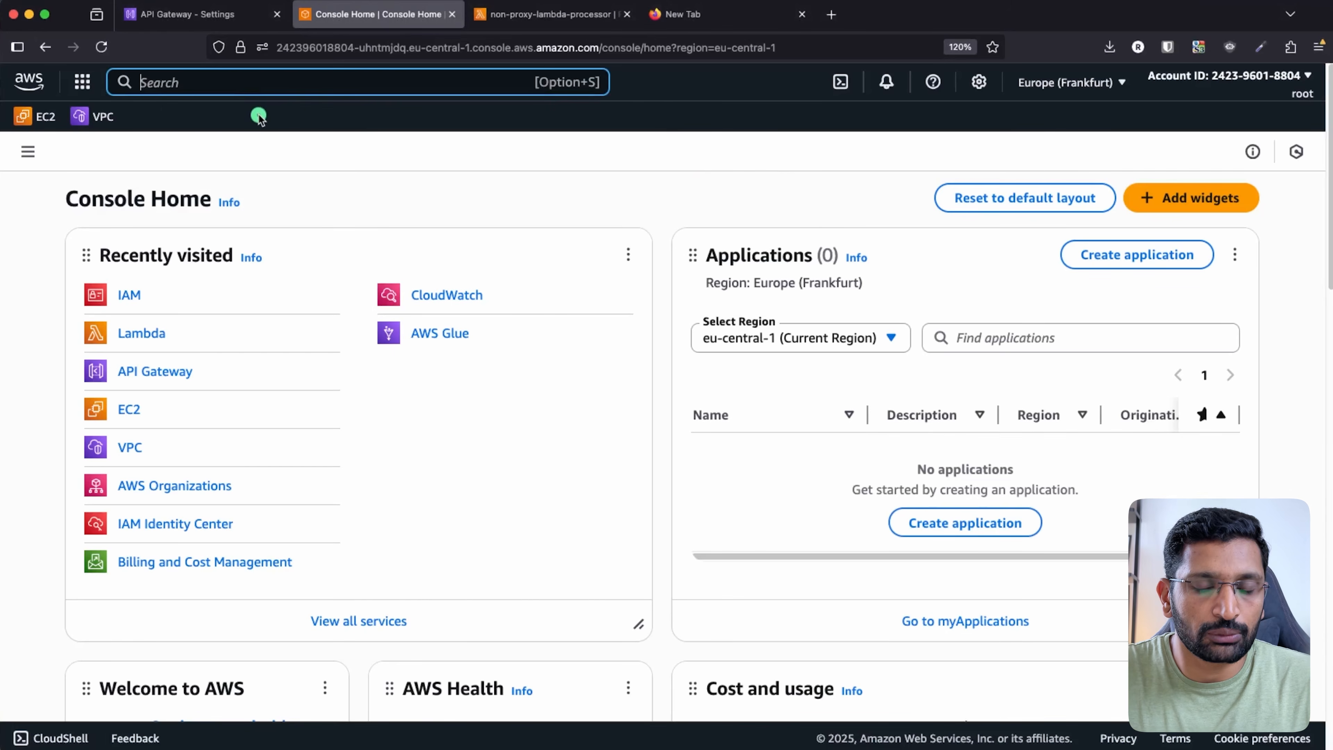
- Go to IAM Roles and start creating a new role
text(IAM)
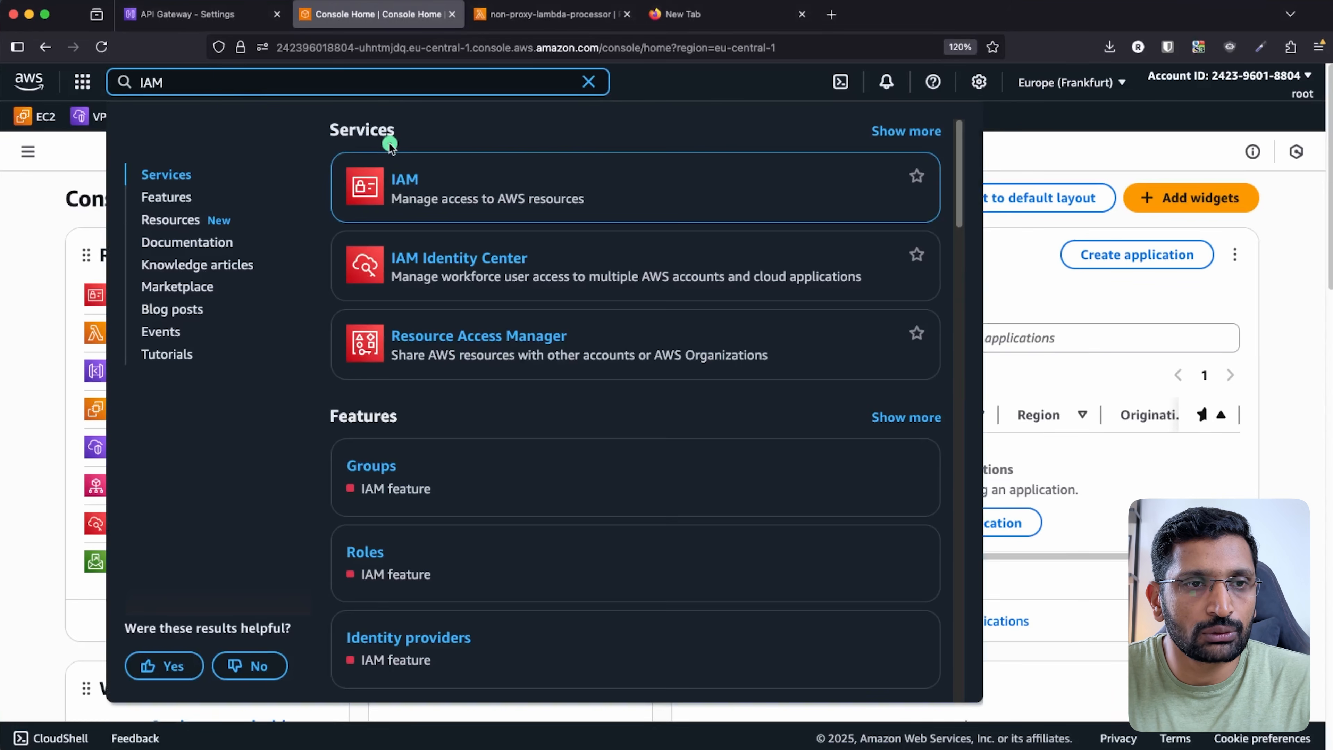
click(405, 181)
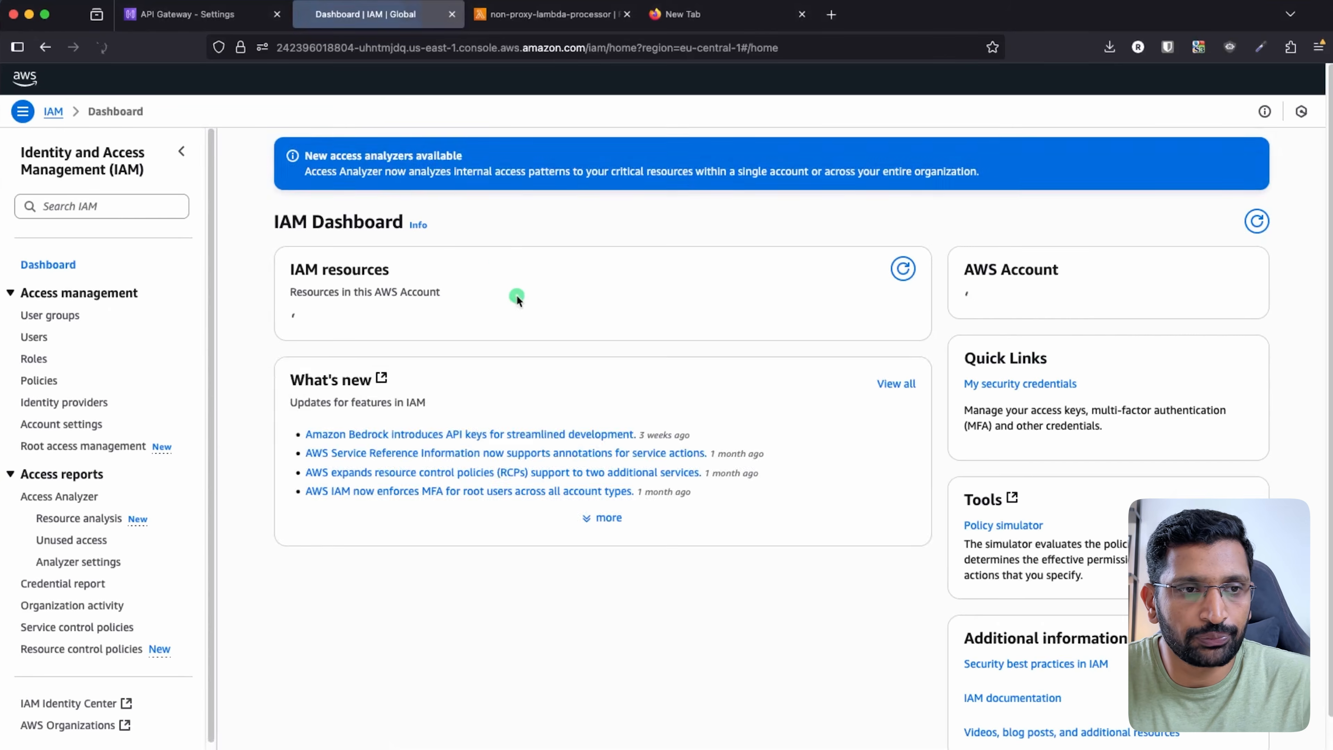
click(33, 385)
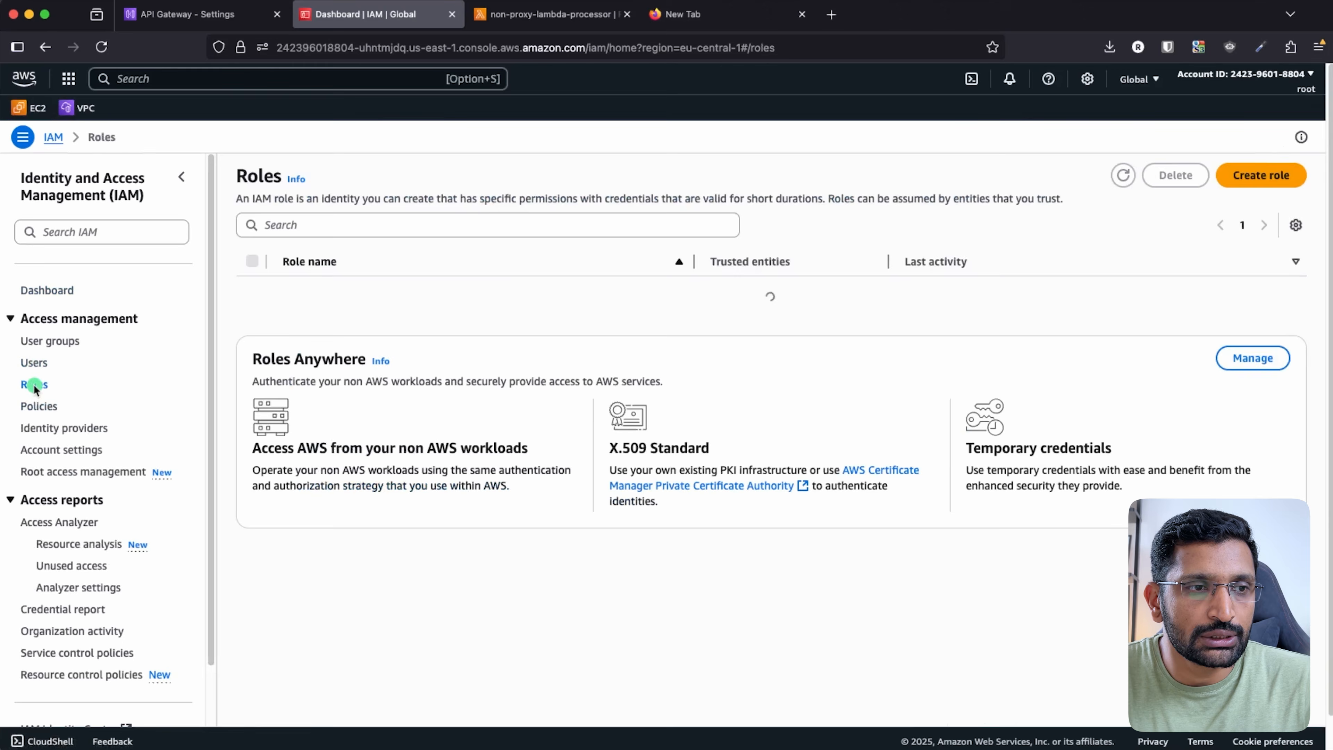
click(1264, 175)
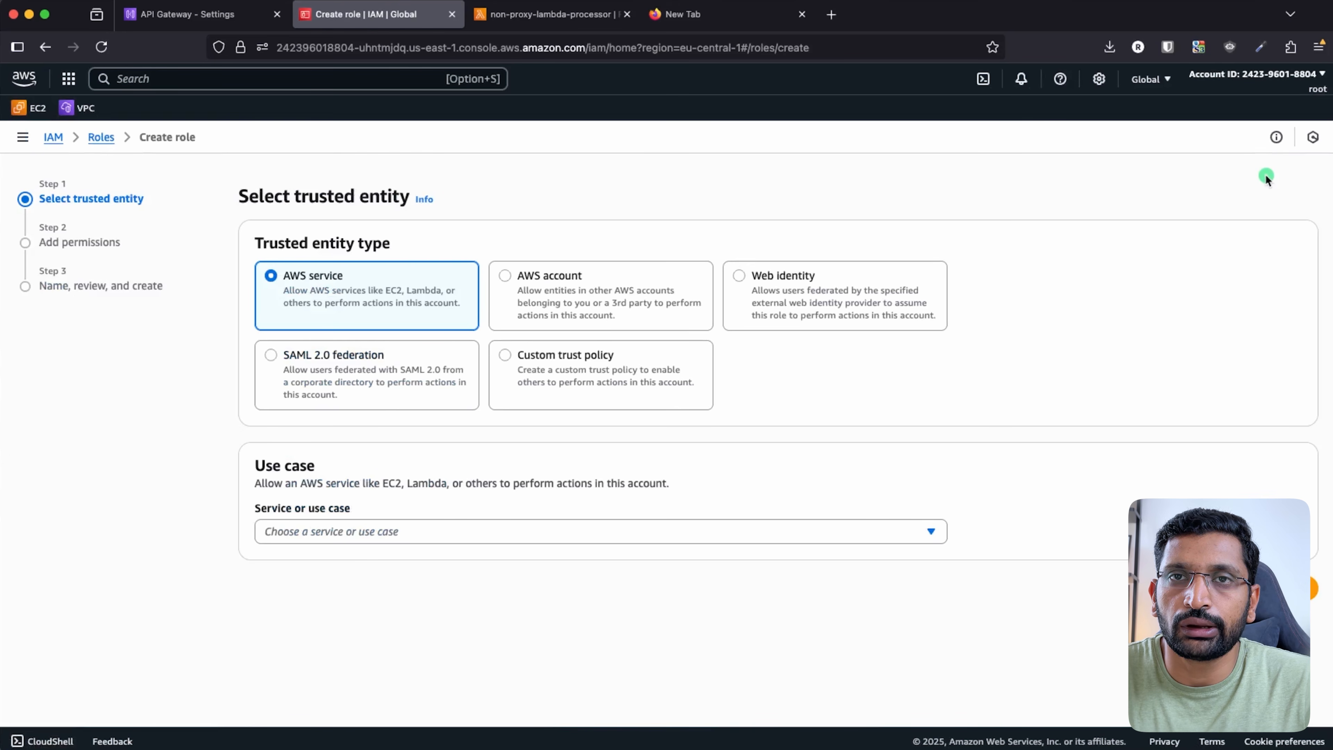
- Pick API Gateway as the trusted AWS service and continue to the permissions step
click(298, 530)
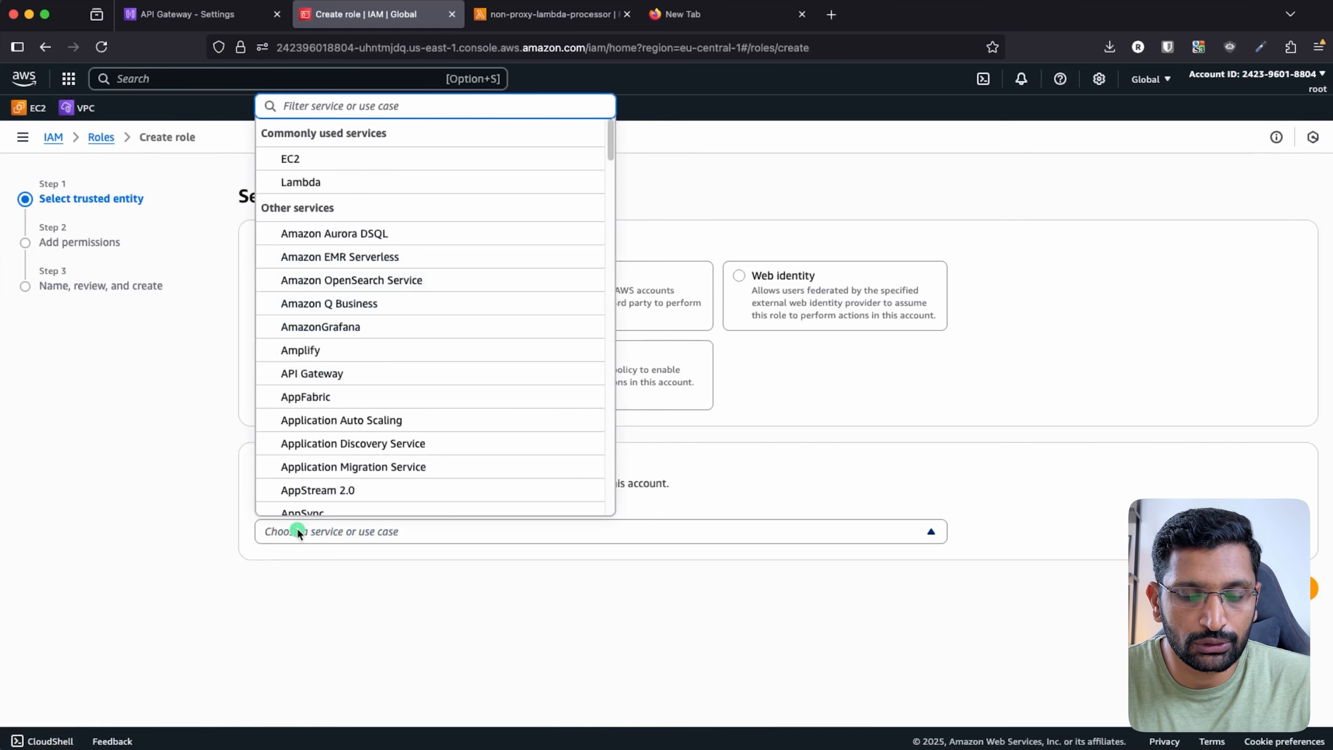
text(api)
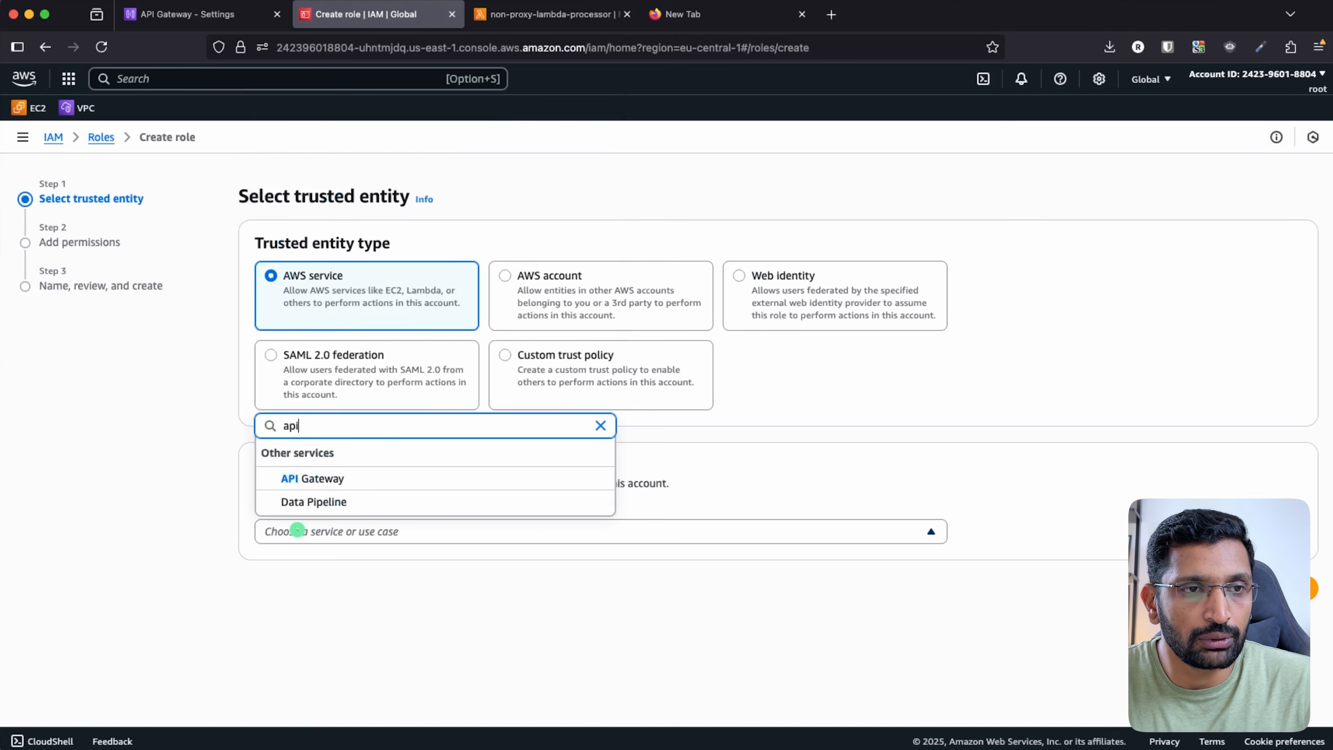
click(313, 477)
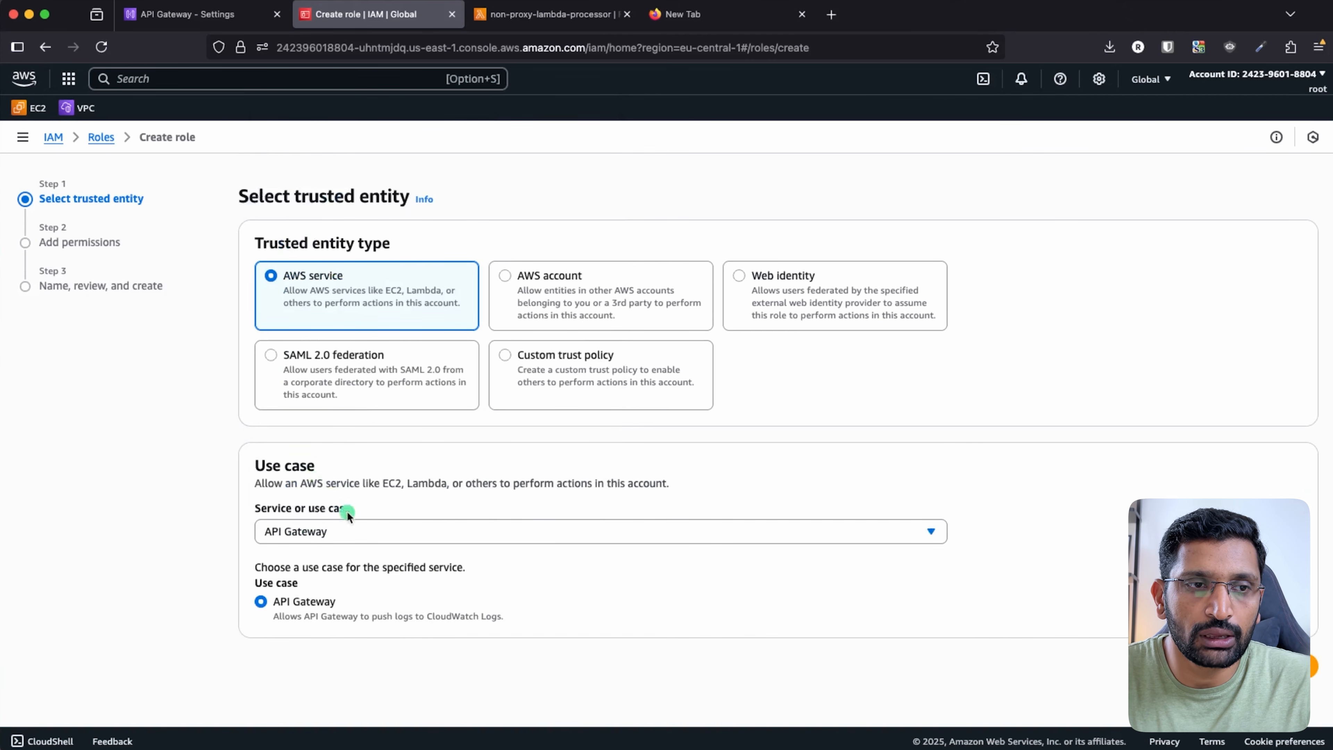
click(1305, 678)
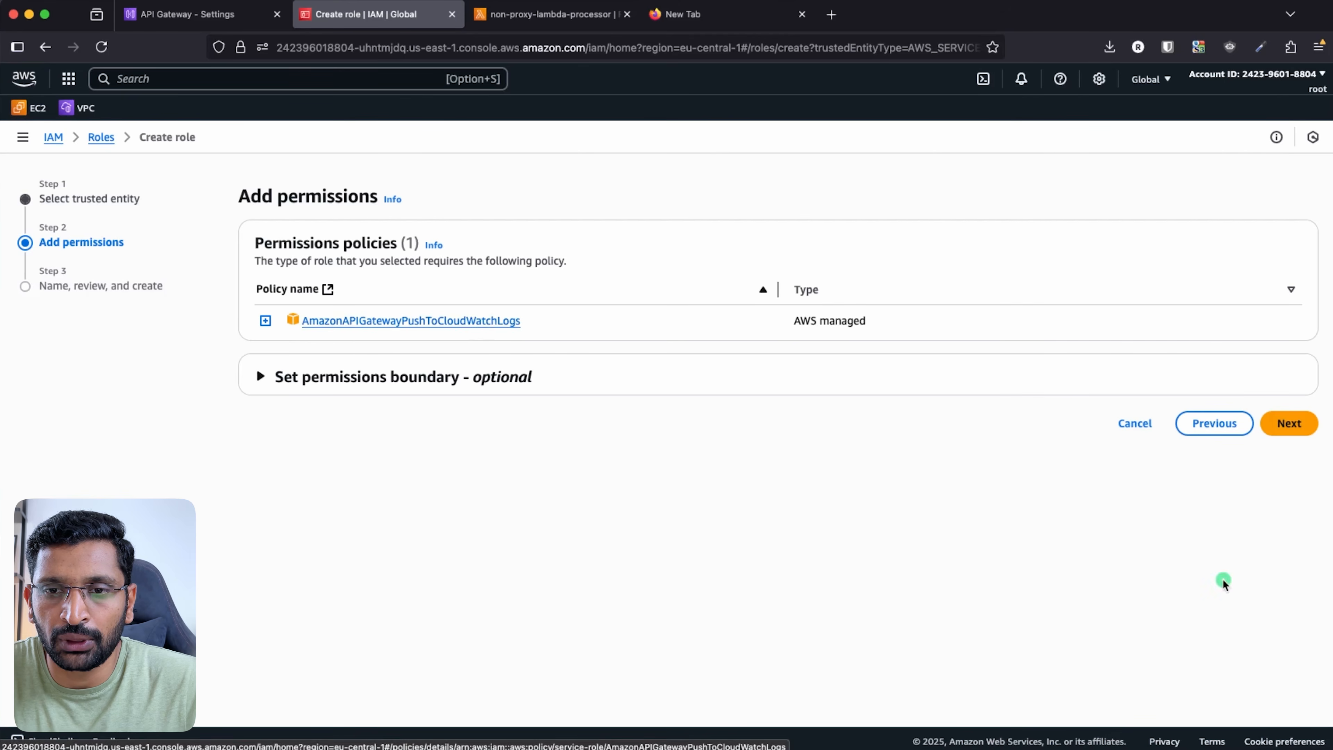
- Name the role APIGatwayCloudWatchIAMRole and create it
click(1295, 428)
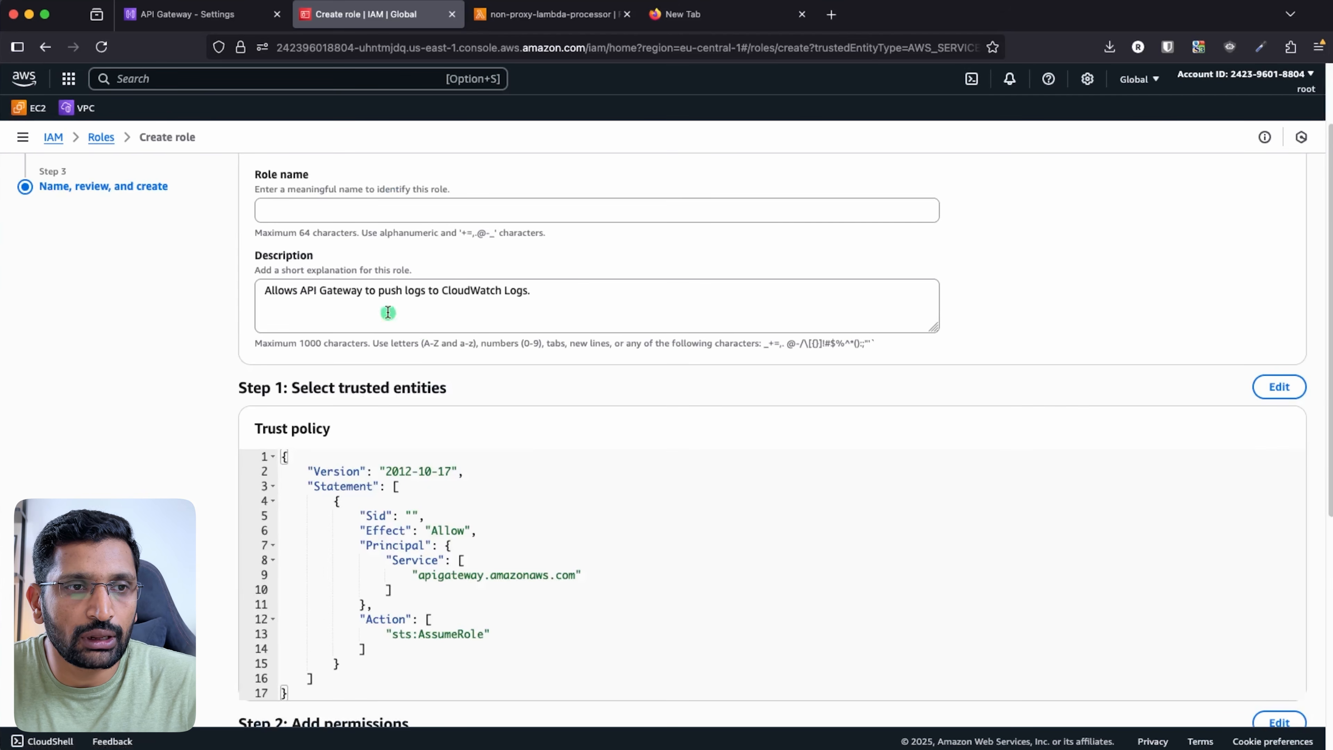
click(284, 206)
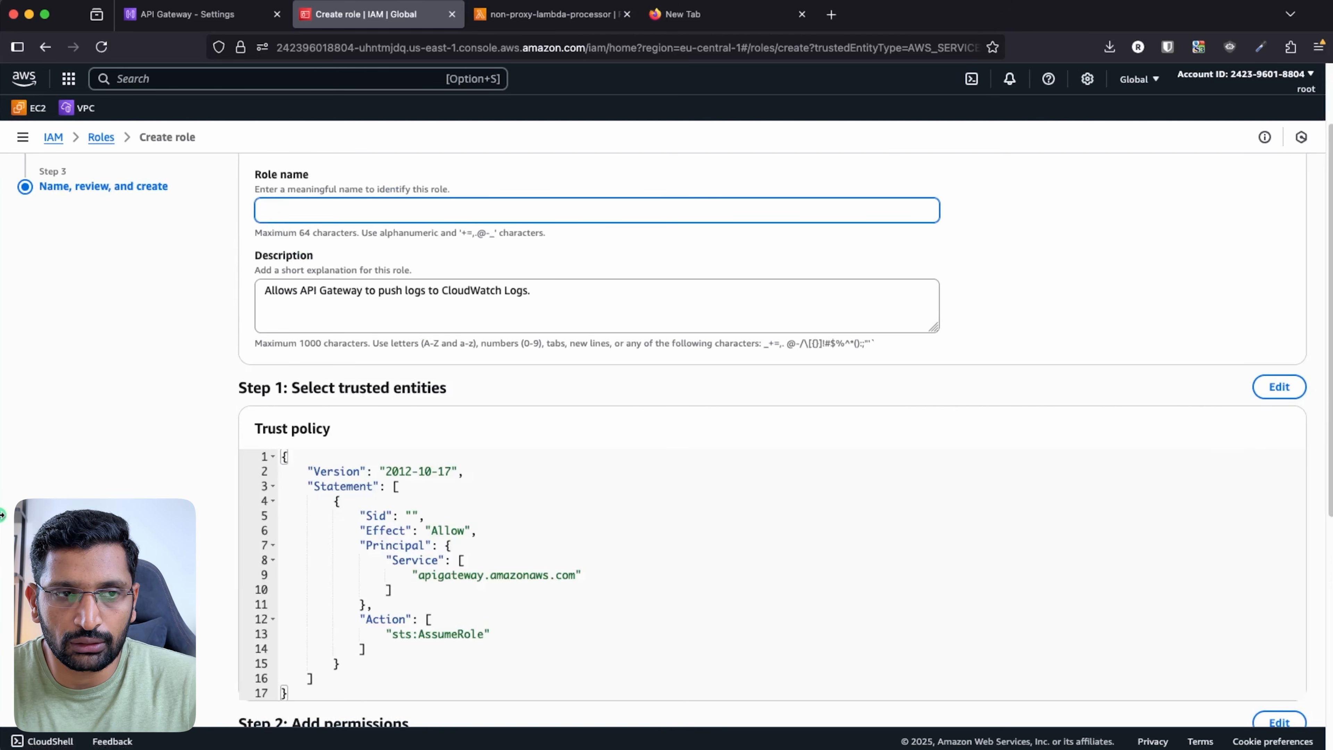
text(APIGatway)
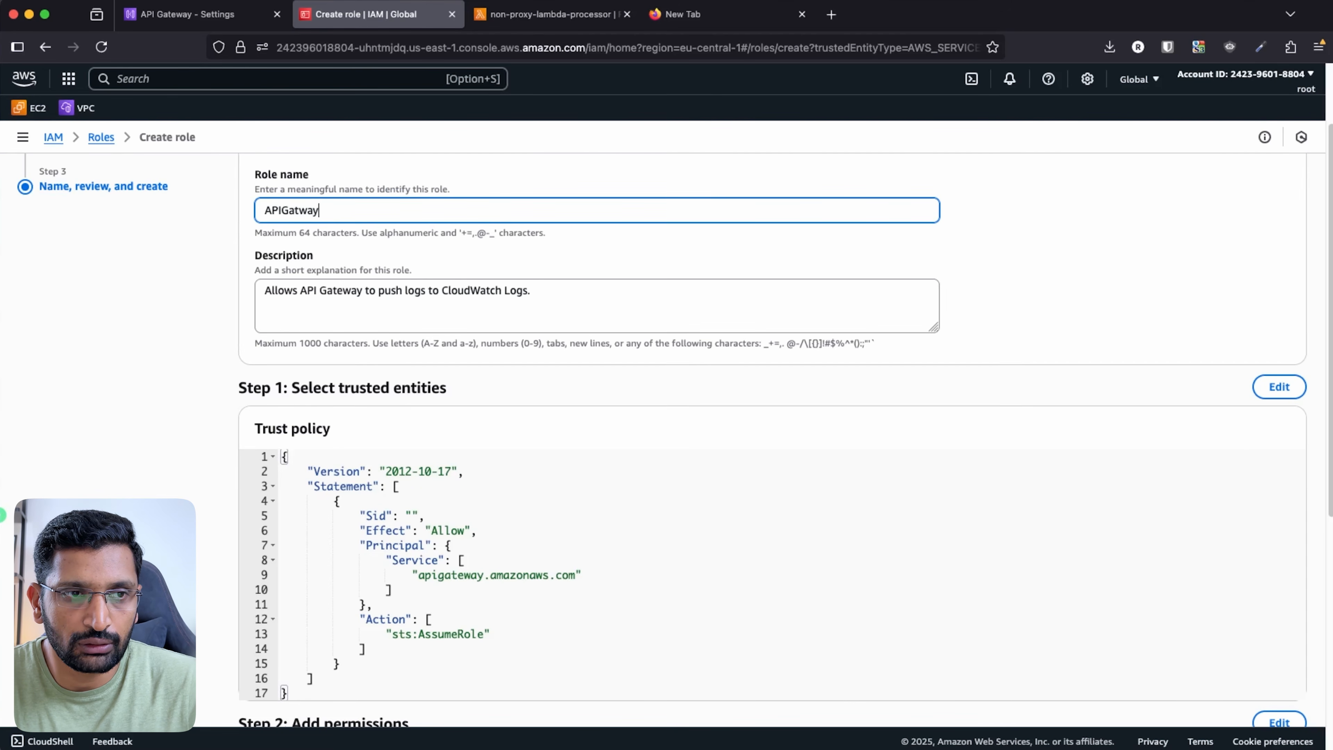
text(CloudWatch)
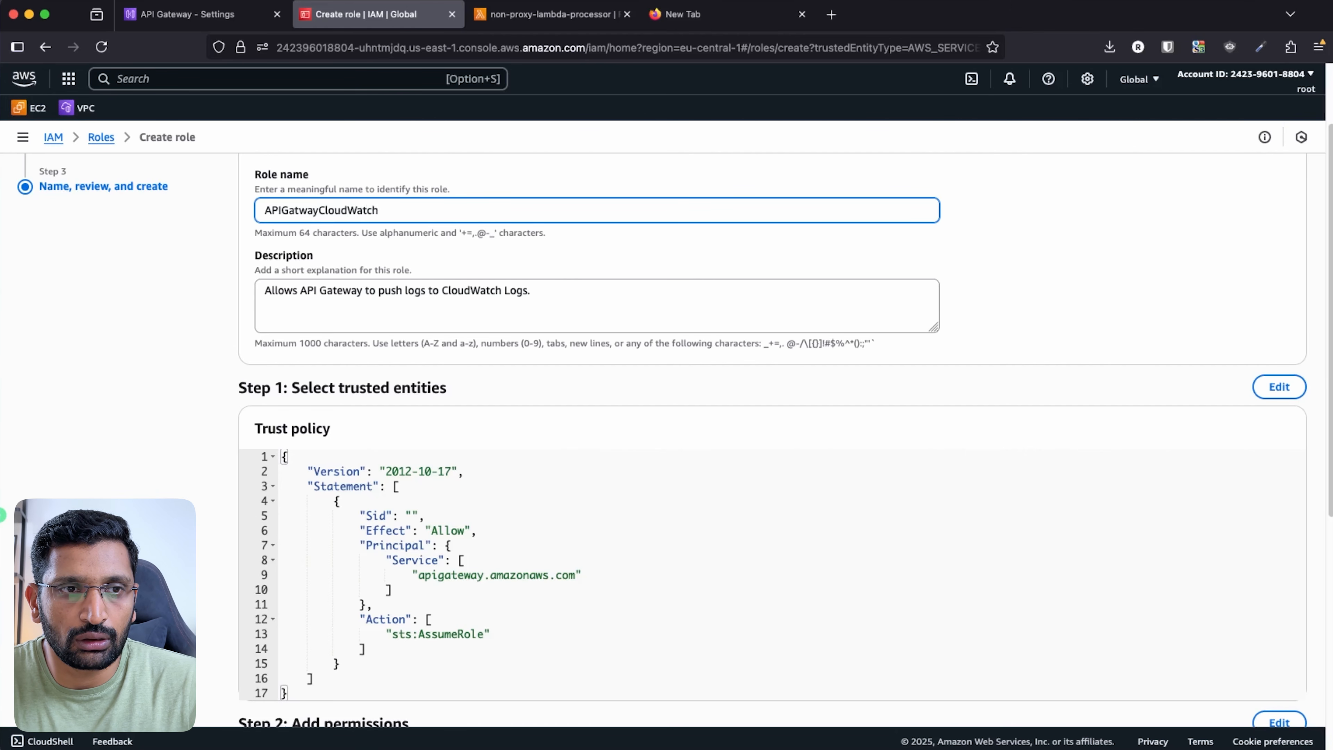
text(IAMRole)
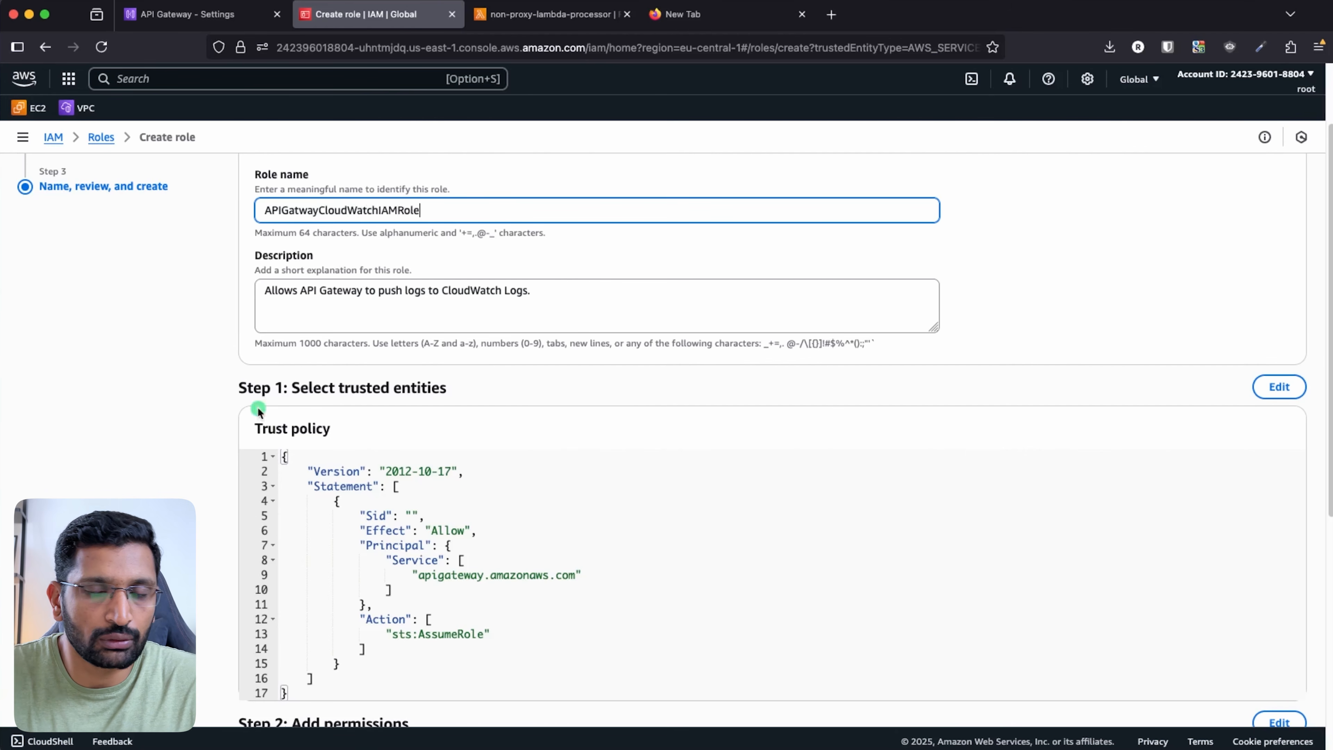
scroll(1078, 544, down, 5)
scroll(1079, 544, down, 3)
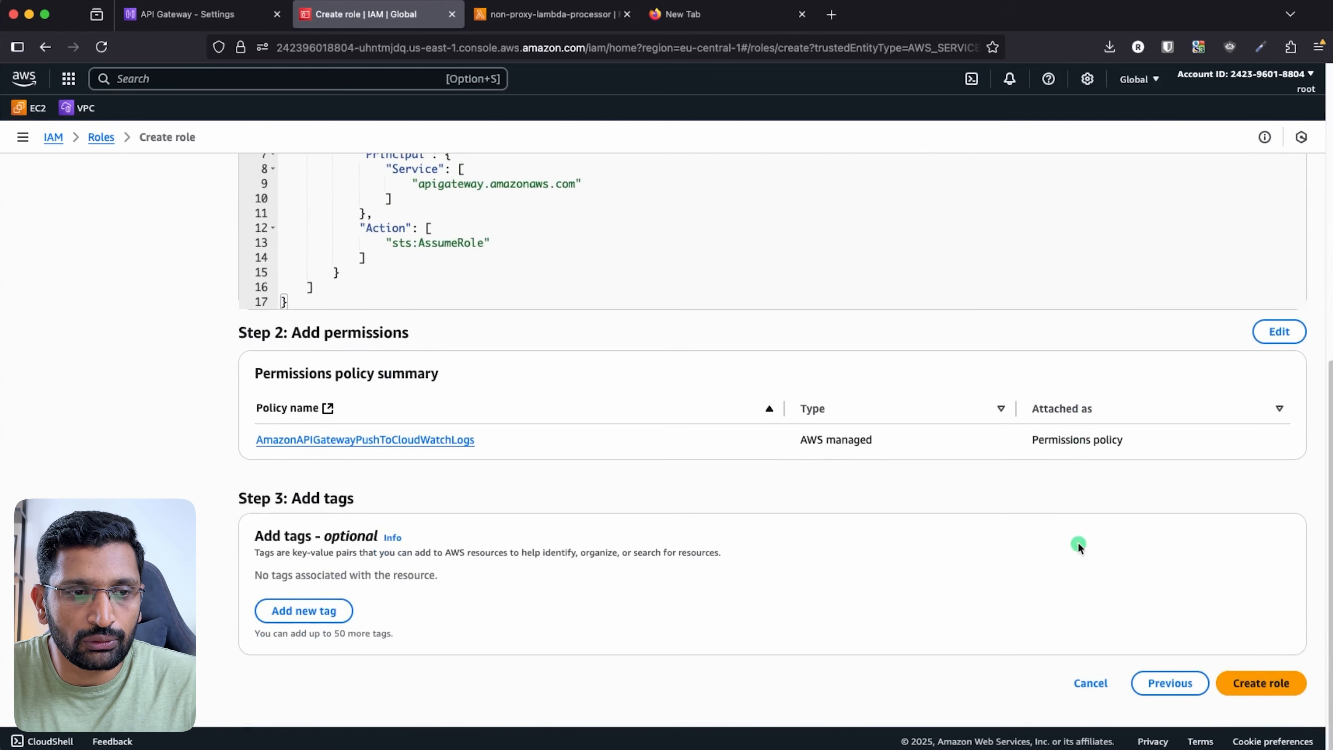
click(1260, 684)
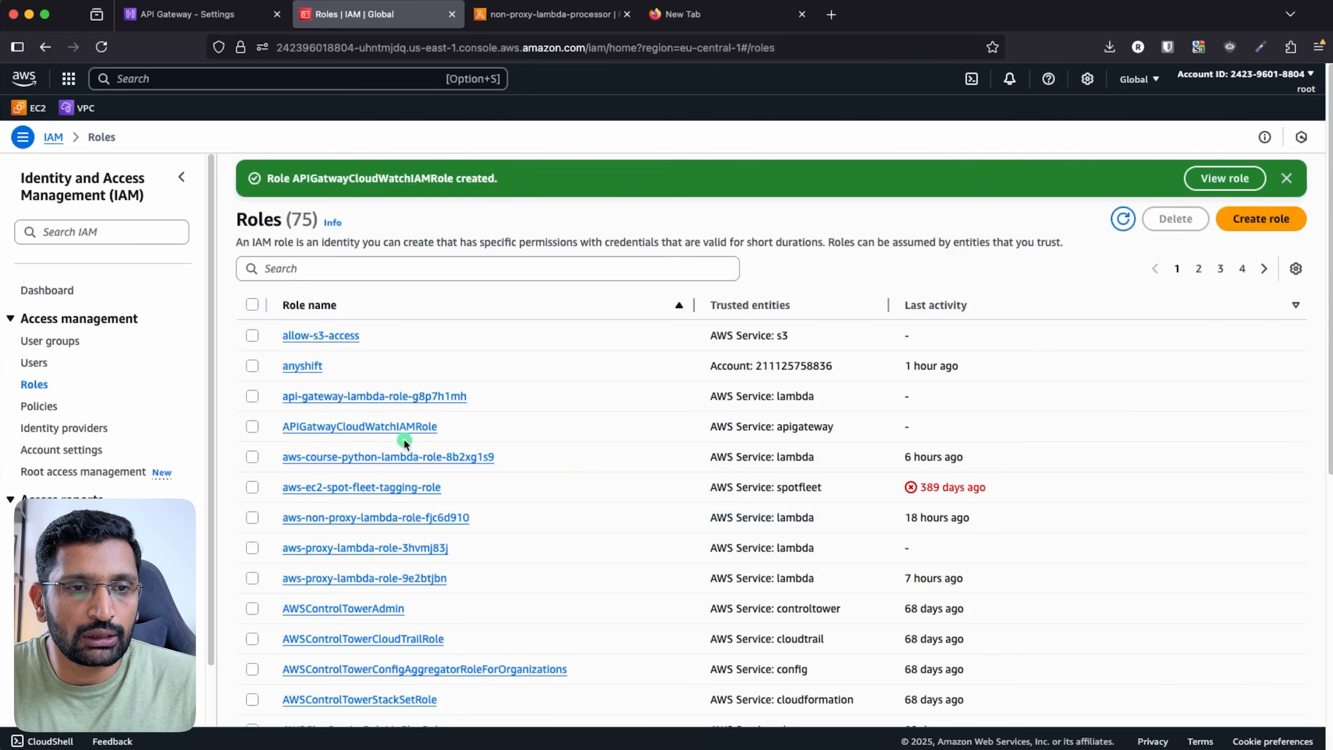
- Copy the new role's ARN from its details page and switch back to the API Gateway tab
click(377, 427)
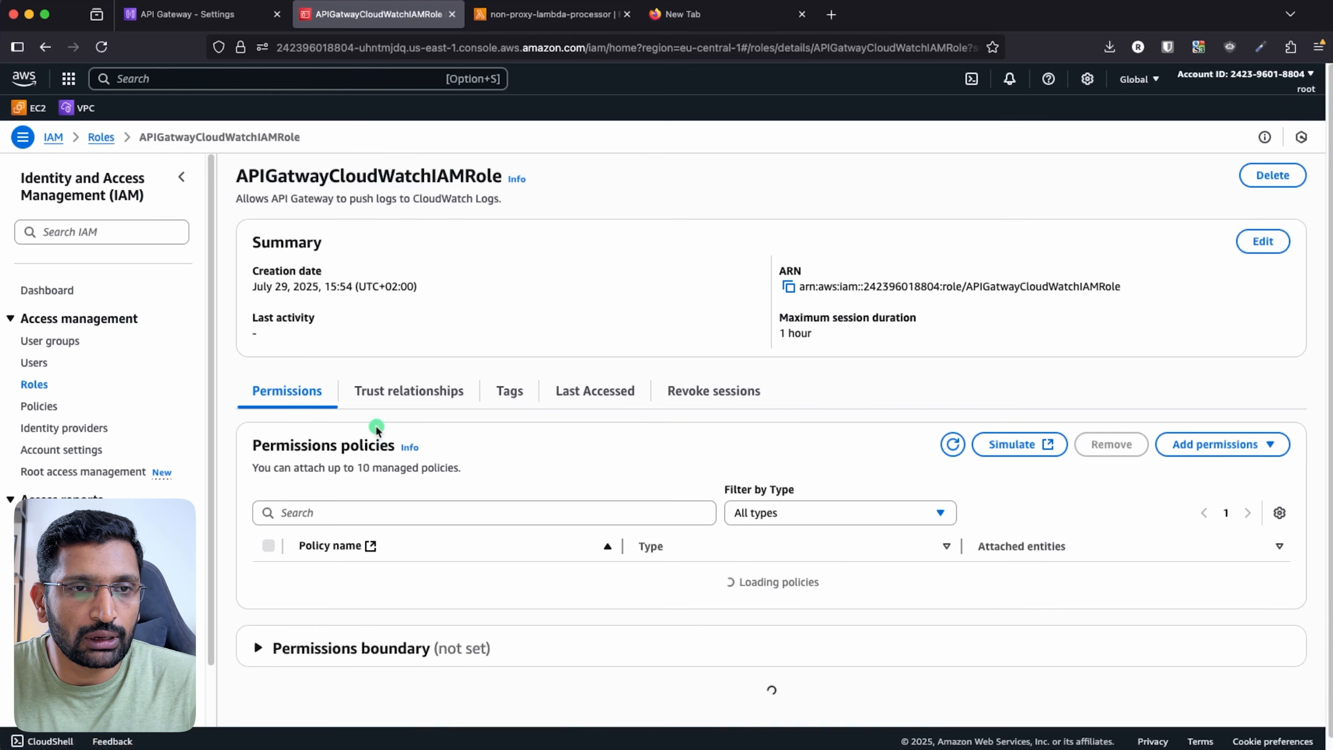
double_click(317, 178)
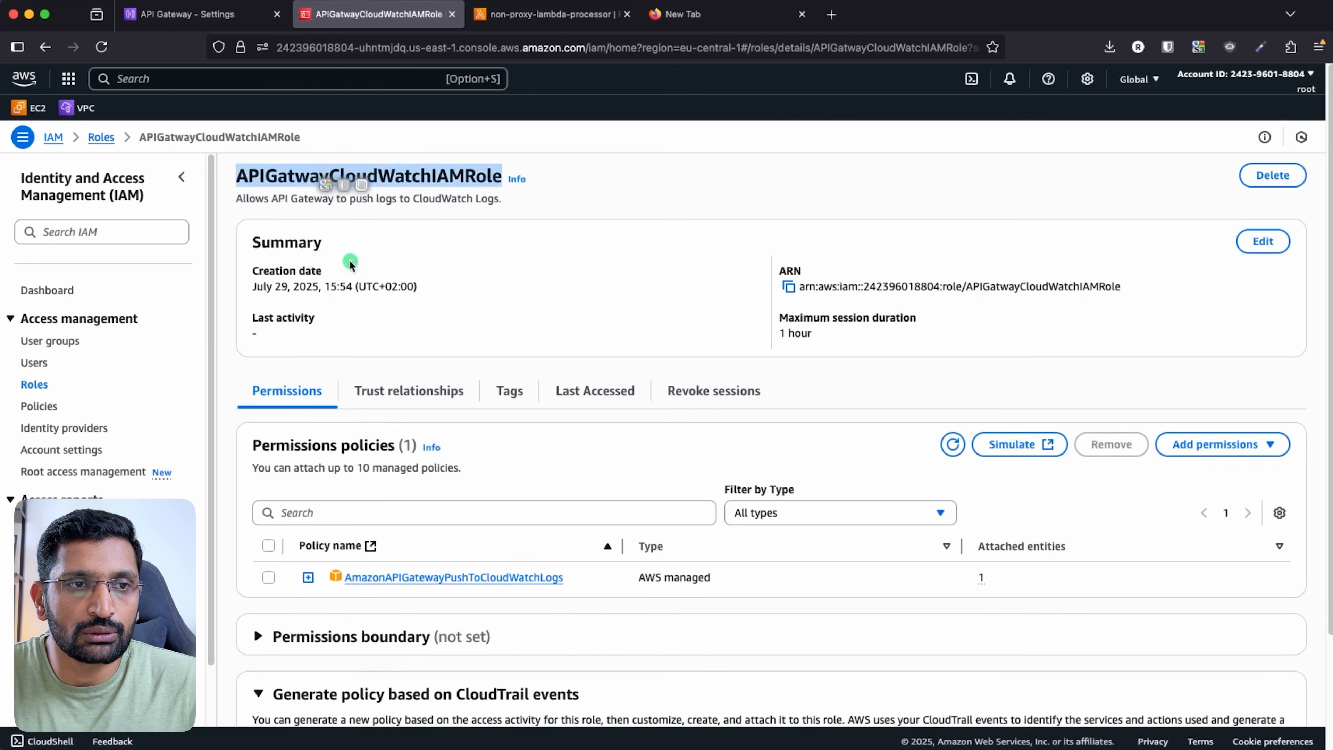
click(788, 290)
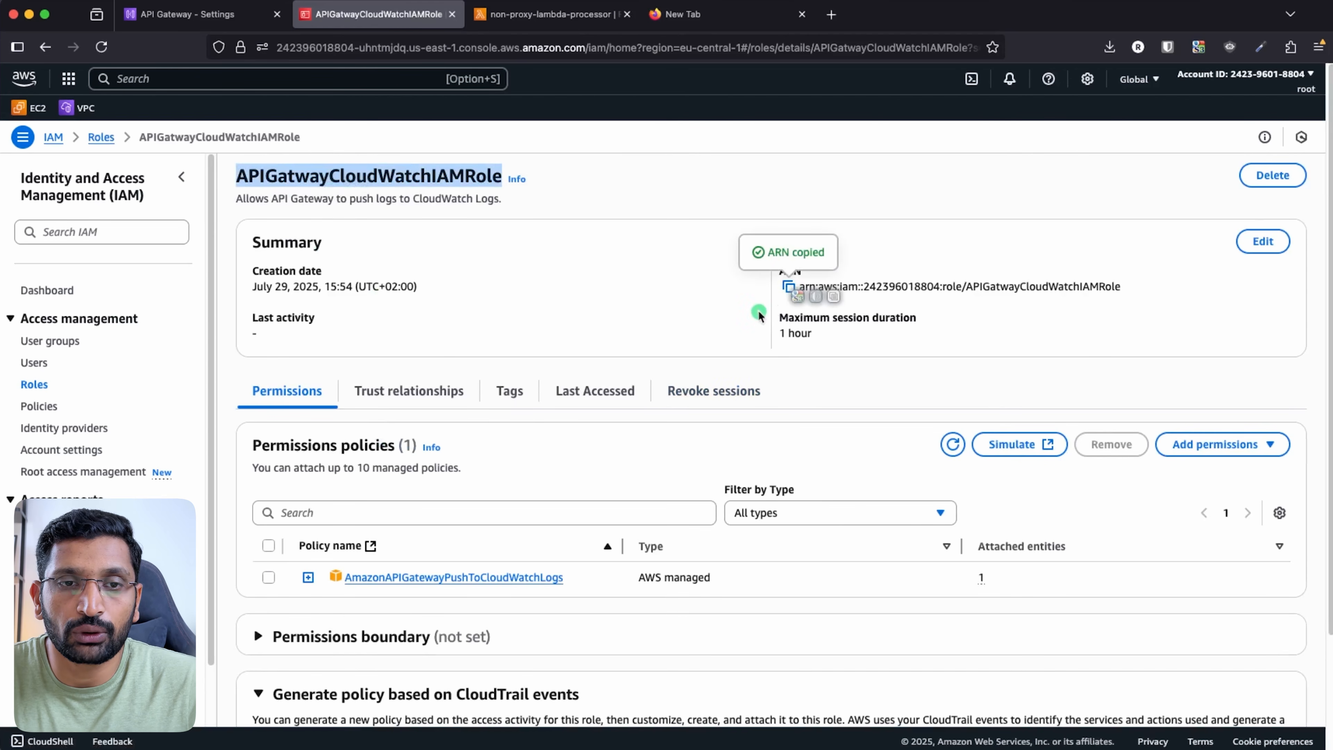
click(748, 316)
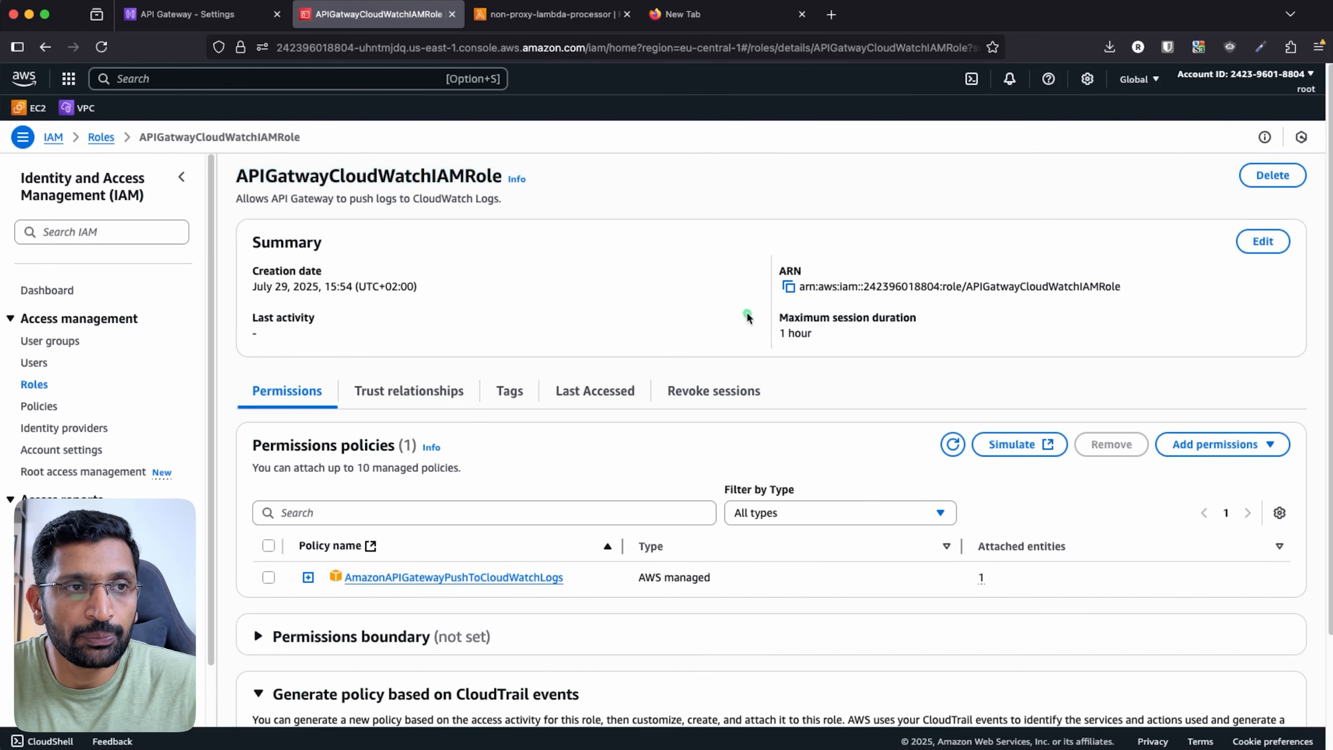
click(185, 14)
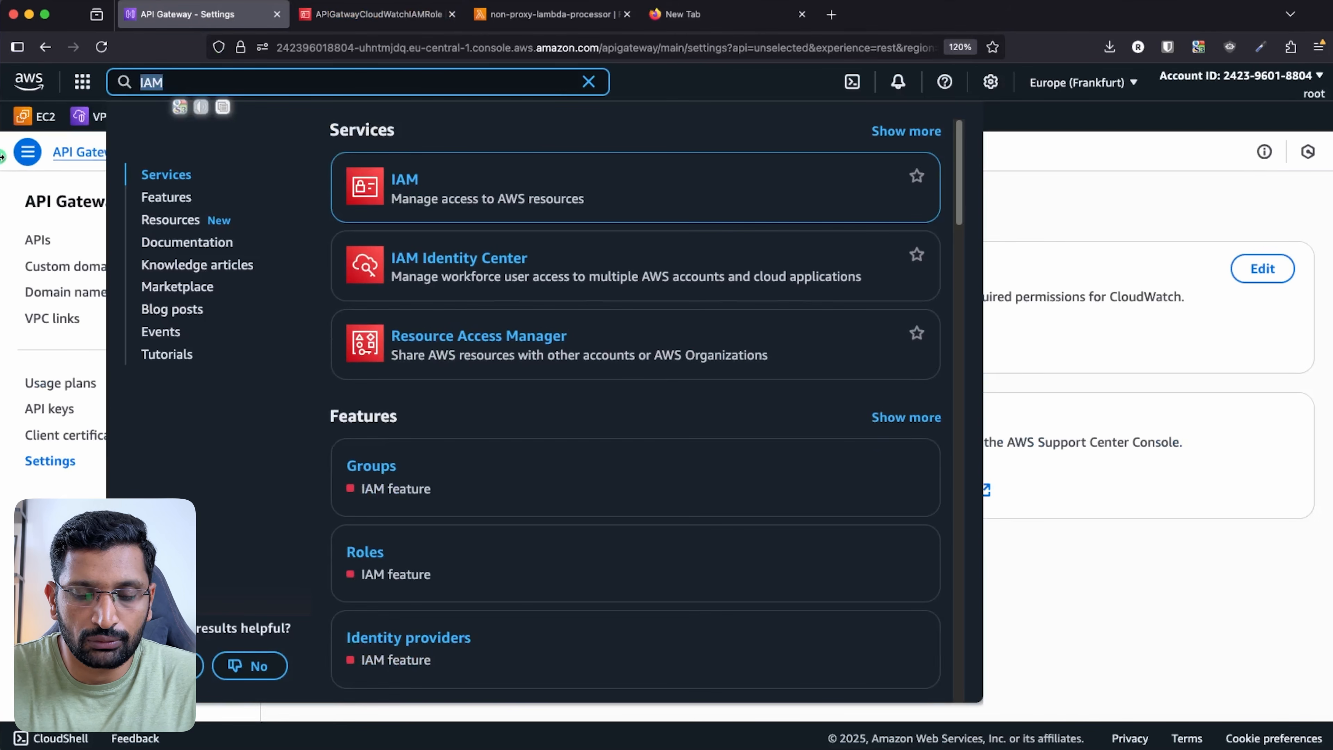
- Open the API Gateway account Settings page
text(API Gateway)
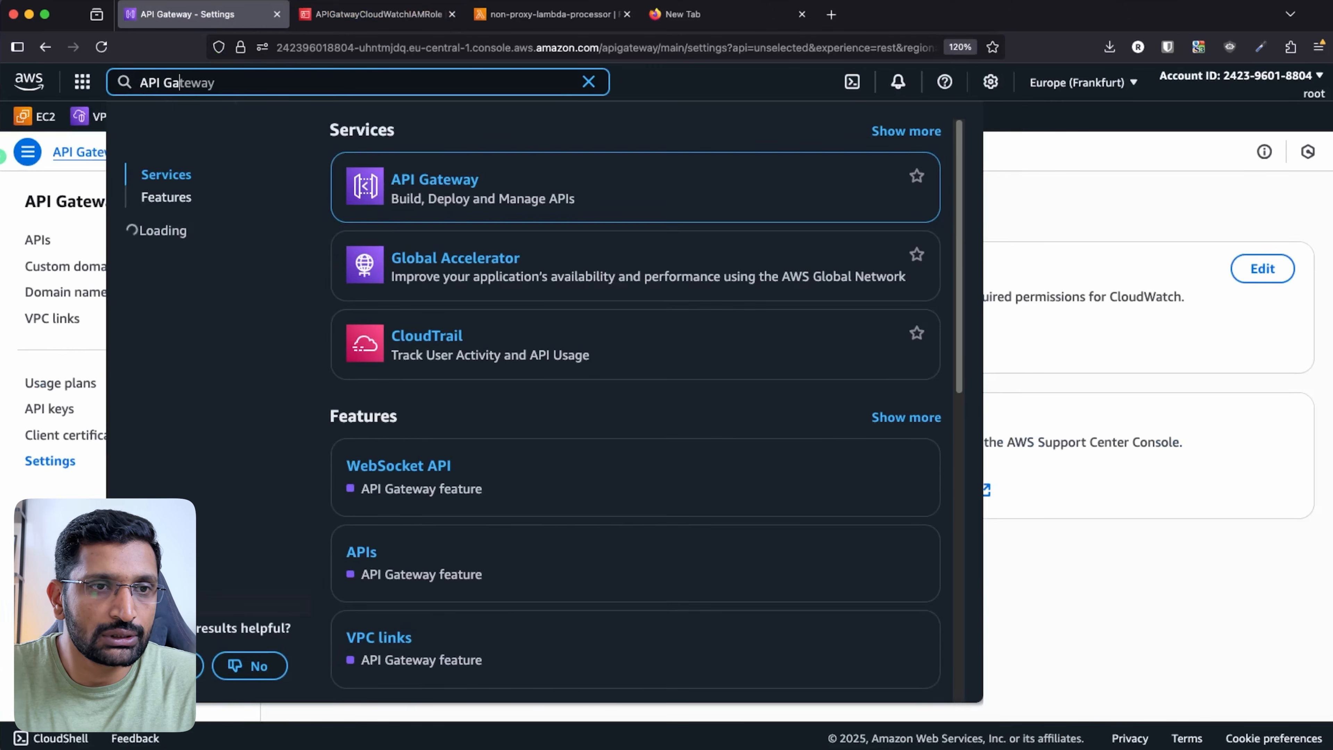
click(443, 178)
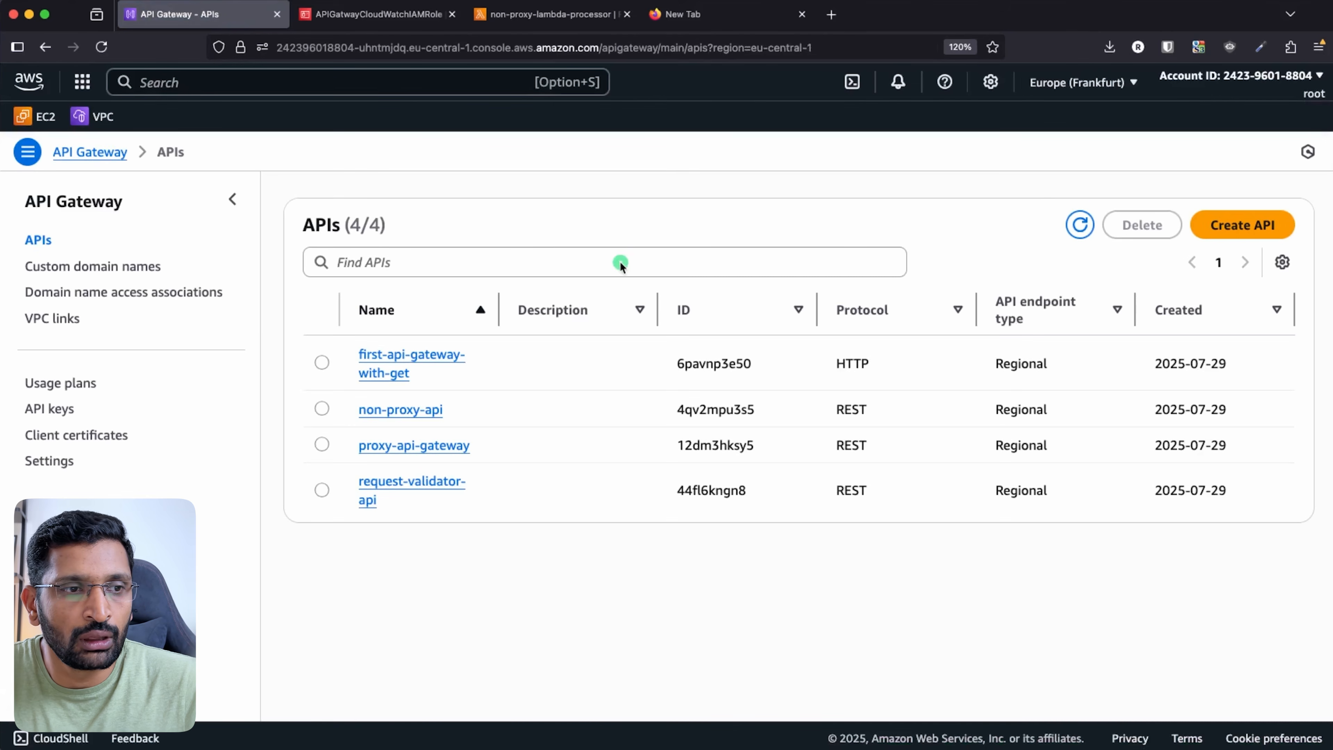
click(53, 462)
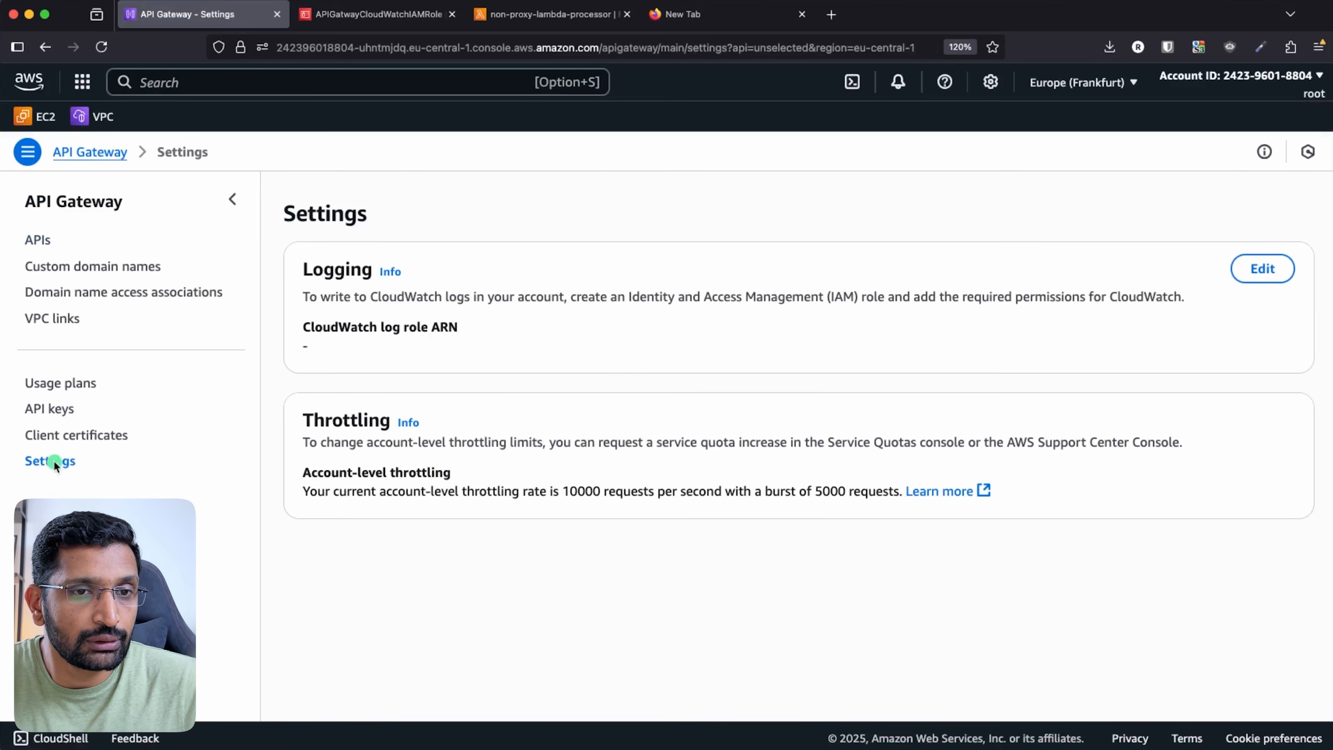
- Paste the APIGatwayCloudWatchIAMRole ARN as the CloudWatch log role ARN and save
drag(302, 267, 490, 341)
click(1248, 271)
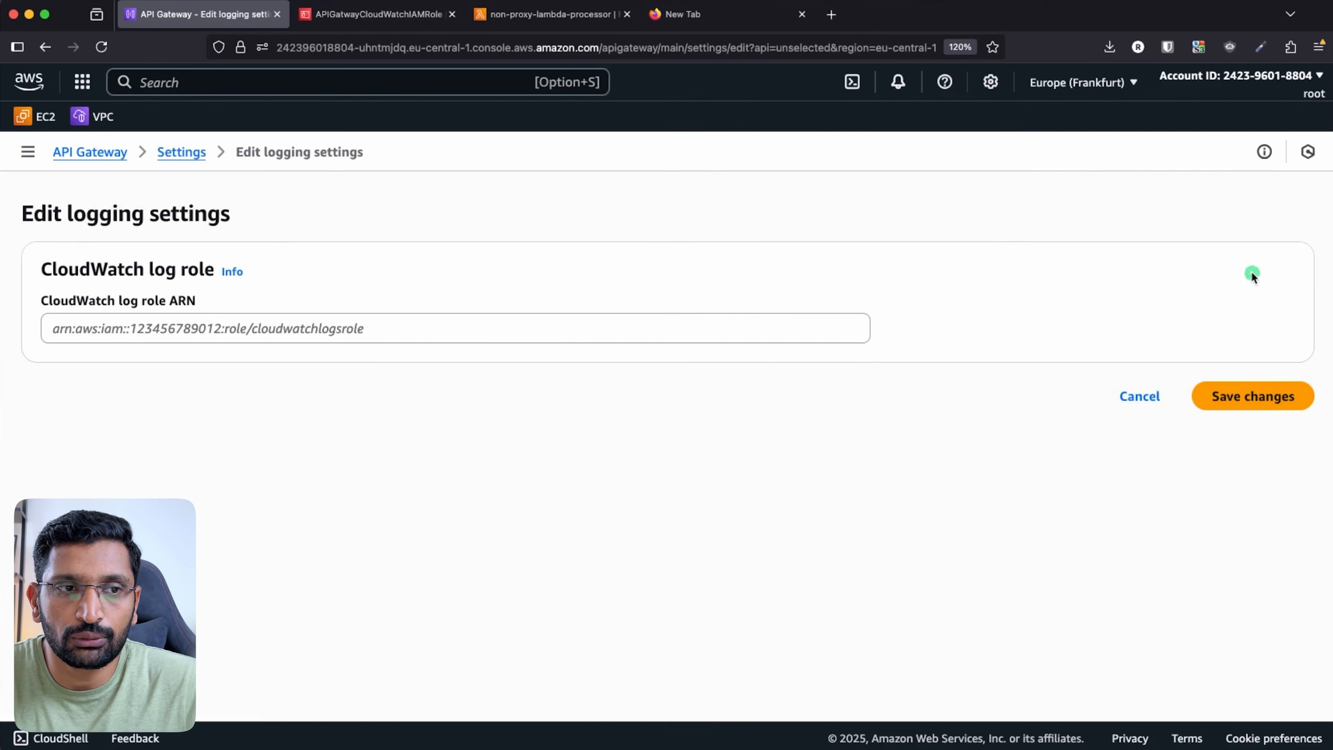
click(79, 329)
key(super+v)
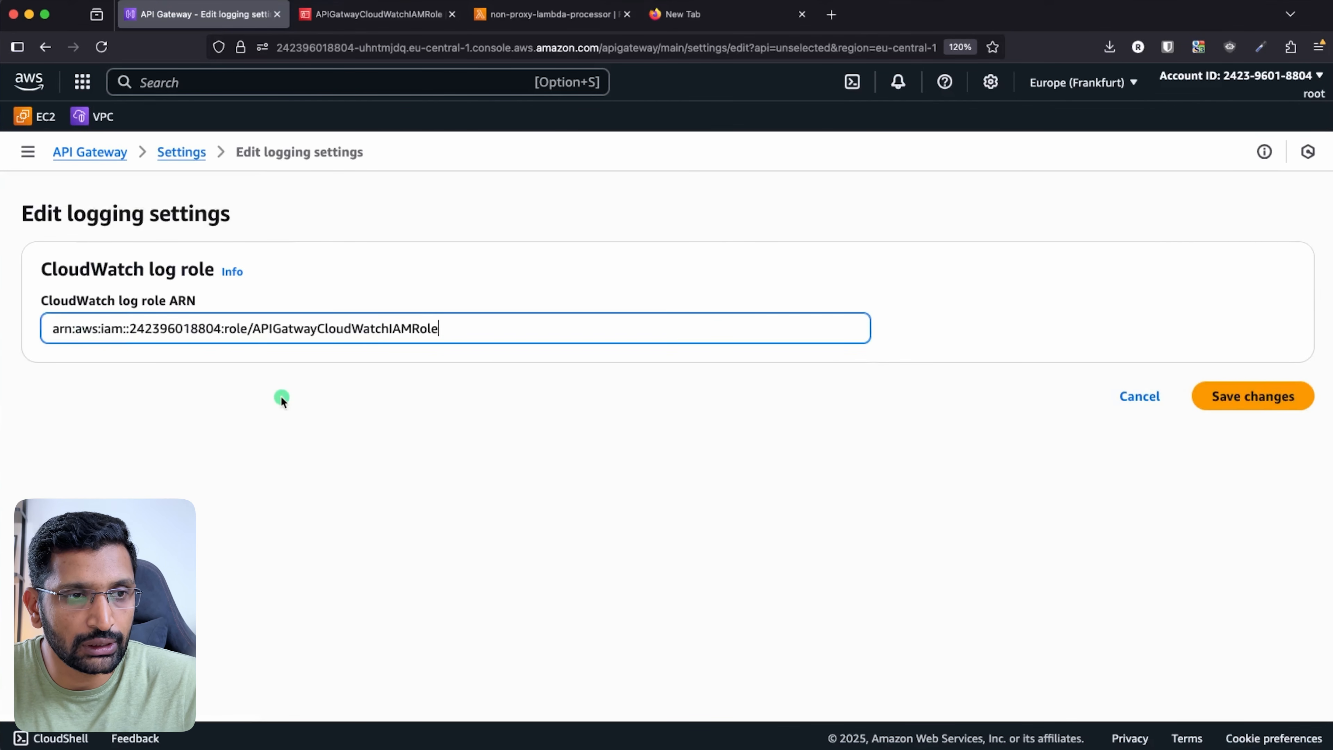
click(280, 403)
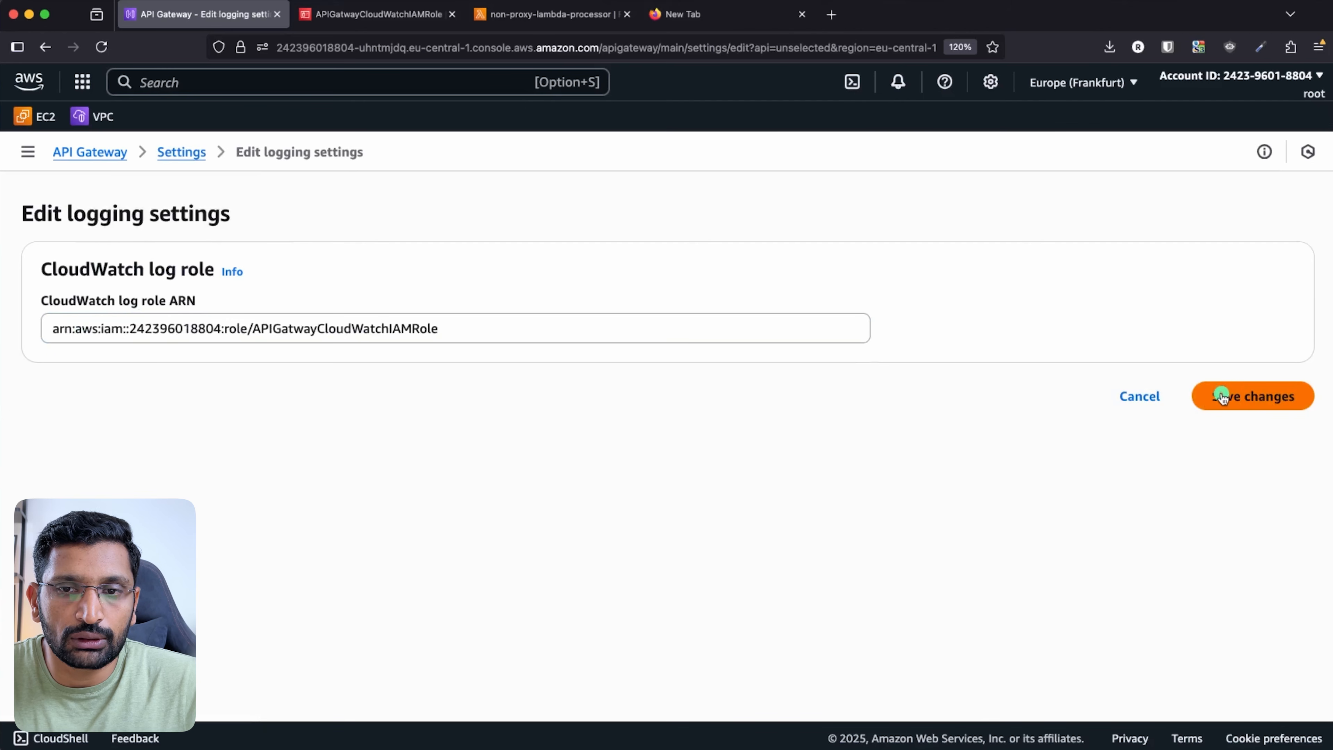
click(492, 332)
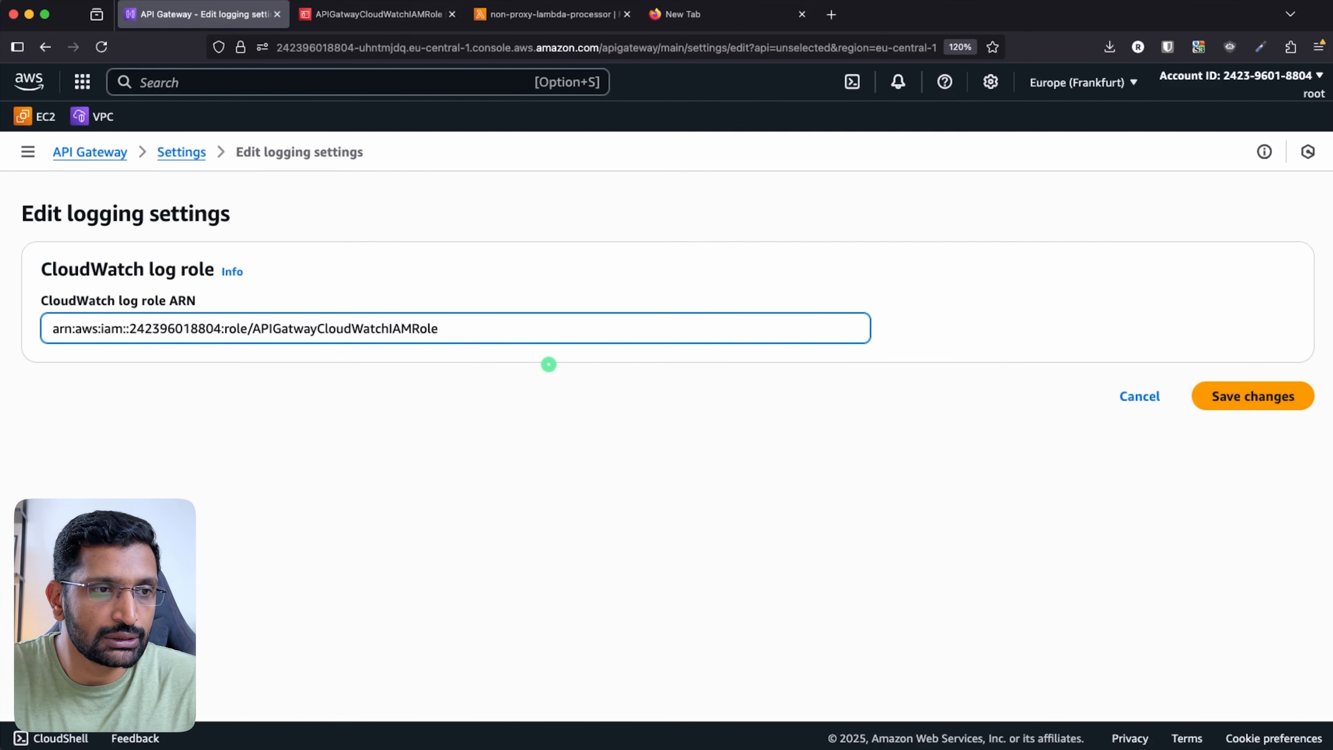
click(1263, 394)
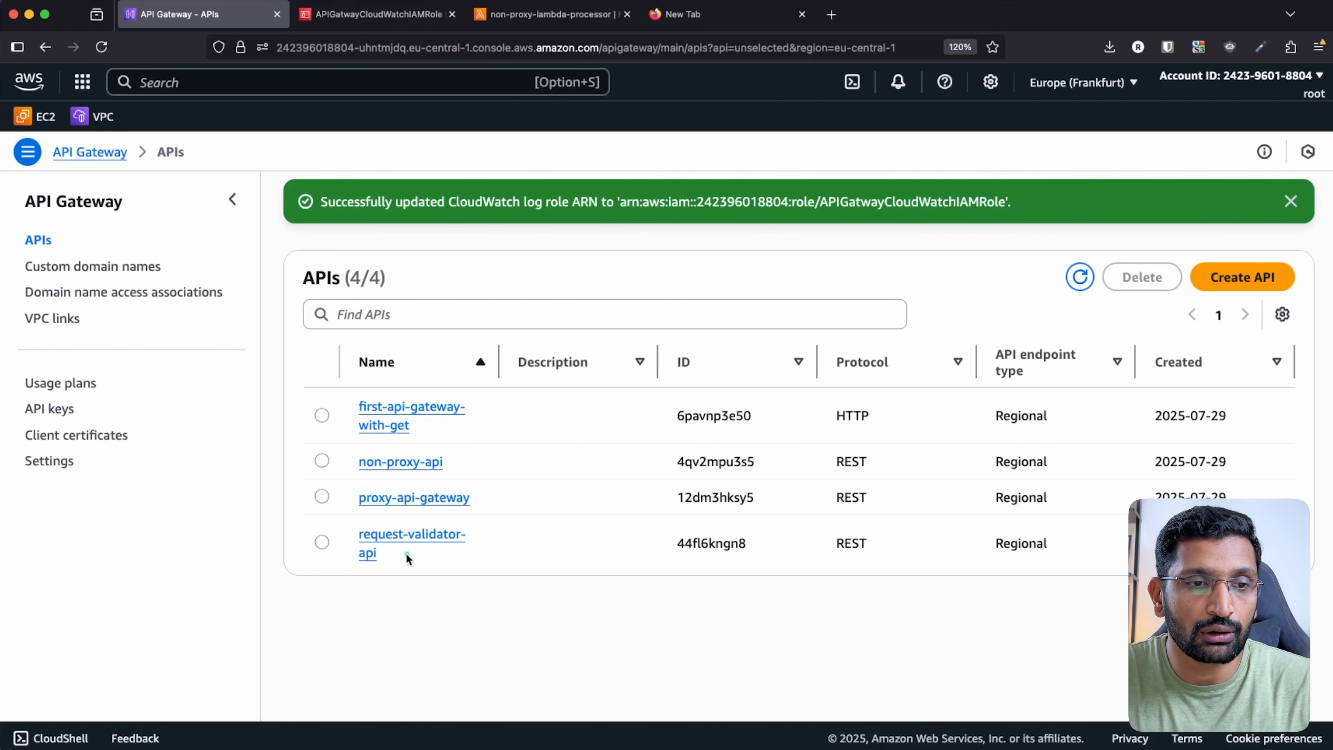
- Open request-validator-api's Resources from the APIs list
drag(408, 556, 494, 607)
click(494, 608)
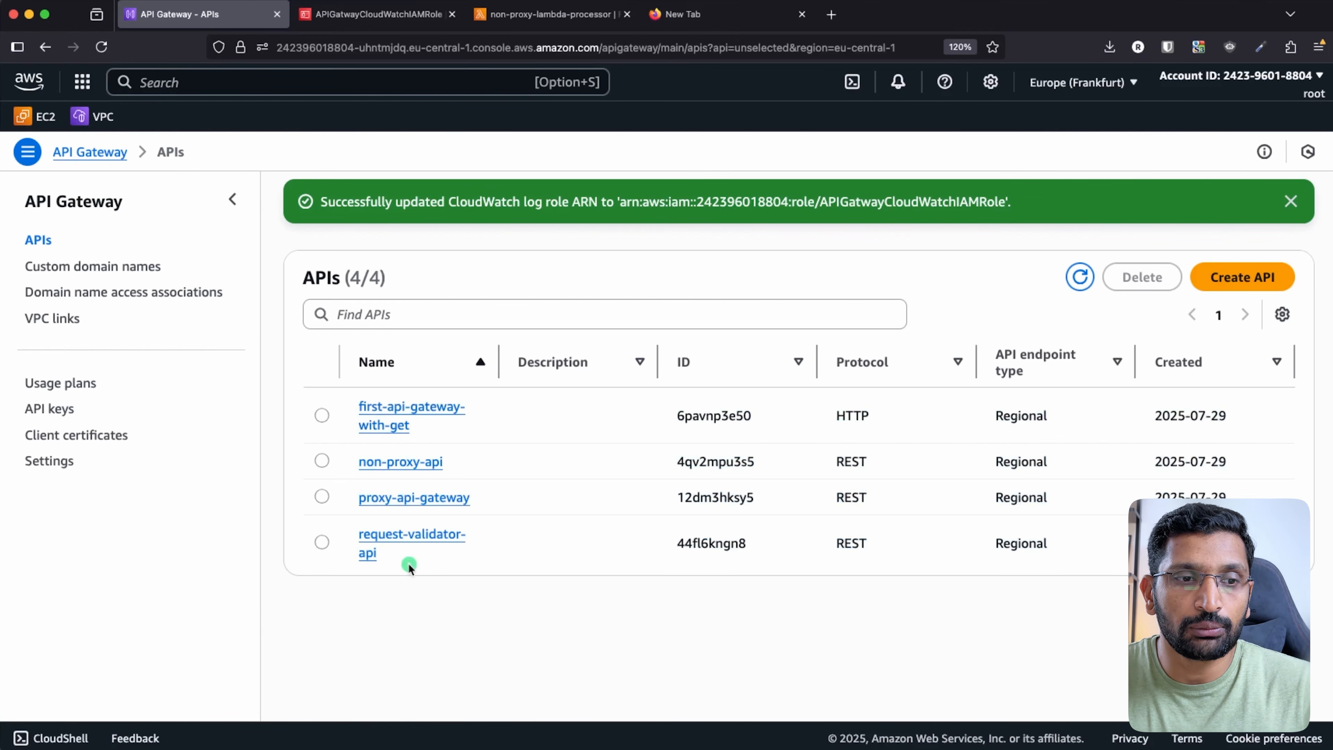
drag(408, 564, 357, 535)
click(565, 622)
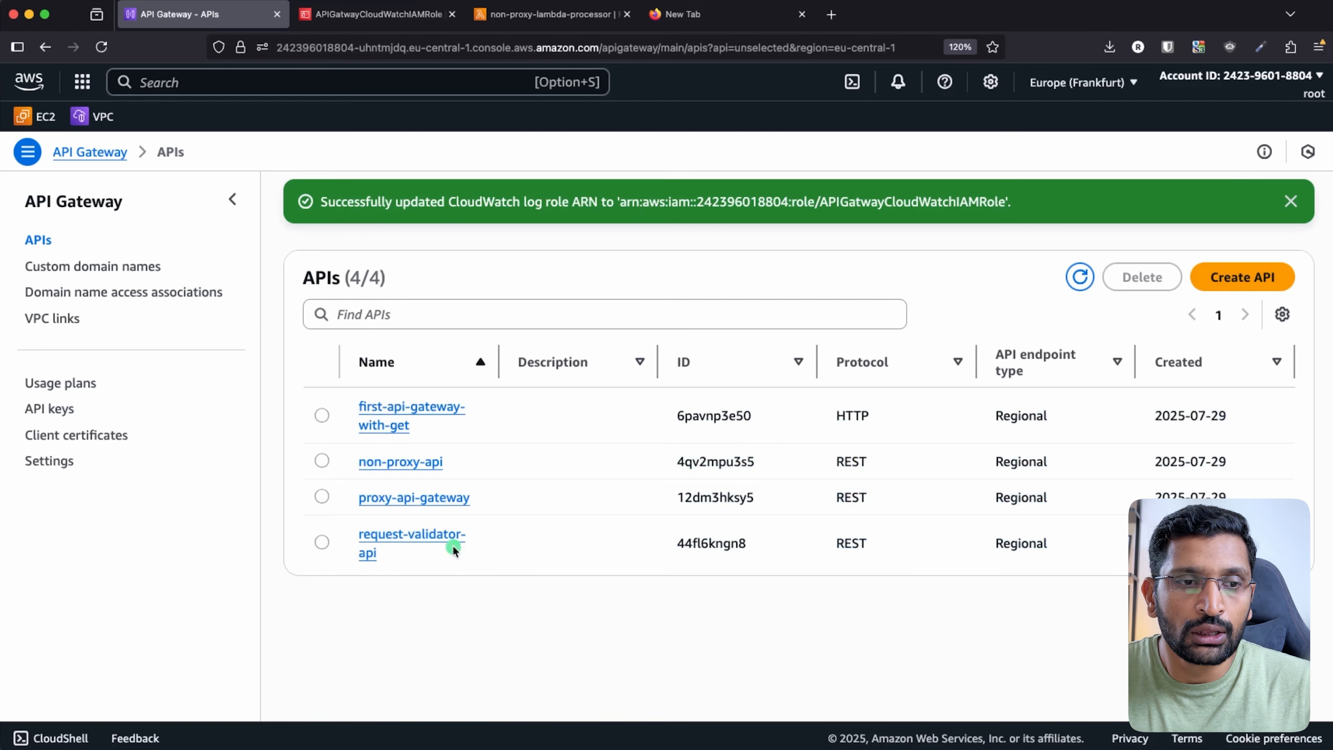
click(452, 537)
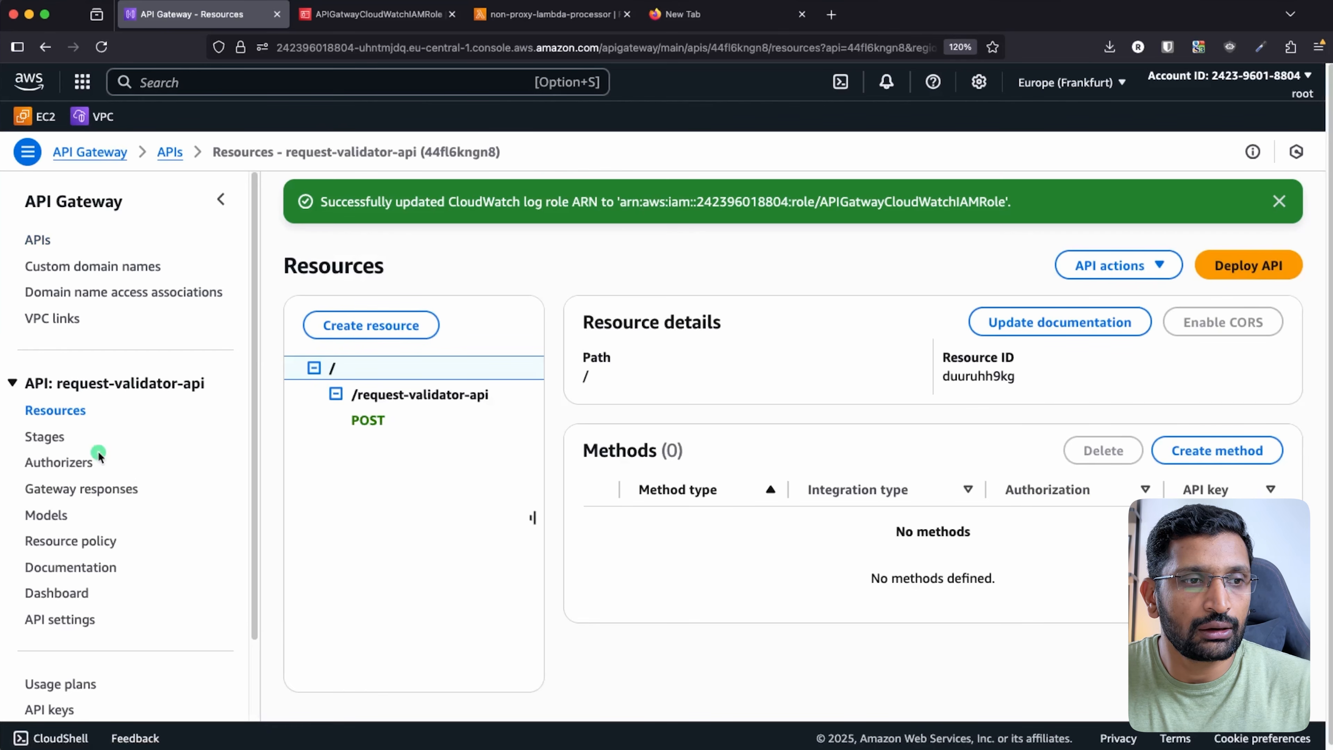
- View the dev stage's Logs and tracing section, showing logs, metrics and tracing inactive
key(ctrl+alt+a)
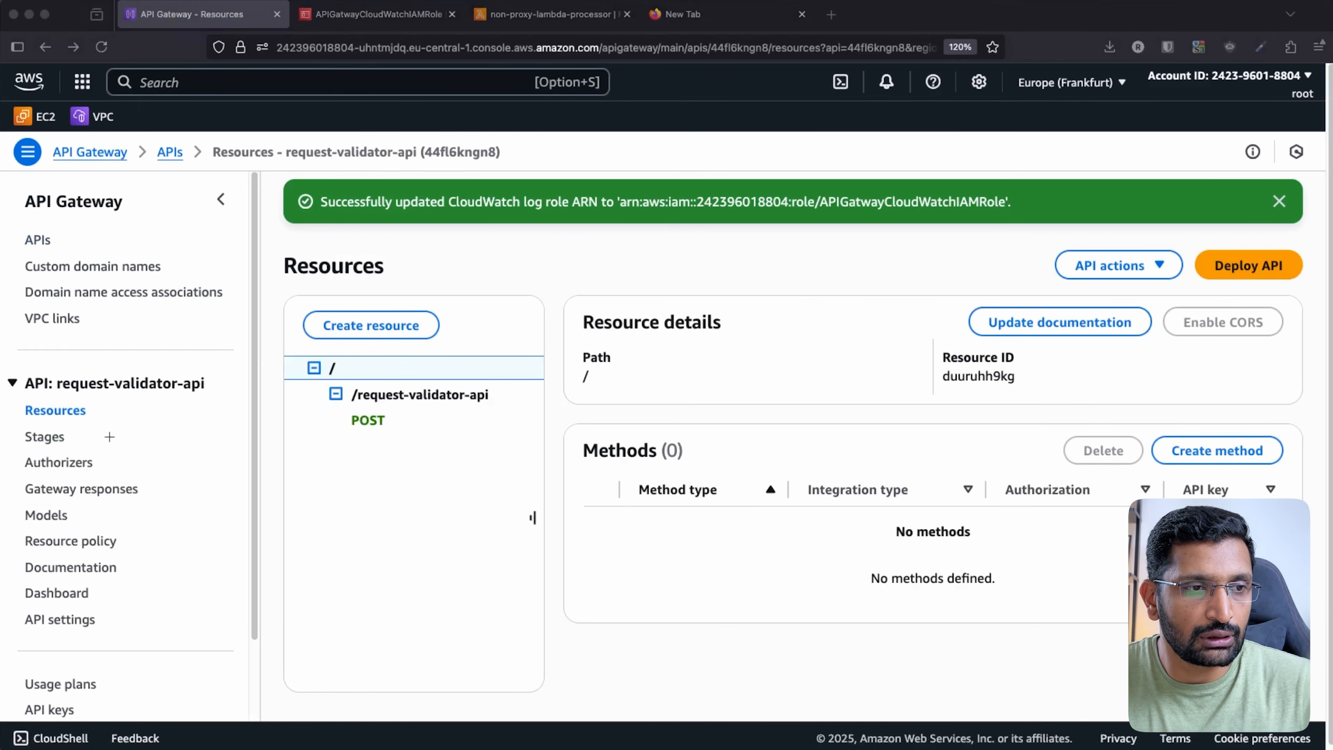
mouse_move(108, 426)
mouse_down()
mouse_move(15, 416)
mouse_move(94, 445)
mouse_move(87, 425)
mouse_up()
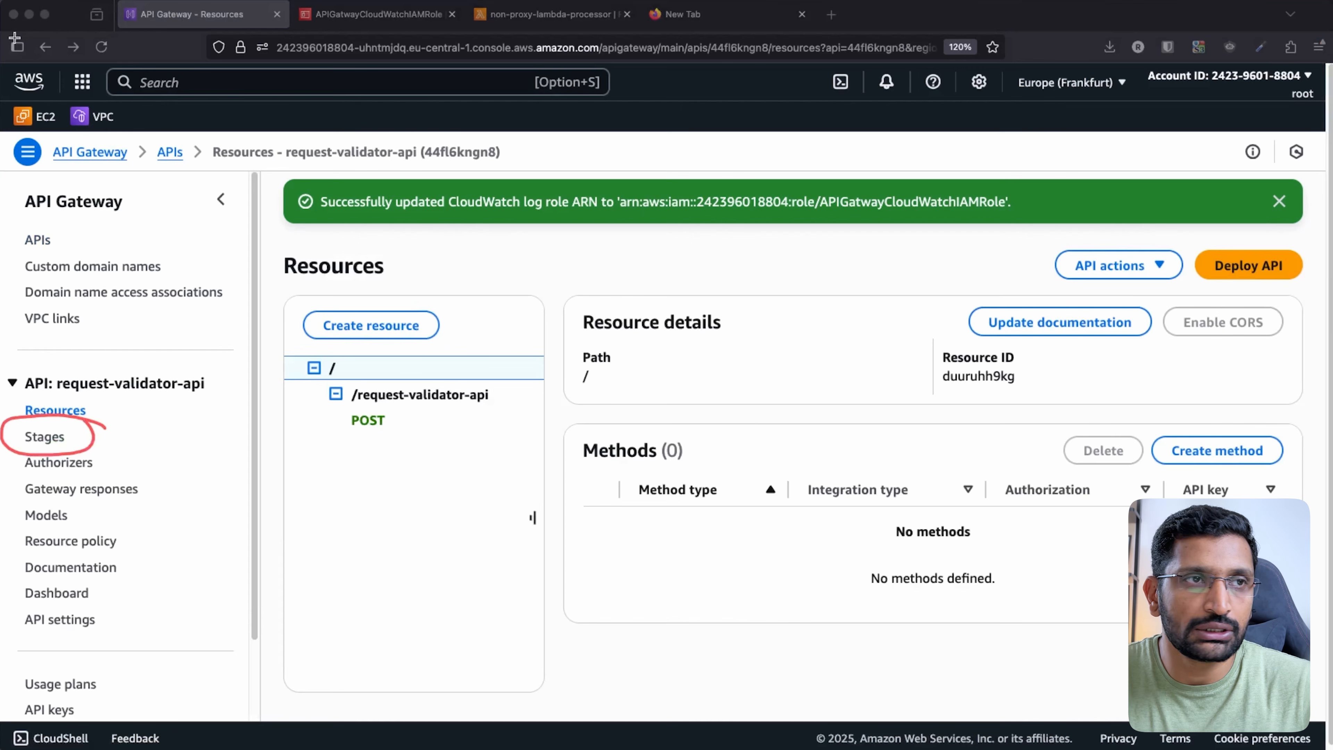
key(Escape)
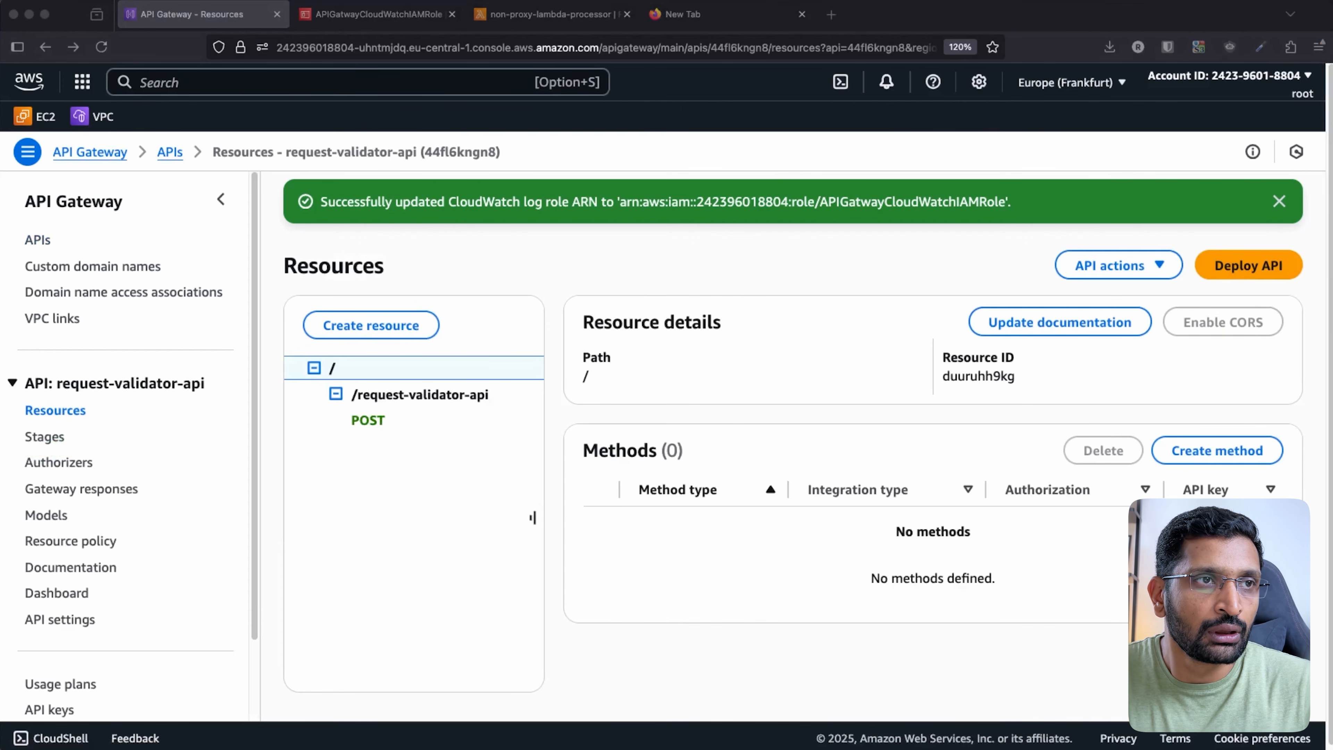
click(37, 439)
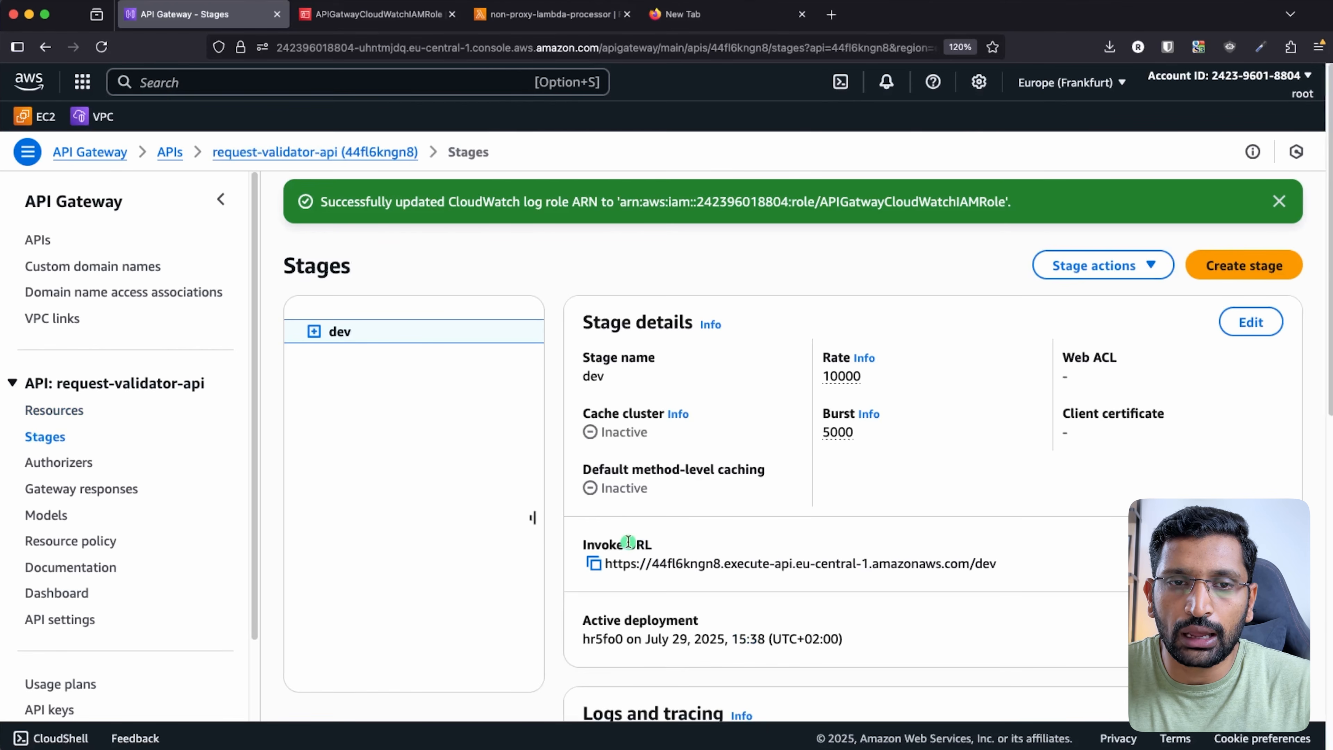
scroll(757, 518, down, 5)
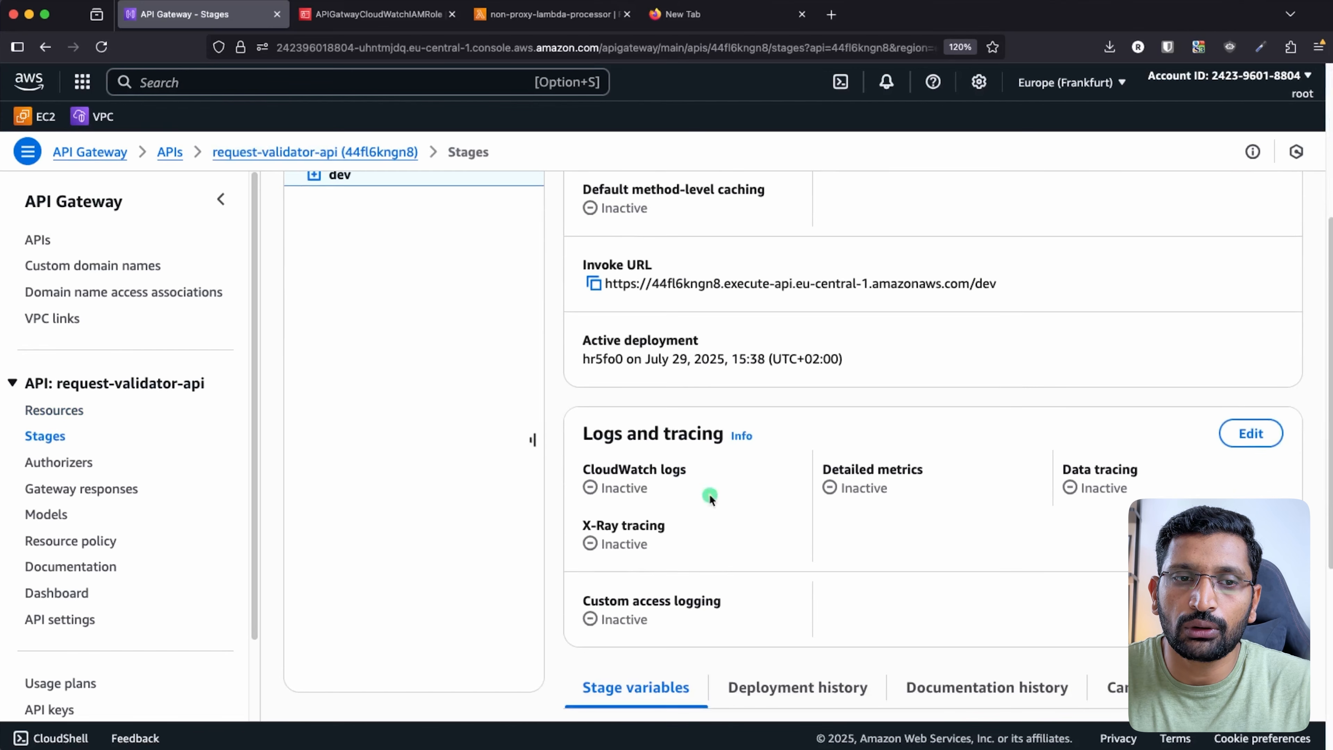
triple_click(675, 430)
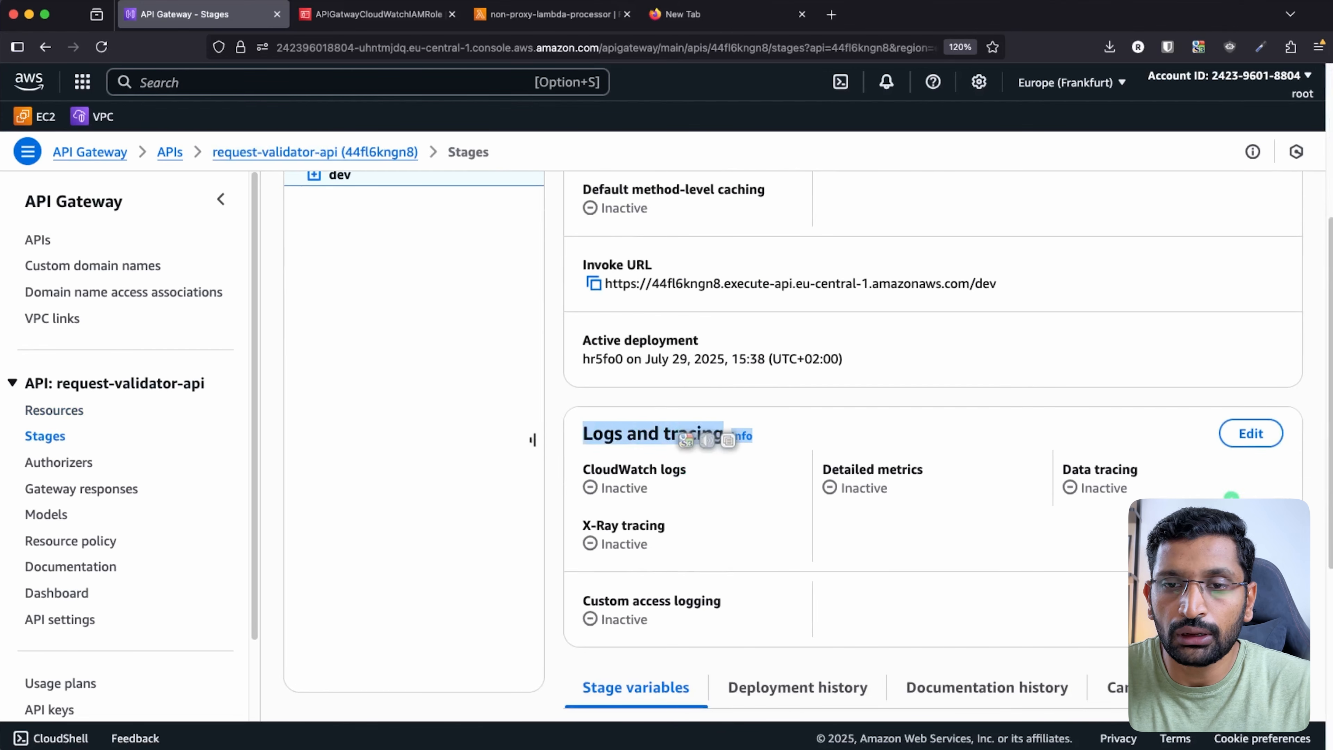
- Set dev stage logging to 'Errors and info logs' with data tracing and detailed metrics, and save
click(1251, 434)
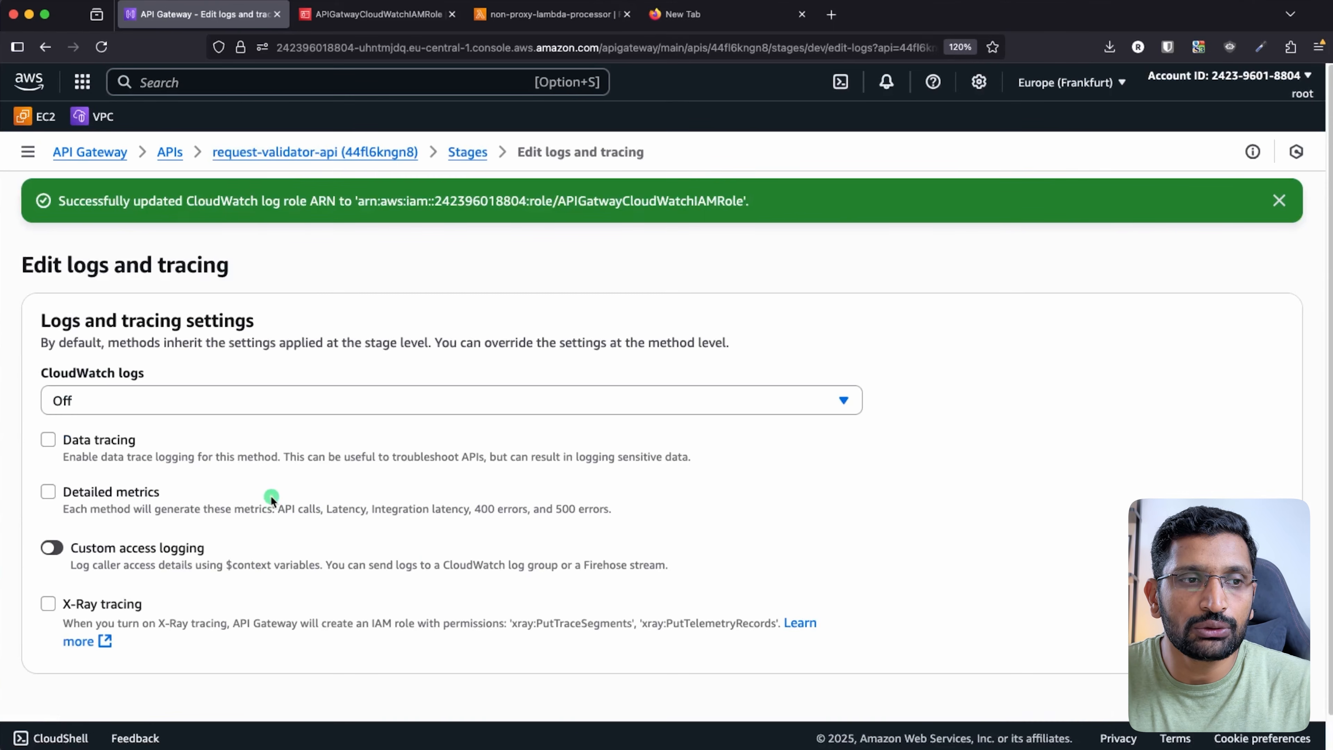
click(279, 405)
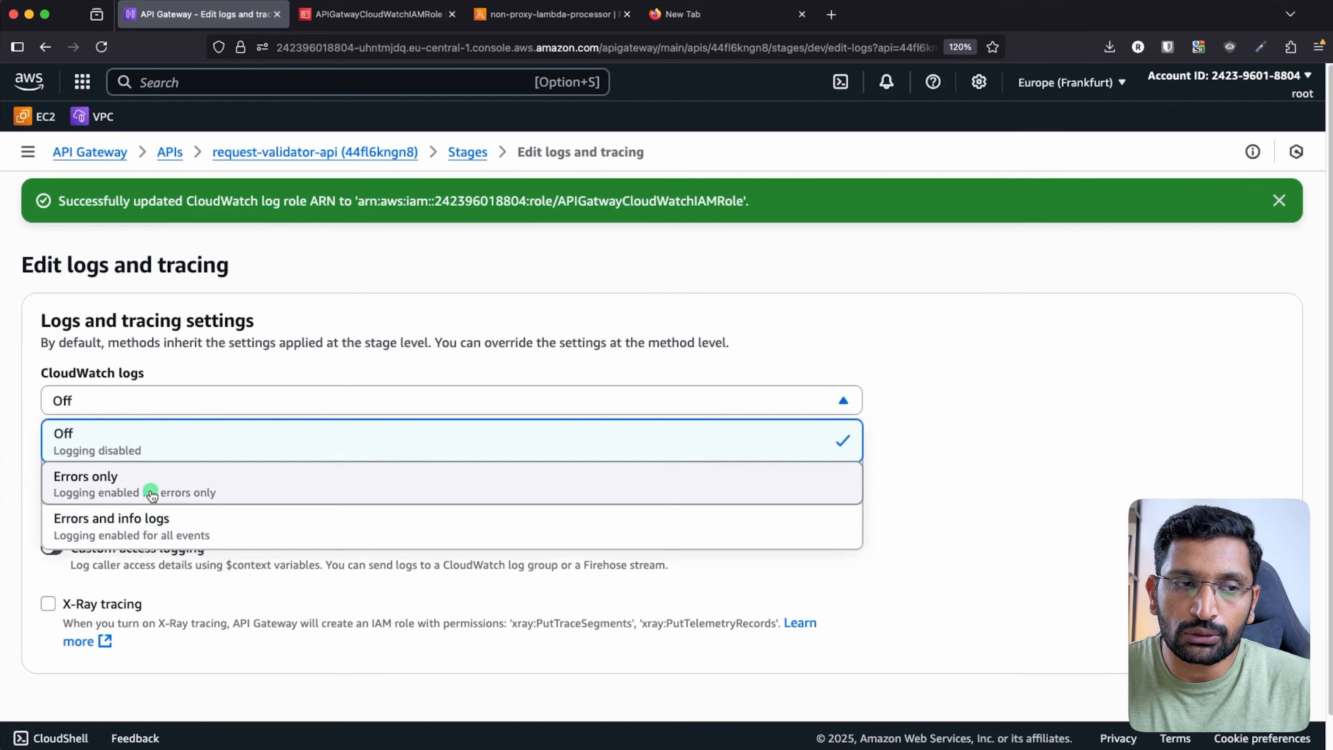
click(119, 536)
scroll(113, 575, down, 2)
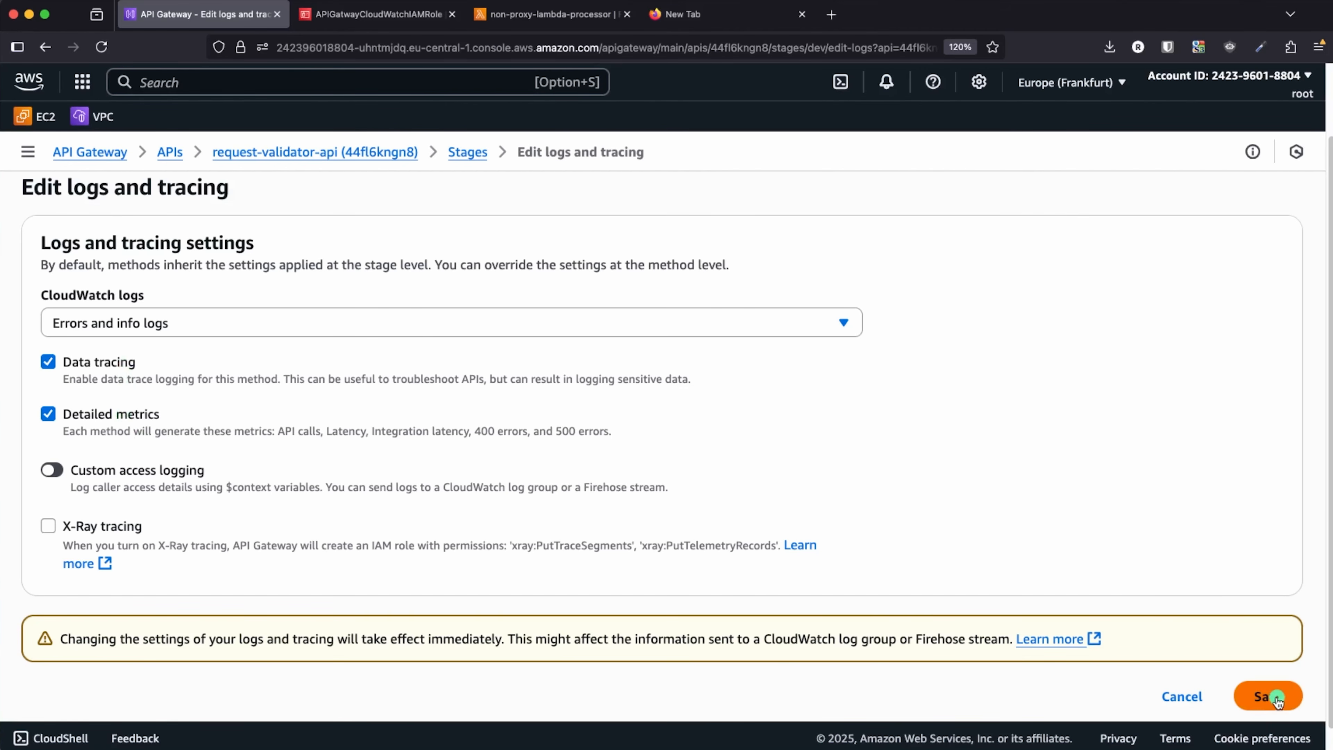
click(1277, 700)
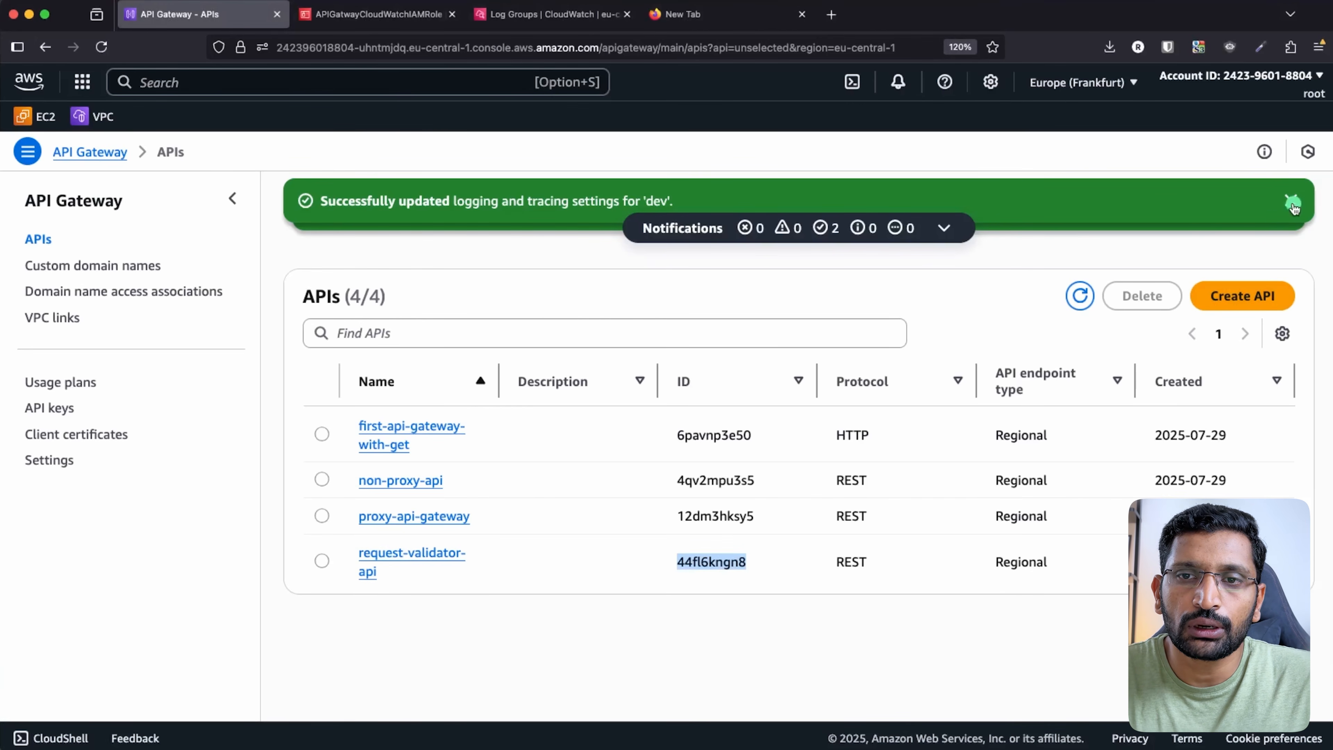
click(1293, 202)
click(1293, 201)
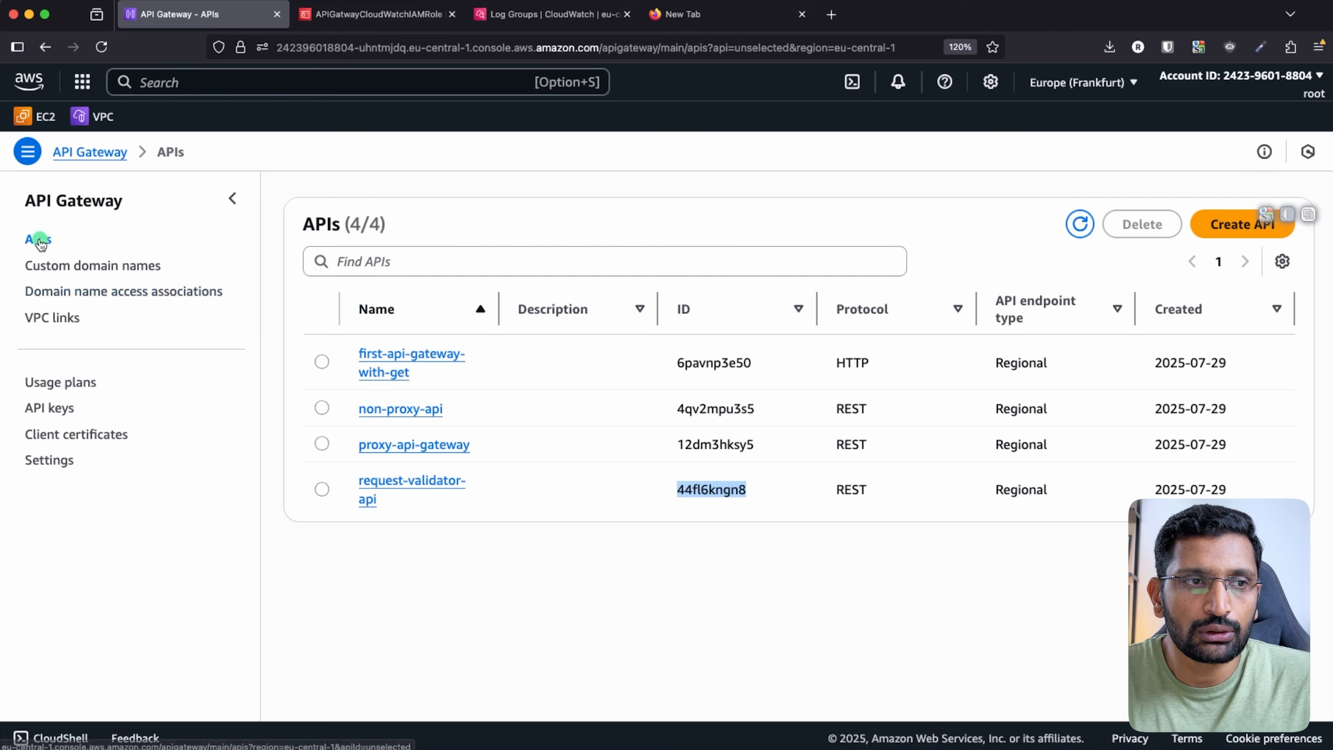
click(39, 240)
click(621, 558)
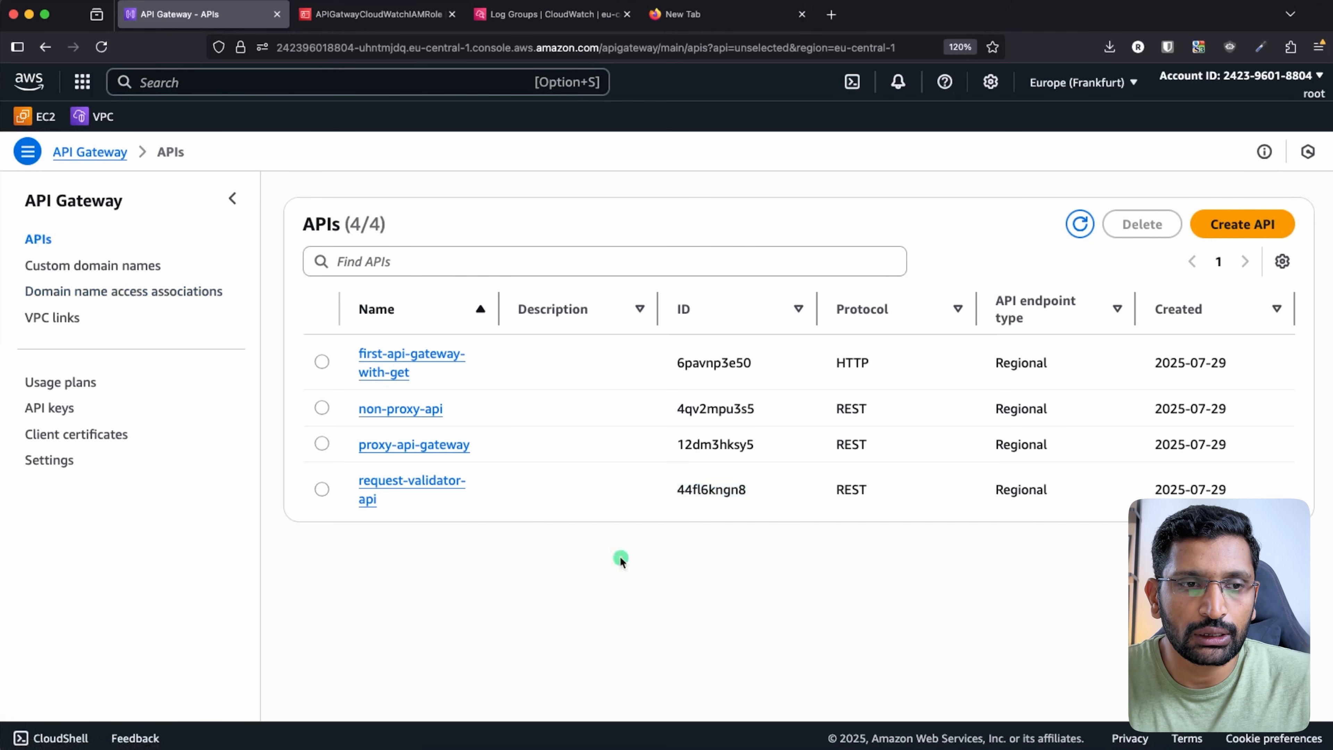
drag(417, 509, 337, 357)
click(627, 577)
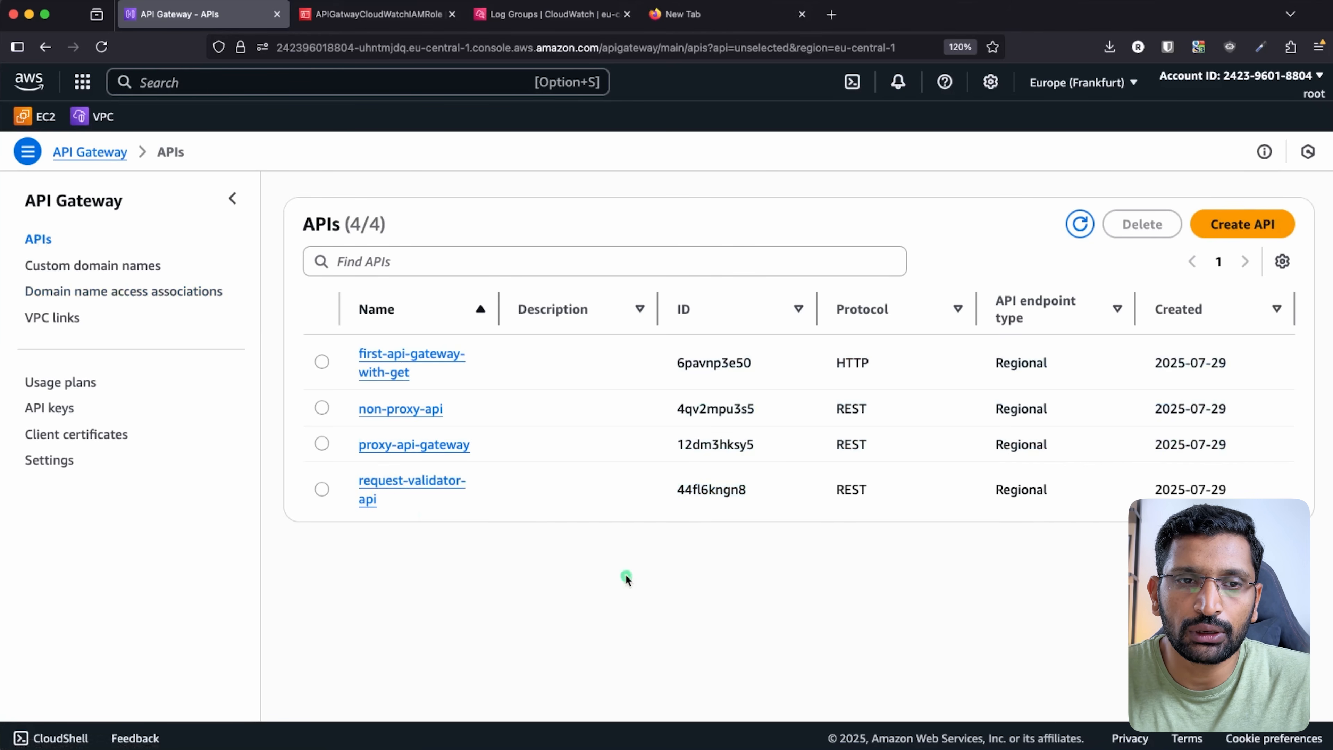
double_click(714, 491)
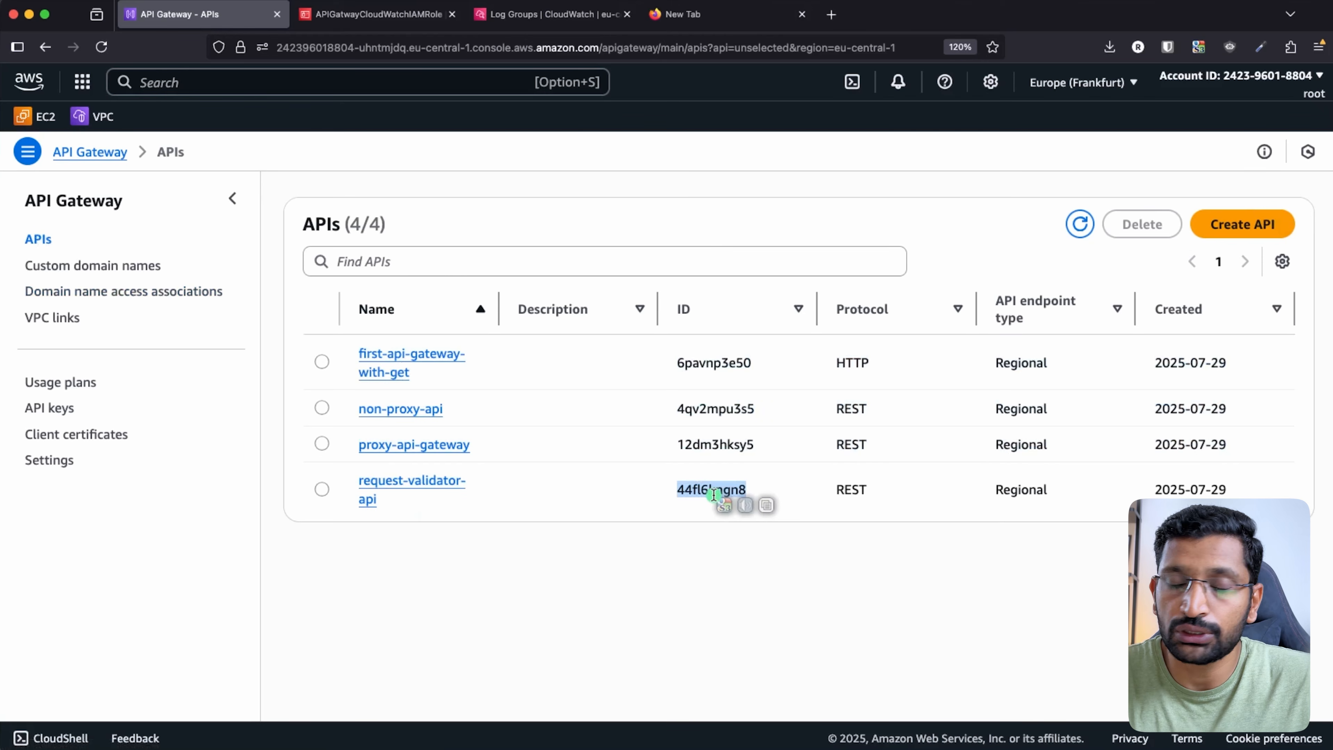
click(602, 572)
drag(391, 506, 358, 483)
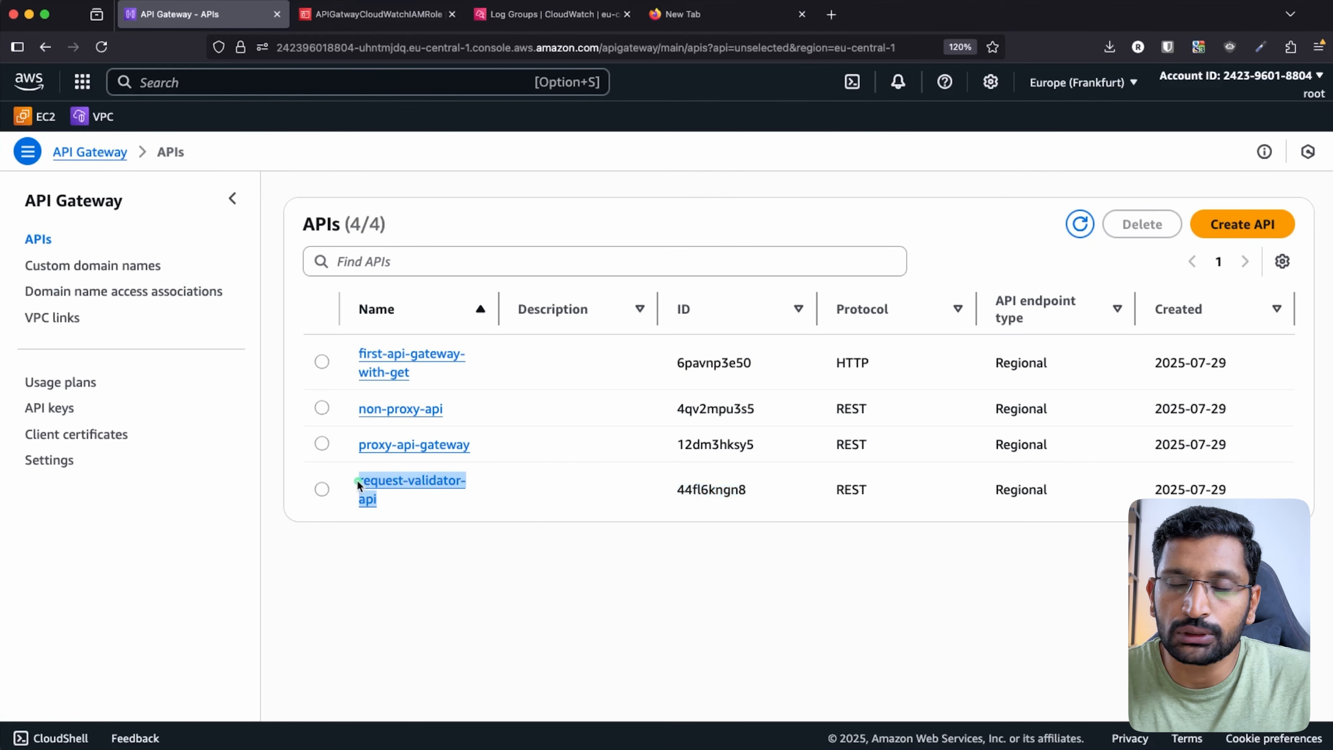
click(745, 565)
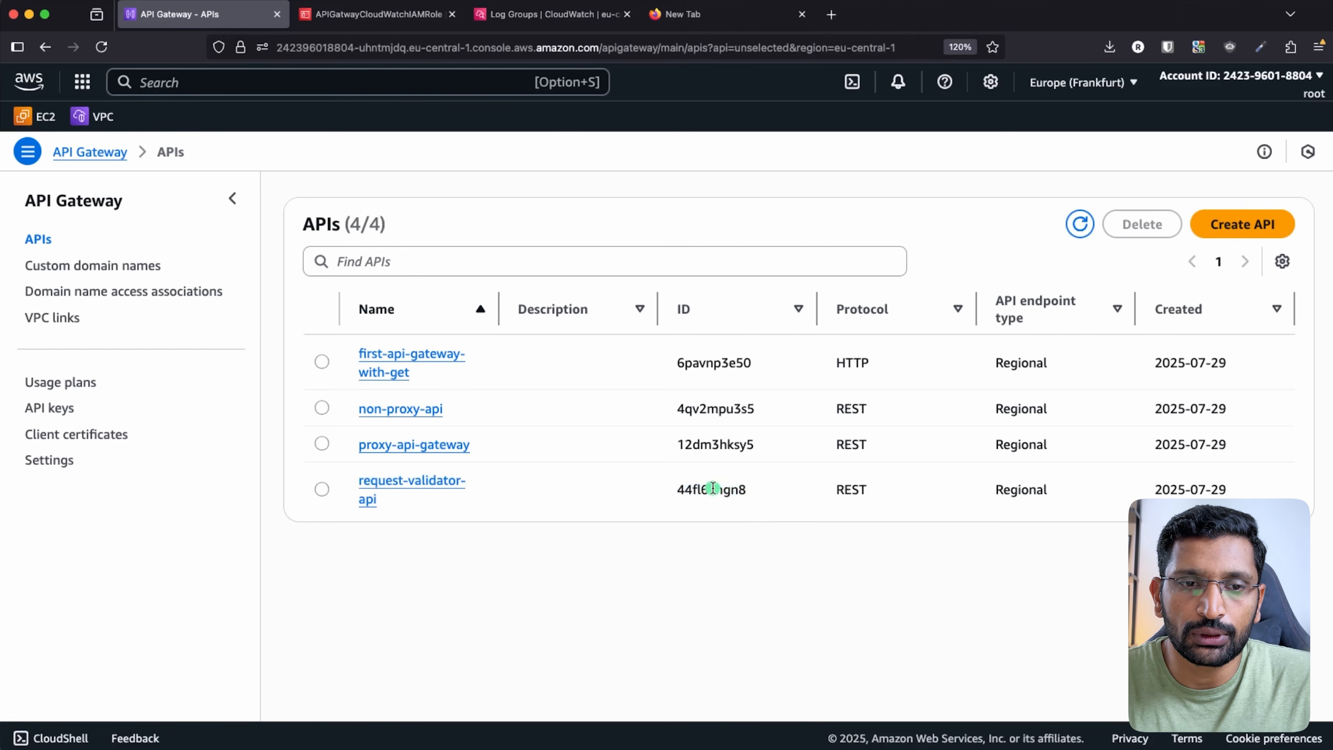
double_click(714, 489)
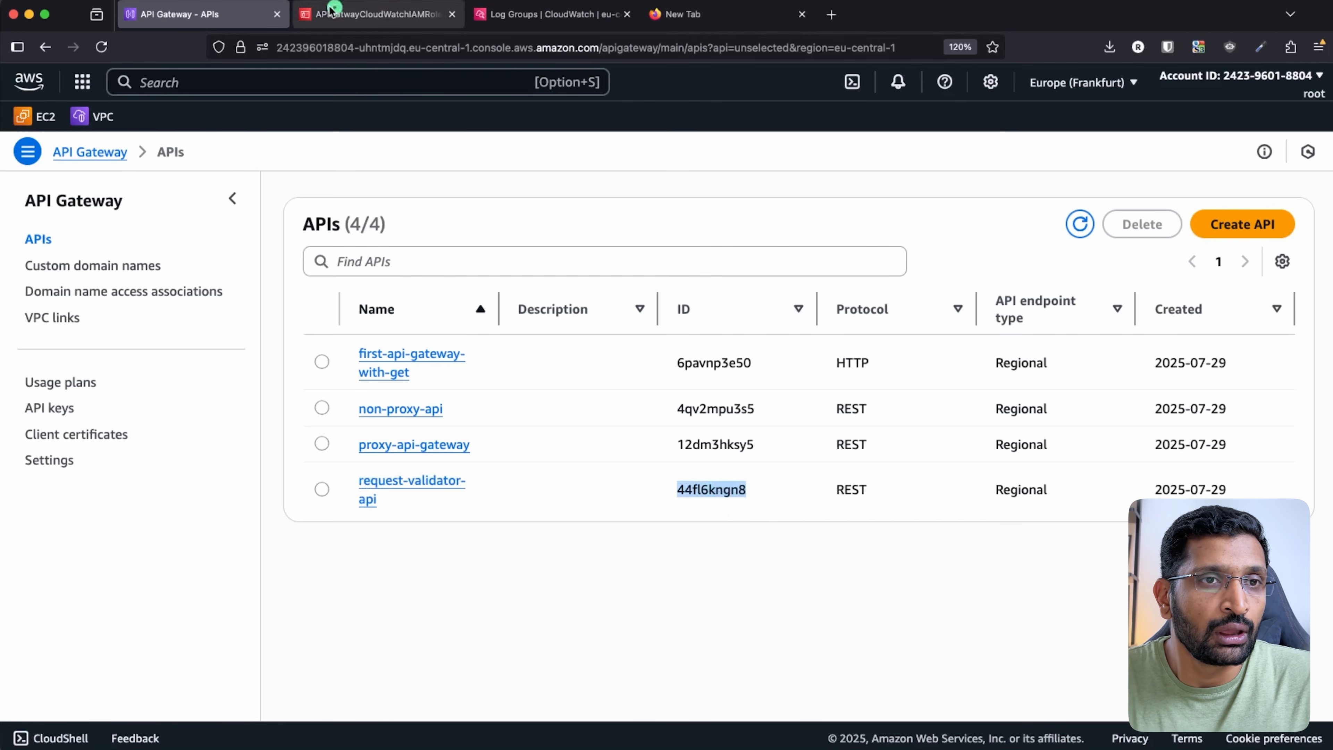
- Open CloudWatch in a new browser tab
click(201, 86)
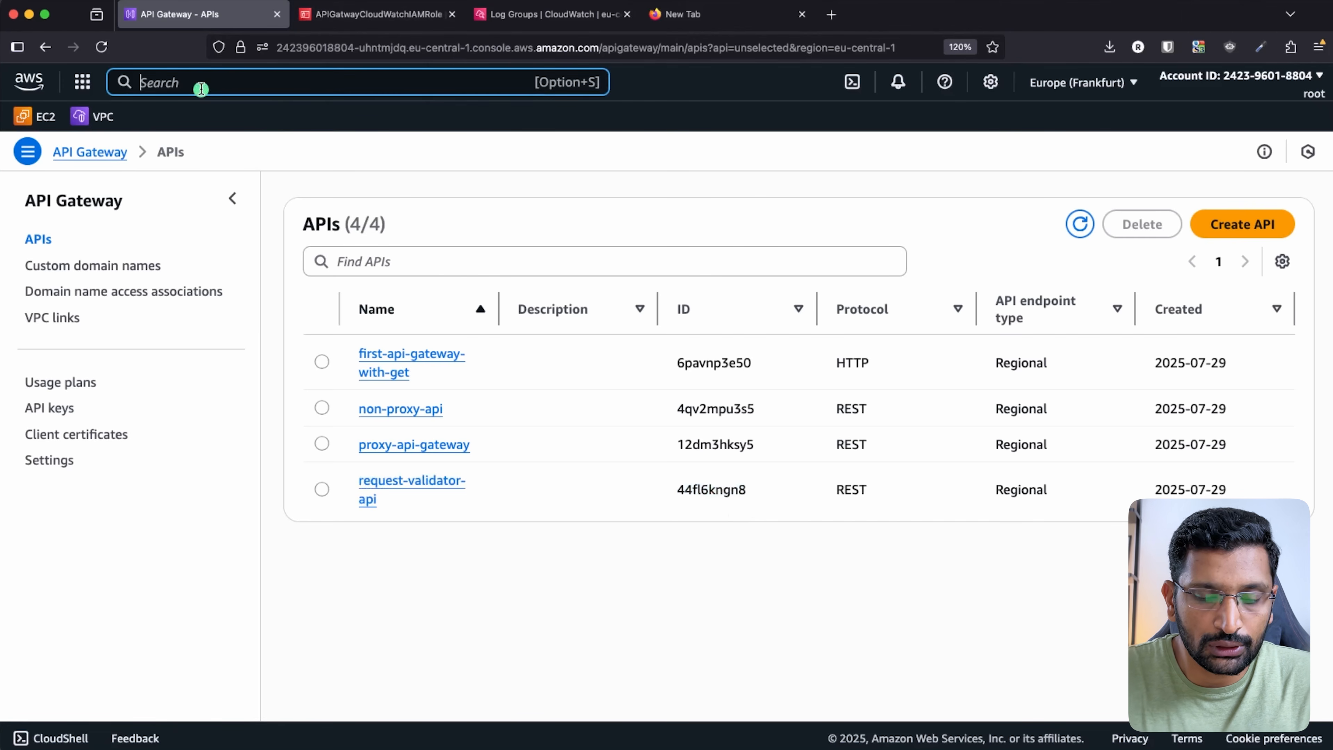
text(cloud)
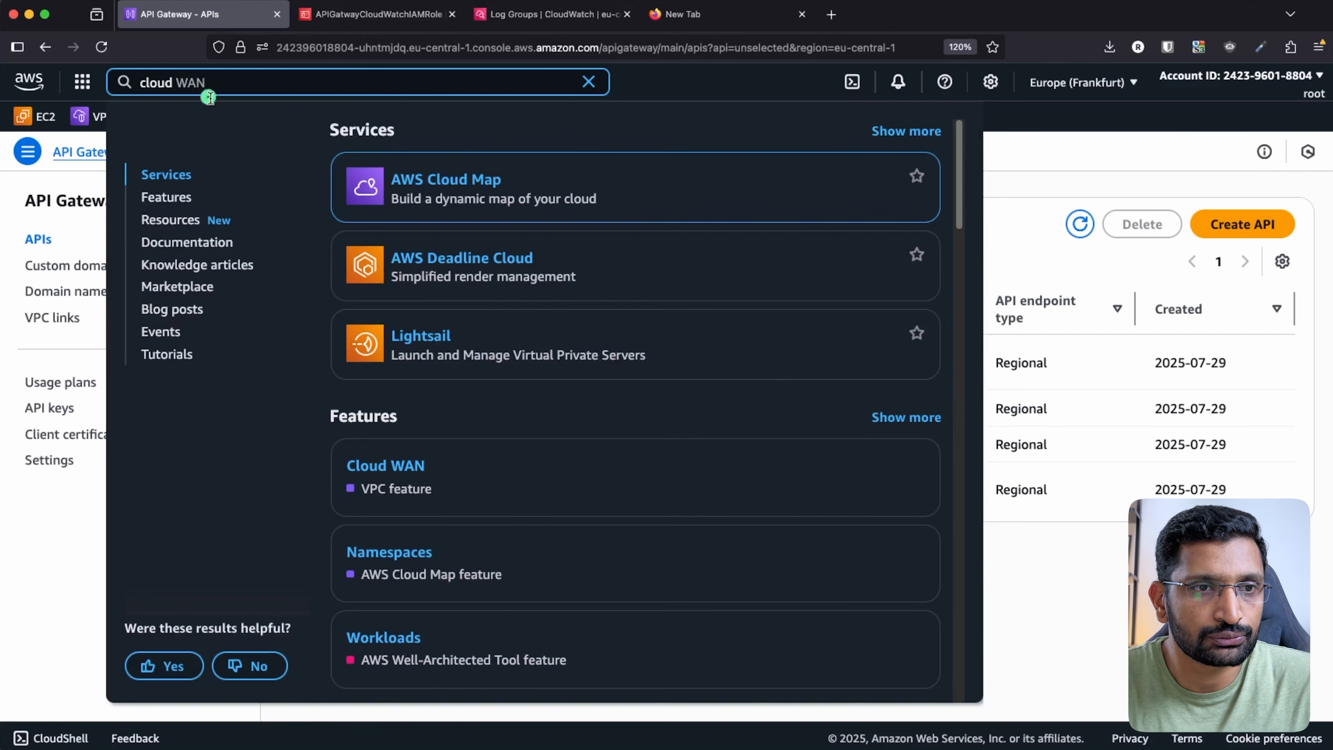
text(wat)
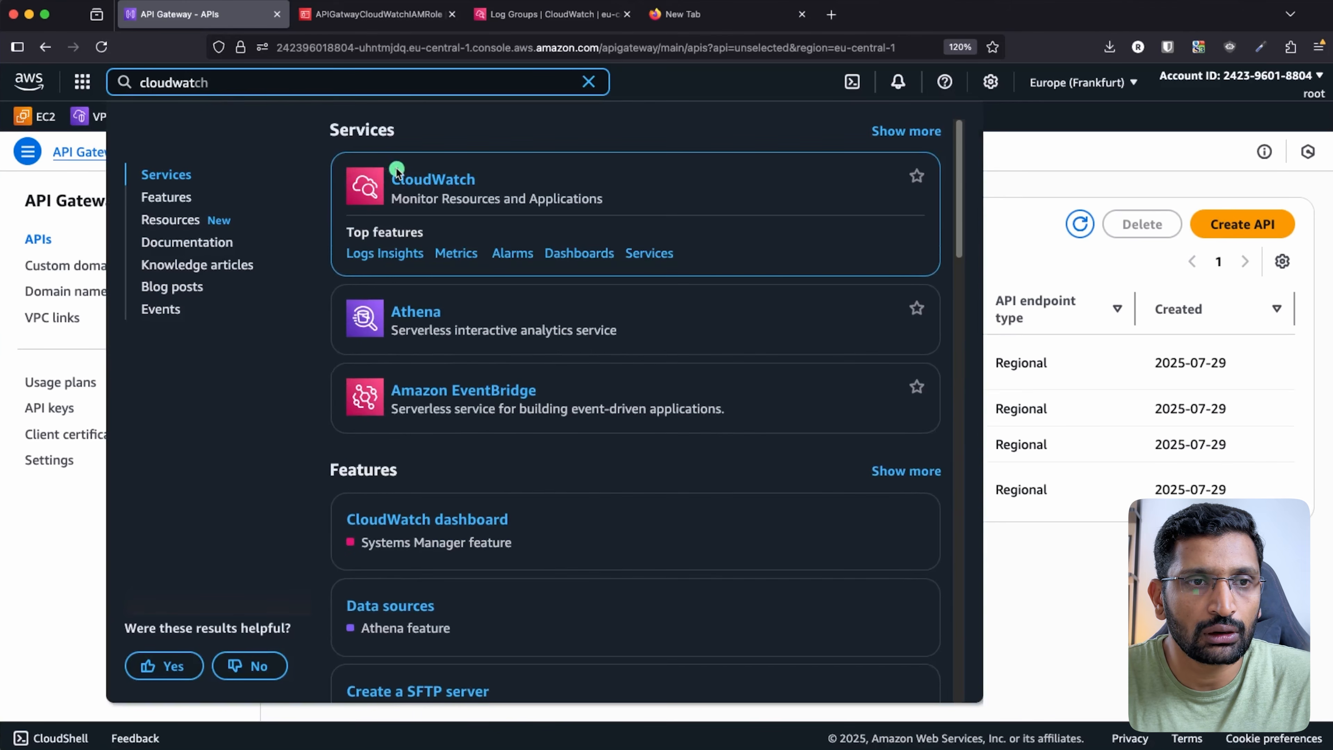
super+click(404, 183)
click(357, 14)
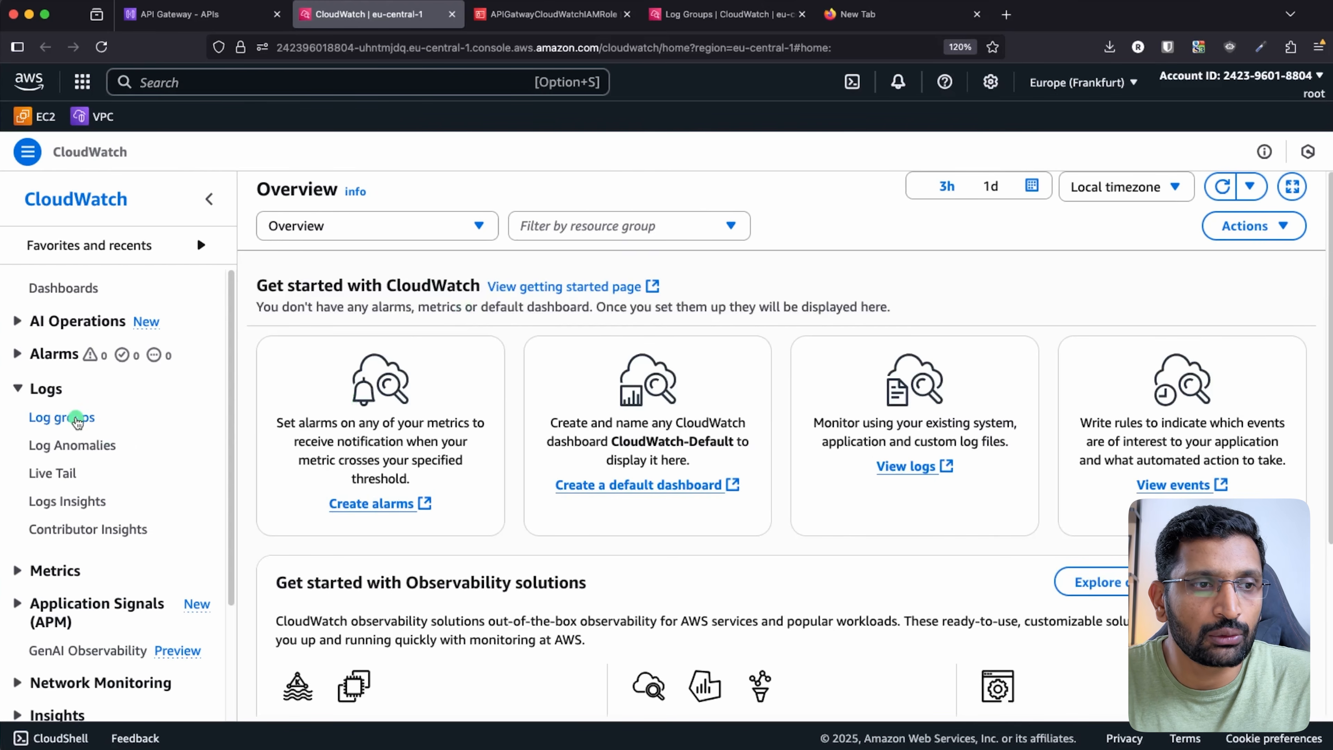
- Filter log groups by the API ID and open API-Gateway-Execution-Logs_44fl6kngn8/dev
click(76, 420)
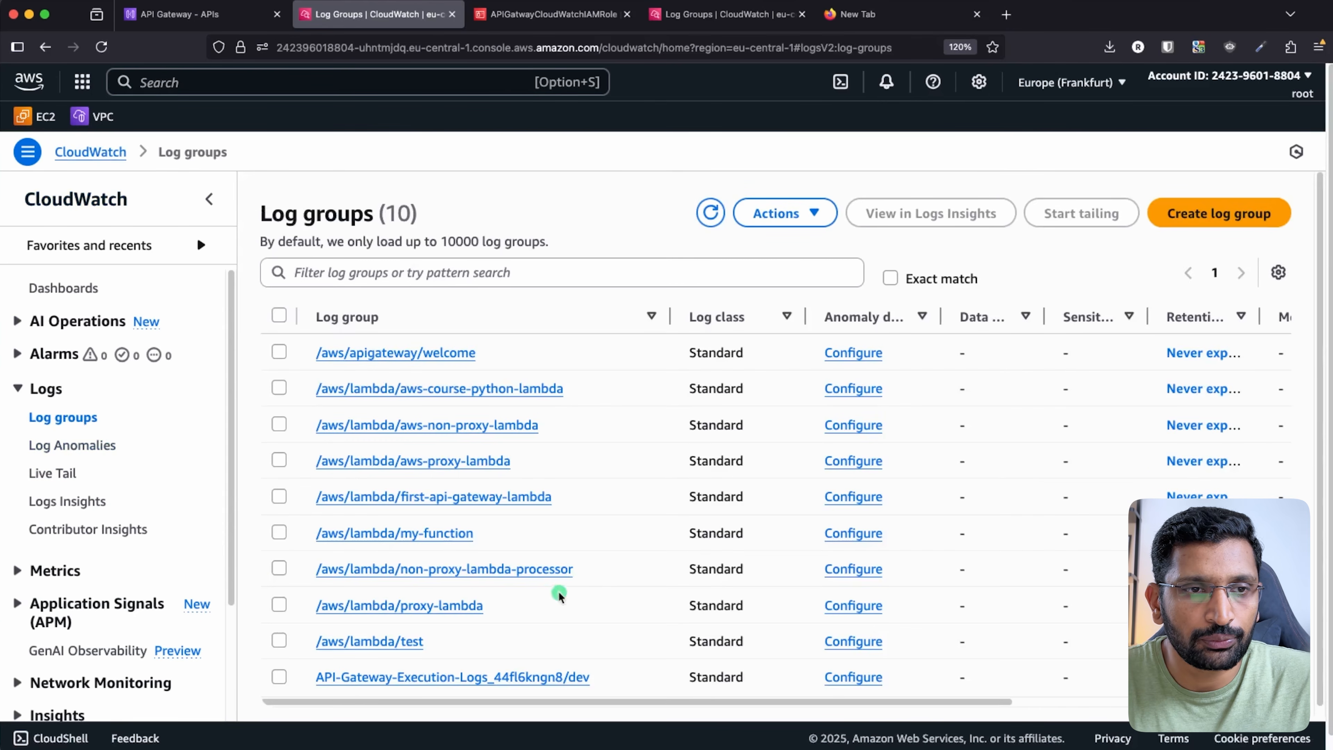
click(399, 284)
text(44fl6kngn8)
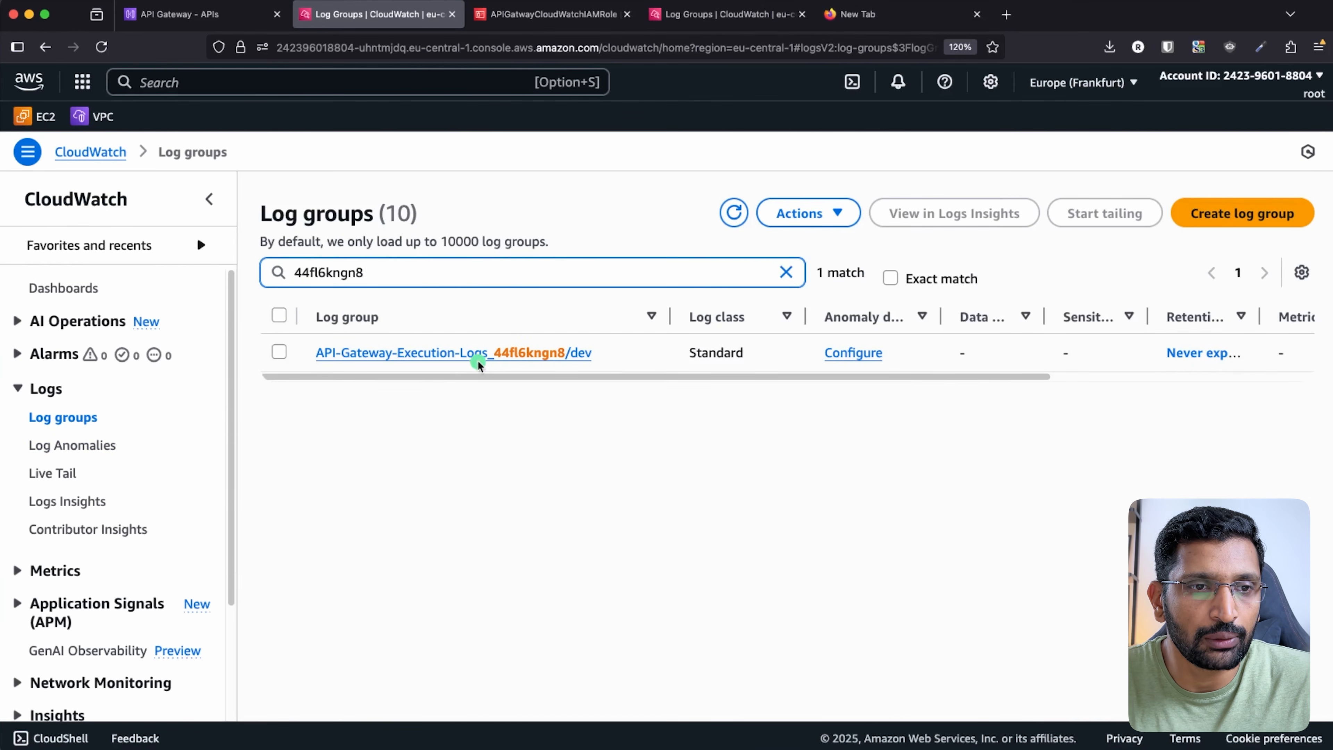
click(478, 356)
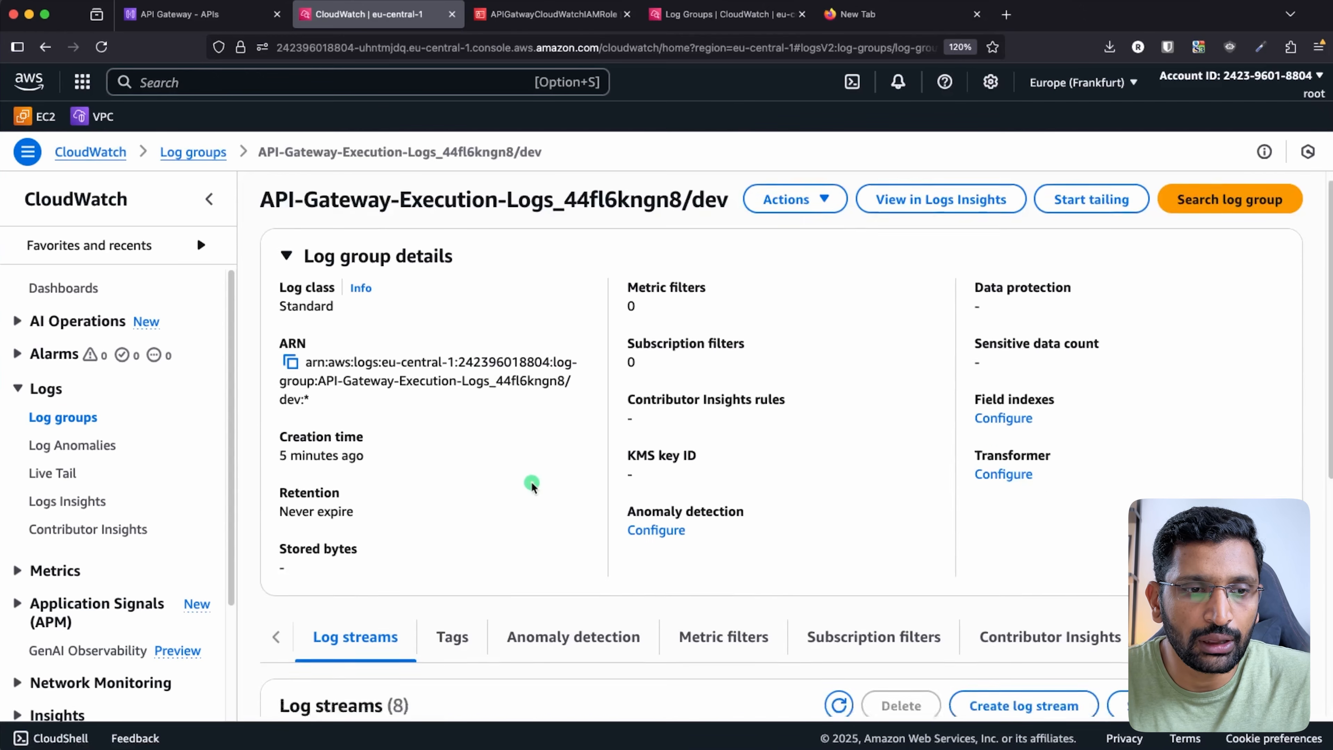
- Open the most recent log stream in the dev execution log group
scroll(530, 482, down, 6)
scroll(548, 538, down, 1)
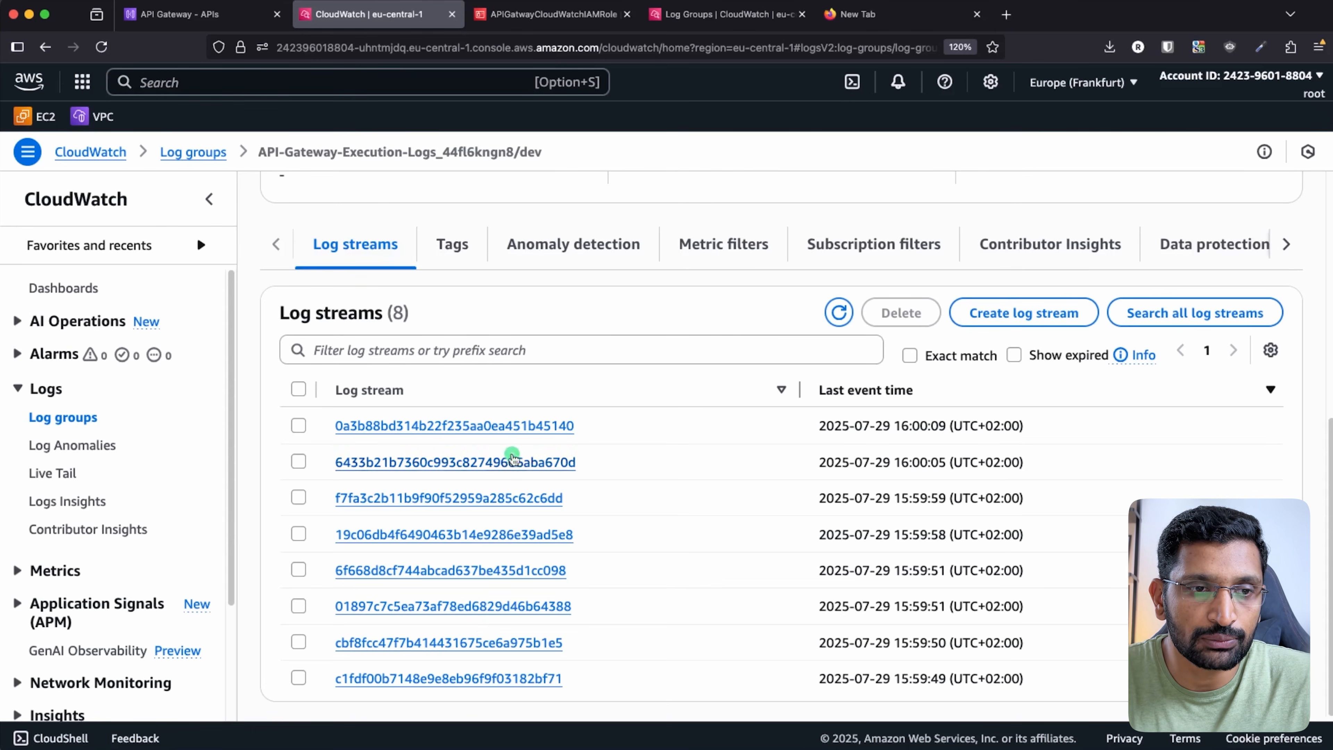
click(505, 426)
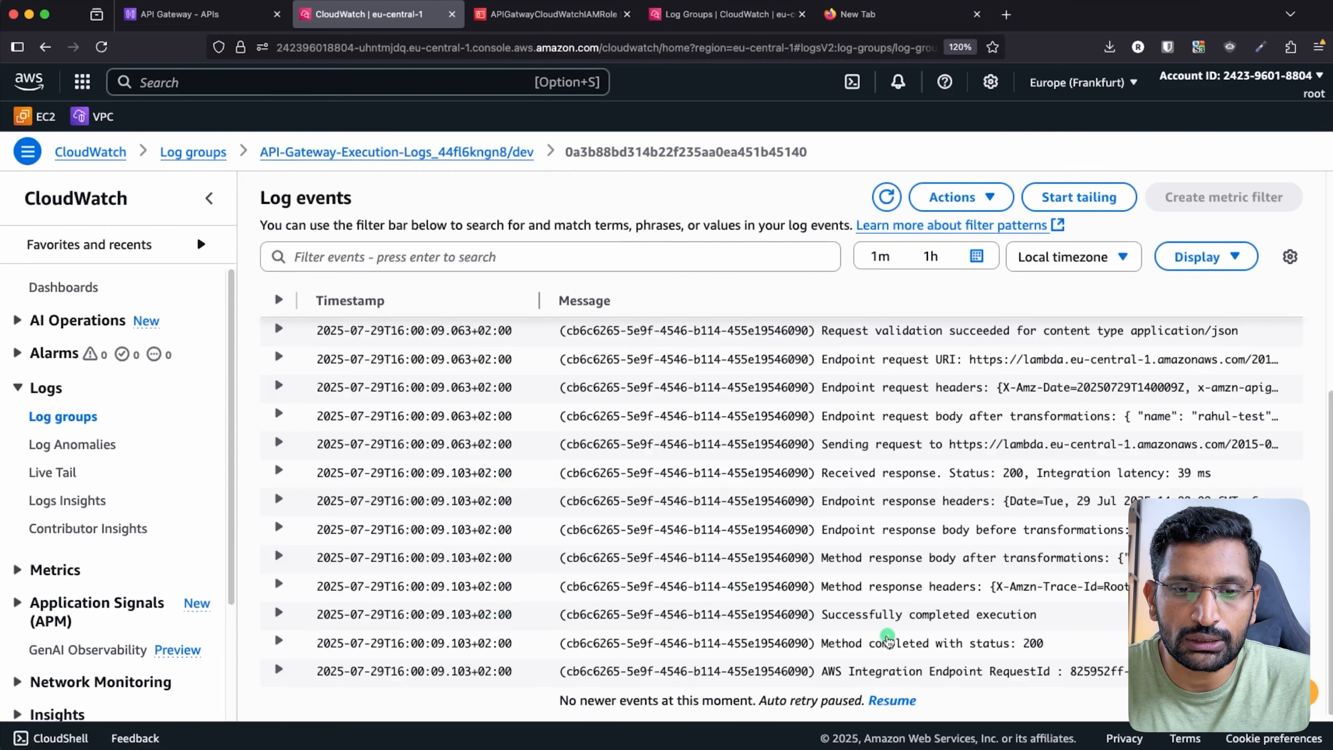
- Expand the 'Method completed with status: 200' and 'API Key authorized' log events
click(899, 643)
double_click(898, 643)
scroll(781, 619, down, 2)
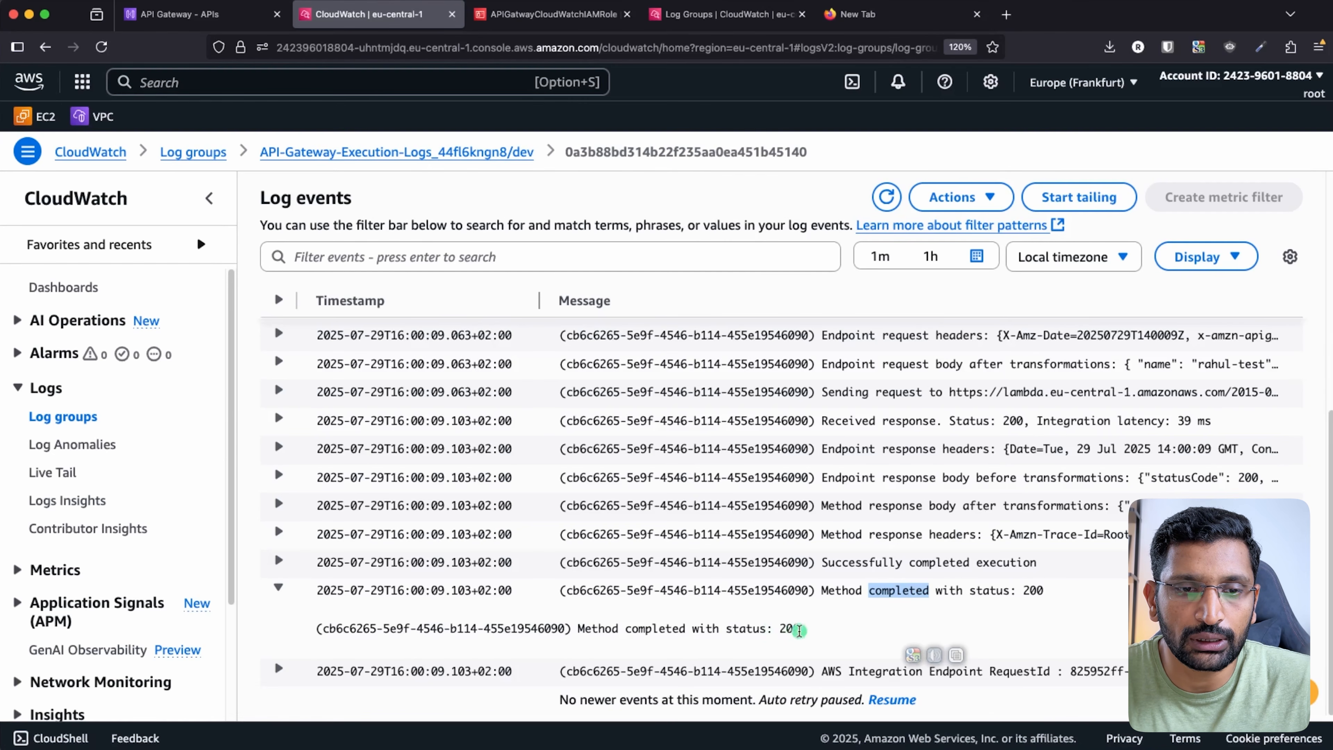
scroll(790, 630, up, 8)
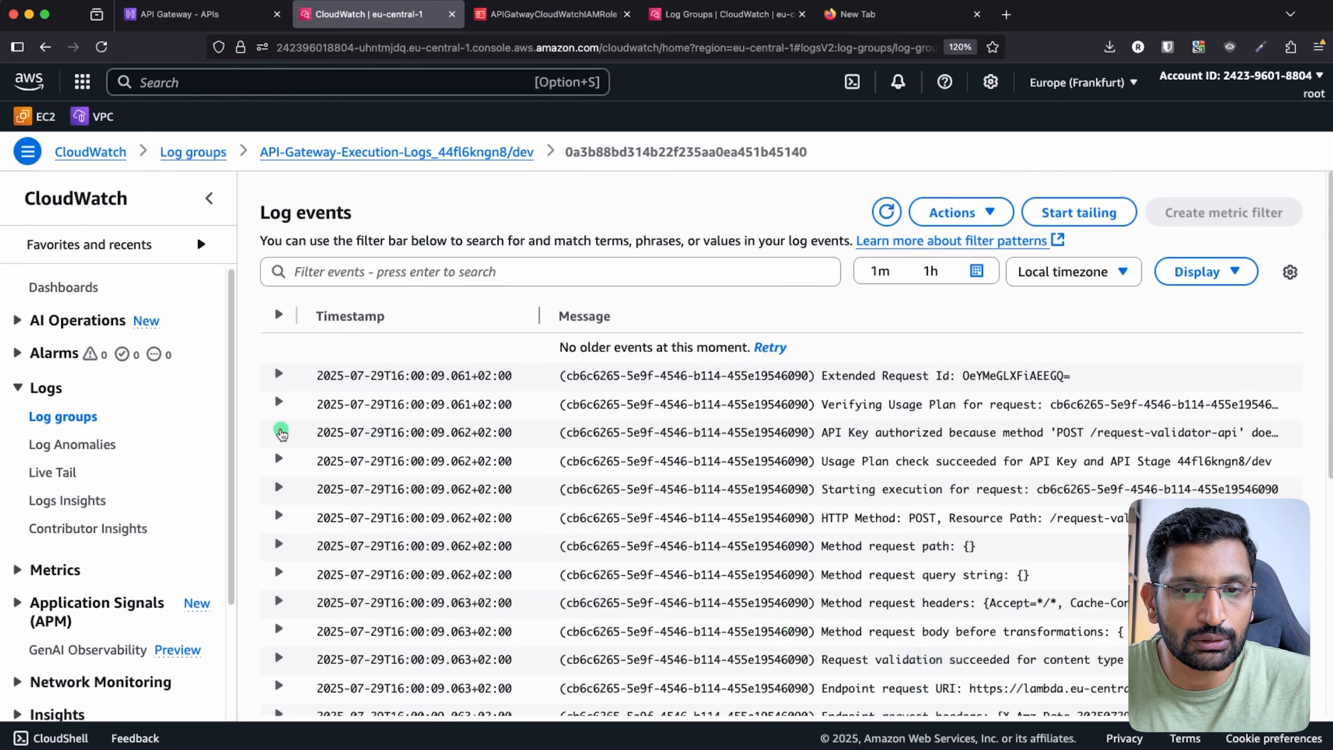
click(279, 431)
triple_click(1192, 437)
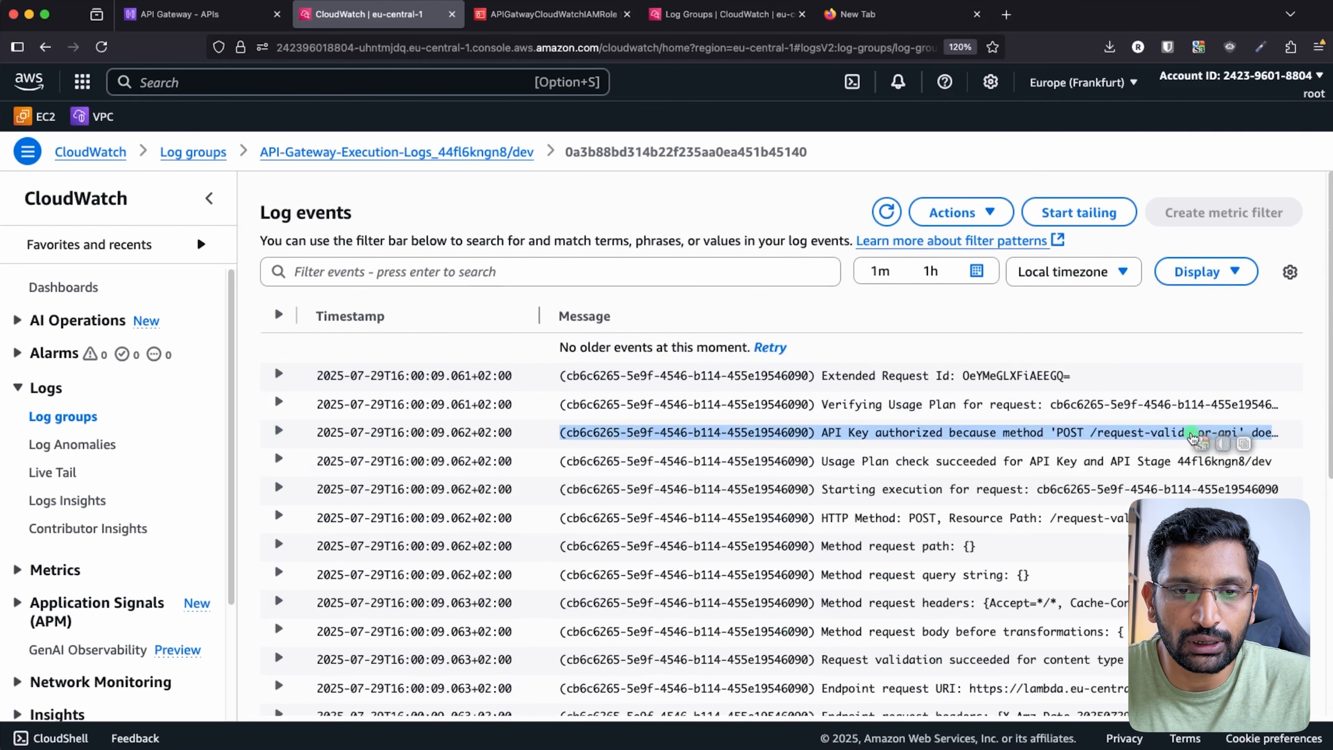
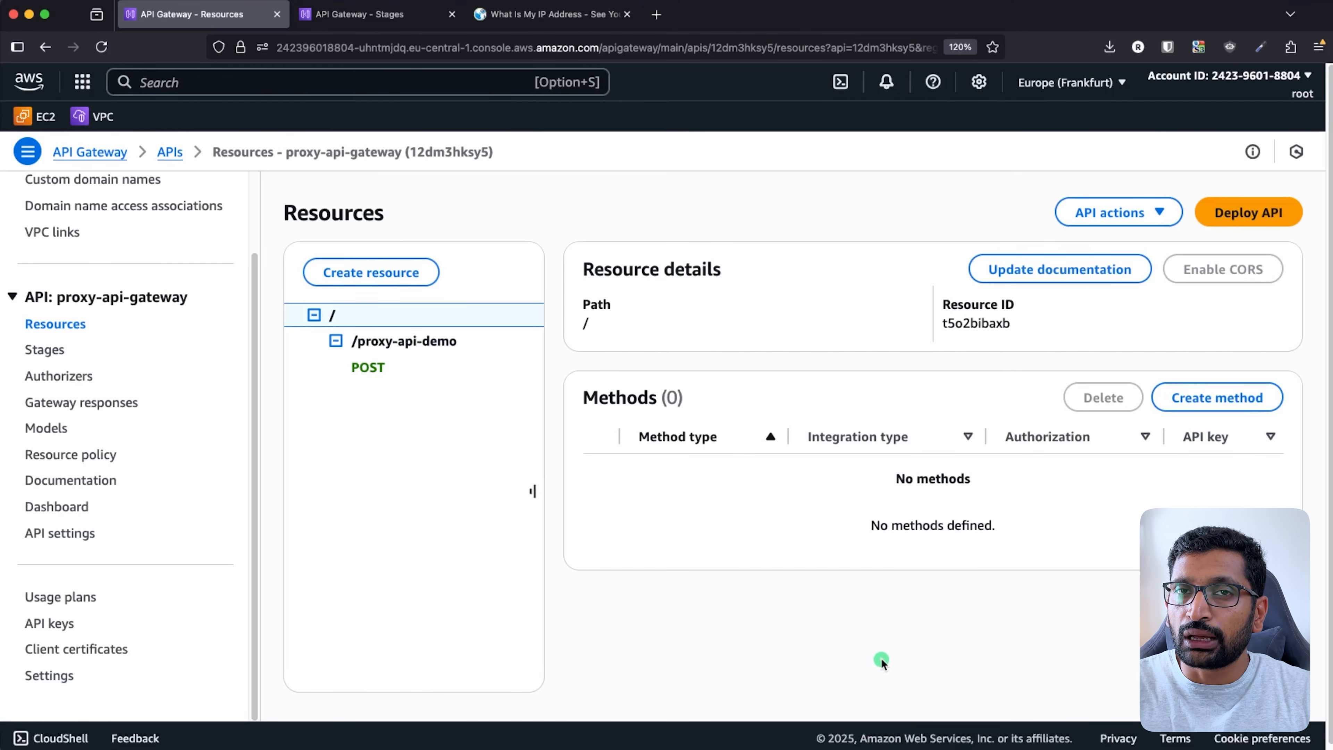
- Switch from the proxy-api-gateway Resources page over to Postman
key(super+Tab)
key(super+Tab)
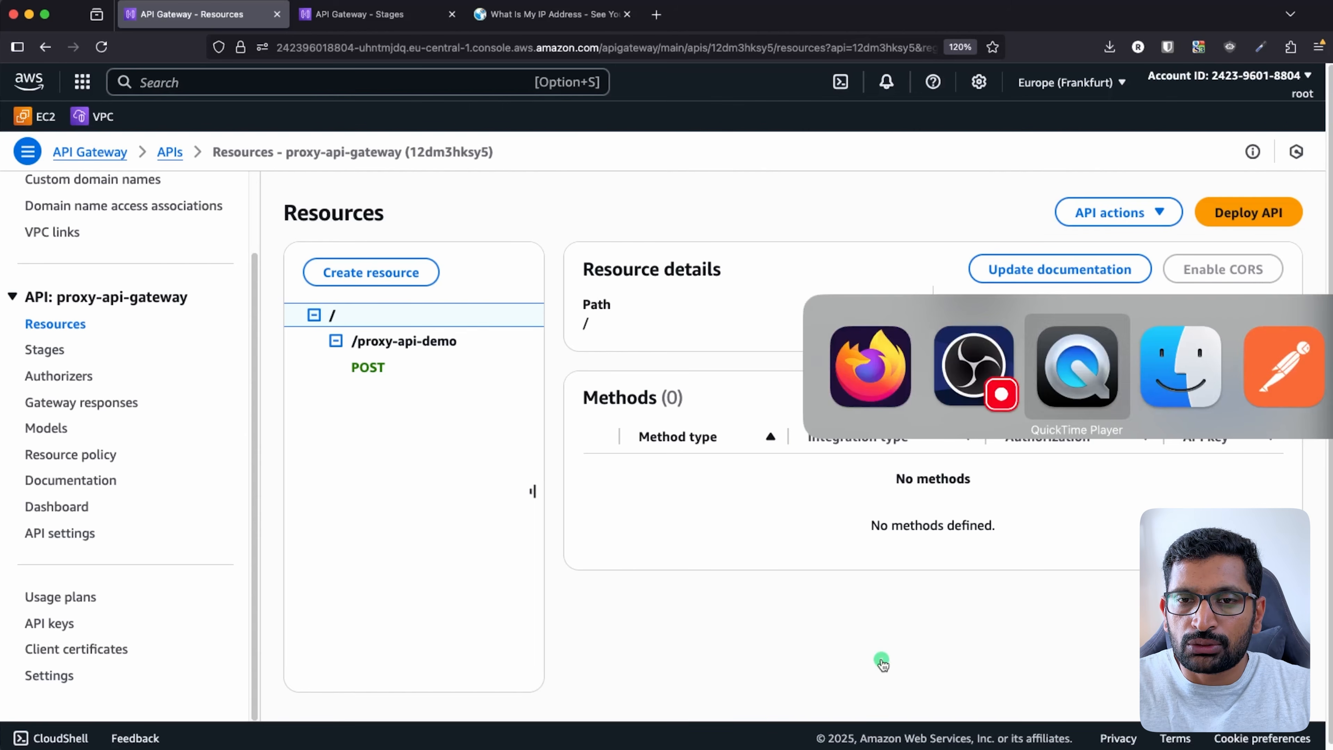
key(super+Tab)
key(super+Tab)
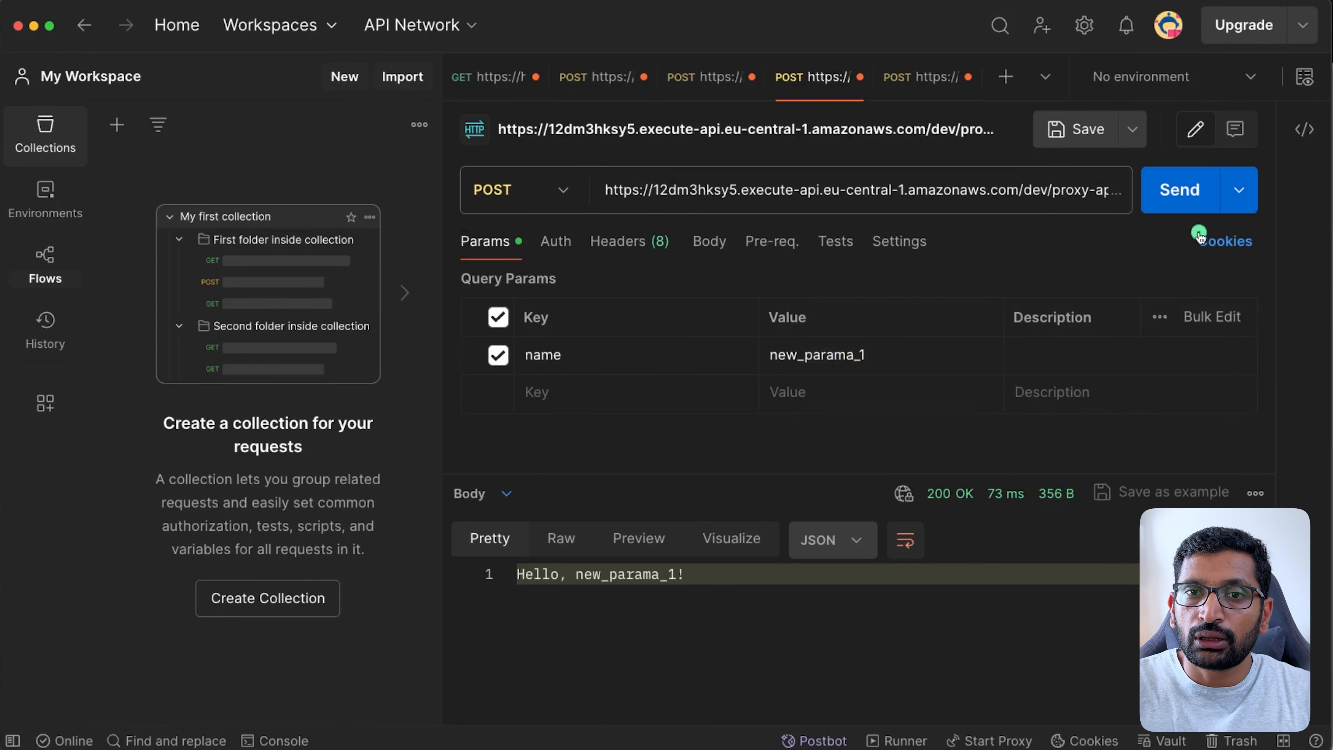
- Resend the POST, then change the name value to new_parama_2 and send again
click(1179, 194)
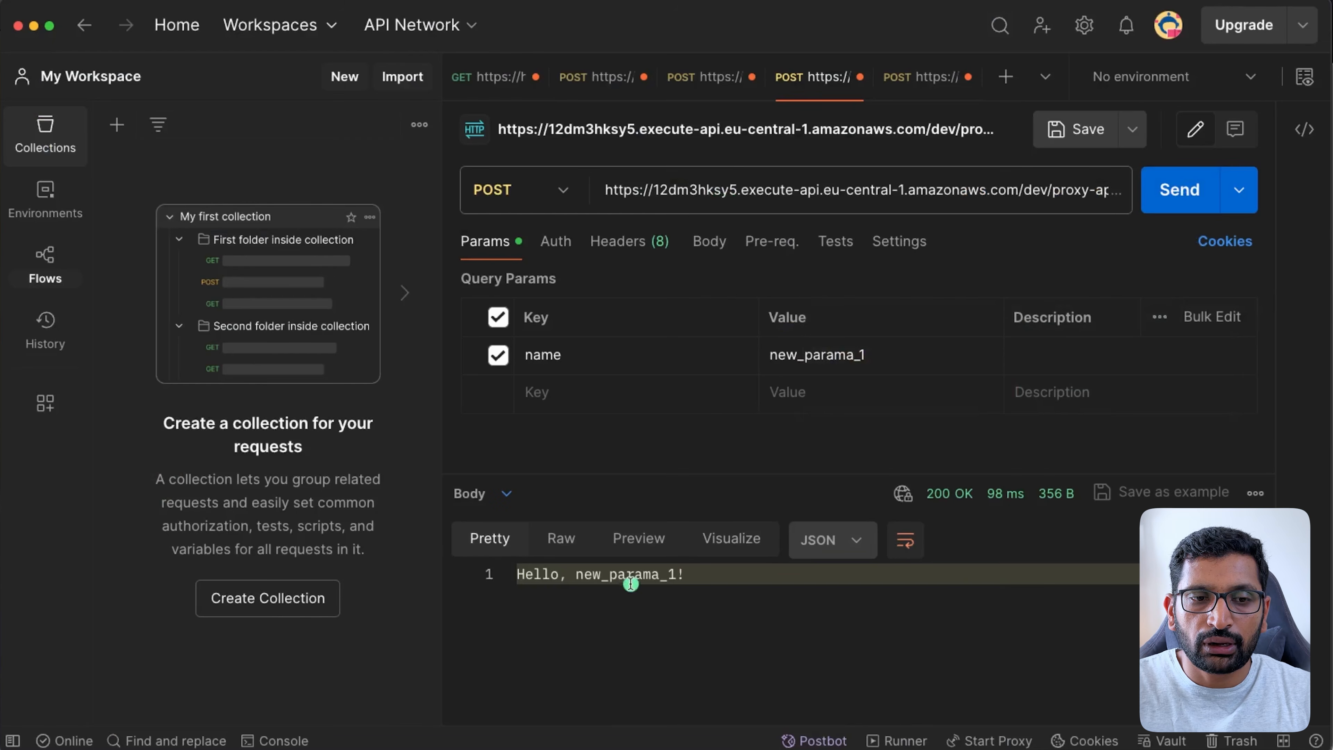
click(883, 362)
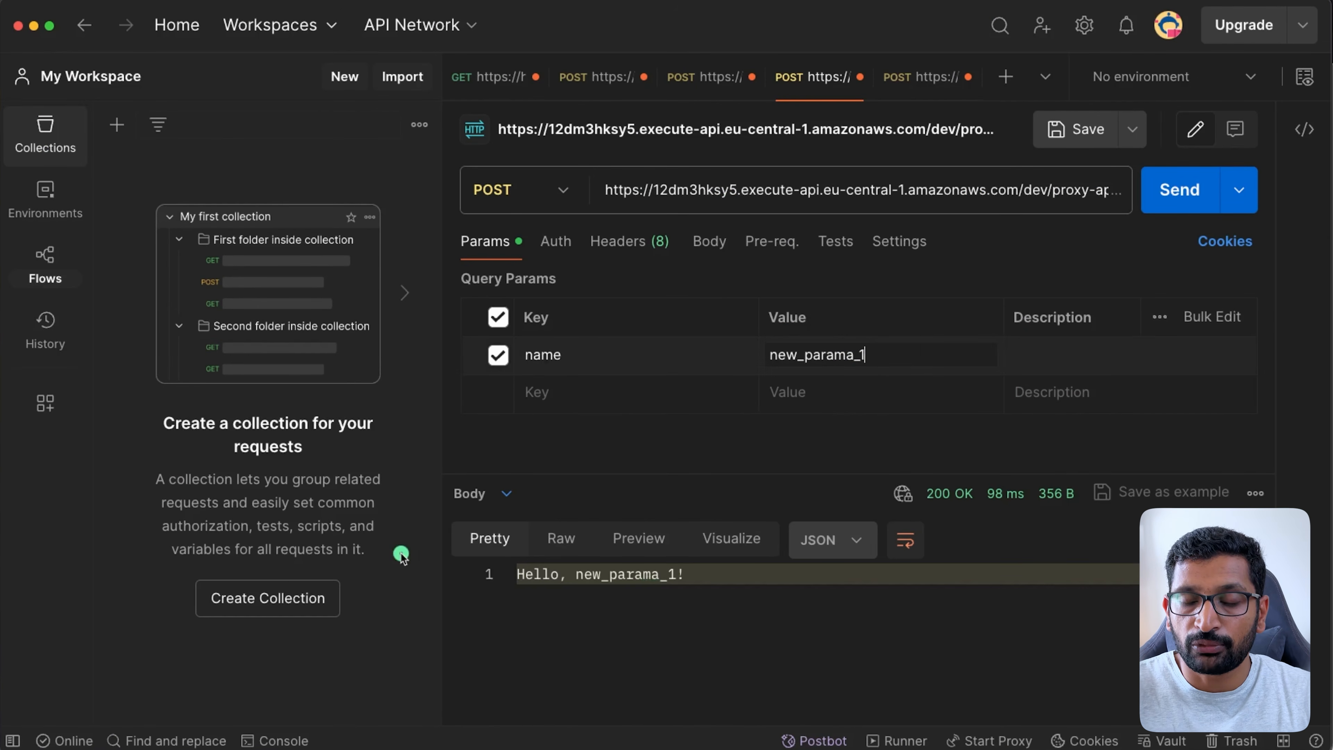
key(BackSpace)
text(2)
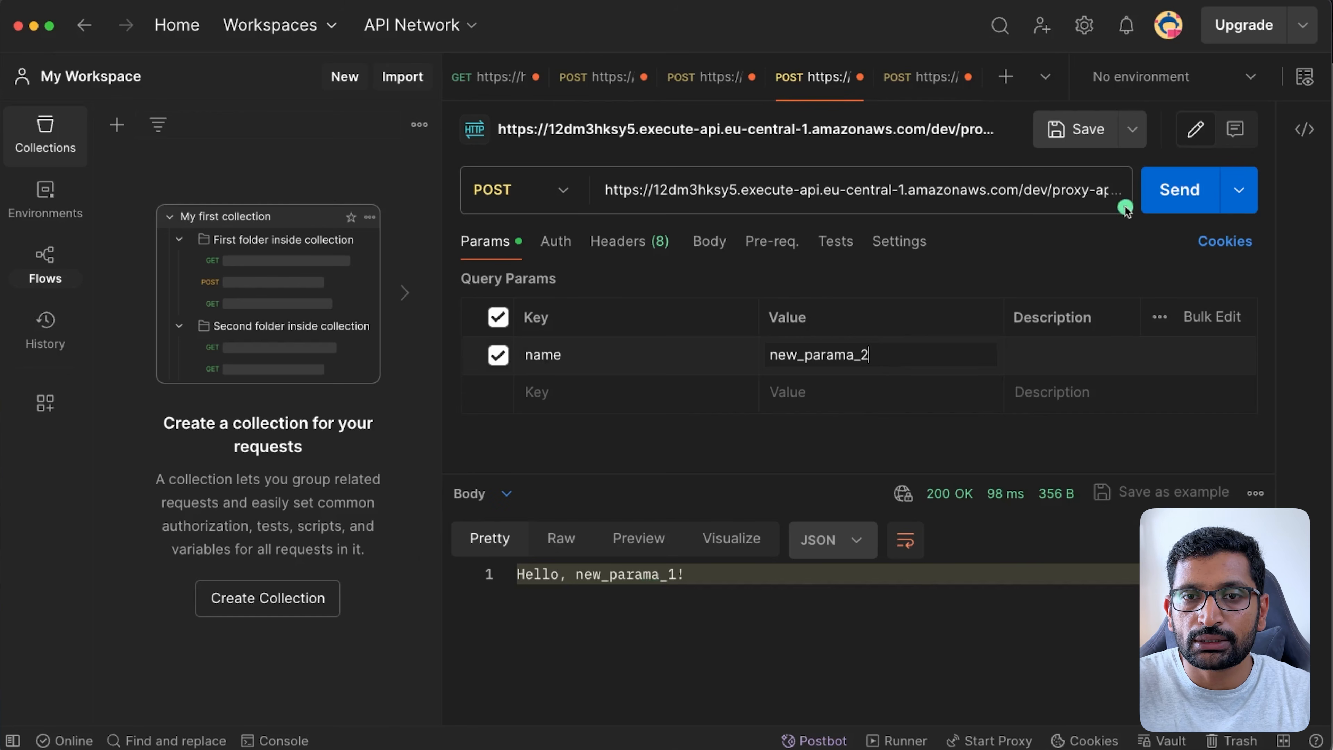
click(1166, 202)
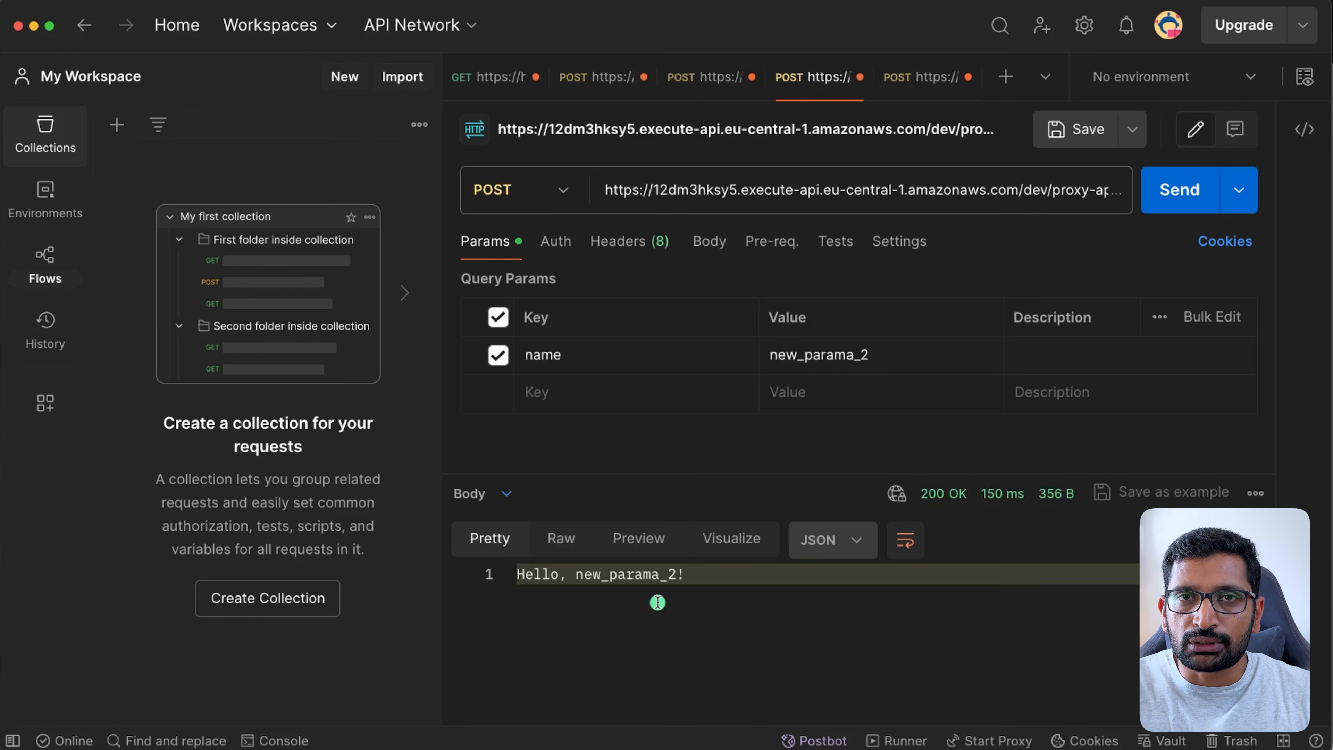
key(super+Tab)
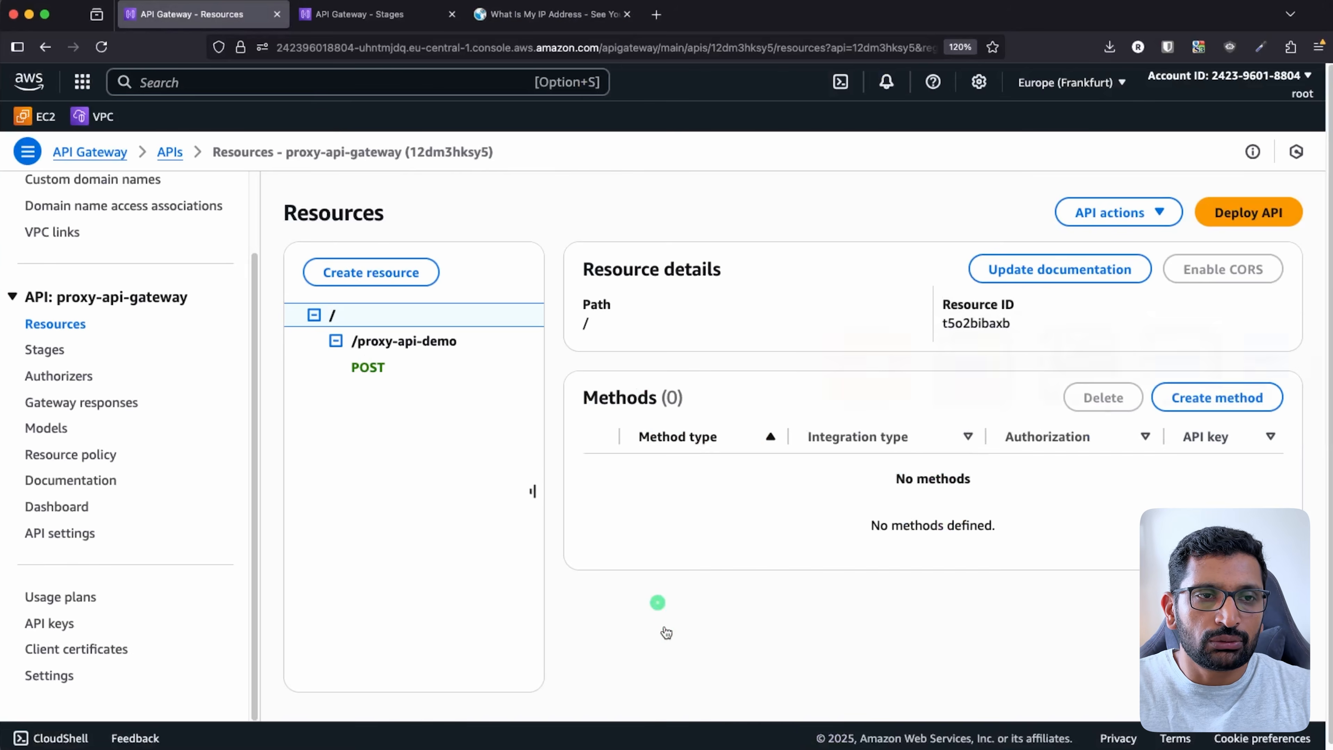
click(555, 15)
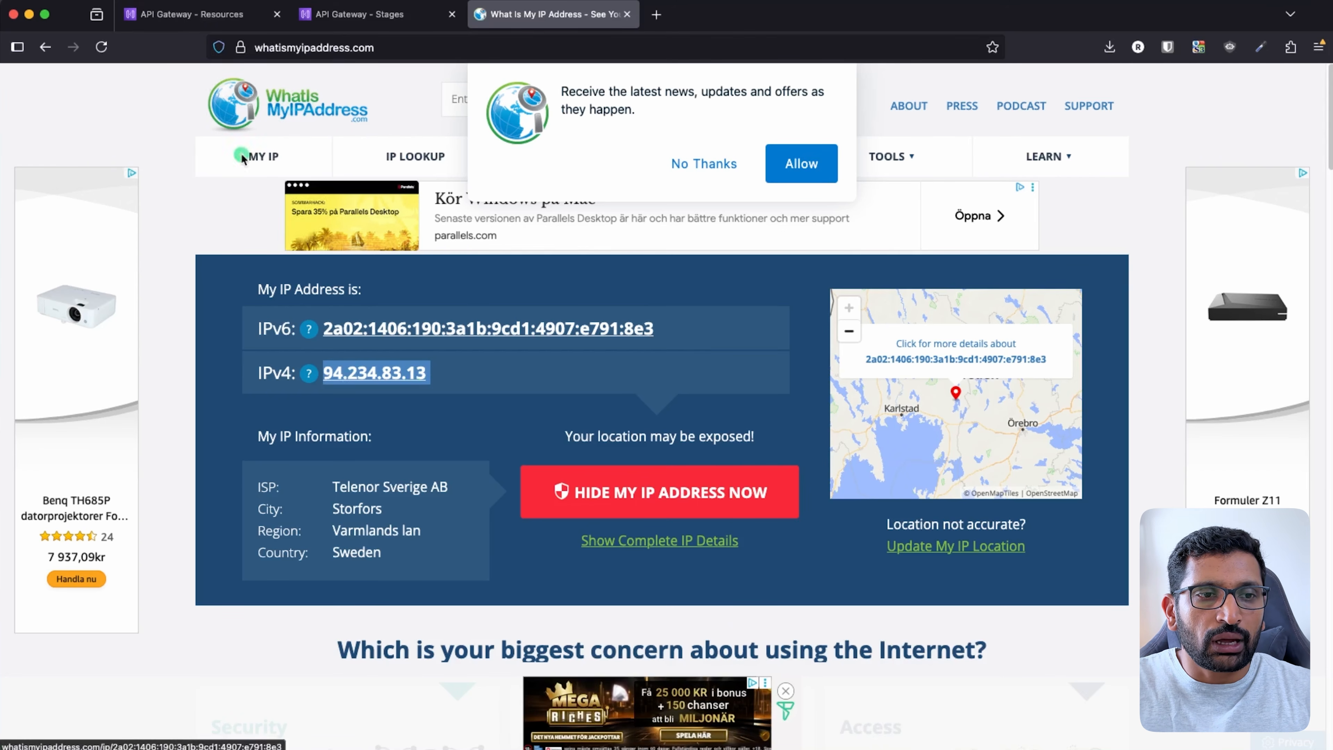
click(184, 13)
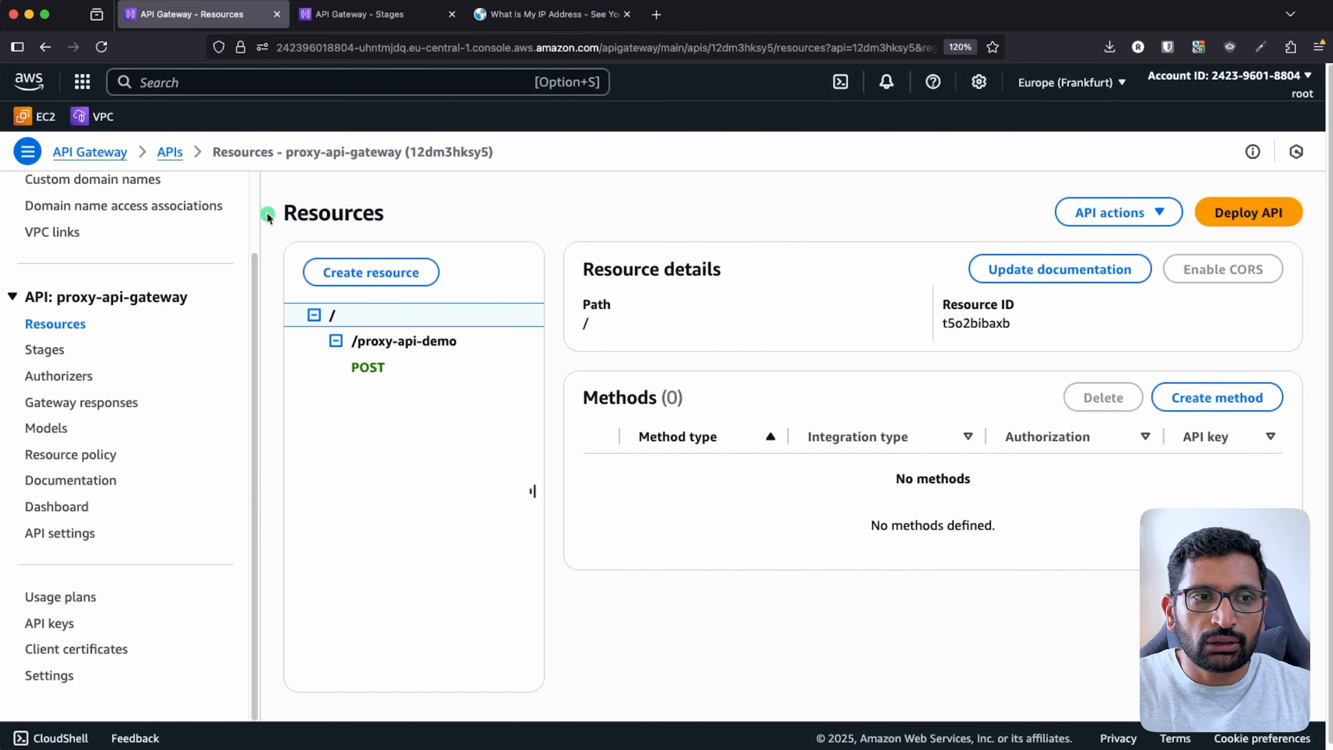
- Annotate the proxy-api-gateway name and the Resource policy sidebar entry for viewers
drag(493, 158, 215, 151)
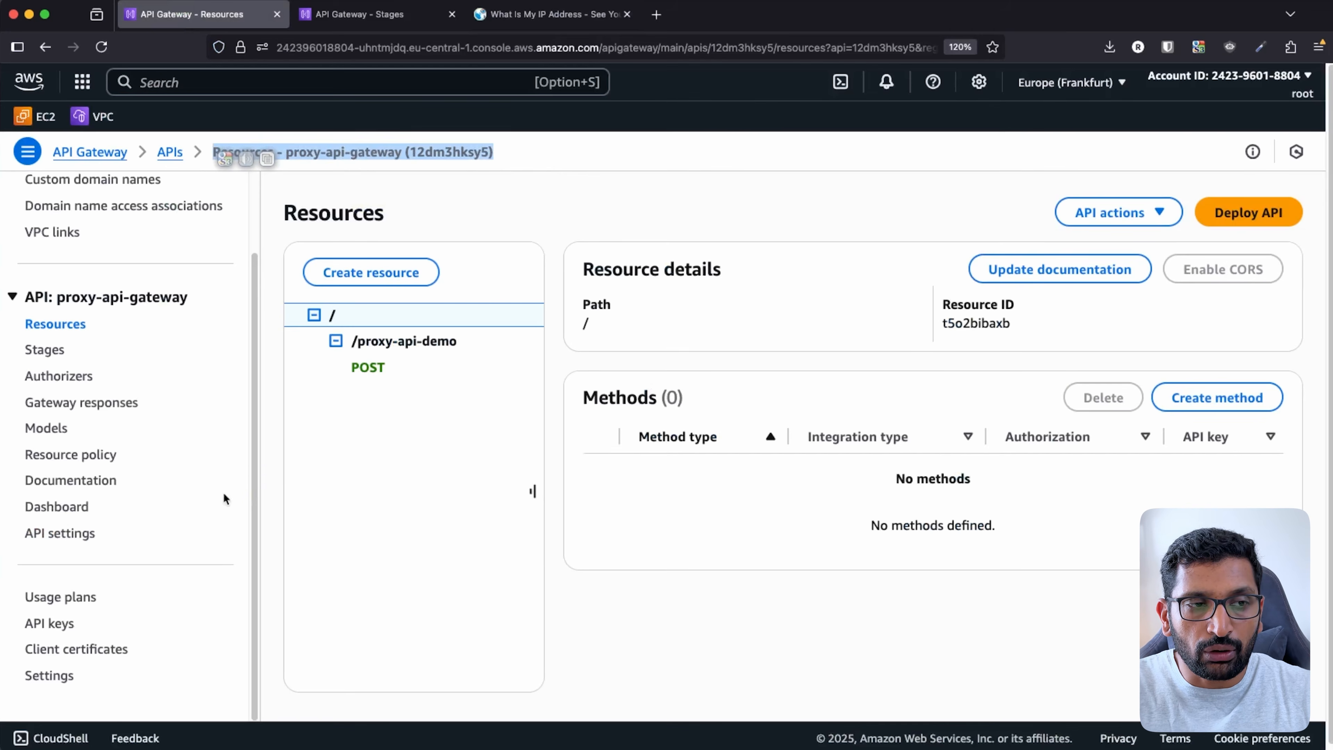
key(ctrl+alt+a)
mouse_move(135, 445)
mouse_down()
mouse_move(37, 436)
mouse_move(143, 456)
mouse_move(115, 427)
mouse_up()
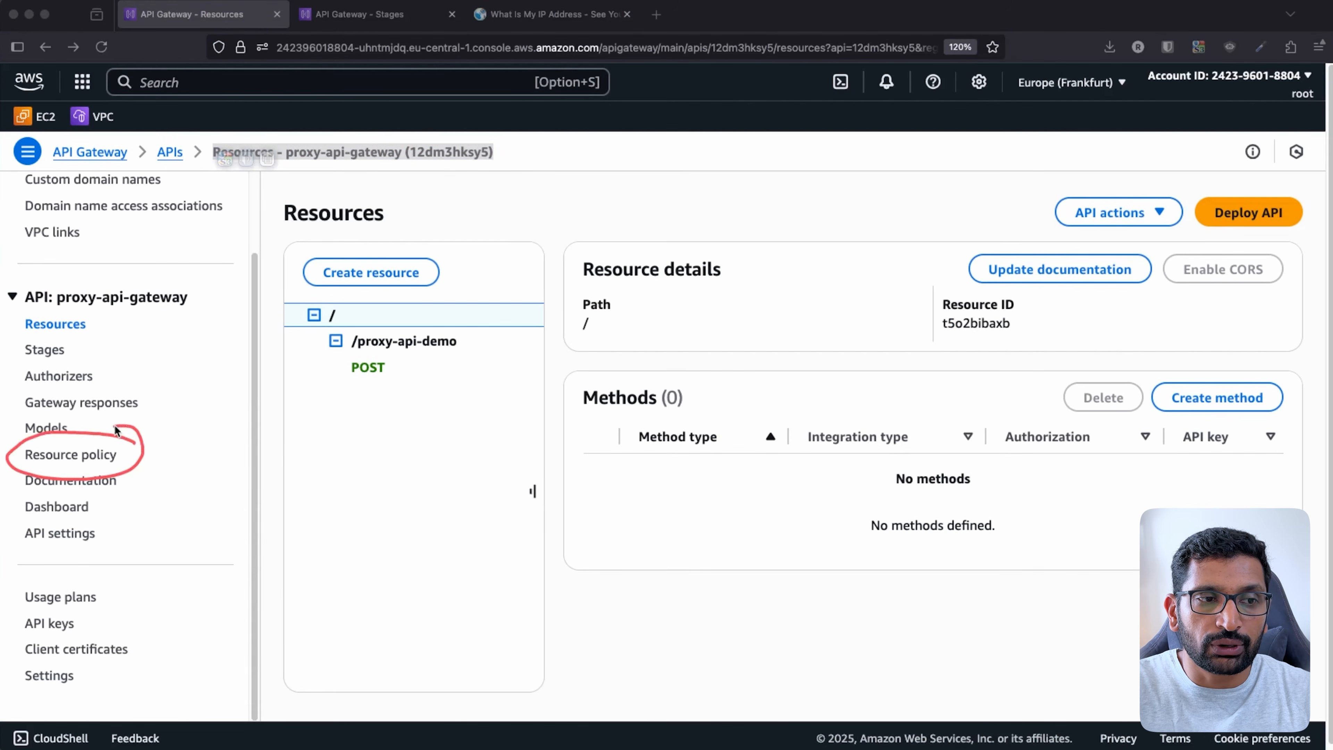
key(Escape)
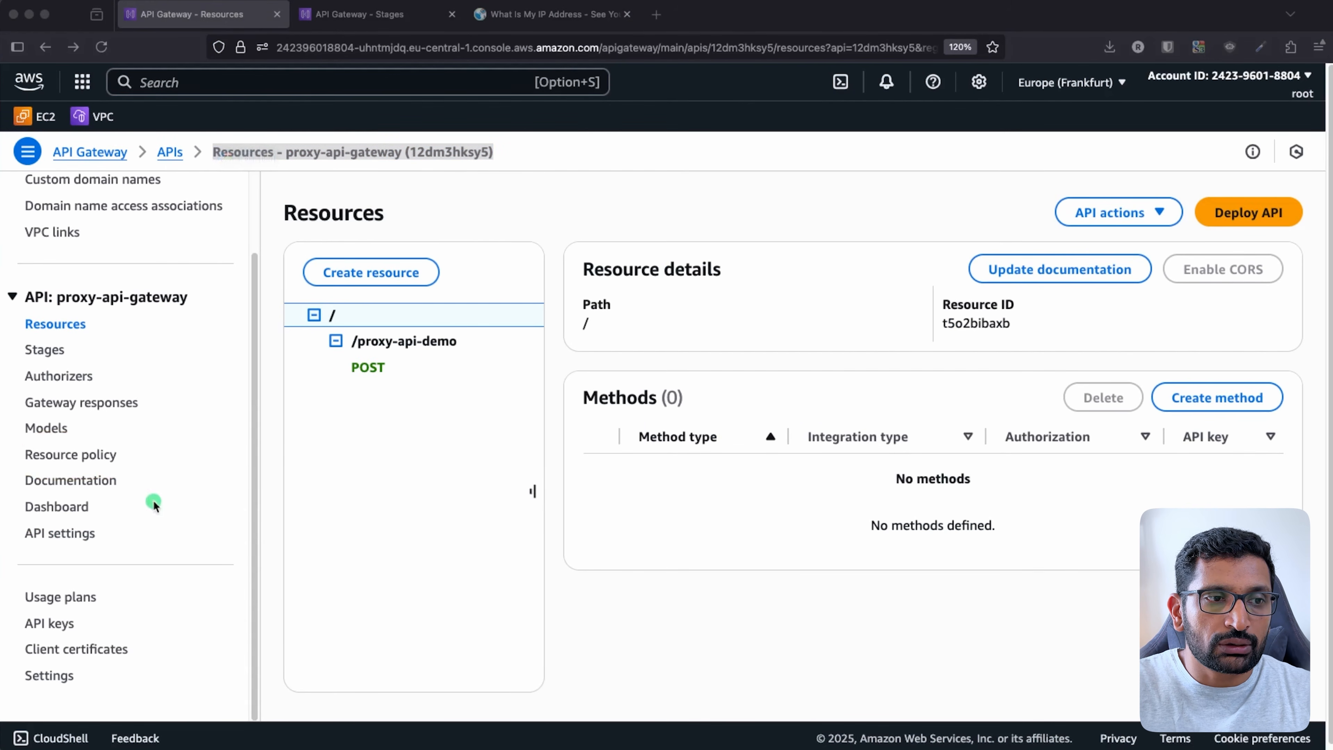
- Open Resource policy, start a new policy and list the available templates
click(91, 456)
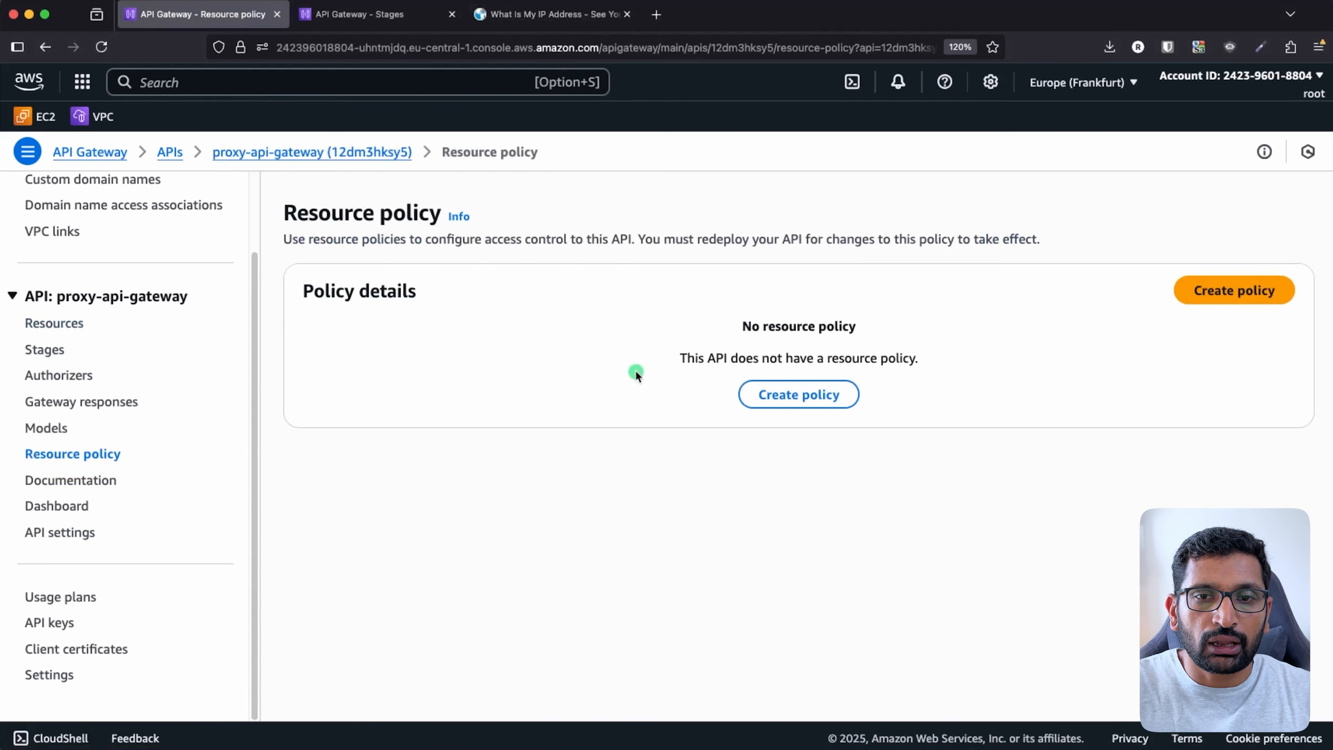
click(1268, 298)
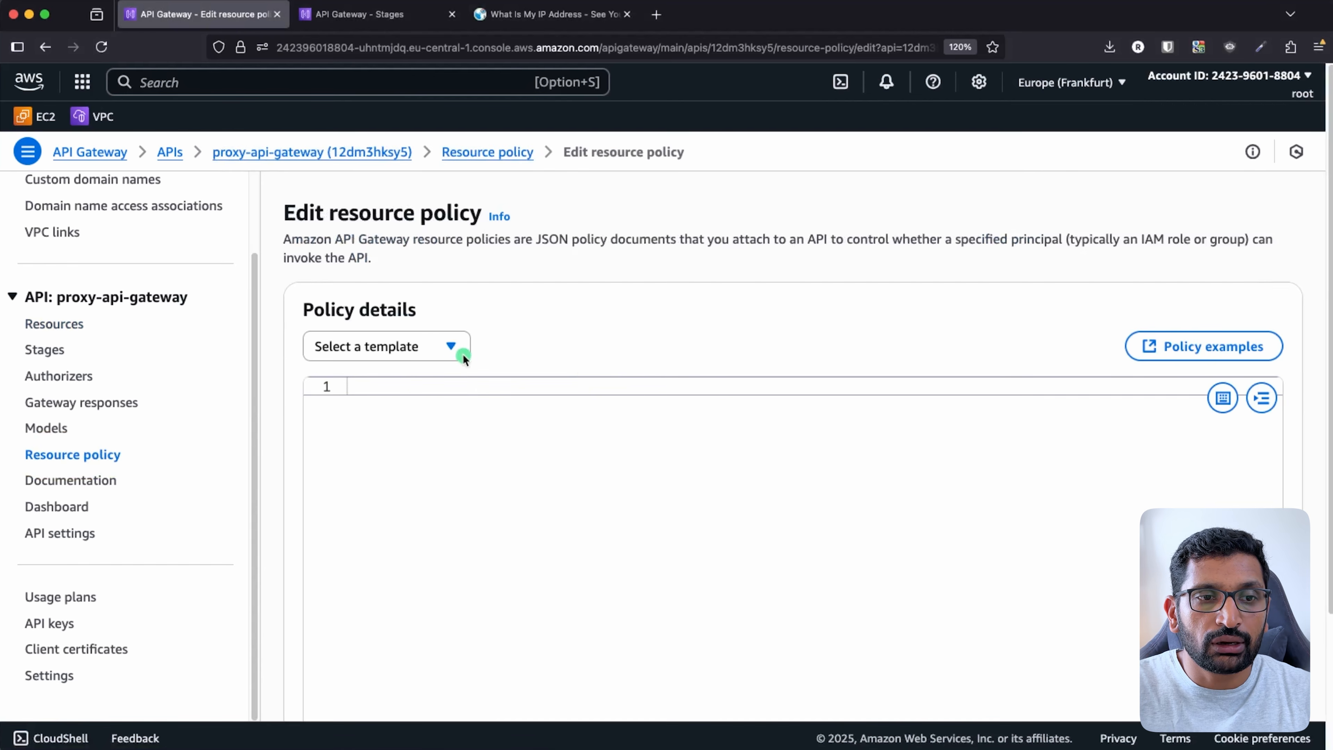
click(449, 348)
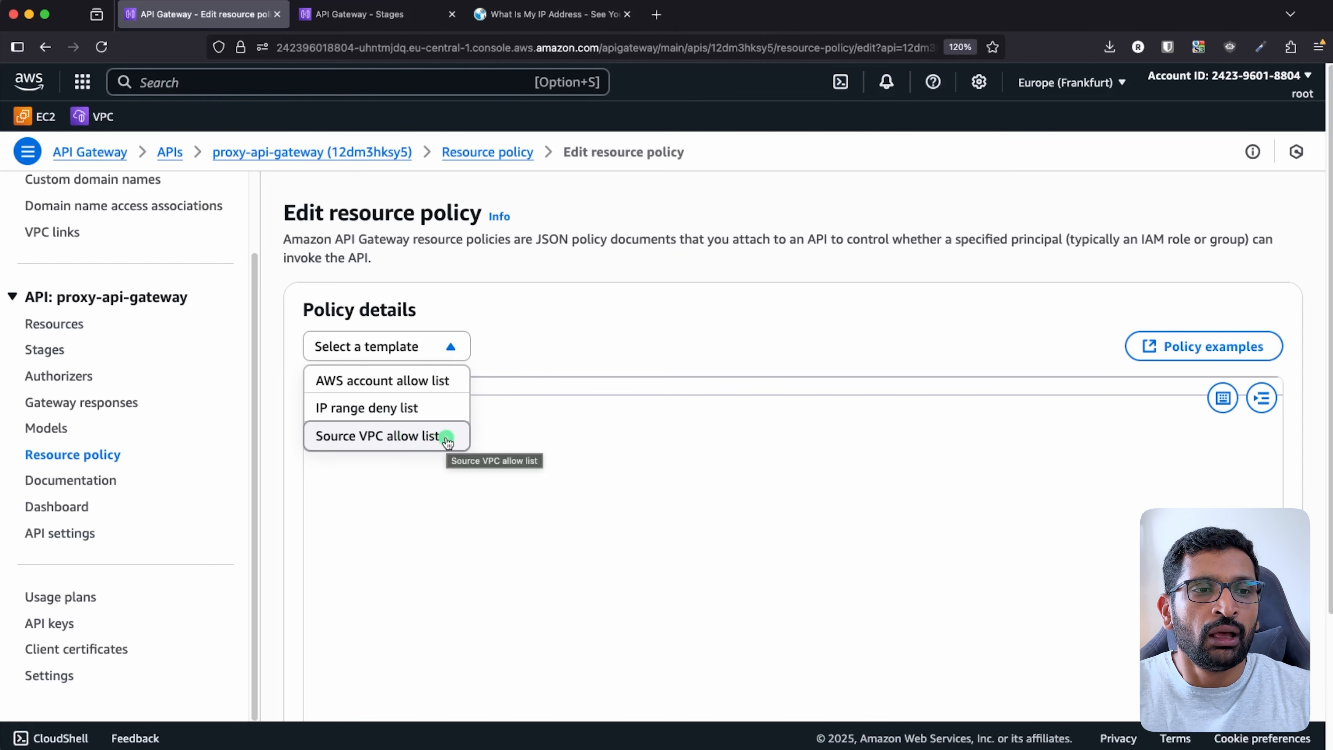
- Load the IP range deny list template into the policy editor
click(407, 415)
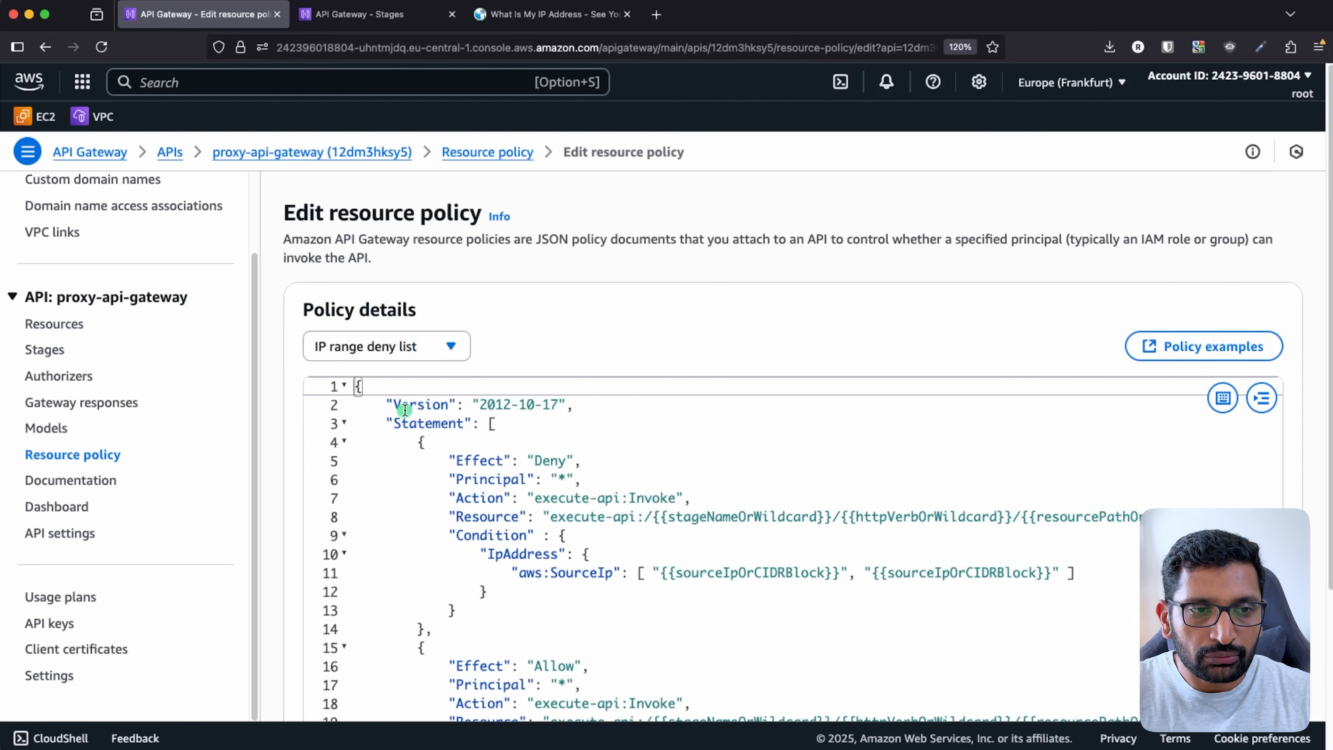
click(584, 498)
scroll(584, 497, down, 2)
scroll(583, 498, down, 1)
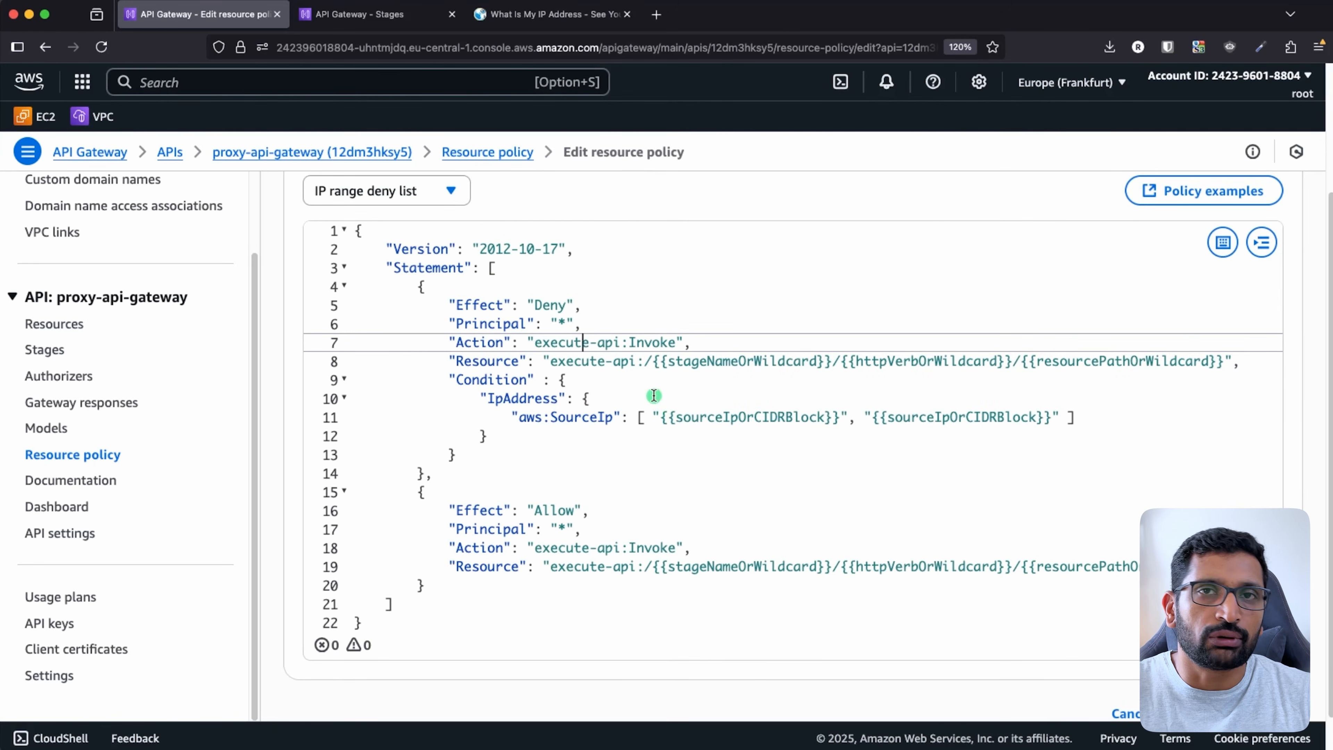
click(1331, 682)
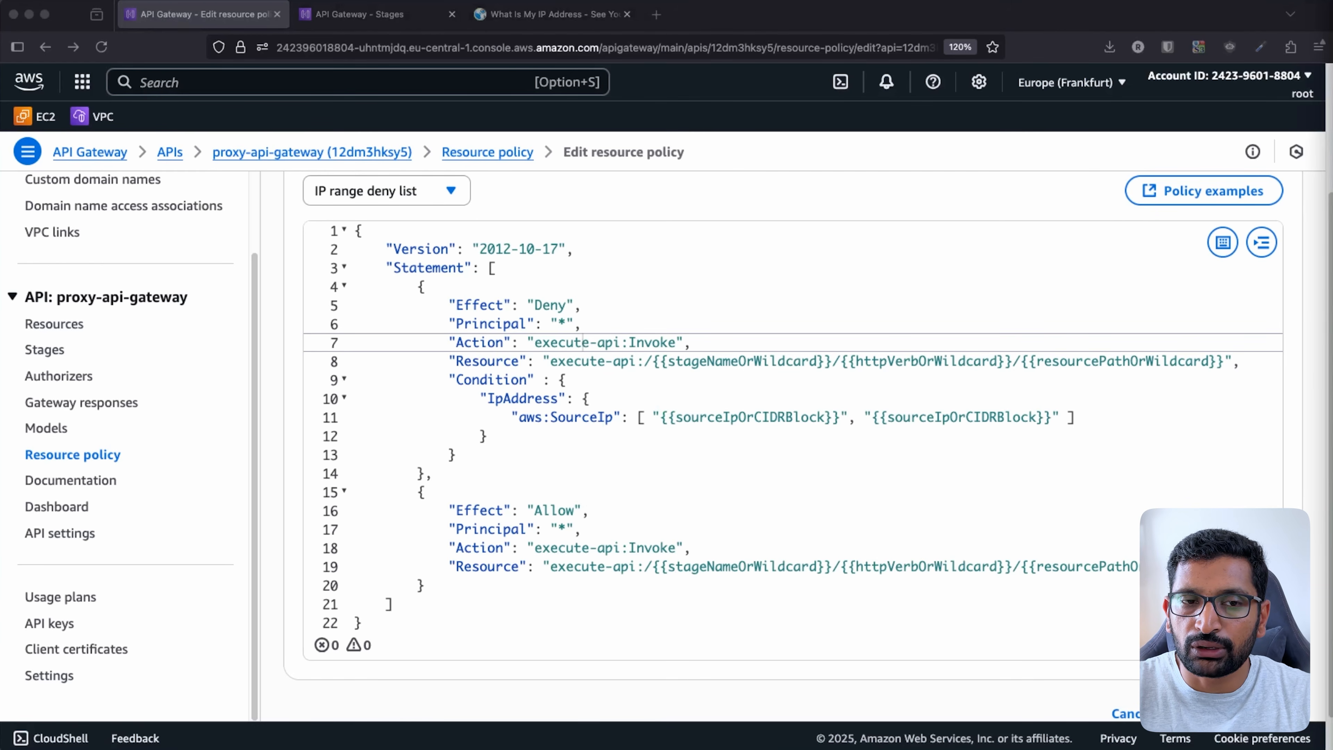
click(842, 453)
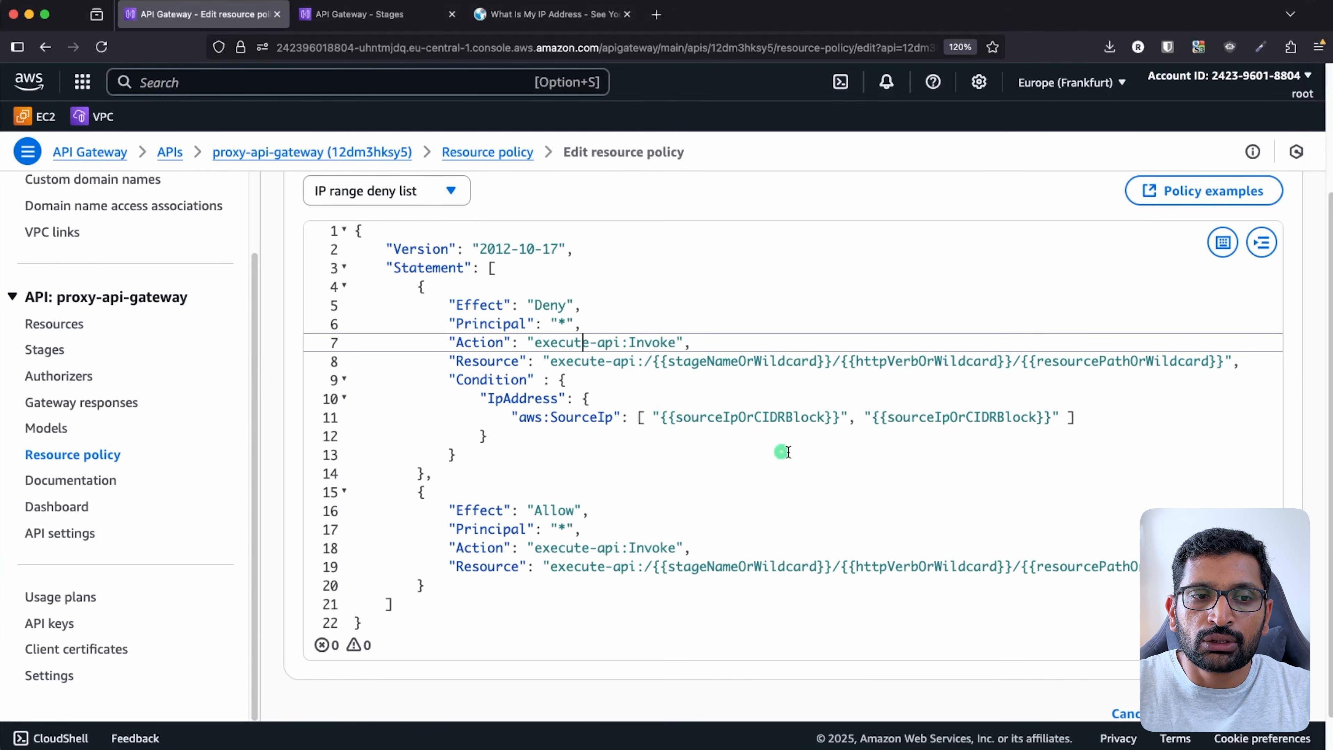
- Replace the placeholder aws:SourceIp list in the Deny statement with the tester's public IP
double_click(536, 304)
drag(519, 417, 611, 416)
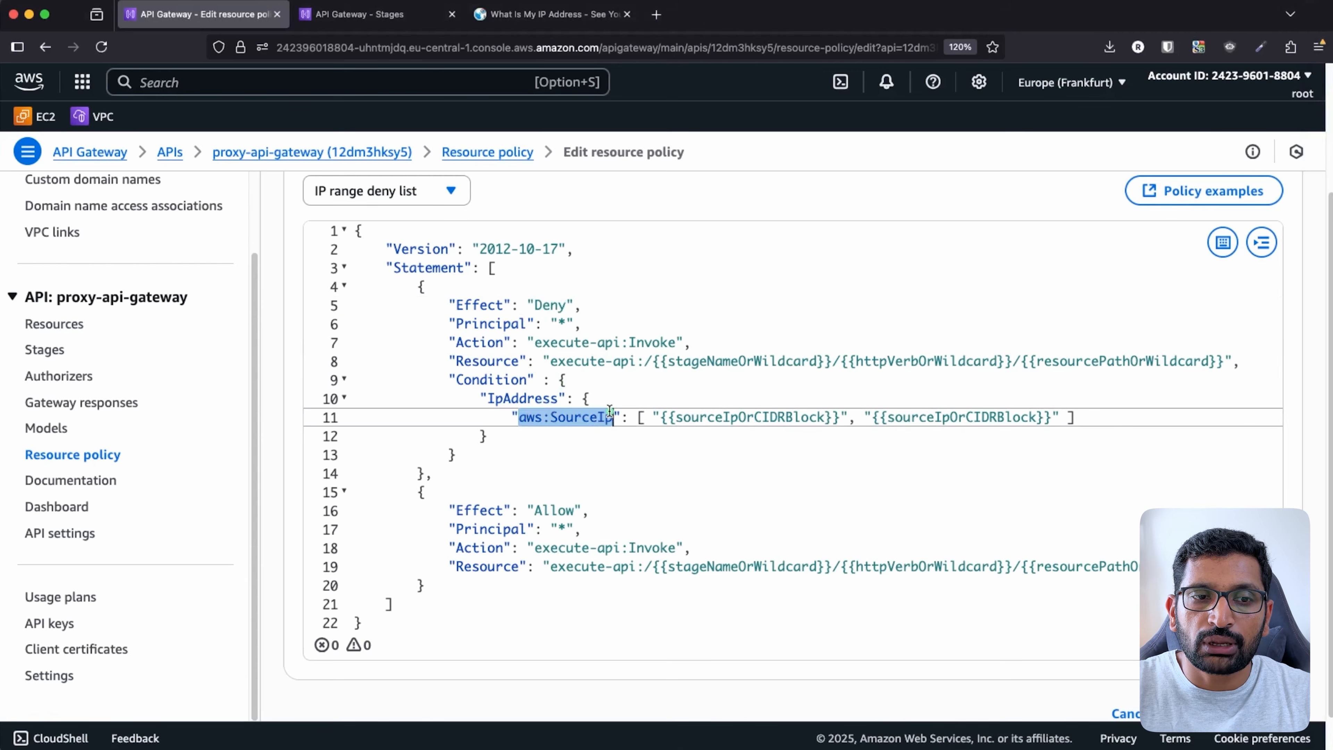
click(698, 477)
click(642, 416)
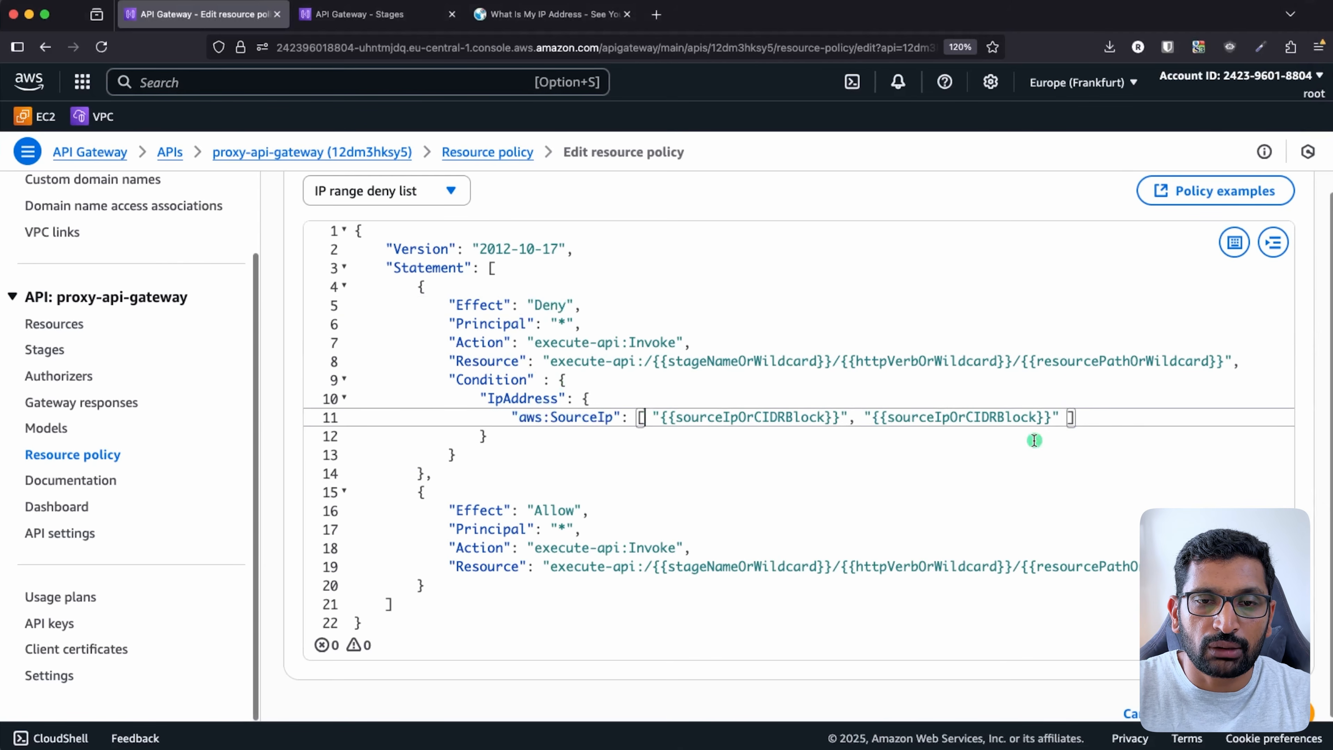
shift+click(1069, 418)
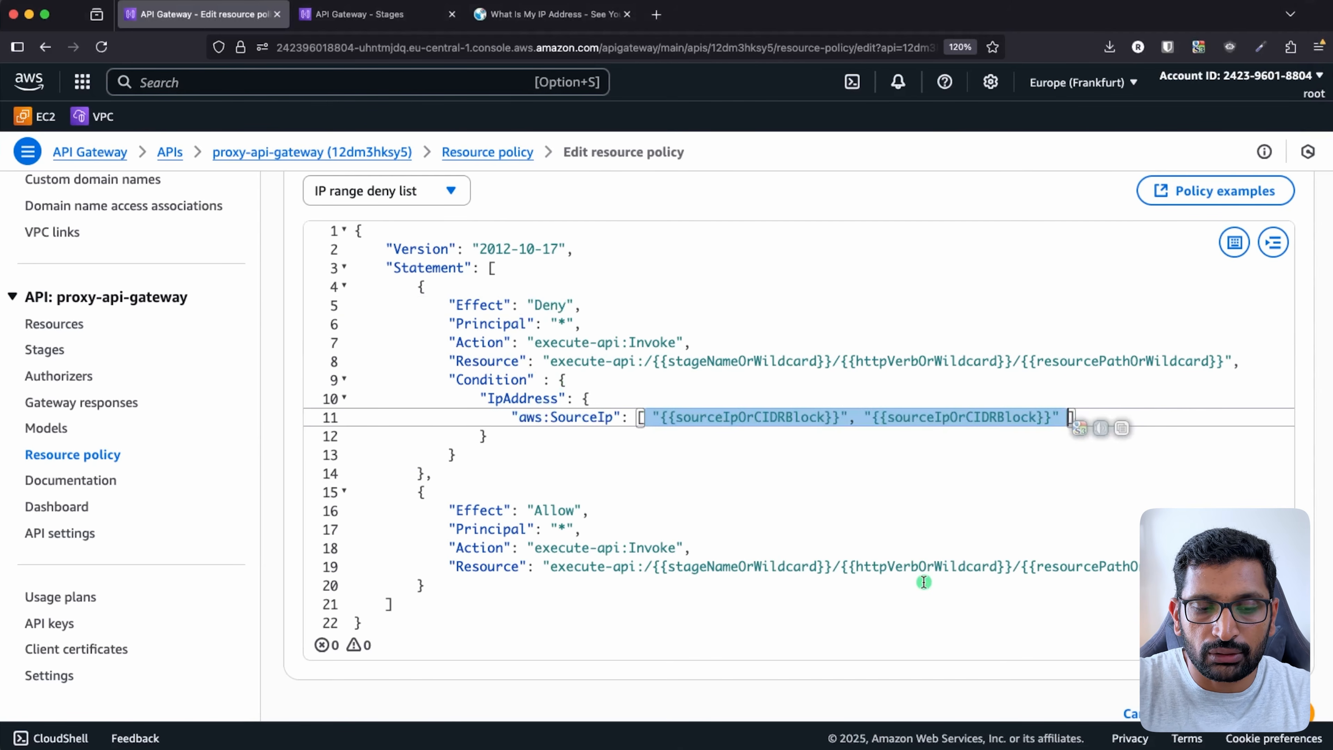
key(BackSpace)
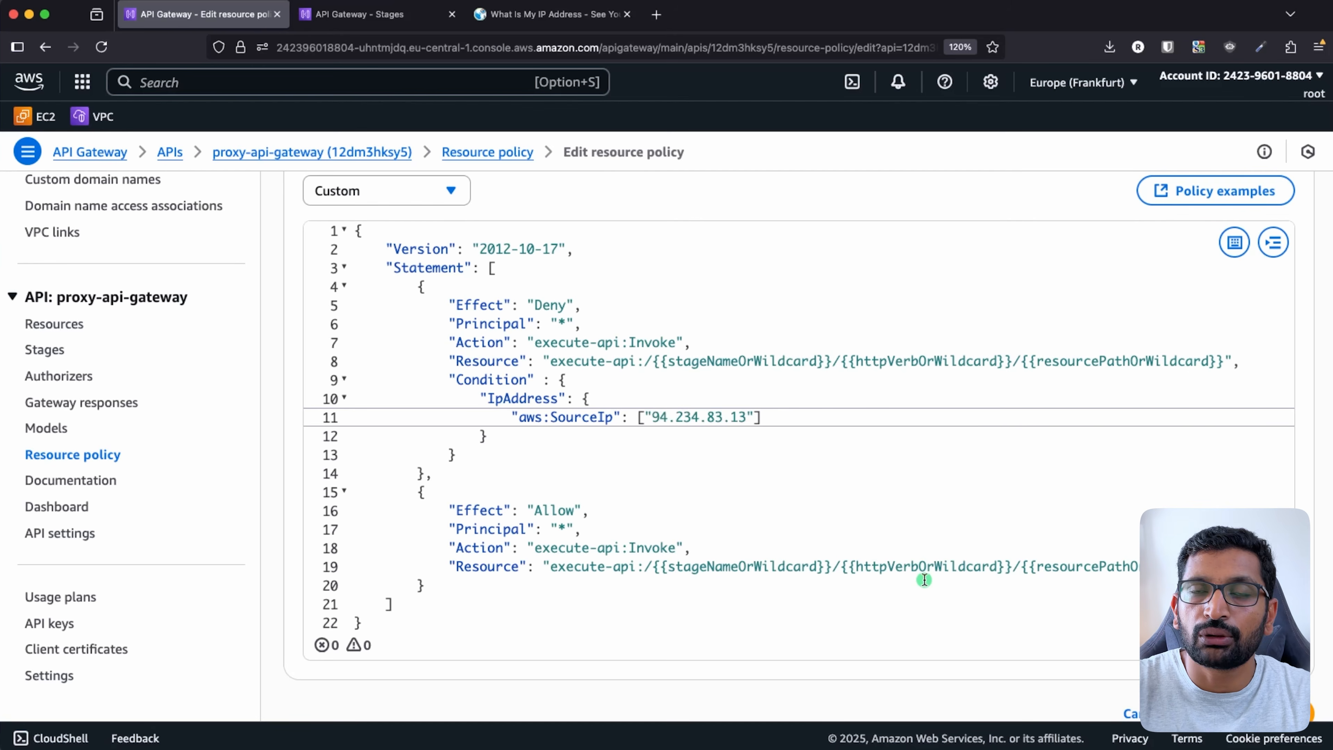
- Replace the Deny statement's placeholder resource path with execute-api:/dev/proxy-api-demo
click(783, 490)
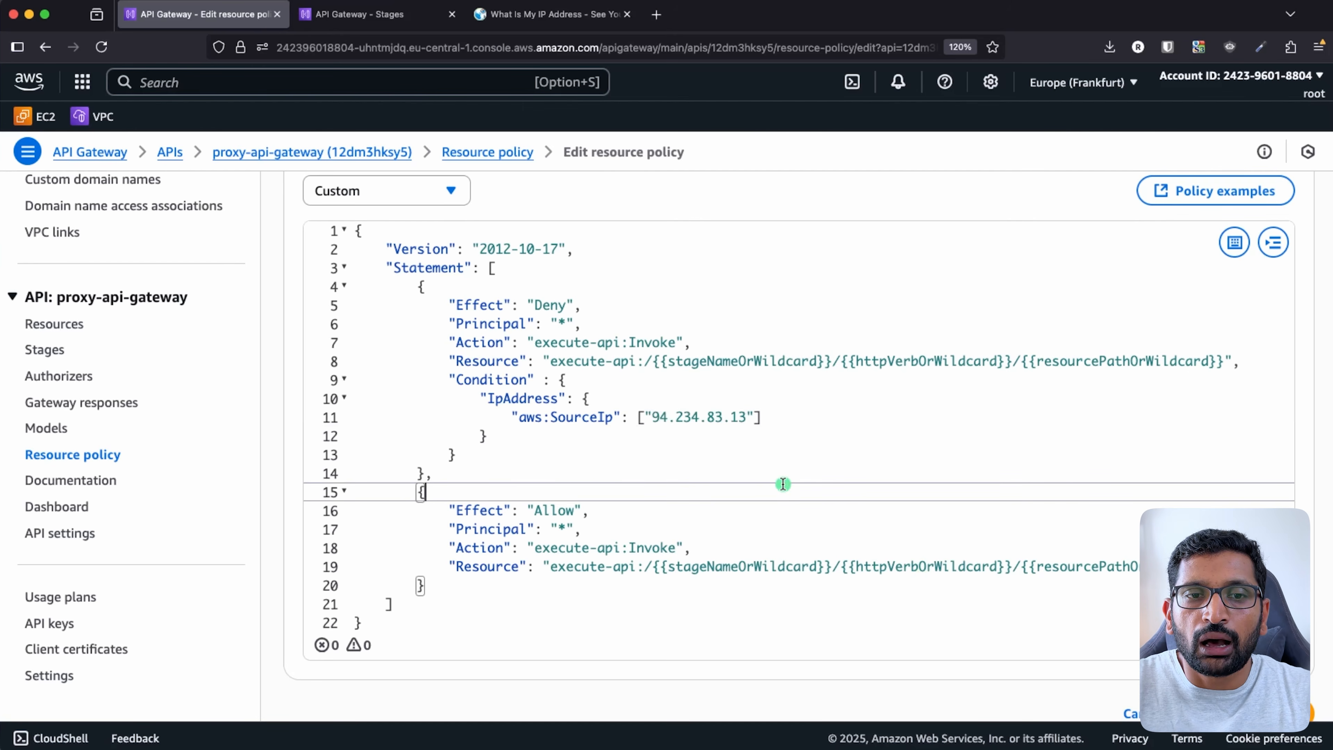
drag(653, 361, 1217, 369)
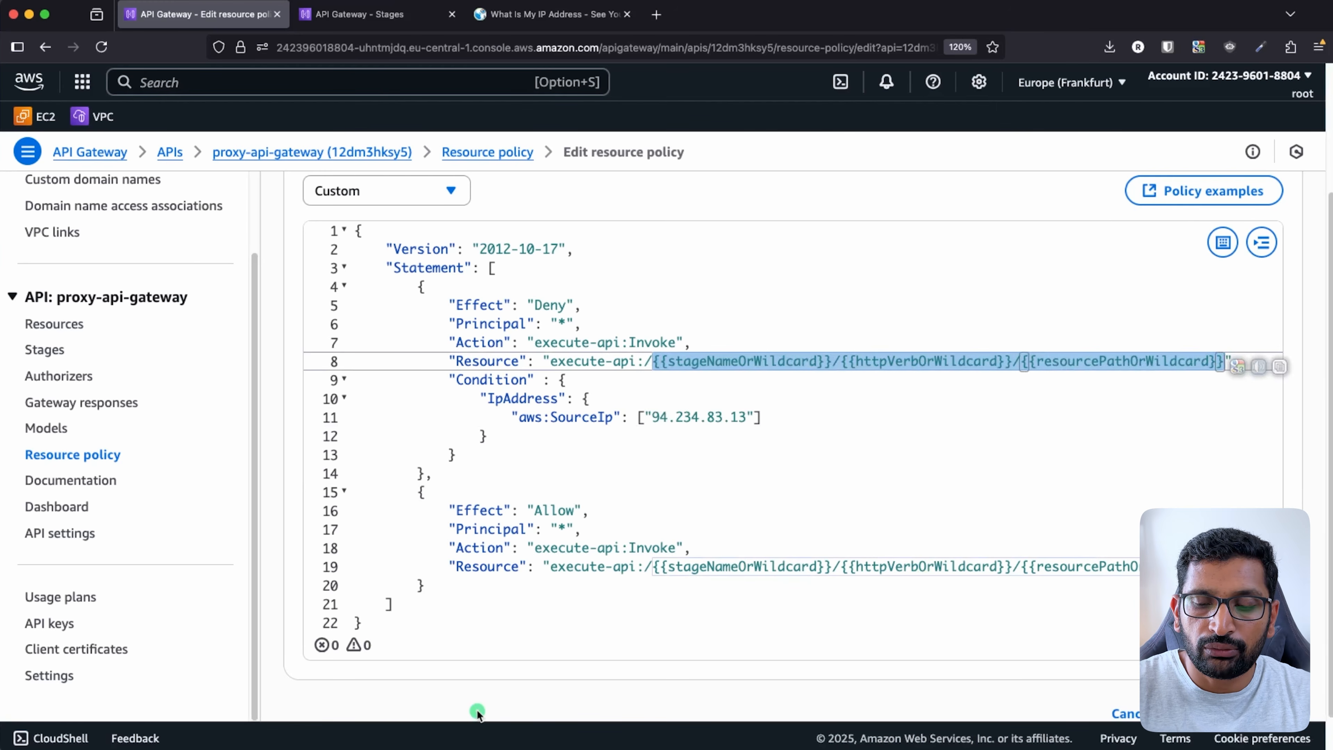
key(BackSpace)
click(1332, 599)
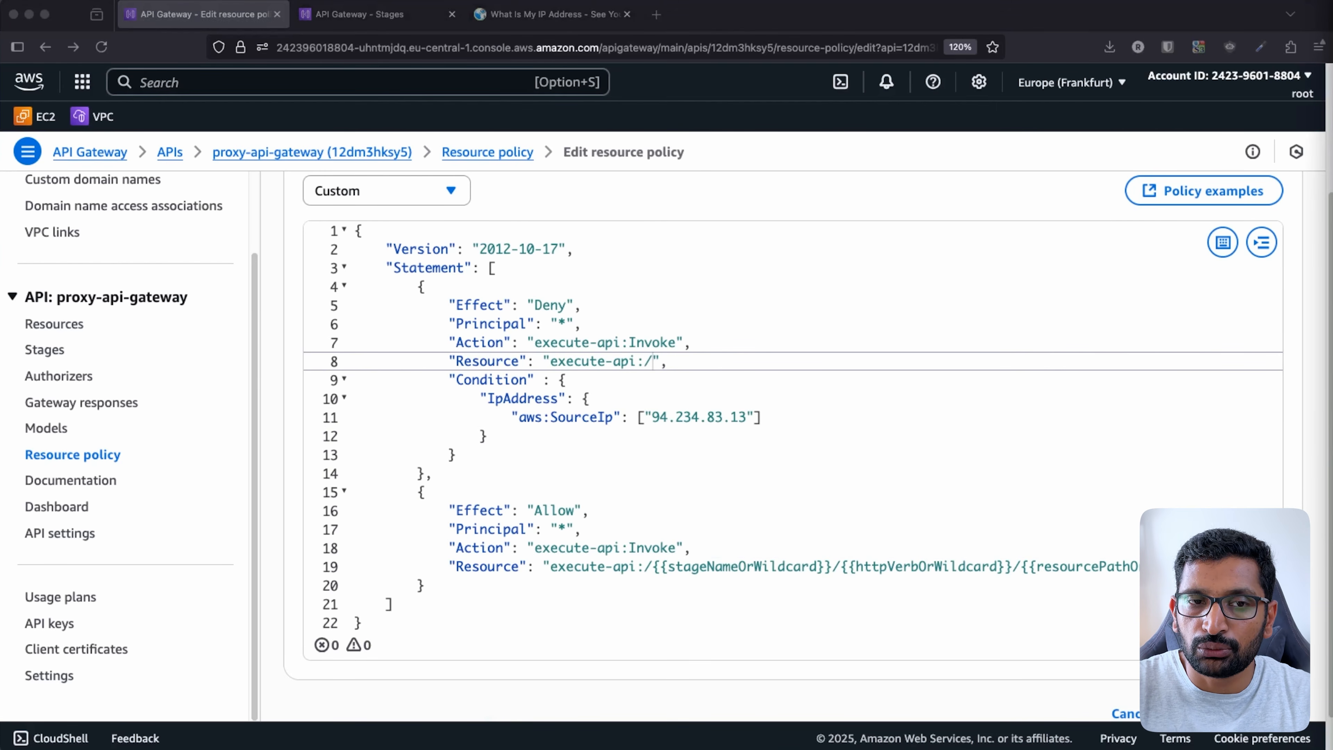
click(657, 360)
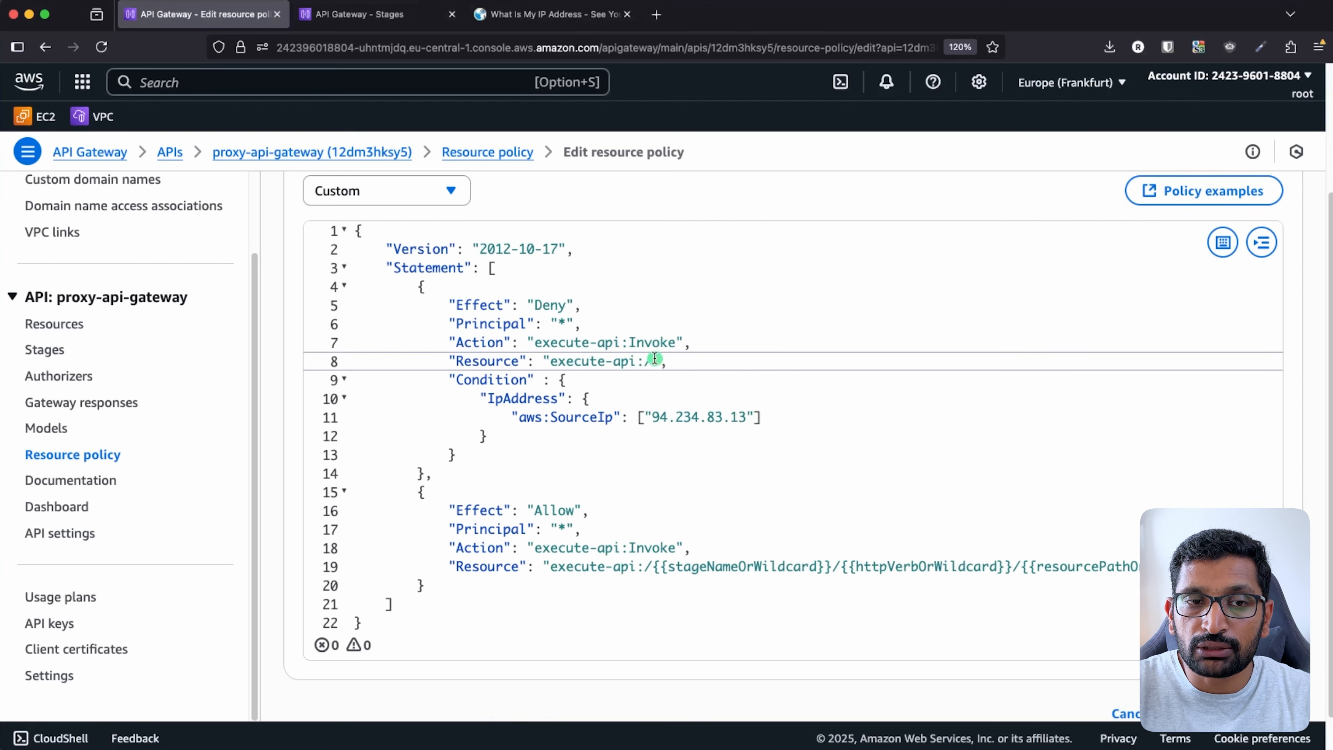
text(dev/proxy-api-demo)
click(727, 383)
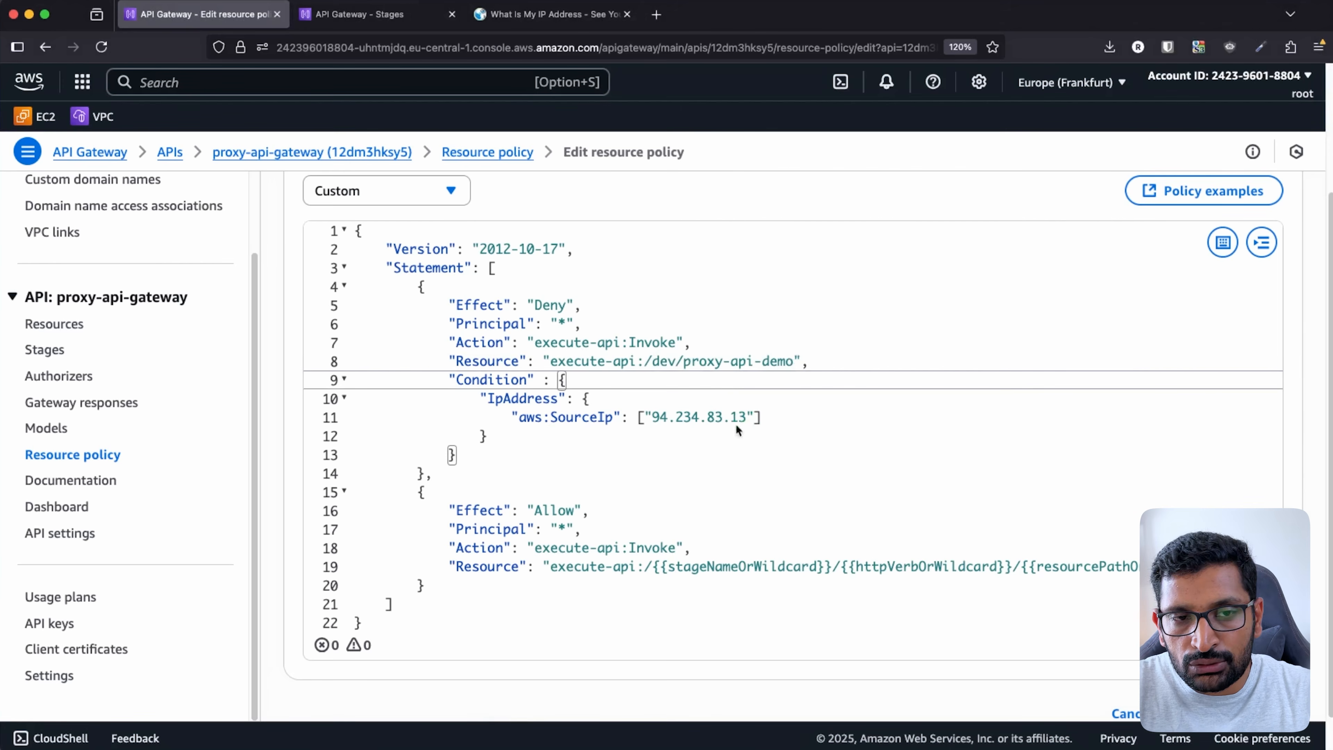
mouse_move(678, 348)
mouse_down()
mouse_move(663, 378)
mouse_move(678, 349)
mouse_up()
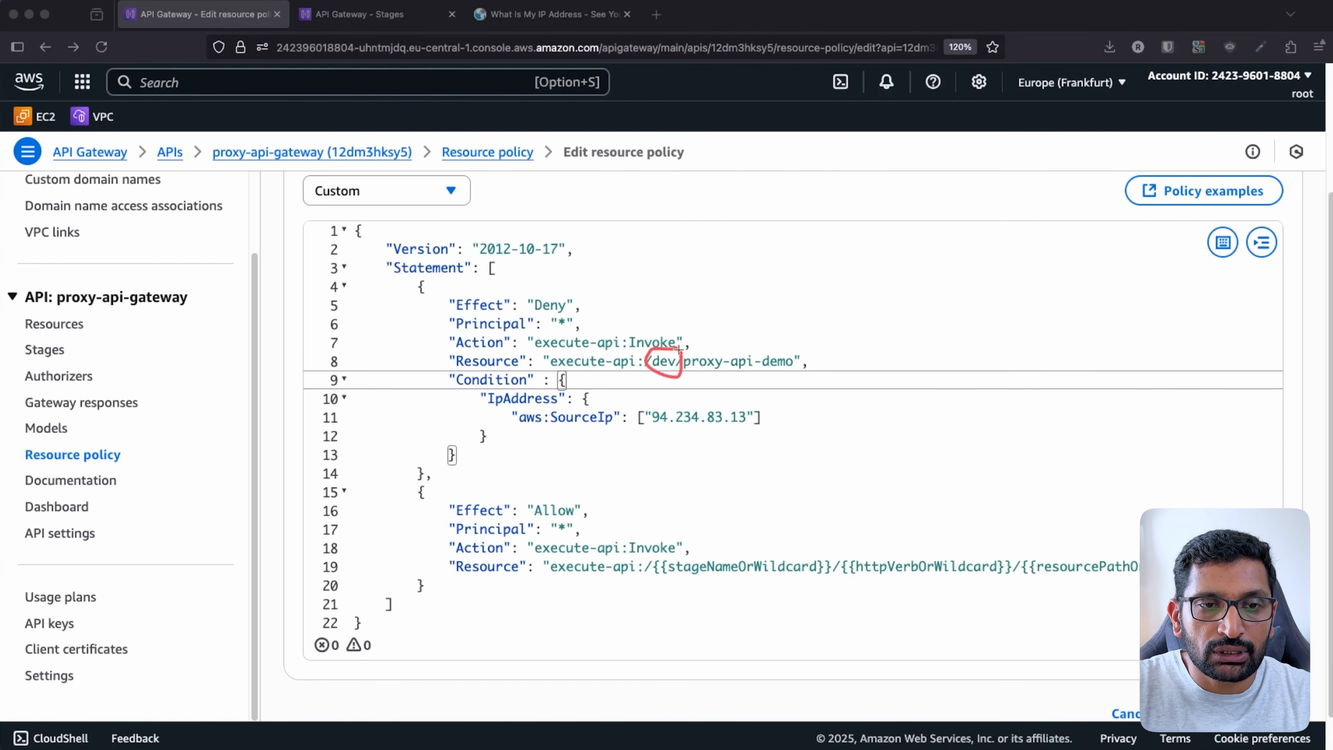
mouse_move(787, 341)
mouse_down()
mouse_move(803, 339)
mouse_move(698, 358)
mouse_move(824, 368)
mouse_move(792, 339)
mouse_up()
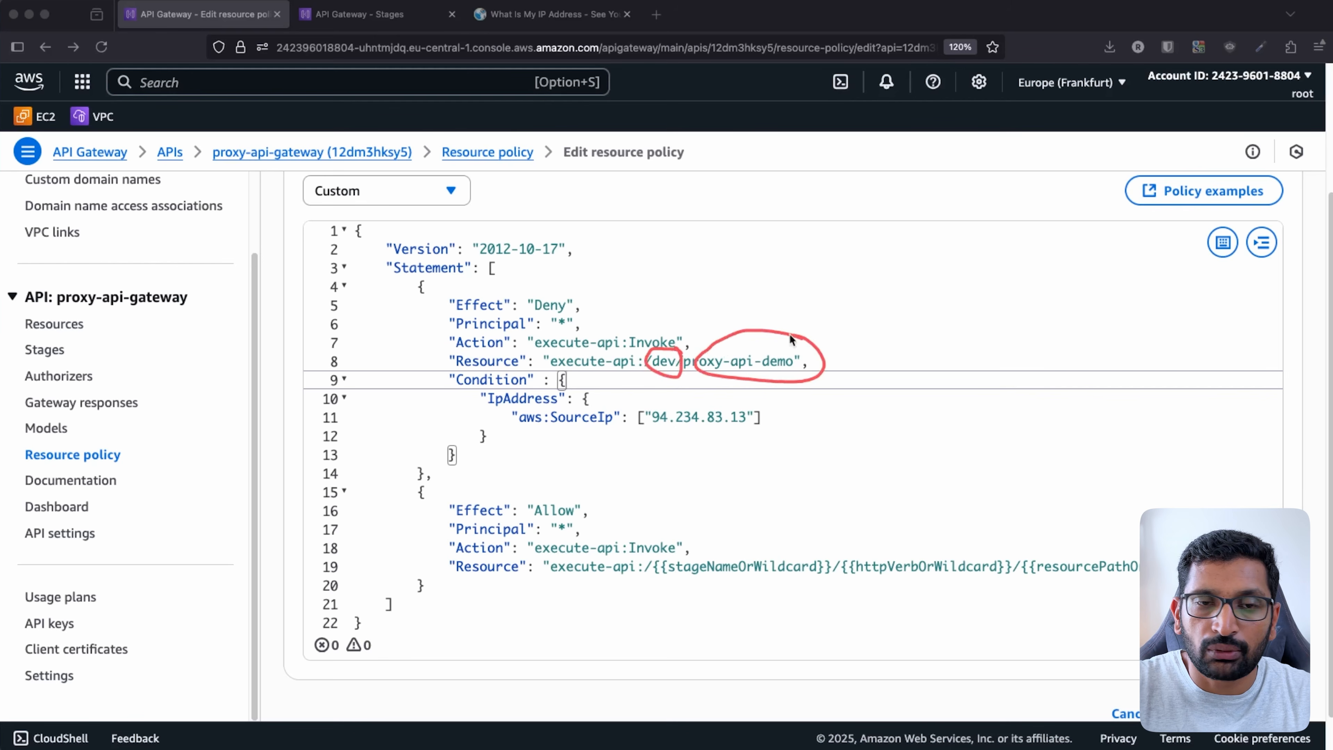
key(Escape)
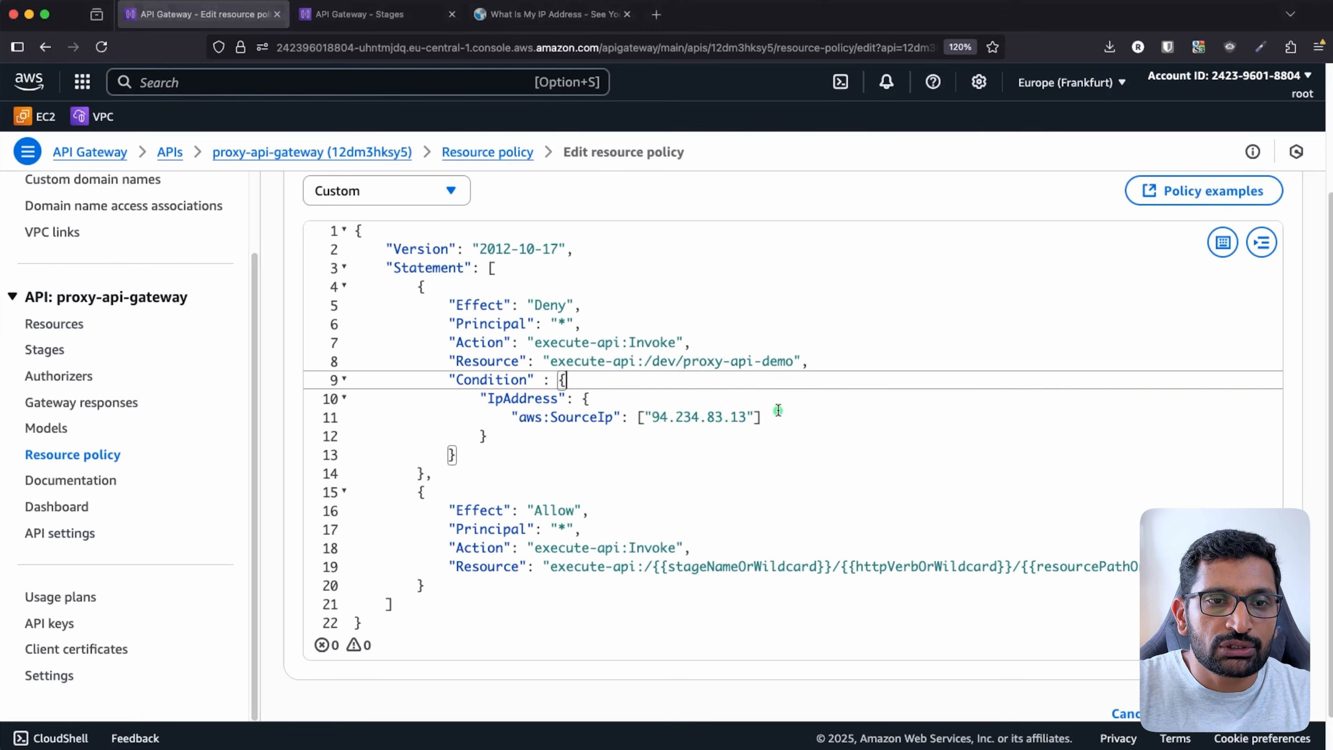
- Copy the Deny resource value over the Allow statement's placeholder resource on line 19
click(551, 361)
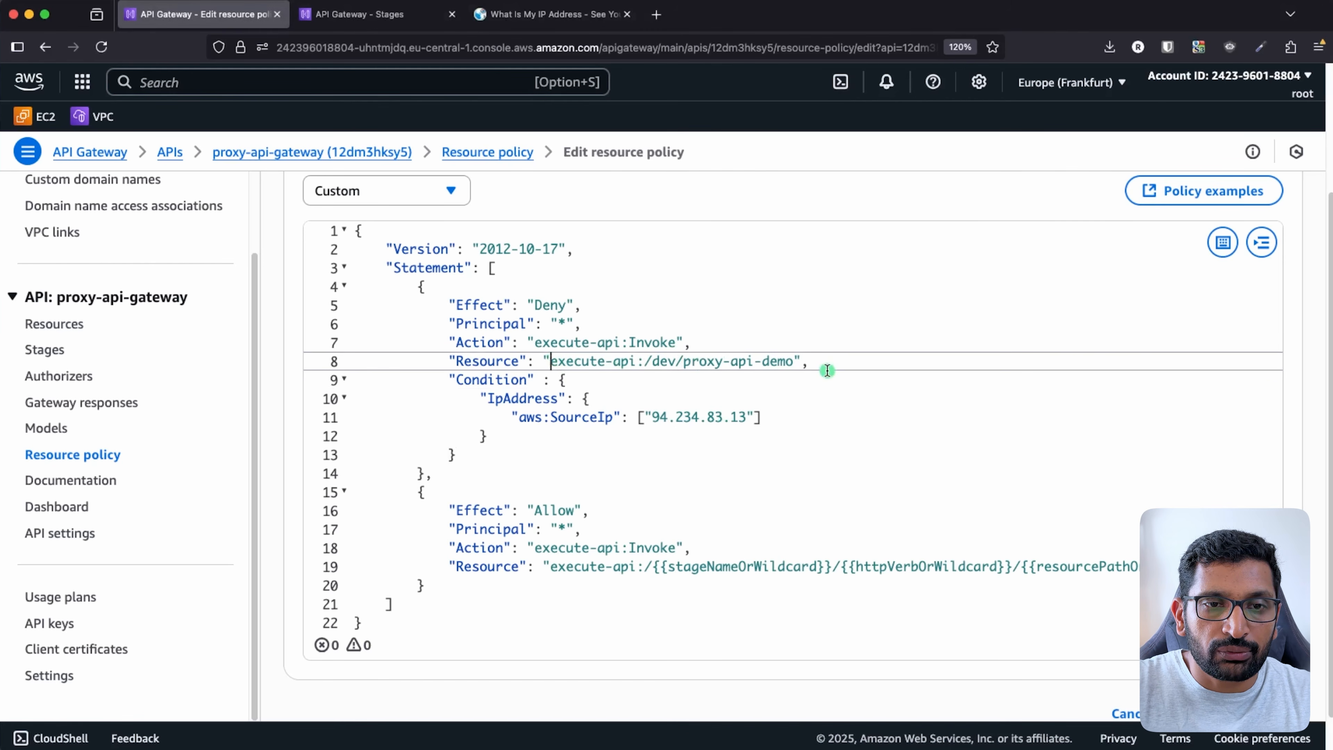
shift+click(794, 360)
key(super+c)
click(664, 647)
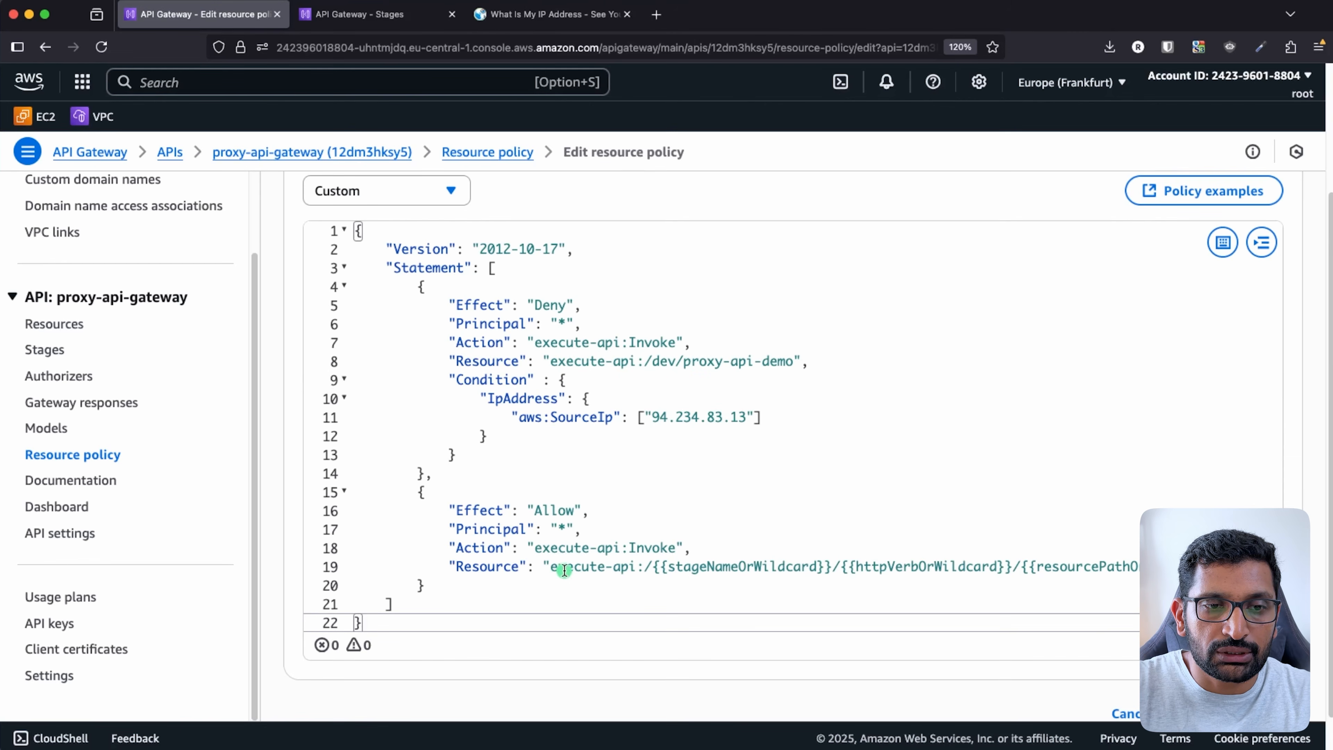
click(548, 568)
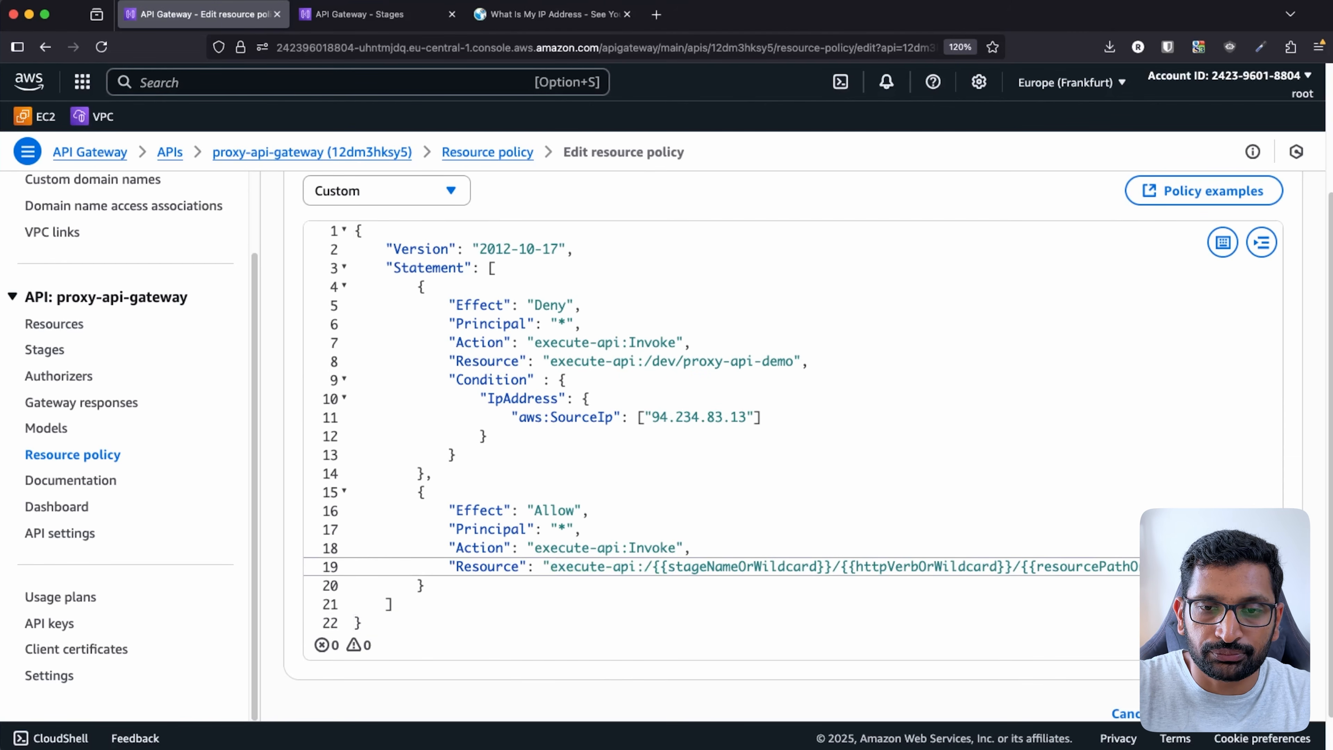
drag(550, 567, 1134, 567)
key(super+v)
click(813, 602)
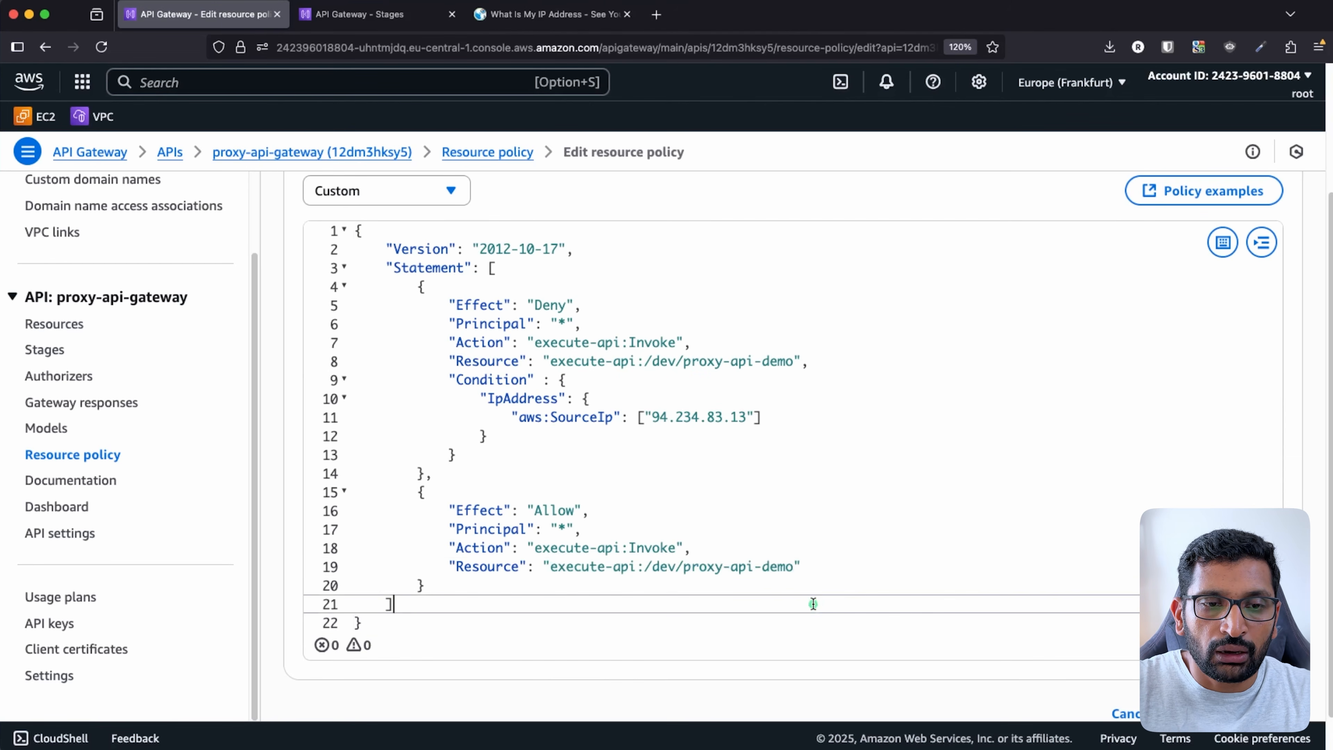
- Highlight the Deny and Allow effects to compare the two policy statements
double_click(546, 306)
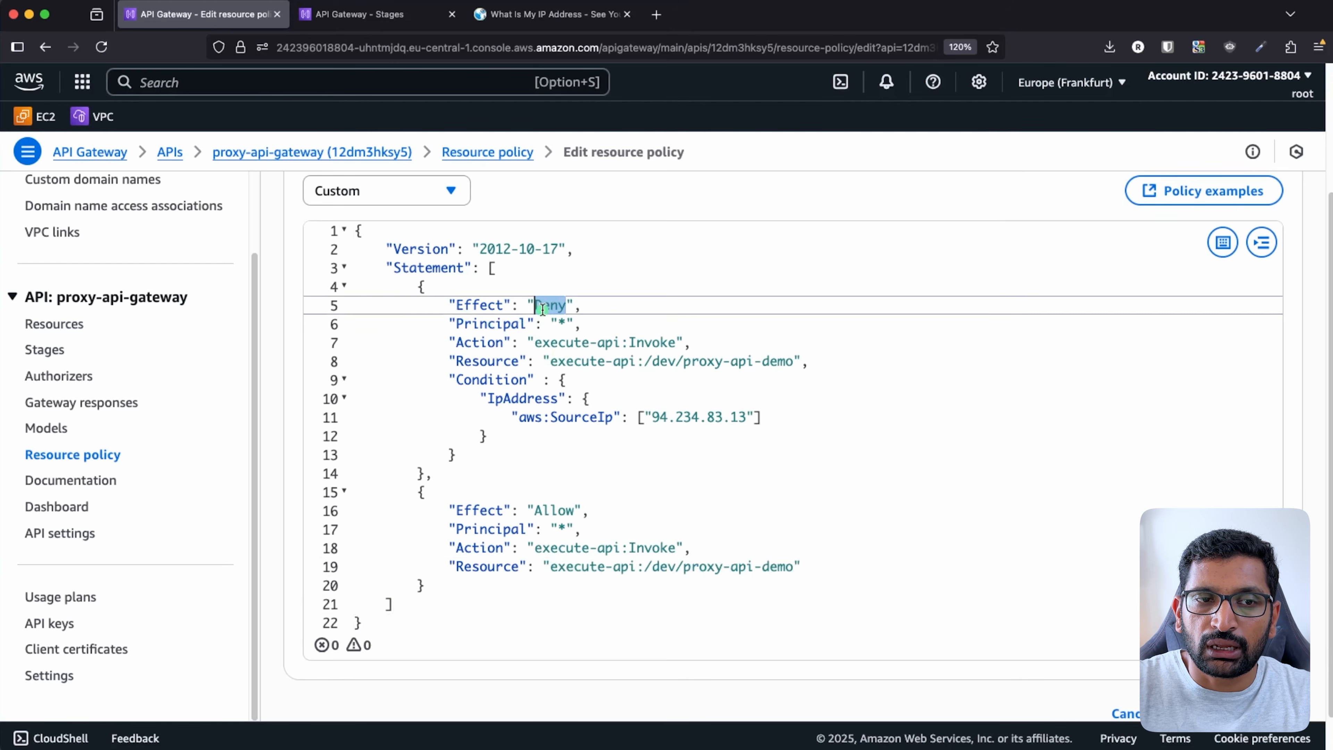
double_click(555, 512)
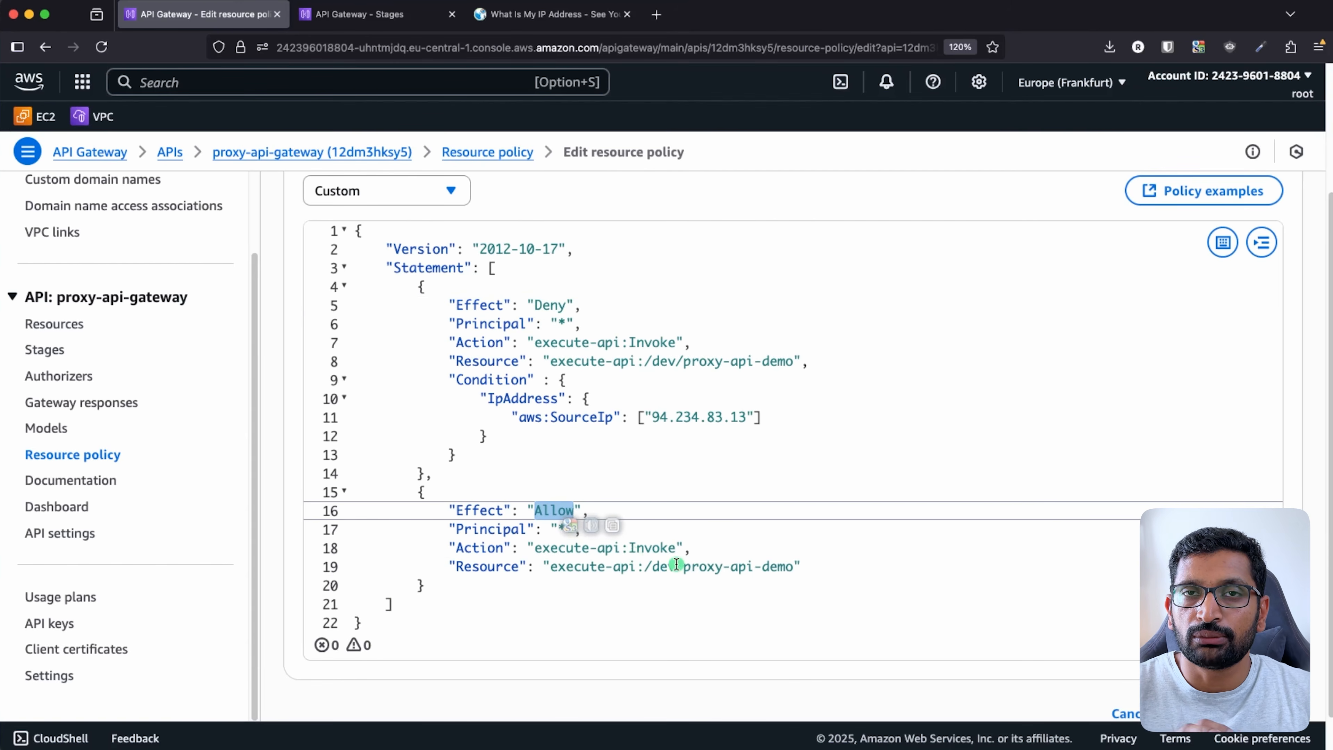
click(557, 308)
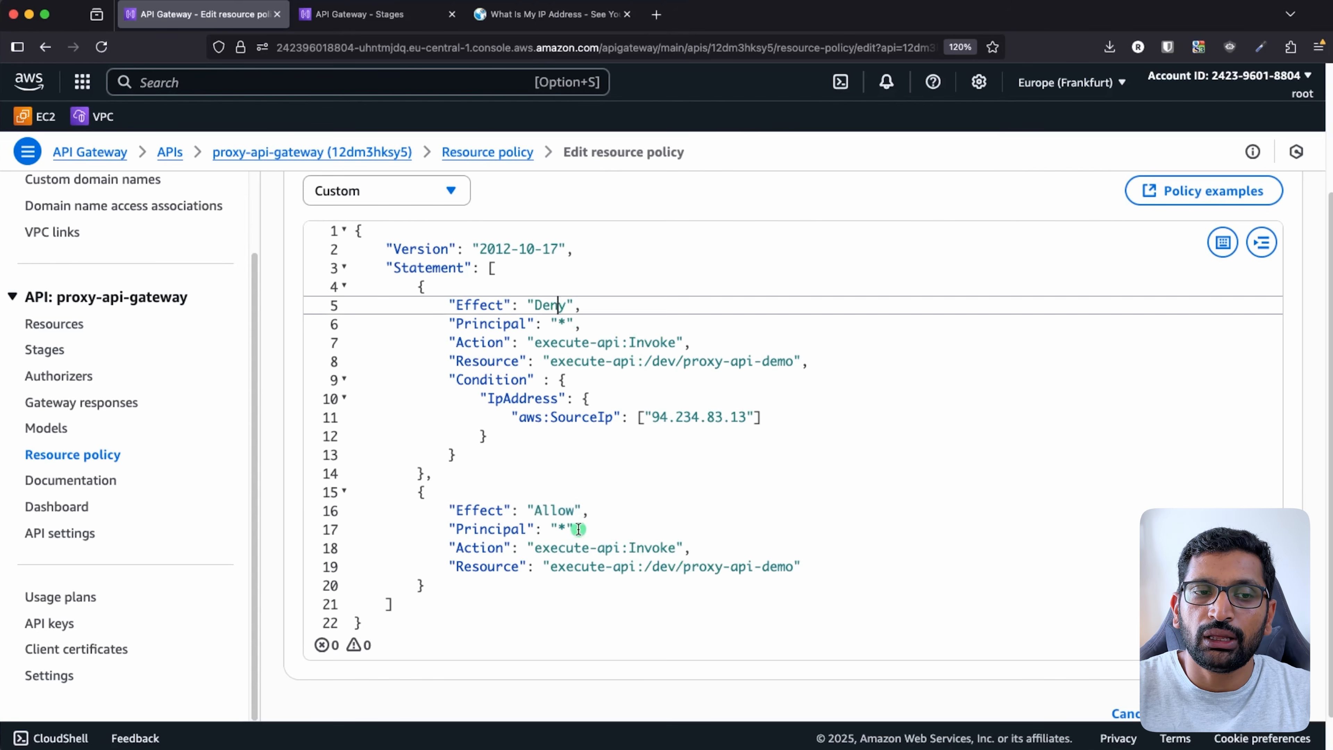
click(564, 513)
click(558, 305)
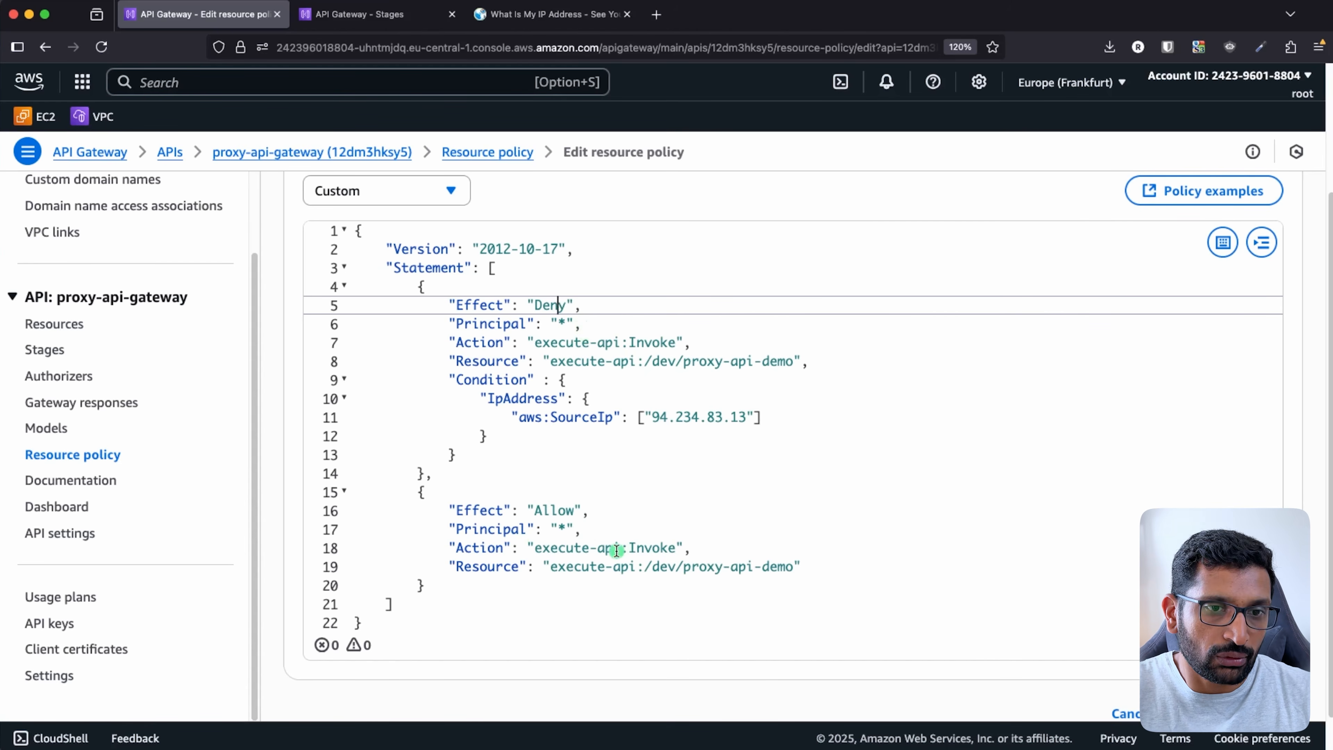
scroll(652, 507, down, 1)
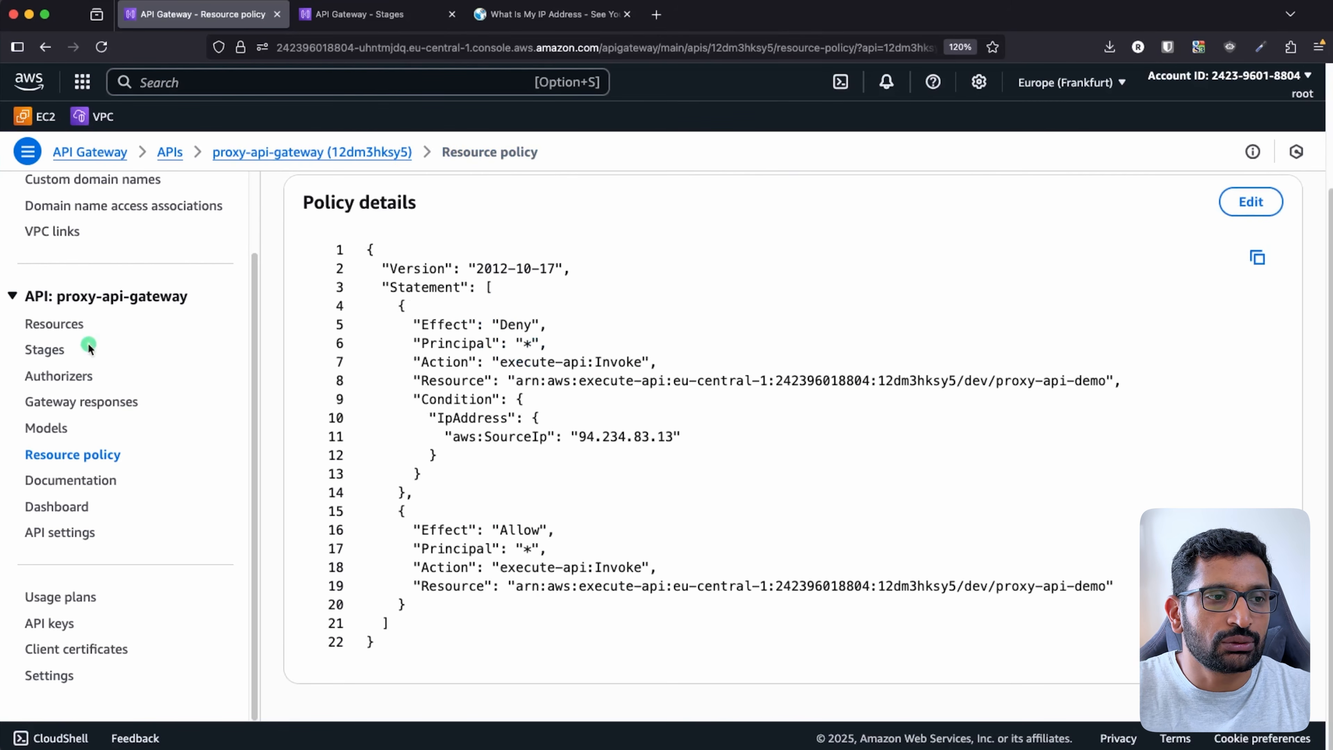
- Save the resource policy, deploy the API to the dev stage, and dismiss the success banners
click(76, 330)
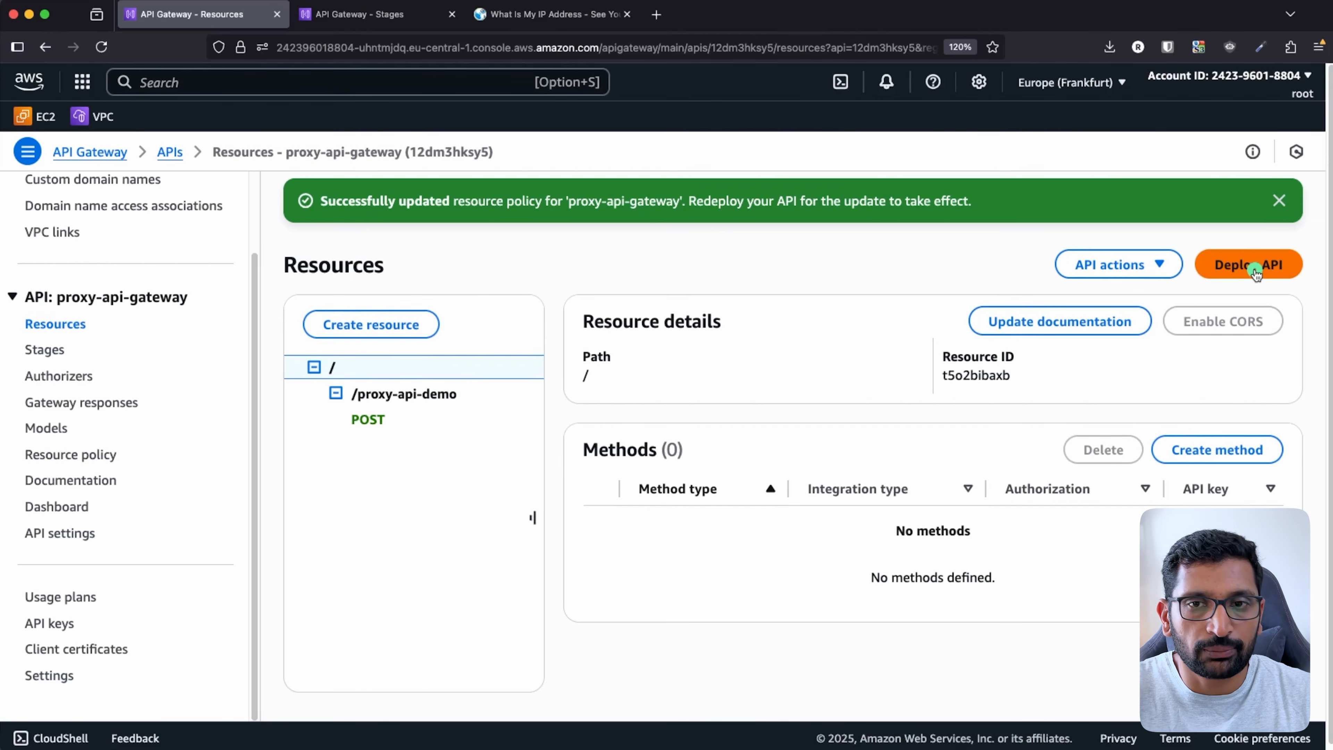
click(1255, 272)
click(904, 381)
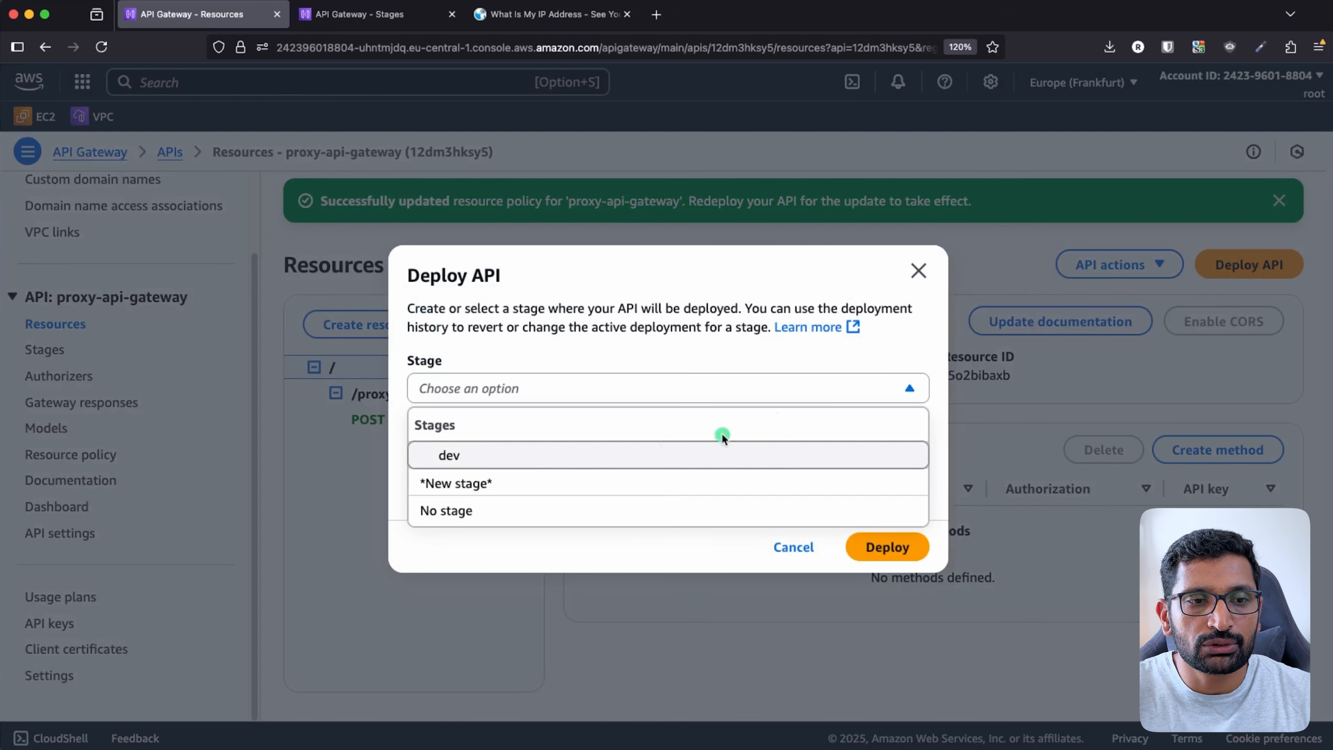
click(496, 457)
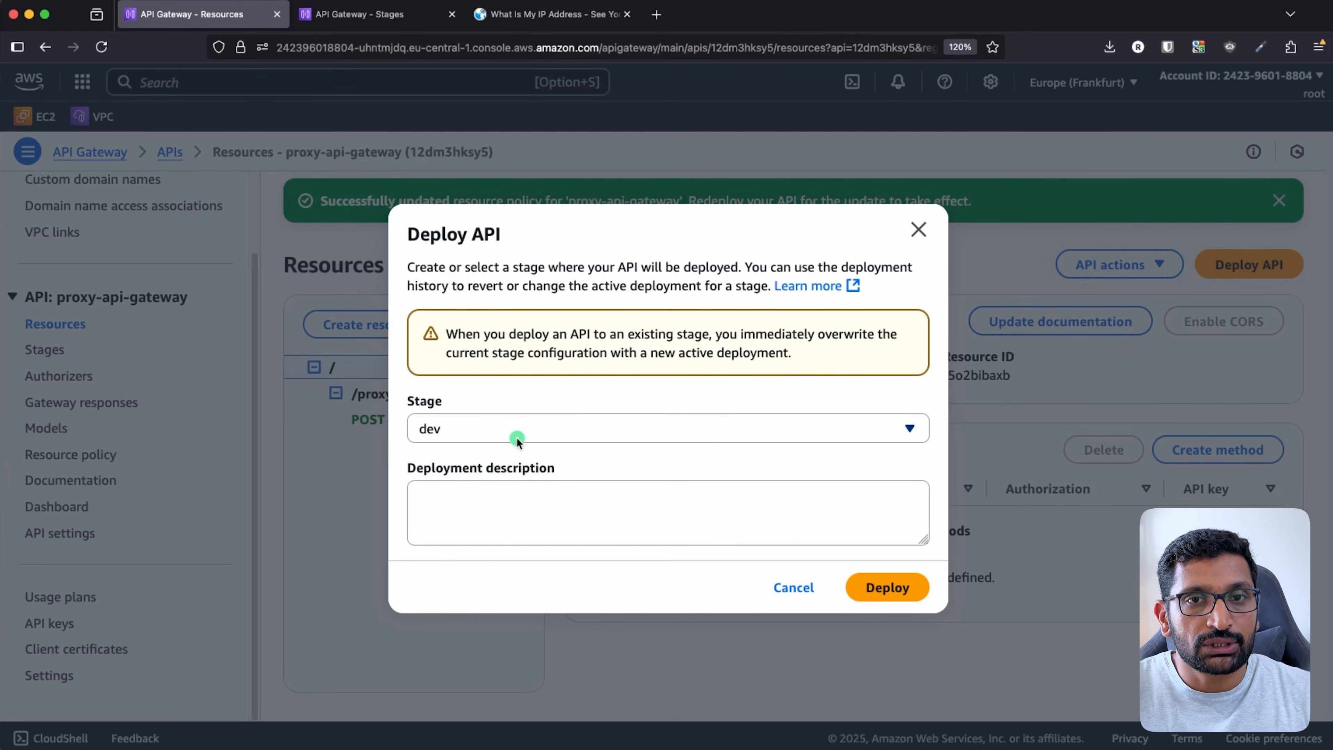
click(887, 594)
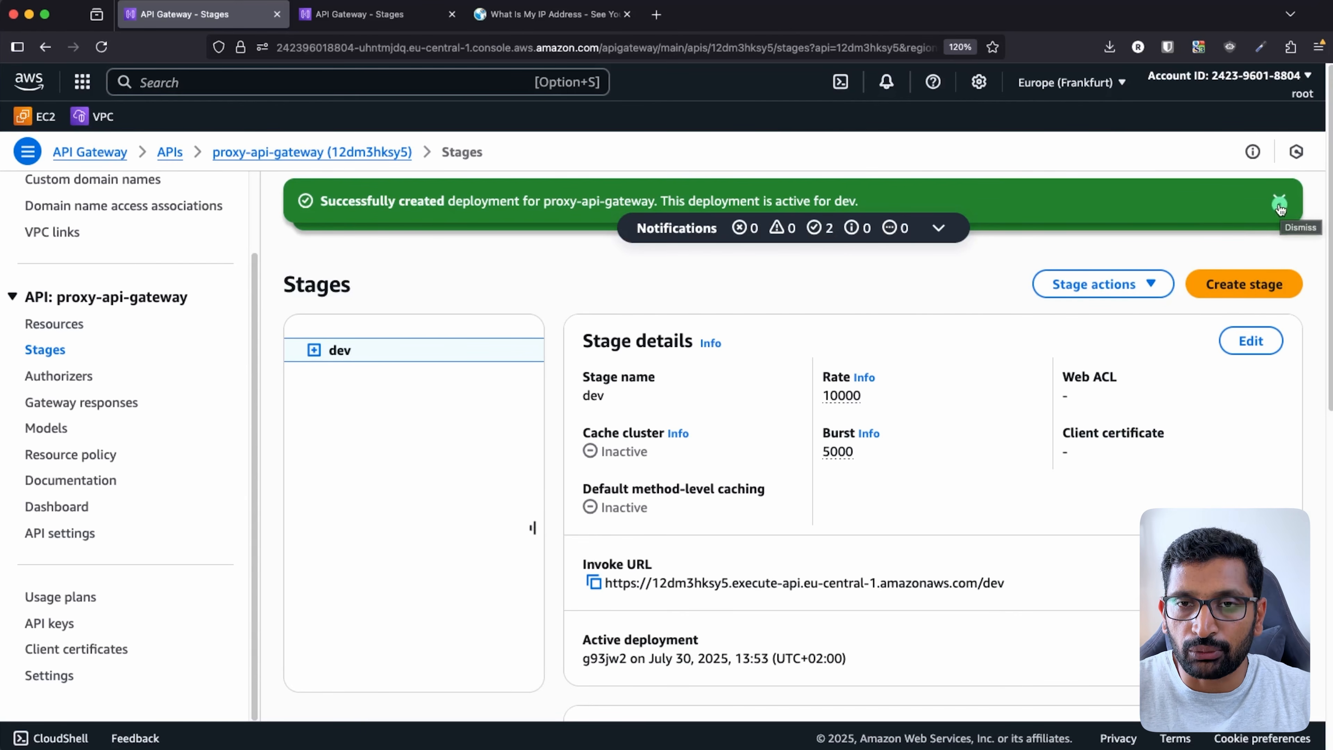
click(1280, 206)
click(1279, 205)
click(1280, 205)
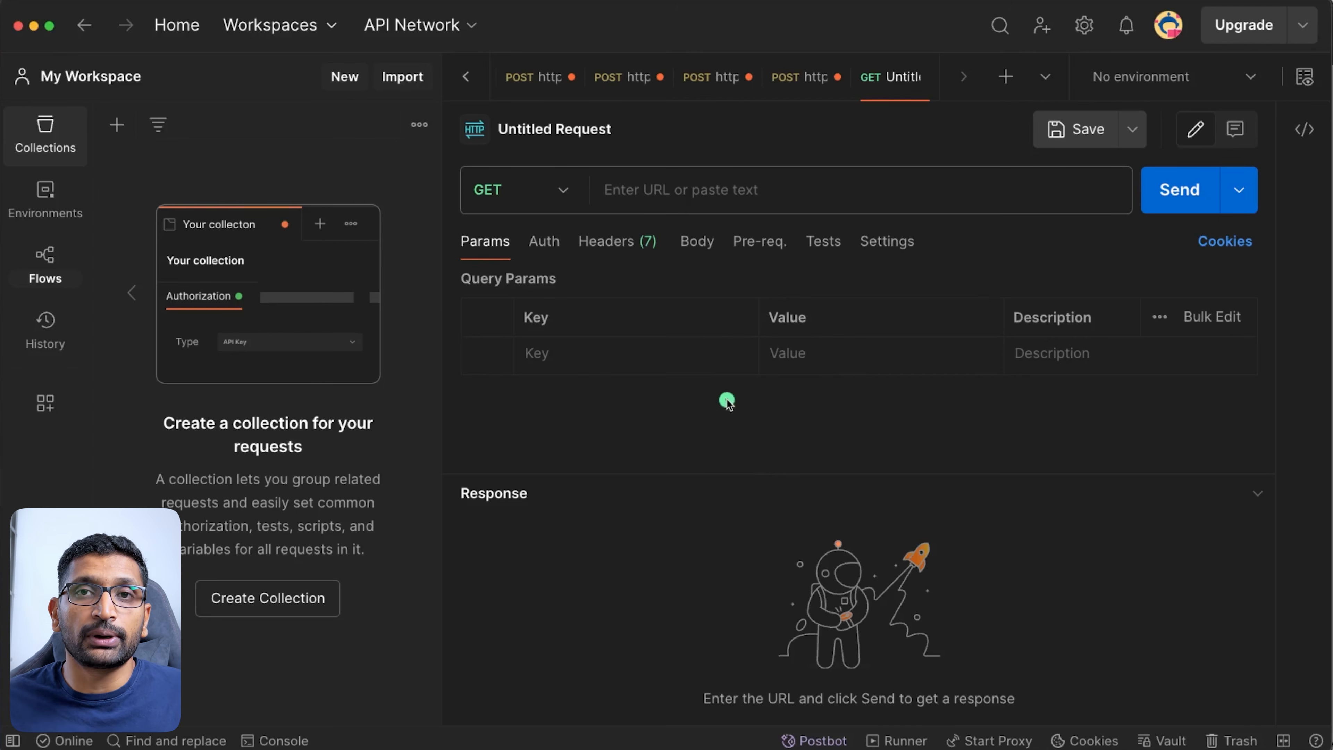
- Make the new Postman request a POST and paste in the invoke URL
click(559, 191)
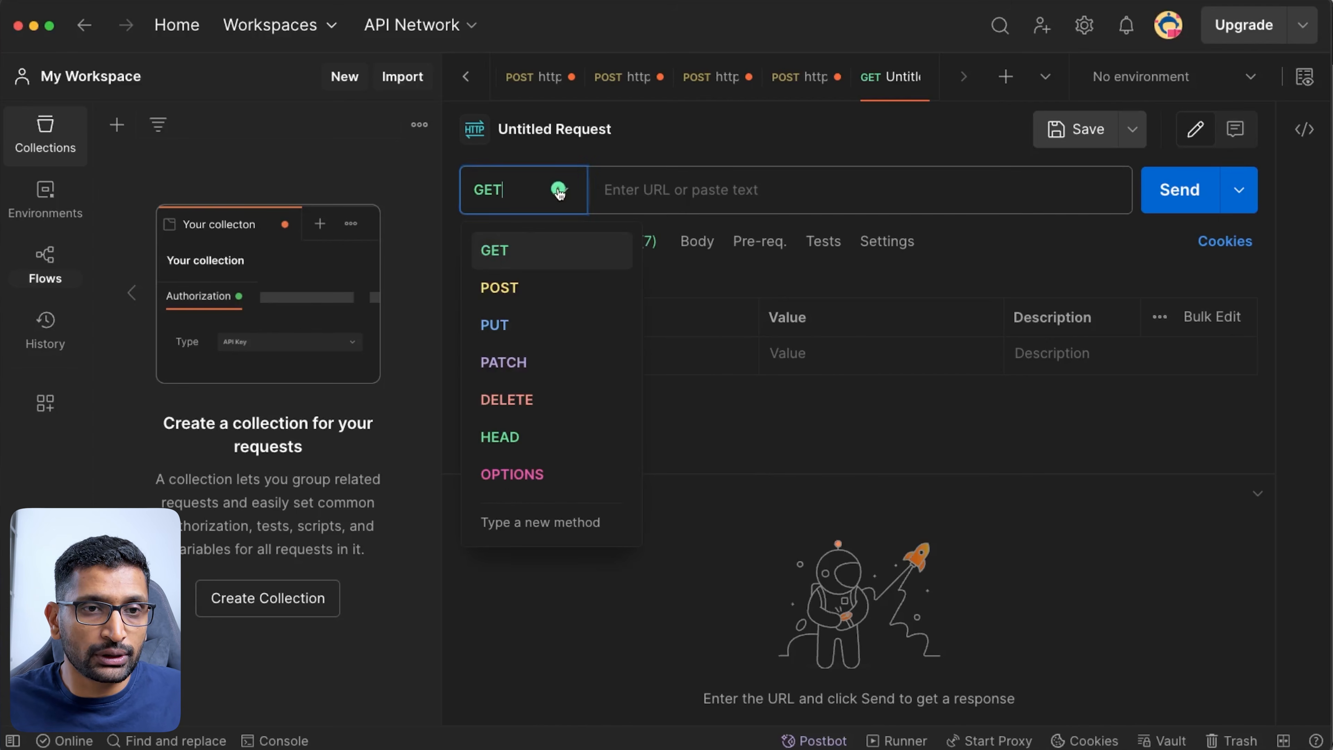
click(507, 289)
click(670, 204)
text(https://12dm3hksy5.execute-api.eu-central-1.amazonaws.com/dev/proxy-api-demo/)
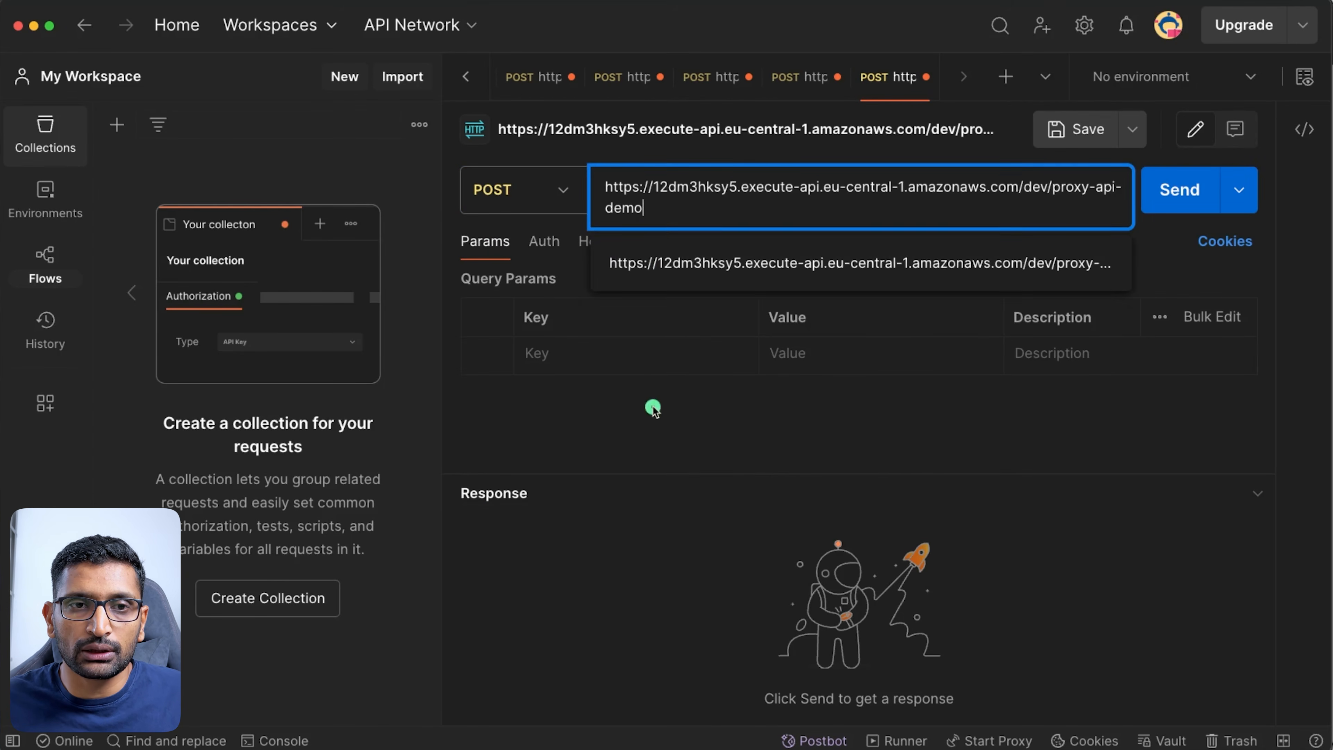
click(649, 408)
- Check the POST /proxy-api-demo invoke URL under the dev stage in API Gateway
key(super+Tab)
key(super+Tab)
key(super+Tab)
key(super+Tab)
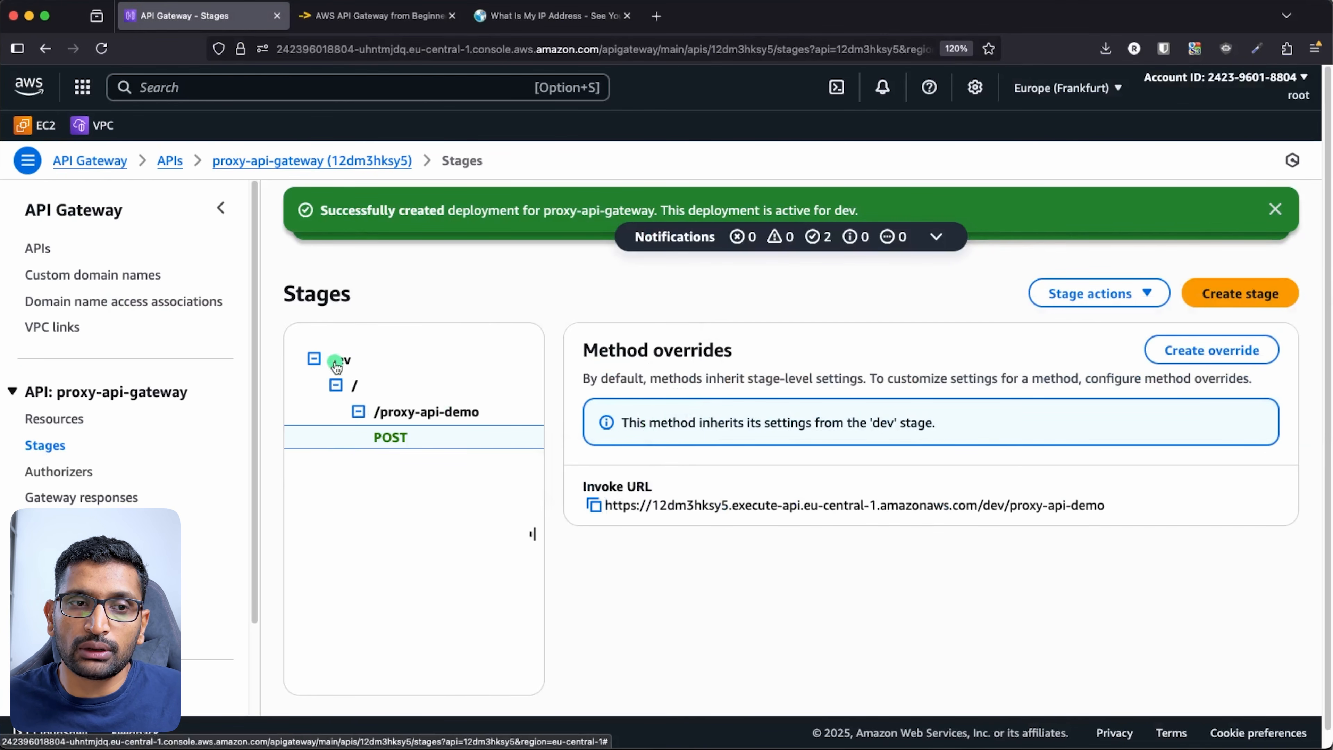
click(417, 413)
click(399, 438)
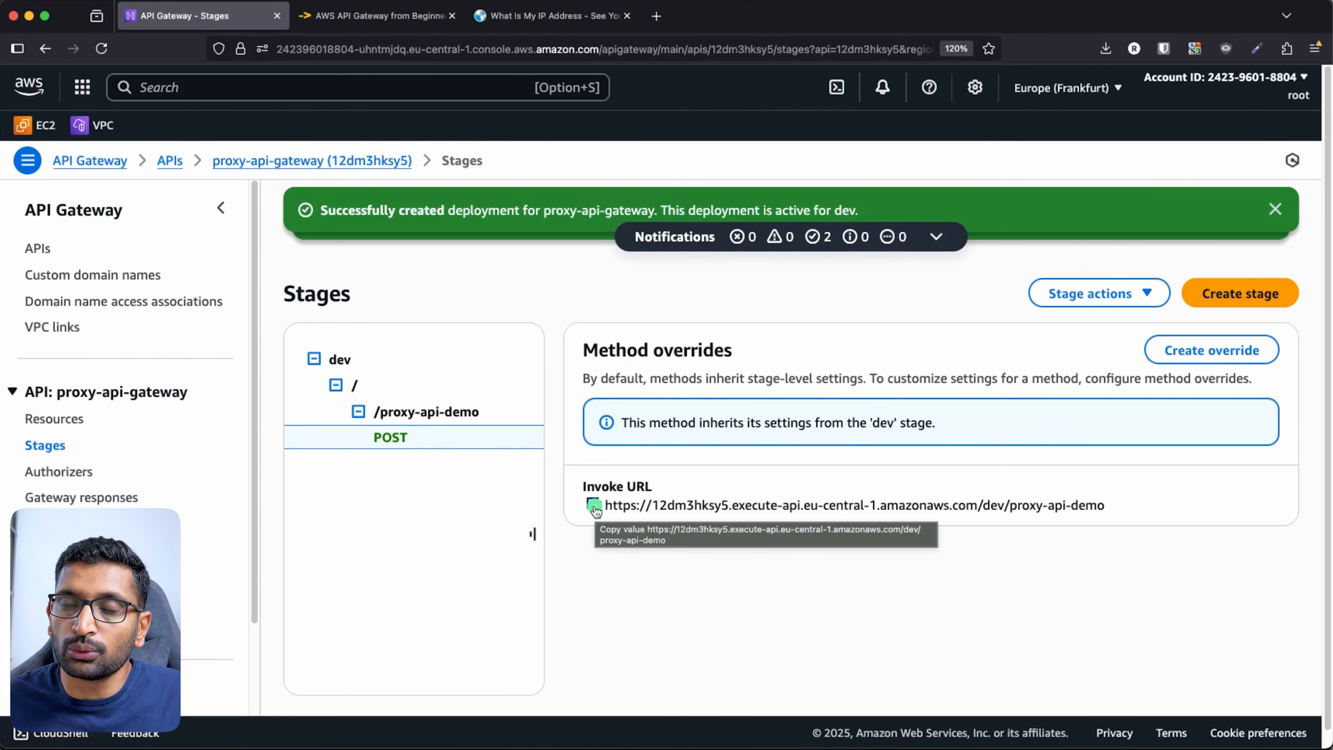
key(super+Tab)
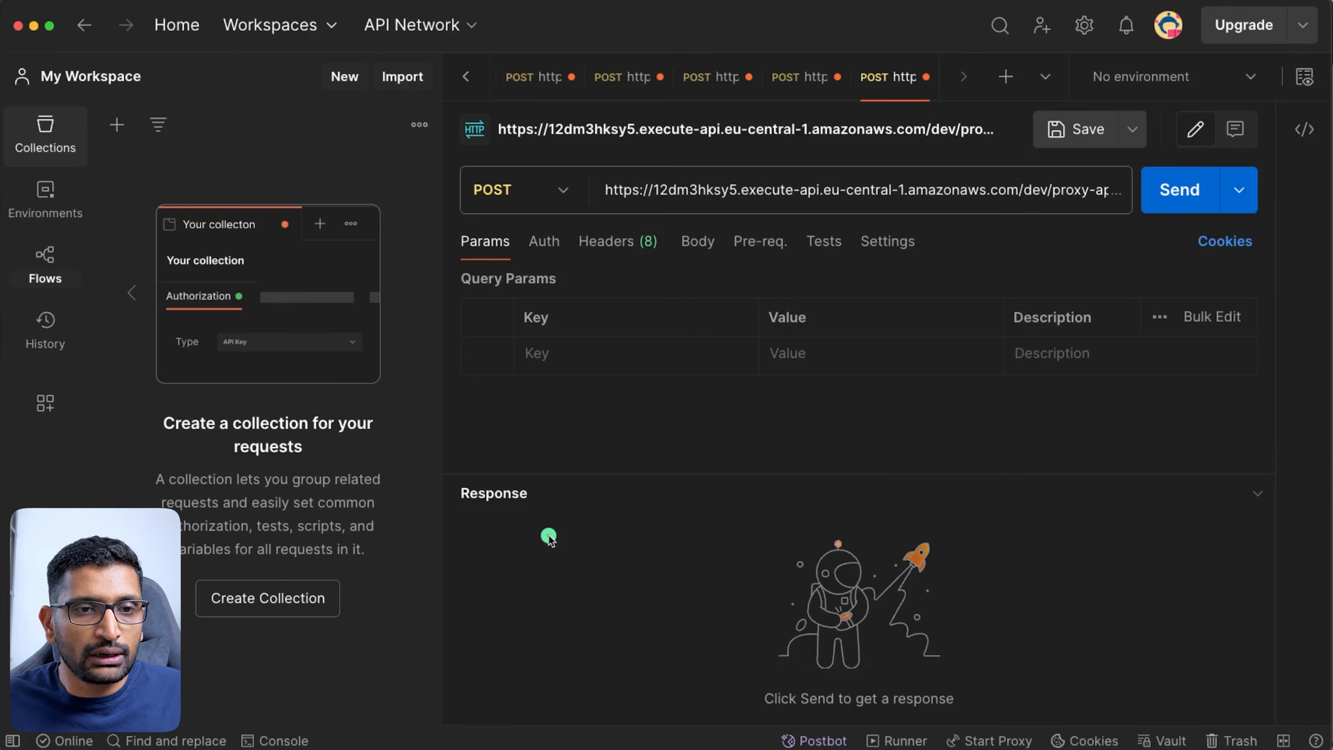
- Add the query parameter name with value new_value_2
click(567, 357)
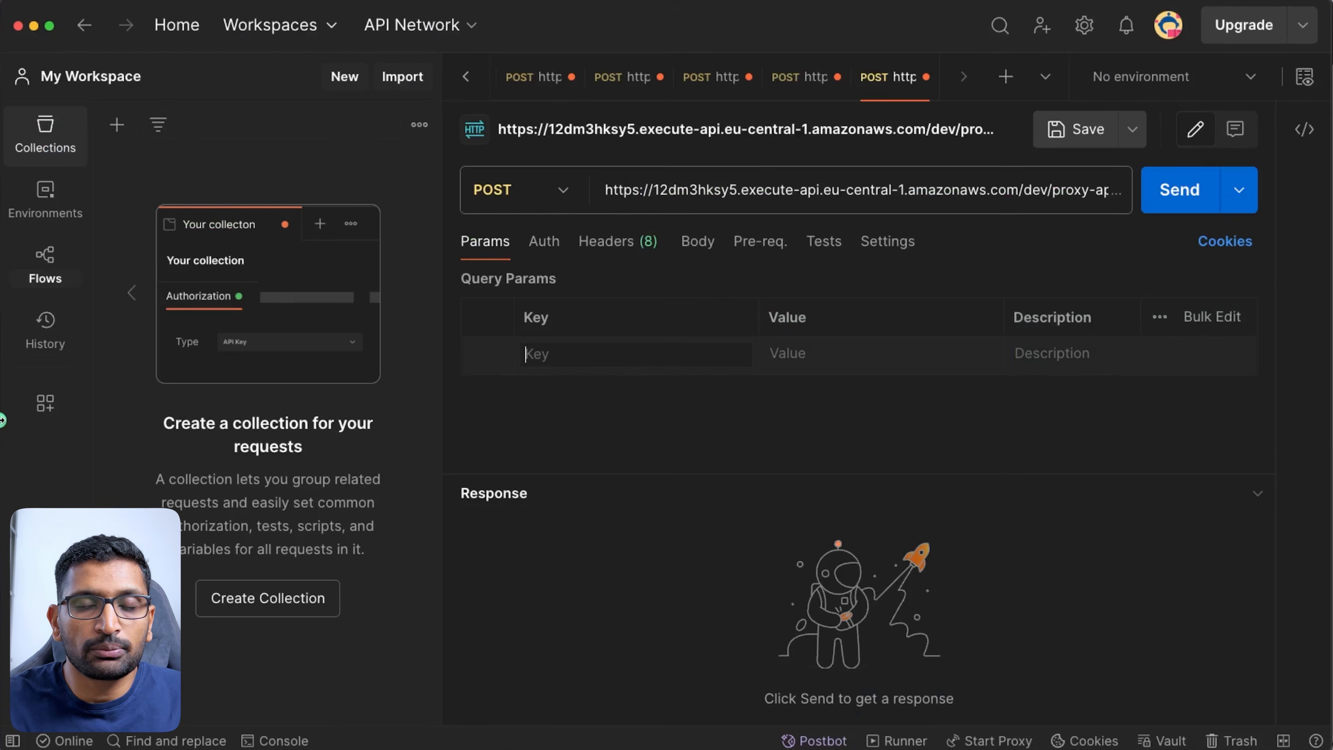
text(name)
key(Tab)
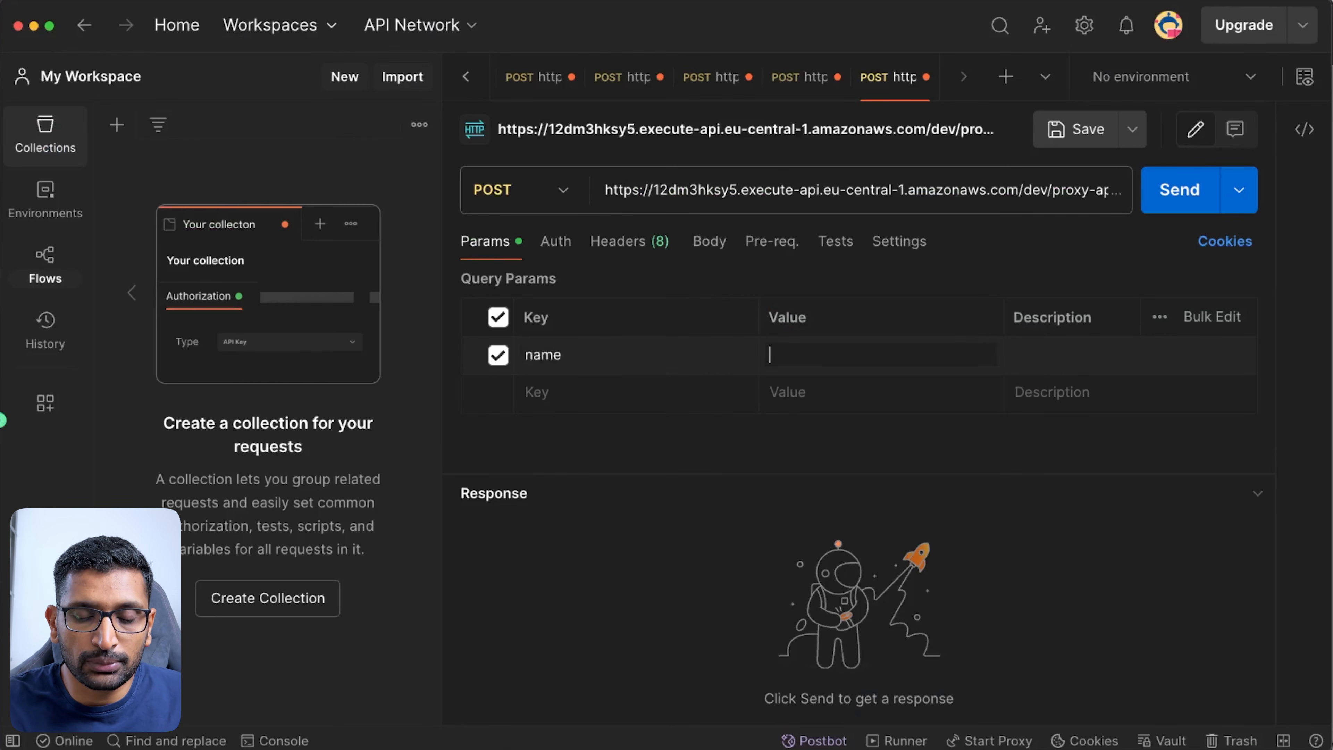
text(new)
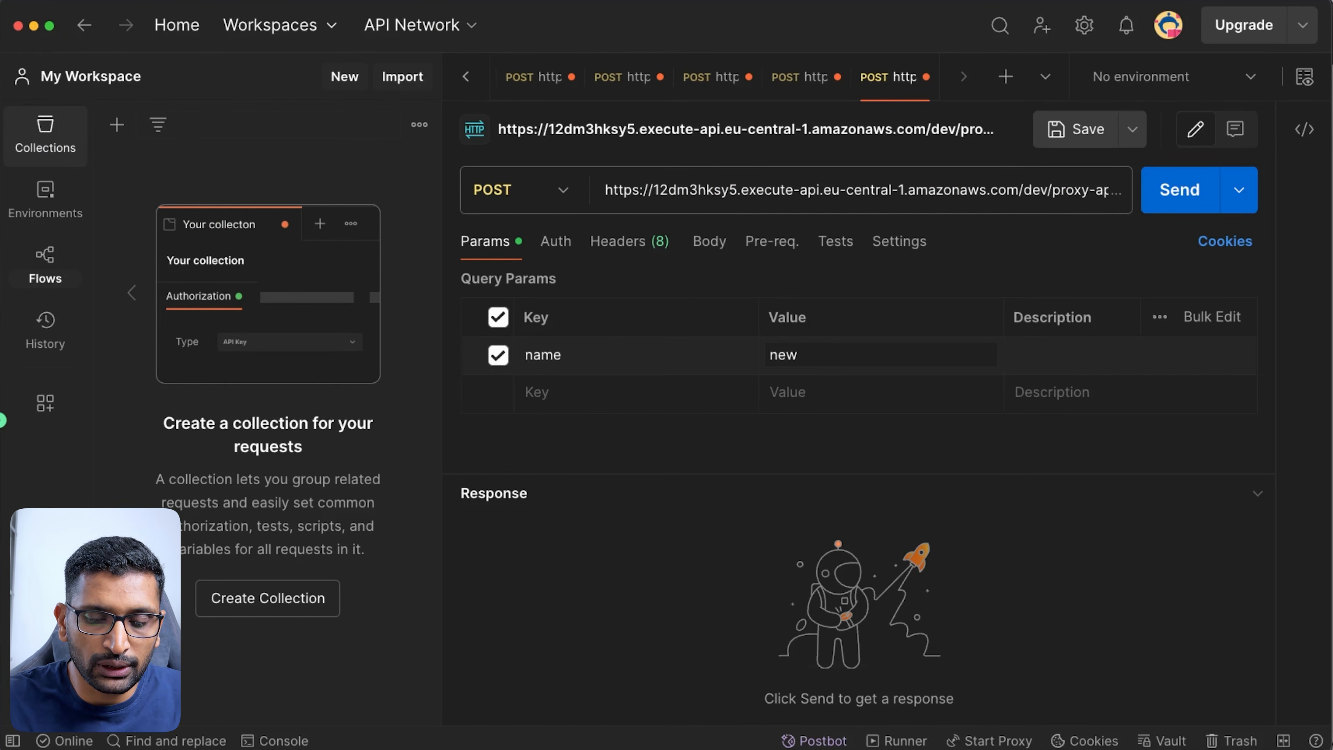
text(_value)
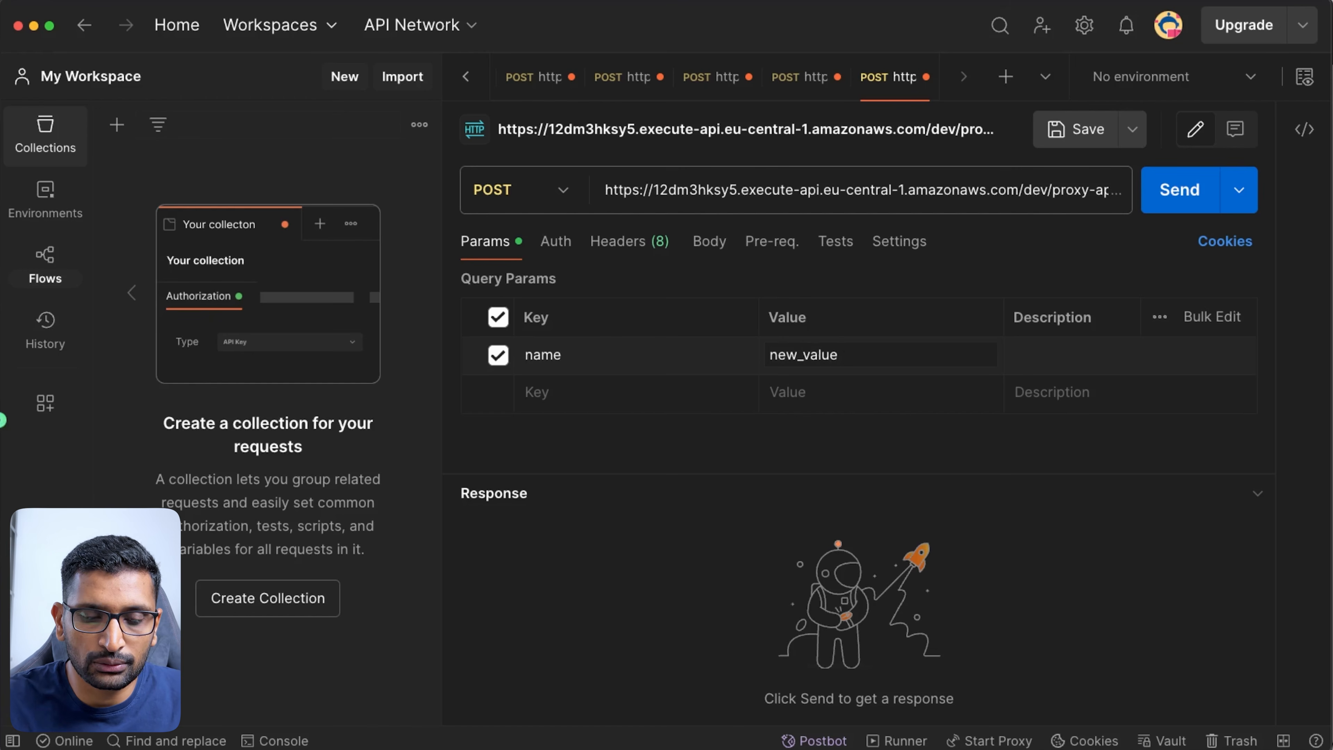
text(_2)
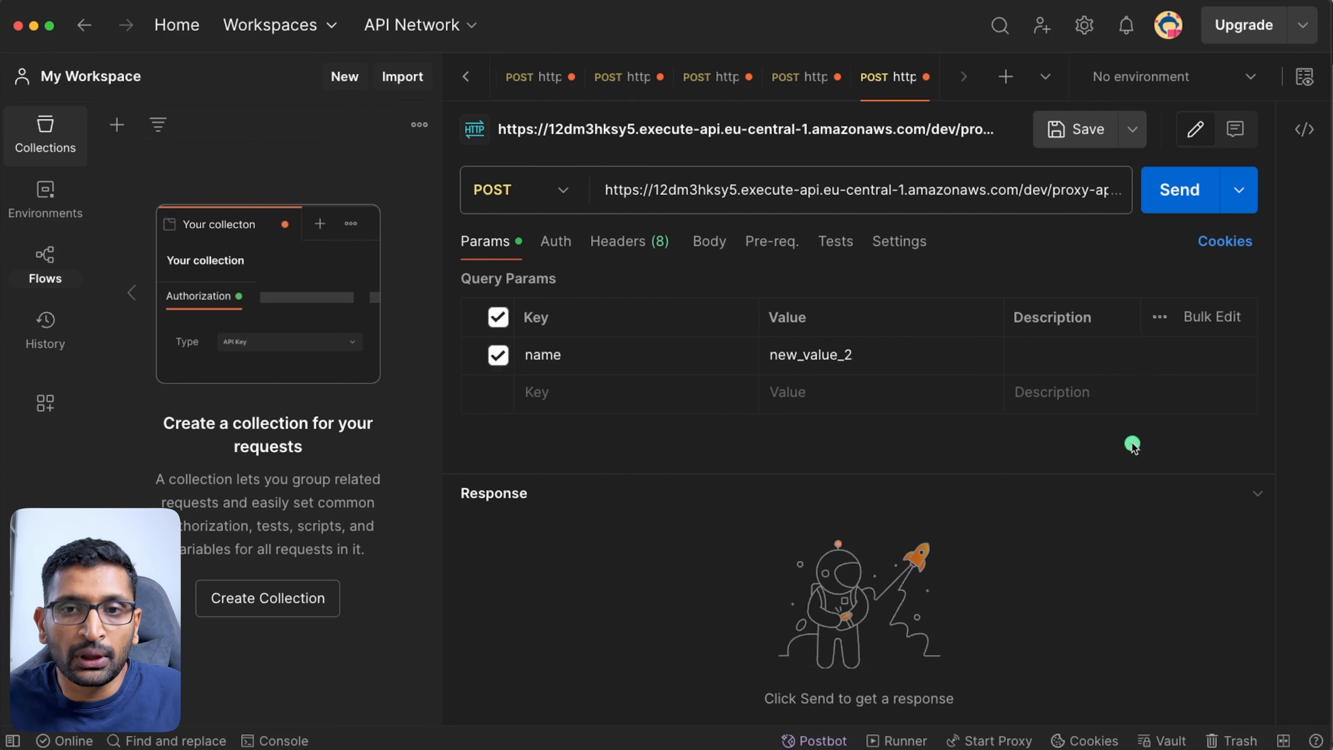
- Send the POST and select the 403 Forbidden not-authorized message
click(1169, 195)
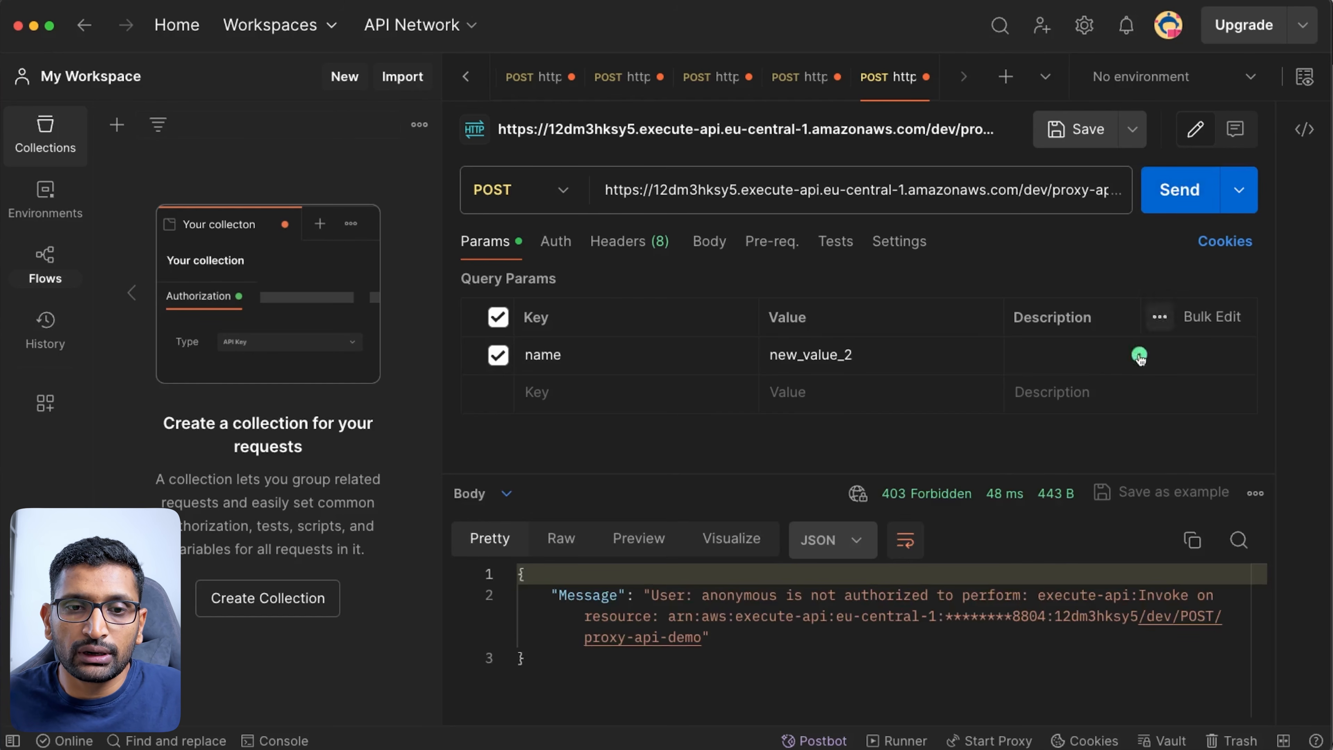
click(658, 597)
drag(658, 596, 857, 640)
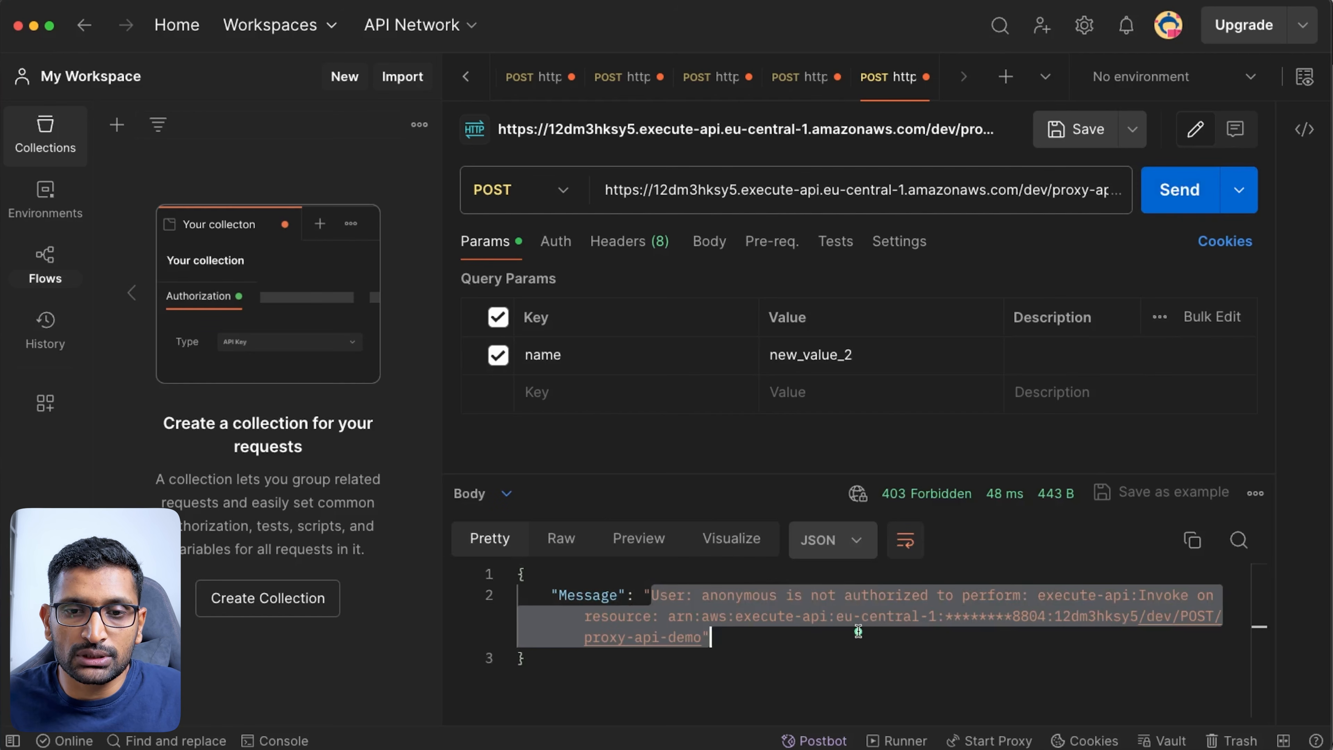
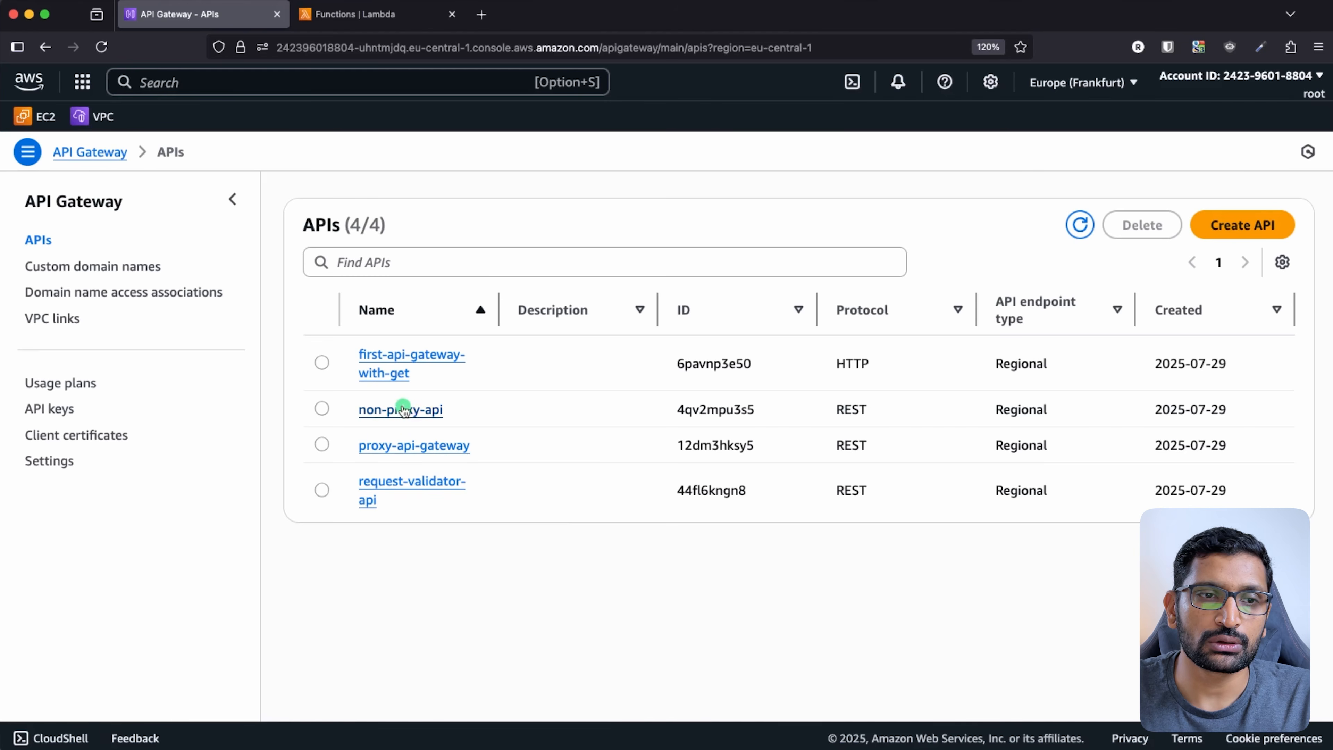
- Open non-proxy-api's Authorizers page, which shows no authorizers, then switch to Postman
click(402, 410)
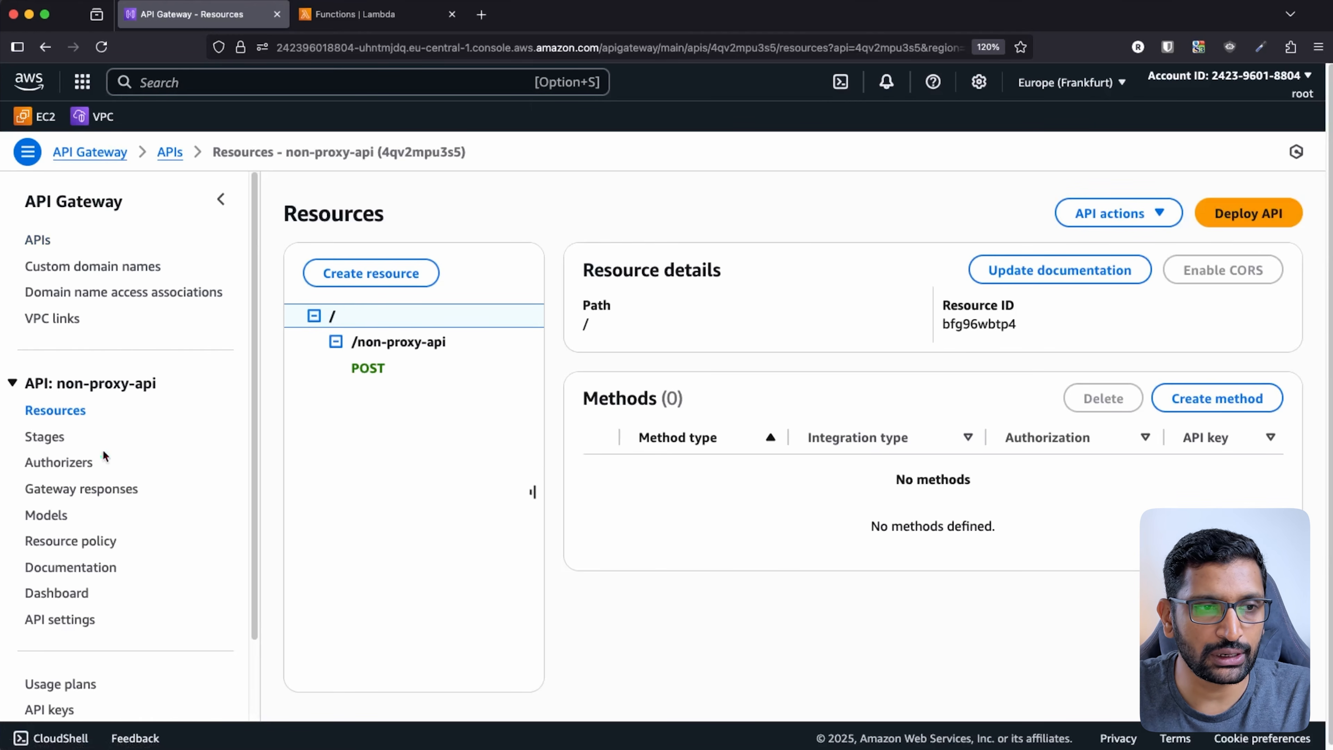
mouse_move(119, 451)
mouse_down()
mouse_move(24, 444)
mouse_move(153, 467)
mouse_move(77, 447)
mouse_up()
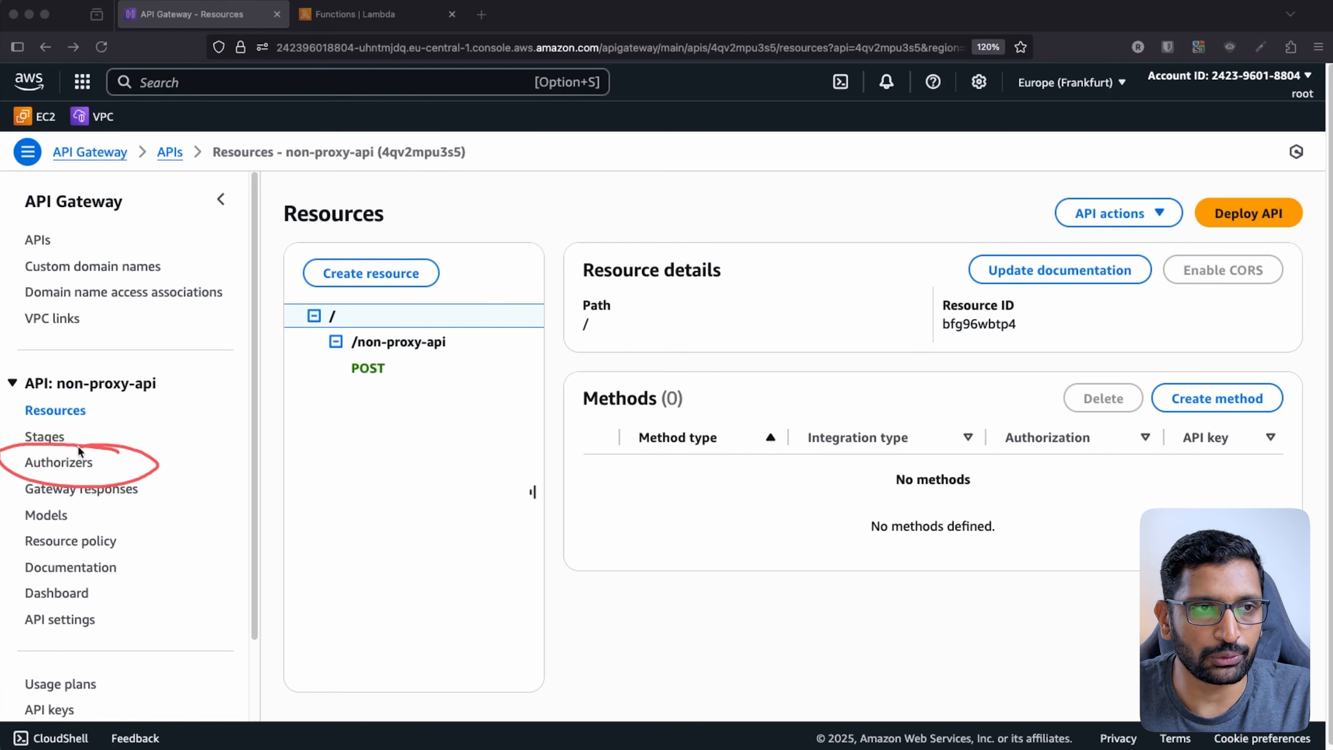
key(Escape)
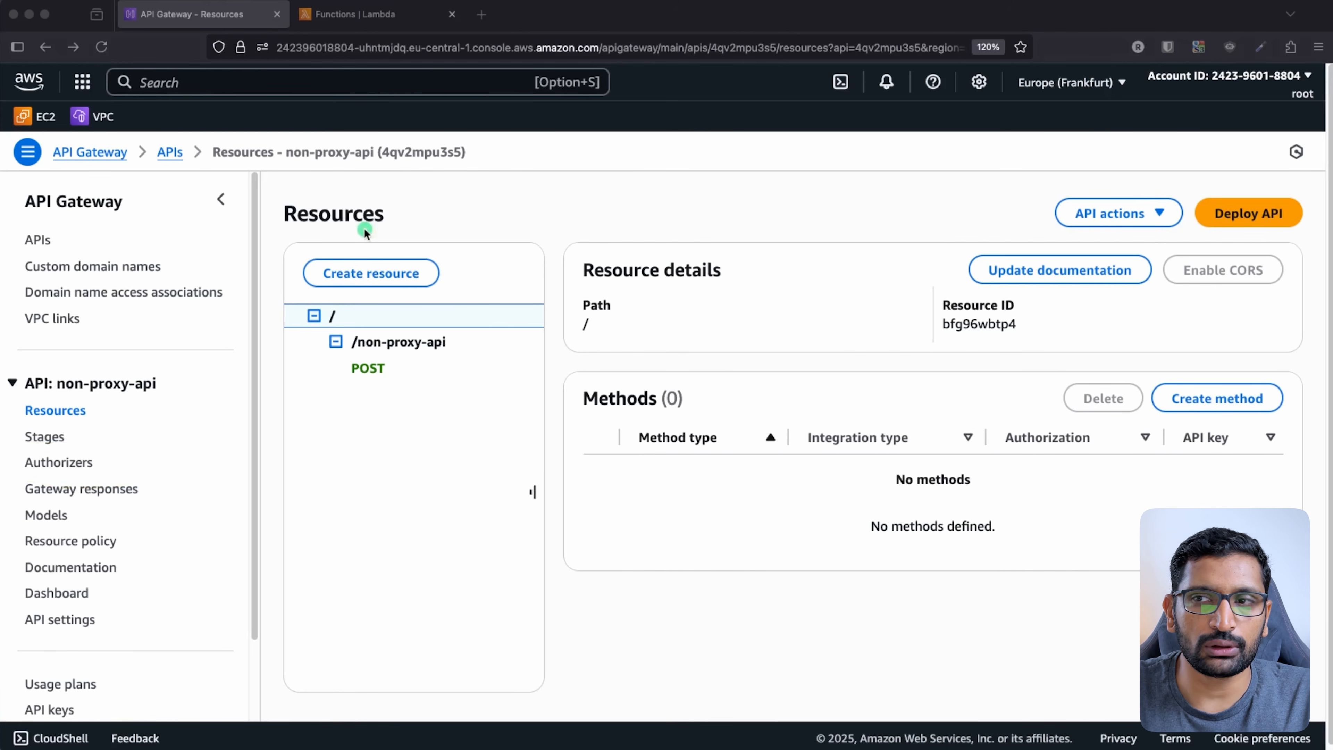
click(656, 547)
click(79, 469)
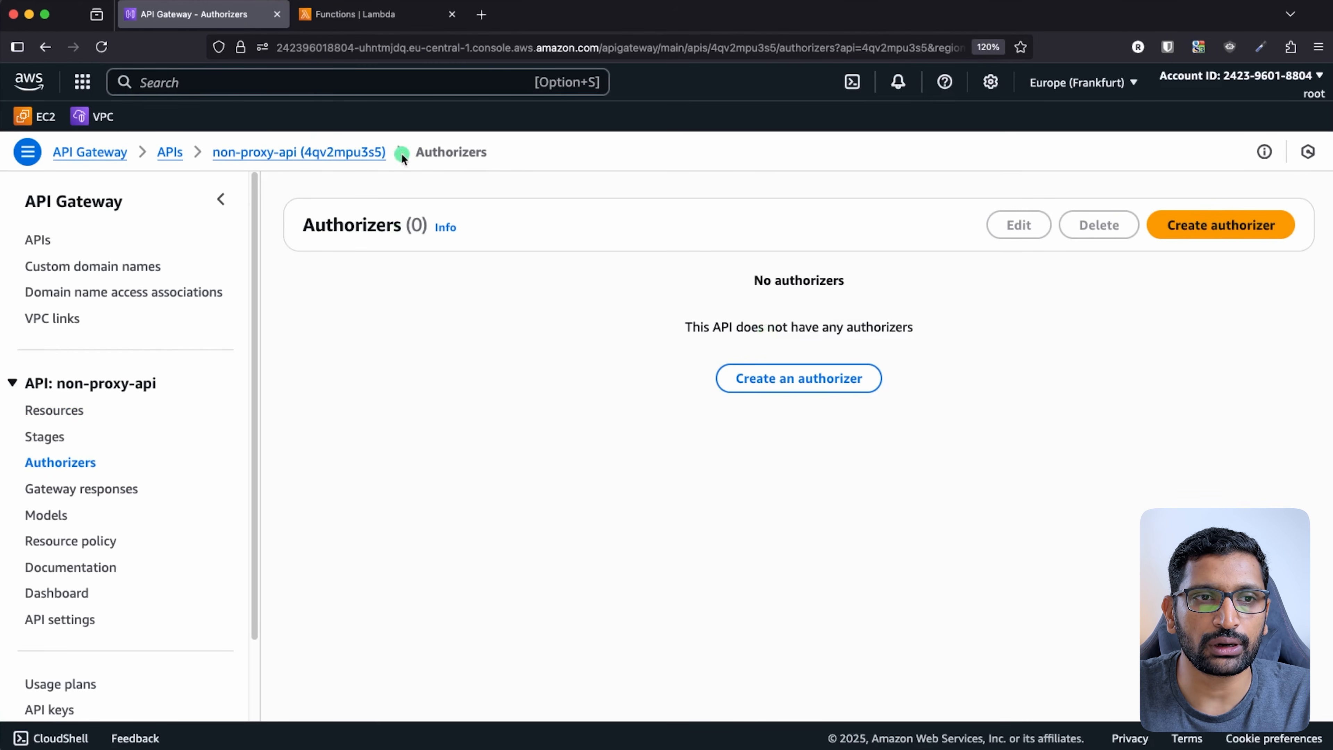
drag(398, 152, 213, 152)
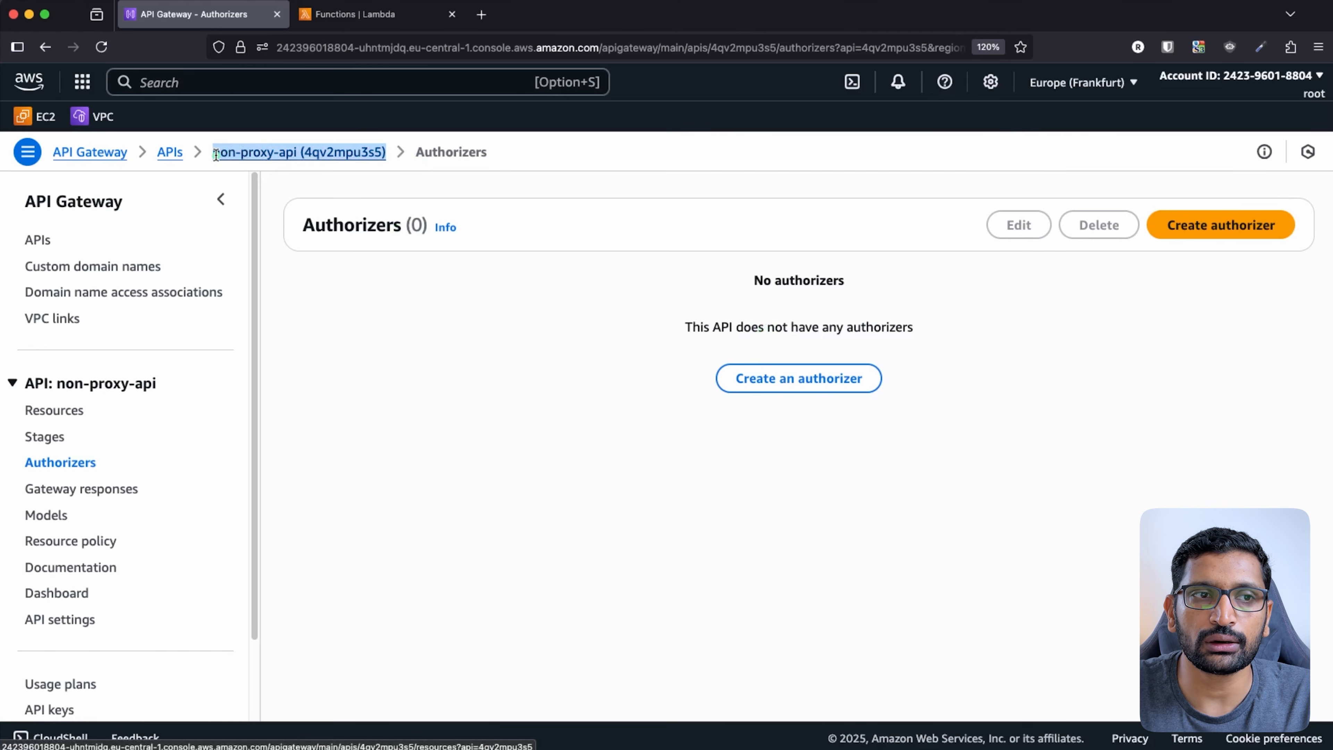
click(458, 374)
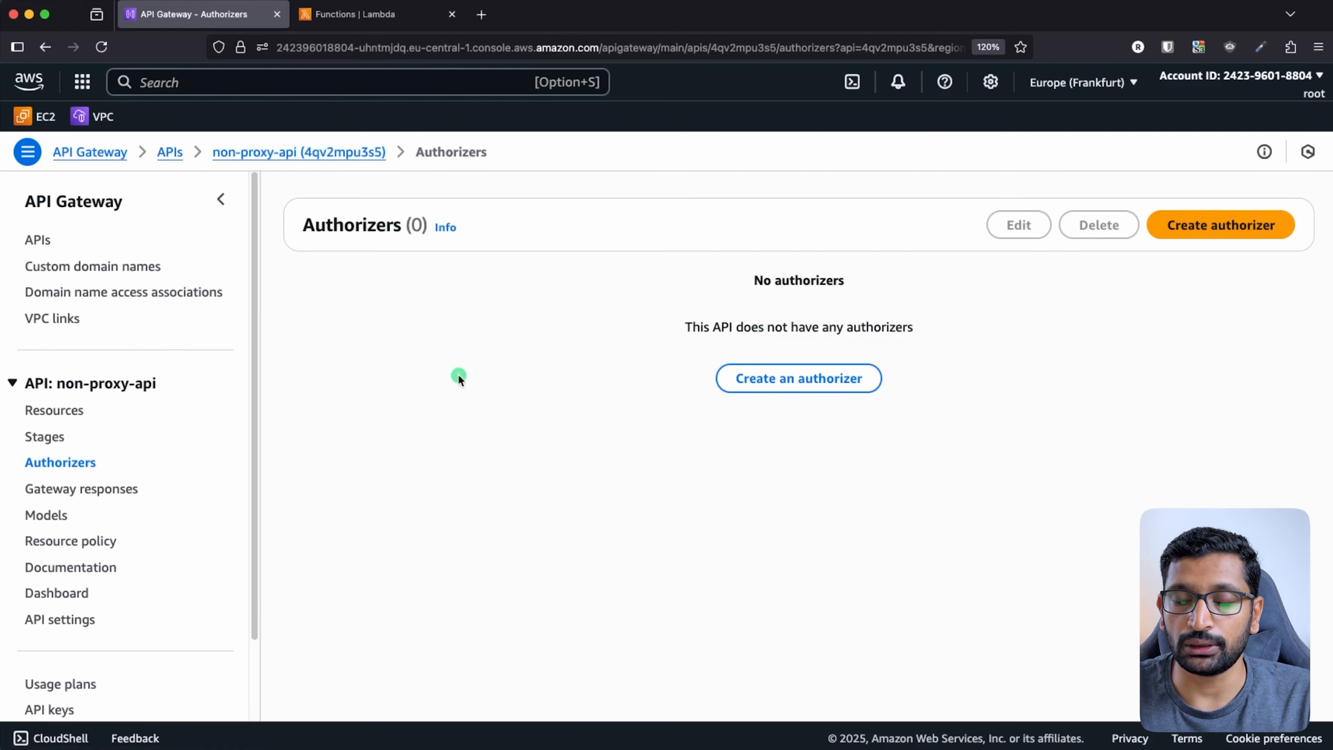
key(super+Tab)
key(super+Tab)
key(super+Tab)
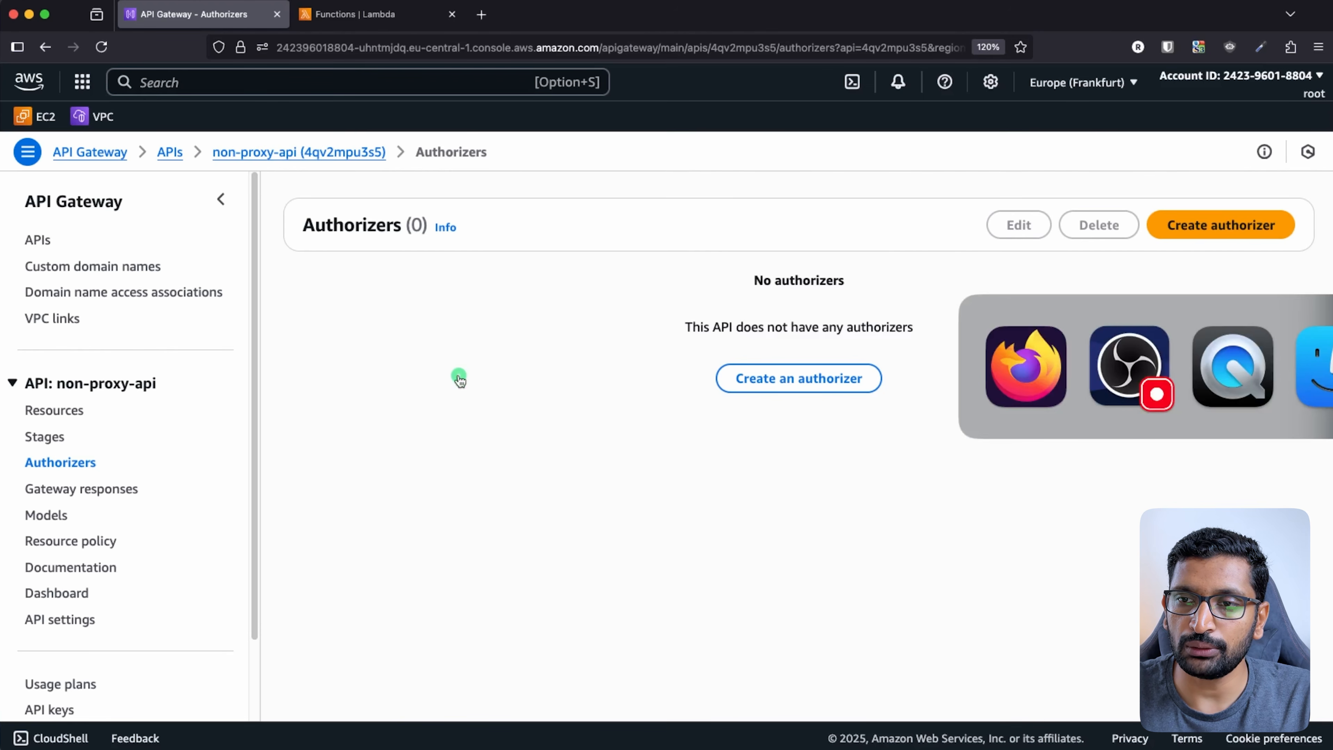
key(super+Tab)
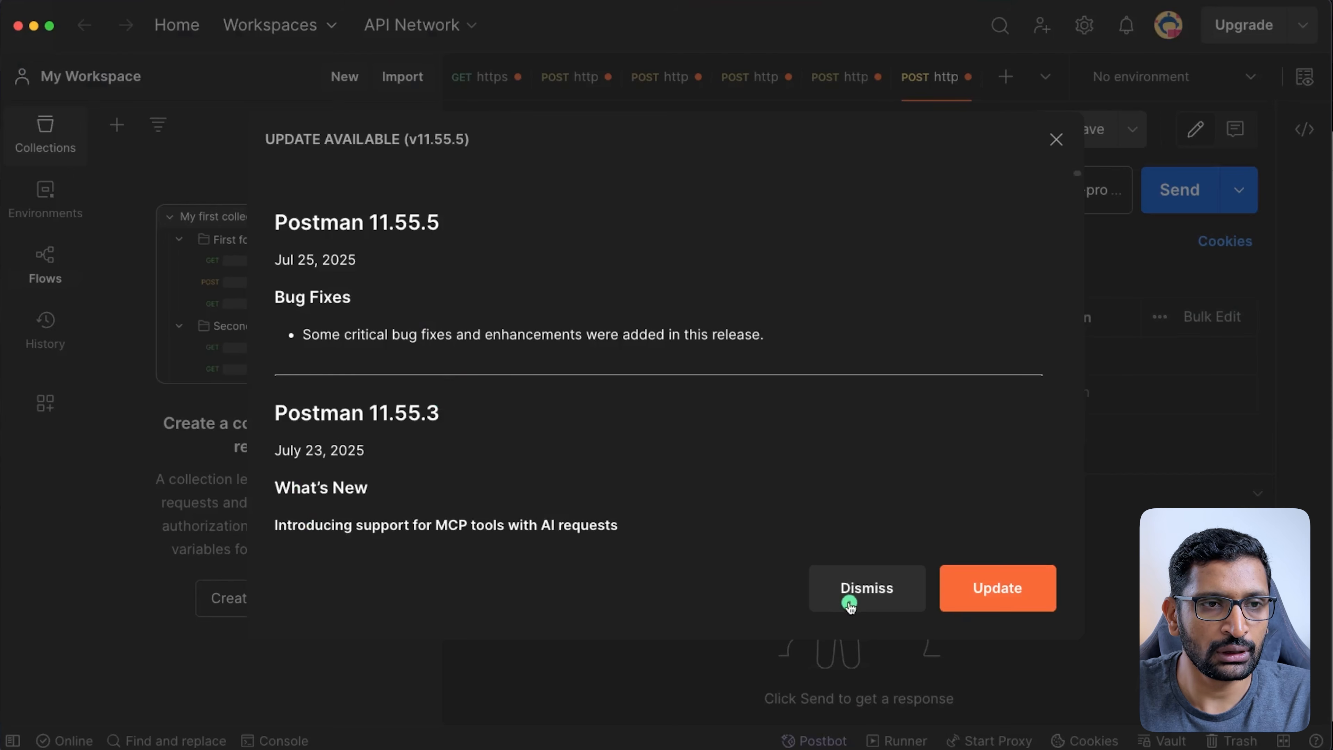
- Dismiss Postman's v11.55.5 update notice and send the POST to /non-proxy-api, getting 200 OK
click(882, 589)
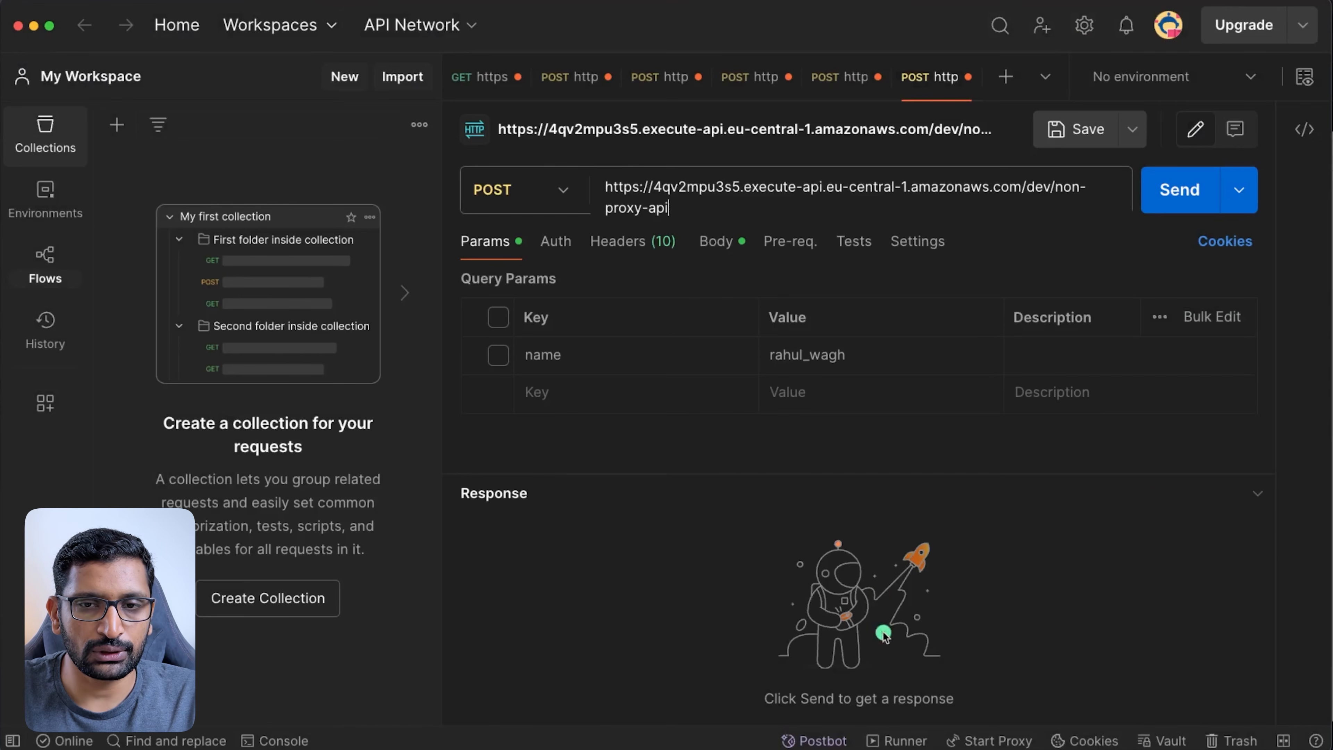
click(887, 198)
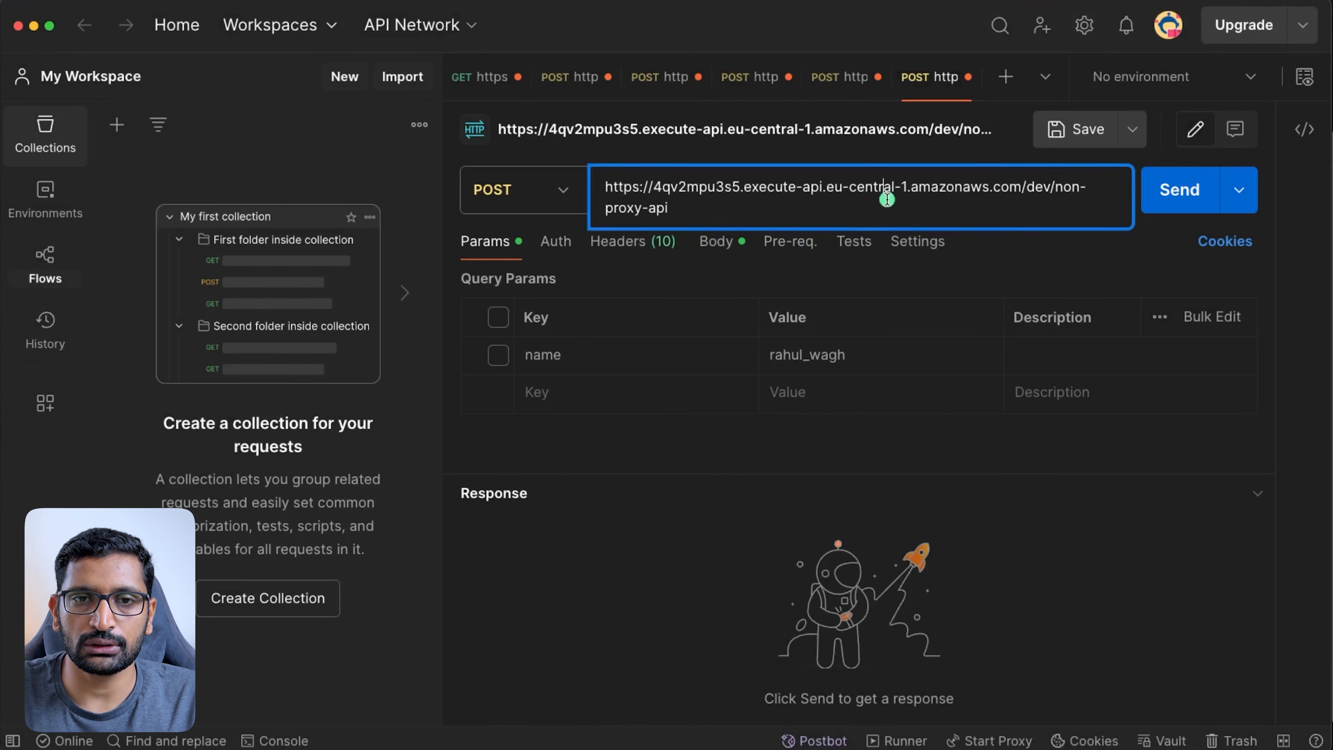
drag(1052, 188, 1046, 205)
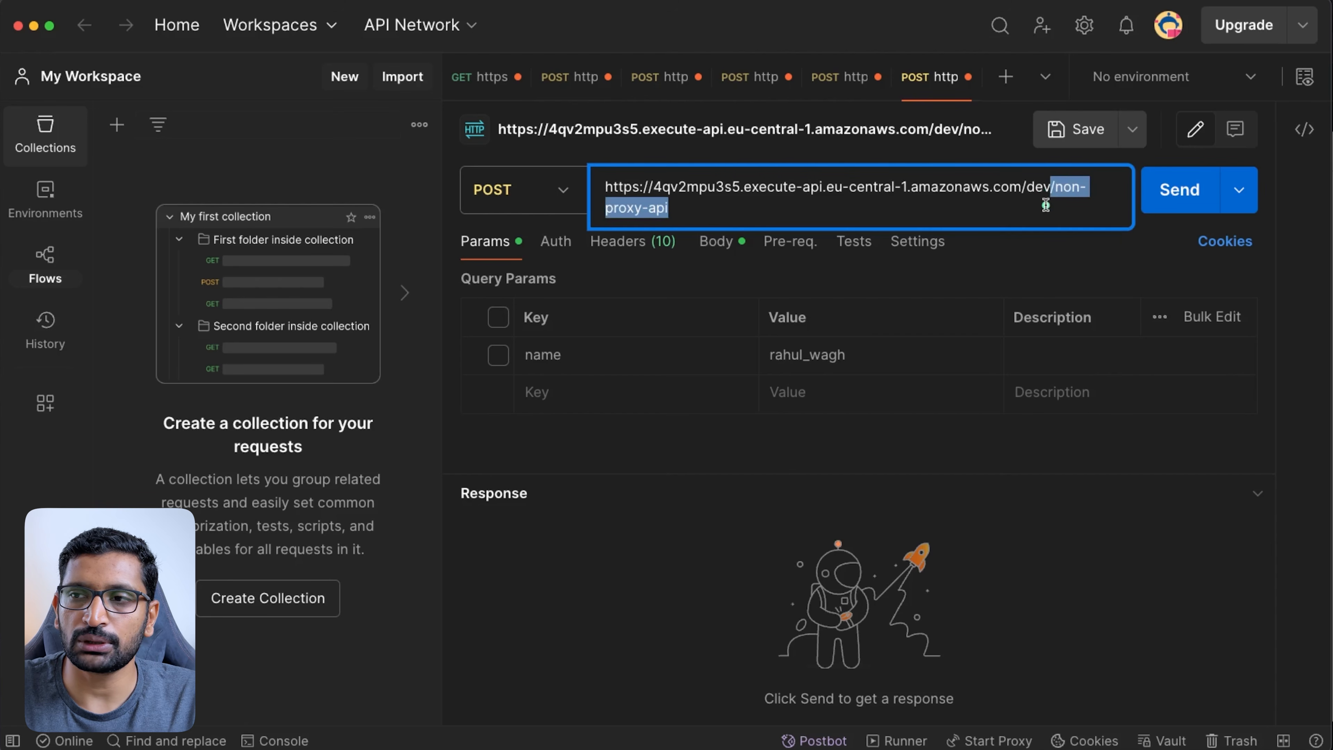
click(1182, 199)
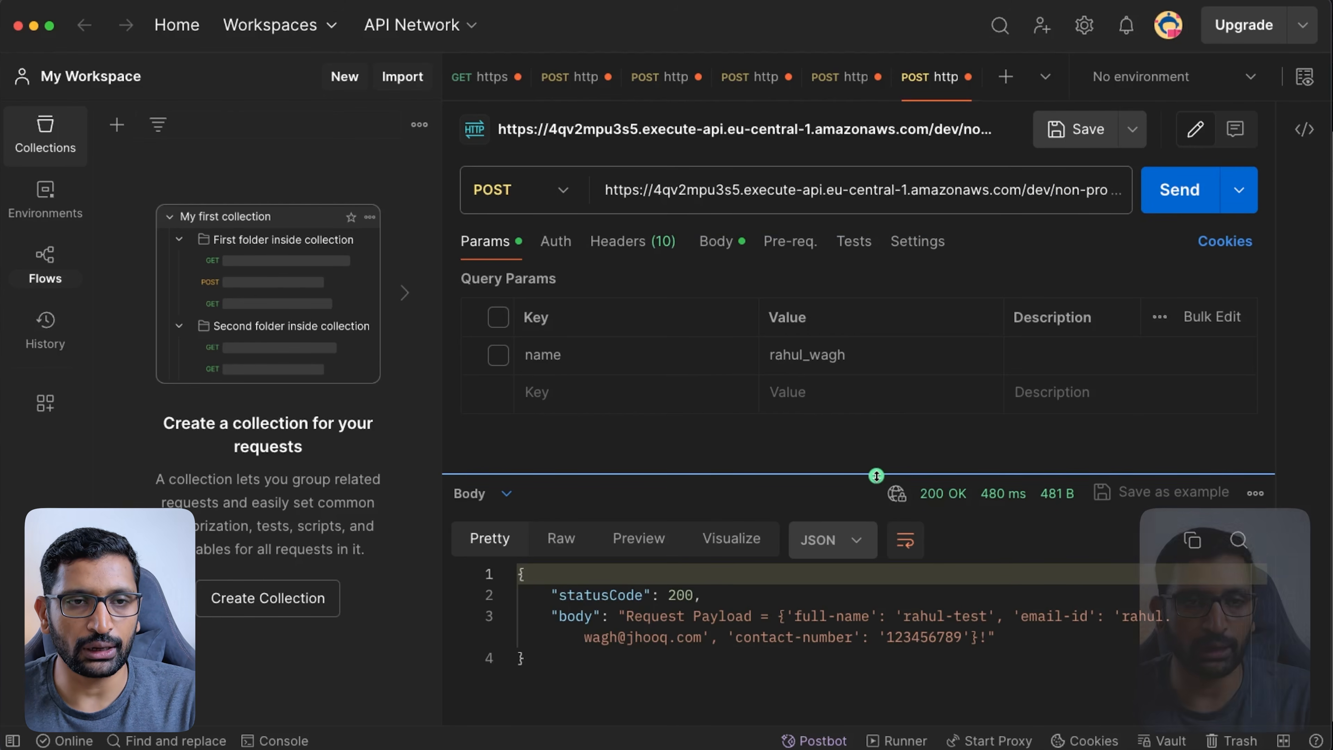
key(super+Tab)
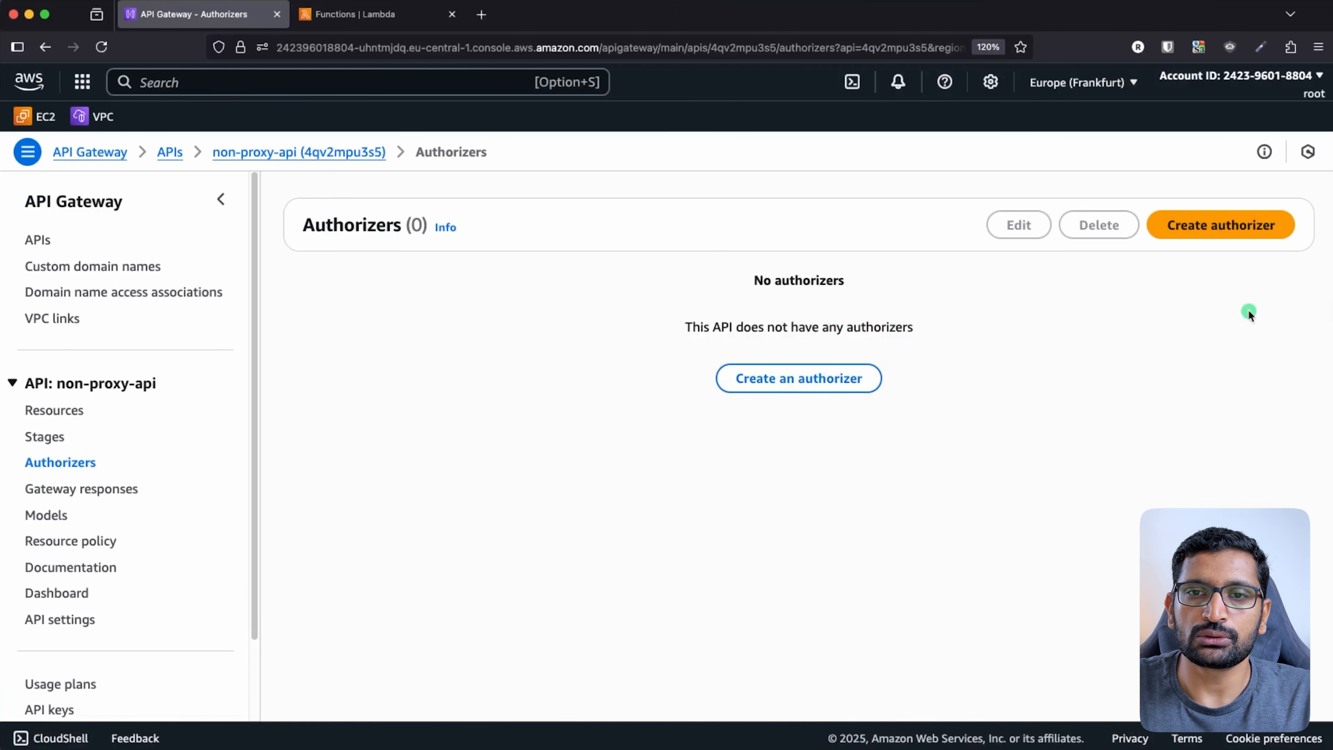
- Start a new non-proxy-api authorizer of type Lambda and point out the Lambda function field
click(1245, 227)
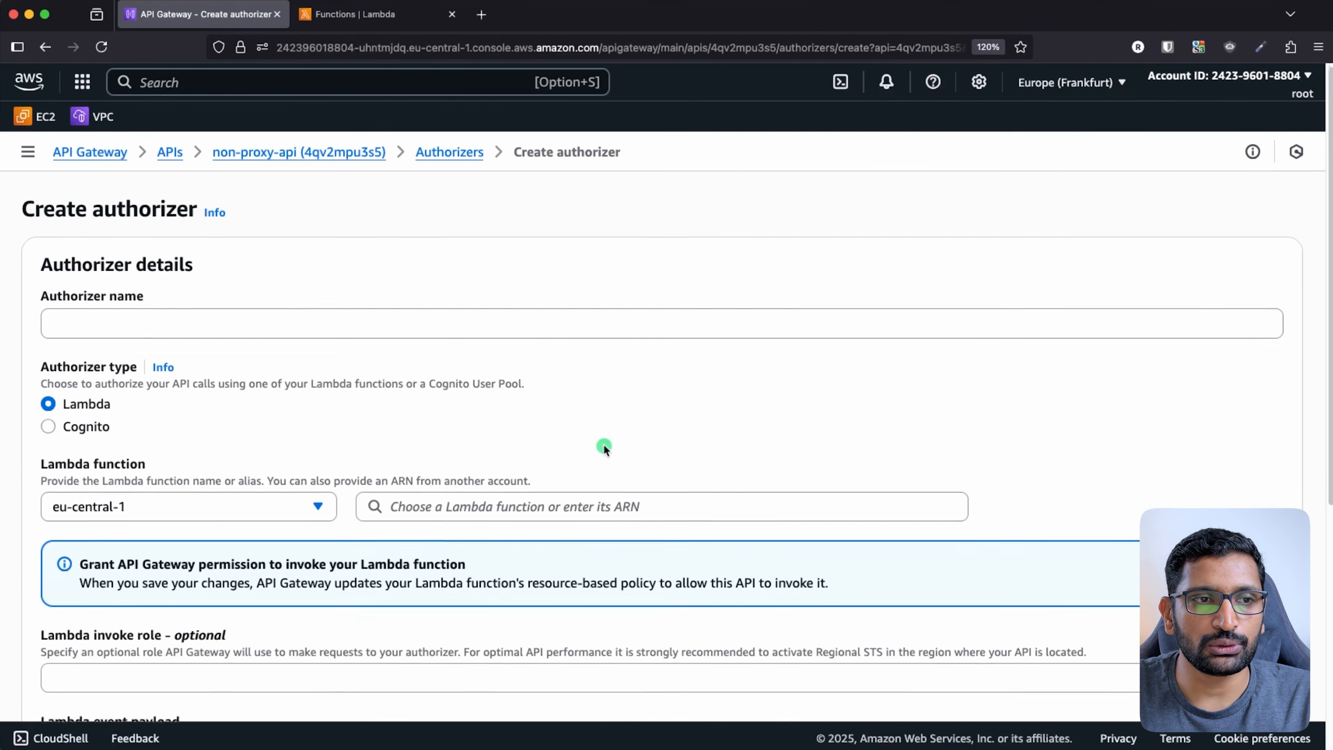
scroll(604, 448, down, 2)
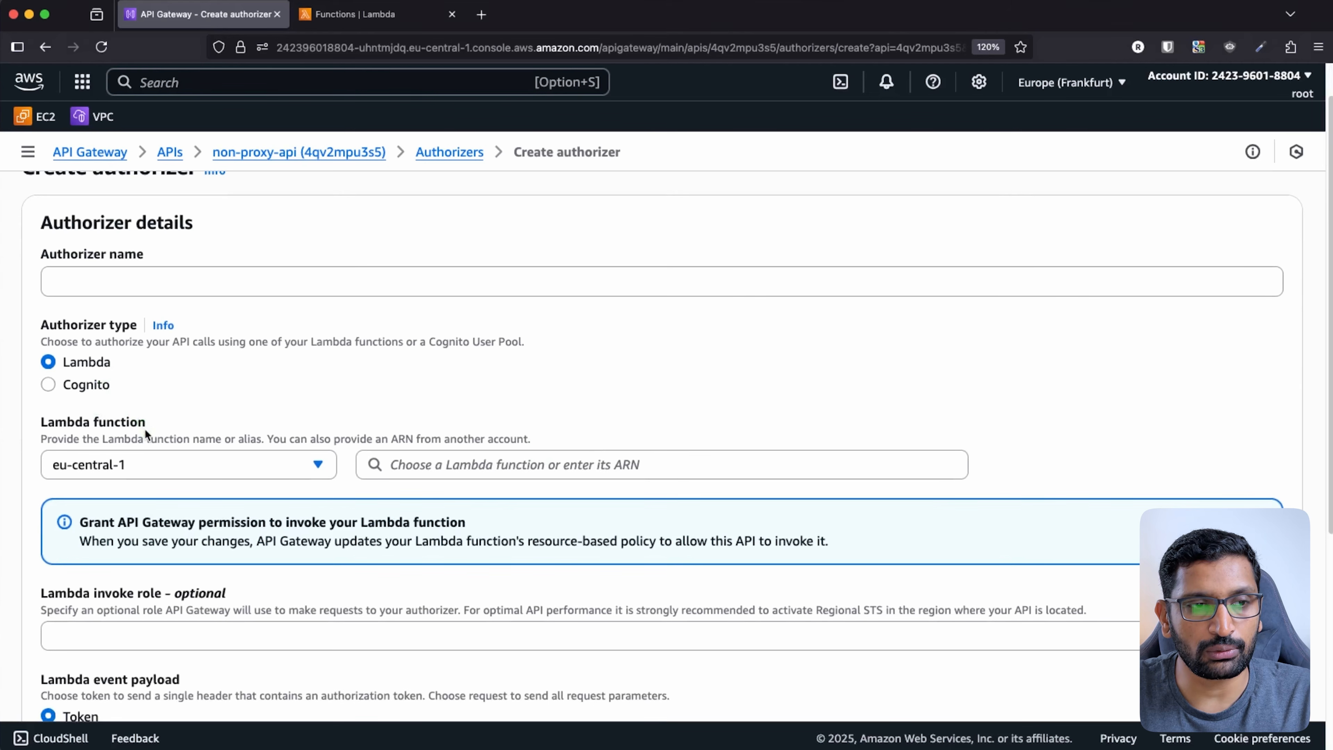
mouse_move(144, 361)
mouse_down()
mouse_move(26, 341)
mouse_move(131, 408)
mouse_move(142, 347)
mouse_move(107, 347)
mouse_up()
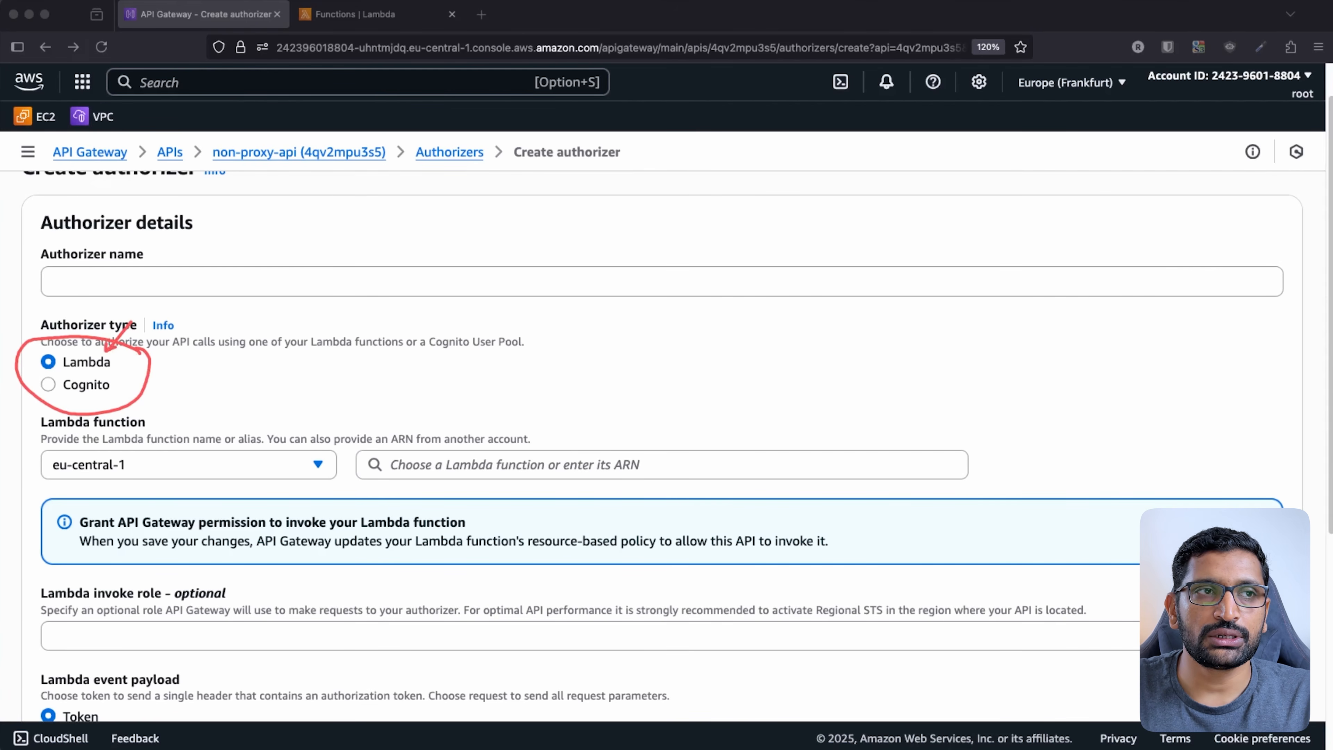
key(Escape)
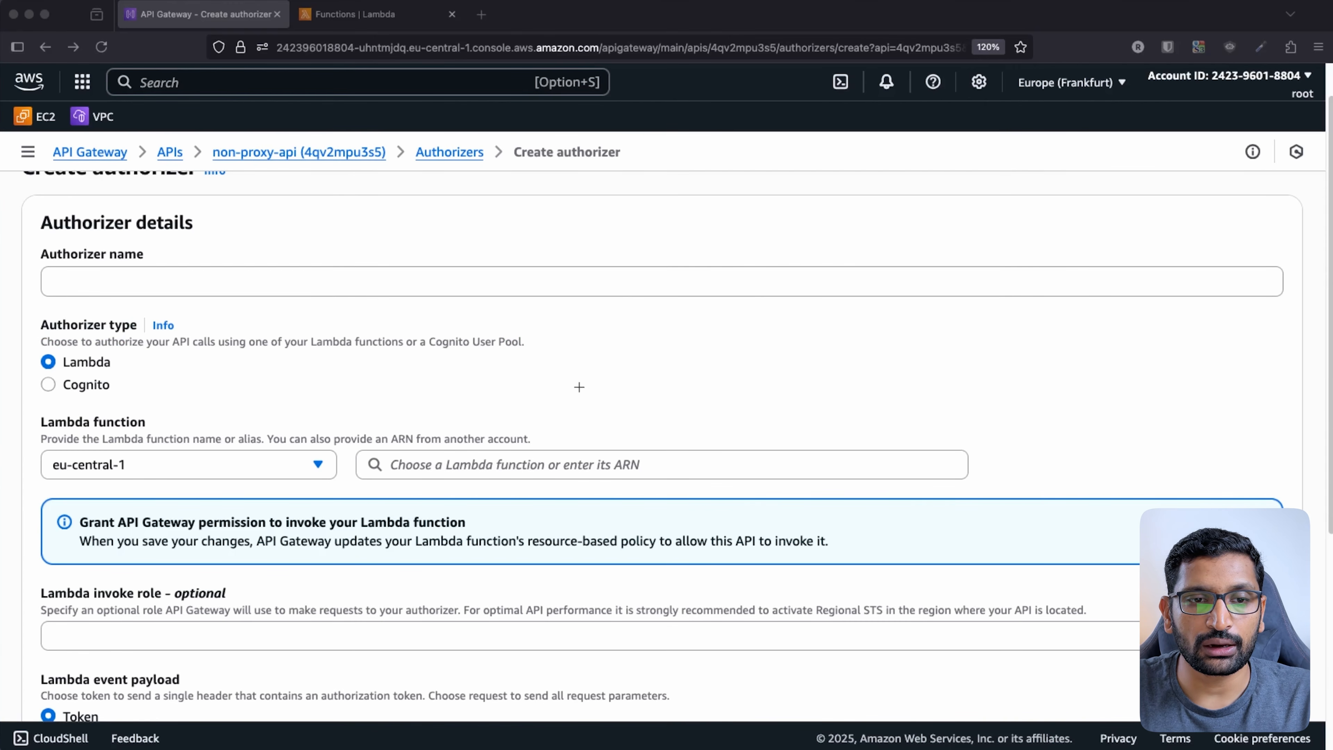
drag(578, 382, 625, 460)
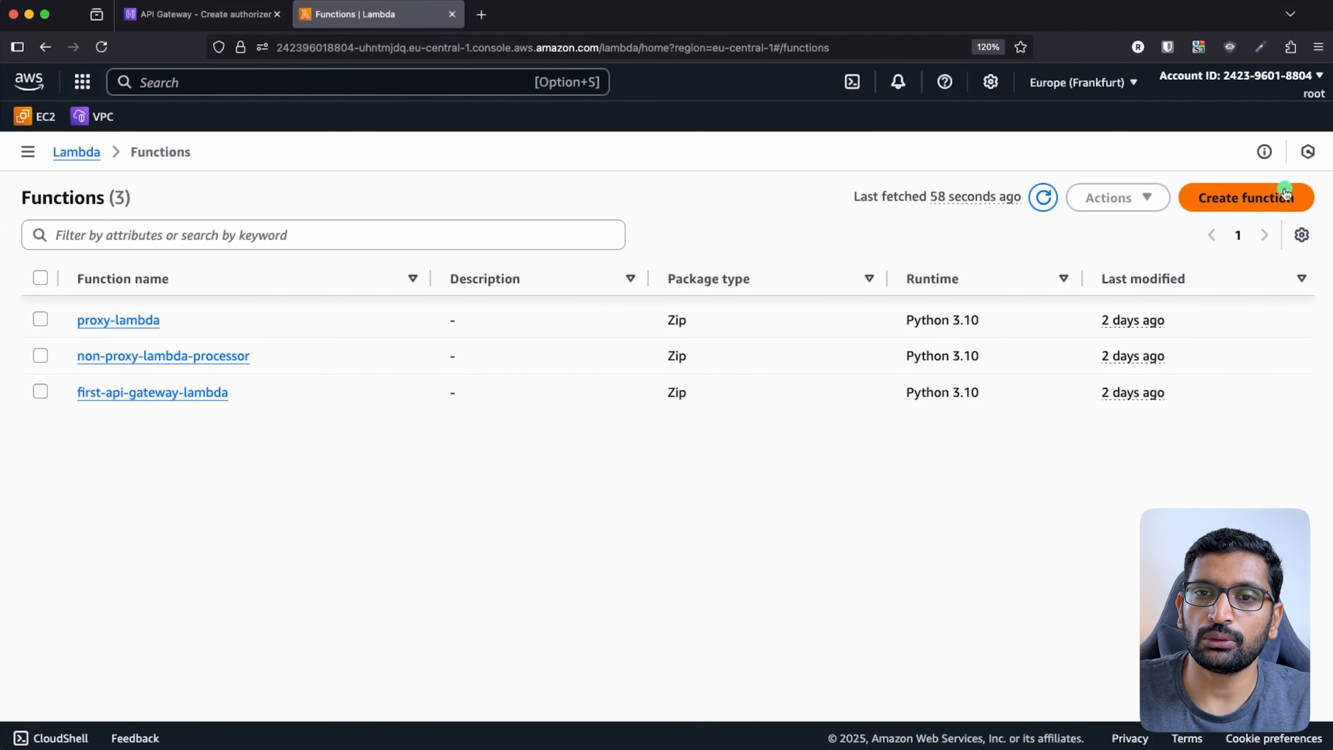
- Create a Lambda function named lambdaAPIAuthorizer with the Python 3.10 runtime
click(1275, 199)
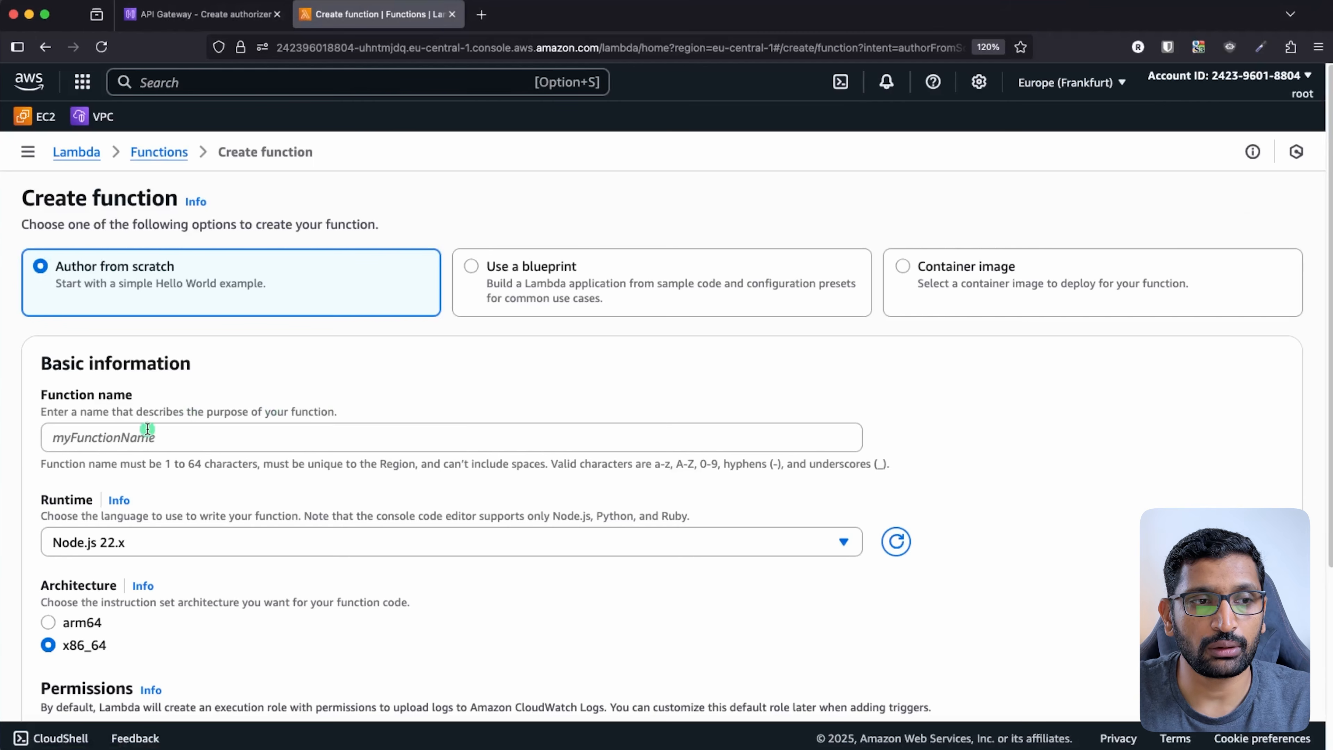
click(126, 438)
text(lmab)
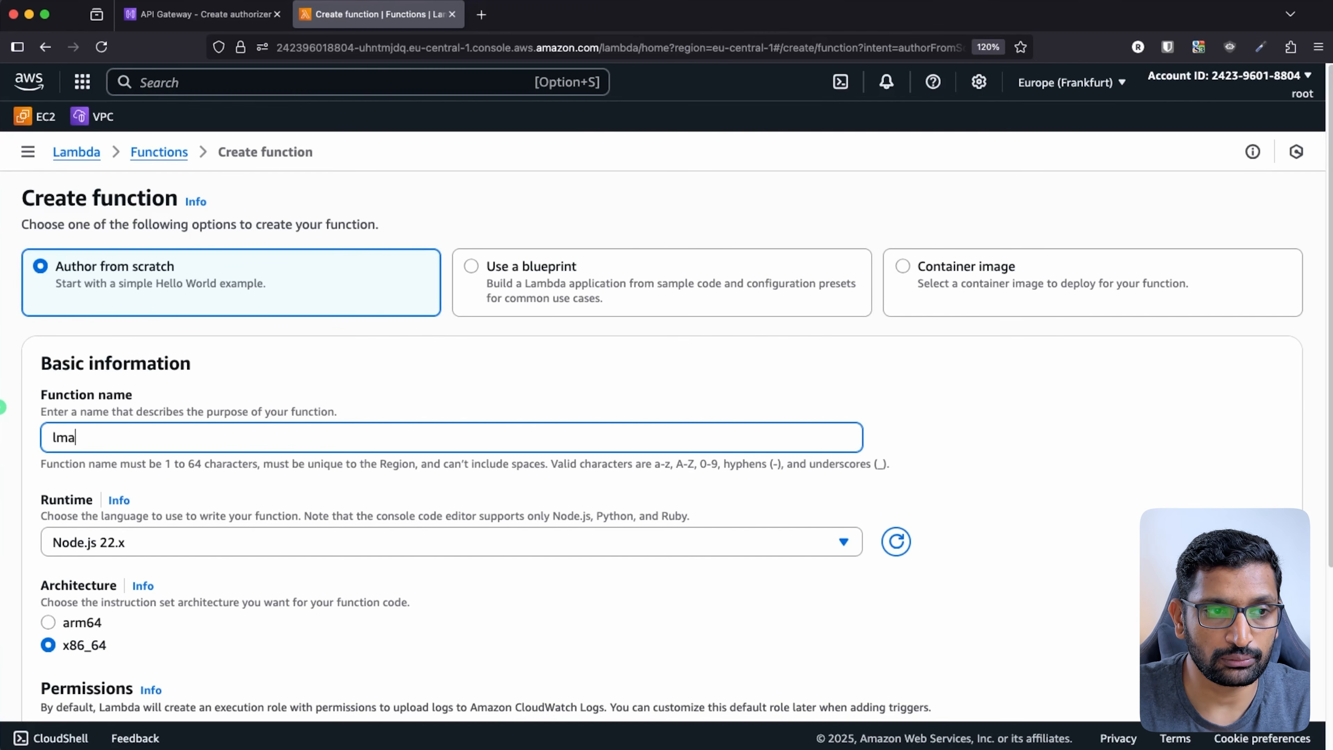
key(BackSpace)
key(BackSpace)
key(BackSpace)
text(ambda)
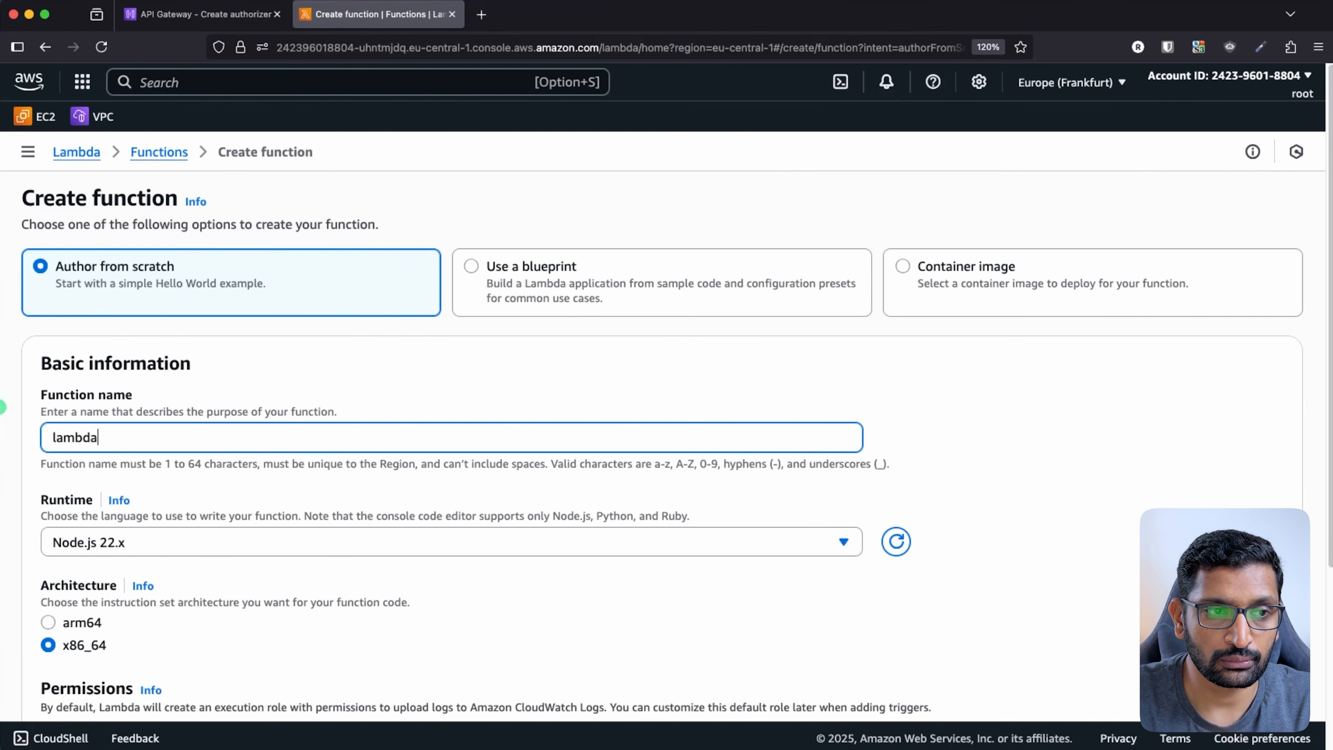
text(APIAuthor)
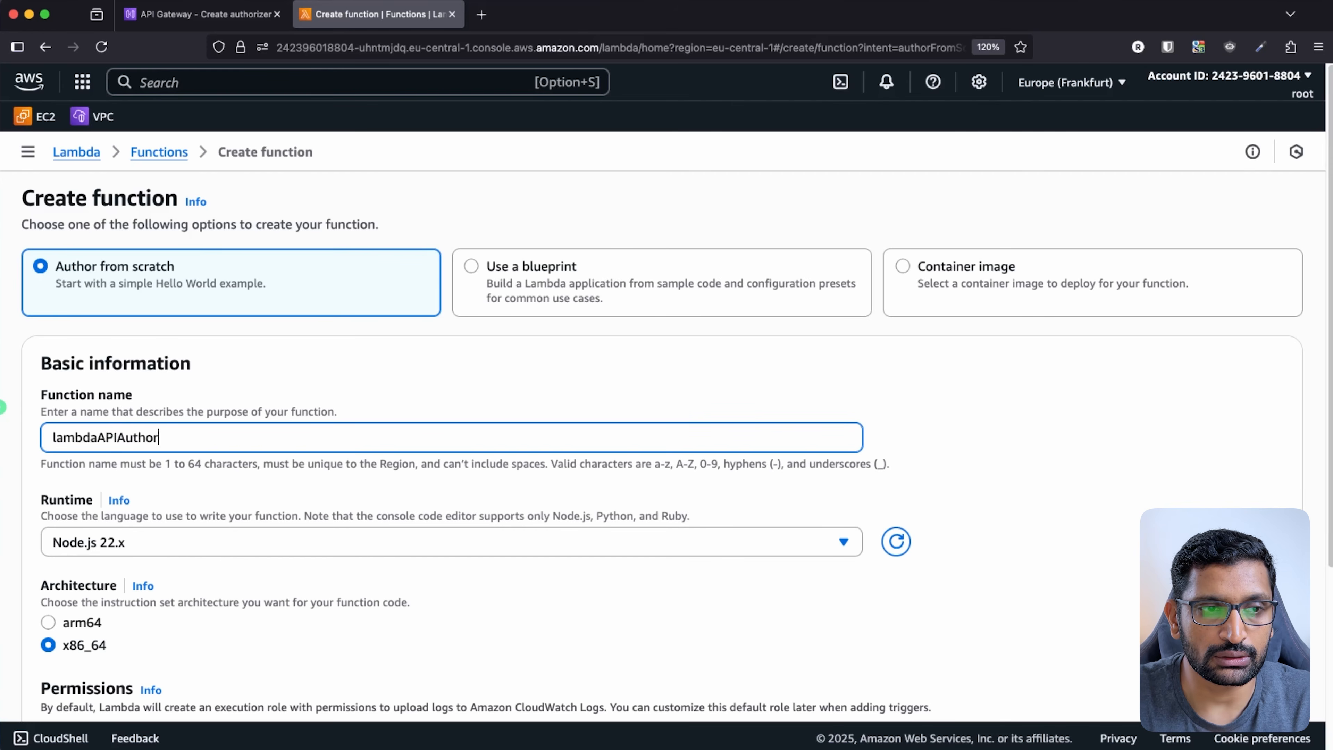
text(izer)
click(591, 547)
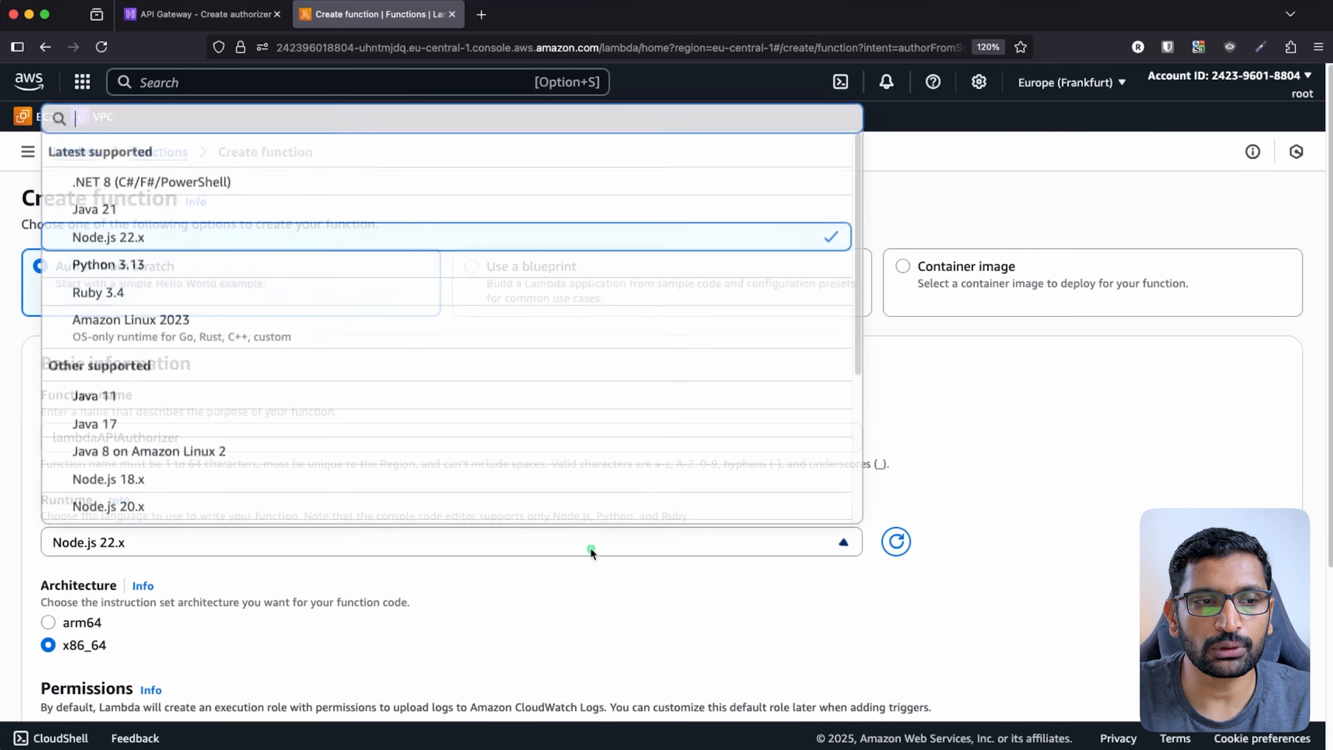
text(python)
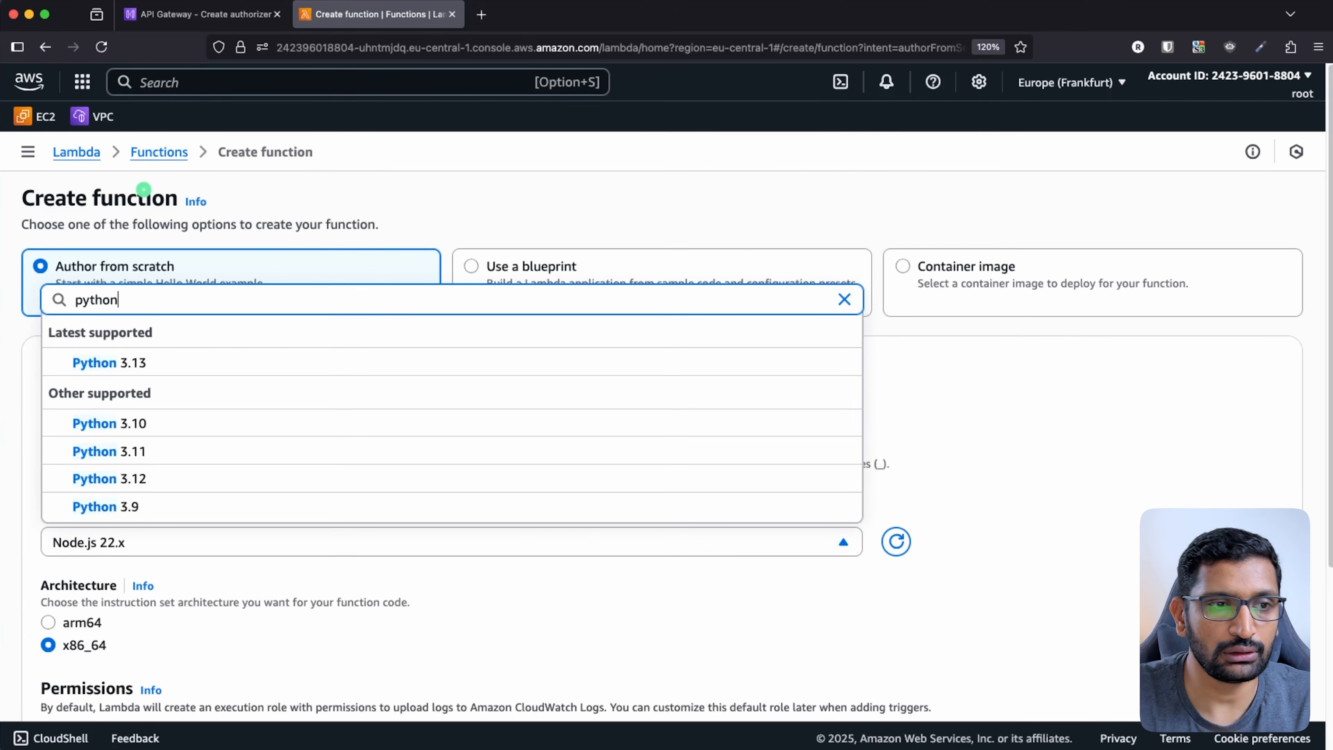
click(147, 427)
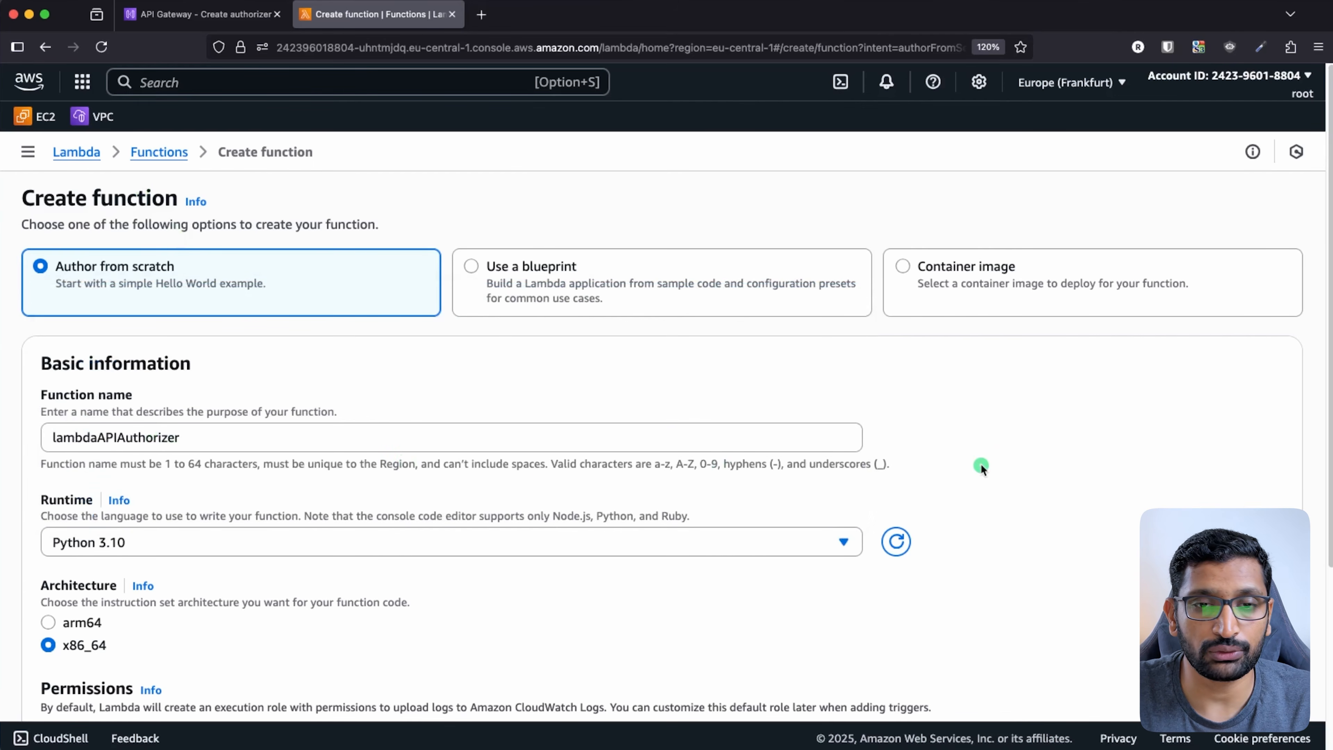
scroll(1009, 467, down, 5)
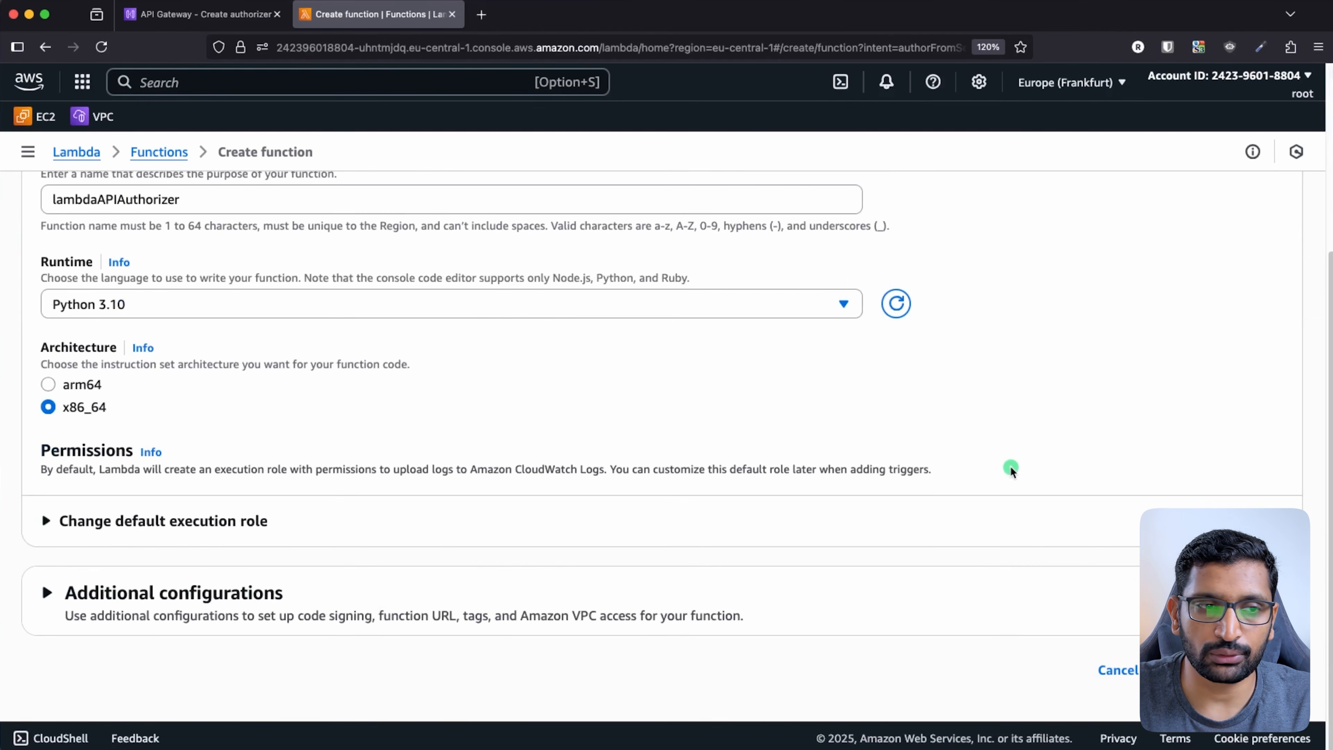
click(1238, 670)
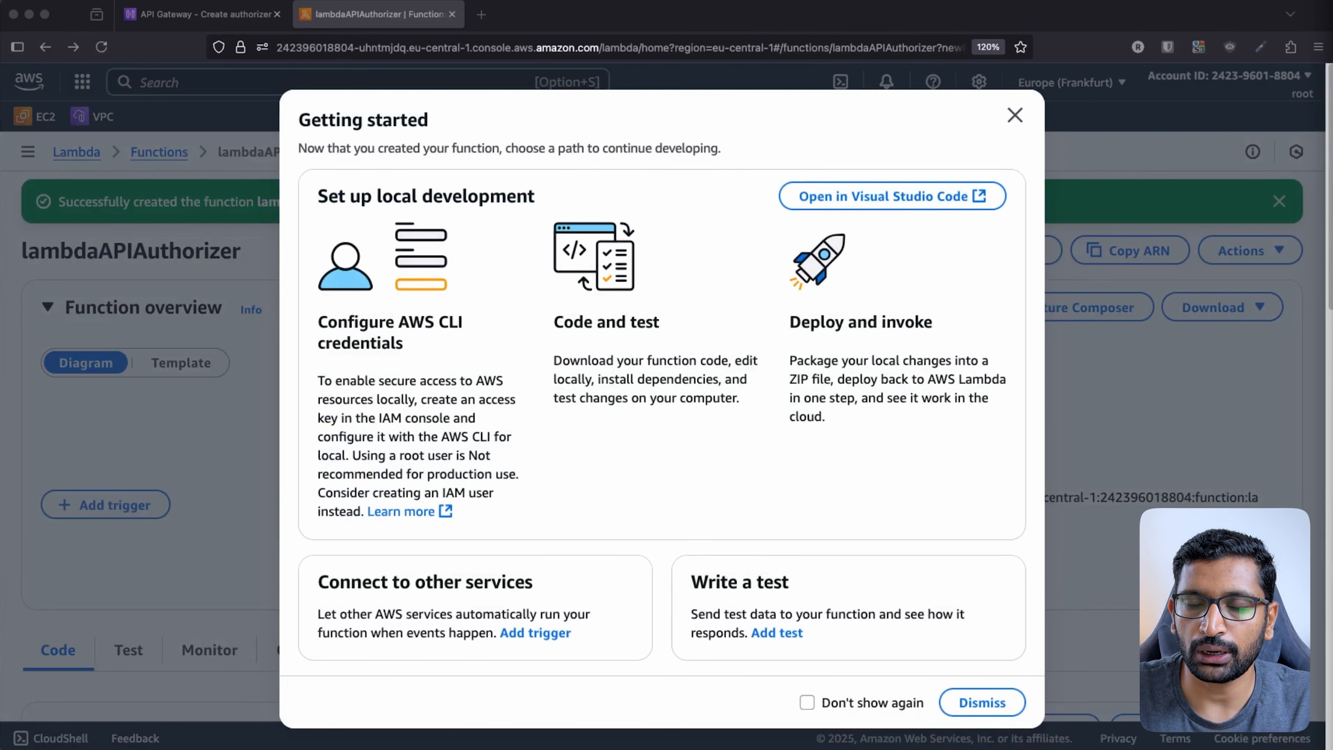
- Replace the default Hello from Lambda code in lambda_function.py with the pasted token authorizer script
key(super+Tab)
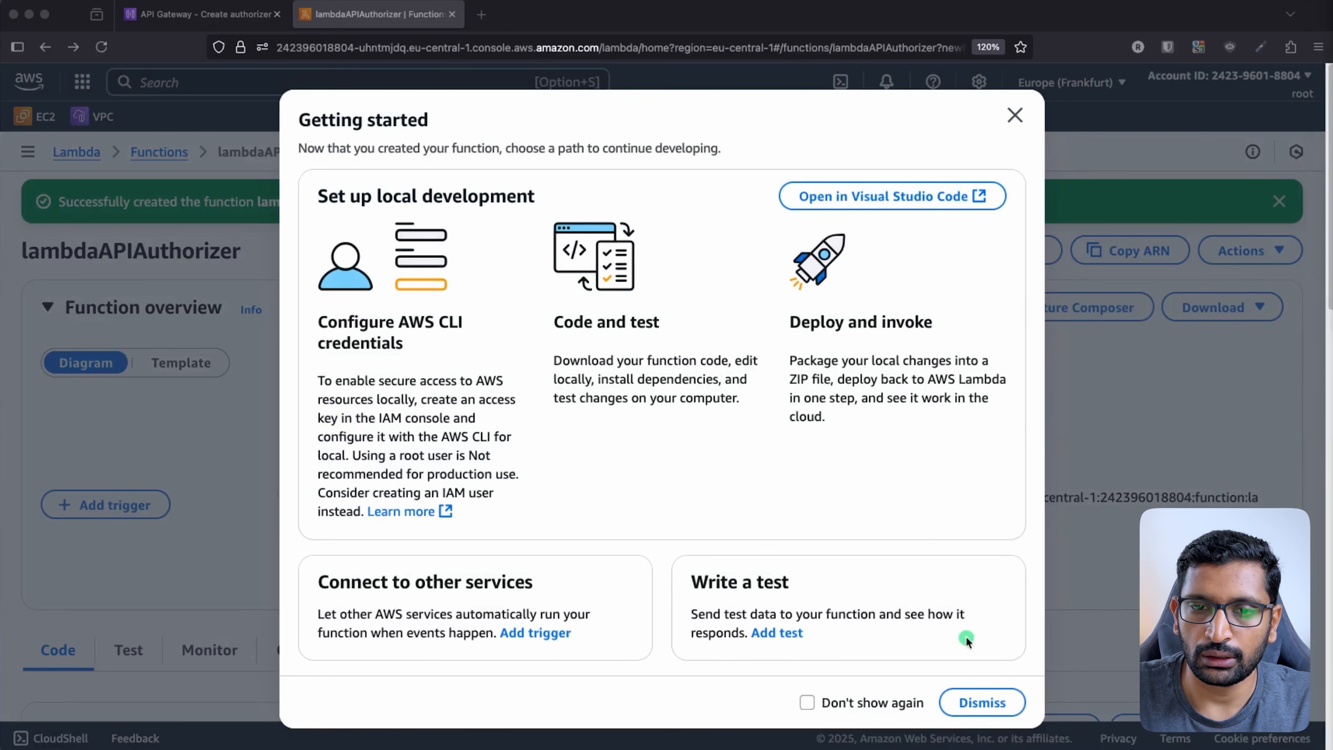
click(1007, 704)
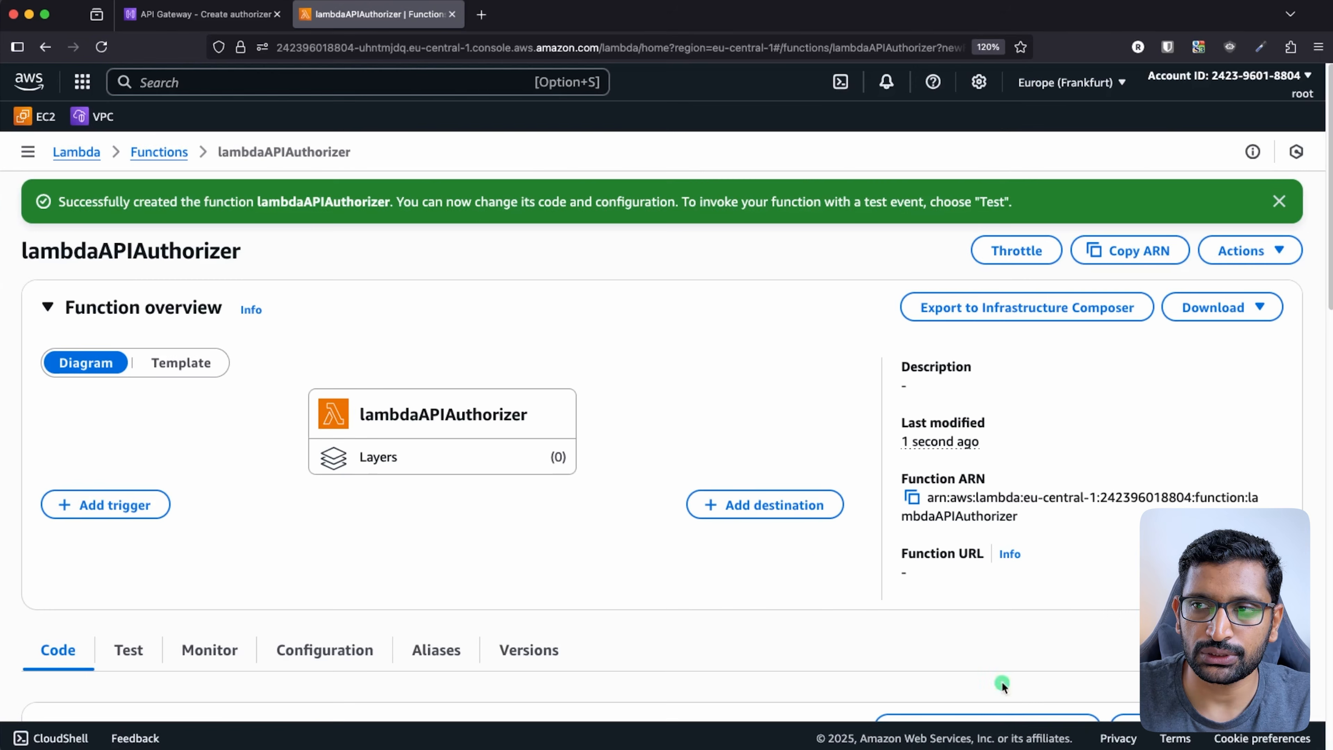
scroll(651, 482, down, 10)
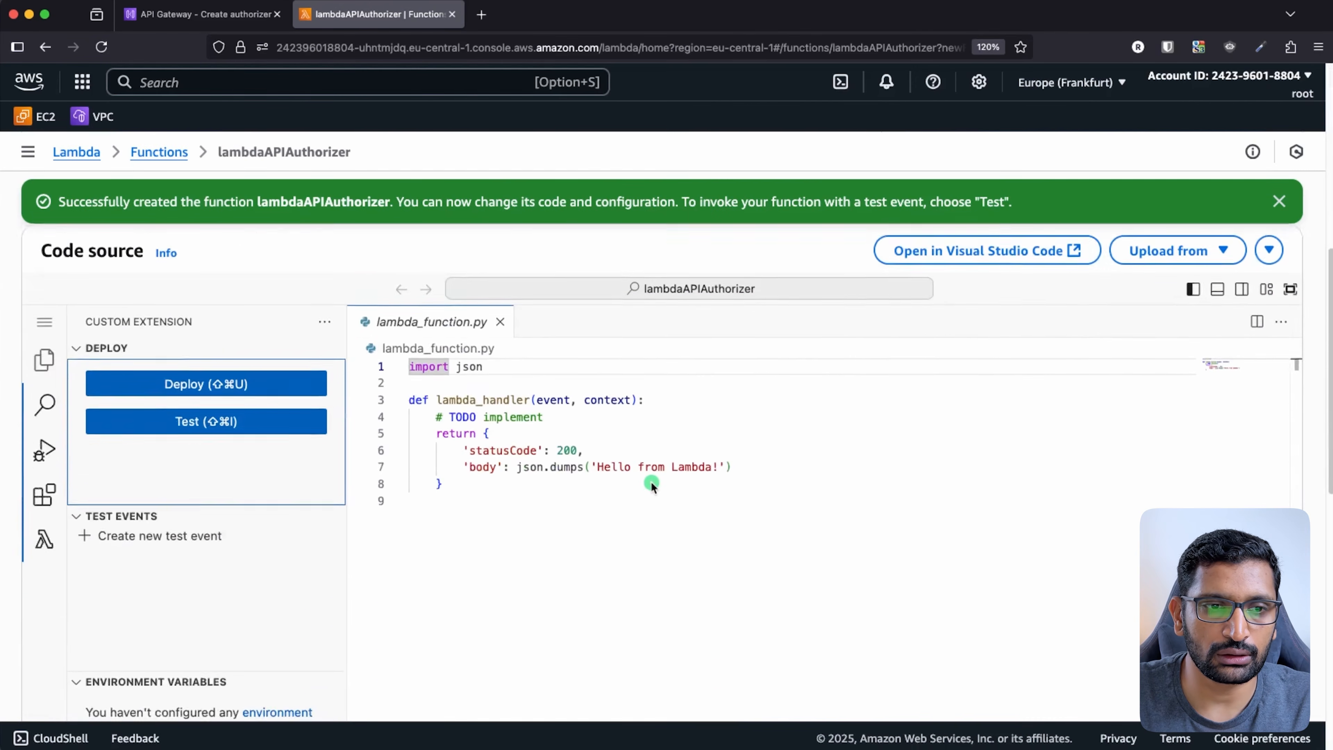
click(628, 491)
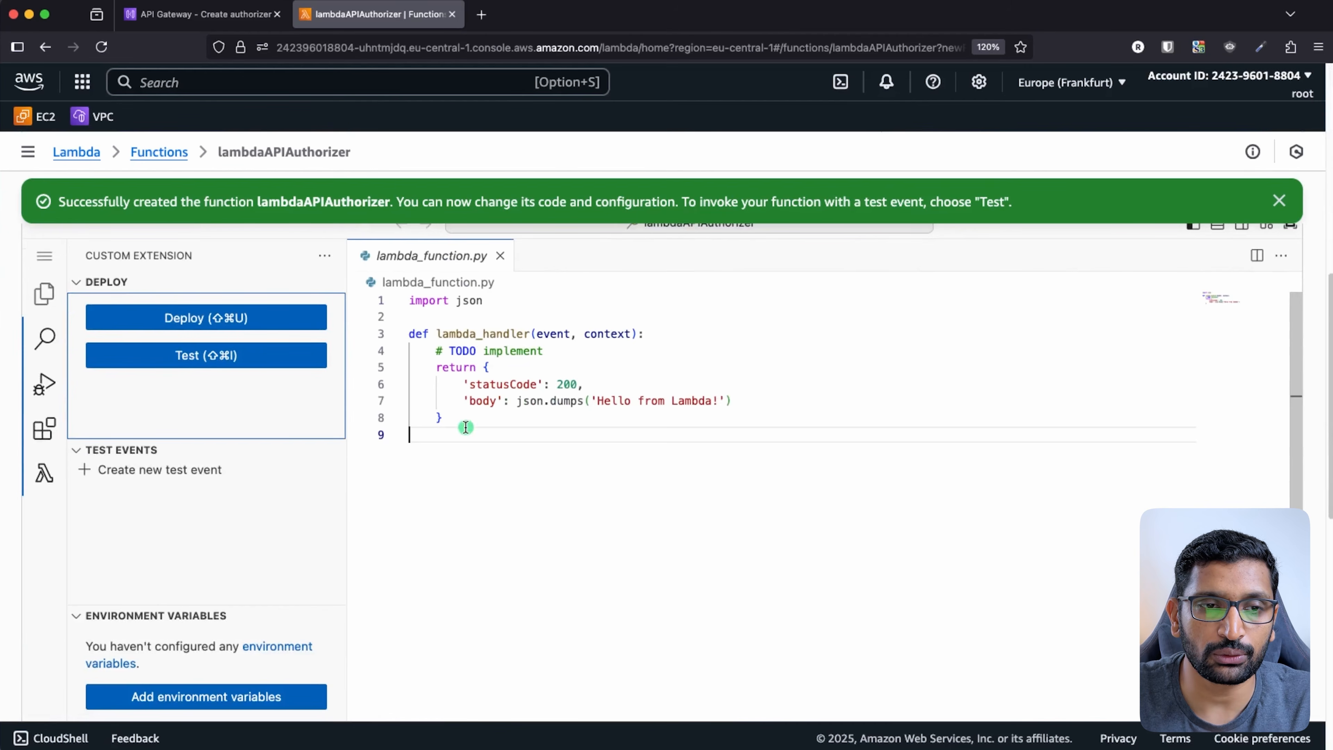
drag(465, 428, 362, 292)
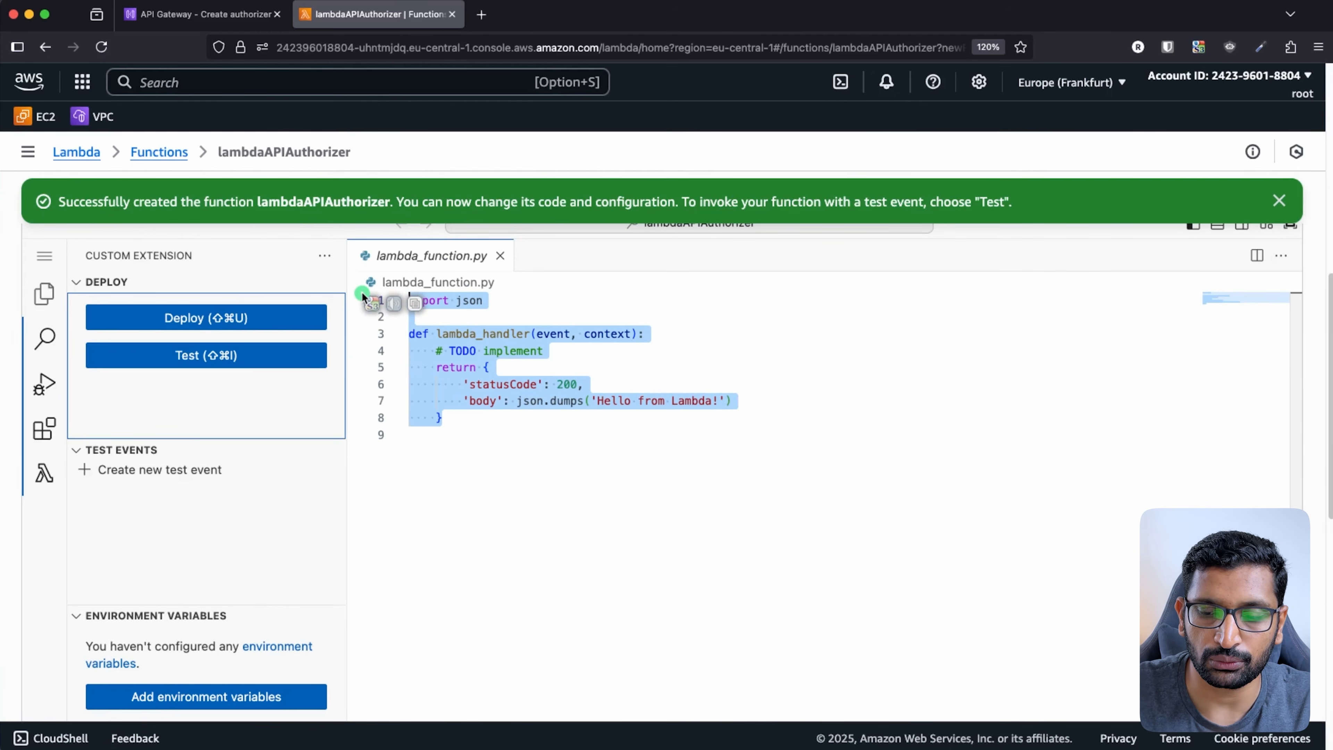
key(BackSpace)
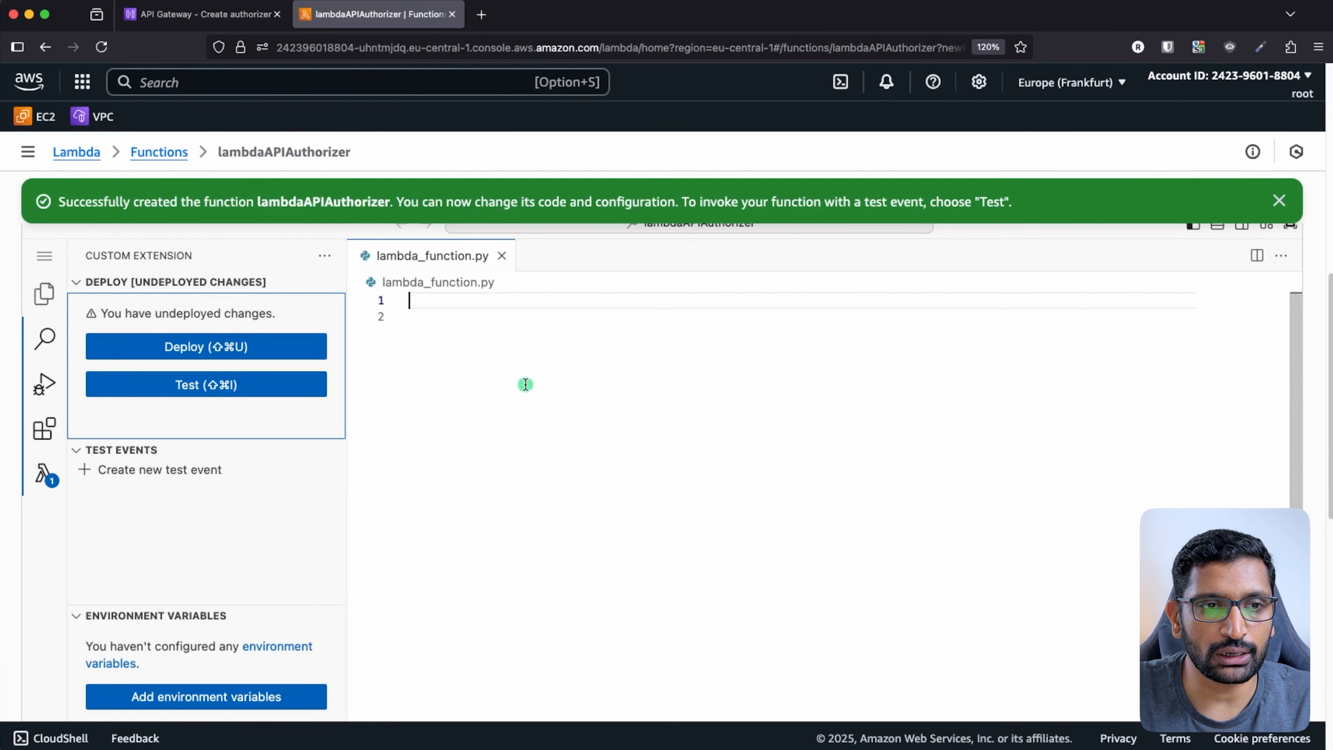
key(super+v)
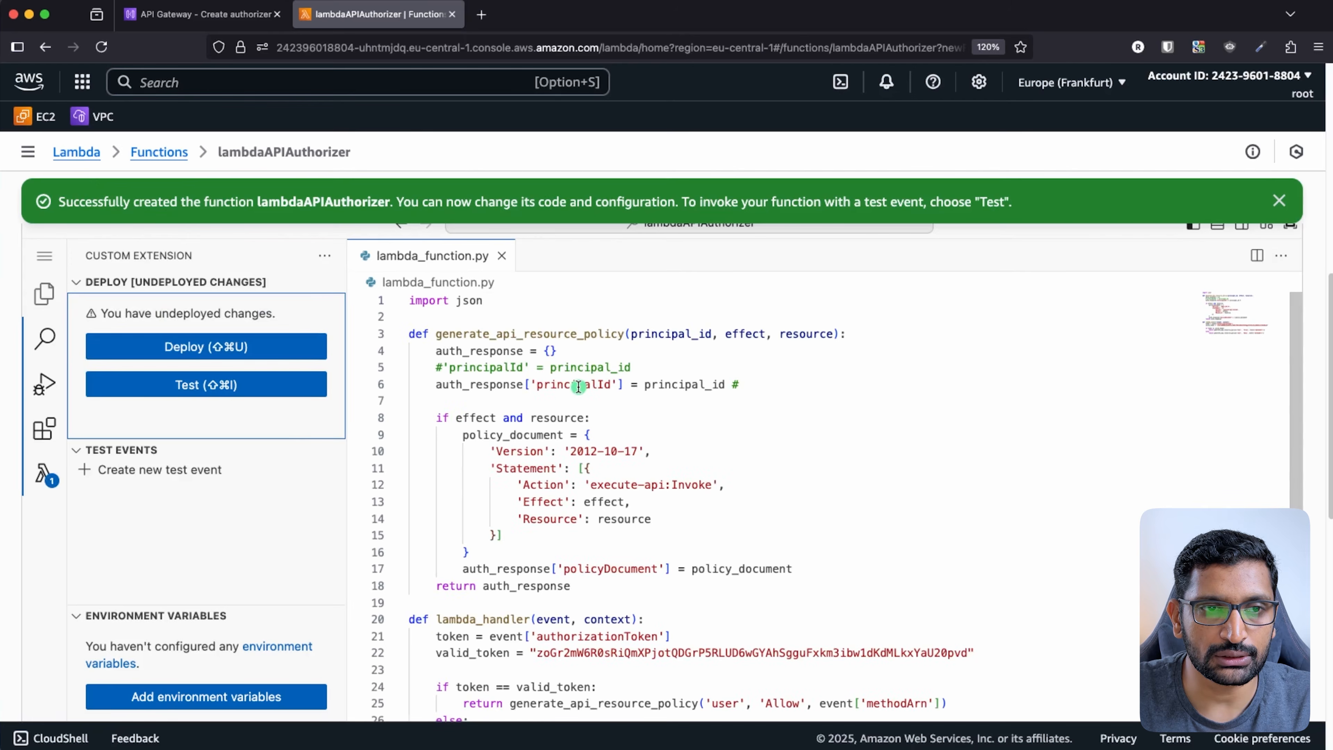
- Walk through the lambda_handler, the authorizationToken read from the event, and the hard-coded valid token
scroll(649, 443, down, 1)
scroll(649, 442, up, 1)
click(652, 446)
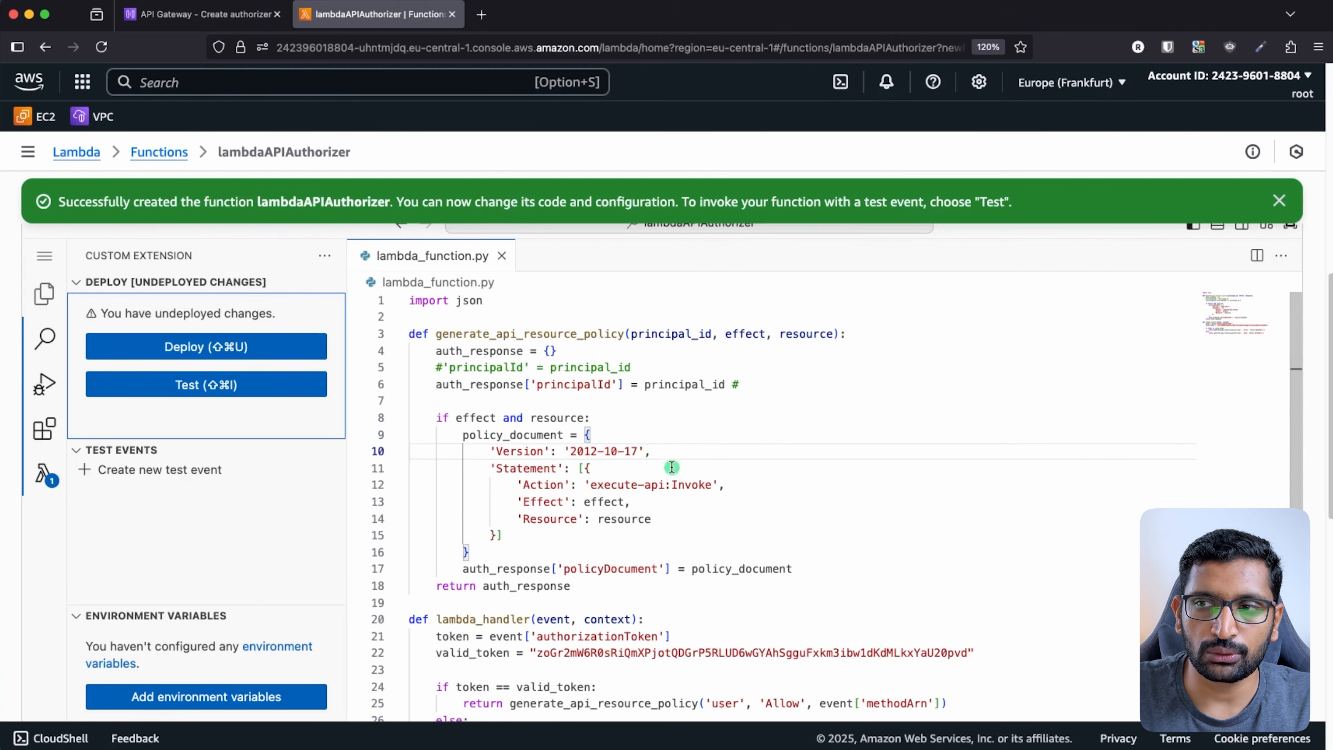
scroll(672, 467, down, 10)
scroll(671, 467, up, 3)
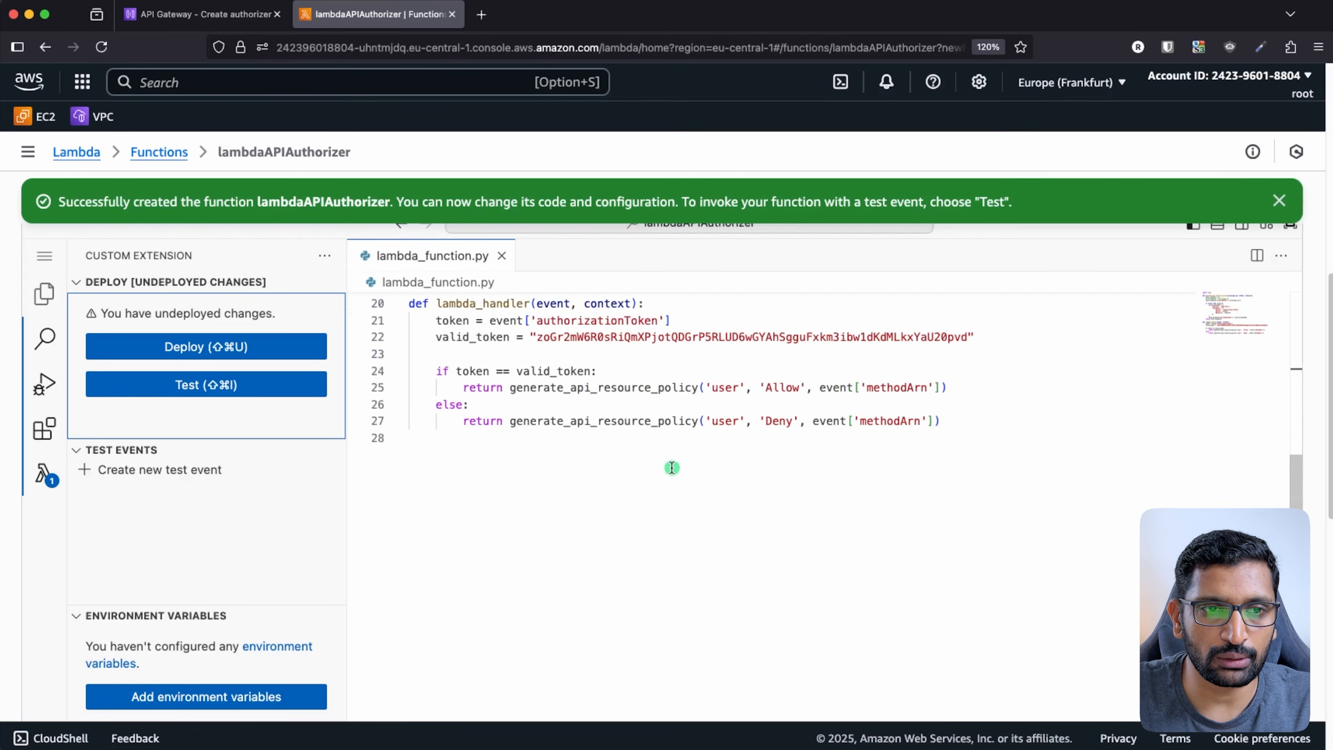
scroll(672, 468, up, 3)
double_click(482, 424)
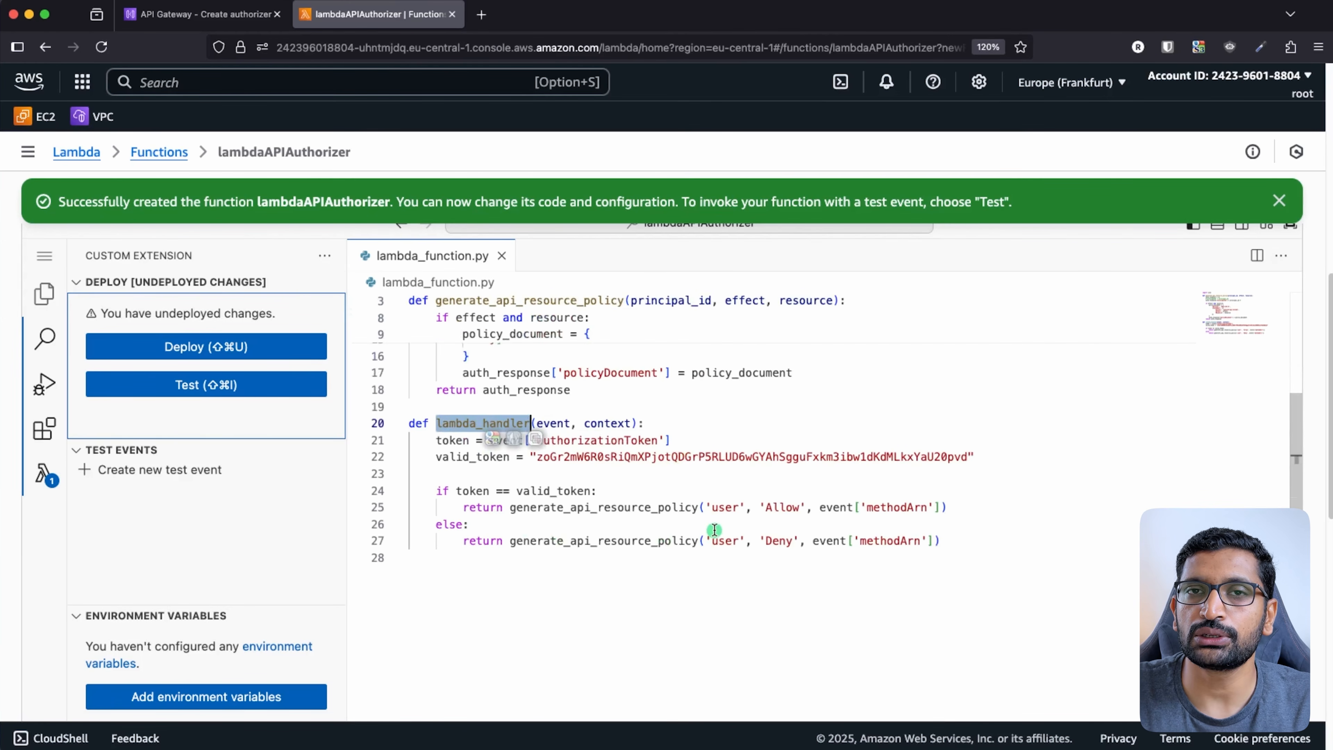
click(666, 486)
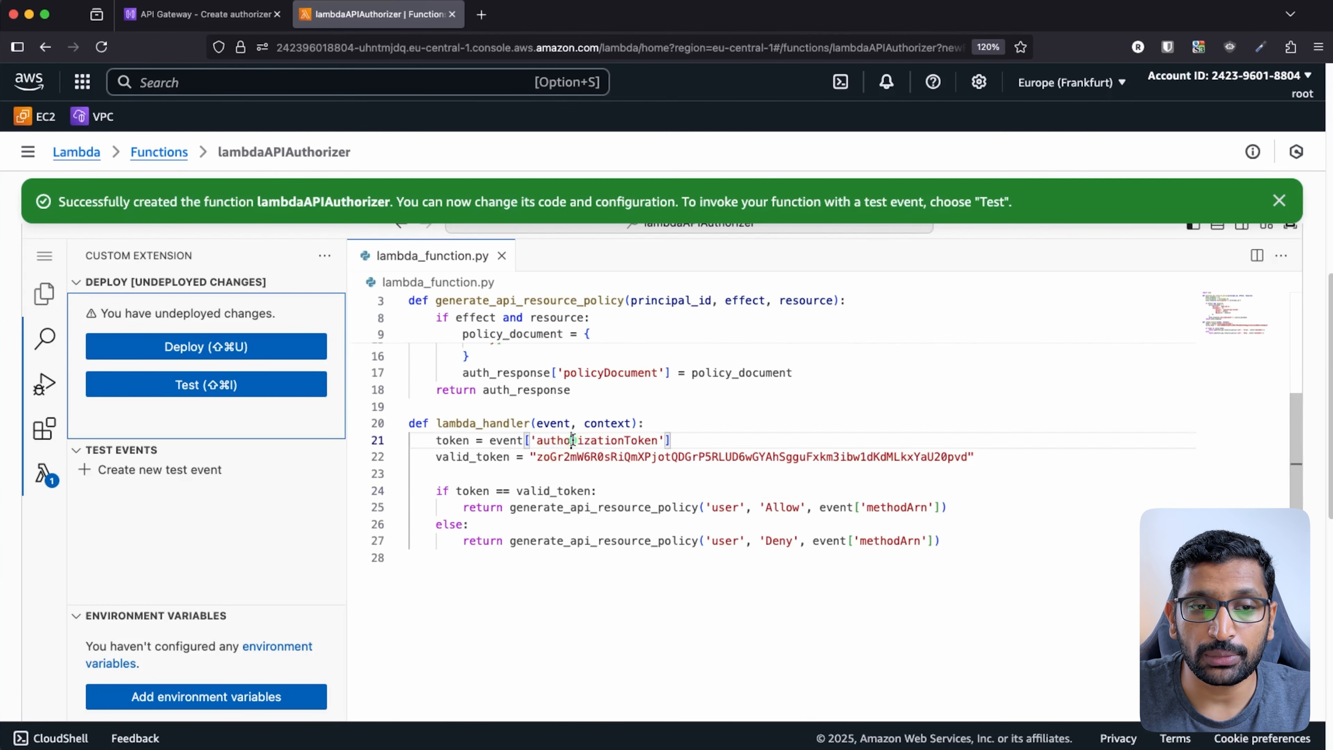
double_click(571, 441)
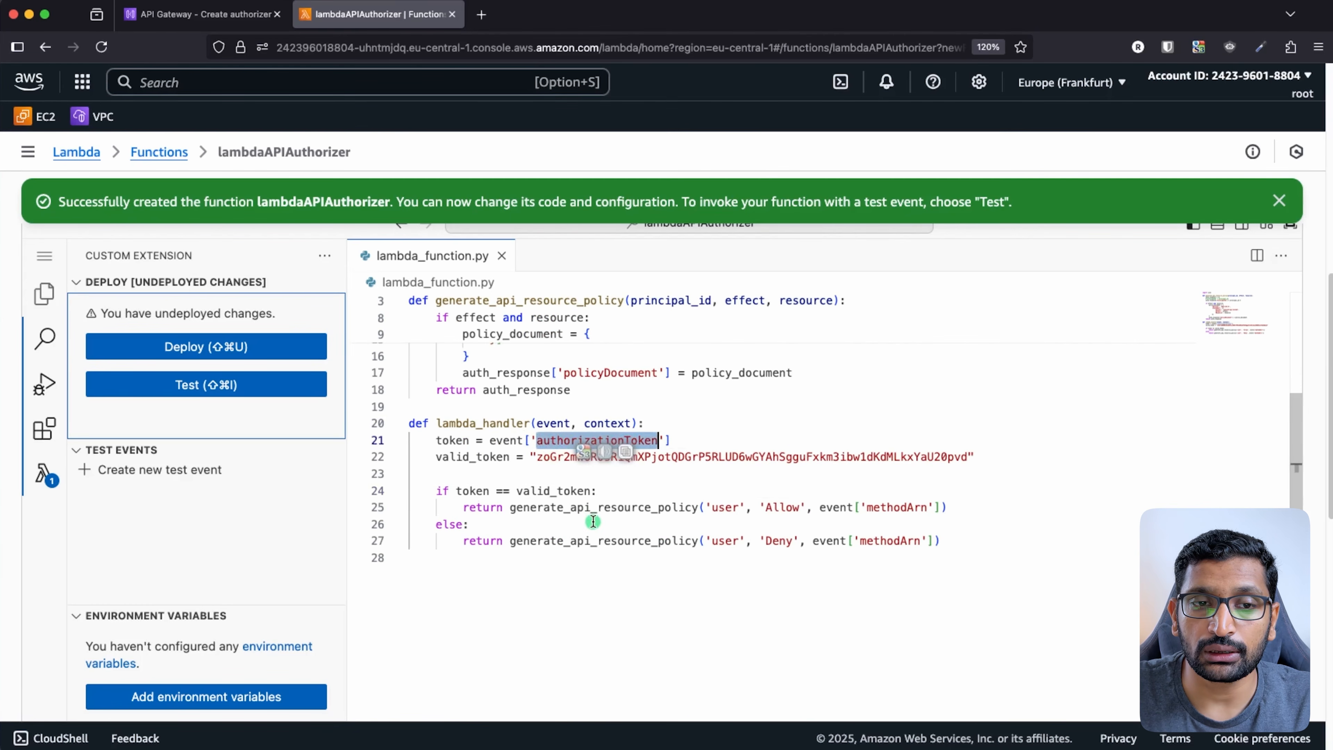
click(710, 491)
double_click(710, 464)
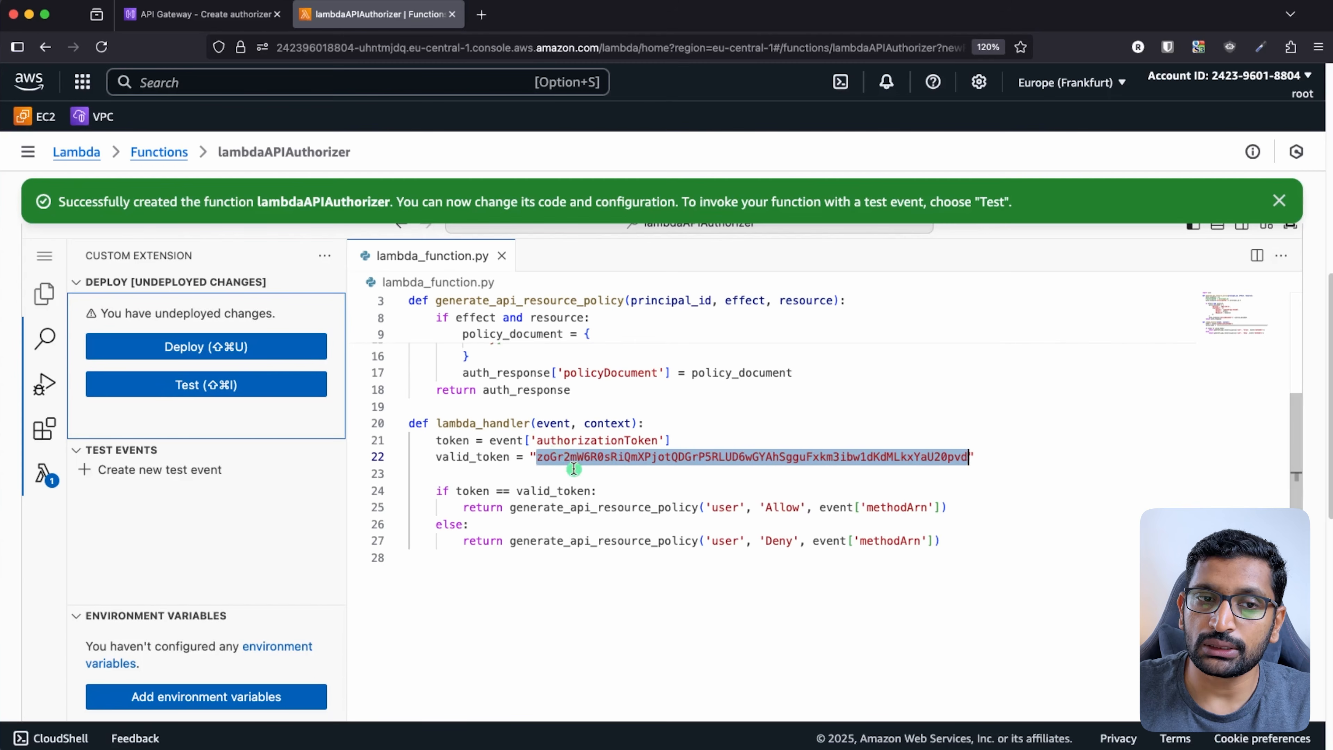
click(609, 525)
- Explain how authorizationToken is compared against the valid token to return the Allow effect
scroll(618, 541, up, 2)
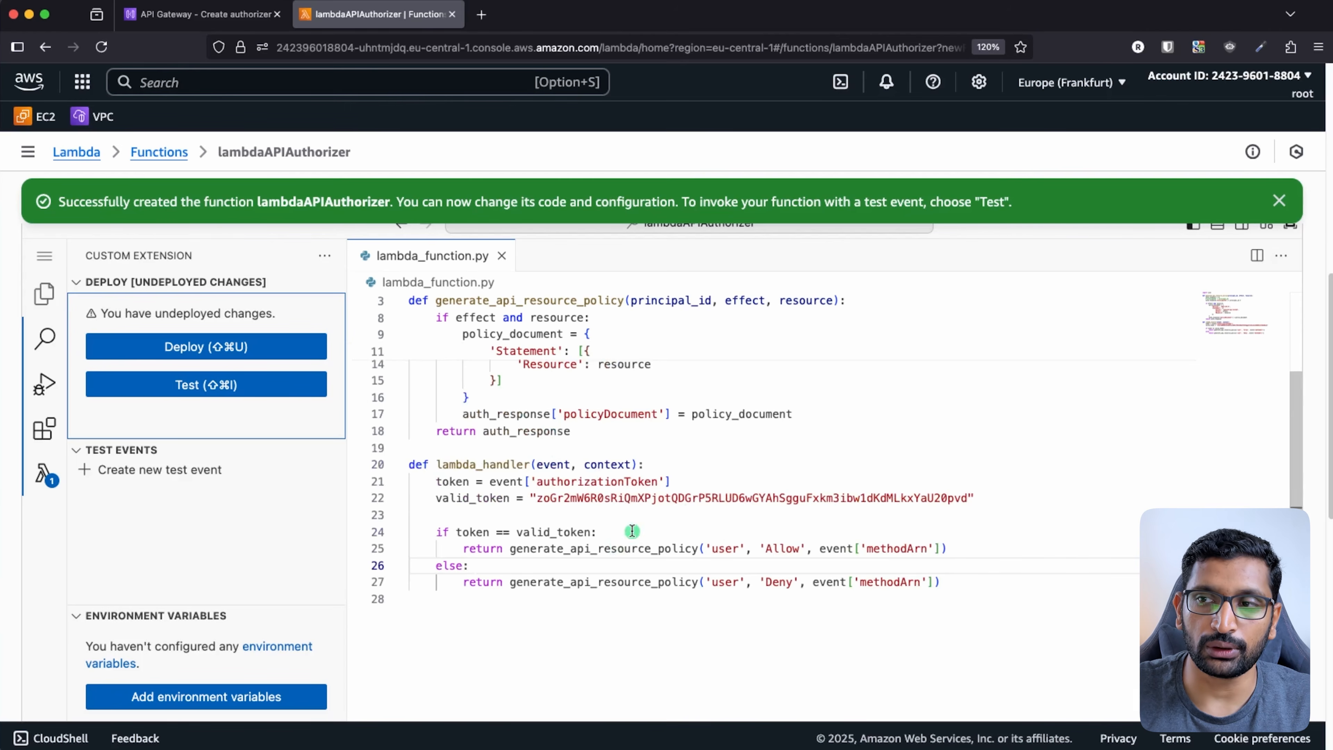
scroll(630, 536, up, 3)
scroll(666, 533, down, 3)
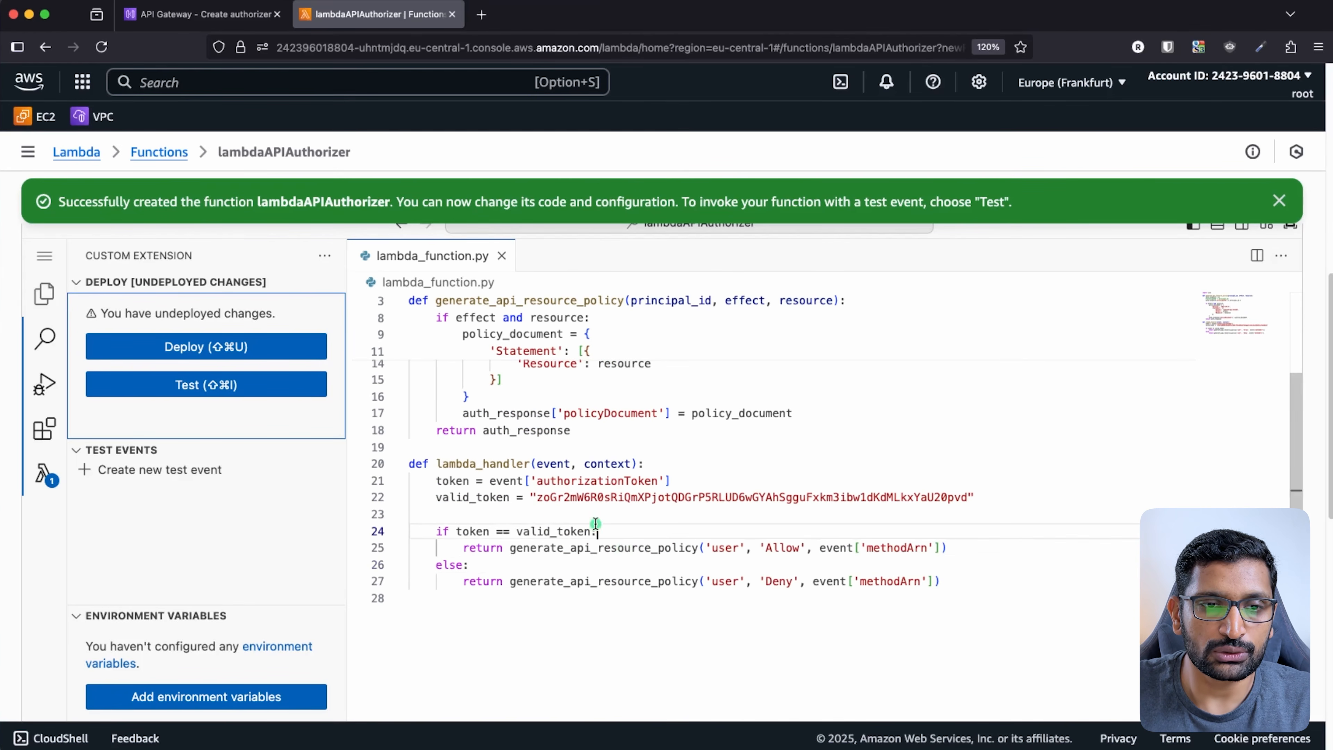
click(571, 479)
double_click(571, 479)
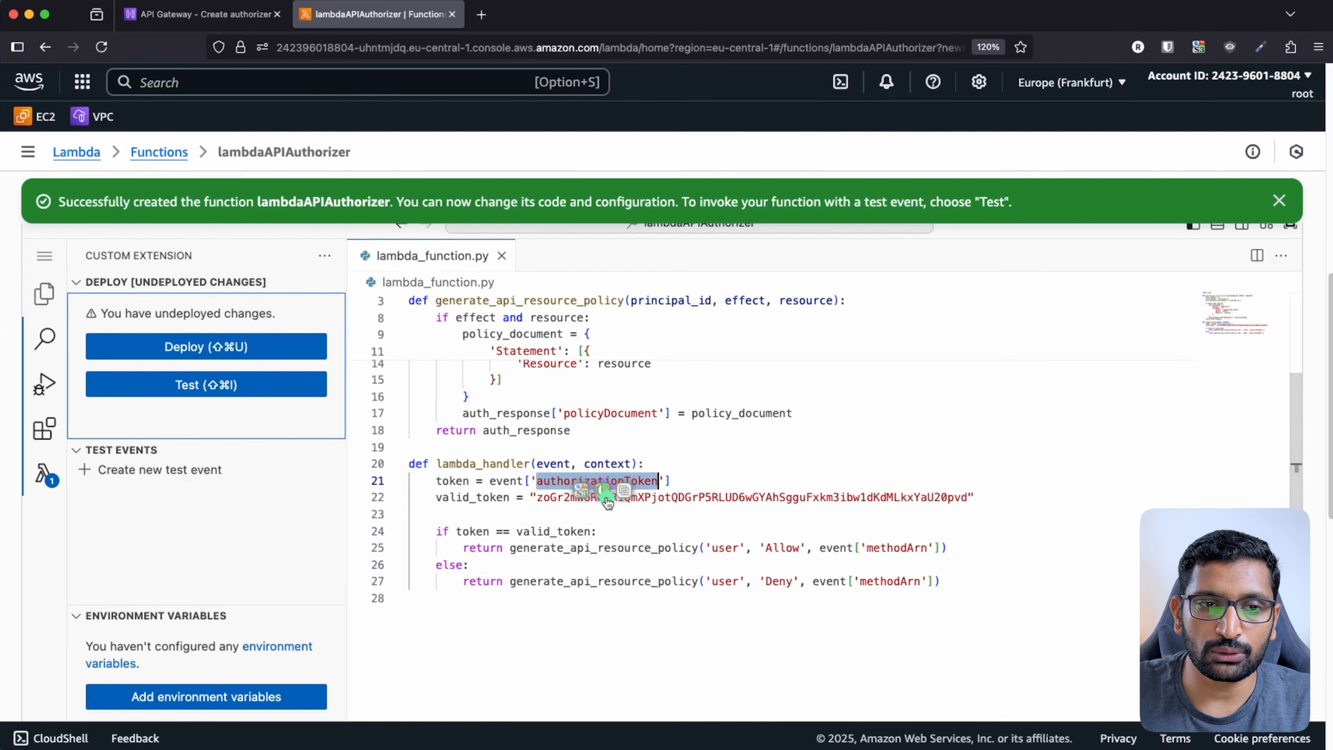
double_click(609, 497)
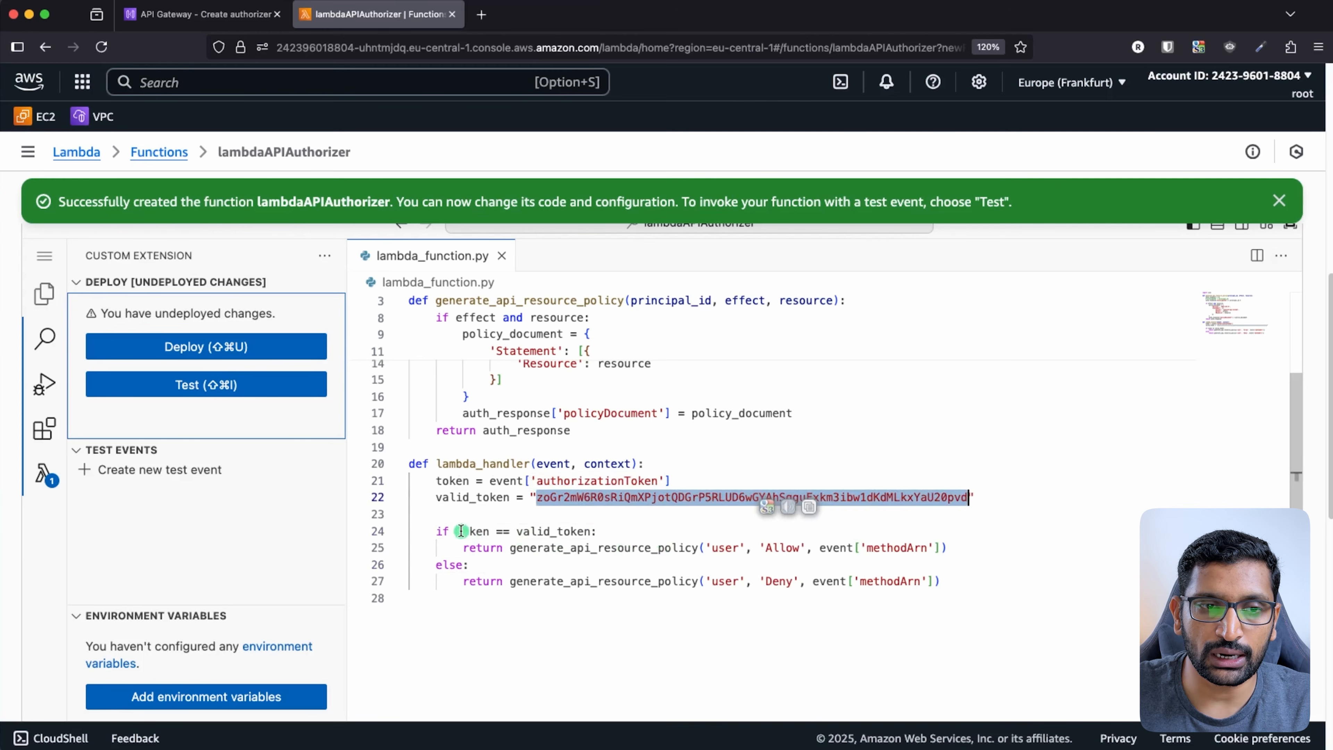
drag(456, 531, 607, 528)
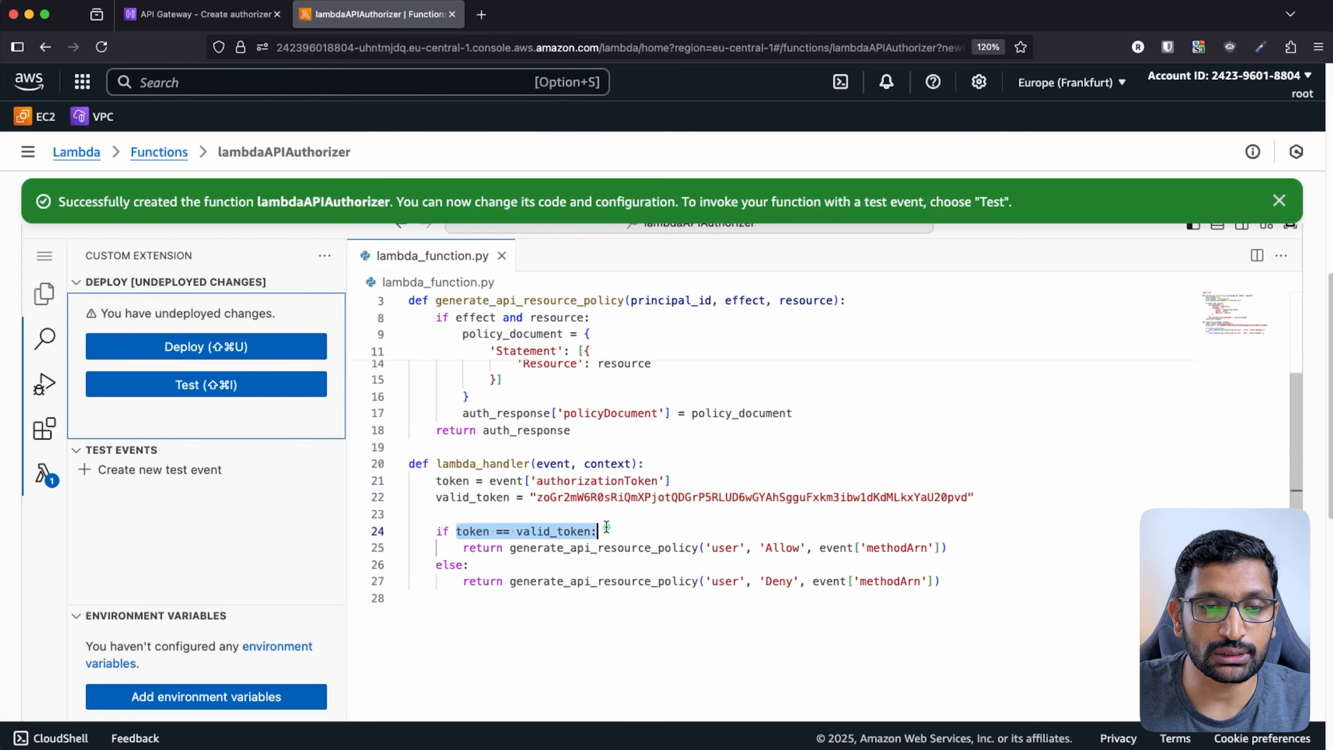
double_click(783, 548)
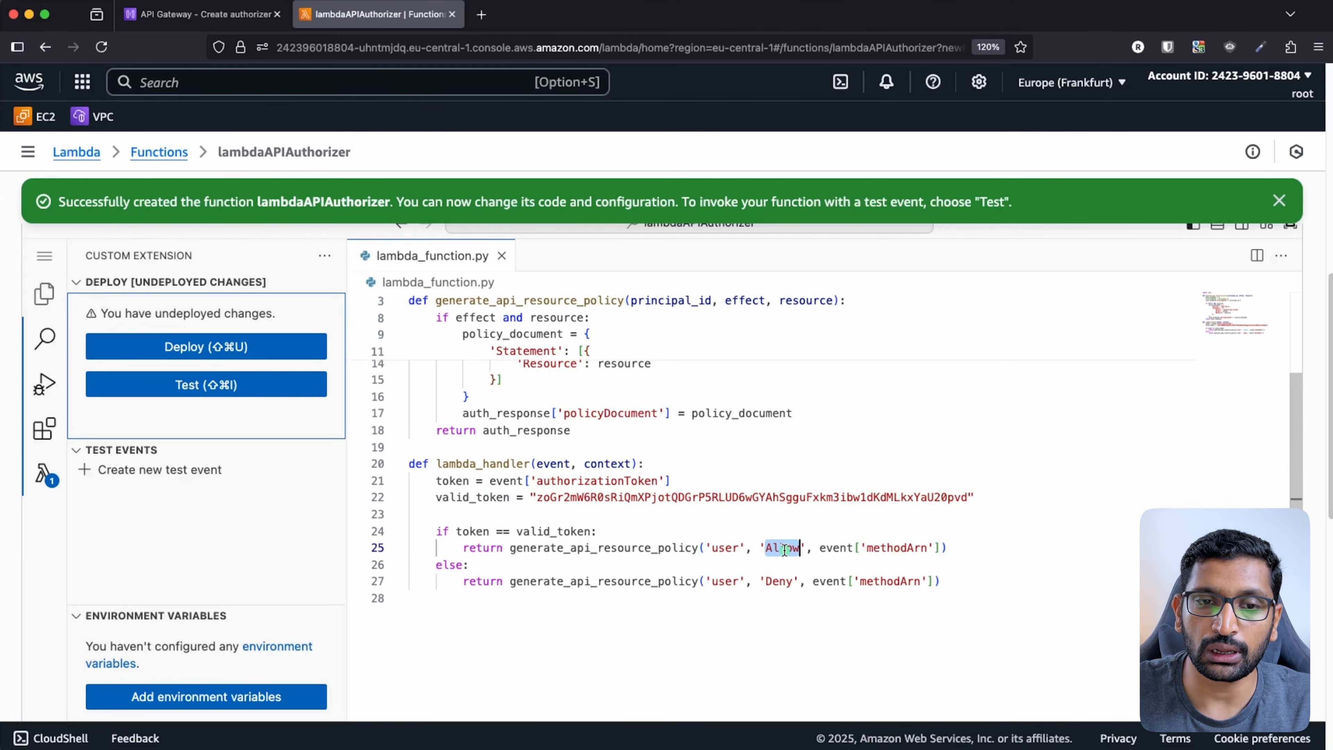
- Explain the Deny branch, the generate_api_resource_policy calls, and the valid_token comparison
double_click(780, 581)
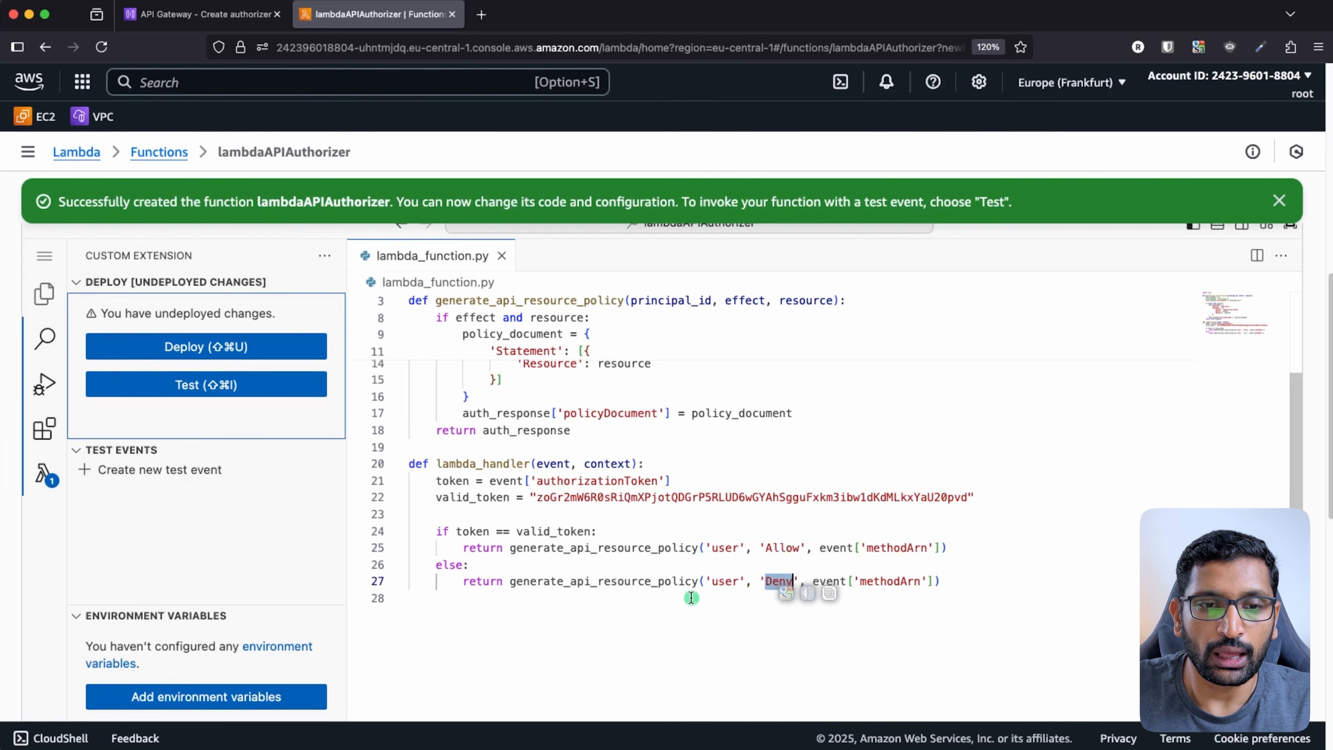
double_click(614, 549)
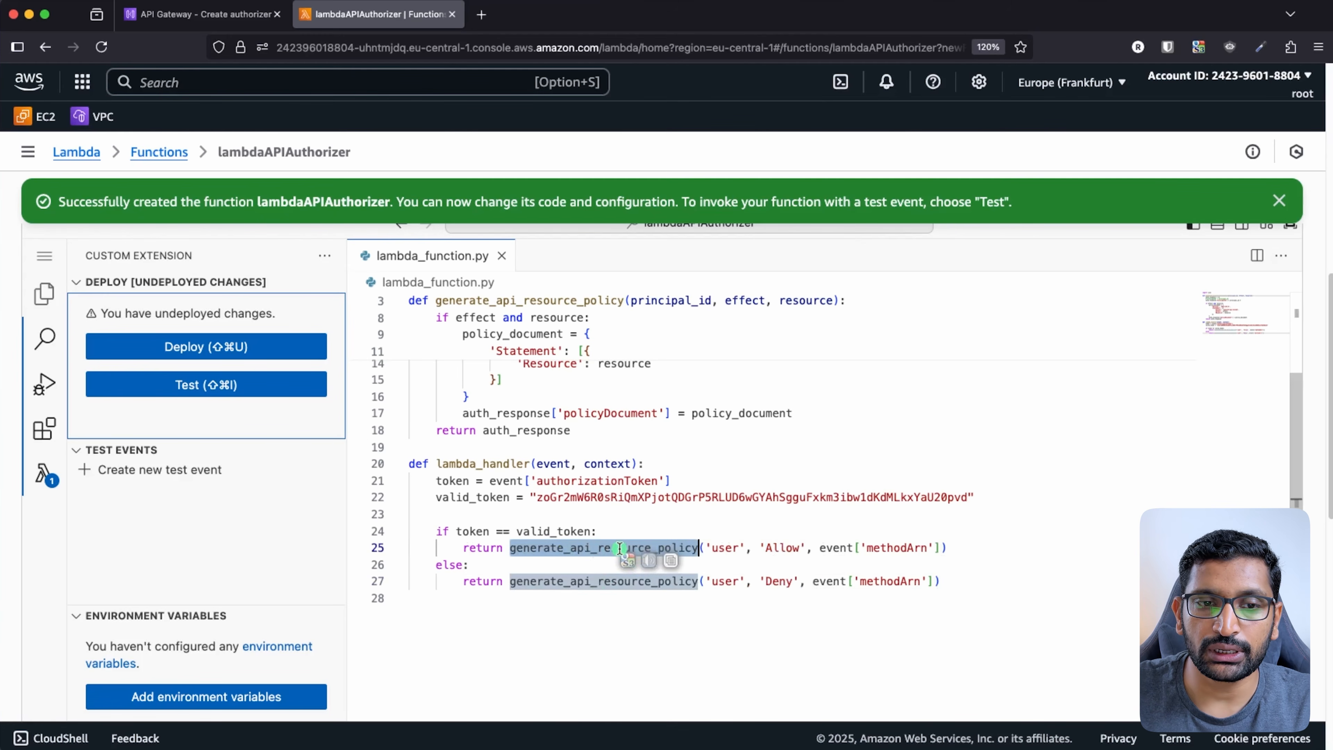
scroll(621, 548, up, 3)
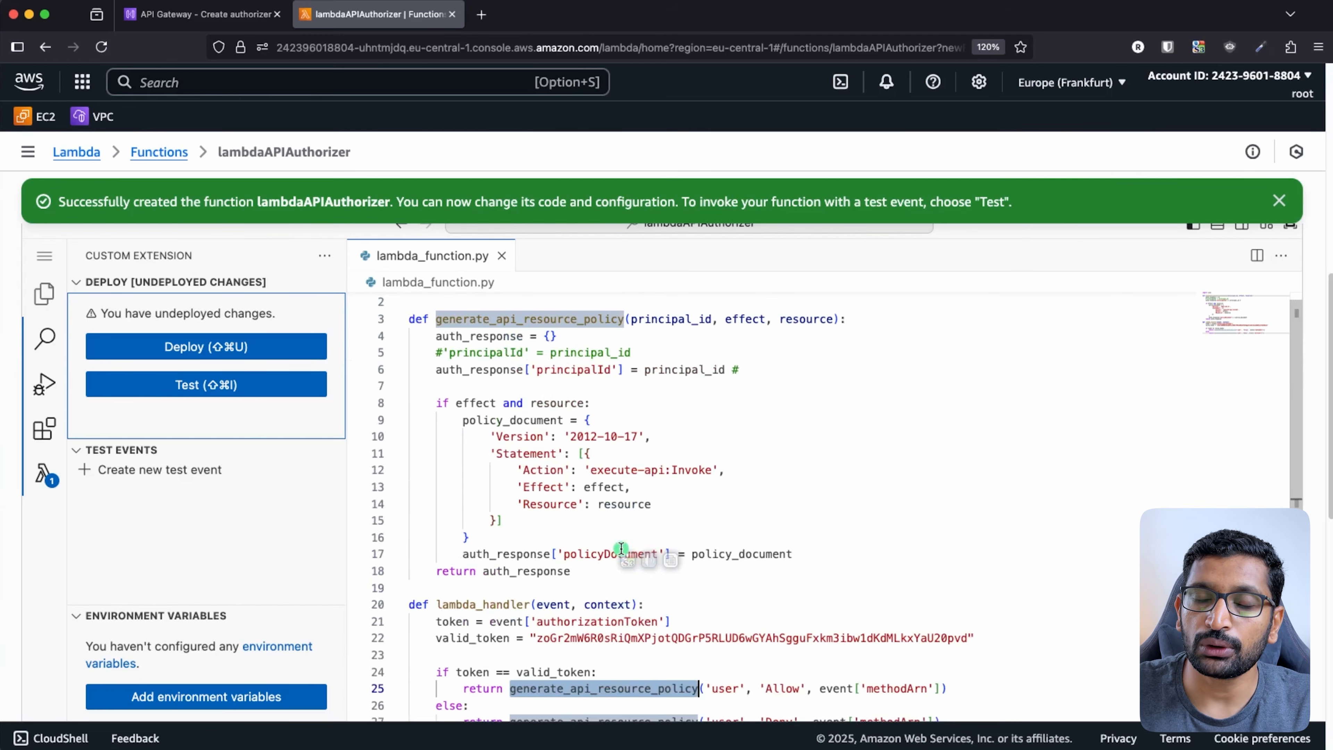
scroll(621, 548, down, 1)
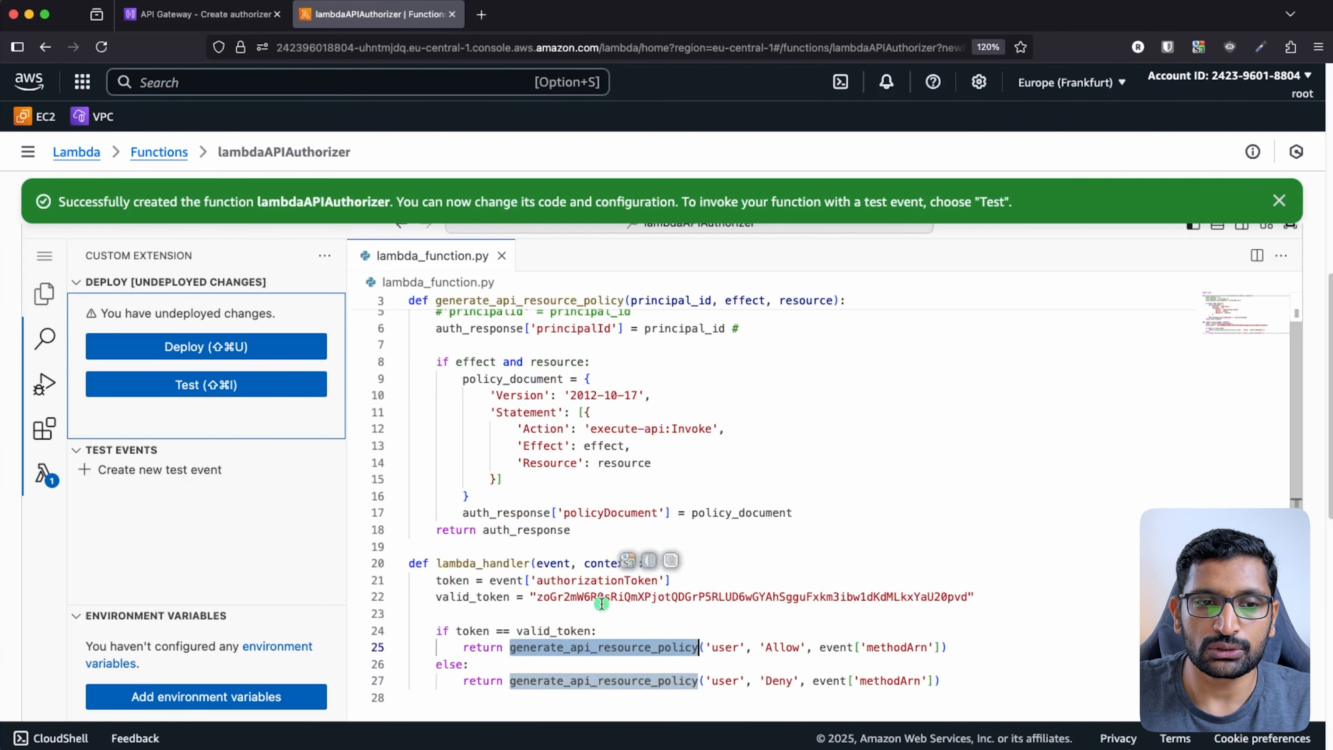
double_click(555, 630)
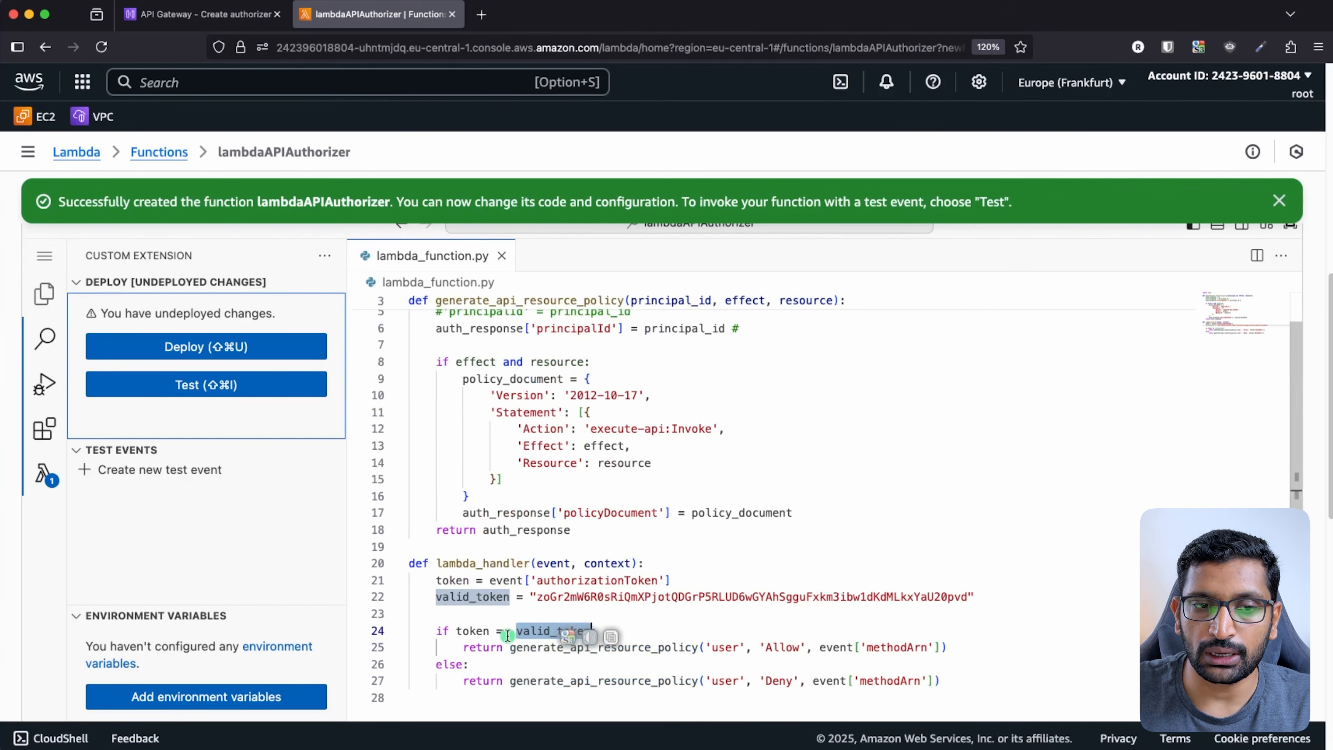
click(592, 632)
key(super+shift+Left)
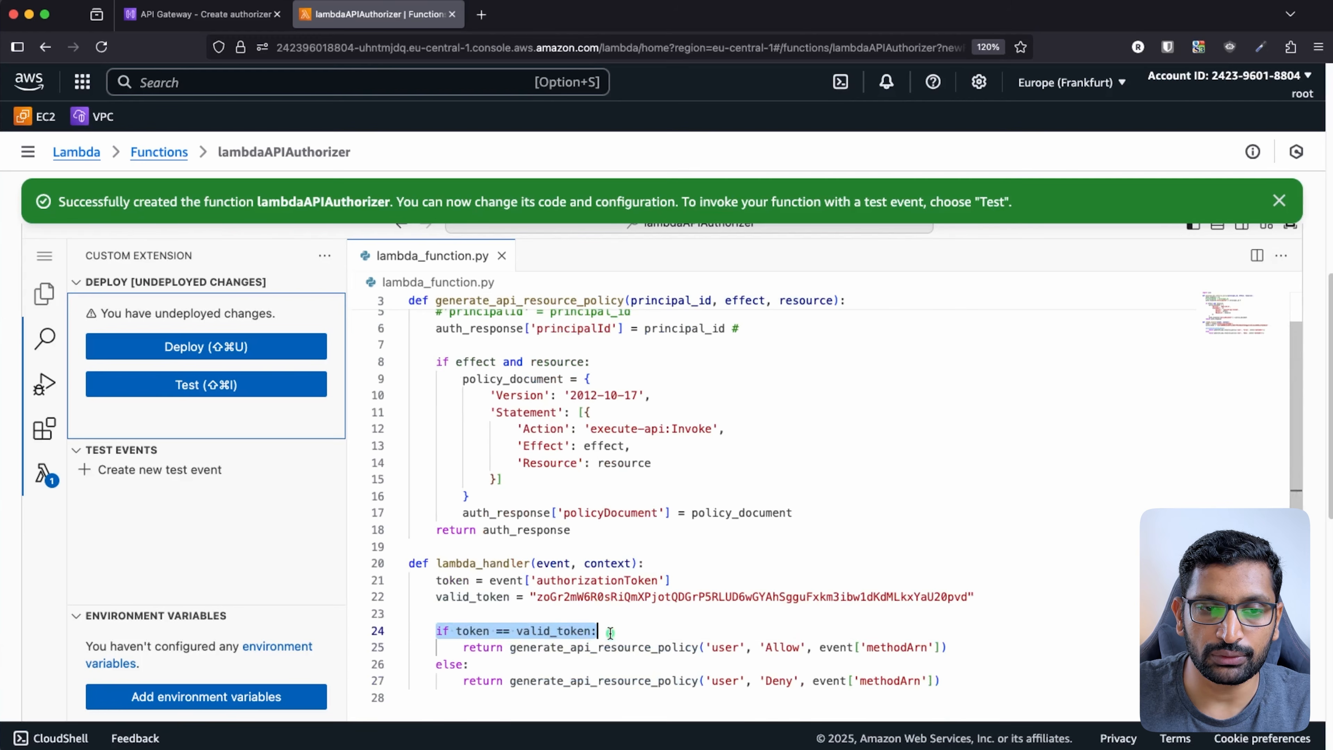
scroll(750, 551, up, 3)
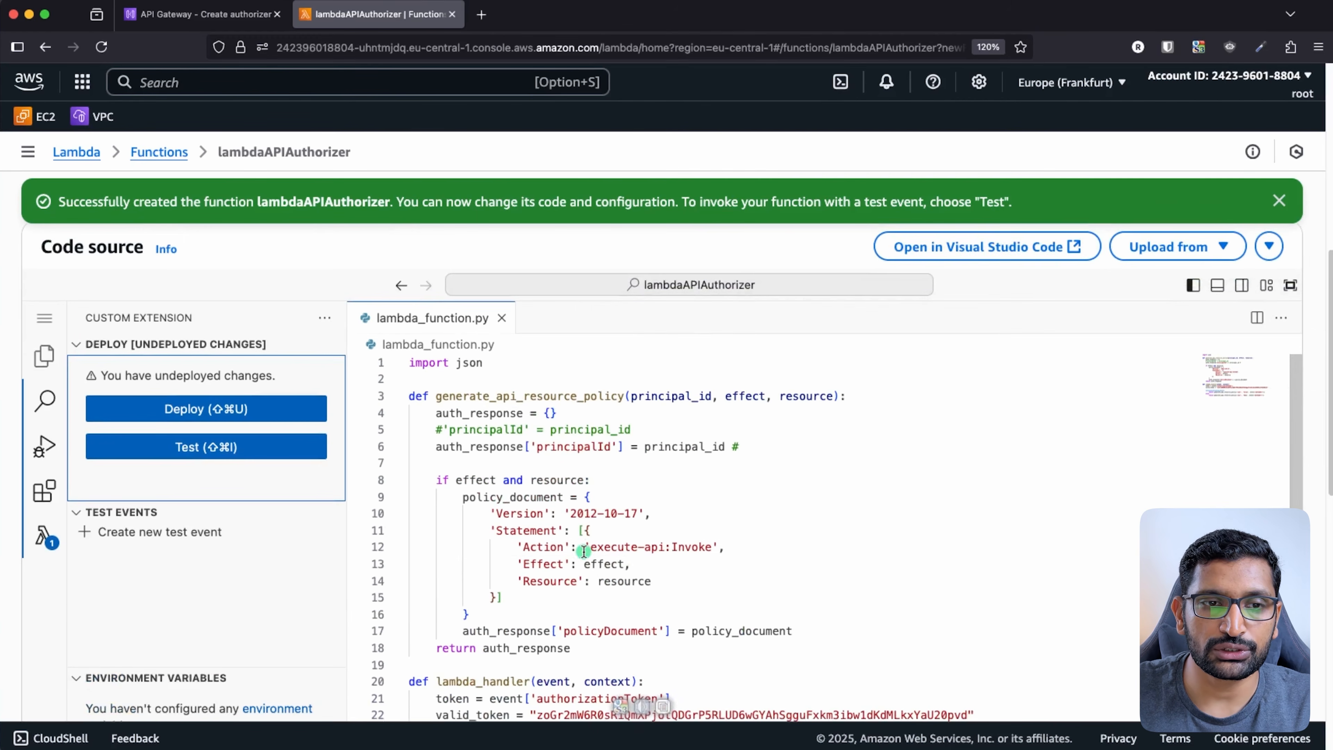
- Walk through the policy document: Version '2012-10-17', execute-api:Invoke action, effect parameter, and Resource
click(585, 549)
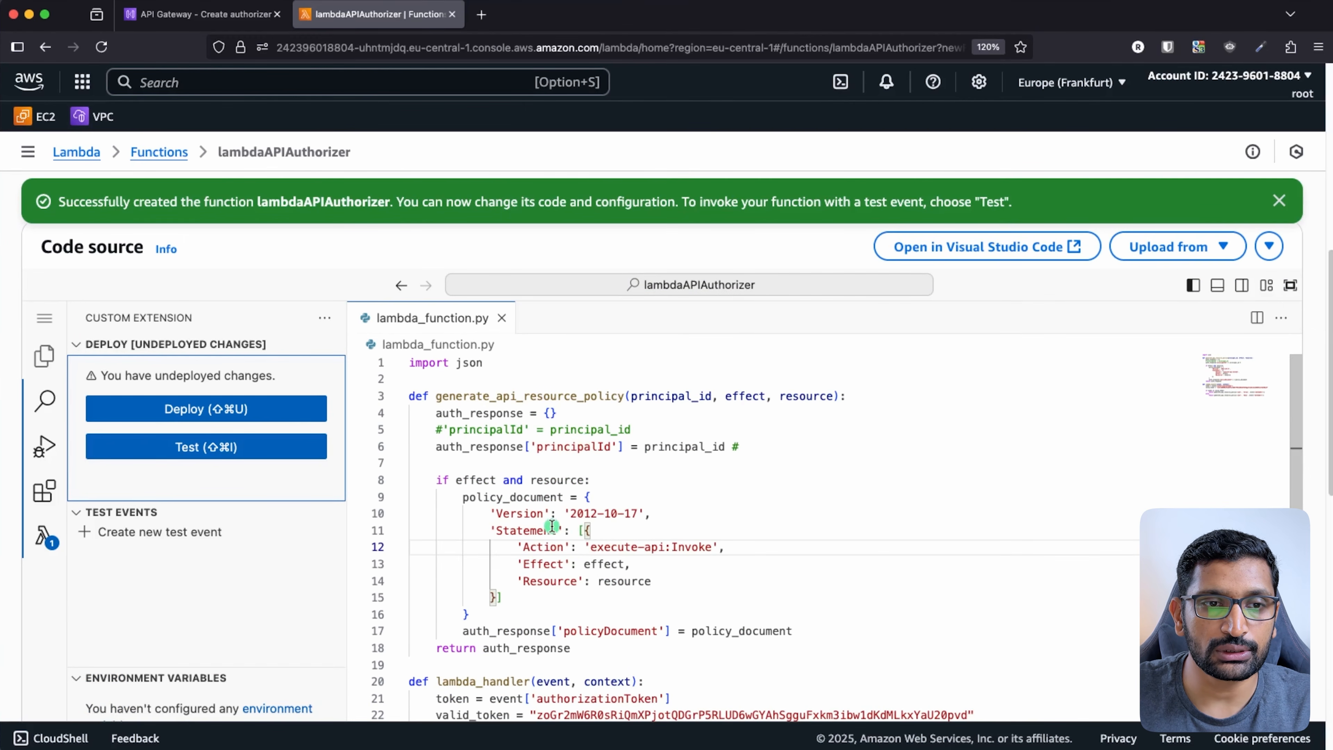
click(487, 515)
drag(487, 514, 687, 514)
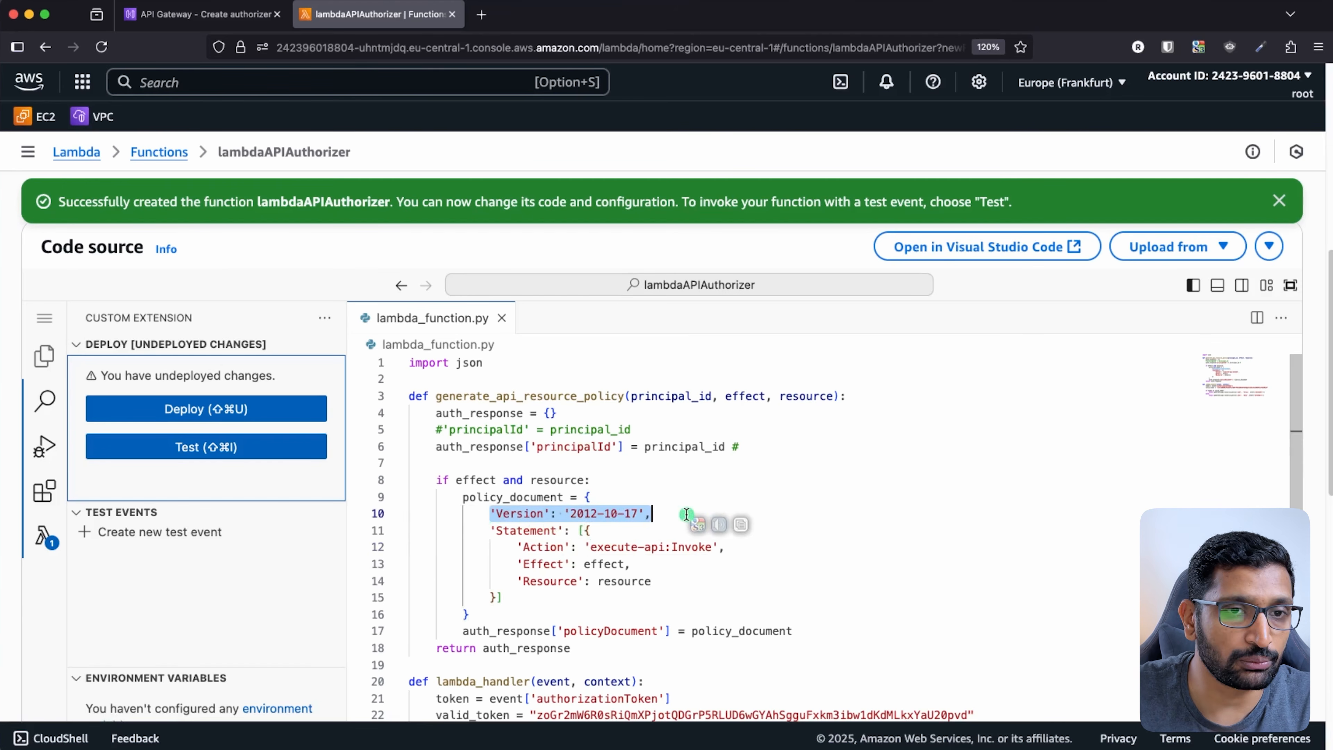
triple_click(599, 516)
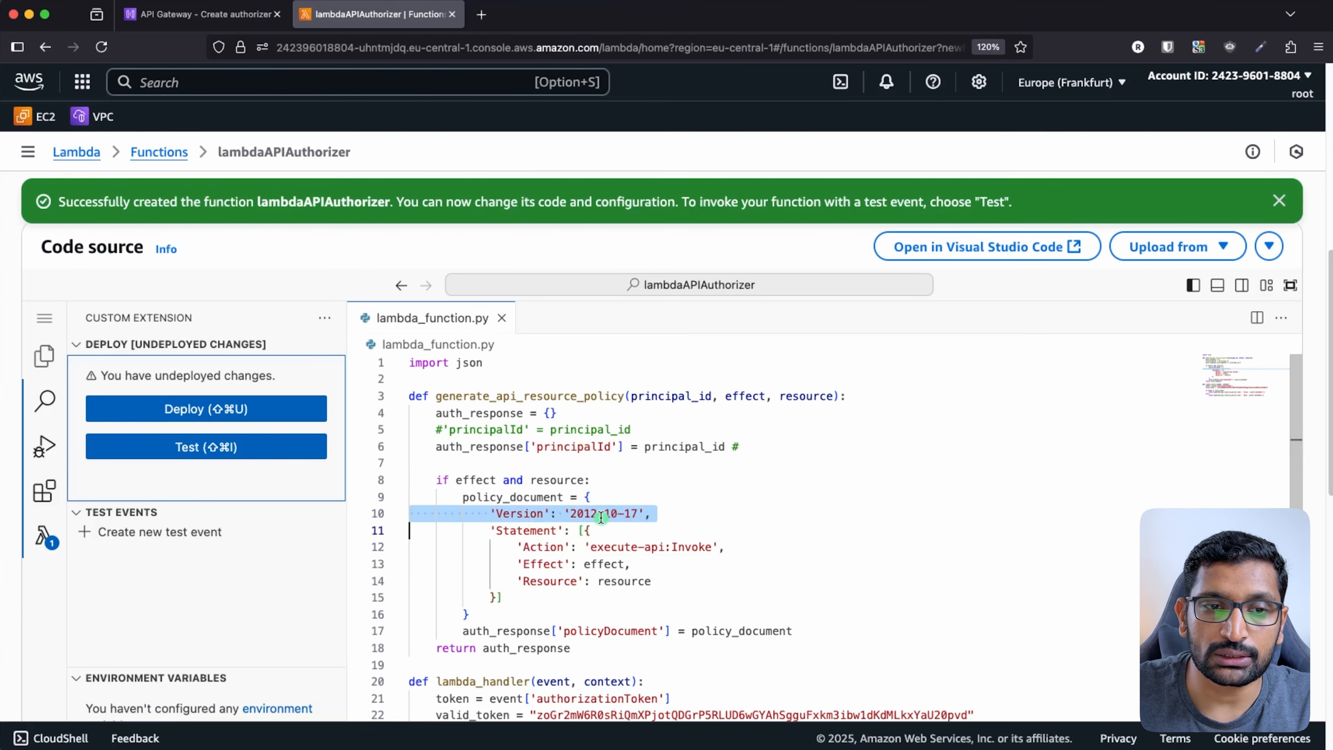
triple_click(684, 547)
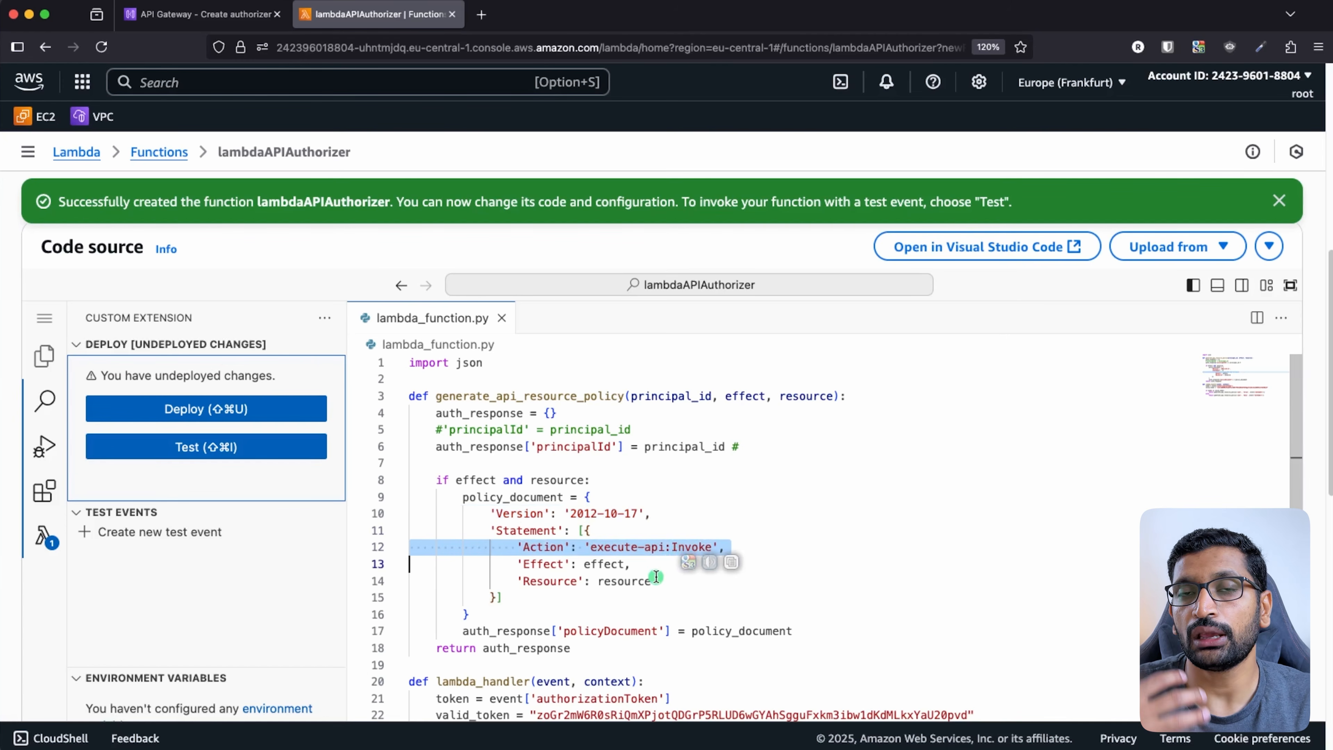
click(693, 508)
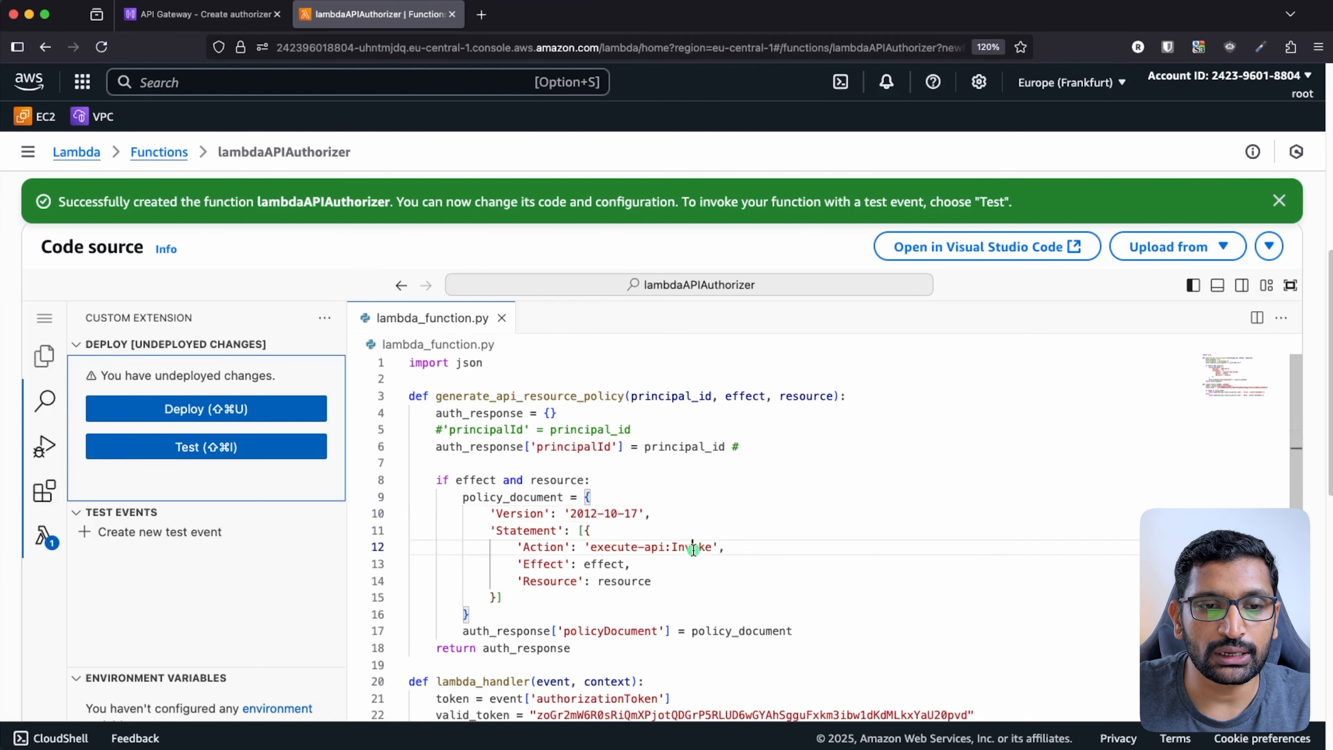
triple_click(721, 548)
click(604, 565)
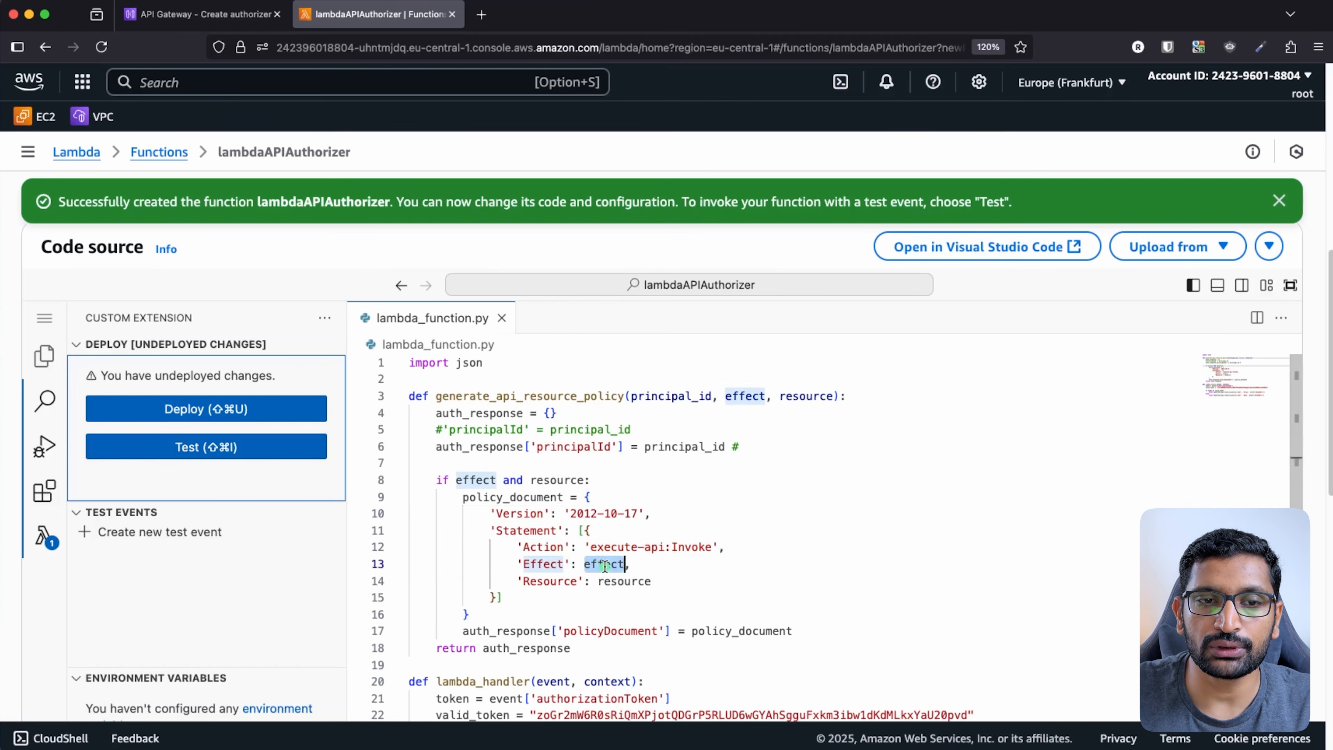
click(747, 396)
double_click(747, 396)
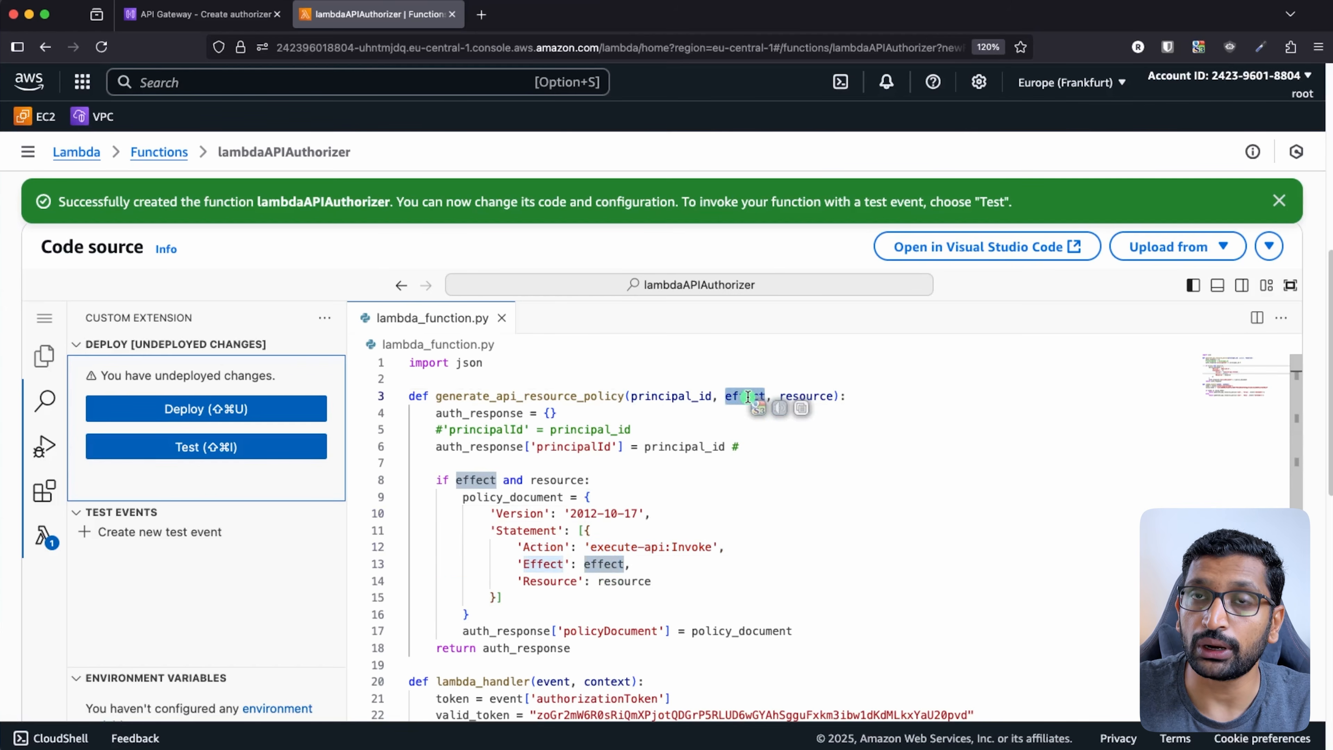
triple_click(639, 582)
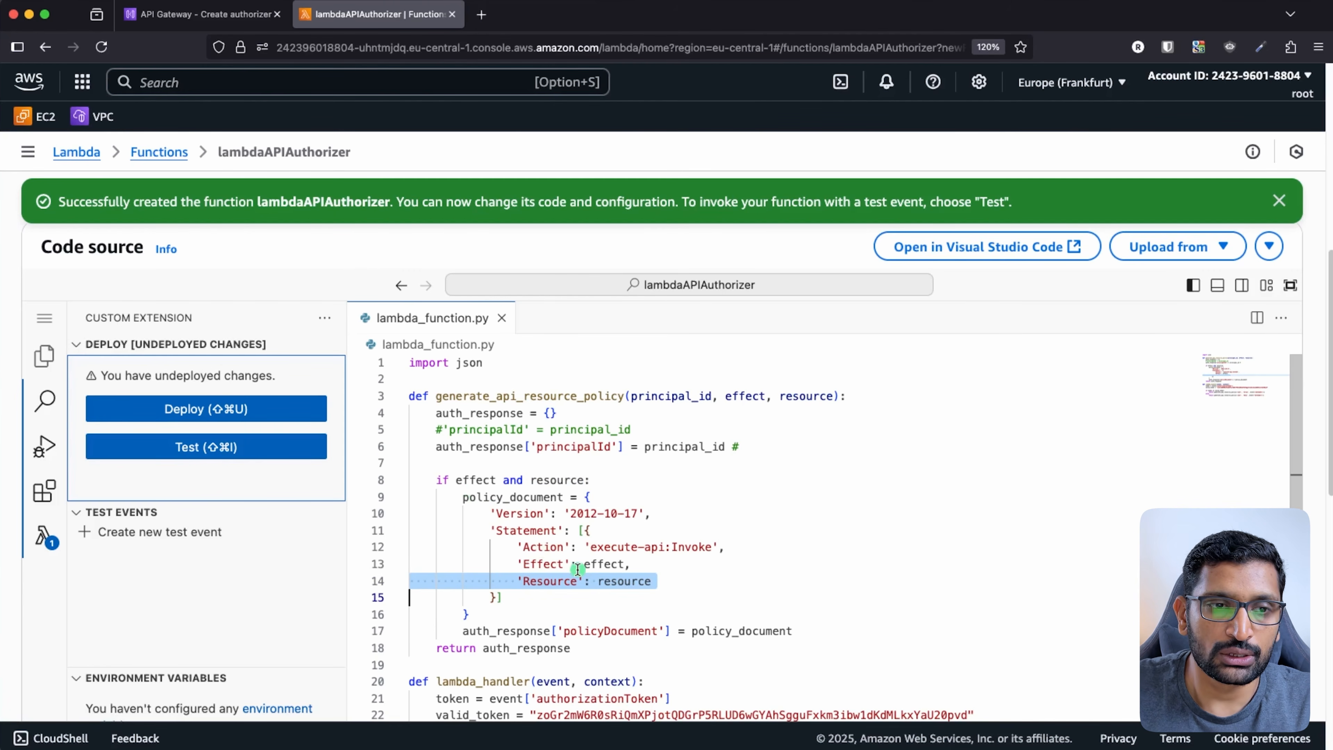
scroll(578, 570, down, 2)
scroll(578, 570, down, 2)
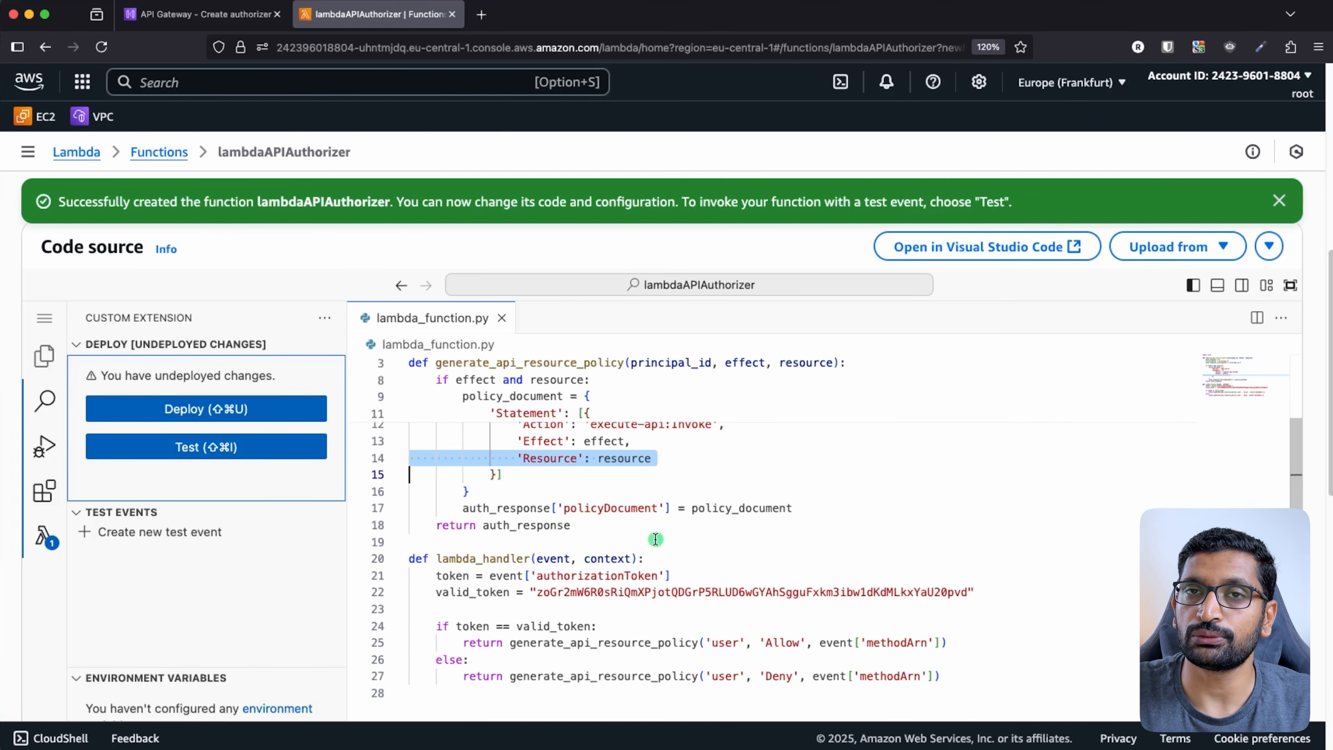
scroll(656, 539, up, 3)
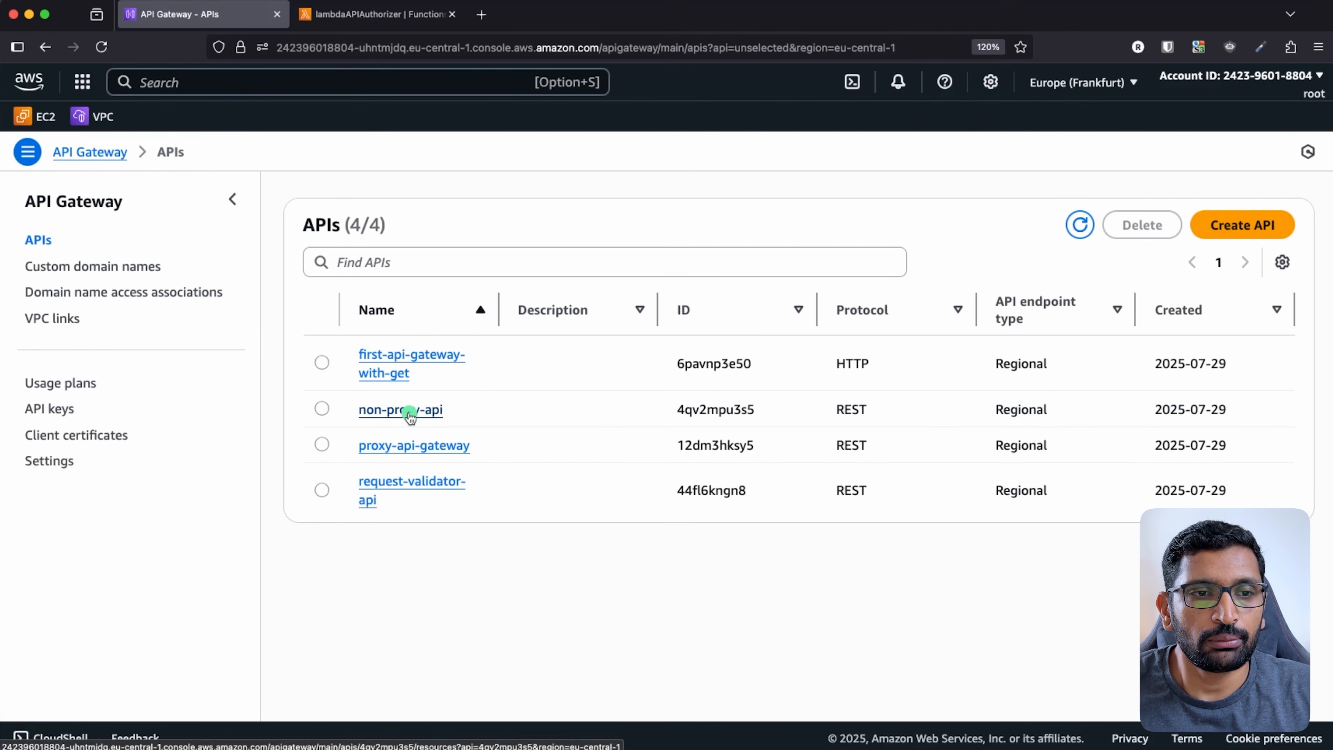
- Go to non-proxy-api's Authorizers and start creating a new authorizer
click(407, 413)
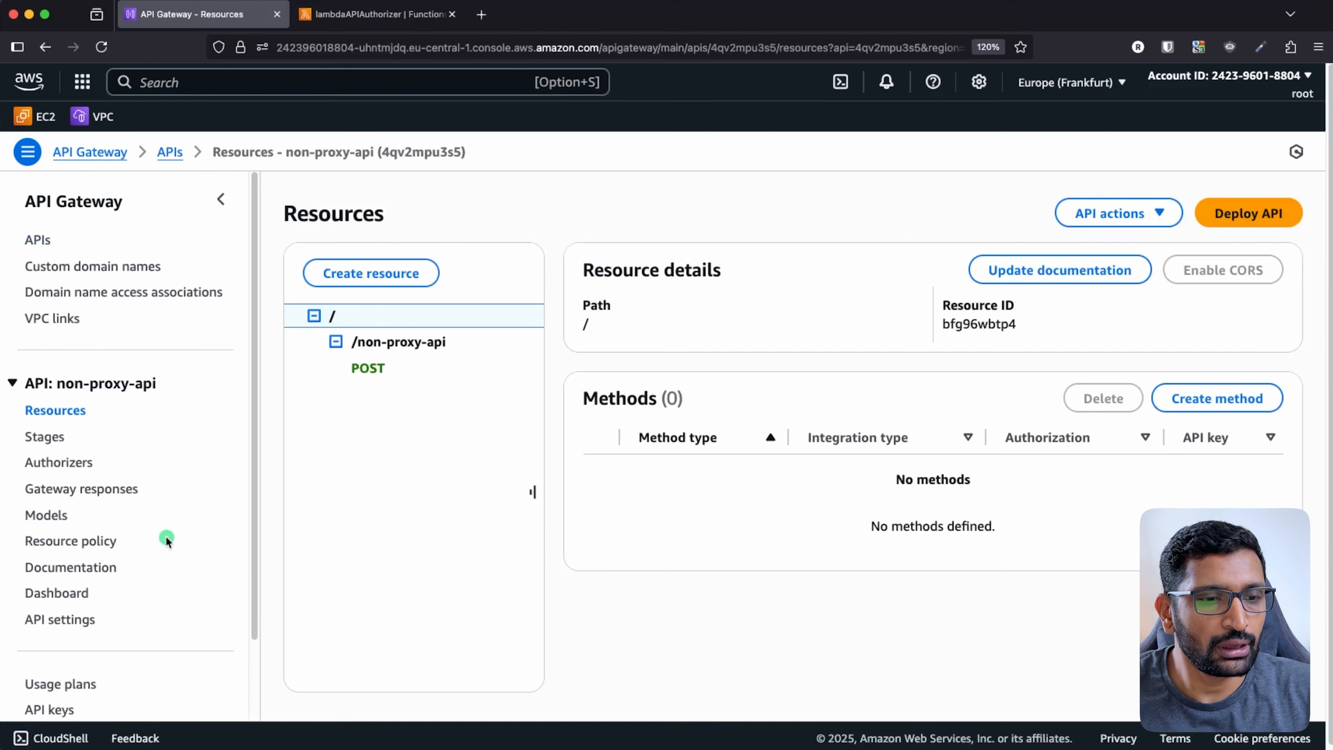
key(super+shift+4)
mouse_move(88, 448)
mouse_down()
mouse_move(39, 486)
mouse_move(93, 452)
mouse_up()
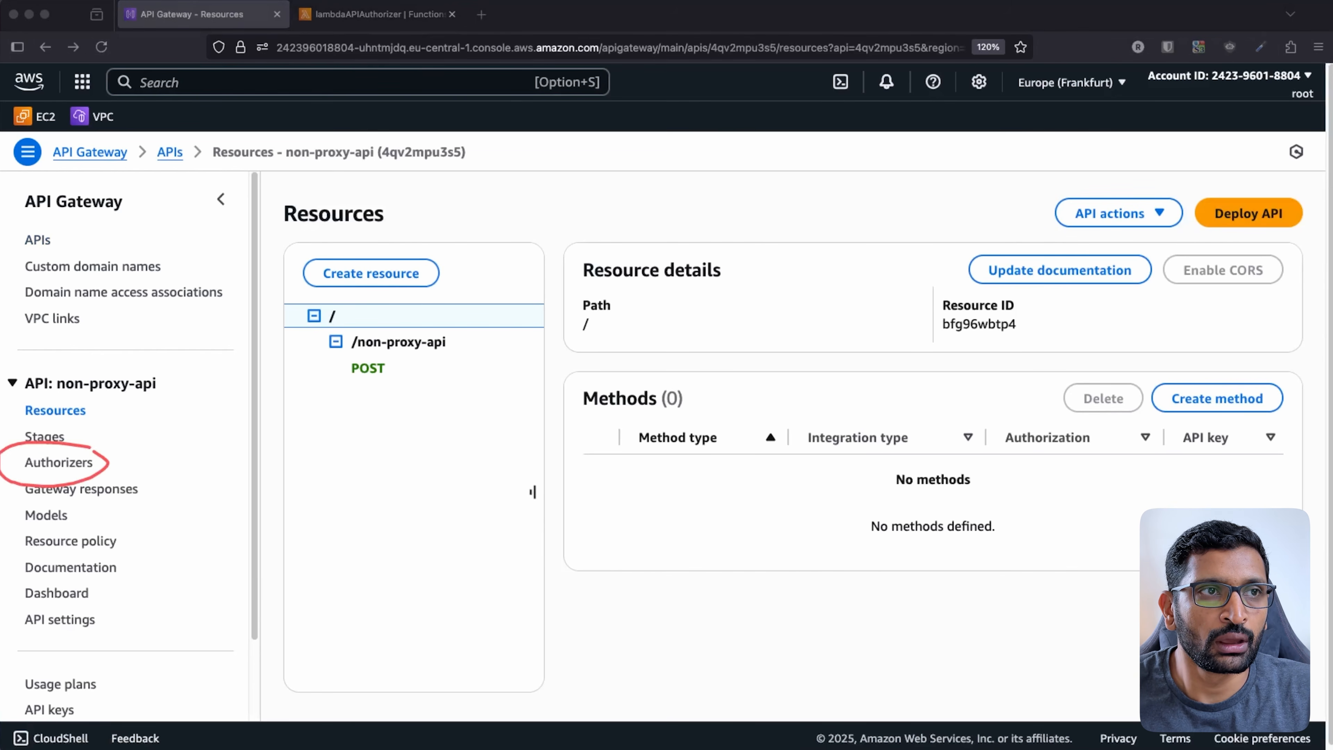
click(81, 463)
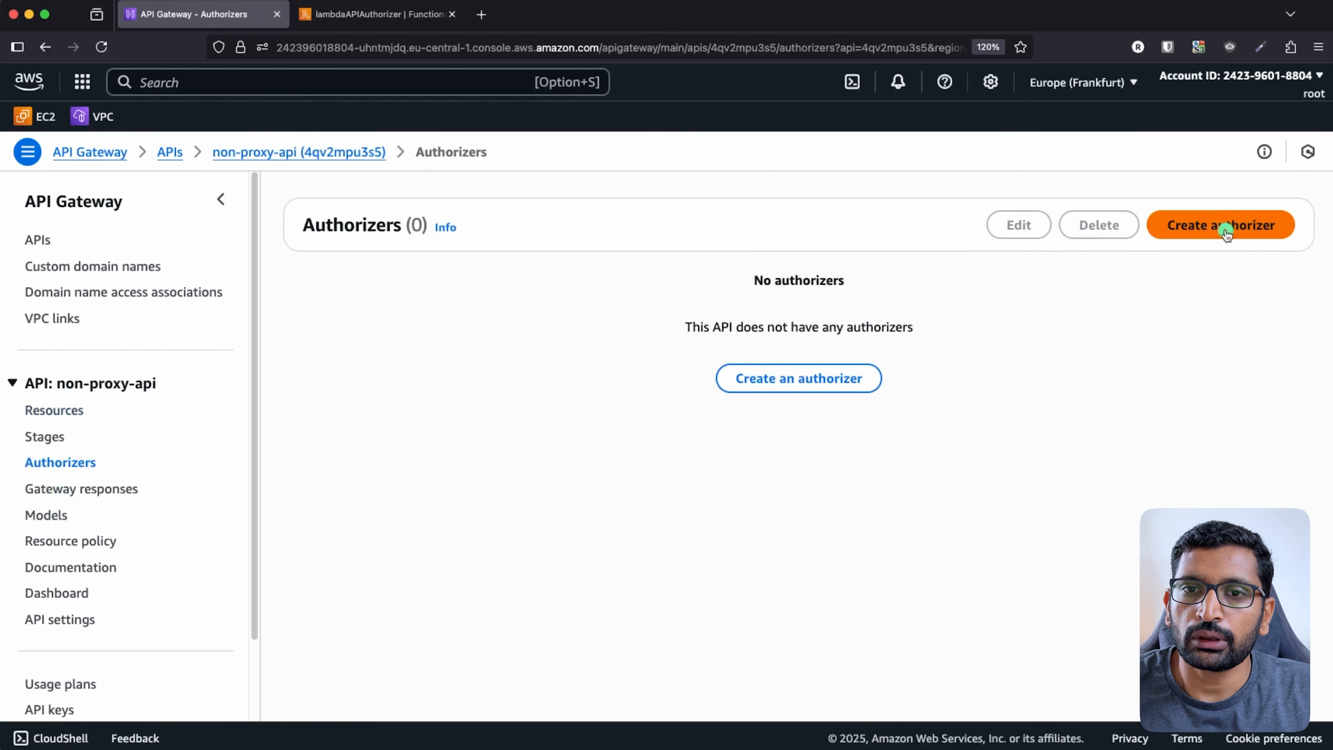
click(1226, 233)
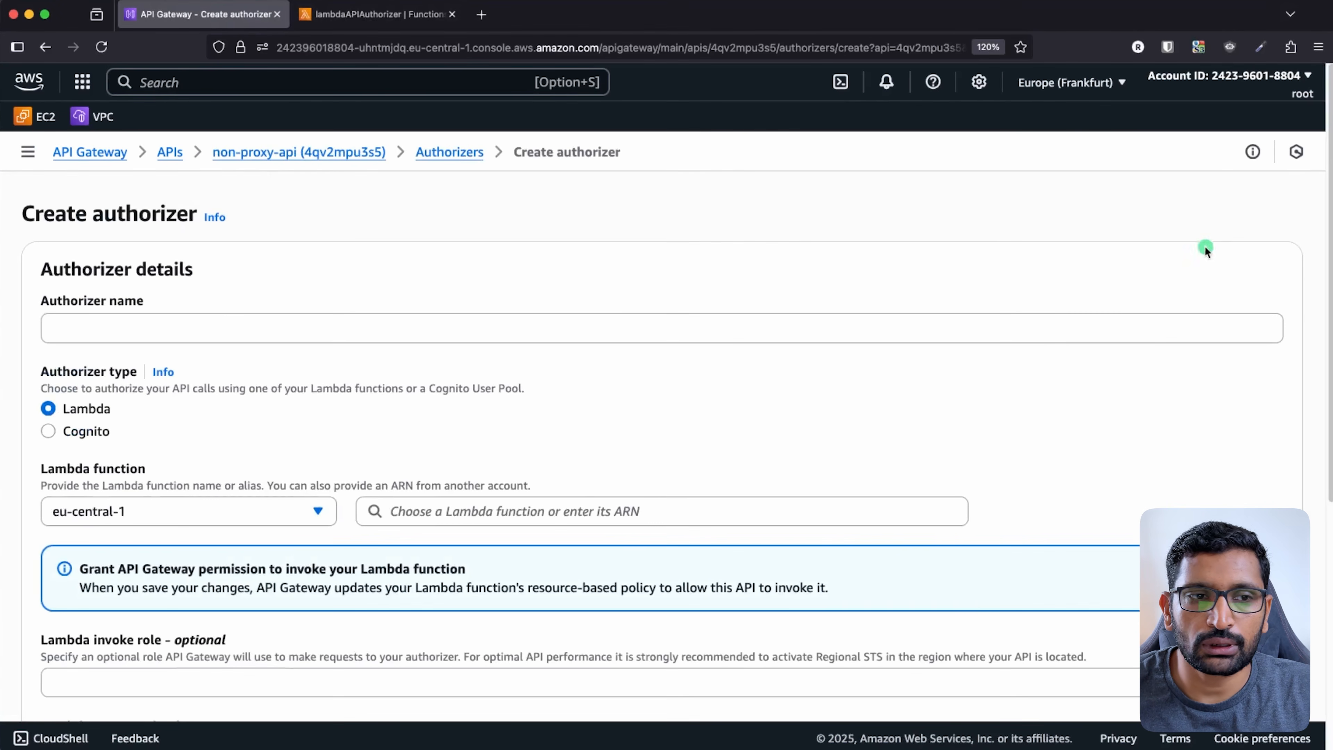
- Name the authorizer authorizerForNonProxyAPI and select the lambdaAPIAuthorizer Lambda function
click(141, 331)
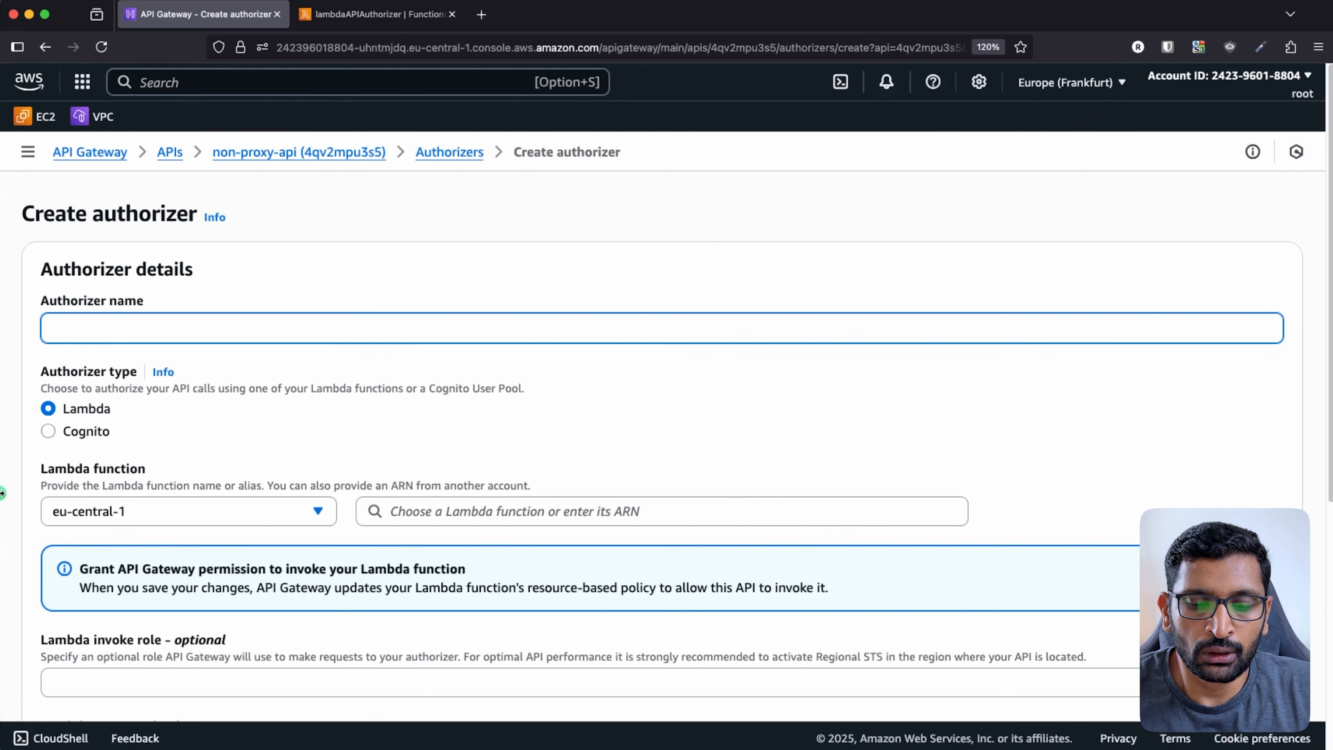
text(authorizer)
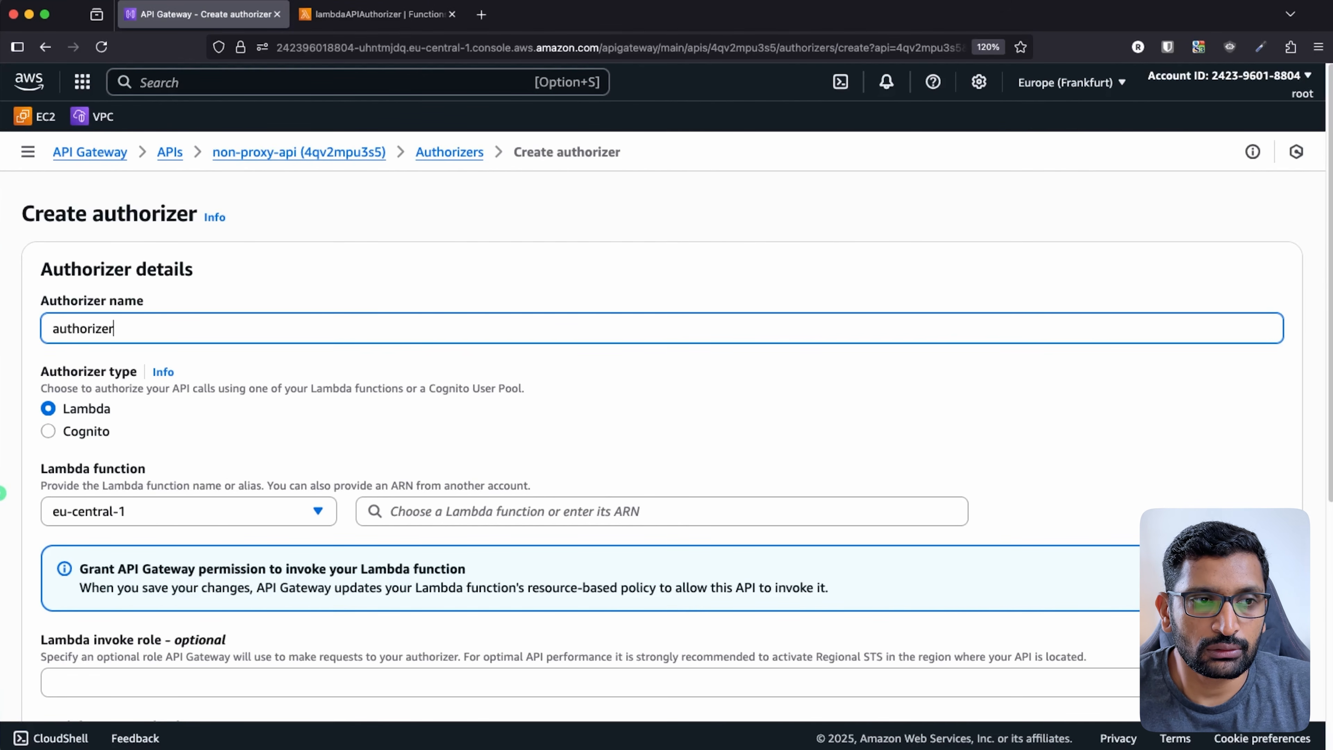
text(ForNonProxyAPI)
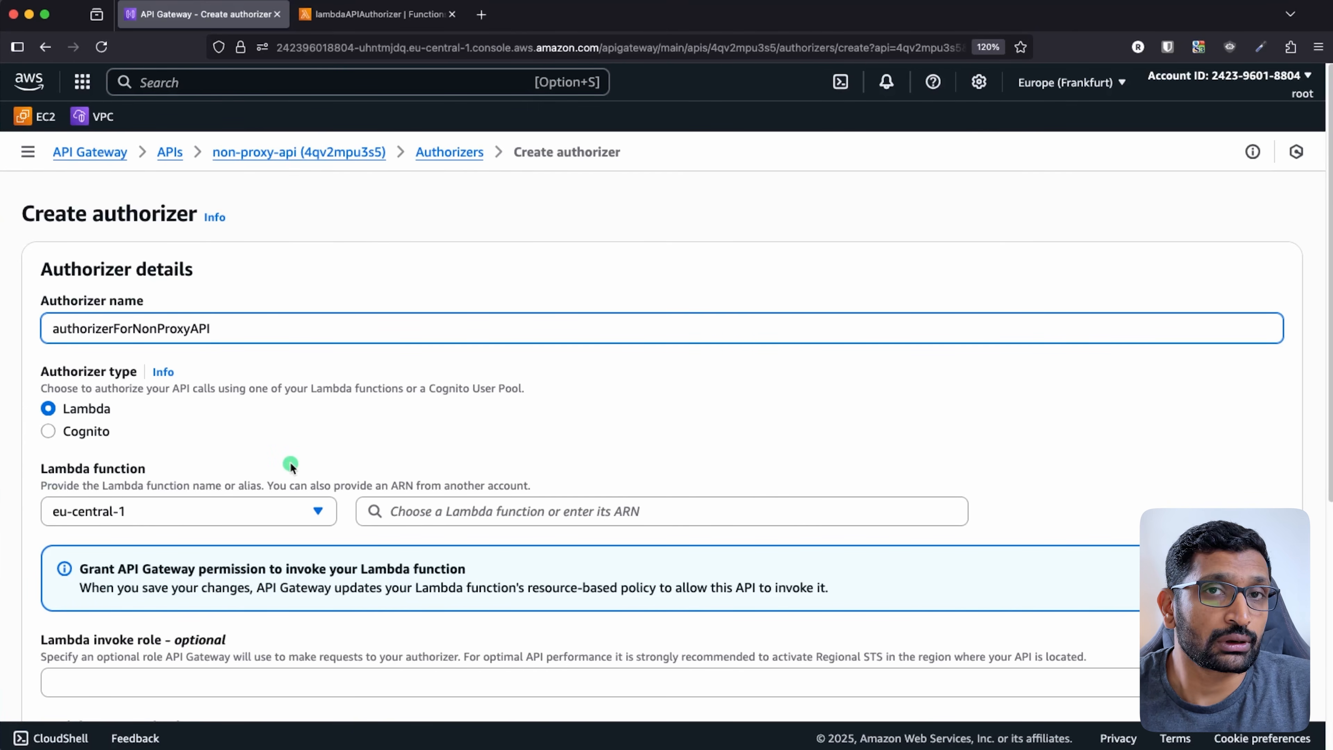
click(550, 444)
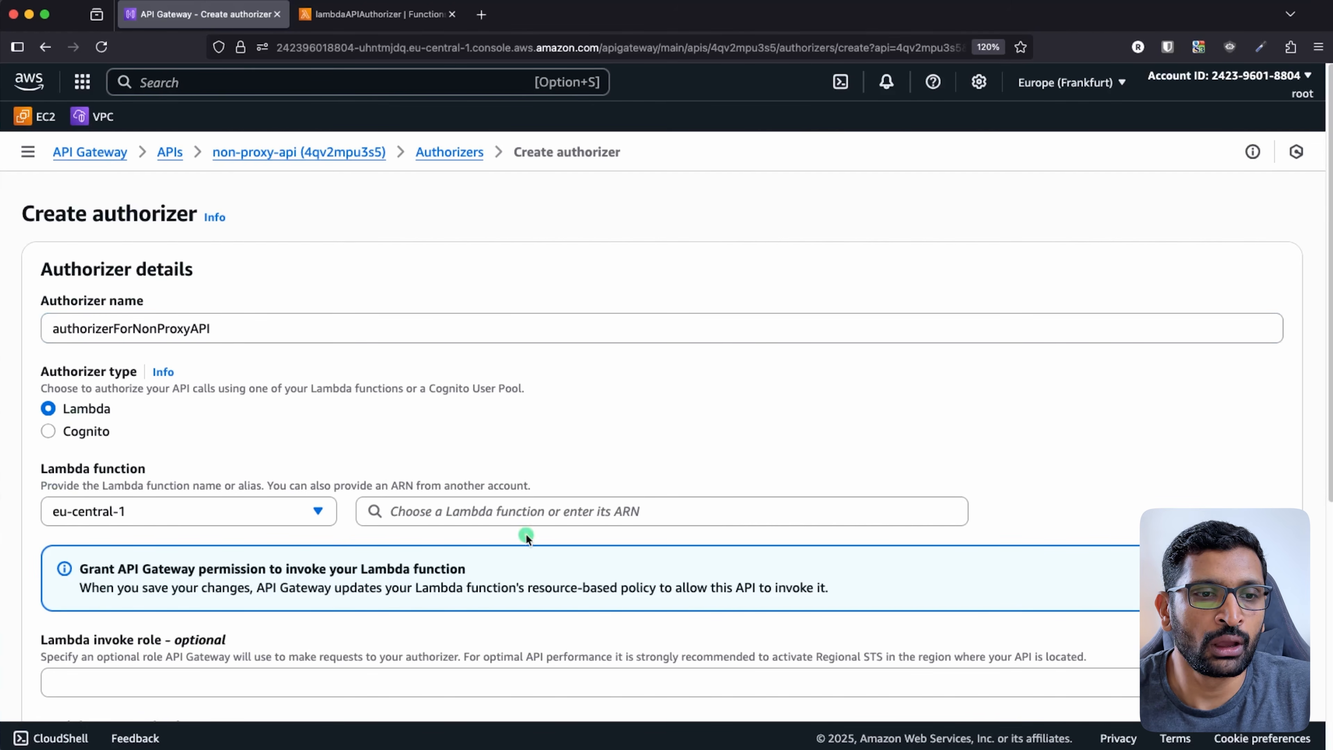
click(509, 514)
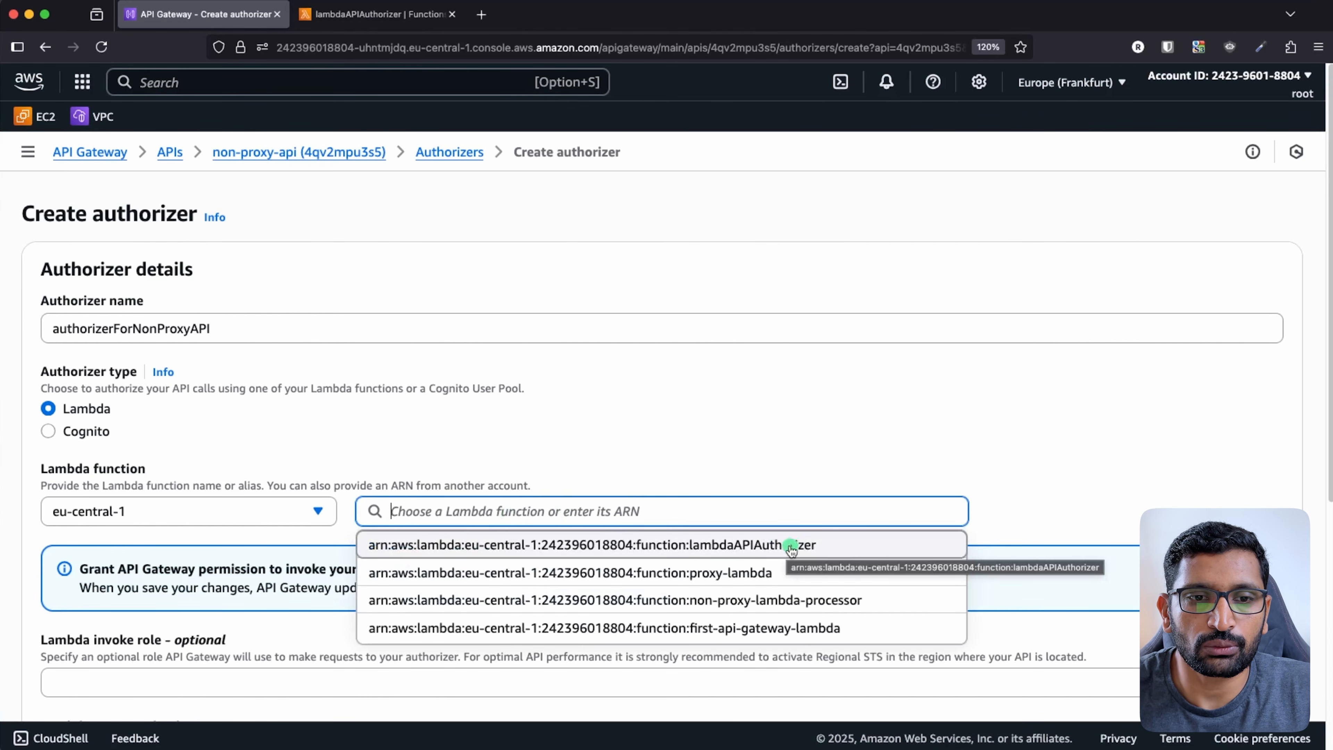
click(830, 548)
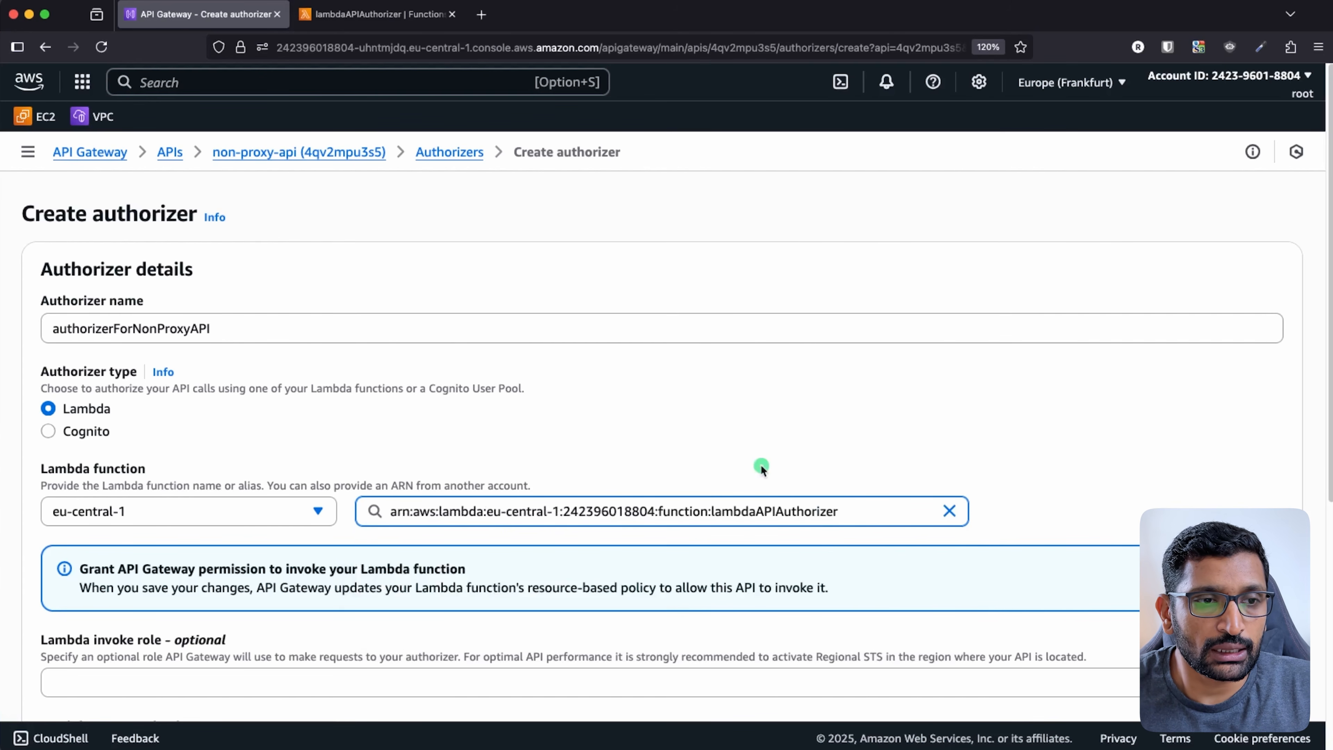
scroll(714, 429, down, 3)
scroll(714, 428, down, 3)
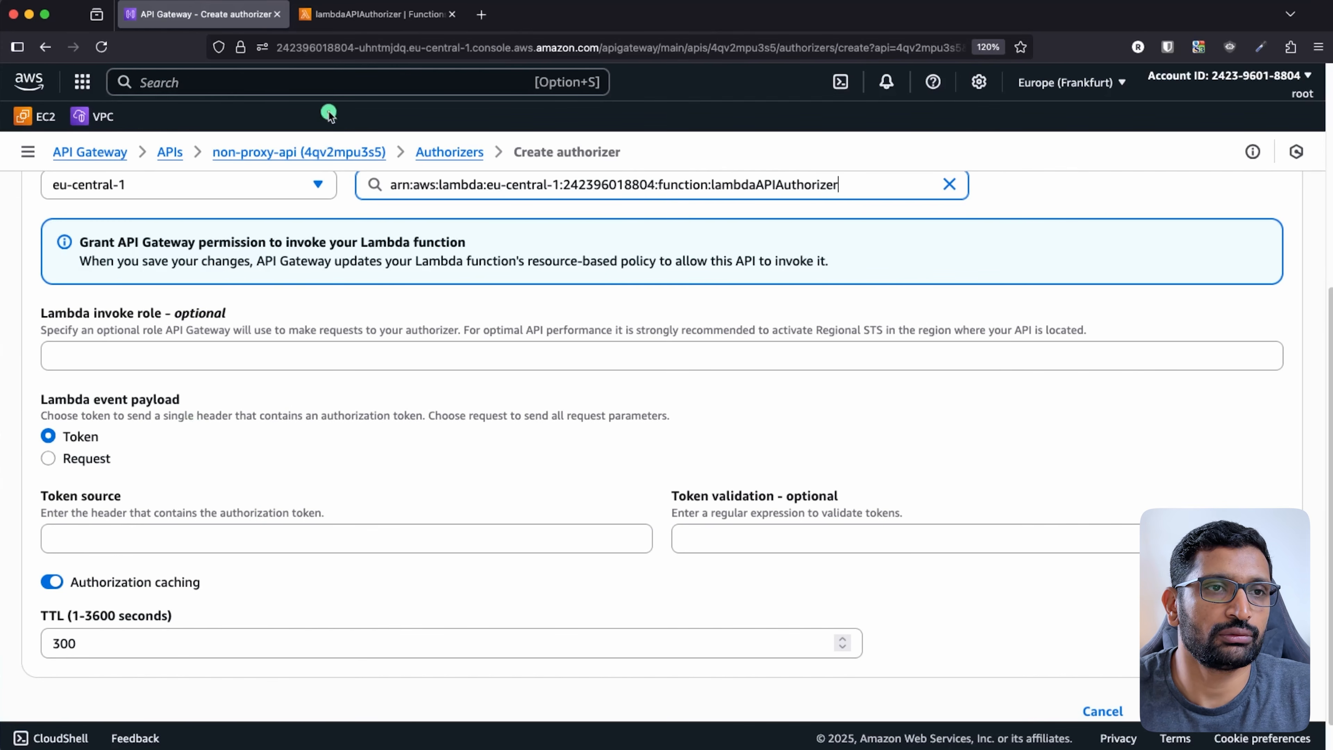
- Copy authorizationToken from the Lambda code into Token source and create the authorizer
click(362, 15)
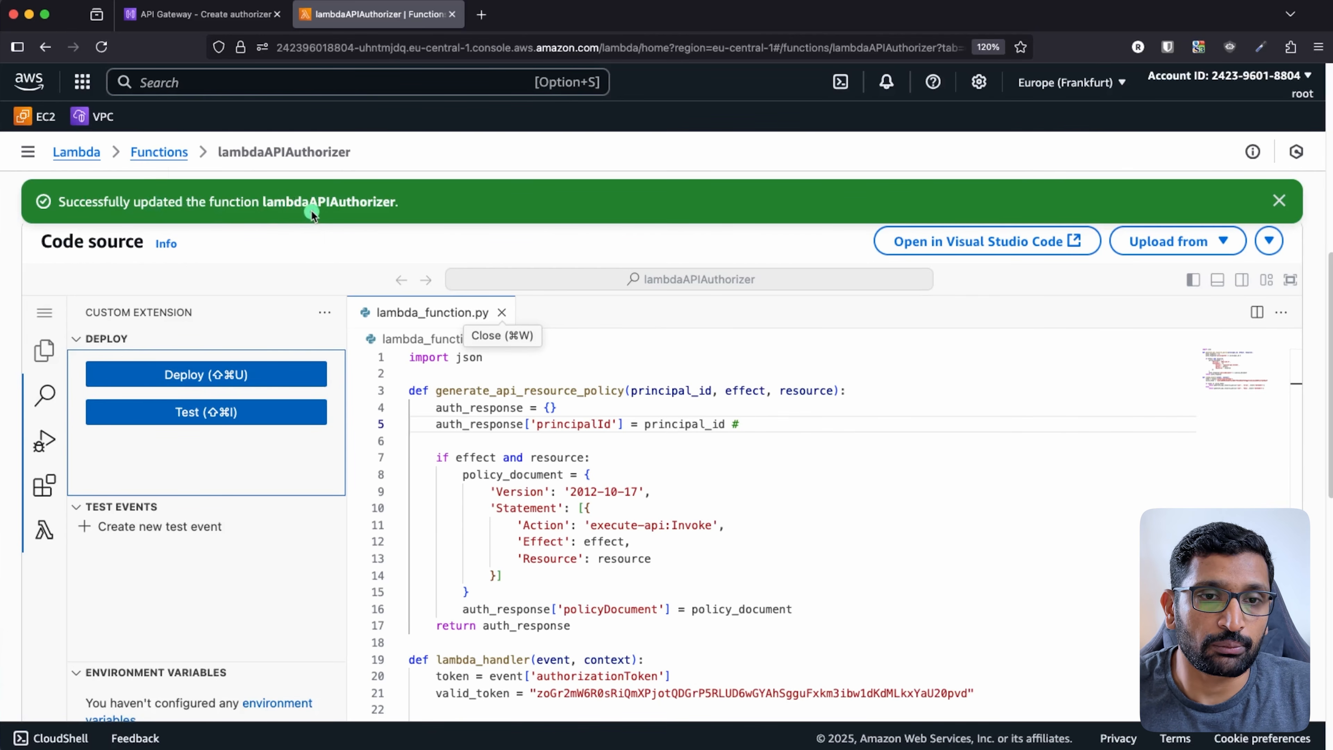
scroll(688, 524, down, 4)
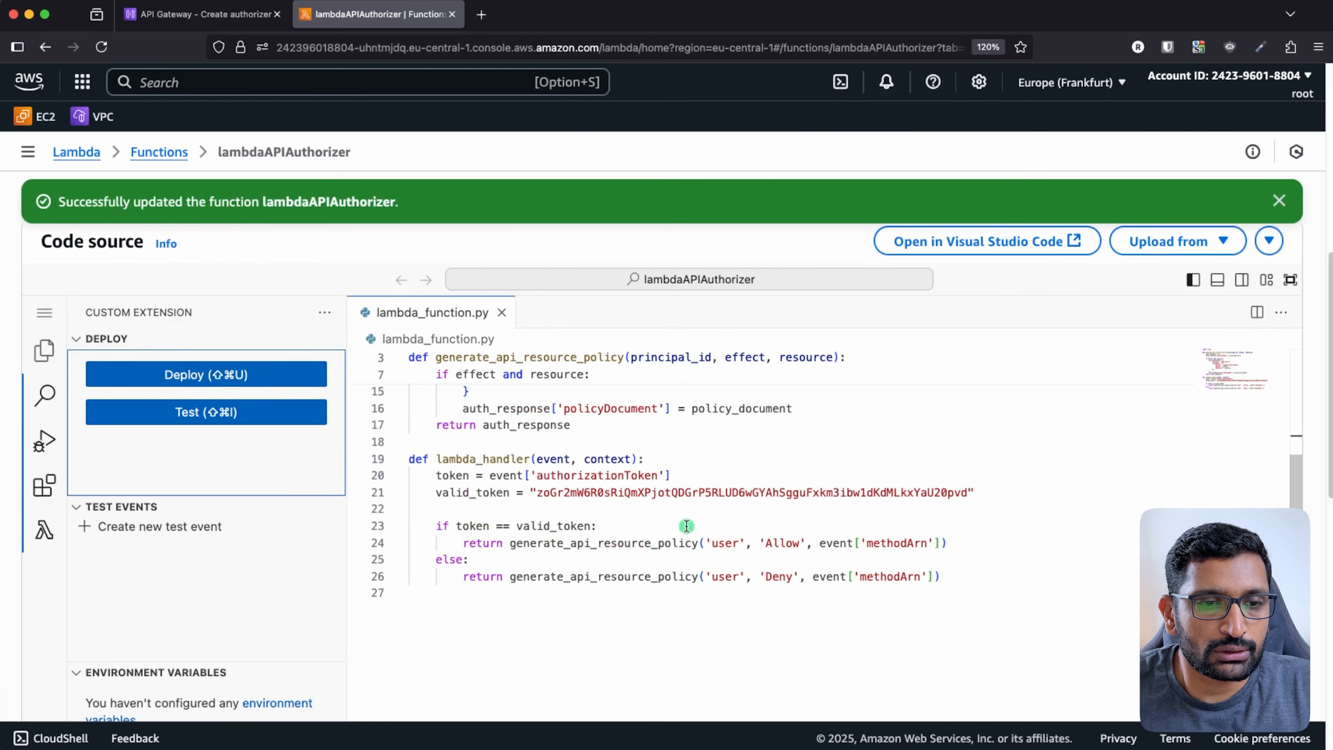
double_click(590, 476)
key(super+c)
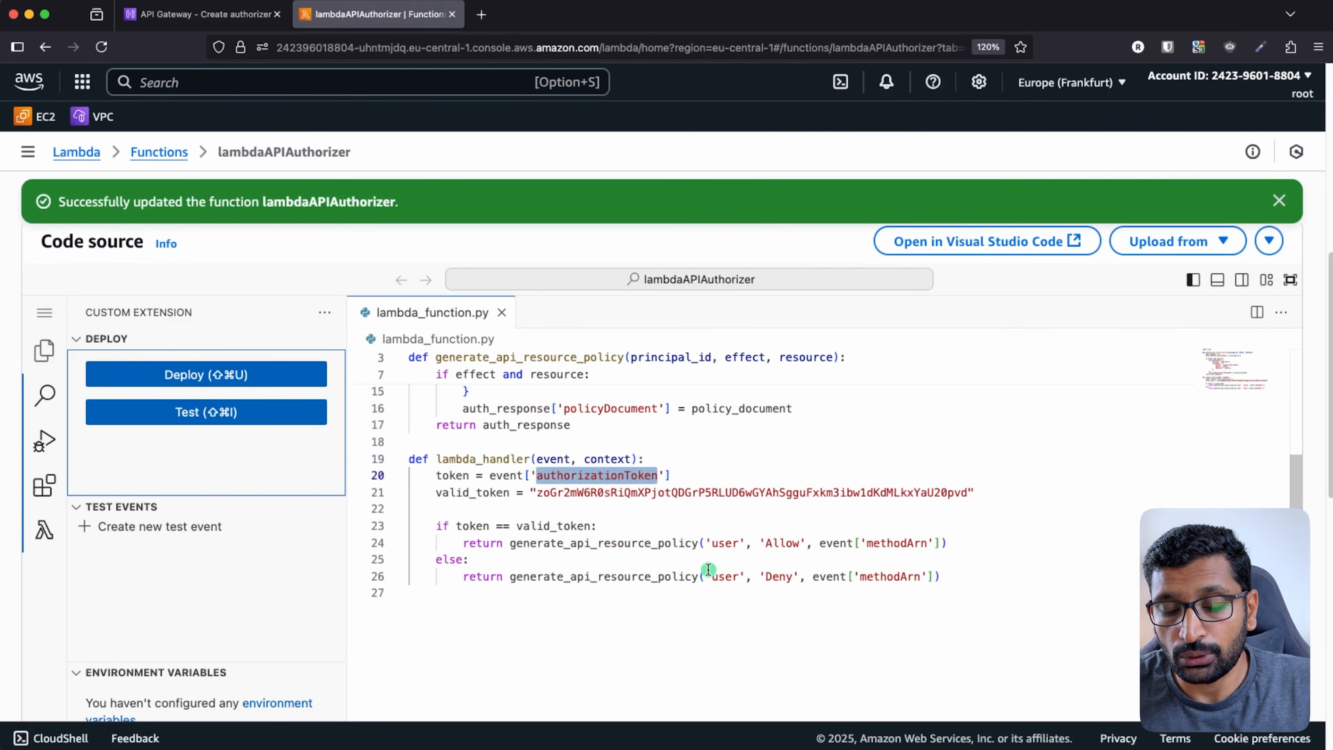
click(211, 14)
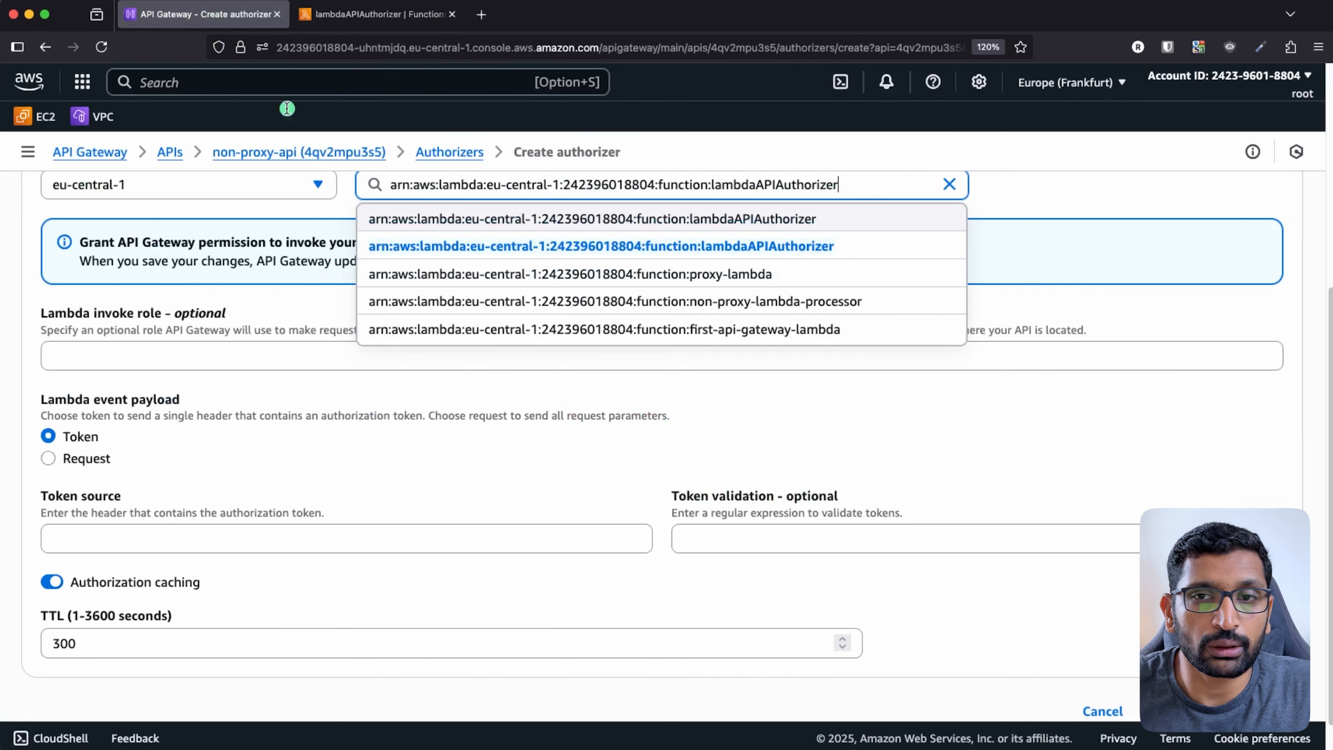
click(763, 458)
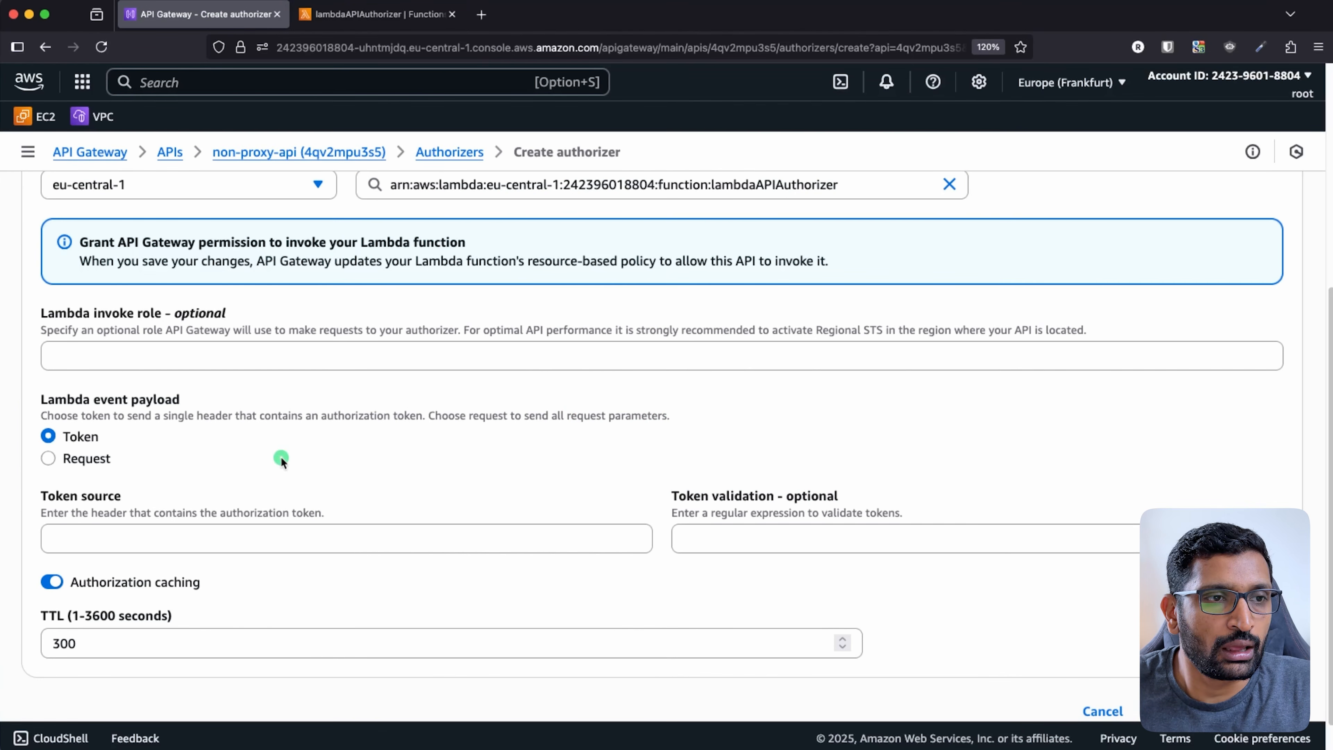
click(160, 545)
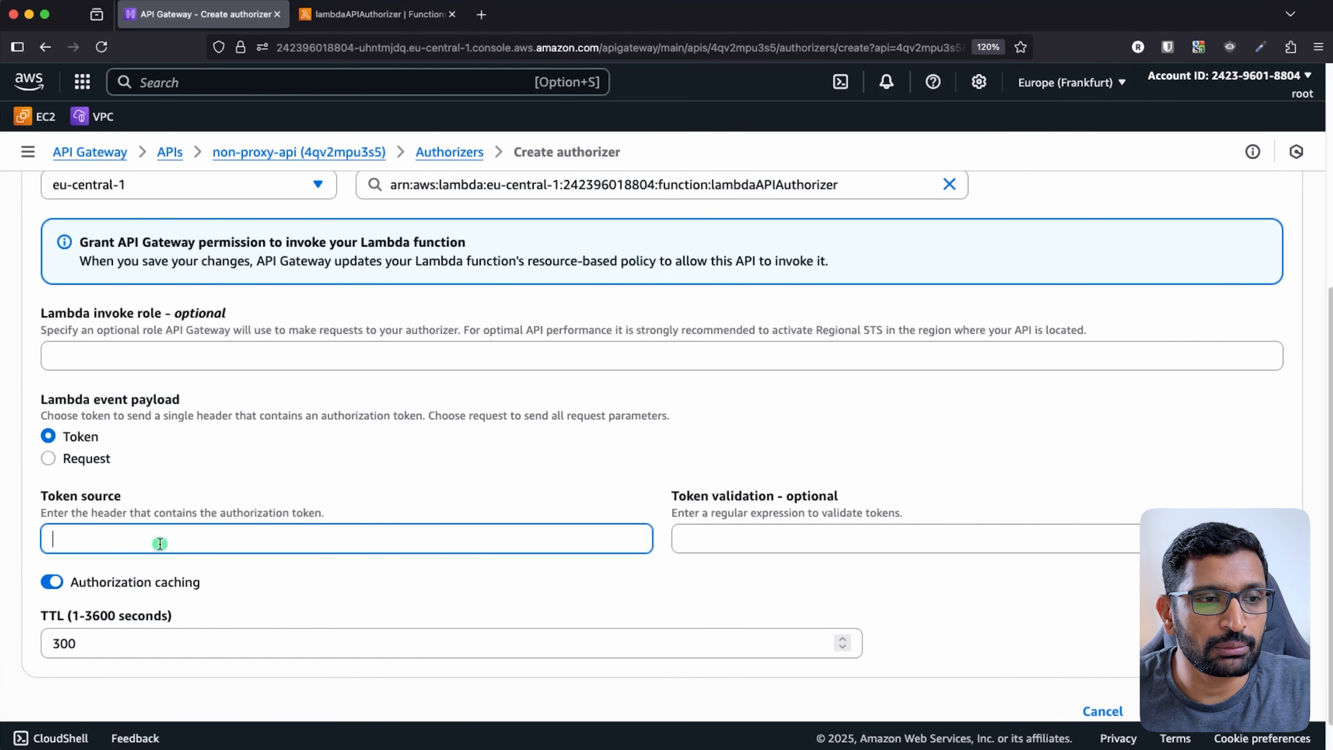
key(super+v)
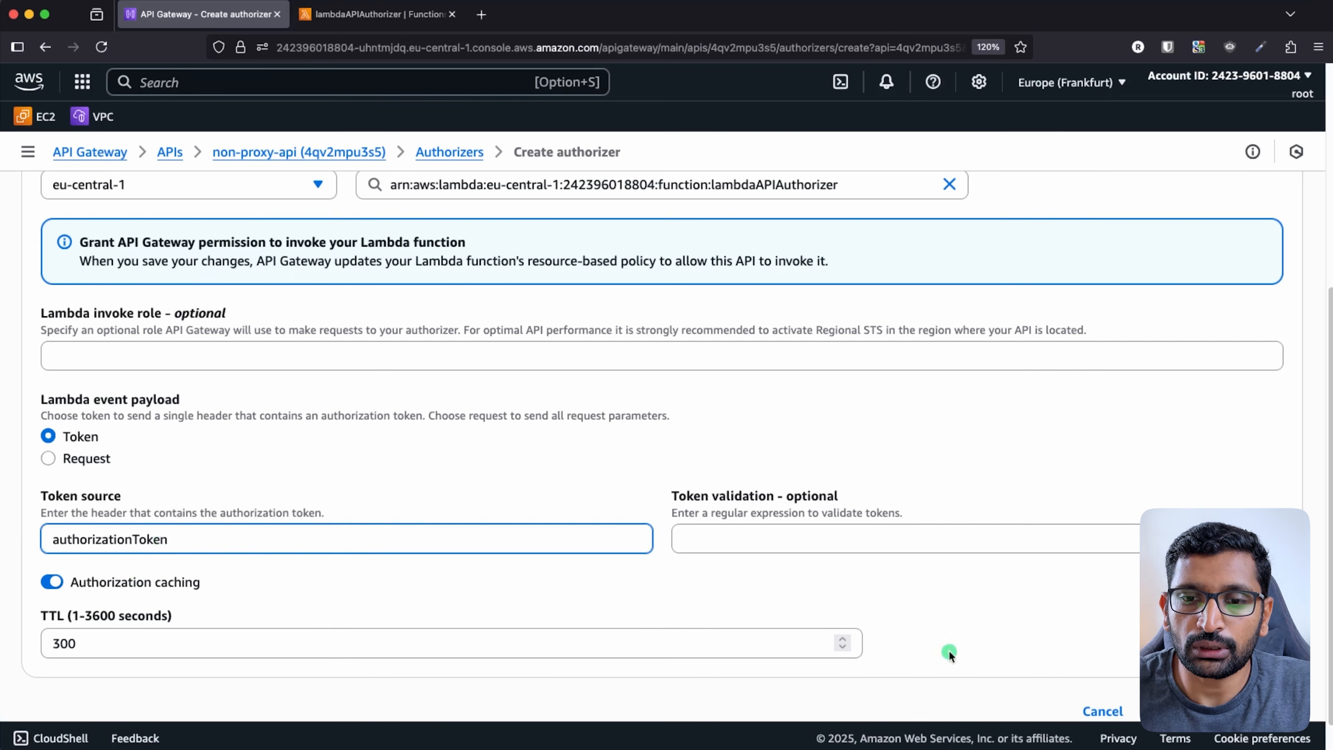
scroll(1054, 617, down, 1)
scroll(1054, 617, down, 2)
click(1239, 678)
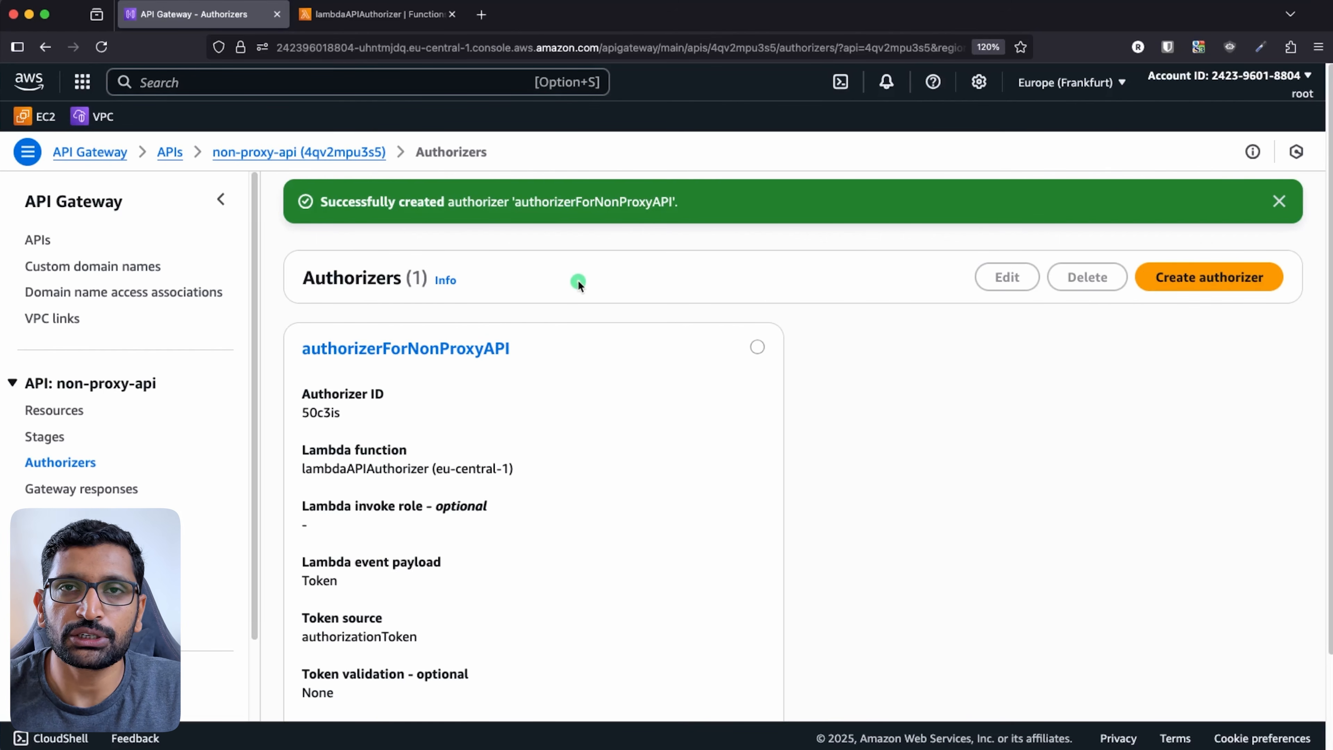
- Open the authorizerForNonProxyAPI details page
click(758, 347)
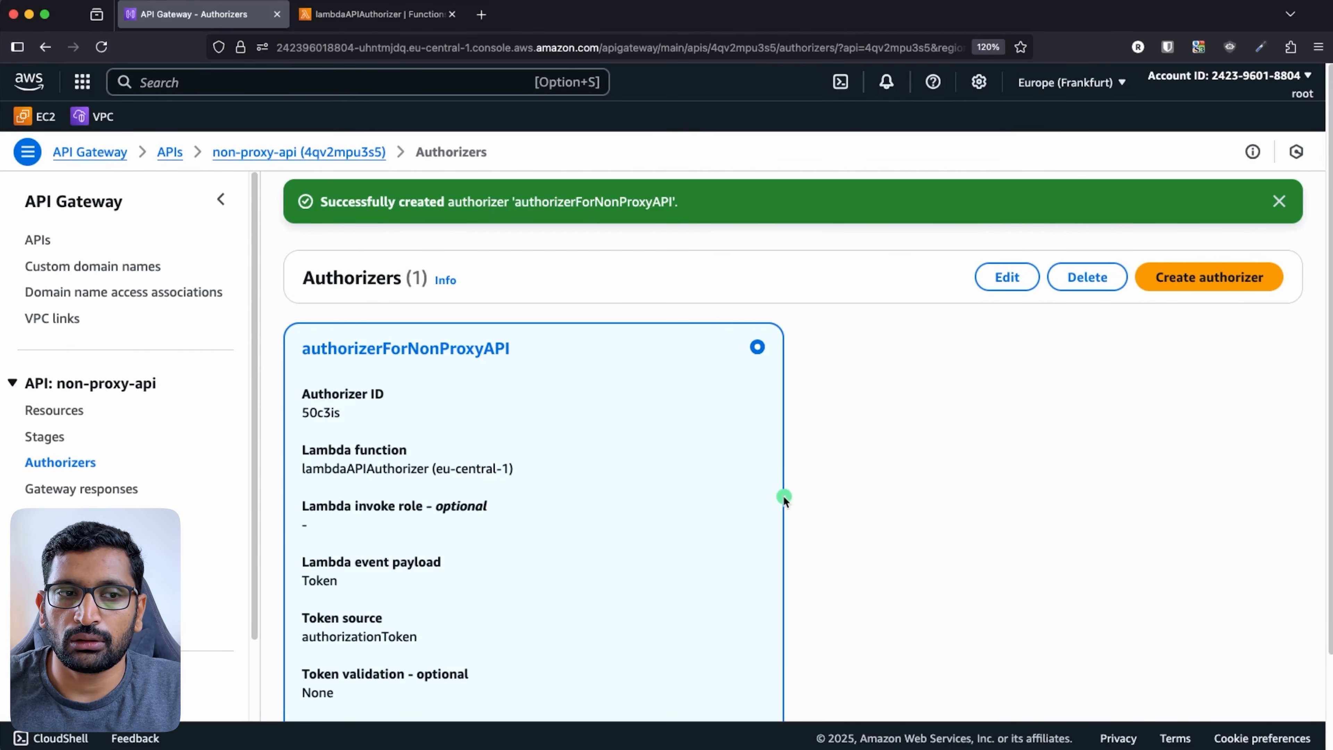
scroll(783, 496, down, 1)
scroll(783, 496, down, 2)
scroll(784, 496, up, 2)
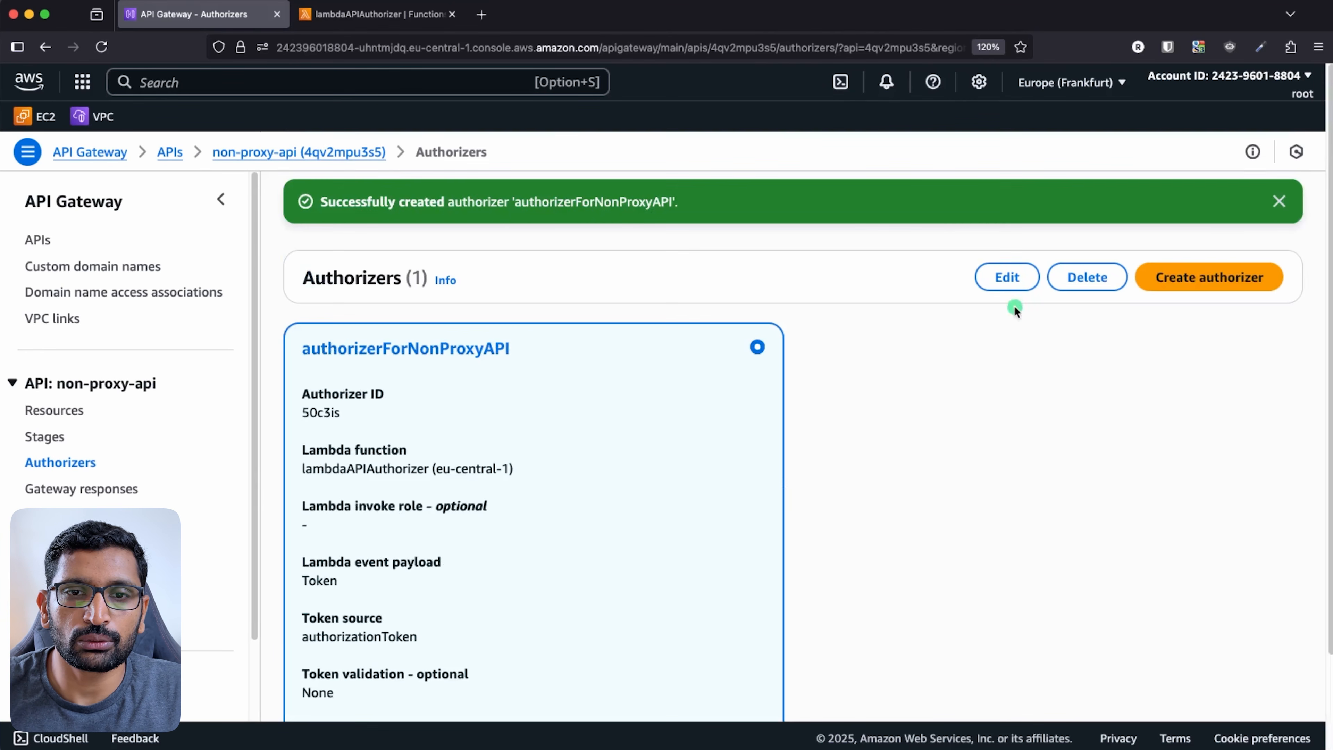
click(438, 349)
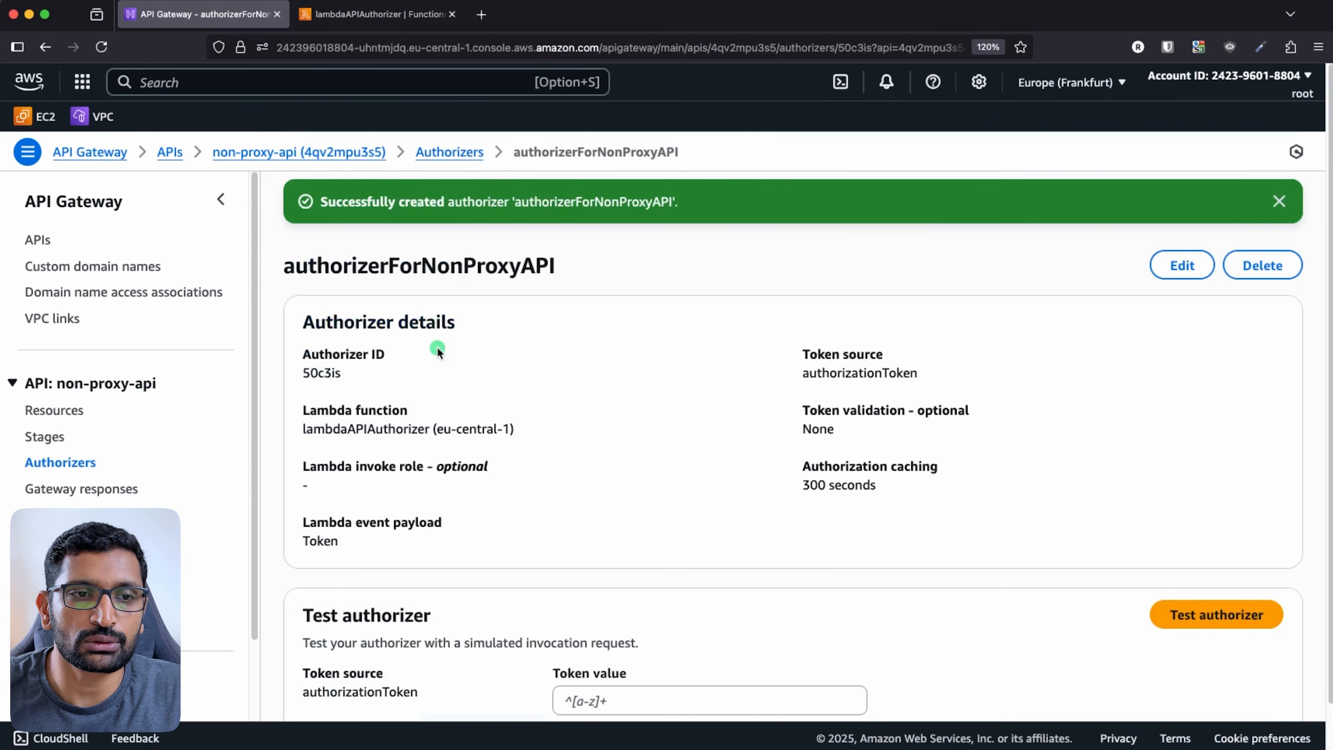
scroll(520, 468, down, 3)
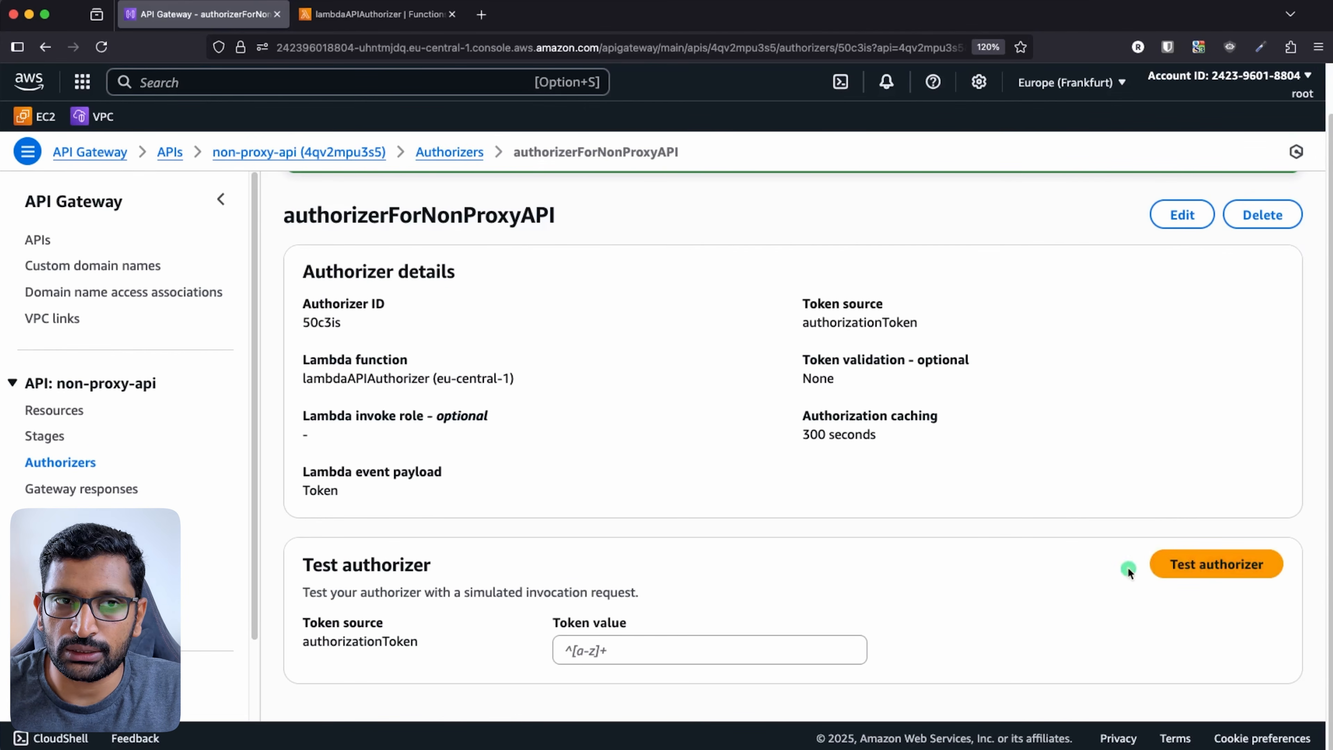
- Test the authorizer with the valid token copied from line 21, getting an Allow policy
click(370, 16)
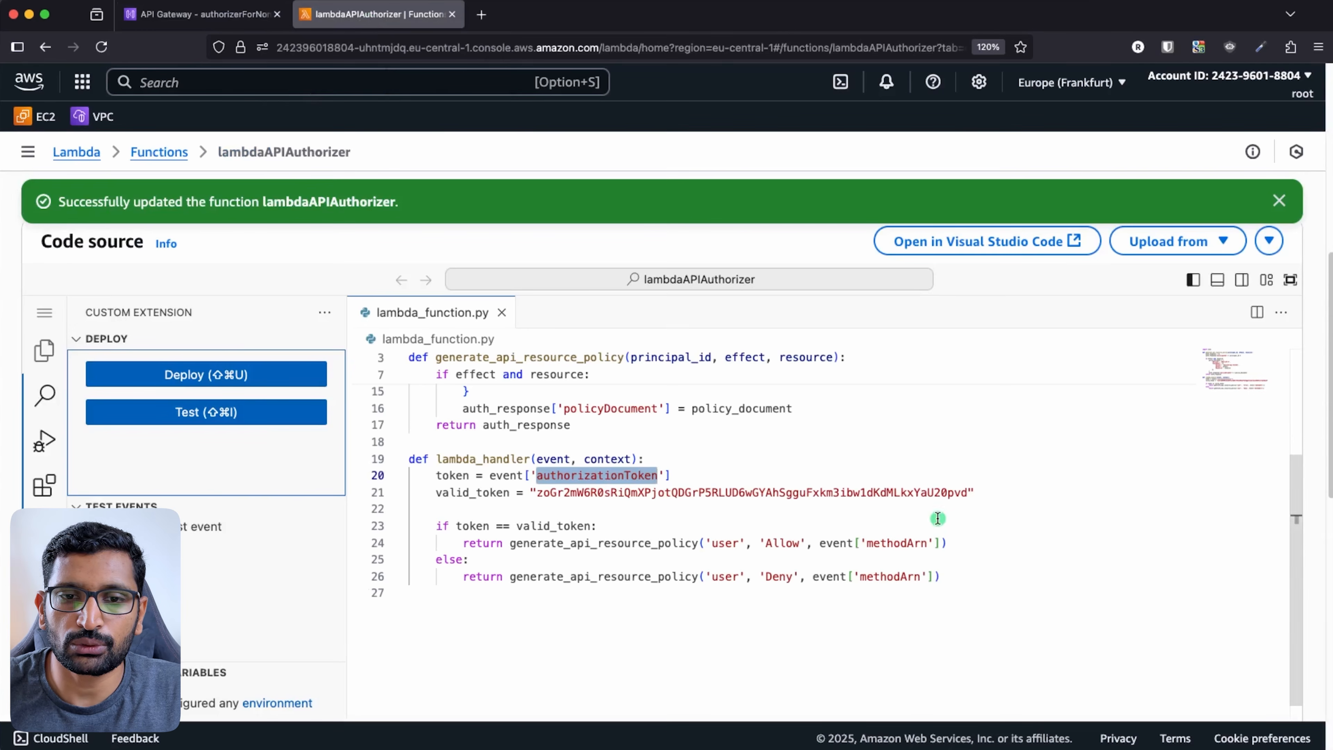
click(598, 525)
click(536, 494)
drag(537, 494, 969, 494)
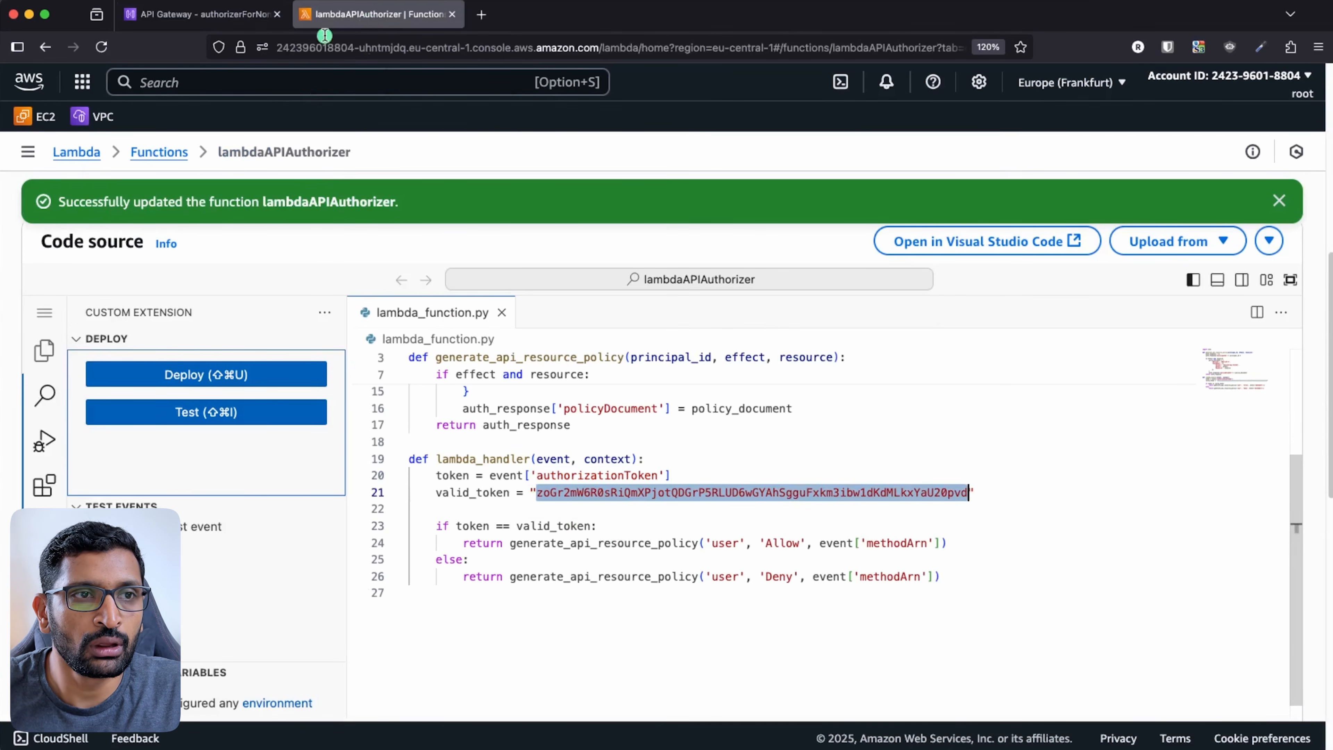
click(200, 14)
click(638, 652)
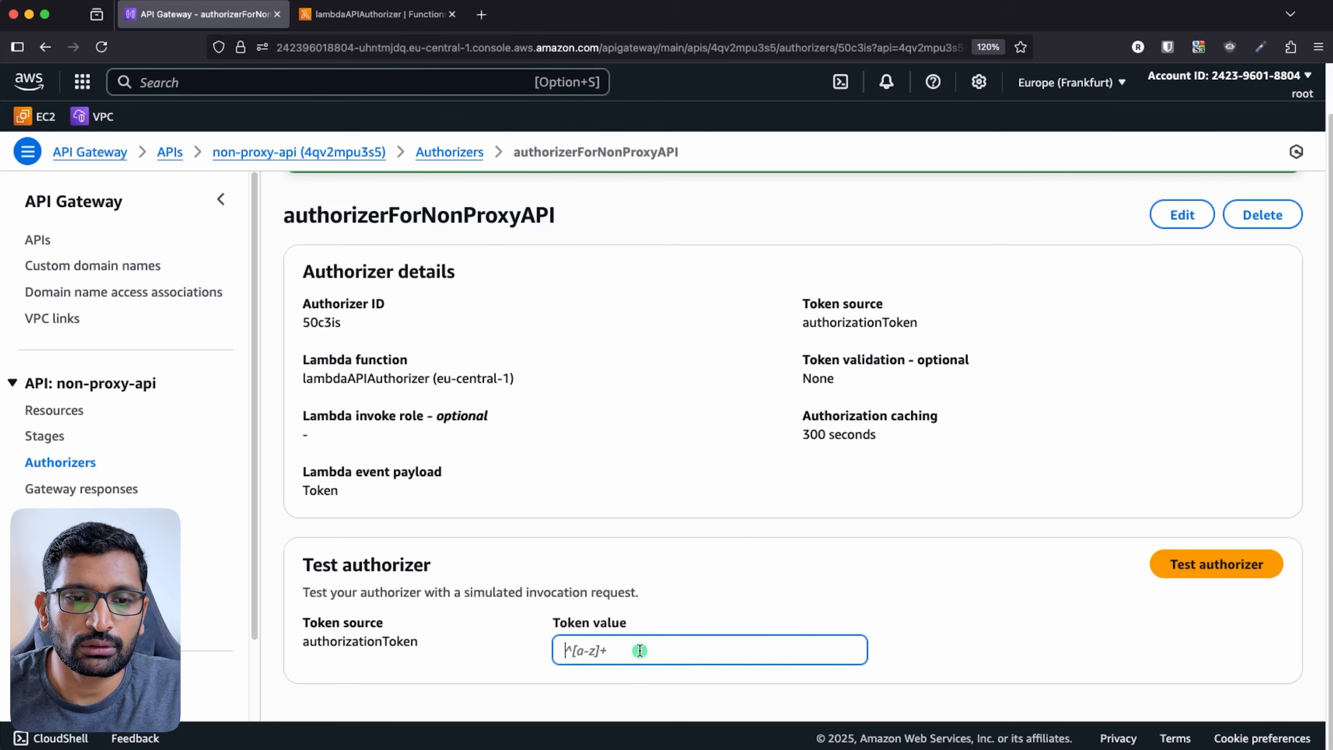
key(super+v)
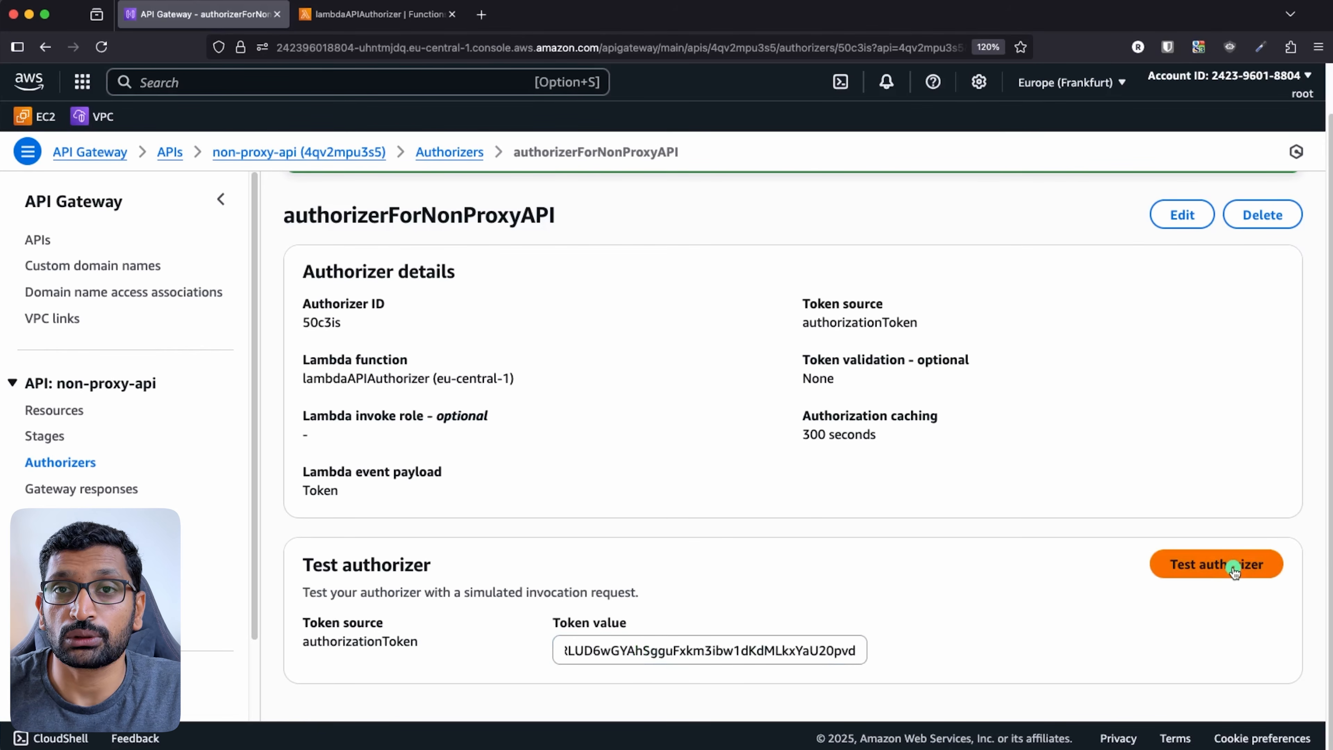
click(1233, 566)
scroll(959, 529, down, 6)
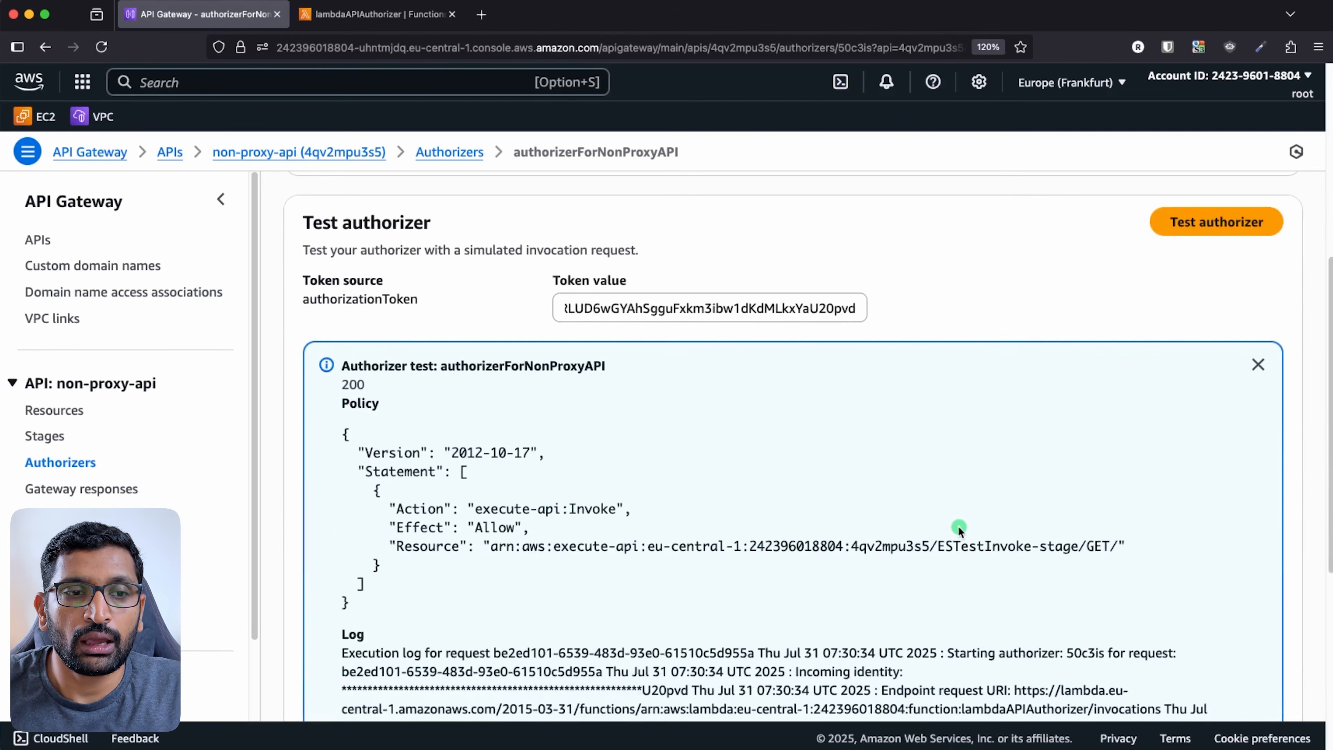
scroll(723, 492, down, 2)
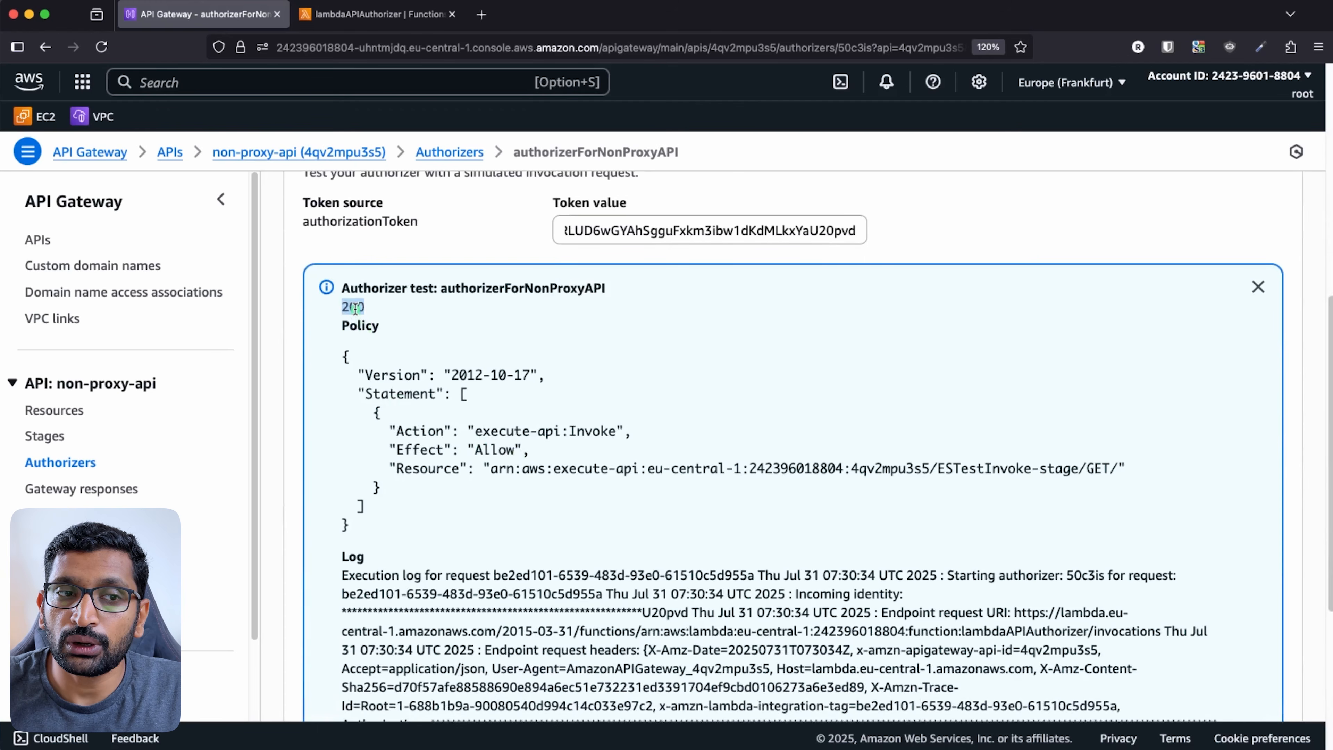
triple_click(495, 451)
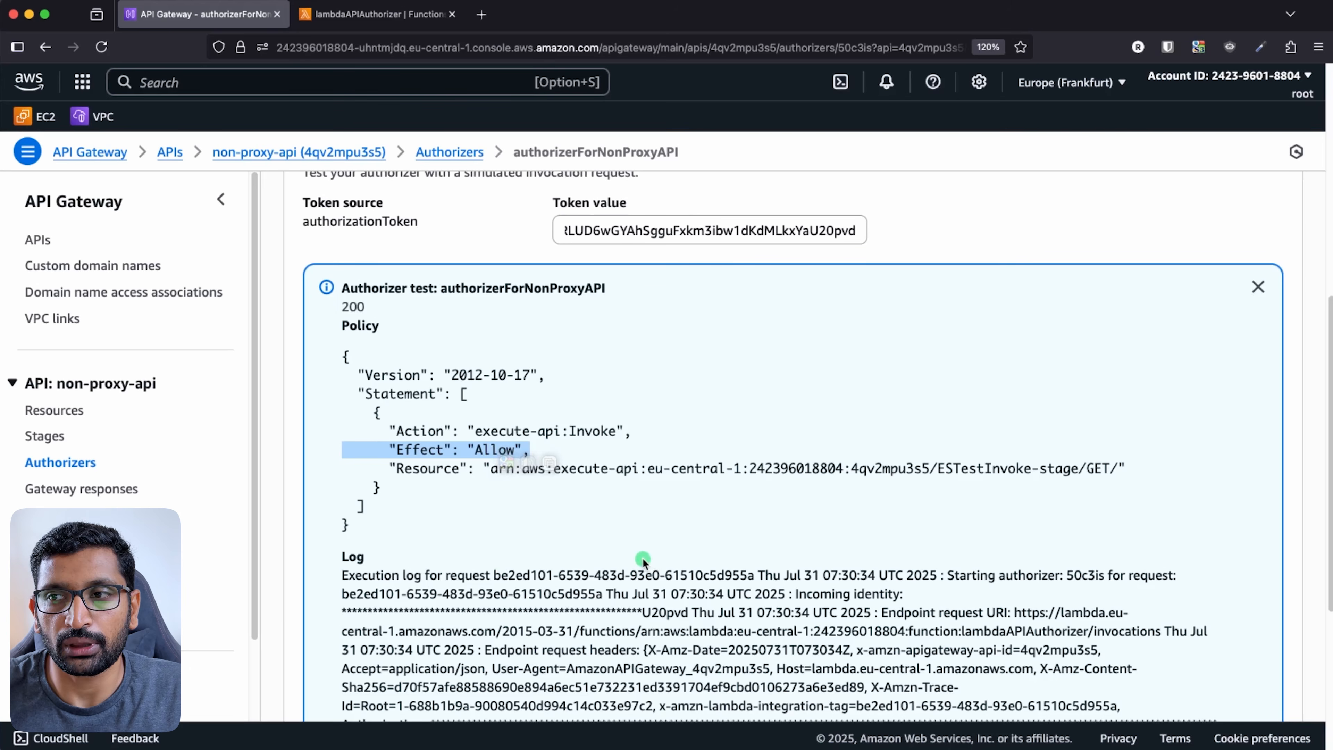
- Append 'e' to the token and rerun the test, getting a Deny policy
scroll(783, 362, up, 1)
click(858, 261)
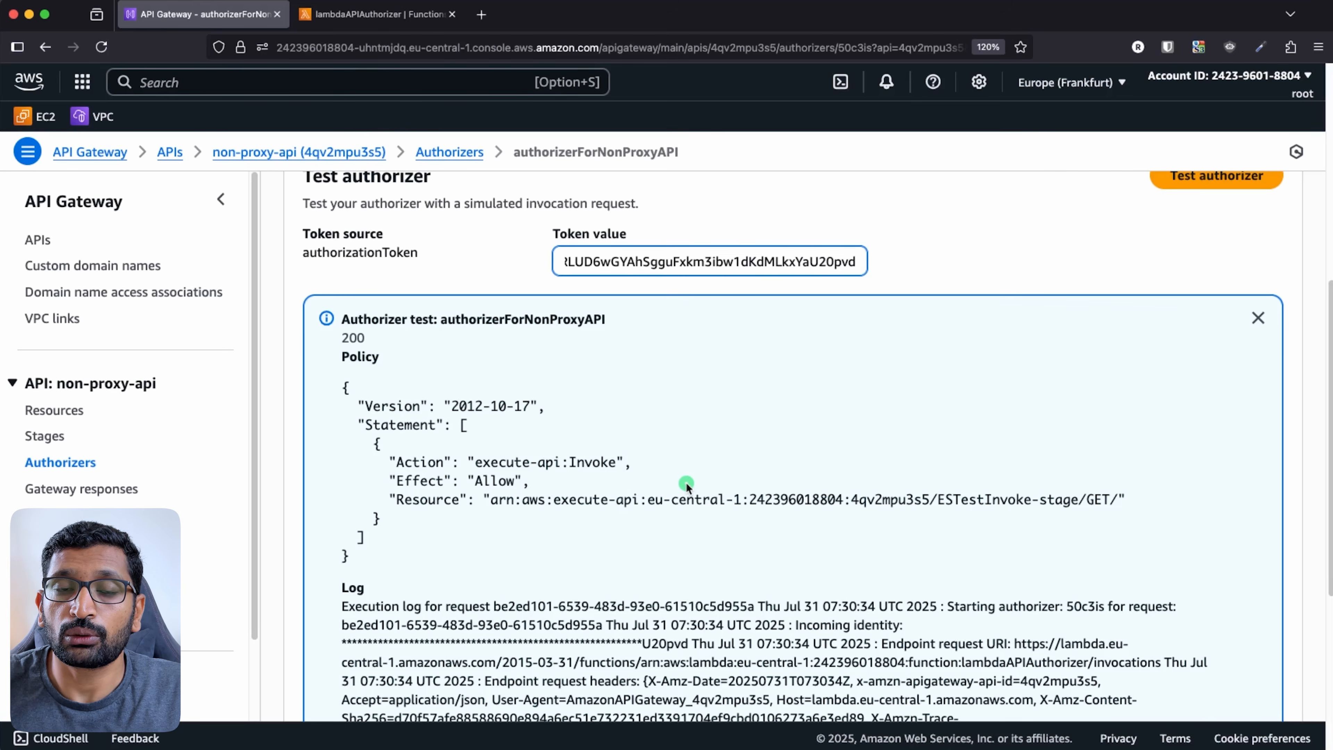
text(e)
scroll(920, 494, up, 1)
click(1245, 274)
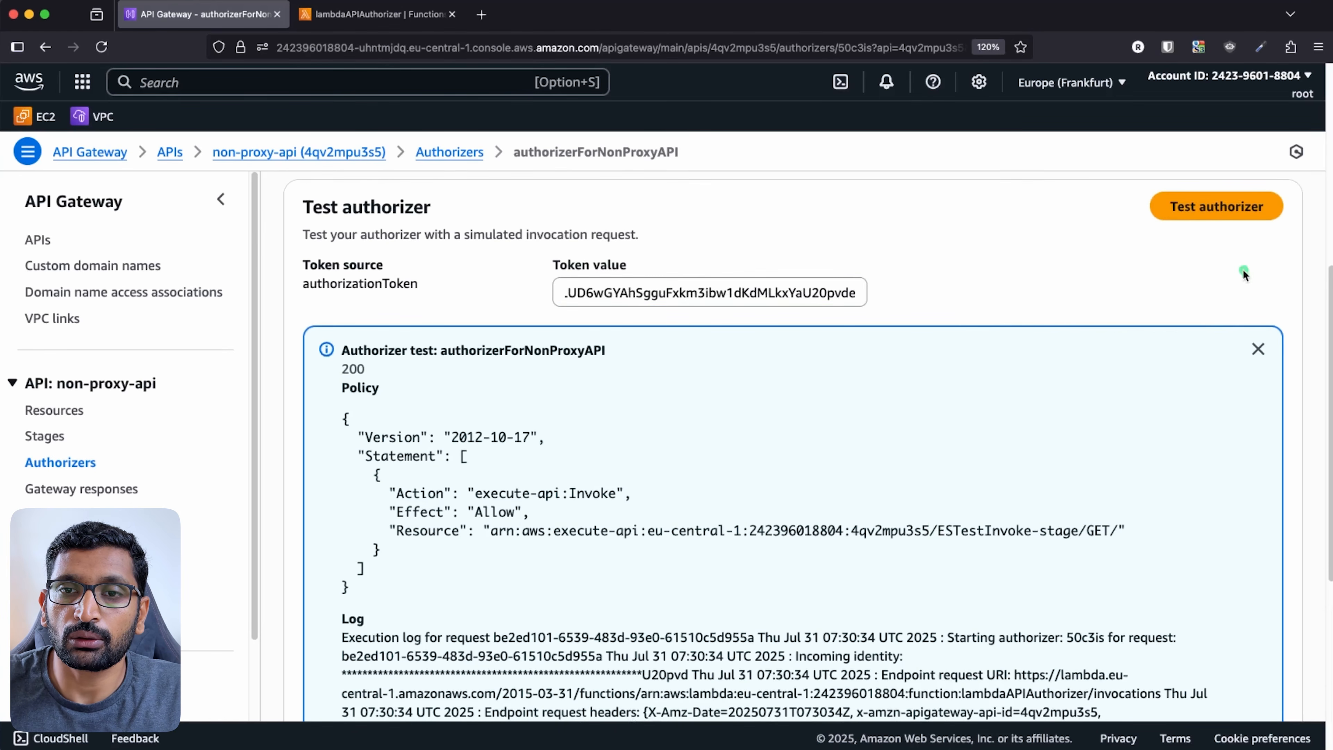
click(1226, 206)
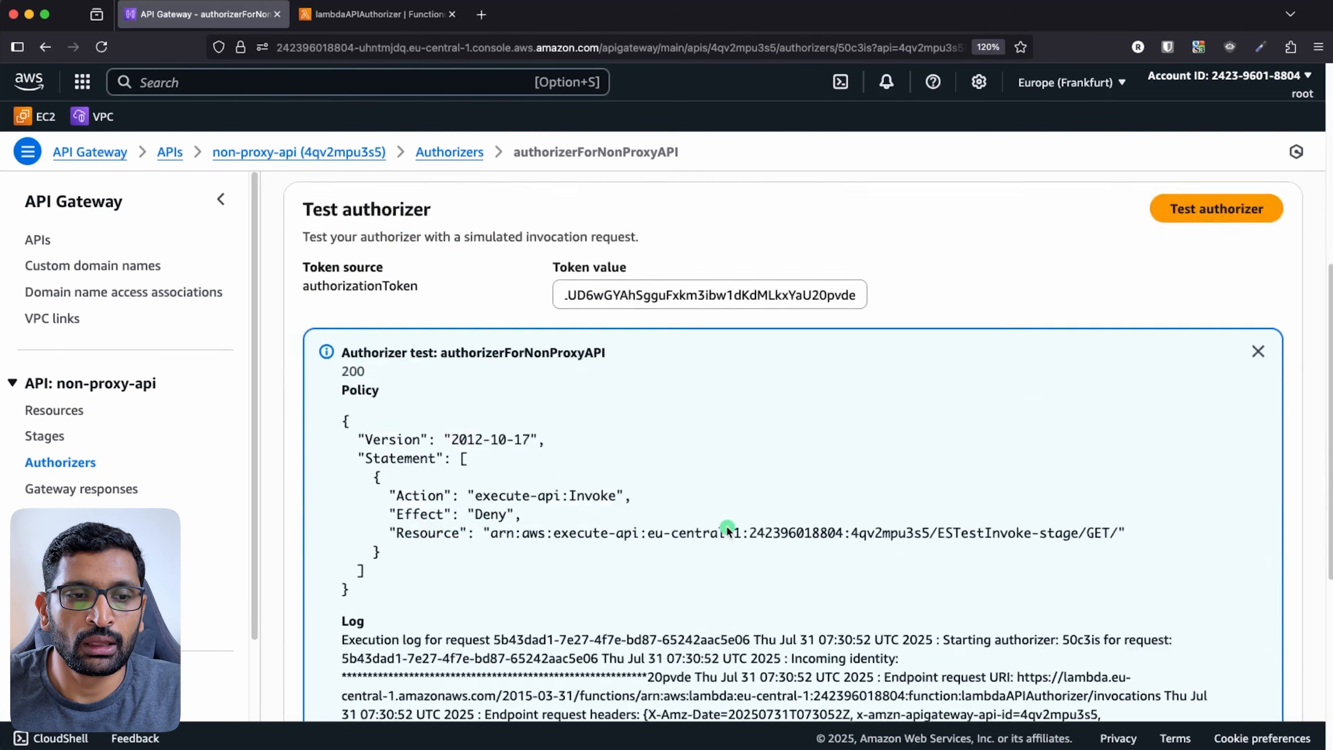
scroll(563, 472, down, 3)
drag(523, 386, 342, 387)
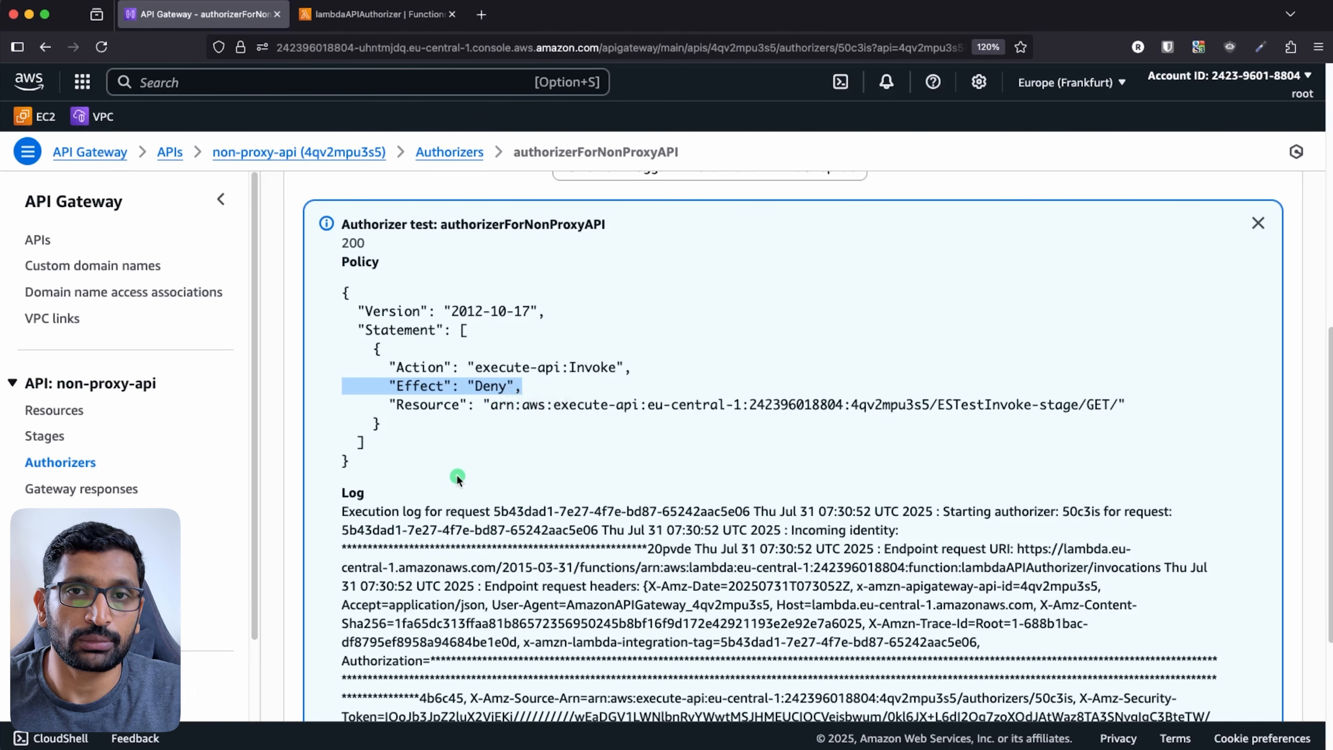
scroll(590, 471, up, 10)
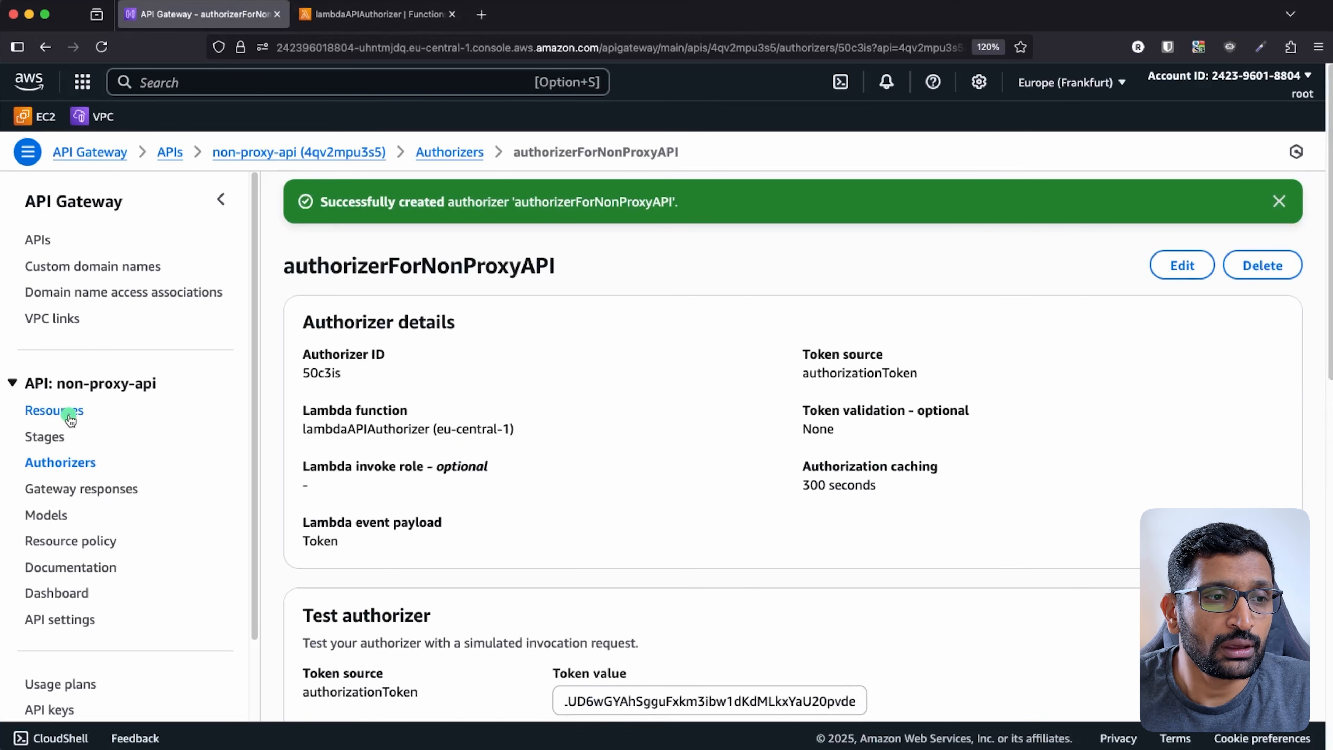
- Review the POST method's integration request without changes, then open its Edit method request form
click(54, 410)
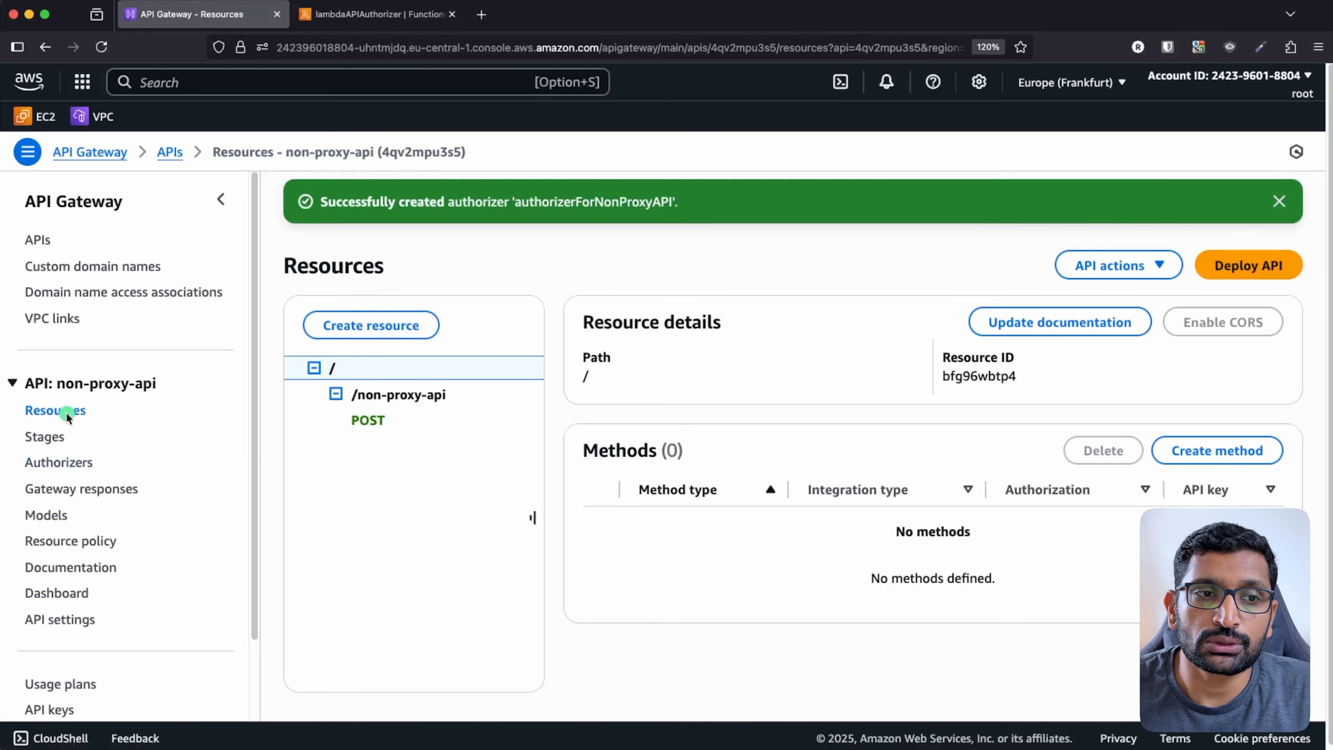
click(368, 420)
scroll(866, 450, down, 4)
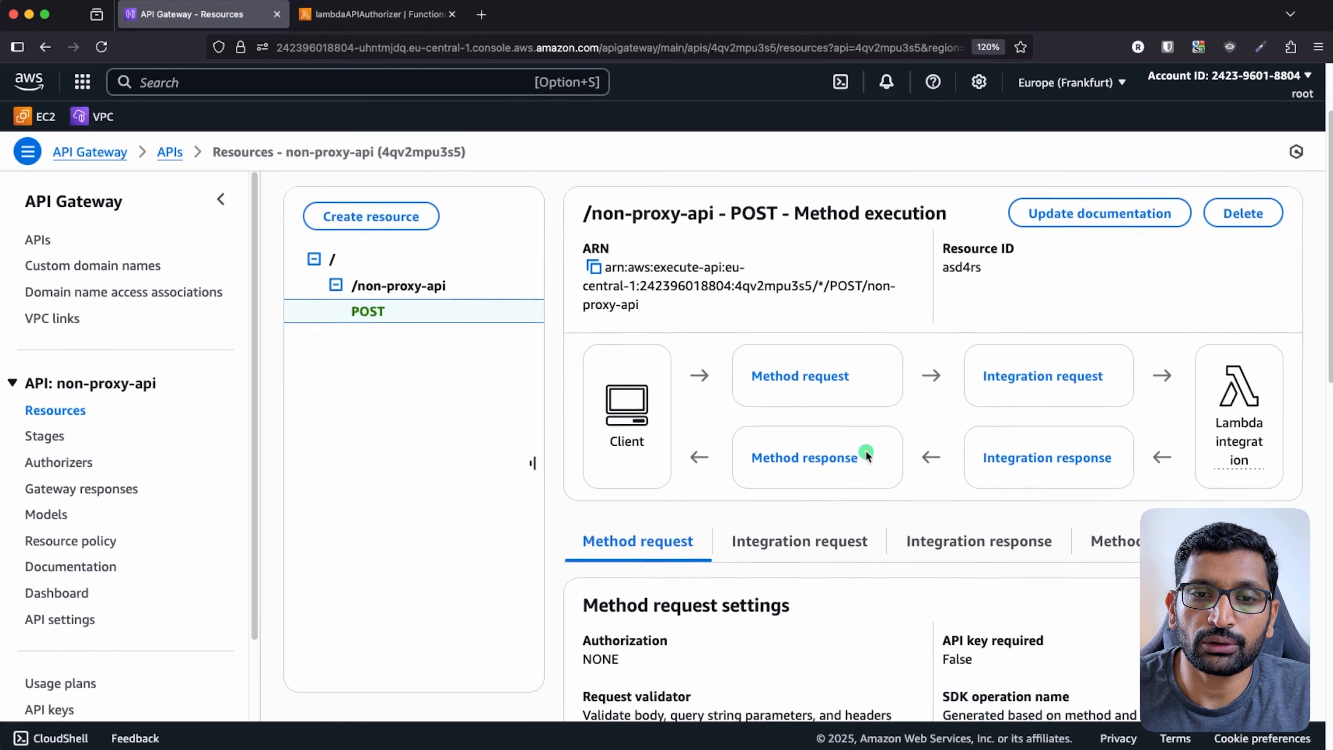
click(866, 456)
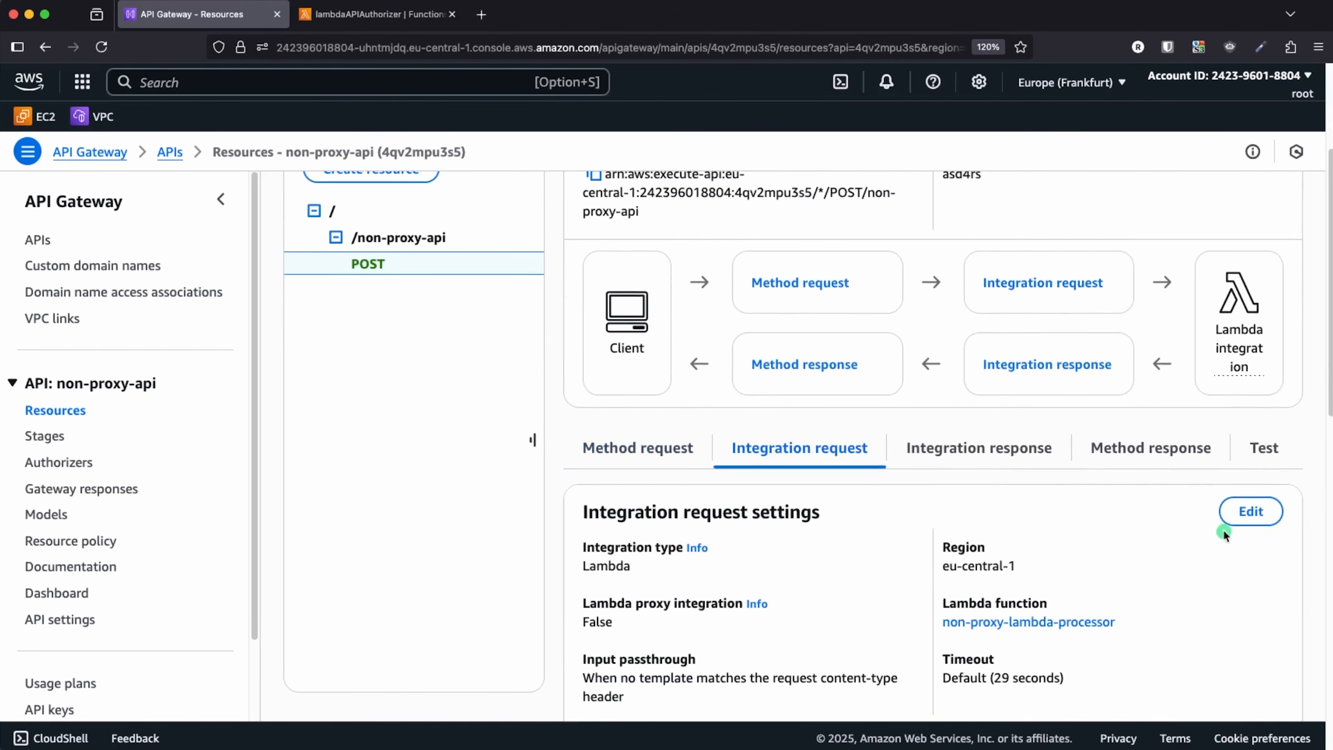
click(1251, 511)
scroll(619, 518, down, 7)
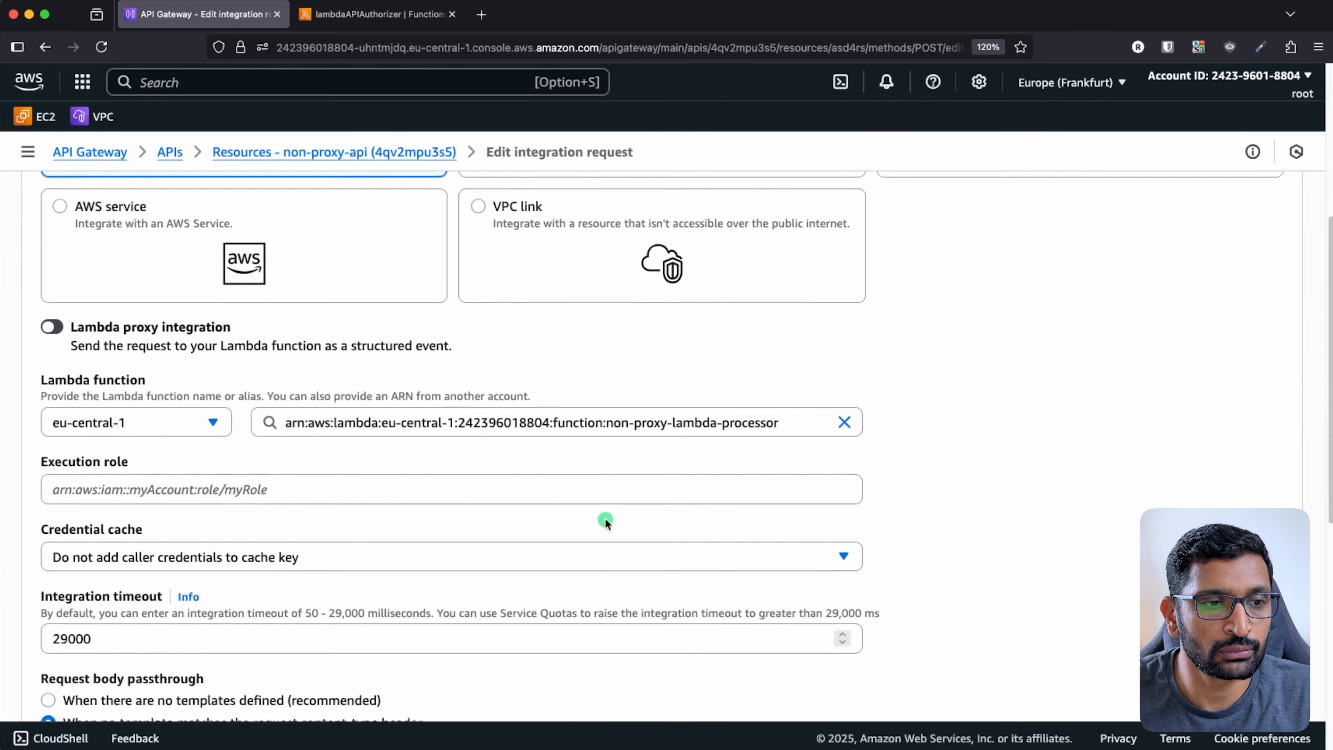
scroll(605, 518, up, 5)
scroll(606, 519, down, 5)
scroll(605, 519, down, 4)
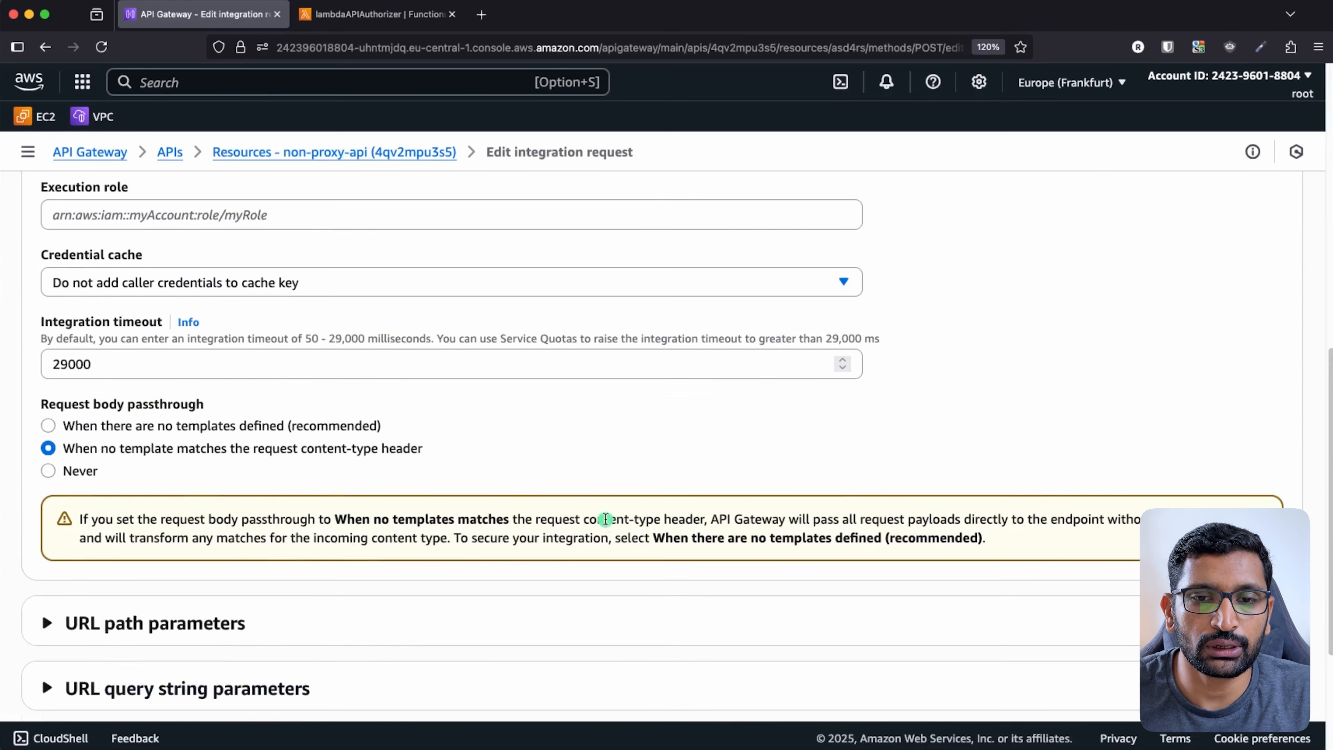
scroll(955, 575, down, 4)
click(1166, 675)
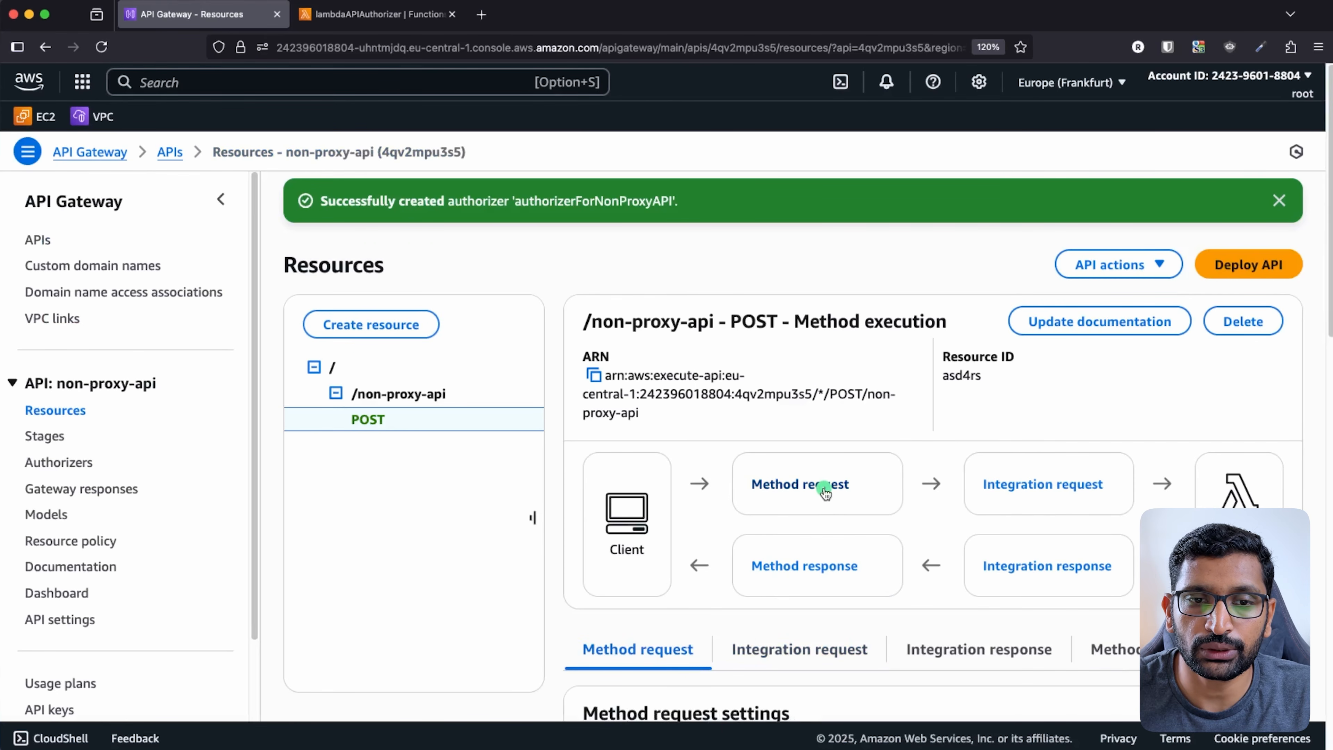
scroll(994, 592, down, 4)
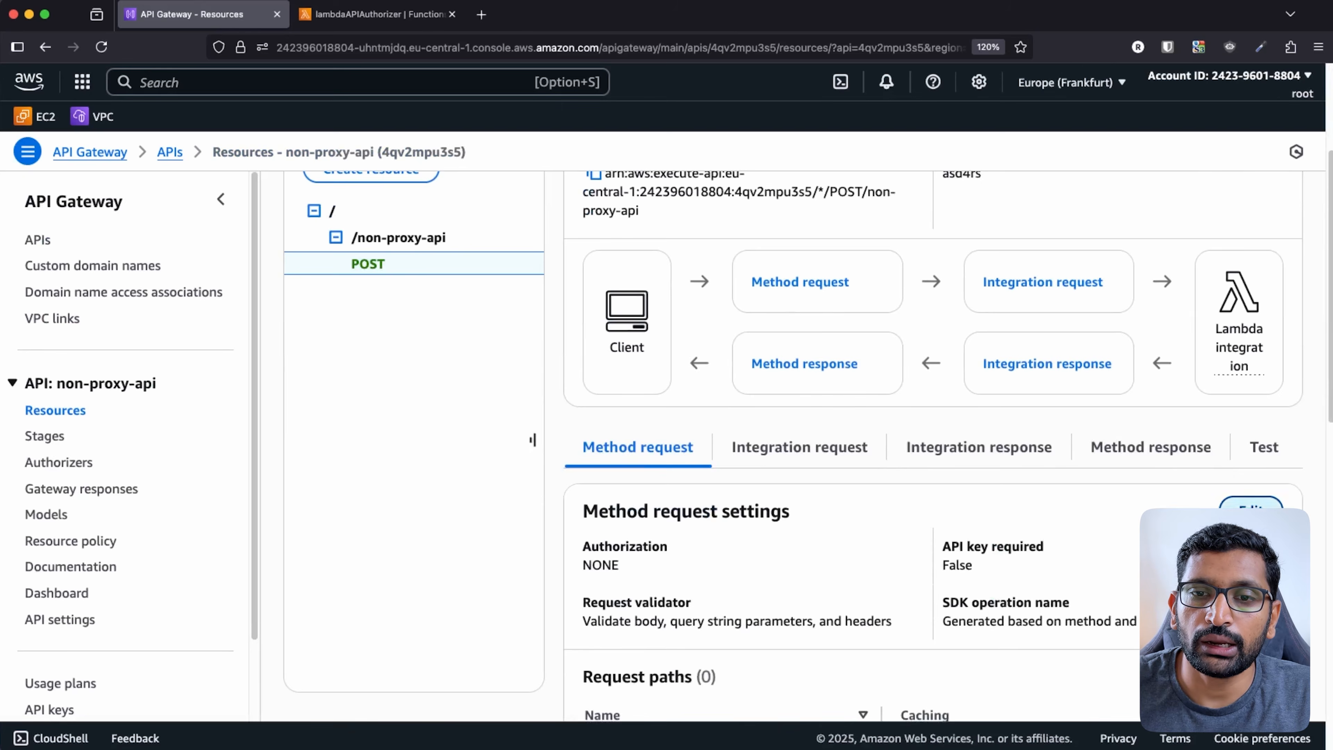
click(1251, 506)
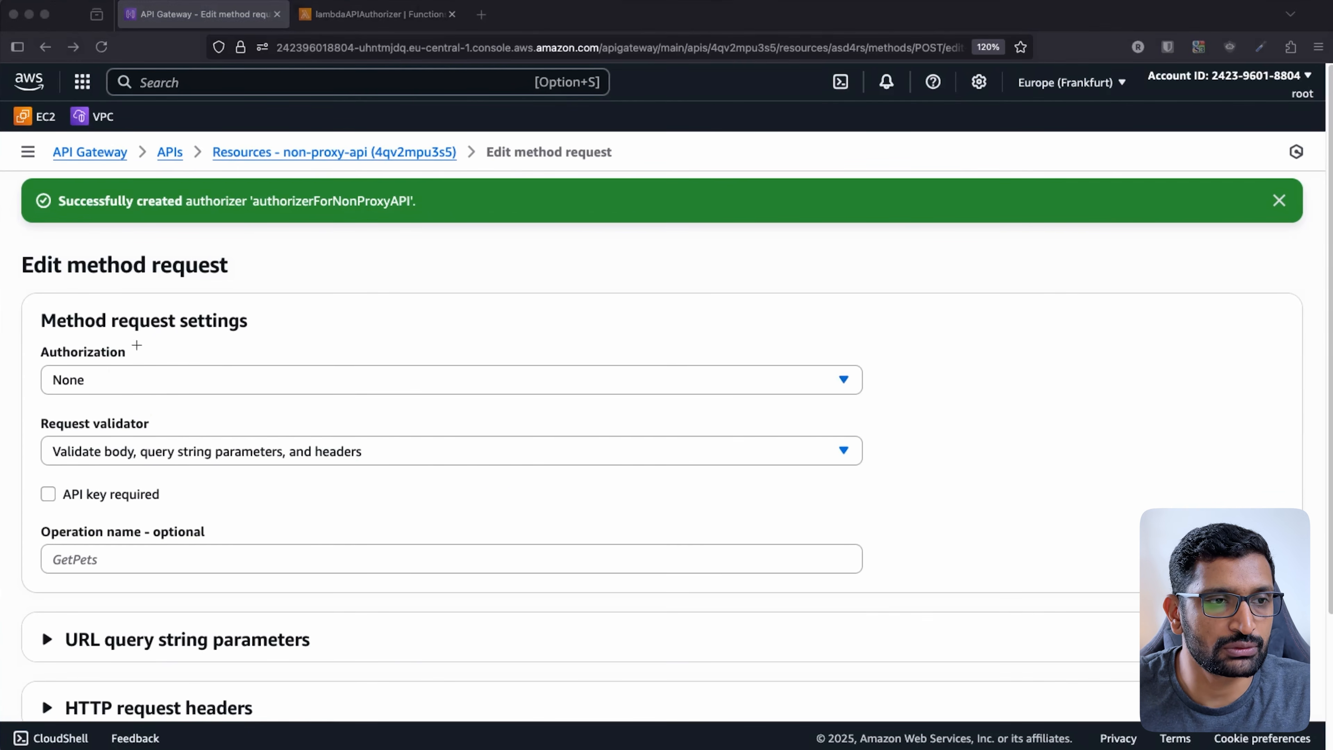
- Set the POST method request's Authorization to the authorizerForNonProxyAPI token authorizer and save
mouse_move(140, 335)
mouse_down()
mouse_move(13, 374)
mouse_move(123, 357)
mouse_move(91, 321)
mouse_up()
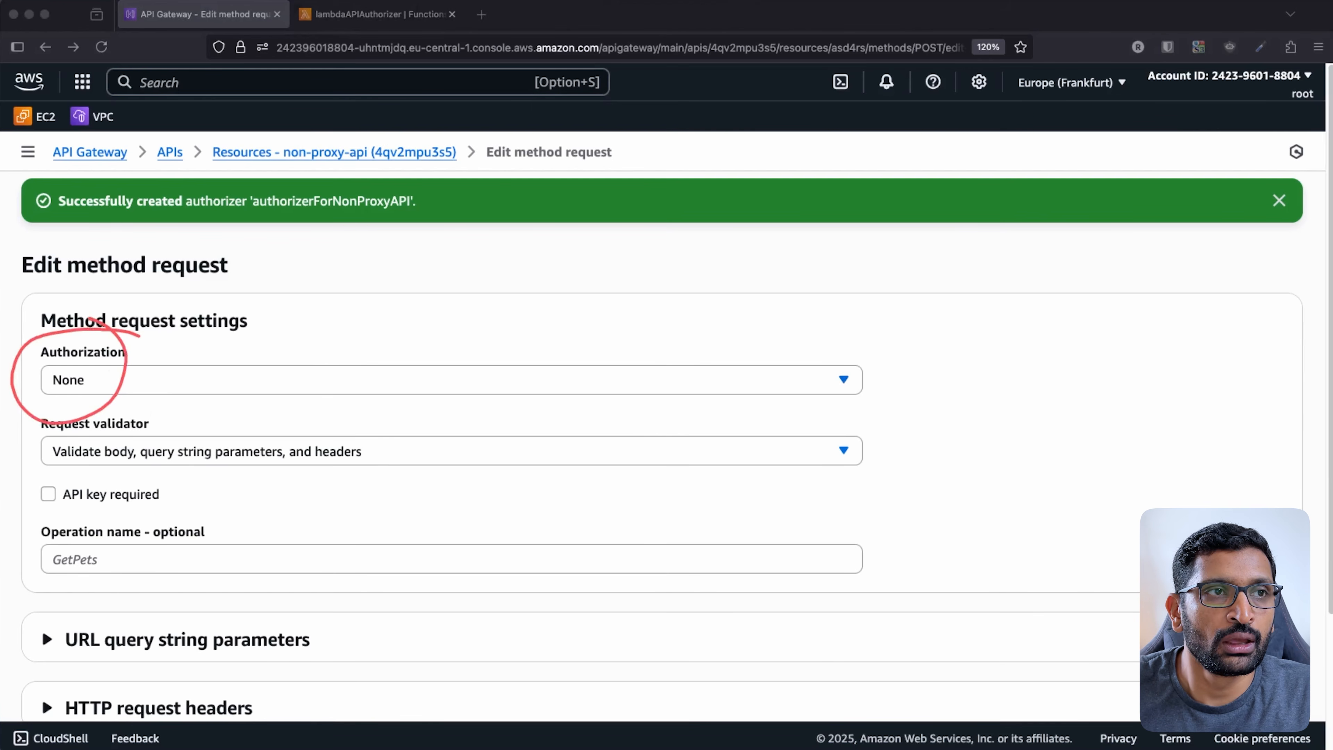
click(1280, 201)
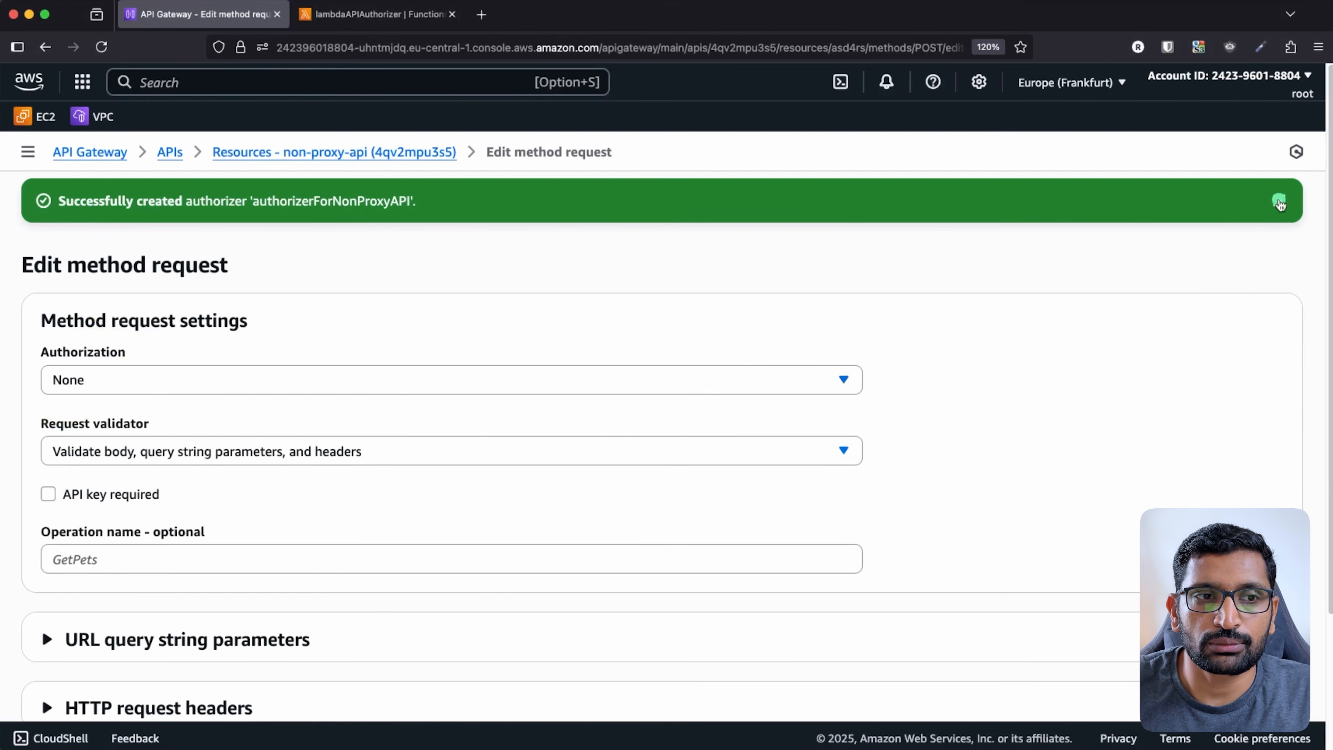
click(1280, 201)
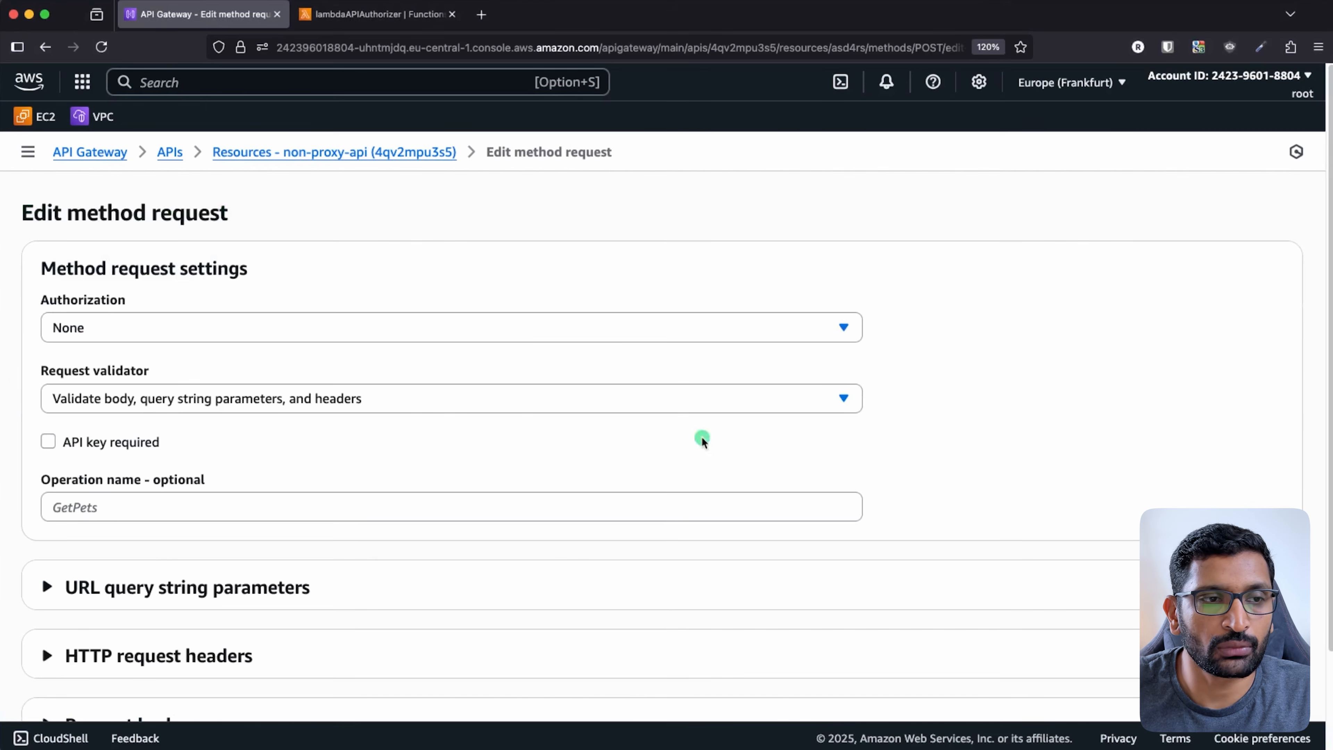
click(518, 329)
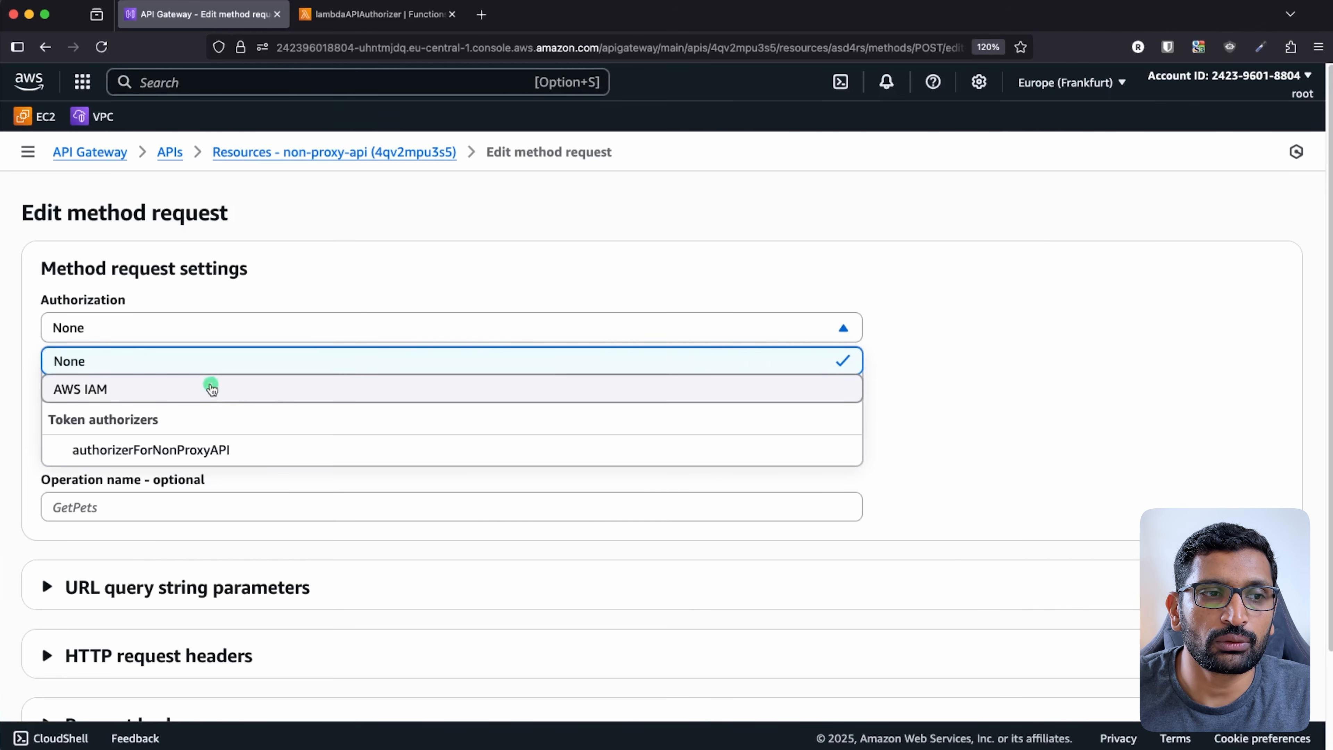
key(ctrl+alt+a)
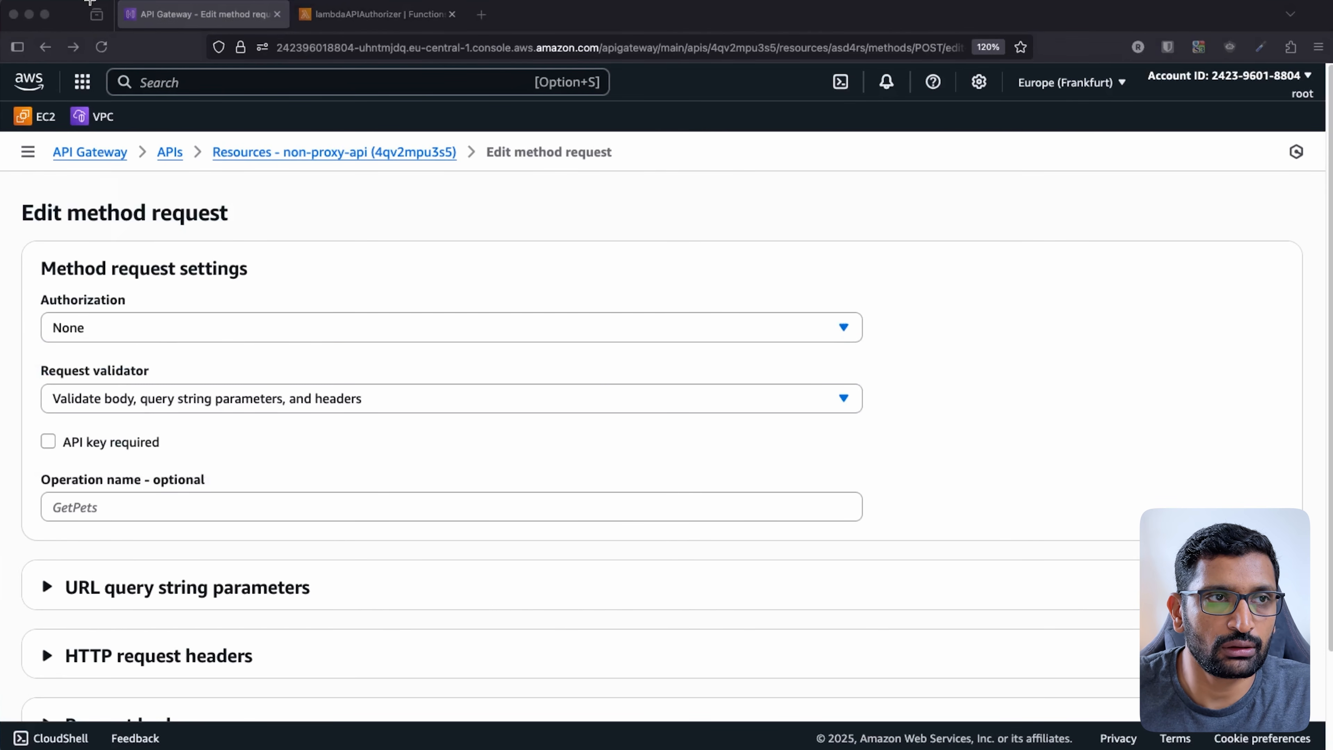
click(272, 291)
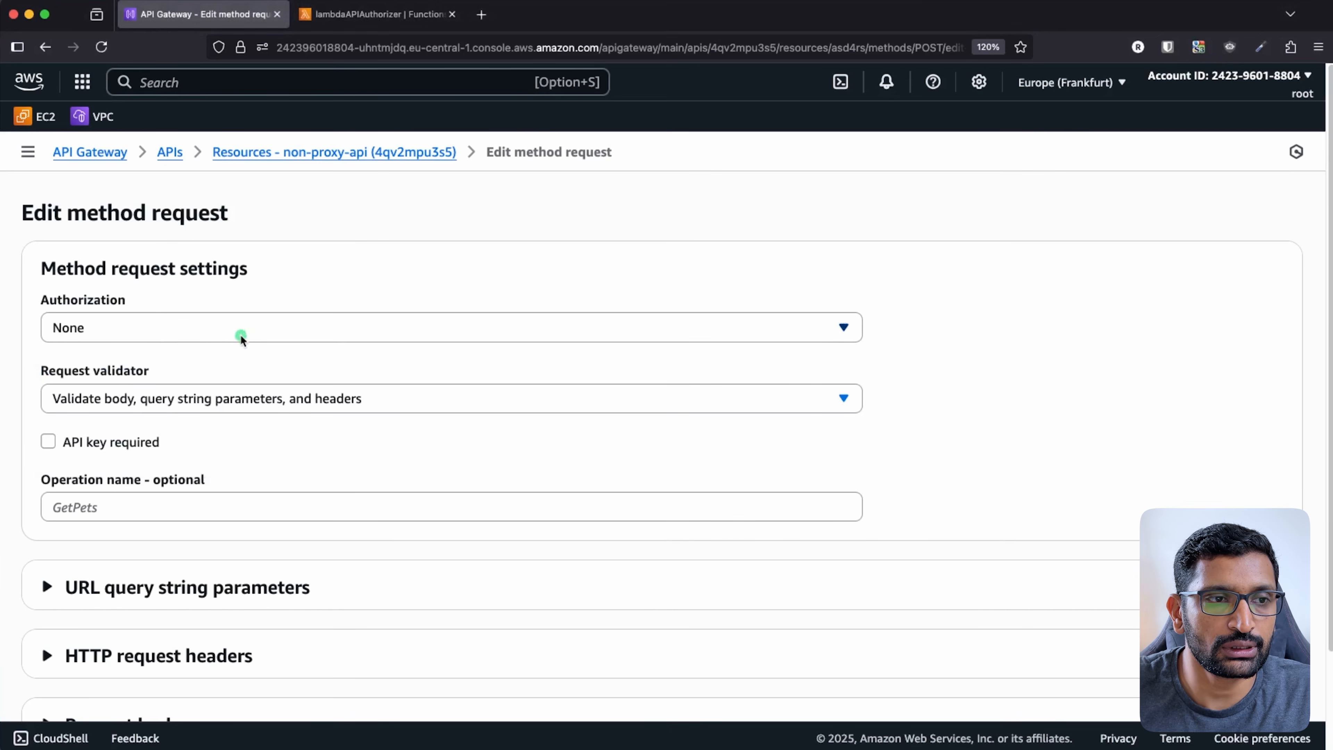
click(196, 336)
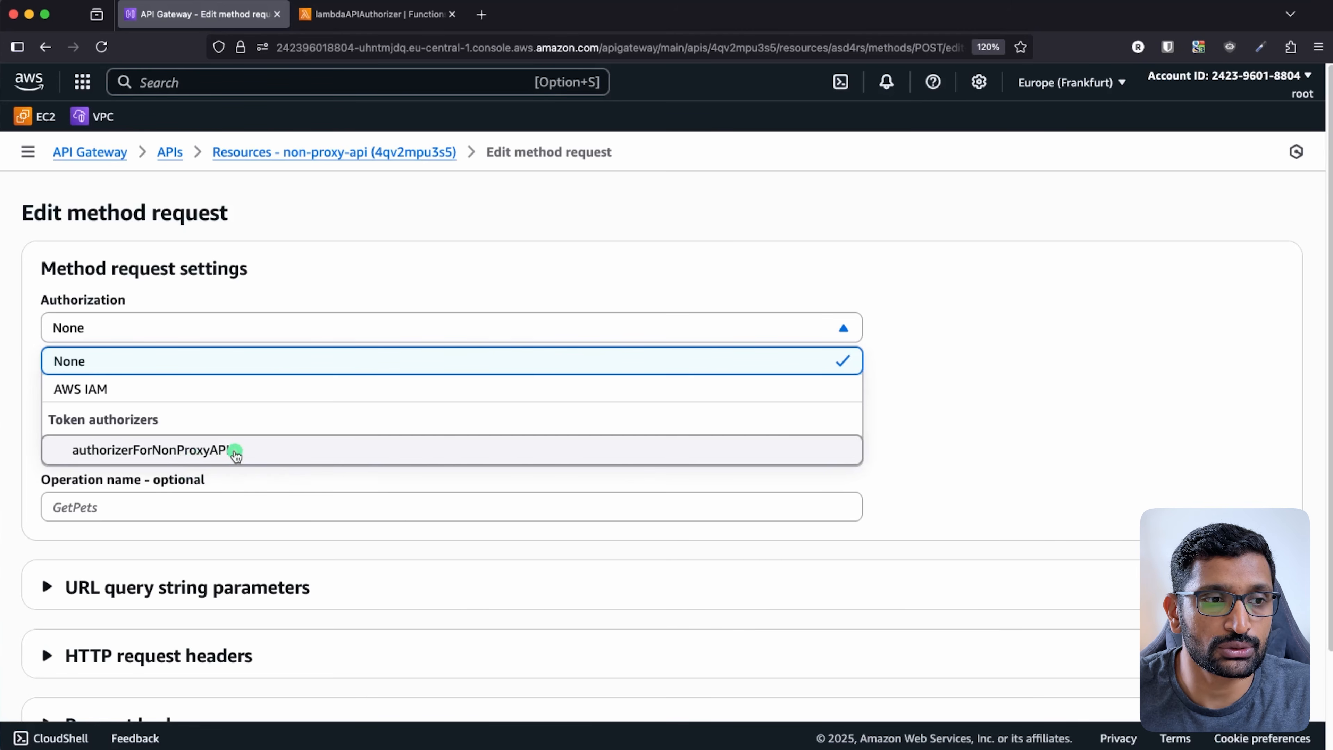
click(257, 455)
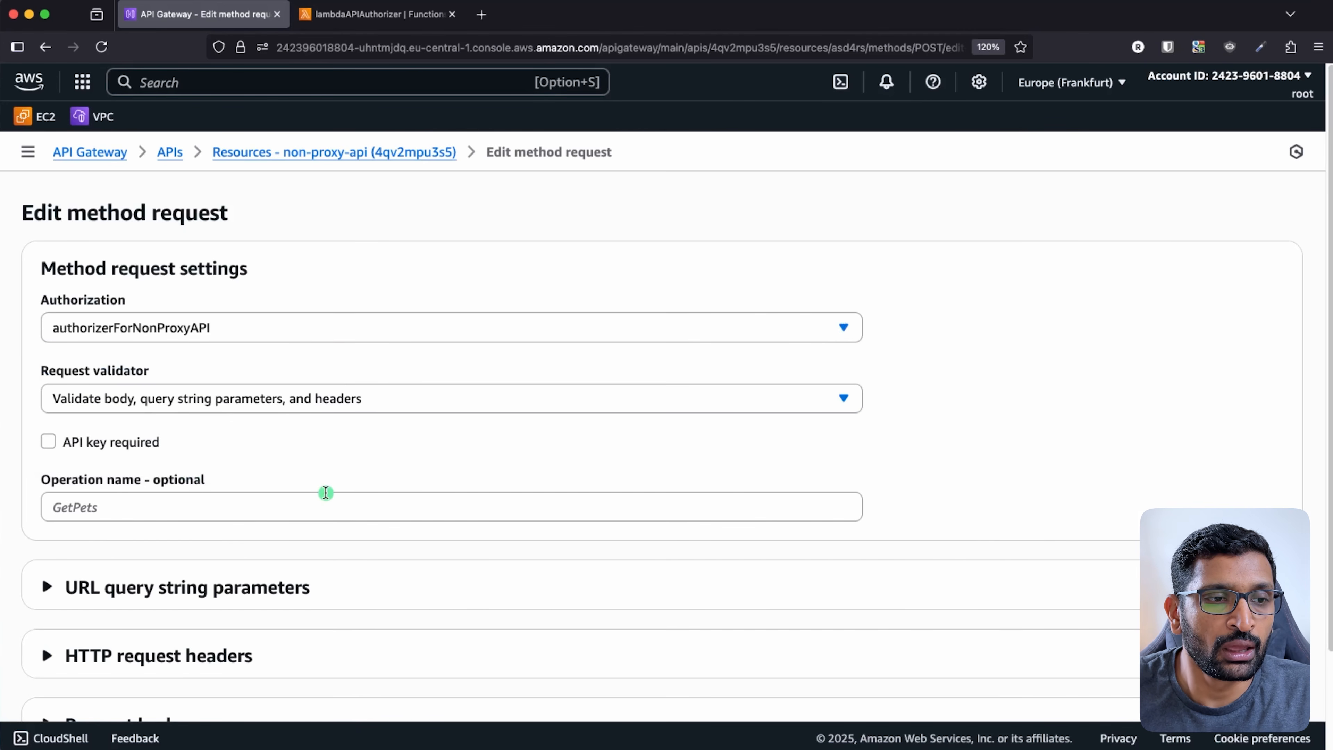
scroll(327, 491, down, 3)
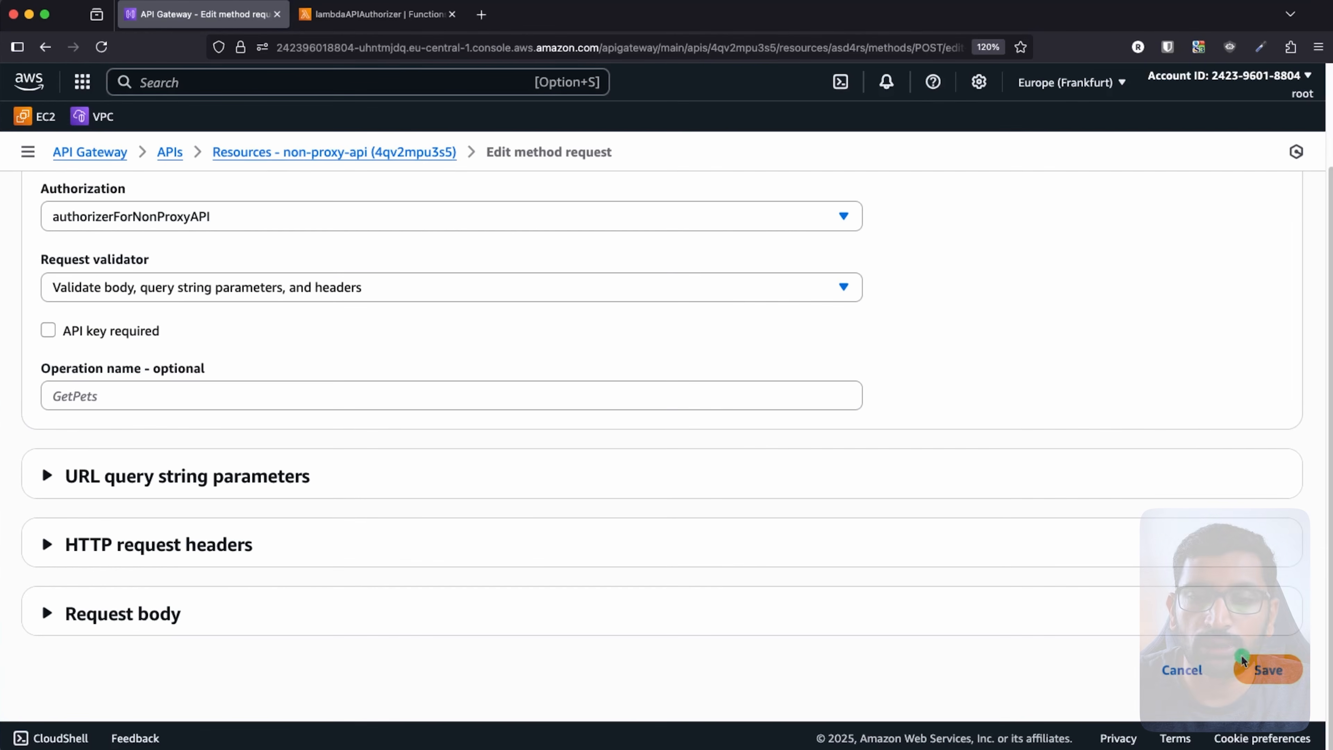
click(1266, 676)
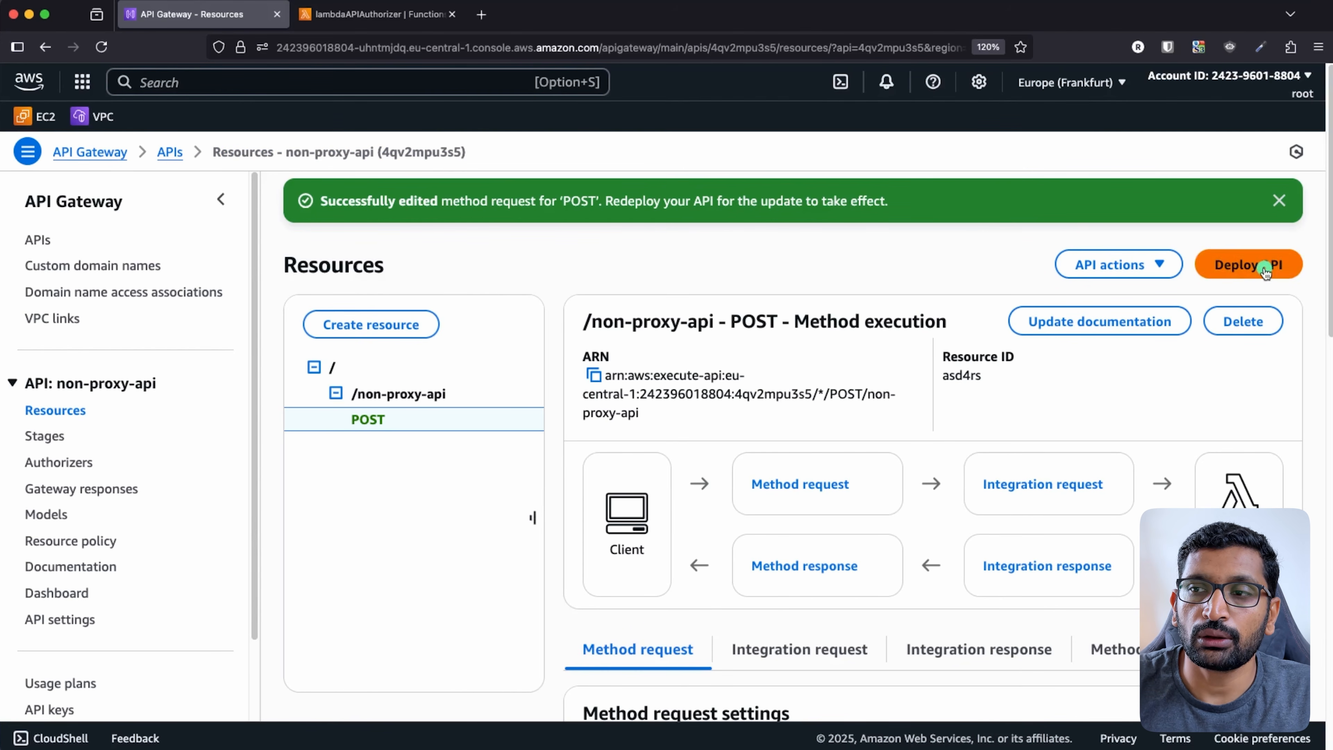
- Deploy non-proxy-api again to the existing dev stage
click(1280, 202)
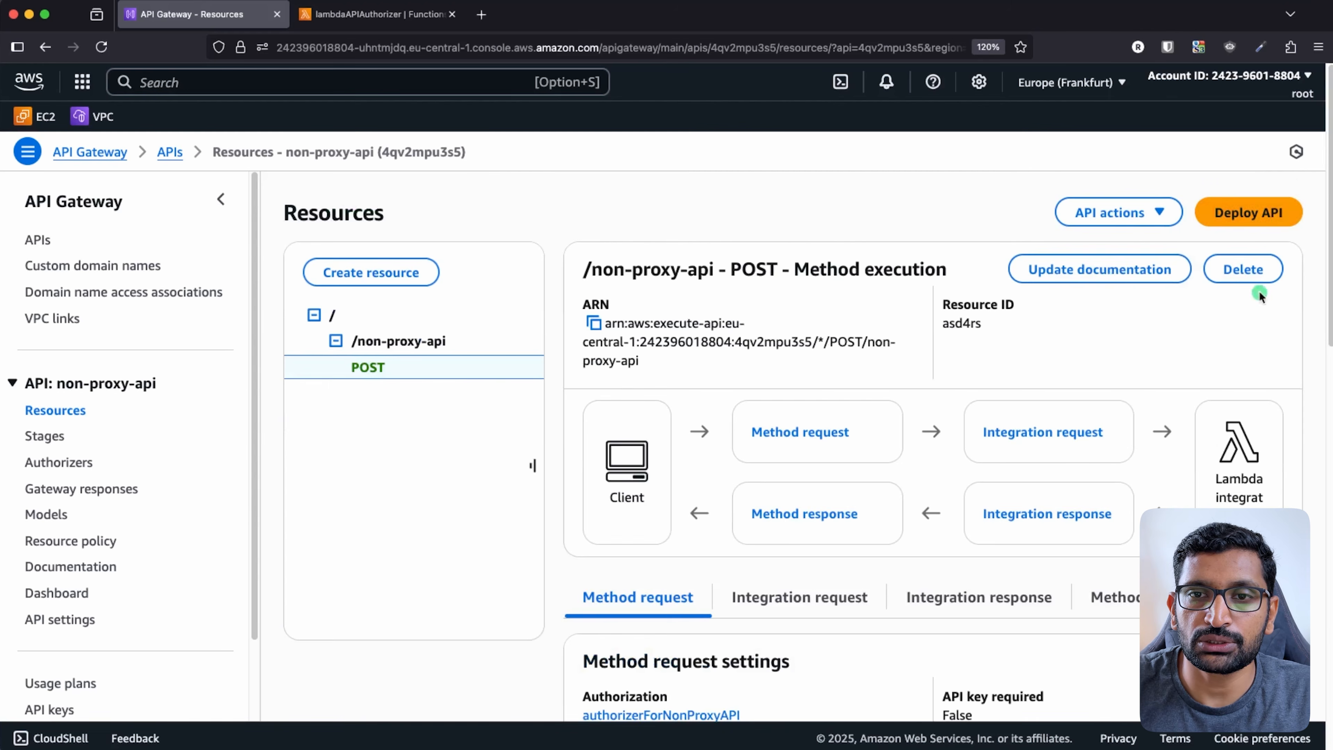
click(1249, 213)
click(823, 384)
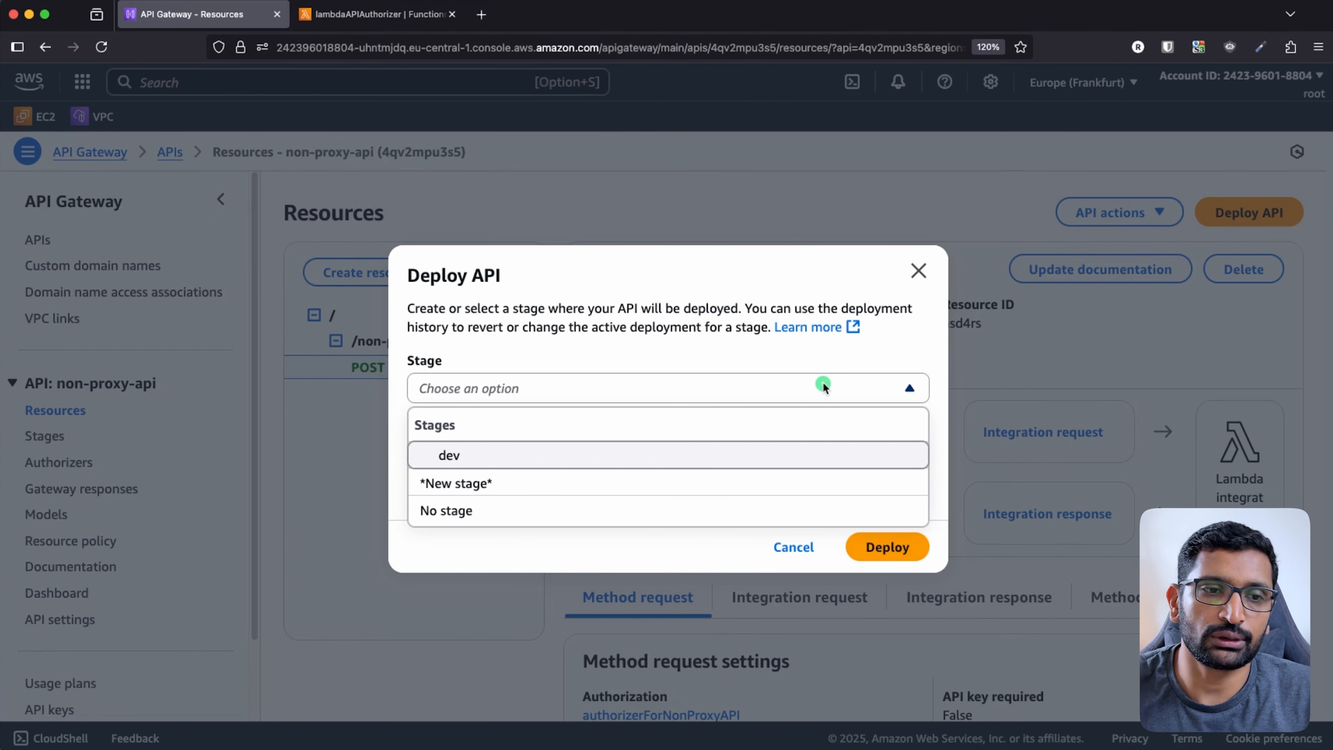
click(470, 455)
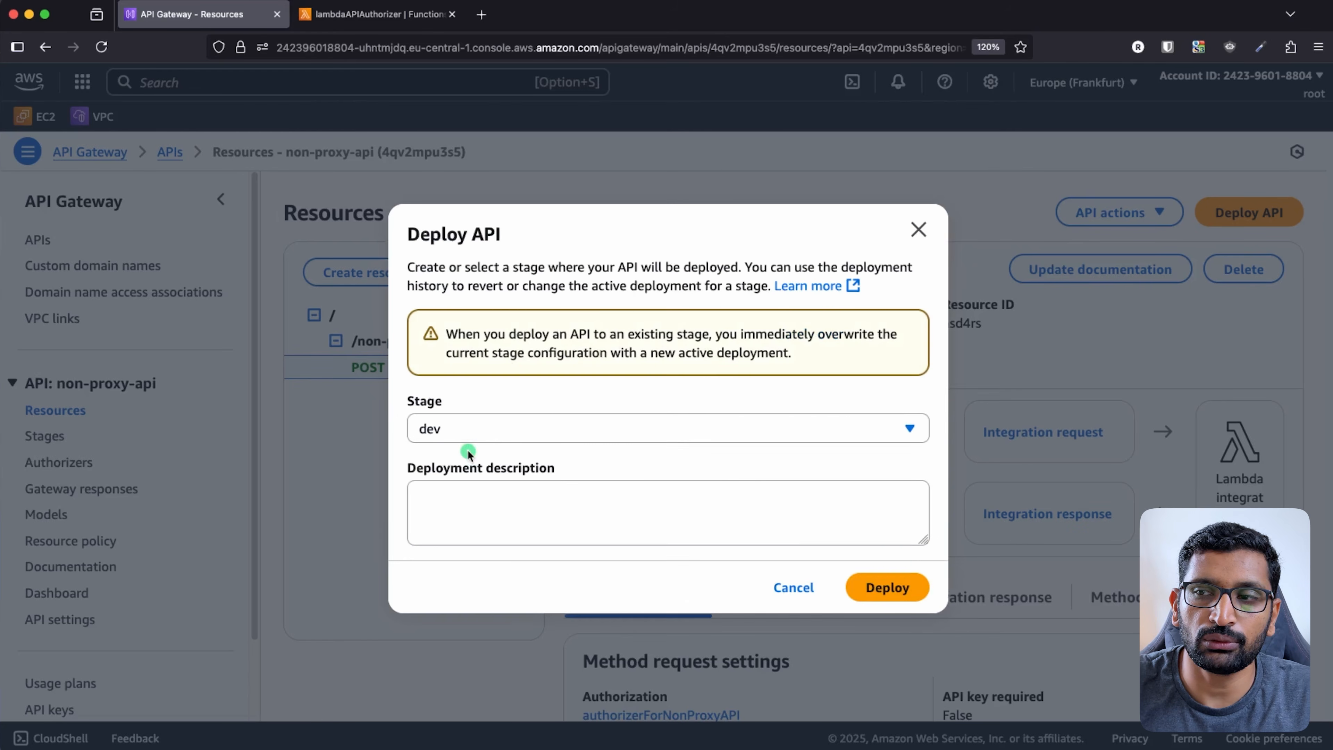
click(891, 593)
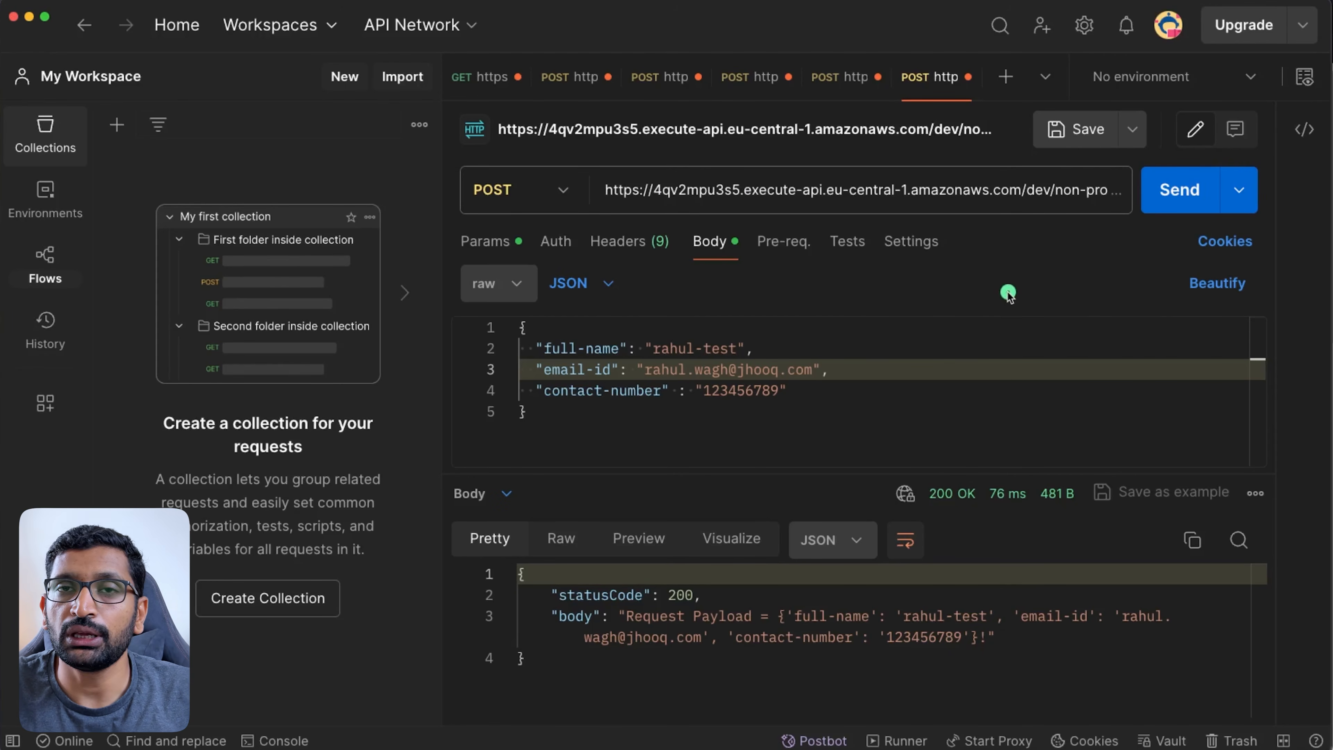
- Resend the POST request, confirm 401 Unauthorized, view its headers, and return to the AWS console
click(1177, 195)
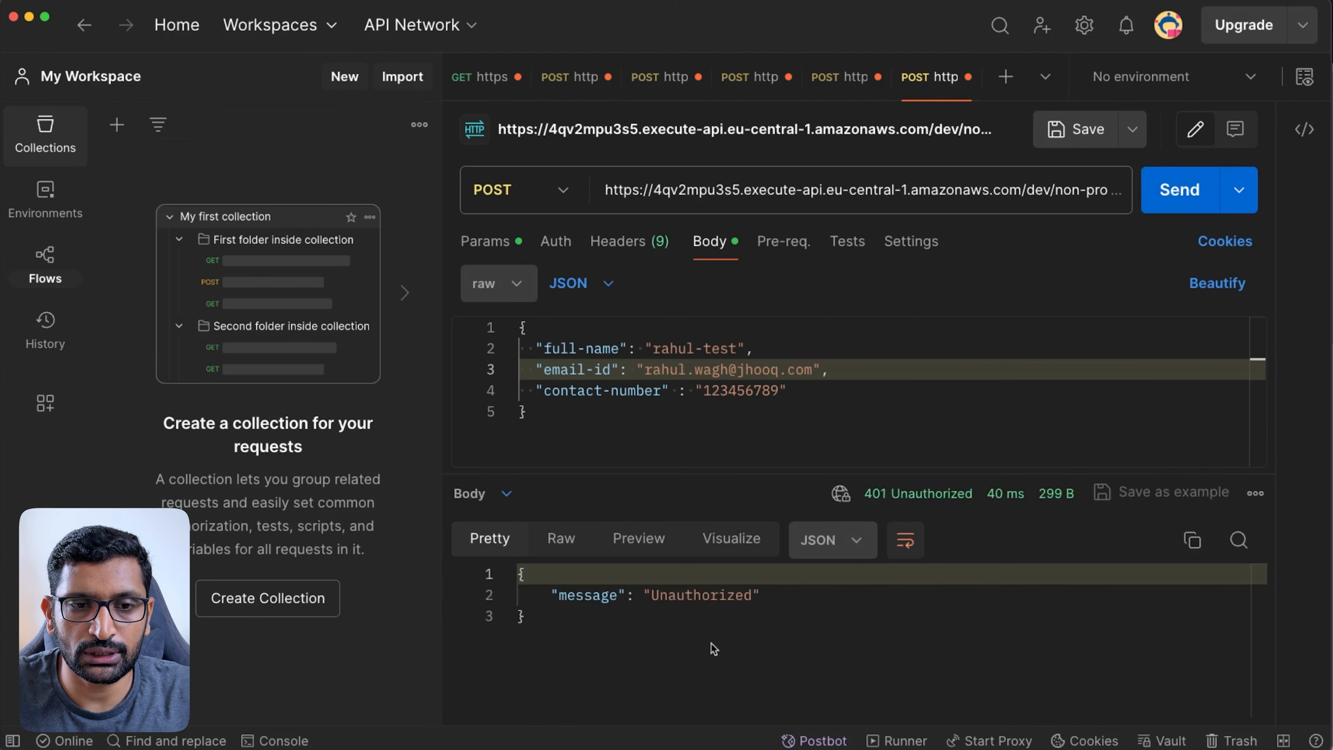
mouse_move(801, 581)
mouse_down()
mouse_move(533, 561)
mouse_move(746, 620)
mouse_up()
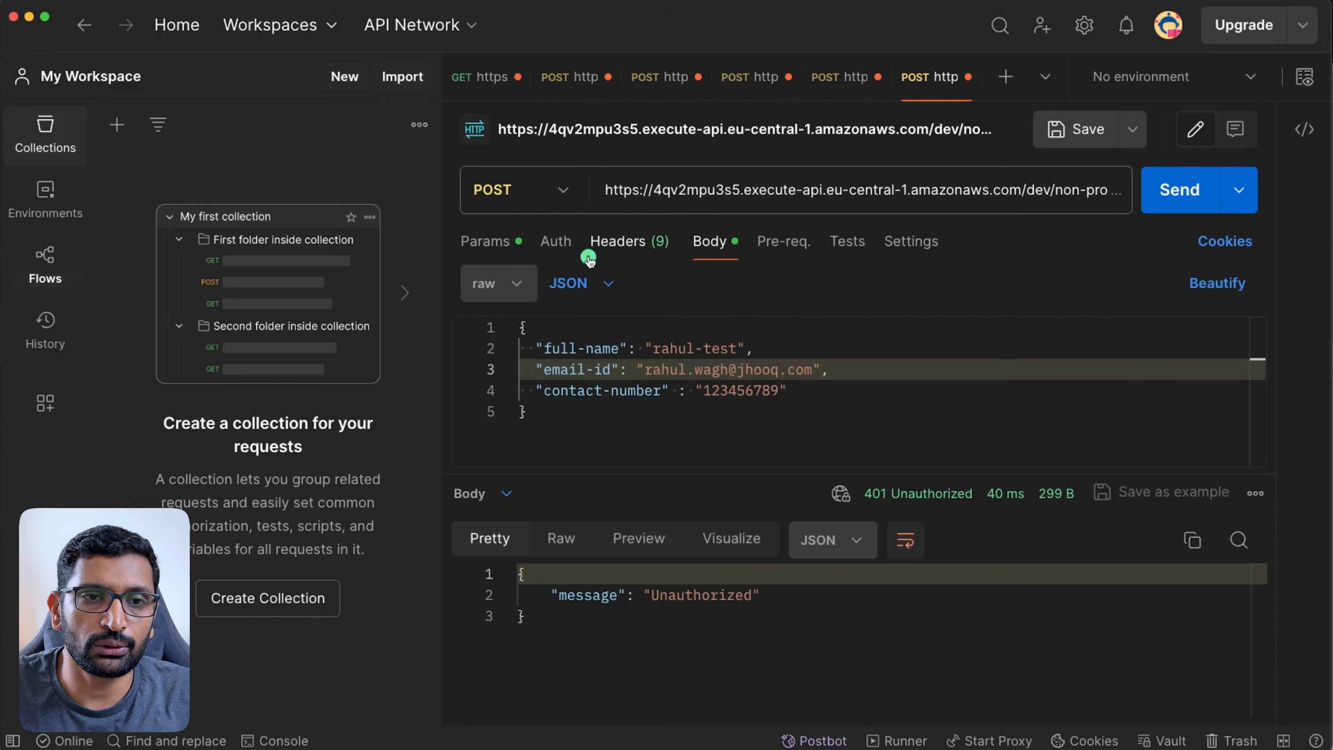
click(603, 243)
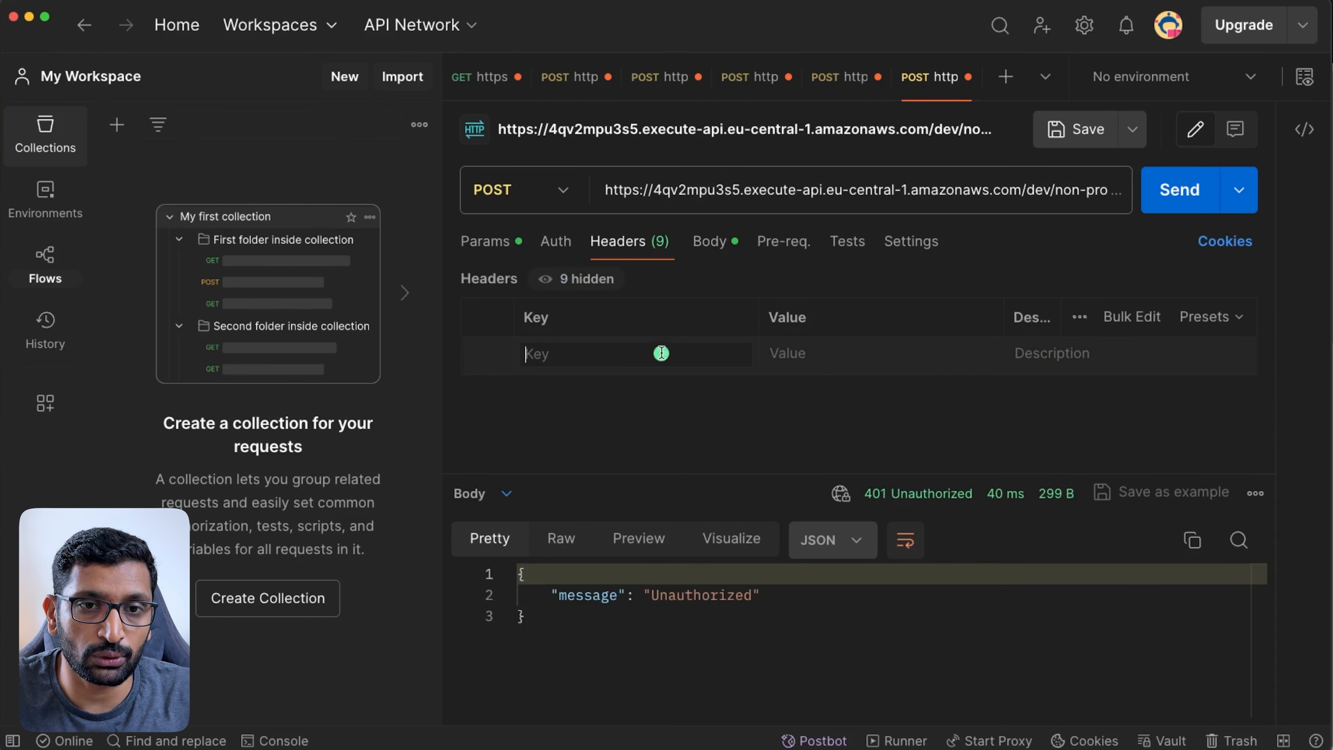
key(super+Tab)
key(super+Tab)
key(super+Tab)
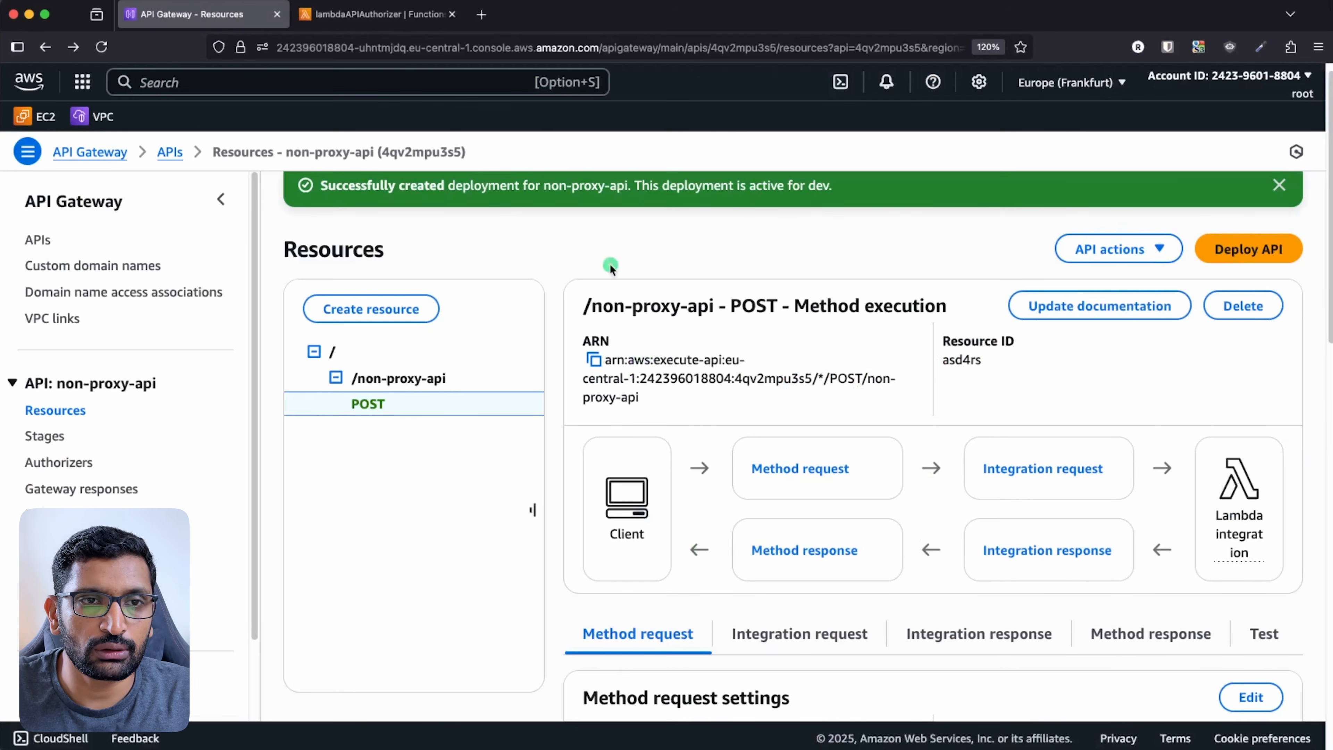
- Copy the authorizationToken name from the lambdaAPIAuthorizer code into a new Postman header key
click(366, 18)
click(609, 576)
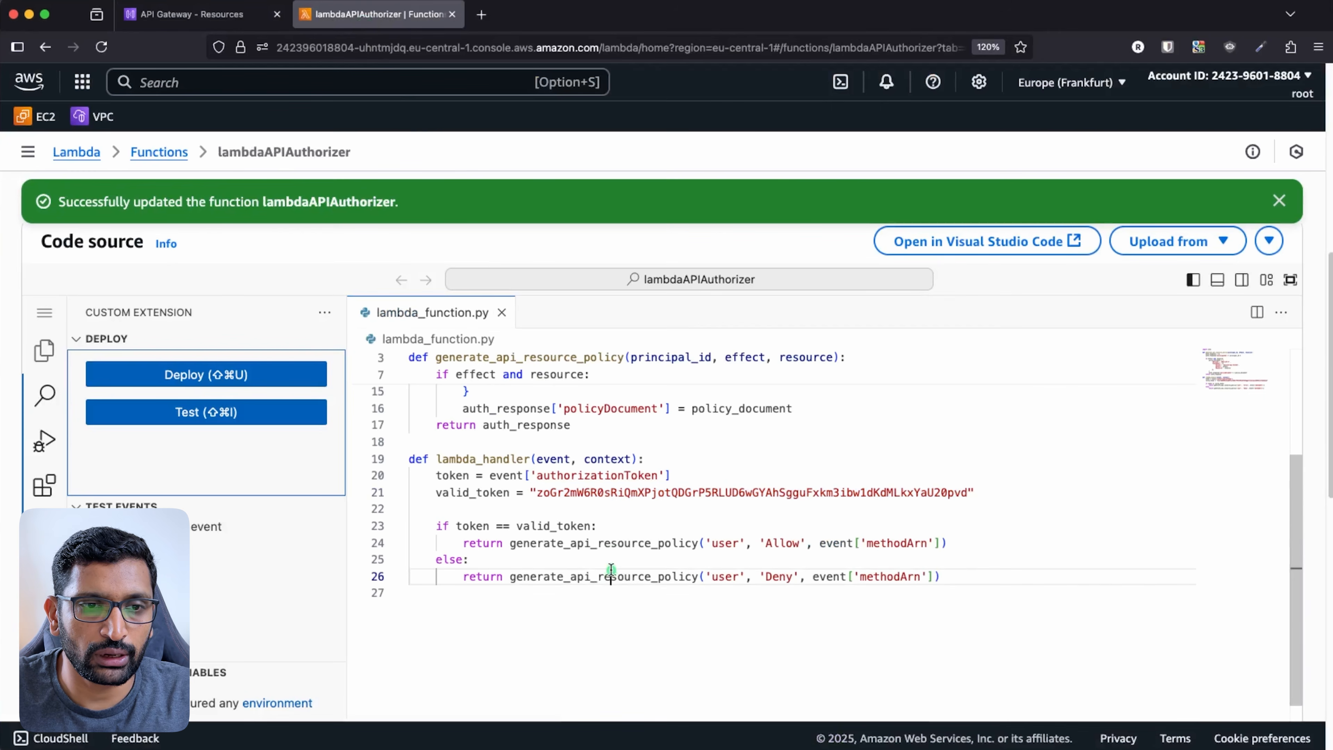
double_click(592, 474)
key(super+c)
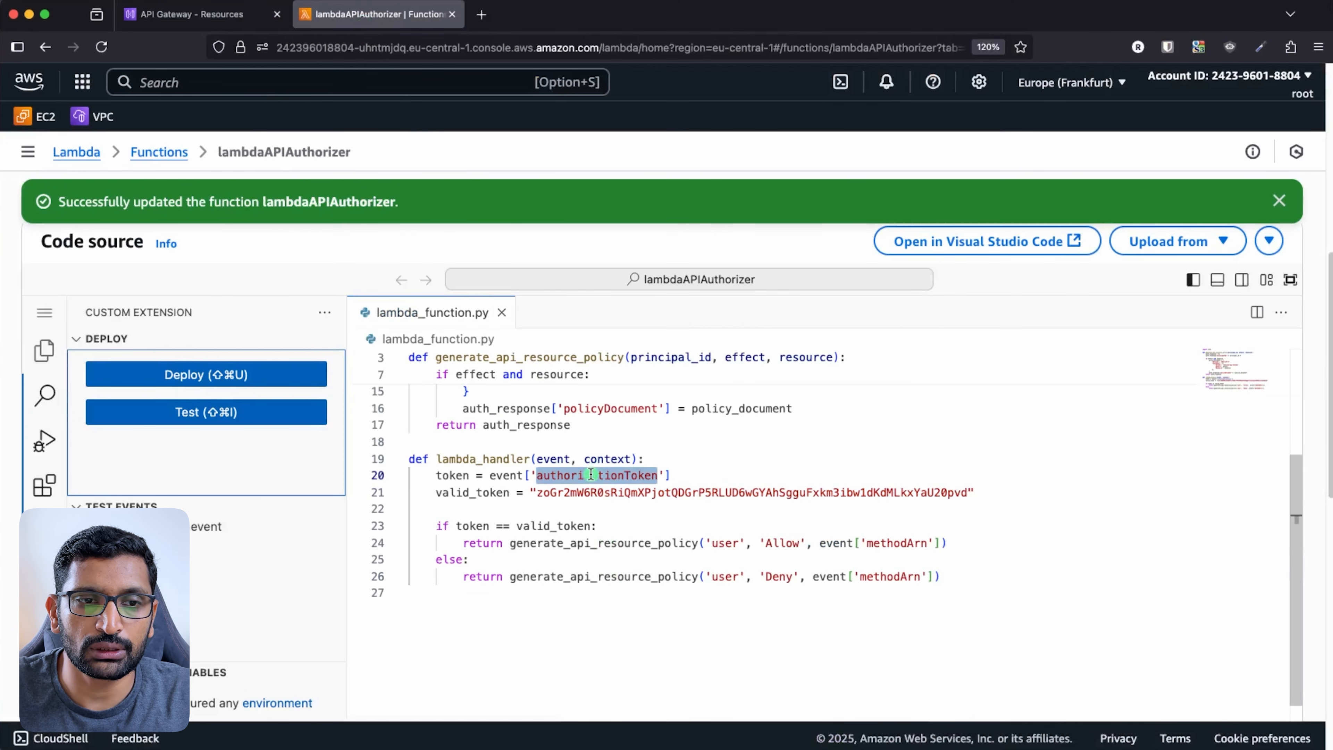
key(super+Tab)
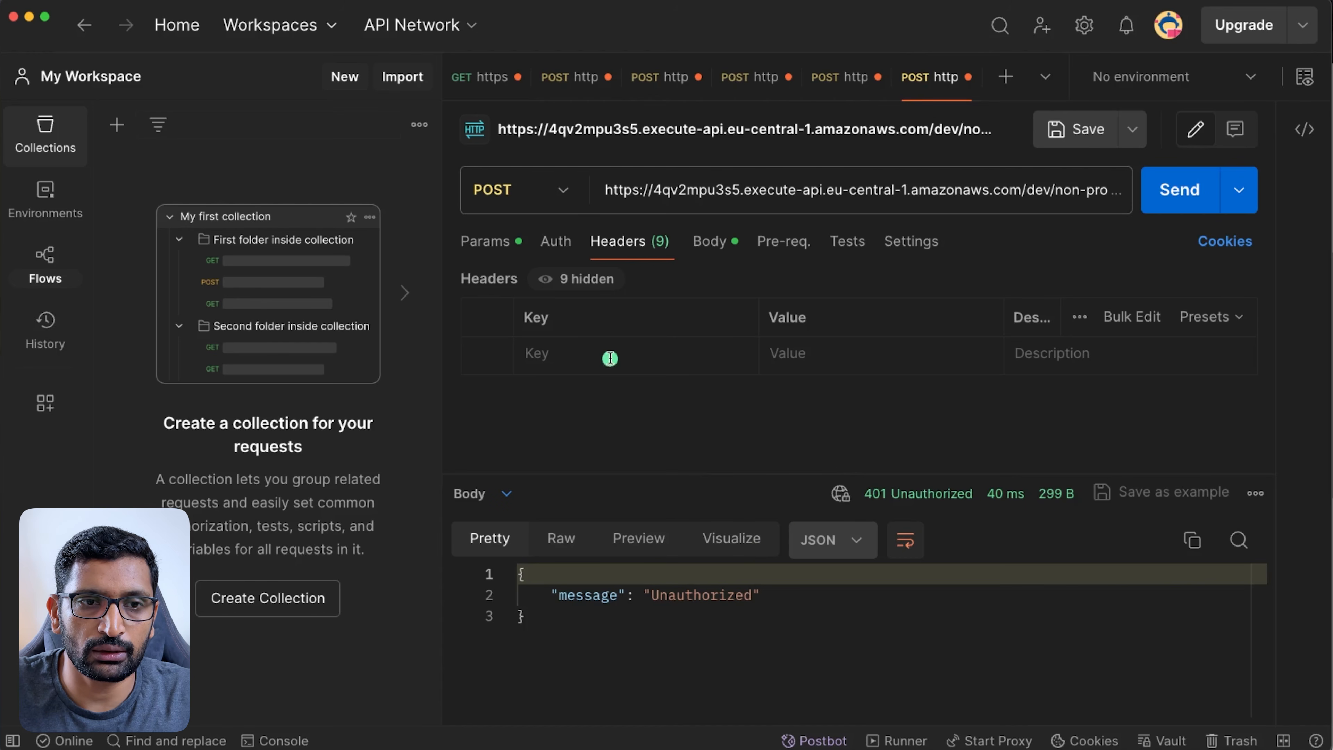
key(super+v)
click(866, 356)
- Select and copy the hard-coded valid token string on line 21 of the authorizer code
key(super+Tab)
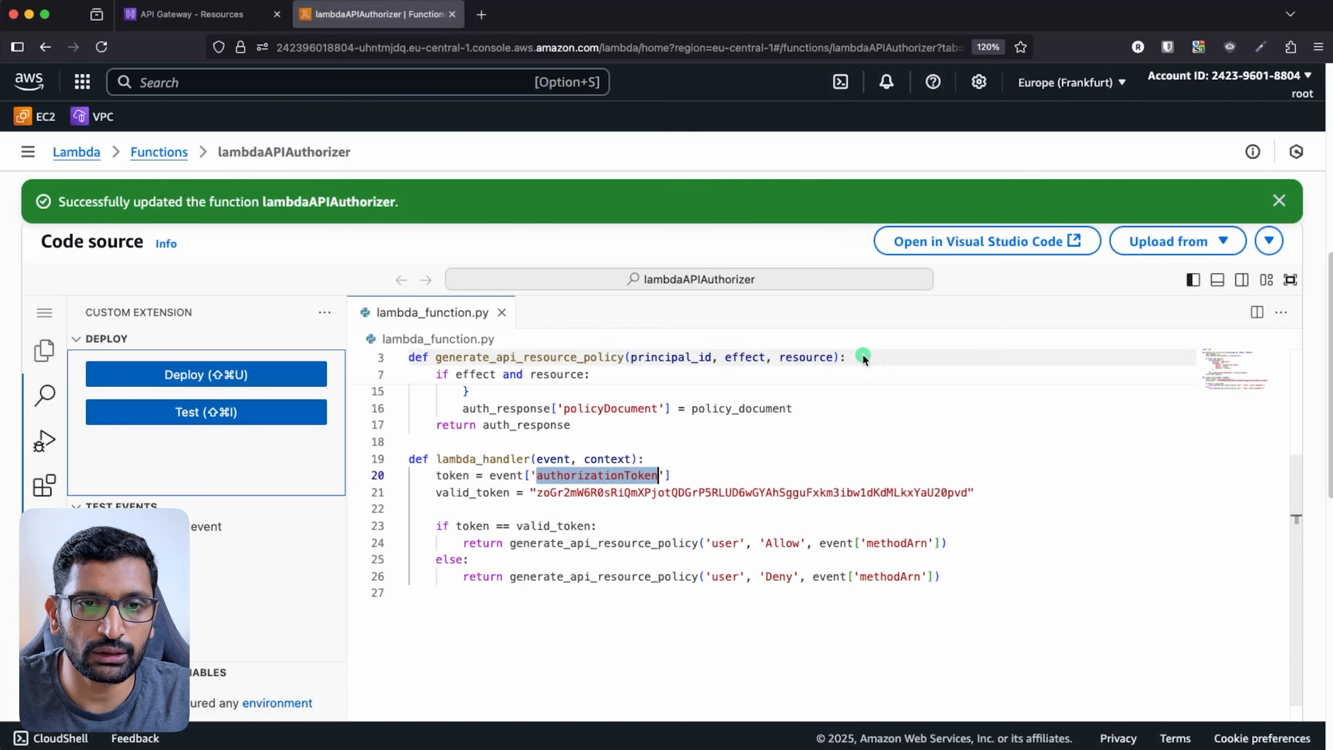
click(547, 505)
drag(541, 494, 903, 508)
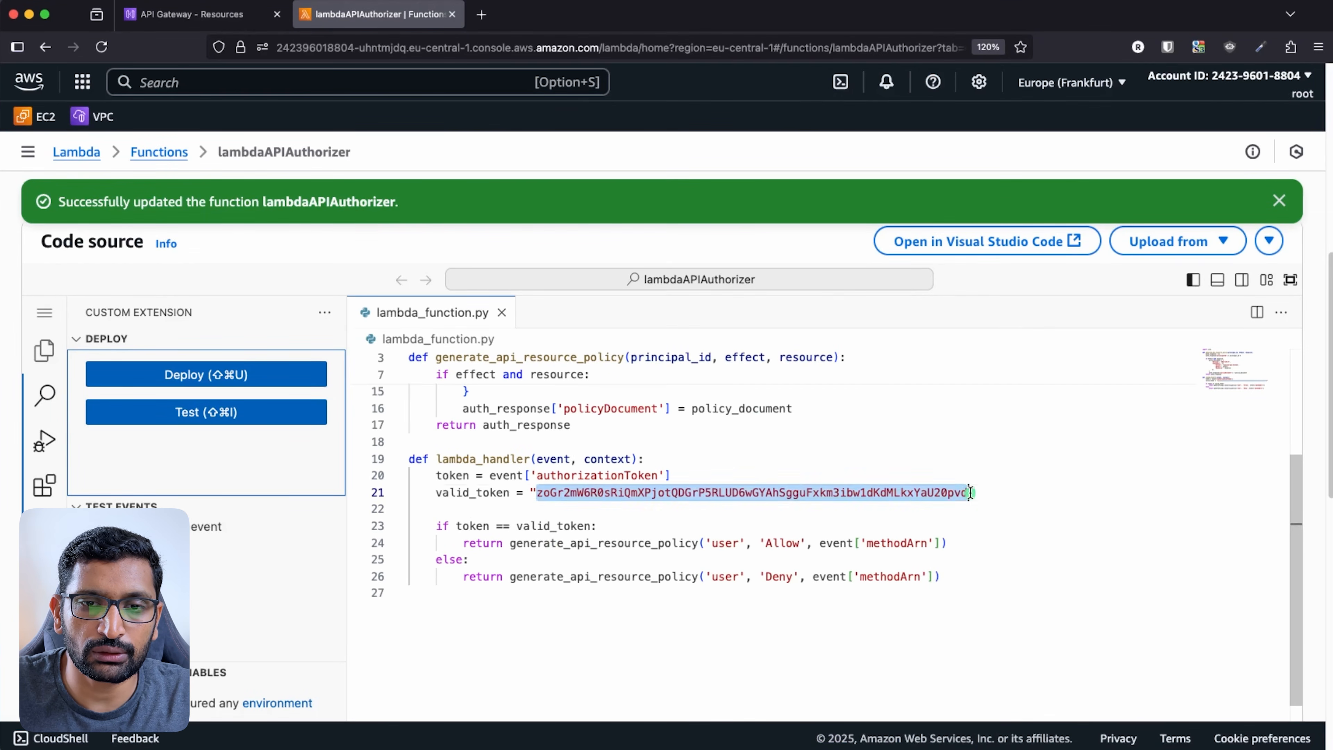
- Paste the valid token as the authorizationToken header value and send, getting 200 OK
key(super+Tab)
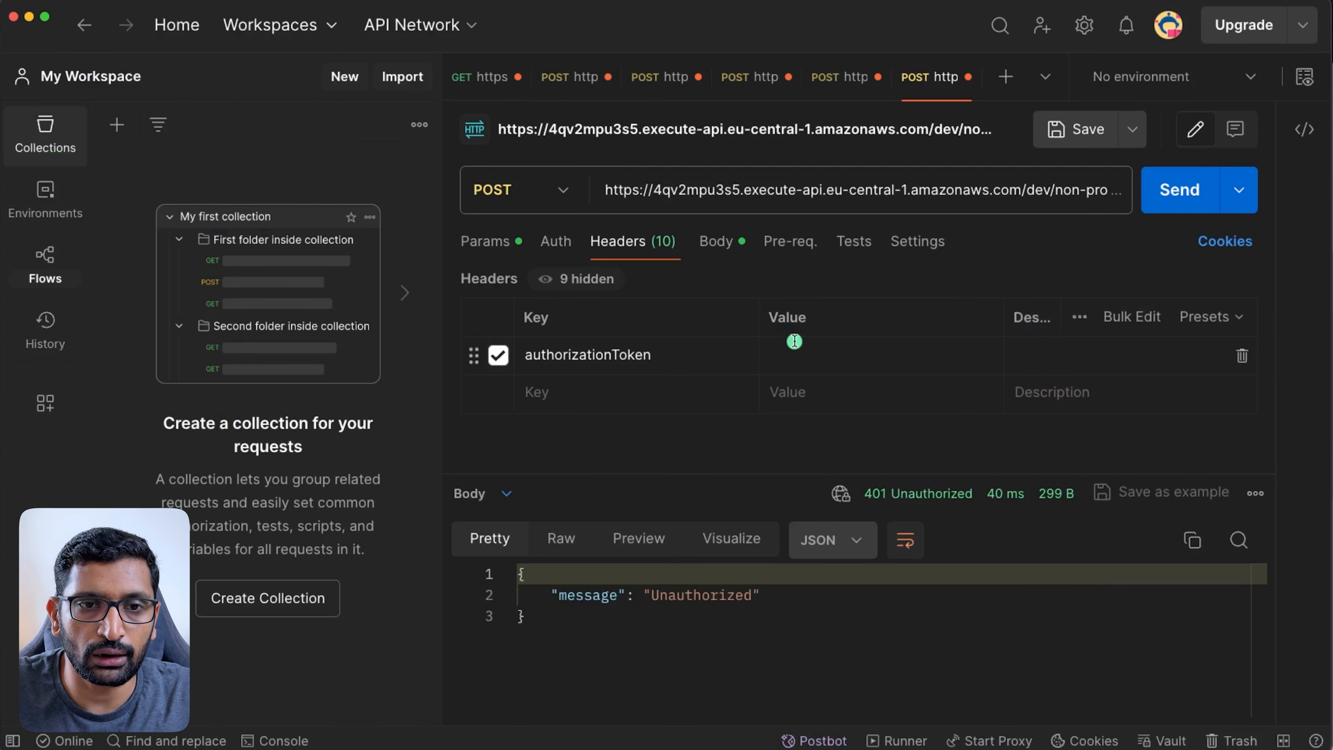
key(super+v)
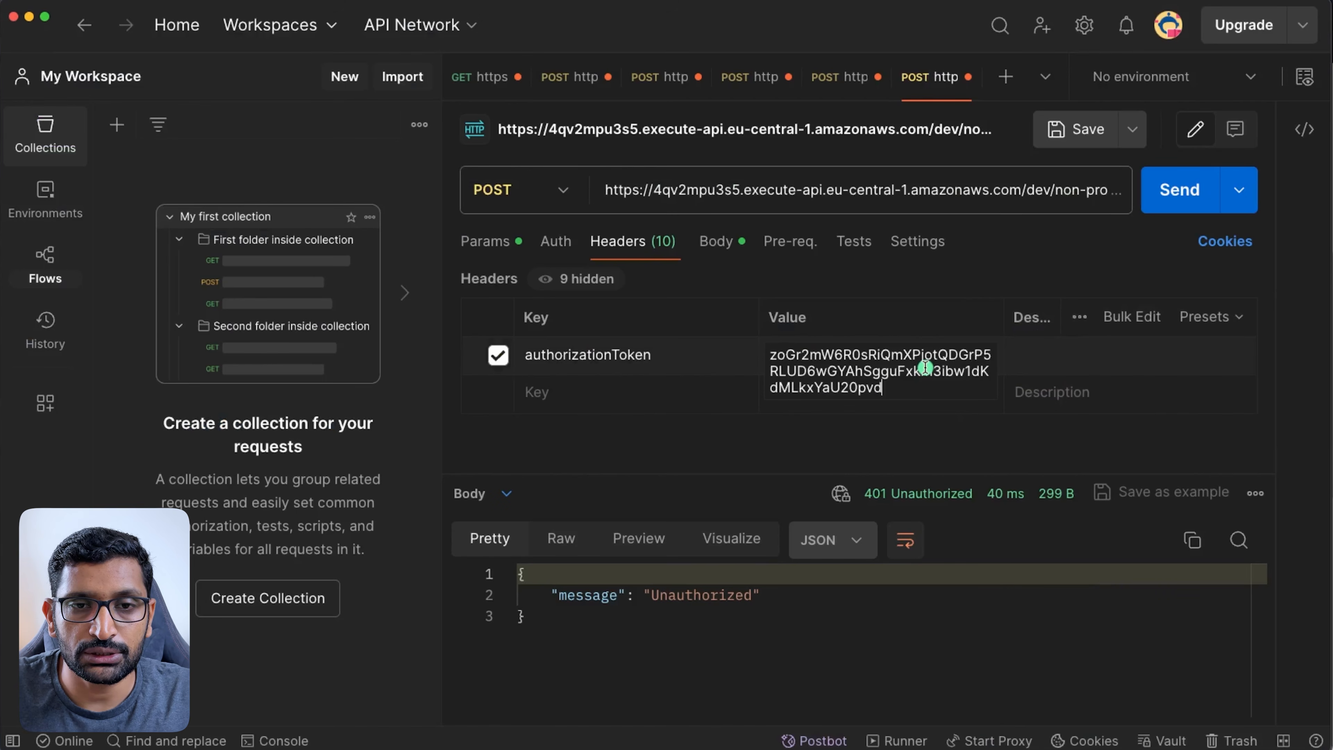
click(1008, 275)
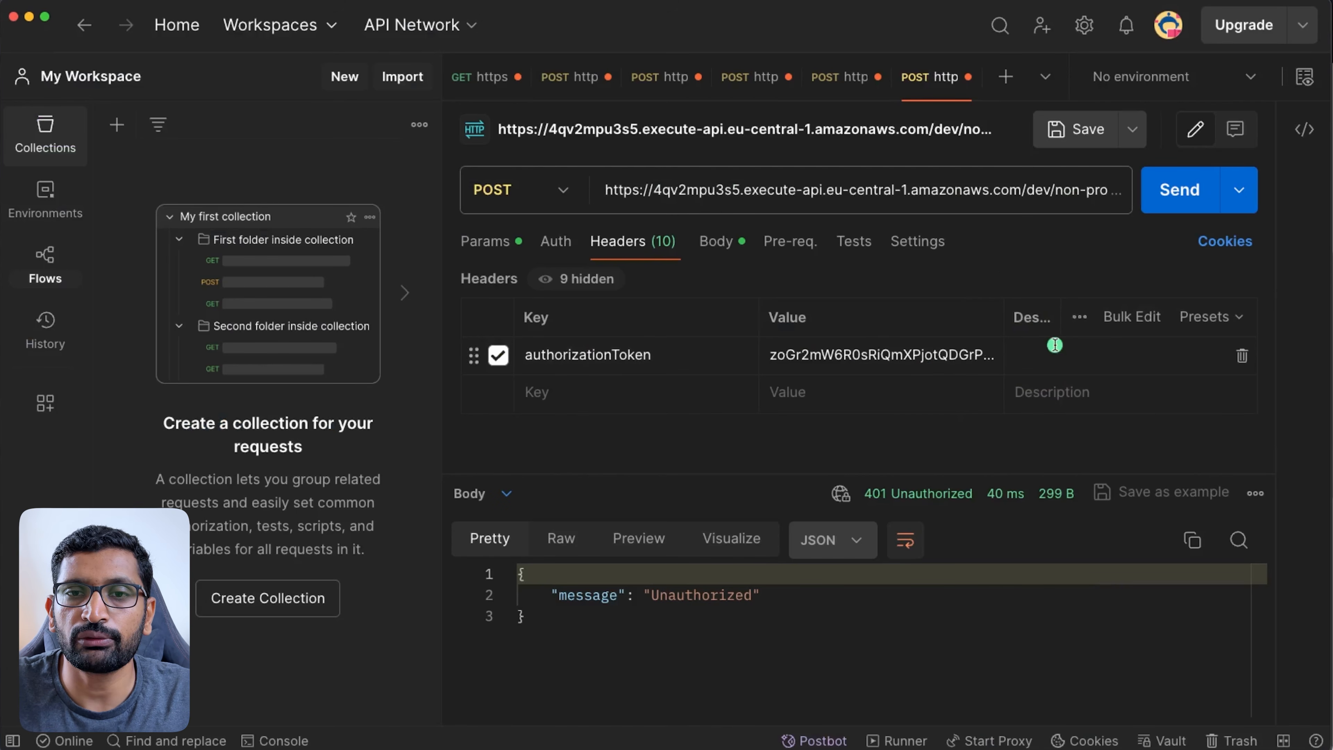
click(1181, 201)
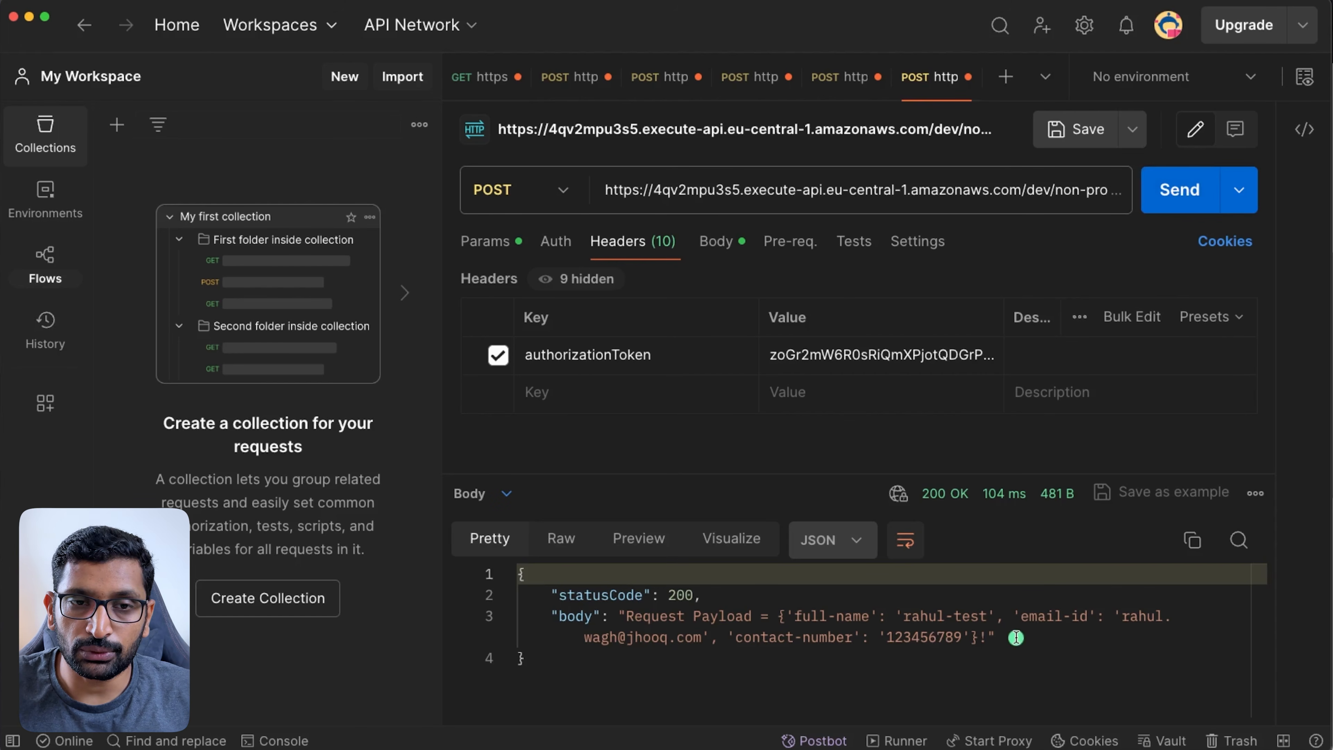
- Alter the authorizationToken value and resend, getting 403 Forbidden with an explicit deny
click(733, 247)
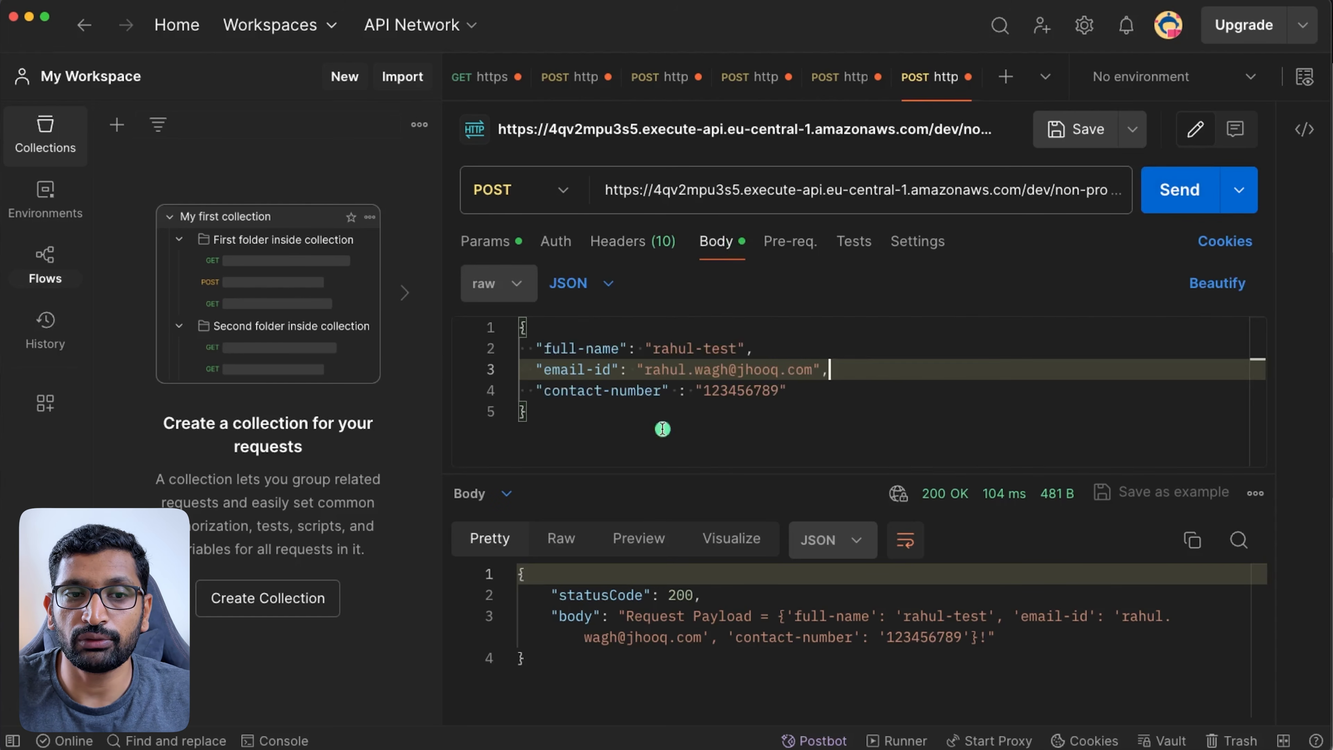
drag(591, 423, 481, 299)
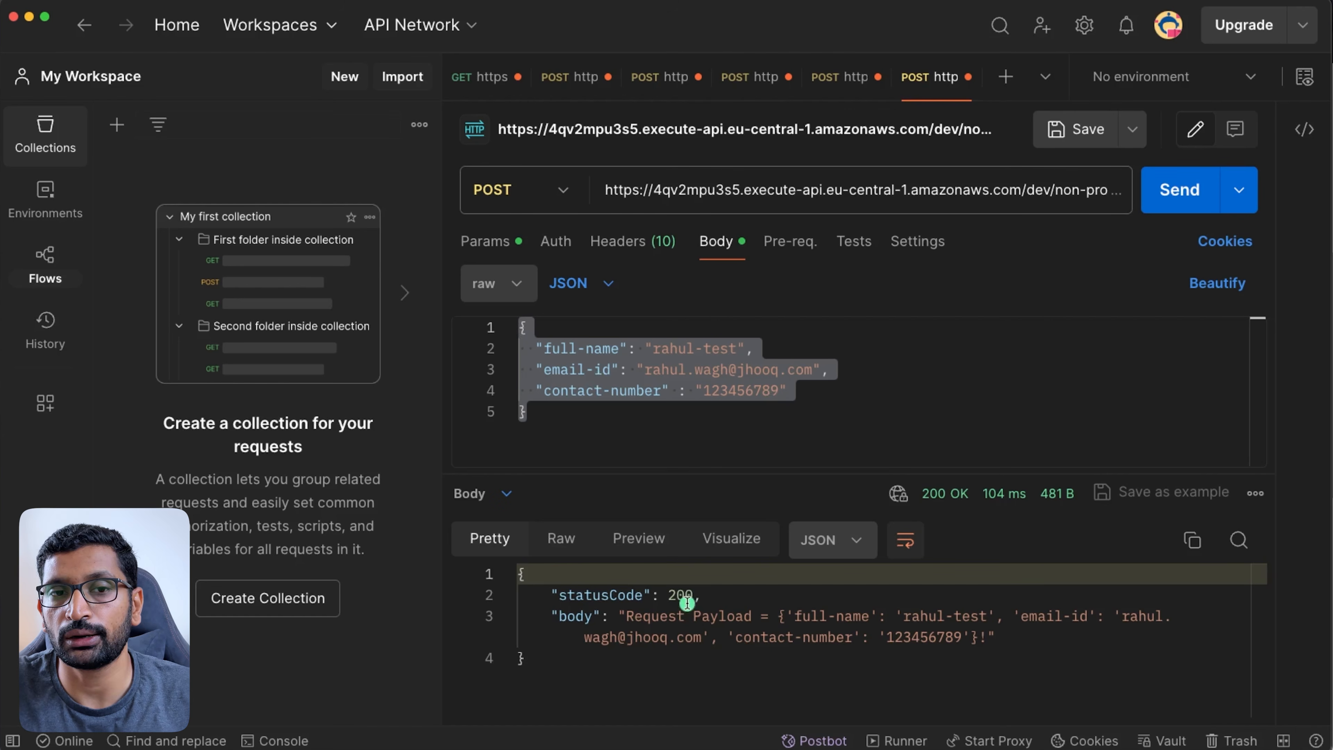
click(635, 247)
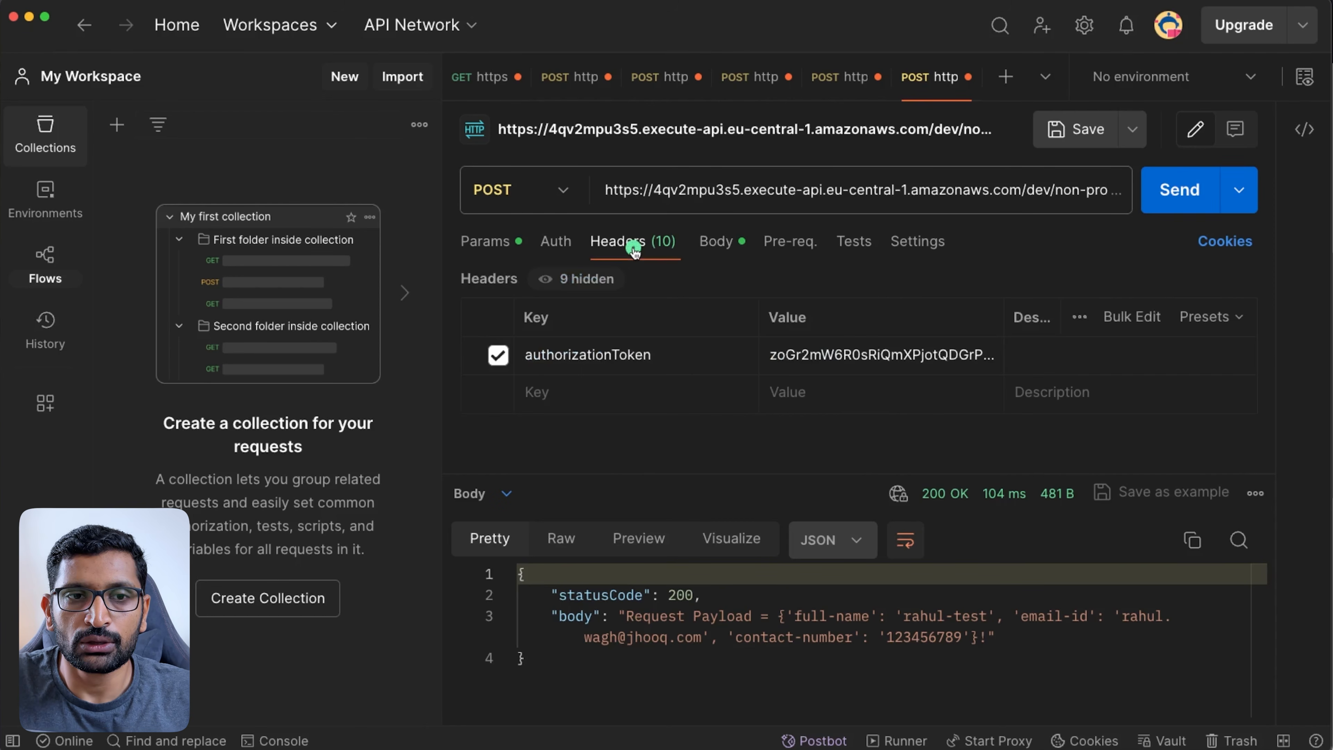
click(901, 357)
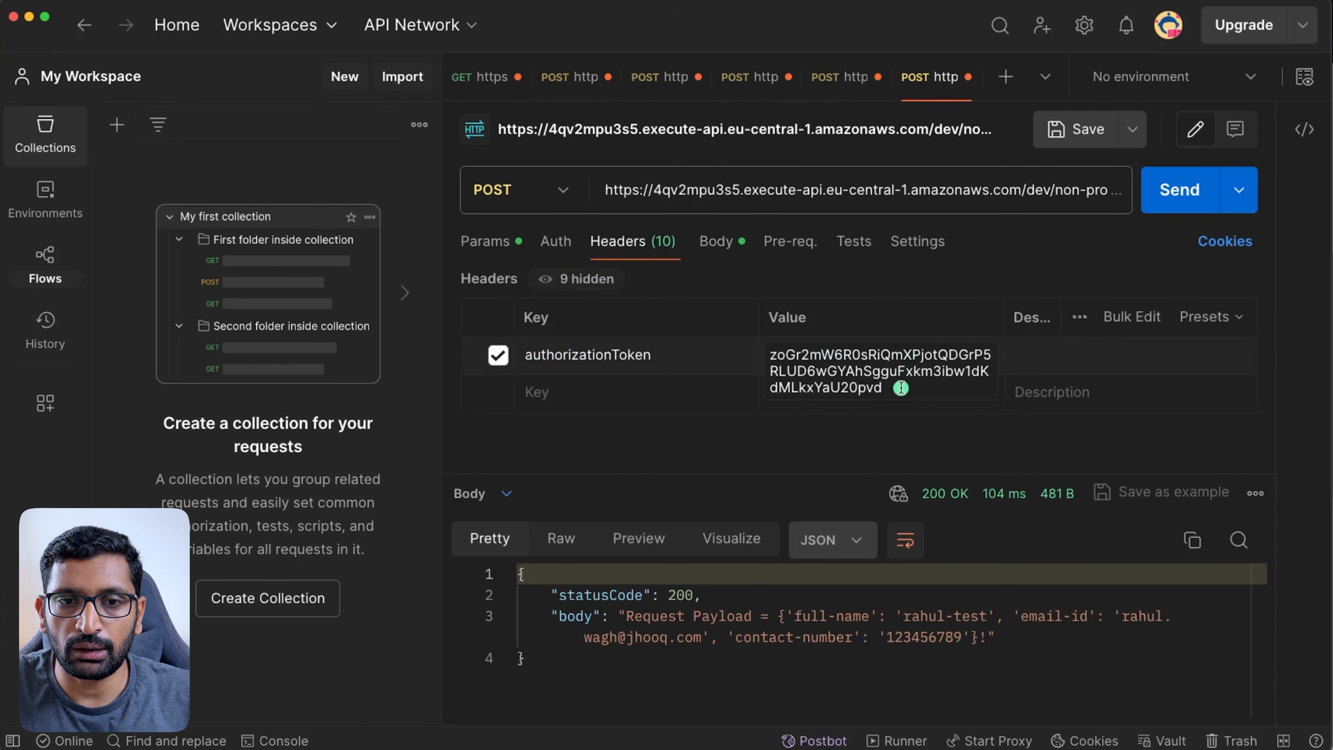
click(1177, 190)
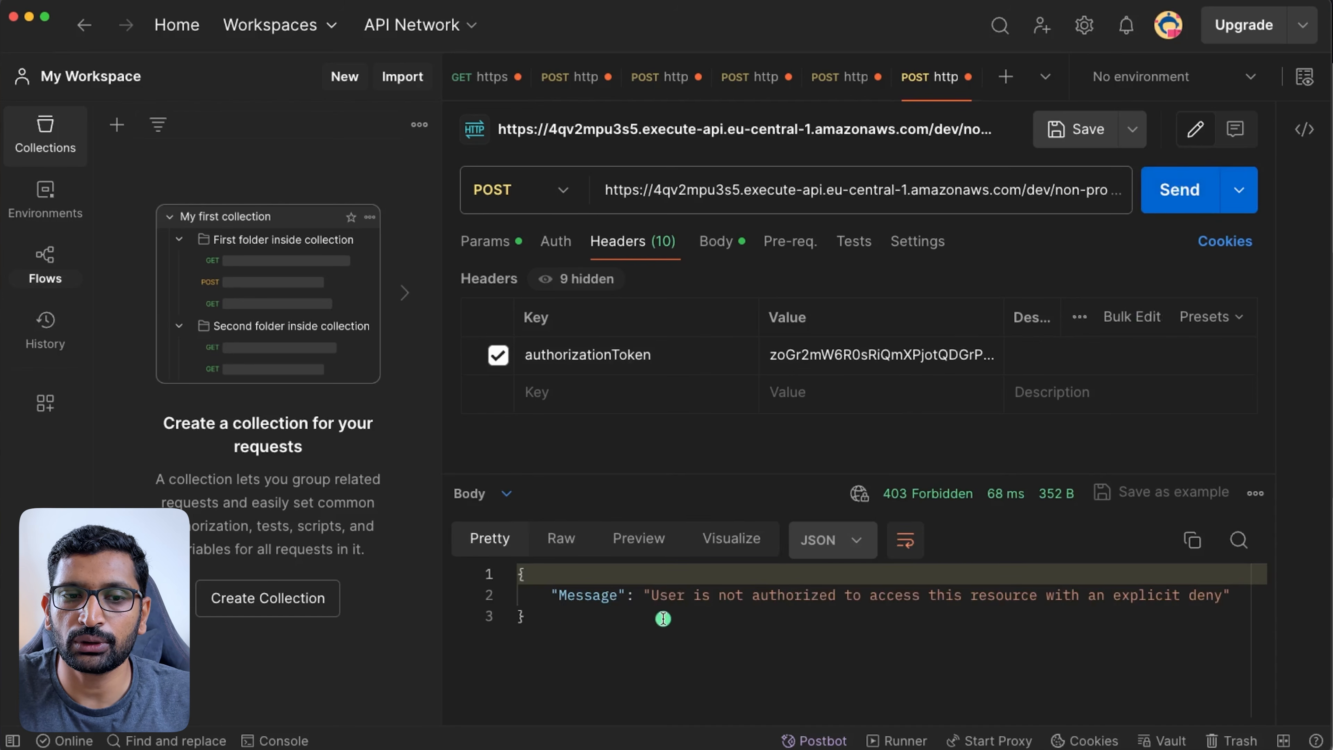
drag(651, 597, 1229, 610)
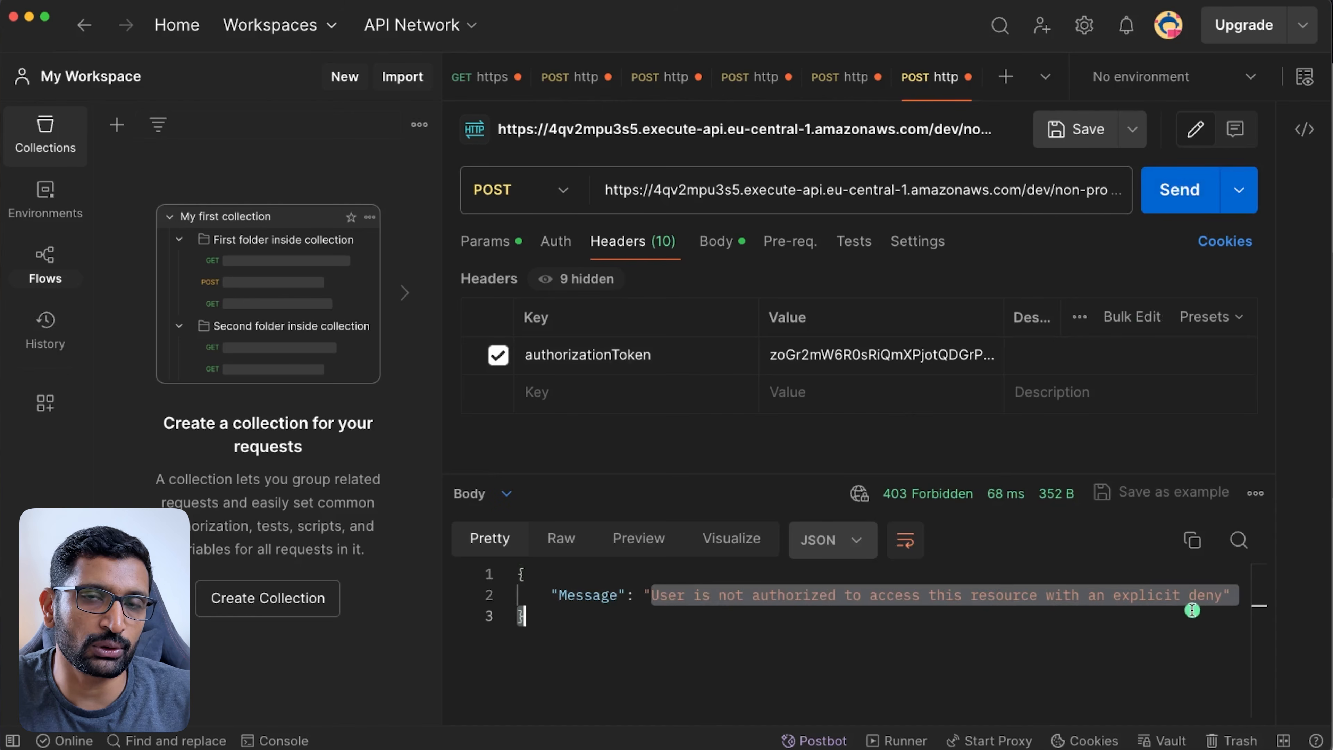